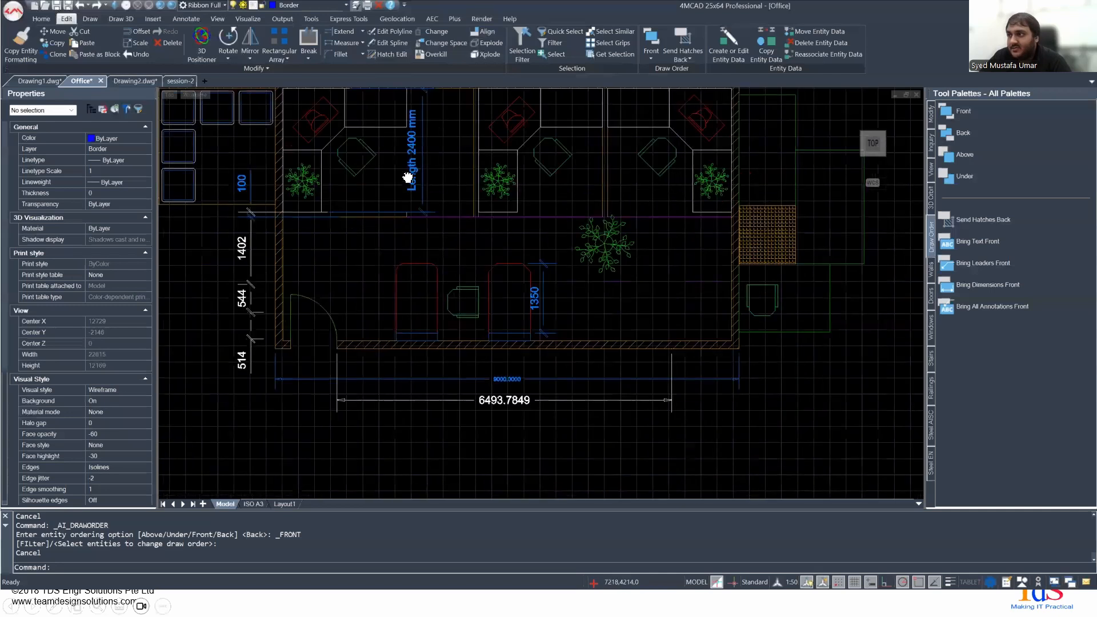
- Draw a 3500 by 1500 rectangle in the empty area below the office floor plan
{"action": "scroll", "coordinate": [624, 378], "scroll_direction": "up", "scroll_amount": 2}
{"action": "middle_click_drag", "start_coordinate": [674, 412], "coordinate": [561, 328]}
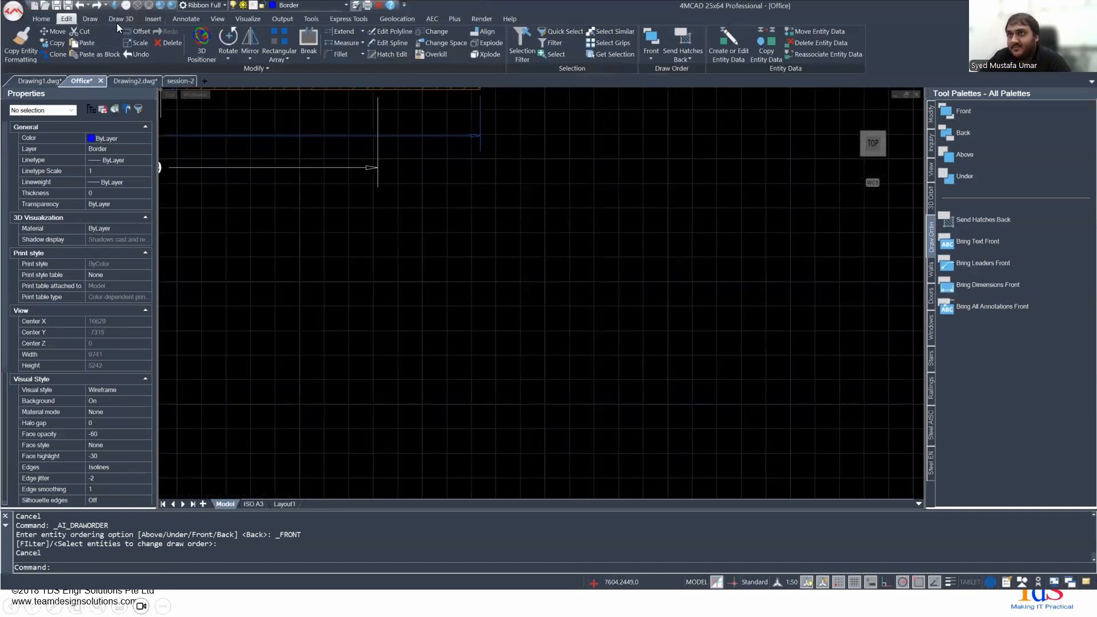
{"action": "left_click", "coordinate": [147, 21]}
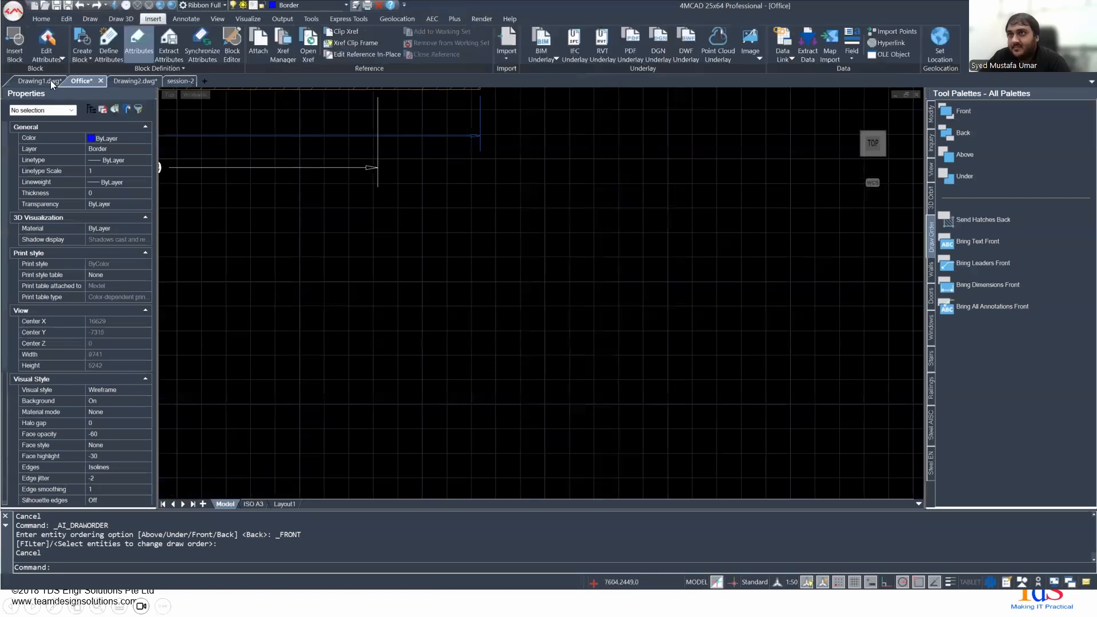
{"action": "left_click", "coordinate": [92, 18]}
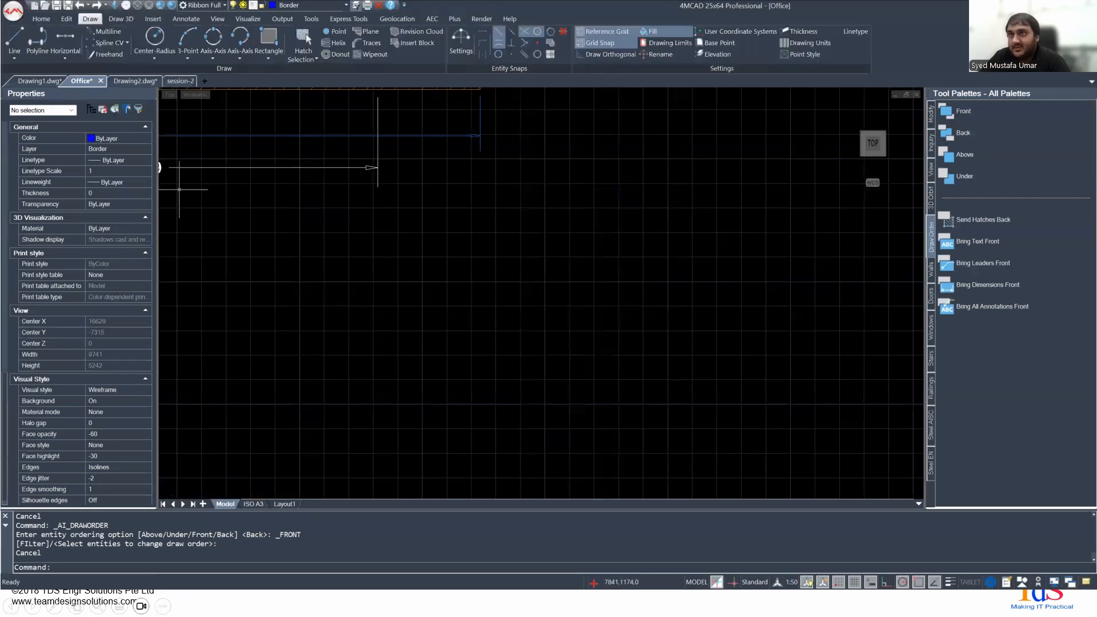
{"action": "left_click", "coordinate": [268, 39]}
{"action": "left_click", "coordinate": [398, 261]}
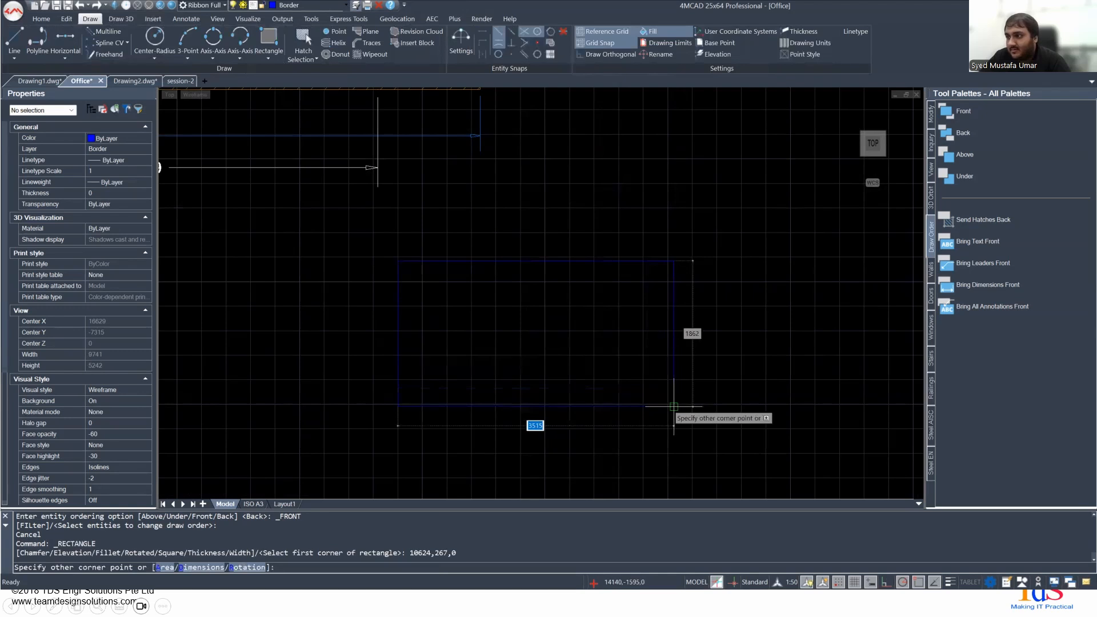
{"action": "type", "text": "3500"}
{"action": "key", "text": "Tab"}
{"action": "type", "text": "1500"}
{"action": "key", "text": "Return"}
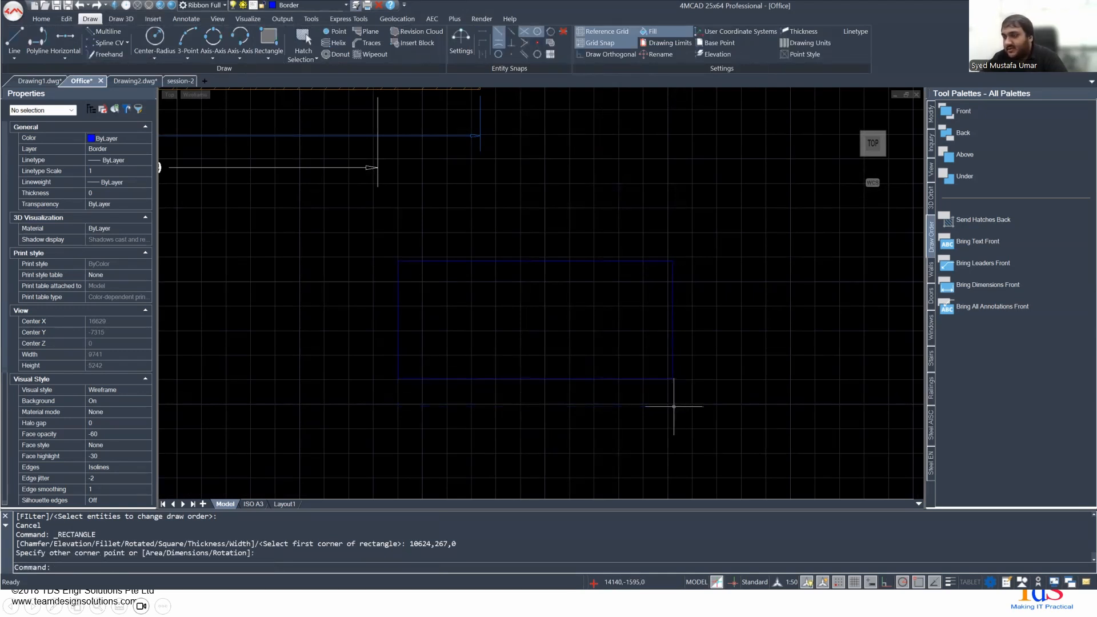
{"action": "type", "text": "rotate"}
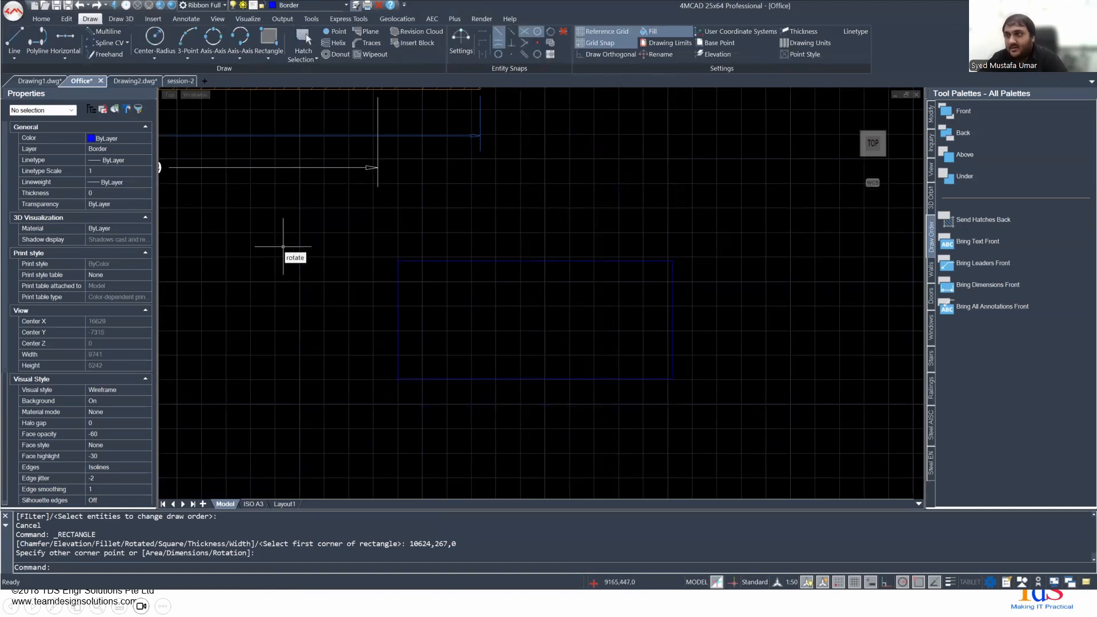
{"action": "key", "text": "Return"}
{"action": "key", "text": "Escape"}
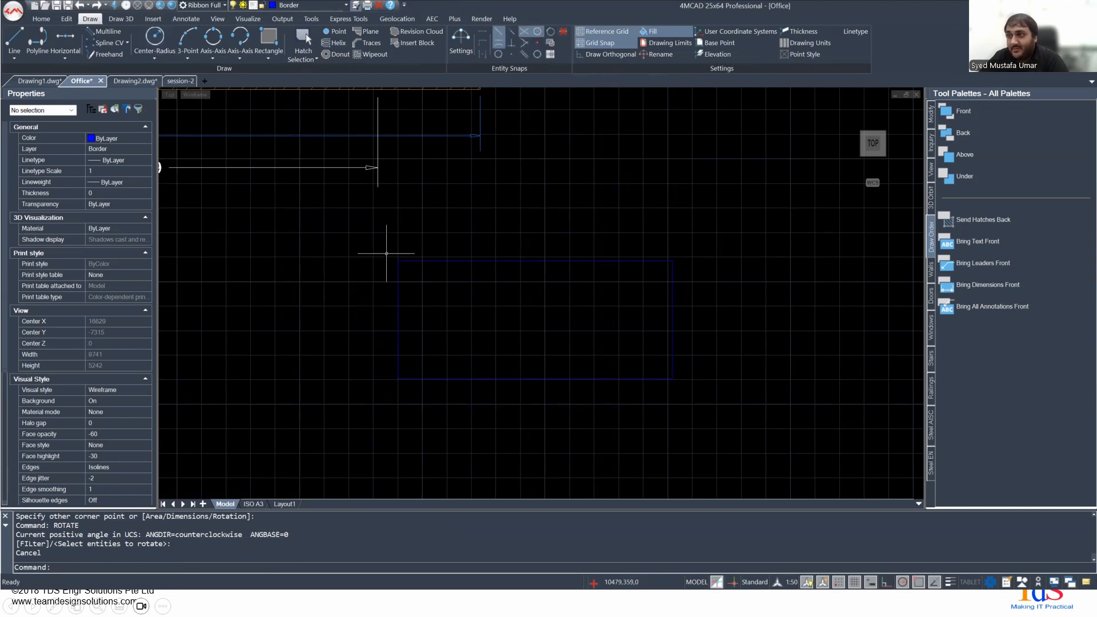
{"action": "type", "text": "ROTATE"}
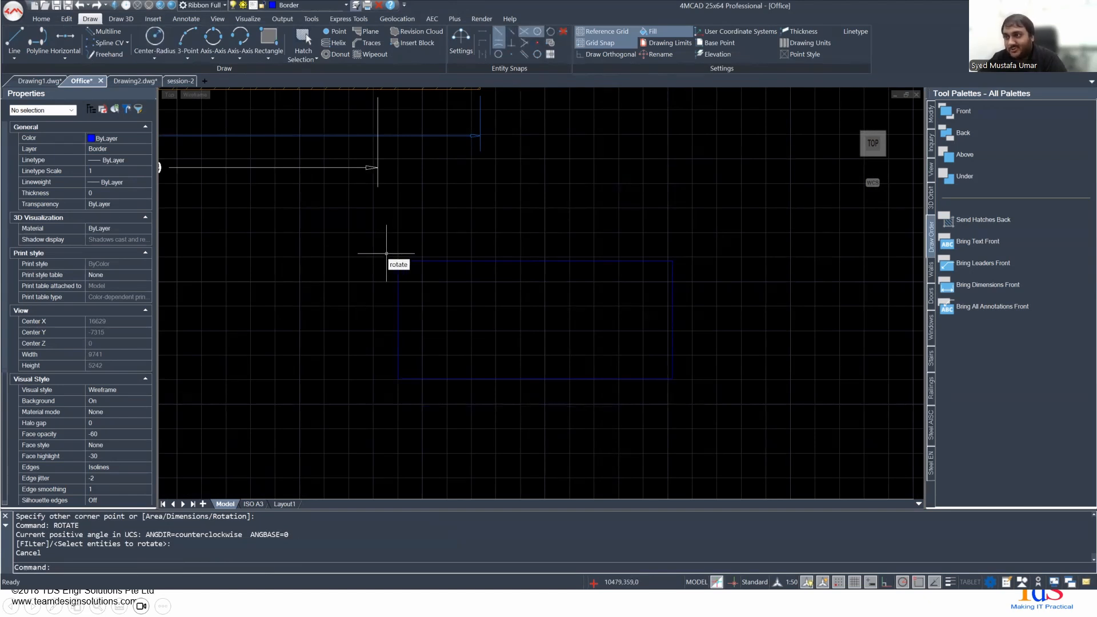
{"action": "key", "text": "Escape"}
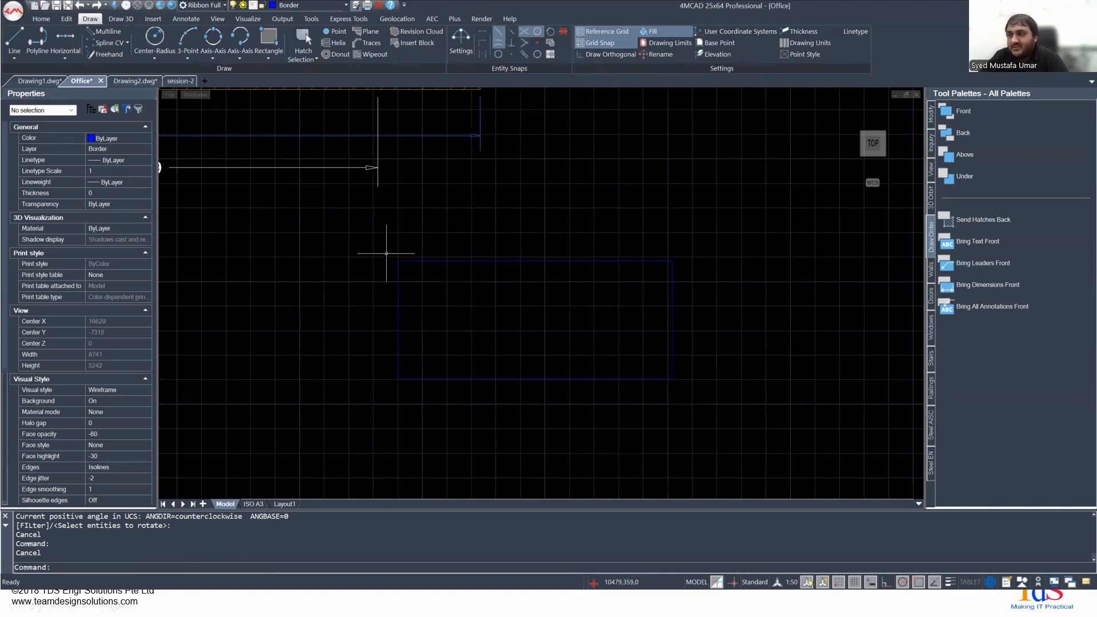
{"action": "left_click", "coordinate": [120, 20]}
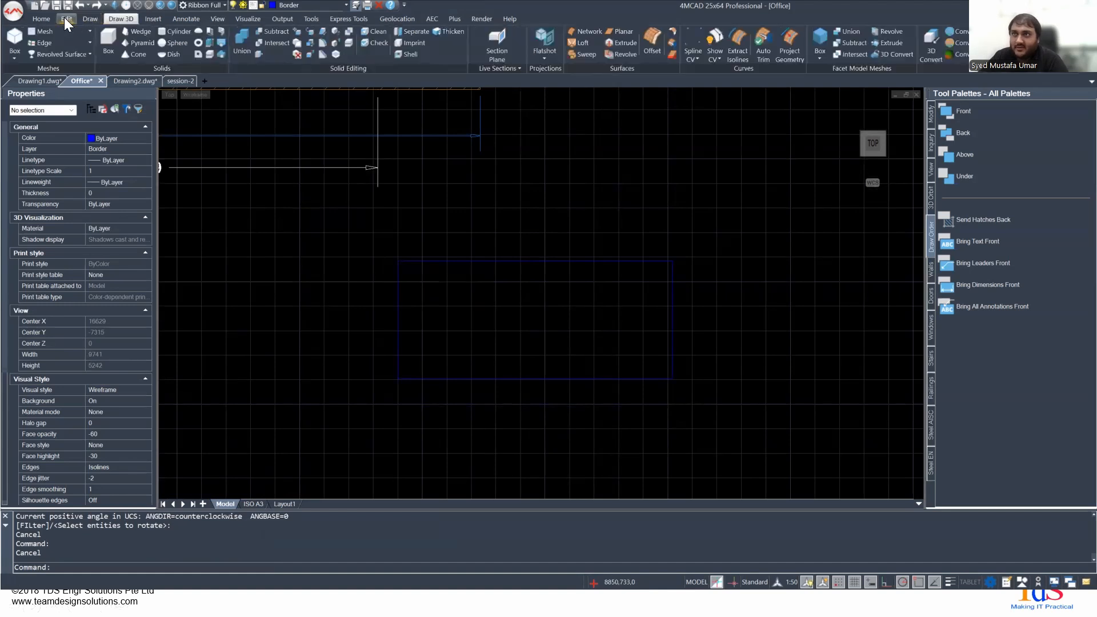
{"action": "left_click", "coordinate": [67, 19]}
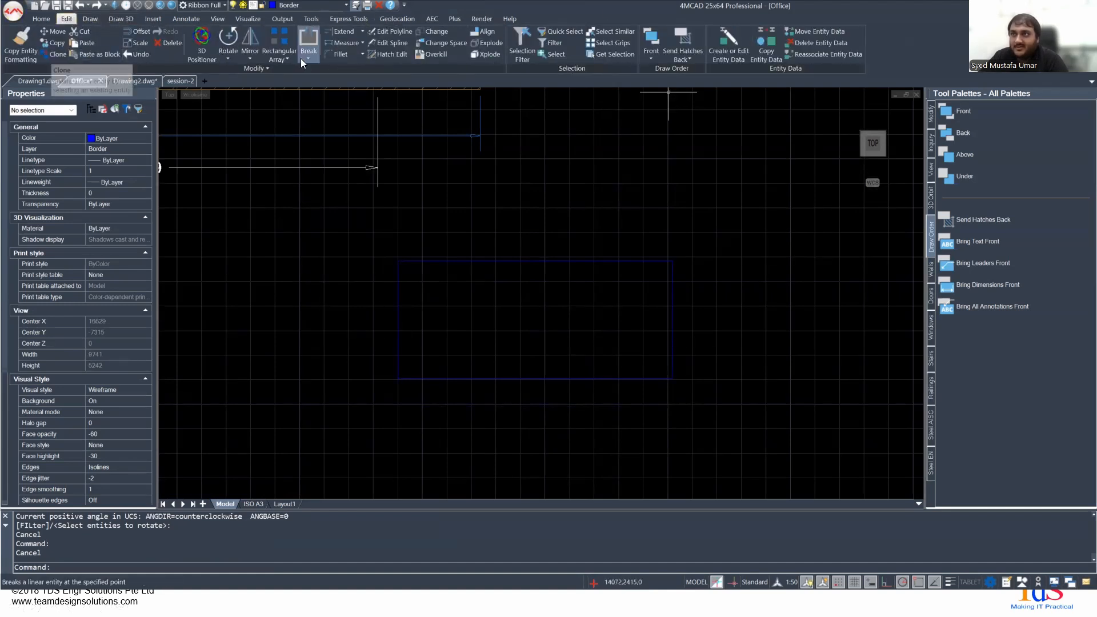
{"action": "left_click", "coordinate": [228, 37]}
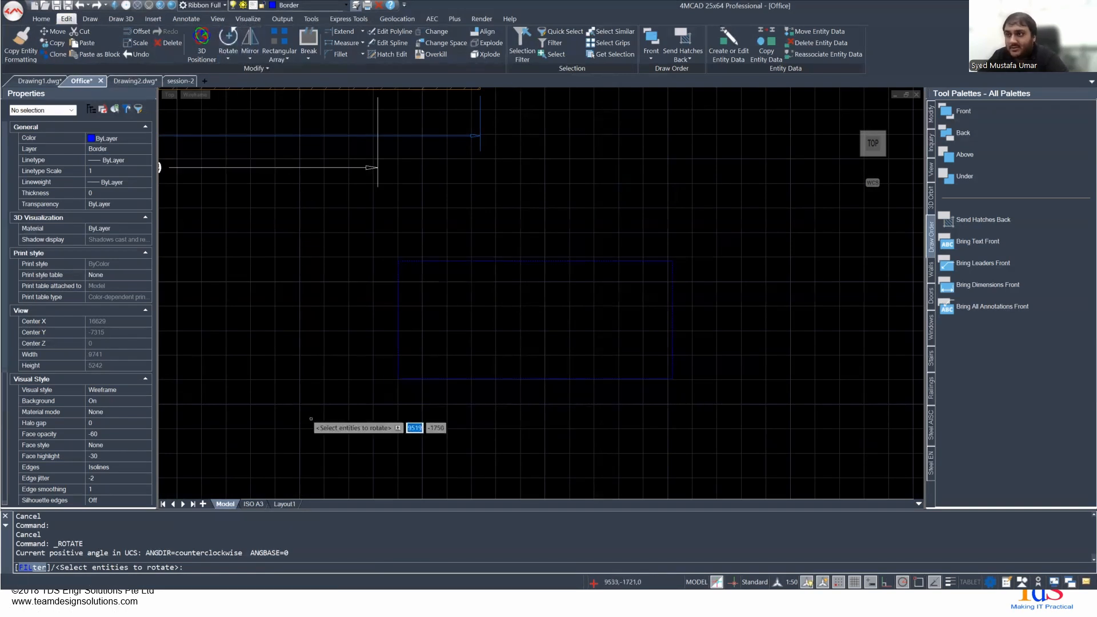
{"action": "key", "text": "Escape"}
{"action": "type", "text": "rot"}
{"action": "key", "text": "Return"}
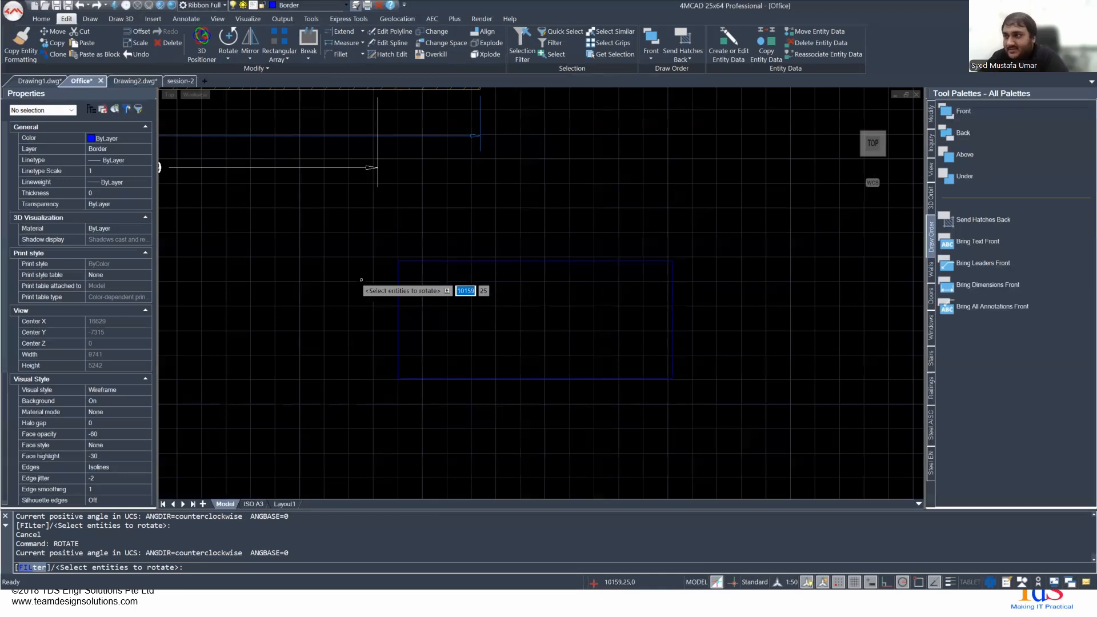
{"action": "key", "text": "Down"}
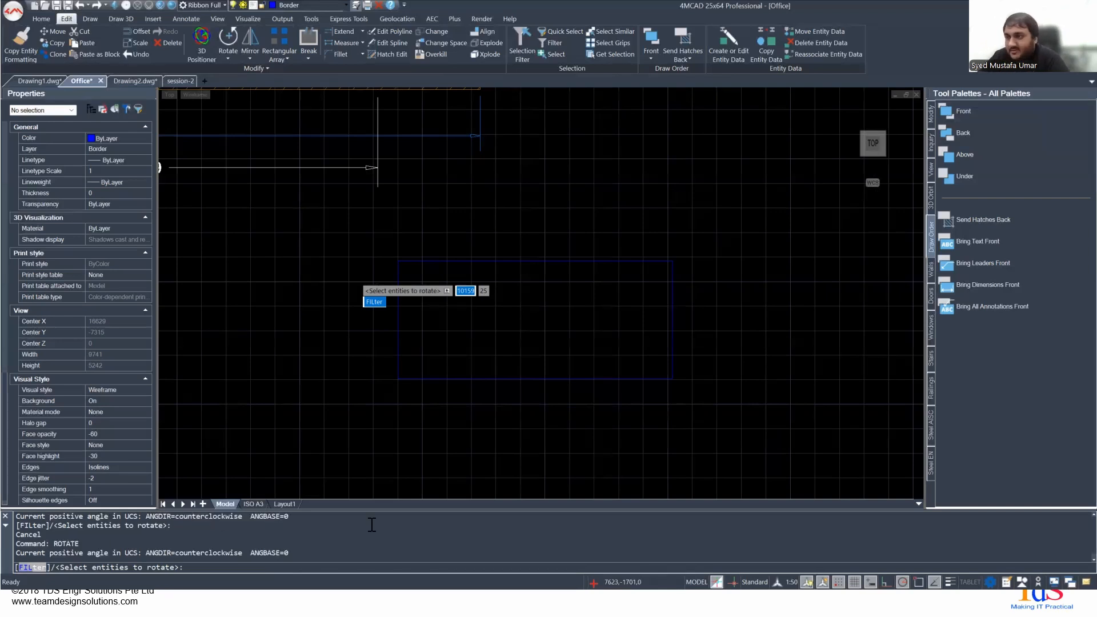
{"action": "key", "text": "Escape"}
- Try to rotate the new rectangle about its lower-left corner, checking the polar tracking angle options
{"action": "right_click", "coordinate": [362, 335]}
{"action": "left_click", "coordinate": [388, 337]}
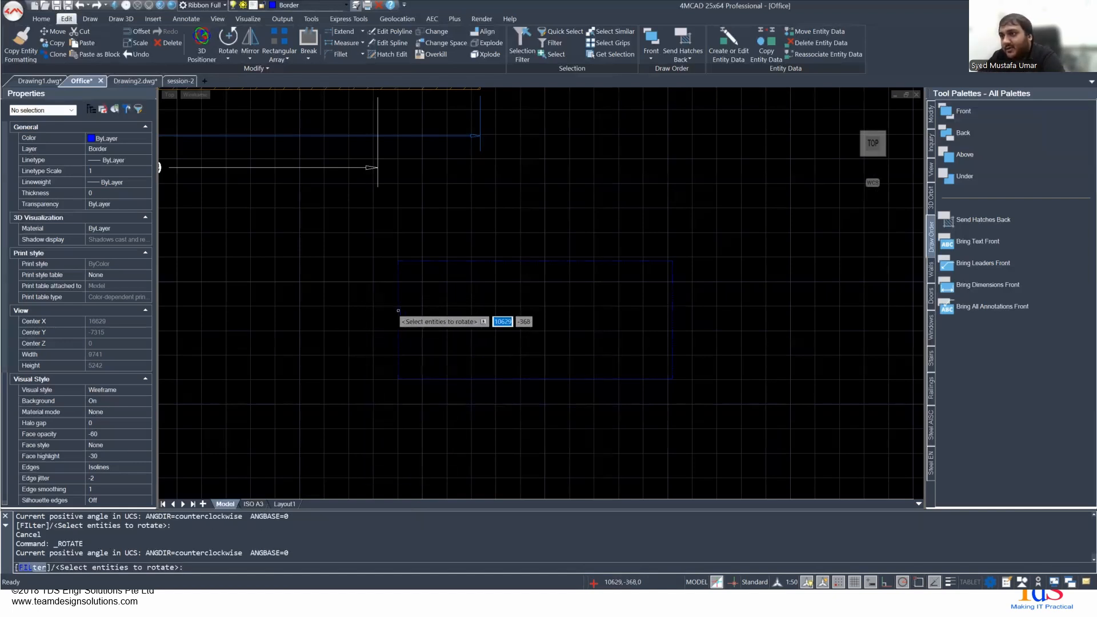
{"action": "left_click", "coordinate": [384, 238]}
{"action": "left_click", "coordinate": [822, 414]}
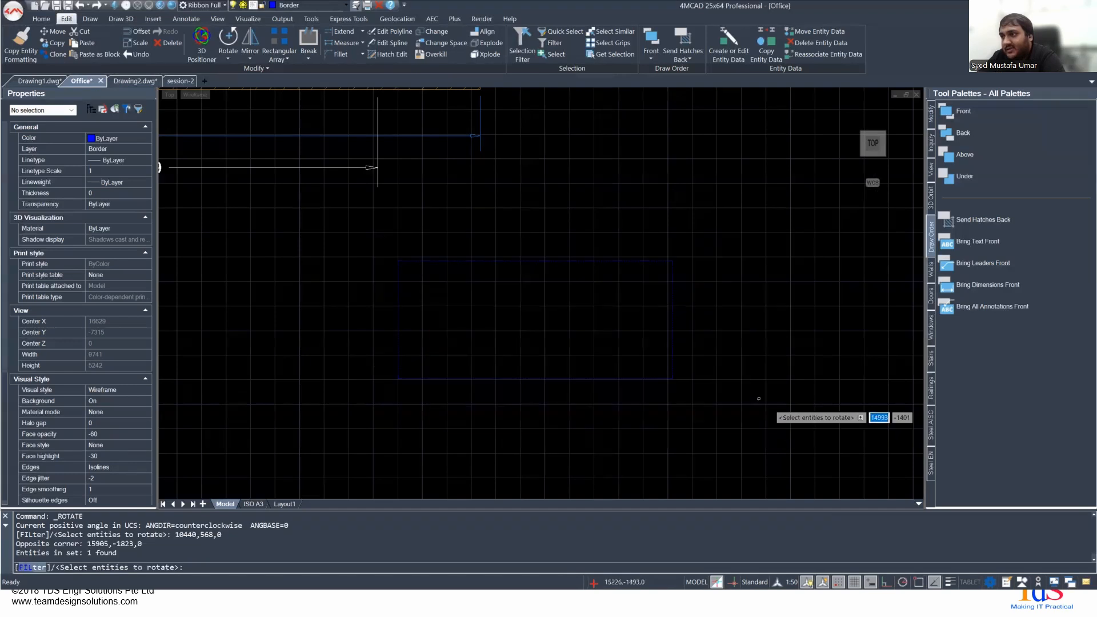
{"action": "key", "text": "Return"}
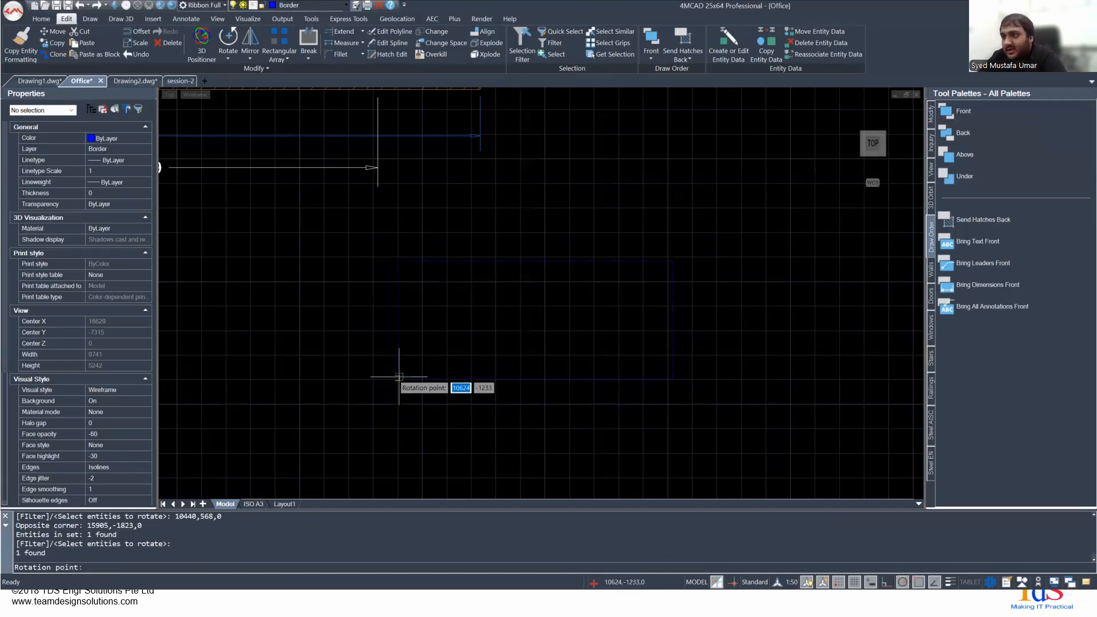
{"action": "left_click", "coordinate": [398, 378]}
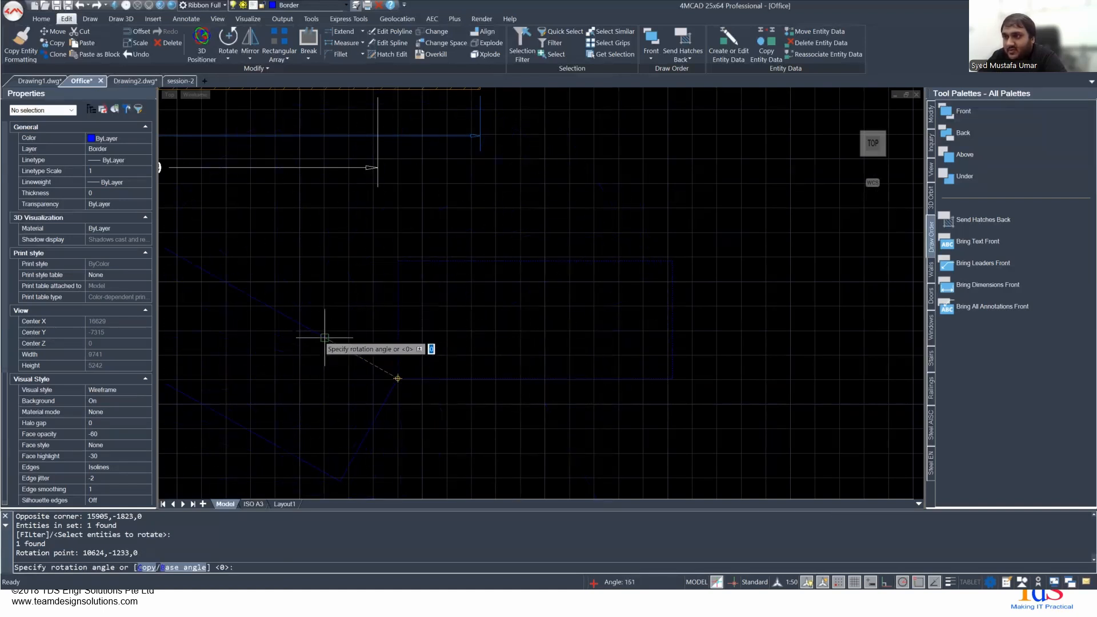
{"action": "scroll", "coordinate": [329, 303], "scroll_direction": "down", "scroll_amount": 5}
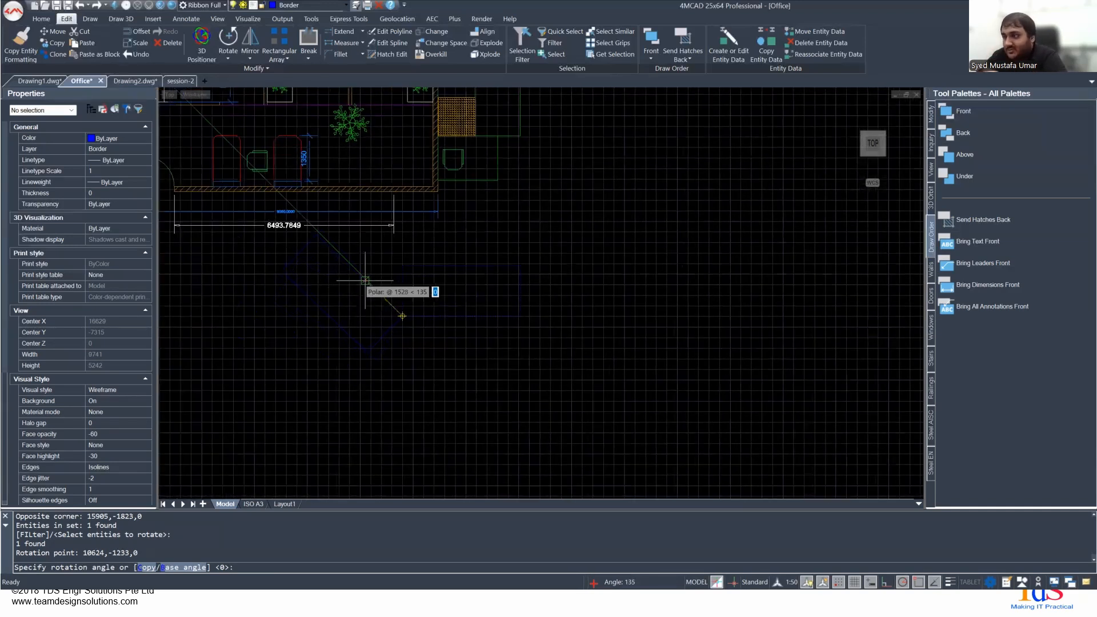
{"action": "right_click", "coordinate": [902, 582]}
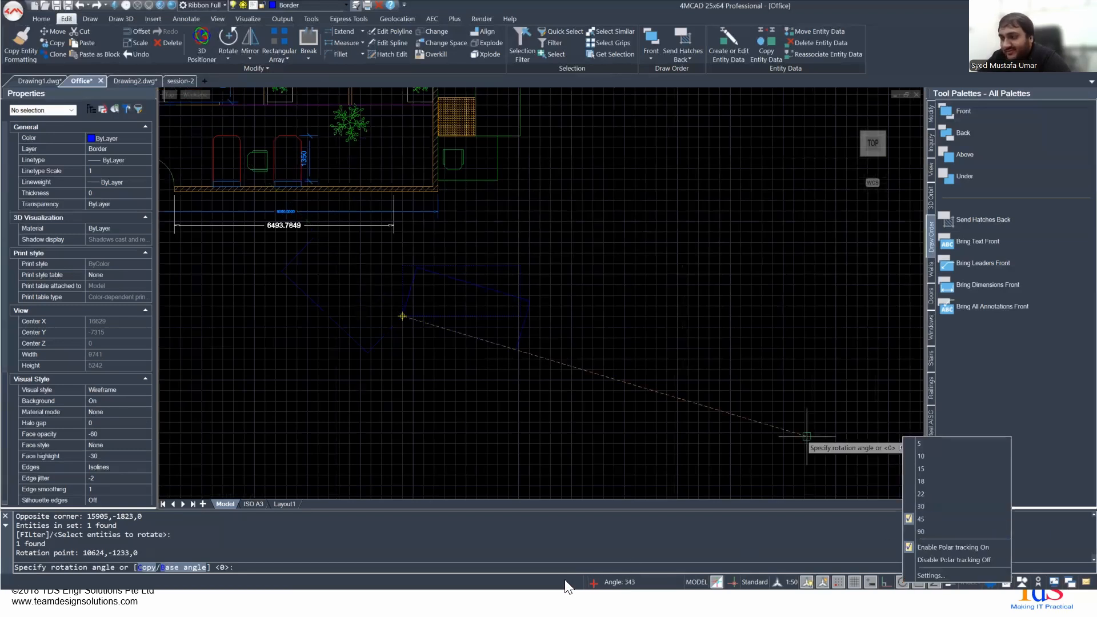
{"action": "key", "text": "Escape"}
{"action": "key", "text": "Escape"}
{"action": "middle_click_drag", "start_coordinate": [379, 350], "coordinate": [430, 312]}
{"action": "key", "text": "ctrl+z"}
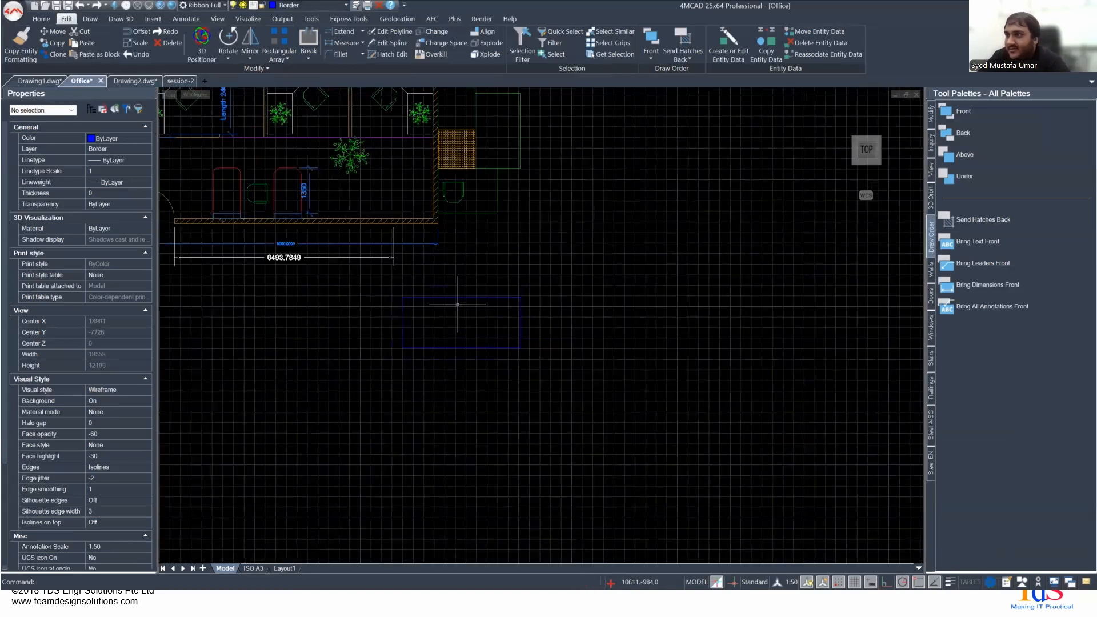
- Rotate the rectangle 180 degrees about its lower-left corner
{"action": "right_click", "coordinate": [321, 362]}
{"action": "key", "text": "Escape"}
{"action": "left_click", "coordinate": [228, 39]}
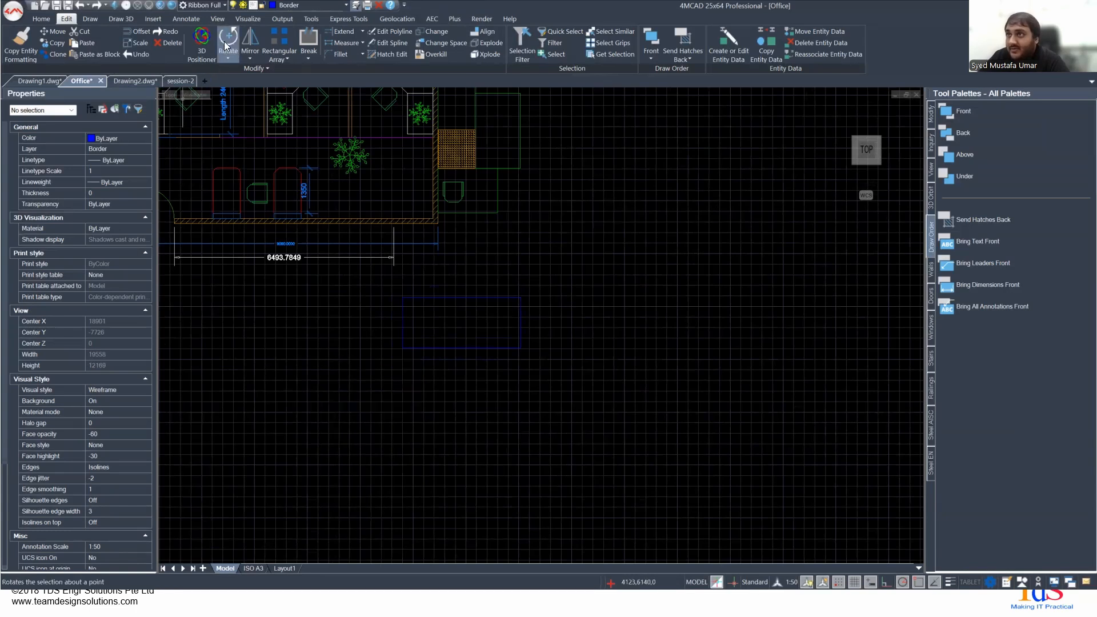
{"action": "left_click", "coordinate": [406, 324]}
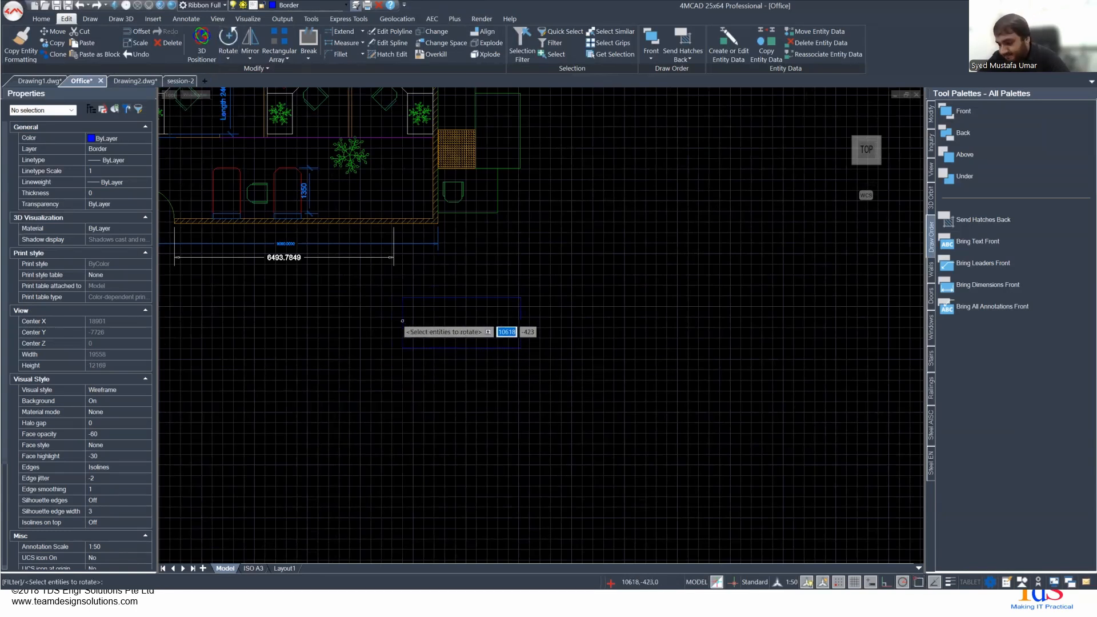
{"action": "key", "text": "Return"}
{"action": "left_click", "coordinate": [403, 347]}
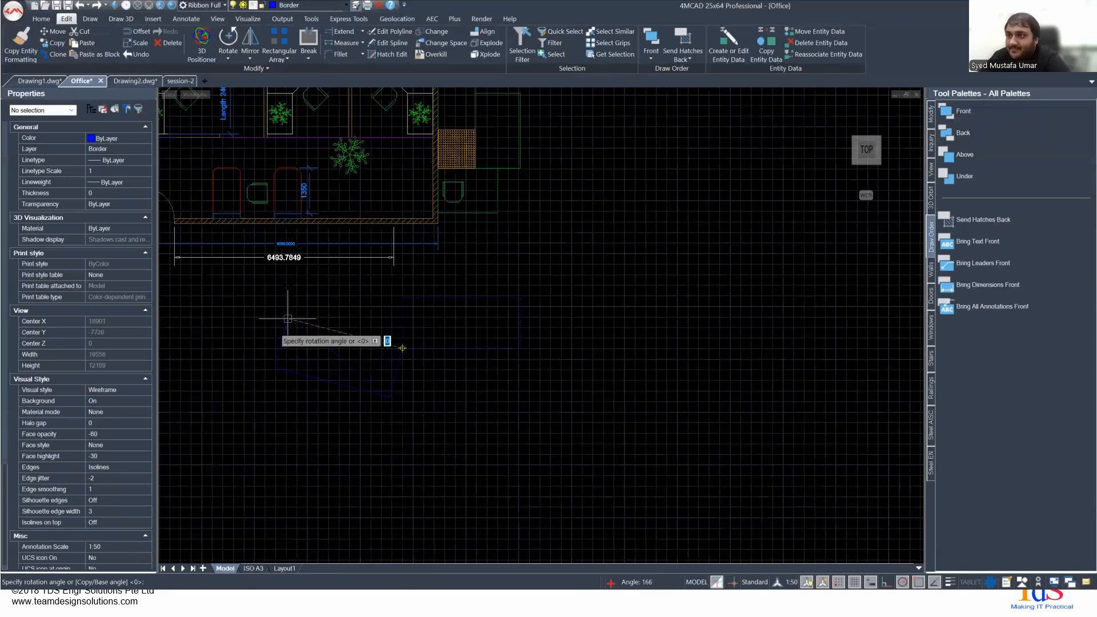
{"action": "left_click", "coordinate": [266, 348]}
{"action": "scroll", "coordinate": [272, 349], "scroll_direction": "up", "scroll_amount": 3}
{"action": "scroll", "coordinate": [372, 303], "scroll_direction": "up", "scroll_amount": 2}
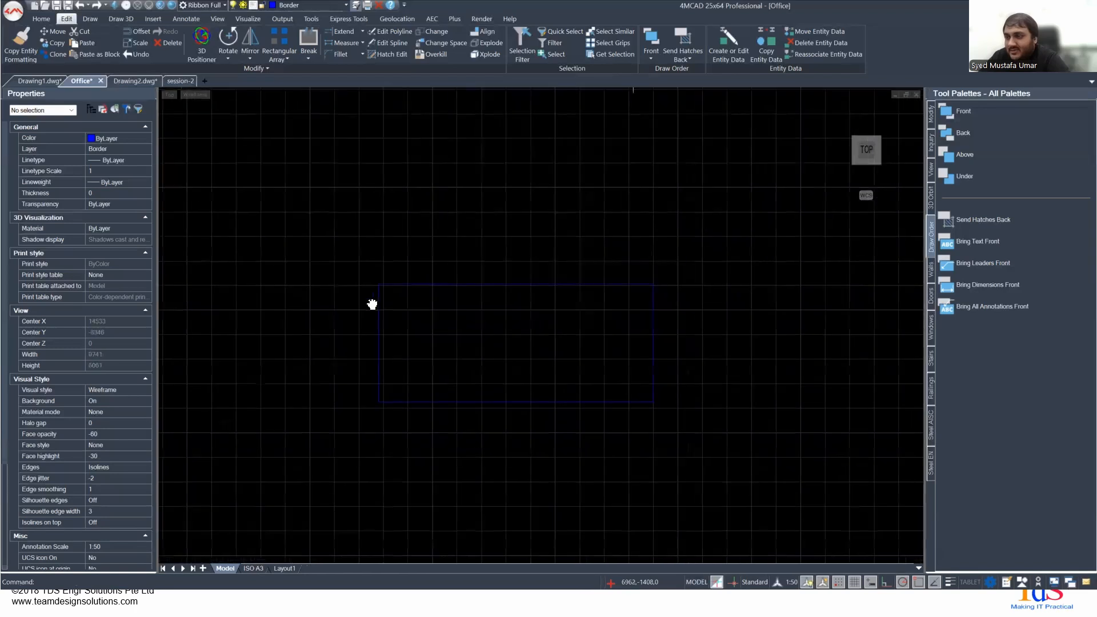
{"action": "scroll", "coordinate": [549, 281], "scroll_direction": "up", "scroll_amount": 2}
{"action": "scroll", "coordinate": [414, 293], "scroll_direction": "down", "scroll_amount": 3}
{"action": "mouse_move", "coordinate": [414, 295]}
{"action": "middle_mouse_down"}
{"action": "mouse_move", "coordinate": [455, 326]}
{"action": "mouse_move", "coordinate": [482, 296]}
{"action": "middle_mouse_up"}
{"action": "left_click", "coordinate": [209, 249]}
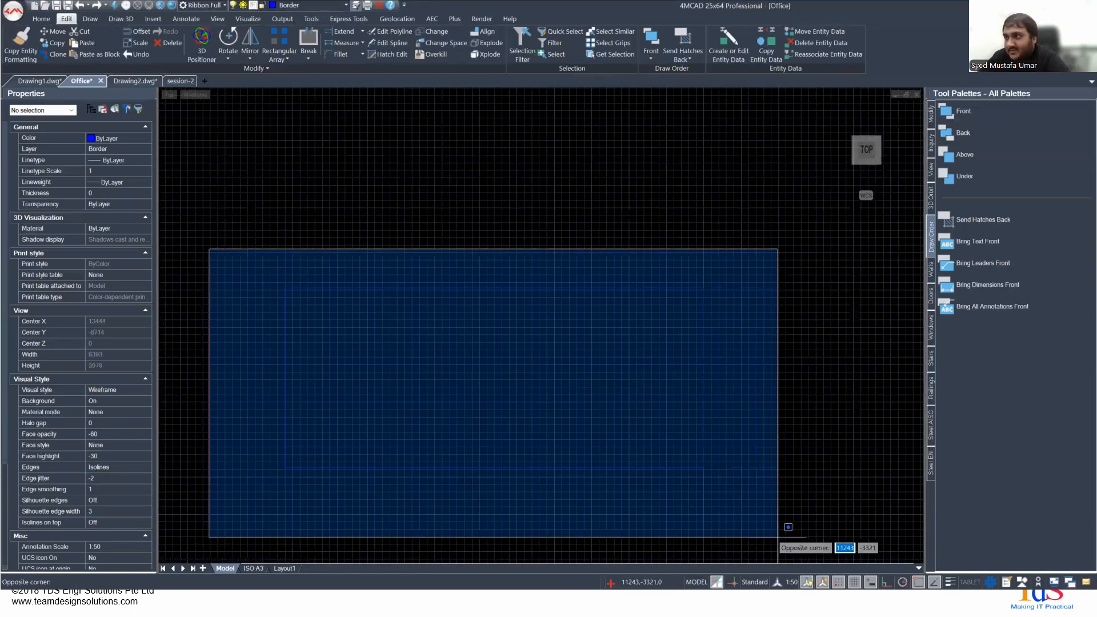
{"action": "left_click", "coordinate": [777, 538]}
{"action": "key", "text": "Escape"}
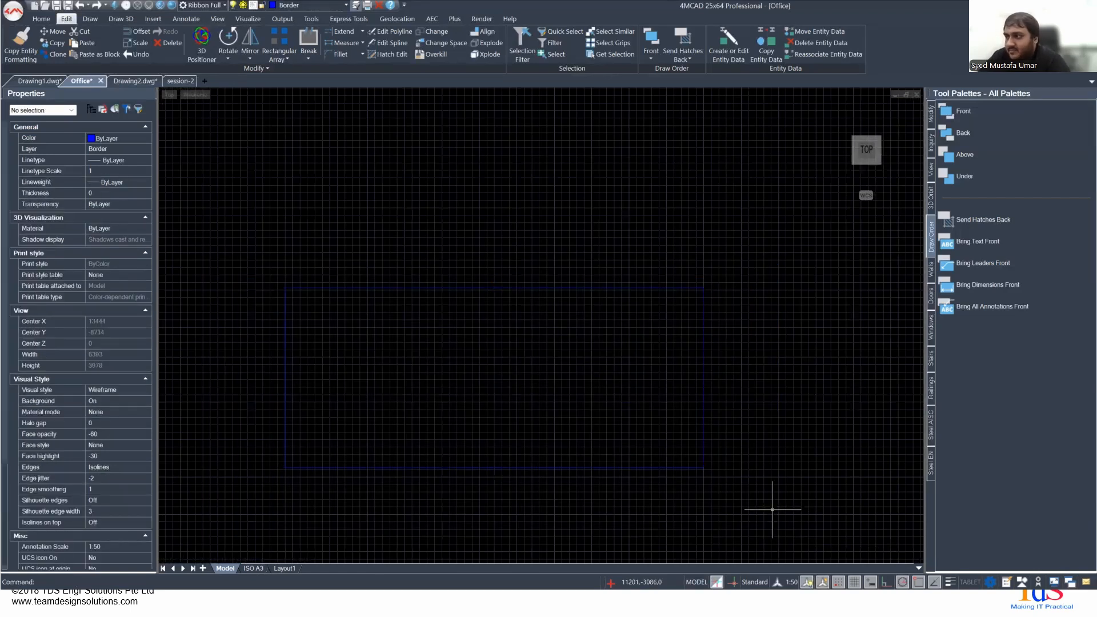
{"action": "left_click", "coordinate": [772, 508]}
{"action": "left_click", "coordinate": [195, 208]}
{"action": "key", "text": "Escape"}
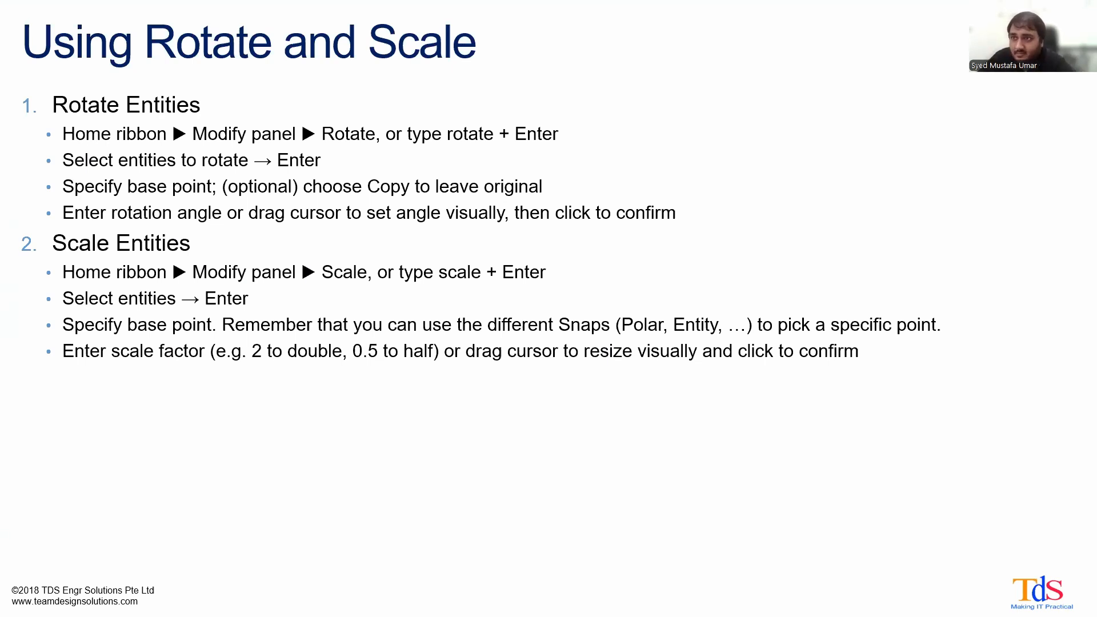
- Switch back to the 4MCAD drawing and scale the rectangle by a factor of 2 from its lower-left corner
{"action": "key", "text": "alt+Tab"}
{"action": "type", "text": "sc"}
{"action": "key", "text": "Return"}
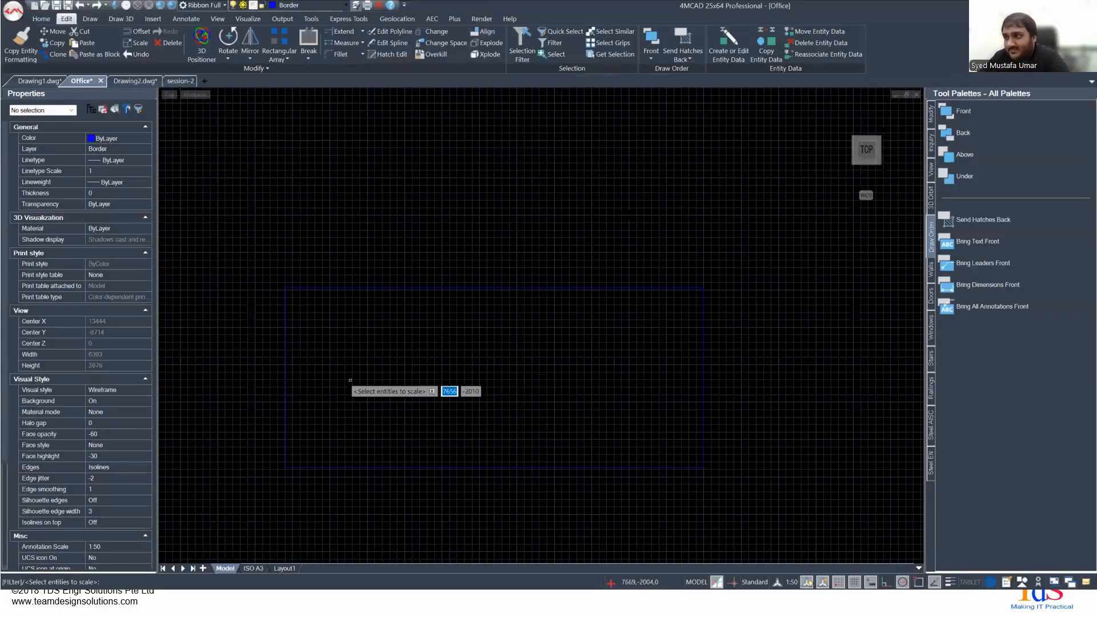
{"action": "left_click", "coordinate": [286, 383]}
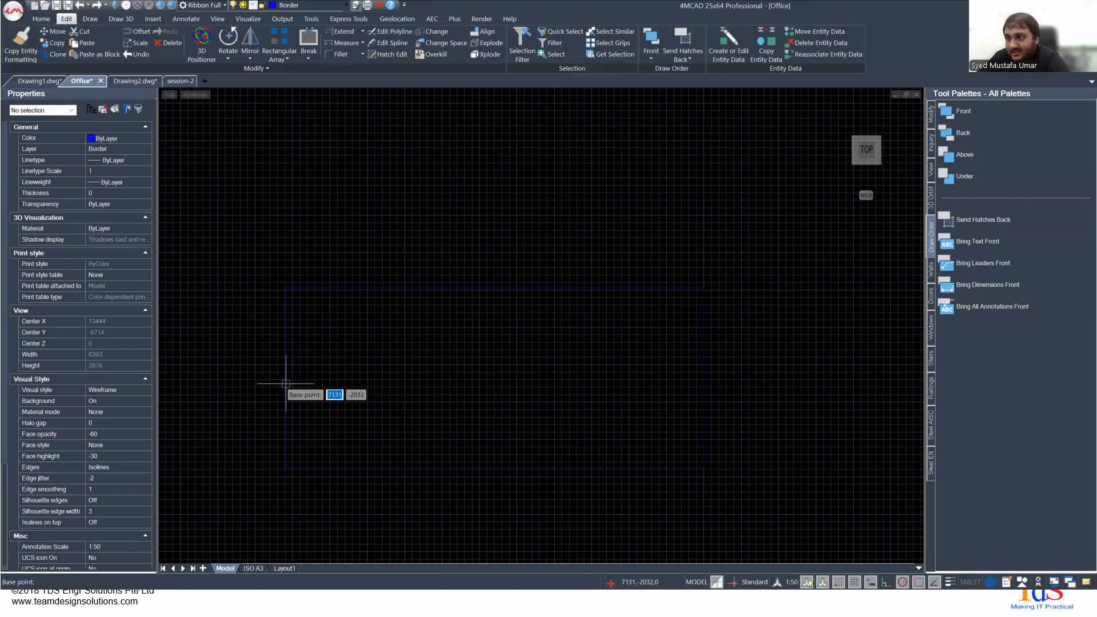
{"action": "key", "text": "Return"}
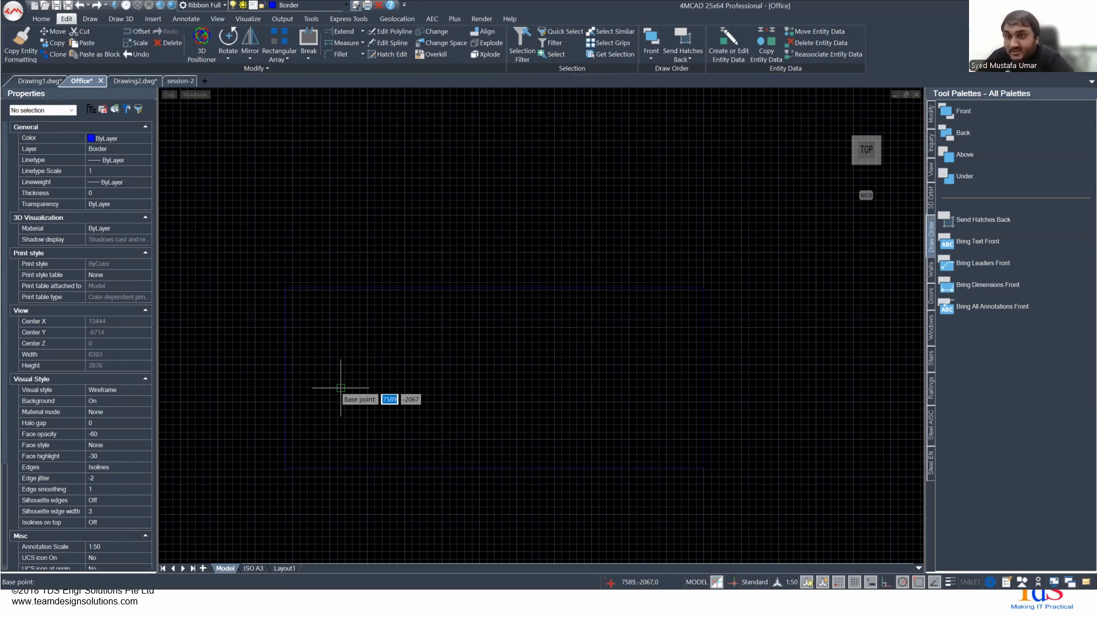
{"action": "left_click", "coordinate": [288, 453]}
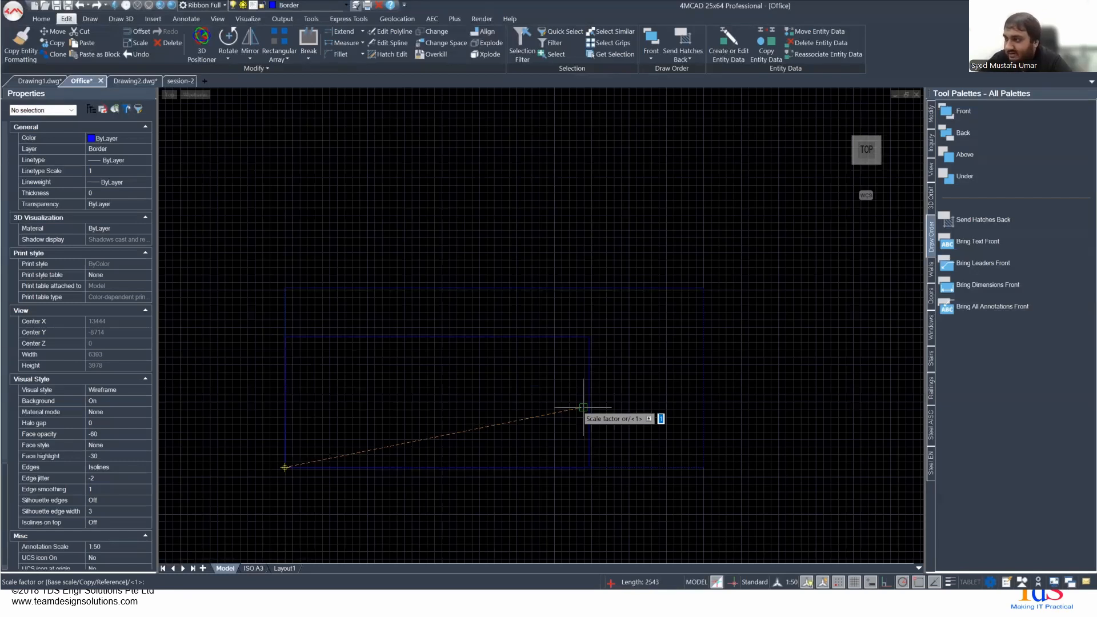
{"action": "key", "text": "Return"}
- Check the scaled rectangle's length and width in its properties
{"action": "scroll", "coordinate": [583, 408], "scroll_direction": "down", "scroll_amount": 2}
{"action": "scroll", "coordinate": [604, 399], "scroll_direction": "up", "scroll_amount": 1}
{"action": "scroll", "coordinate": [468, 394], "scroll_direction": "down", "scroll_amount": 1}
{"action": "middle_click_drag", "start_coordinate": [575, 394], "coordinate": [324, 377]}
{"action": "scroll", "coordinate": [394, 387], "scroll_direction": "down", "scroll_amount": 3}
{"action": "left_click", "coordinate": [321, 433]}
{"action": "left_click", "coordinate": [318, 434]}
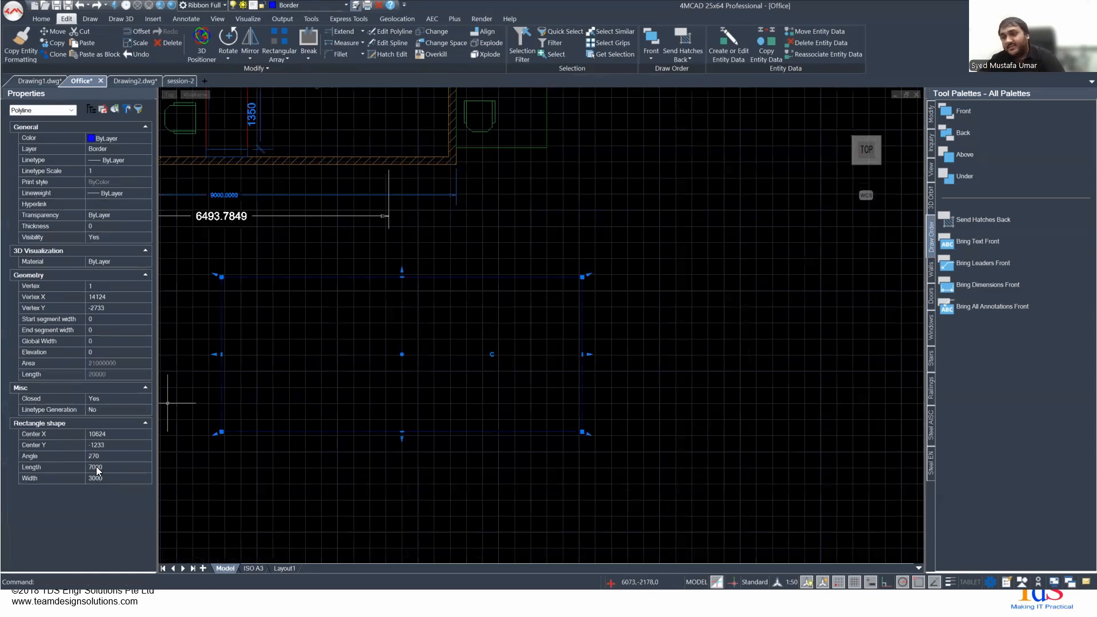
{"action": "mouse_move", "coordinate": [290, 311]}
{"action": "middle_mouse_down"}
{"action": "mouse_move", "coordinate": [344, 363]}
{"action": "mouse_move", "coordinate": [397, 341]}
{"action": "middle_mouse_up"}
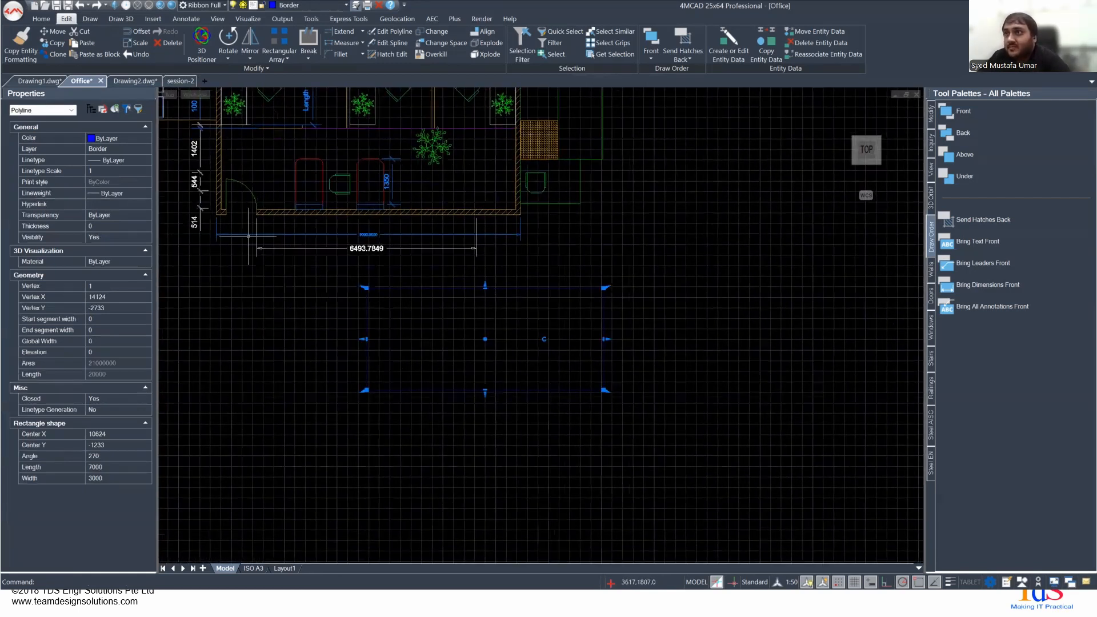
{"action": "key", "text": "Escape"}
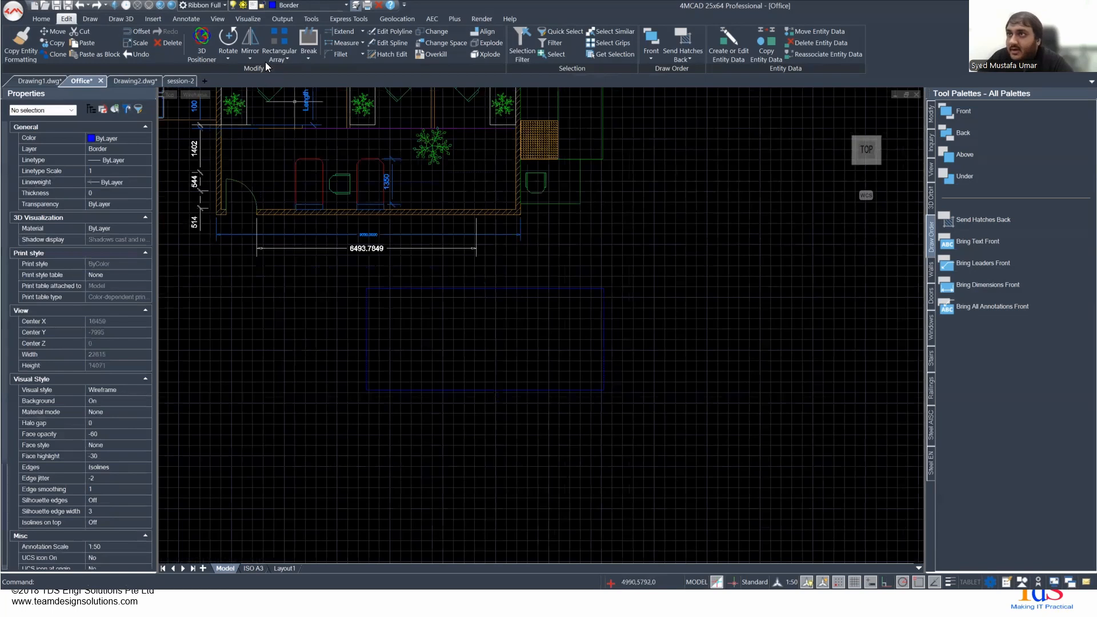
{"action": "left_click", "coordinate": [231, 54]}
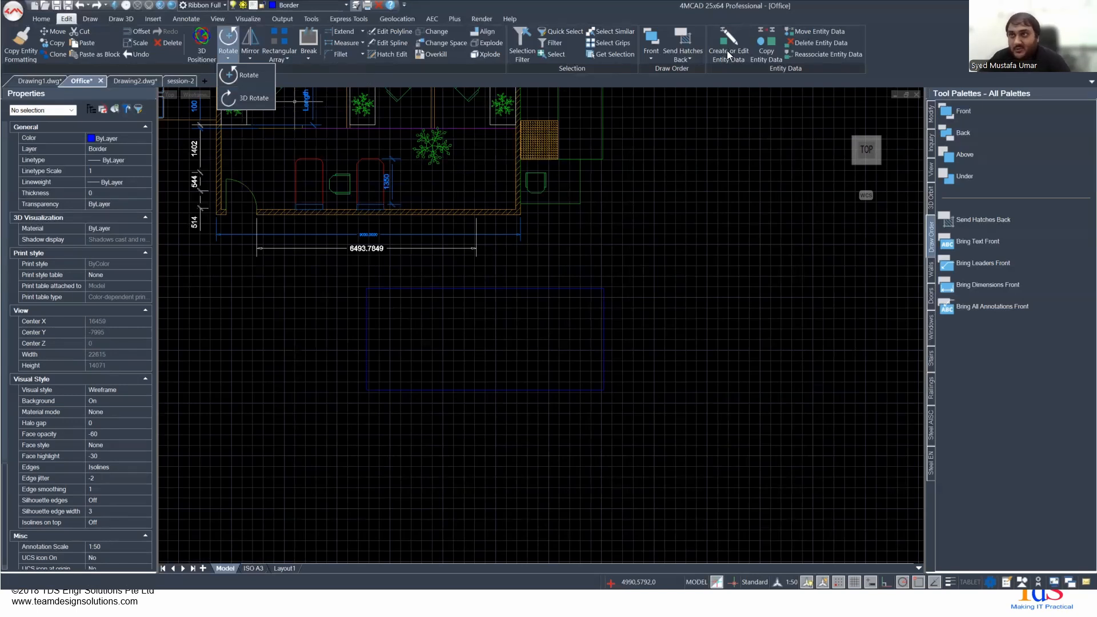
{"action": "left_click", "coordinate": [122, 19]}
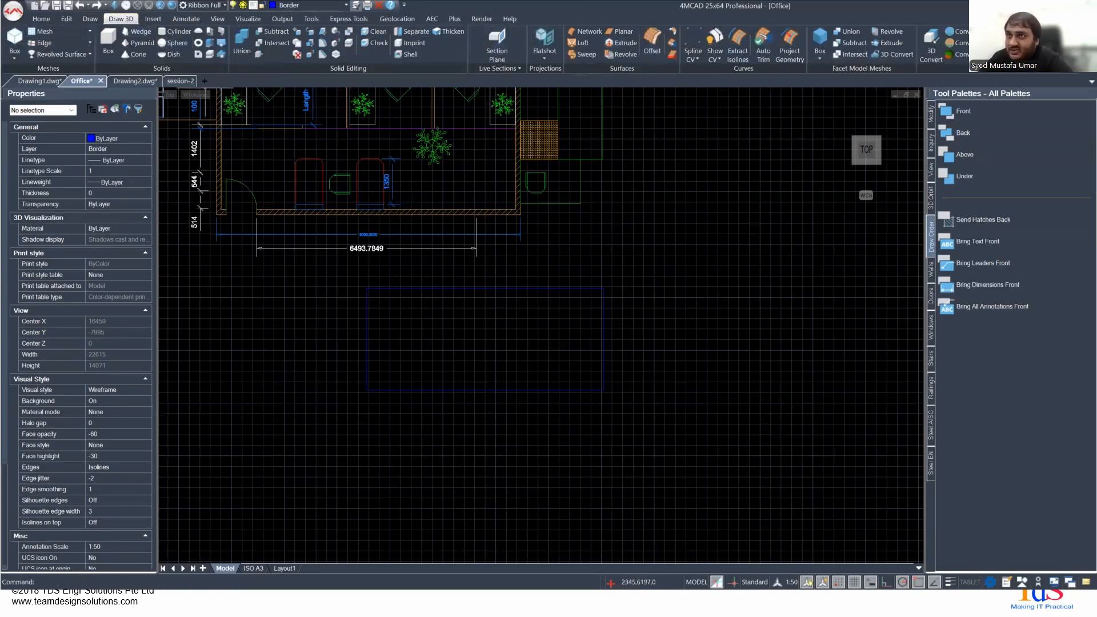
{"action": "left_click", "coordinate": [90, 21]}
{"action": "left_click", "coordinate": [68, 21]}
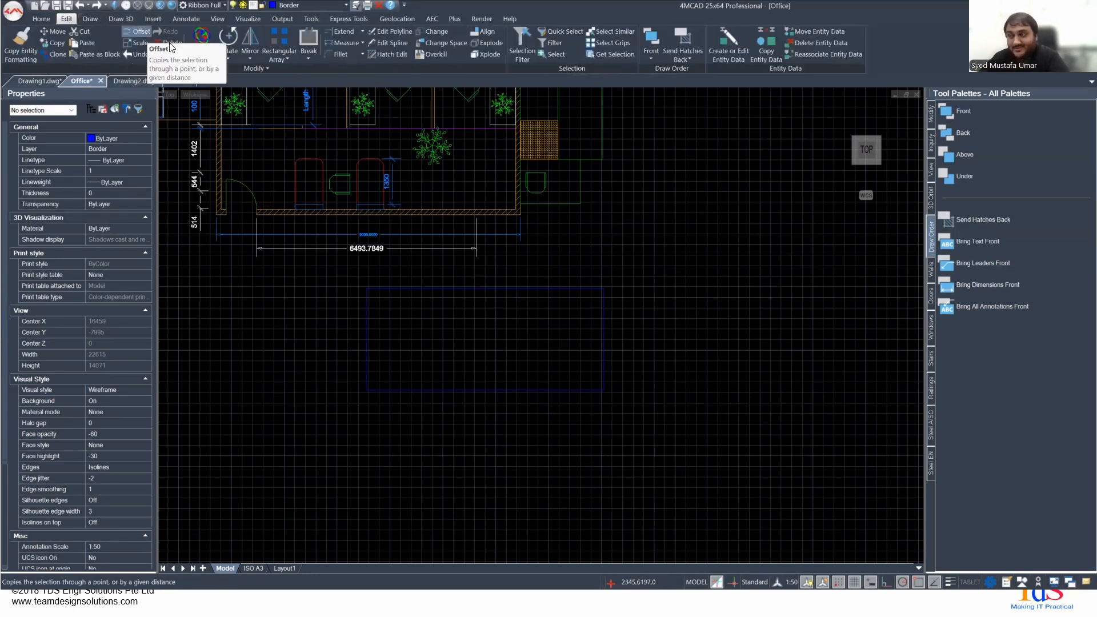
- Advance the presentation to the Using Mirror and Offset slide and return to the 4MCAD drawing
{"action": "key", "text": "alt+Tab"}
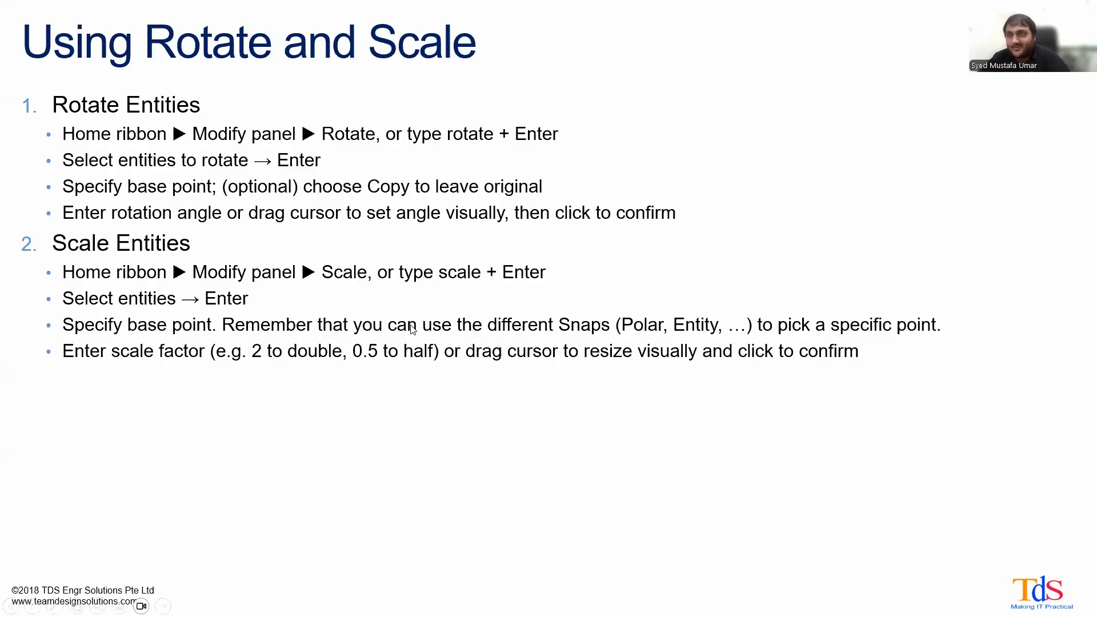
{"action": "left_click", "coordinate": [135, 255]}
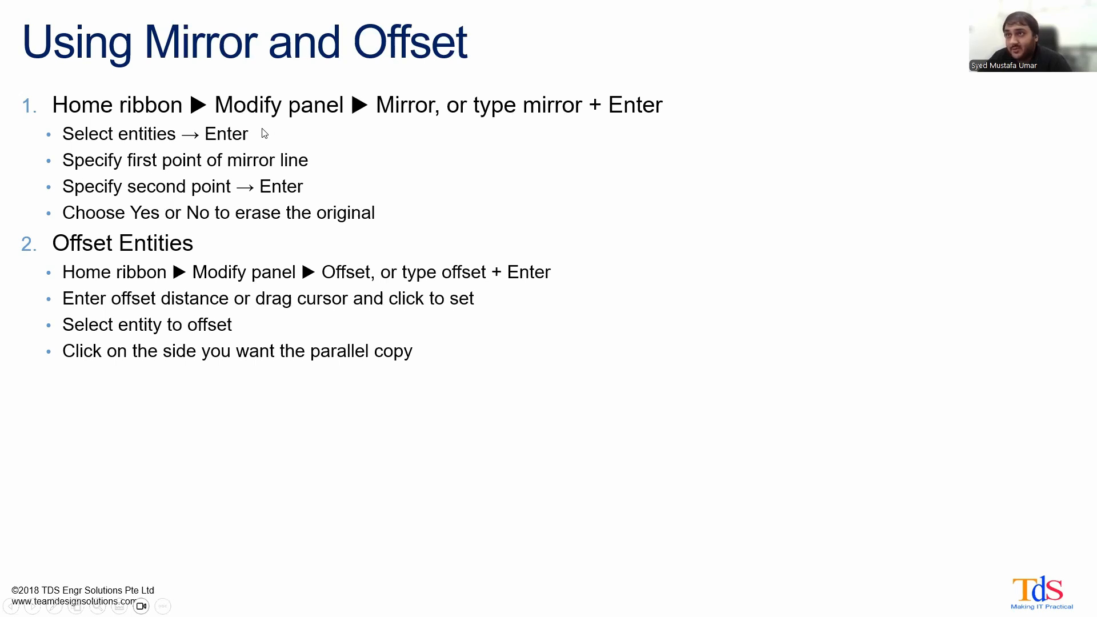
{"action": "key", "text": "alt+Tab"}
- Draw a vertical line about 5437 units long just beyond the rectangle's right side, spanning more than its height
{"action": "mouse_move", "coordinate": [530, 325]}
{"action": "middle_mouse_down"}
{"action": "mouse_move", "coordinate": [424, 327]}
{"action": "mouse_move", "coordinate": [391, 346]}
{"action": "middle_mouse_up"}
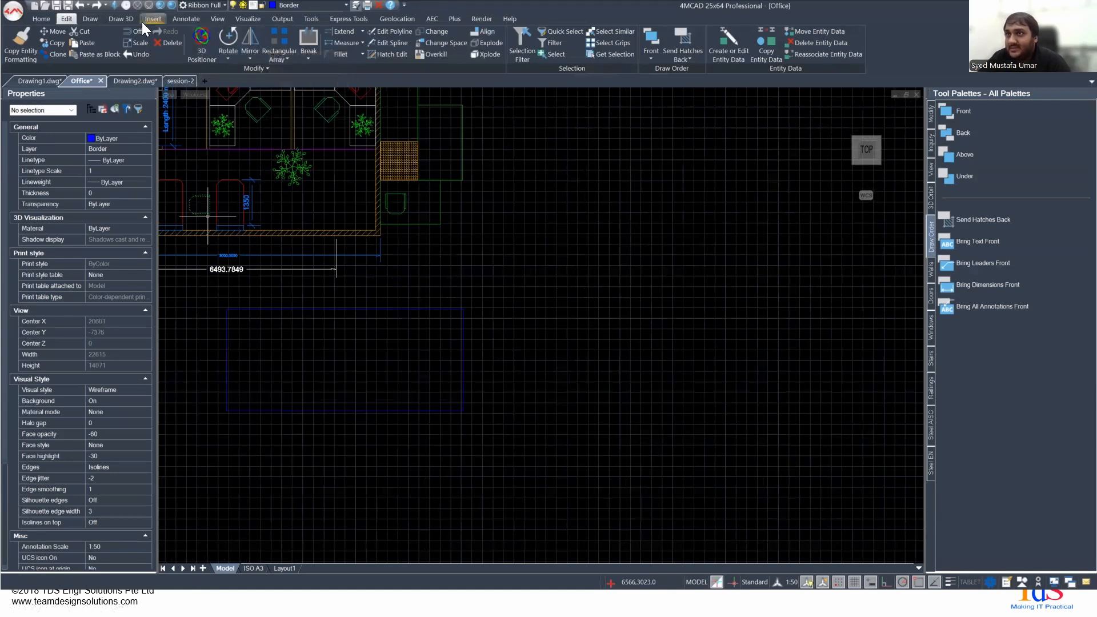
{"action": "left_click", "coordinate": [90, 18]}
{"action": "left_click", "coordinate": [14, 39]}
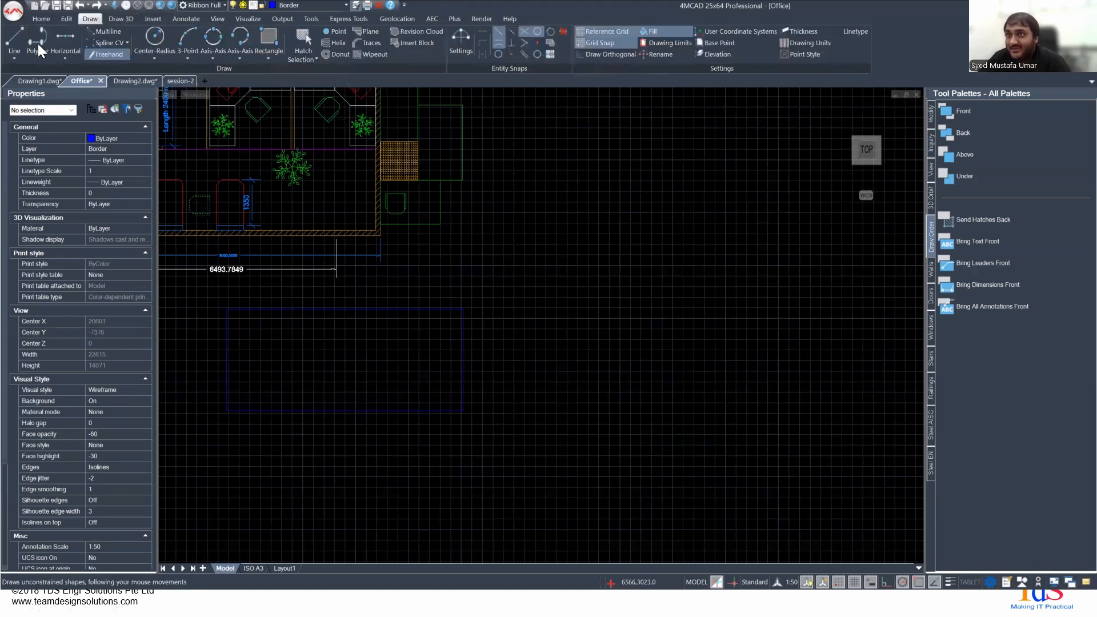
{"action": "left_click", "coordinate": [491, 287]}
{"action": "left_click", "coordinate": [491, 471]}
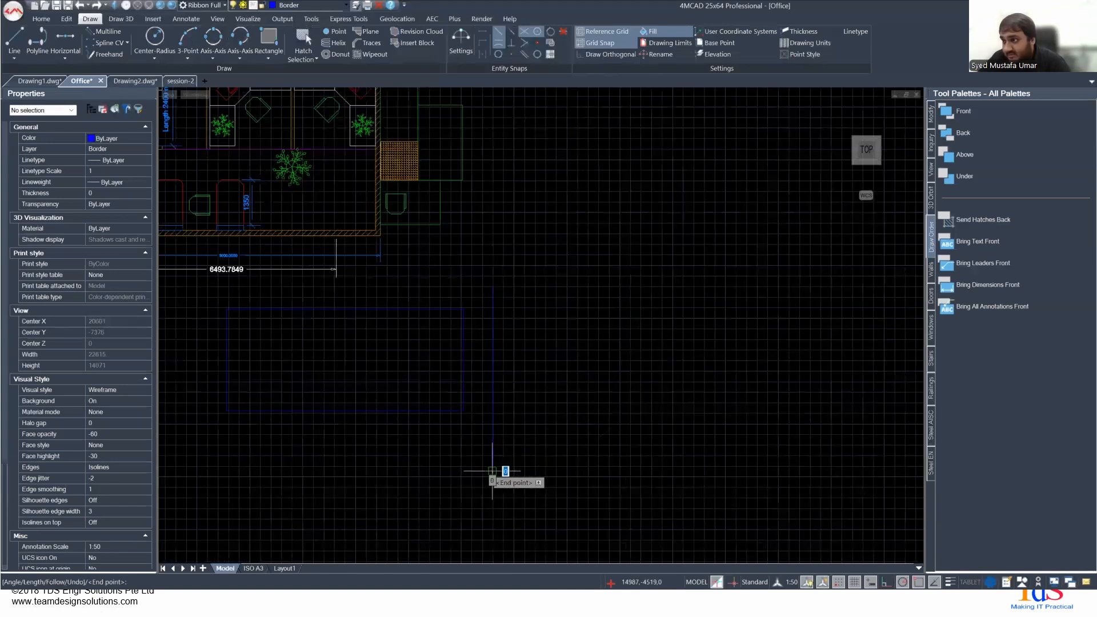
{"action": "key", "text": "Return"}
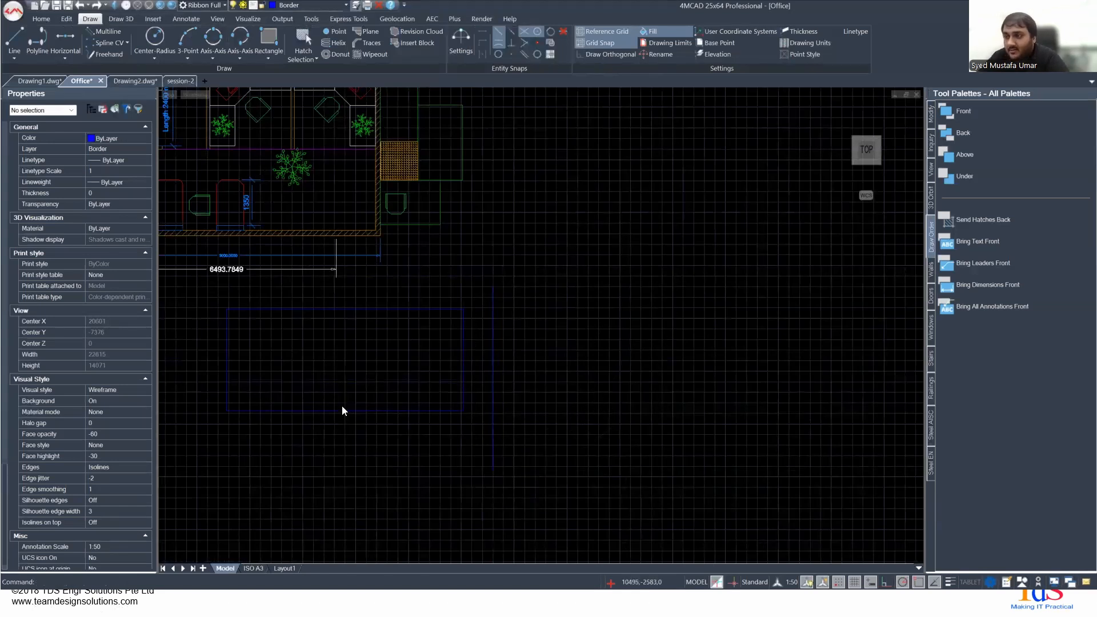
- Try to mirror the rectangle across the vertical line
{"action": "scroll", "coordinate": [367, 375], "scroll_direction": "down", "scroll_amount": 3}
{"action": "type", "text": "mirror"}
{"action": "key", "text": "Return"}
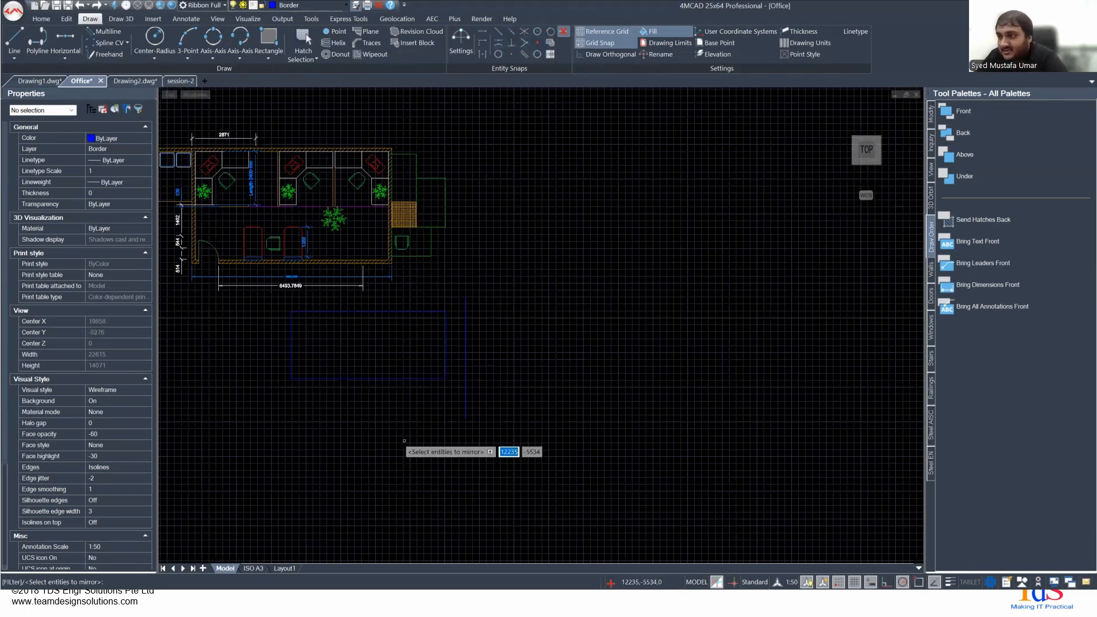
{"action": "key", "text": "Return"}
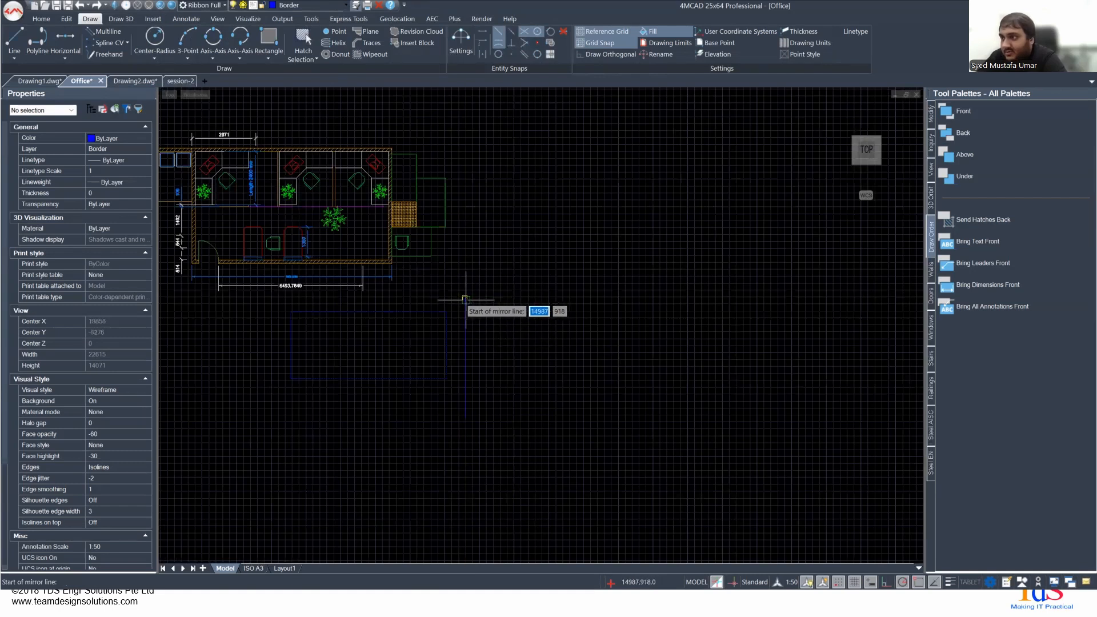
{"action": "left_click", "coordinate": [466, 298]}
{"action": "left_click", "coordinate": [466, 399]}
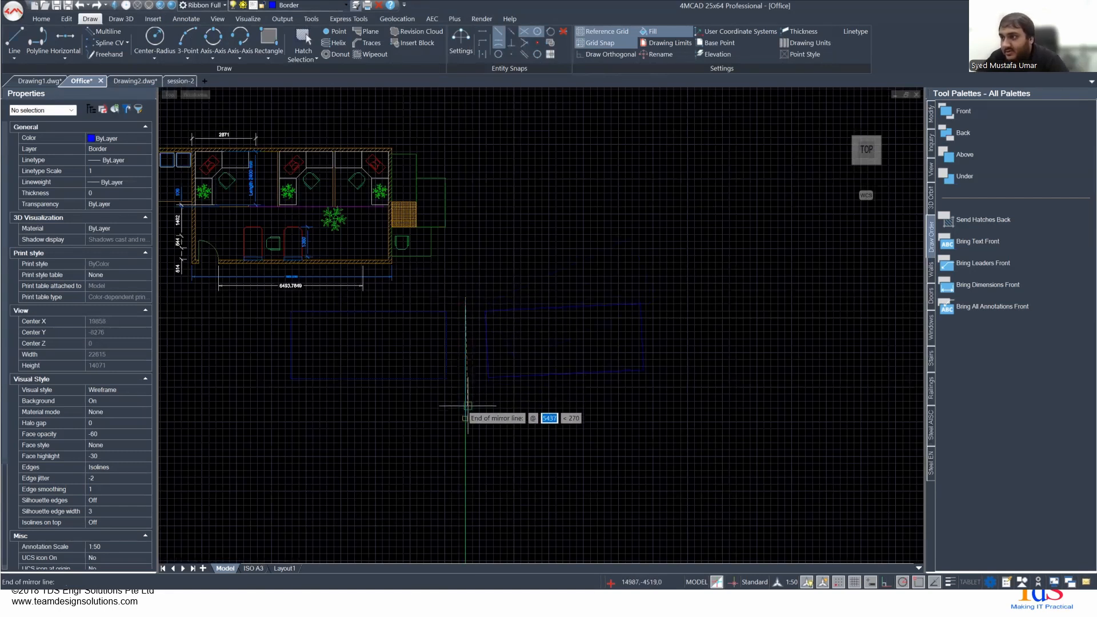
{"action": "key", "text": "Return"}
- Mirror the rectangle about a diagonal line running at 225 degrees from the vertical line's upper end, keeping the original
{"action": "right_click", "coordinate": [482, 326]}
{"action": "left_click", "coordinate": [498, 330]}
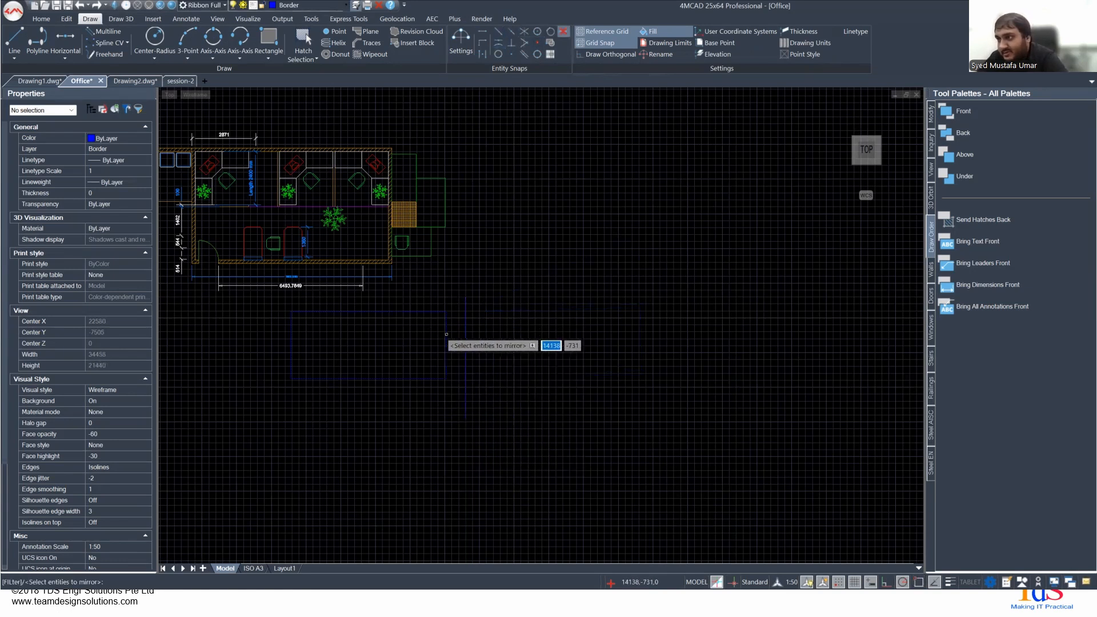
{"action": "left_click", "coordinate": [446, 334]}
{"action": "key", "text": "Return"}
{"action": "left_click", "coordinate": [465, 301]}
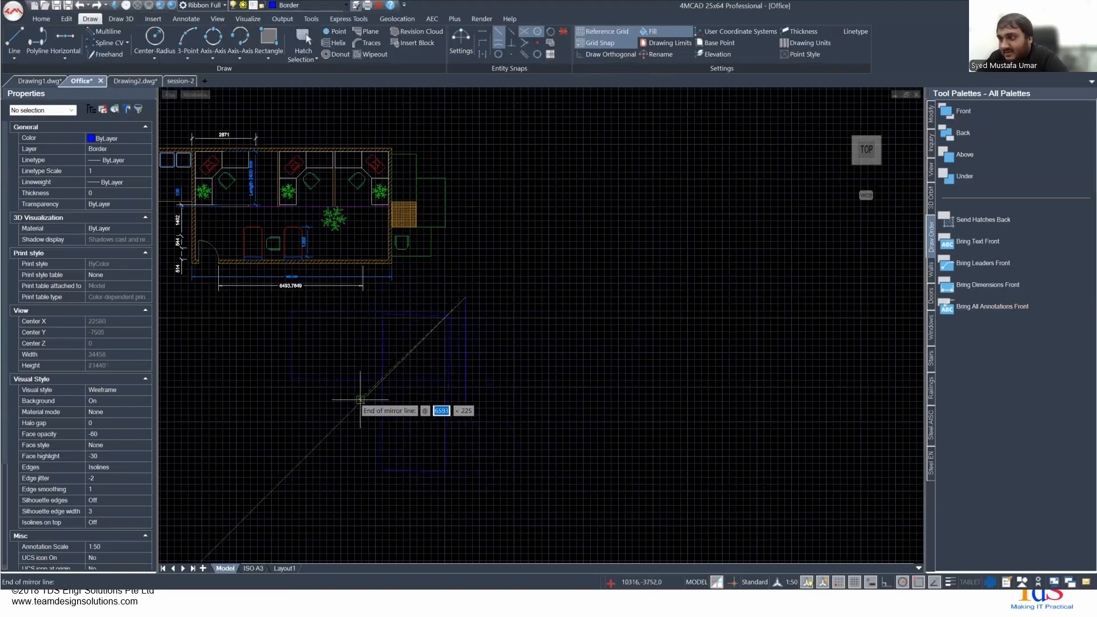
{"action": "scroll", "coordinate": [366, 403], "scroll_direction": "up", "scroll_amount": 3}
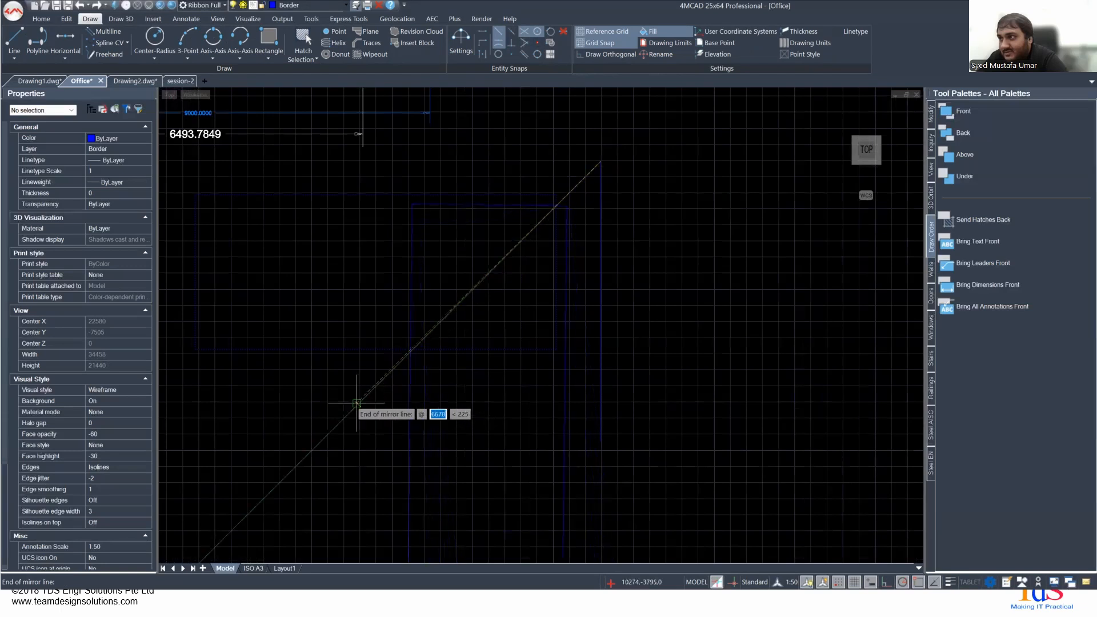
{"action": "left_click", "coordinate": [355, 401]}
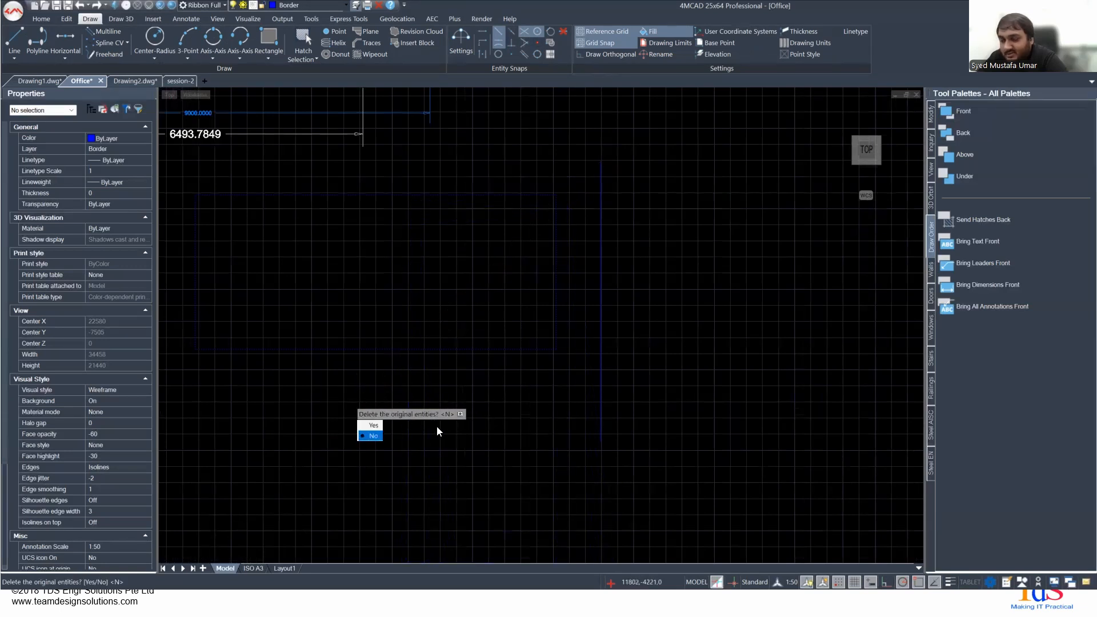
{"action": "key", "text": "Return"}
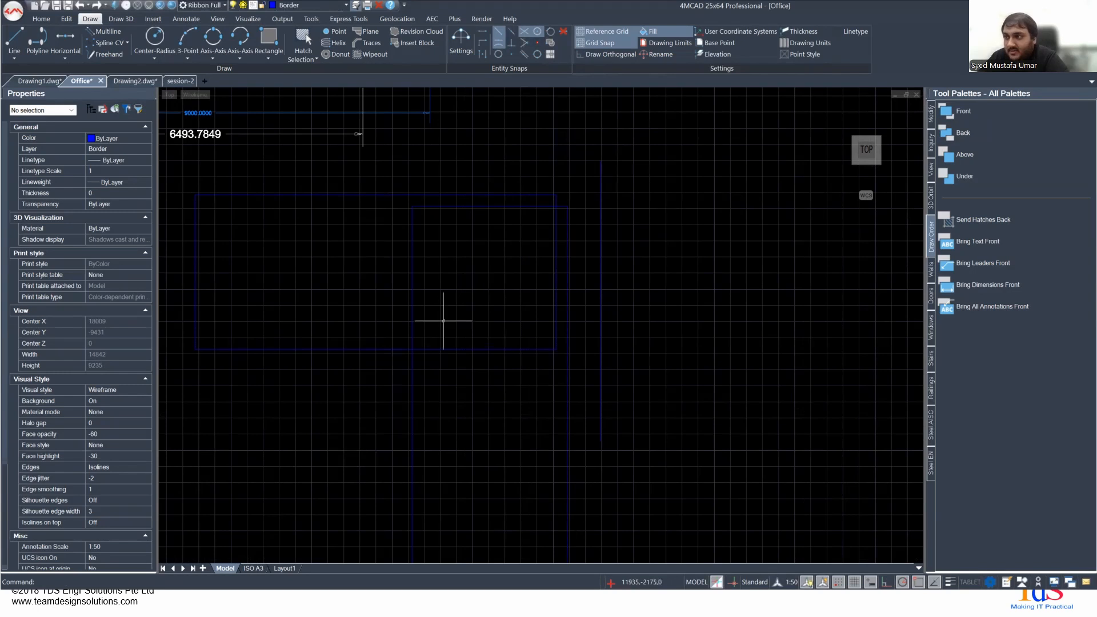
{"action": "scroll", "coordinate": [444, 321], "scroll_direction": "down", "scroll_amount": 5}
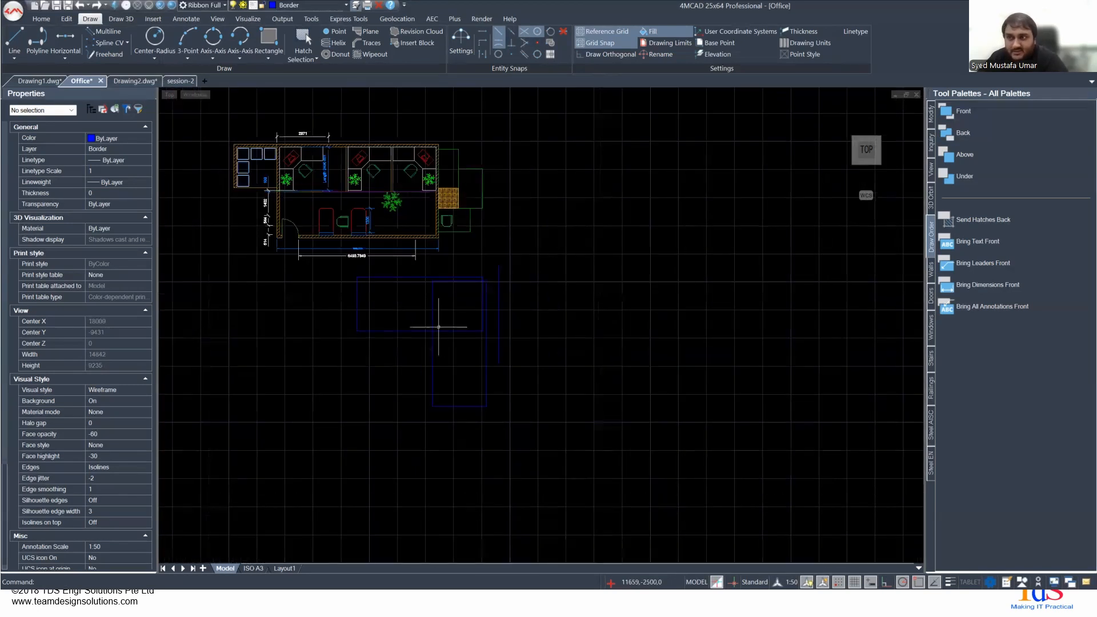
- Check the Offset instructions on the slide, return to 4MCAD and offset the upright mirrored rectangle inward by 100 units
{"action": "key", "text": "alt+Tab"}
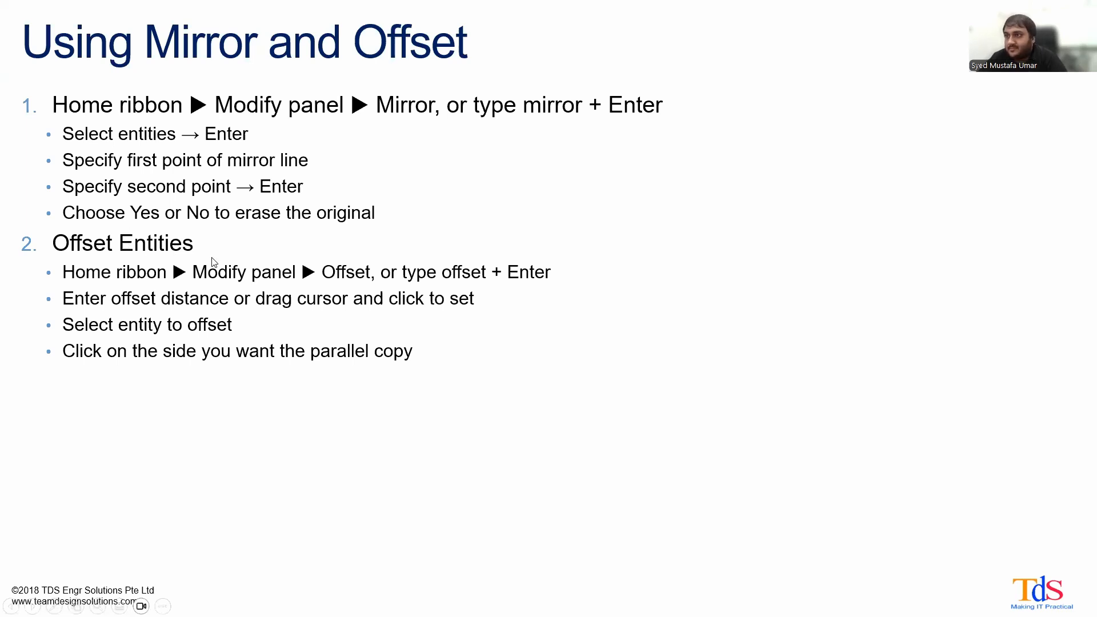
{"action": "key", "text": "alt+Tab"}
{"action": "type", "text": "offset"}
{"action": "key", "text": "Return"}
{"action": "scroll", "coordinate": [447, 315], "scroll_direction": "up", "scroll_amount": 5}
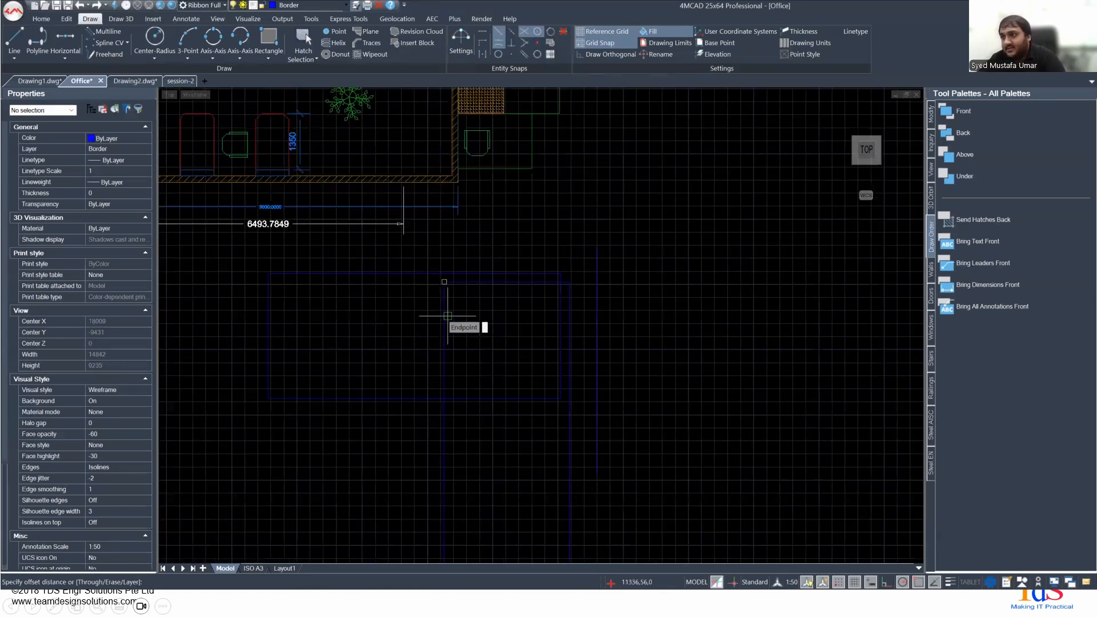
{"action": "middle_click_drag", "start_coordinate": [494, 401], "coordinate": [560, 237]}
{"action": "type", "text": "10"}
{"action": "key", "text": "Return"}
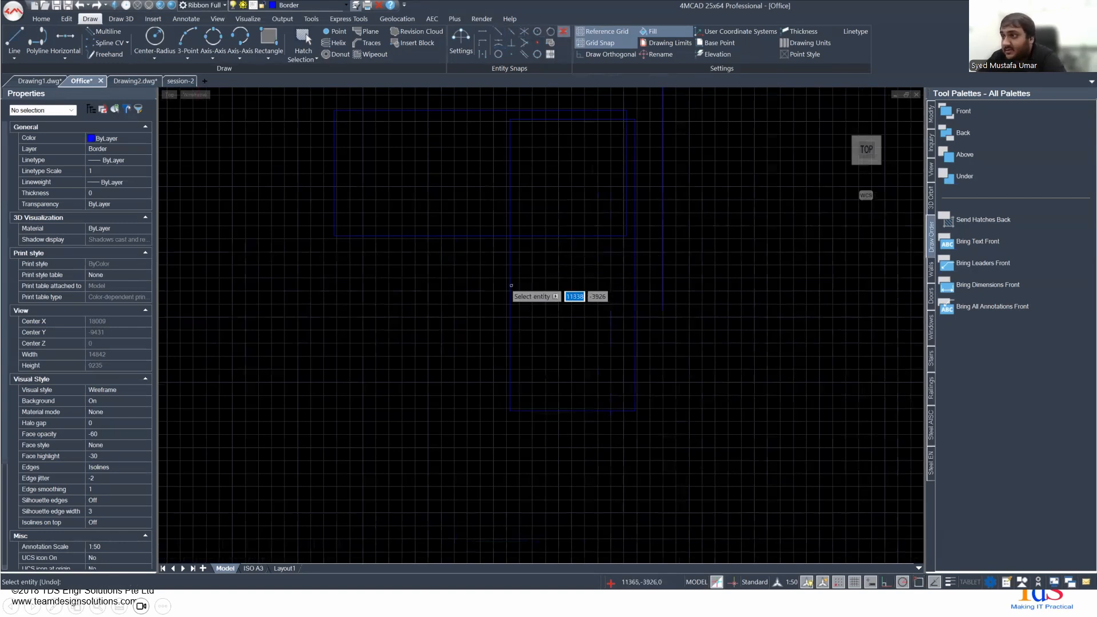
{"action": "left_click", "coordinate": [508, 285]}
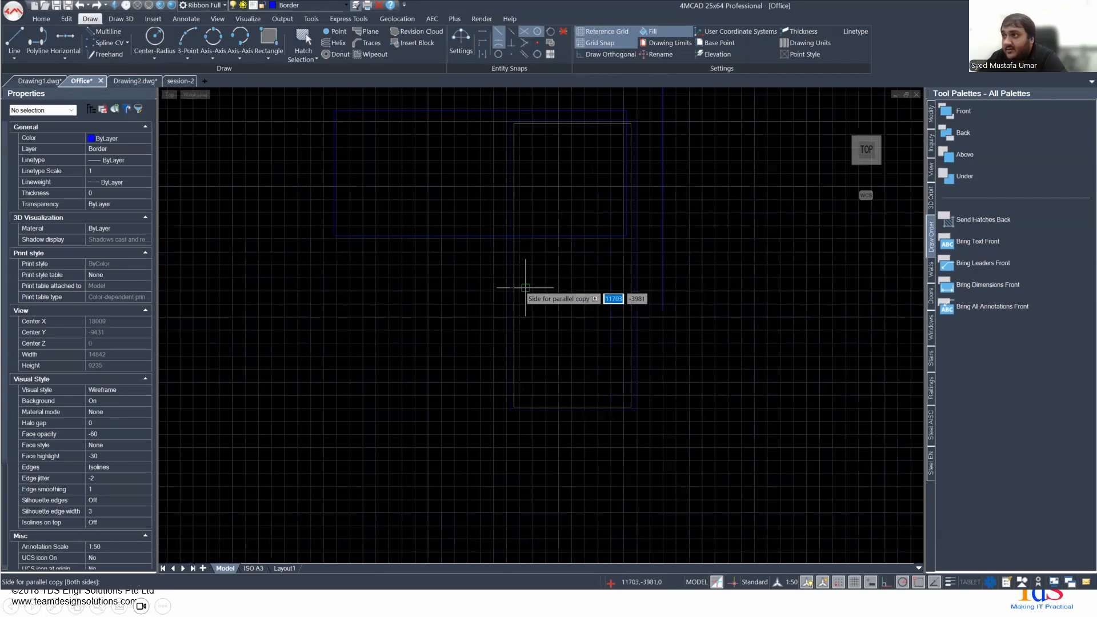
{"action": "middle_click_drag", "start_coordinate": [586, 302], "coordinate": [487, 377]}
{"action": "scroll", "coordinate": [486, 377], "scroll_direction": "up", "scroll_amount": 3}
{"action": "middle_click_drag", "start_coordinate": [423, 396], "coordinate": [449, 334]}
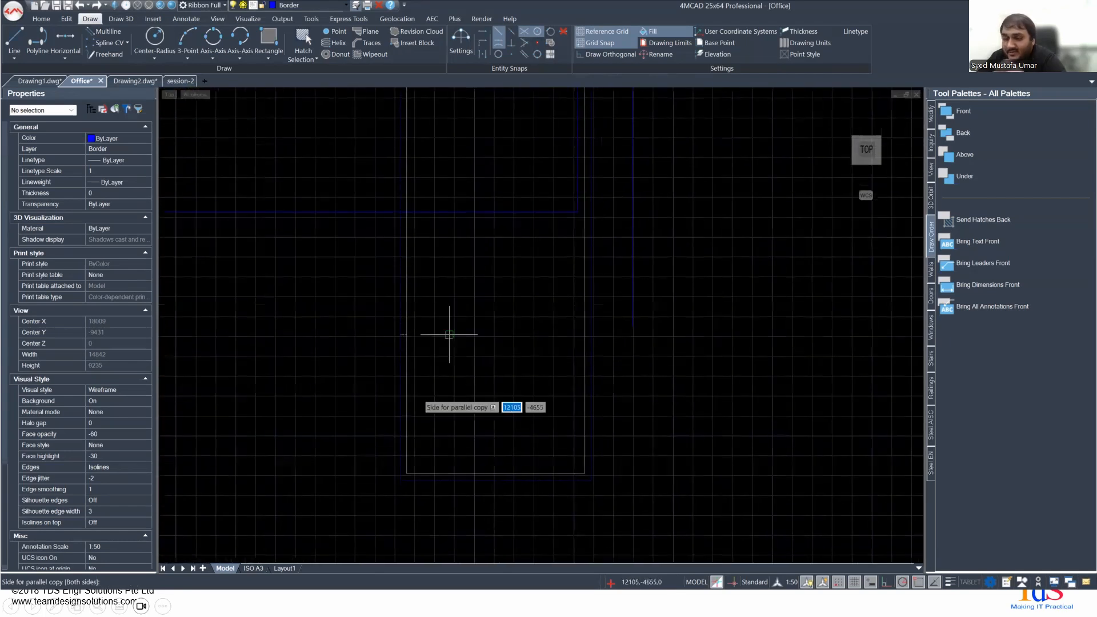
{"action": "scroll", "coordinate": [521, 326], "scroll_direction": "down", "scroll_amount": 1}
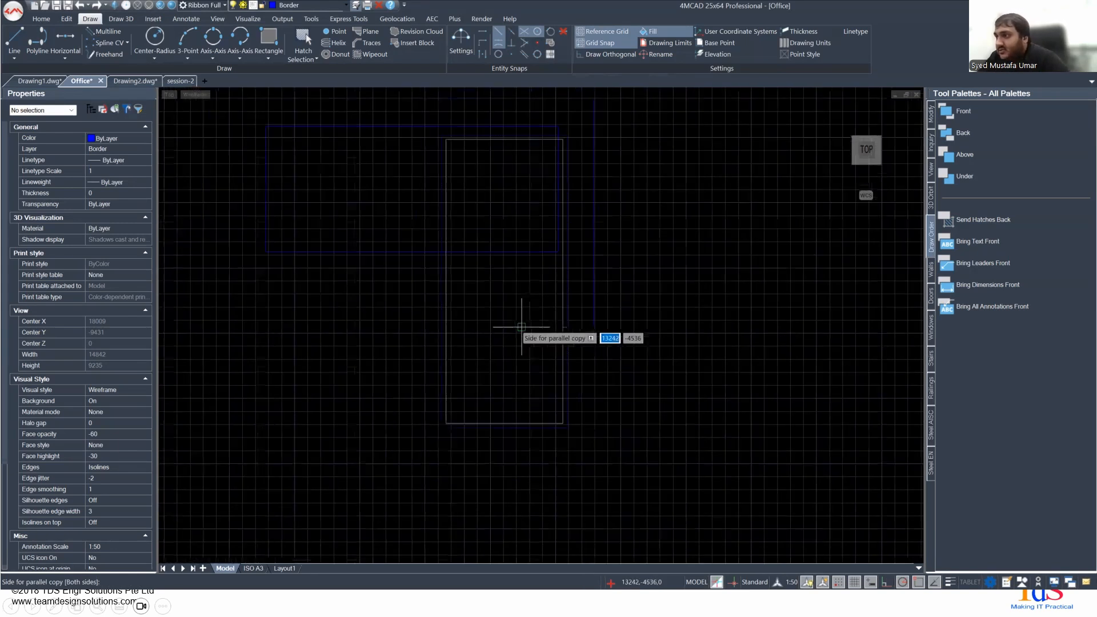
{"action": "scroll", "coordinate": [521, 327], "scroll_direction": "down", "scroll_amount": 1}
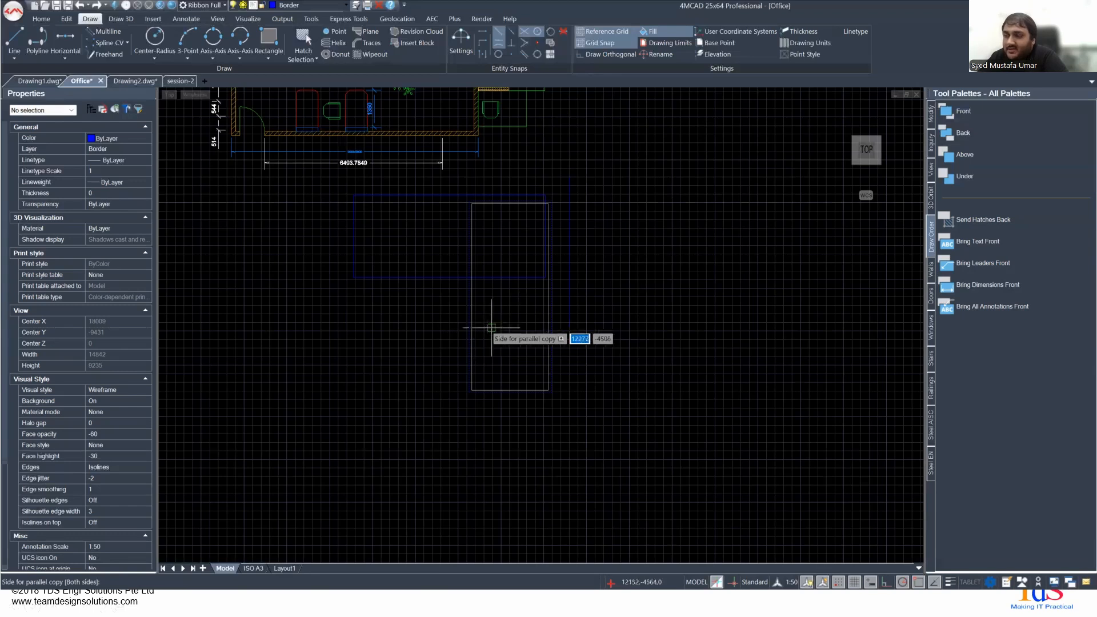
{"action": "left_click", "coordinate": [500, 325]}
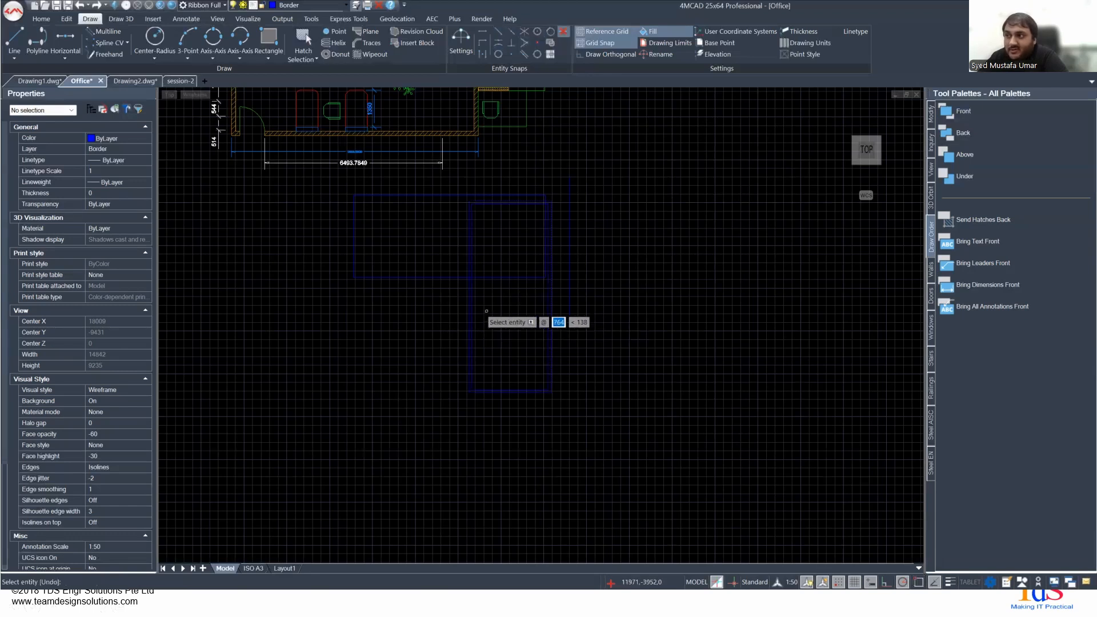
- Check the length and width of the inner offset rectangle in its properties
{"action": "scroll", "coordinate": [489, 320], "scroll_direction": "up", "scroll_amount": 3}
{"action": "key", "text": "Return"}
{"action": "left_click", "coordinate": [459, 340]}
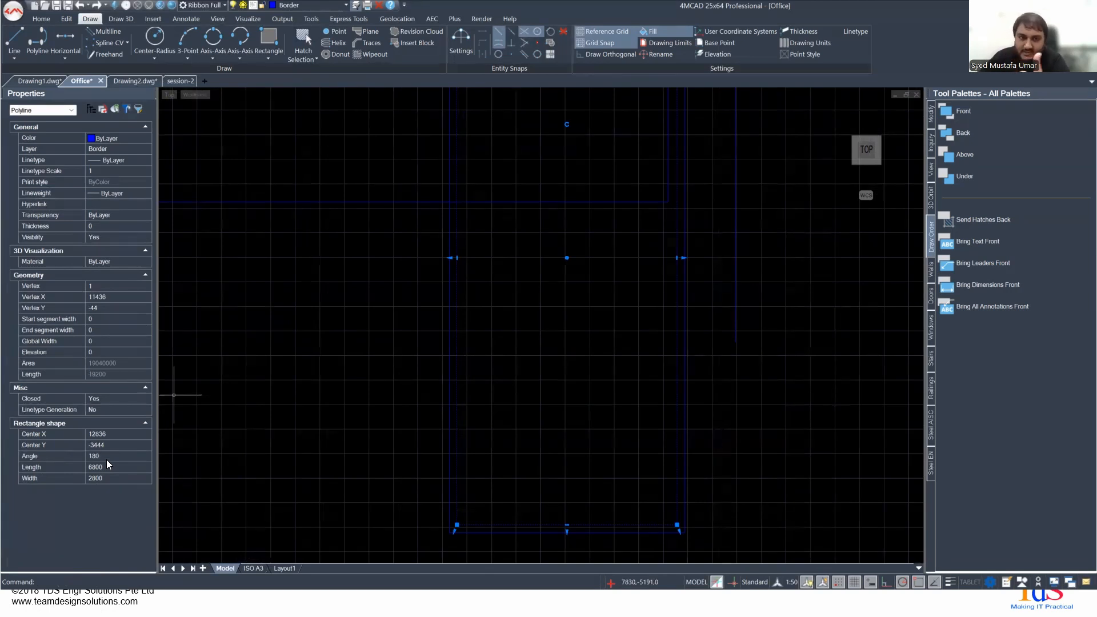
- Show the Using Break and Join slide, then return to the 4MCAD drawing and clear the selection
{"action": "key", "text": "alt+Tab"}
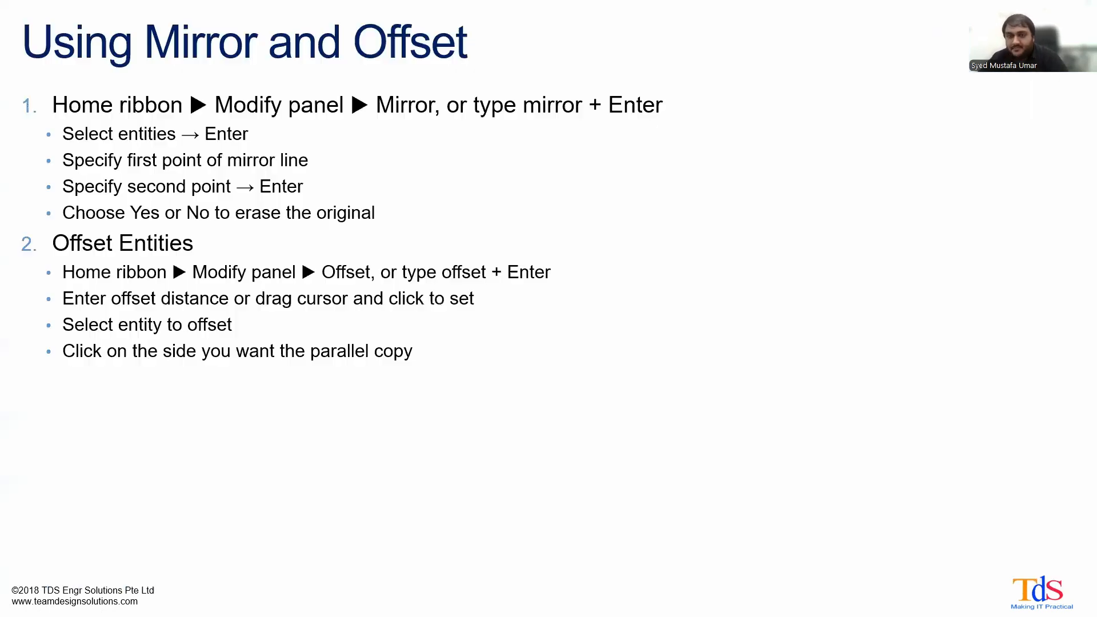
{"action": "key", "text": "Right"}
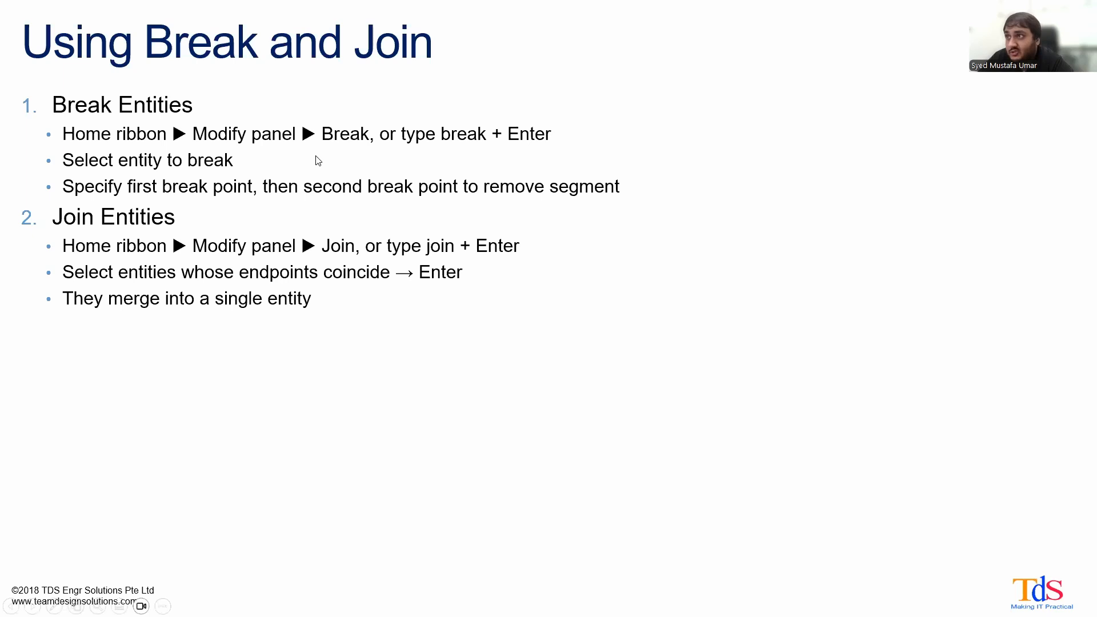
{"action": "key", "text": "alt+Tab"}
{"action": "scroll", "coordinate": [607, 353], "scroll_direction": "down", "scroll_amount": 3}
{"action": "key", "text": "Escape"}
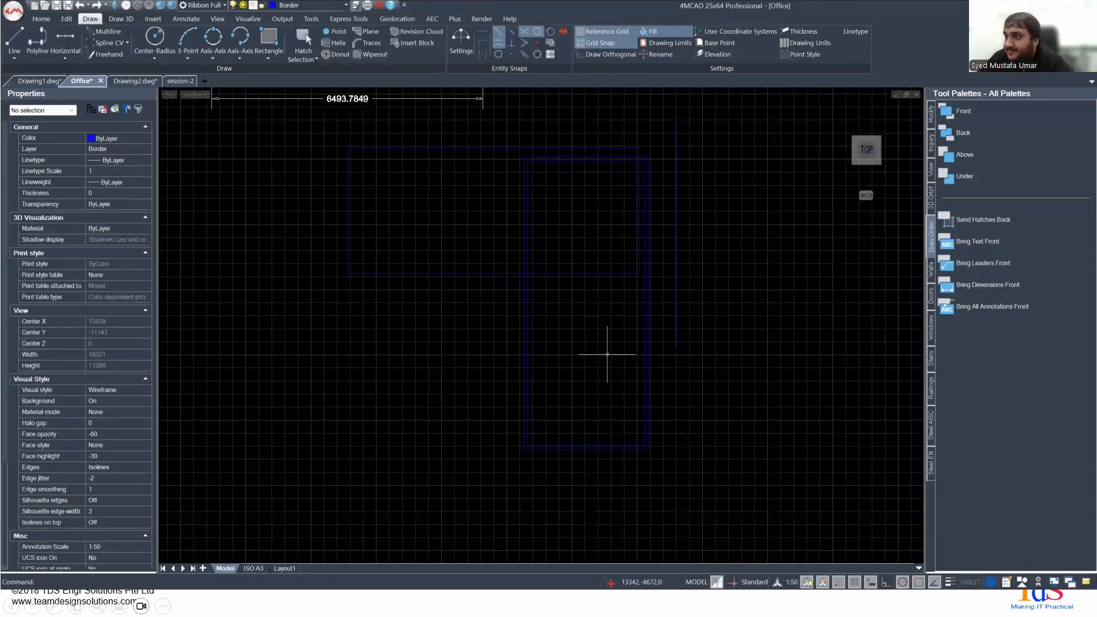
- Make Carpets the current layer
{"action": "middle_click_drag", "start_coordinate": [580, 366], "coordinate": [540, 343]}
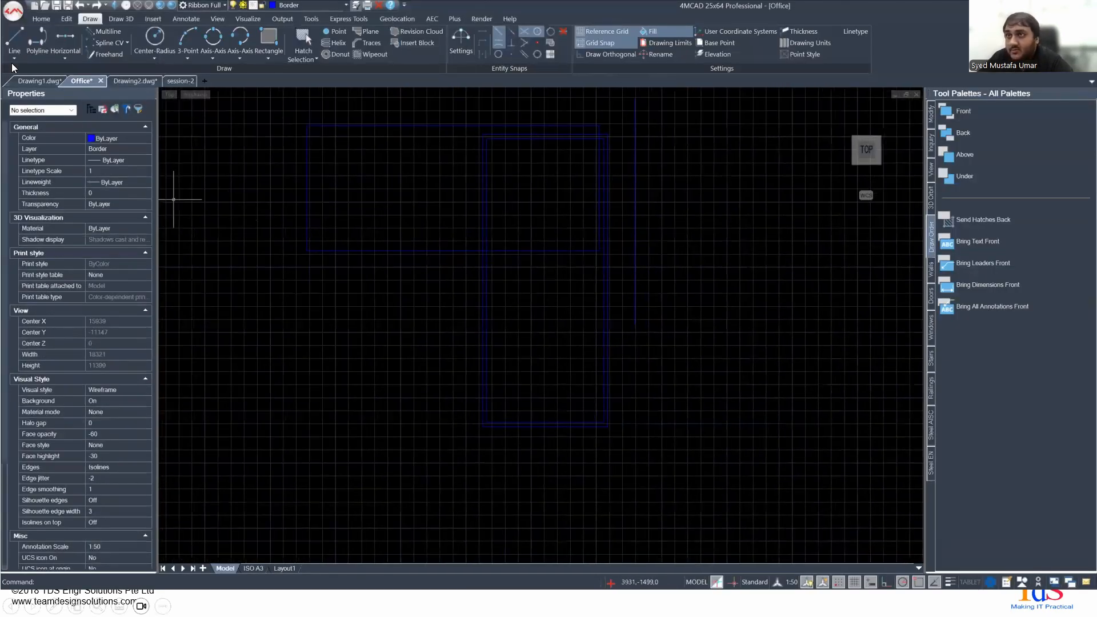
{"action": "left_click", "coordinate": [26, 40]}
{"action": "key", "text": "Escape"}
{"action": "left_click", "coordinate": [345, 5]}
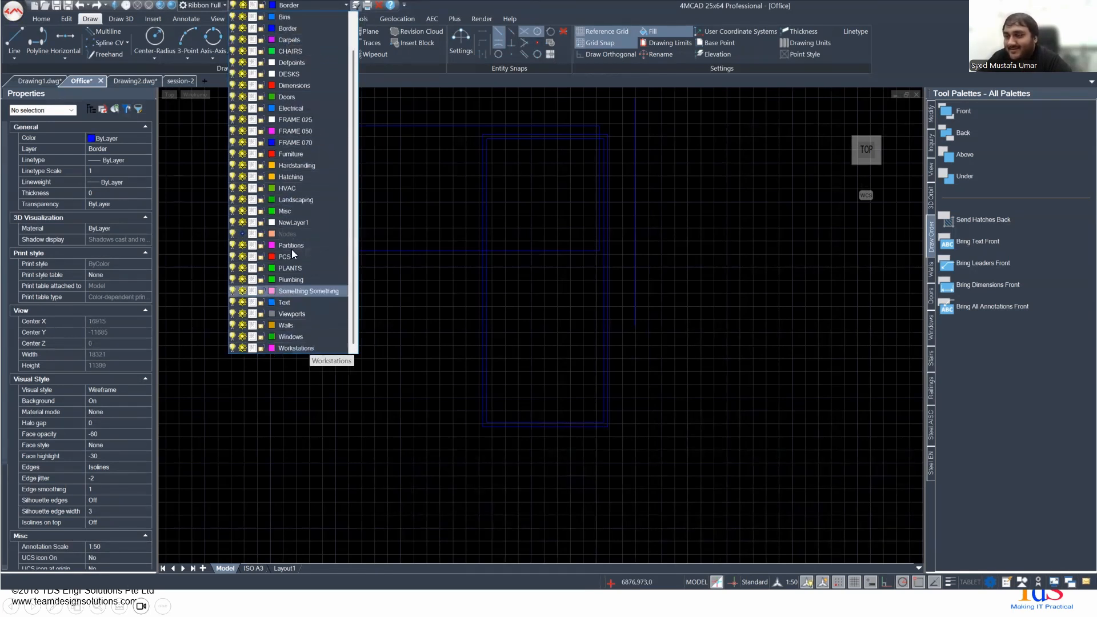
{"action": "left_click", "coordinate": [291, 40]}
- Draw a horizontal line about 7000 units long across the lower part of the upright nested rectangles
{"action": "left_click", "coordinate": [14, 38]}
{"action": "left_click", "coordinate": [415, 337]}
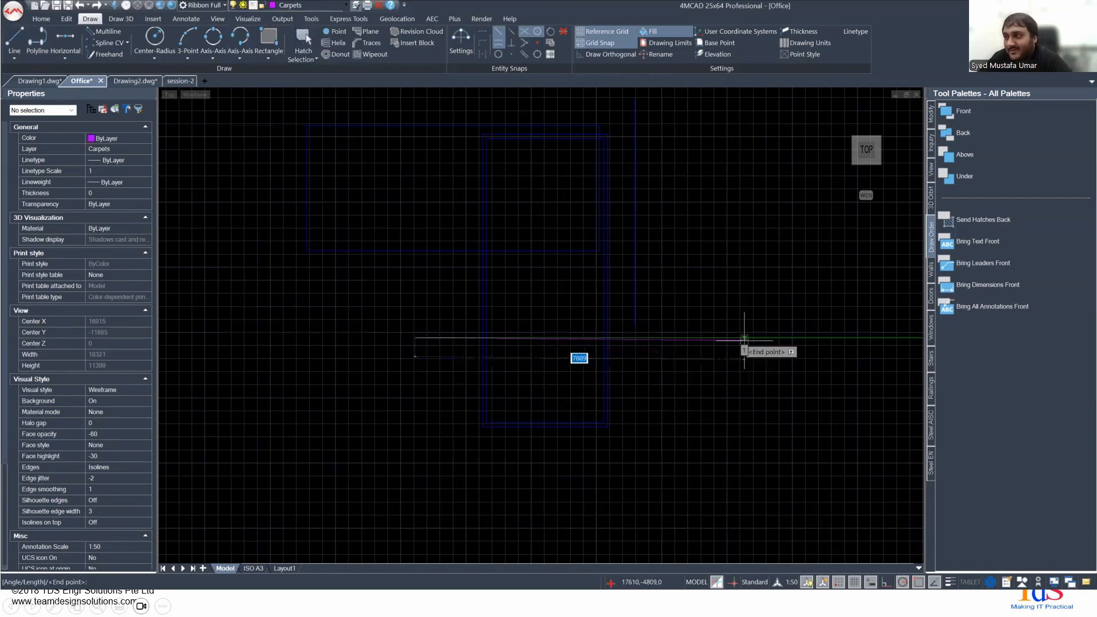
{"action": "left_click", "coordinate": [740, 338]}
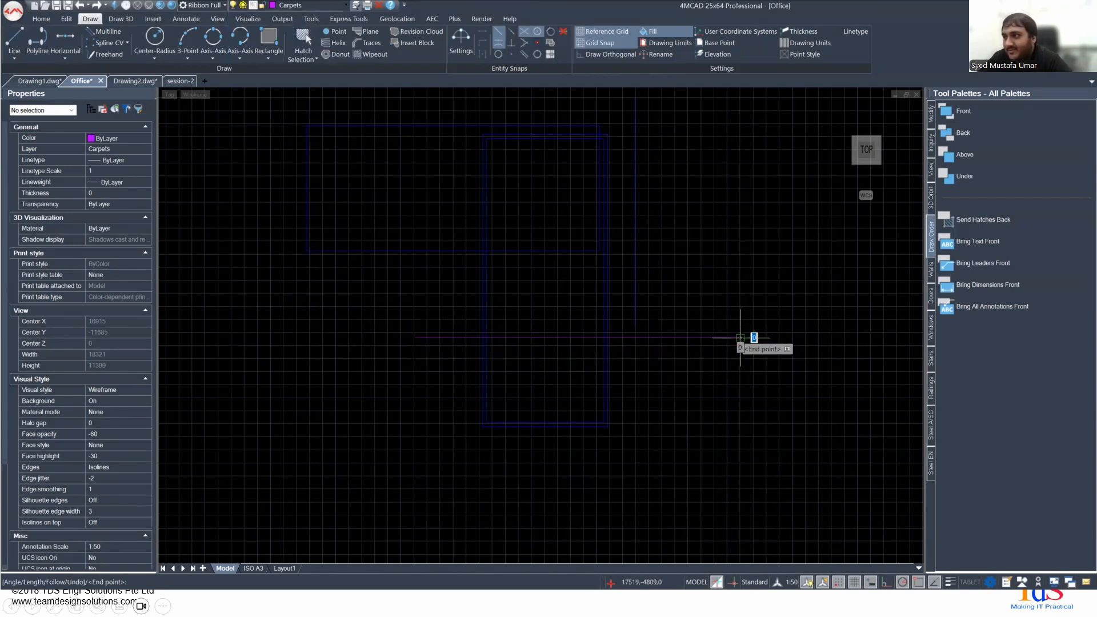
{"action": "key", "text": "Escape"}
{"action": "scroll", "coordinate": [491, 392], "scroll_direction": "up", "scroll_amount": 2}
{"action": "scroll", "coordinate": [500, 378], "scroll_direction": "up", "scroll_amount": 2}
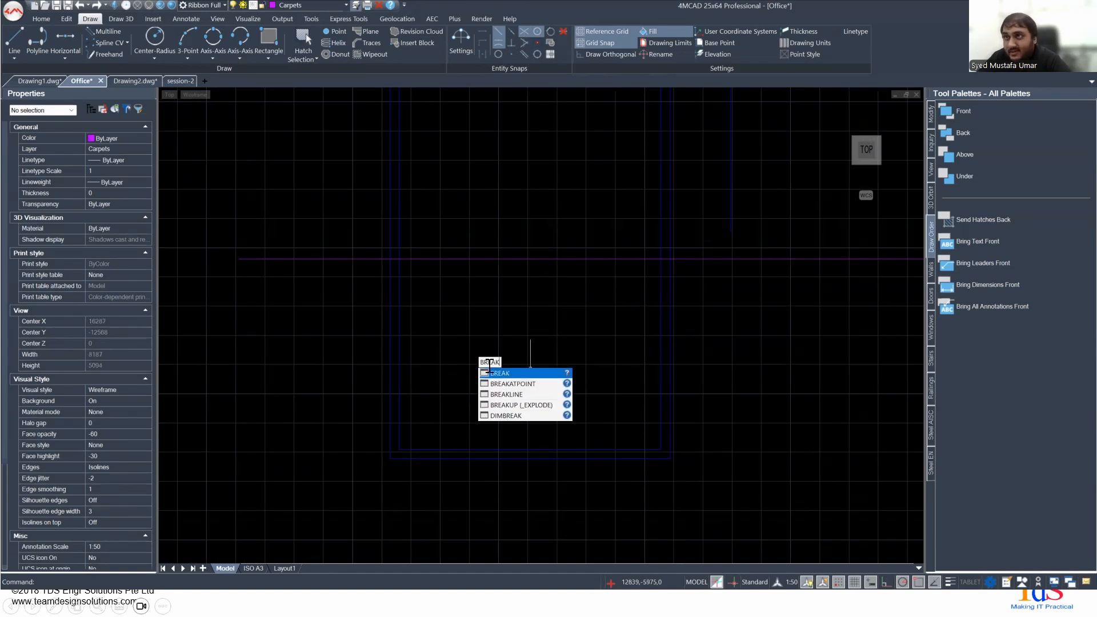
- Break the inner upright rectangle's left edge between a point just below the horizontal line and their crossing
{"action": "left_click", "coordinate": [492, 371]}
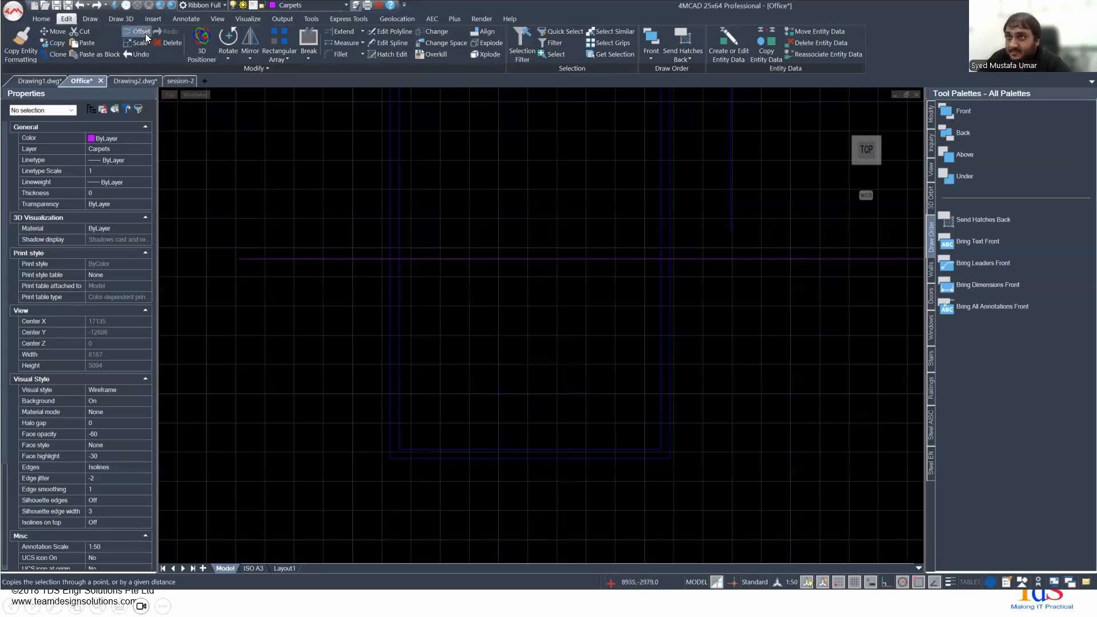
{"action": "left_click", "coordinate": [229, 53]}
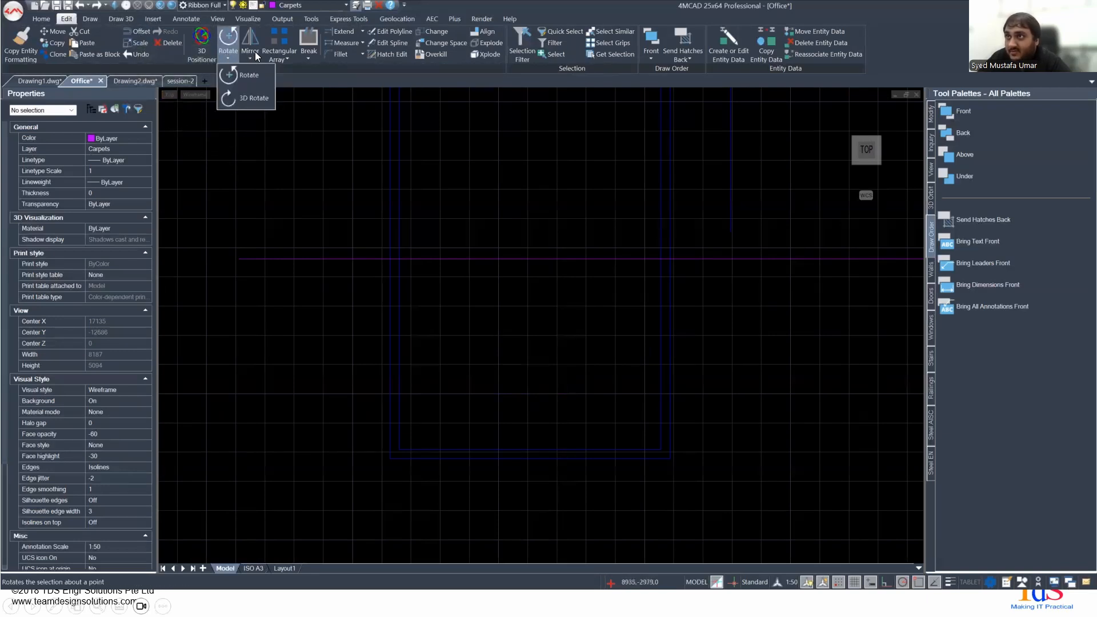
{"action": "left_click", "coordinate": [254, 52]}
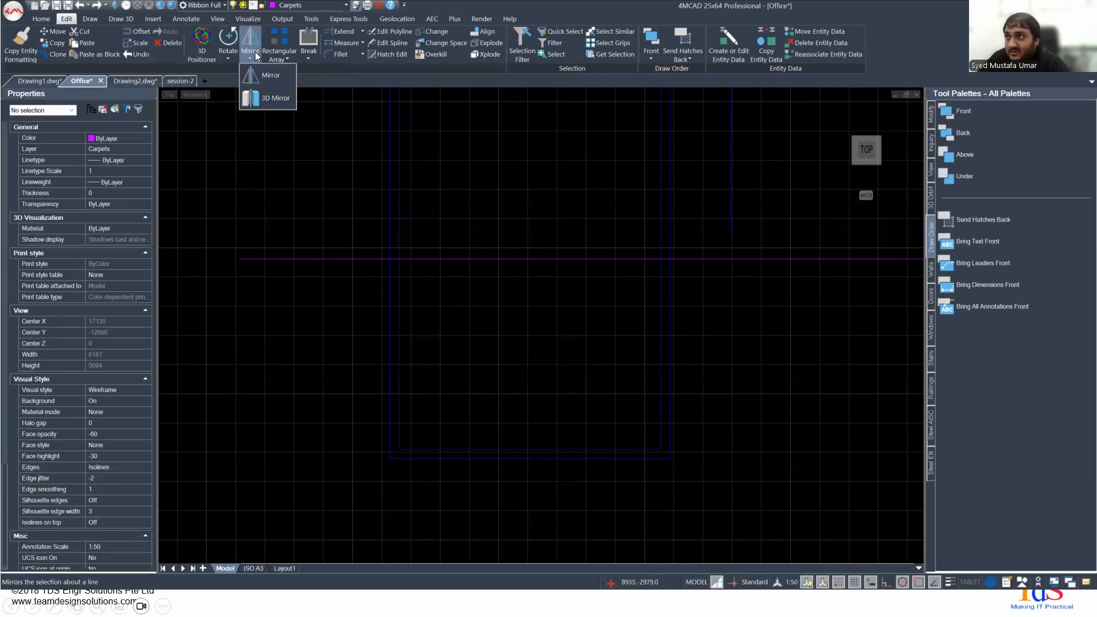
{"action": "left_click", "coordinate": [314, 56]}
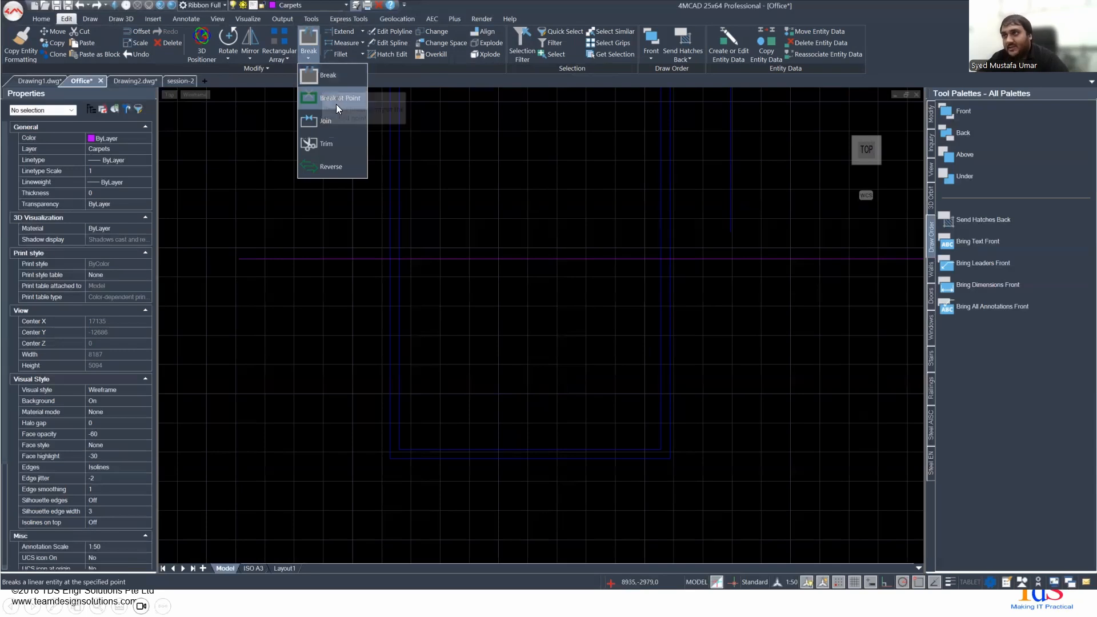
{"action": "left_click", "coordinate": [329, 69]}
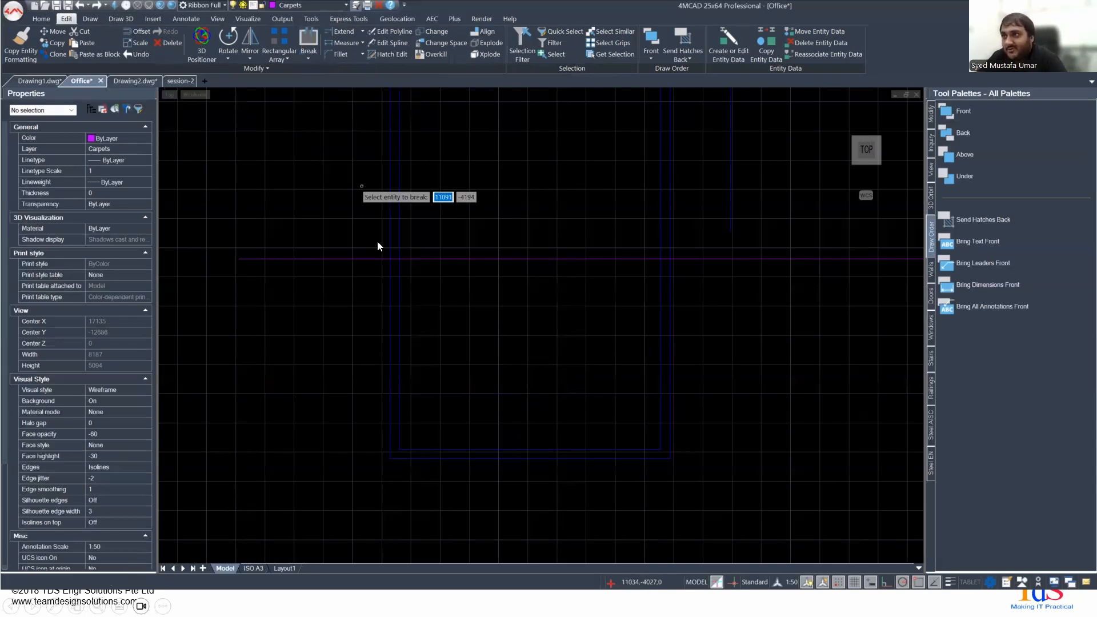
{"action": "left_click", "coordinate": [399, 292]}
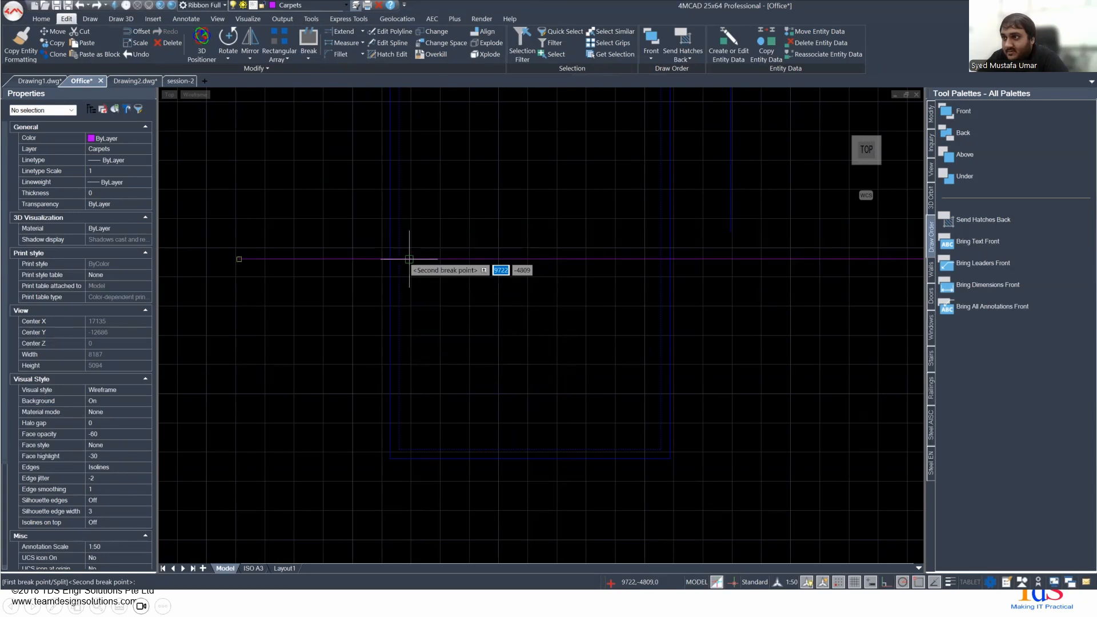
{"action": "left_click", "coordinate": [389, 259]}
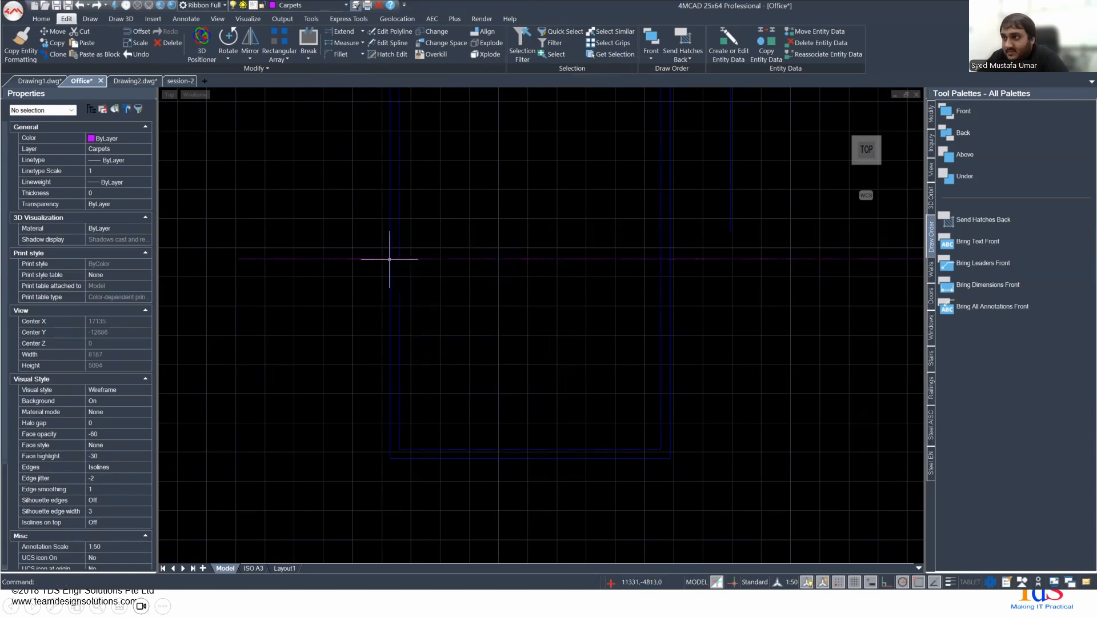
- Inspect the gap in the inner rectangle's left edge and undo the break
{"action": "scroll", "coordinate": [403, 288], "scroll_direction": "up", "scroll_amount": 4}
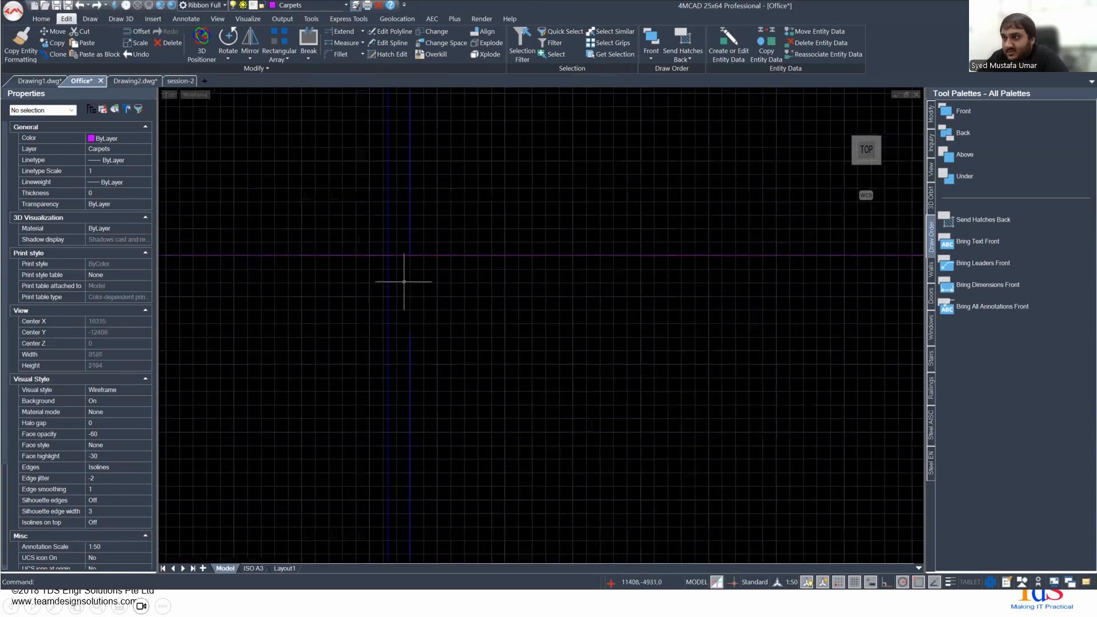
{"action": "scroll", "coordinate": [391, 309], "scroll_direction": "down", "scroll_amount": 6}
{"action": "mouse_move", "coordinate": [437, 311]}
{"action": "middle_mouse_down"}
{"action": "mouse_move", "coordinate": [453, 382]}
{"action": "mouse_move", "coordinate": [446, 517]}
{"action": "mouse_move", "coordinate": [460, 399]}
{"action": "mouse_move", "coordinate": [392, 392]}
{"action": "middle_mouse_up"}
{"action": "scroll", "coordinate": [397, 371], "scroll_direction": "up", "scroll_amount": 2}
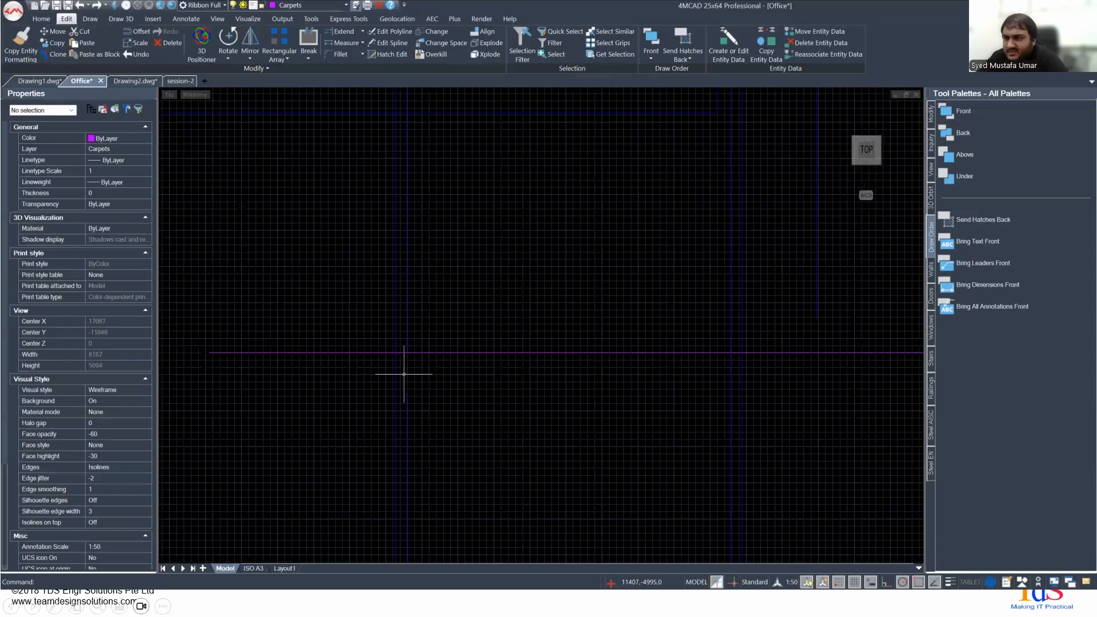
{"action": "key", "text": "ctrl+z"}
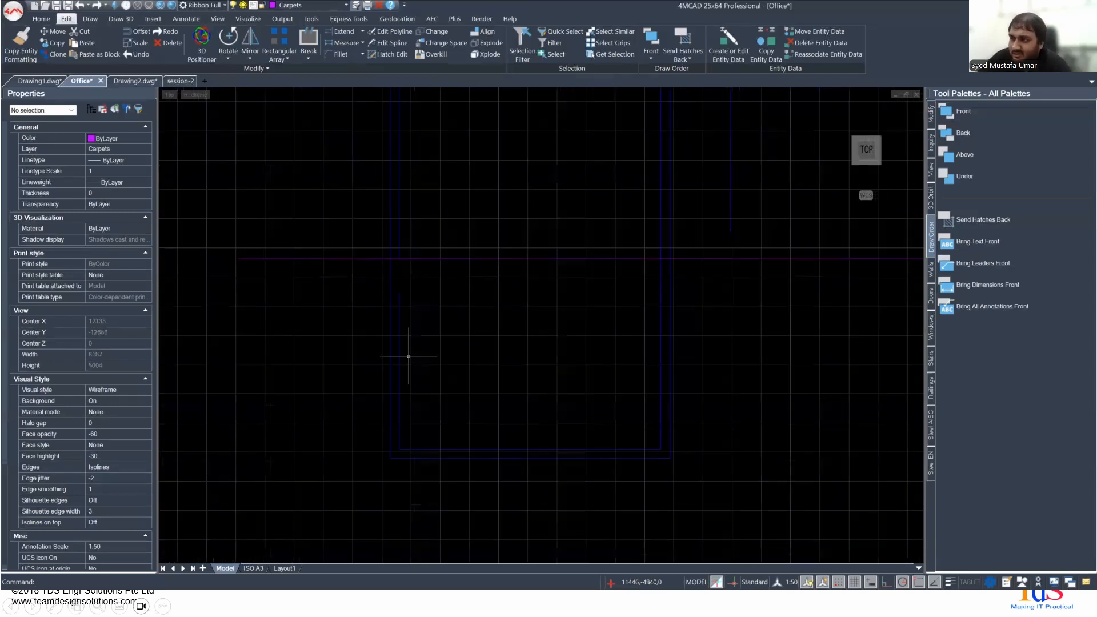
{"action": "key", "text": "ctrl+y"}
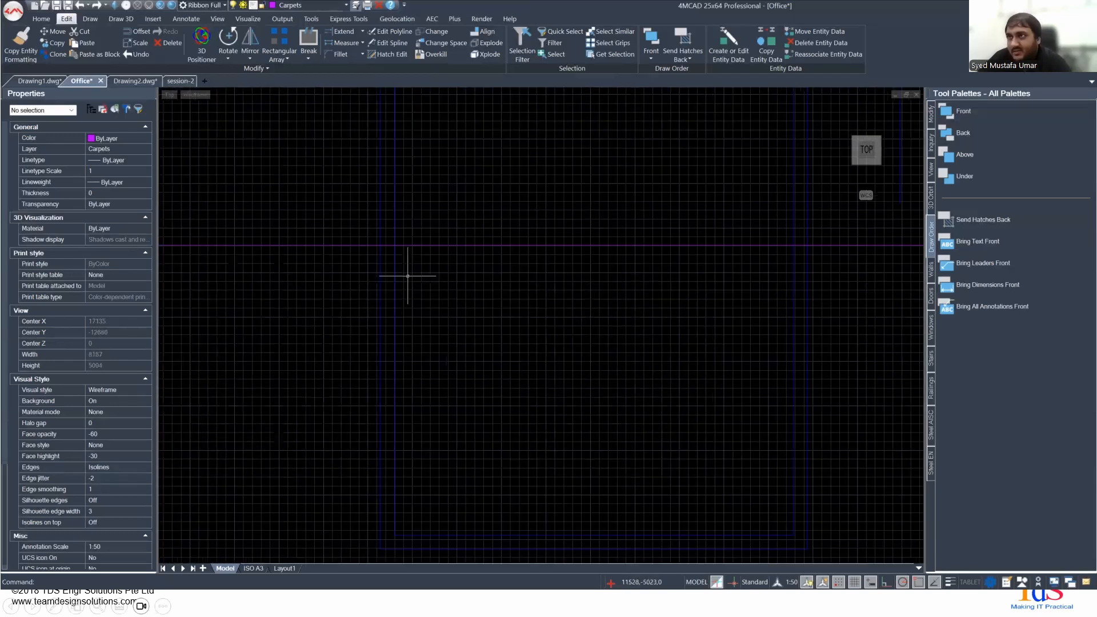
- Try to split the inner rectangle's left edge with Break at Point where the horizontal line crosses it
{"action": "left_click", "coordinate": [314, 59]}
{"action": "left_click", "coordinate": [343, 93]}
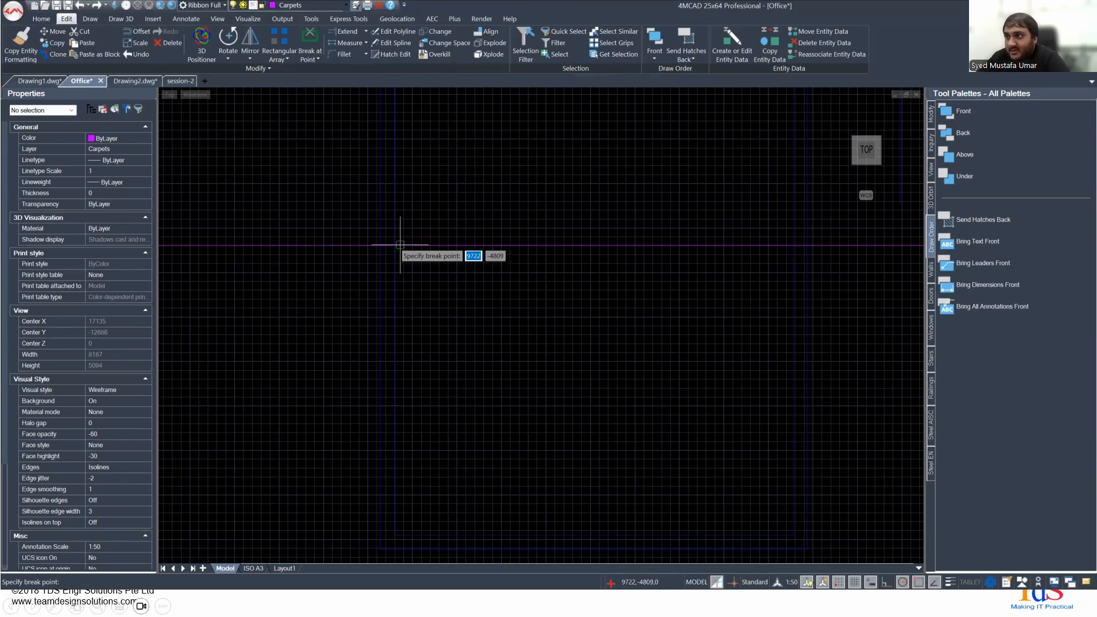
{"action": "scroll", "coordinate": [395, 246], "scroll_direction": "down", "scroll_amount": 1}
{"action": "scroll", "coordinate": [394, 244], "scroll_direction": "up", "scroll_amount": 2}
{"action": "left_click", "coordinate": [401, 252]}
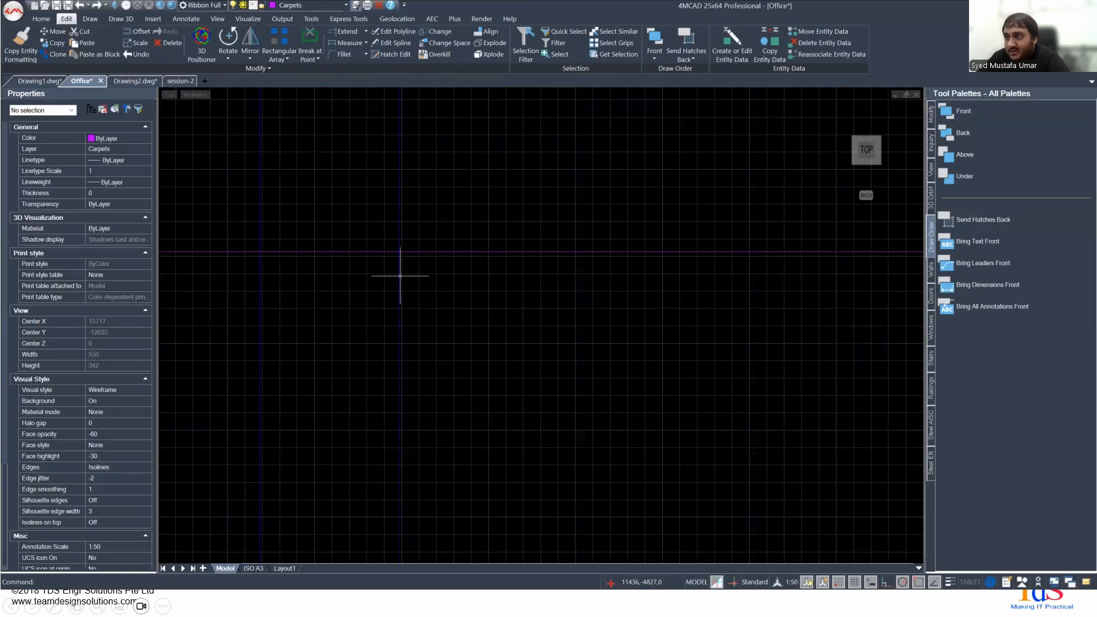
- Explode the inner upright rectangle into separate lines and select its left edge to check the entity type
{"action": "left_click", "coordinate": [400, 276]}
{"action": "scroll", "coordinate": [477, 306], "scroll_direction": "down", "scroll_amount": 8}
{"action": "scroll", "coordinate": [560, 312], "scroll_direction": "down", "scroll_amount": 3}
{"action": "scroll", "coordinate": [615, 304], "scroll_direction": "up", "scroll_amount": 3}
{"action": "middle_click_drag", "start_coordinate": [585, 264], "coordinate": [515, 332]}
{"action": "scroll", "coordinate": [516, 332], "scroll_direction": "down", "scroll_amount": 1}
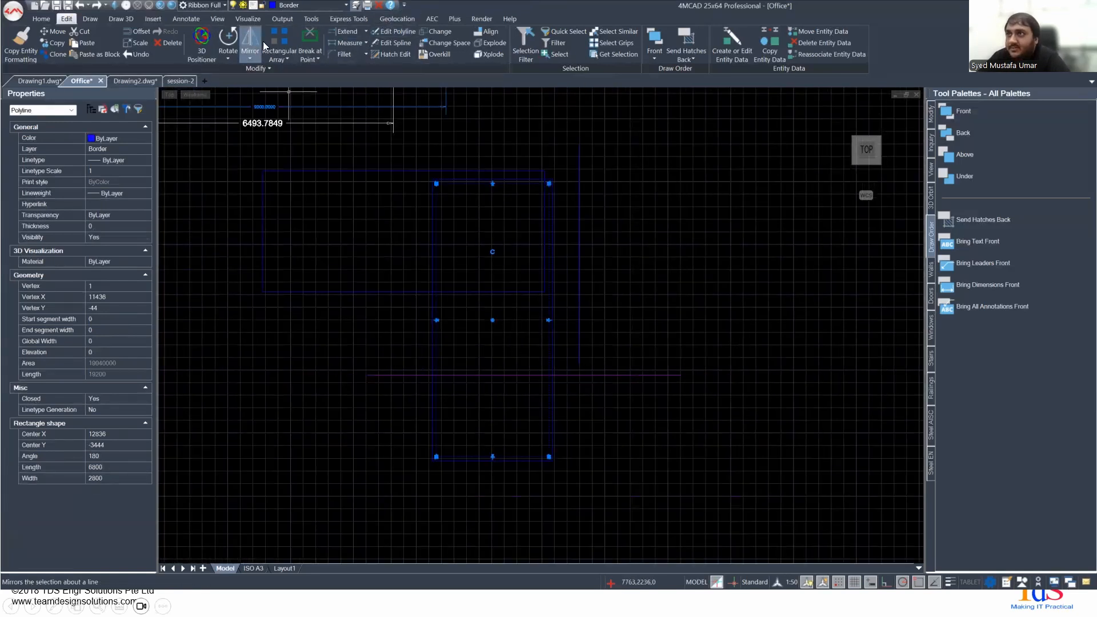
{"action": "key", "text": "Escape"}
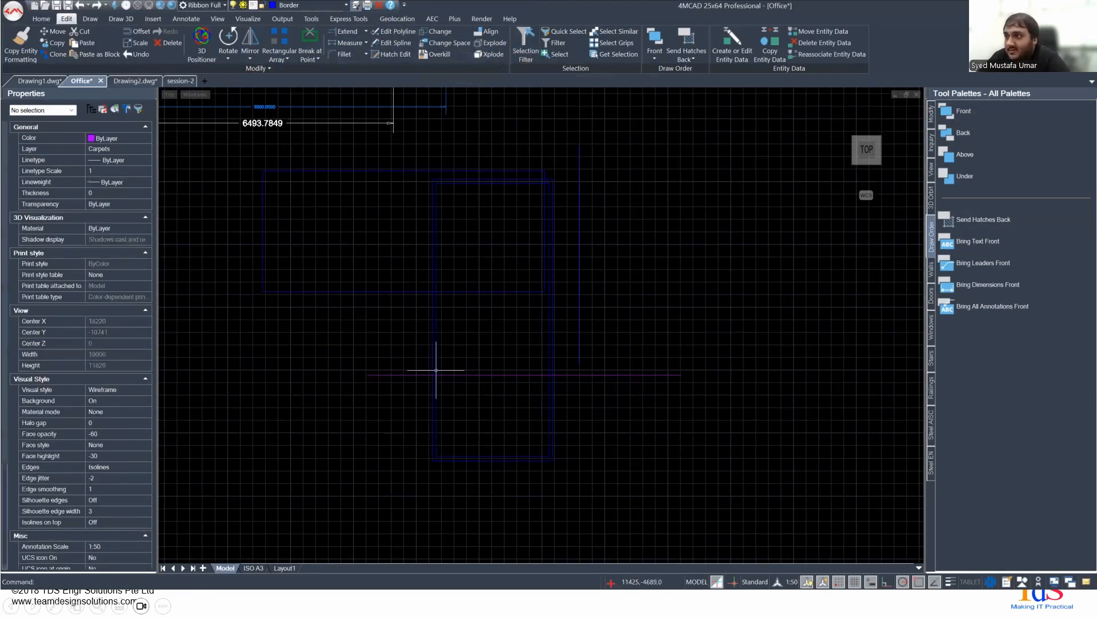
{"action": "left_click", "coordinate": [436, 339]}
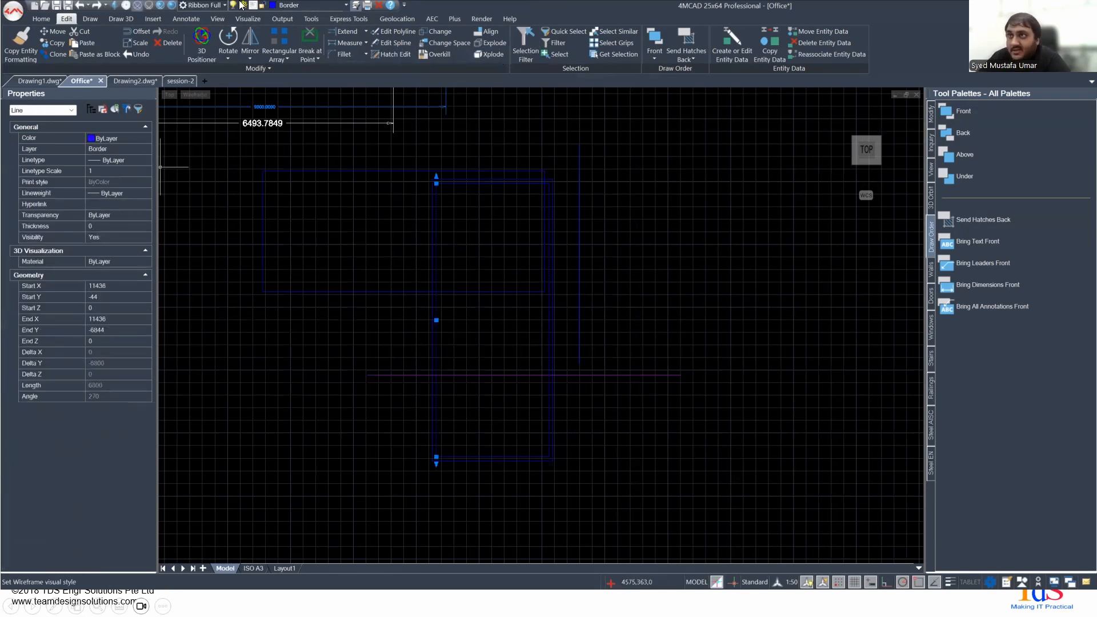
{"action": "key", "text": "Escape"}
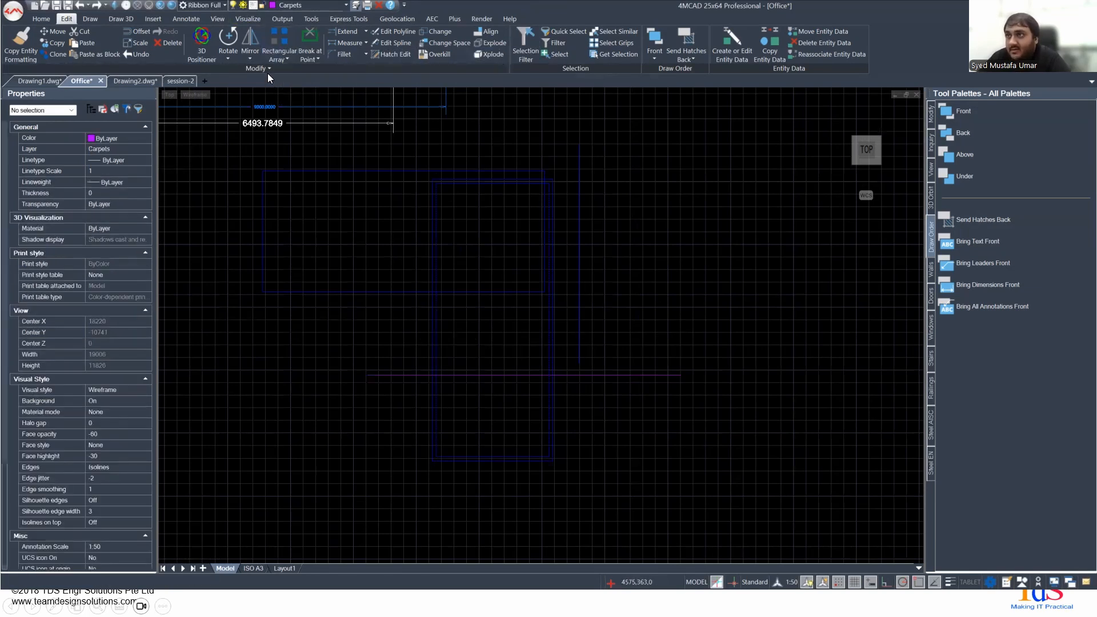
- Break the left edge line at its crossing with the horizontal line using Break at Point, and check both pieces
{"action": "left_click", "coordinate": [310, 43]}
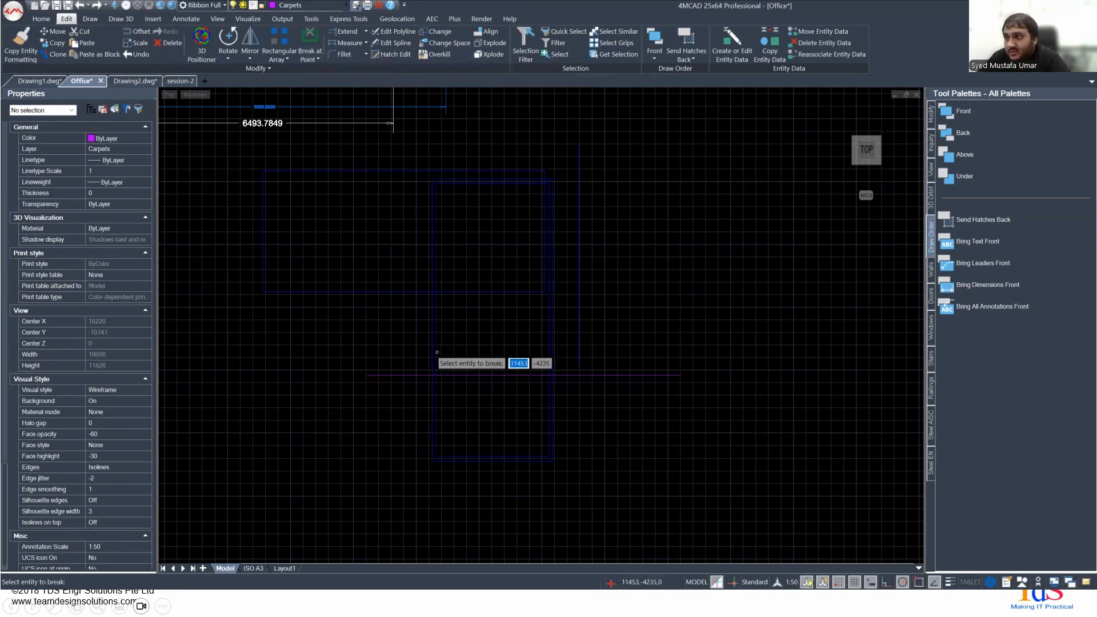
{"action": "scroll", "coordinate": [437, 352], "scroll_direction": "up", "scroll_amount": 3}
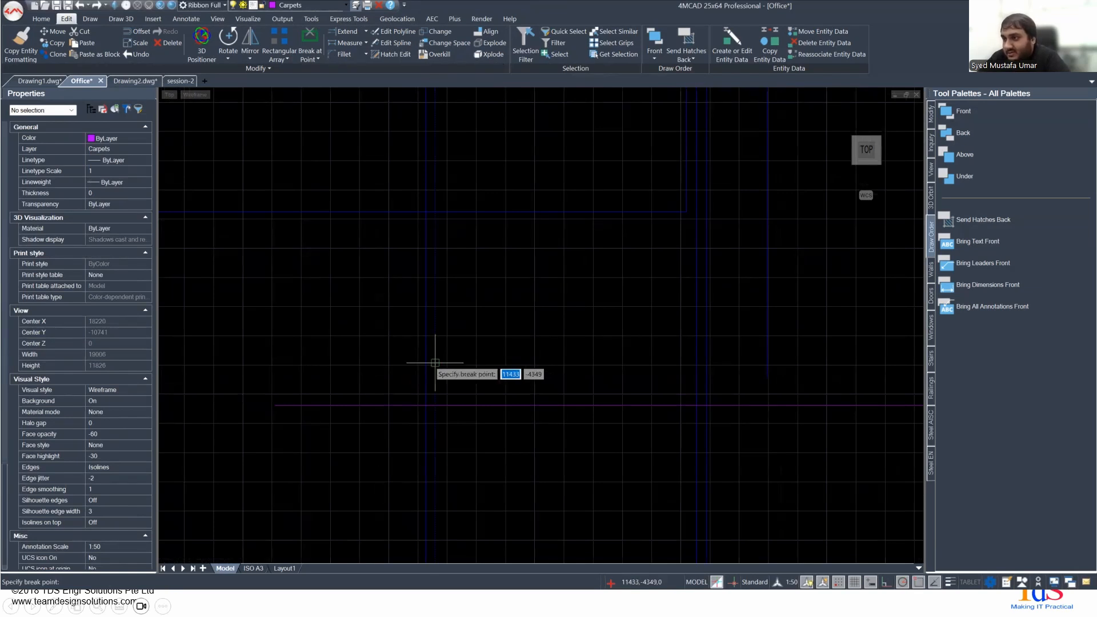
{"action": "left_click", "coordinate": [436, 406]}
{"action": "left_click", "coordinate": [436, 406]}
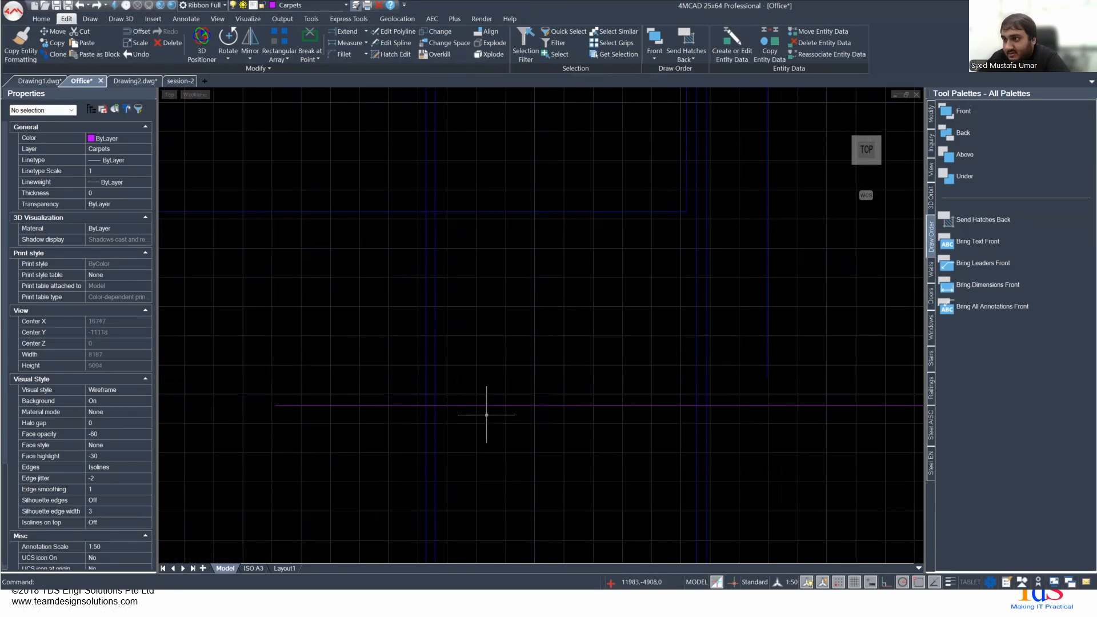
{"action": "left_click", "coordinate": [435, 417]}
{"action": "scroll", "coordinate": [548, 458], "scroll_direction": "down", "scroll_amount": 3}
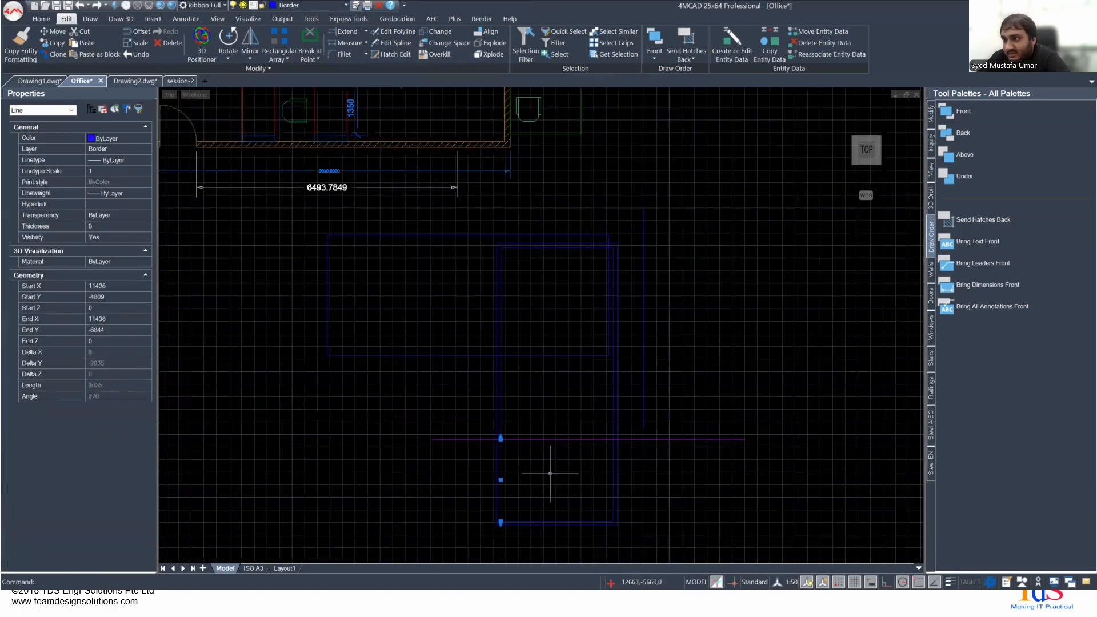
{"action": "middle_click_drag", "start_coordinate": [548, 458], "coordinate": [502, 442]}
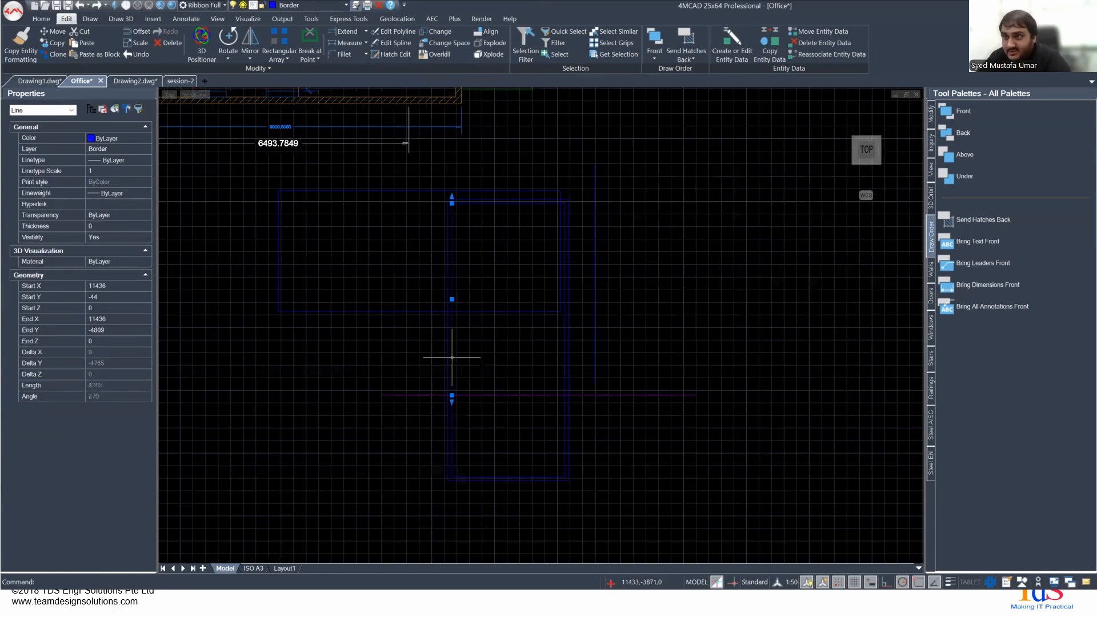
{"action": "scroll", "coordinate": [479, 398], "scroll_direction": "up", "scroll_amount": 2}
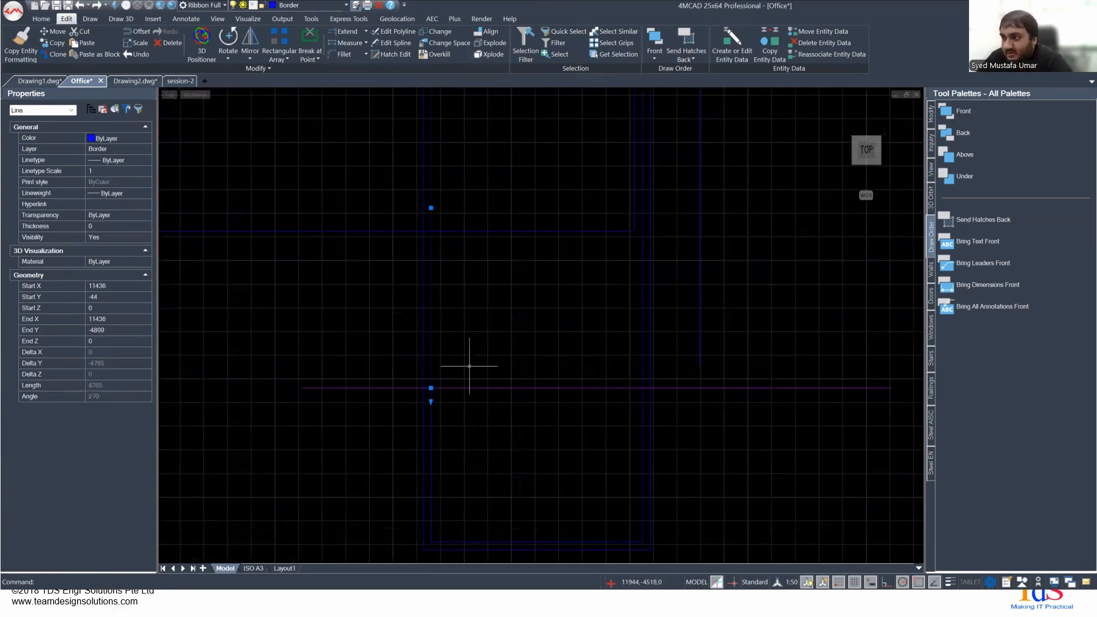
{"action": "key", "text": "Escape"}
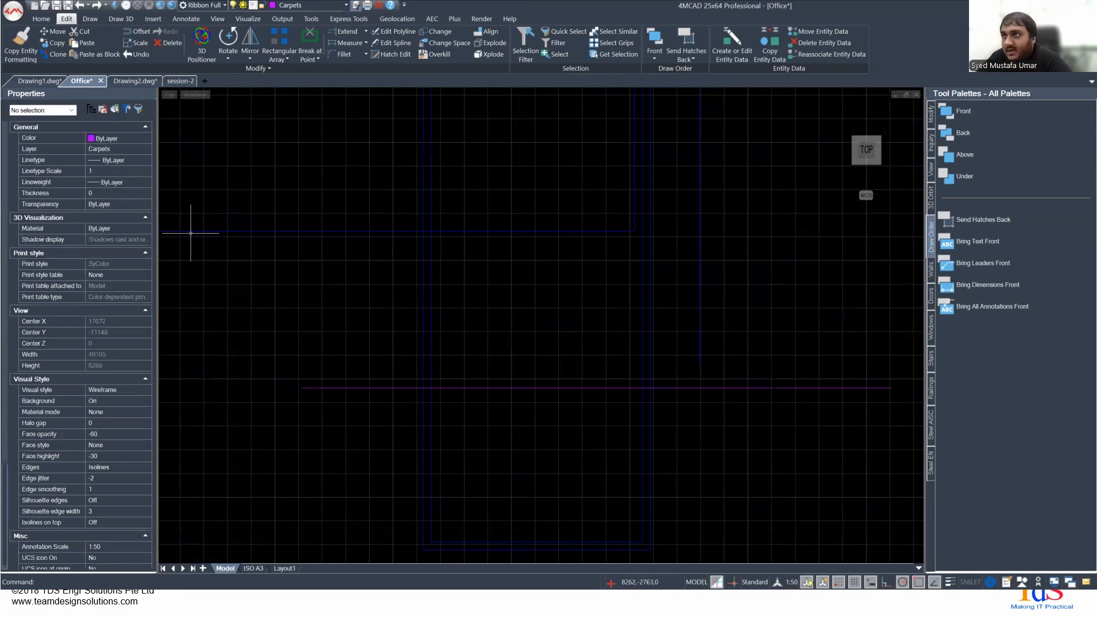
- Join the two left edge pieces and the other inner rectangle lines into one closed polyline
{"action": "left_click", "coordinate": [318, 59]}
{"action": "left_click", "coordinate": [328, 129]}
{"action": "scroll", "coordinate": [461, 325], "scroll_direction": "down", "scroll_amount": 3}
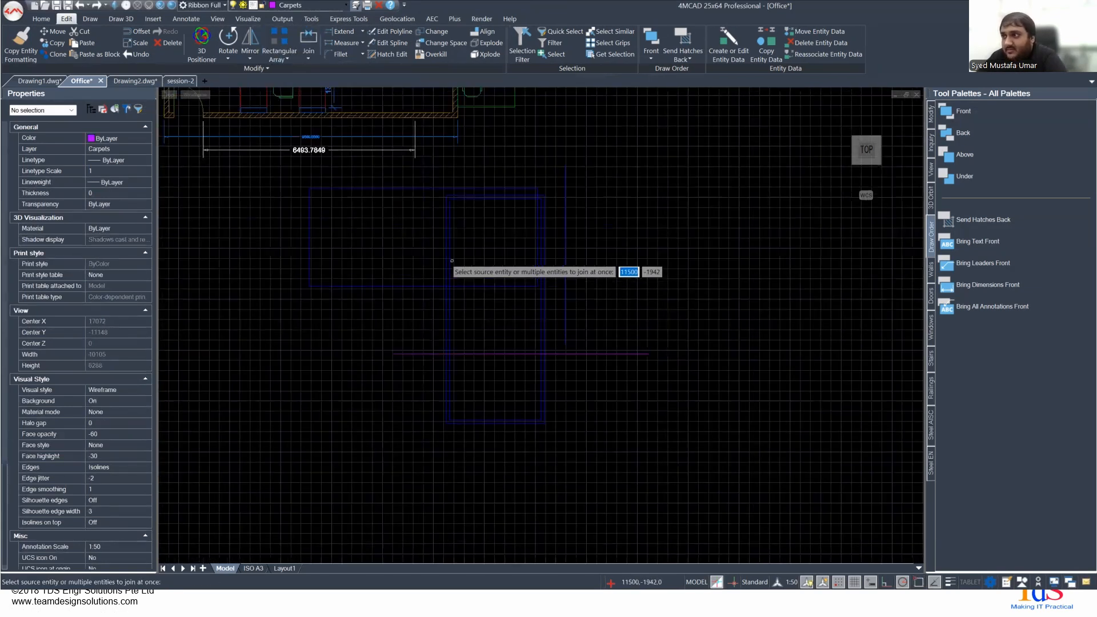
{"action": "left_click", "coordinate": [451, 261]}
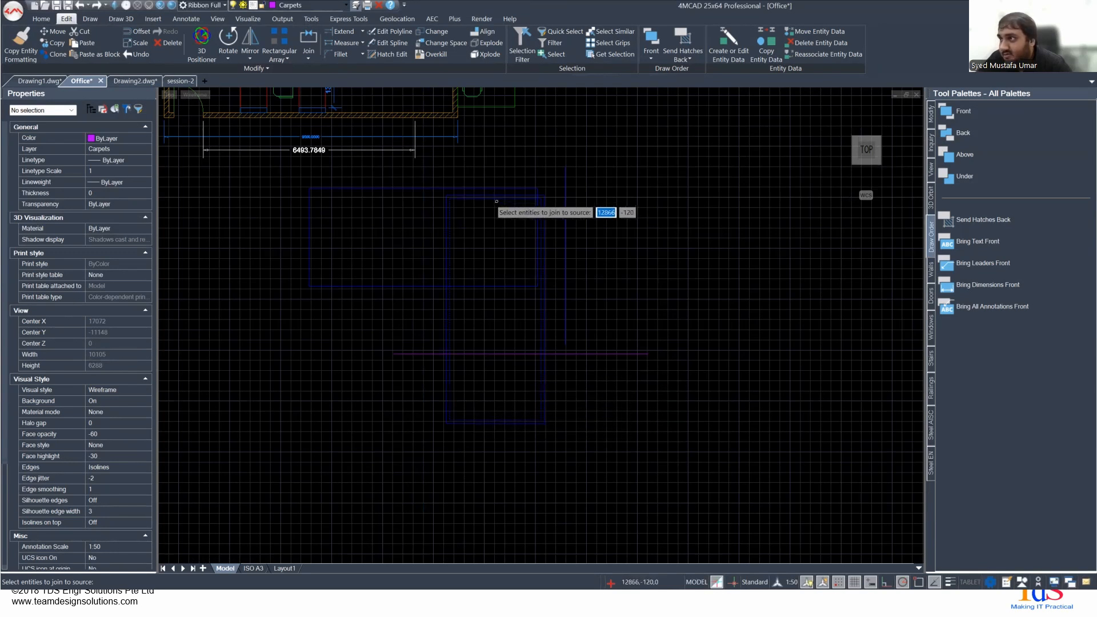
{"action": "key", "text": "Escape"}
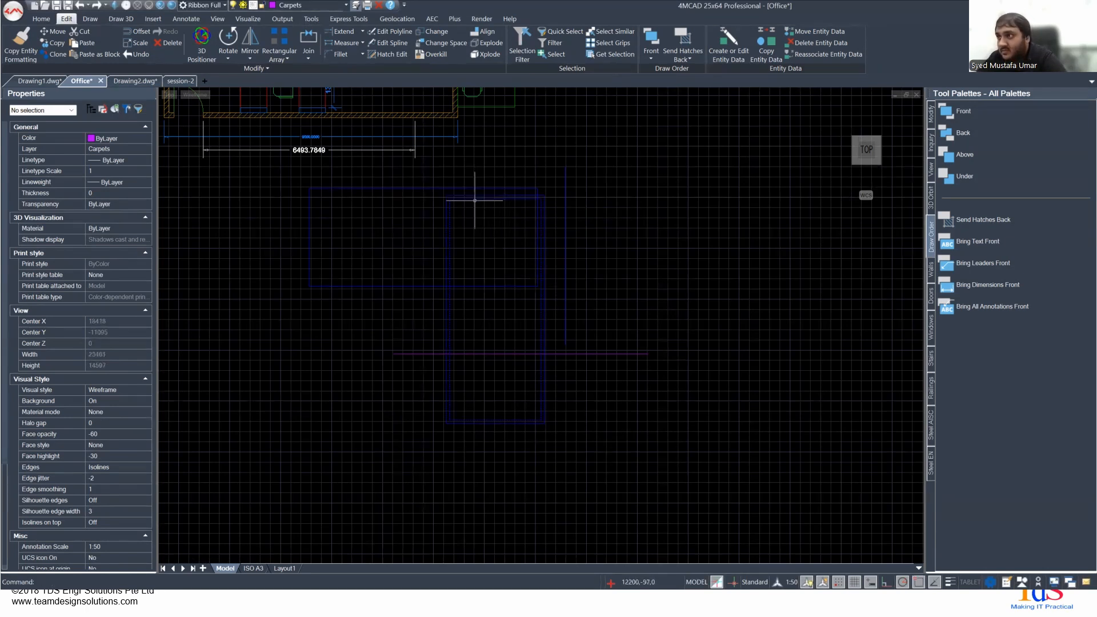
- Check the joined inner polyline and the outer rectangle in the properties, and return to the Using Break and Join slide
{"action": "left_click", "coordinate": [471, 200]}
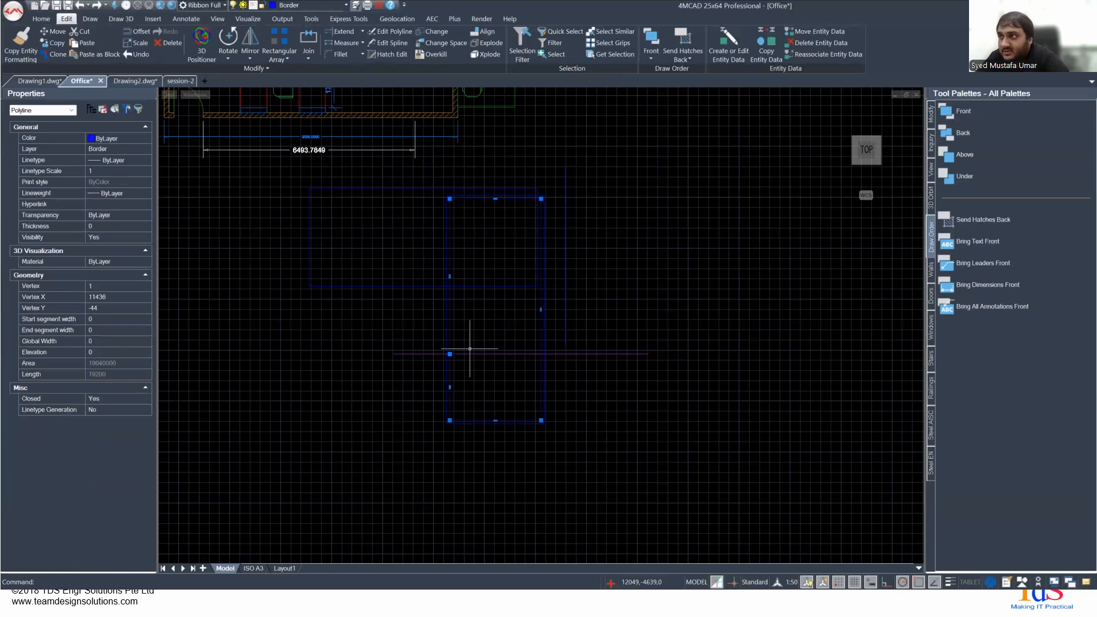
{"action": "scroll", "coordinate": [493, 309], "scroll_direction": "up", "scroll_amount": 1}
{"action": "middle_click_drag", "start_coordinate": [495, 248], "coordinate": [468, 262]}
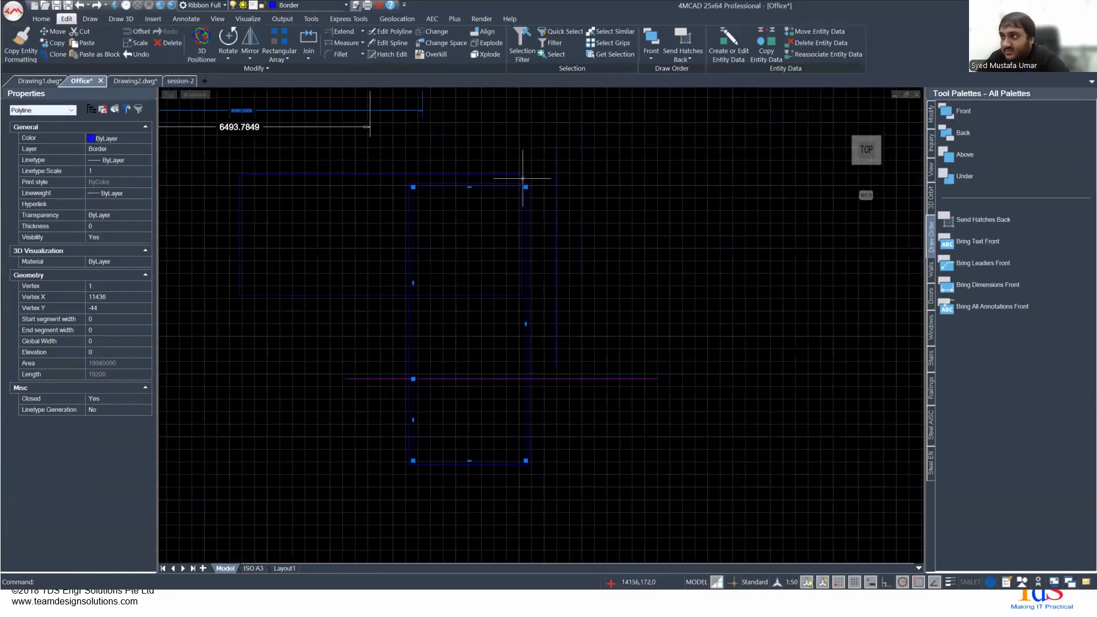
{"action": "left_click", "coordinate": [529, 206]}
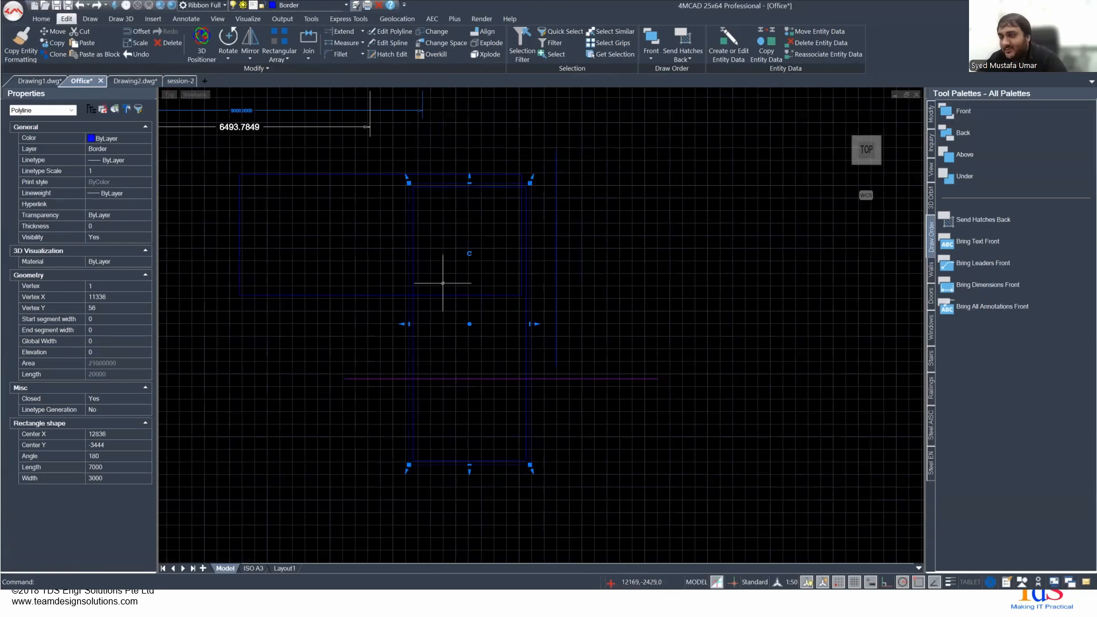
{"action": "key", "text": "Escape"}
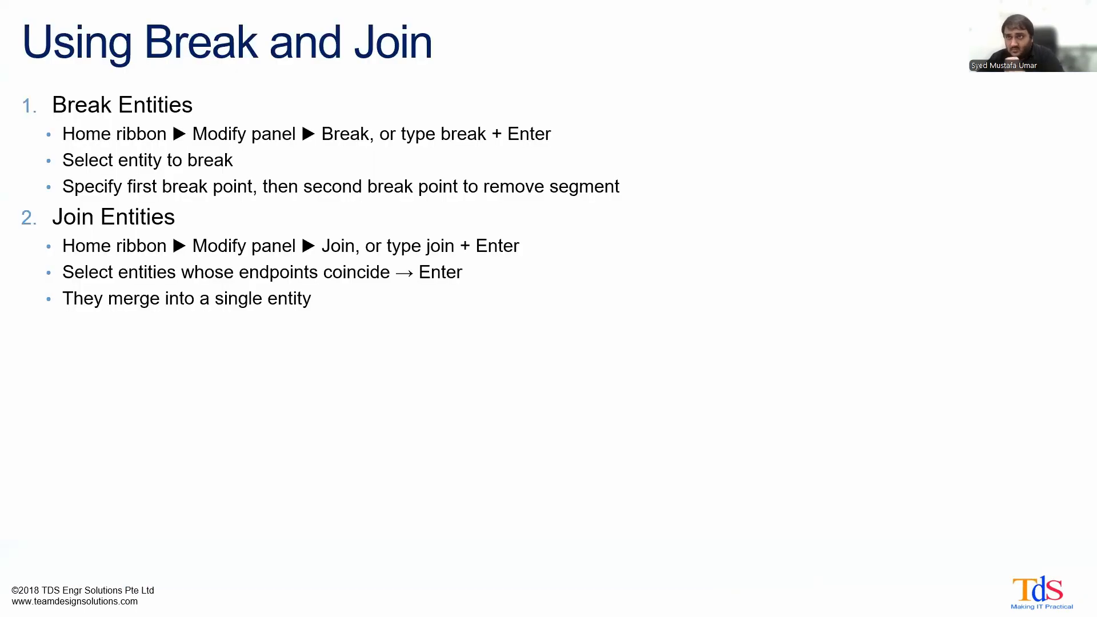
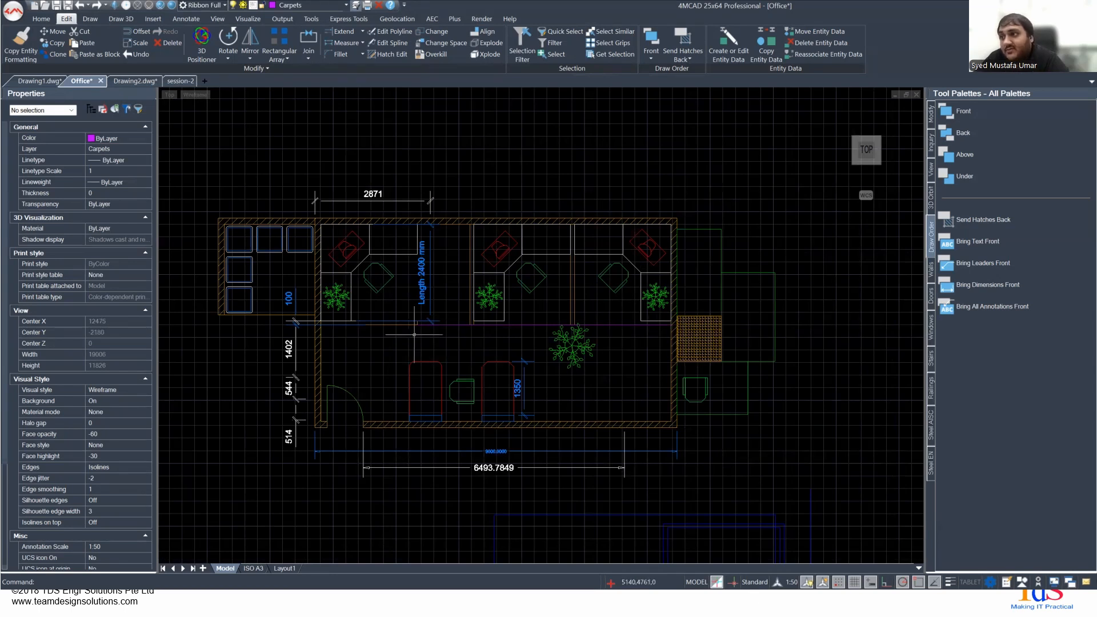
- Examine the cut corners of the desk chair and the rounded corners of the red furniture in the office floor plan
{"action": "scroll", "coordinate": [365, 274], "scroll_direction": "up", "scroll_amount": 5}
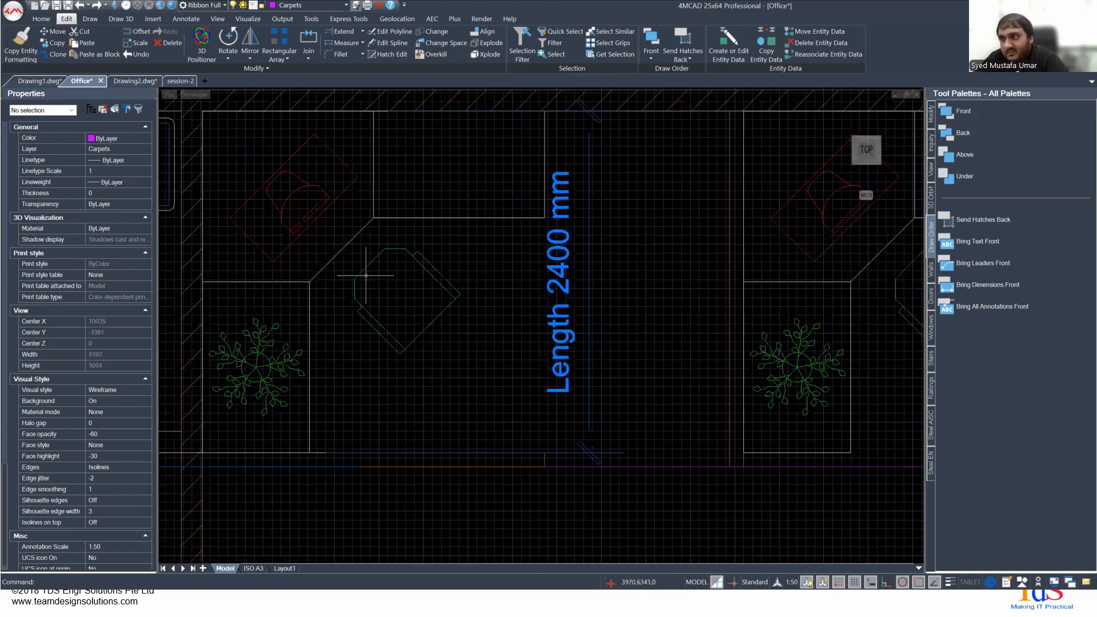
{"action": "scroll", "coordinate": [366, 274], "scroll_direction": "up", "scroll_amount": 5}
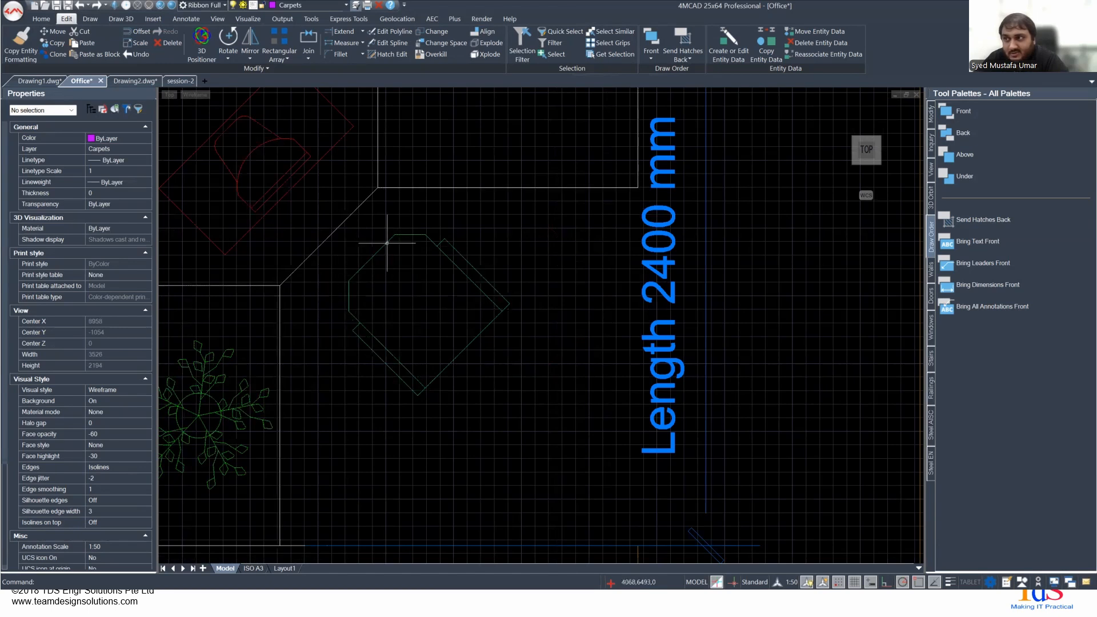
{"action": "scroll", "coordinate": [406, 317], "scroll_direction": "down", "scroll_amount": 3}
{"action": "scroll", "coordinate": [407, 318], "scroll_direction": "down", "scroll_amount": 3}
{"action": "middle_click_drag", "start_coordinate": [449, 458], "coordinate": [354, 309]}
{"action": "scroll", "coordinate": [357, 297], "scroll_direction": "up", "scroll_amount": 2}
{"action": "mouse_move", "coordinate": [420, 325]}
{"action": "middle_mouse_down"}
{"action": "mouse_move", "coordinate": [362, 375]}
{"action": "mouse_move", "coordinate": [281, 399]}
{"action": "middle_mouse_up"}
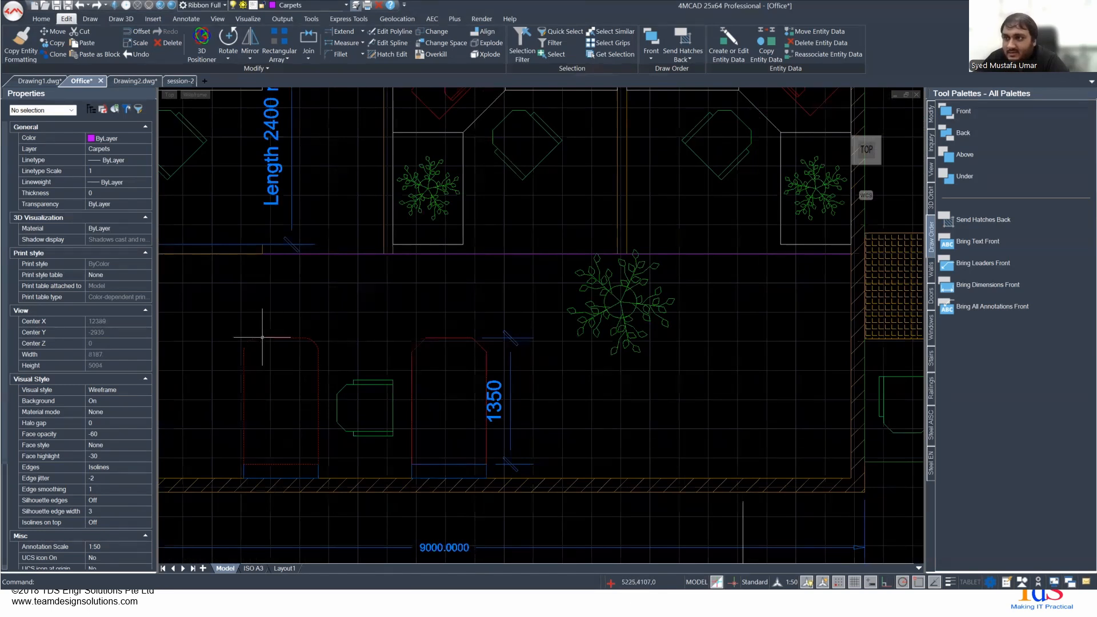
{"action": "scroll", "coordinate": [294, 379], "scroll_direction": "down", "scroll_amount": 5}
- Start a line chain in the empty area beside the upright blue rectangles with a 3000 mm horizontal segment running right
{"action": "middle_click_drag", "start_coordinate": [330, 440], "coordinate": [330, 305]}
{"action": "scroll", "coordinate": [496, 374], "scroll_direction": "up", "scroll_amount": 3}
{"action": "middle_click_drag", "start_coordinate": [442, 486], "coordinate": [414, 275]}
{"action": "scroll", "coordinate": [394, 304], "scroll_direction": "up", "scroll_amount": 3}
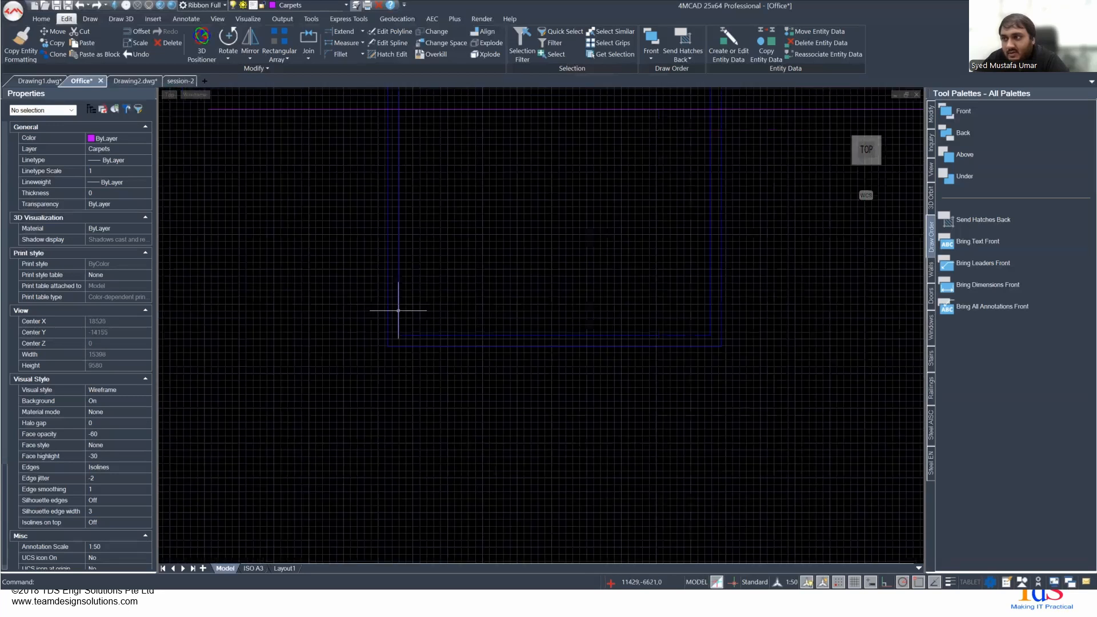
{"action": "scroll", "coordinate": [336, 320], "scroll_direction": "up", "scroll_amount": 3}
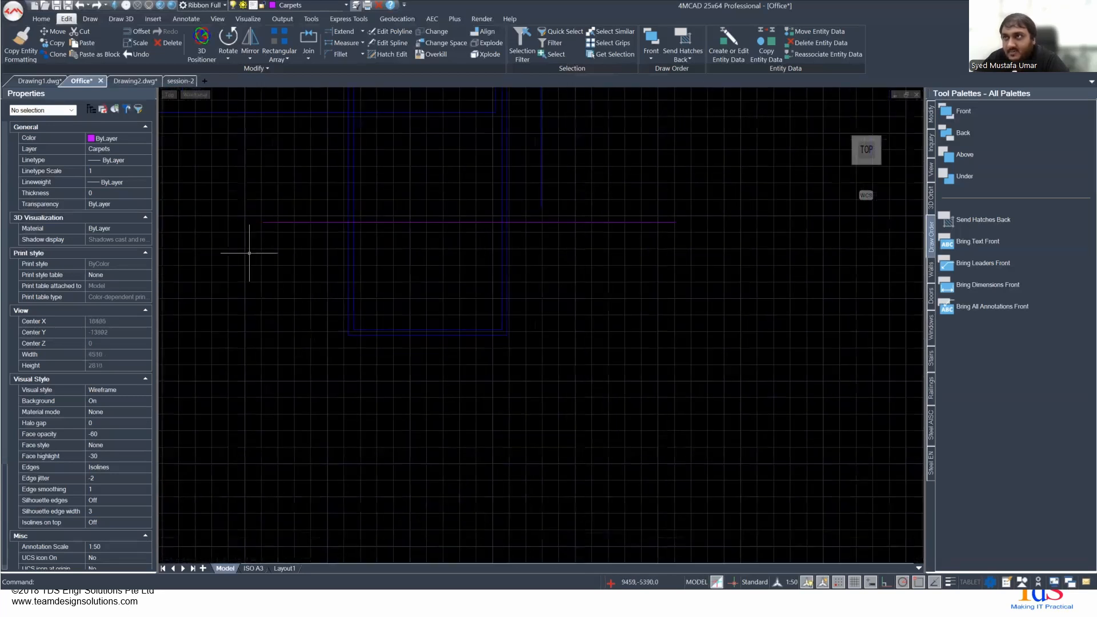
{"action": "scroll", "coordinate": [164, 166], "scroll_direction": "down", "scroll_amount": 5}
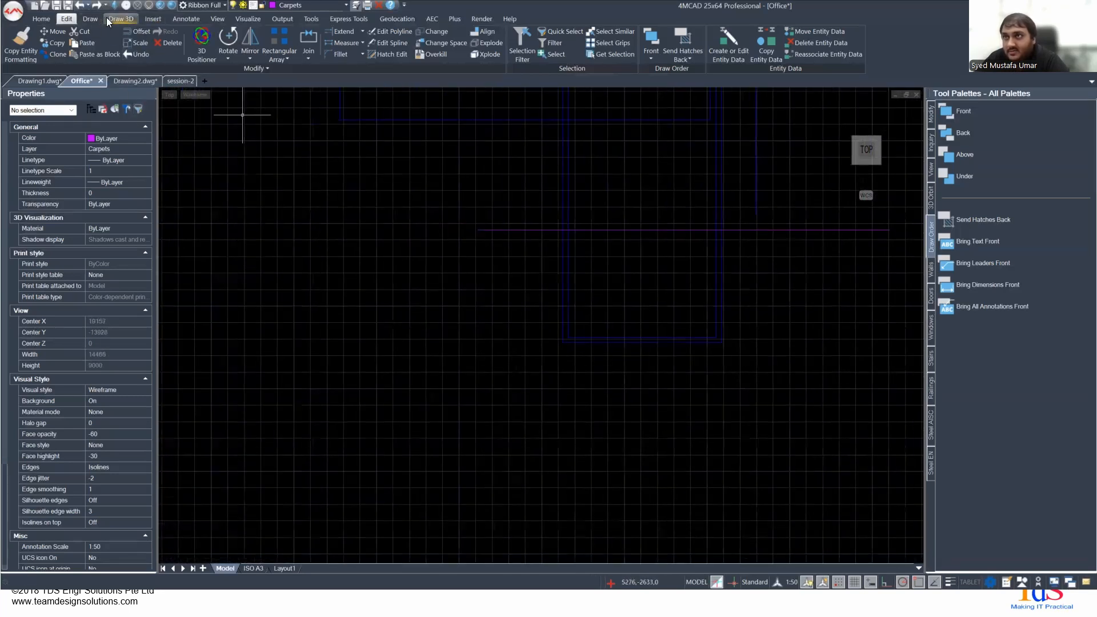
{"action": "left_click", "coordinate": [90, 19]}
{"action": "left_click", "coordinate": [15, 37]}
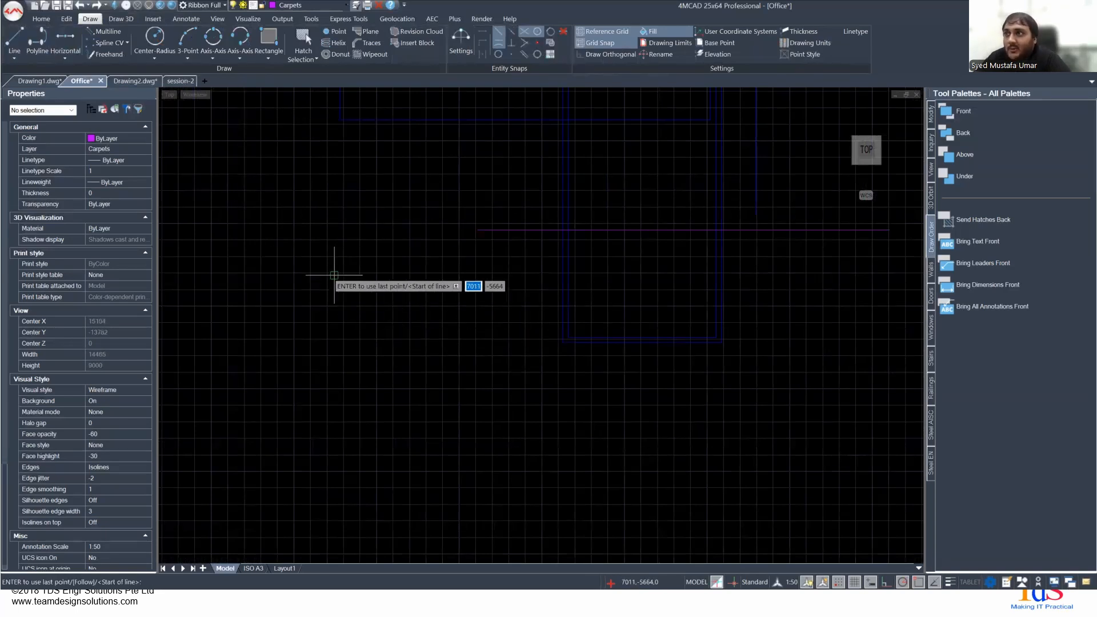
{"action": "left_click", "coordinate": [334, 275]}
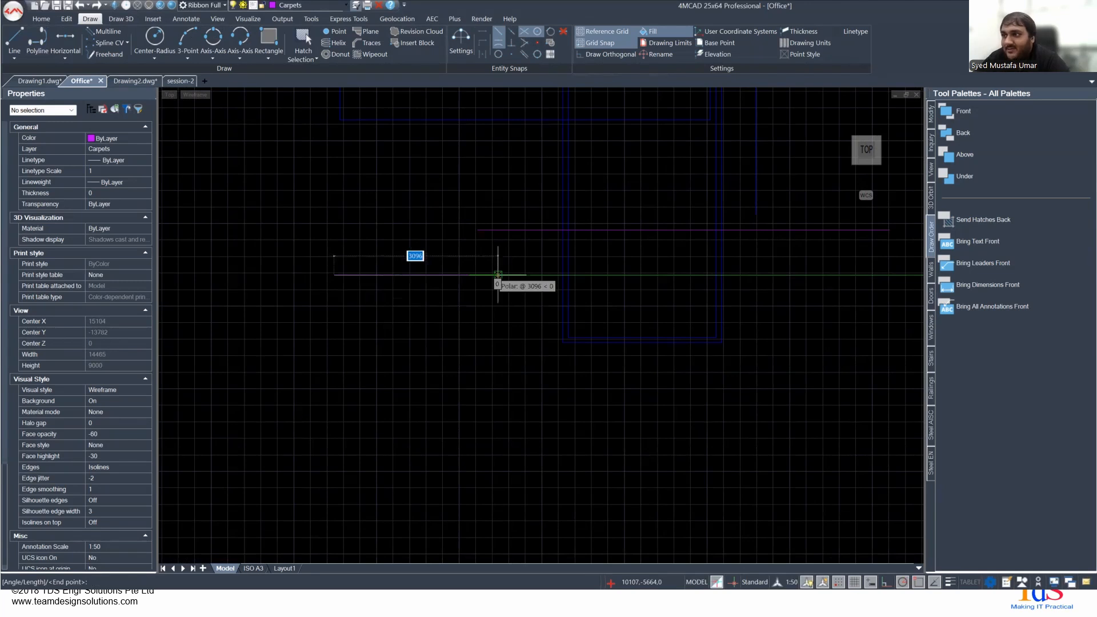
{"action": "type", "text": "3000"}
{"action": "key", "text": "Return"}
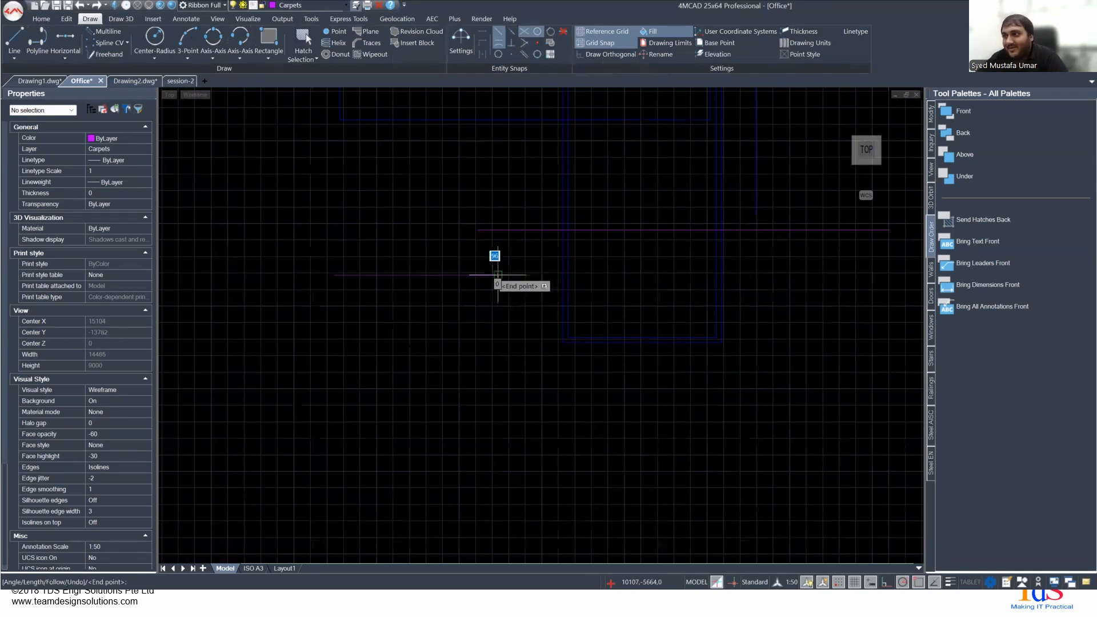
- Continue the line chain with a 2000 mm vertical segment going straight down
{"action": "type", "text": "2000"}
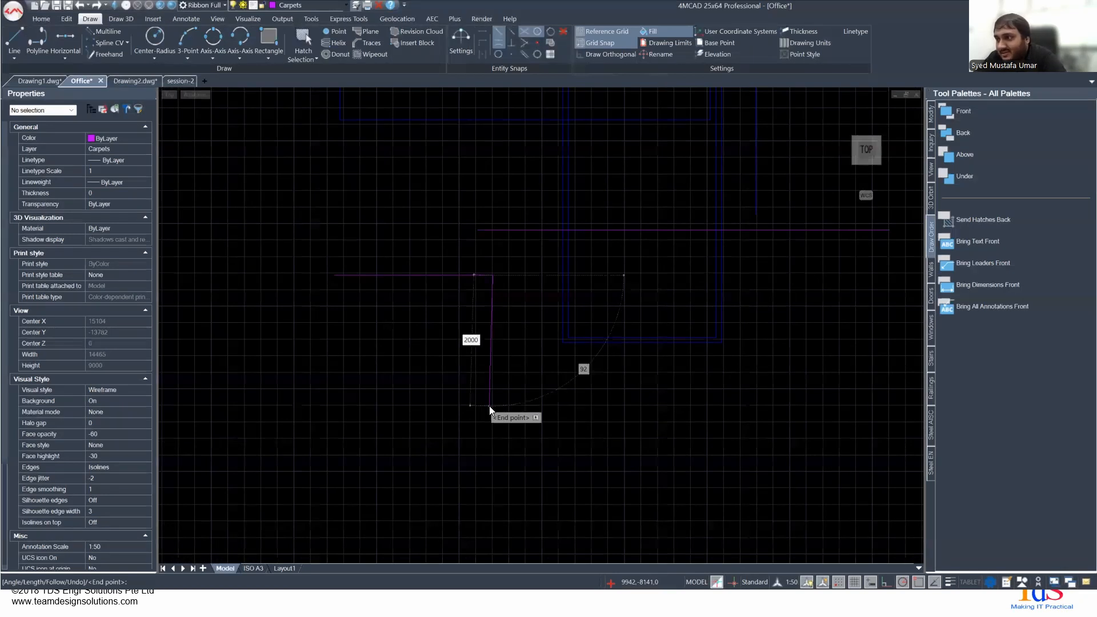
{"action": "key", "text": "Return"}
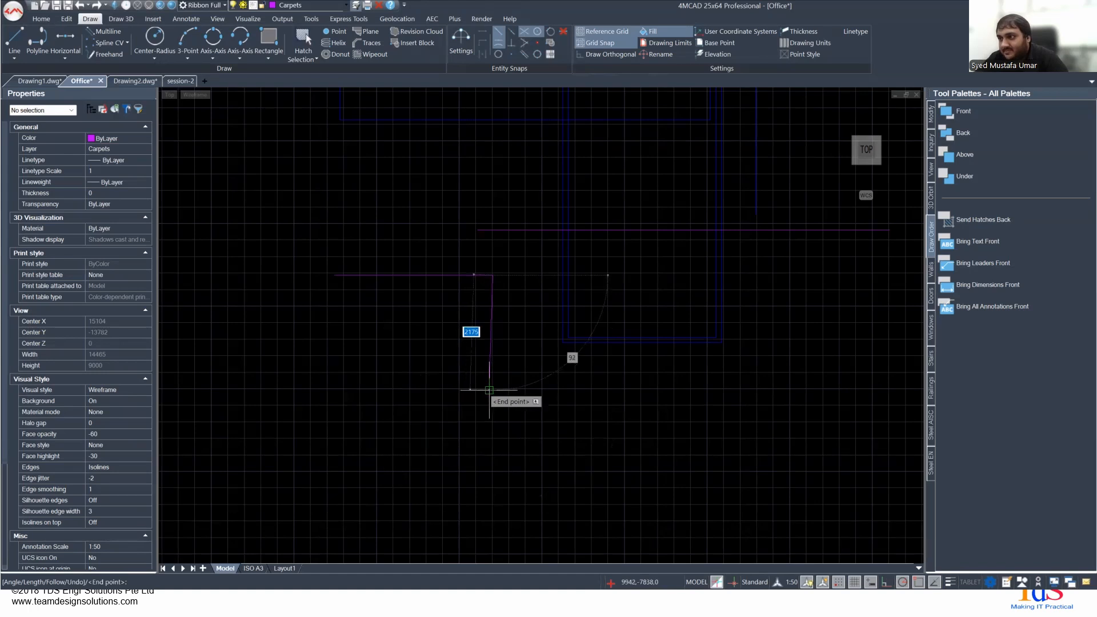
{"action": "type", "text": "2000"}
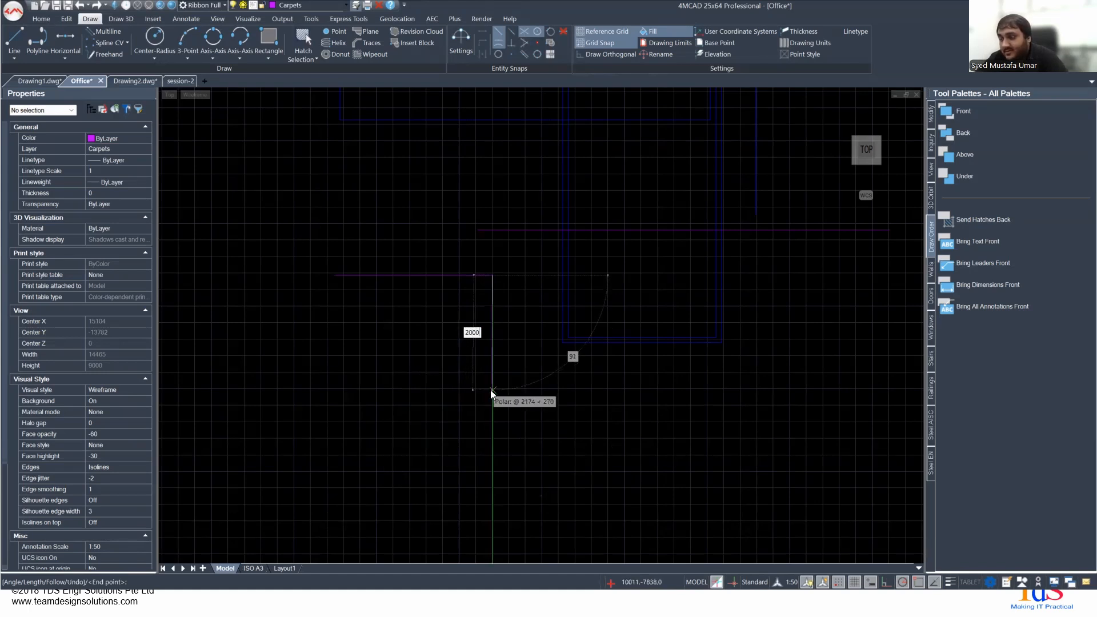
{"action": "key", "text": "Return"}
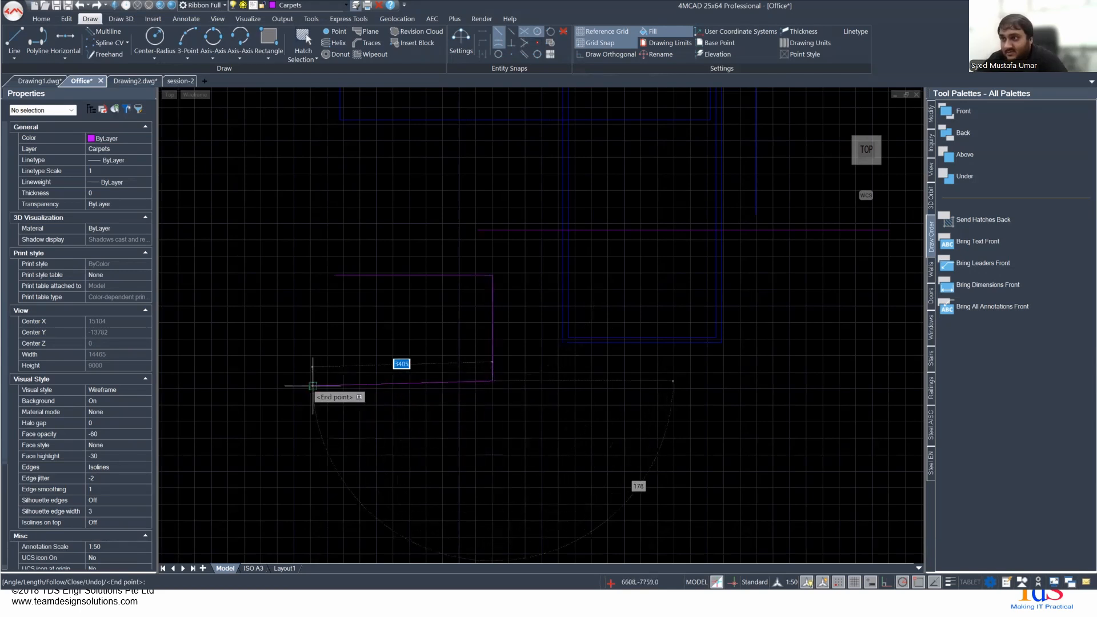
{"action": "type", "text": "3000"}
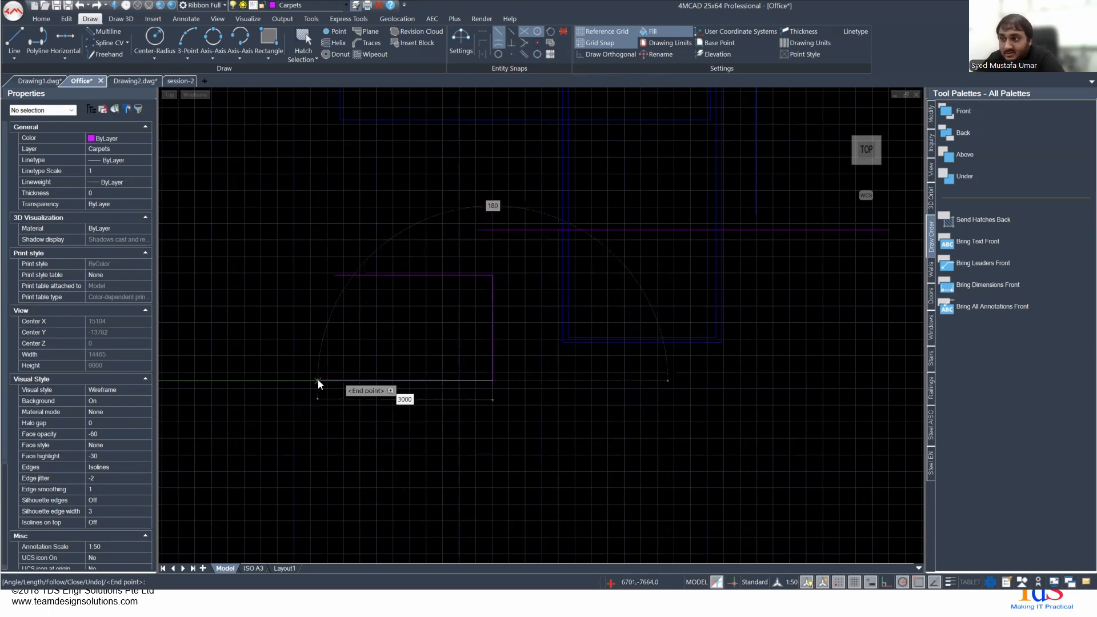
{"action": "key", "text": "Return"}
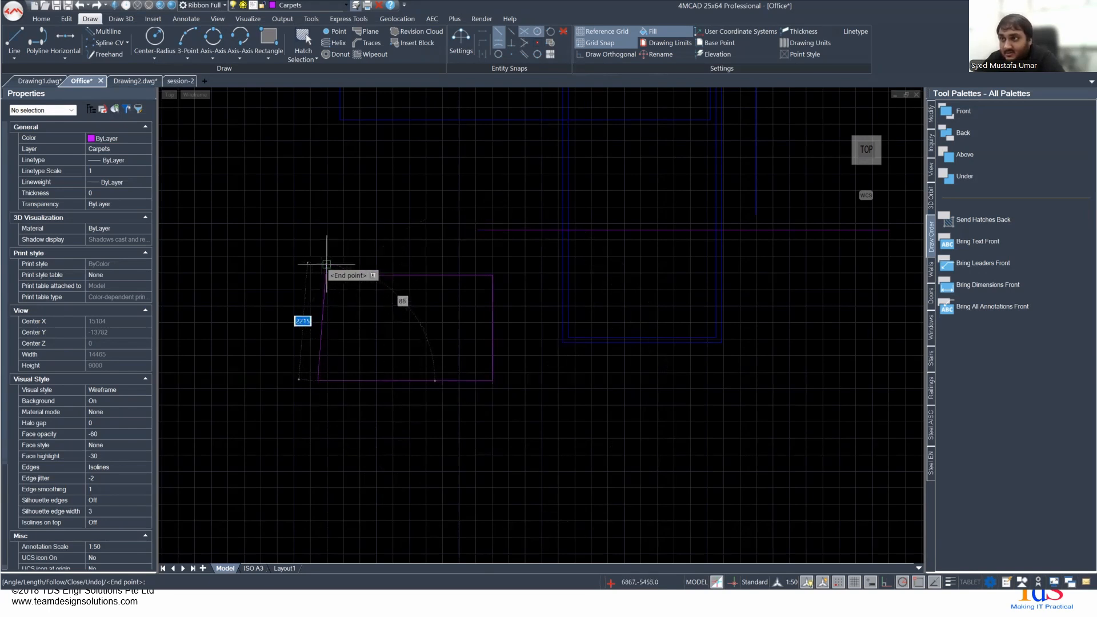
{"action": "key", "text": "ctrl+z"}
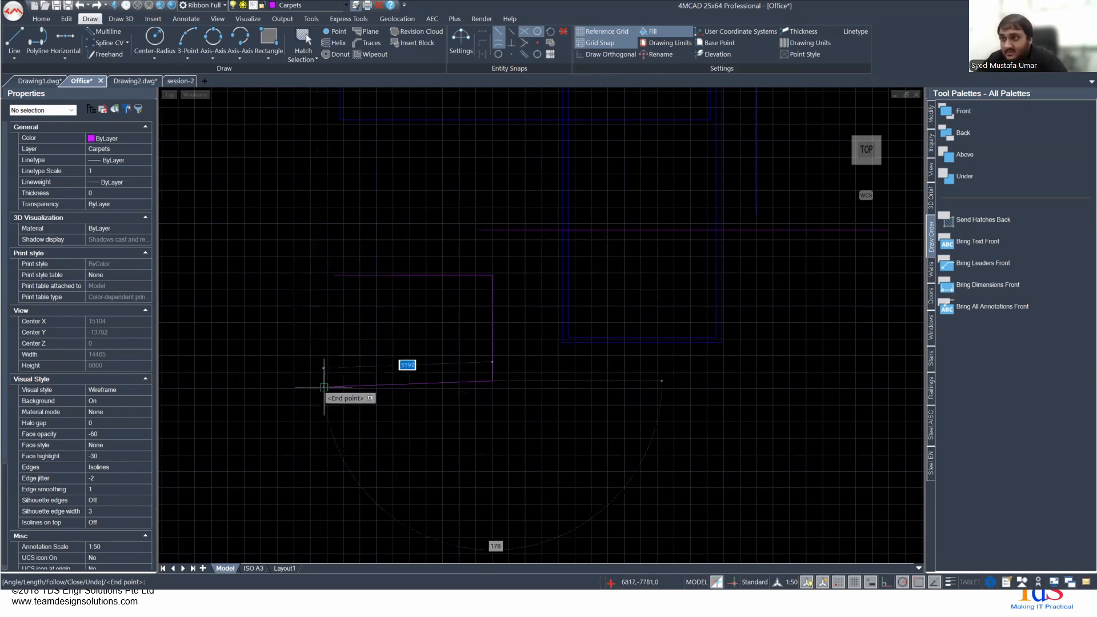
- Add a 3000 mm horizontal segment running left and use the Close option to complete the rectangle
{"action": "type", "text": "3000"}
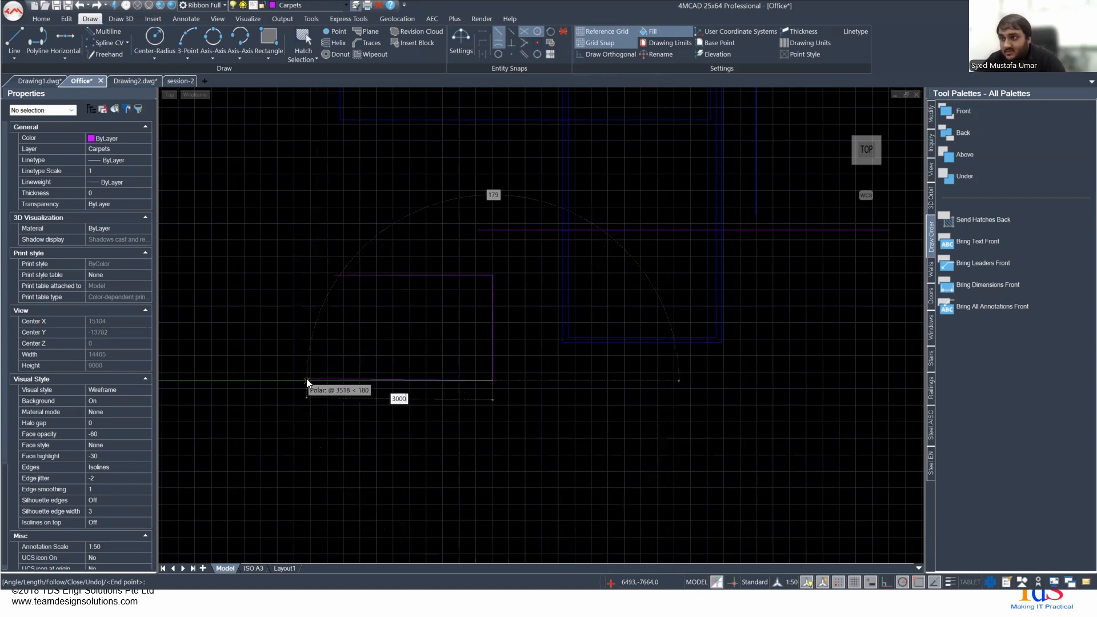
{"action": "key", "text": "Tab"}
{"action": "left_click", "coordinate": [306, 381]}
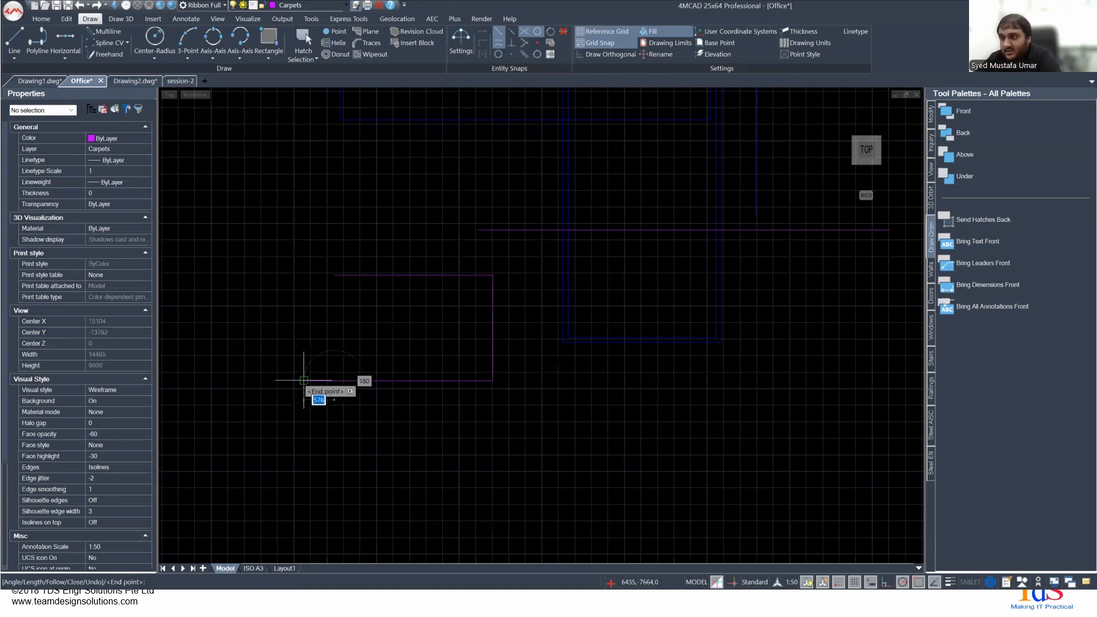
{"action": "key", "text": "Down"}
{"action": "key", "text": "Down"}
{"action": "key", "text": "Down"}
{"action": "key", "text": "Down"}
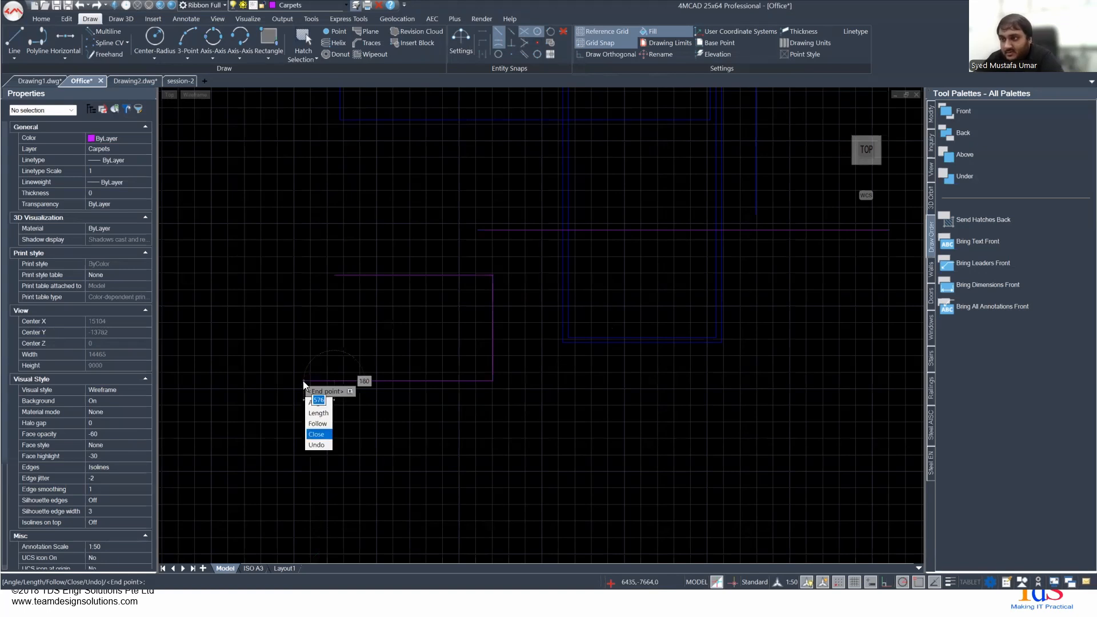
{"action": "left_click", "coordinate": [327, 437]}
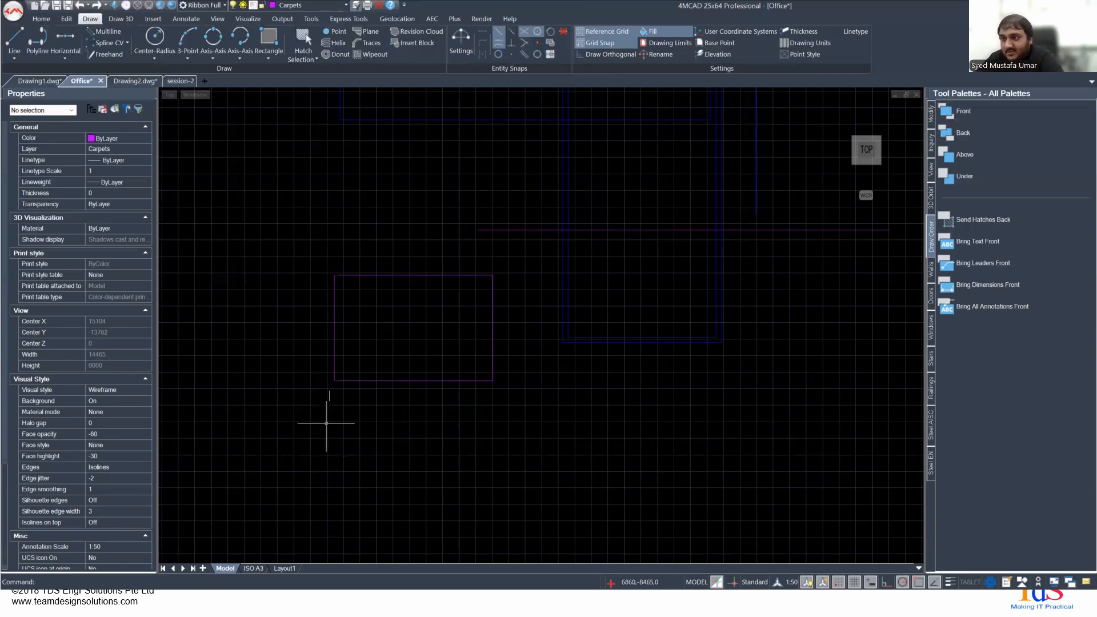
- Show the command bar so the command history and prompt options can be read below the drawing
{"action": "double_click", "coordinate": [579, 9]}
{"action": "double_click", "coordinate": [708, 45]}
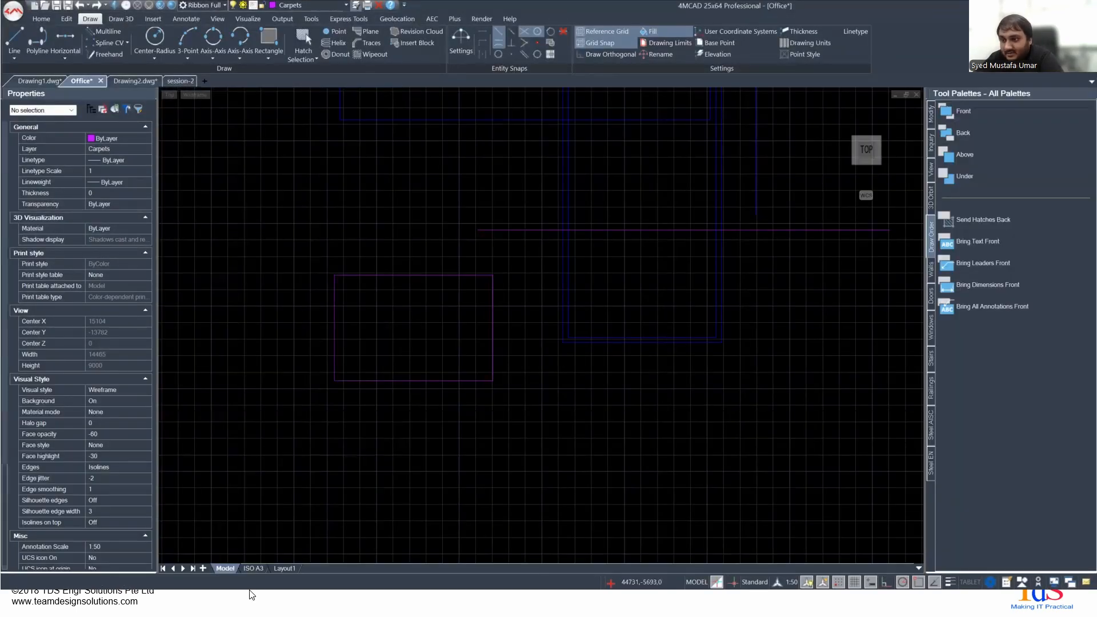
{"action": "key", "text": "ctrl+9"}
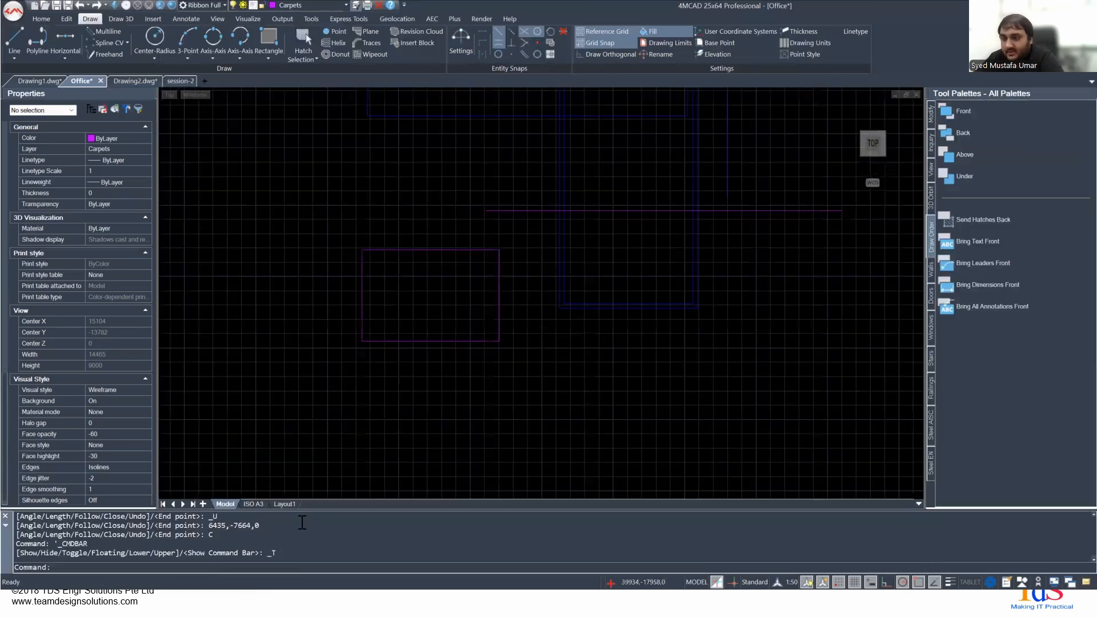
{"action": "right_click", "coordinate": [423, 288]}
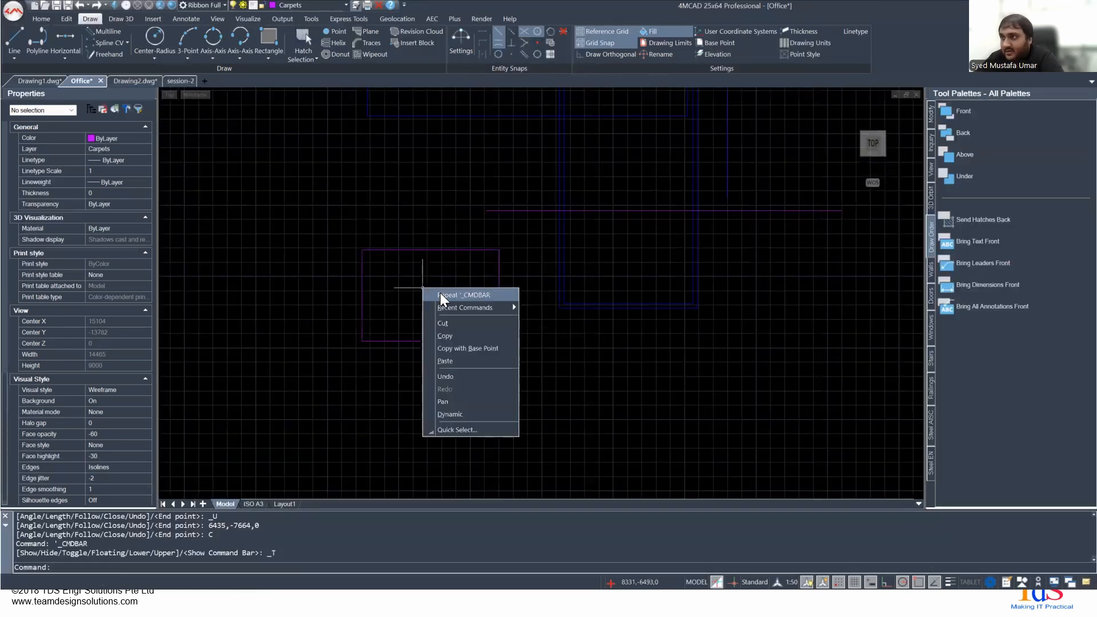
{"action": "left_click", "coordinate": [399, 273]}
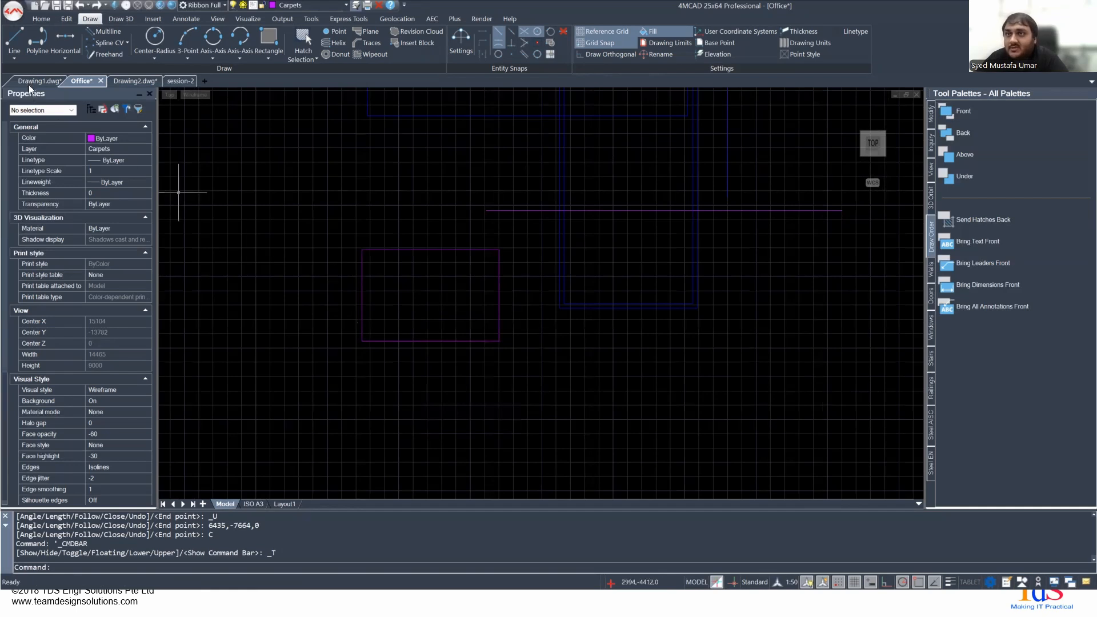
{"action": "left_click", "coordinate": [13, 41]}
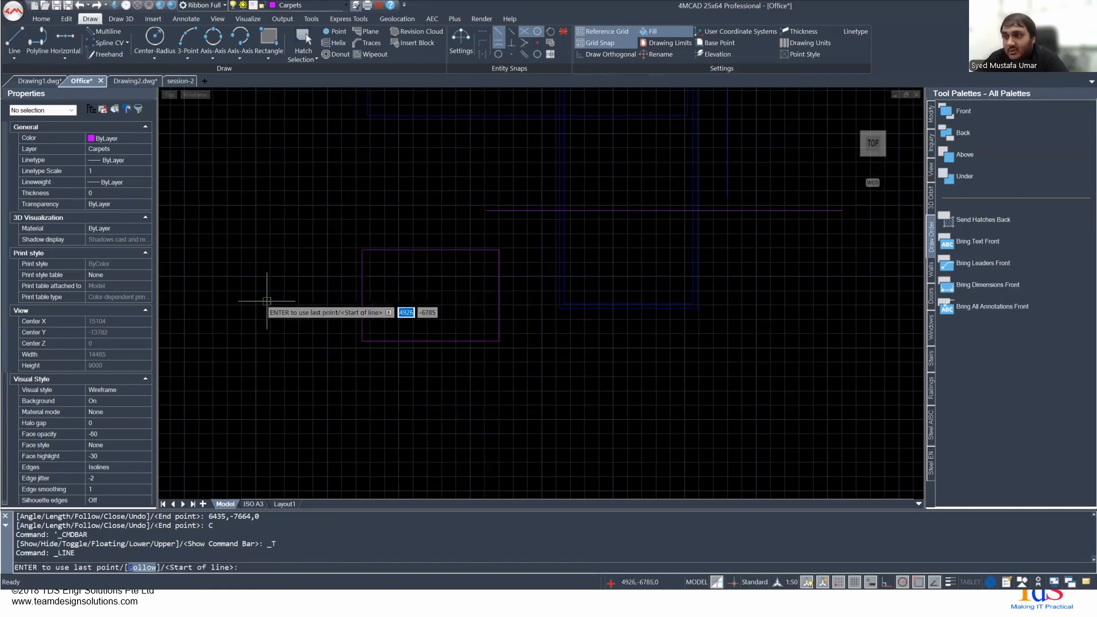
{"action": "left_click", "coordinate": [267, 301]}
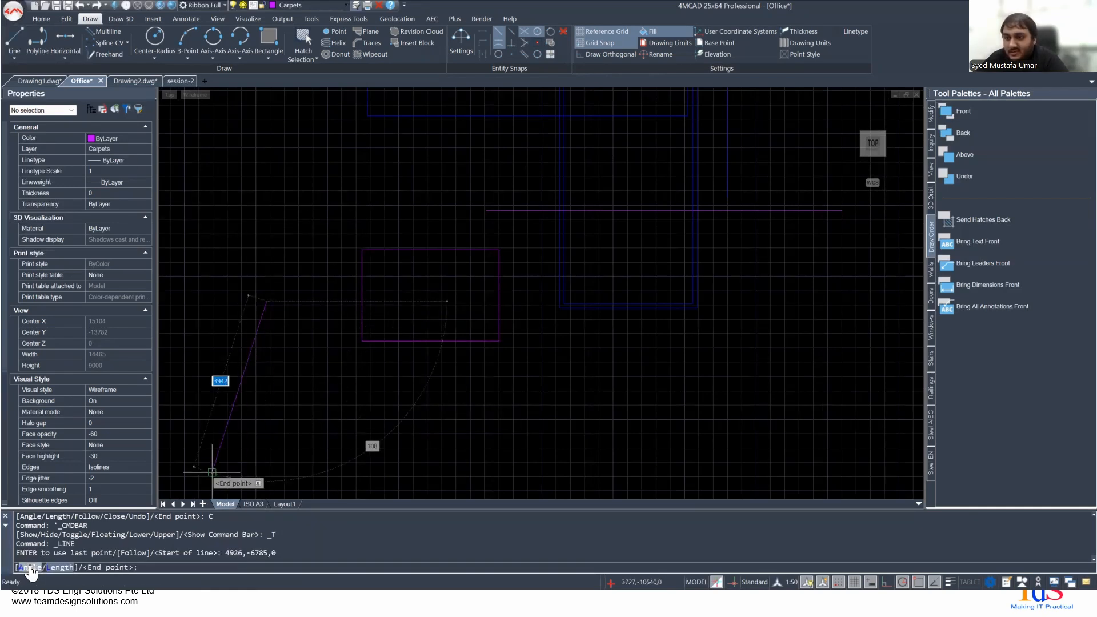
{"action": "key", "text": "Down"}
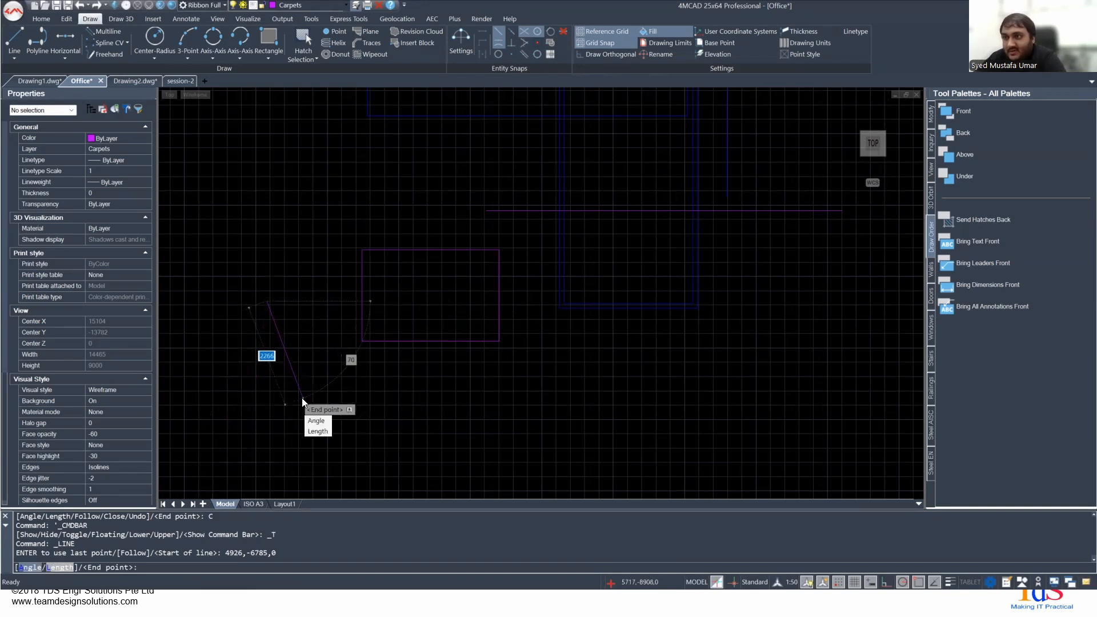
{"action": "key", "text": "Escape"}
- Draw a triangle from line segments below the magenta rectangle, finishing it with the Close option
{"action": "right_click", "coordinate": [292, 376]}
{"action": "left_click", "coordinate": [303, 384]}
{"action": "left_click", "coordinate": [298, 378]}
{"action": "left_click", "coordinate": [529, 386]}
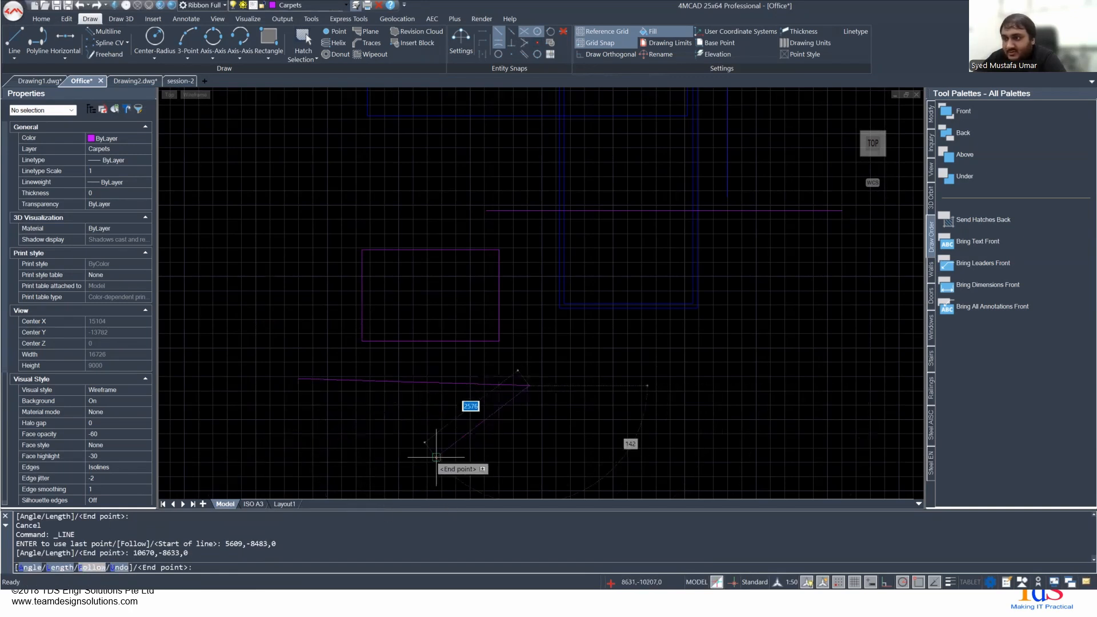
{"action": "left_click", "coordinate": [451, 445]}
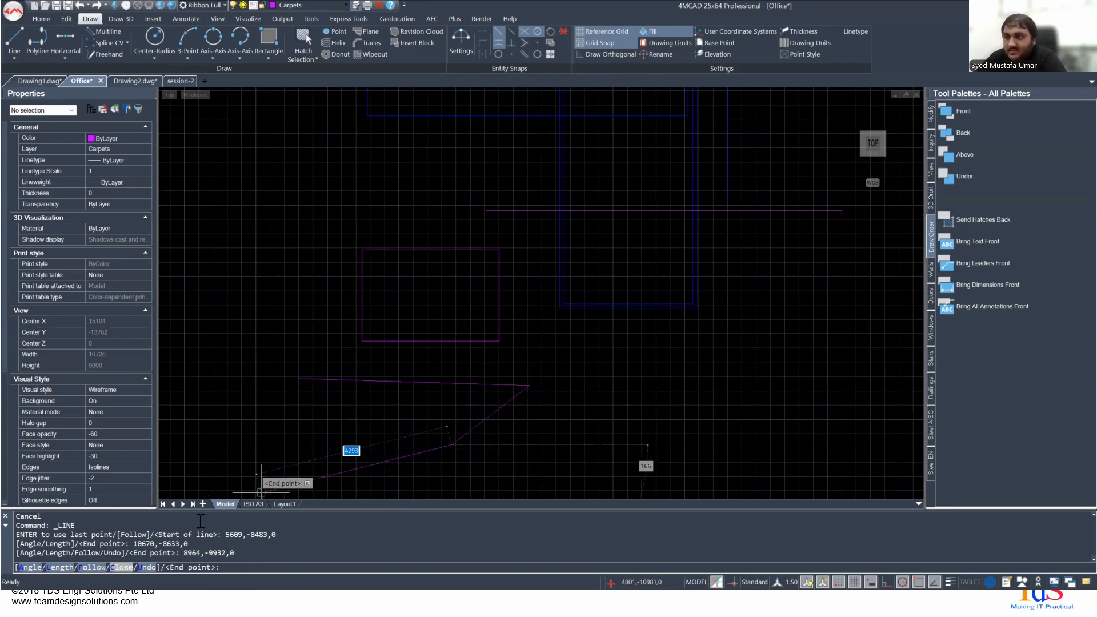
{"action": "left_click", "coordinate": [121, 568]}
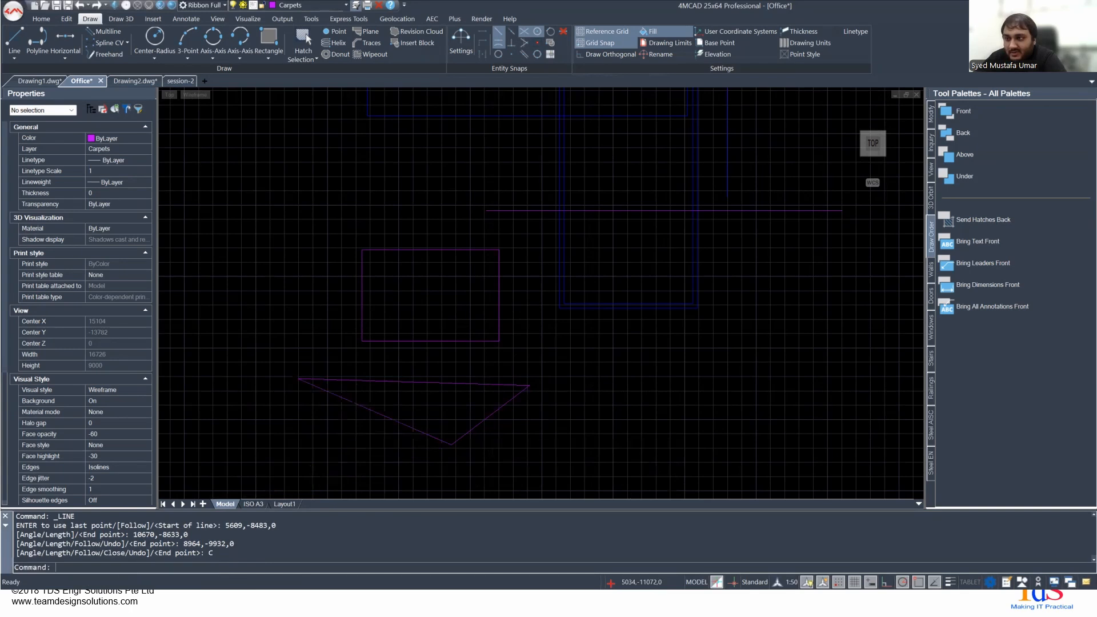
- Erase all three lines of the triangle below the magenta rectangle
{"action": "left_click", "coordinate": [274, 366]}
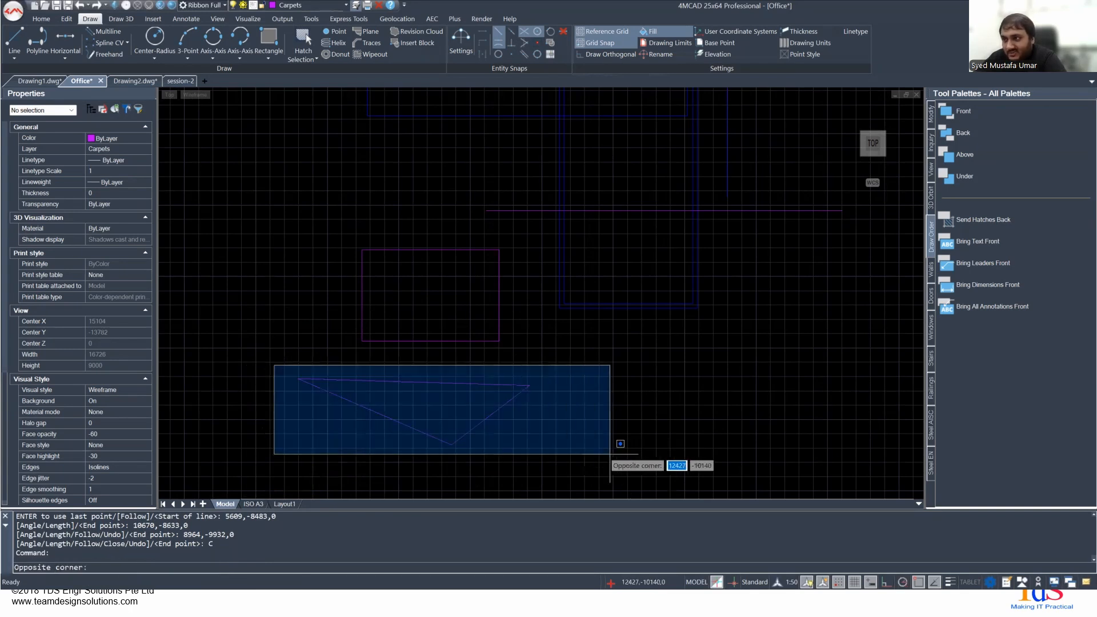
{"action": "left_click", "coordinate": [611, 454]}
{"action": "key", "text": "Delete"}
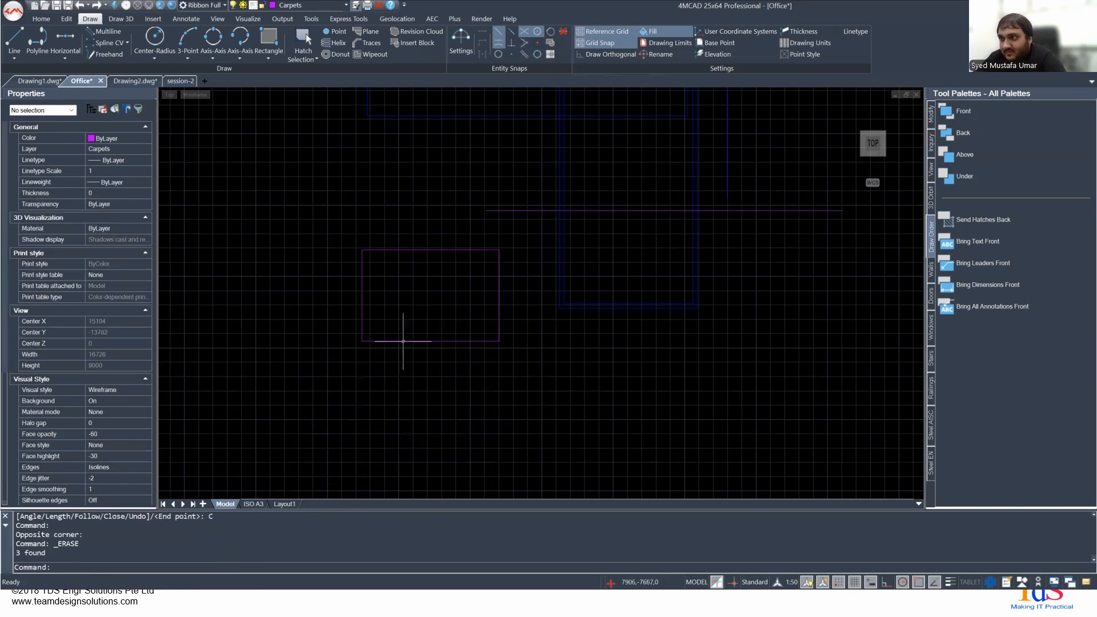
- Chamfer the lower-left corner of the magenta rectangle with both distances at 150 mm
{"action": "left_click", "coordinate": [67, 19]}
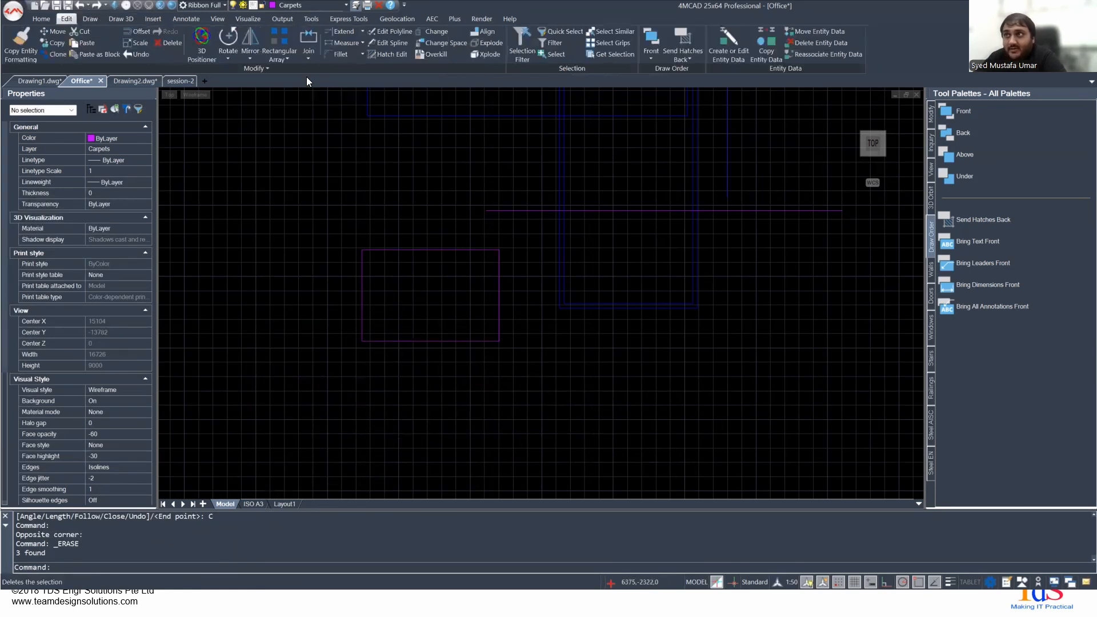
{"action": "left_click", "coordinate": [362, 53]}
{"action": "left_click", "coordinate": [353, 96]}
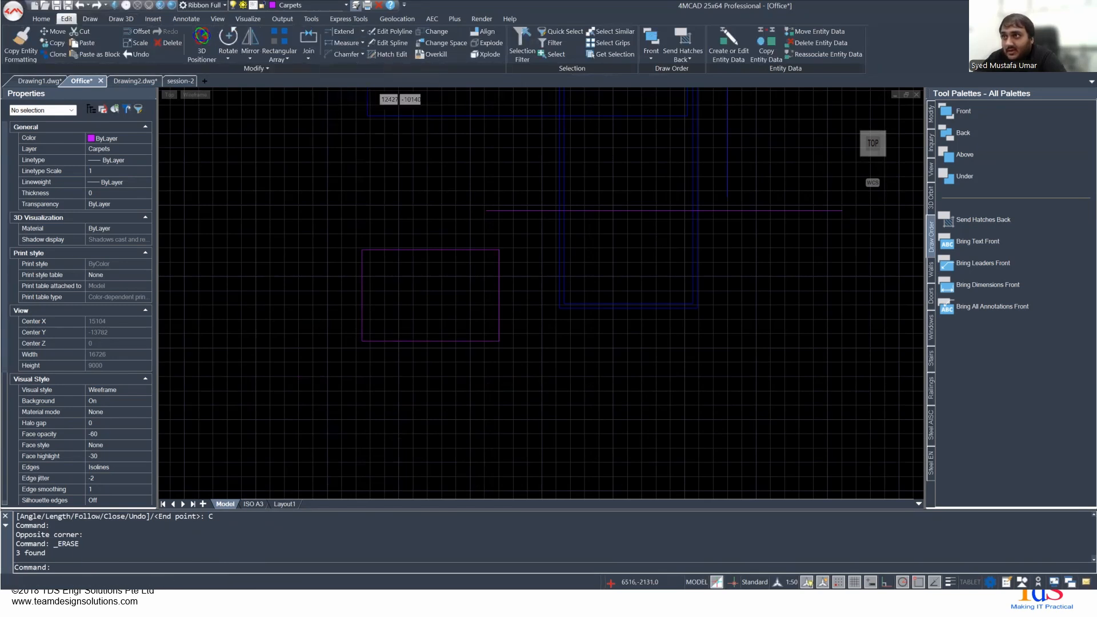
{"action": "scroll", "coordinate": [396, 380], "scroll_direction": "up", "scroll_amount": 2}
{"action": "middle_click_drag", "start_coordinate": [329, 270], "coordinate": [331, 303]}
{"action": "scroll", "coordinate": [317, 307], "scroll_direction": "up", "scroll_amount": 2}
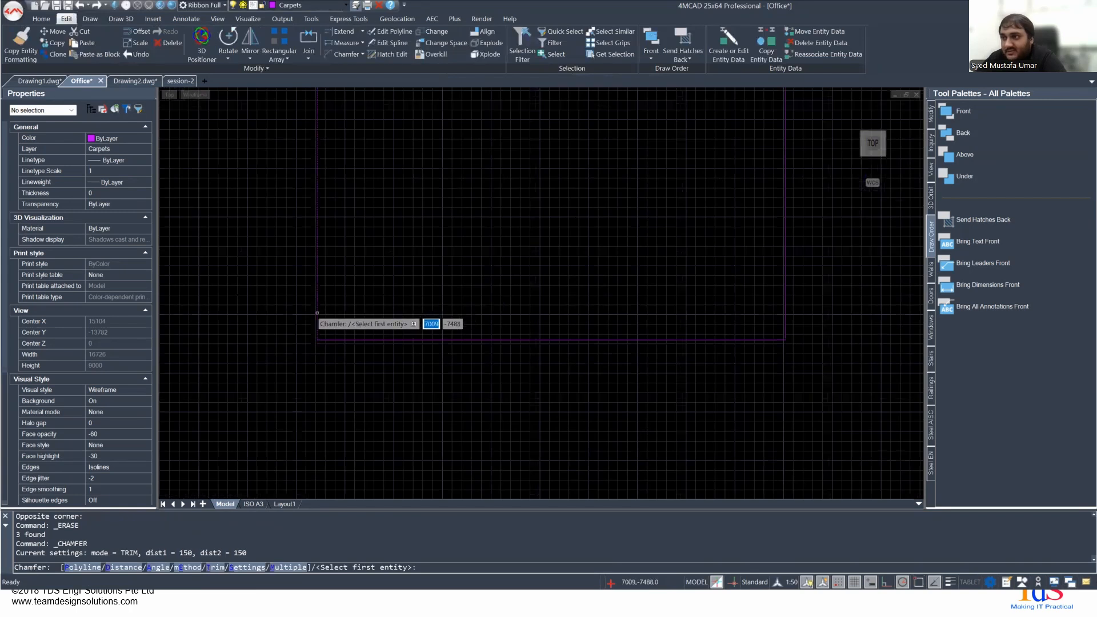
{"action": "left_click", "coordinate": [317, 313]}
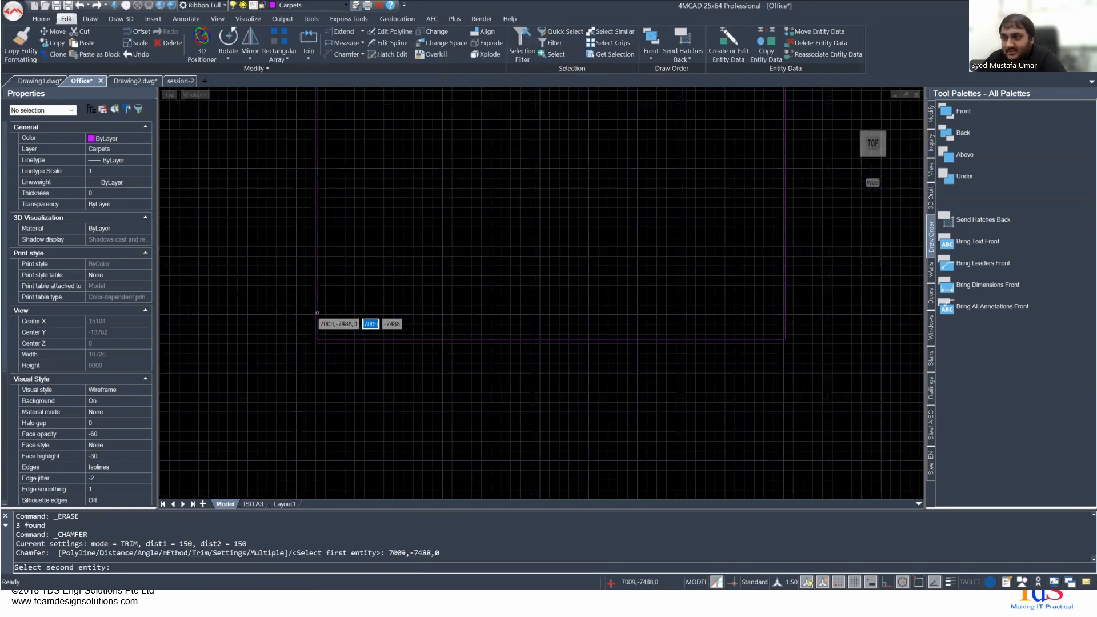
{"action": "left_click", "coordinate": [350, 339]}
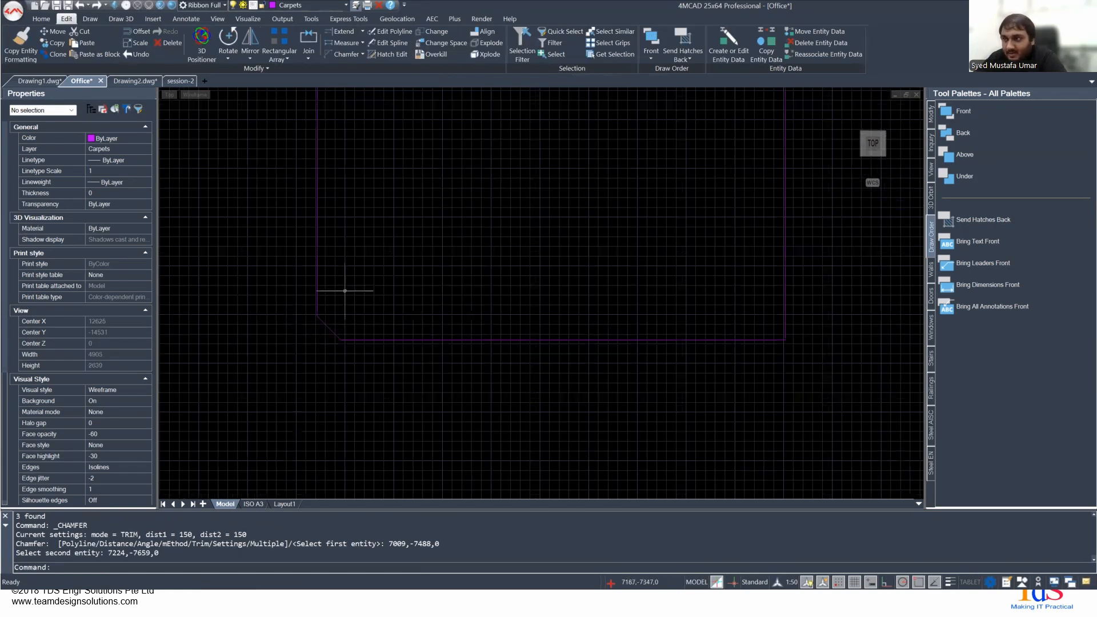
{"action": "scroll", "coordinate": [362, 295], "scroll_direction": "down", "scroll_amount": 2}
{"action": "middle_click_drag", "start_coordinate": [387, 284], "coordinate": [379, 345]}
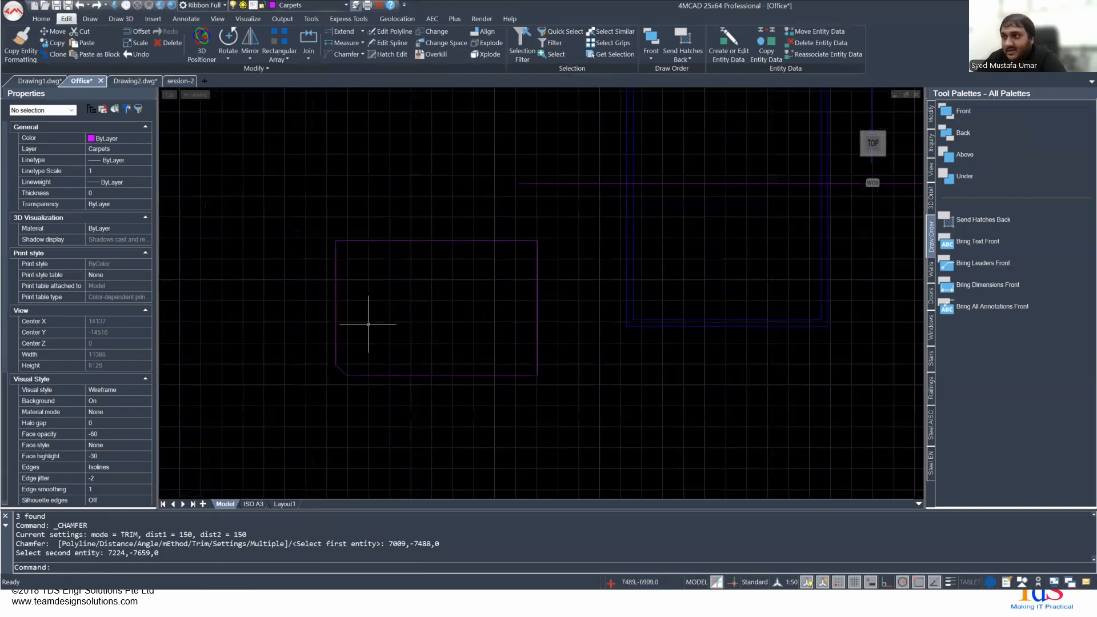
{"action": "scroll", "coordinate": [357, 285], "scroll_direction": "up", "scroll_amount": 2}
{"action": "middle_click_drag", "start_coordinate": [348, 262], "coordinate": [349, 214]}
{"action": "scroll", "coordinate": [325, 426], "scroll_direction": "up", "scroll_amount": 2}
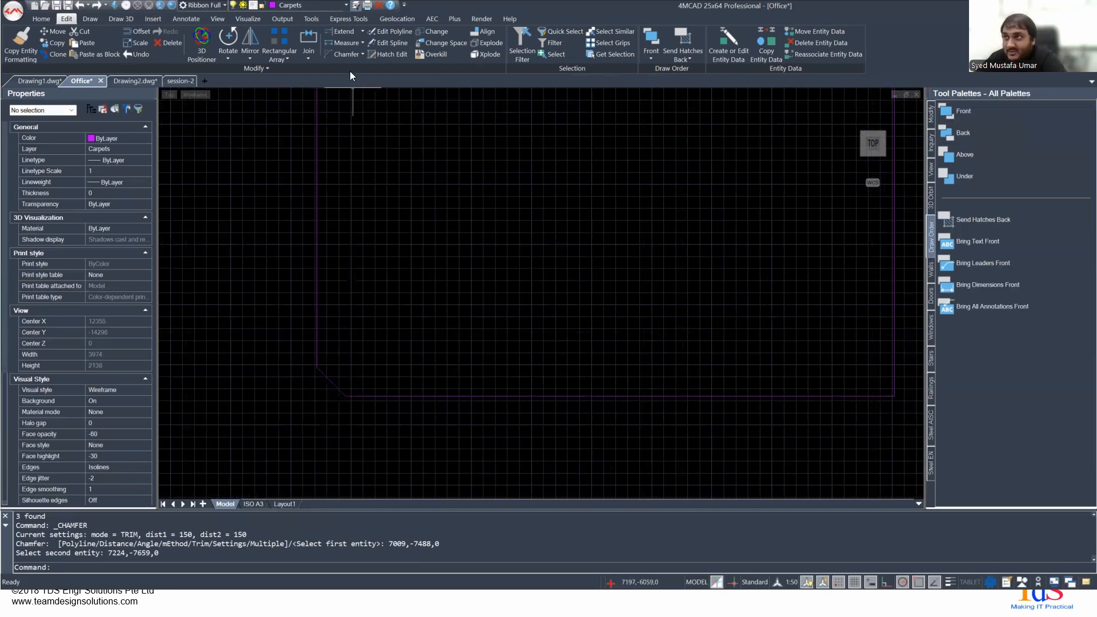
{"action": "left_click", "coordinate": [361, 54]}
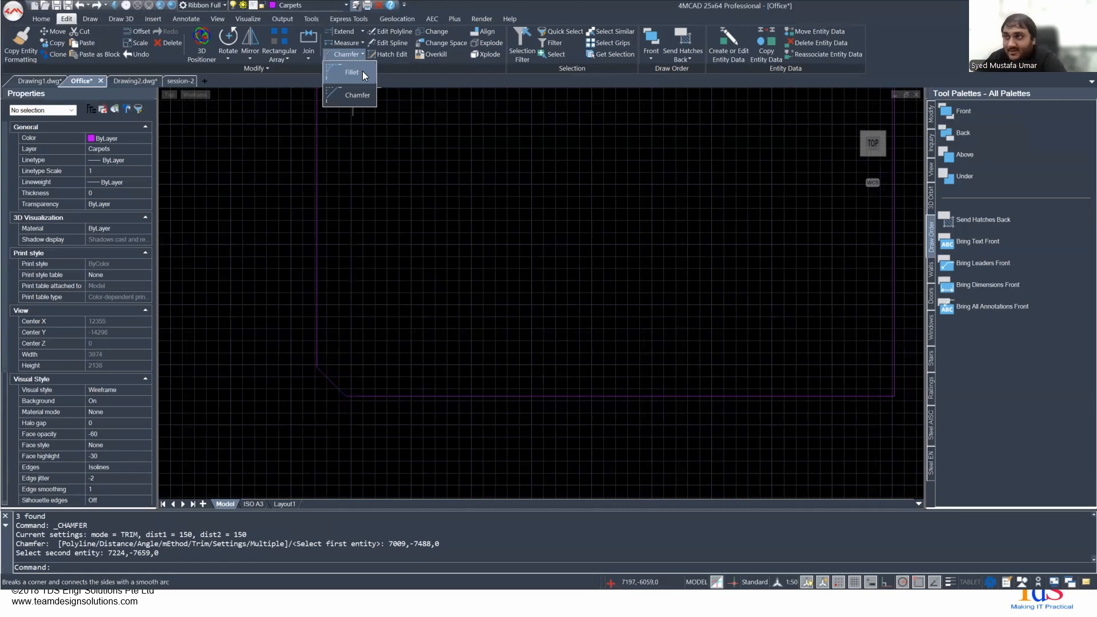
{"action": "left_click", "coordinate": [363, 72]}
{"action": "middle_click_drag", "start_coordinate": [398, 245], "coordinate": [343, 411]}
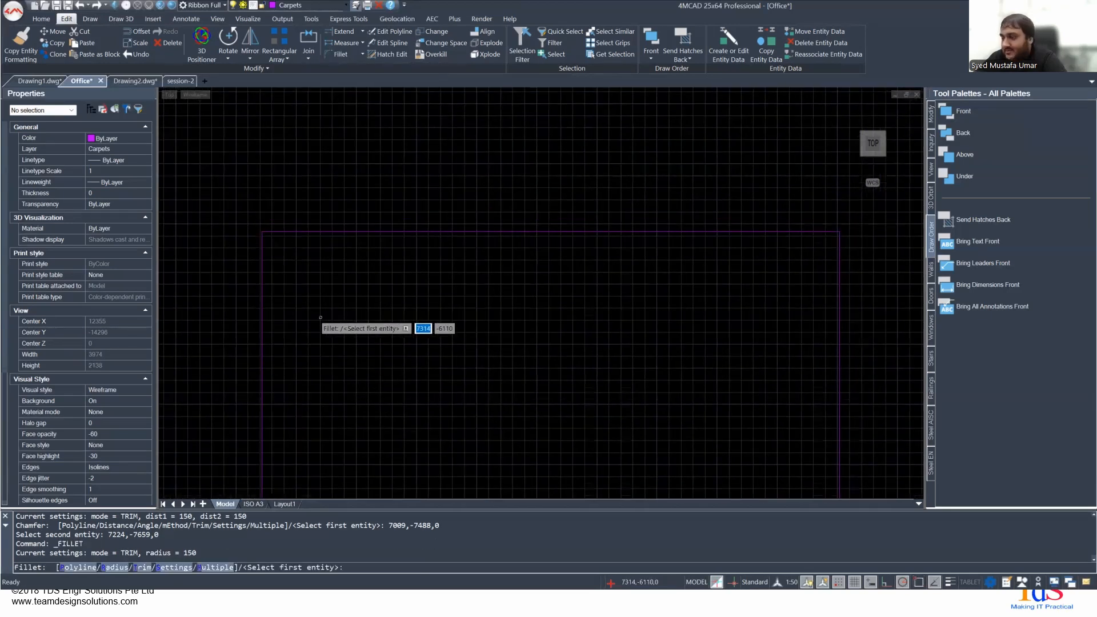
{"action": "key", "text": "Escape"}
- Examine the default fillet radius and chamfer distances in the entity modification drawing settings, leaving them without saving
{"action": "type", "text": "dsettings"}
{"action": "key", "text": "Return"}
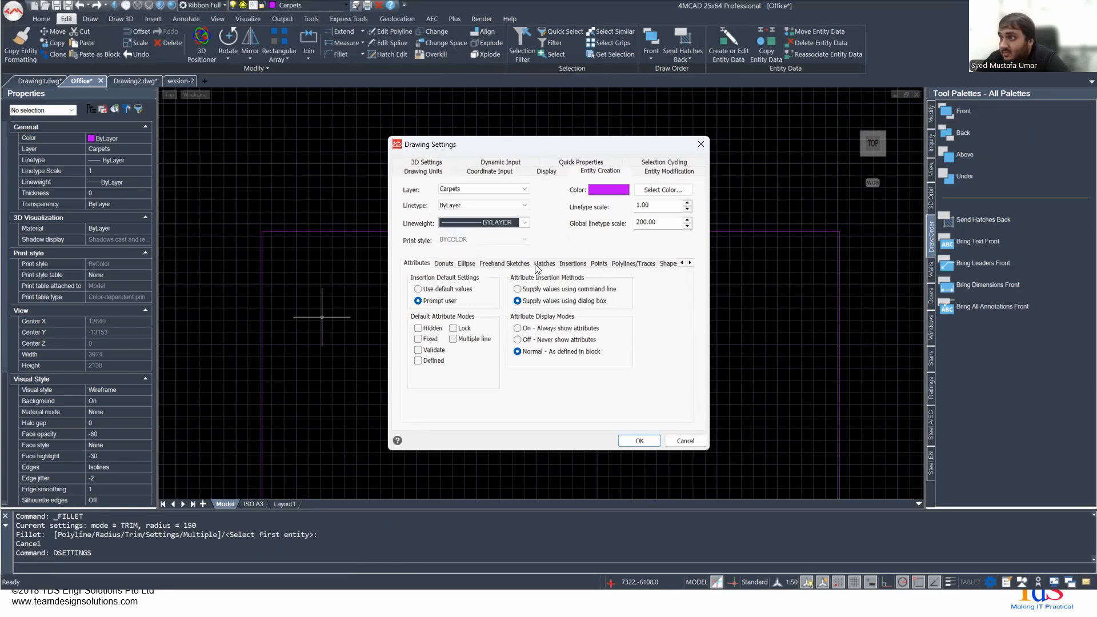
{"action": "left_click", "coordinate": [568, 263]}
{"action": "left_click", "coordinate": [598, 264]}
{"action": "left_click", "coordinate": [633, 263]}
{"action": "left_click", "coordinate": [667, 264]}
{"action": "left_click", "coordinate": [681, 263]}
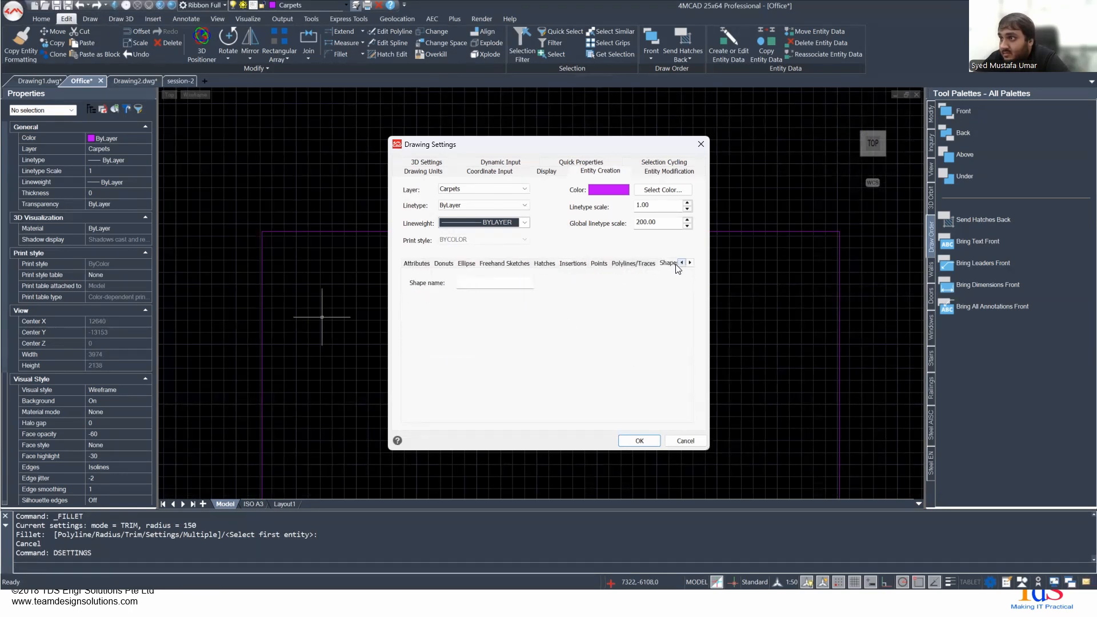
{"action": "left_click", "coordinate": [423, 265]}
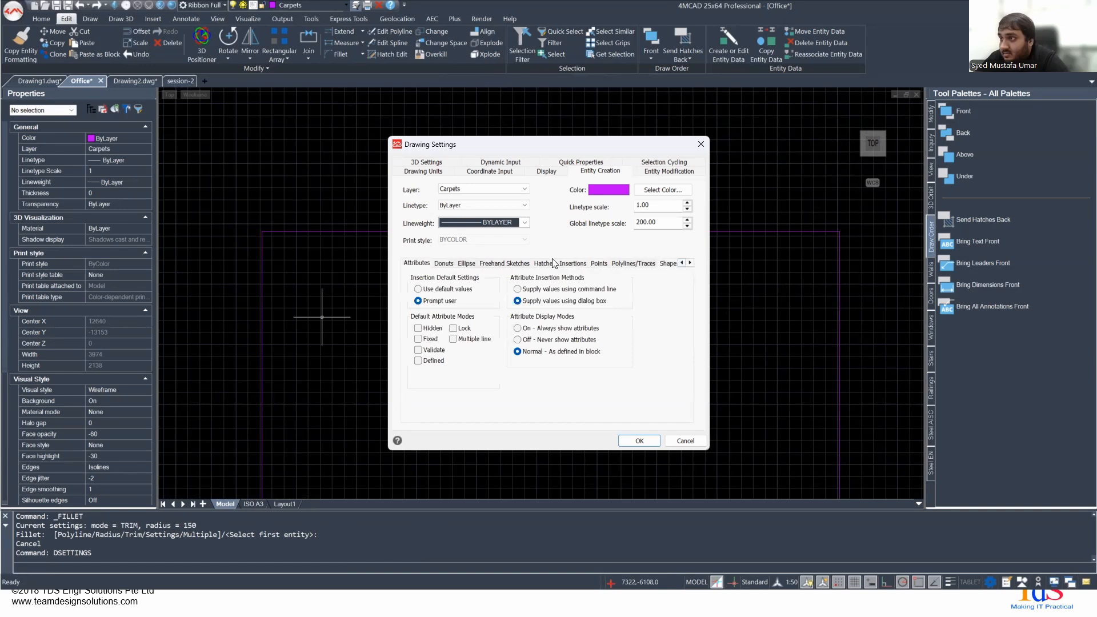
{"action": "left_click", "coordinate": [591, 164]}
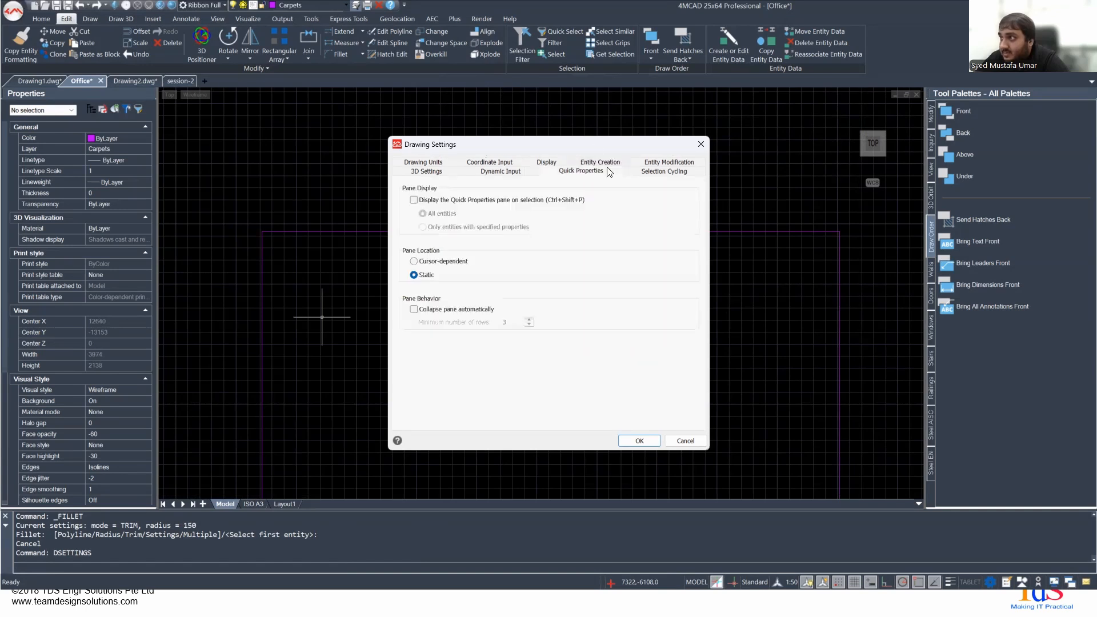
{"action": "left_click", "coordinate": [663, 164]}
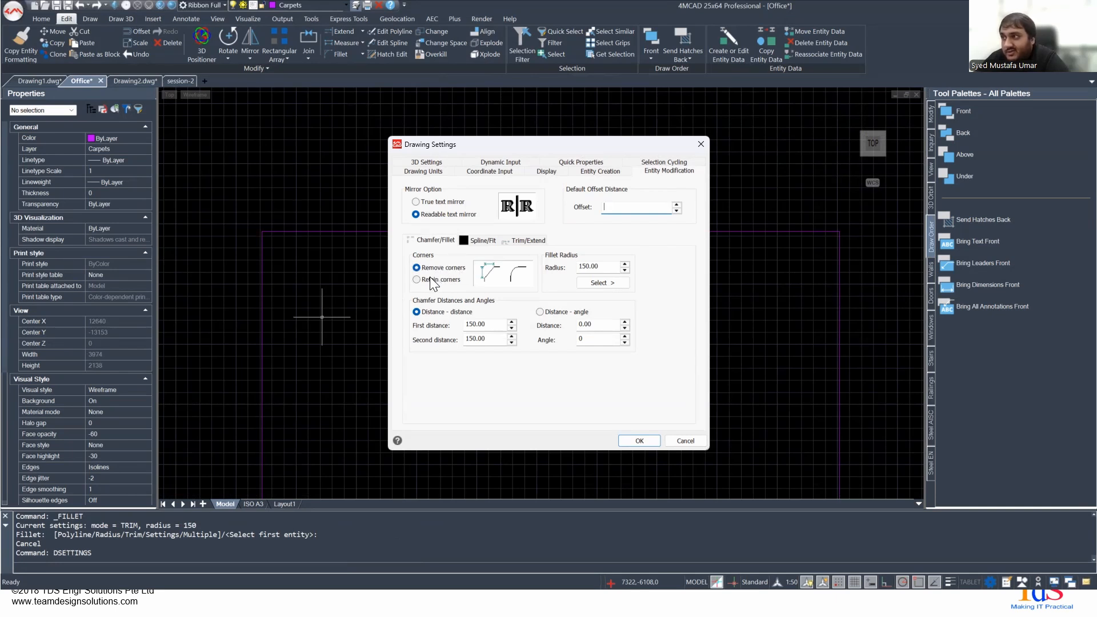
{"action": "left_click_drag", "start_coordinate": [589, 266], "coordinate": [560, 269]}
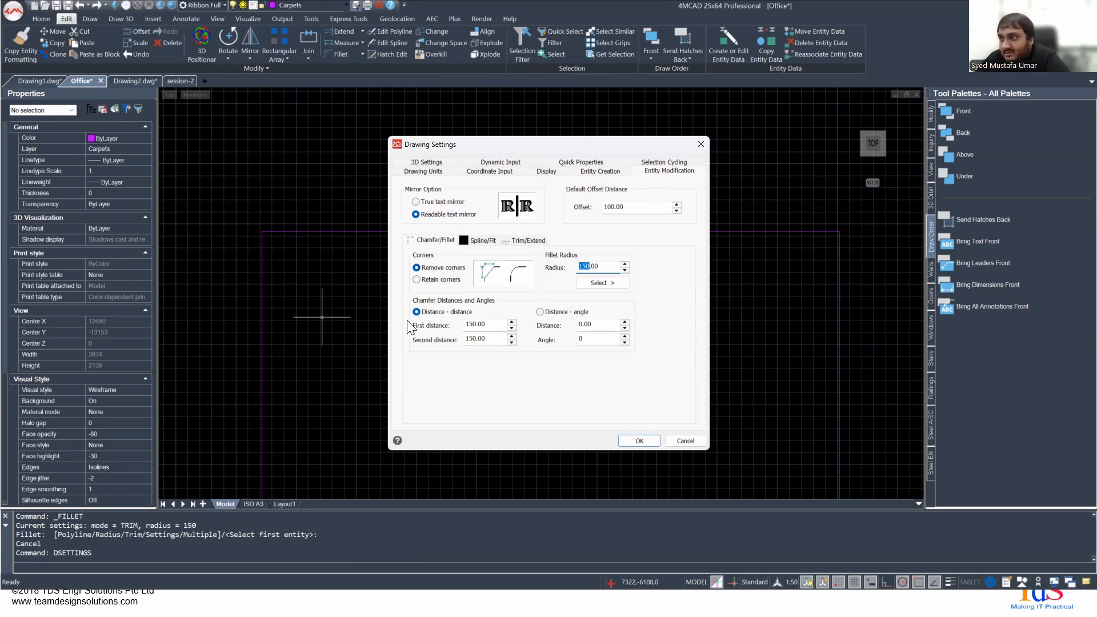
{"action": "left_click_drag", "start_coordinate": [477, 338], "coordinate": [449, 343]}
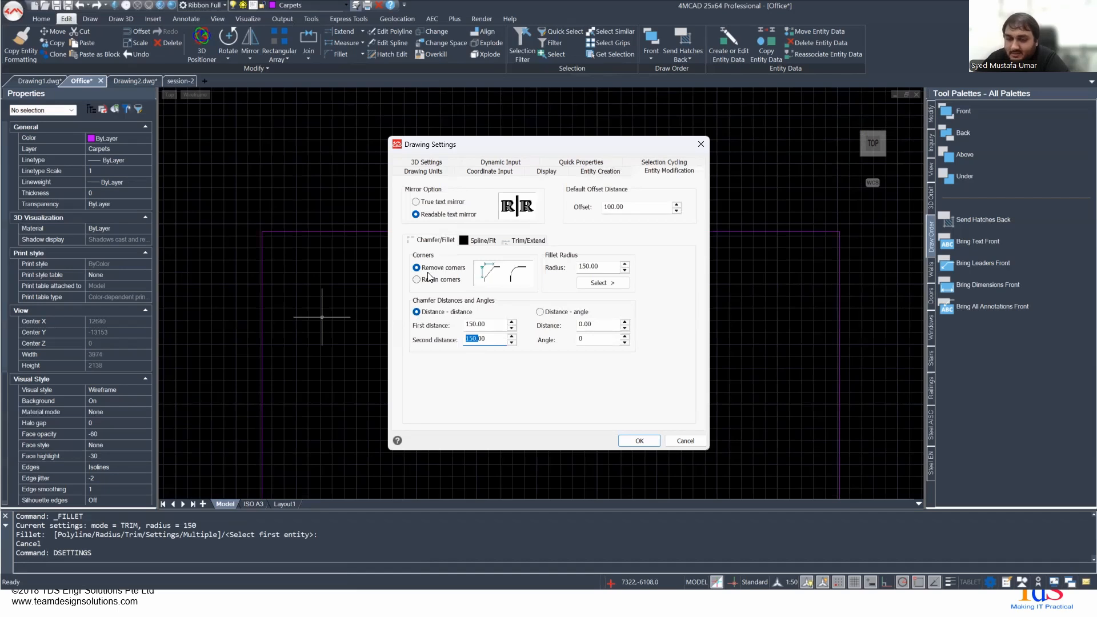
{"action": "left_click", "coordinate": [680, 438]}
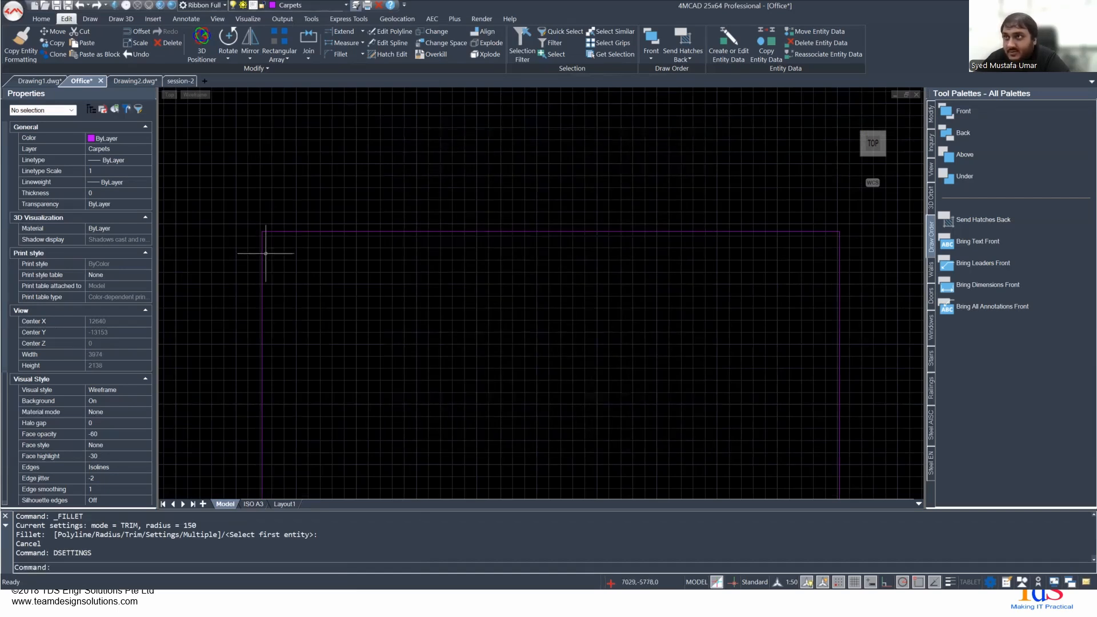
- Fillet the upper-left corner of the magenta rectangle with a 150 mm radius
{"action": "right_click", "coordinate": [298, 251]}
{"action": "left_click", "coordinate": [314, 164]}
{"action": "middle_click_drag", "start_coordinate": [303, 404], "coordinate": [300, 367]}
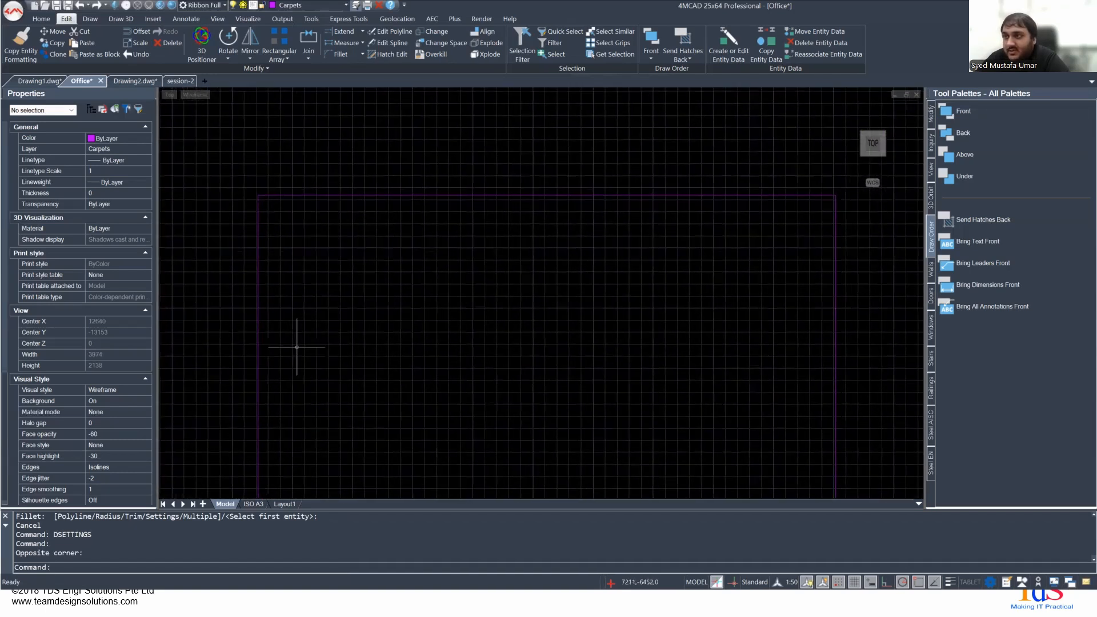
{"action": "left_click", "coordinate": [347, 55]}
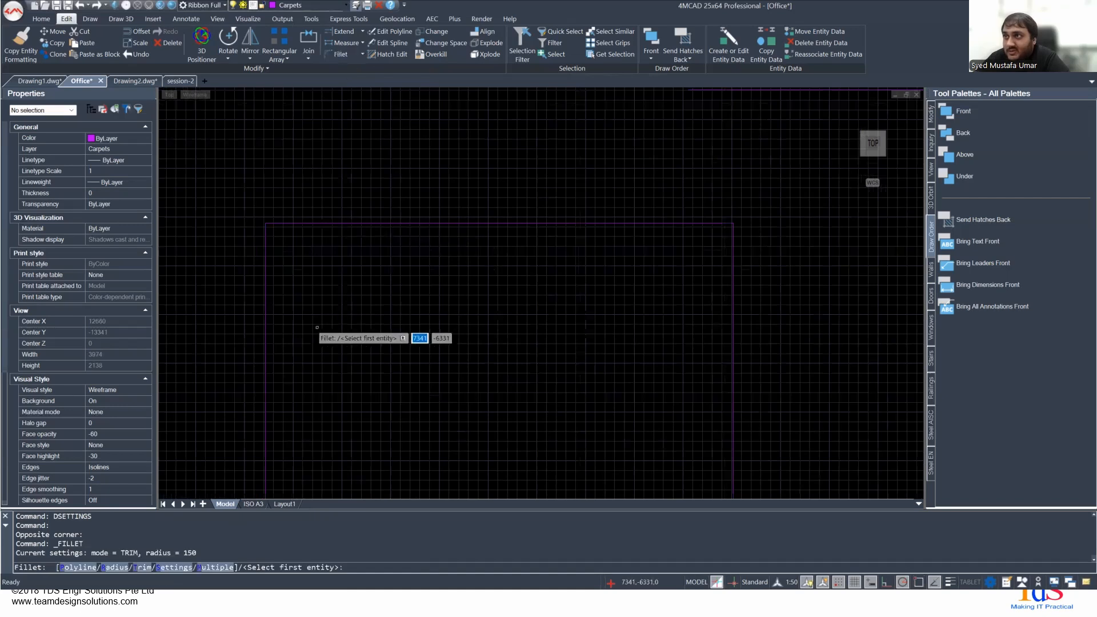
{"action": "left_click", "coordinate": [283, 223]}
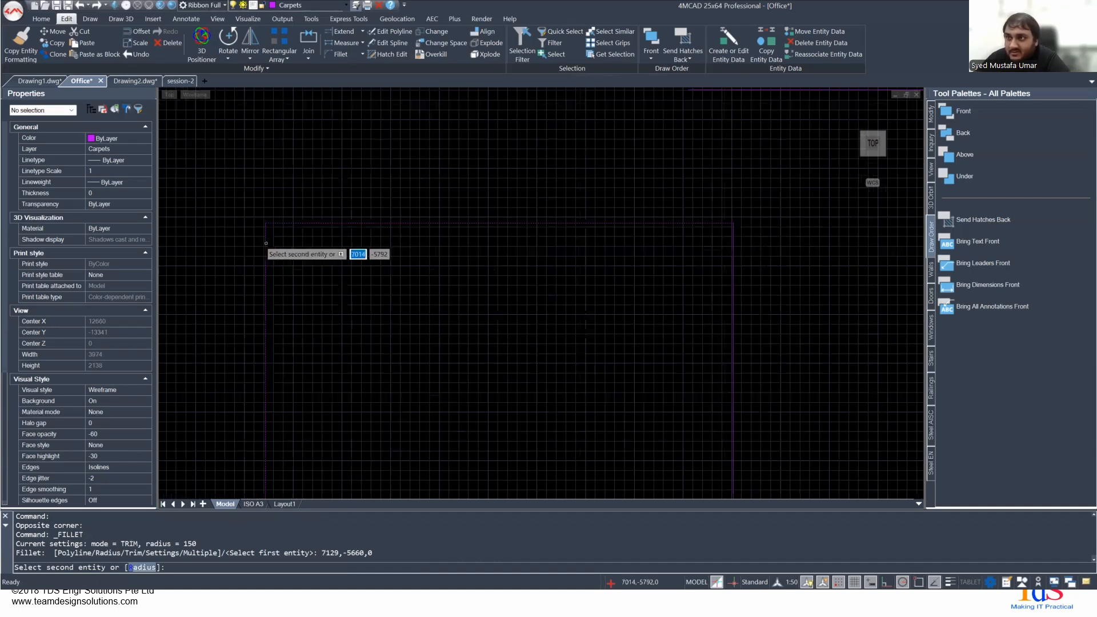
{"action": "left_click", "coordinate": [266, 243]}
- Examine the properties and shape of the fillet arc at the rectangle's upper-left corner, and clear the selection
{"action": "scroll", "coordinate": [265, 240], "scroll_direction": "up", "scroll_amount": 2}
{"action": "middle_click_drag", "start_coordinate": [245, 221], "coordinate": [327, 327]}
{"action": "left_click", "coordinate": [345, 296]}
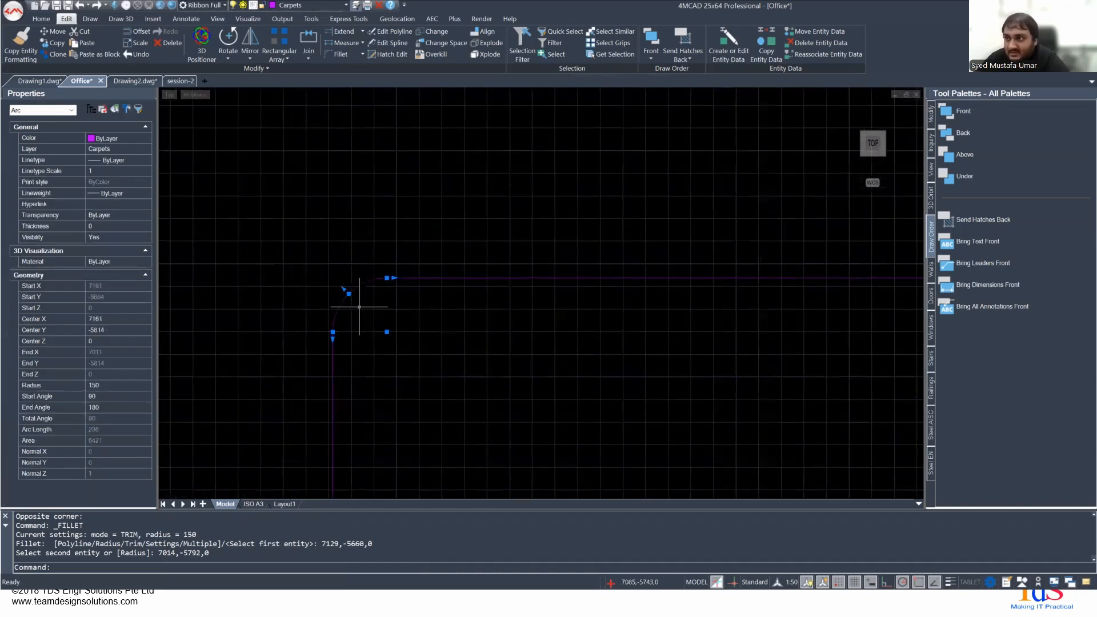
{"action": "scroll", "coordinate": [359, 307], "scroll_direction": "down", "scroll_amount": 2}
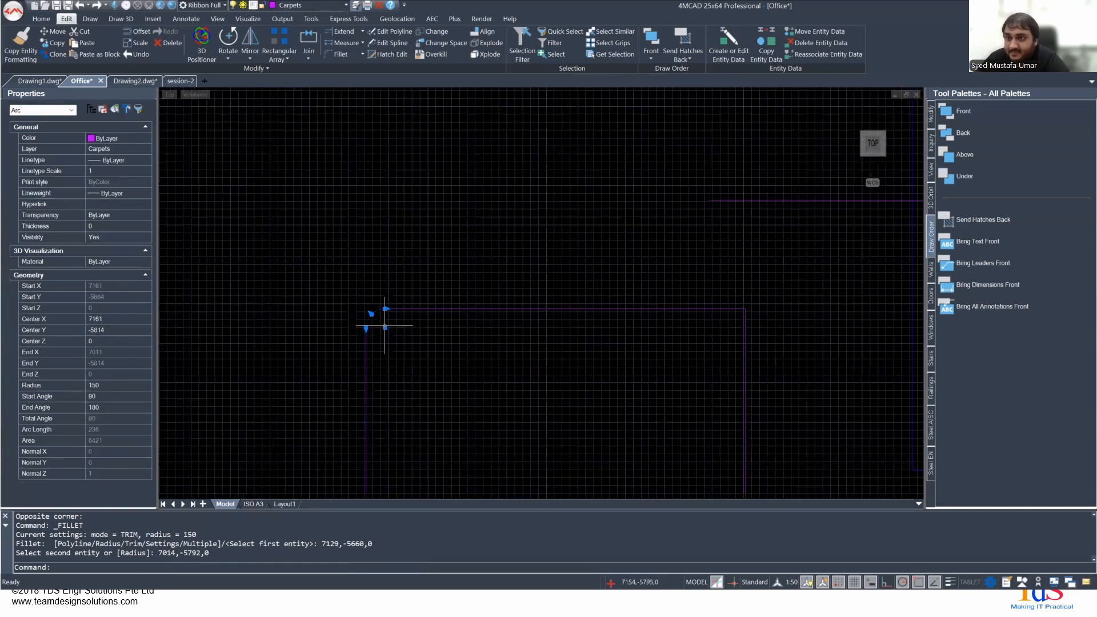
{"action": "middle_click_drag", "start_coordinate": [583, 345], "coordinate": [526, 278]}
{"action": "scroll", "coordinate": [314, 254], "scroll_direction": "up", "scroll_amount": 3}
{"action": "scroll", "coordinate": [311, 255], "scroll_direction": "up", "scroll_amount": 1}
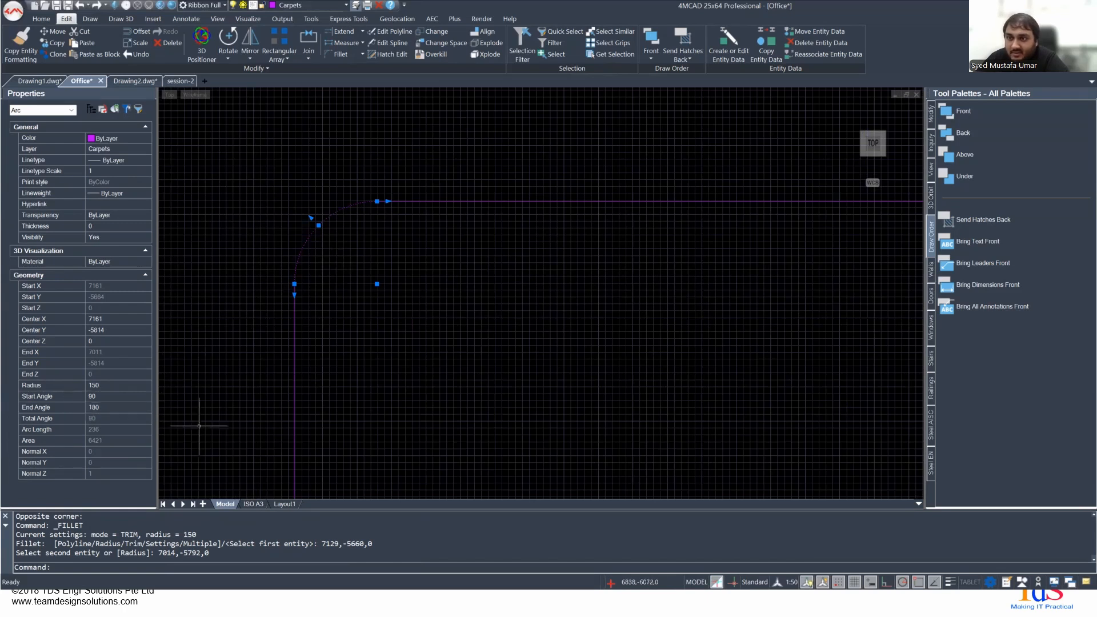
{"action": "scroll", "coordinate": [427, 368], "scroll_direction": "down", "scroll_amount": 6}
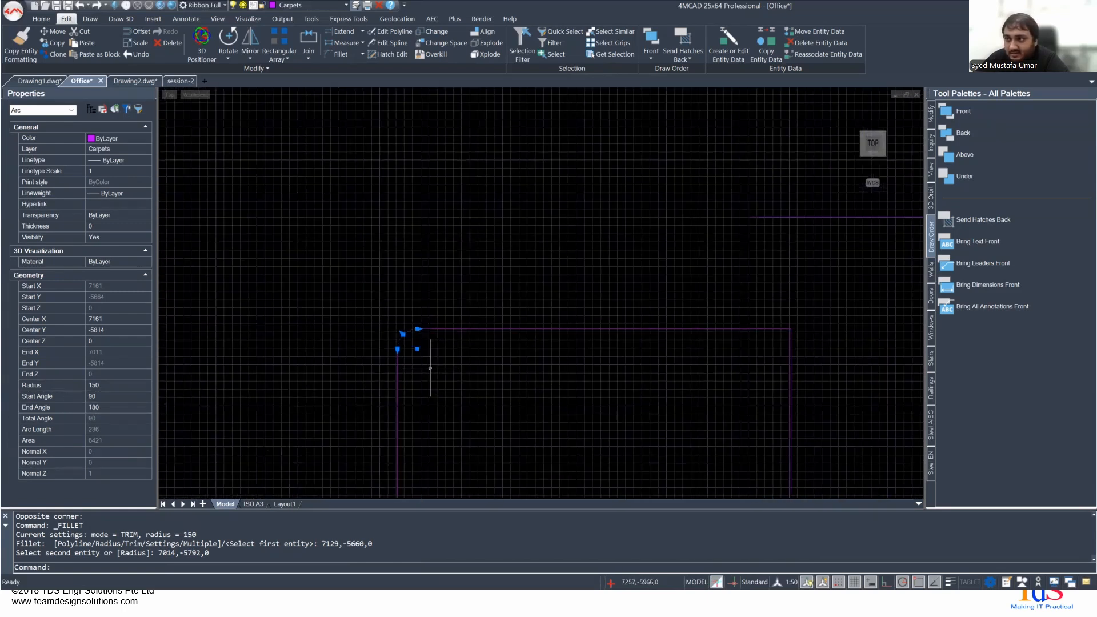
{"action": "middle_click_drag", "start_coordinate": [468, 382], "coordinate": [429, 247]}
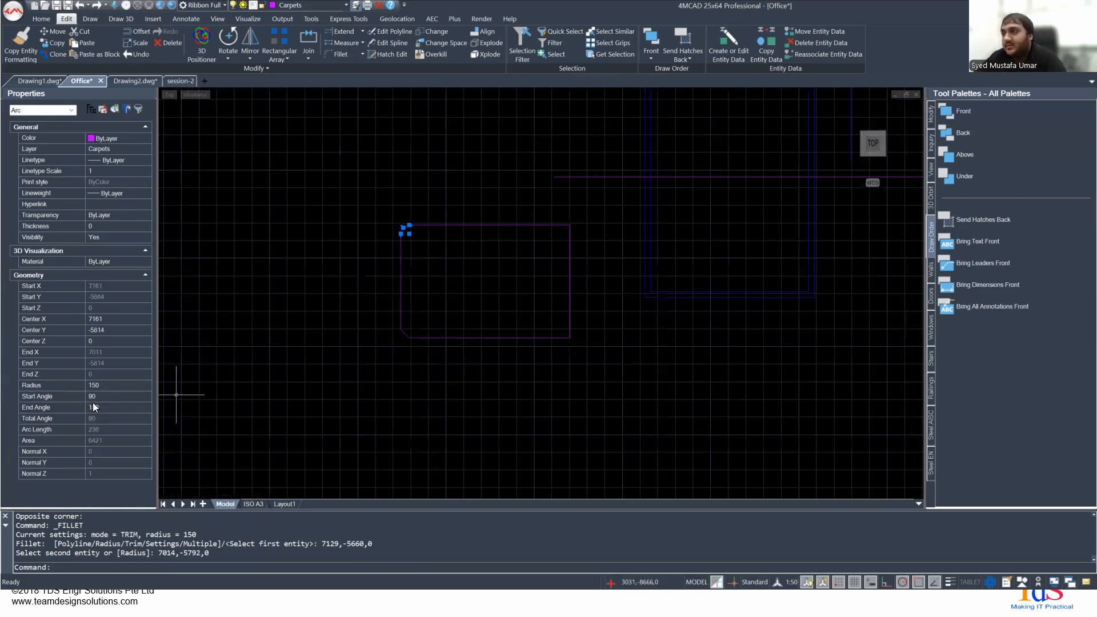
{"action": "key", "text": "Escape"}
- Fillet the upper-right corner of the magenta rectangle with a 150 mm radius
{"action": "scroll", "coordinate": [526, 282], "scroll_direction": "up", "scroll_amount": 4}
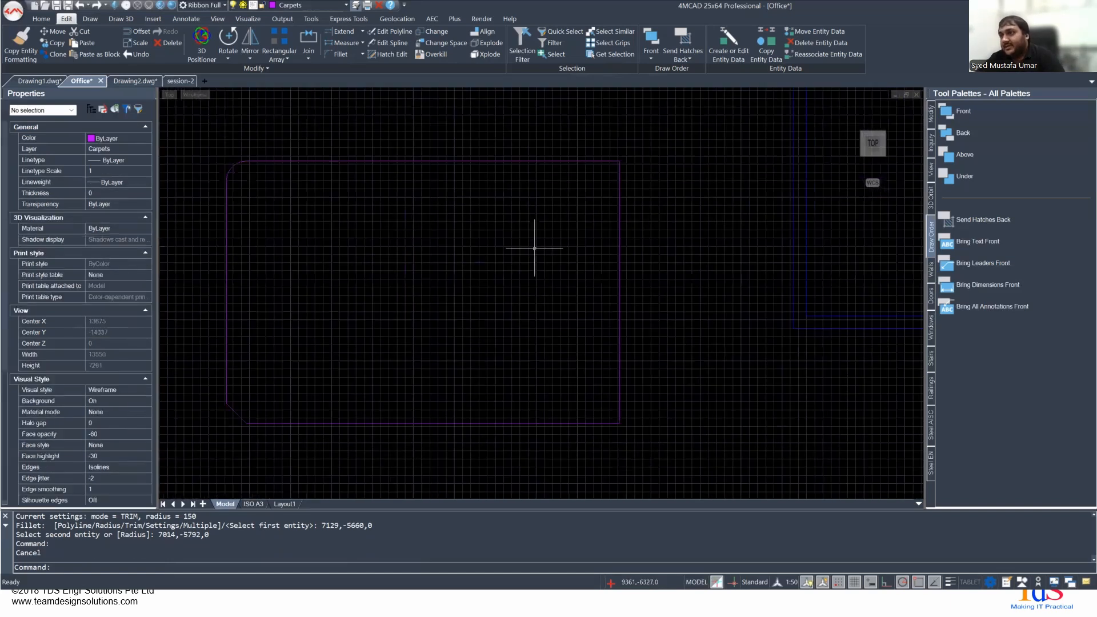
{"action": "right_click", "coordinate": [535, 224]}
{"action": "left_click", "coordinate": [580, 231]}
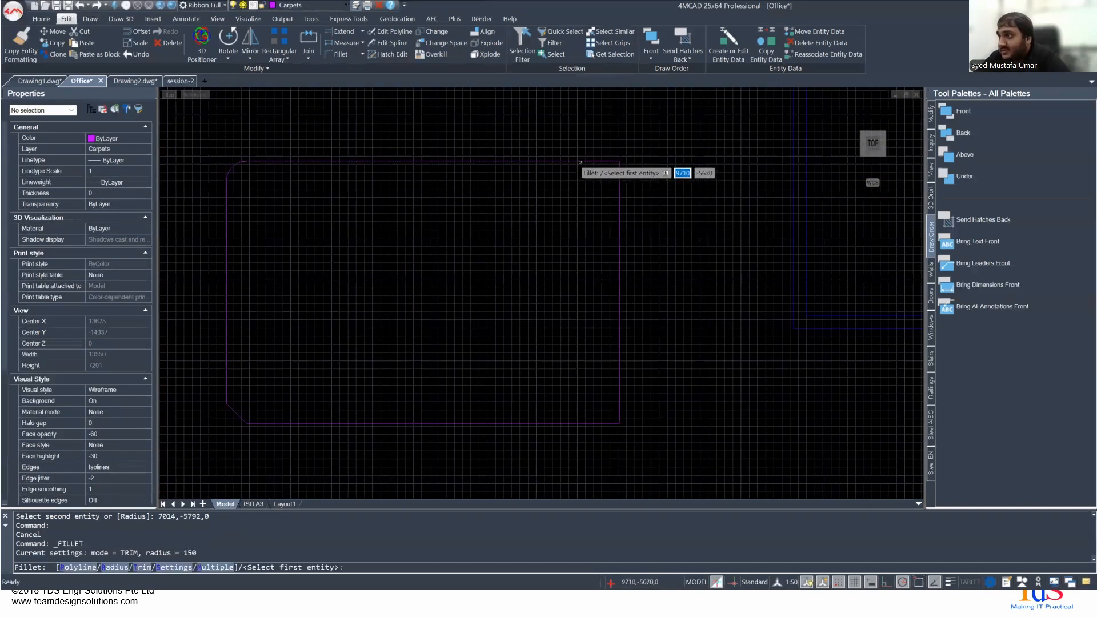
{"action": "left_click", "coordinate": [579, 162]}
{"action": "left_click", "coordinate": [619, 201]}
- Fillet the lower-right corner of the magenta rectangle with a 150 mm radius and leave the command
{"action": "right_click", "coordinate": [594, 324]}
{"action": "left_click", "coordinate": [620, 330]}
{"action": "left_click", "coordinate": [619, 400]}
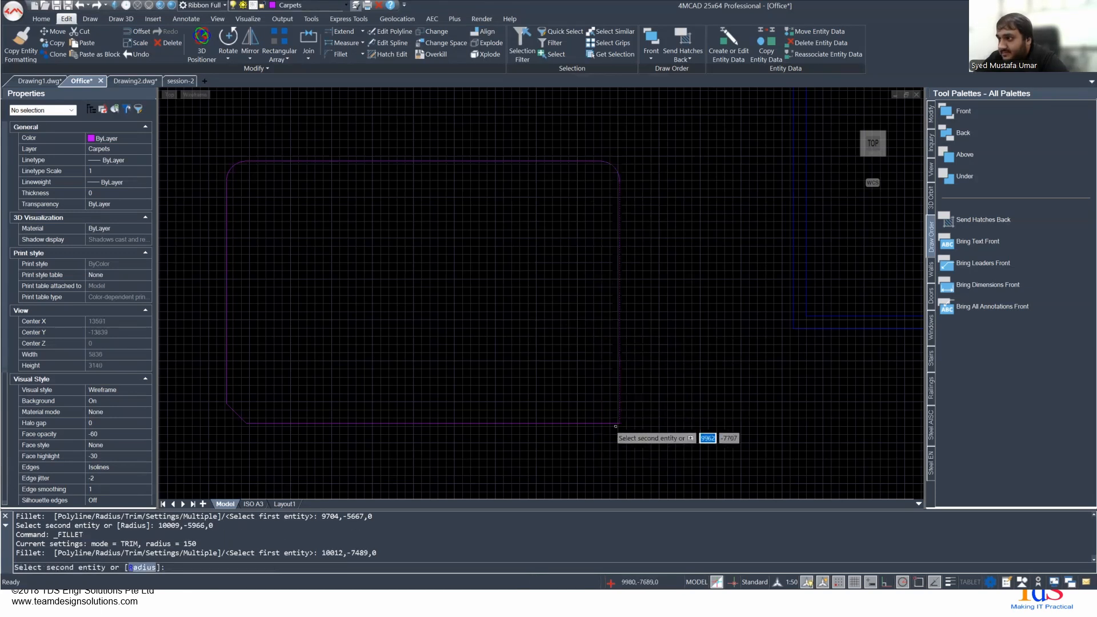
{"action": "left_click", "coordinate": [594, 421]}
{"action": "left_click", "coordinate": [597, 424]}
{"action": "scroll", "coordinate": [396, 340], "scroll_direction": "down", "scroll_amount": 4}
{"action": "right_click", "coordinate": [334, 319]}
{"action": "key", "text": "Escape"}
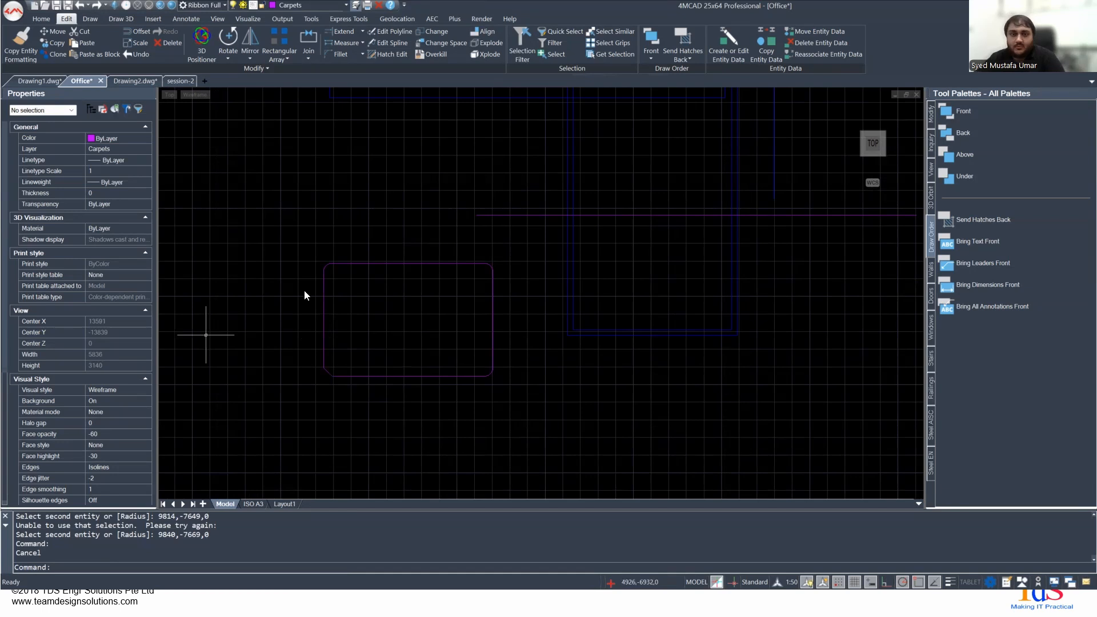
{"action": "key", "text": "alt+Tab"}
{"action": "left_click", "coordinate": [527, 271]}
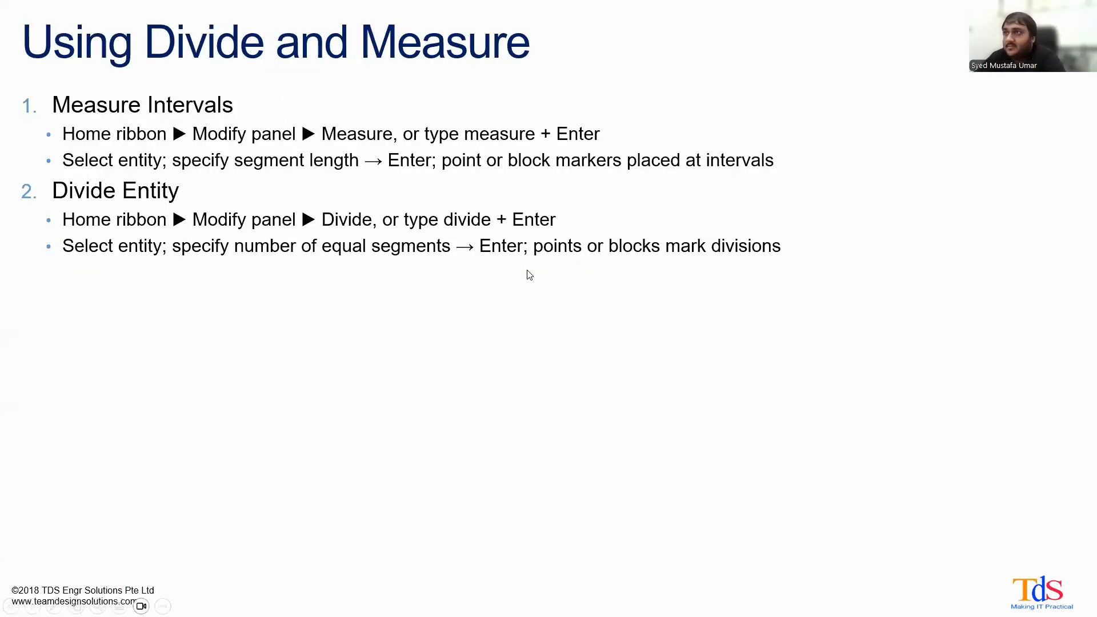
{"action": "left_click", "coordinate": [529, 275]}
{"action": "key", "text": "Left"}
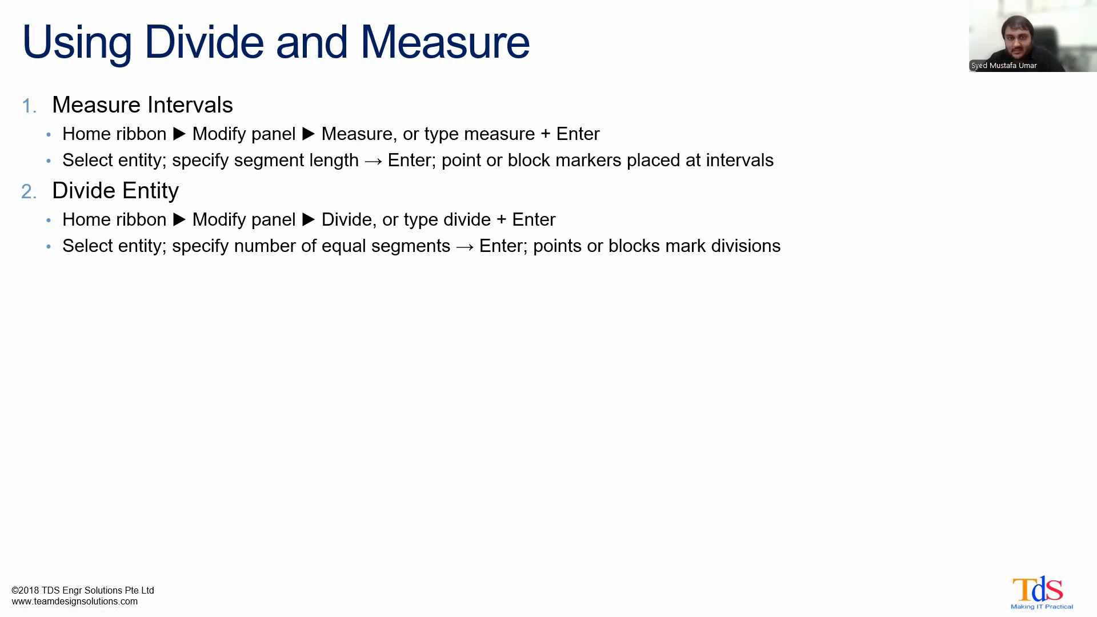
{"action": "key", "text": "alt+Tab"}
- Check the length of the magenta rectangle's right edge in its properties
{"action": "scroll", "coordinate": [502, 326], "scroll_direction": "up", "scroll_amount": 3}
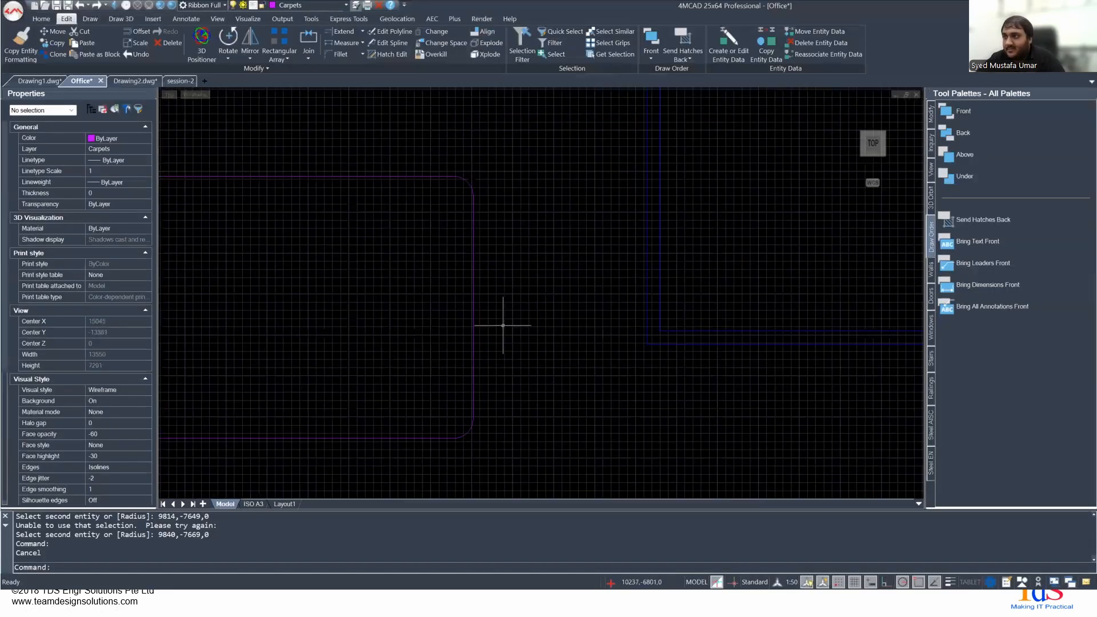
{"action": "left_click", "coordinate": [473, 341]}
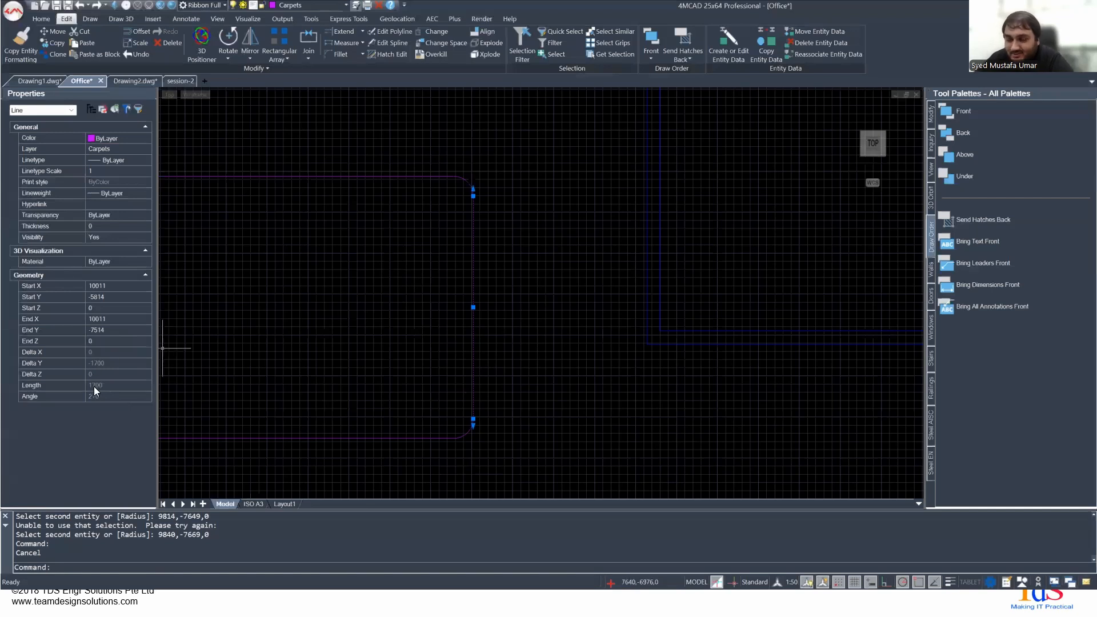
{"action": "double_click", "coordinate": [412, 231]}
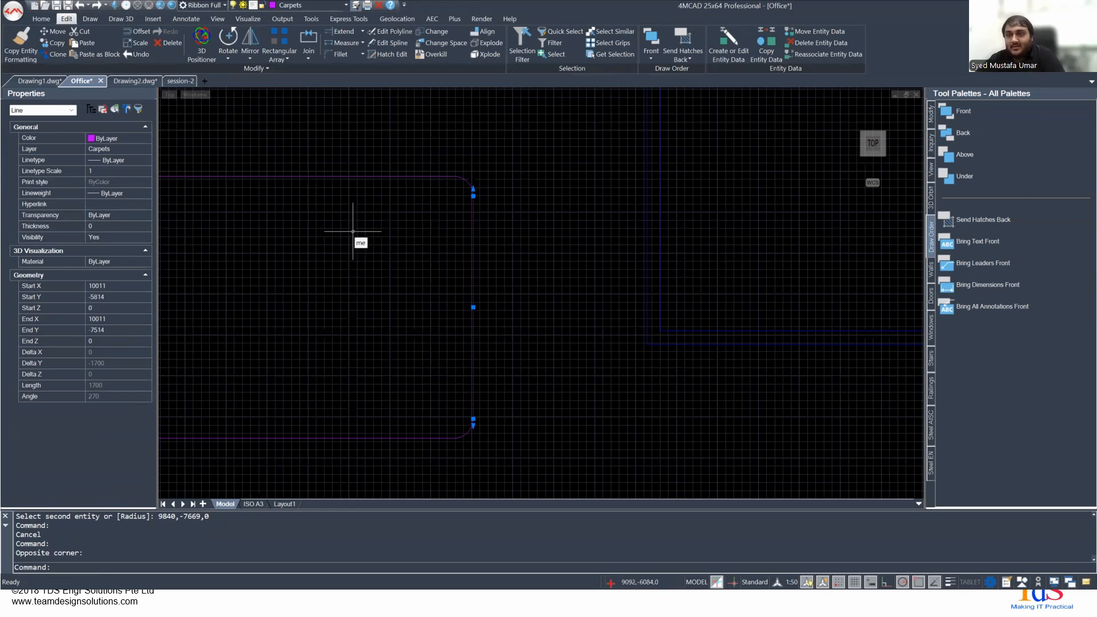
{"action": "key", "text": "Return"}
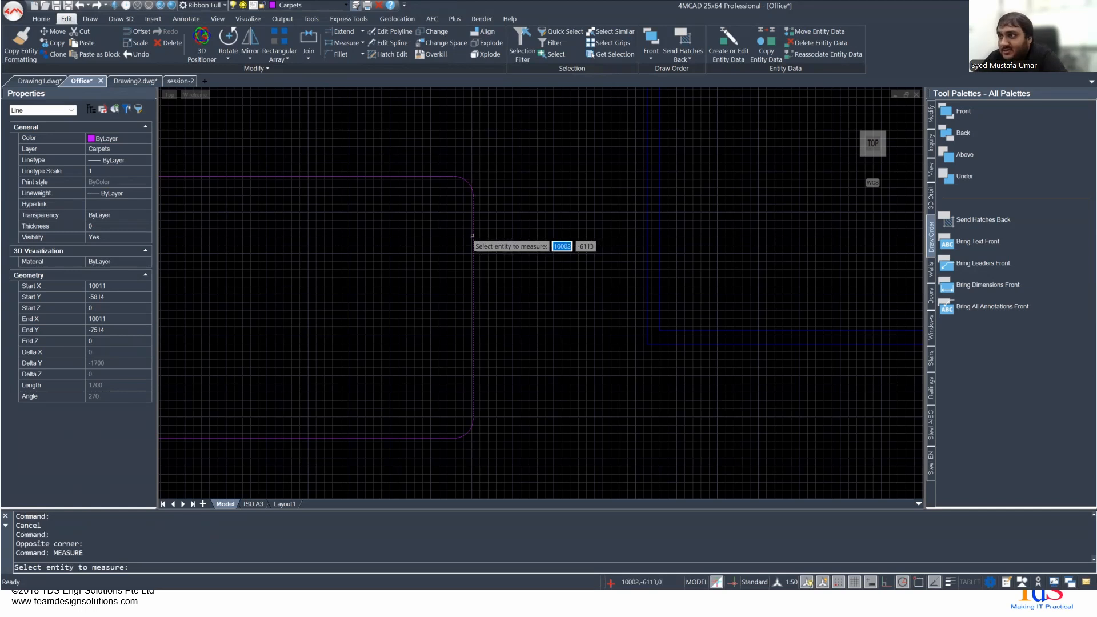
{"action": "key", "text": "Escape"}
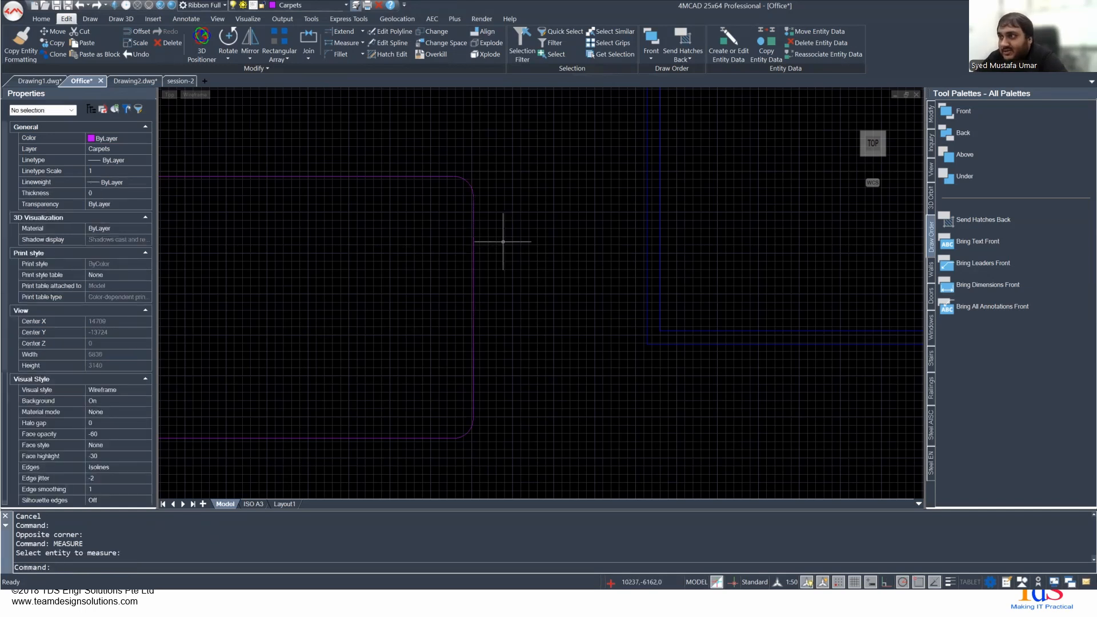
{"action": "left_click", "coordinate": [473, 236]}
{"action": "scroll", "coordinate": [483, 228], "scroll_direction": "up", "scroll_amount": 4}
{"action": "scroll", "coordinate": [470, 211], "scroll_direction": "up", "scroll_amount": 3}
{"action": "middle_click_drag", "start_coordinate": [430, 183], "coordinate": [438, 318]}
{"action": "scroll", "coordinate": [432, 315], "scroll_direction": "down", "scroll_amount": 6}
{"action": "right_click", "coordinate": [410, 338]}
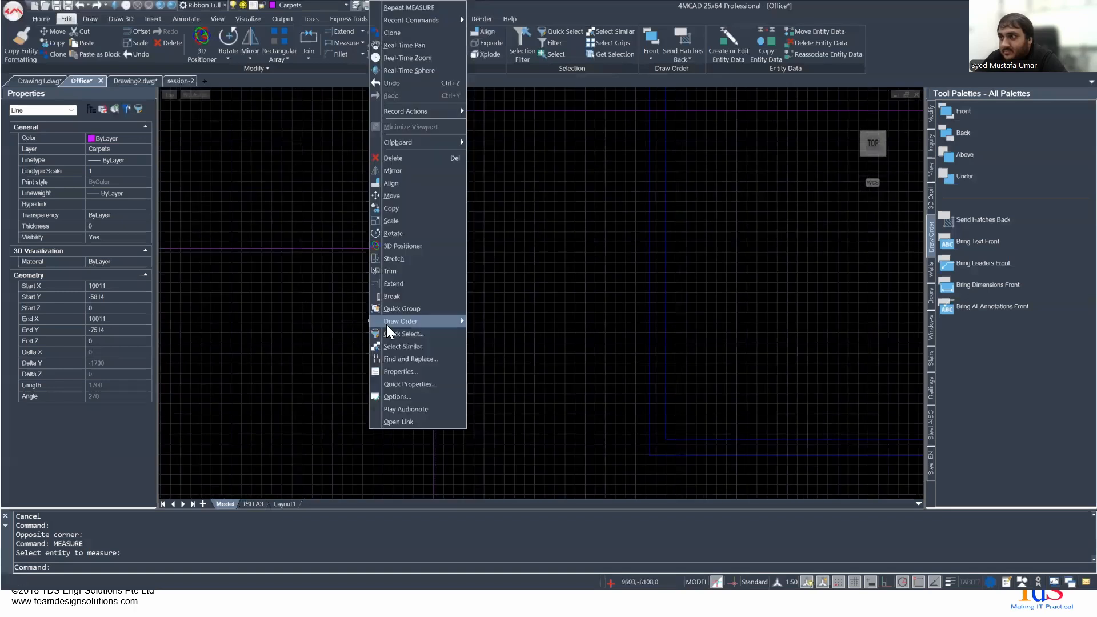
{"action": "left_click", "coordinate": [448, 9]}
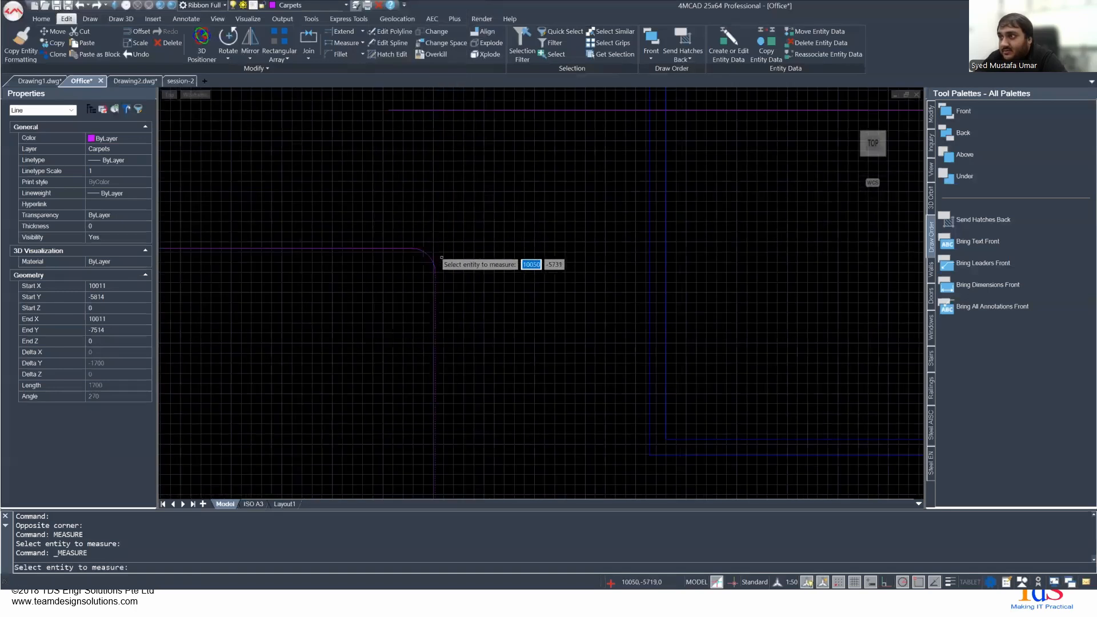
{"action": "key", "text": "Escape"}
- Place point markers every 300 mm along the magenta rectangle's right edge with the Measure command
{"action": "right_click", "coordinate": [442, 301]}
{"action": "left_click", "coordinate": [448, 308]}
{"action": "left_click", "coordinate": [434, 310]}
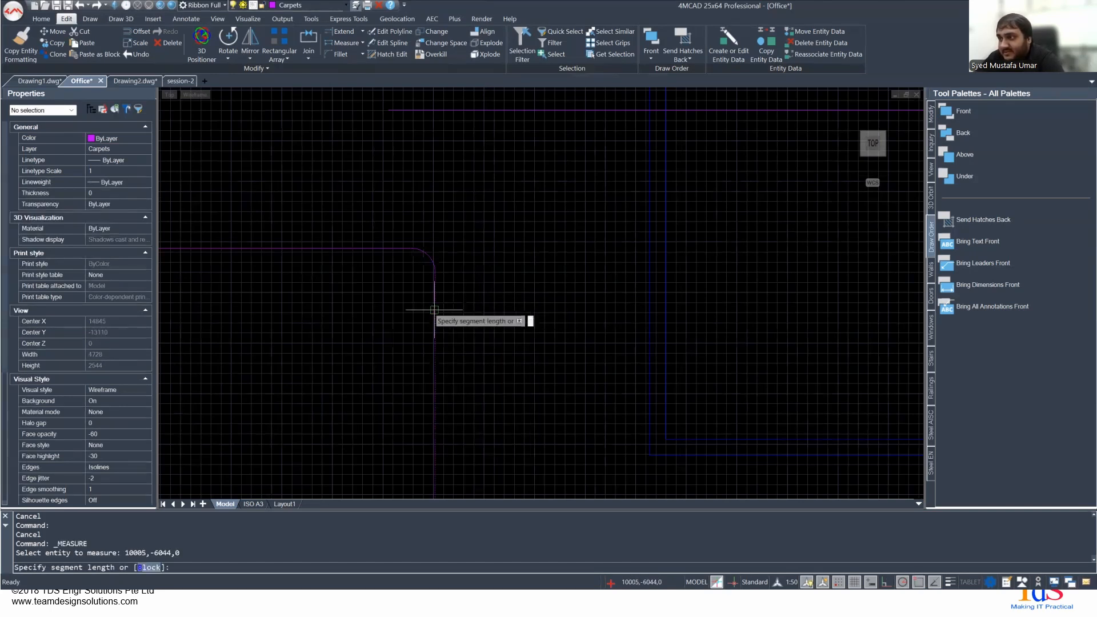
{"action": "key", "text": "BackSpace"}
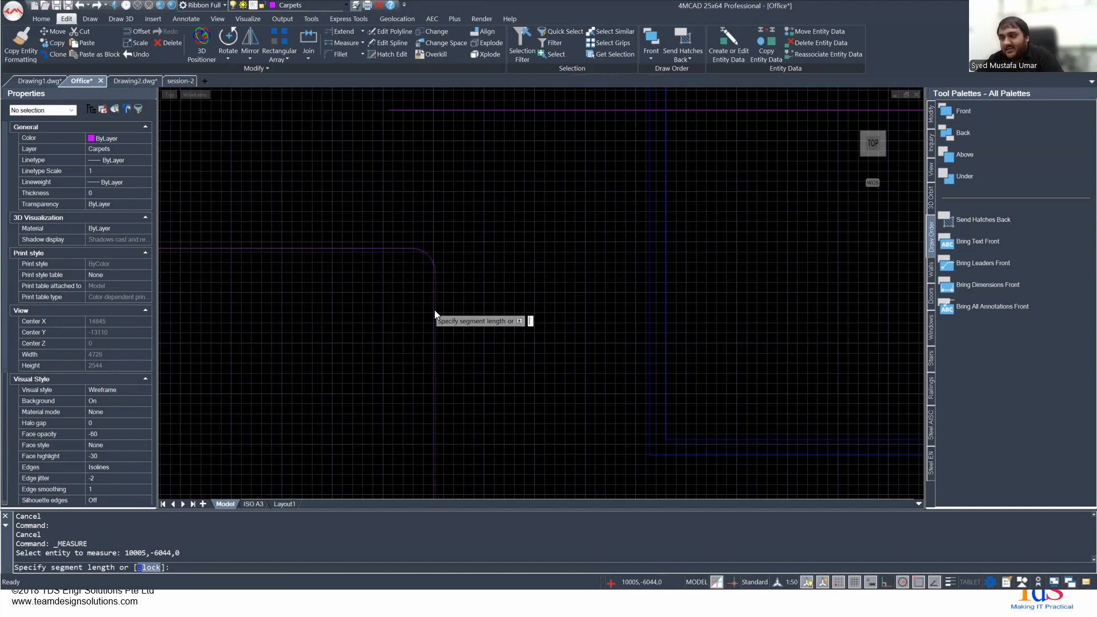
{"action": "type", "text": "300"}
{"action": "key", "text": "Return"}
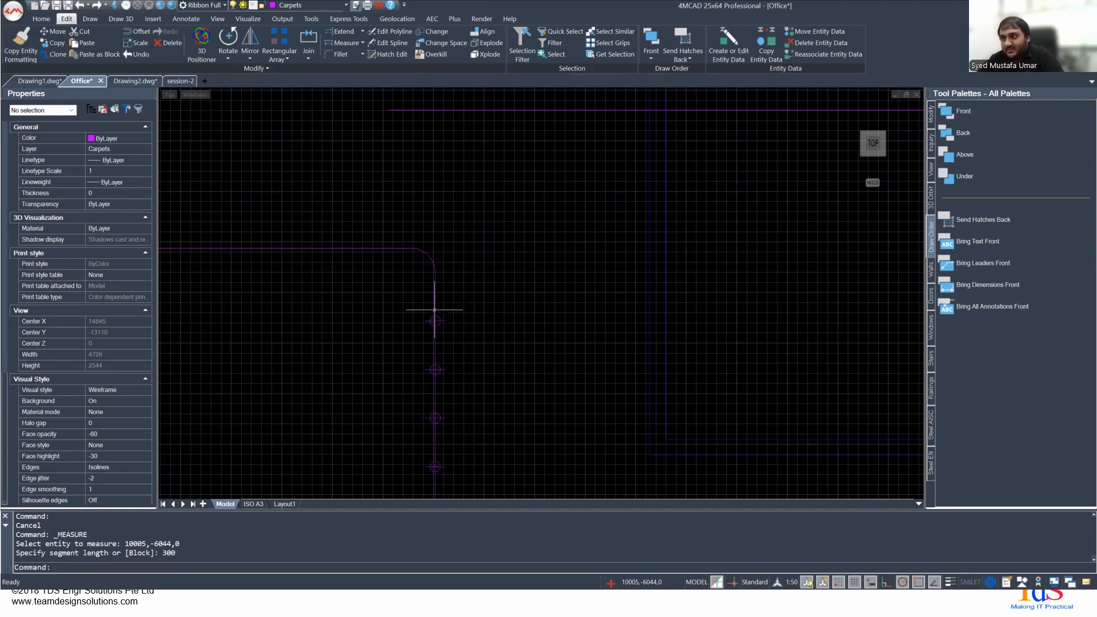
- Try to add a linear dimension from the upper end of the rectangle's right edge to the first marker
{"action": "mouse_move", "coordinate": [434, 309]}
{"action": "middle_mouse_down"}
{"action": "mouse_move", "coordinate": [426, 287]}
{"action": "mouse_move", "coordinate": [456, 167]}
{"action": "middle_mouse_up"}
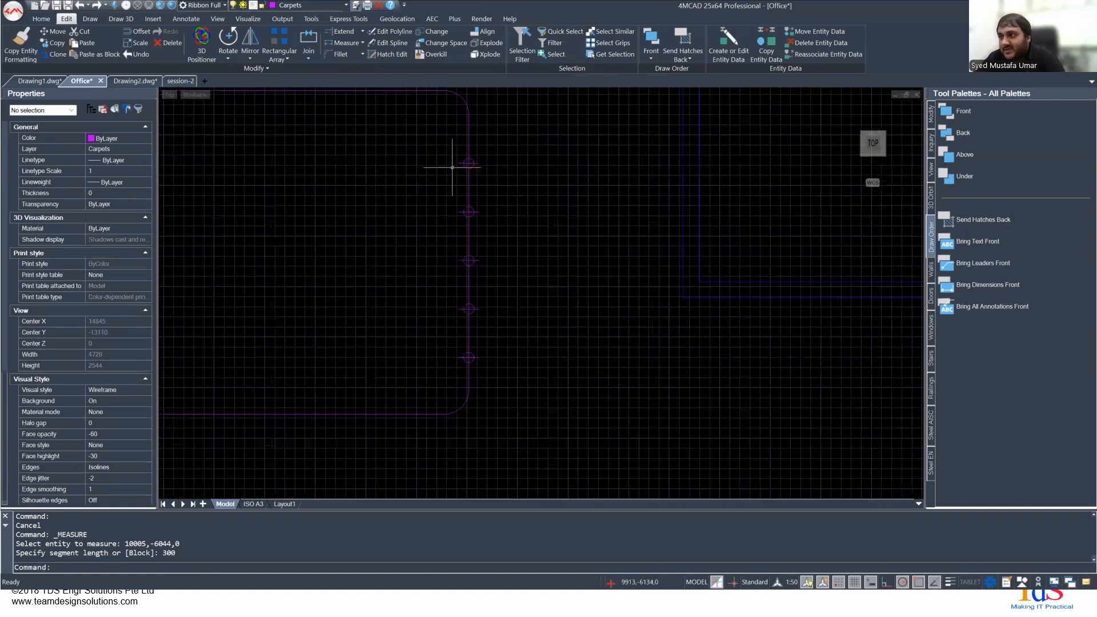
{"action": "left_click", "coordinate": [469, 147]}
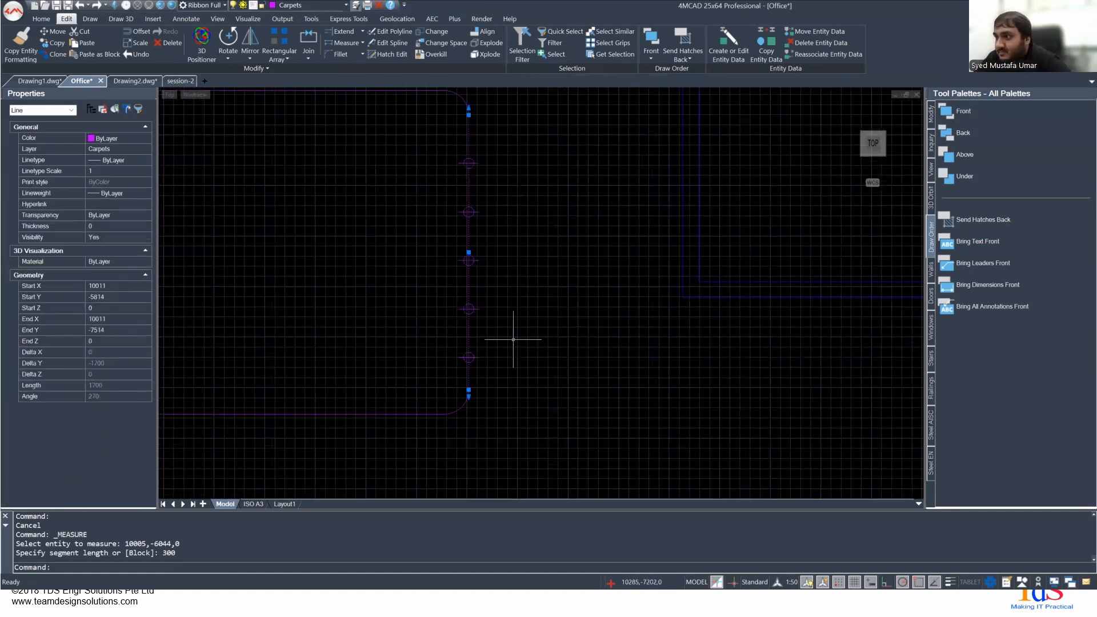
{"action": "middle_click_drag", "start_coordinate": [524, 247], "coordinate": [516, 262]}
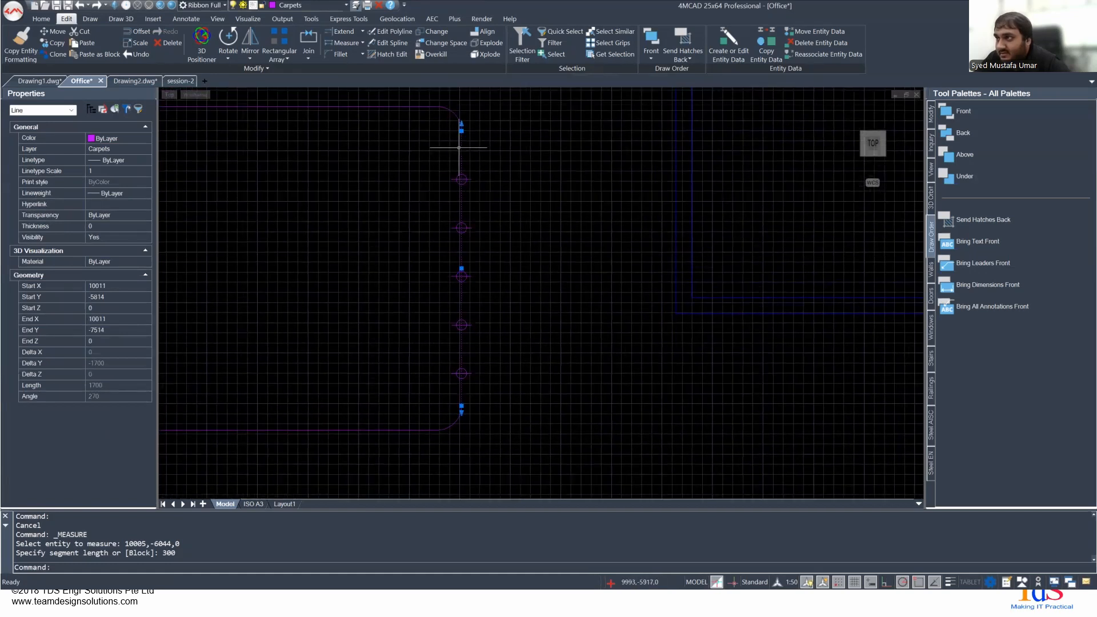
{"action": "scroll", "coordinate": [463, 145], "scroll_direction": "up", "scroll_amount": 2}
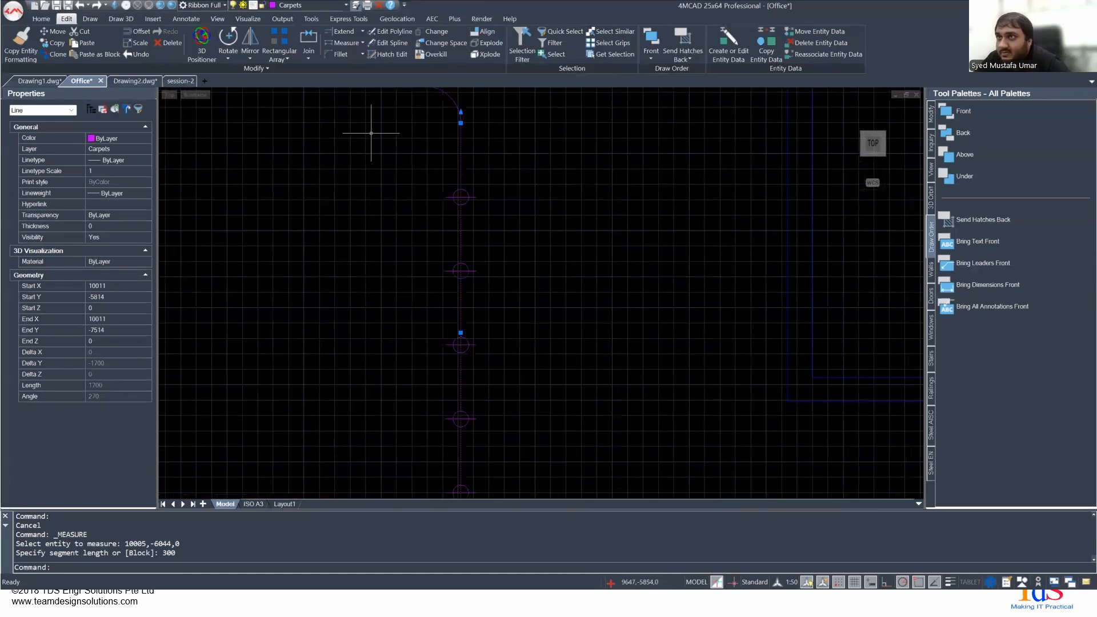
{"action": "left_click", "coordinate": [194, 19]}
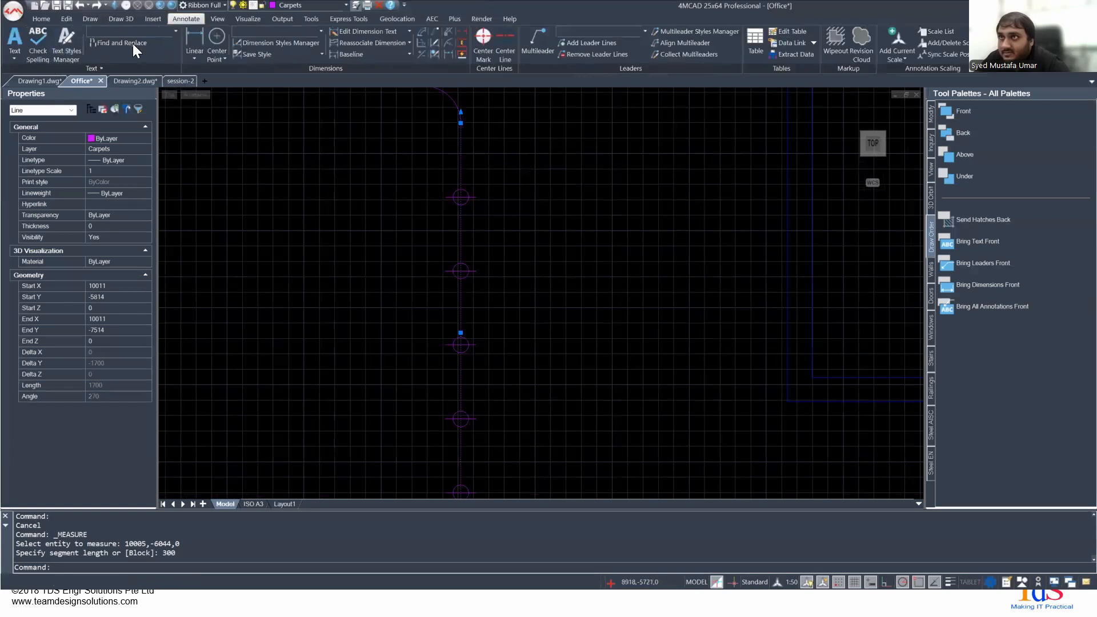
{"action": "left_click", "coordinate": [195, 38]}
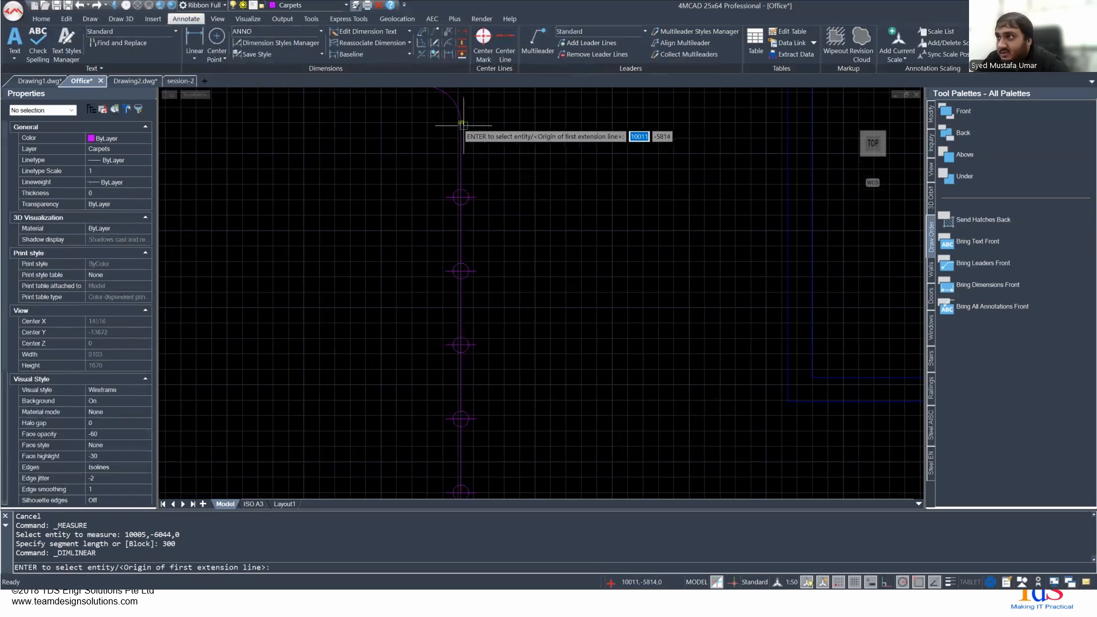
{"action": "left_click", "coordinate": [461, 122]}
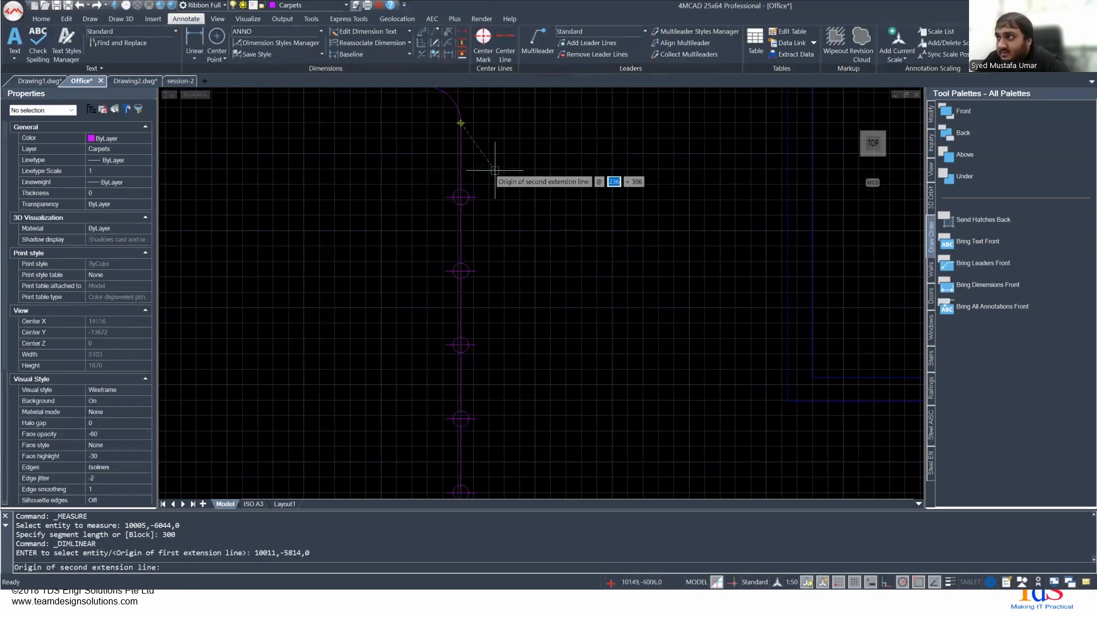
{"action": "left_click", "coordinate": [460, 193]}
{"action": "scroll", "coordinate": [528, 197], "scroll_direction": "down", "scroll_amount": 3}
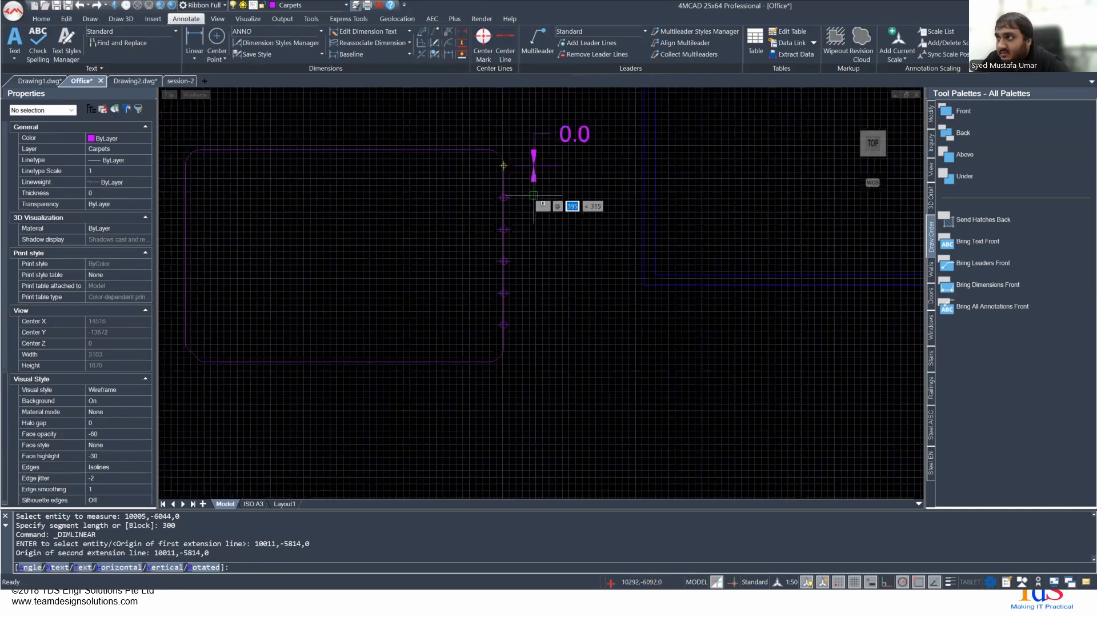
{"action": "scroll", "coordinate": [534, 194], "scroll_direction": "up", "scroll_amount": 2}
{"action": "middle_click_drag", "start_coordinate": [533, 195], "coordinate": [522, 263]}
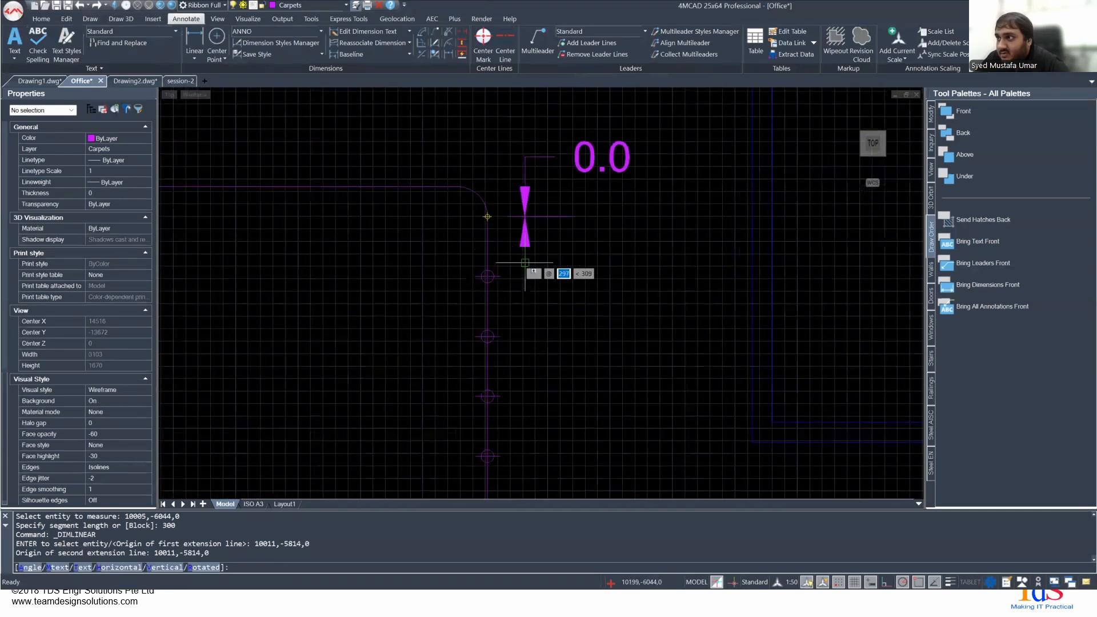
{"action": "key", "text": "Escape"}
- Try to add an aligned dimension between the right edge's upper end and the first marker
{"action": "left_click", "coordinate": [194, 58]}
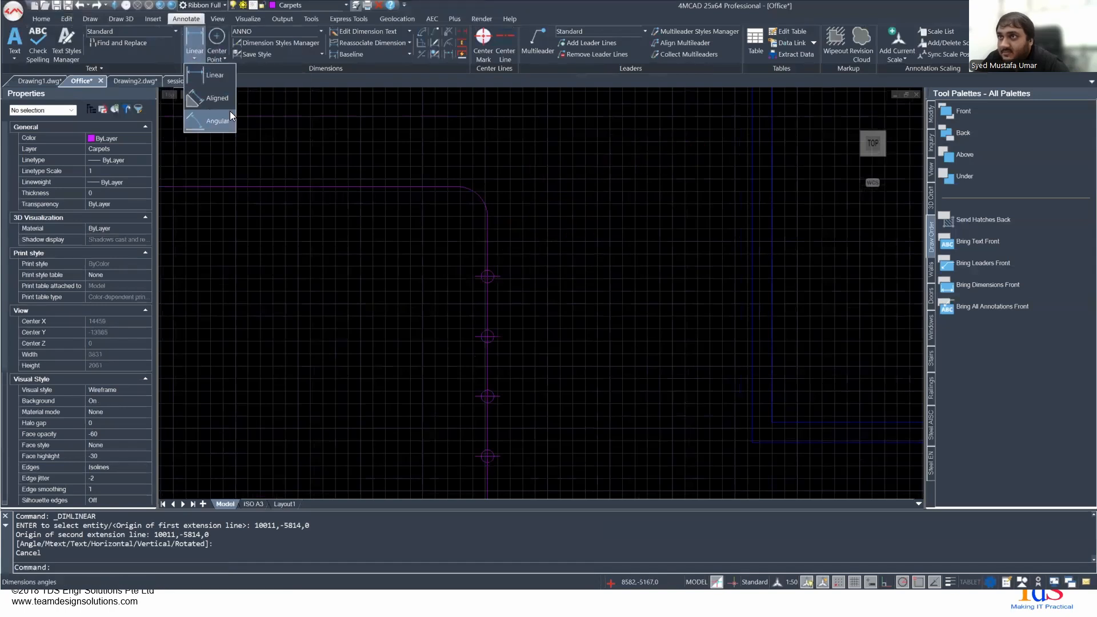
{"action": "left_click", "coordinate": [206, 117]}
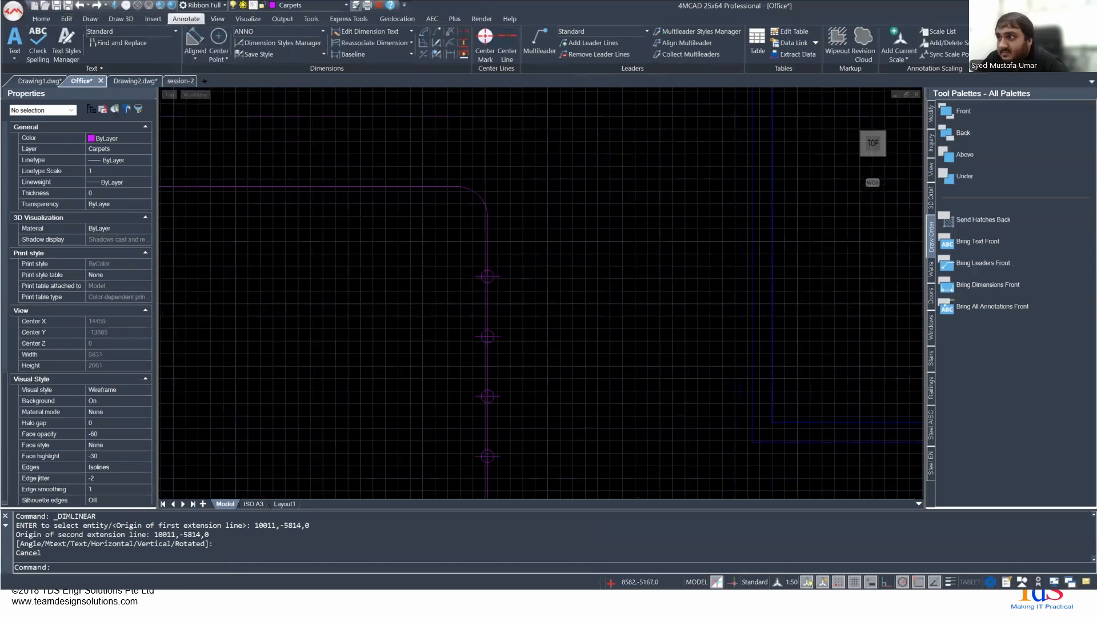
{"action": "left_click", "coordinate": [487, 217]}
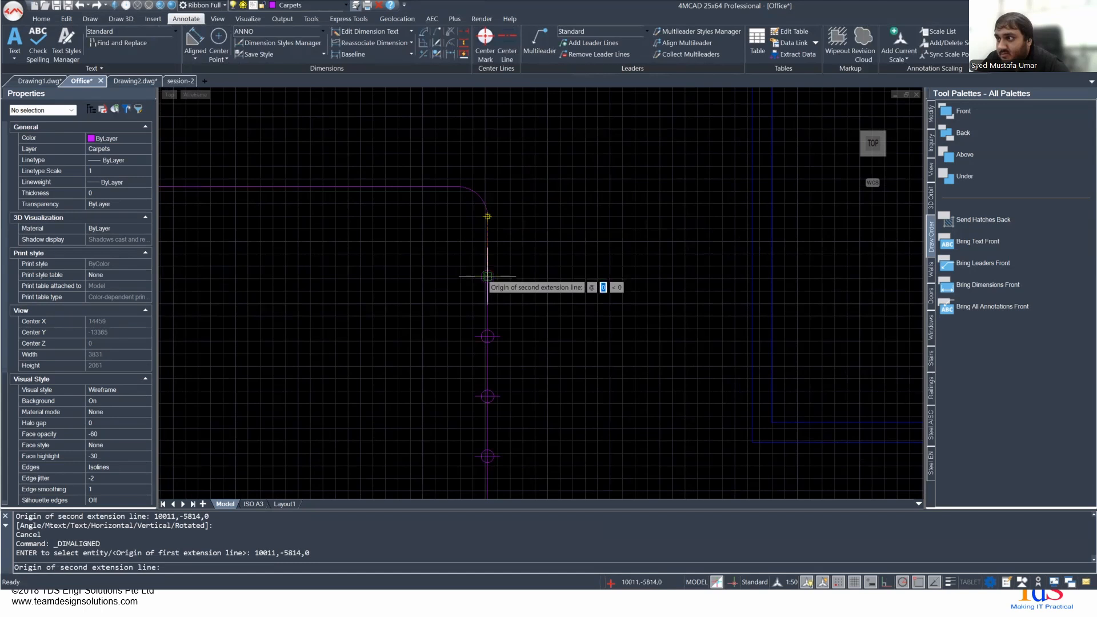
{"action": "left_click", "coordinate": [487, 277]}
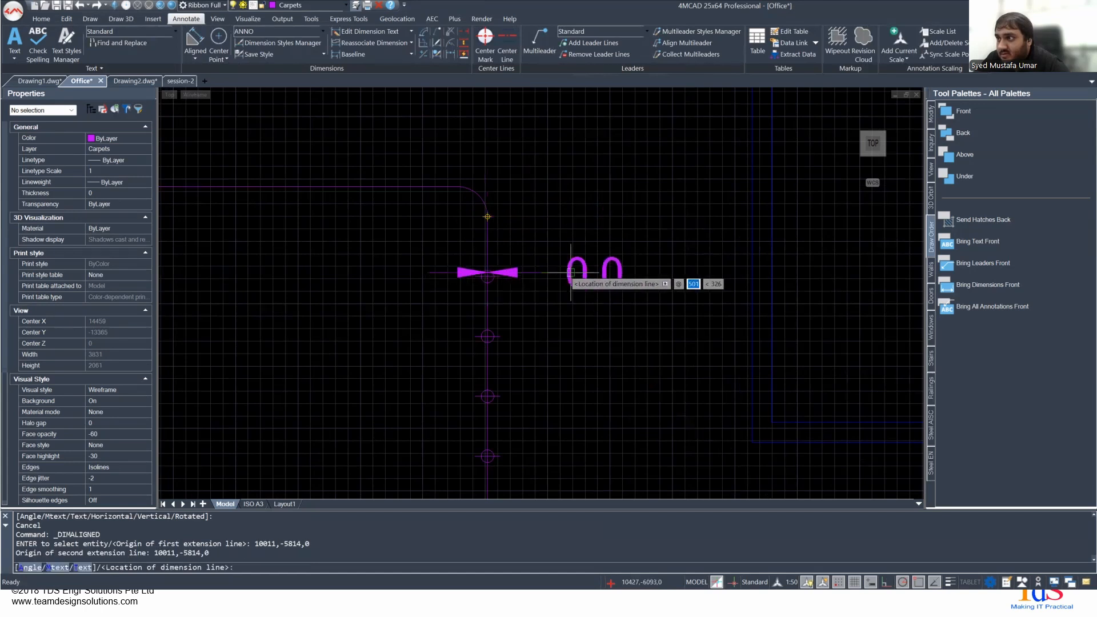
{"action": "key", "text": "Escape"}
{"action": "left_click", "coordinate": [195, 58]}
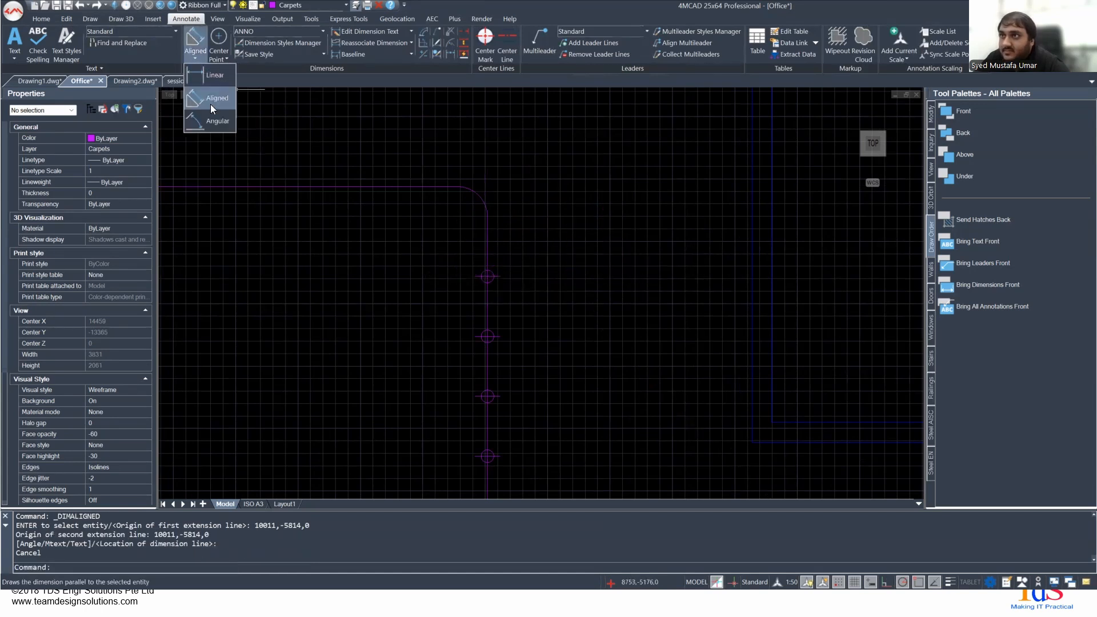
{"action": "left_click", "coordinate": [213, 98]}
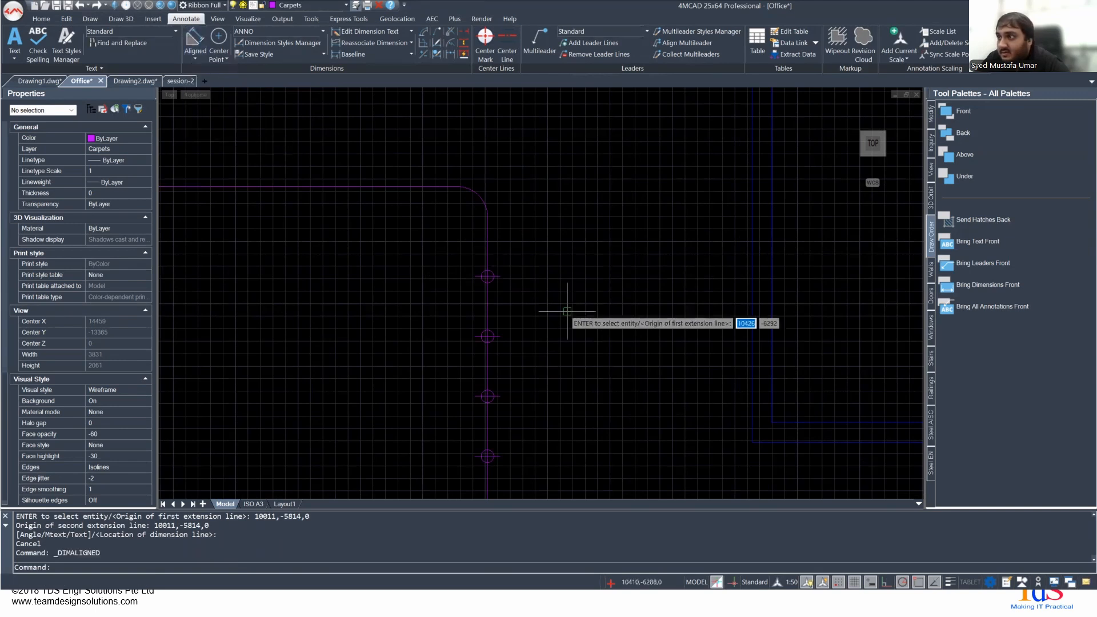
{"action": "scroll", "coordinate": [488, 279], "scroll_direction": "up", "scroll_amount": 3}
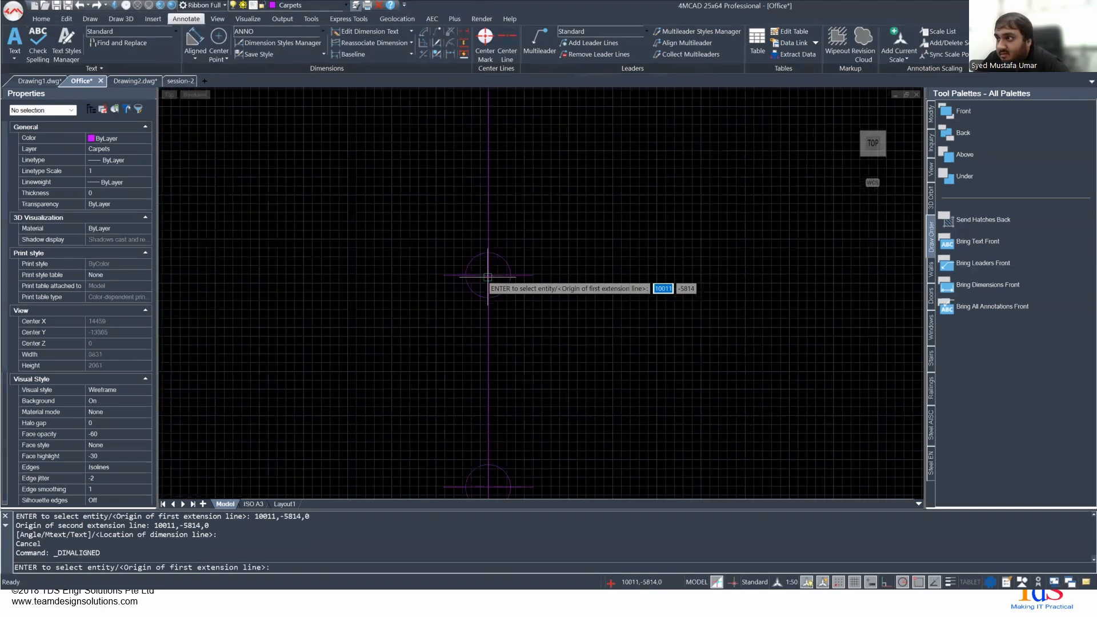
{"action": "scroll", "coordinate": [487, 276], "scroll_direction": "down", "scroll_amount": 6}
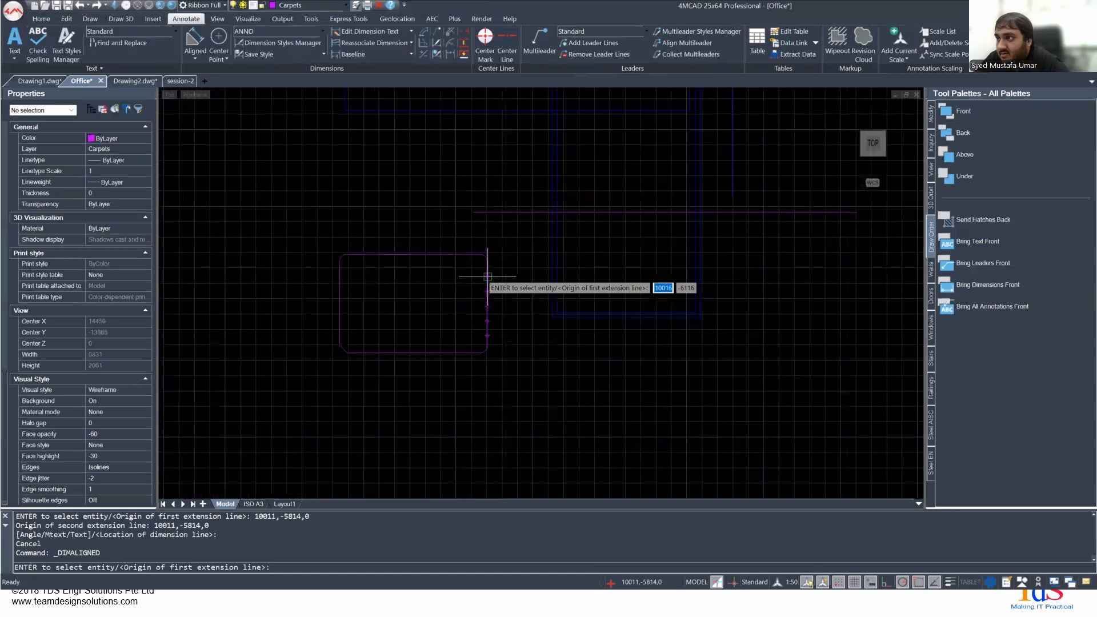
{"action": "scroll", "coordinate": [462, 301], "scroll_direction": "up", "scroll_amount": 4}
{"action": "middle_click_drag", "start_coordinate": [693, 183], "coordinate": [563, 374]}
{"action": "scroll", "coordinate": [523, 272], "scroll_direction": "up", "scroll_amount": 3}
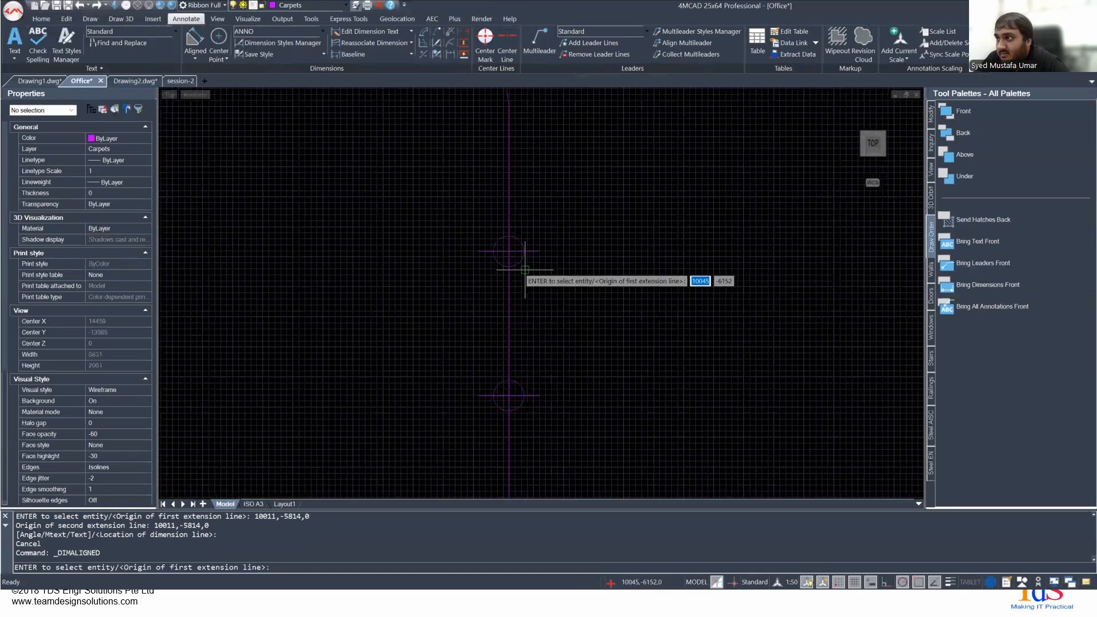
{"action": "key", "text": "Escape"}
- Check the length of the magenta rectangle's top edge in its properties and clear the selection
{"action": "scroll", "coordinate": [483, 293], "scroll_direction": "down", "scroll_amount": 5}
{"action": "scroll", "coordinate": [434, 311], "scroll_direction": "up", "scroll_amount": 8}
{"action": "middle_click_drag", "start_coordinate": [577, 289], "coordinate": [428, 296]}
{"action": "scroll", "coordinate": [507, 251], "scroll_direction": "up", "scroll_amount": 5}
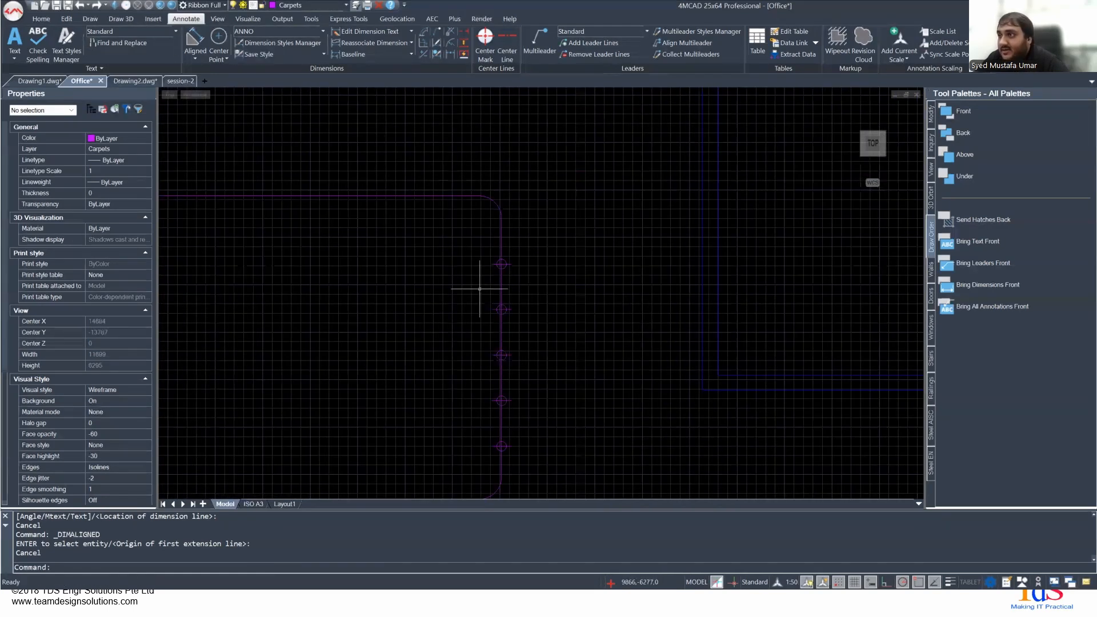
{"action": "middle_click_drag", "start_coordinate": [484, 346], "coordinate": [653, 414]}
{"action": "scroll", "coordinate": [382, 323], "scroll_direction": "down", "scroll_amount": 3}
{"action": "left_click", "coordinate": [367, 282]}
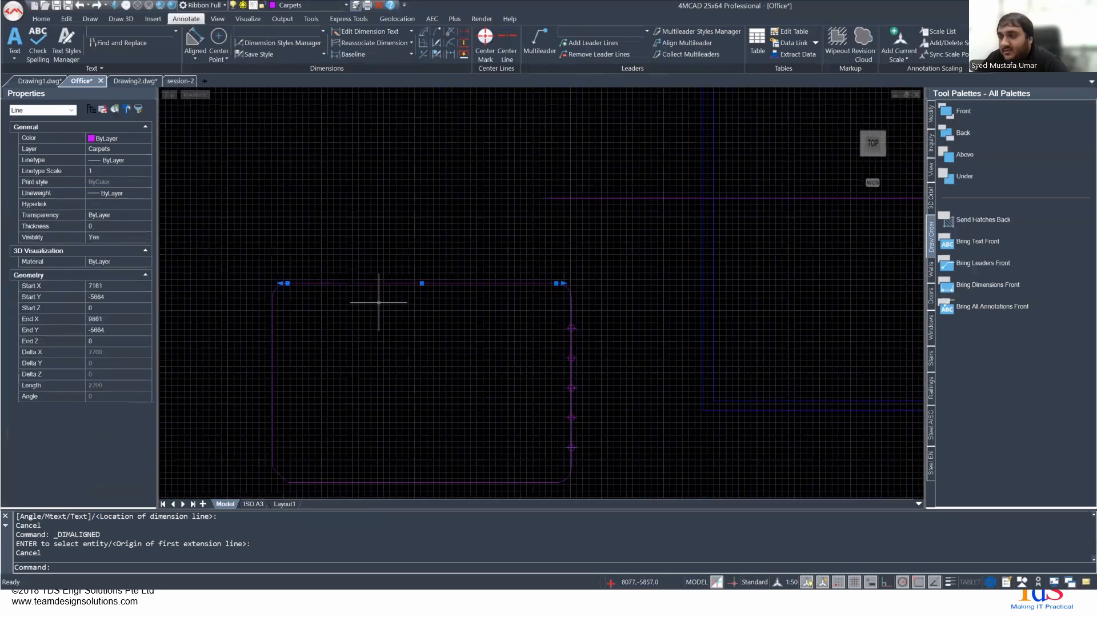
{"action": "key", "text": "Escape"}
{"action": "right_click", "coordinate": [378, 302]}
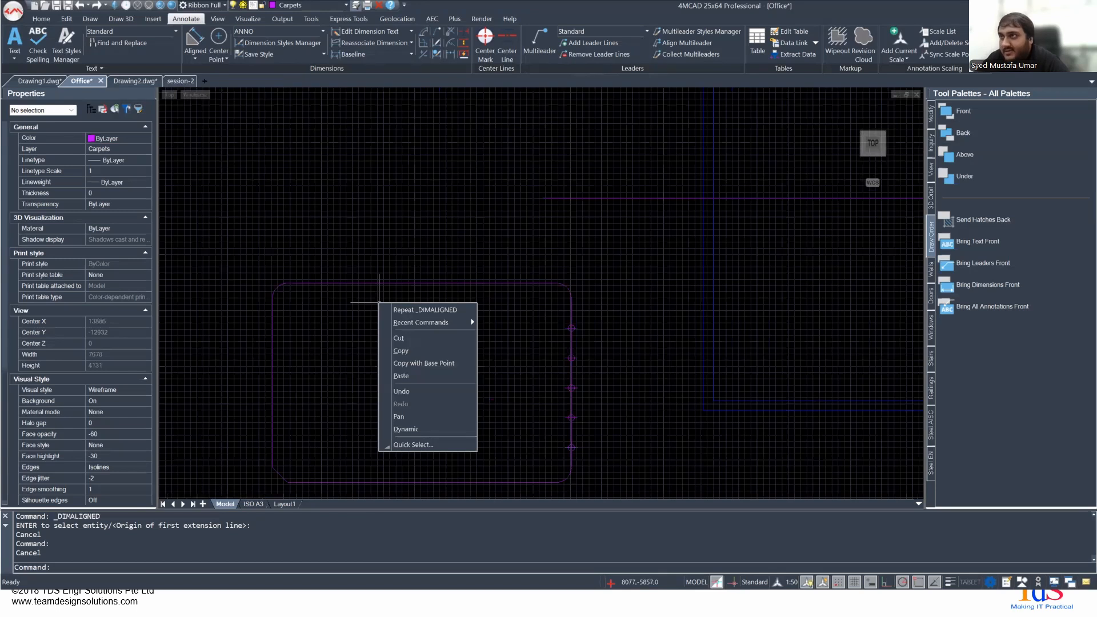
{"action": "left_click", "coordinate": [274, 94]}
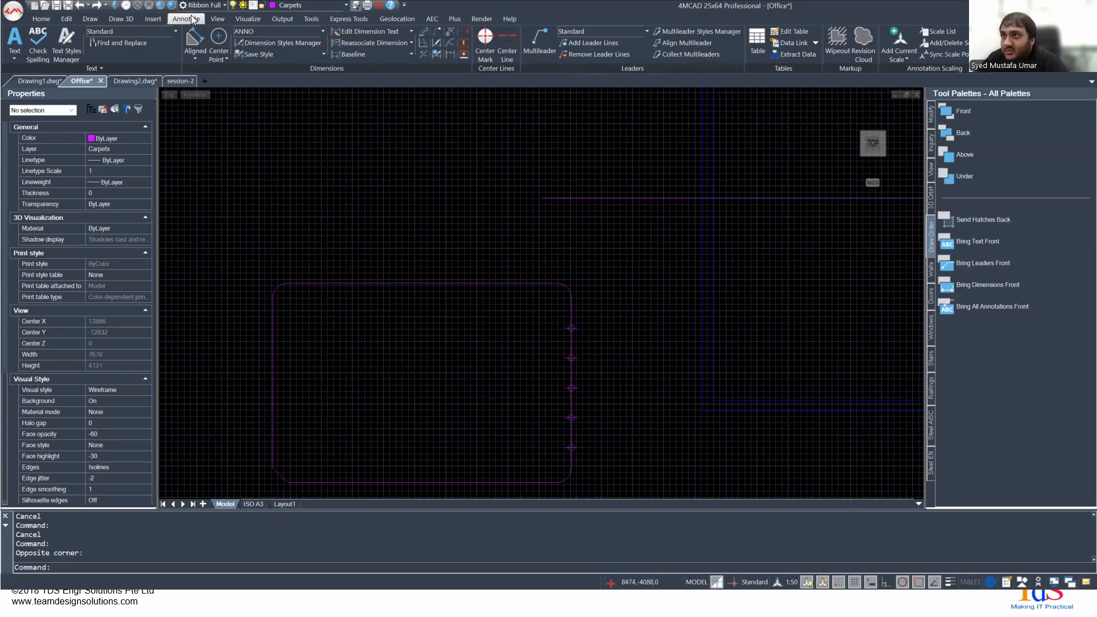
- Place point markers every 300 mm along the magenta rectangle's top edge with the Measure command
{"action": "left_click", "coordinate": [67, 18]}
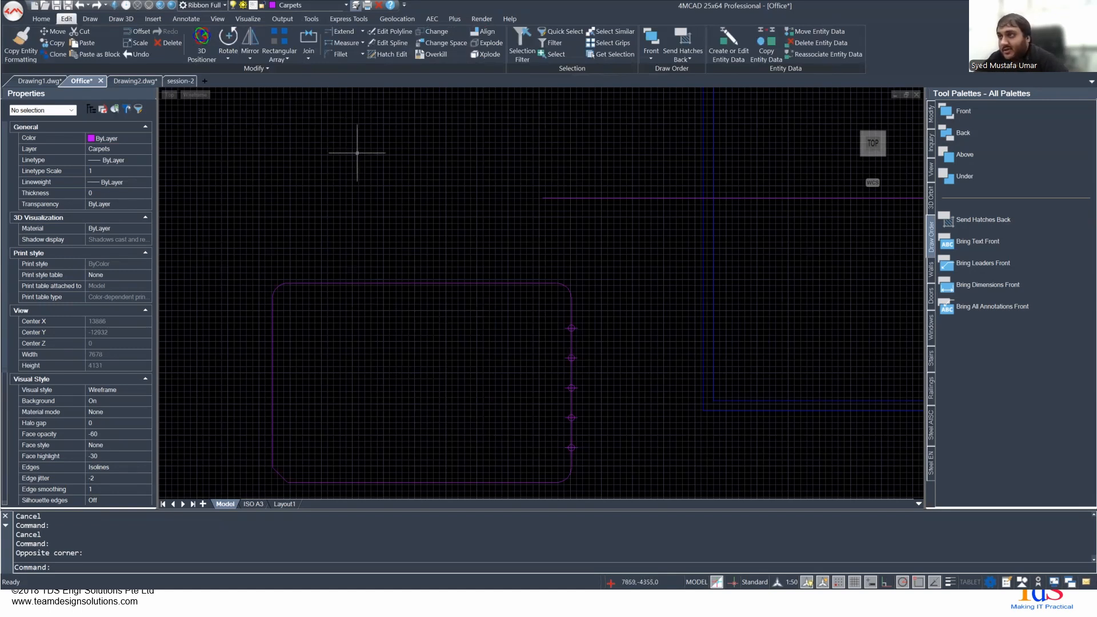
{"action": "left_click", "coordinate": [361, 43]}
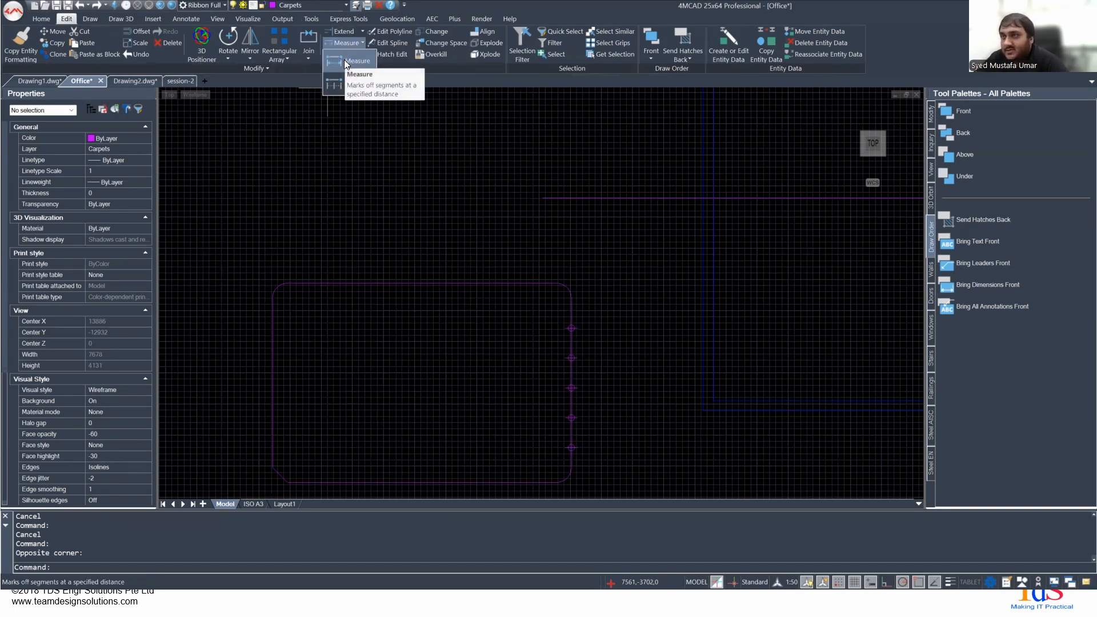
{"action": "left_click", "coordinate": [344, 60]}
{"action": "left_click", "coordinate": [335, 282]}
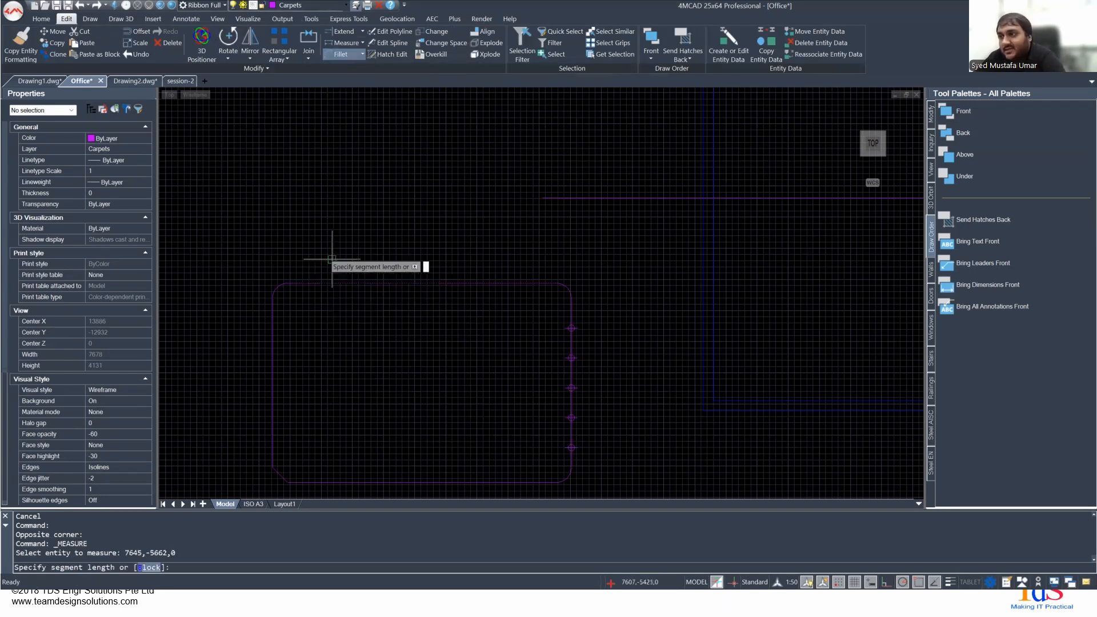
{"action": "key", "text": "Return"}
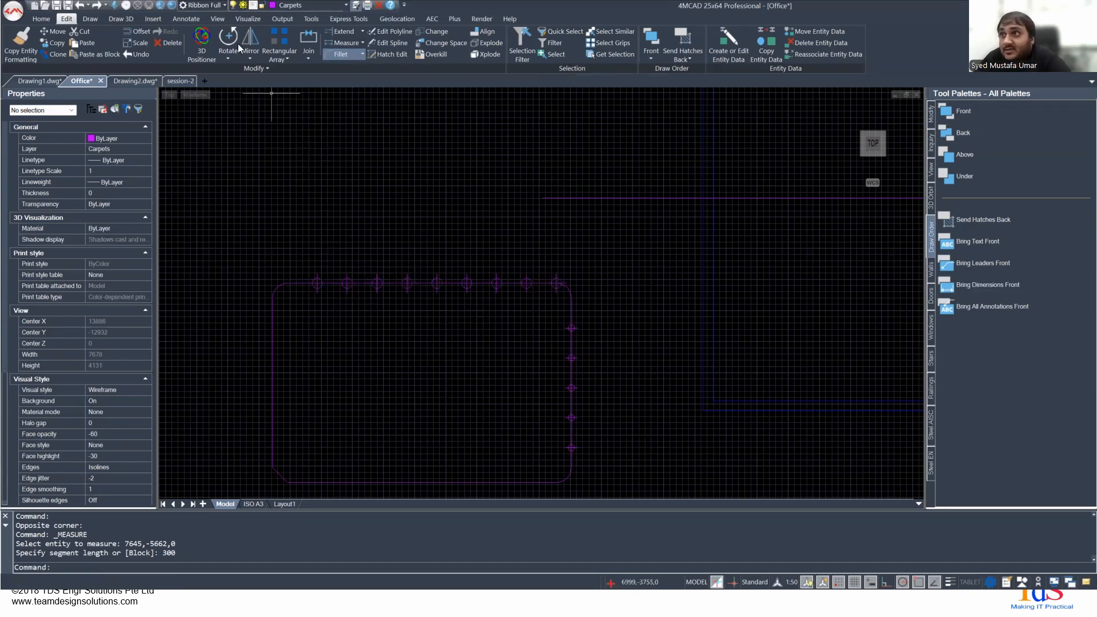
- Set the current dimension style to Standard
{"action": "left_click", "coordinate": [172, 23]}
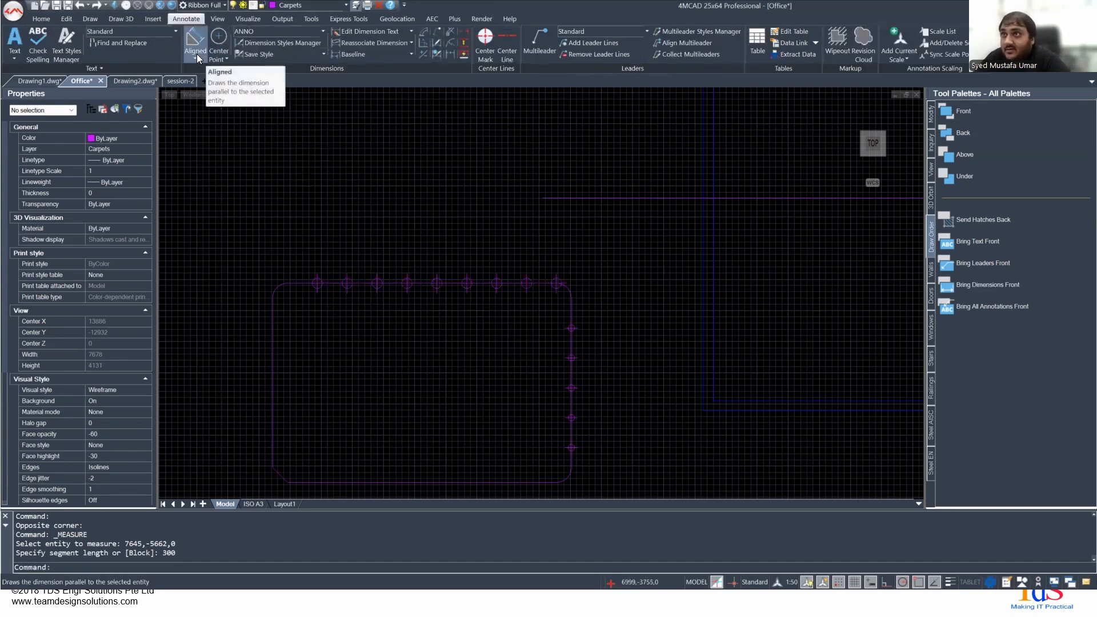
{"action": "left_click", "coordinate": [196, 55]}
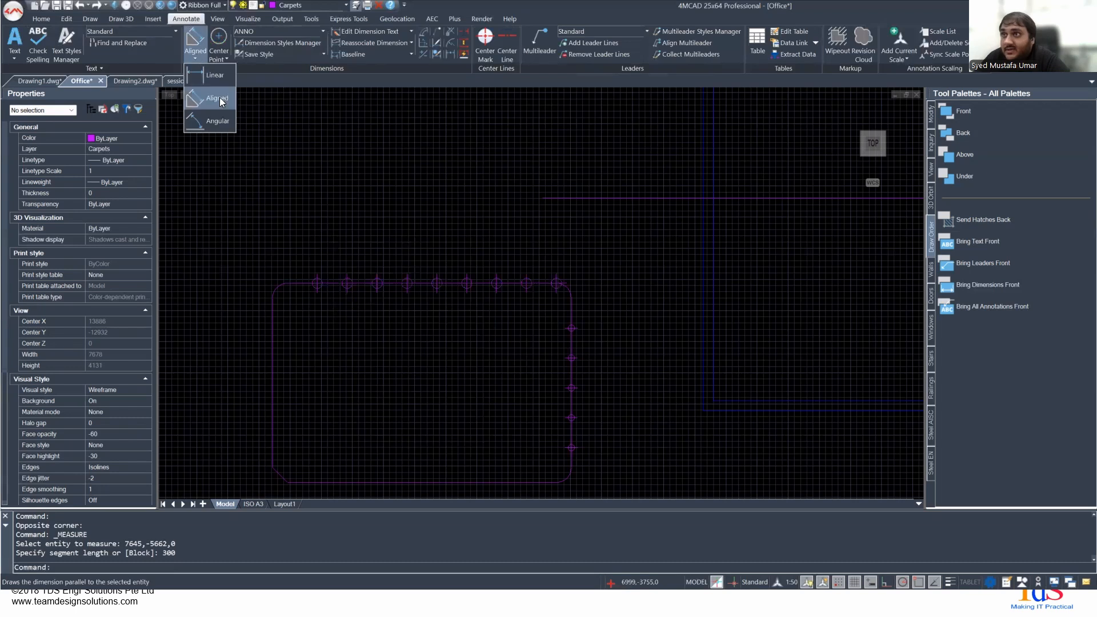
{"action": "left_click", "coordinate": [306, 32]}
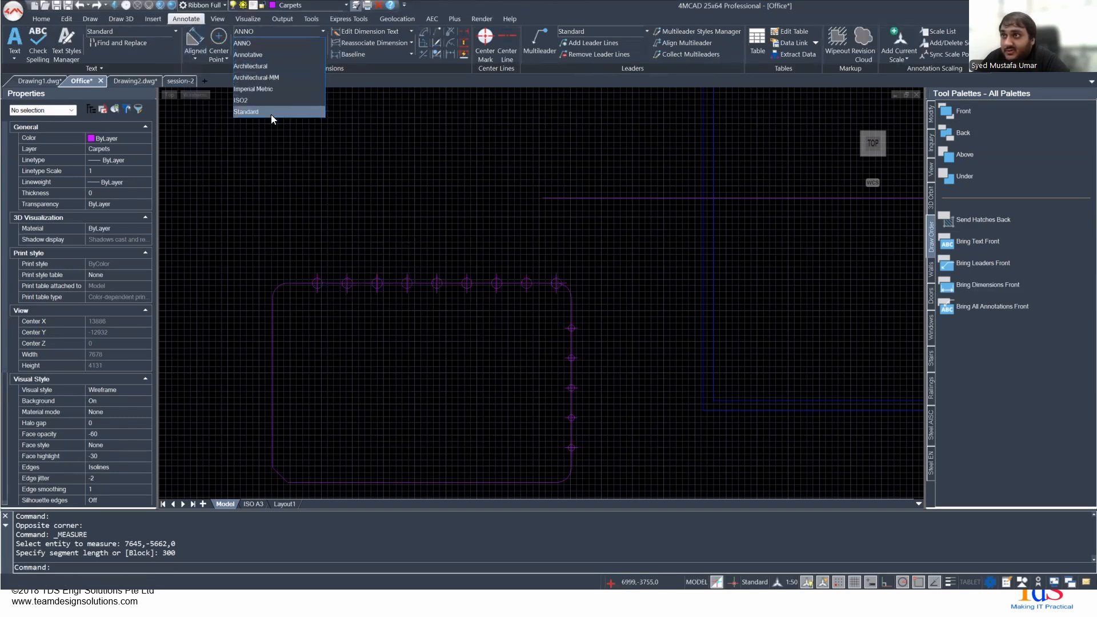
{"action": "left_click", "coordinate": [269, 111]}
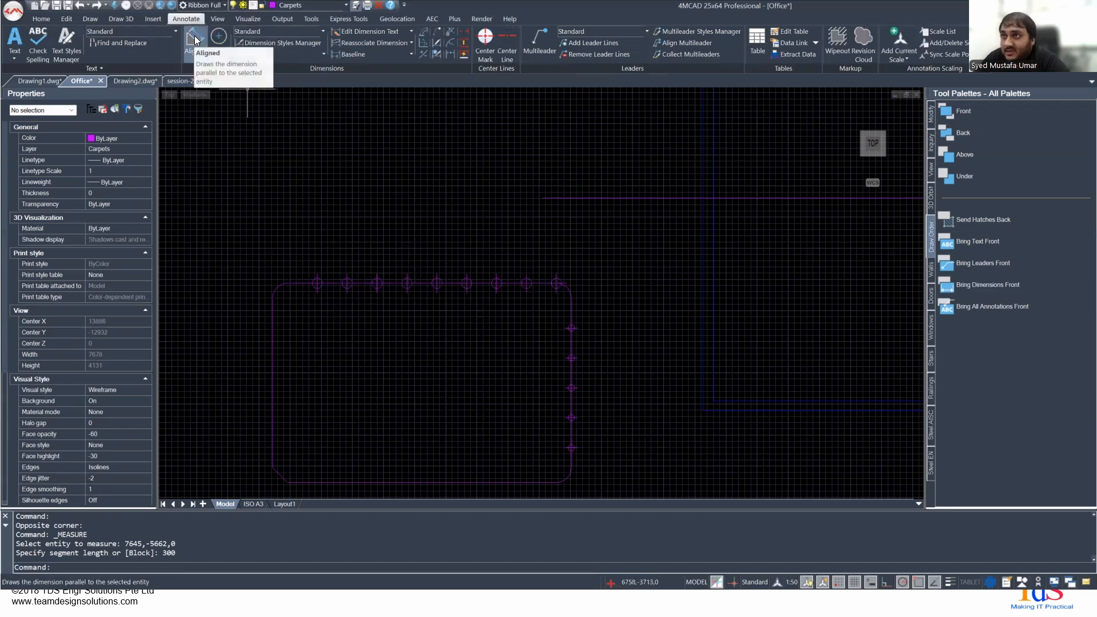
- Check the spacing between the first two markers on the top edge with an aligned dimension using the Nearest snap, then cancel it
{"action": "left_click", "coordinate": [195, 56]}
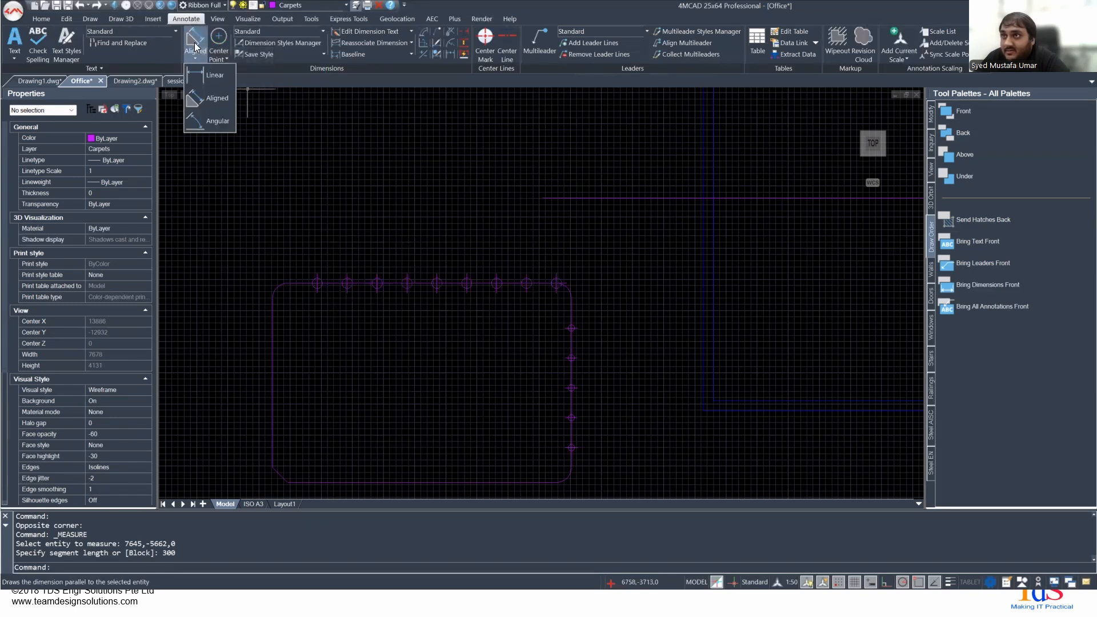
{"action": "left_click", "coordinate": [195, 39]}
{"action": "scroll", "coordinate": [320, 283], "scroll_direction": "up", "scroll_amount": 3}
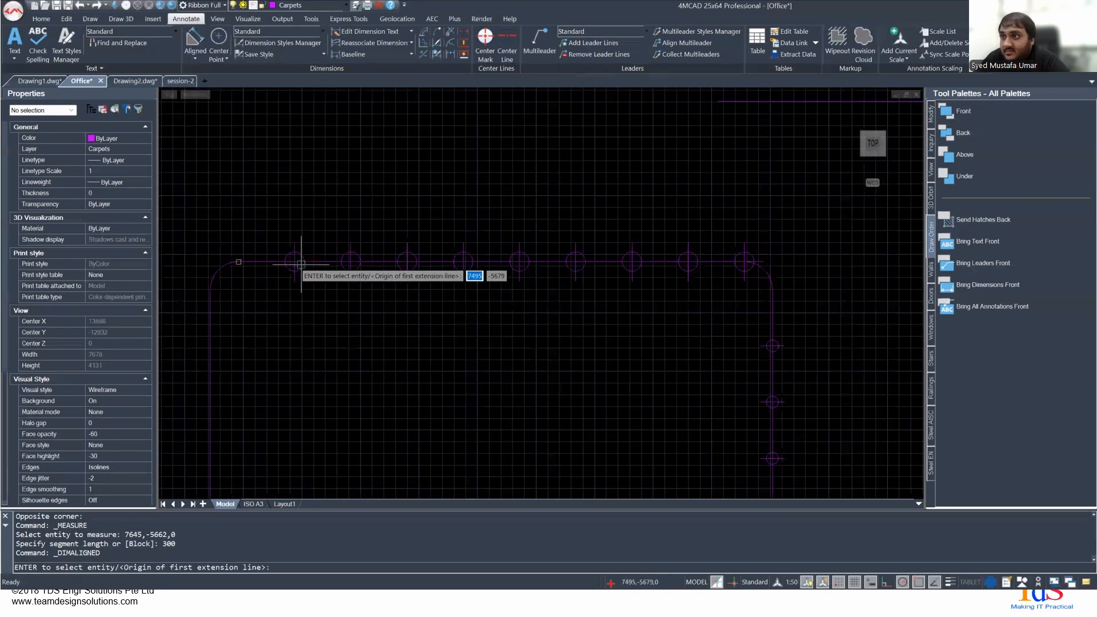
{"action": "scroll", "coordinate": [292, 264], "scroll_direction": "up", "scroll_amount": 3}
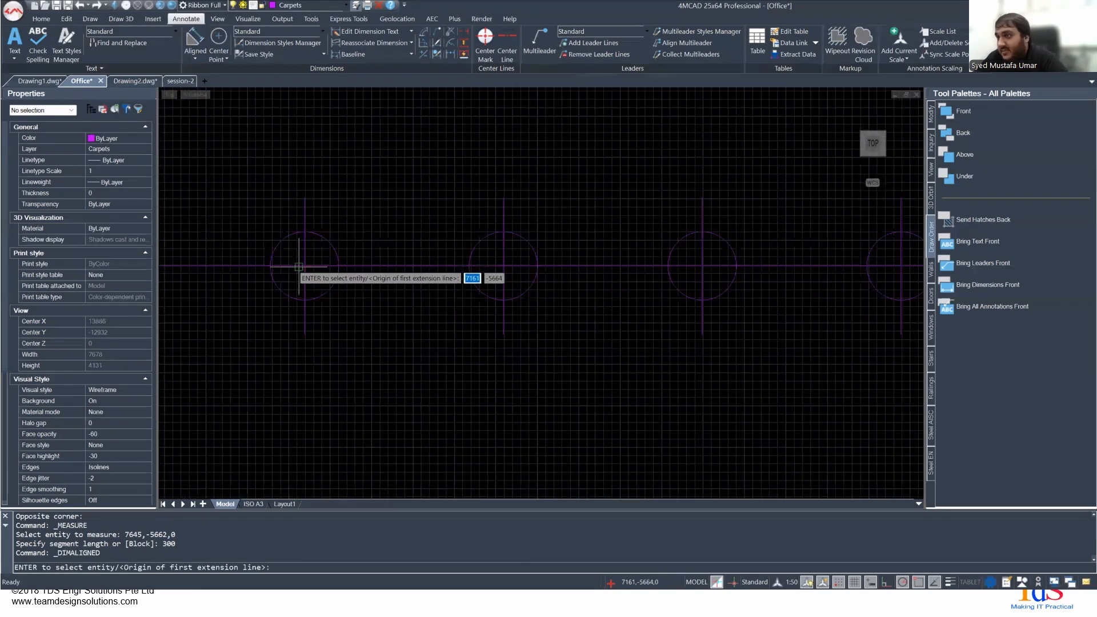
{"action": "right_click", "coordinate": [364, 251], "text": "shift"}
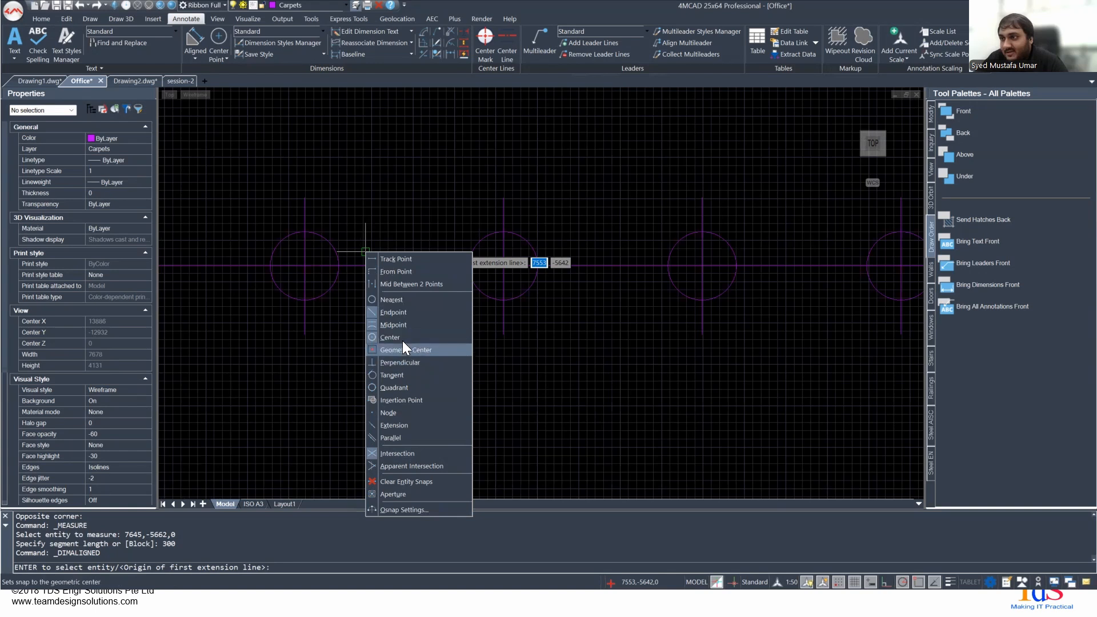
{"action": "left_click", "coordinate": [402, 301]}
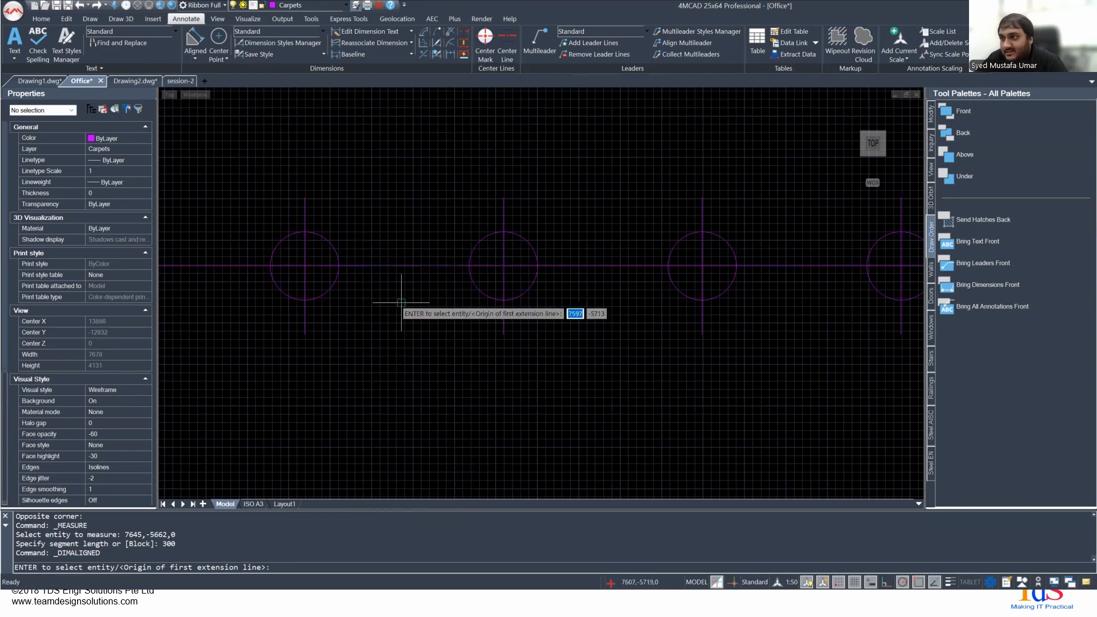
{"action": "left_click", "coordinate": [305, 266]}
{"action": "left_click", "coordinate": [503, 266]}
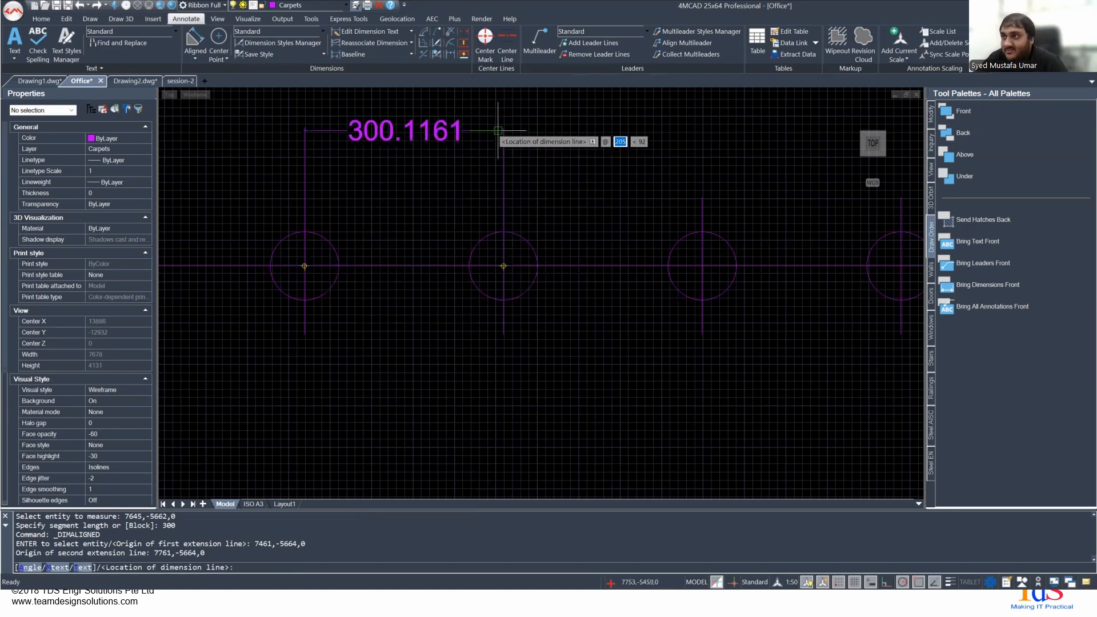
{"action": "scroll", "coordinate": [498, 130], "scroll_direction": "down", "scroll_amount": 3}
{"action": "mouse_move", "coordinate": [498, 136]}
{"action": "middle_mouse_down"}
{"action": "mouse_move", "coordinate": [480, 203]}
{"action": "mouse_move", "coordinate": [444, 259]}
{"action": "middle_mouse_up"}
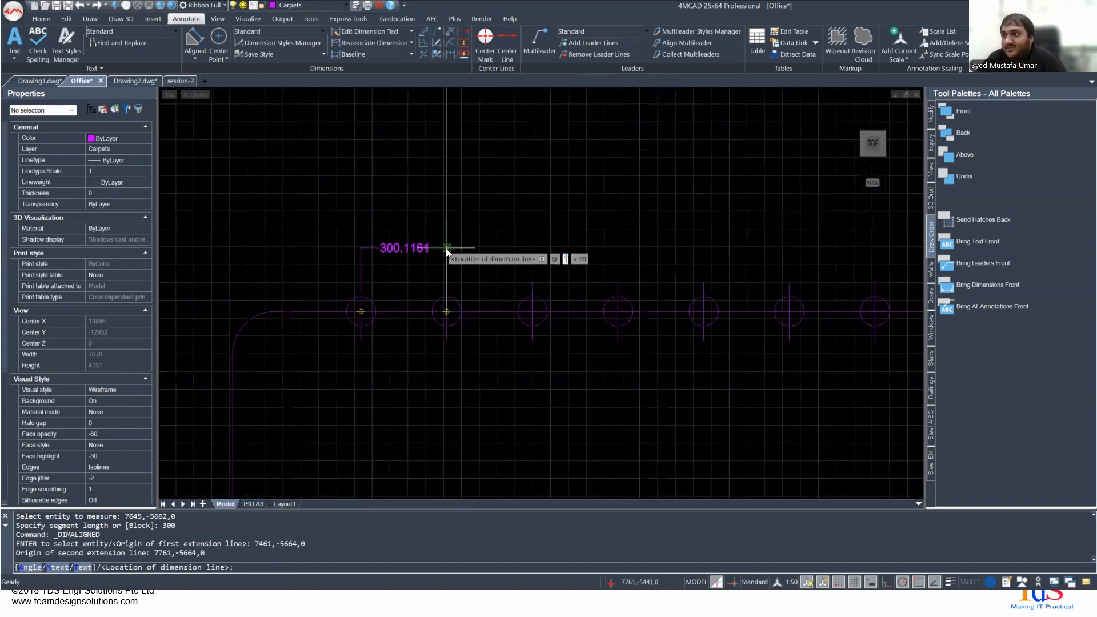
{"action": "key", "text": "Escape"}
{"action": "scroll", "coordinate": [437, 268], "scroll_direction": "up", "scroll_amount": 5}
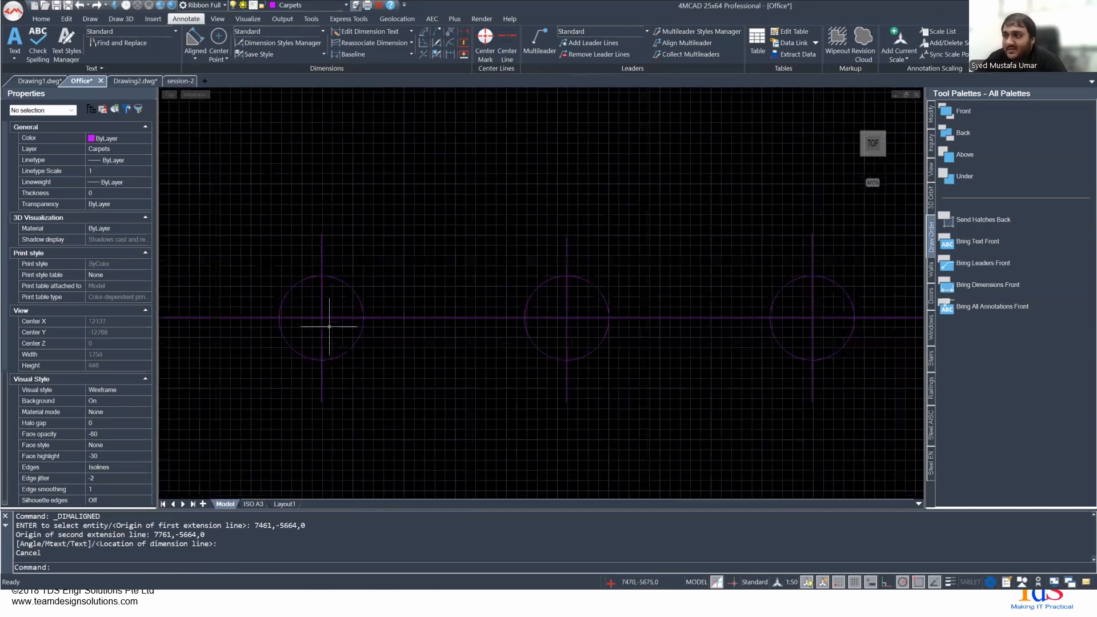
{"action": "scroll", "coordinate": [478, 257], "scroll_direction": "down", "scroll_amount": 5}
{"action": "middle_click_drag", "start_coordinate": [416, 264], "coordinate": [558, 248]}
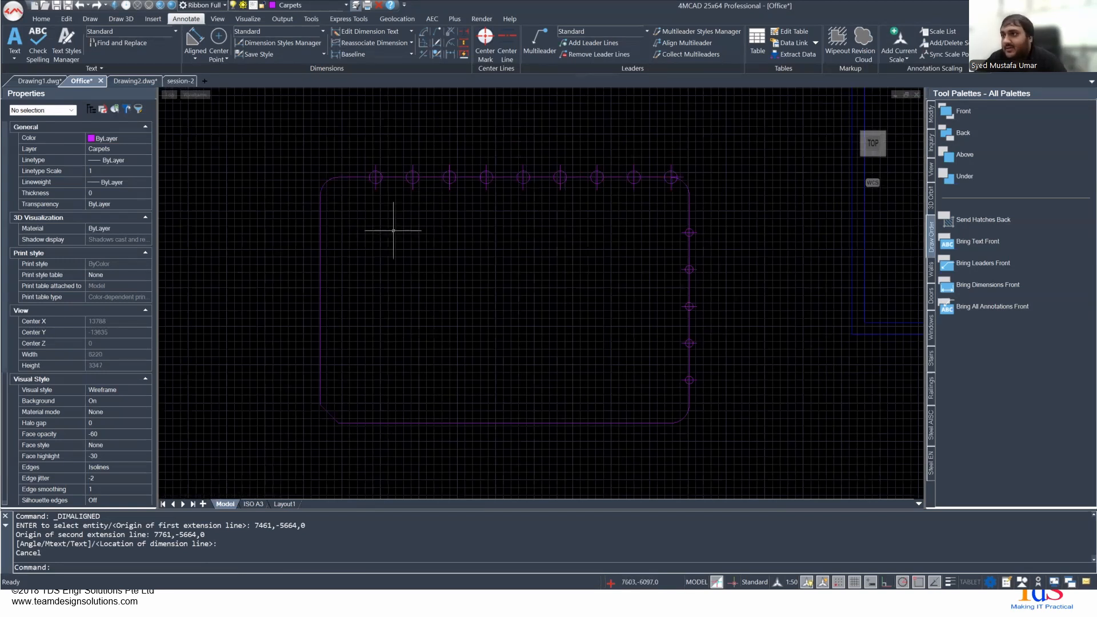
{"action": "right_click", "coordinate": [447, 226], "text": "shift"}
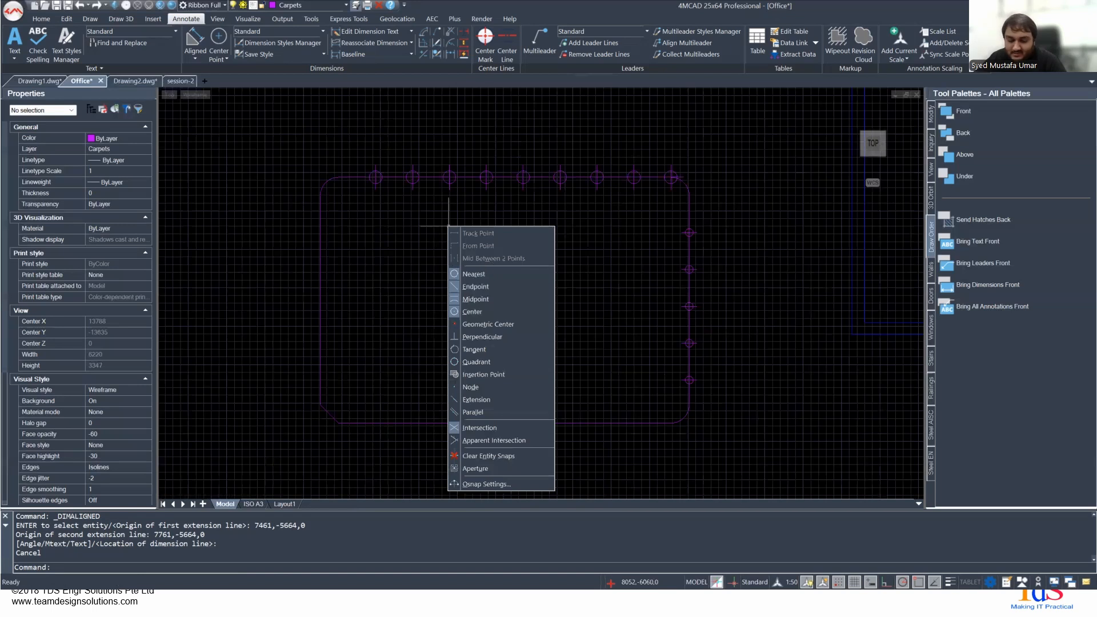
{"action": "left_click", "coordinate": [446, 252]}
{"action": "right_click", "coordinate": [440, 223], "text": "shift"}
{"action": "key", "text": "Escape"}
{"action": "right_click", "coordinate": [436, 210]}
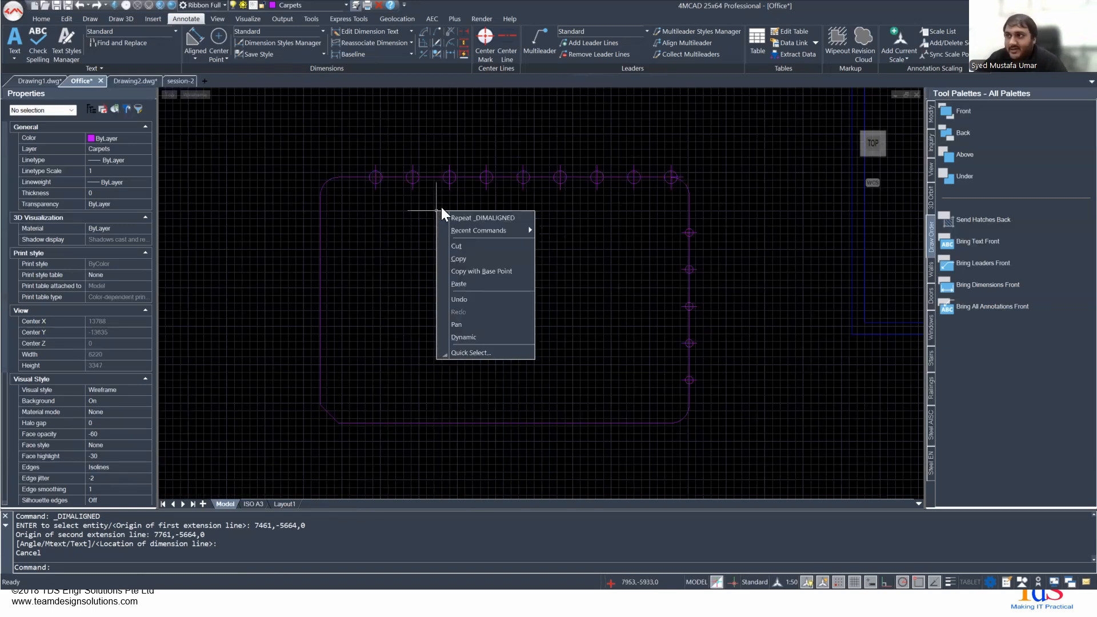
{"action": "left_click", "coordinate": [474, 198]}
- Check the length of the magenta rectangle's left edge in its properties
{"action": "left_click", "coordinate": [320, 237]}
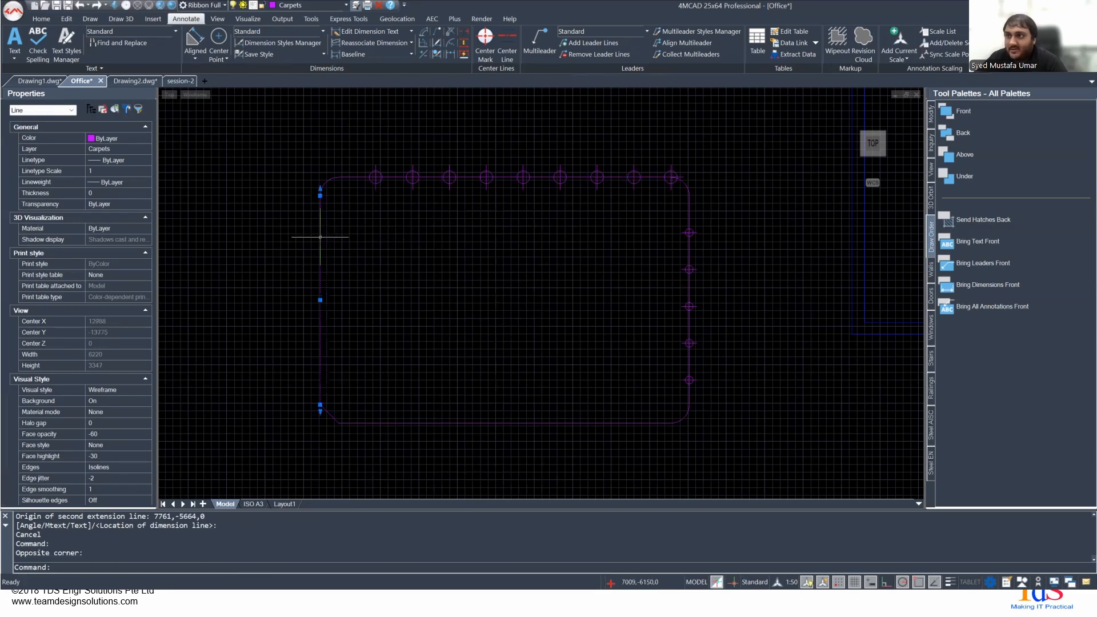
{"action": "right_click", "coordinate": [487, 219]}
{"action": "key", "text": "Escape"}
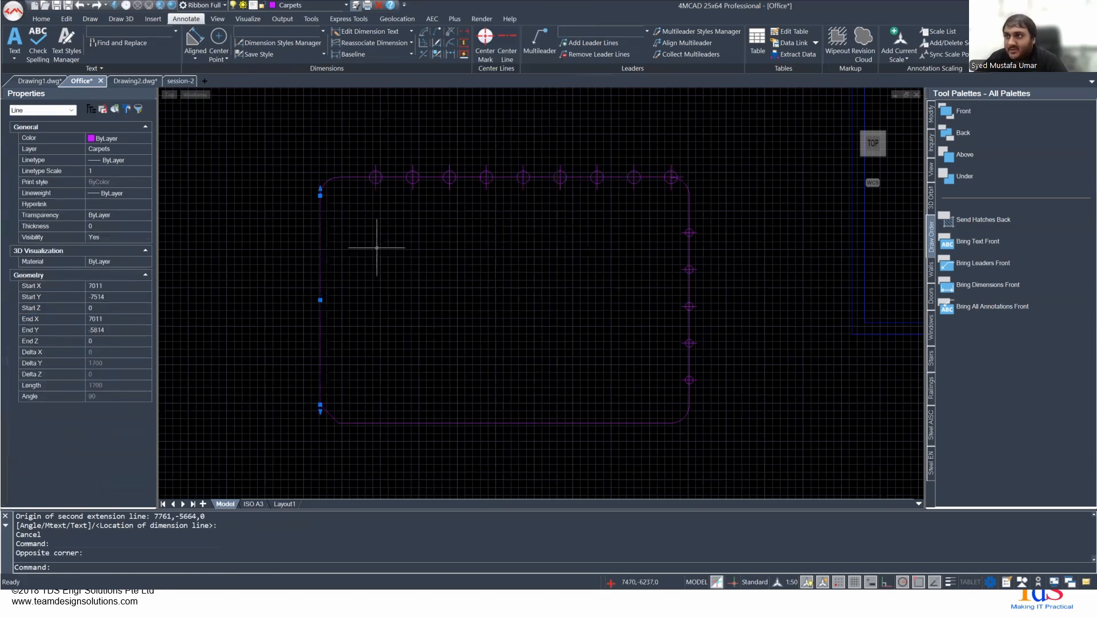
{"action": "right_click", "coordinate": [383, 247], "text": "shift"}
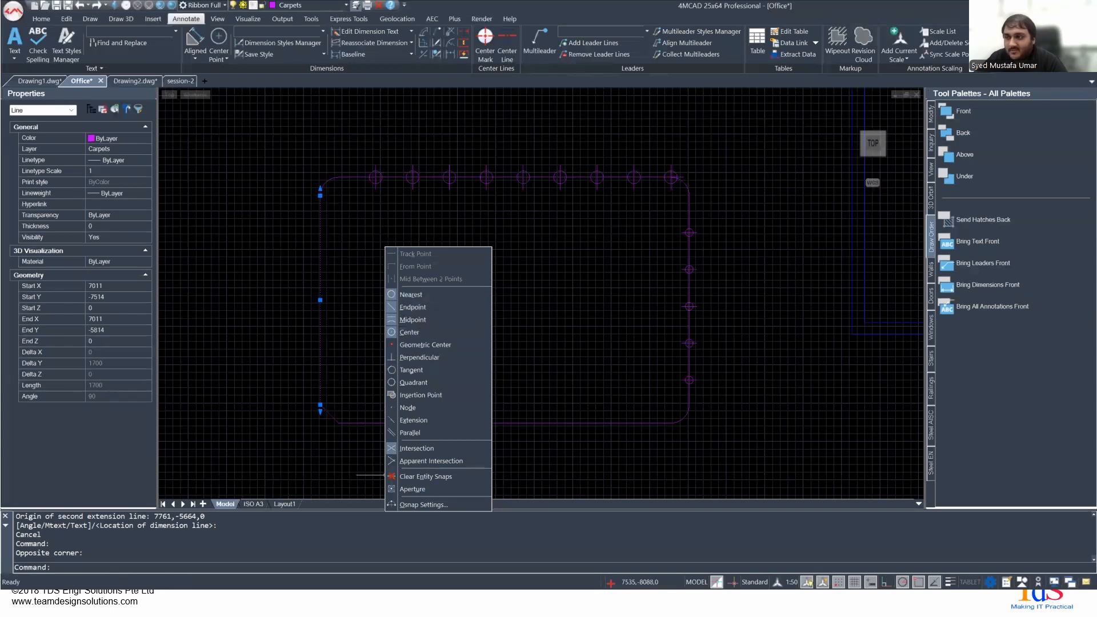
{"action": "key", "text": "Escape"}
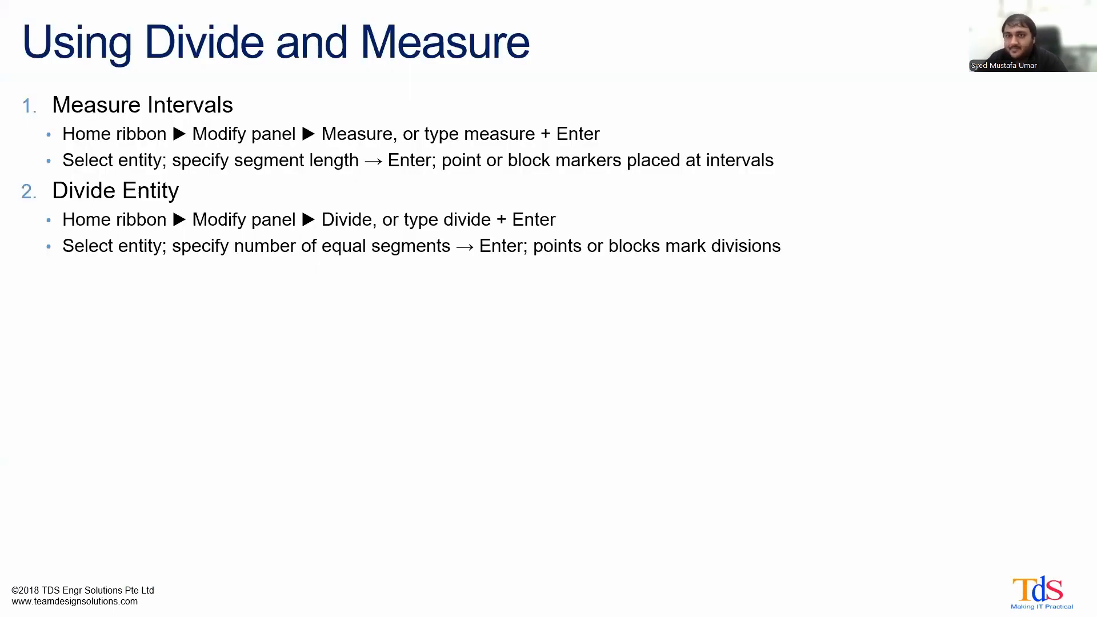
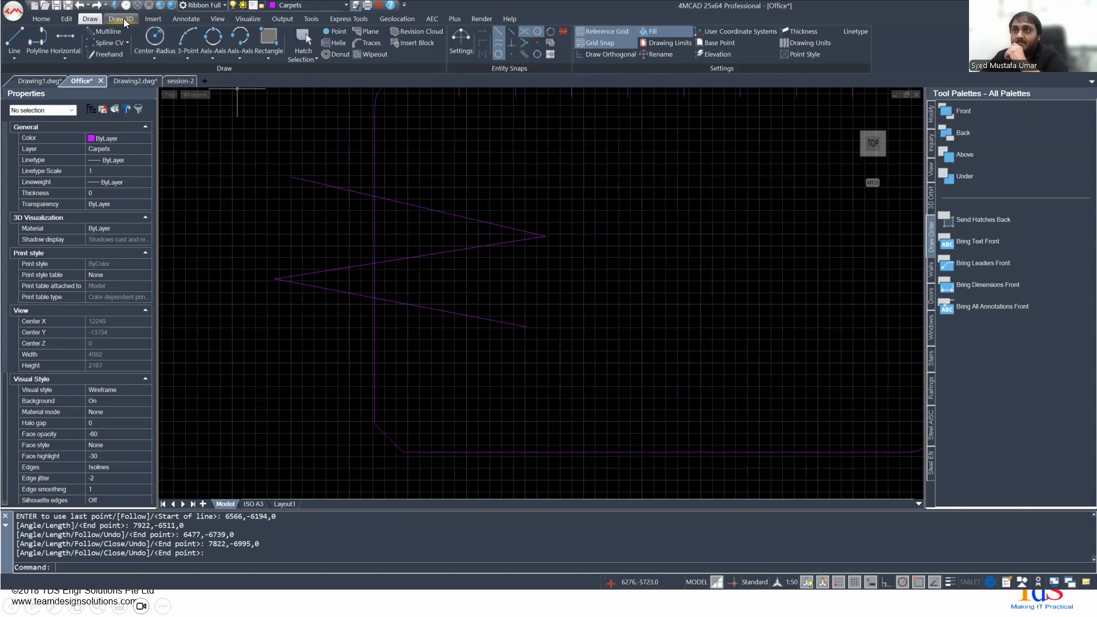
{"action": "left_click", "coordinate": [66, 18]}
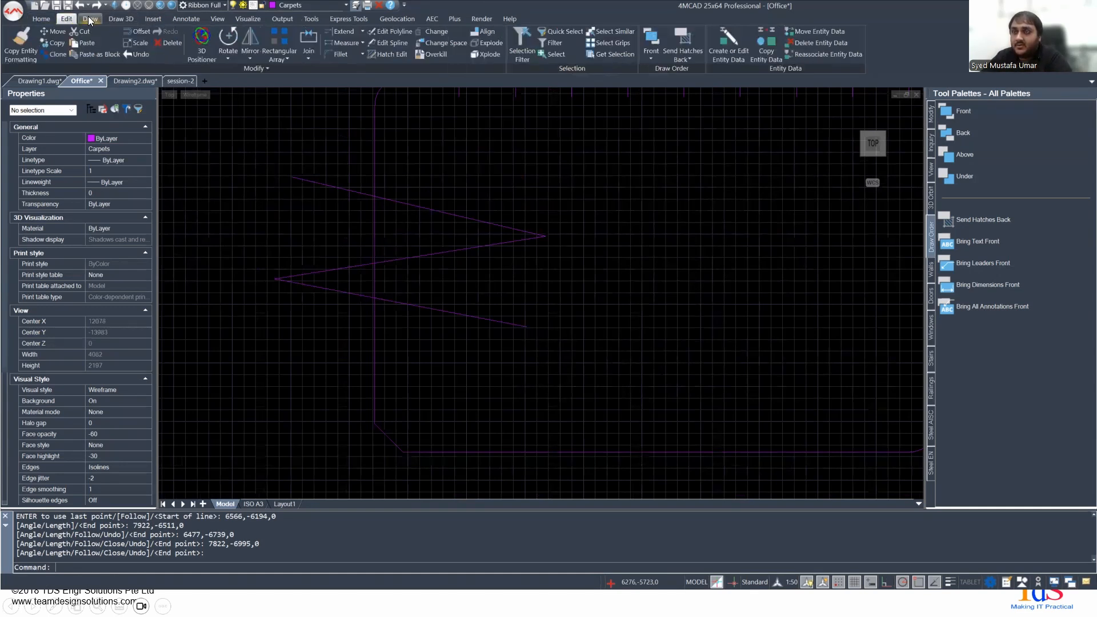
{"action": "left_click", "coordinate": [309, 58]}
{"action": "left_click", "coordinate": [329, 146]}
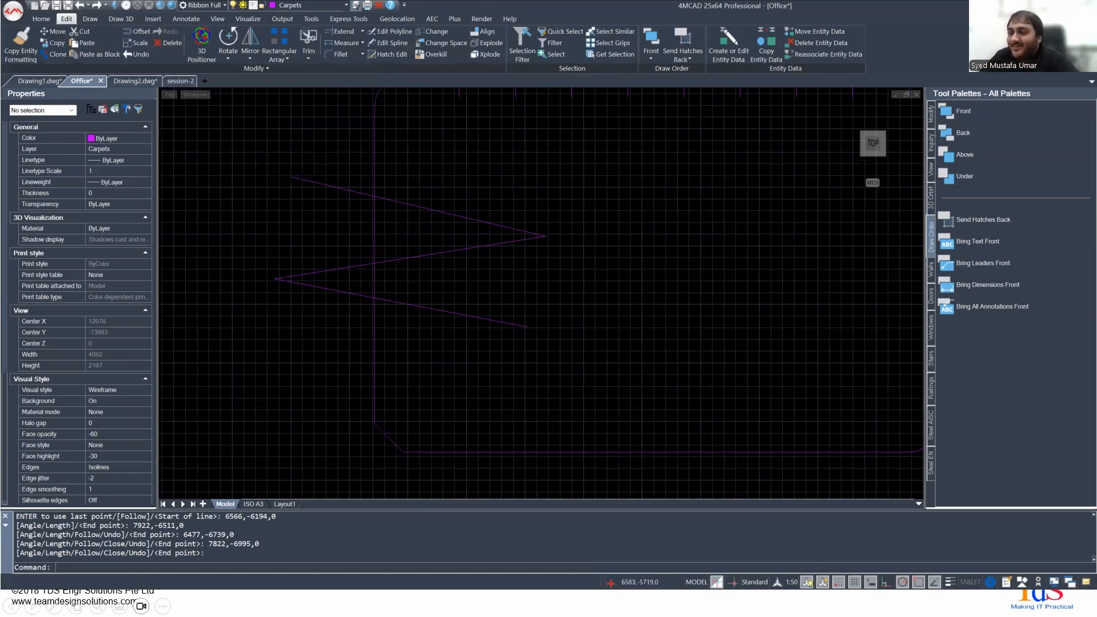
{"action": "double_click", "coordinate": [423, 220]}
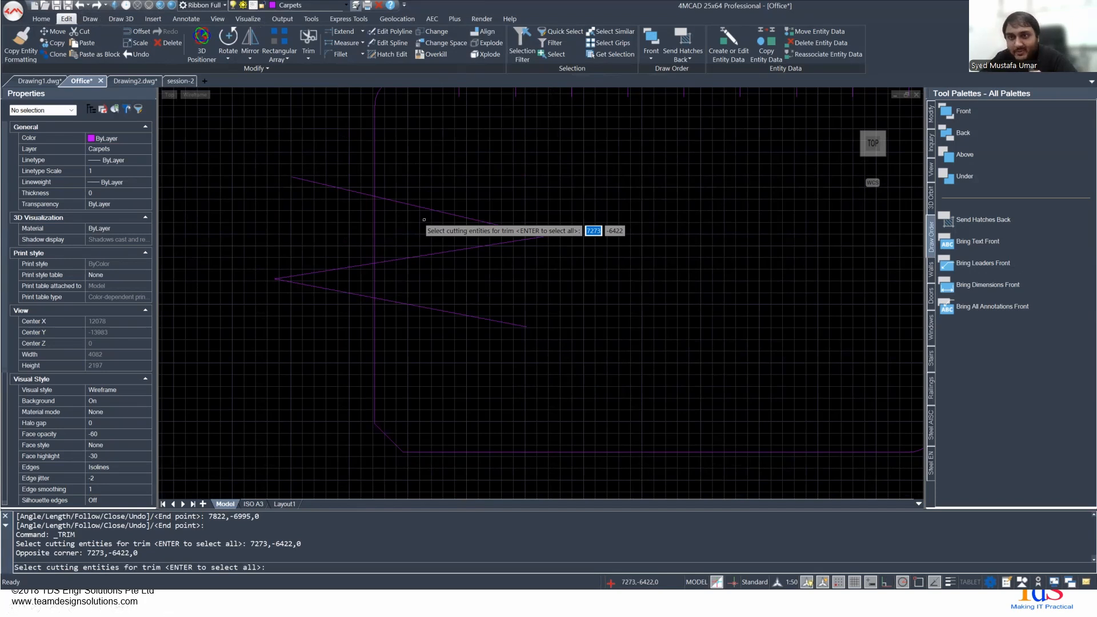
{"action": "left_click", "coordinate": [400, 203]}
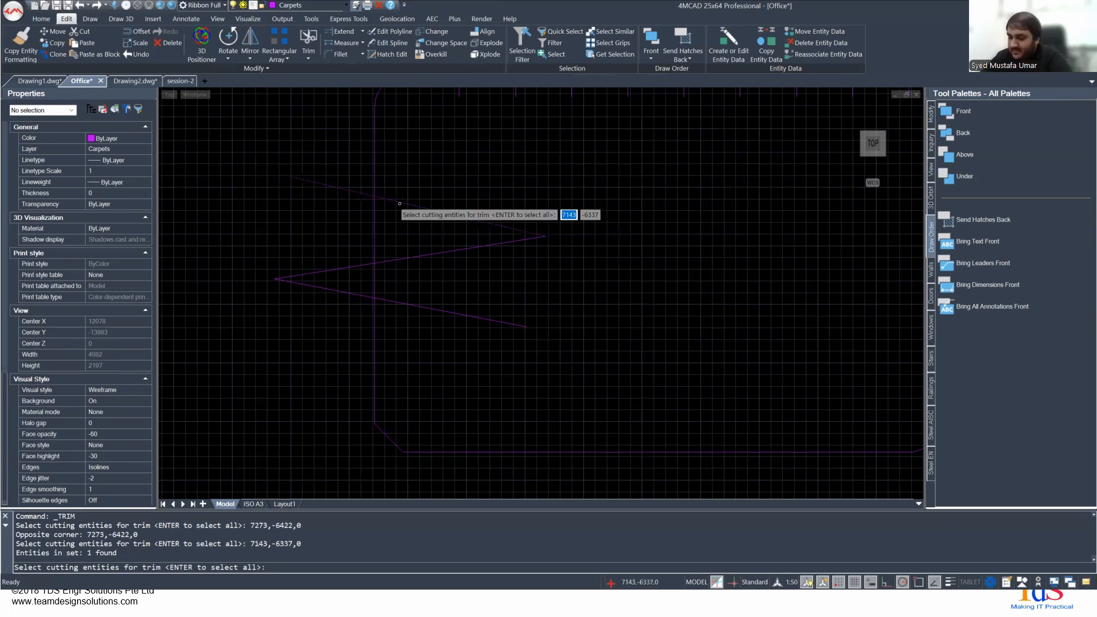
{"action": "key", "text": "Return"}
{"action": "middle_click_drag", "start_coordinate": [399, 201], "coordinate": [367, 301]}
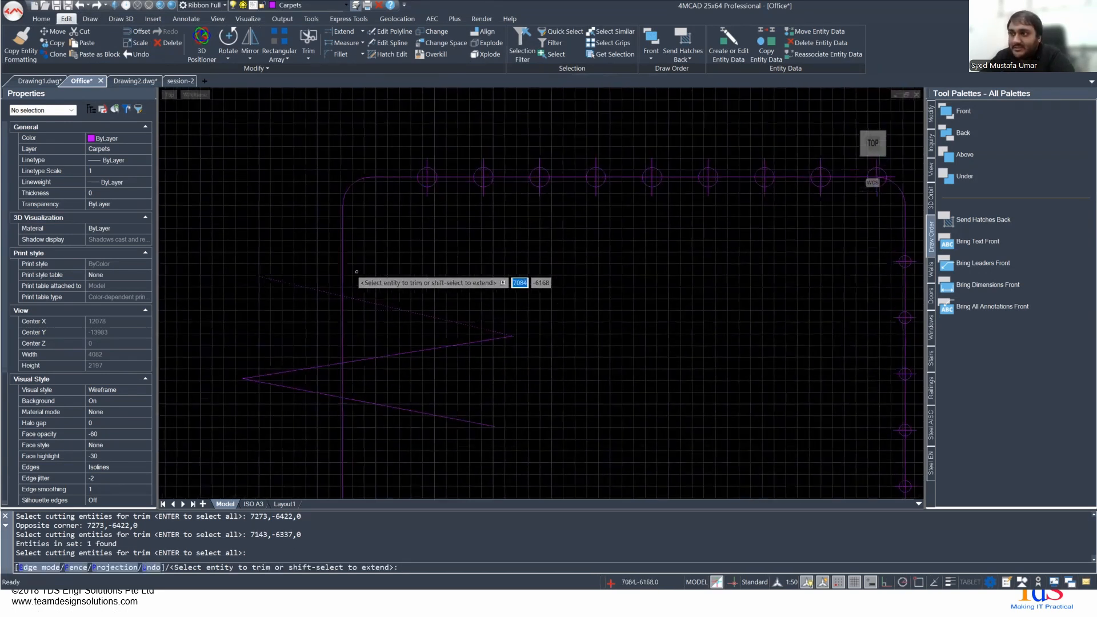
{"action": "scroll", "coordinate": [354, 274], "scroll_direction": "up", "scroll_amount": 2}
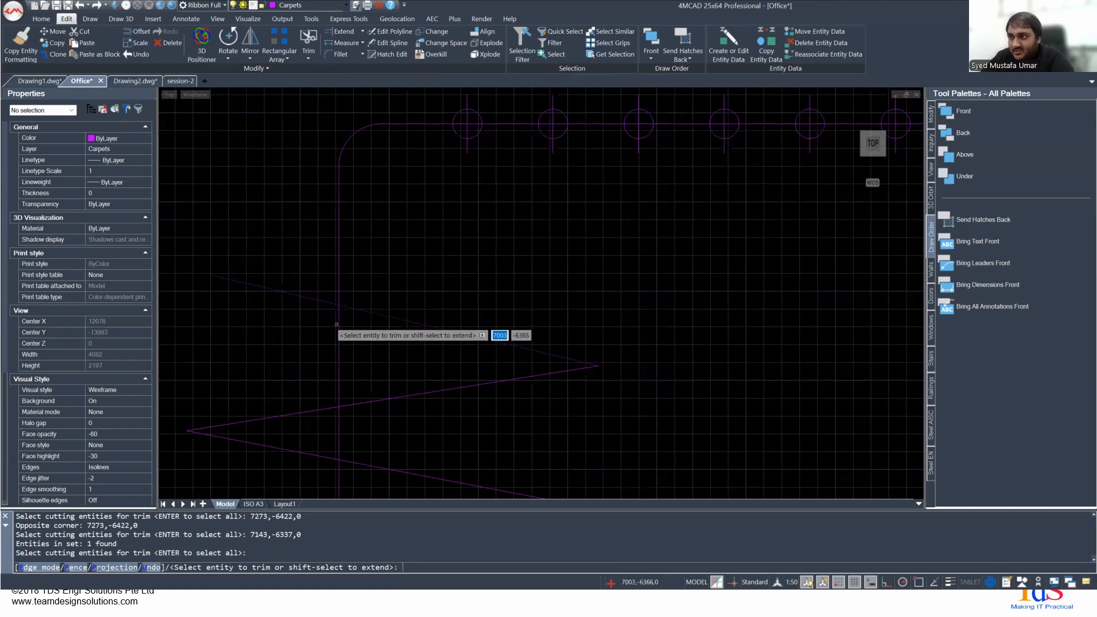
{"action": "middle_click_drag", "start_coordinate": [336, 390], "coordinate": [360, 245]}
{"action": "scroll", "coordinate": [332, 437], "scroll_direction": "down", "scroll_amount": 2}
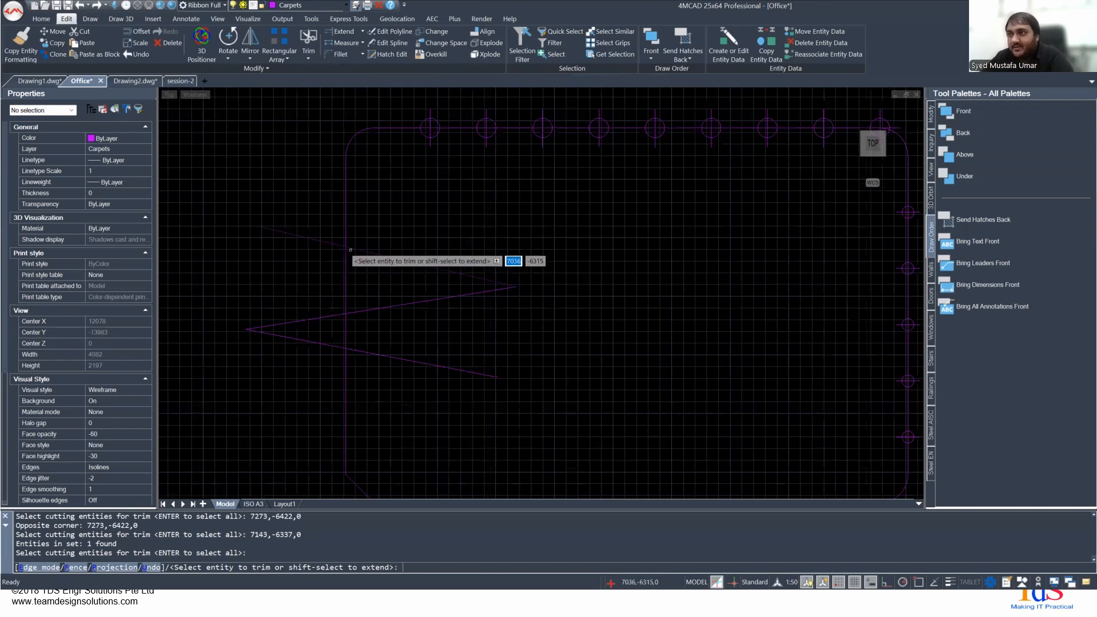
{"action": "key", "text": "Escape"}
- With all entities as cutting edges, trim the rectangle's left edge between the upper two zigzag lines and the middle zigzag line inside the rectangle
{"action": "right_click", "coordinate": [376, 275]}
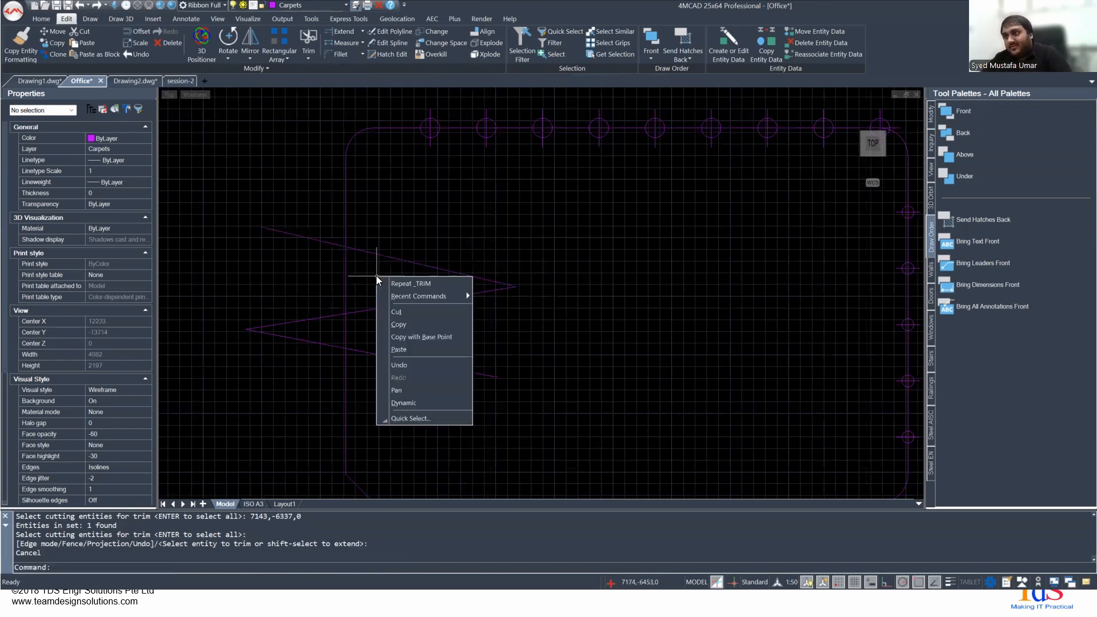
{"action": "left_click", "coordinate": [387, 279]}
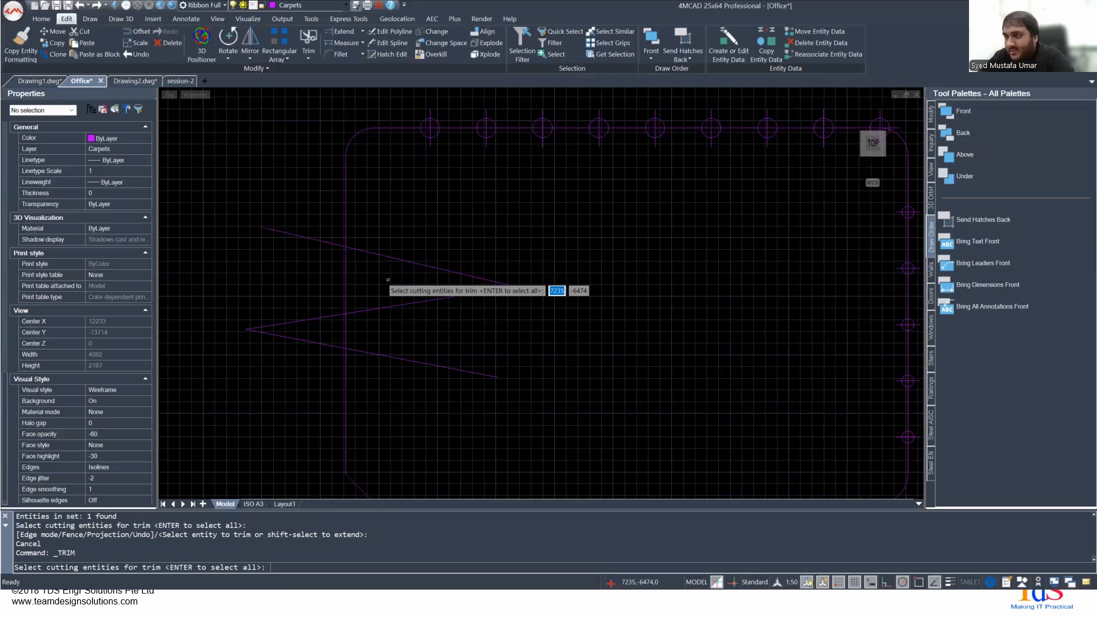
{"action": "key", "text": "Return"}
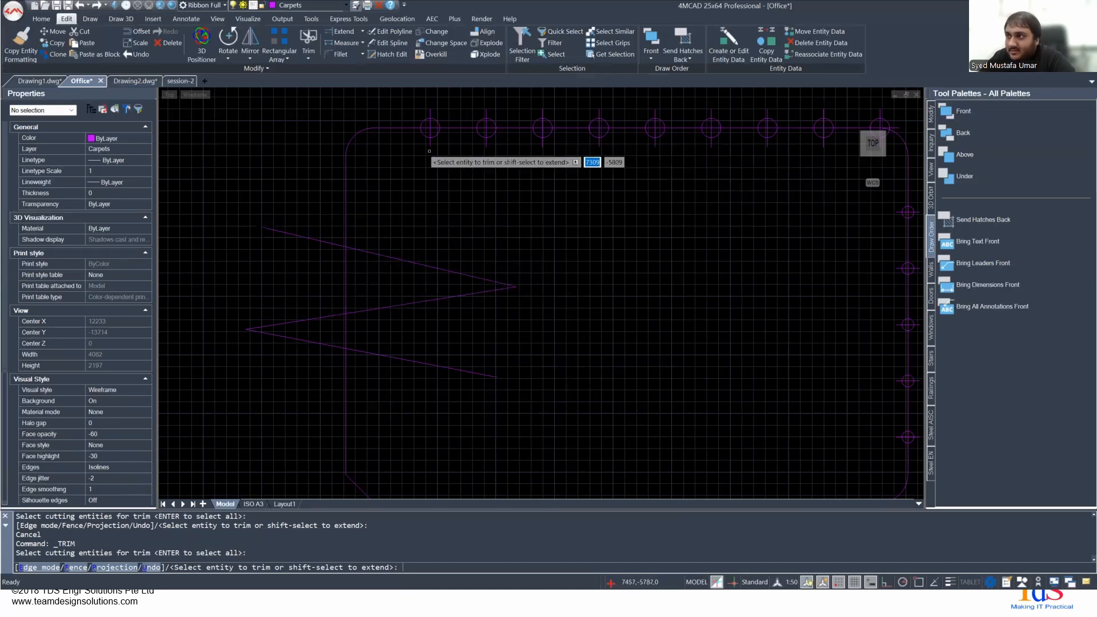
{"action": "left_click", "coordinate": [345, 291]}
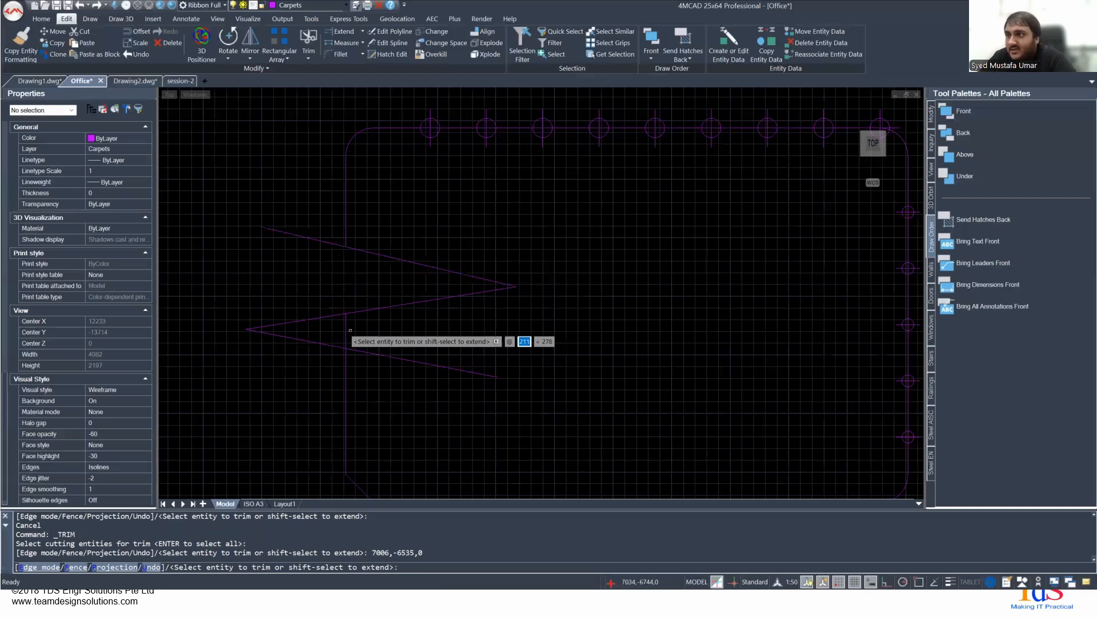
{"action": "left_click", "coordinate": [397, 306]}
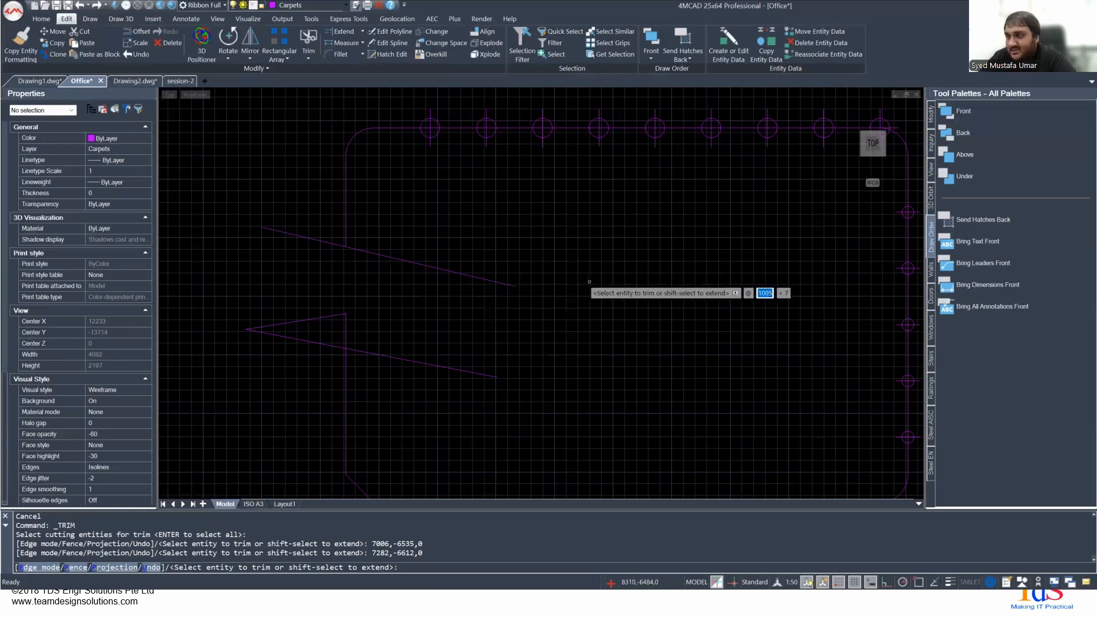
- Trim the first three segments of the rectangle's top edge, from the rounded left corner to the third point marker
{"action": "scroll", "coordinate": [443, 300], "scroll_direction": "down", "scroll_amount": 3}
{"action": "middle_click_drag", "start_coordinate": [423, 231], "coordinate": [369, 343]}
{"action": "scroll", "coordinate": [381, 308], "scroll_direction": "up", "scroll_amount": 3}
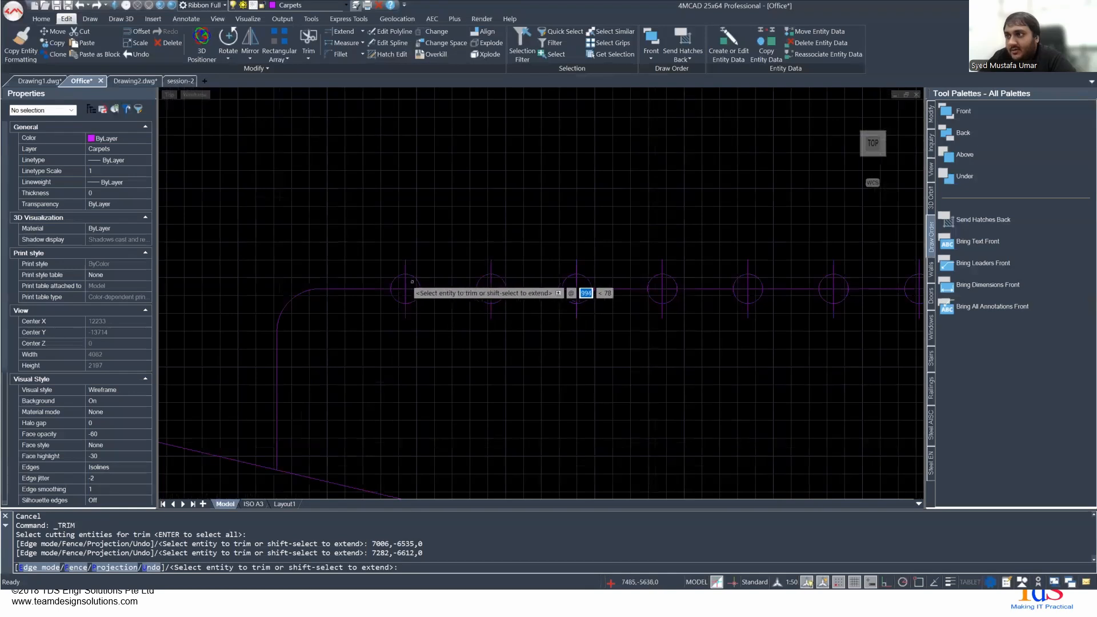
{"action": "left_click", "coordinate": [364, 291]}
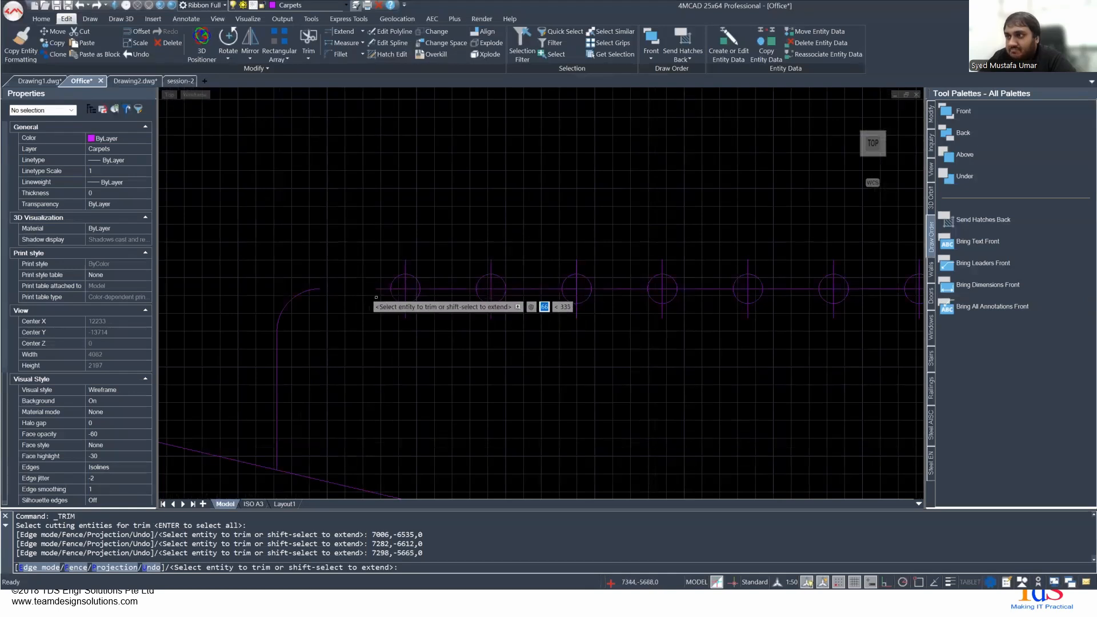
{"action": "left_click", "coordinate": [443, 289]}
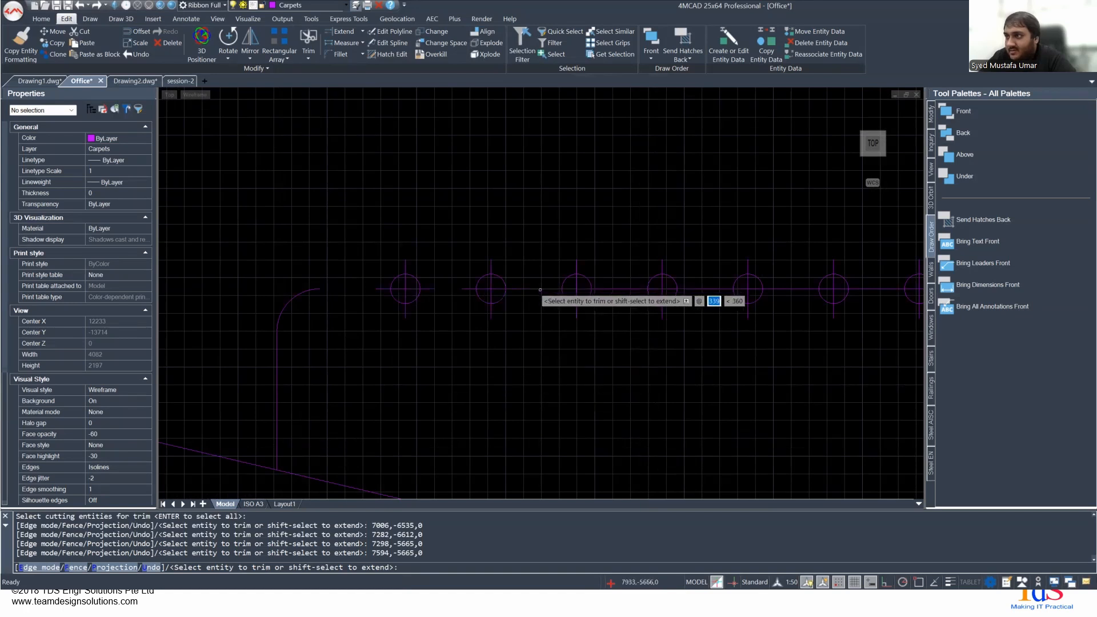
{"action": "left_click", "coordinate": [540, 289]}
{"action": "scroll", "coordinate": [480, 337], "scroll_direction": "down", "scroll_amount": 2}
{"action": "scroll", "coordinate": [400, 313], "scroll_direction": "up", "scroll_amount": 3}
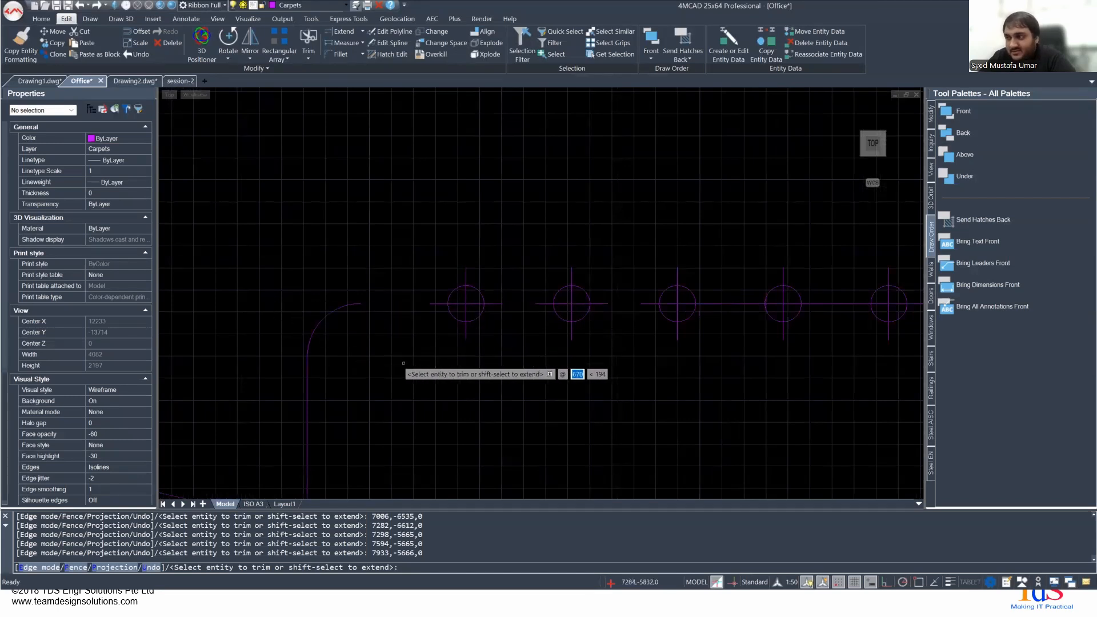
{"action": "key", "text": "Escape"}
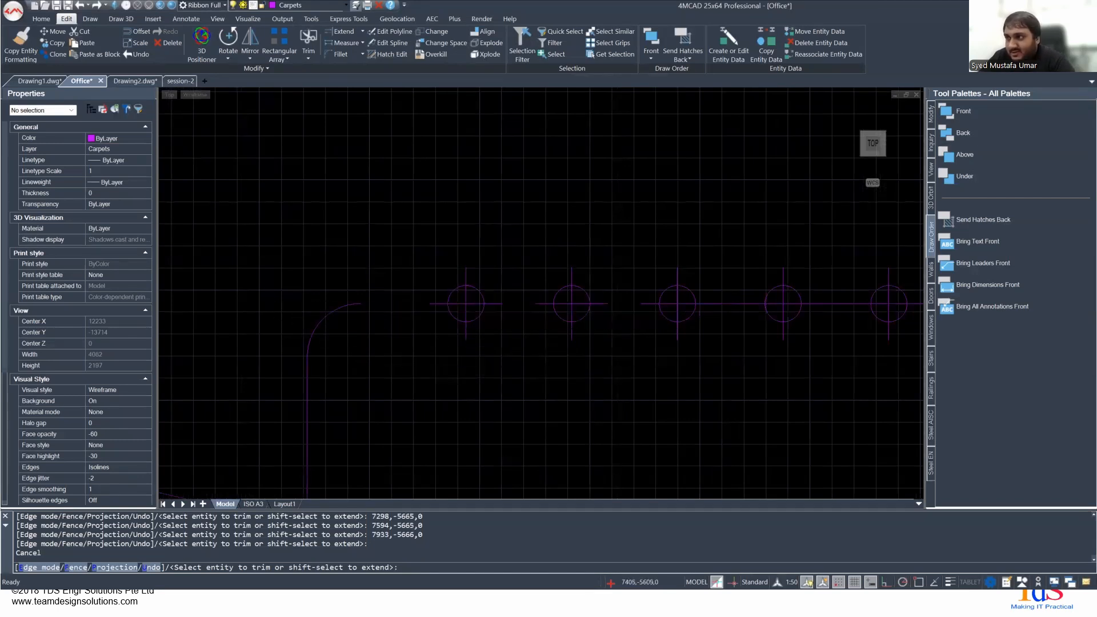
- Check the first point marker on the top edge and the rounded left corner arc by selecting each, then clear the selection
{"action": "left_click", "coordinate": [423, 252]}
{"action": "left_click", "coordinate": [525, 352]}
{"action": "left_click", "coordinate": [267, 268]}
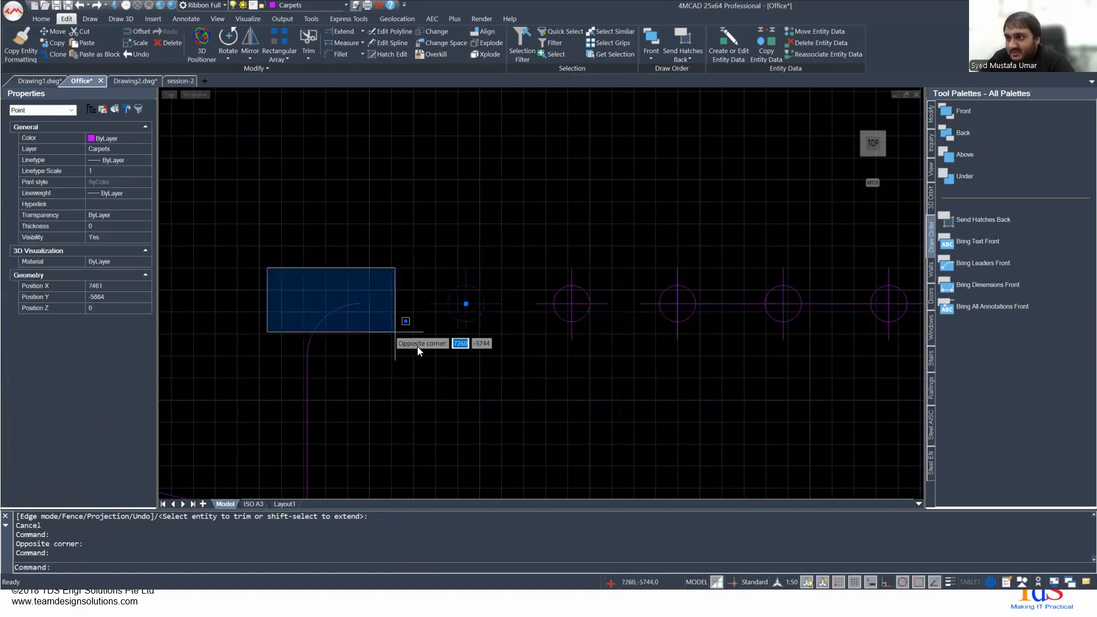
{"action": "left_click", "coordinate": [430, 366]}
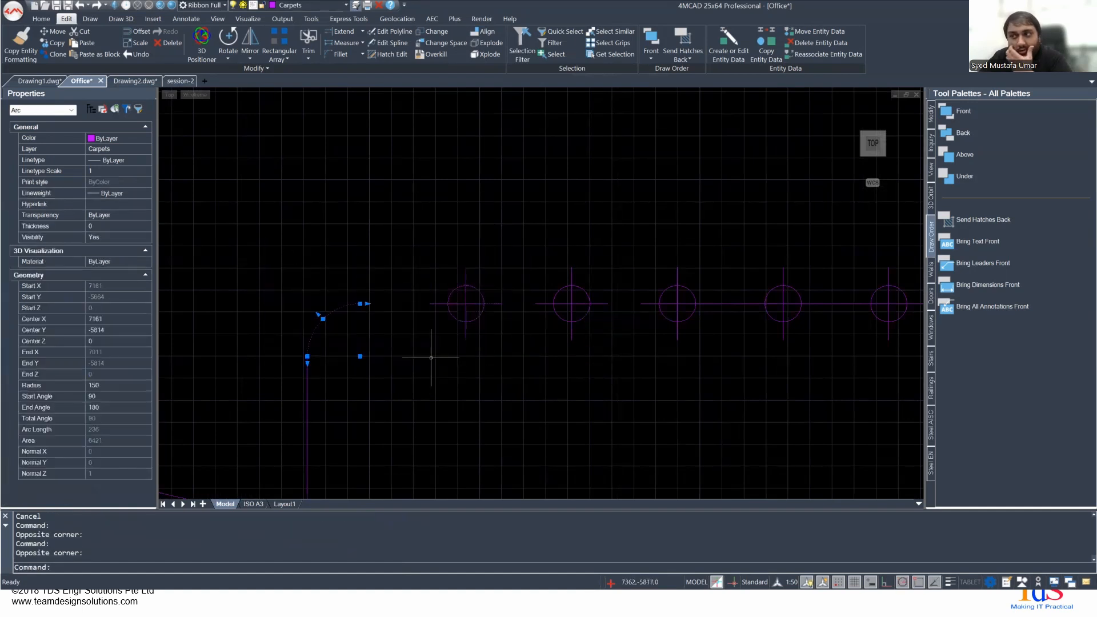
{"action": "key", "text": "Escape"}
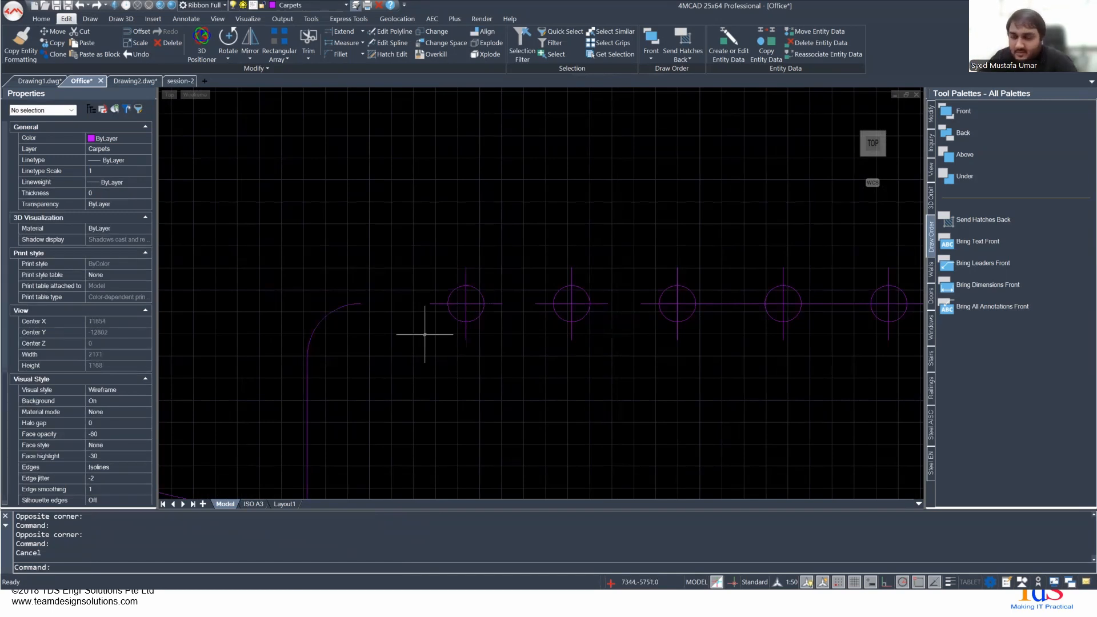
{"action": "scroll", "coordinate": [425, 334], "scroll_direction": "down", "scroll_amount": 5}
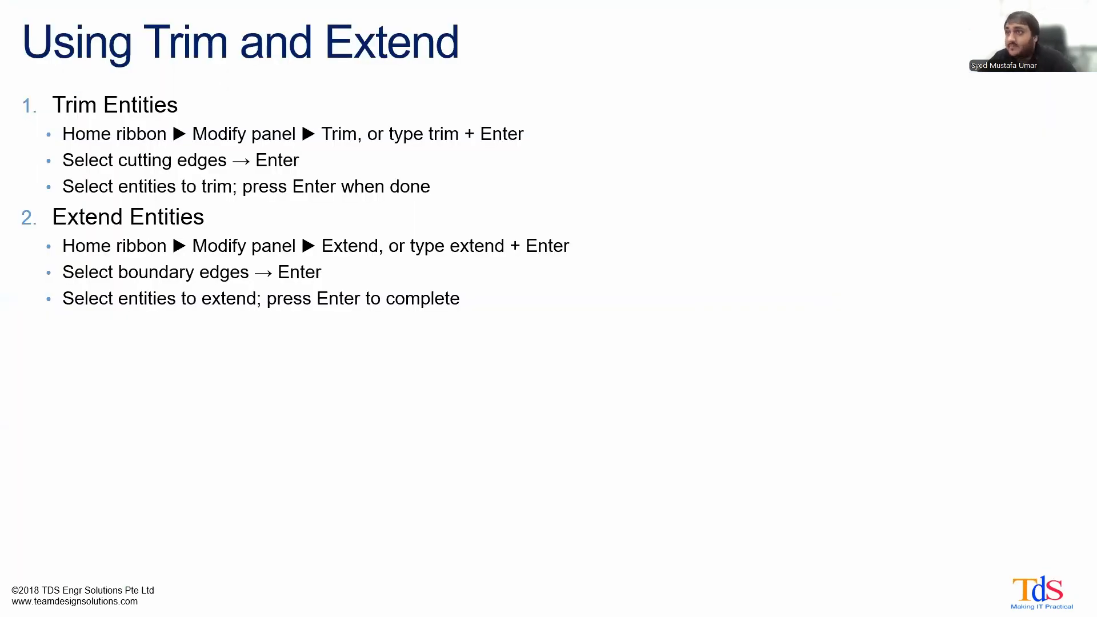
{"action": "left_click", "coordinate": [717, 297]}
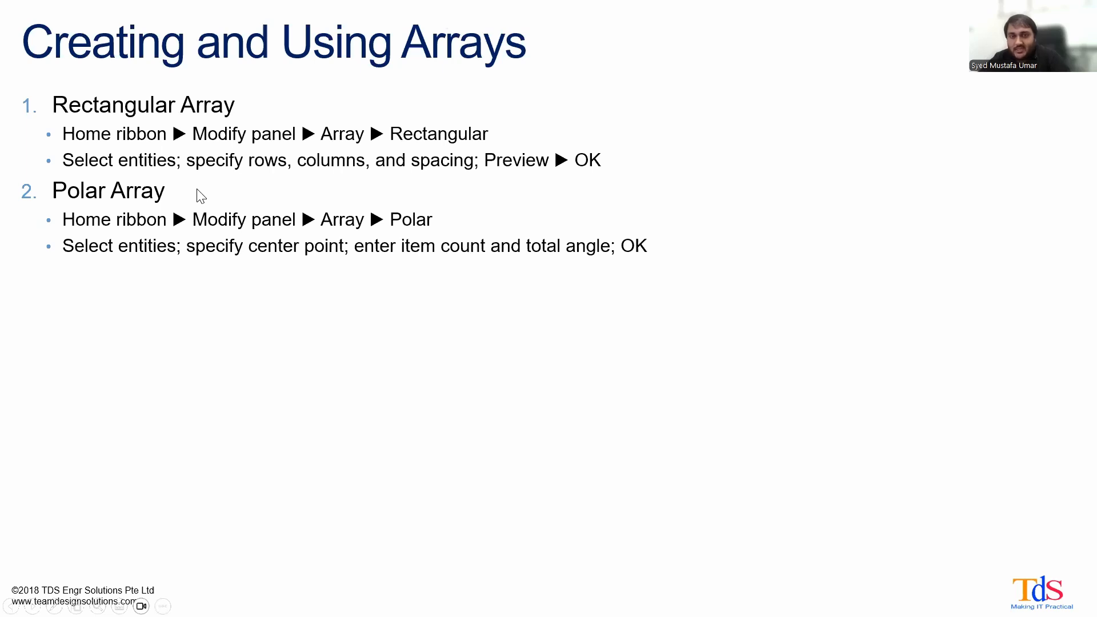
- Switch back to 4MCAD and draw a center-radius circle with a radius of about 842 in the empty area beside the floor plan
{"action": "key", "text": "alt+Tab"}
{"action": "scroll", "coordinate": [221, 248], "scroll_direction": "down", "scroll_amount": 5}
{"action": "middle_click_drag", "start_coordinate": [460, 299], "coordinate": [323, 444]}
{"action": "middle_click_drag", "start_coordinate": [428, 330], "coordinate": [432, 440]}
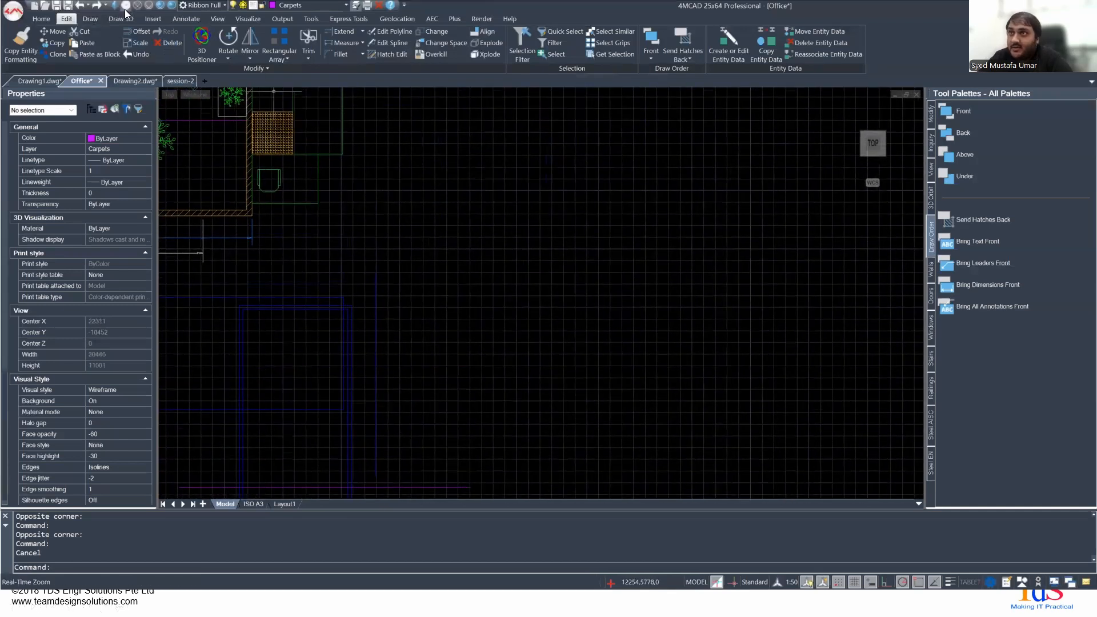
{"action": "left_click", "coordinate": [93, 20]}
{"action": "left_click", "coordinate": [156, 34]}
{"action": "left_click", "coordinate": [456, 196]}
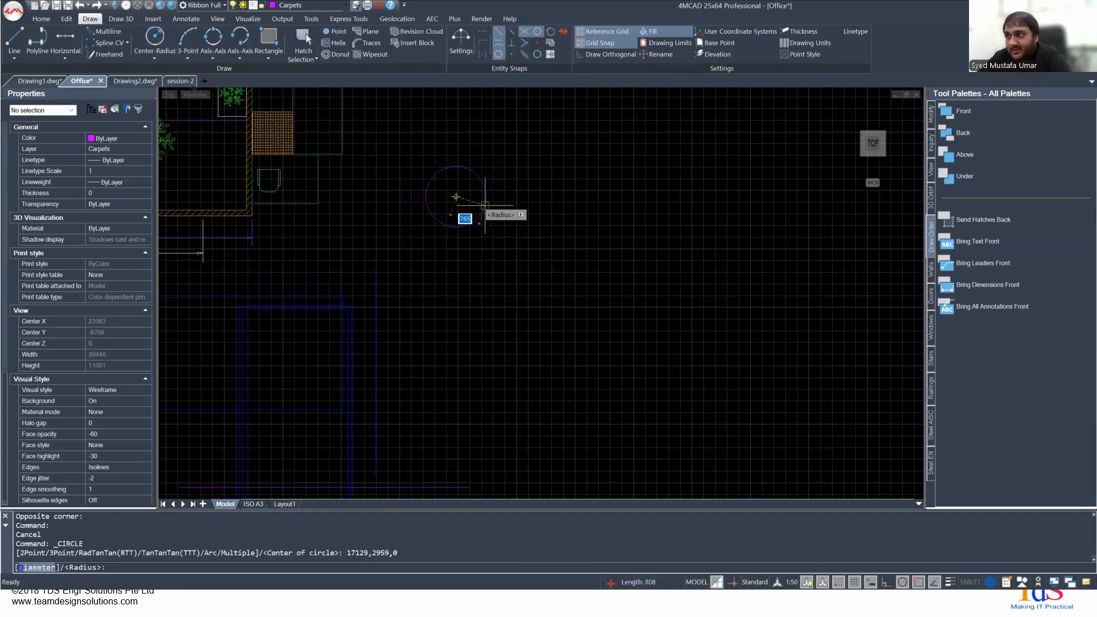
{"action": "left_click", "coordinate": [484, 211]}
- Copy the chair block from beside the office wall and paste it just above the circle
{"action": "scroll", "coordinate": [466, 240], "scroll_direction": "up", "scroll_amount": 1}
{"action": "middle_click_drag", "start_coordinate": [465, 264], "coordinate": [467, 319]}
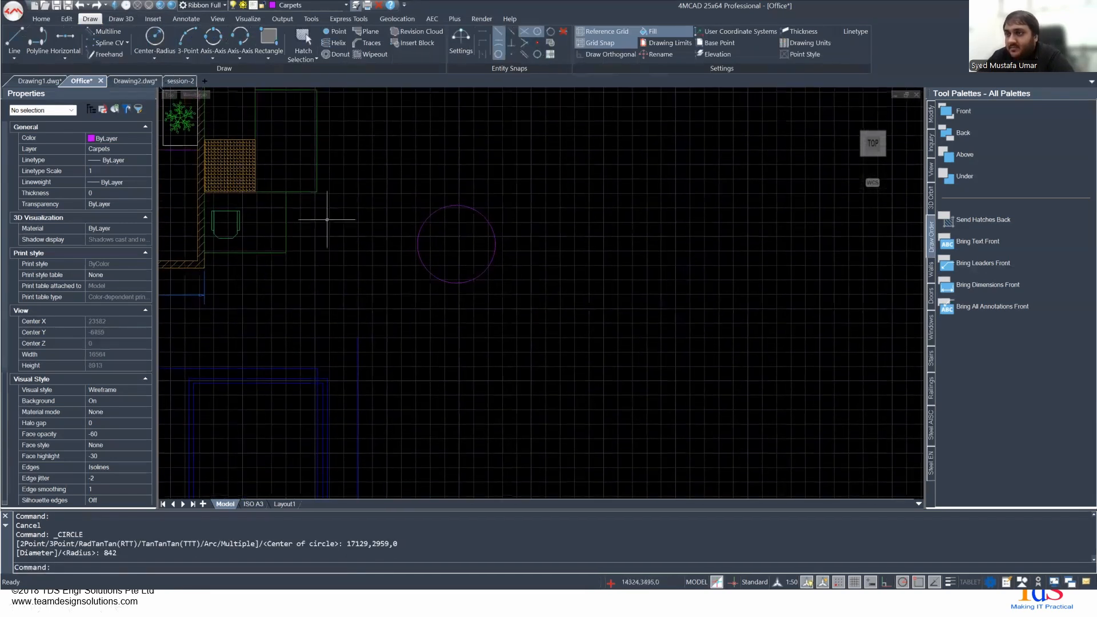
{"action": "left_click", "coordinate": [235, 234]}
{"action": "left_click", "coordinate": [237, 234]}
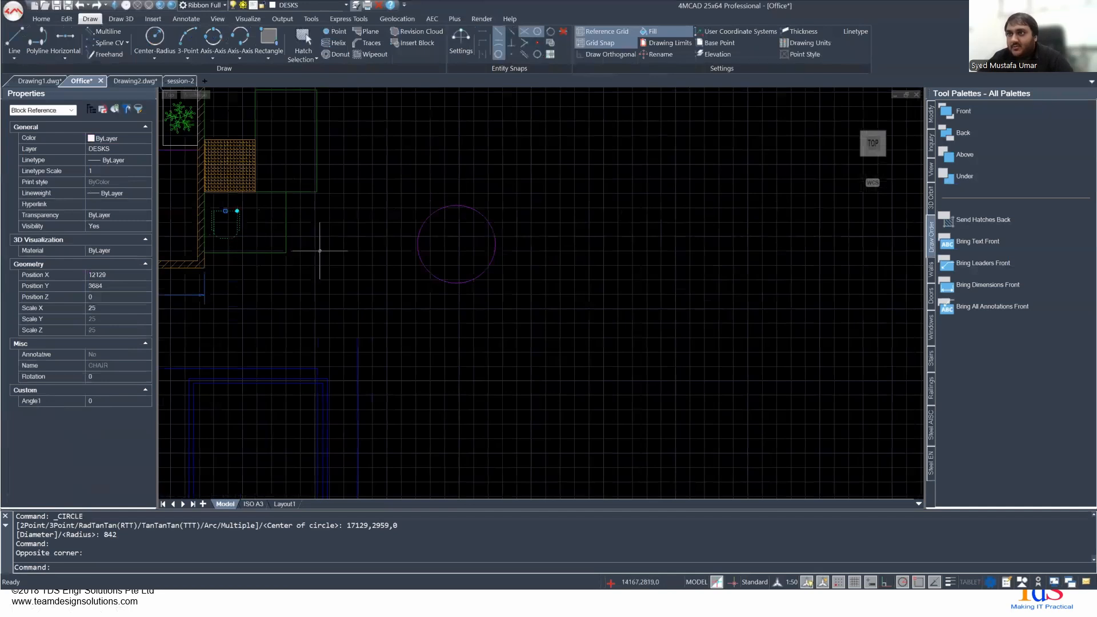
{"action": "key", "text": "ctrl+c"}
{"action": "key", "text": "ctrl+v"}
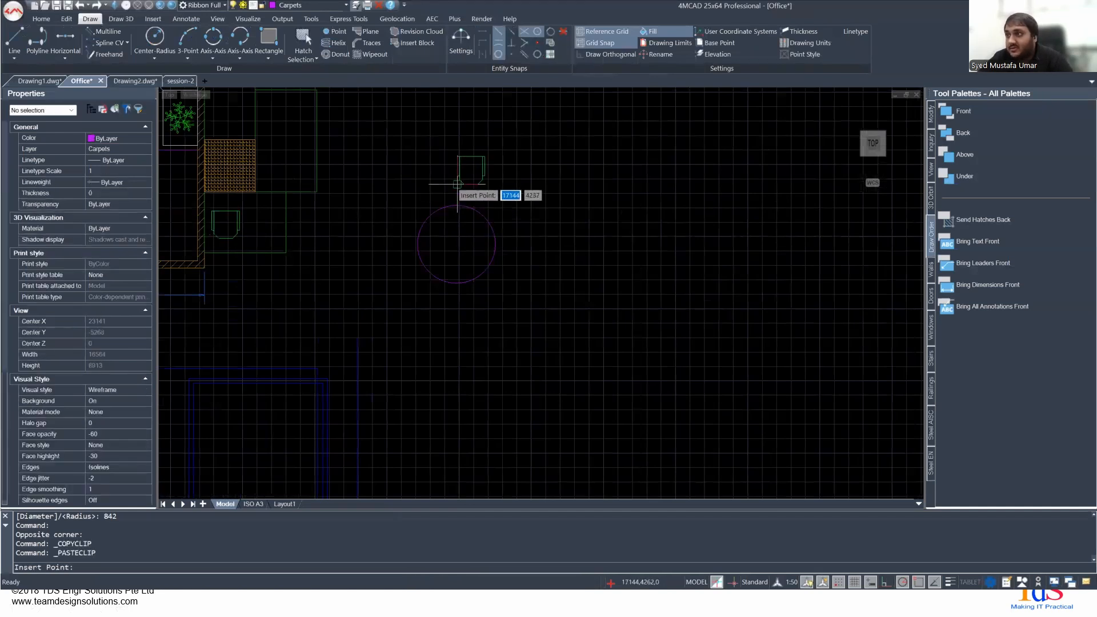
{"action": "left_click", "coordinate": [445, 195]}
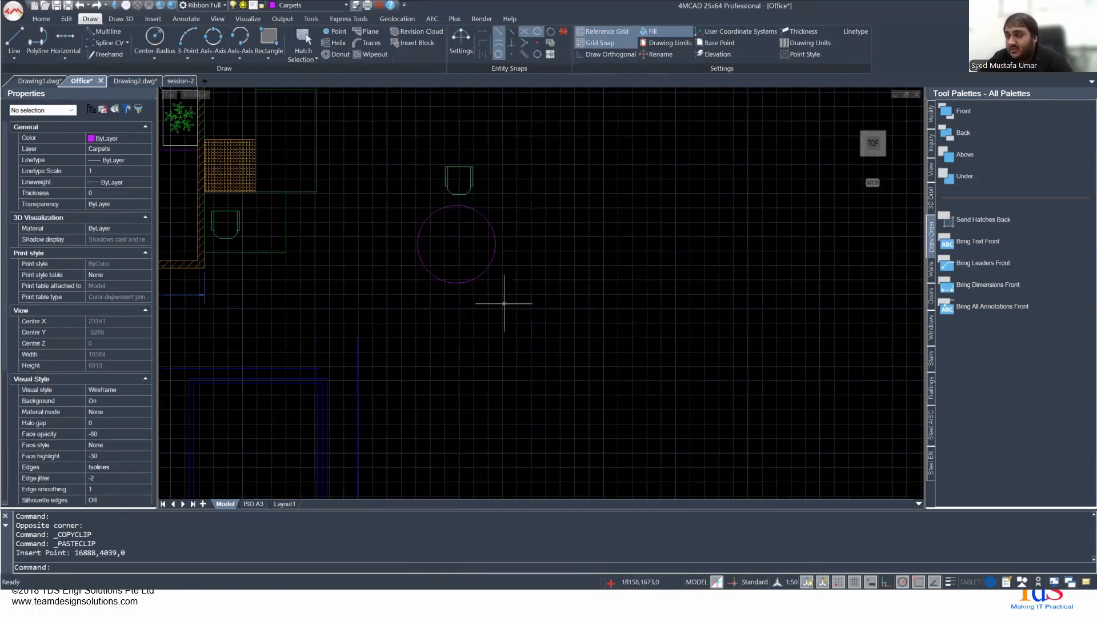
- Move the pasted chair closer to the circle, roughly centred above it at about 17151,4487
{"action": "left_click", "coordinate": [454, 203]}
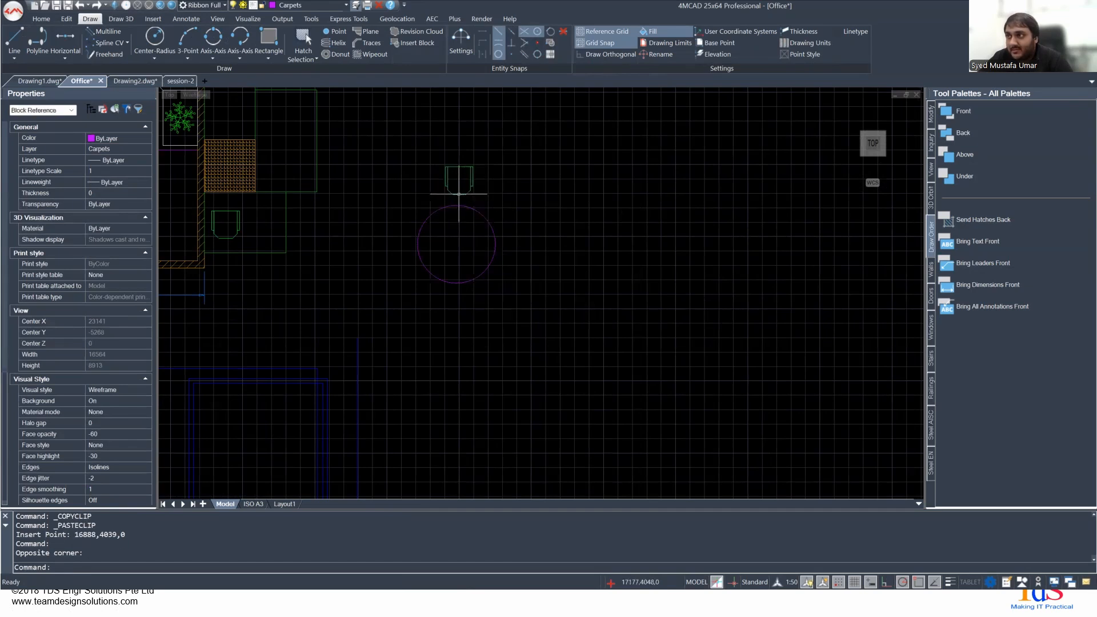
{"action": "left_click", "coordinate": [458, 176]}
{"action": "left_click", "coordinate": [459, 167]}
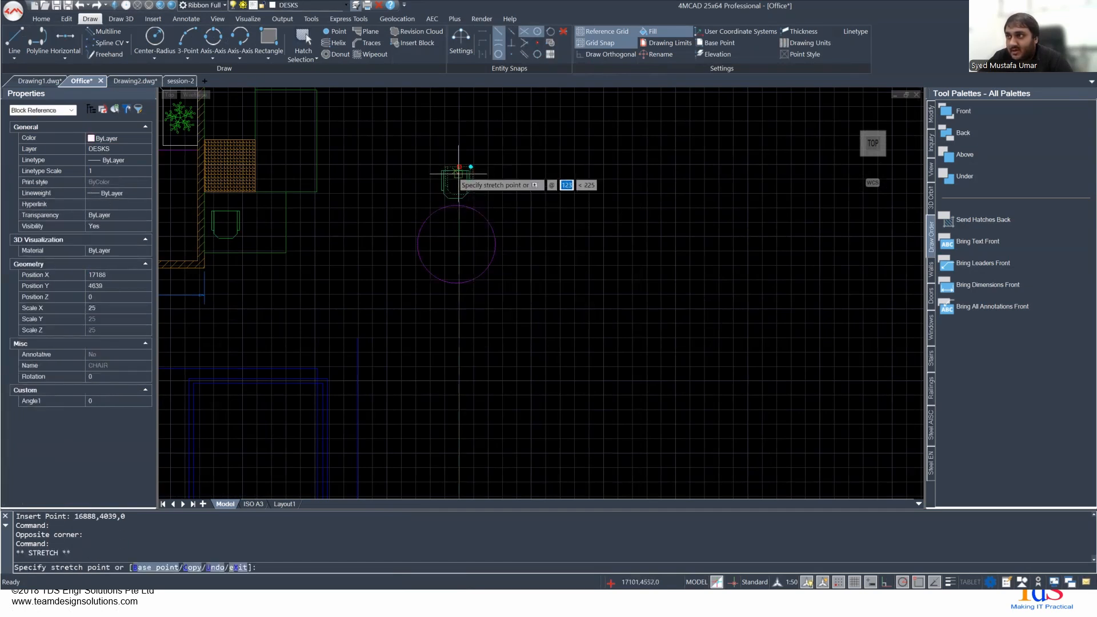
{"action": "scroll", "coordinate": [460, 172], "scroll_direction": "up", "scroll_amount": 5}
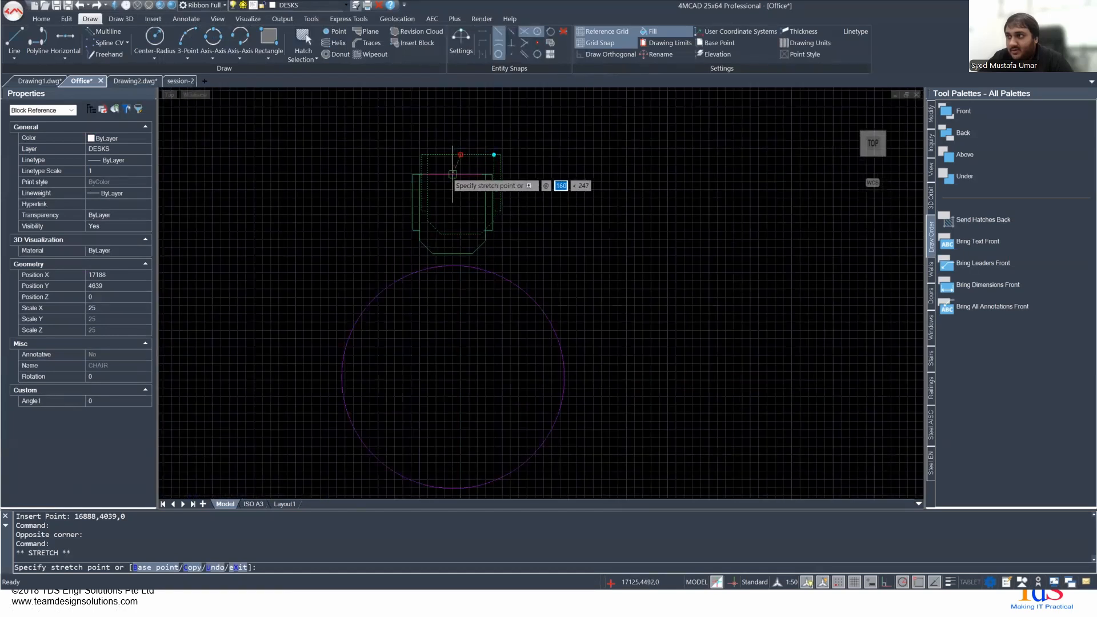
{"action": "left_click", "coordinate": [457, 175]}
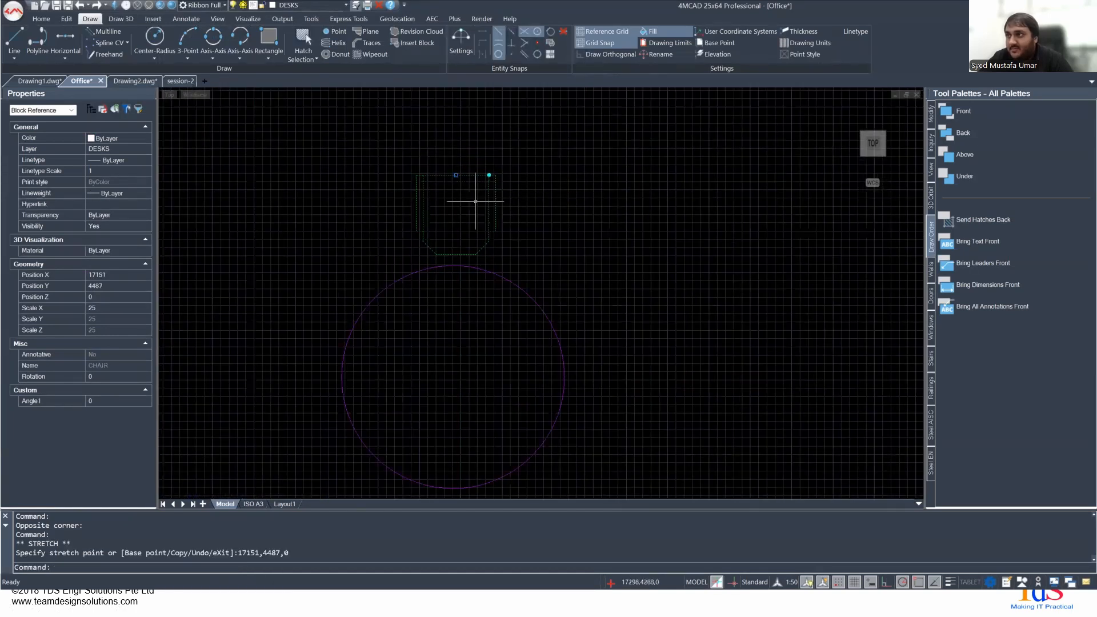
{"action": "key", "text": "Escape"}
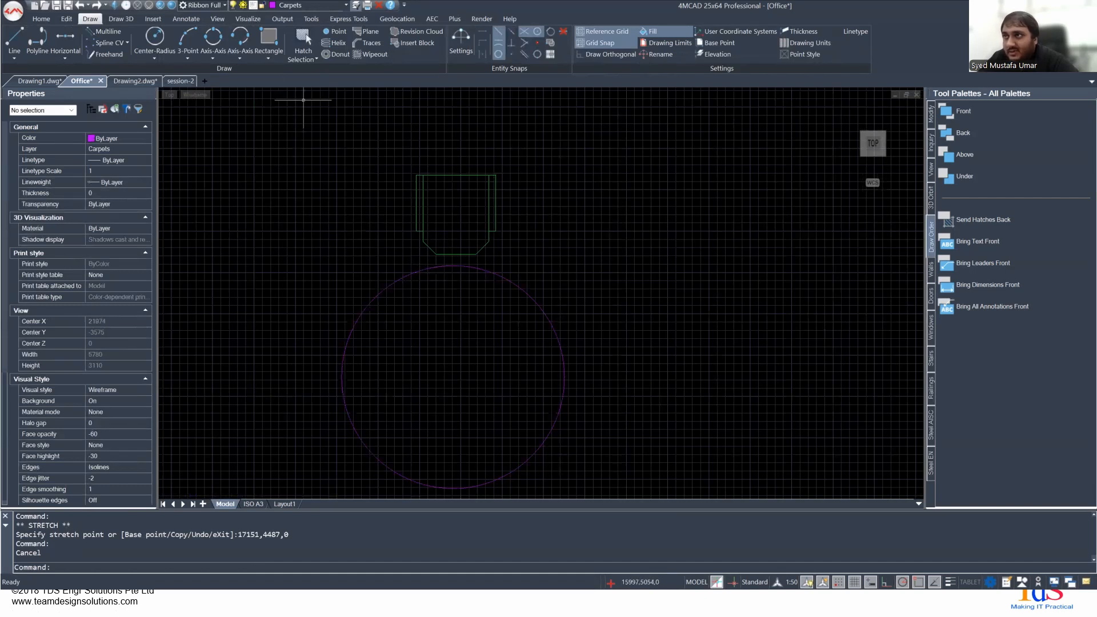
- Start a polar array of the chair above the circle, centred on the circle's centre point at 17129,2959
{"action": "left_click", "coordinate": [269, 52]}
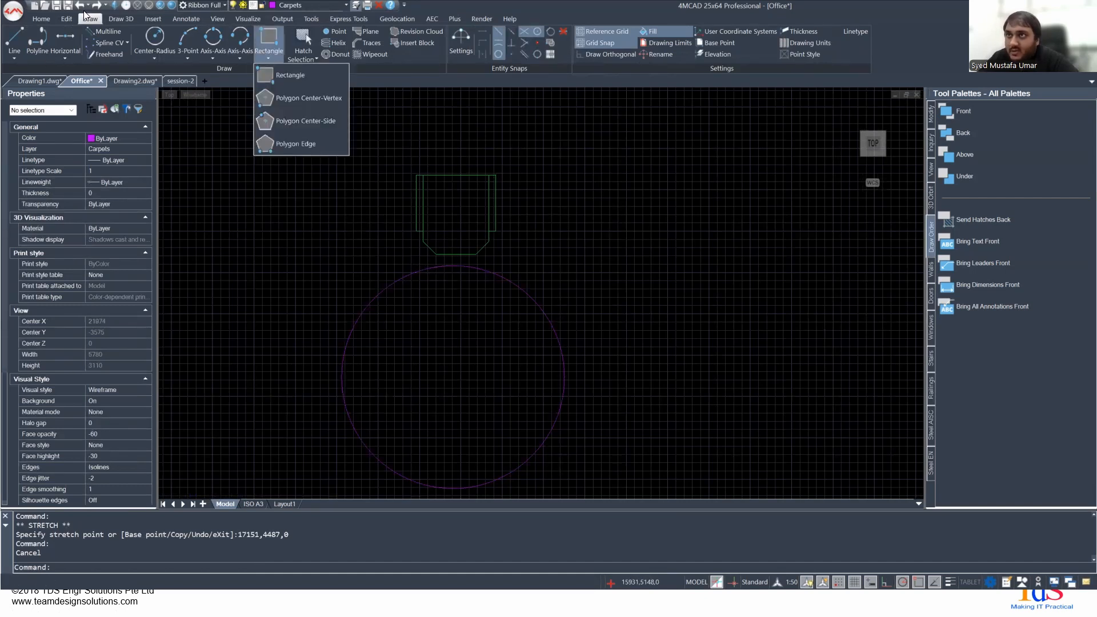
{"action": "left_click", "coordinate": [64, 19]}
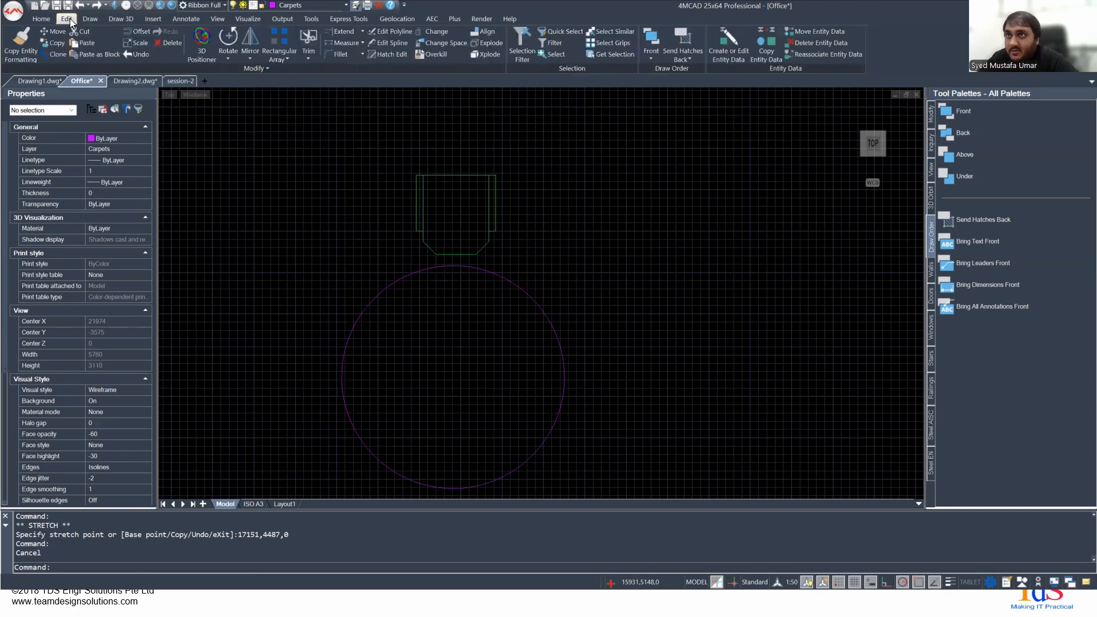
{"action": "left_click", "coordinate": [289, 59]}
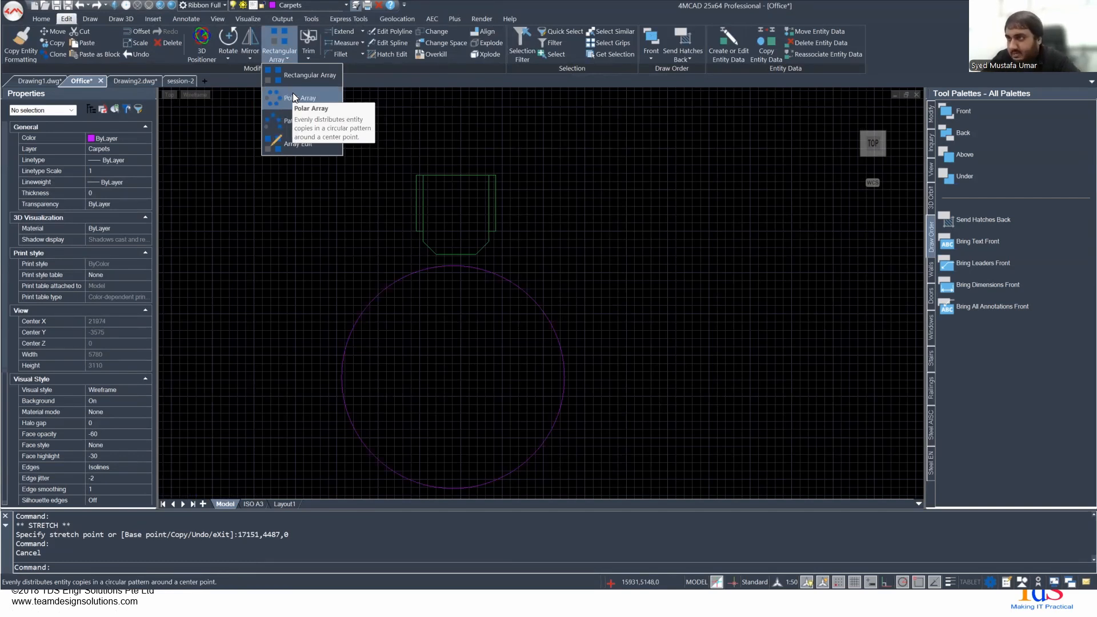
{"action": "left_click", "coordinate": [293, 97]}
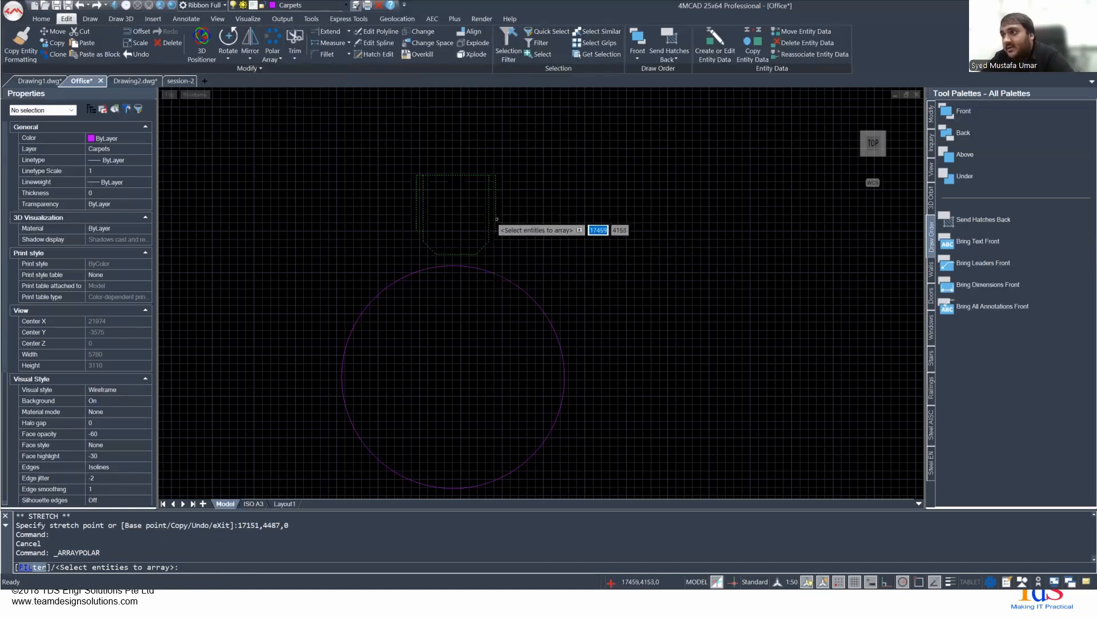
{"action": "left_click", "coordinate": [496, 219]}
{"action": "key", "text": "Return"}
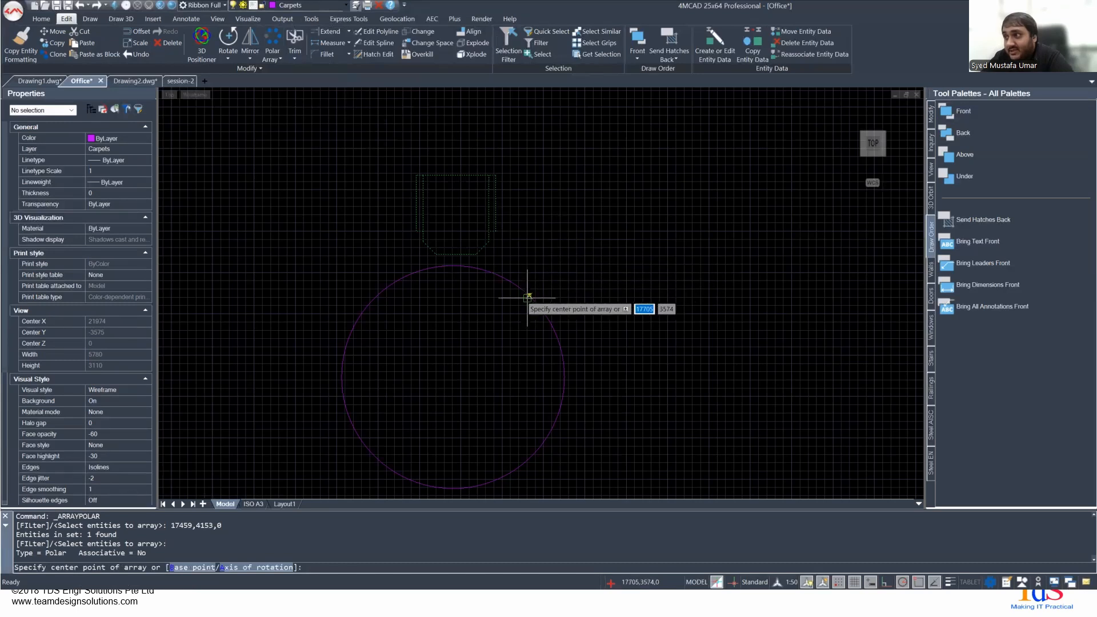
{"action": "left_click", "coordinate": [453, 377]}
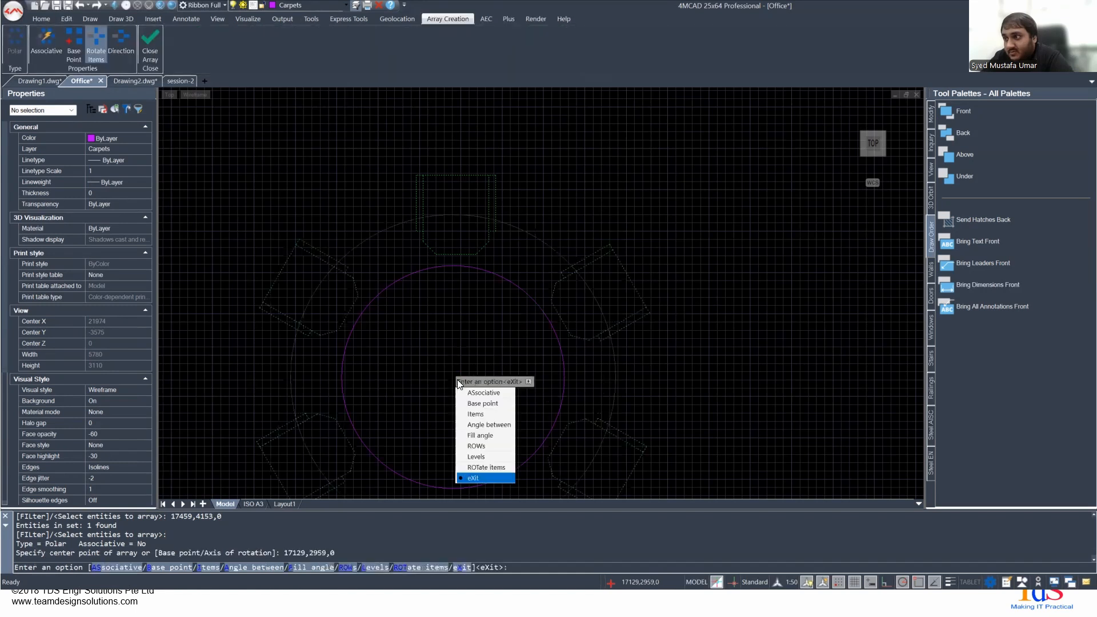
- Set the polar array to 8 items and finish it so the chairs surround the circle
{"action": "scroll", "coordinate": [465, 229], "scroll_direction": "down", "scroll_amount": 4}
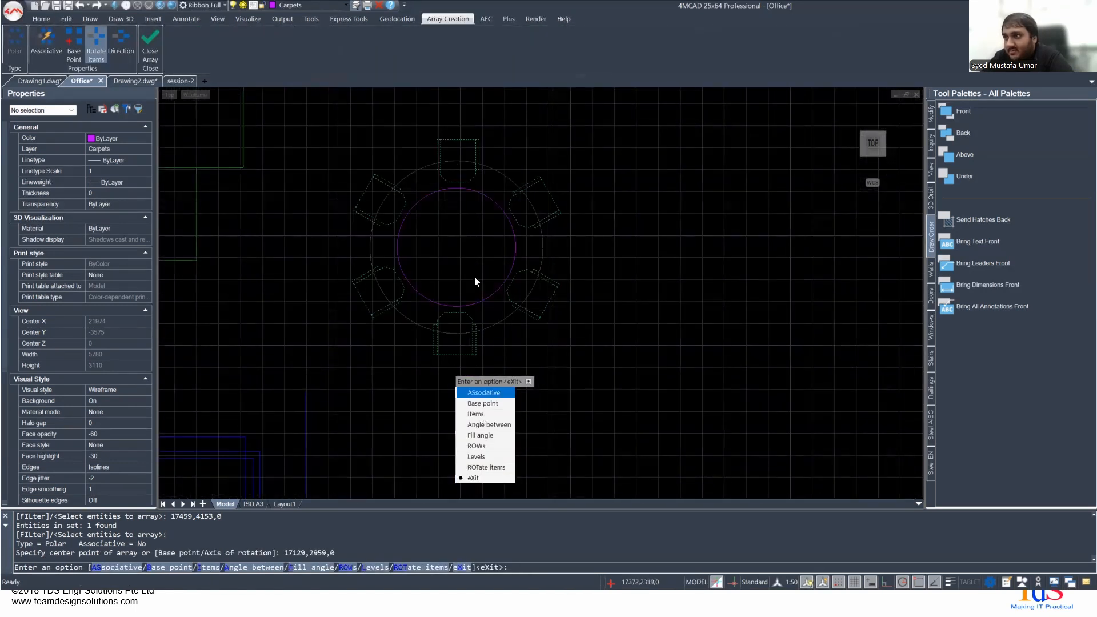
{"action": "left_click", "coordinate": [487, 413]}
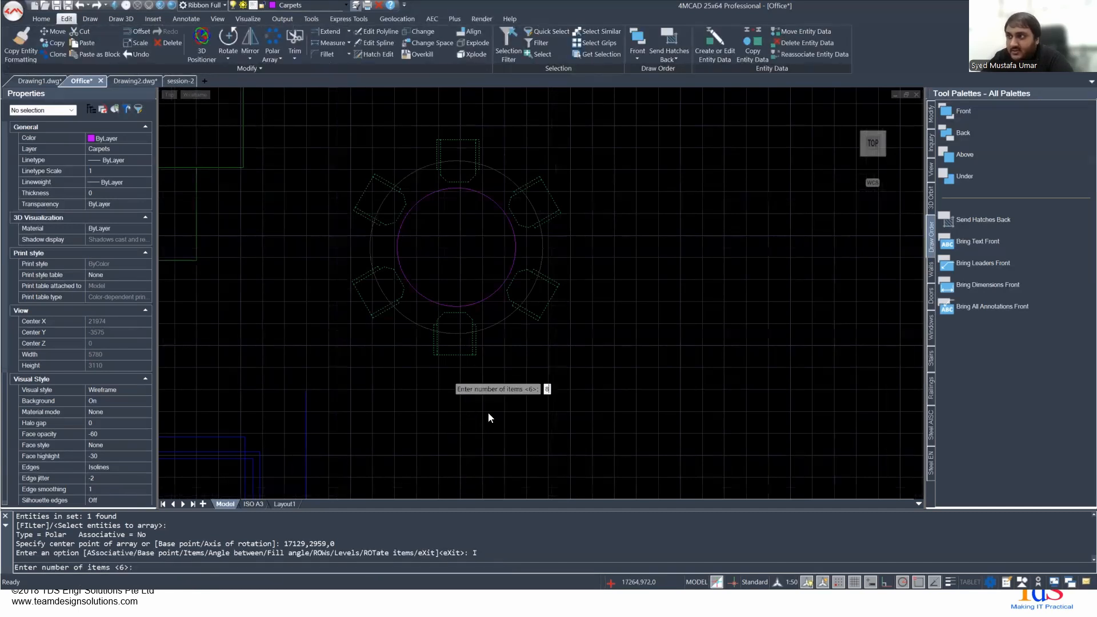
{"action": "type", "text": "8"}
{"action": "key", "text": "Return"}
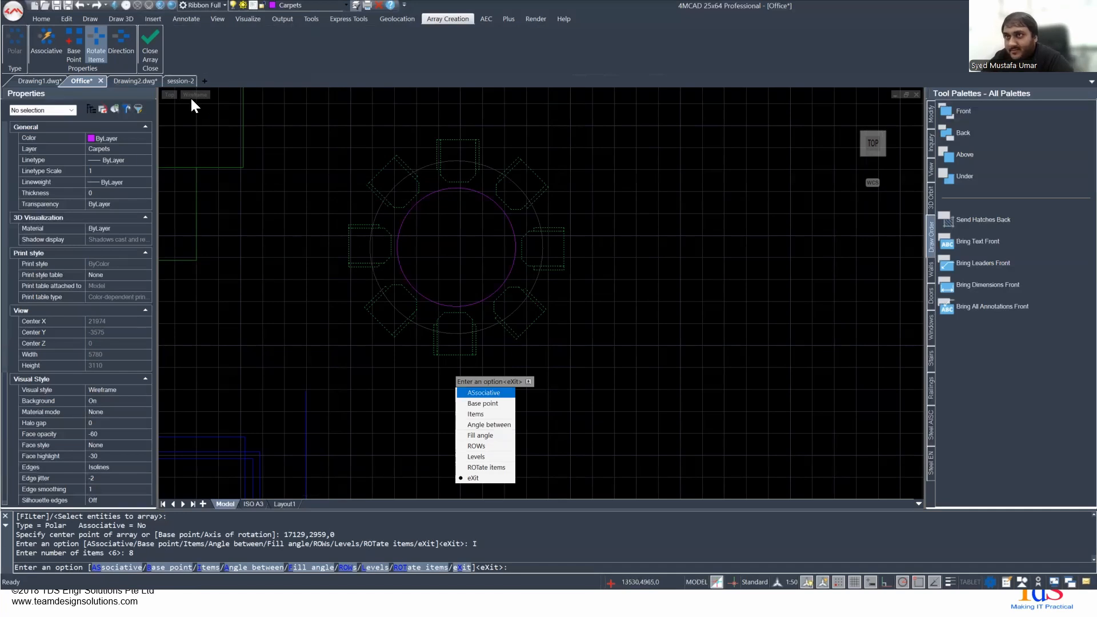
{"action": "left_click", "coordinate": [153, 53]}
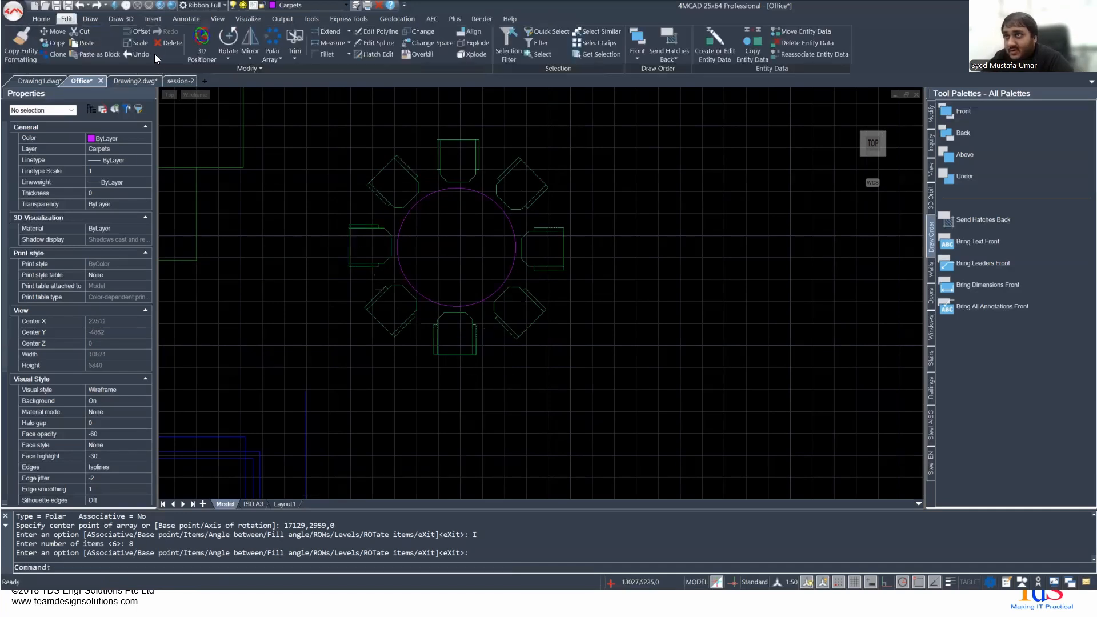
- Select several arrayed chairs one at a time to check whether they are separate block references, then clear the selection
{"action": "left_click", "coordinate": [364, 262]}
{"action": "key", "text": "Escape"}
{"action": "left_click", "coordinate": [436, 340]}
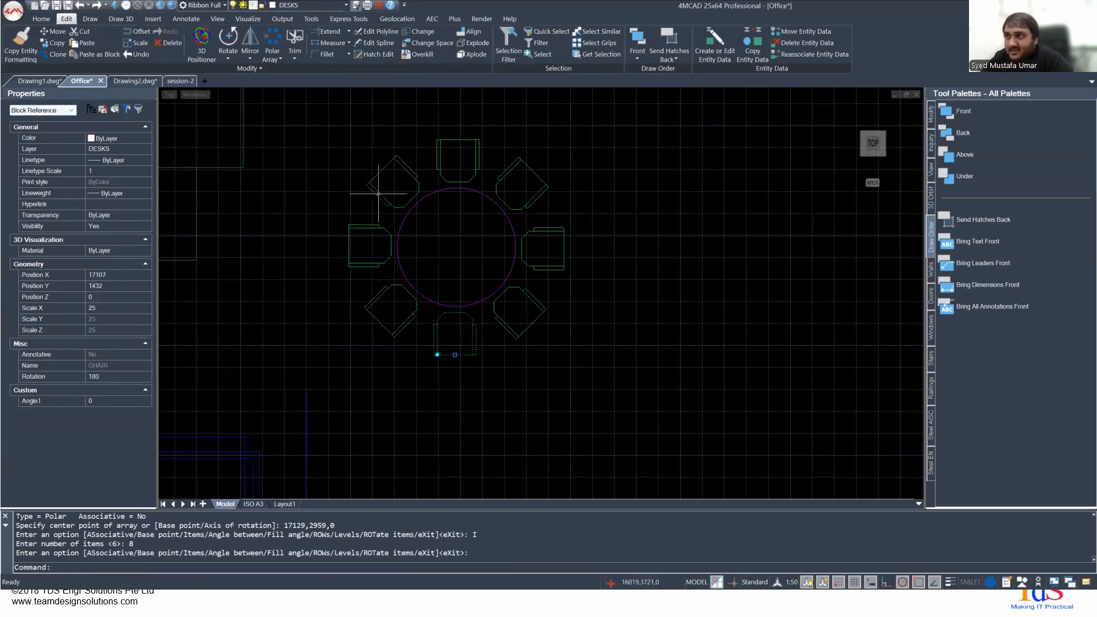
{"action": "left_click", "coordinate": [460, 153]}
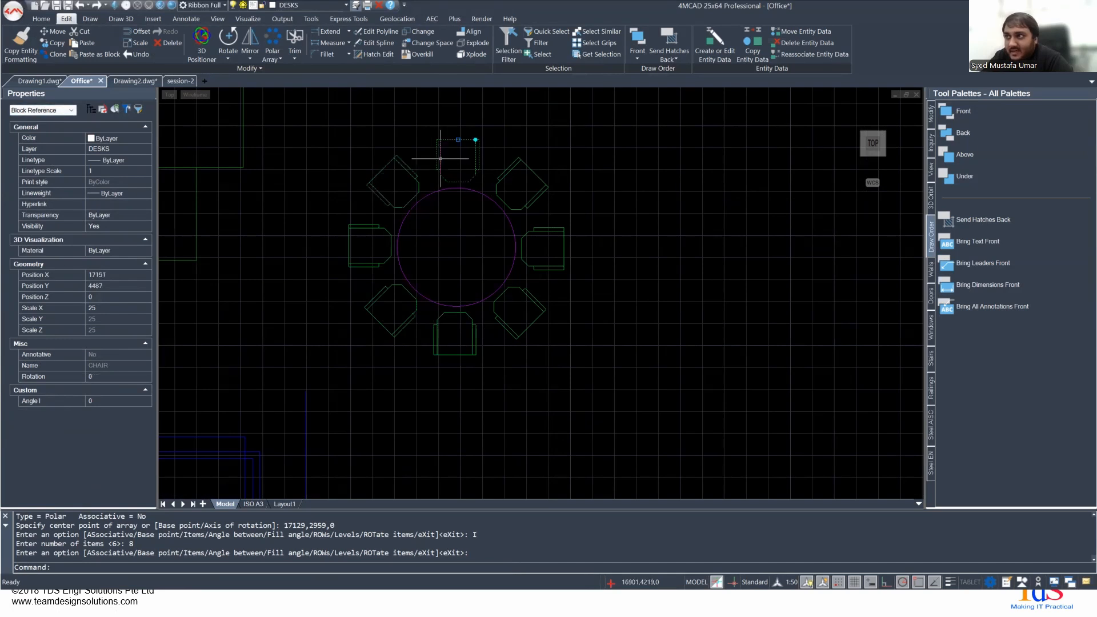
{"action": "left_click", "coordinate": [502, 178]}
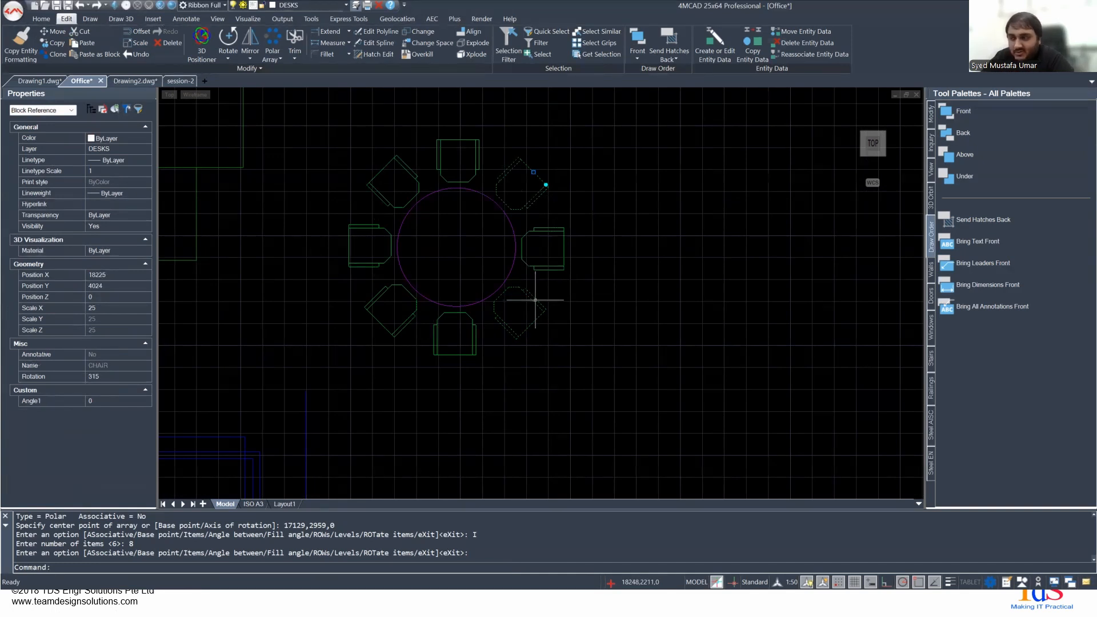
{"action": "left_click", "coordinate": [417, 366]}
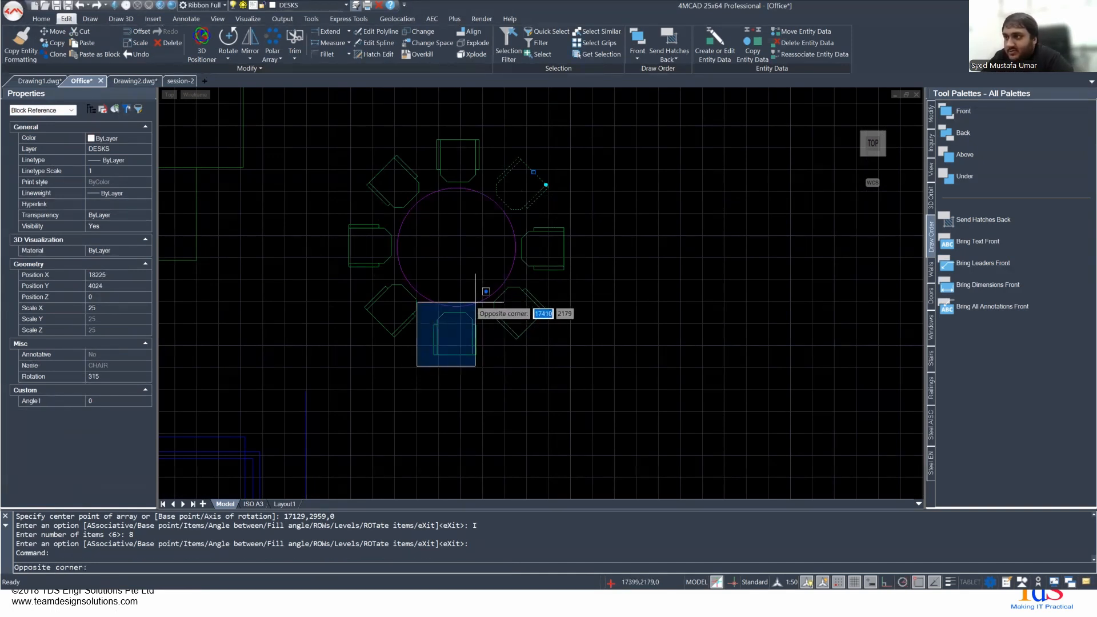
{"action": "left_click", "coordinate": [475, 302]}
{"action": "left_click", "coordinate": [433, 388]}
{"action": "left_click", "coordinate": [433, 387]}
{"action": "key", "text": "Escape"}
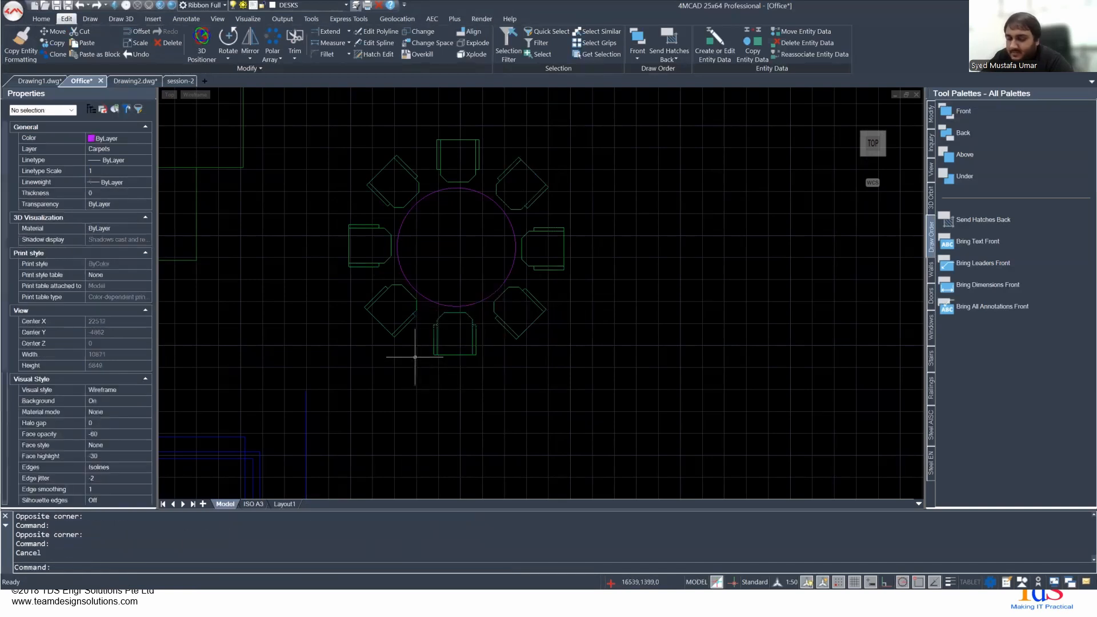
{"action": "scroll", "coordinate": [432, 325], "scroll_direction": "down", "scroll_amount": 4}
{"action": "mouse_move", "coordinate": [380, 331]}
{"action": "middle_mouse_down"}
{"action": "mouse_move", "coordinate": [654, 279]}
{"action": "mouse_move", "coordinate": [591, 293]}
{"action": "middle_mouse_up"}
{"action": "scroll", "coordinate": [694, 281], "scroll_direction": "up", "scroll_amount": 4}
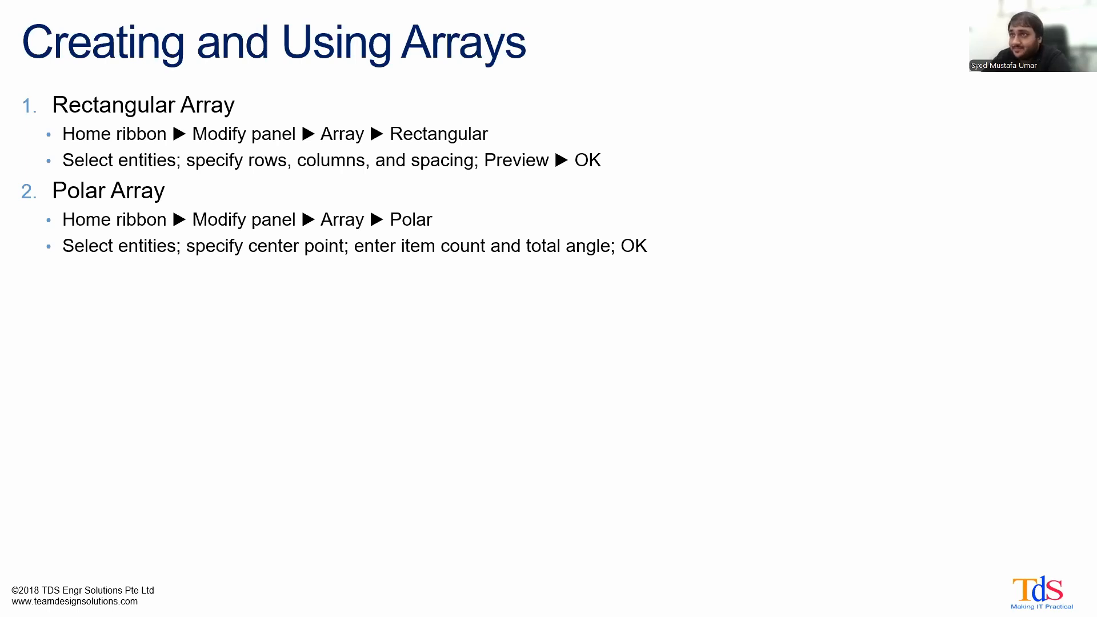
{"action": "left_click", "coordinate": [474, 166]}
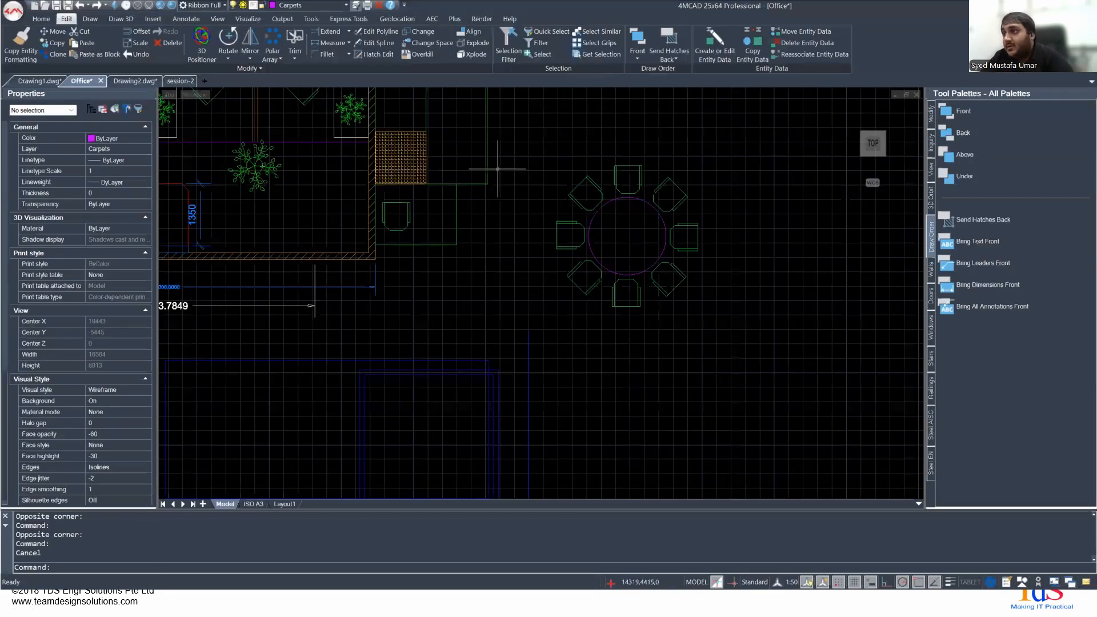
- Demonstrate window selection over an empty area and around the whole circle-and-chairs group, then clear the selection
{"action": "left_click", "coordinate": [407, 288]}
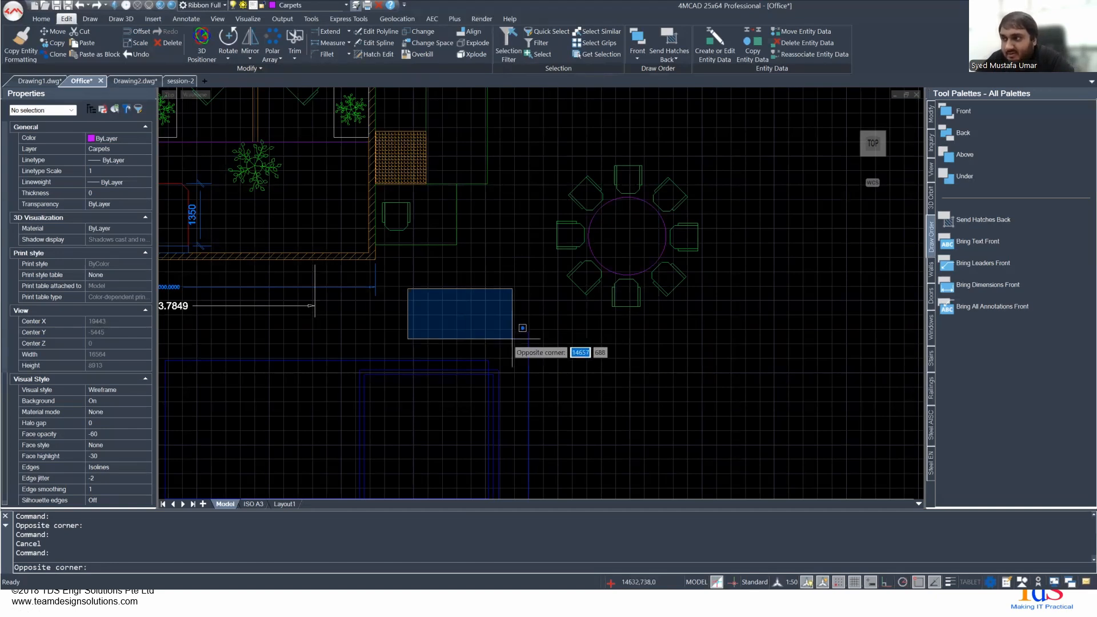
{"action": "left_click", "coordinate": [605, 366]}
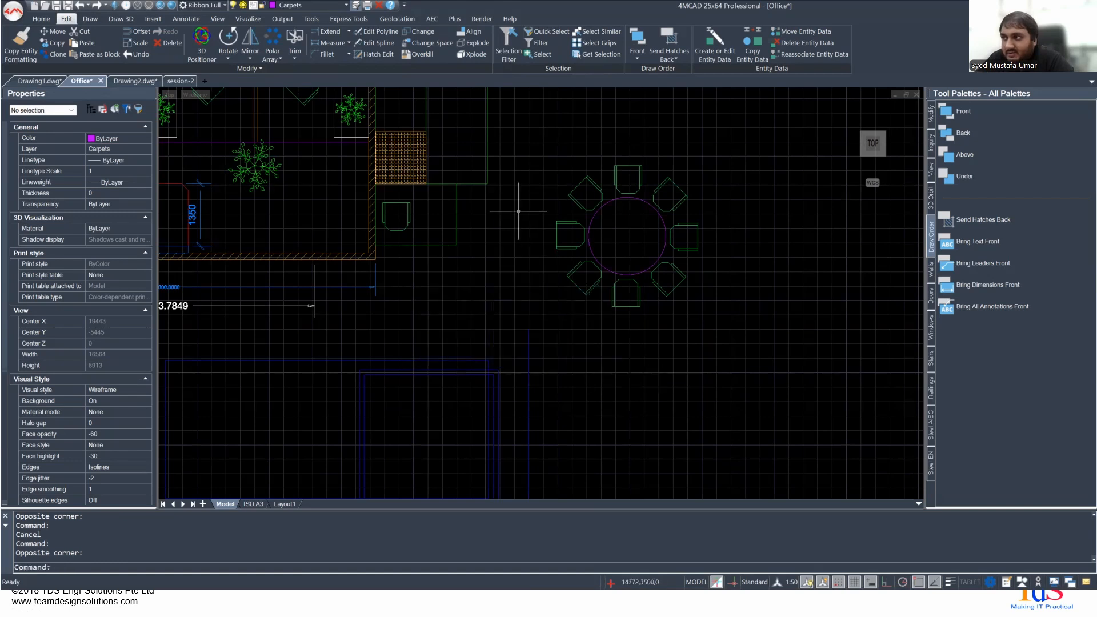
{"action": "left_click", "coordinate": [526, 142]}
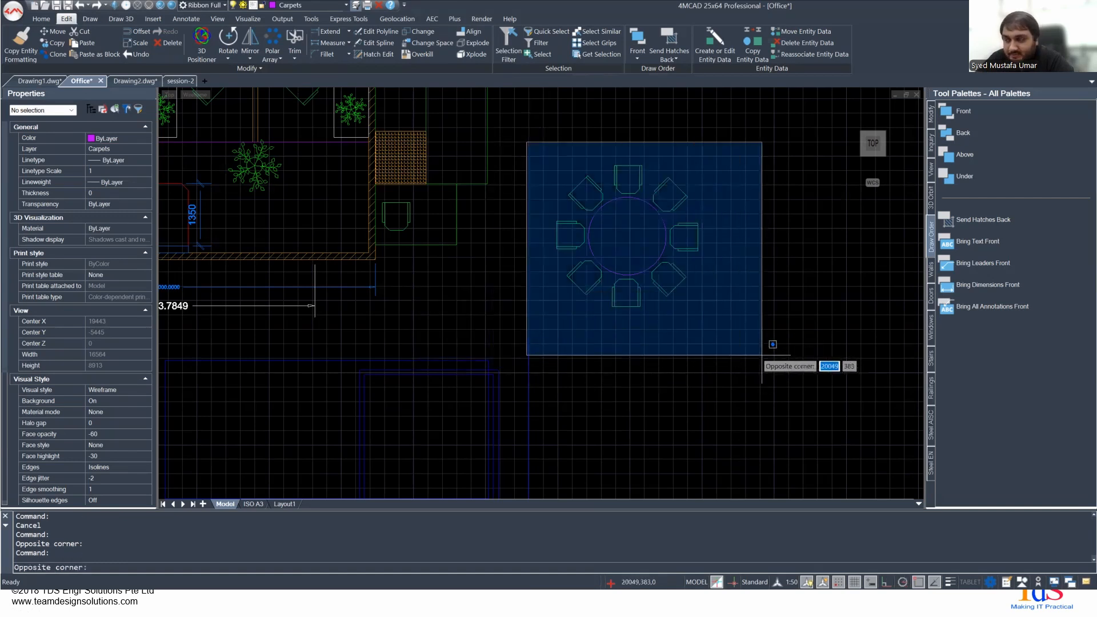
{"action": "left_click", "coordinate": [748, 357]}
{"action": "key", "text": "Escape"}
- Demonstrate a crossing selection through the middle of the circle and its two side chairs, then clear it
{"action": "left_click", "coordinate": [727, 250]}
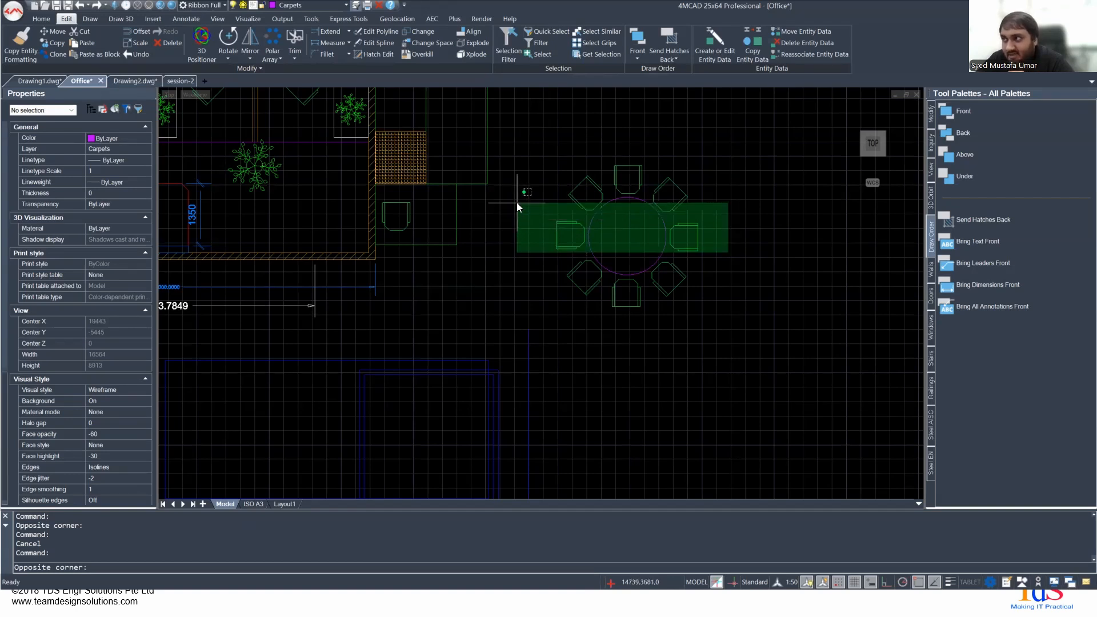
{"action": "left_click", "coordinate": [517, 203]}
{"action": "key", "text": "Escape"}
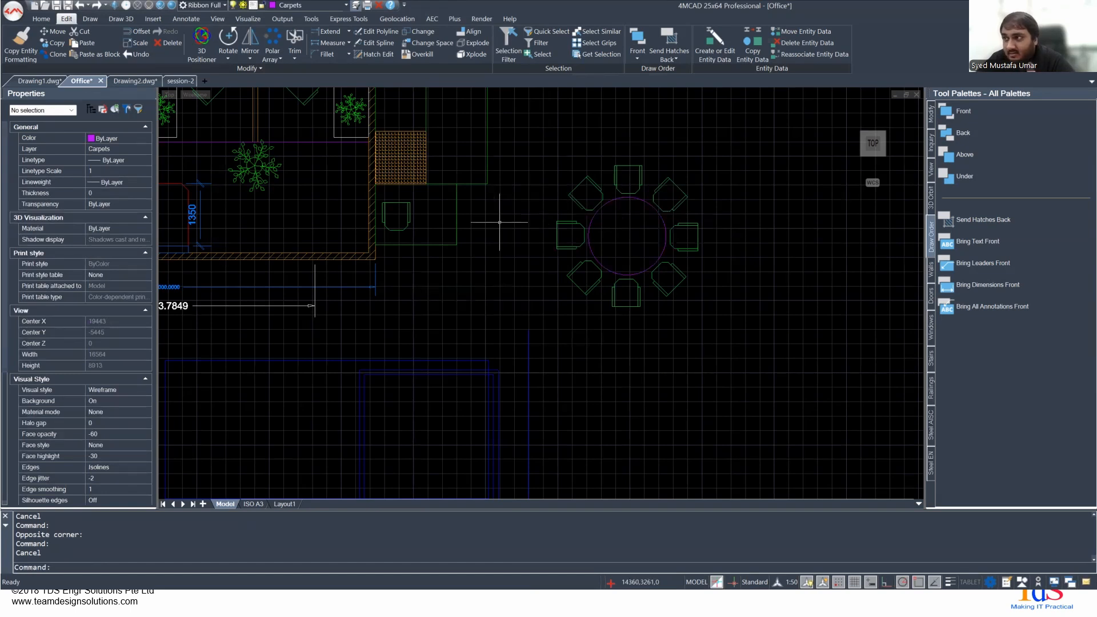
- Compare a crossing selection through the circle and its left chair with a narrow window selection over them, then clear the selection
{"action": "scroll", "coordinate": [628, 234], "scroll_direction": "up", "scroll_amount": 3}
{"action": "middle_click_drag", "start_coordinate": [639, 244], "coordinate": [460, 292]}
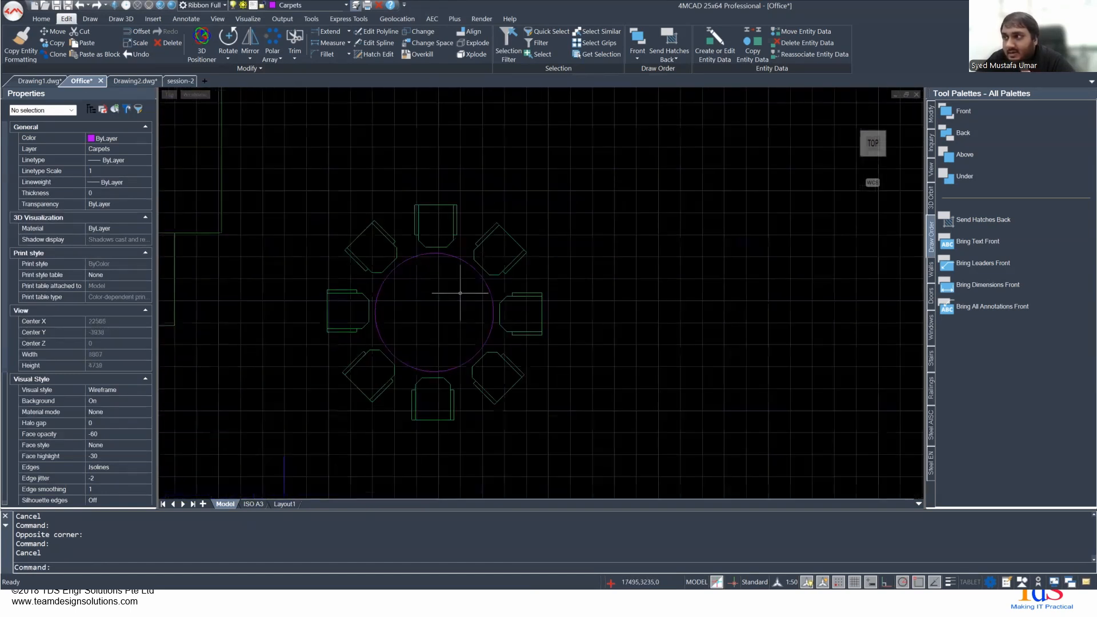
{"action": "left_click", "coordinate": [455, 322]}
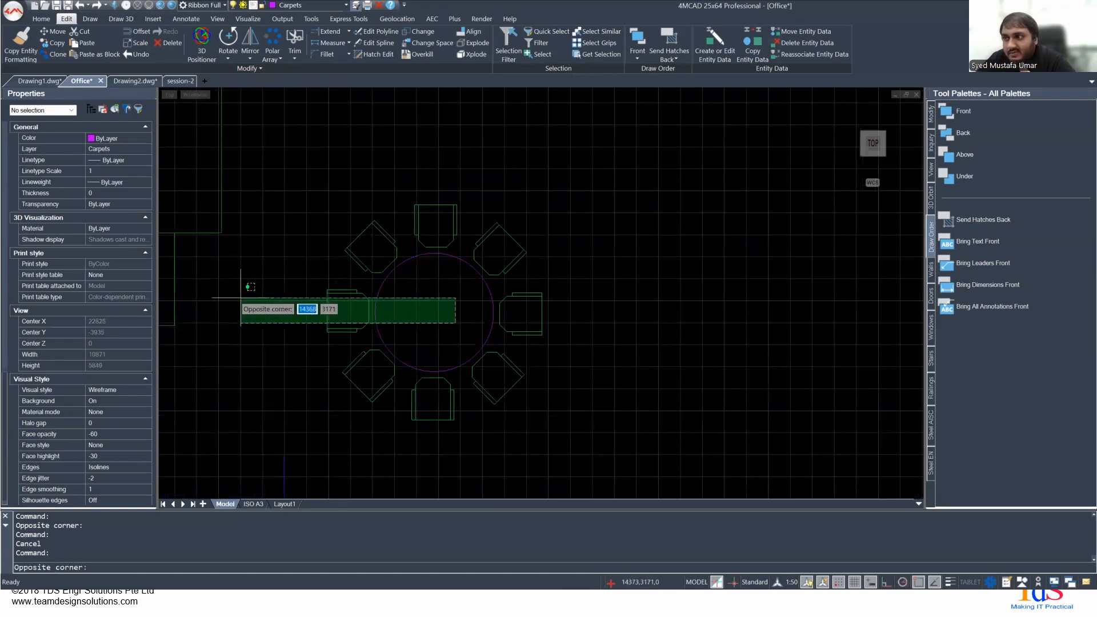
{"action": "left_click", "coordinate": [241, 297]}
{"action": "left_click", "coordinate": [278, 302]}
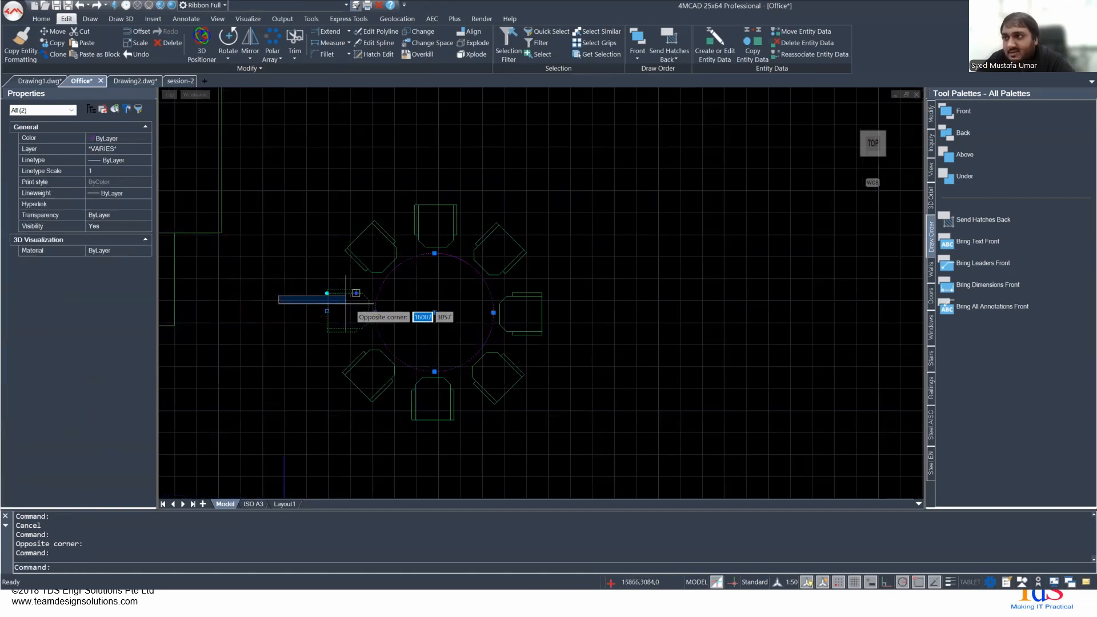
{"action": "left_click", "coordinate": [509, 320]}
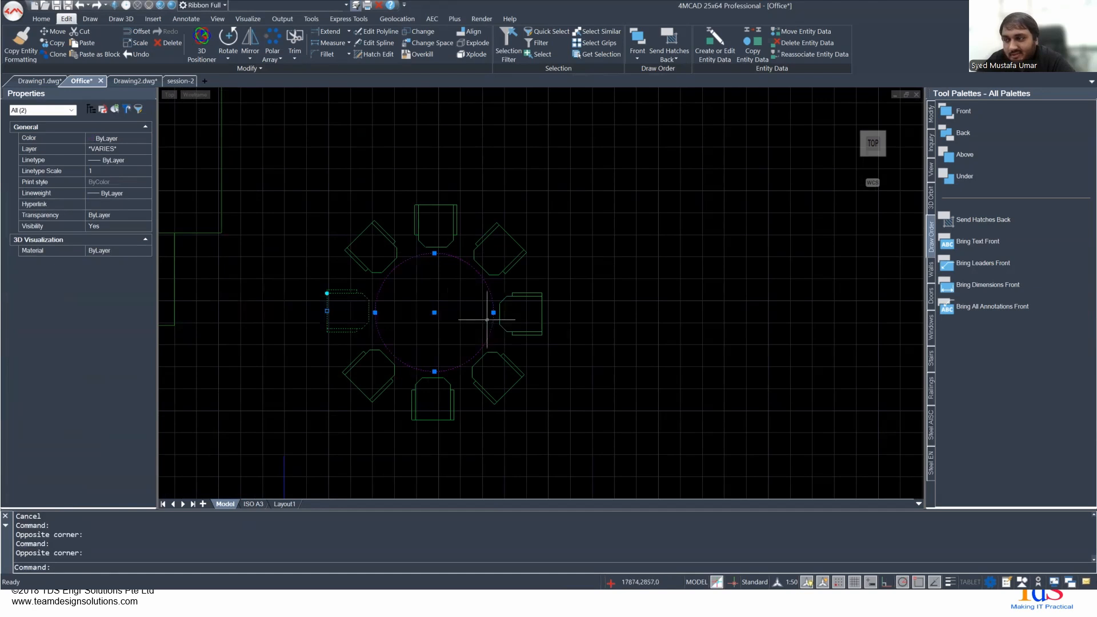
{"action": "key", "text": "Escape"}
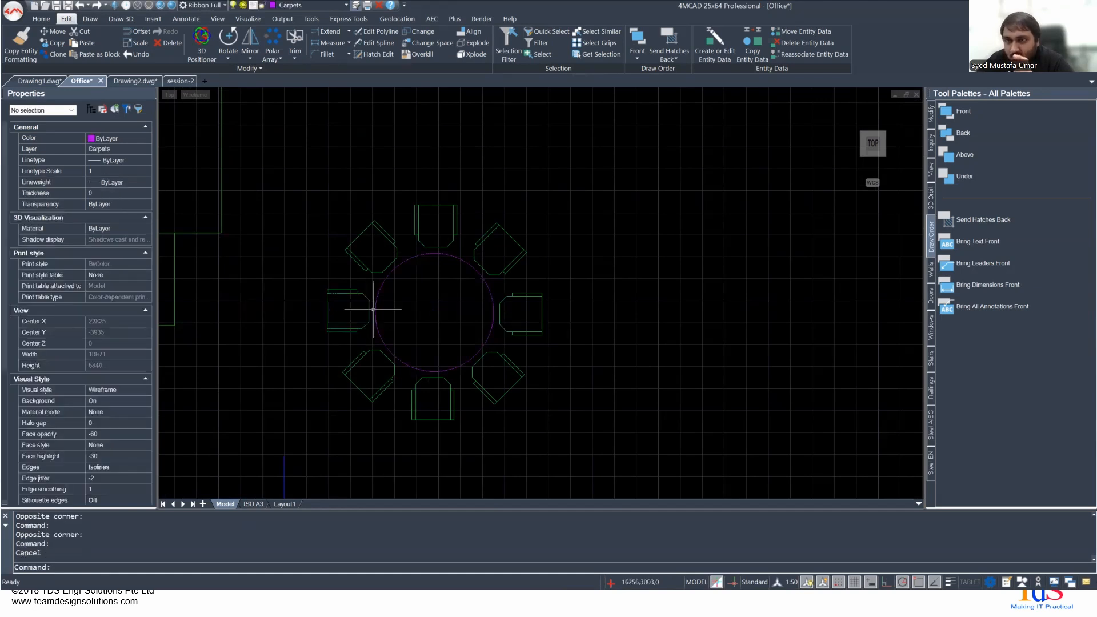
- Switch to the presentation and advance to the slide titled Using Hatch to Highlight Areas
{"action": "scroll", "coordinate": [373, 309], "scroll_direction": "down", "scroll_amount": 3}
{"action": "middle_click_drag", "start_coordinate": [333, 306], "coordinate": [486, 306]}
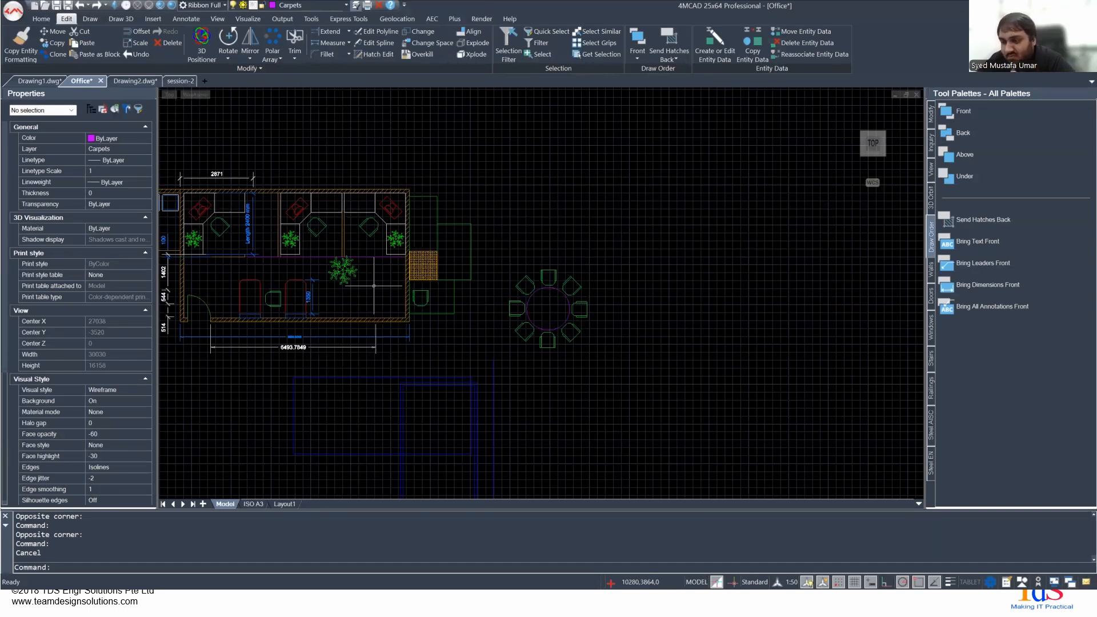
{"action": "key", "text": "alt+Tab"}
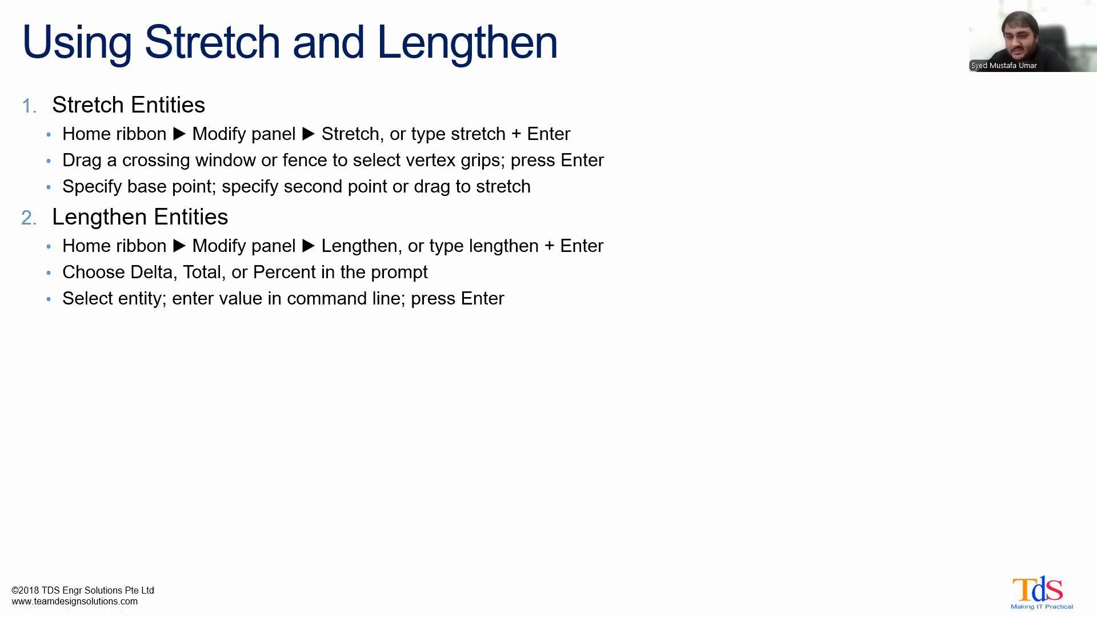
{"action": "key", "text": "Right"}
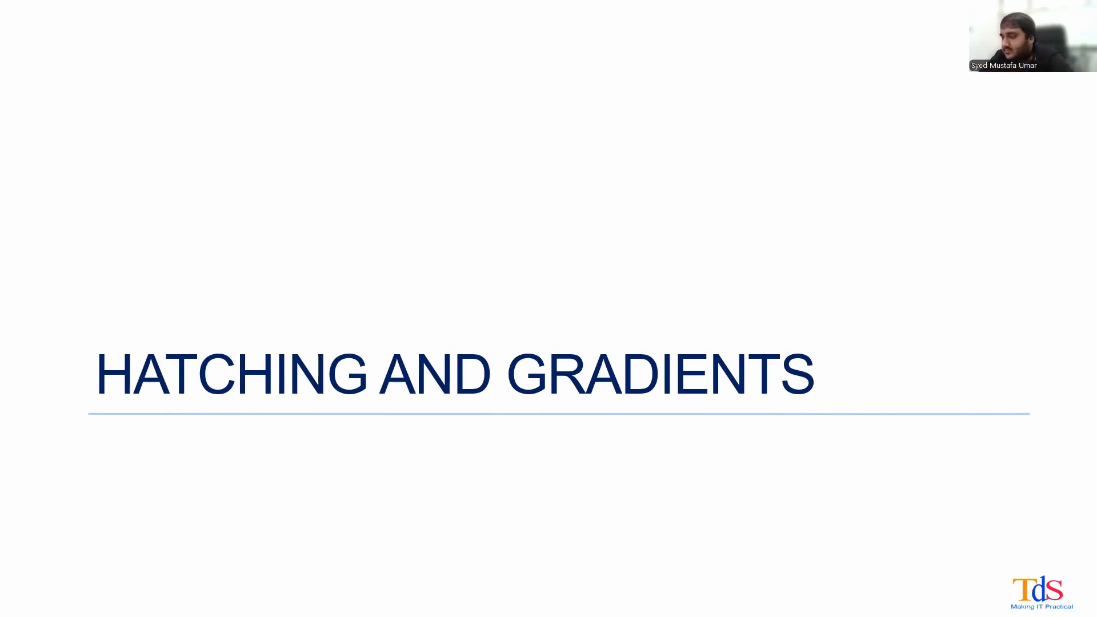
{"action": "key", "text": "Right"}
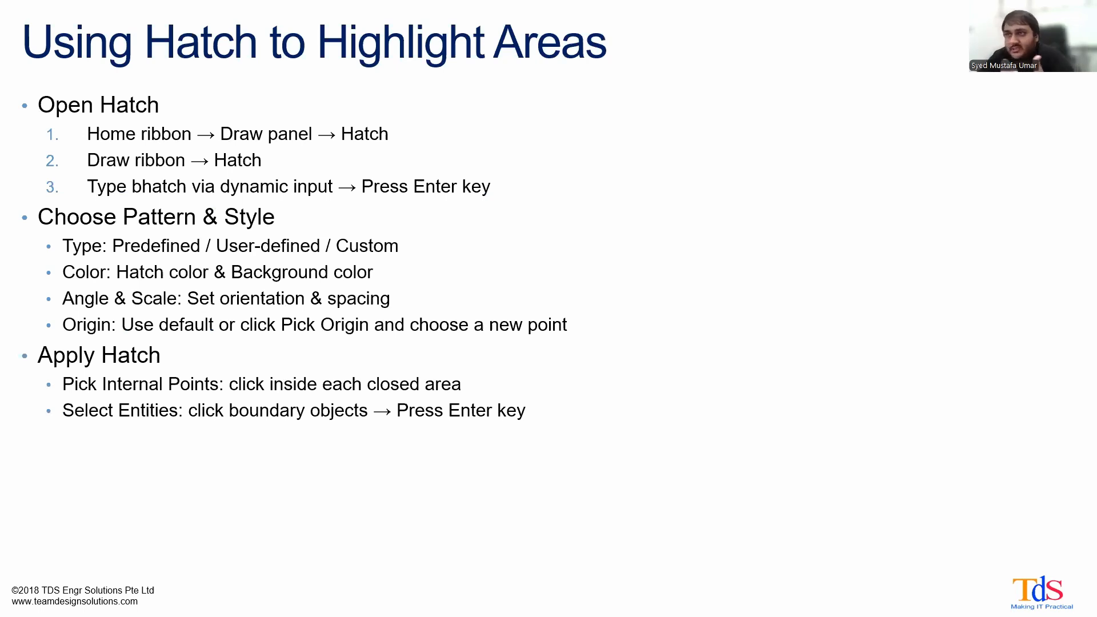
- Switch back to 4MCAD and select the floor plan's wall hatch along the lower wall to examine its pattern and properties up close
{"action": "key", "text": "alt+Tab"}
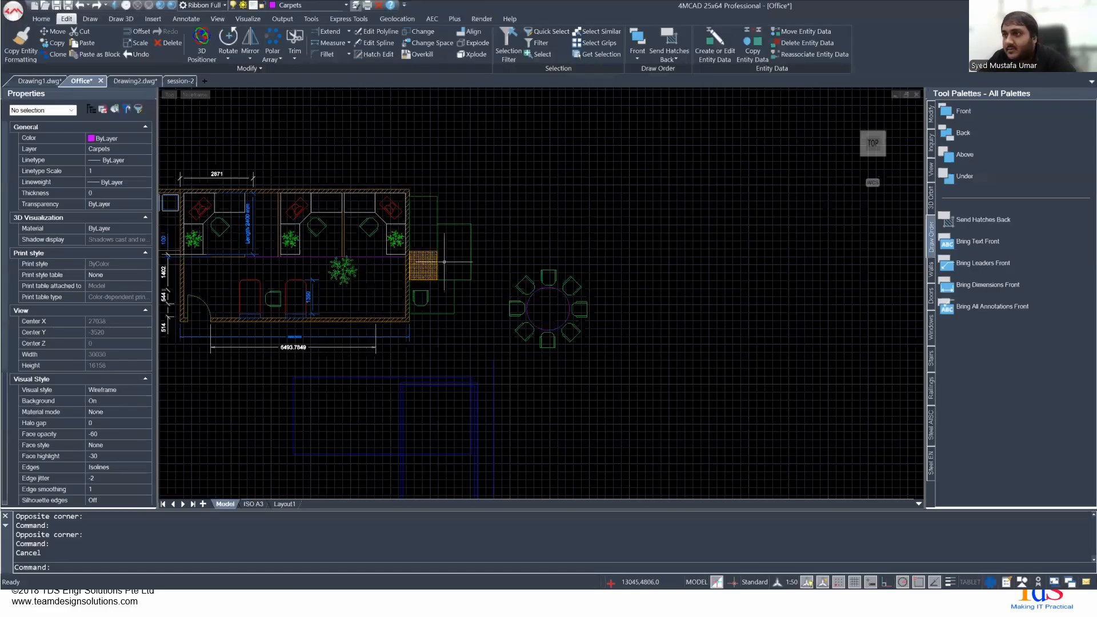
{"action": "scroll", "coordinate": [389, 262], "scroll_direction": "up", "scroll_amount": 4}
{"action": "middle_click_drag", "start_coordinate": [360, 239], "coordinate": [519, 279]}
{"action": "scroll", "coordinate": [519, 279], "scroll_direction": "down", "scroll_amount": 1}
{"action": "middle_click_drag", "start_coordinate": [311, 318], "coordinate": [394, 279]}
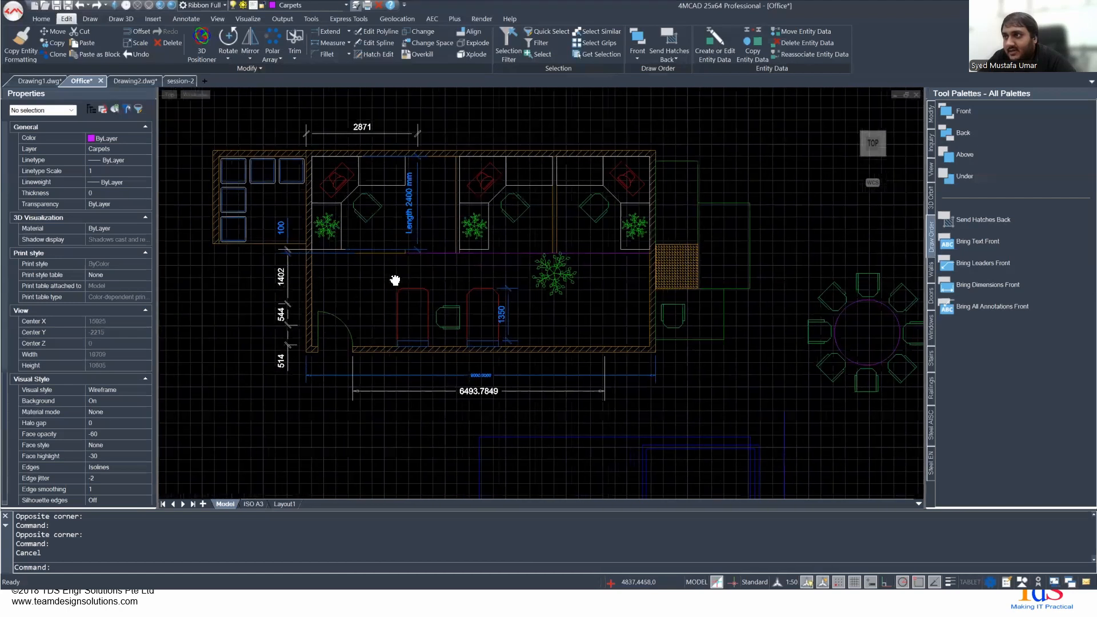
{"action": "left_click", "coordinate": [459, 349]}
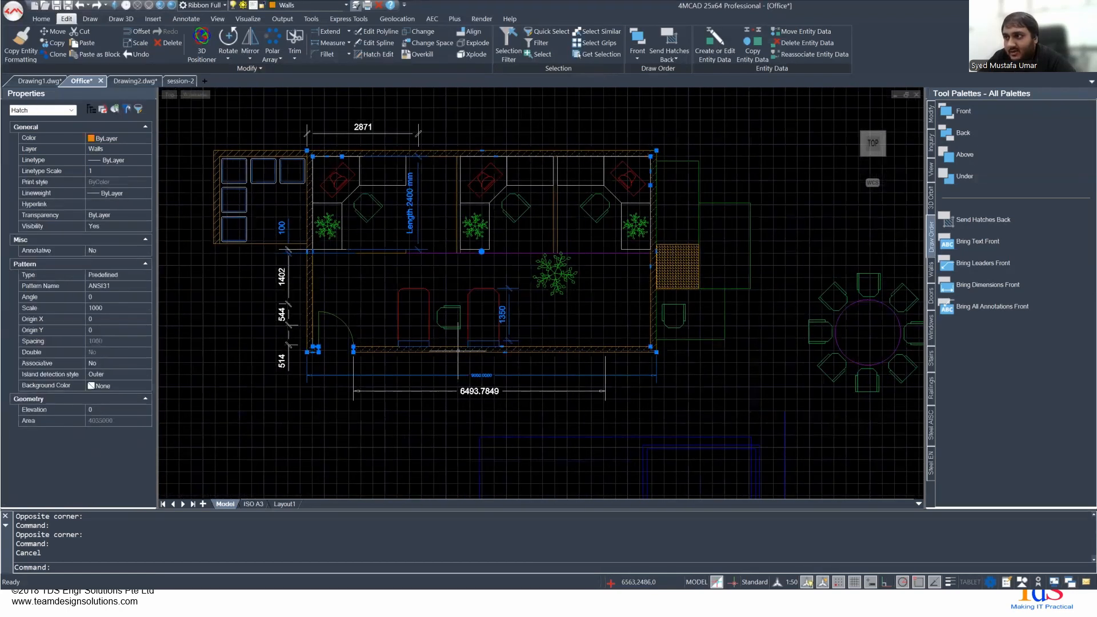
{"action": "scroll", "coordinate": [380, 343], "scroll_direction": "up", "scroll_amount": 5}
{"action": "scroll", "coordinate": [354, 367], "scroll_direction": "up", "scroll_amount": 4}
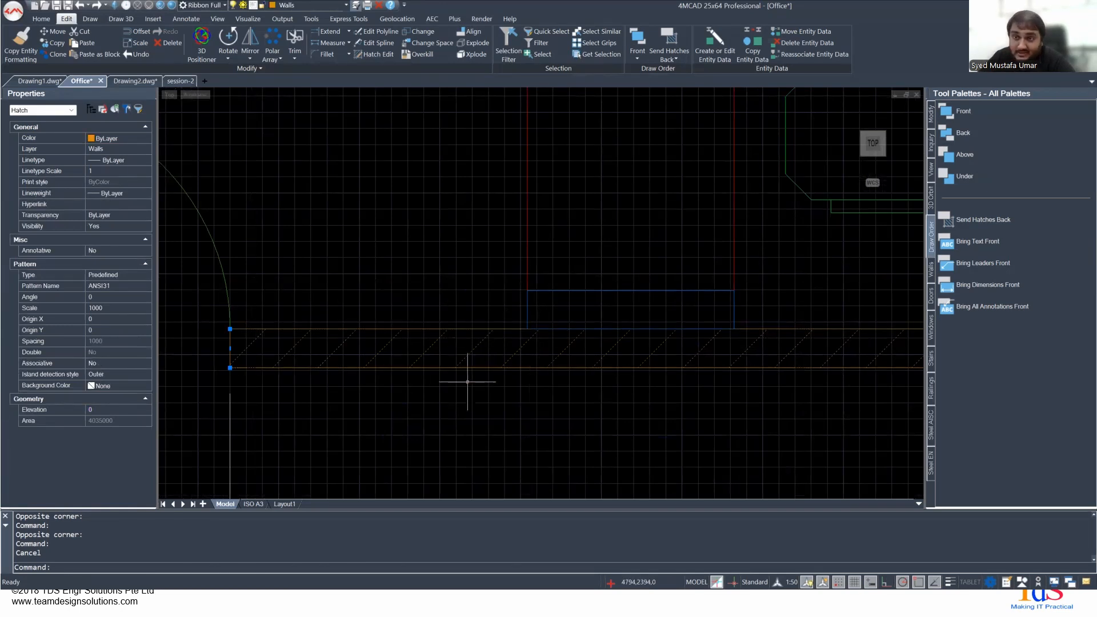
- Deselect the wall hatch, select the square grid-like hatch outside the office wall, and compare its properties with those of the adjacent wall hatch
{"action": "scroll", "coordinate": [631, 340], "scroll_direction": "down", "scroll_amount": 1}
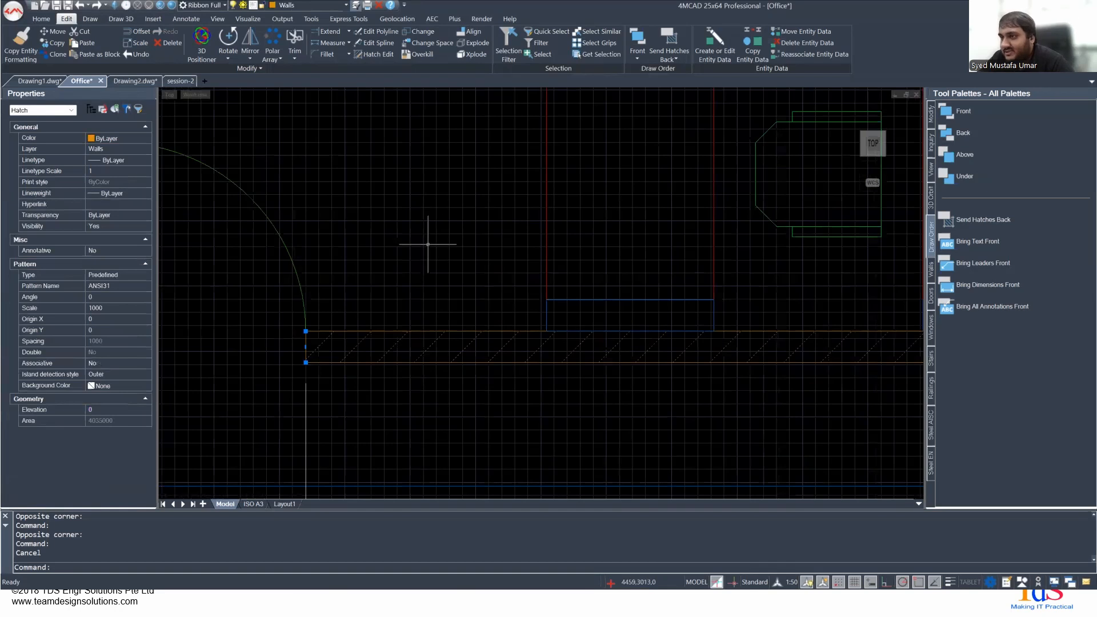
{"action": "key", "text": "Escape"}
{"action": "scroll", "coordinate": [461, 251], "scroll_direction": "down", "scroll_amount": 3}
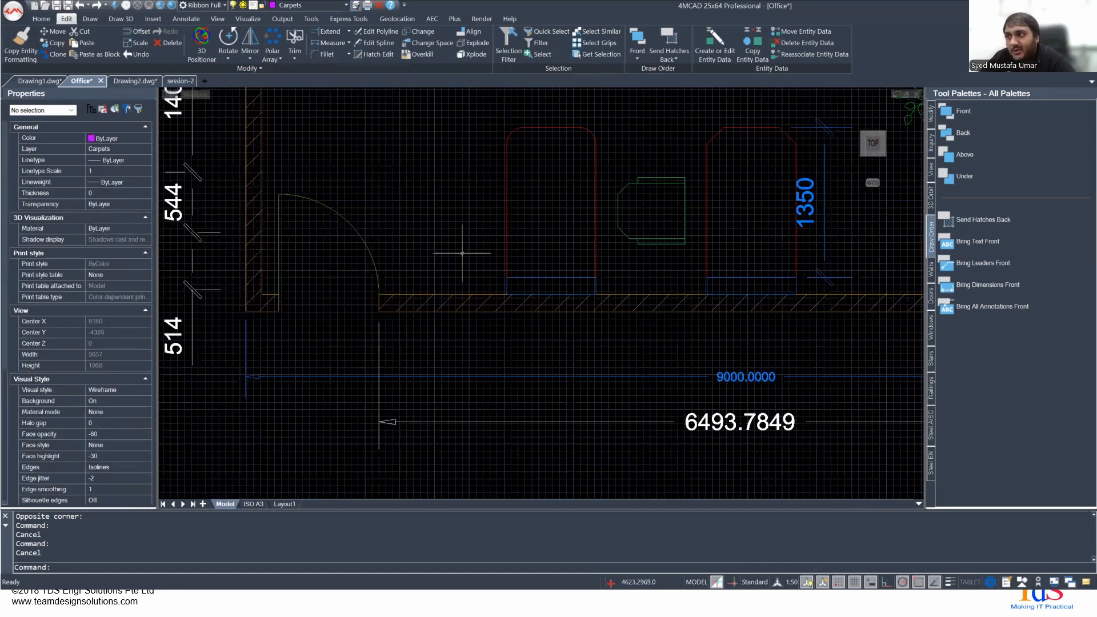
{"action": "middle_click_drag", "start_coordinate": [602, 261], "coordinate": [350, 331]}
{"action": "middle_click_drag", "start_coordinate": [715, 315], "coordinate": [361, 321]}
{"action": "middle_click_drag", "start_coordinate": [562, 248], "coordinate": [467, 350]}
{"action": "scroll", "coordinate": [495, 264], "scroll_direction": "up", "scroll_amount": 1}
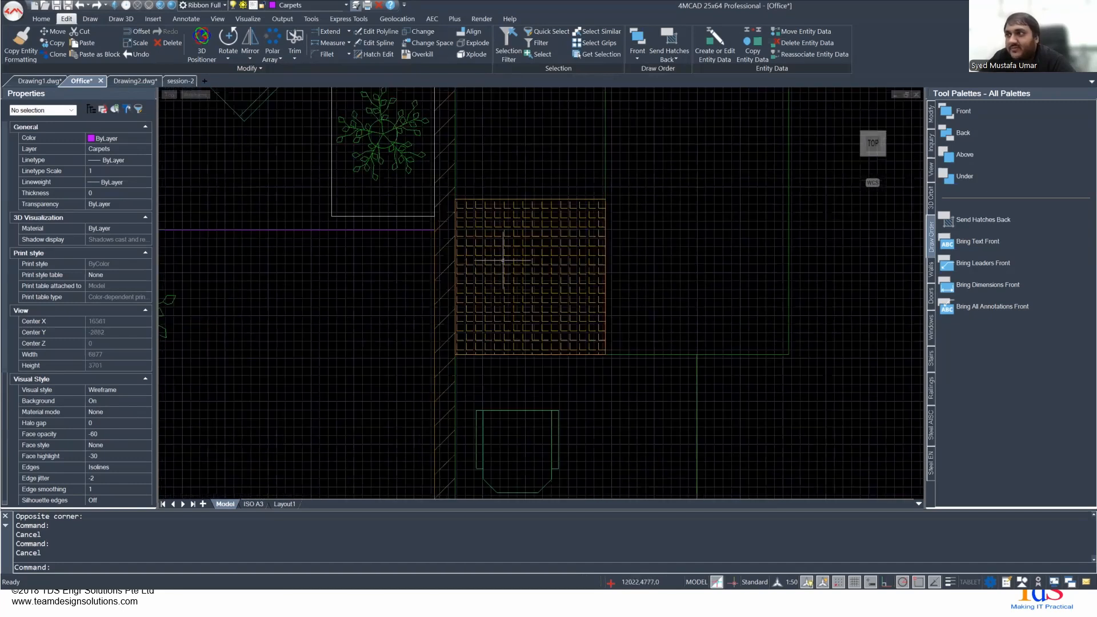
{"action": "left_click", "coordinate": [514, 266]}
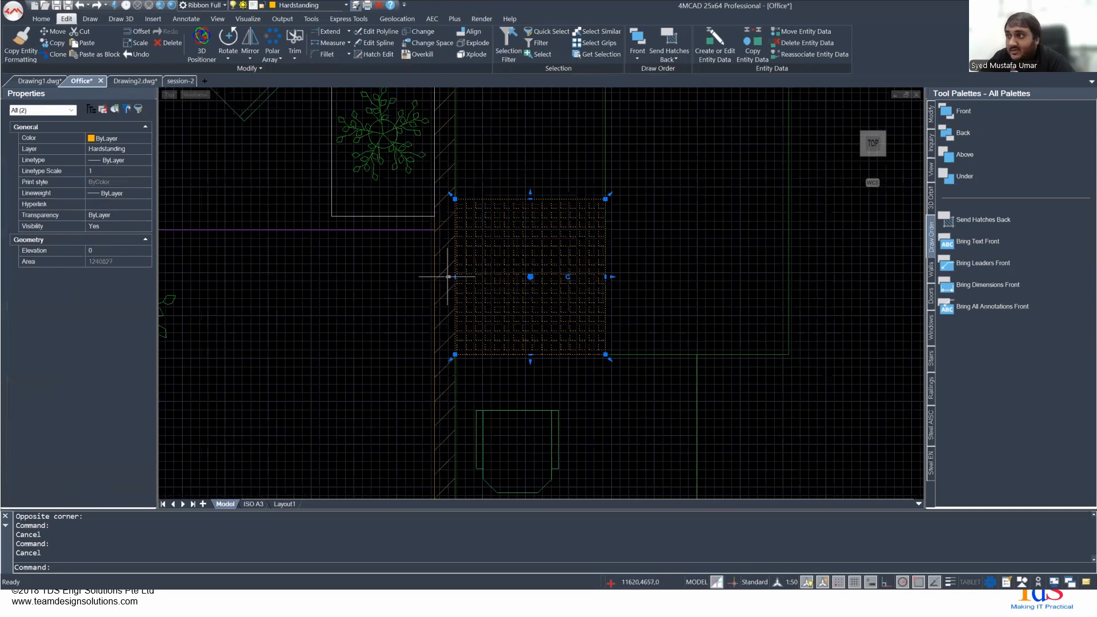
{"action": "left_click", "coordinate": [440, 248]}
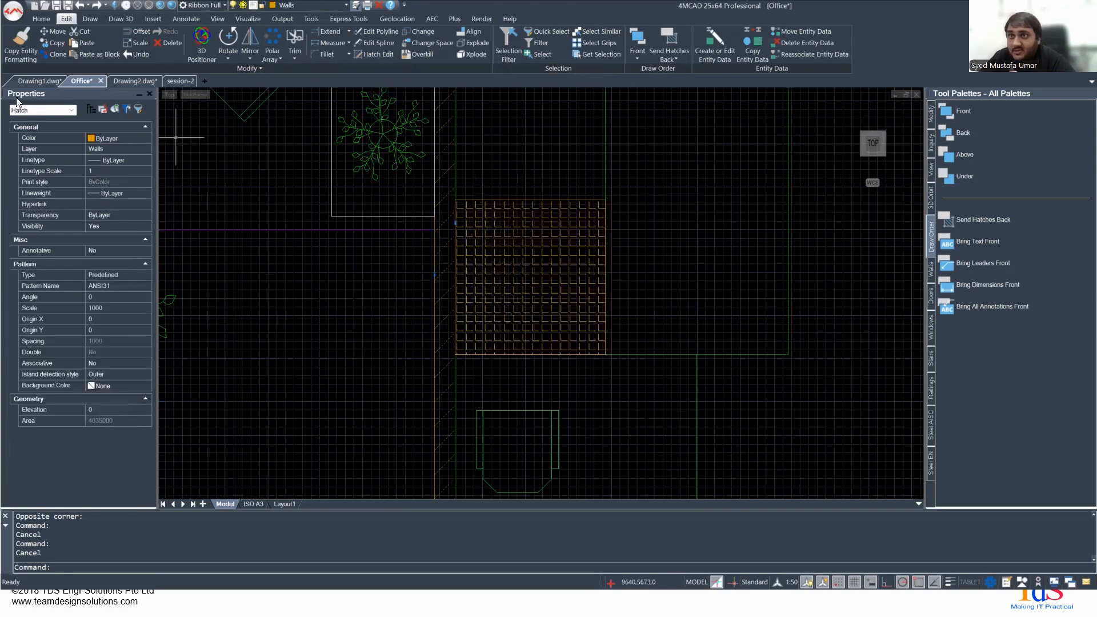
- Select the square patterned area outside the wall and inspect its polyline and hatch properties separately, then clear the selection
{"action": "left_click", "coordinate": [537, 272]}
{"action": "left_click", "coordinate": [52, 111]}
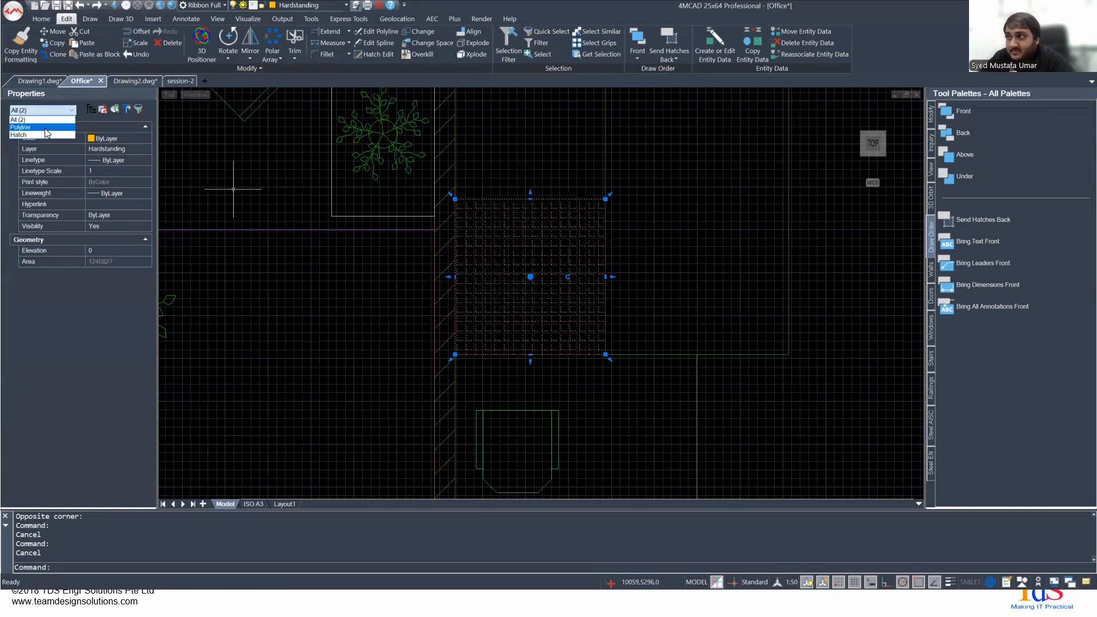
{"action": "left_click", "coordinate": [44, 127]}
{"action": "left_click", "coordinate": [42, 110]}
{"action": "left_click", "coordinate": [39, 135]}
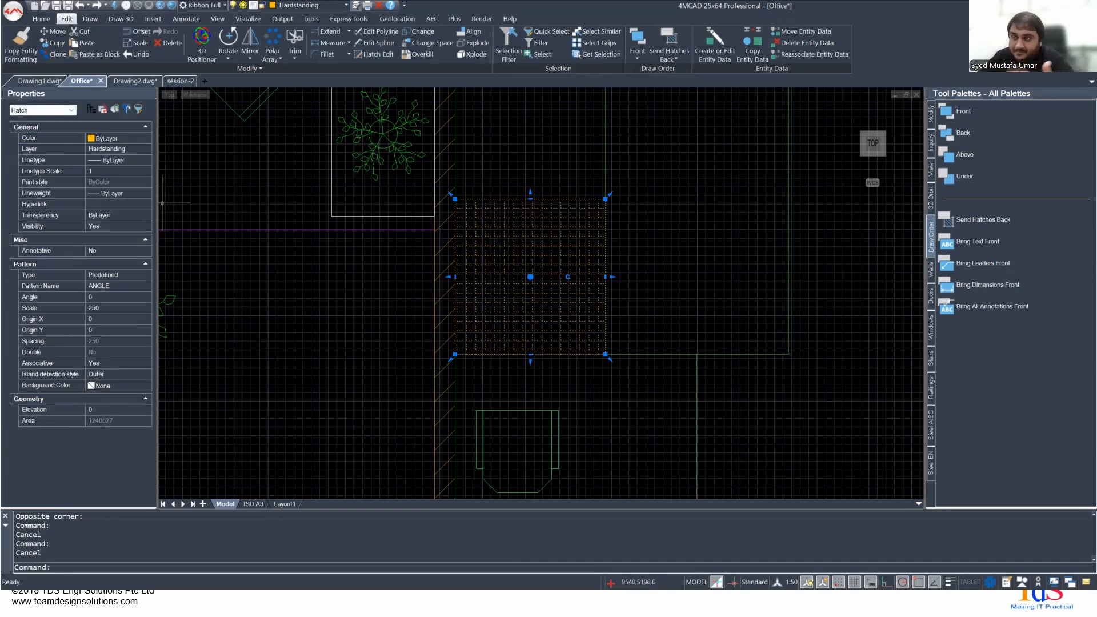
{"action": "key", "text": "Escape"}
- Move the square patterned hatch outside the office wall and its boundary to the Hatching layer, then deselect them
{"action": "scroll", "coordinate": [314, 308], "scroll_direction": "down", "scroll_amount": 4}
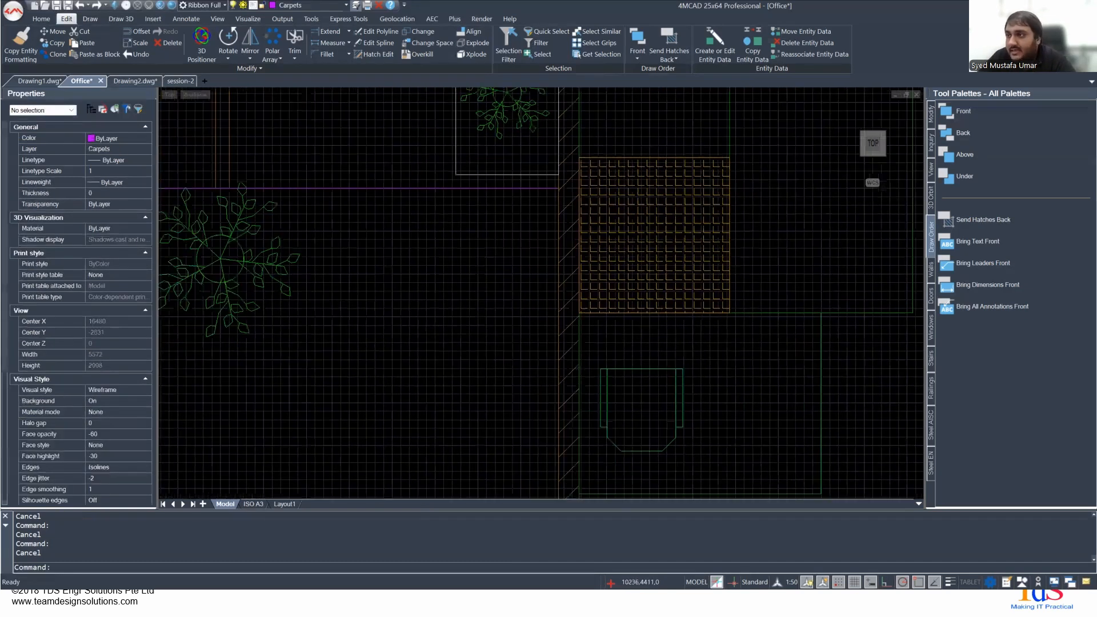
{"action": "scroll", "coordinate": [465, 294], "scroll_direction": "down", "scroll_amount": 2}
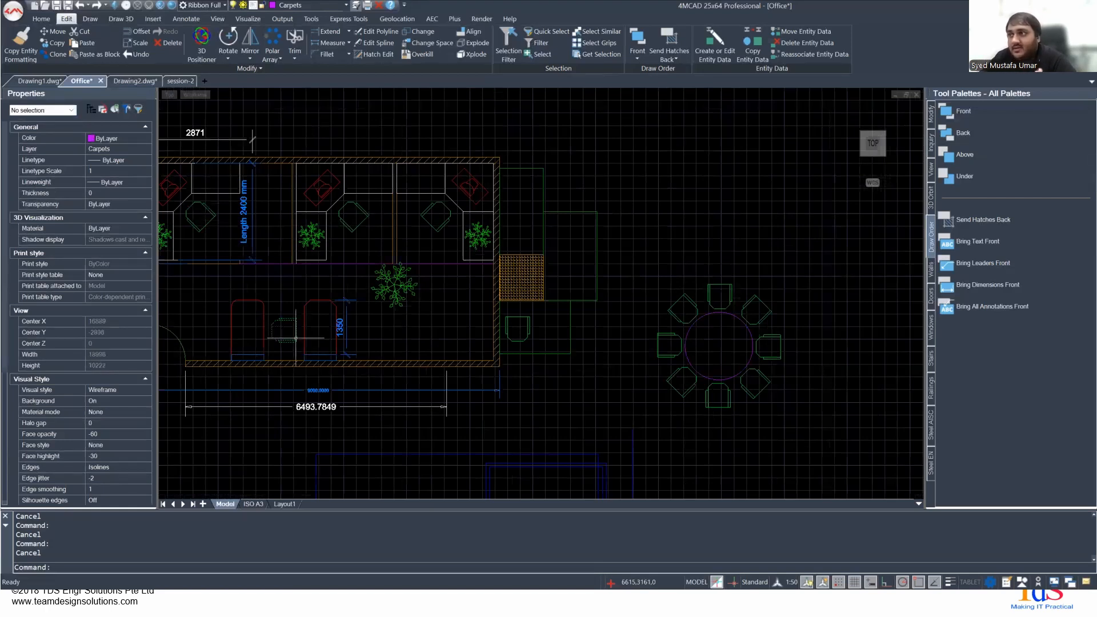
{"action": "left_click", "coordinate": [536, 268]}
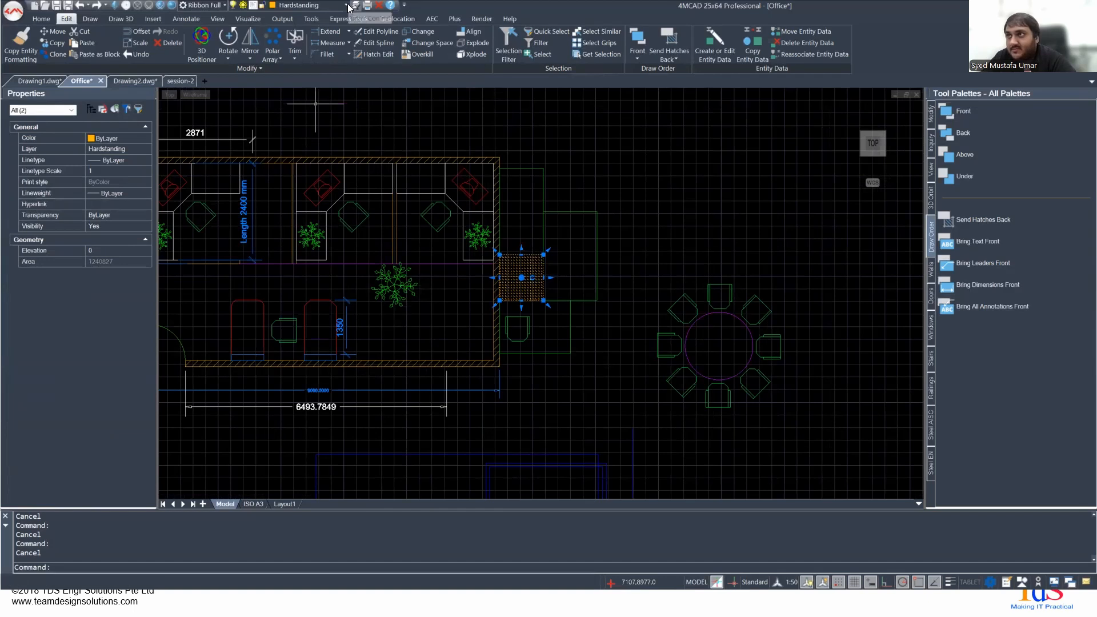
{"action": "left_click", "coordinate": [311, 5]}
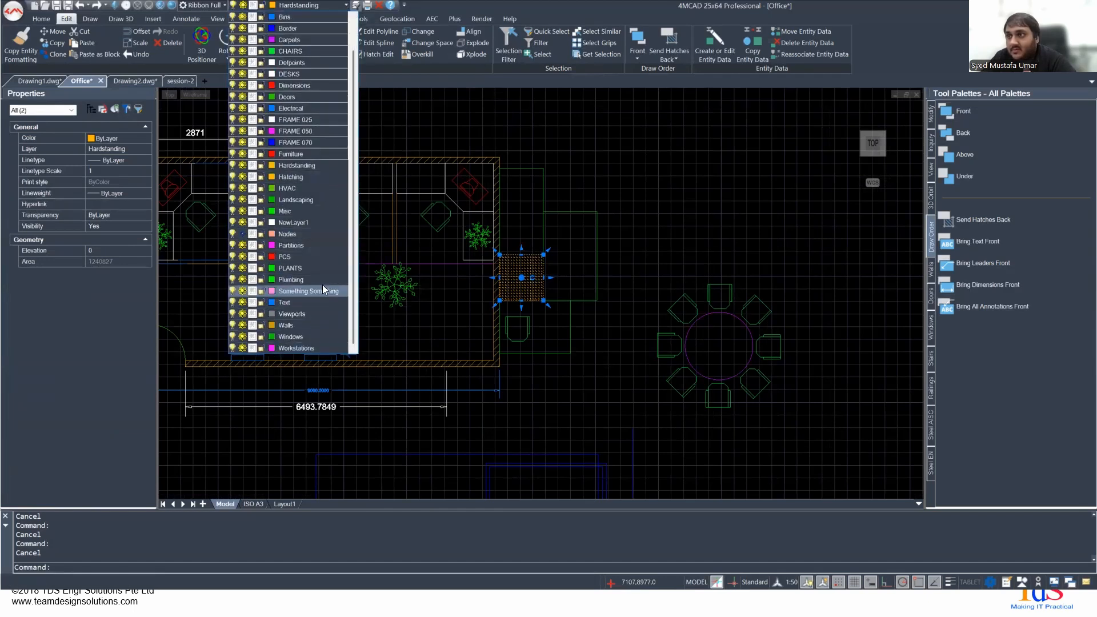
{"action": "left_click", "coordinate": [308, 177]}
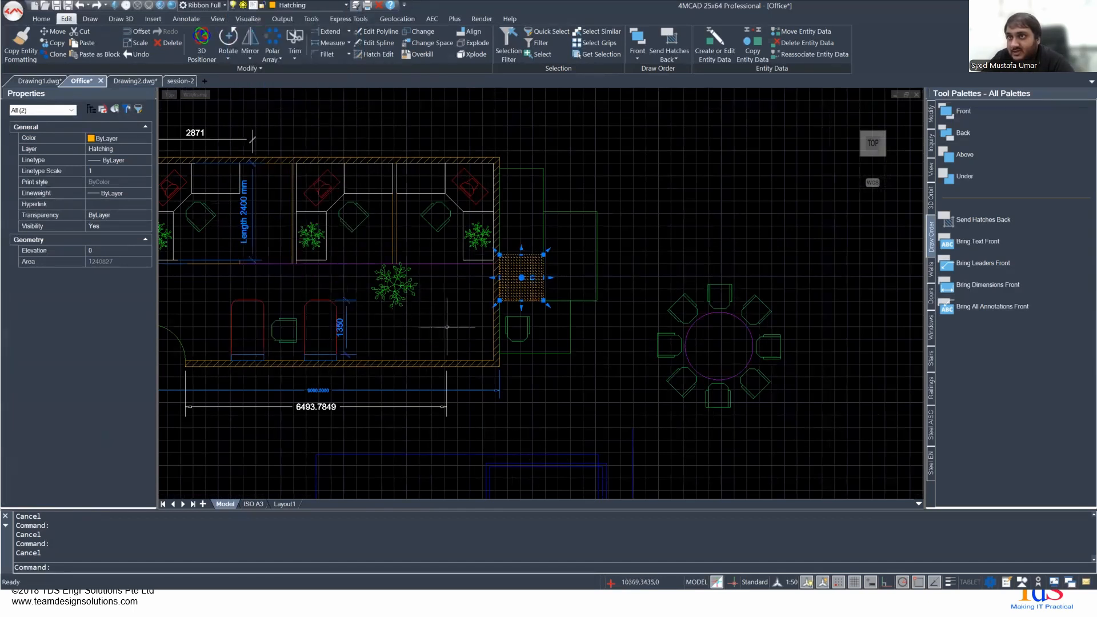
{"action": "key", "text": "Escape"}
- Find the empty area below the floor plan, beside the blue rectangles
{"action": "middle_click_drag", "start_coordinate": [449, 339], "coordinate": [368, 256]}
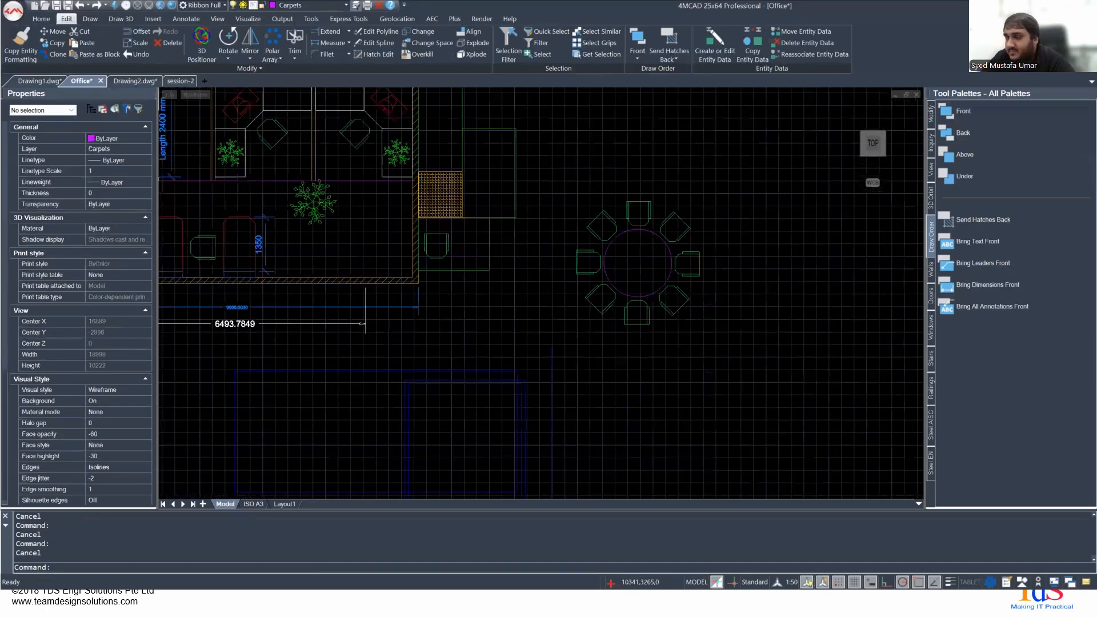
{"action": "scroll", "coordinate": [341, 341], "scroll_direction": "up", "scroll_amount": 1}
{"action": "middle_click_drag", "start_coordinate": [353, 384], "coordinate": [604, 153]}
{"action": "scroll", "coordinate": [326, 367], "scroll_direction": "down", "scroll_amount": 3}
{"action": "scroll", "coordinate": [325, 367], "scroll_direction": "down", "scroll_amount": 1}
{"action": "middle_click_drag", "start_coordinate": [330, 349], "coordinate": [492, 314]}
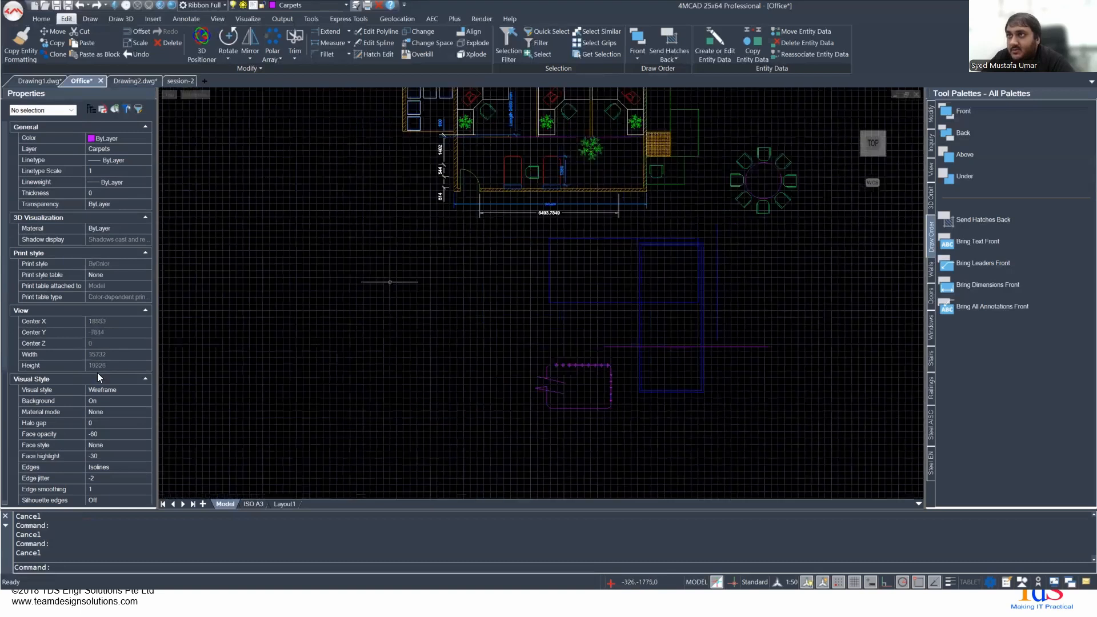
{"action": "left_click", "coordinate": [90, 20]}
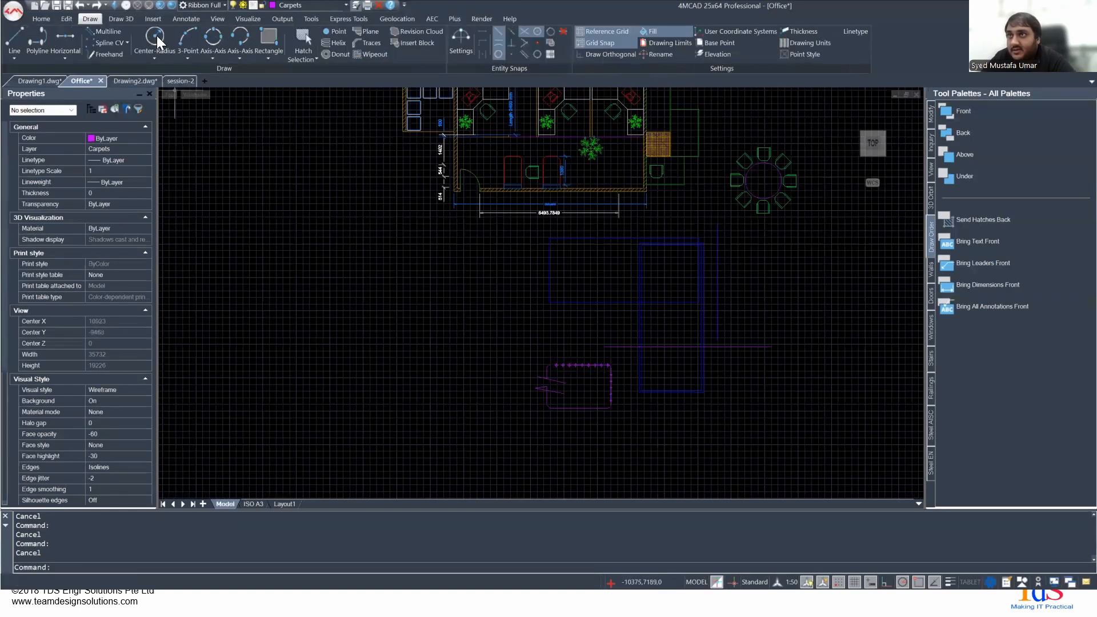
{"action": "left_click", "coordinate": [268, 39]}
{"action": "left_click", "coordinate": [261, 216]}
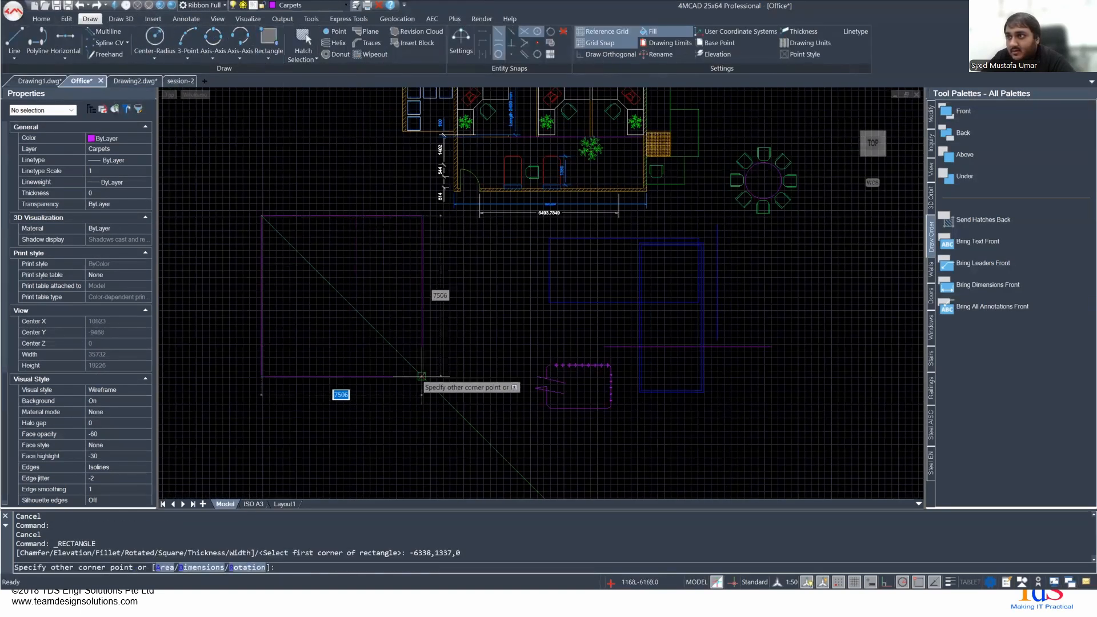
{"action": "key", "text": "Escape"}
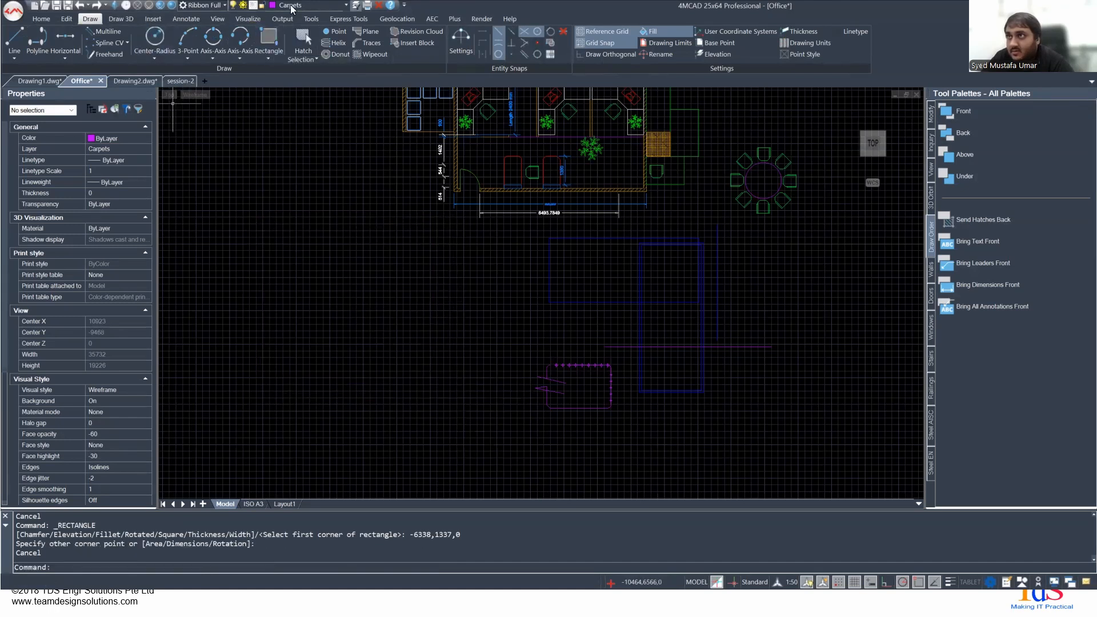
- Make layer 0 current and draw a rectangle about 10547 by 5513 in the empty area below the floor plan
{"action": "left_click", "coordinate": [290, 9]}
{"action": "scroll", "coordinate": [300, 33], "scroll_direction": "up", "scroll_amount": 2}
{"action": "left_click", "coordinate": [289, 16]}
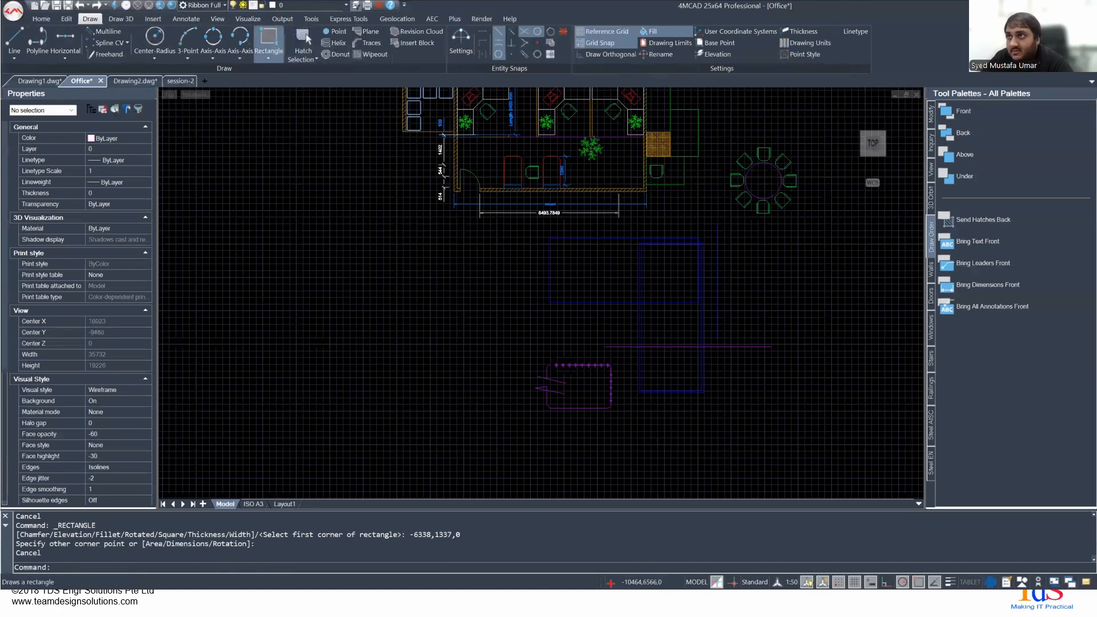
{"action": "left_click", "coordinate": [268, 39]}
{"action": "left_click", "coordinate": [259, 278]}
{"action": "left_click", "coordinate": [485, 395]}
- Draw a second rectangle about 8377 by 3895 inside the first one
{"action": "right_click", "coordinate": [275, 293]}
{"action": "left_click", "coordinate": [286, 299]}
{"action": "left_click", "coordinate": [276, 292]}
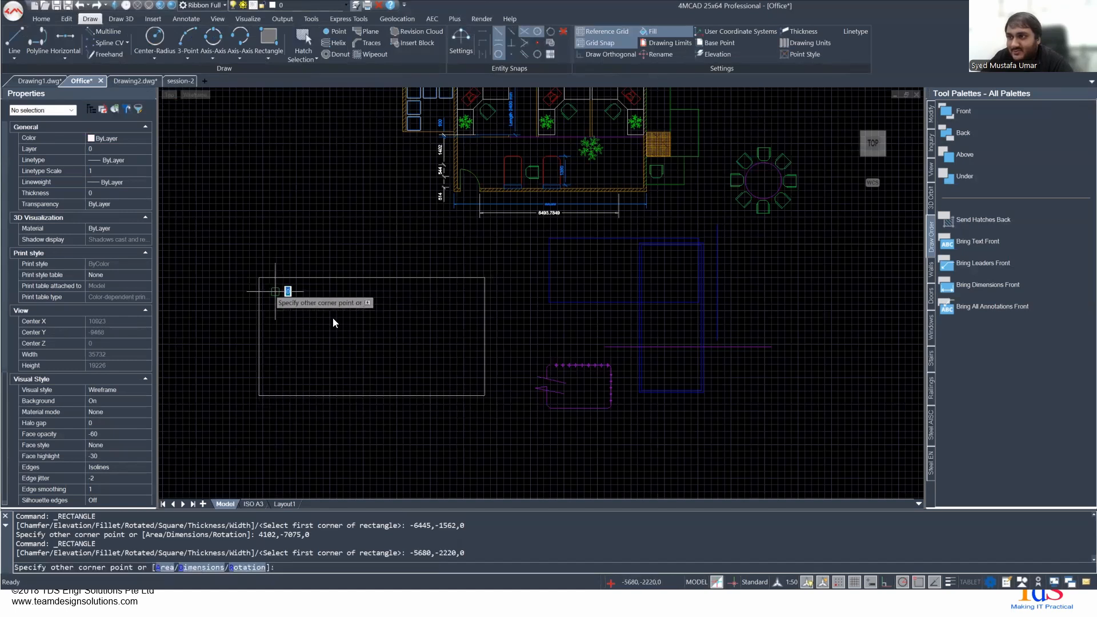
{"action": "left_click", "coordinate": [455, 375]}
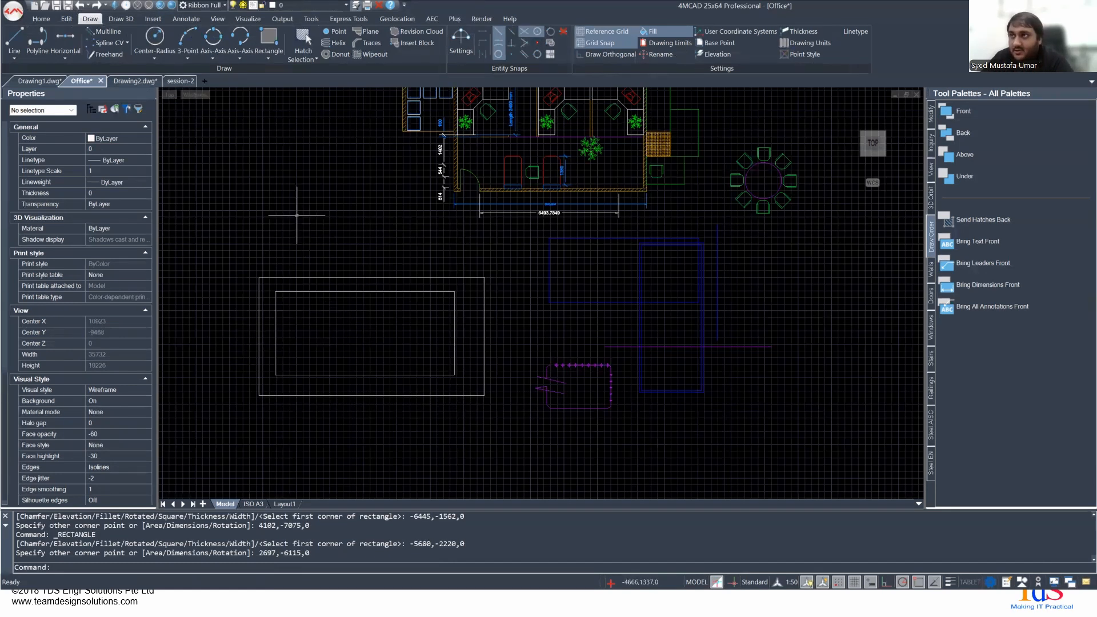
{"action": "left_click", "coordinate": [66, 20]}
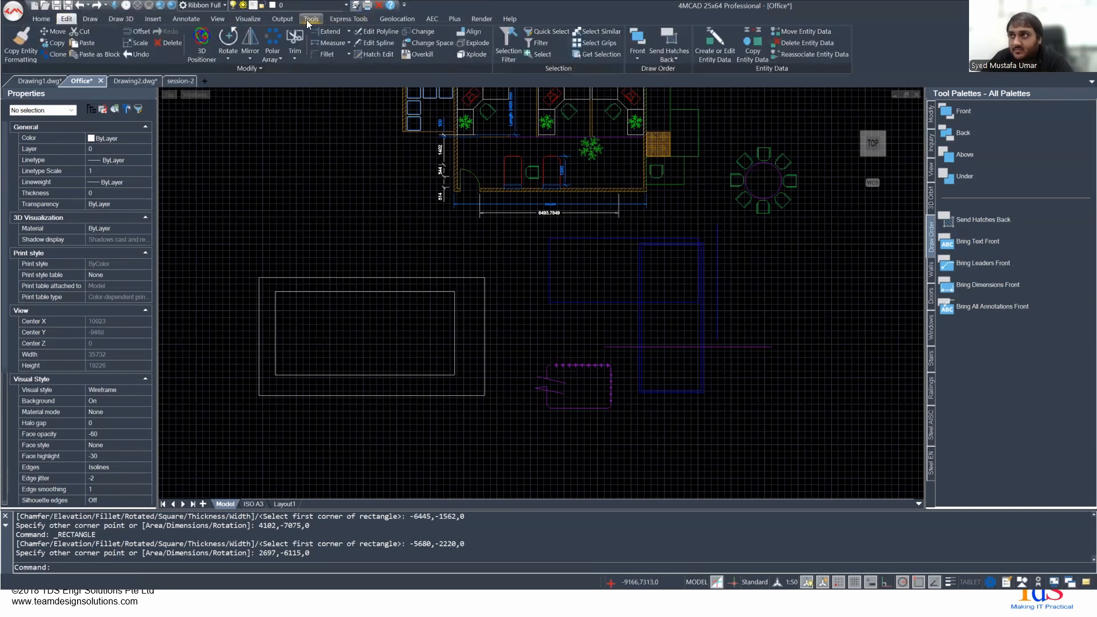
{"action": "left_click", "coordinate": [90, 19]}
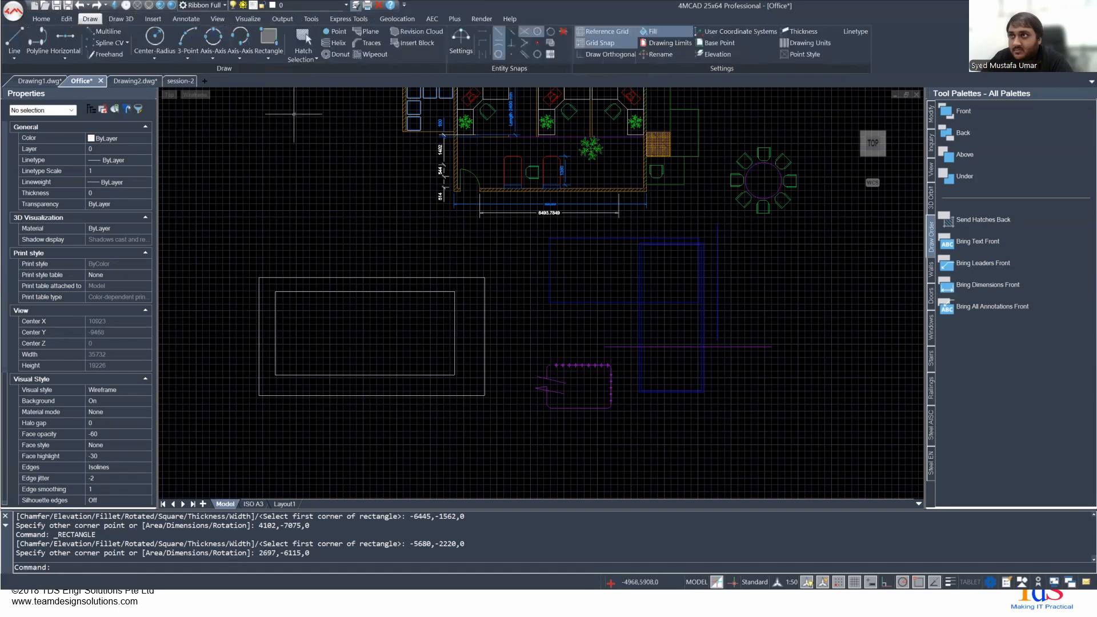
{"action": "left_click", "coordinate": [303, 59]}
{"action": "left_click", "coordinate": [313, 74]}
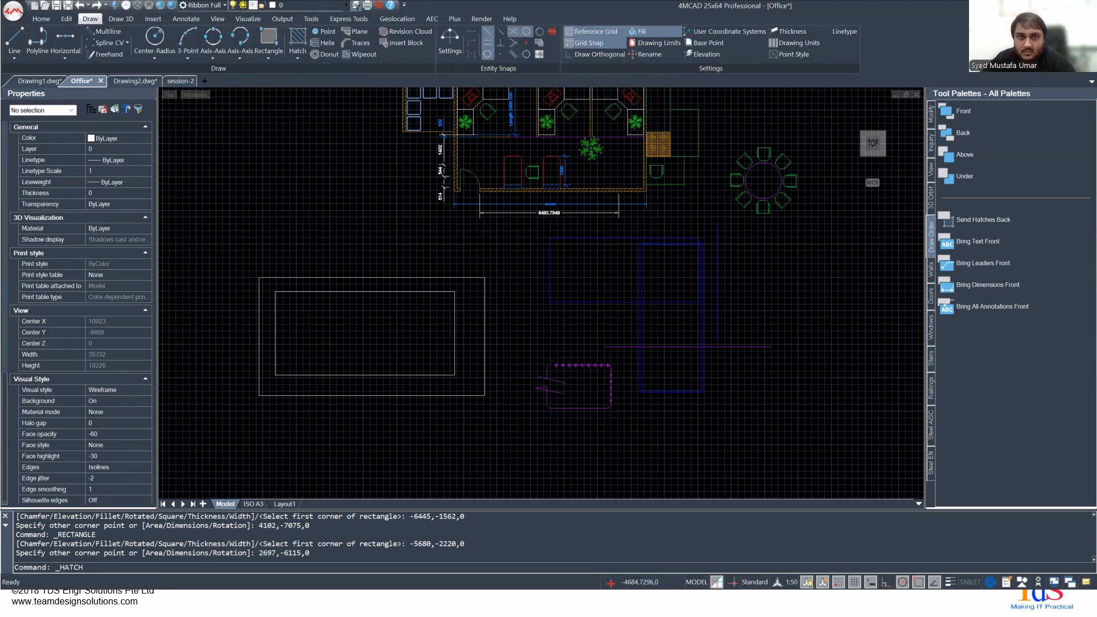
{"action": "key", "text": "Escape"}
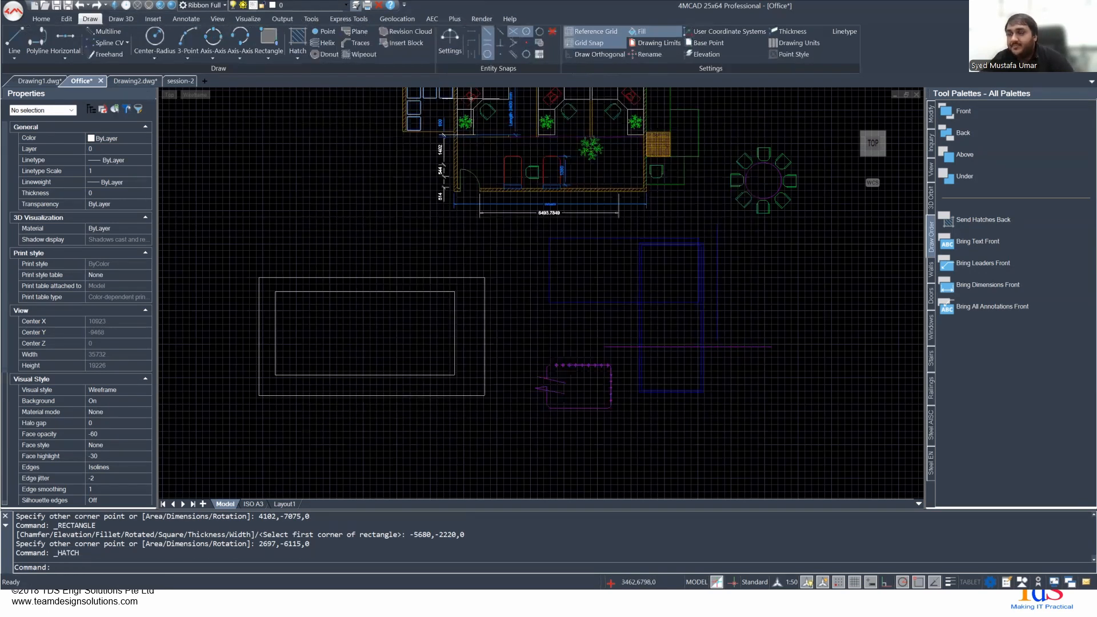
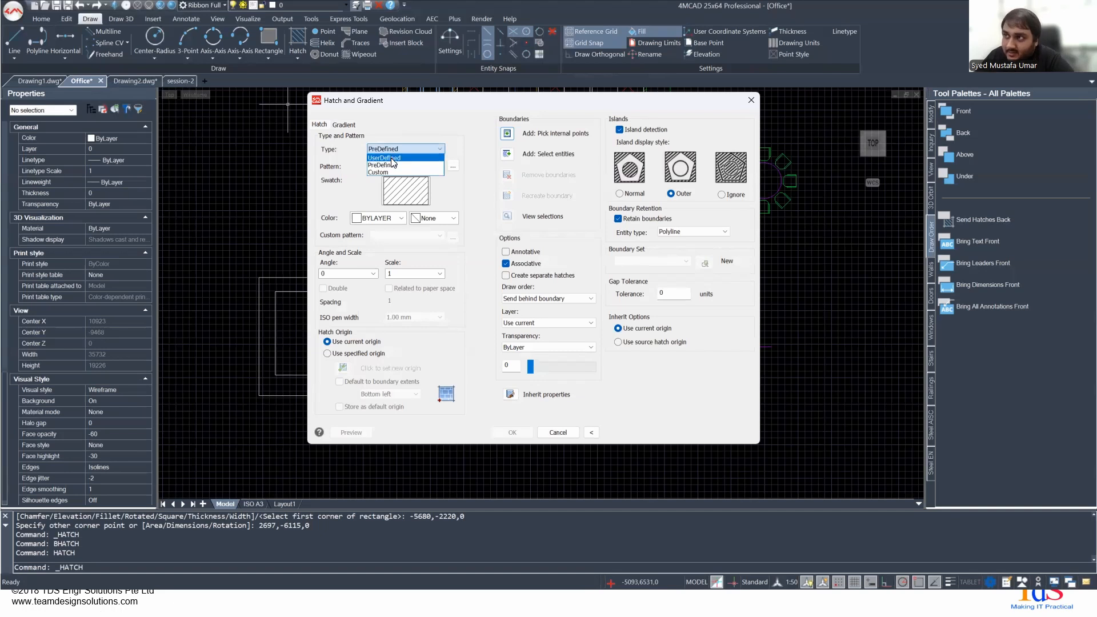
- Examine the available hatch types and look through the list of predefined hatch patterns, keeping the current pattern
{"action": "left_click", "coordinate": [380, 149]}
{"action": "left_click", "coordinate": [380, 165]}
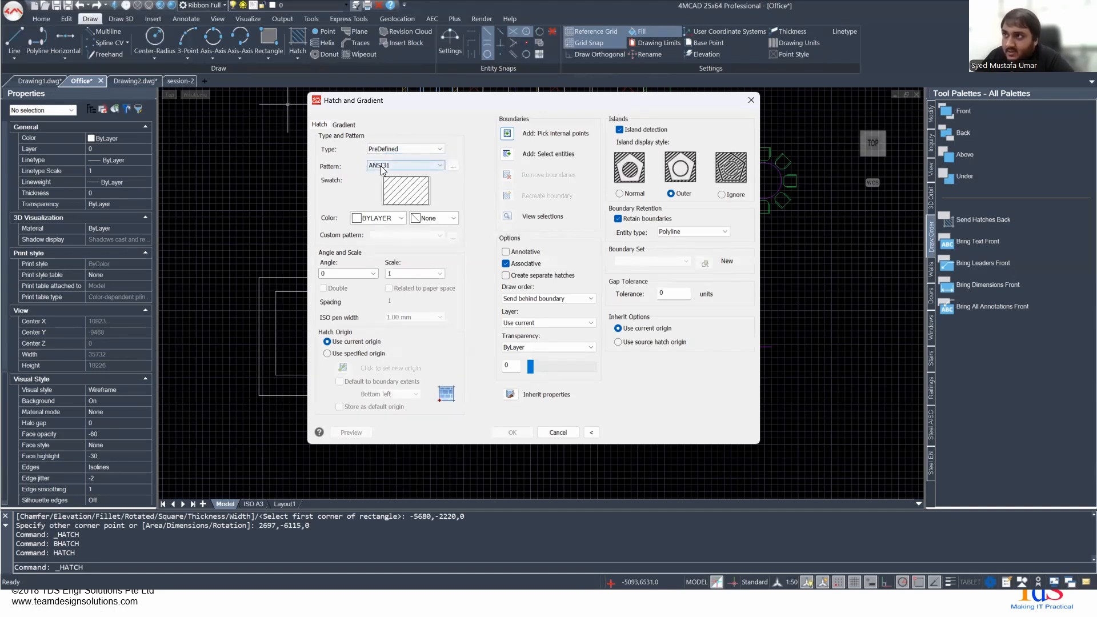
{"action": "left_click", "coordinate": [421, 164]}
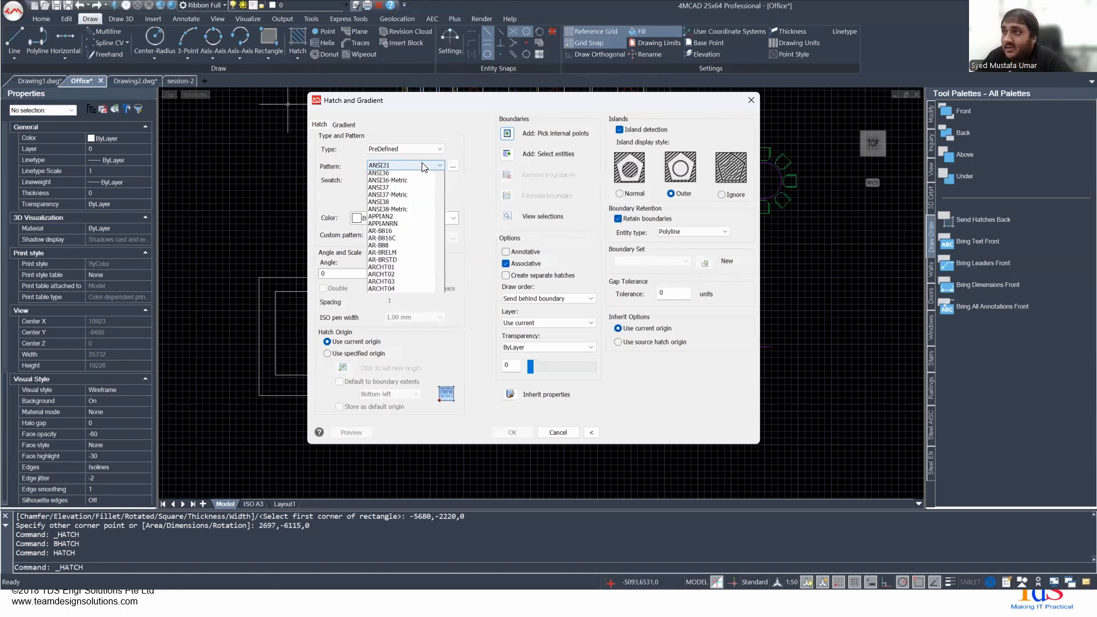
{"action": "scroll", "coordinate": [423, 254], "scroll_direction": "down", "scroll_amount": 15}
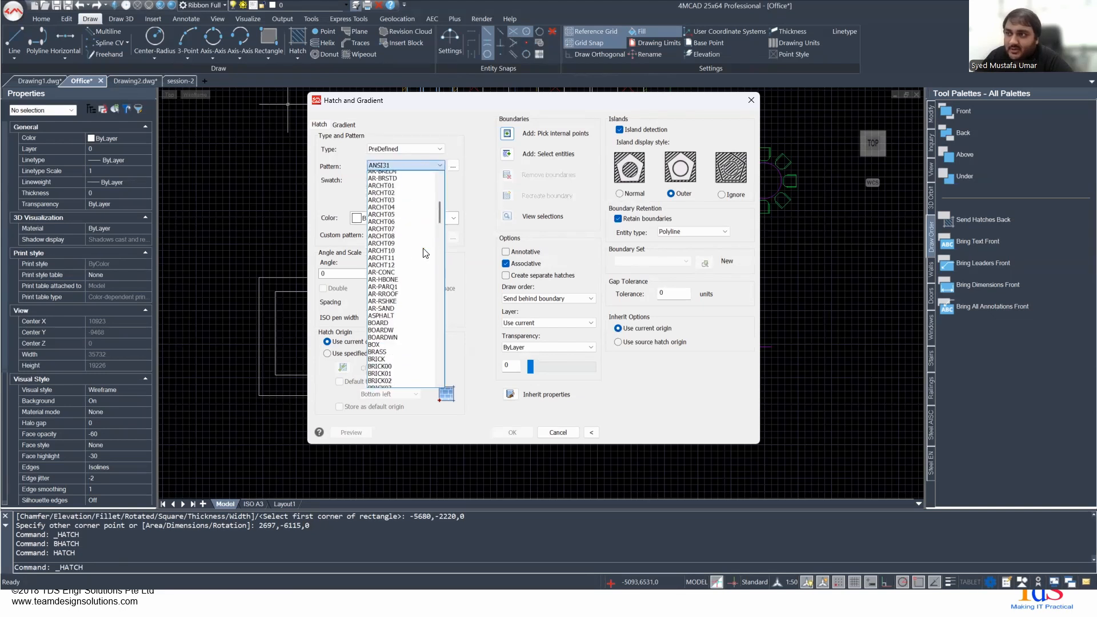
{"action": "scroll", "coordinate": [403, 259], "scroll_direction": "down", "scroll_amount": 20}
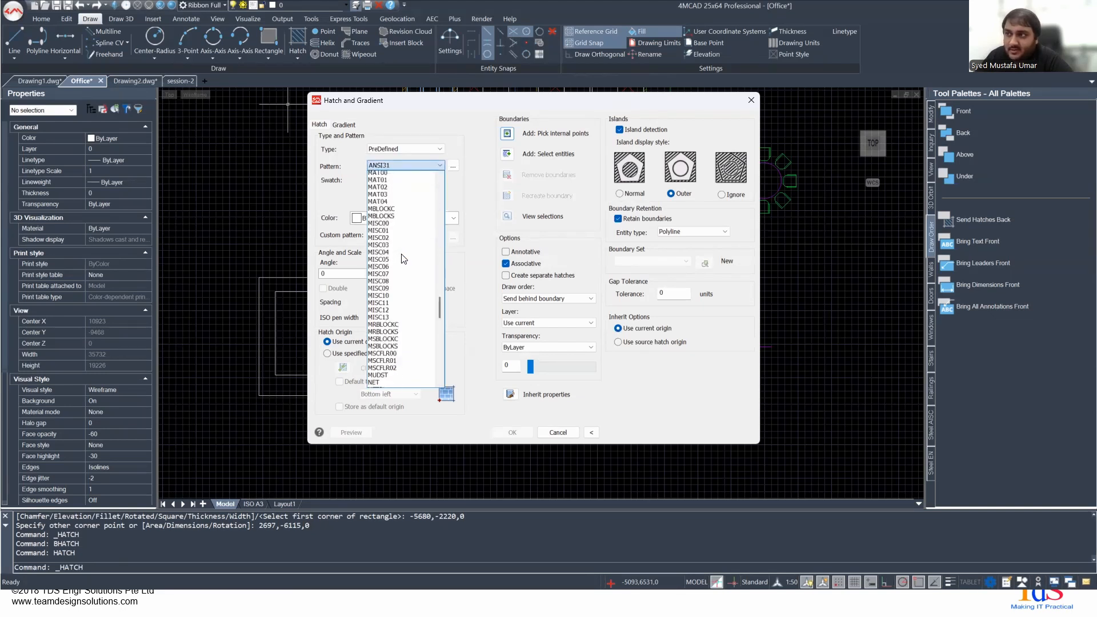
{"action": "scroll", "coordinate": [403, 258], "scroll_direction": "up", "scroll_amount": 20}
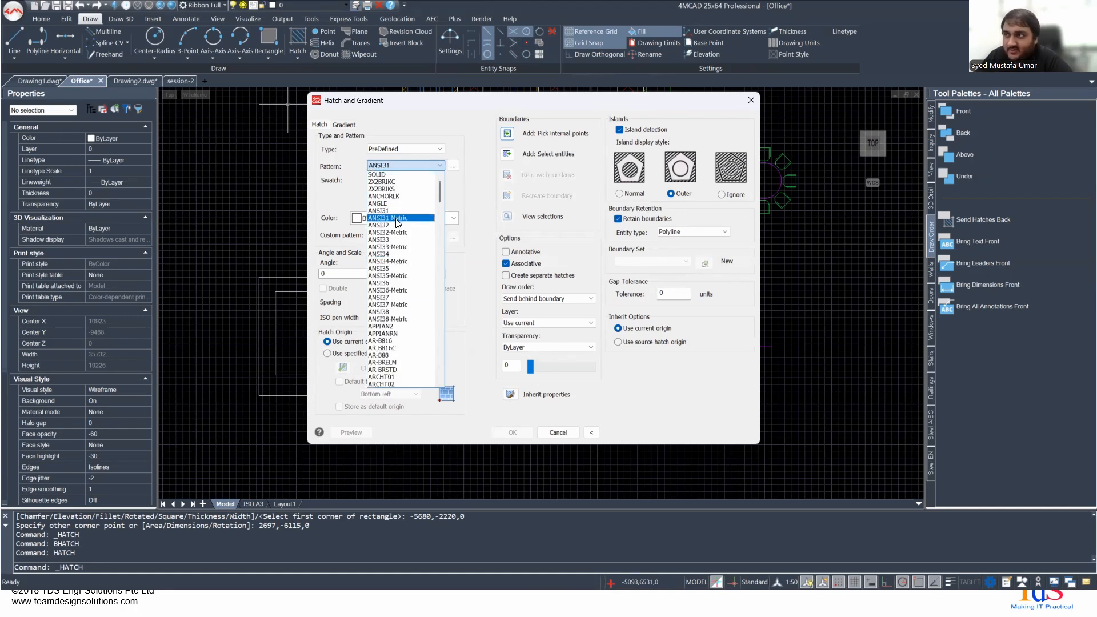
{"action": "left_click", "coordinate": [466, 191]}
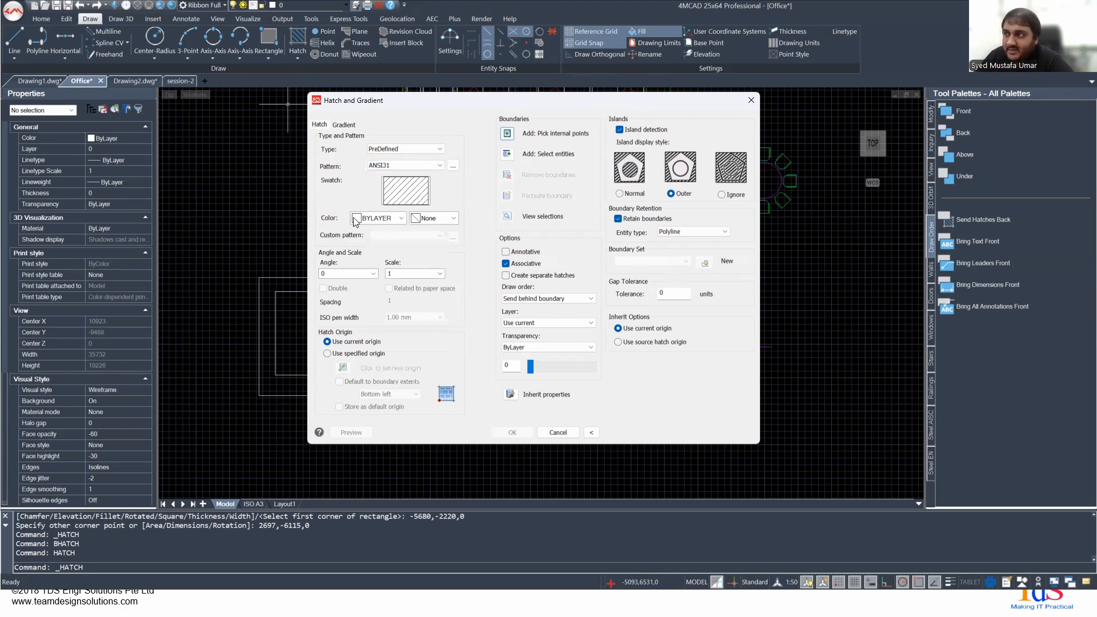
- Try red as the hatch color and set it back to BYLAYER
{"action": "left_click", "coordinate": [377, 221]}
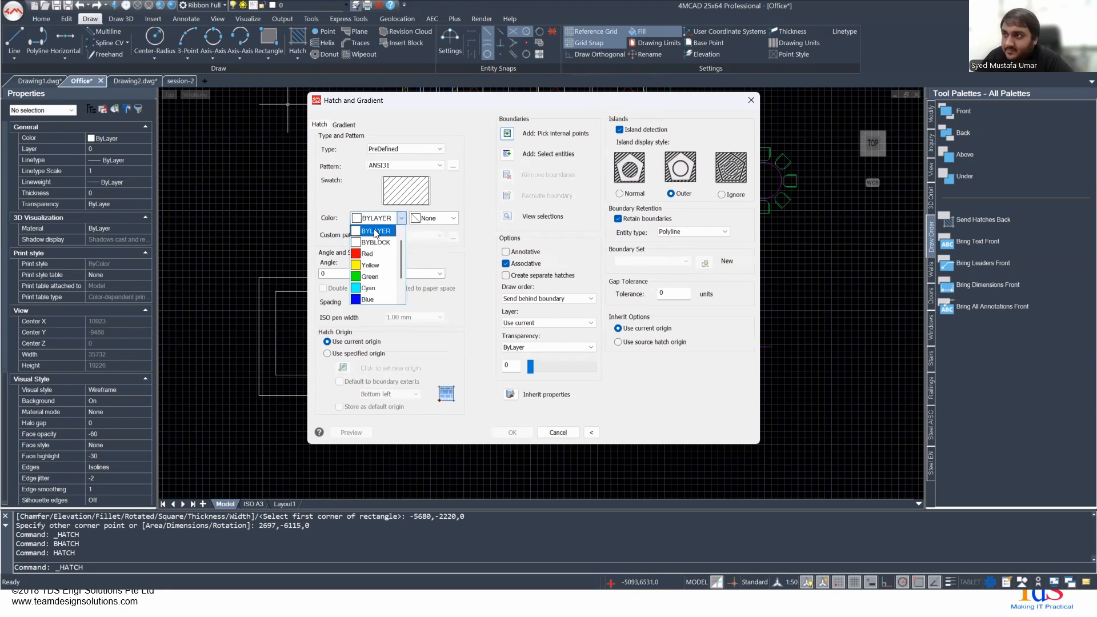
{"action": "left_click", "coordinate": [370, 253]}
{"action": "left_click", "coordinate": [374, 218]}
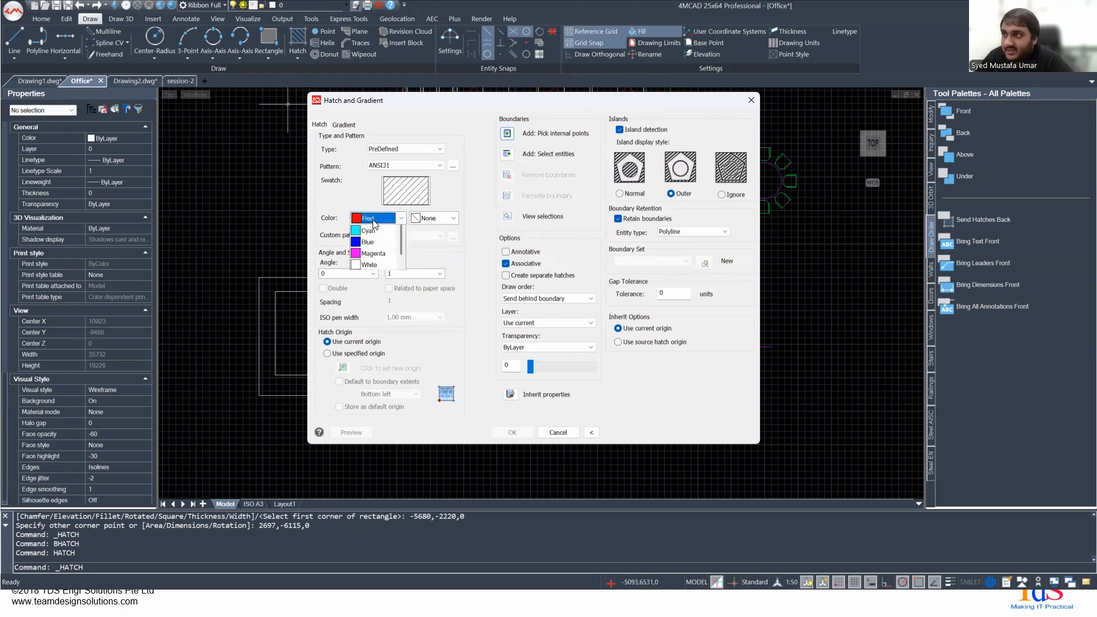
{"action": "scroll", "coordinate": [375, 242], "scroll_direction": "up", "scroll_amount": 1}
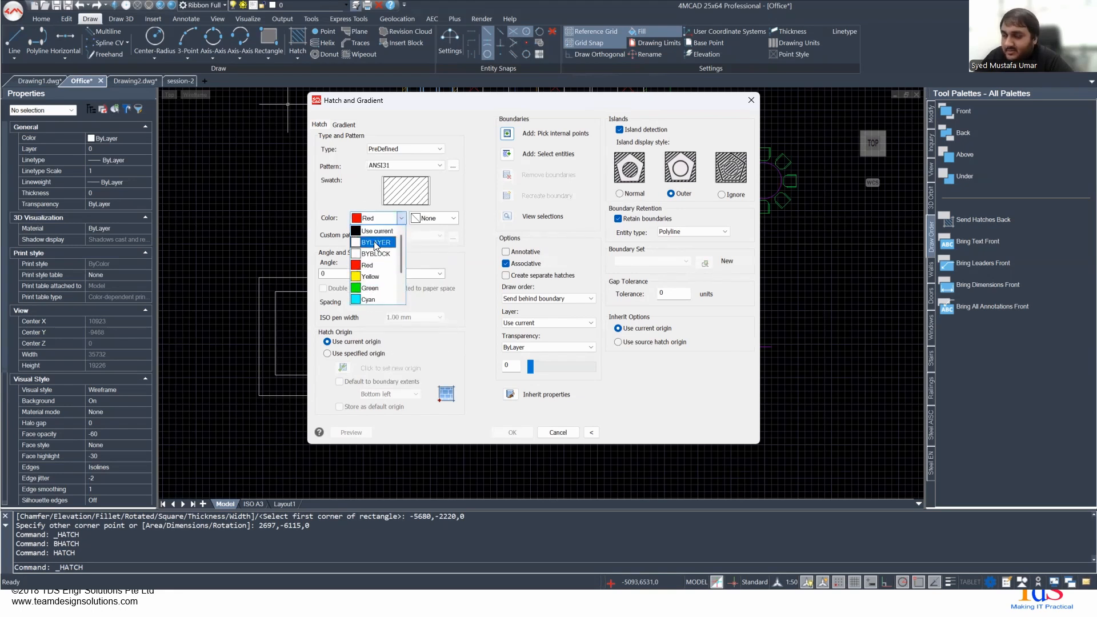
{"action": "left_click", "coordinate": [375, 242]}
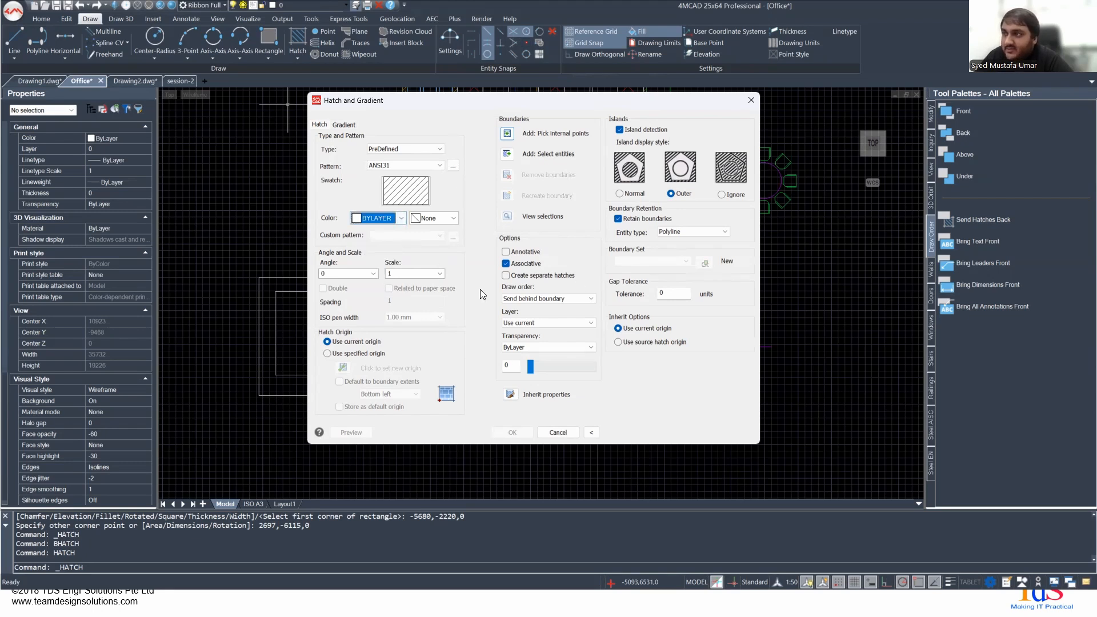
- Try red as the hatch background color, reset it to None, and leave the hatch settings without applying them
{"action": "left_click", "coordinate": [425, 219]}
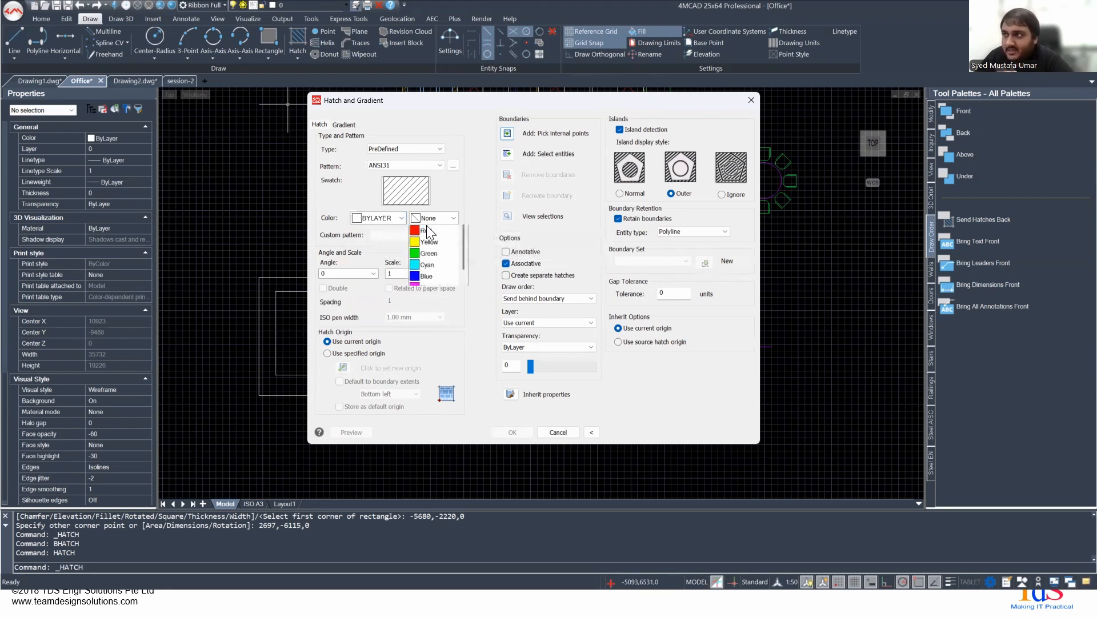
{"action": "left_click", "coordinate": [427, 230]}
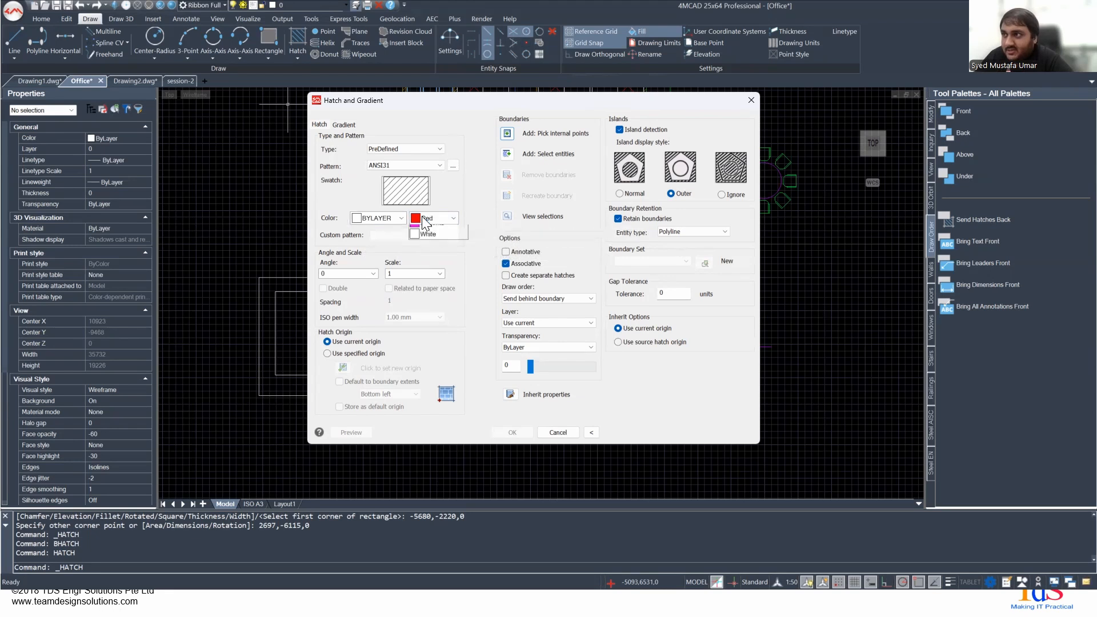
{"action": "left_click", "coordinate": [421, 226]}
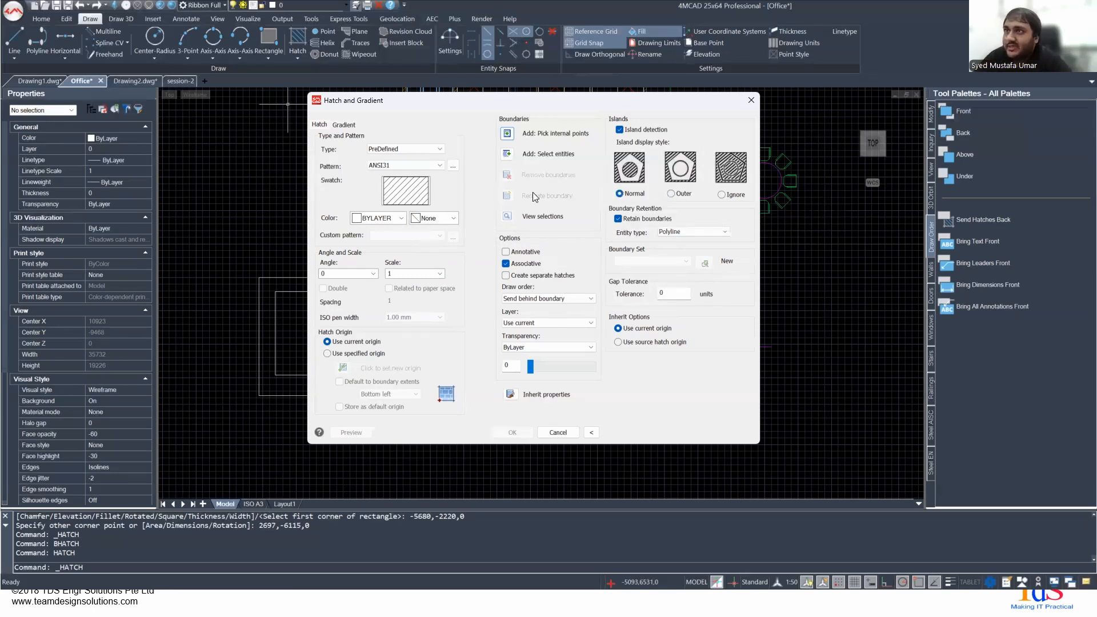
{"action": "key", "text": "Escape"}
- Draw a third rectangle about 5532 by 2090 inside the second rectangle
{"action": "scroll", "coordinate": [299, 298], "scroll_direction": "up", "scroll_amount": 3}
{"action": "right_click", "coordinate": [304, 326]}
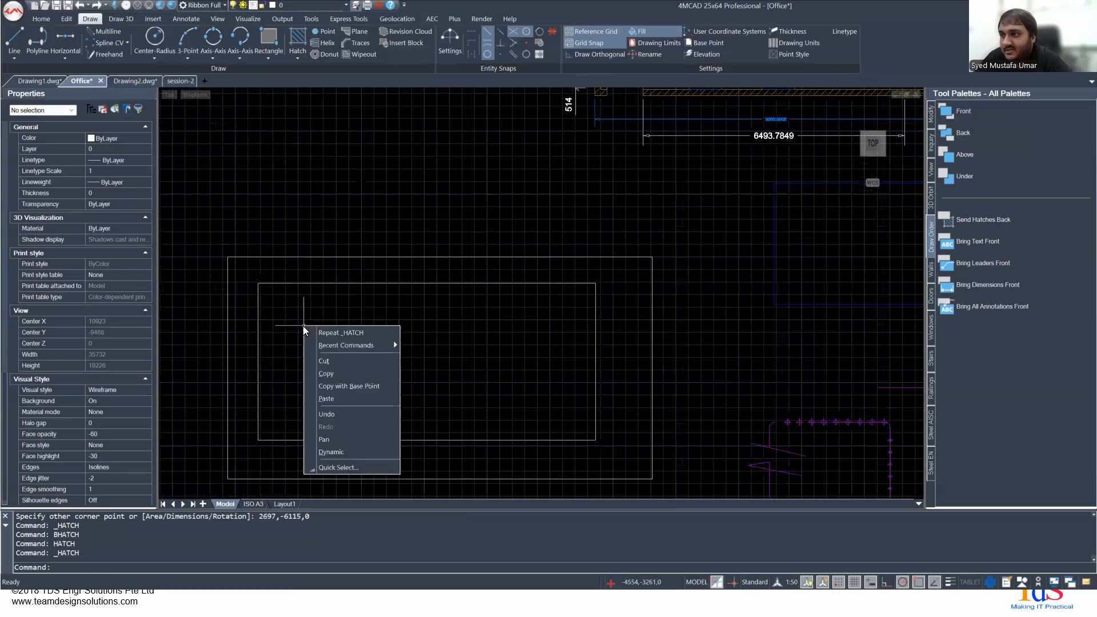
{"action": "key", "text": "Escape"}
{"action": "type", "text": "RE"}
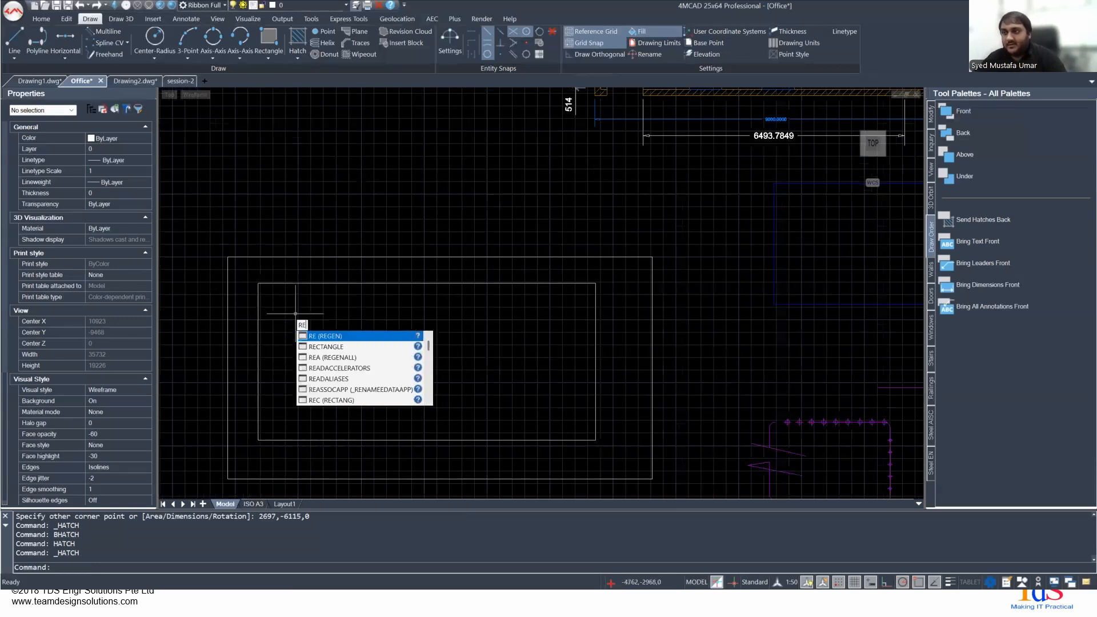
{"action": "left_click", "coordinate": [325, 348]}
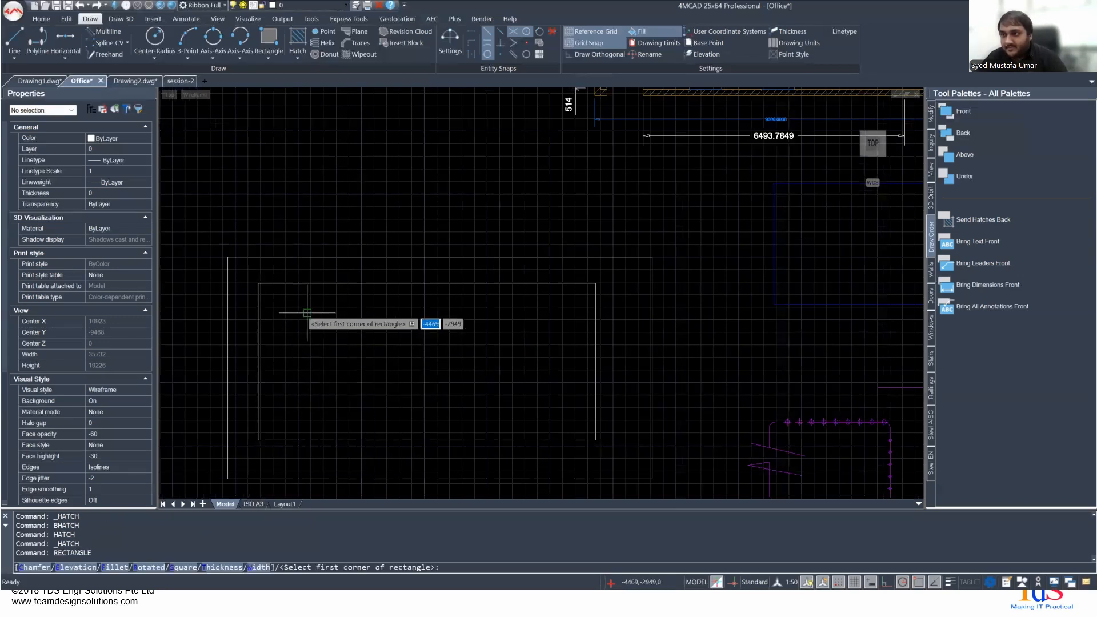
{"action": "left_click", "coordinate": [303, 319]}
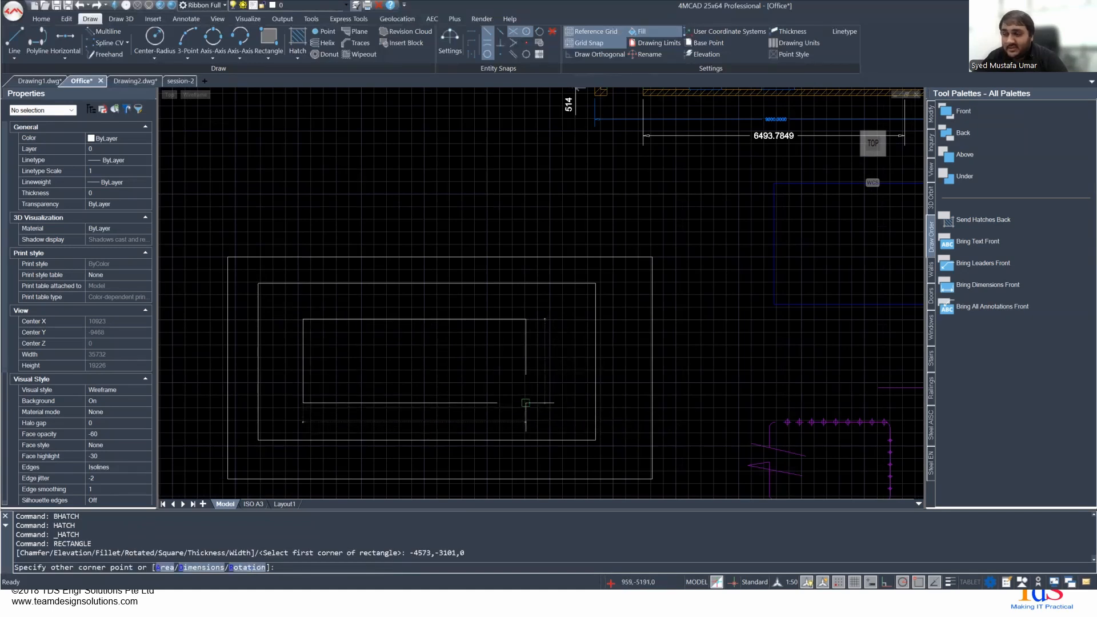
{"action": "left_click", "coordinate": [526, 403]}
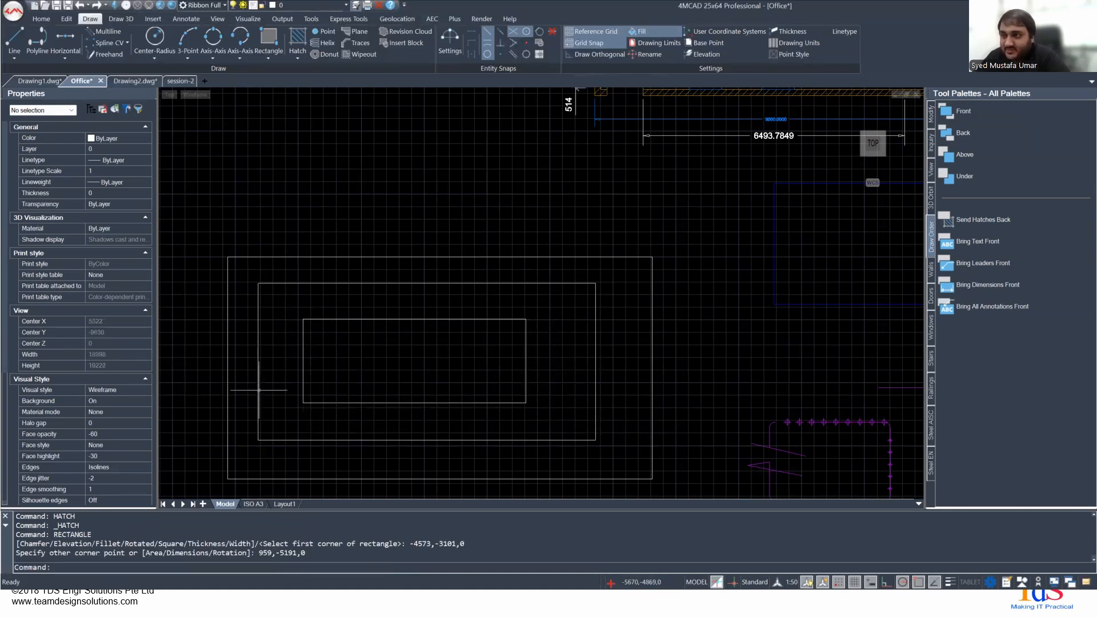
- Start a new hatch and set its draw order to Do not assign
{"action": "right_click", "coordinate": [246, 355]}
{"action": "left_click", "coordinate": [243, 334]}
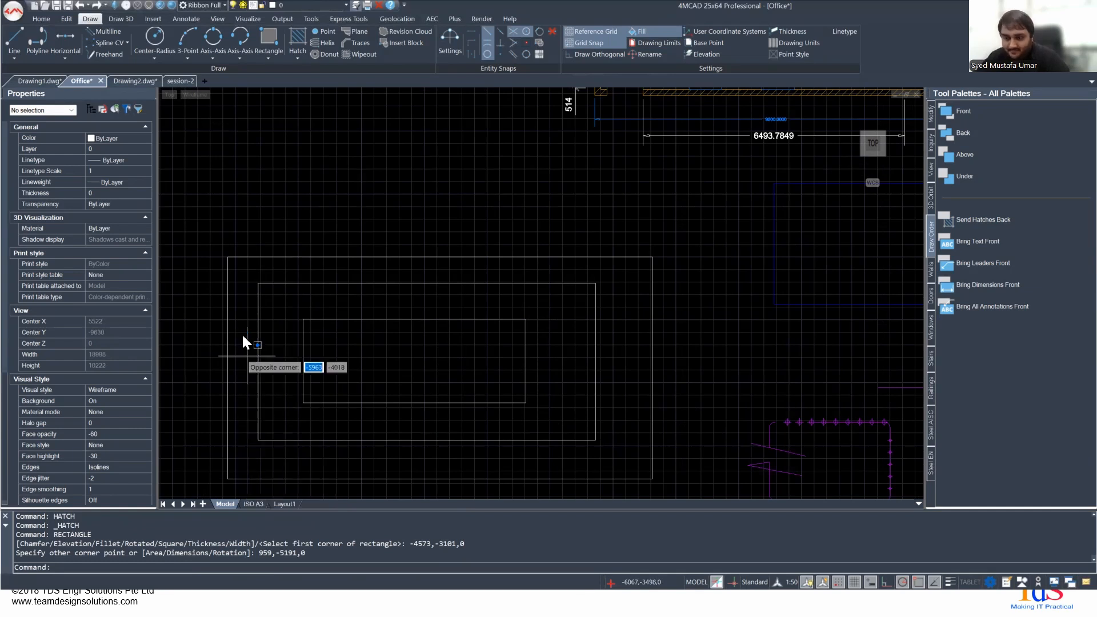
{"action": "key", "text": "Escape"}
{"action": "type", "text": "bh"}
{"action": "key", "text": "Return"}
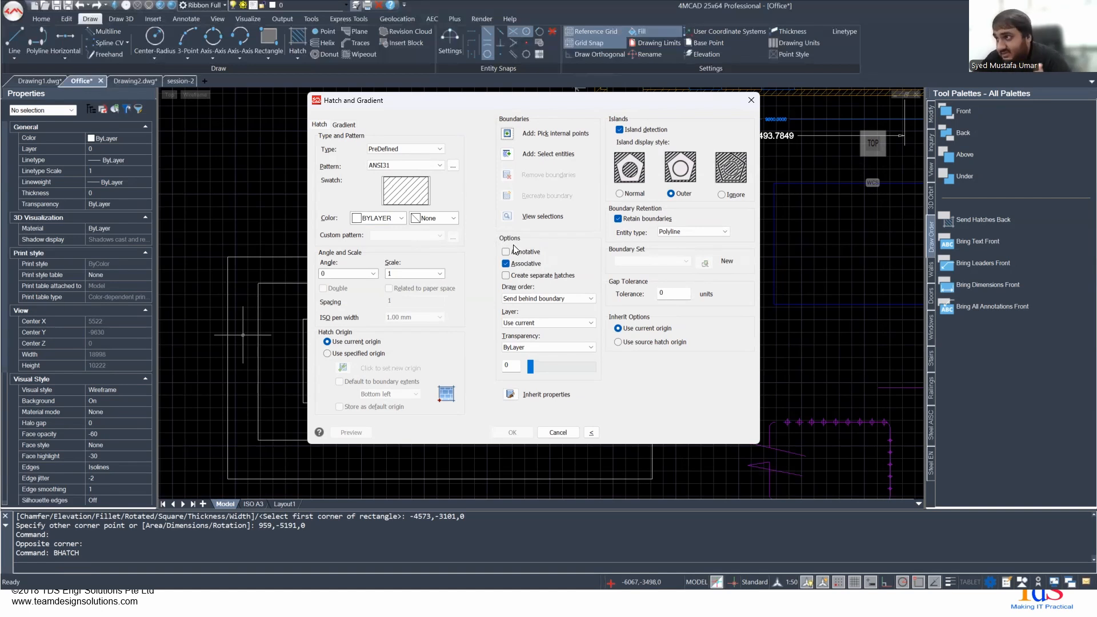
{"action": "left_click", "coordinate": [536, 298]}
{"action": "left_click", "coordinate": [546, 307]}
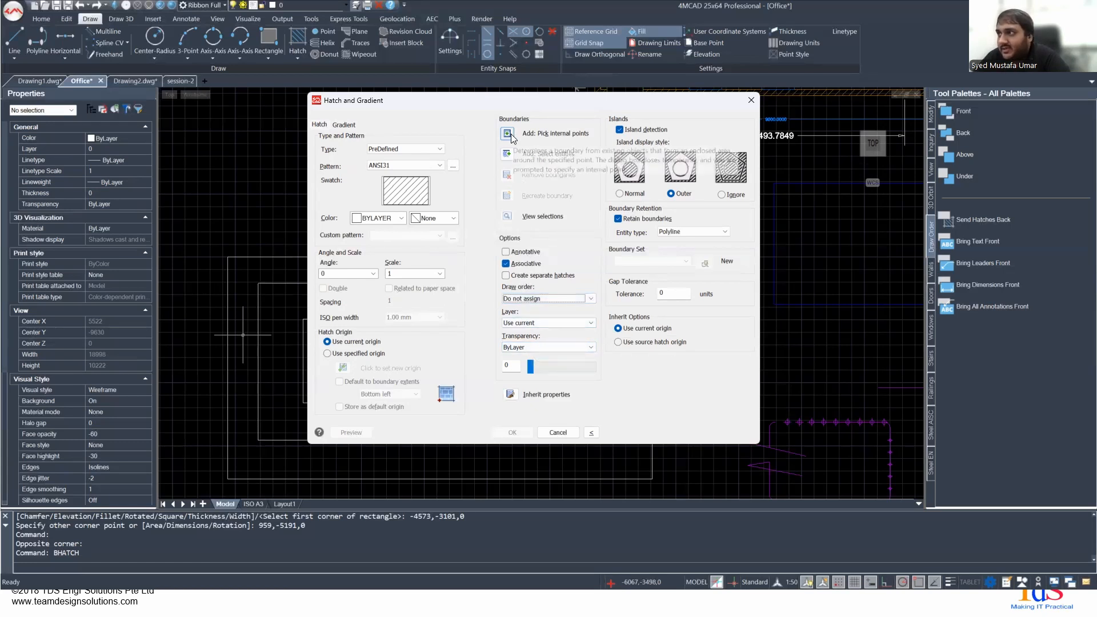
- Use the Normal island display style and pick an internal point between the outer and middle rectangles as the hatch area
{"action": "left_click", "coordinate": [629, 194]}
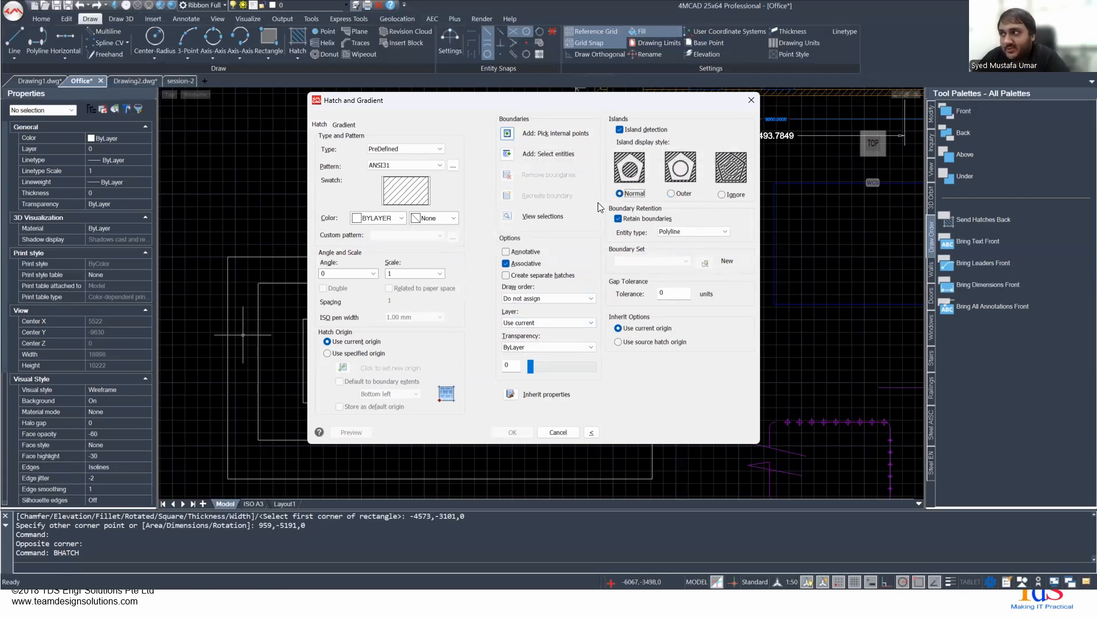
{"action": "left_click", "coordinate": [507, 135]}
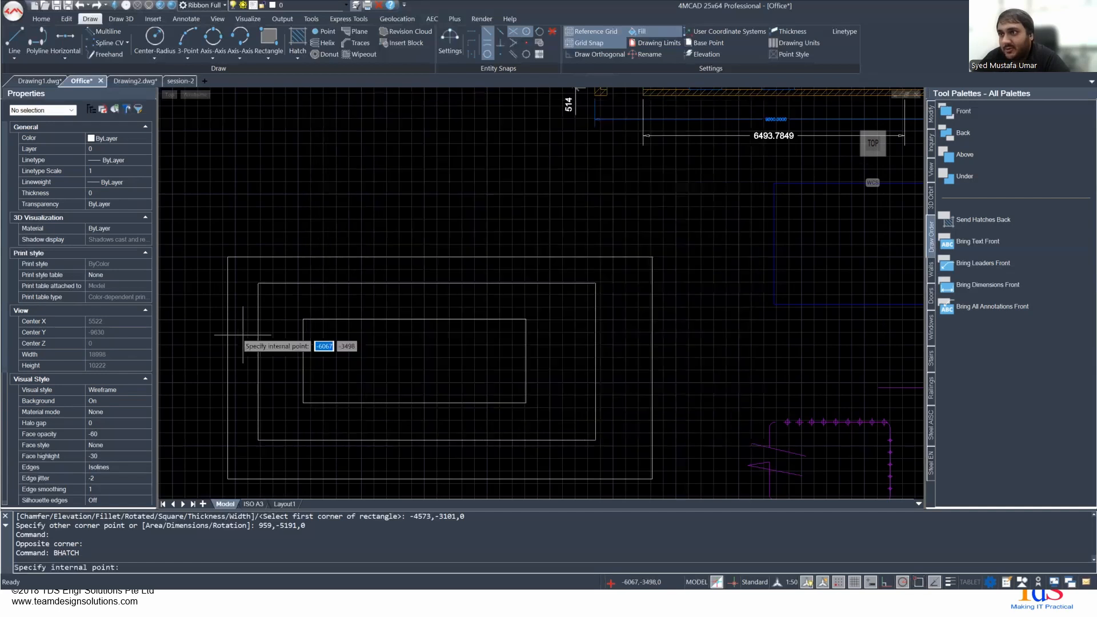
{"action": "left_click", "coordinate": [237, 270]}
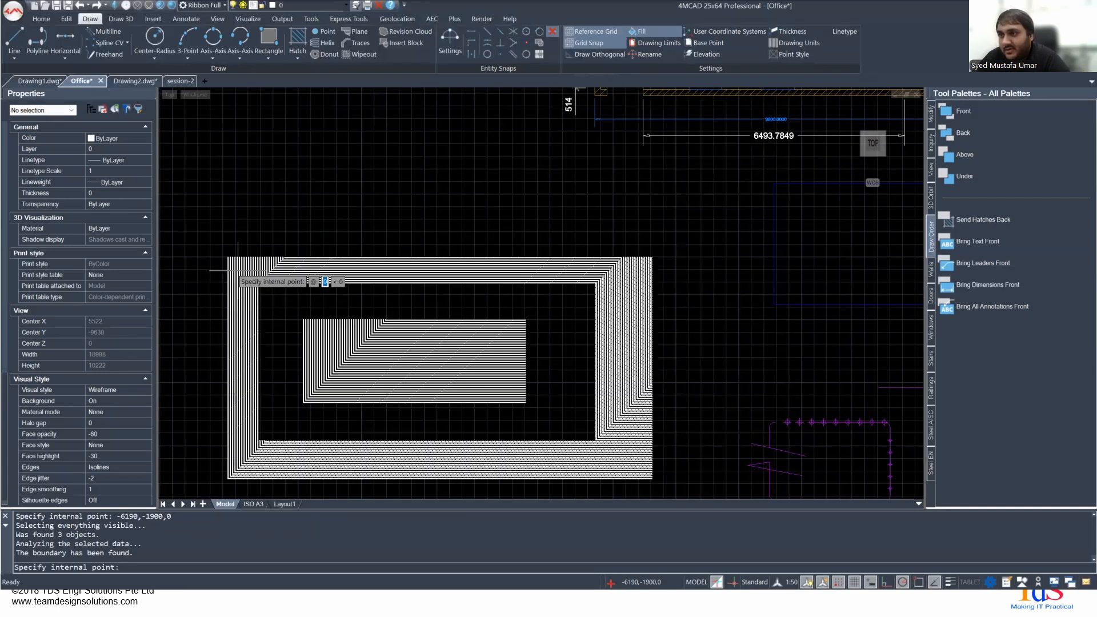
{"action": "key", "text": "Return"}
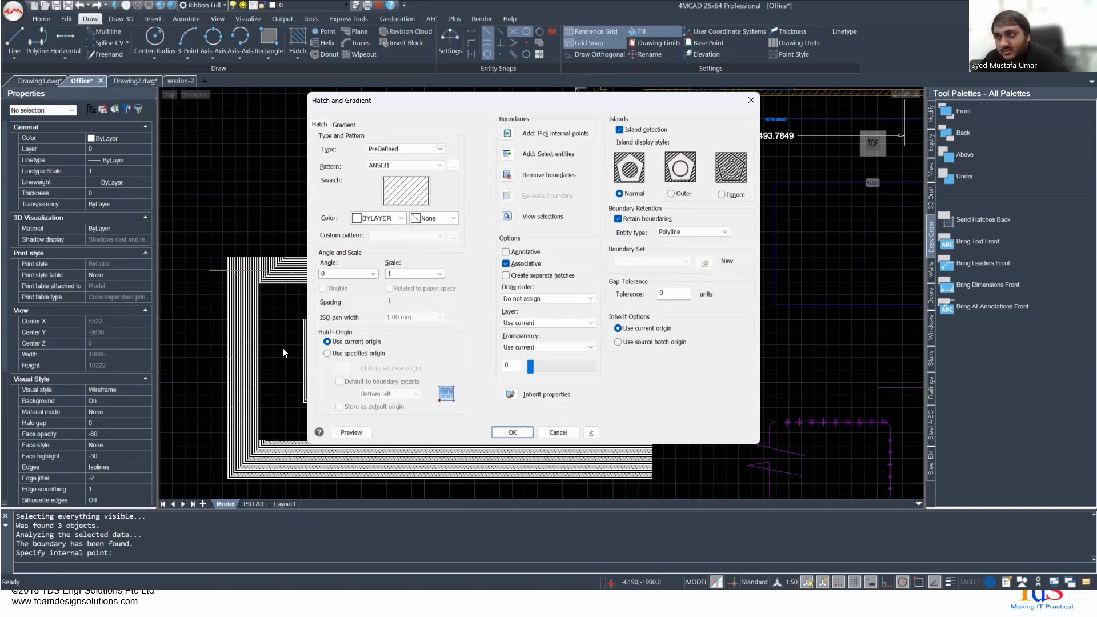
- Switch the island display style to Outer and preview the hatch on the nested rectangles
{"action": "left_click_drag", "start_coordinate": [402, 100], "coordinate": [725, 79]}
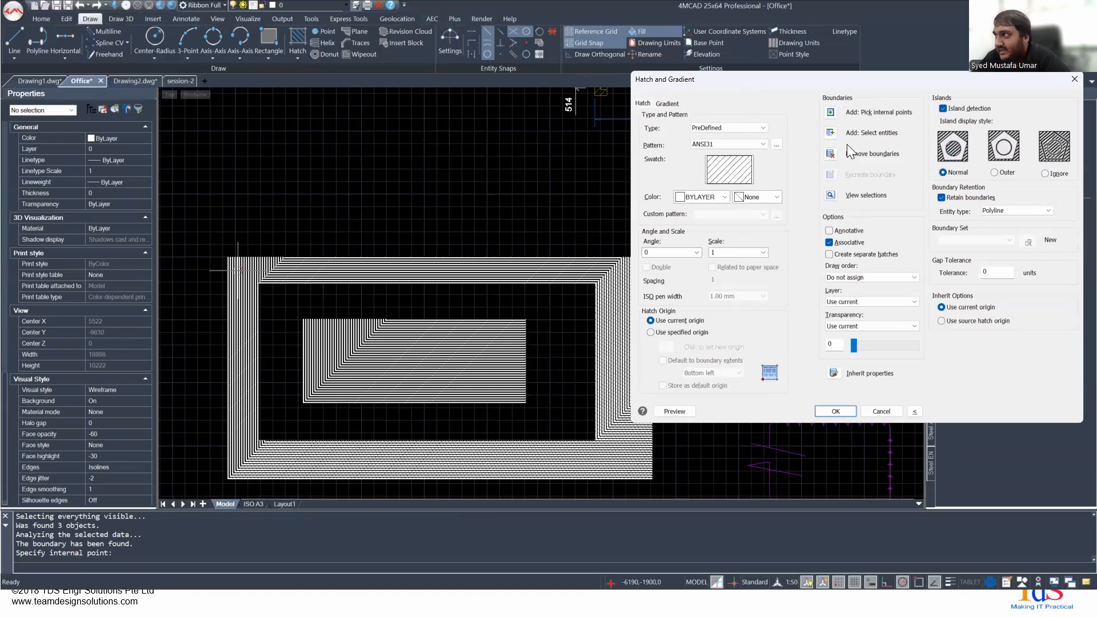
{"action": "left_click_drag", "start_coordinate": [824, 75], "coordinate": [583, 137]}
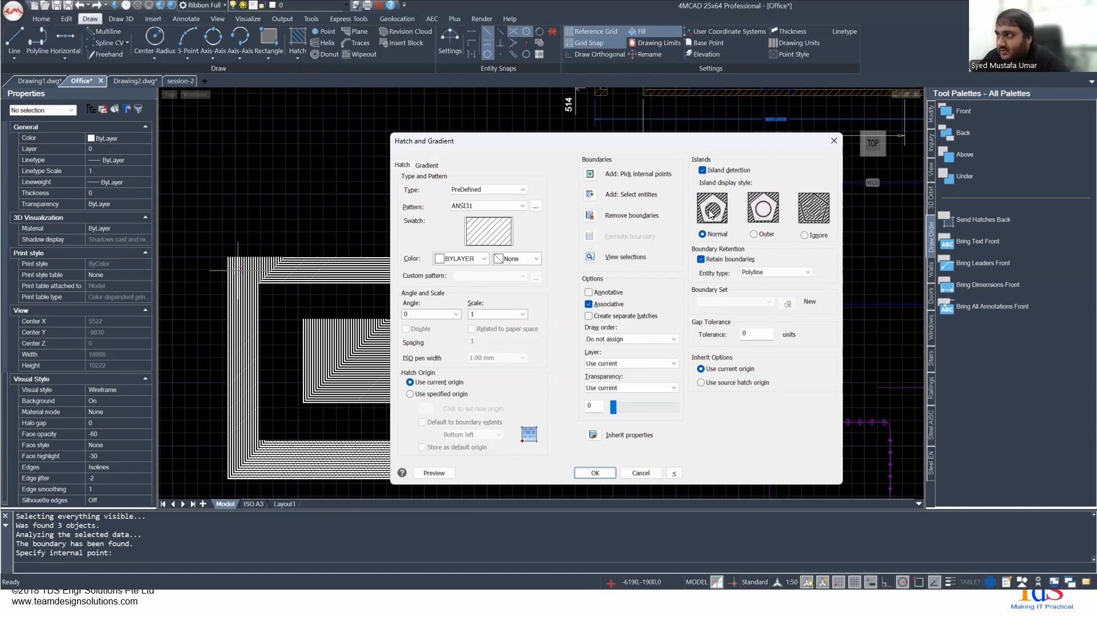
{"action": "left_click", "coordinate": [755, 234]}
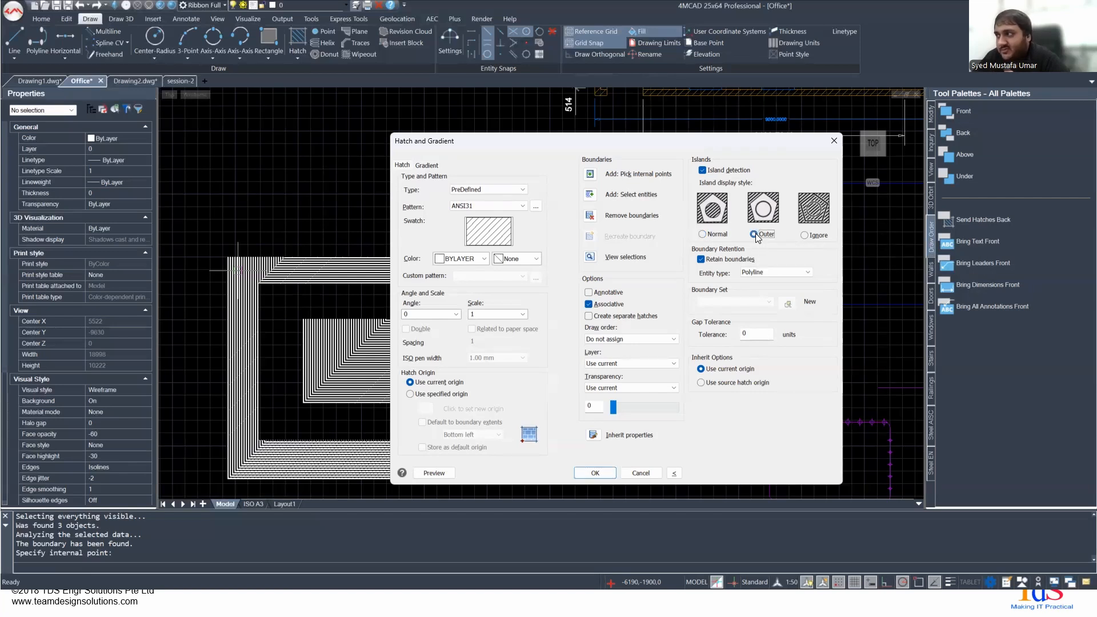
{"action": "left_click", "coordinate": [433, 473]}
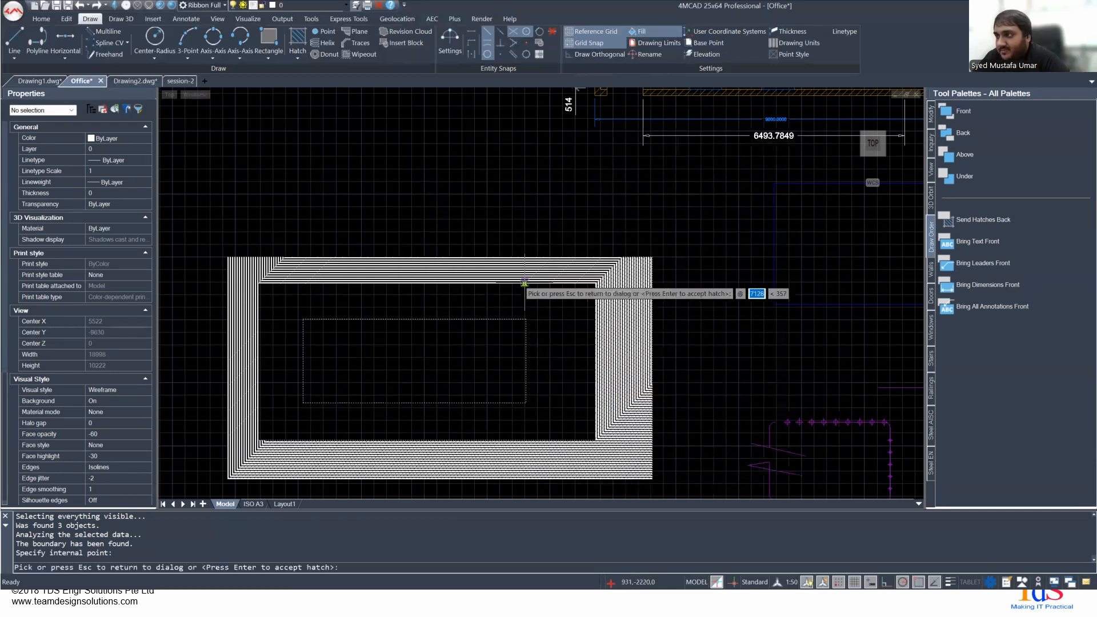
{"action": "key", "text": "Escape"}
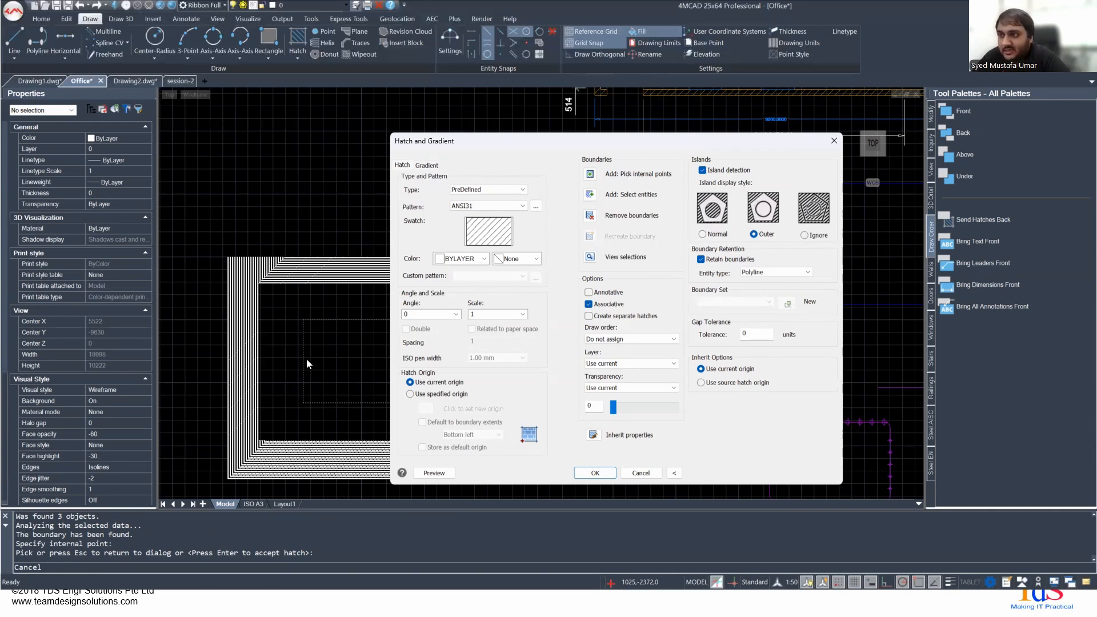
- Switch the island display style to Ignore and preview the hatch across the whole outer rectangle
{"action": "left_click", "coordinate": [816, 237]}
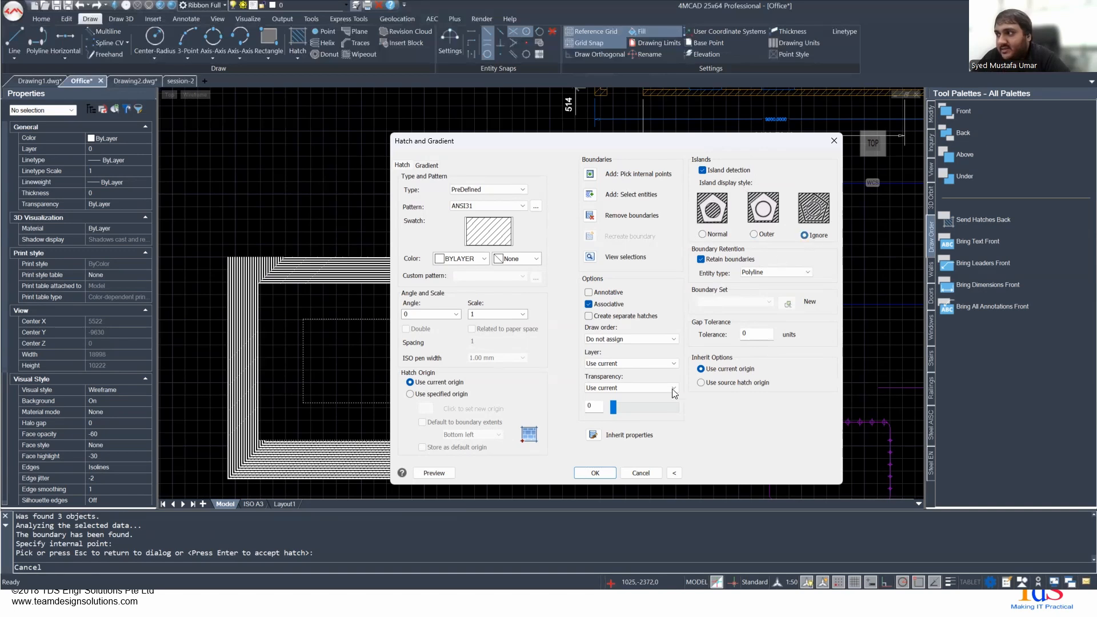
{"action": "left_click", "coordinate": [433, 472]}
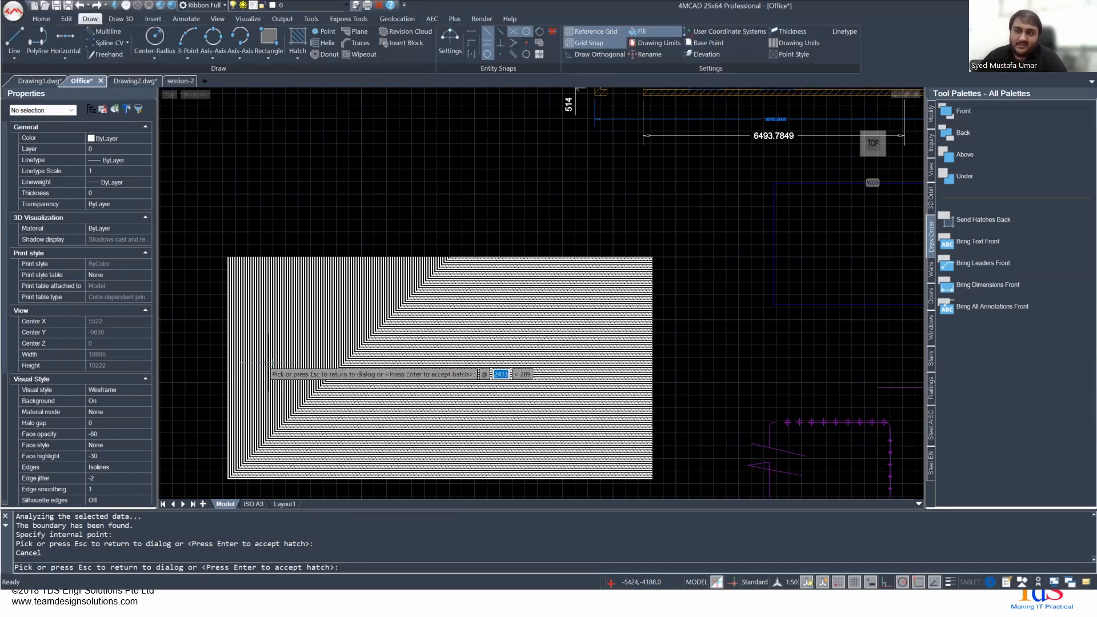
{"action": "key", "text": "Escape"}
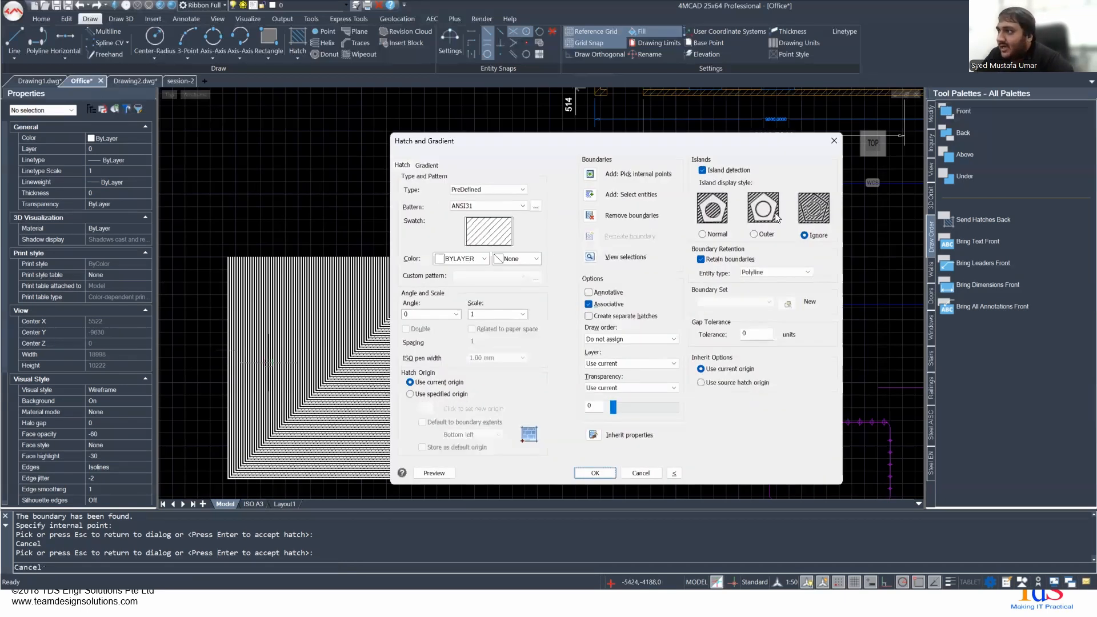
- Set the island display style back to Normal, preview the hatch, and return to the hatch settings
{"action": "left_click", "coordinate": [712, 233]}
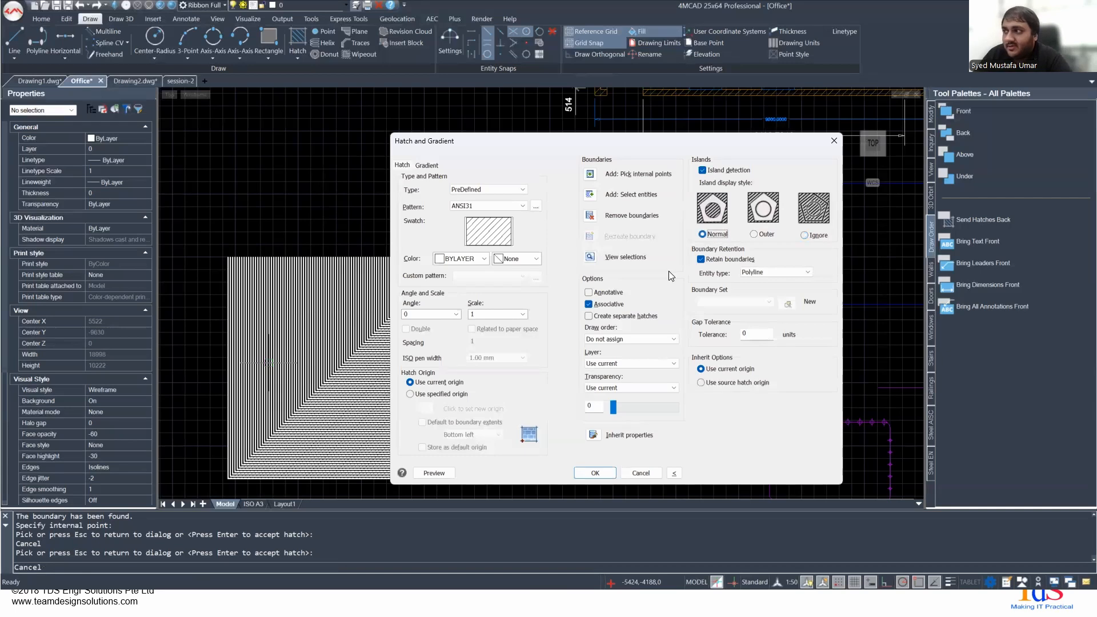
{"action": "left_click", "coordinate": [434, 473]}
{"action": "key", "text": "Escape"}
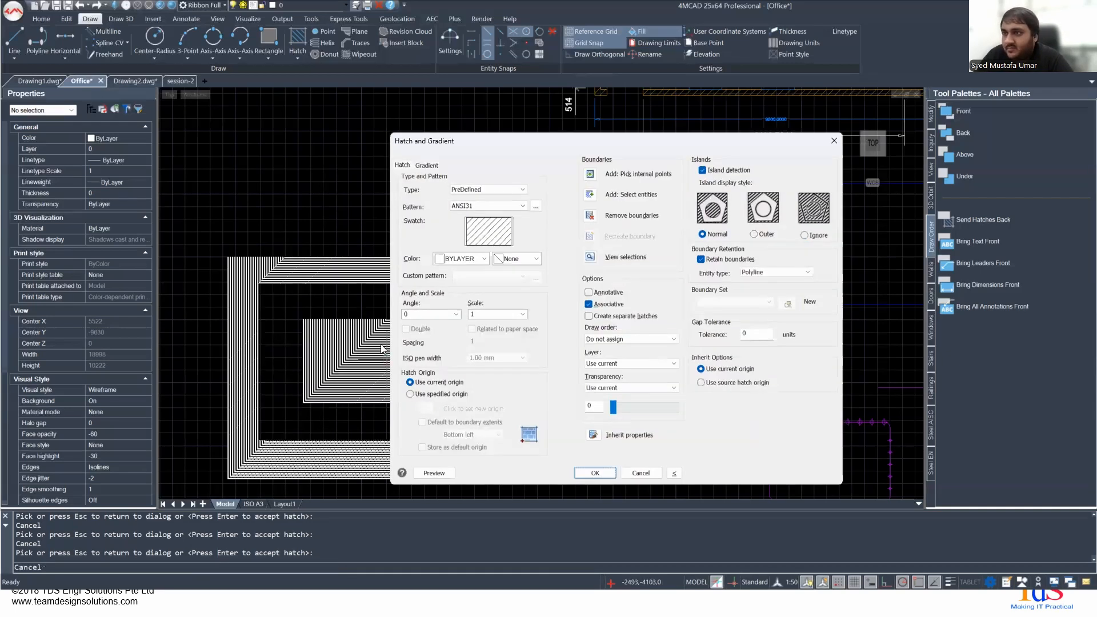
- Set the ANSI31 hatch scale to 100, preview it on the nested rectangles, and return to the hatch settings
{"action": "scroll", "coordinate": [246, 327], "scroll_direction": "up", "scroll_amount": 10}
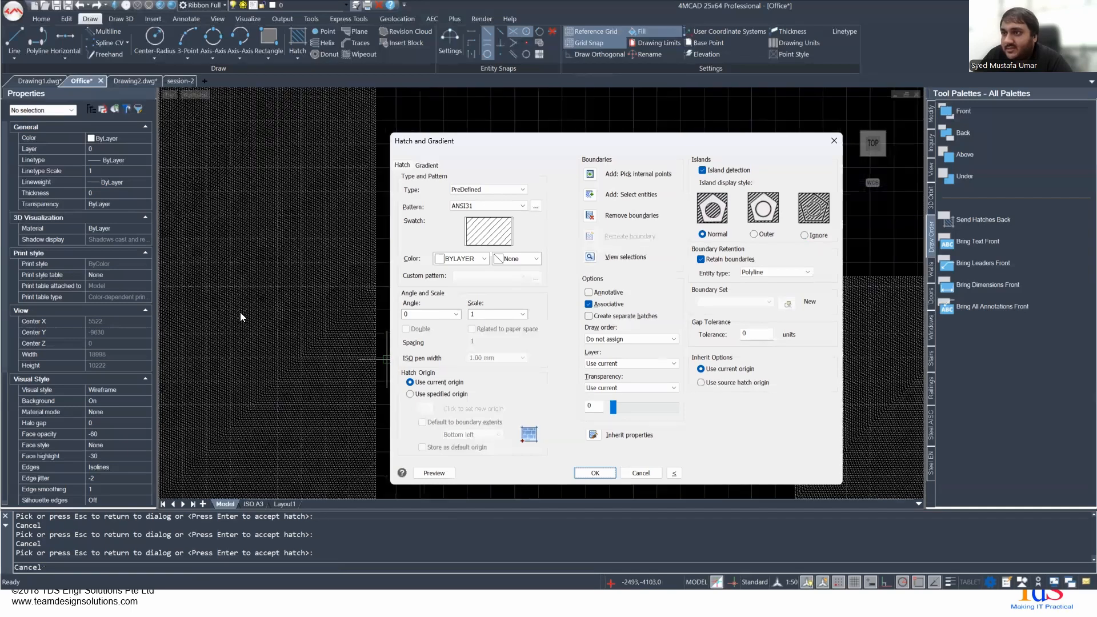
{"action": "scroll", "coordinate": [239, 312], "scroll_direction": "up", "scroll_amount": 5}
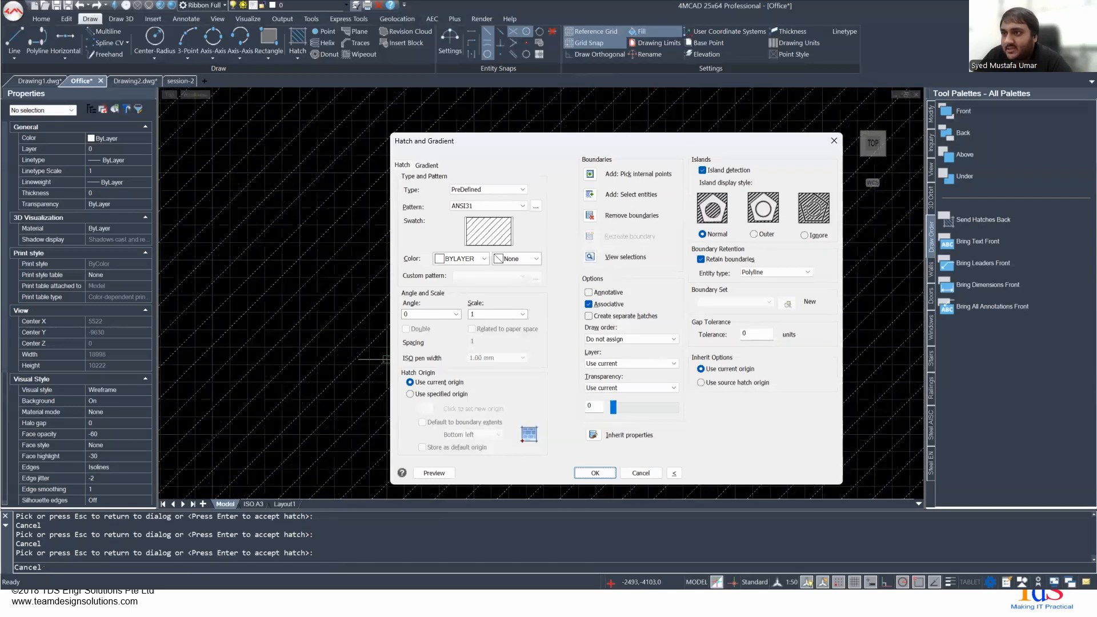
{"action": "scroll", "coordinate": [250, 283], "scroll_direction": "down", "scroll_amount": 10}
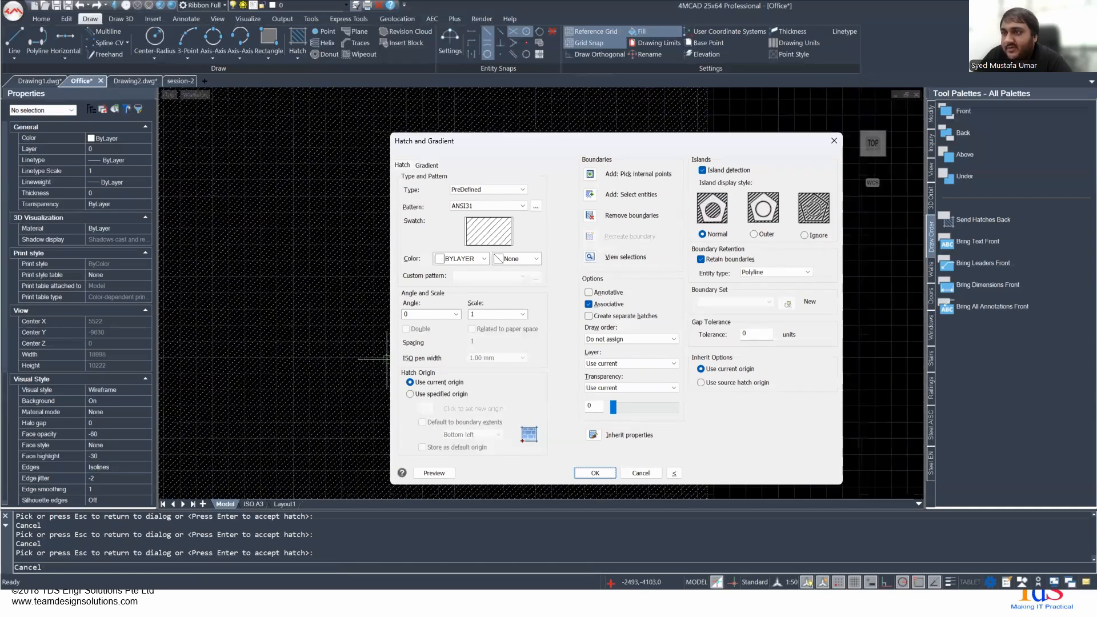
{"action": "scroll", "coordinate": [386, 359], "scroll_direction": "down", "scroll_amount": 3}
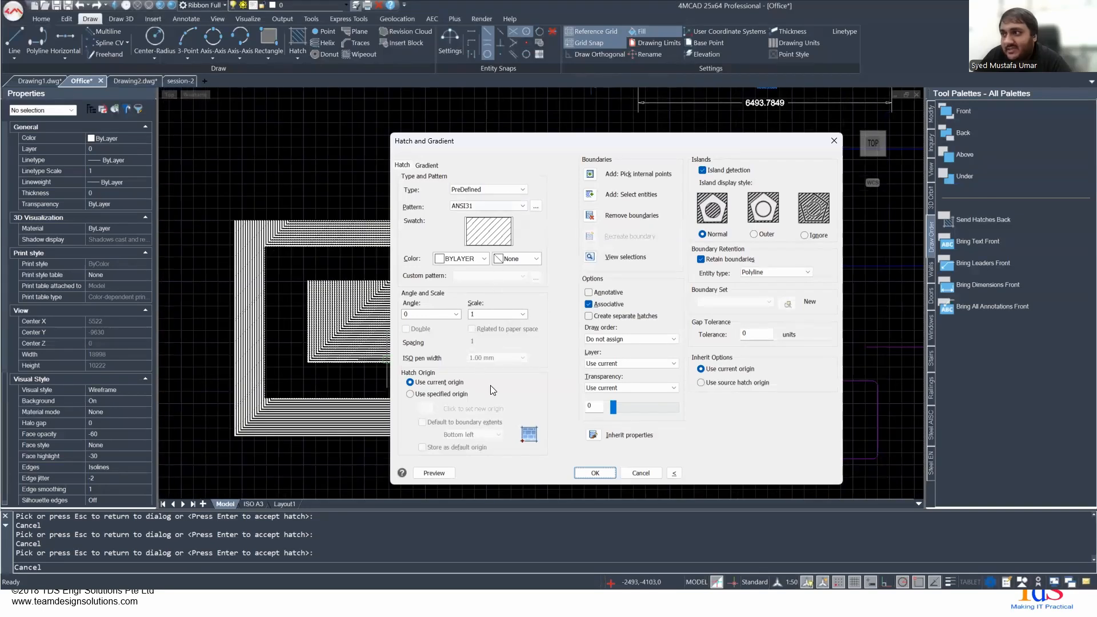
{"action": "double_click", "coordinate": [491, 314]}
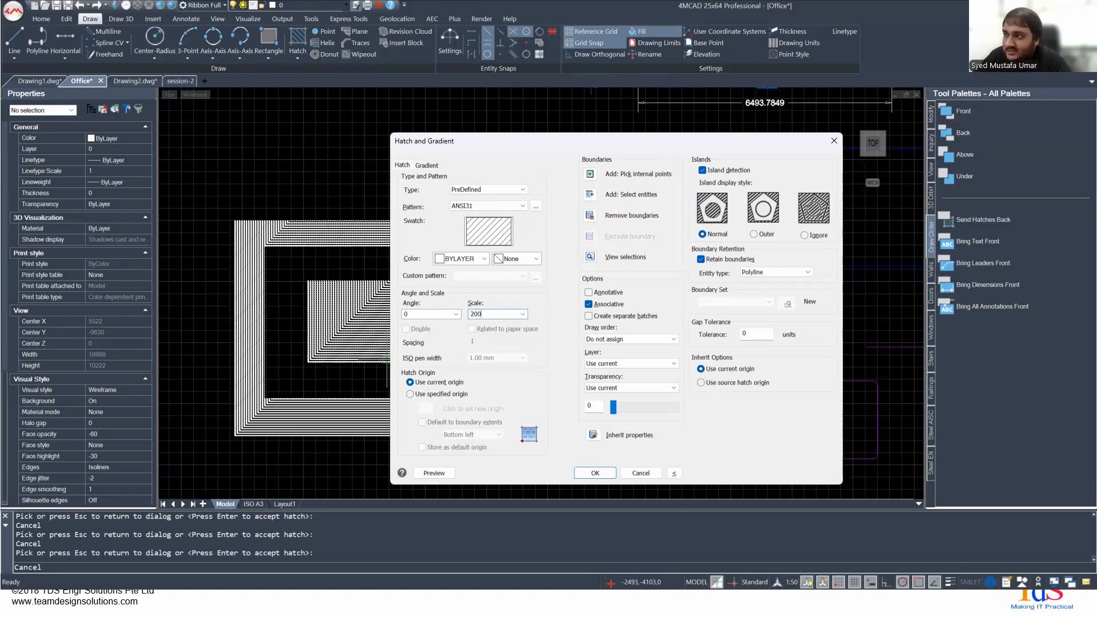
{"action": "left_click", "coordinate": [433, 473]}
{"action": "scroll", "coordinate": [287, 289], "scroll_direction": "down", "scroll_amount": 5}
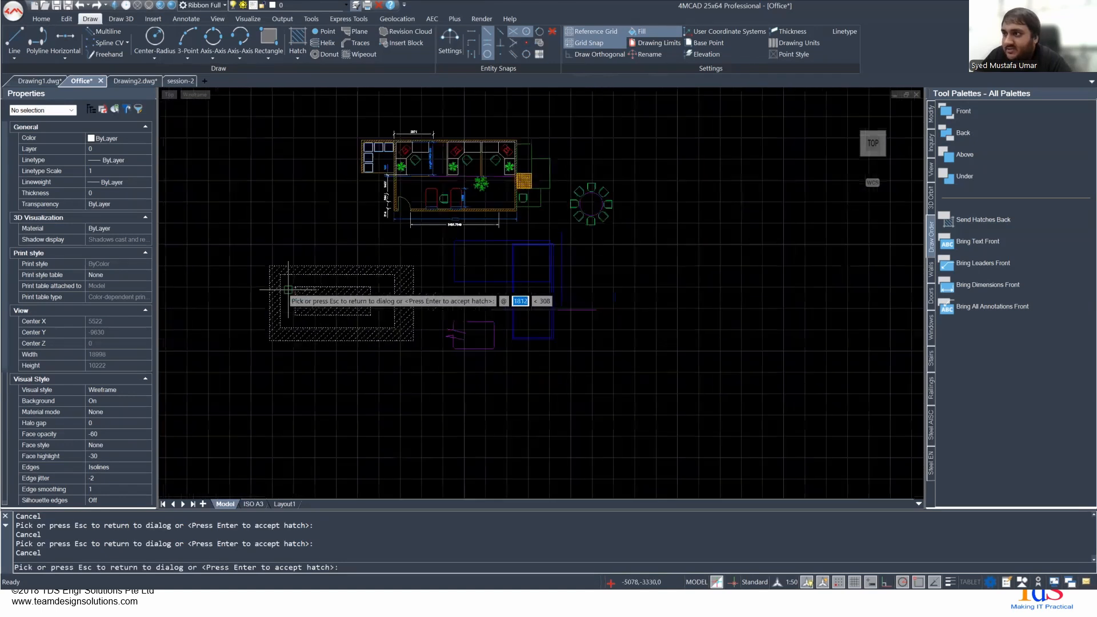
{"action": "scroll", "coordinate": [288, 289], "scroll_direction": "up", "scroll_amount": 4}
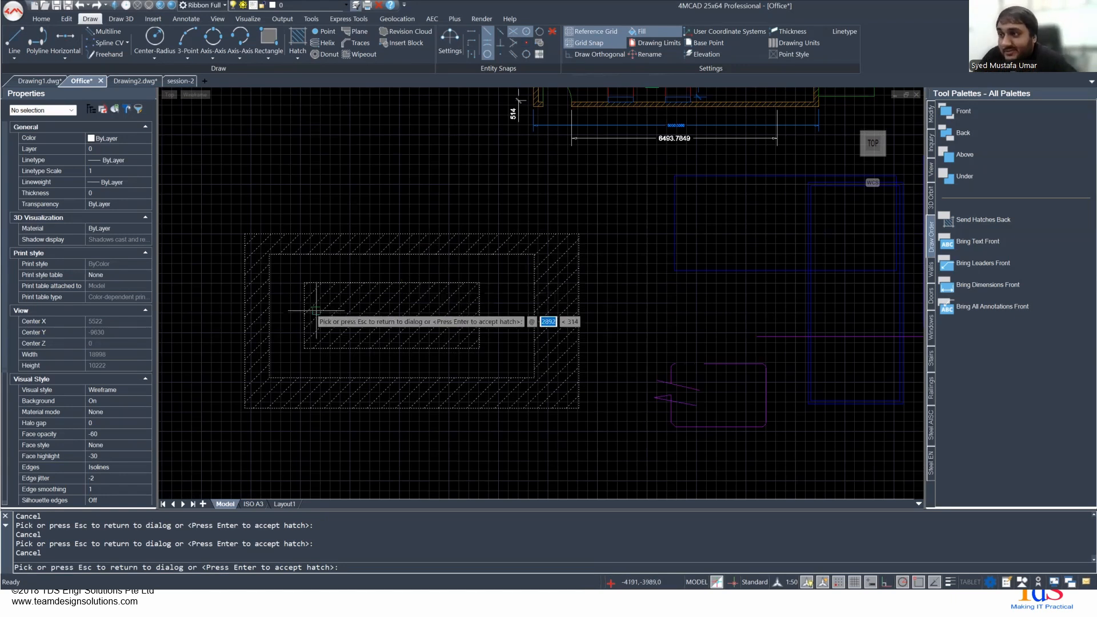
{"action": "scroll", "coordinate": [359, 317], "scroll_direction": "up", "scroll_amount": 2}
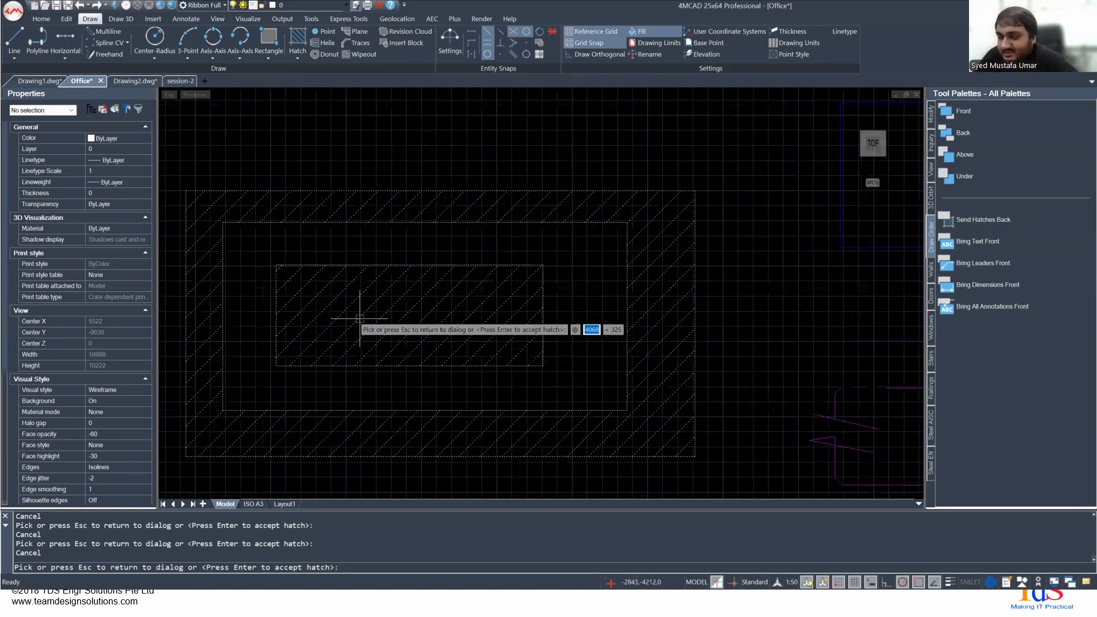
{"action": "key", "text": "Escape"}
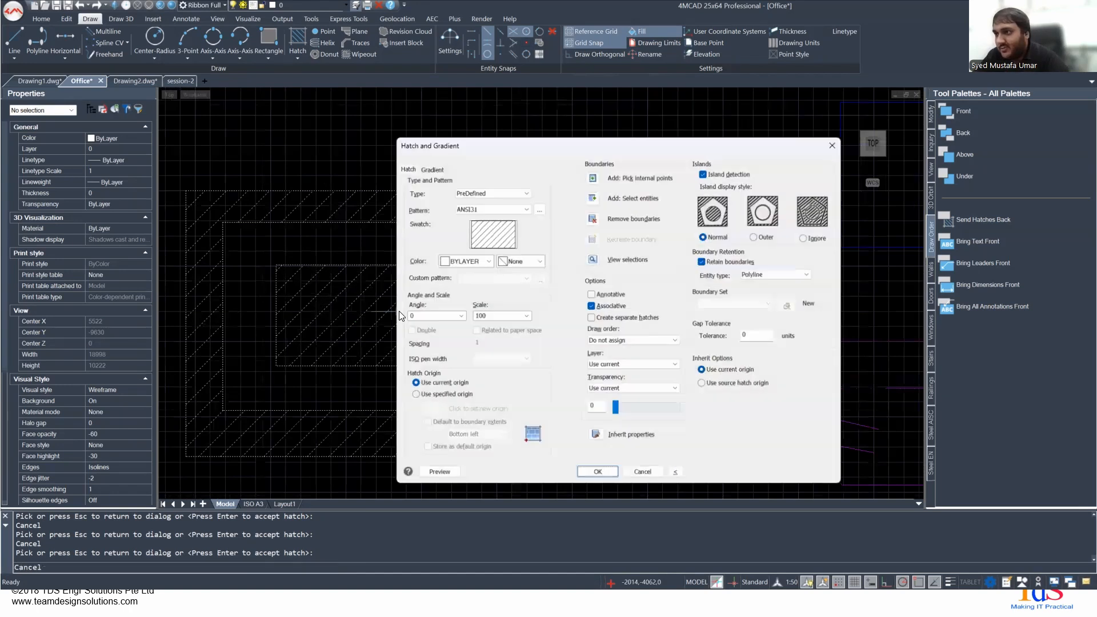
- Set the hatch scale to 50, preview the pattern, and accept the hatch on the nested rectangles
{"action": "double_click", "coordinate": [486, 315]}
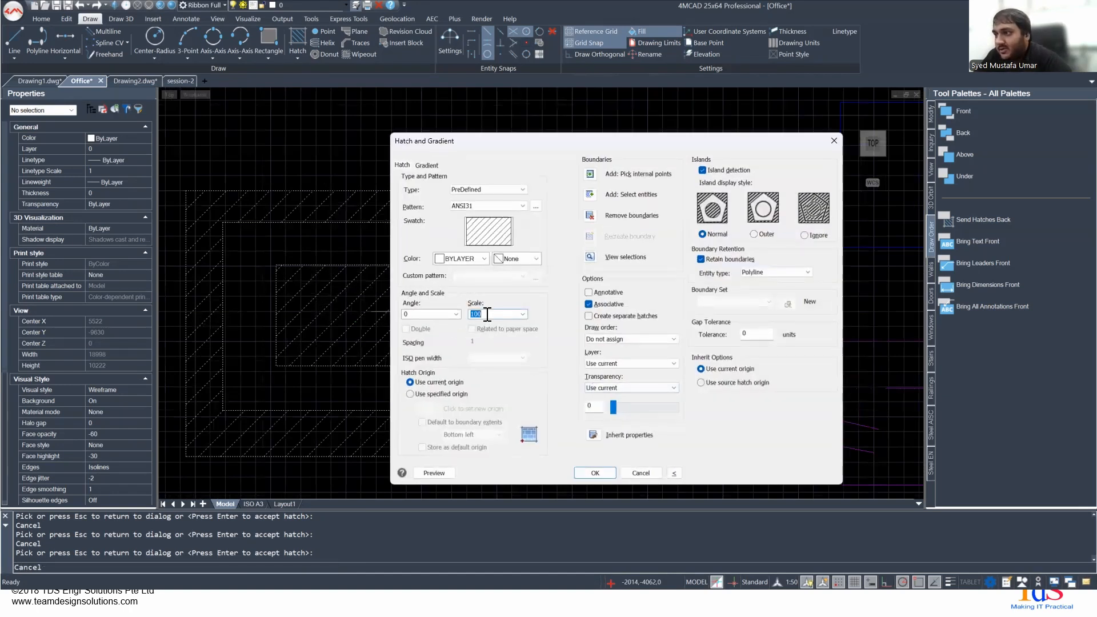
{"action": "type", "text": "50"}
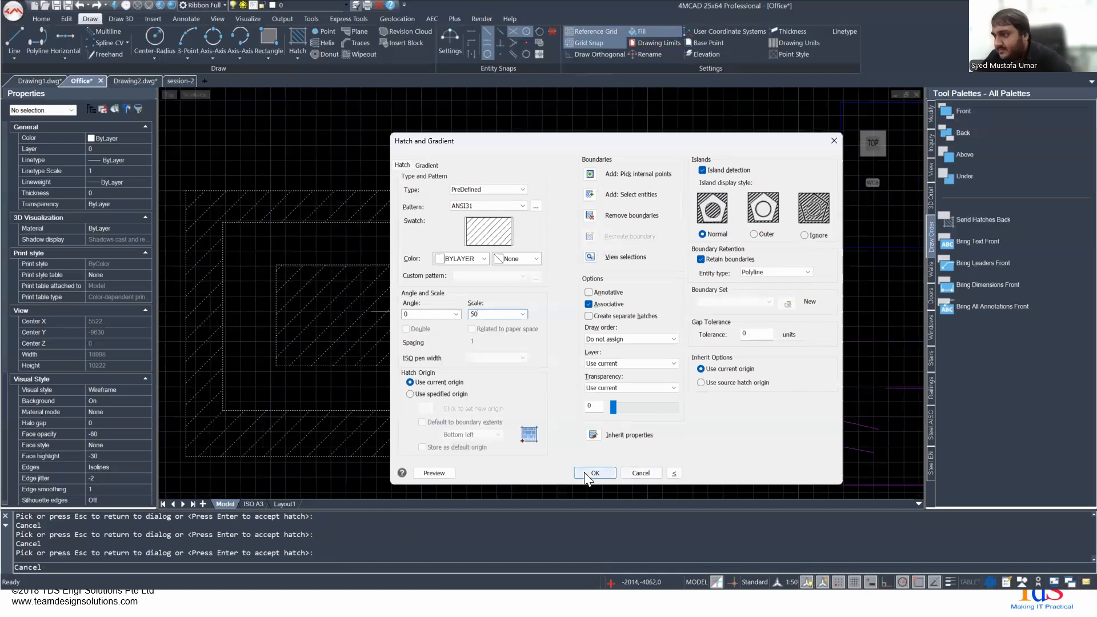
{"action": "left_click", "coordinate": [424, 471]}
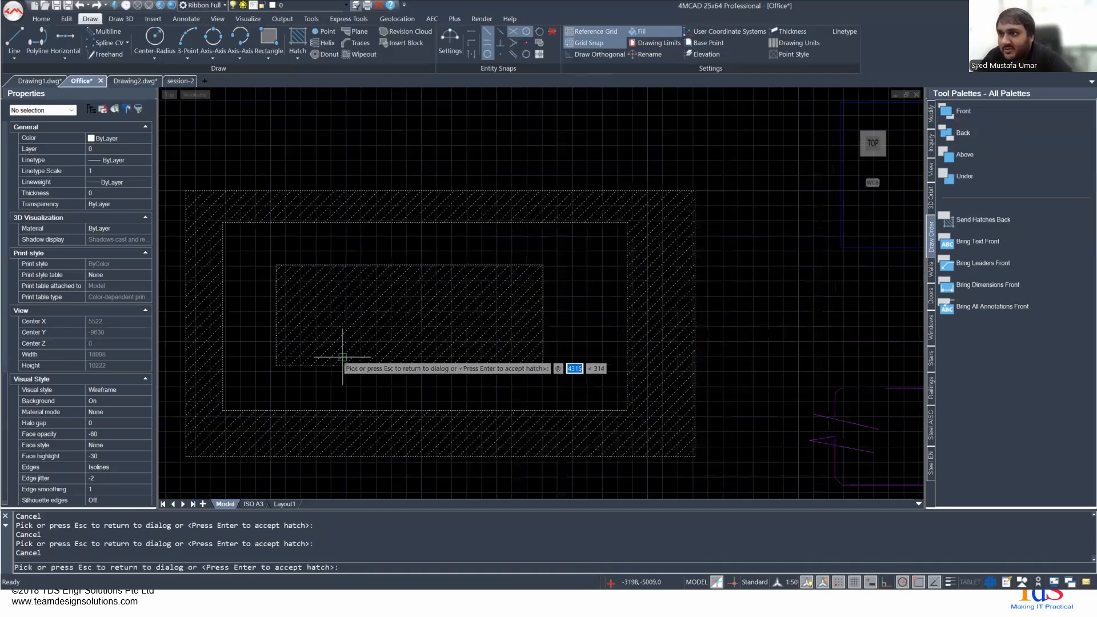
{"action": "key", "text": "Return"}
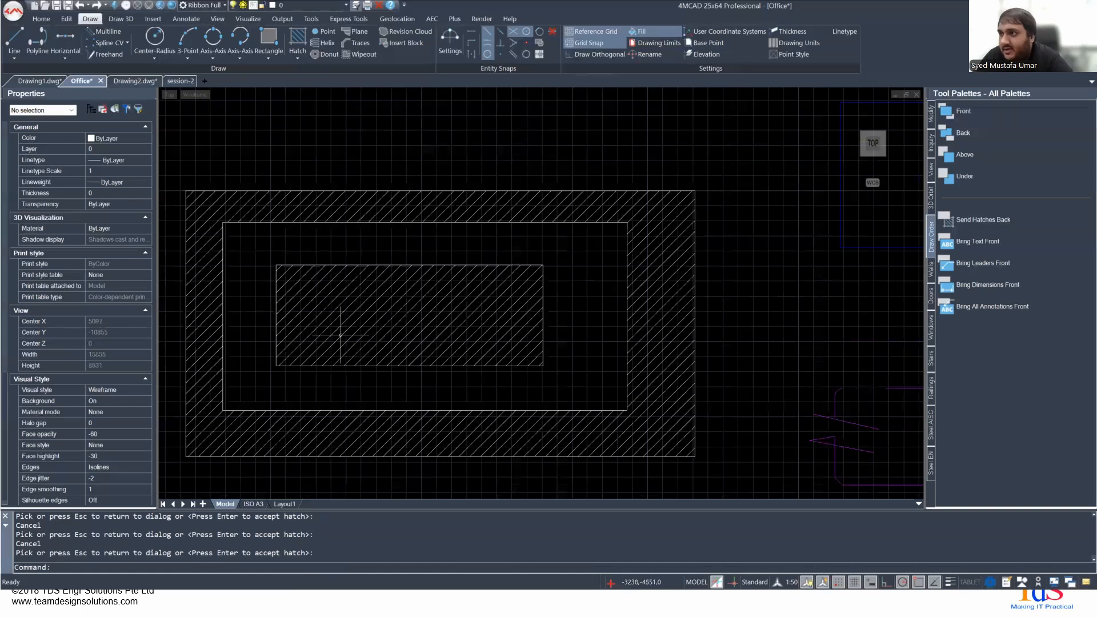
- Select the finished hatch to examine its properties and extent, and clear the selection
{"action": "left_click", "coordinate": [295, 307]}
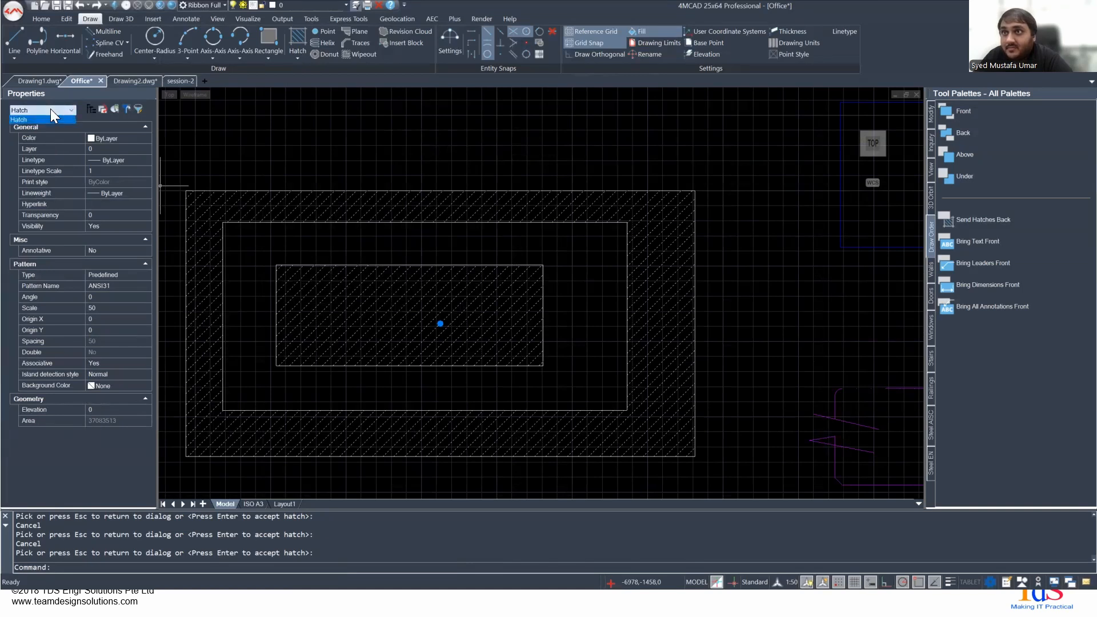
{"action": "scroll", "coordinate": [342, 325], "scroll_direction": "down", "scroll_amount": 3}
{"action": "scroll", "coordinate": [342, 326], "scroll_direction": "up", "scroll_amount": 4}
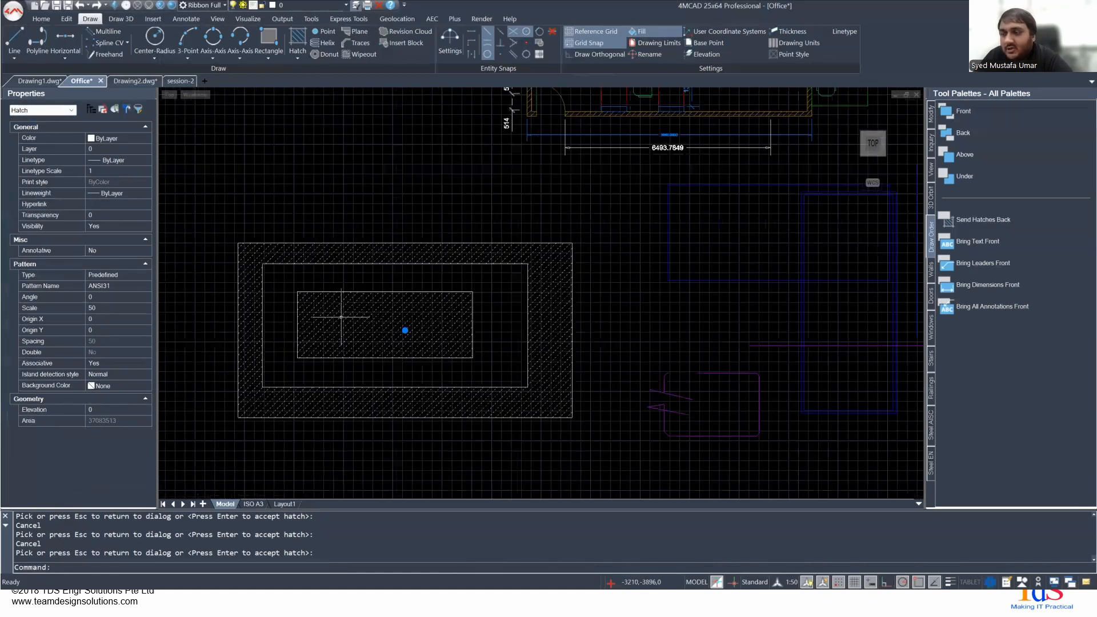
{"action": "middle_click_drag", "start_coordinate": [355, 264], "coordinate": [274, 281]}
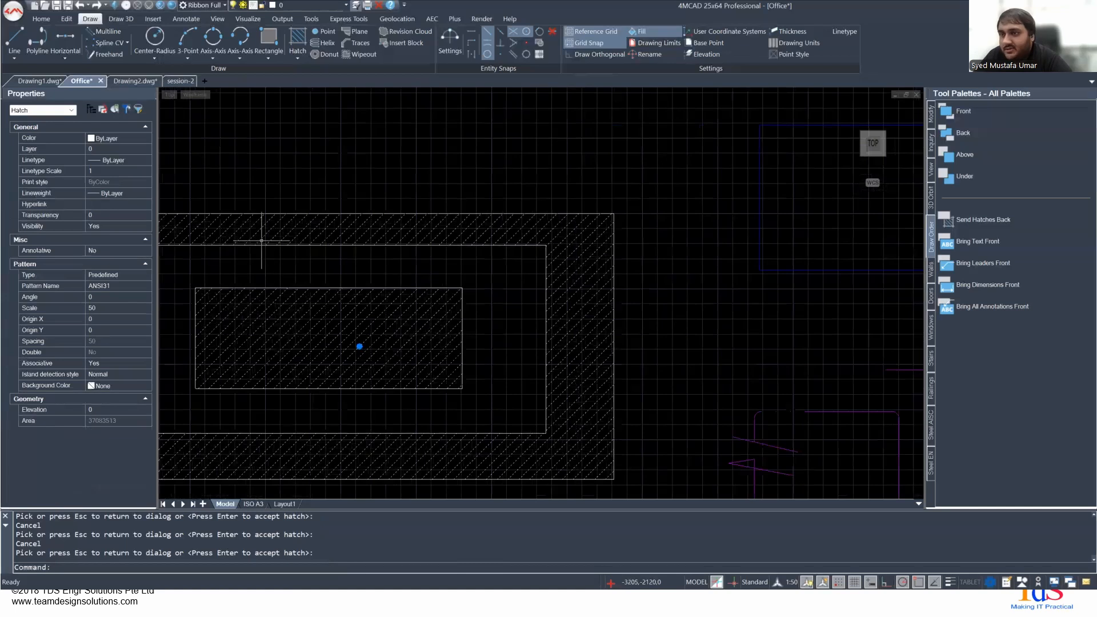
{"action": "key", "text": "Escape"}
{"action": "middle_click_drag", "start_coordinate": [307, 168], "coordinate": [466, 112]}
{"action": "key", "text": "alt+Tab"}
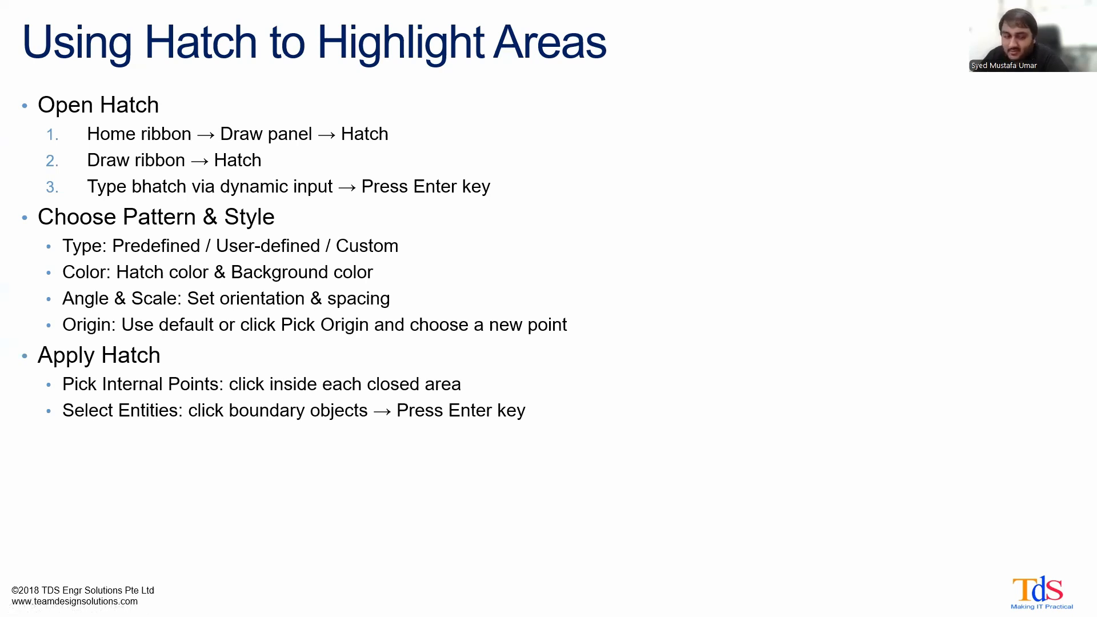
{"action": "key", "text": "Right"}
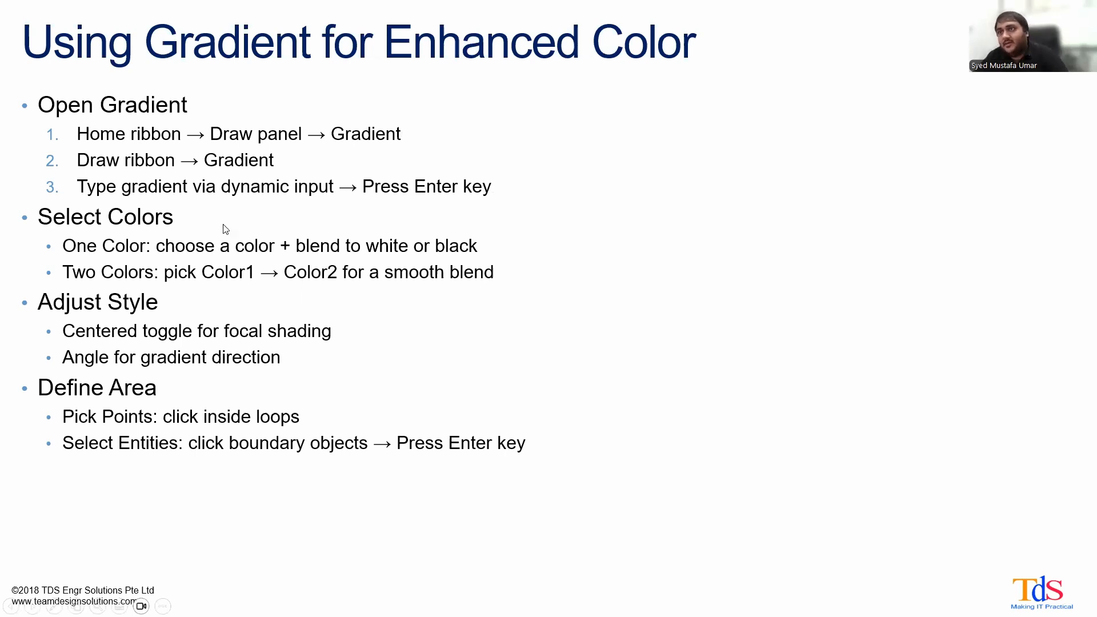
{"action": "key", "text": "alt+Tab"}
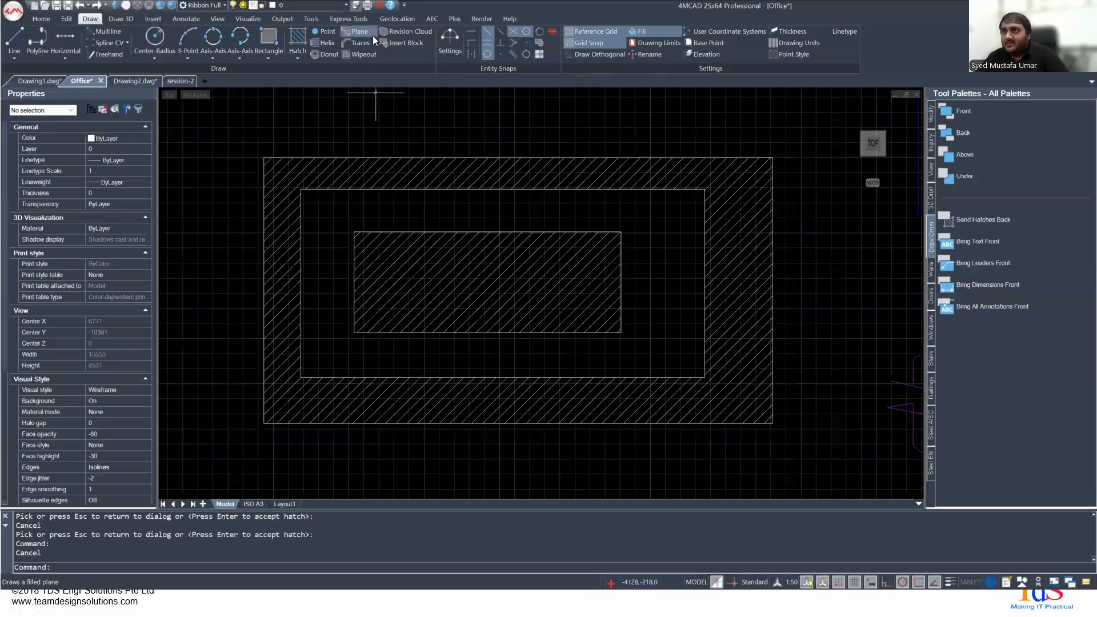
- Start the Gradient command and compare the two-color gradient settings with the hatch pattern settings
{"action": "left_click", "coordinate": [298, 62]}
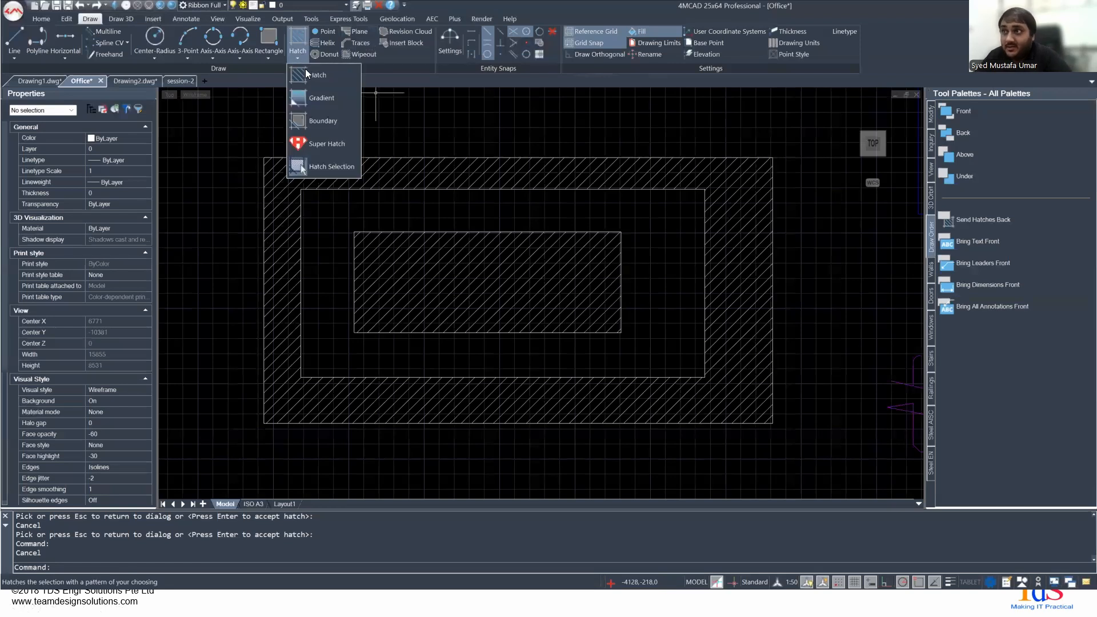
{"action": "left_click", "coordinate": [323, 101]}
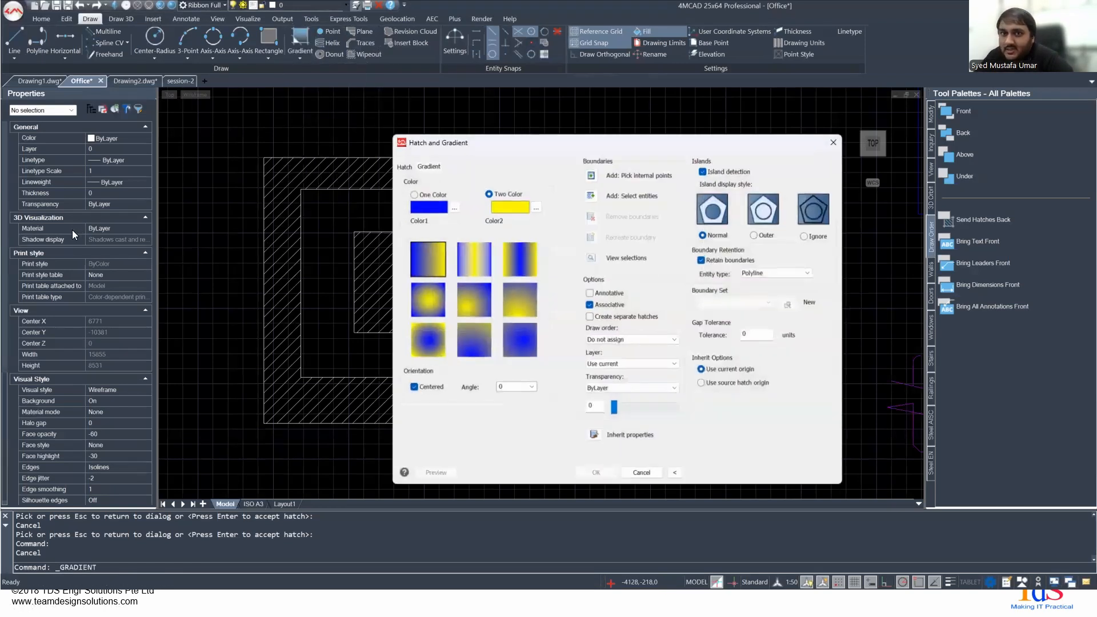
{"action": "left_click", "coordinate": [402, 165]}
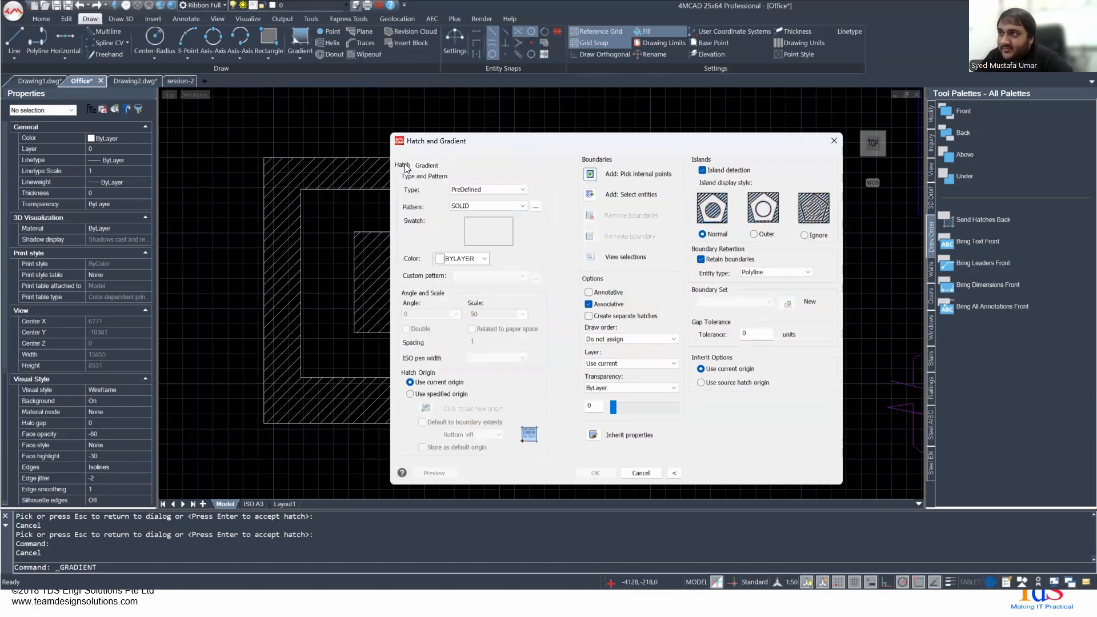
{"action": "left_click", "coordinate": [429, 165]}
{"action": "left_click", "coordinate": [403, 165]}
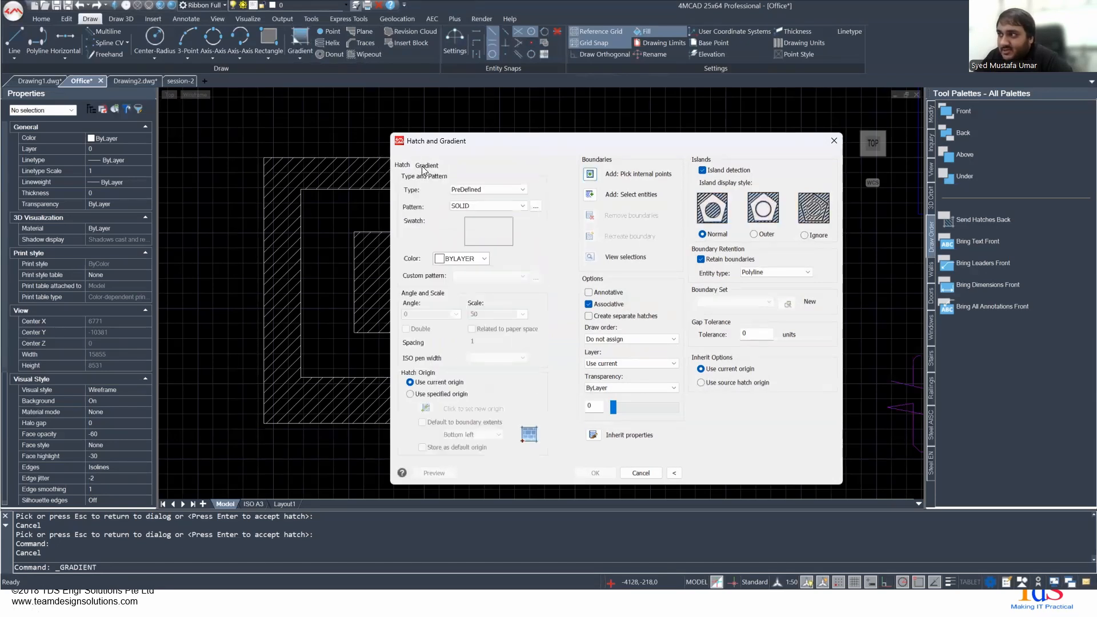
{"action": "left_click", "coordinate": [425, 165]}
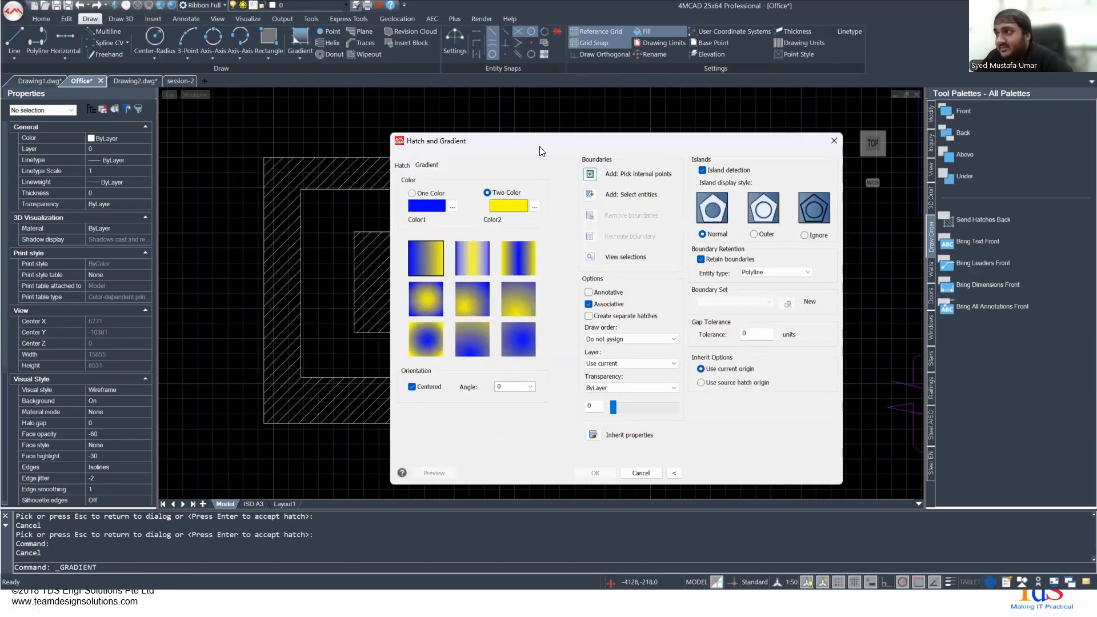
{"action": "left_click_drag", "start_coordinate": [537, 142], "coordinate": [683, 73]}
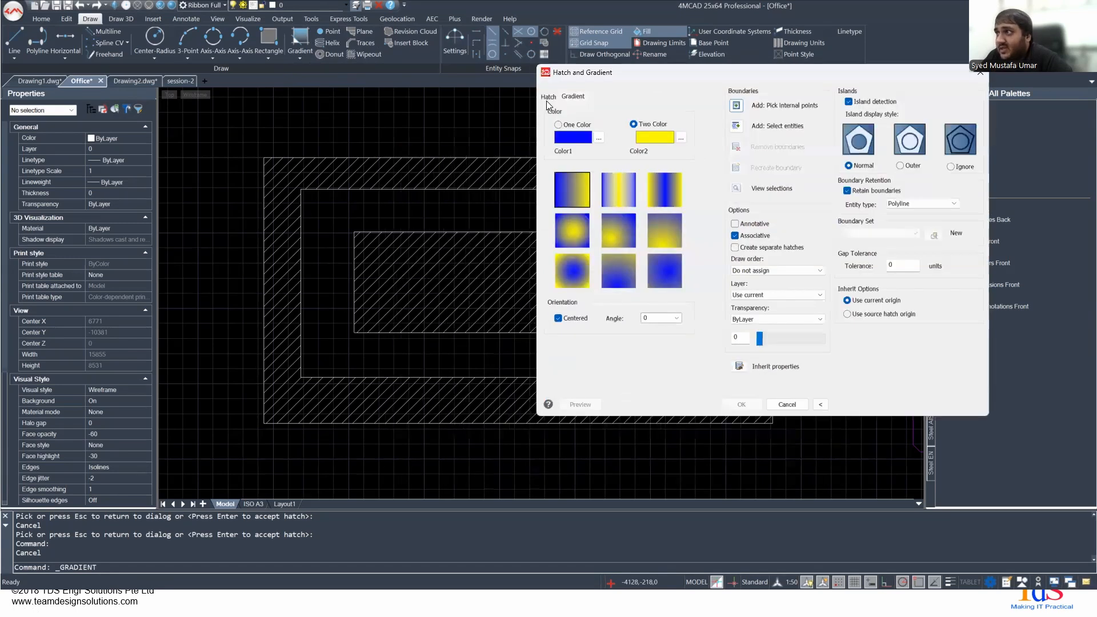
{"action": "left_click", "coordinate": [546, 100]}
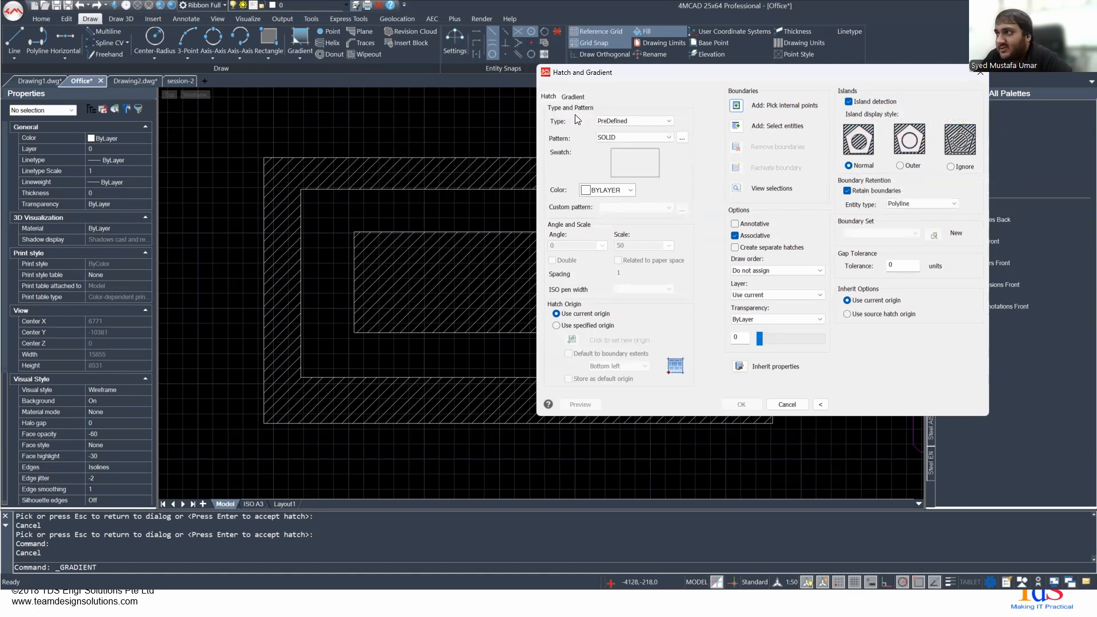
{"action": "left_click", "coordinate": [573, 98]}
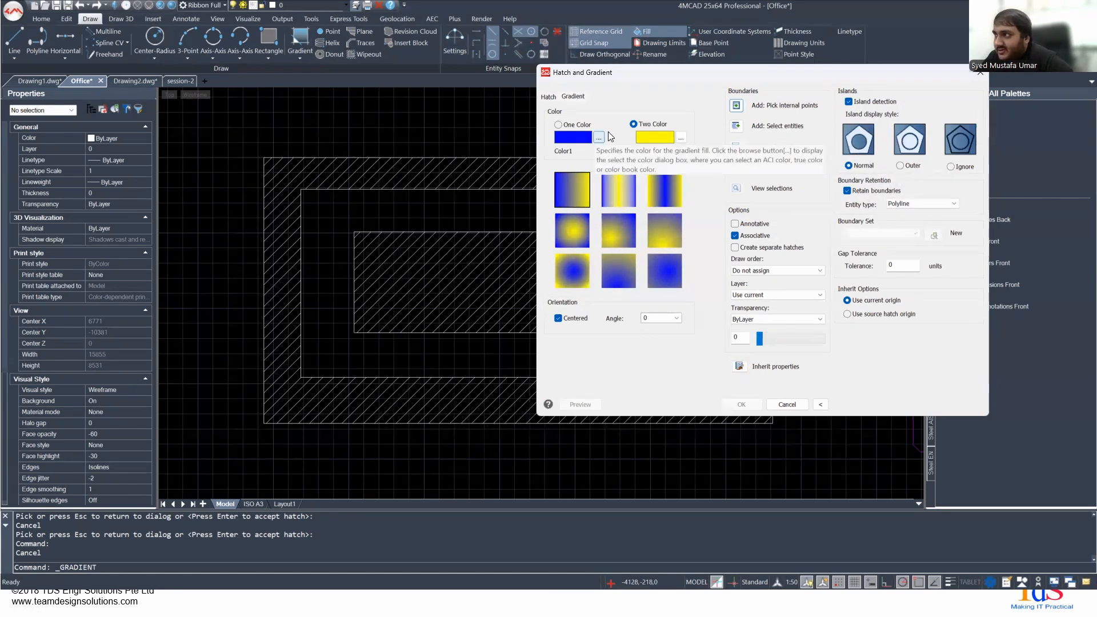
- Pick an internal point between the outer and middle rectangles as the area for the gradient fill
{"action": "left_click", "coordinate": [736, 106]}
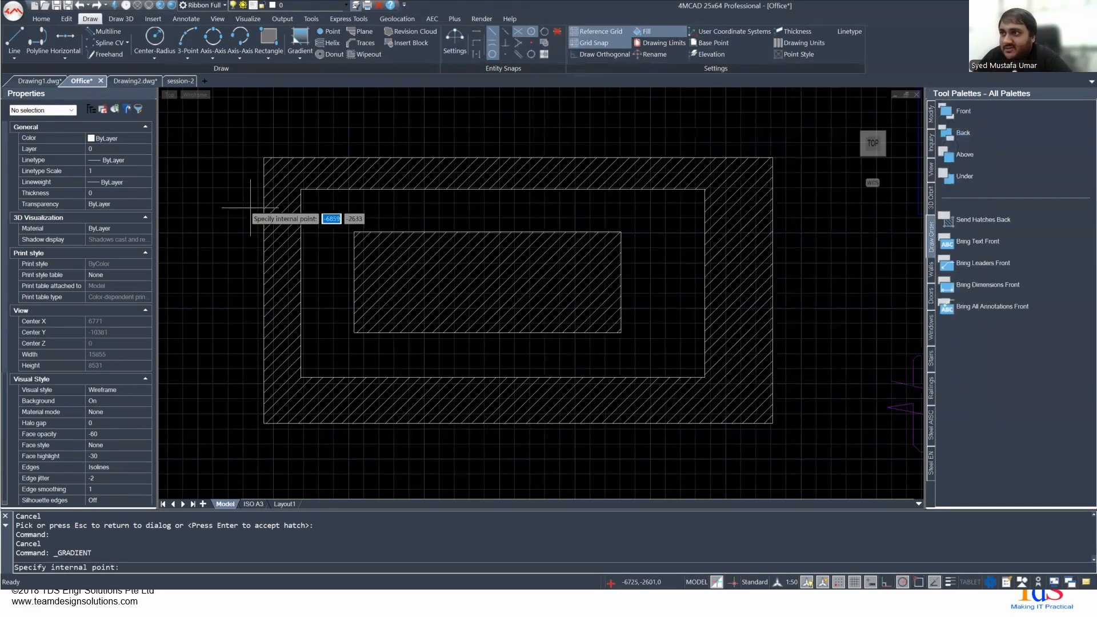
{"action": "scroll", "coordinate": [278, 191], "scroll_direction": "up", "scroll_amount": 3}
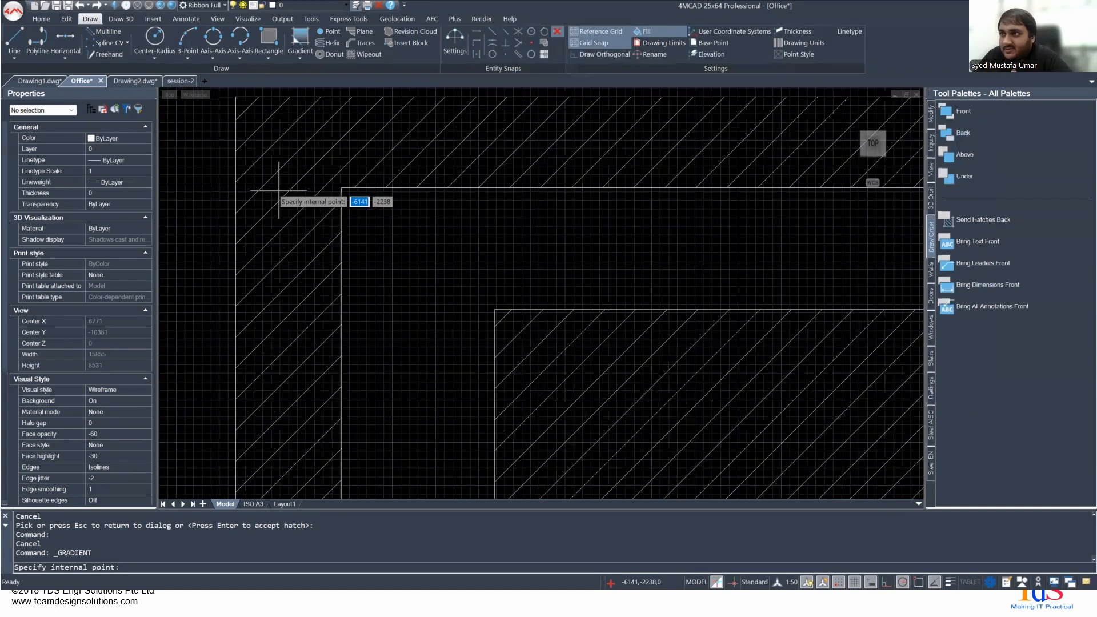
{"action": "left_click", "coordinate": [278, 191]}
{"action": "scroll", "coordinate": [277, 189], "scroll_direction": "down", "scroll_amount": 2}
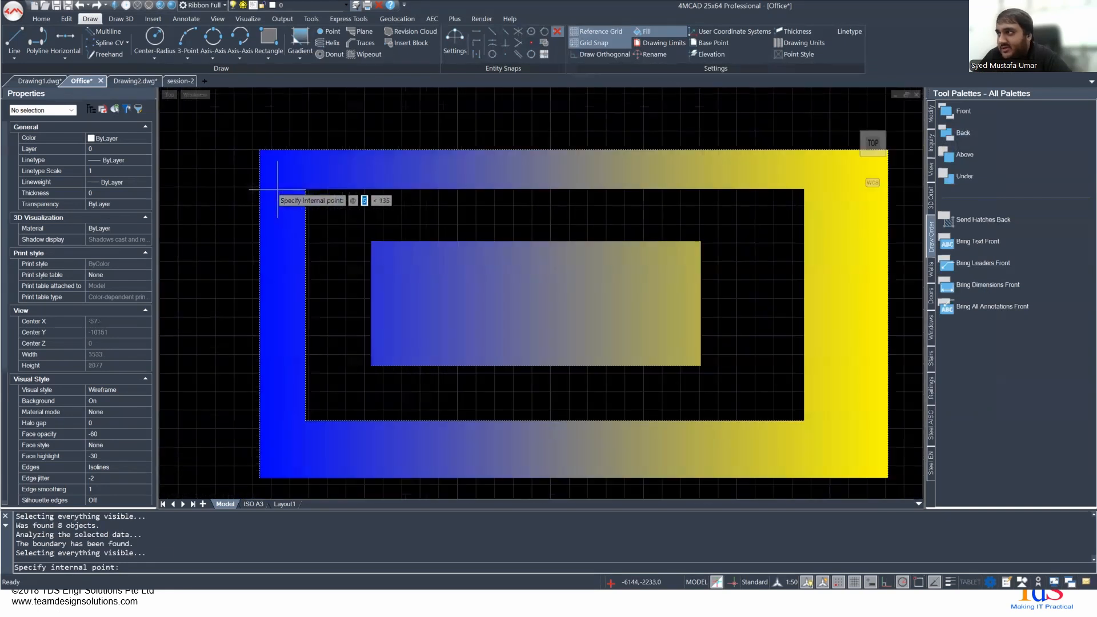
{"action": "key", "text": "Return"}
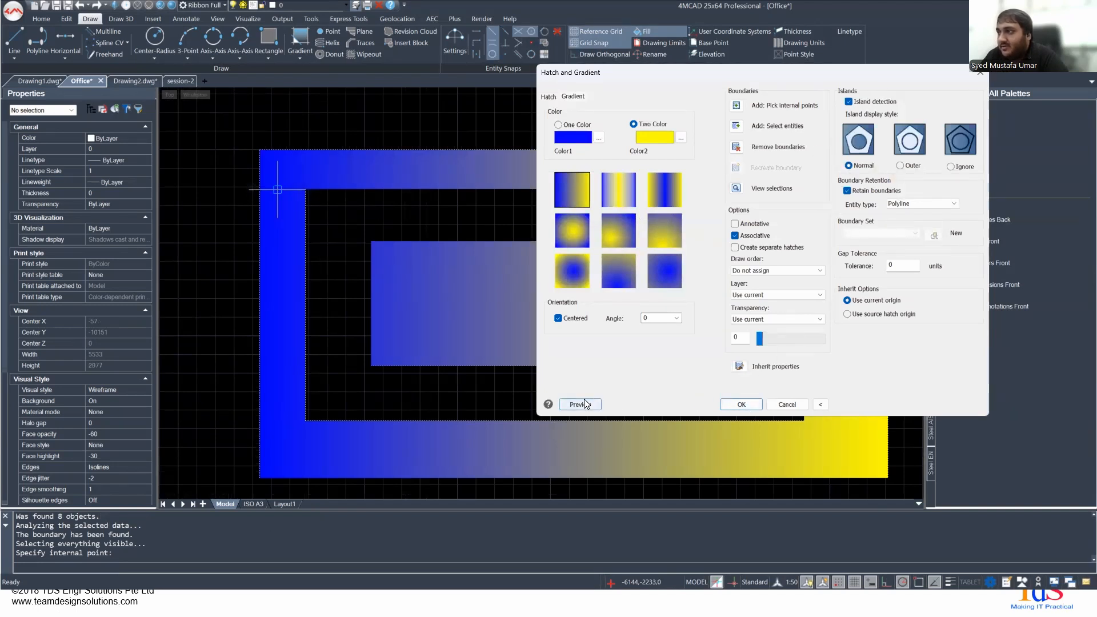
- Set the gradient's draw order to Send to back and preview the fill against the existing hatch lines
{"action": "left_click", "coordinate": [760, 272]}
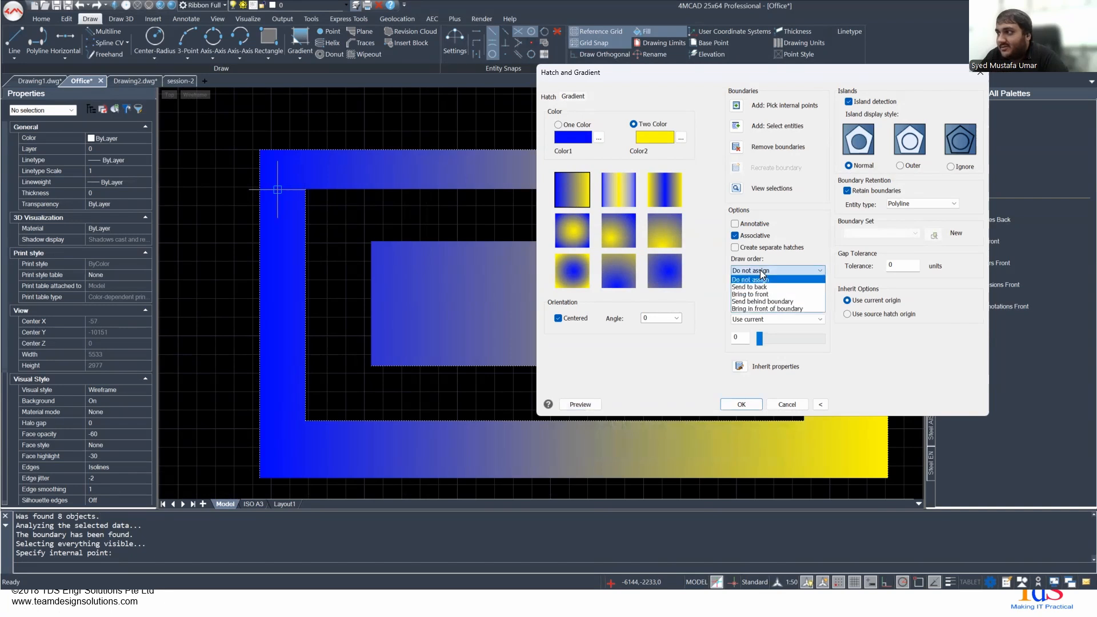
{"action": "left_click", "coordinate": [764, 287]}
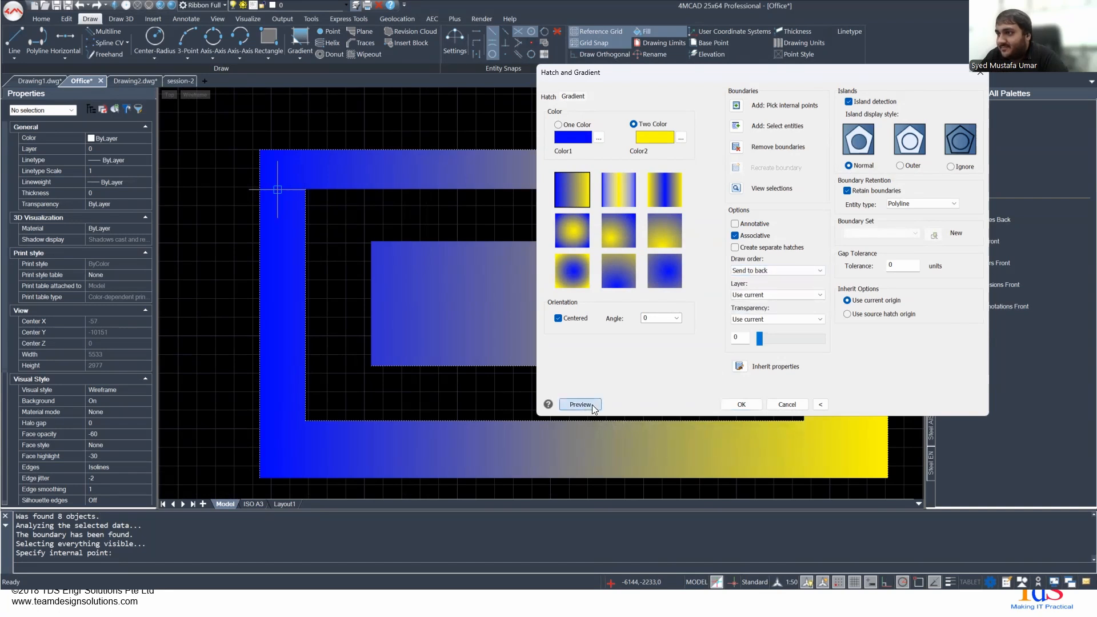
{"action": "left_click", "coordinate": [580, 404]}
{"action": "scroll", "coordinate": [299, 226], "scroll_direction": "up", "scroll_amount": 5}
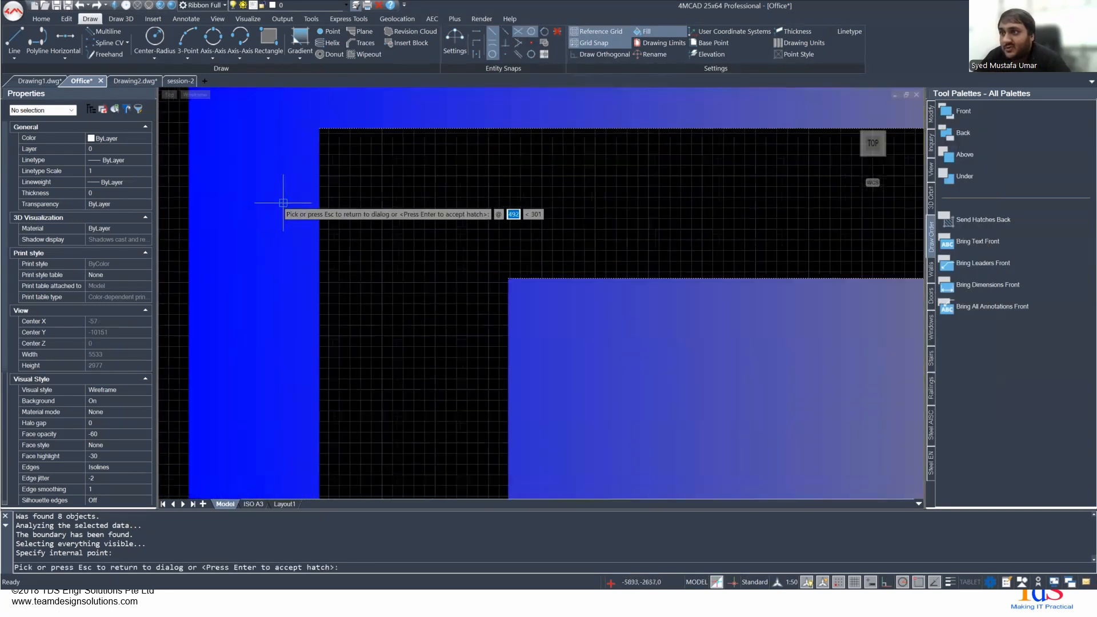
{"action": "scroll", "coordinate": [283, 203], "scroll_direction": "up", "scroll_amount": 2}
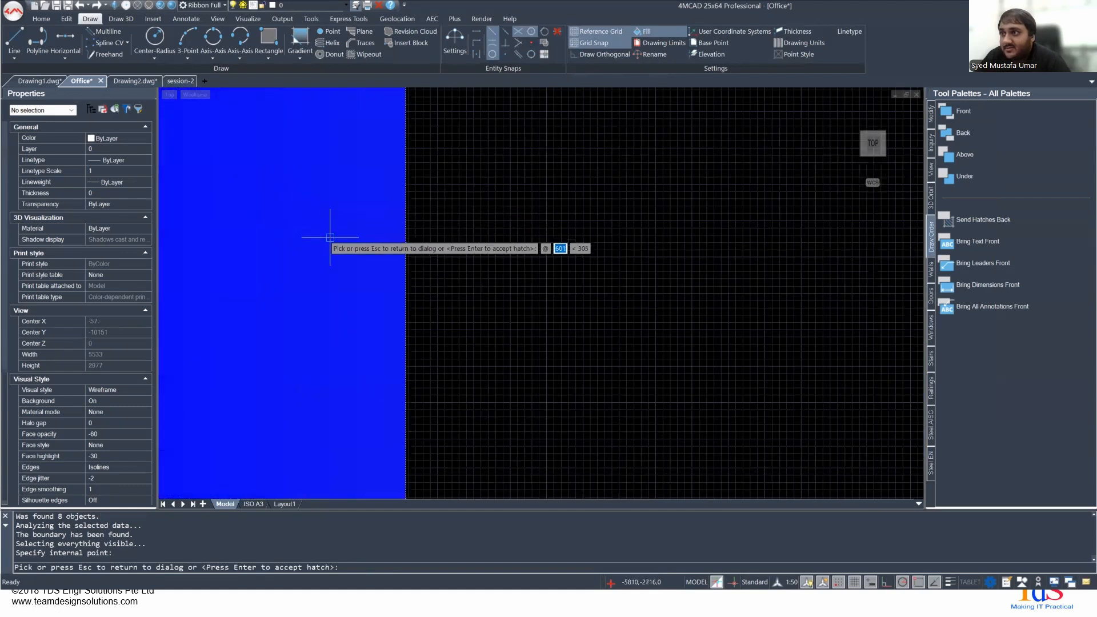
- Cancel the gradient preview and leave the Gradient command without applying the fill
{"action": "key", "text": "Escape"}
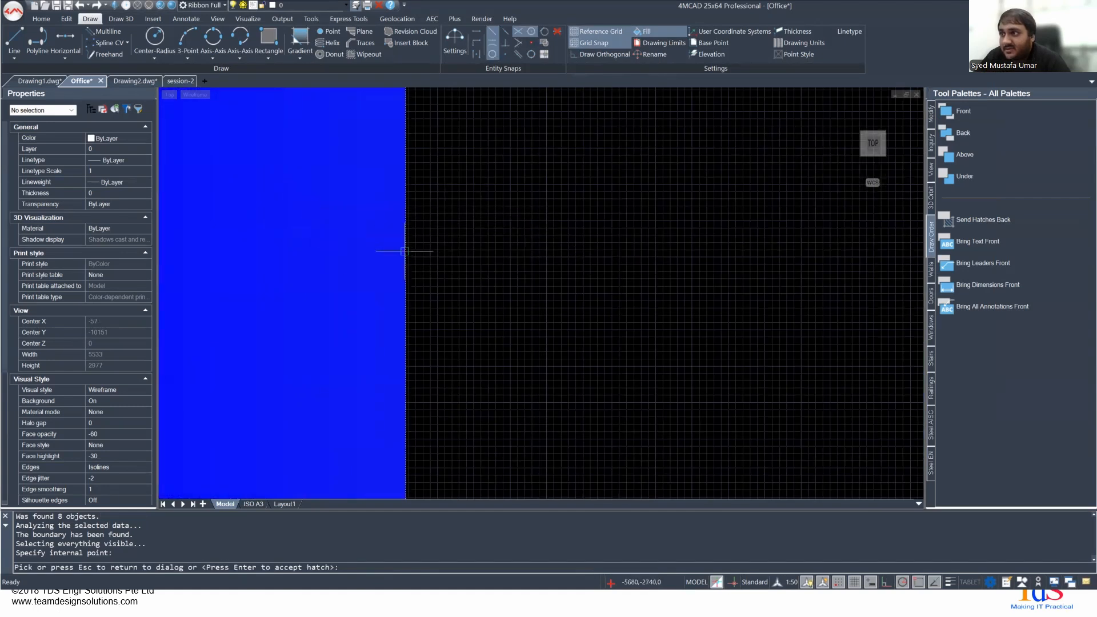
{"action": "scroll", "coordinate": [423, 250], "scroll_direction": "down", "scroll_amount": 4}
{"action": "key", "text": "Escape"}
{"action": "scroll", "coordinate": [432, 249], "scroll_direction": "down", "scroll_amount": 4}
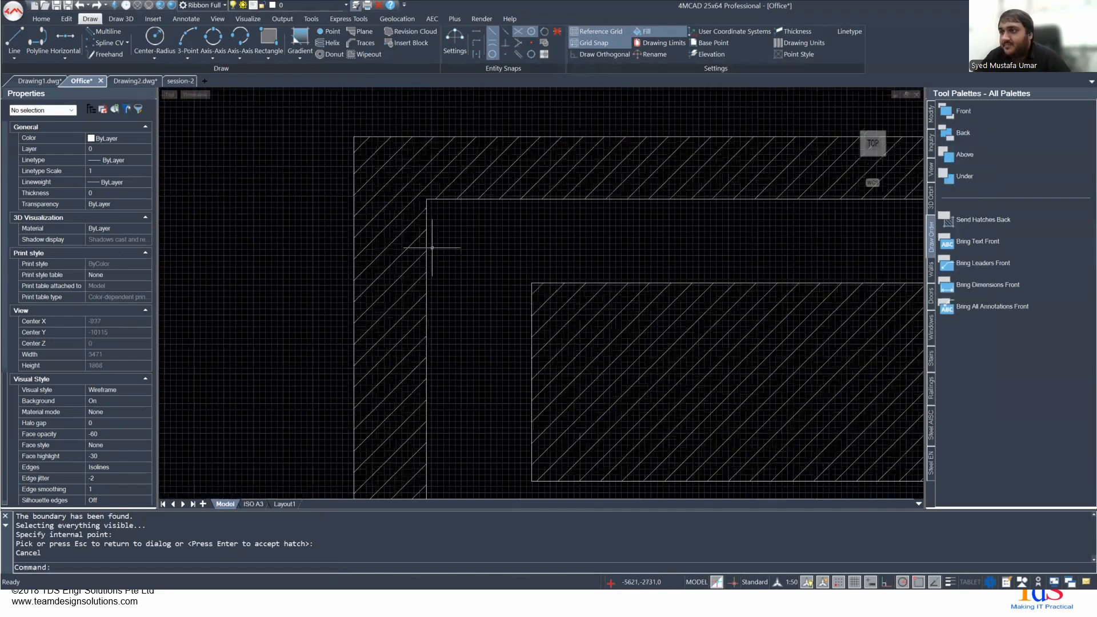
- Bring the ANSI31 hatch on the nested rectangles to the front with the Draworder command
{"action": "left_click", "coordinate": [405, 245]}
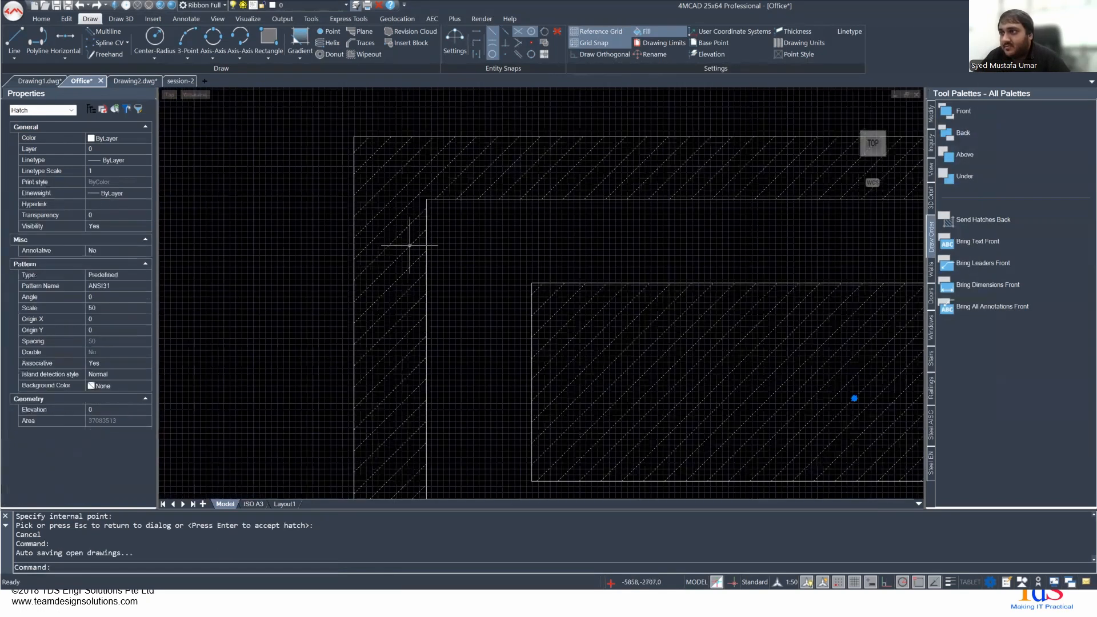
{"action": "scroll", "coordinate": [608, 295], "scroll_direction": "down", "scroll_amount": 4}
{"action": "type", "text": "draworder"}
{"action": "key", "text": "Return"}
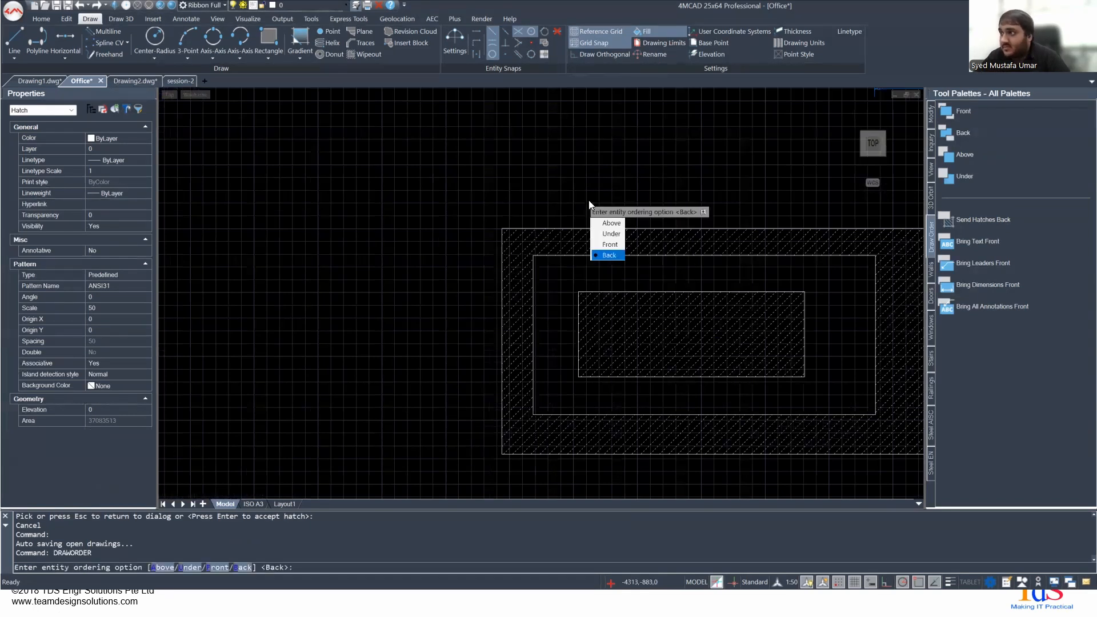
{"action": "left_click", "coordinate": [611, 244]}
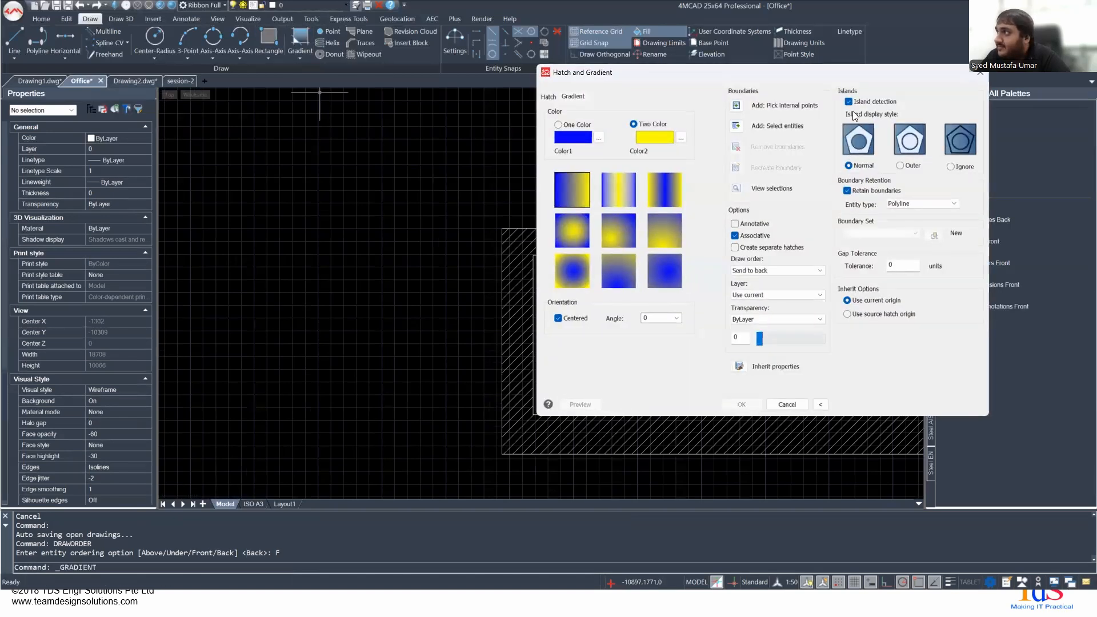
- Apply a blue-to-yellow gradient from a point between the outer and middle rectangles, with draw order Send behind boundary
{"action": "left_click", "coordinate": [757, 107]}
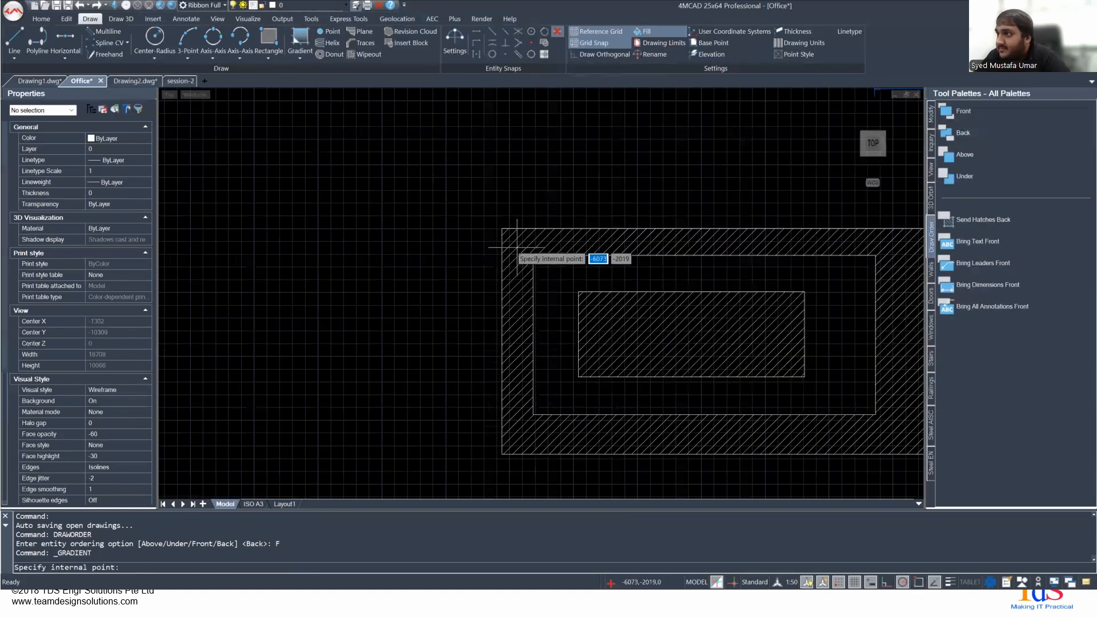
{"action": "left_click", "coordinate": [514, 245]}
{"action": "scroll", "coordinate": [643, 257], "scroll_direction": "up", "scroll_amount": 4}
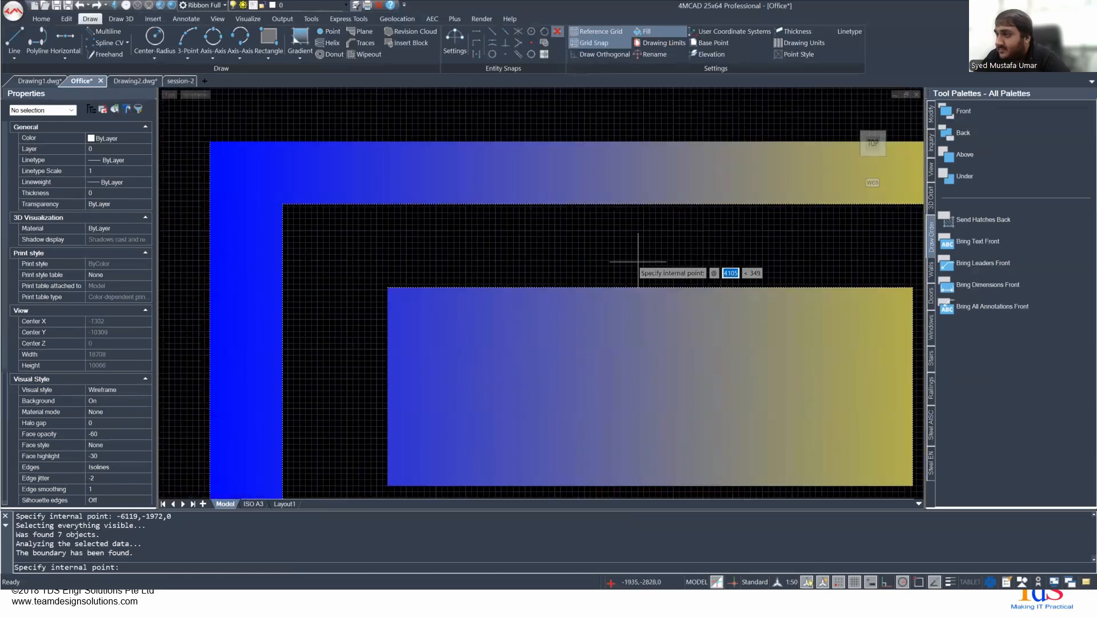
{"action": "middle_click_drag", "start_coordinate": [595, 269], "coordinate": [600, 271]}
{"action": "key", "text": "Return"}
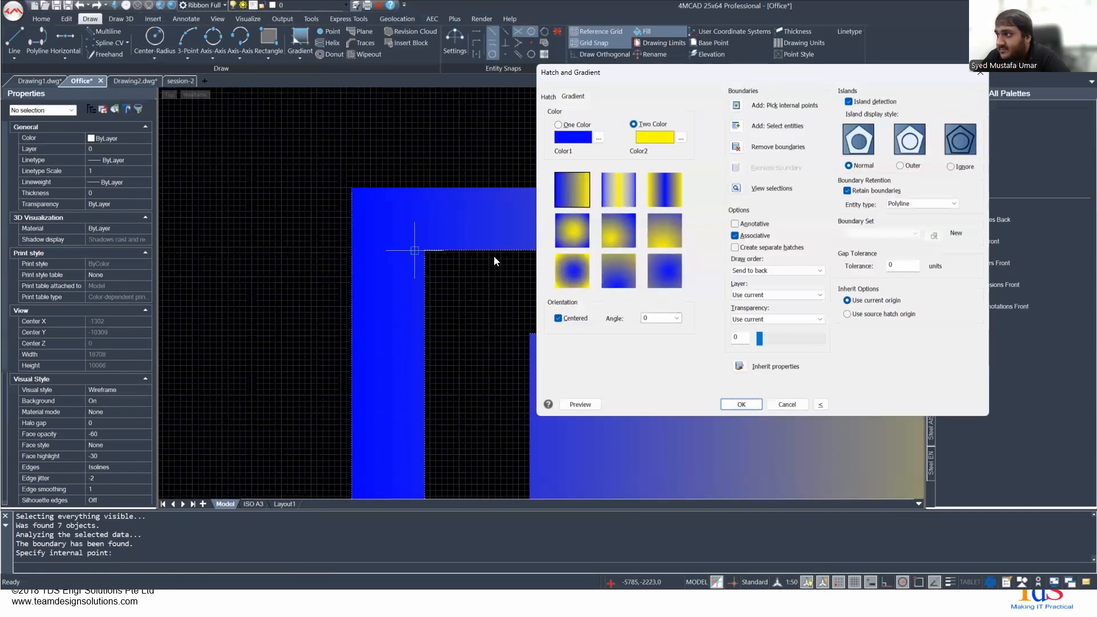
{"action": "left_click", "coordinate": [765, 270]}
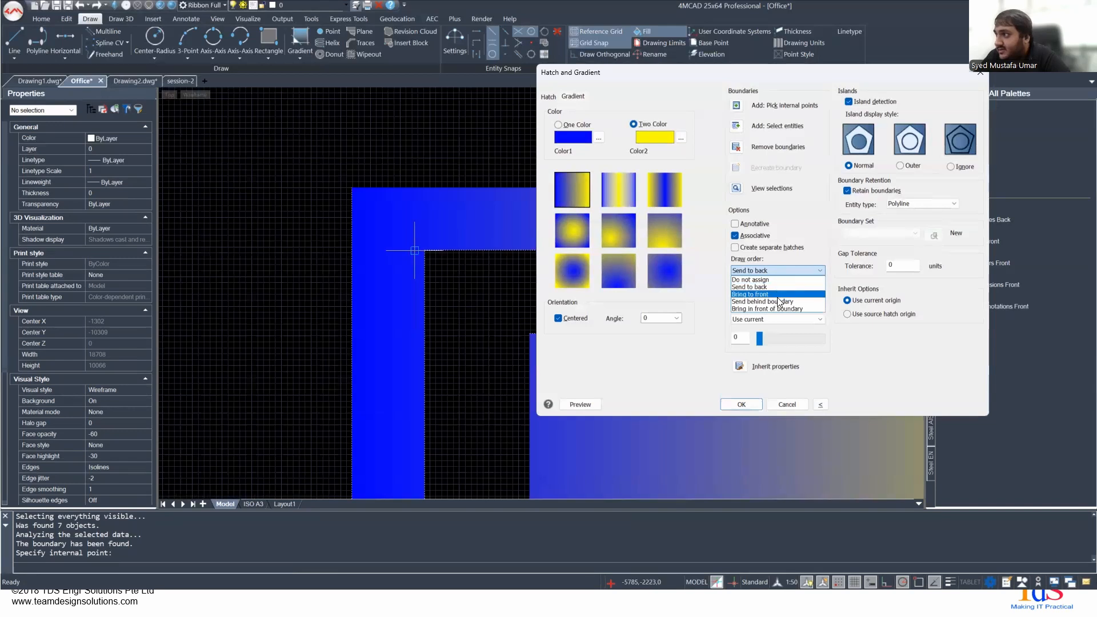
{"action": "left_click", "coordinate": [775, 301]}
{"action": "left_click", "coordinate": [741, 404]}
- Examine how the gradient fill covers the hatched areas and the rectangle boundaries
{"action": "scroll", "coordinate": [427, 253], "scroll_direction": "down", "scroll_amount": 5}
{"action": "scroll", "coordinate": [422, 243], "scroll_direction": "down", "scroll_amount": 2}
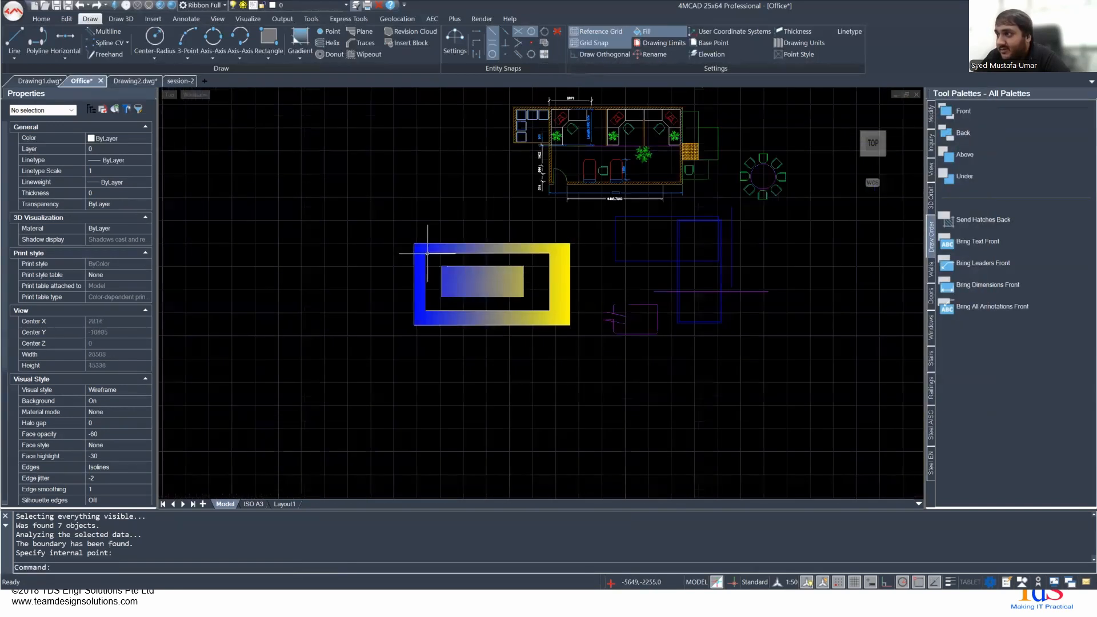
{"action": "scroll", "coordinate": [417, 245], "scroll_direction": "up", "scroll_amount": 10}
{"action": "scroll", "coordinate": [391, 245], "scroll_direction": "down", "scroll_amount": 11}
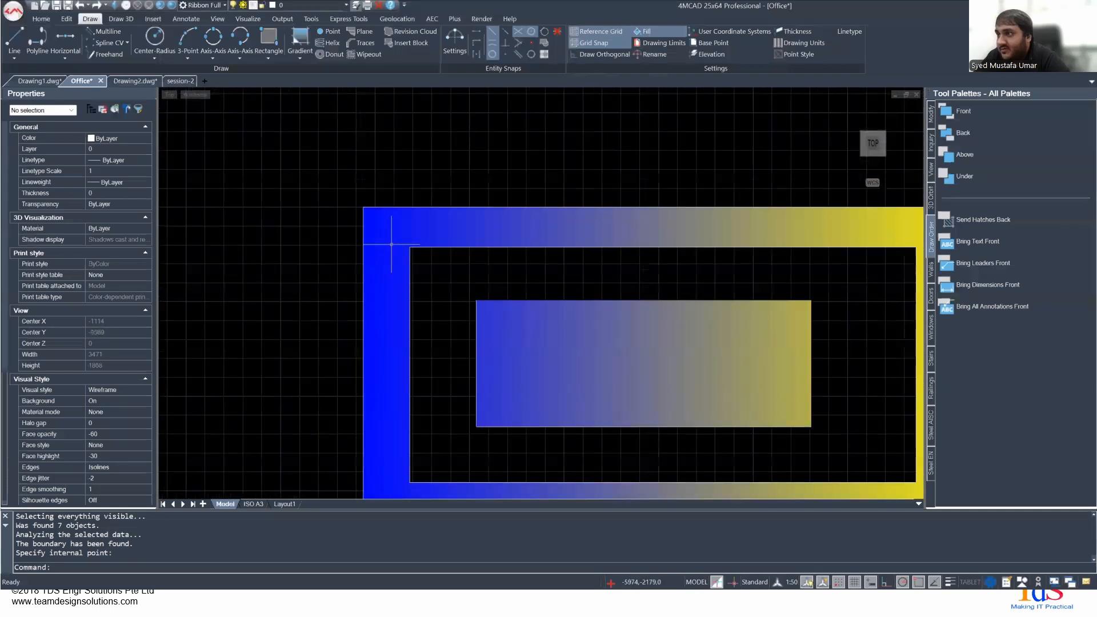
{"action": "middle_click_drag", "start_coordinate": [665, 212], "coordinate": [528, 340]}
{"action": "scroll", "coordinate": [528, 340], "scroll_direction": "up", "scroll_amount": 1}
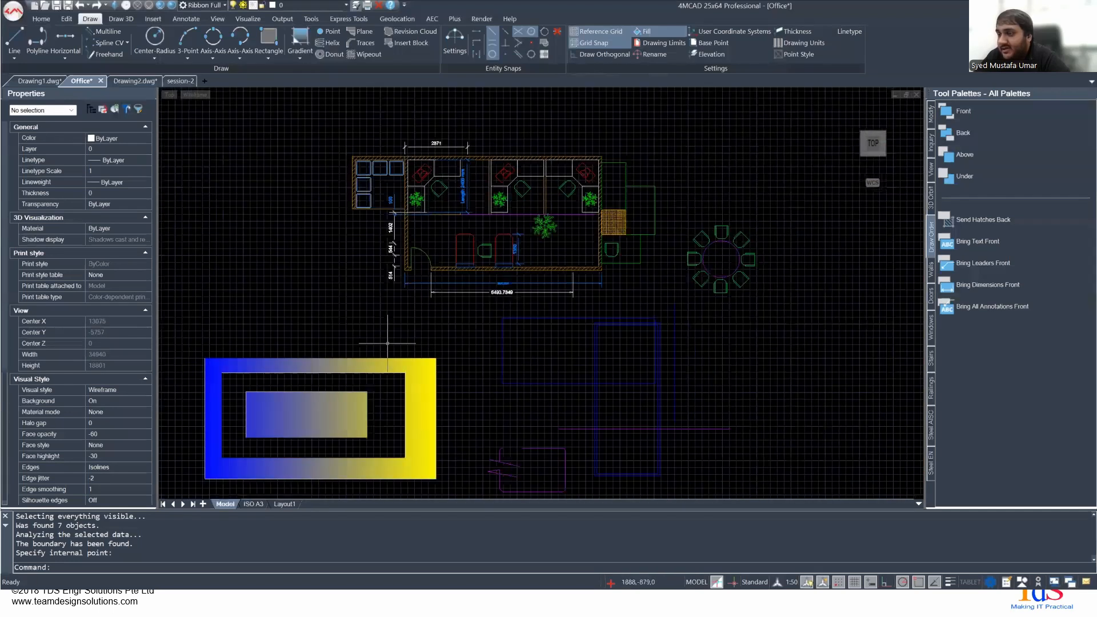
{"action": "scroll", "coordinate": [517, 328], "scroll_direction": "down", "scroll_amount": 1}
{"action": "middle_click_drag", "start_coordinate": [342, 337], "coordinate": [526, 253]}
{"action": "scroll", "coordinate": [474, 307], "scroll_direction": "up", "scroll_amount": 4}
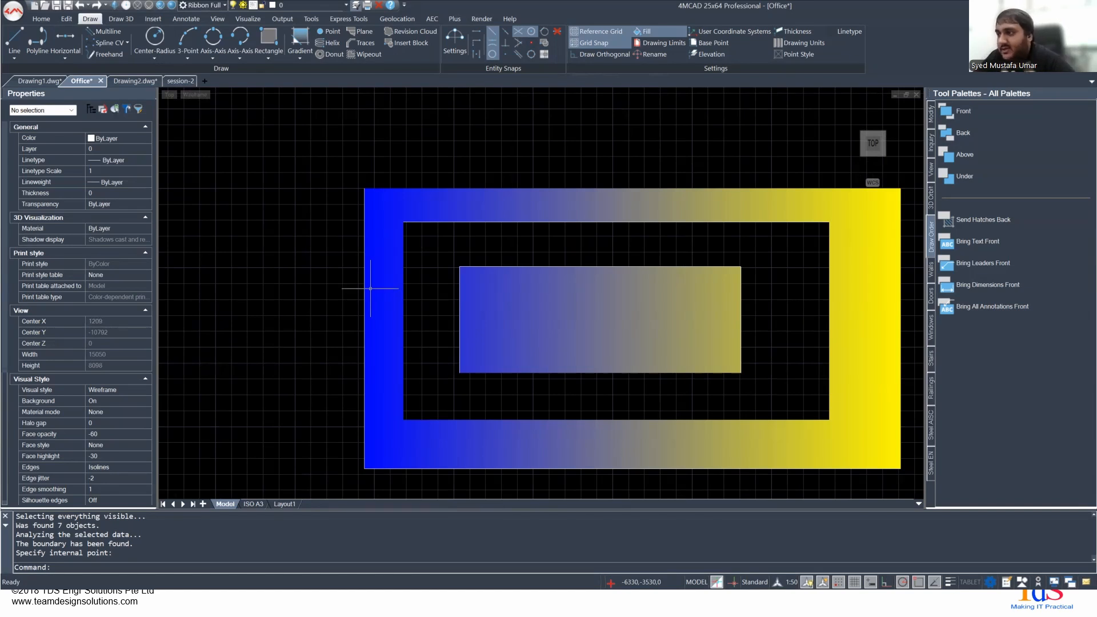
{"action": "scroll", "coordinate": [606, 317], "scroll_direction": "down", "scroll_amount": 3}
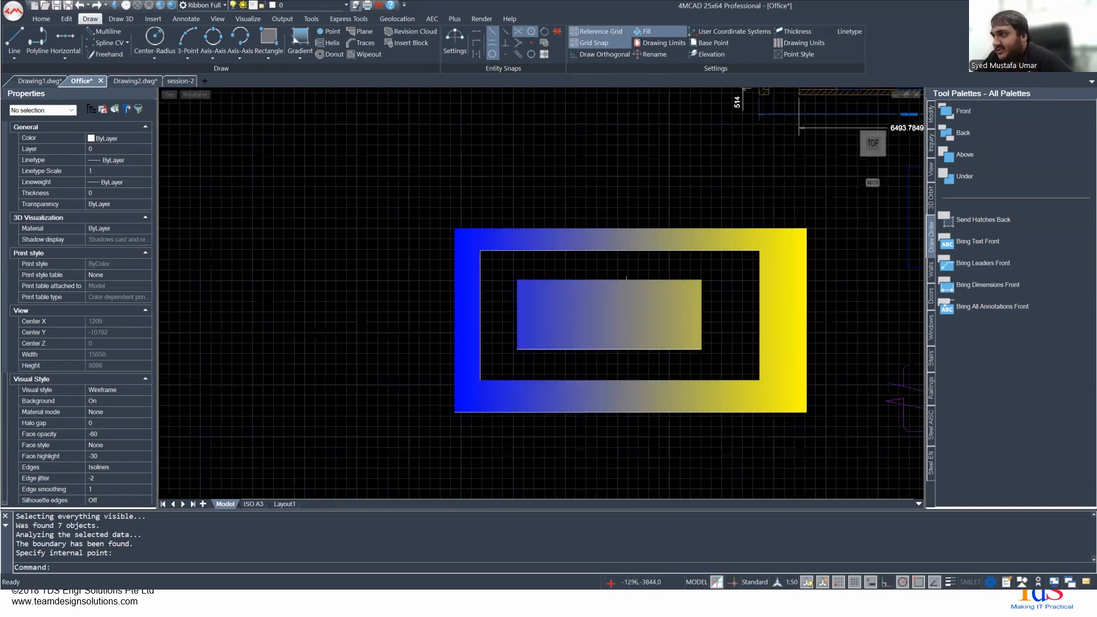
{"action": "scroll", "coordinate": [606, 315], "scroll_direction": "up", "scroll_amount": 3}
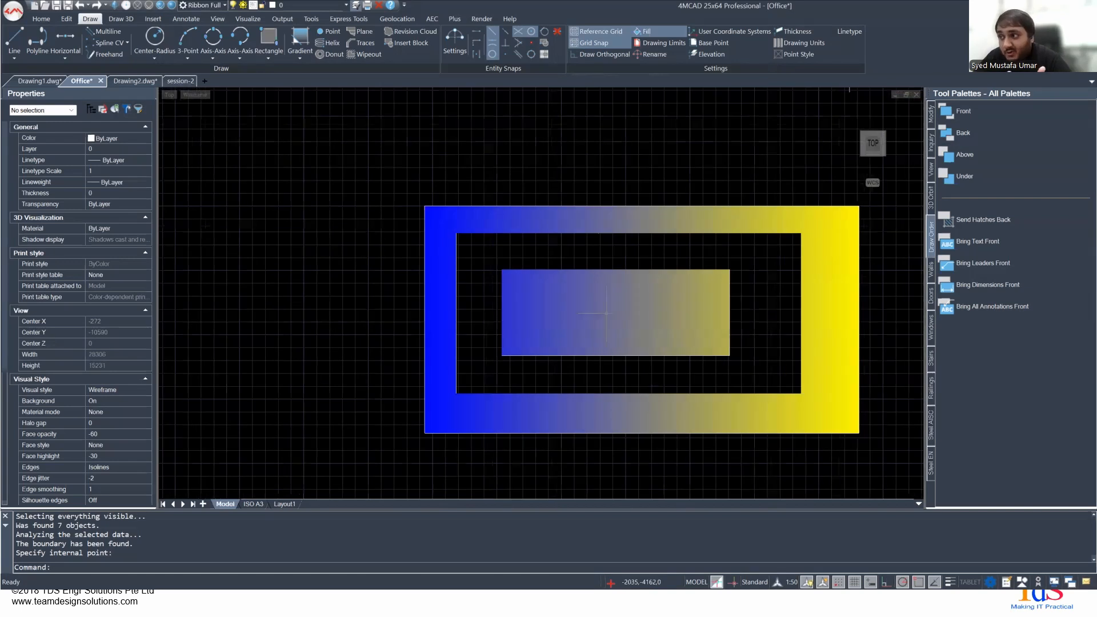
{"action": "scroll", "coordinate": [606, 313], "scroll_direction": "up", "scroll_amount": 1}
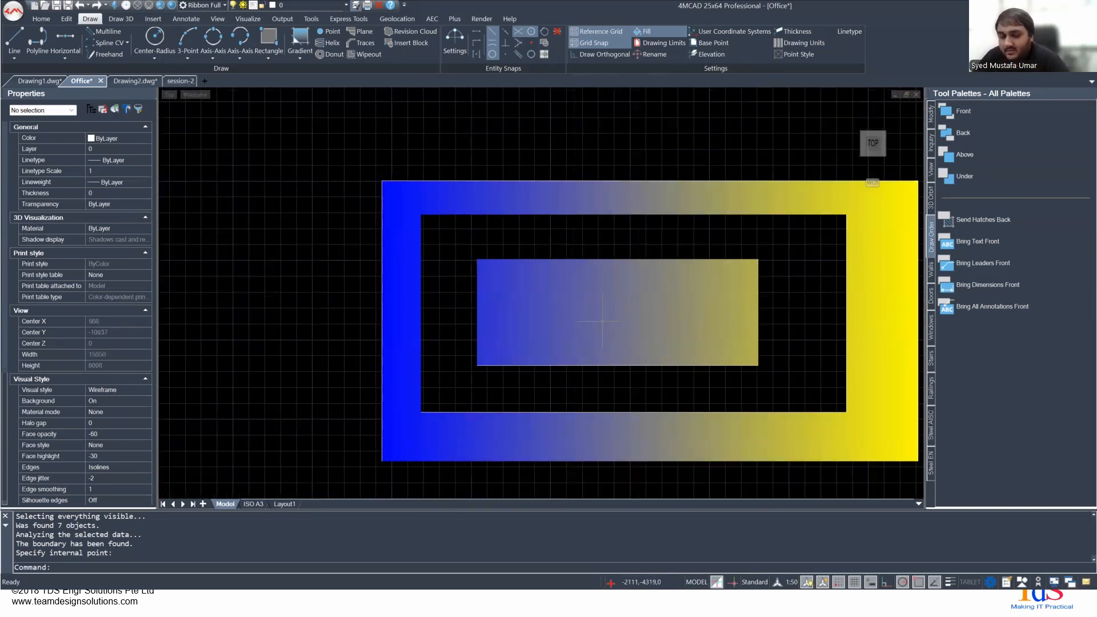
{"action": "key", "text": "Escape"}
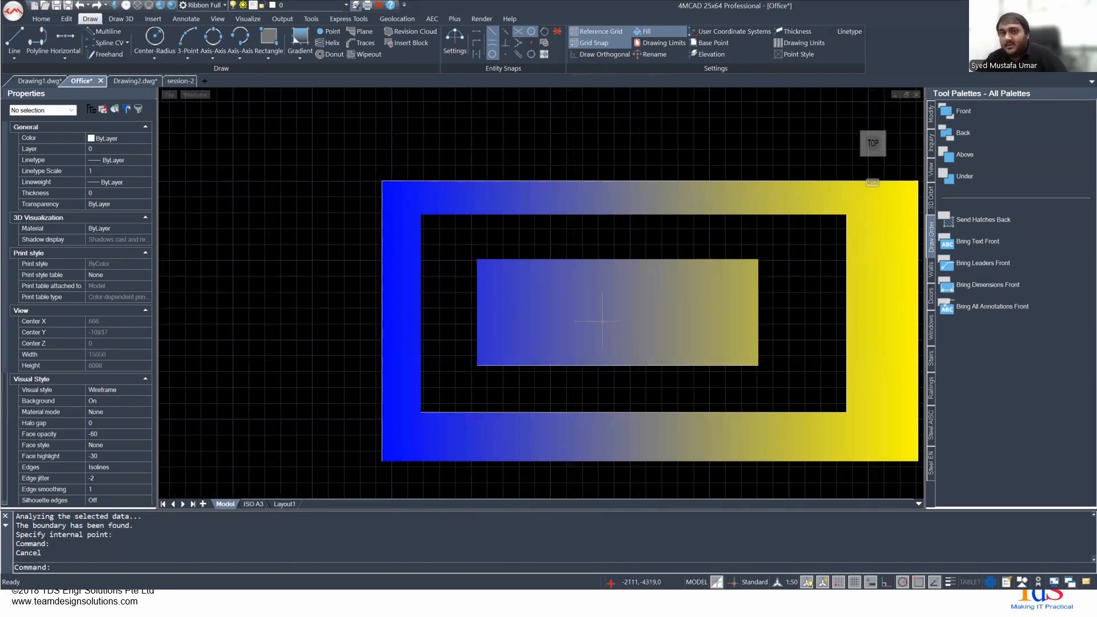
{"action": "key", "text": "Escape"}
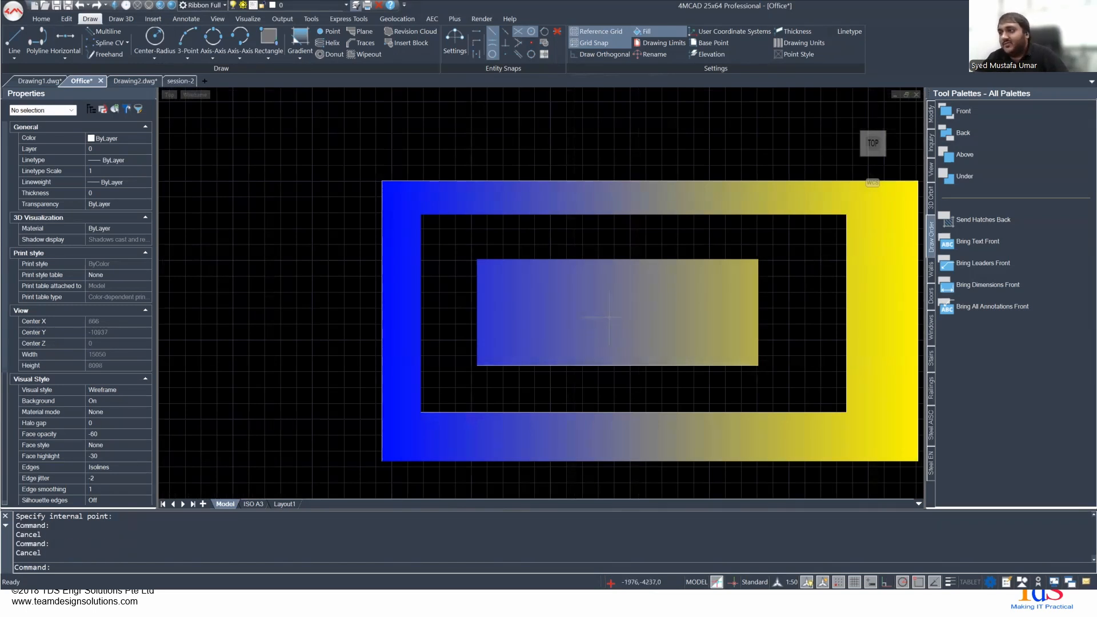
- Undo the gradient fill and the hatch's draw order change
{"action": "key", "text": "ctrl+z"}
{"action": "key", "text": "ctrl+z"}
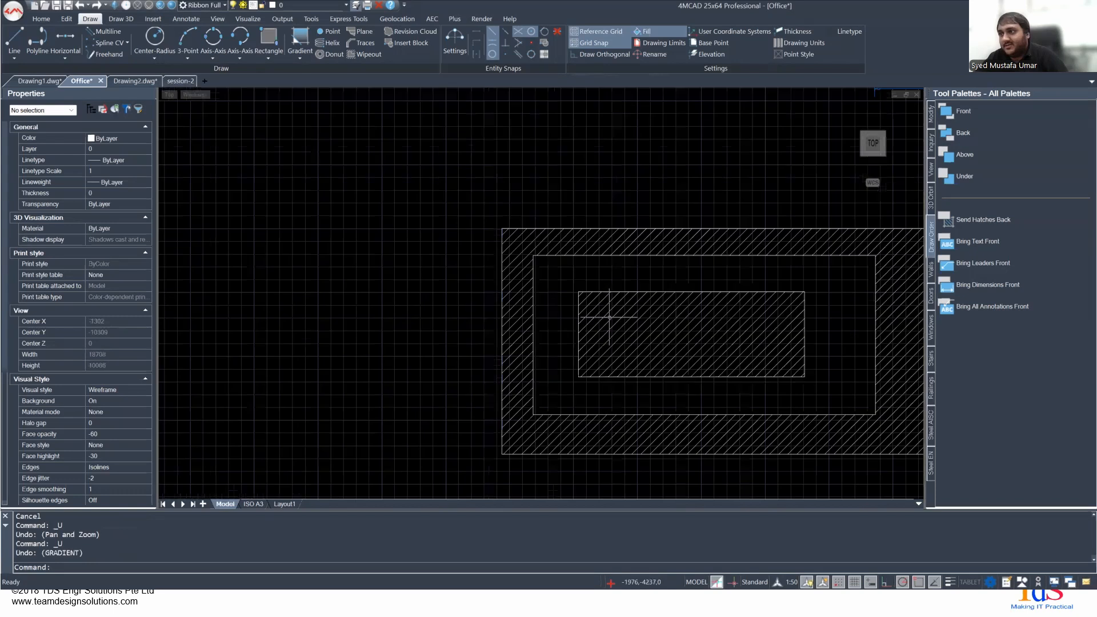
{"action": "middle_click_drag", "start_coordinate": [655, 330], "coordinate": [500, 290]}
{"action": "scroll", "coordinate": [592, 284], "scroll_direction": "up", "scroll_amount": 3}
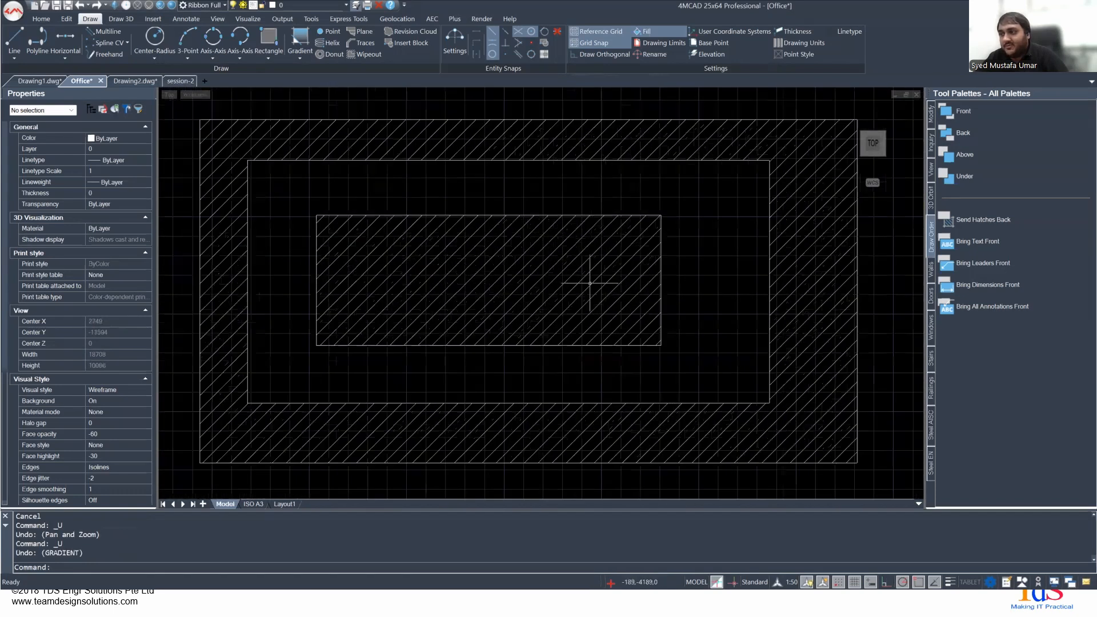
{"action": "middle_click_drag", "start_coordinate": [594, 287], "coordinate": [492, 273]}
{"action": "key", "text": "ctrl+z"}
{"action": "key", "text": "ctrl+z"}
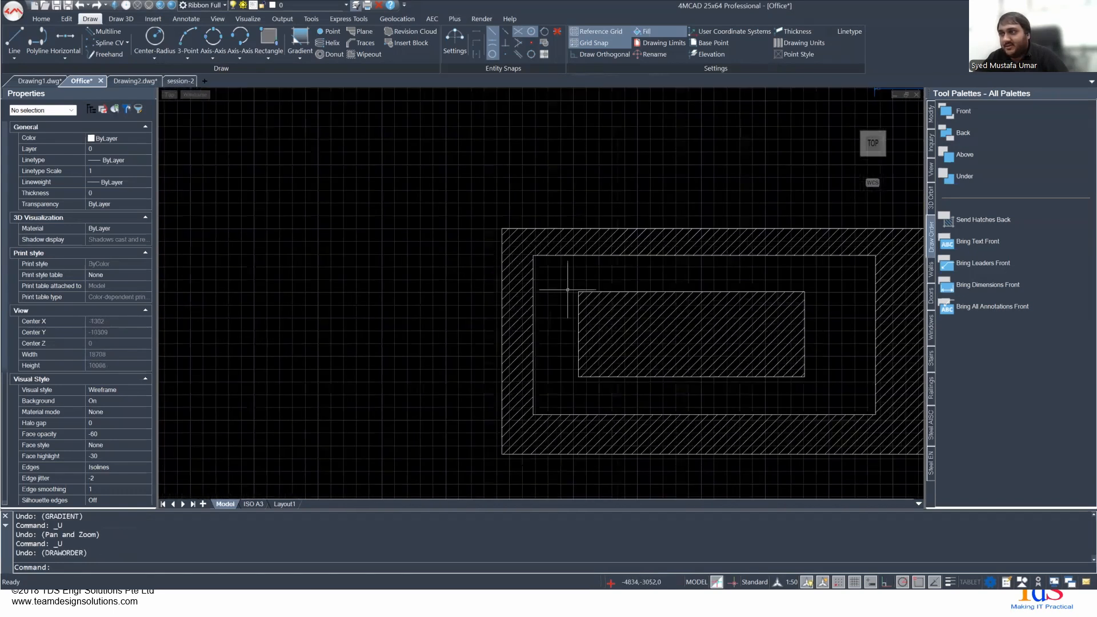
{"action": "key", "text": "ctrl+z"}
{"action": "scroll", "coordinate": [641, 307], "scroll_direction": "down", "scroll_amount": 6}
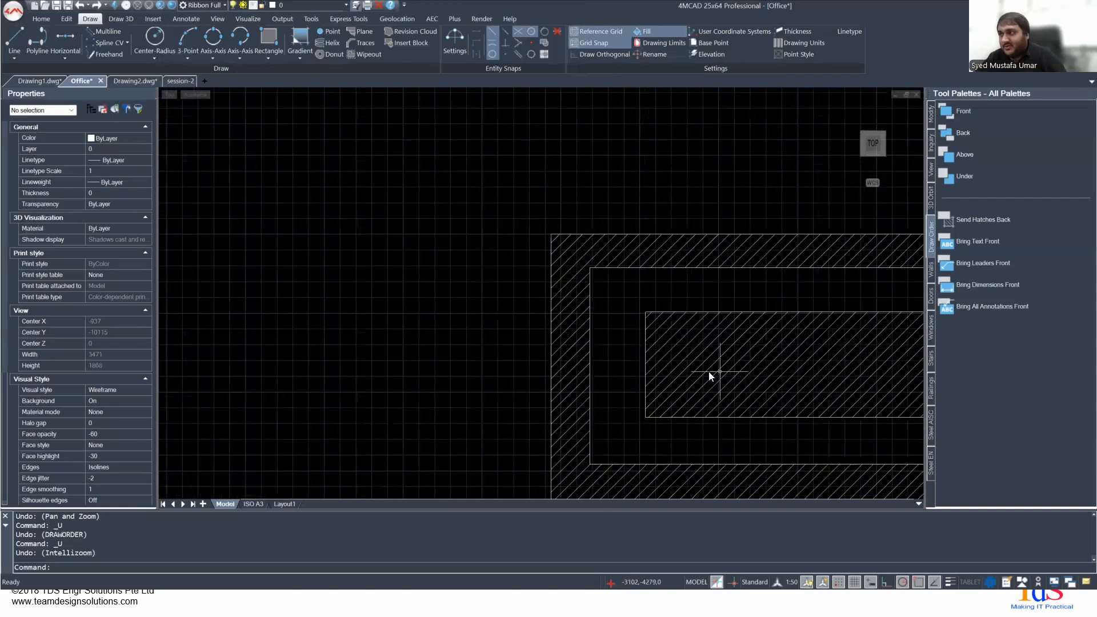
- Delete the ANSI31 hatch from the nested rectangles
{"action": "left_click", "coordinate": [557, 262]}
{"action": "scroll", "coordinate": [394, 271], "scroll_direction": "down", "scroll_amount": 4}
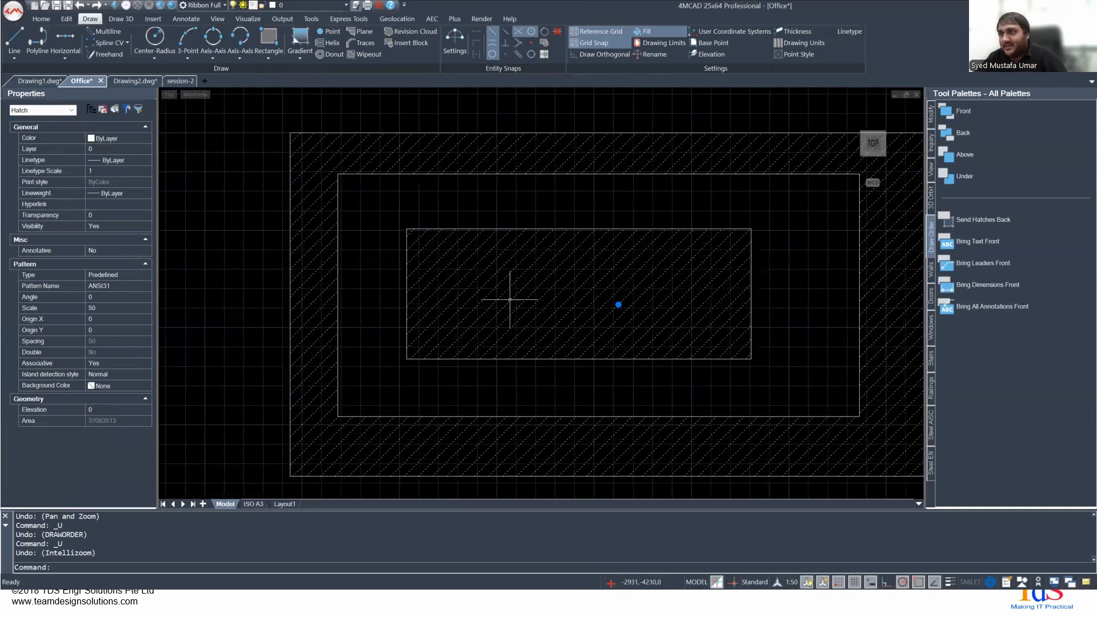
{"action": "key", "text": "Delete"}
{"action": "right_click", "coordinate": [464, 289]}
{"action": "left_click", "coordinate": [461, 286]}
- Fill the nested rectangles with a blue-to-yellow gradient, picking an internal point between the outer and middle rectangles
{"action": "type", "text": "gradient"}
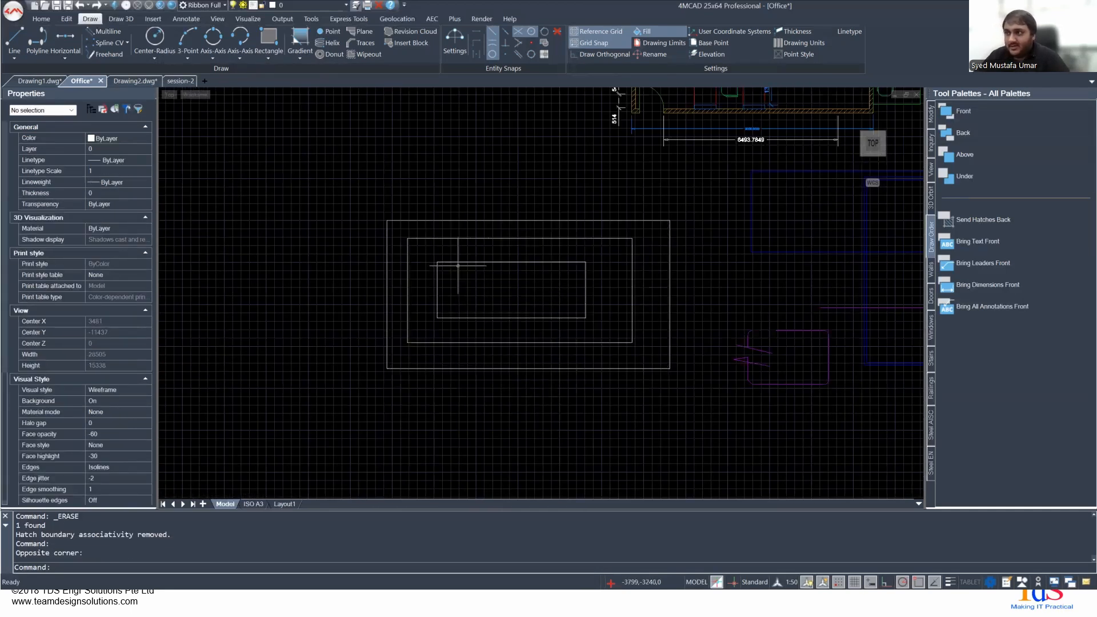
{"action": "key", "text": "Return"}
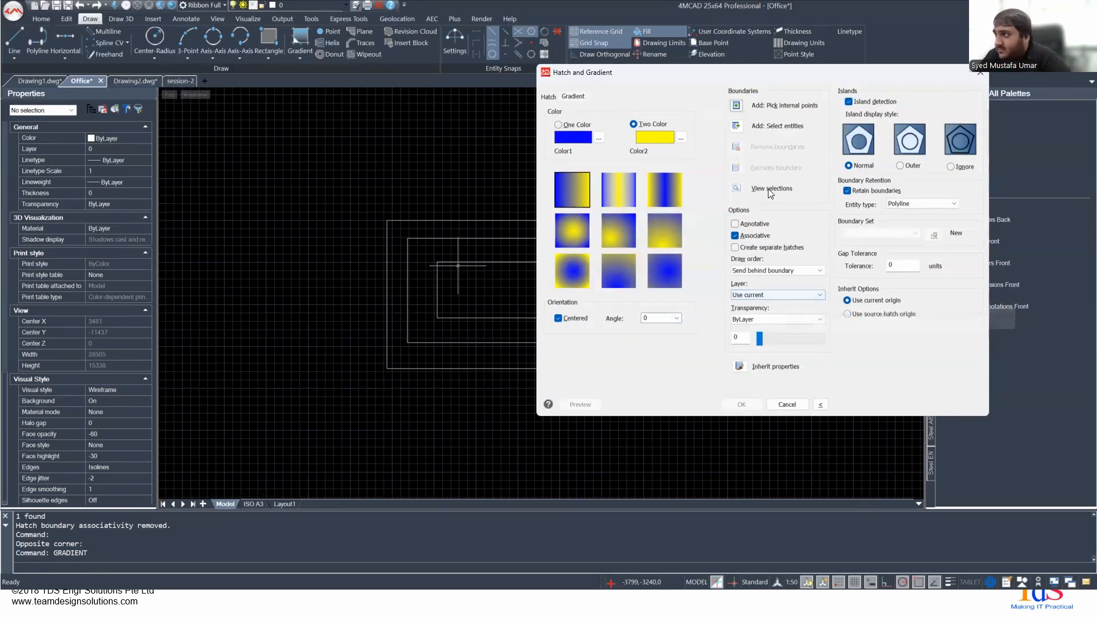
{"action": "left_click", "coordinate": [735, 106]}
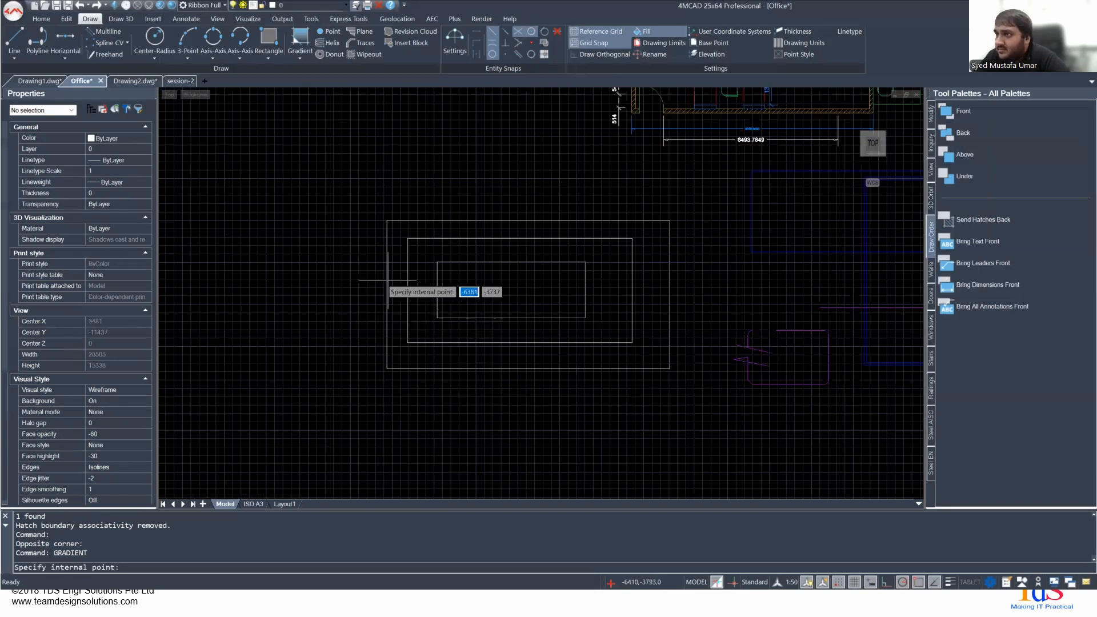
{"action": "left_click", "coordinate": [397, 265]}
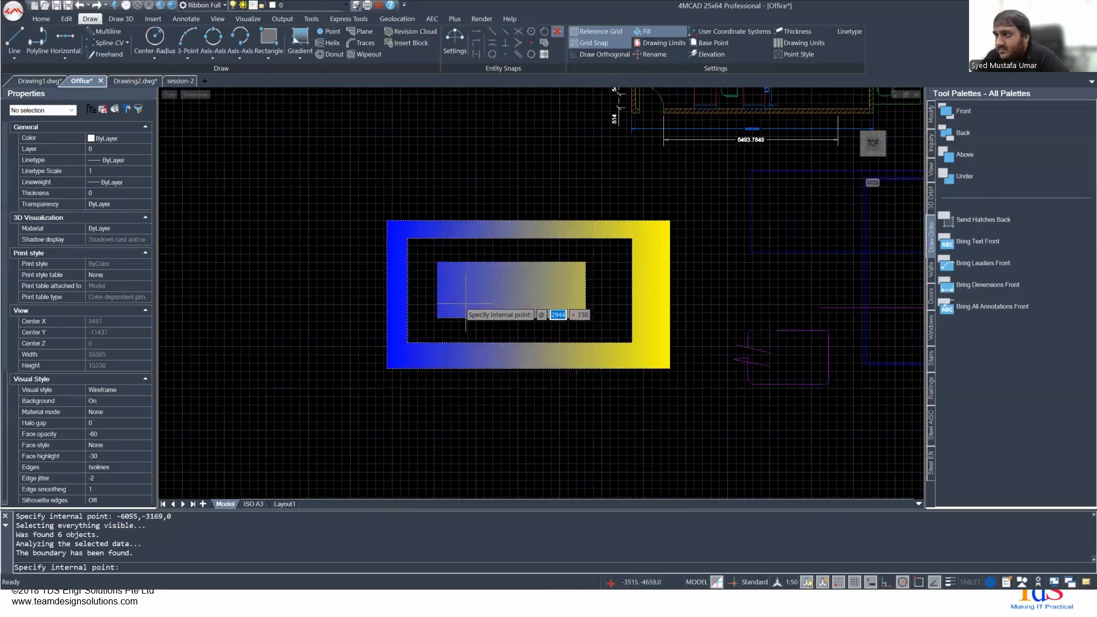
{"action": "key", "text": "Return"}
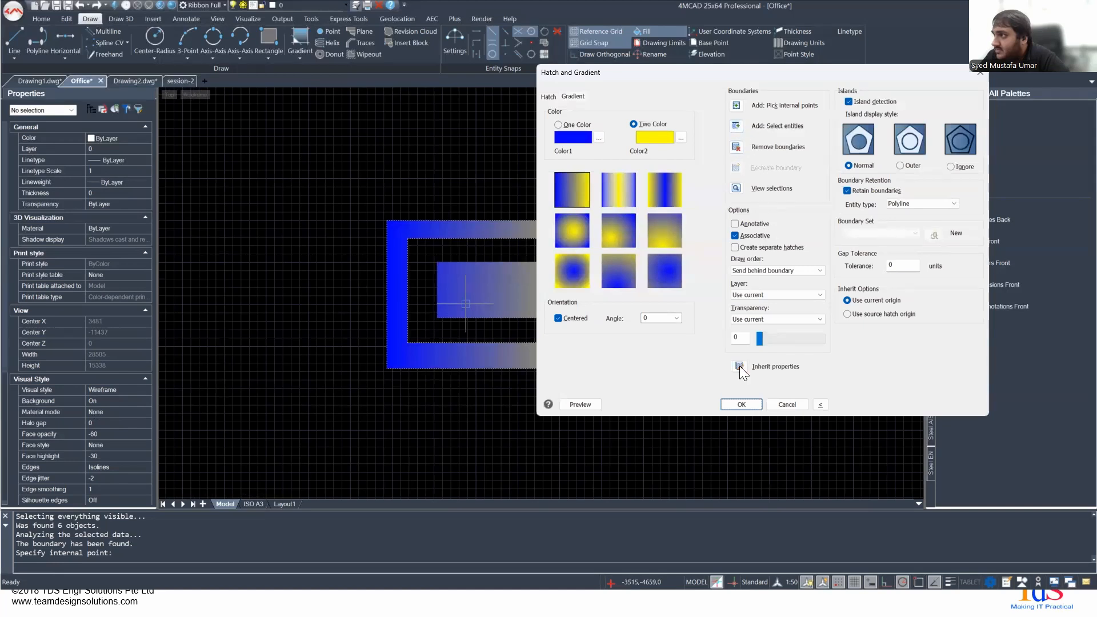
{"action": "left_click", "coordinate": [741, 404]}
- Try shifting the gradient fill by its center grip, and undo the grip edit
{"action": "scroll", "coordinate": [392, 260], "scroll_direction": "up", "scroll_amount": 5}
{"action": "left_click", "coordinate": [440, 255]}
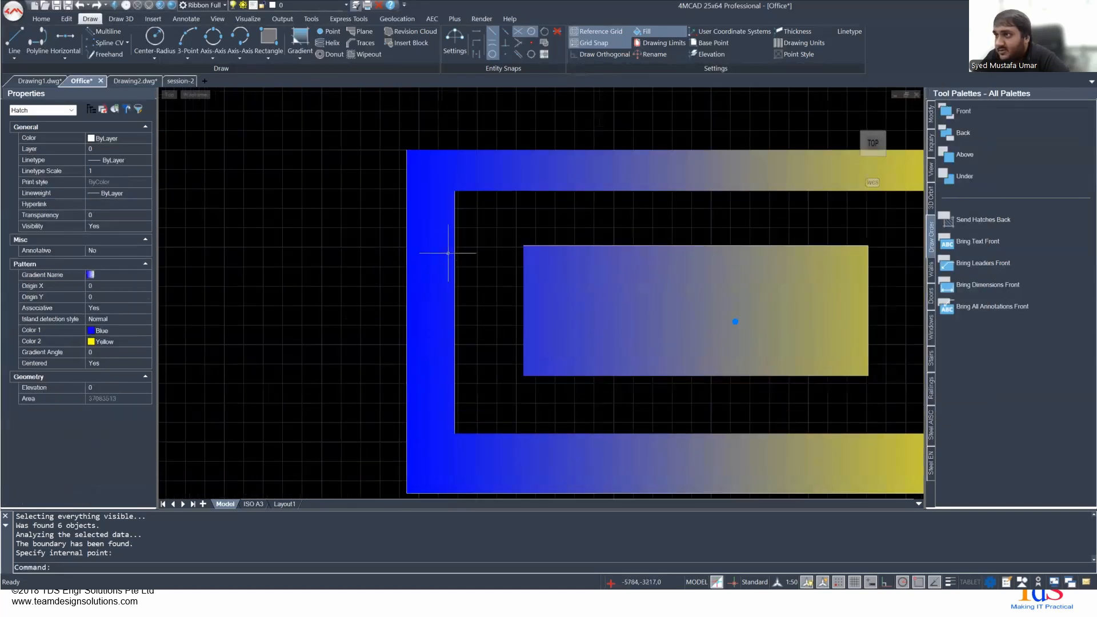
{"action": "left_click", "coordinate": [735, 322]}
{"action": "left_click", "coordinate": [650, 311]}
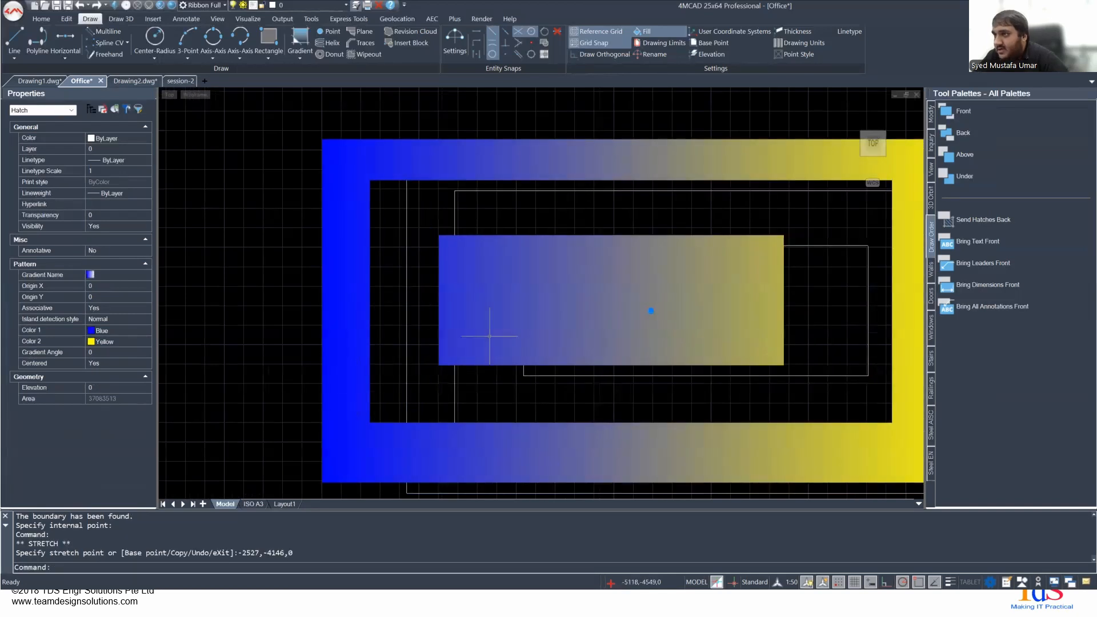
{"action": "key", "text": "ctrl+z"}
- Select the gradient fill and move it slightly up and to the left, away from its boundary rectangles
{"action": "scroll", "coordinate": [533, 314], "scroll_direction": "down", "scroll_amount": 5}
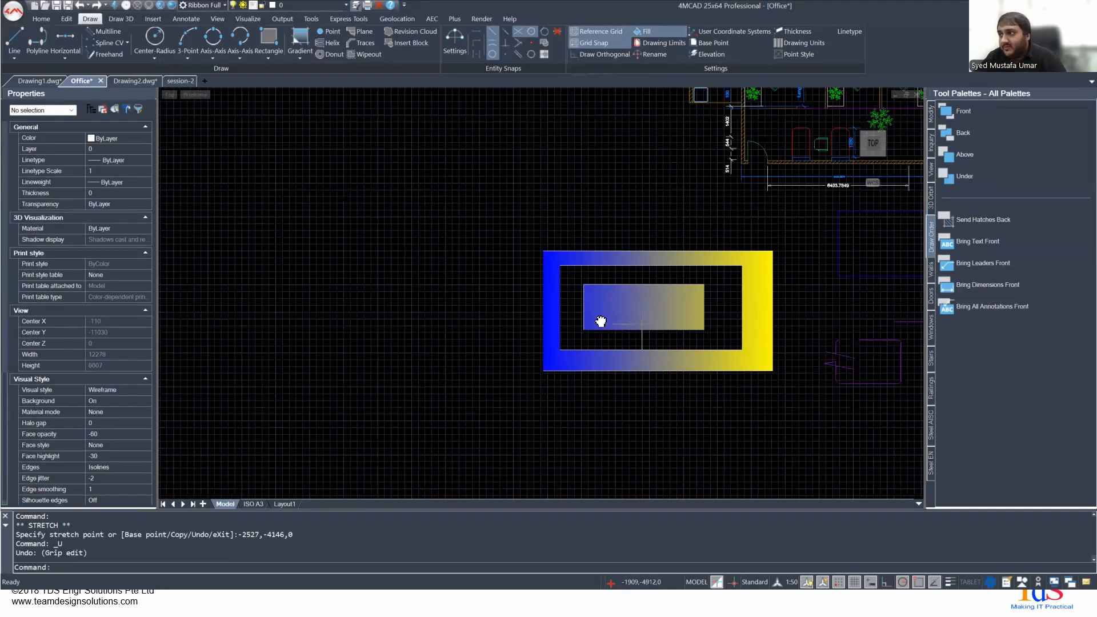
{"action": "middle_click_drag", "start_coordinate": [600, 322], "coordinate": [354, 305]}
{"action": "scroll", "coordinate": [312, 240], "scroll_direction": "up", "scroll_amount": 5}
{"action": "left_click", "coordinate": [313, 237]}
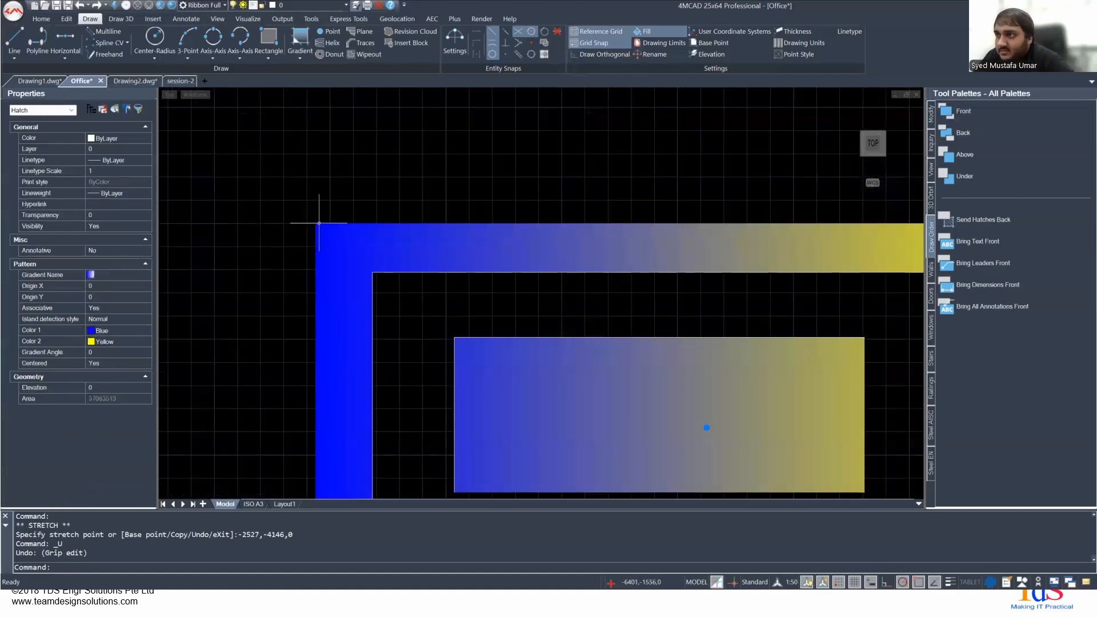
{"action": "middle_click_drag", "start_coordinate": [316, 223], "coordinate": [273, 204]}
{"action": "key", "text": "Escape"}
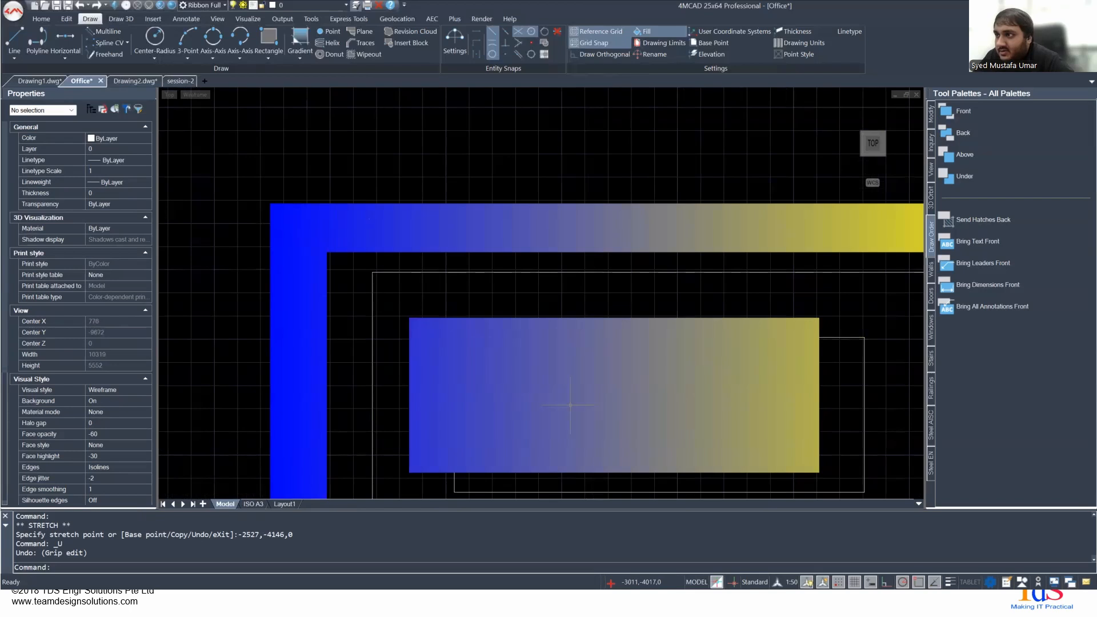
{"action": "scroll", "coordinate": [464, 340], "scroll_direction": "down", "scroll_amount": 4}
{"action": "scroll", "coordinate": [465, 339], "scroll_direction": "down", "scroll_amount": 1}
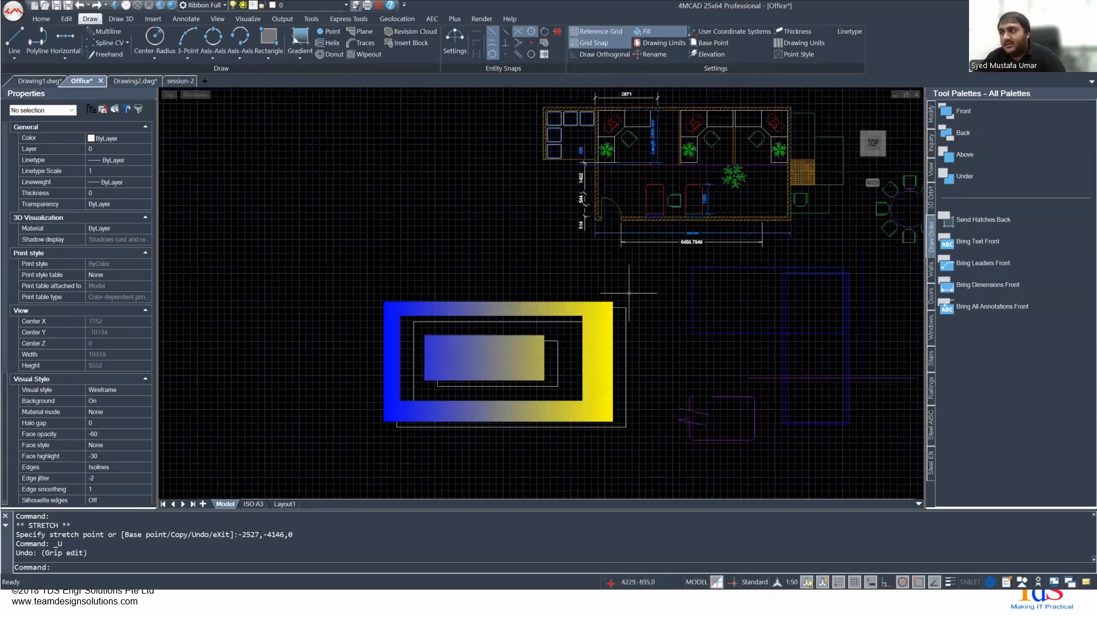
- Undo the gradient fill's move away from its boundary rectangles and clear the selection
{"action": "key", "text": "ctrl+z"}
{"action": "key", "text": "ctrl+z"}
{"action": "scroll", "coordinate": [368, 250], "scroll_direction": "down", "scroll_amount": 3}
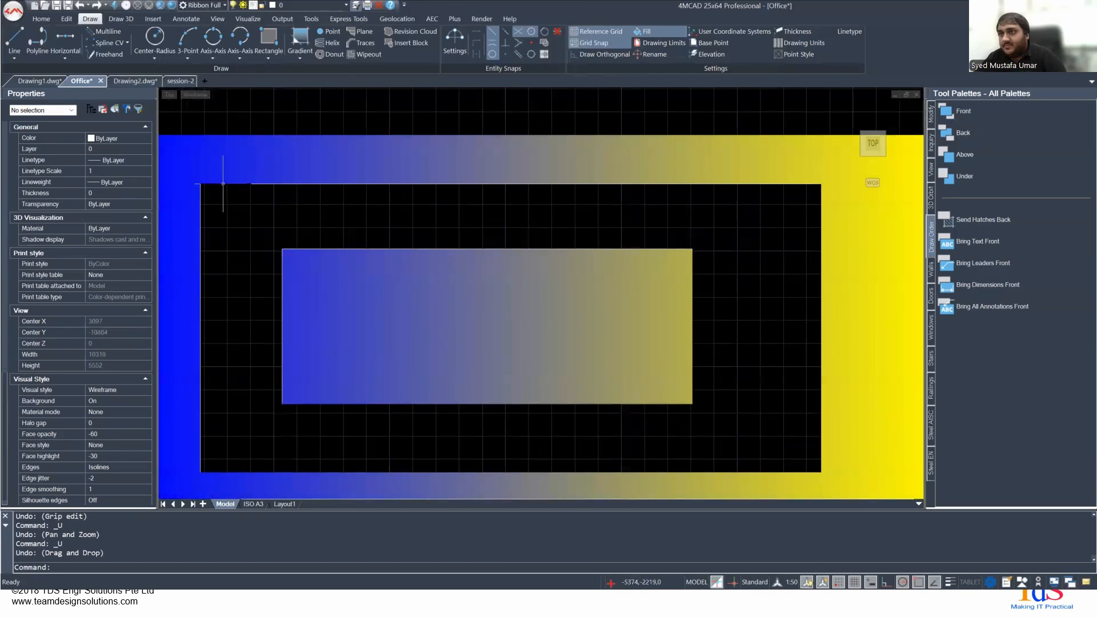
{"action": "left_click", "coordinate": [223, 183]}
{"action": "key", "text": "Escape"}
{"action": "scroll", "coordinate": [280, 237], "scroll_direction": "down", "scroll_amount": 5}
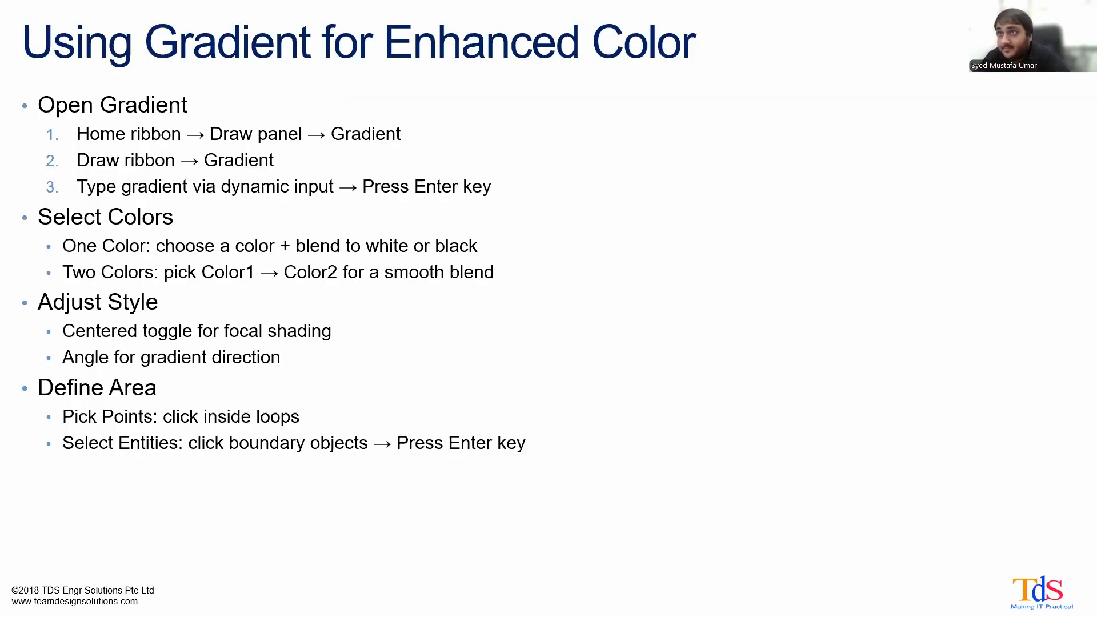
{"action": "key", "text": "Right"}
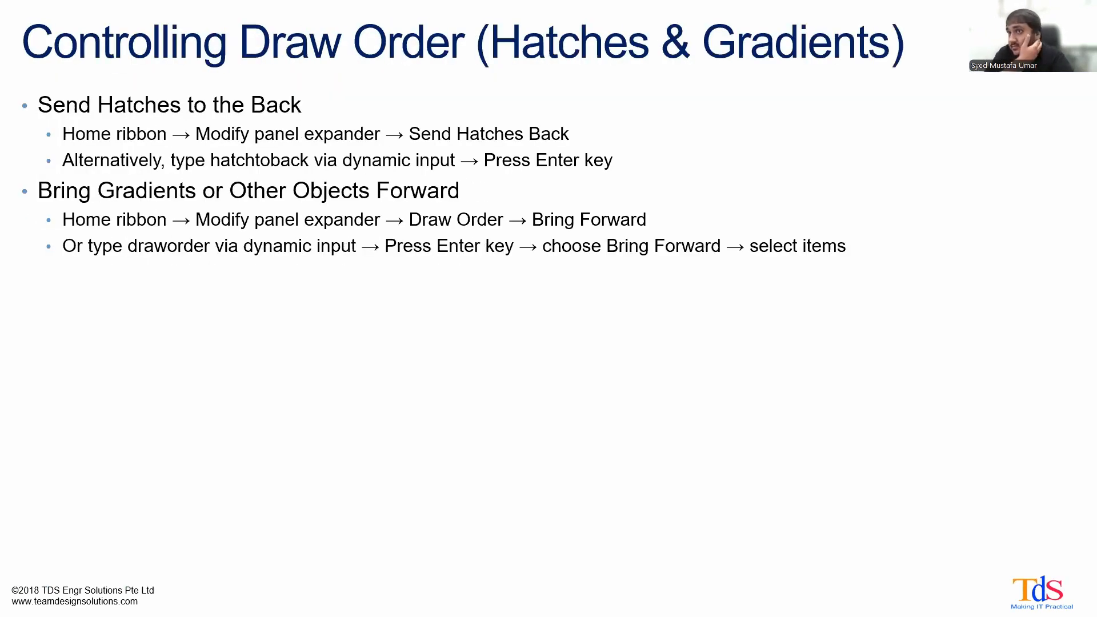
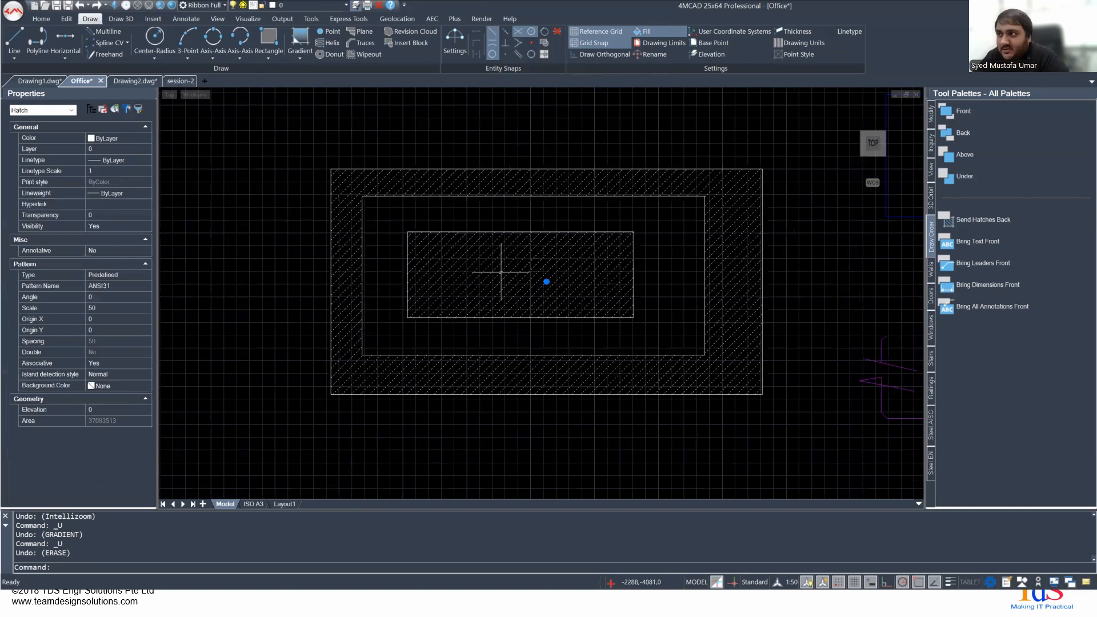
- Open the selected hatch's settings with the HATCHEDIT command and dismiss them
{"action": "type", "text": "hatch"}
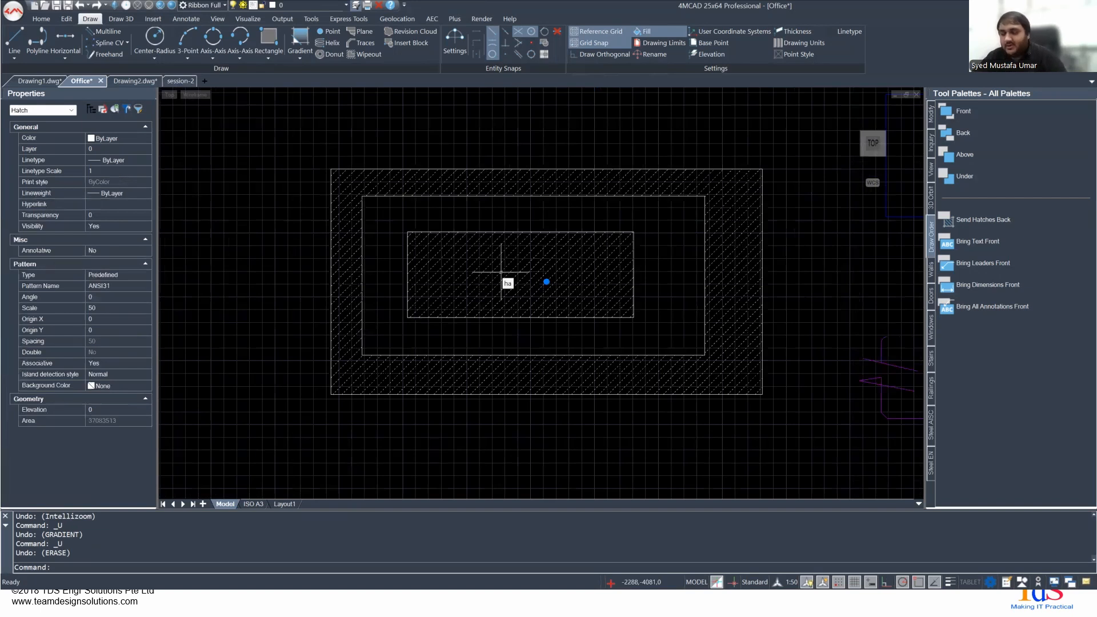
{"action": "key", "text": "Return"}
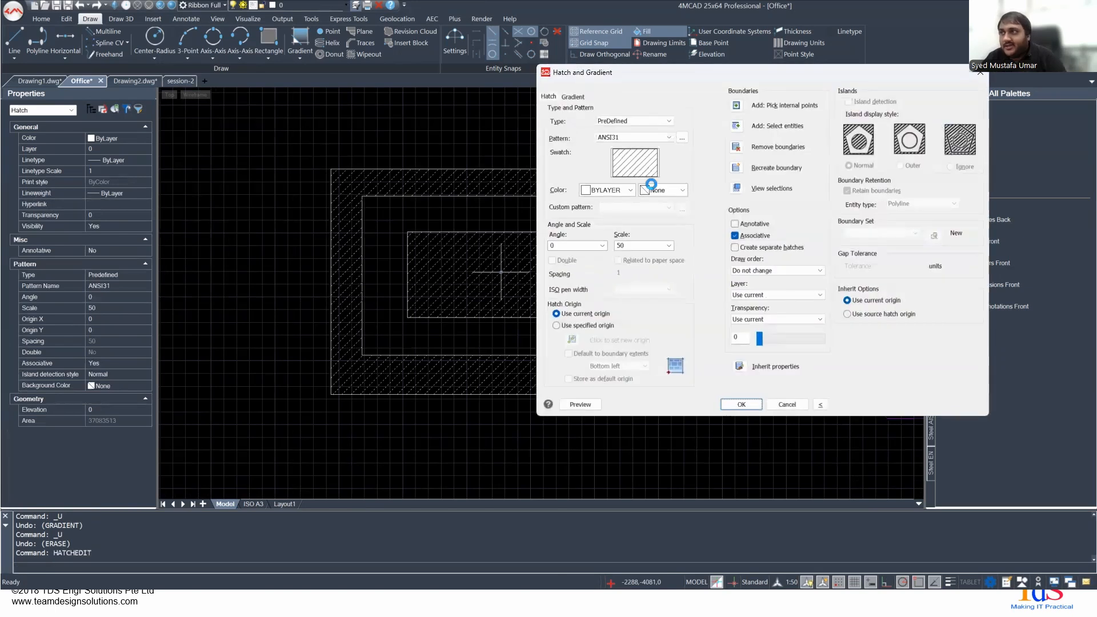
{"action": "key", "text": "Escape"}
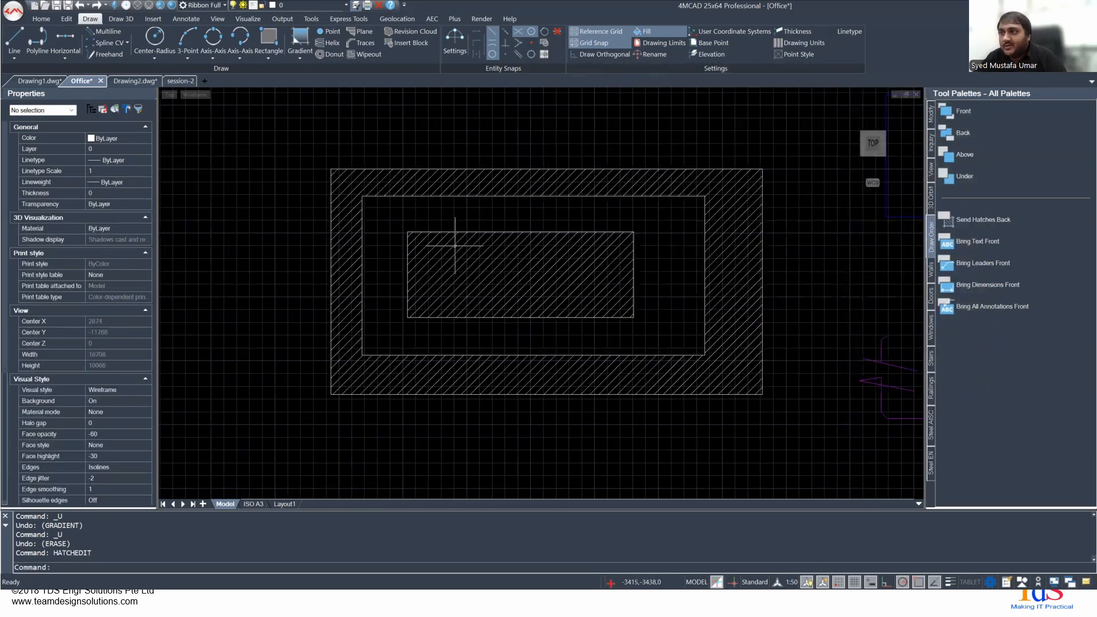
- Open the hatch's settings directly from the hatch, toggle the additional island and boundary options, and leave hatch editing
{"action": "left_click", "coordinate": [459, 269]}
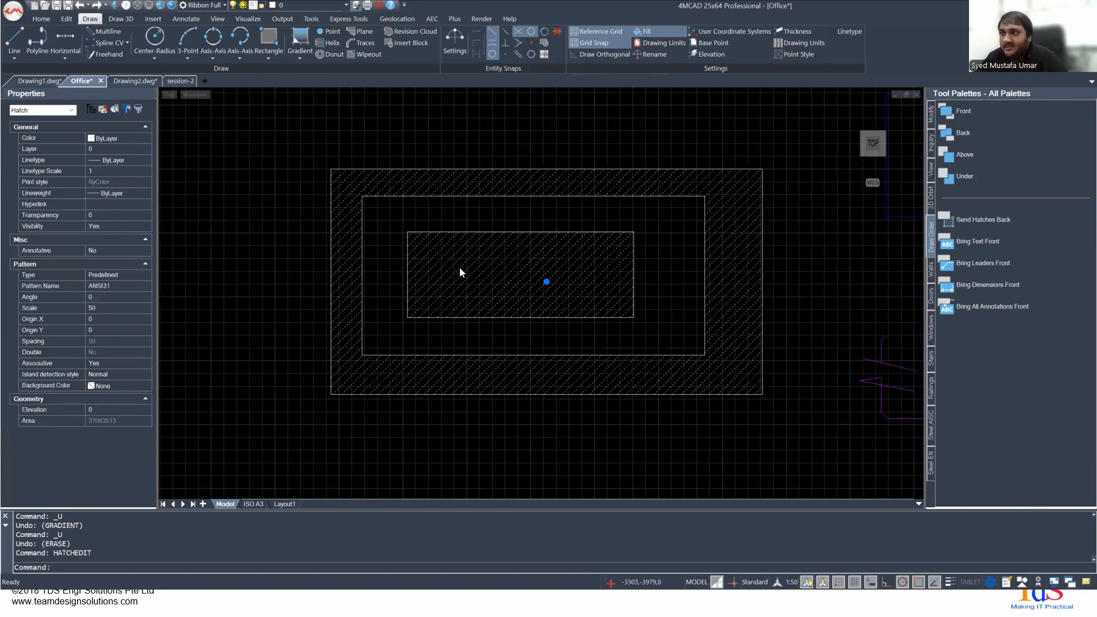
{"action": "double_click", "coordinate": [459, 268]}
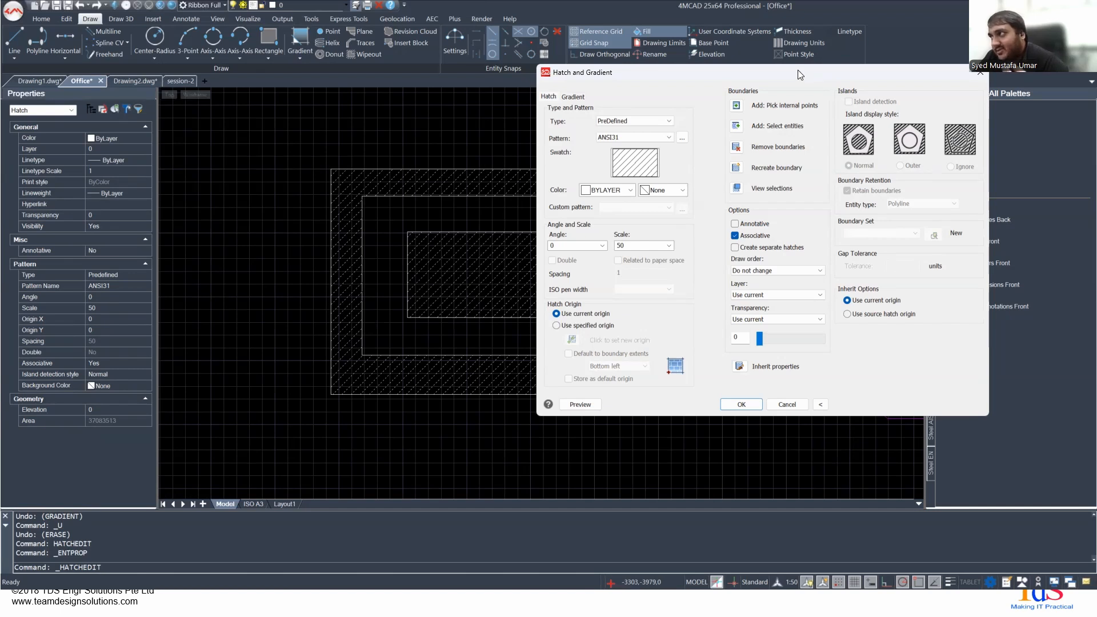
{"action": "left_click_drag", "start_coordinate": [800, 74], "coordinate": [897, 27]}
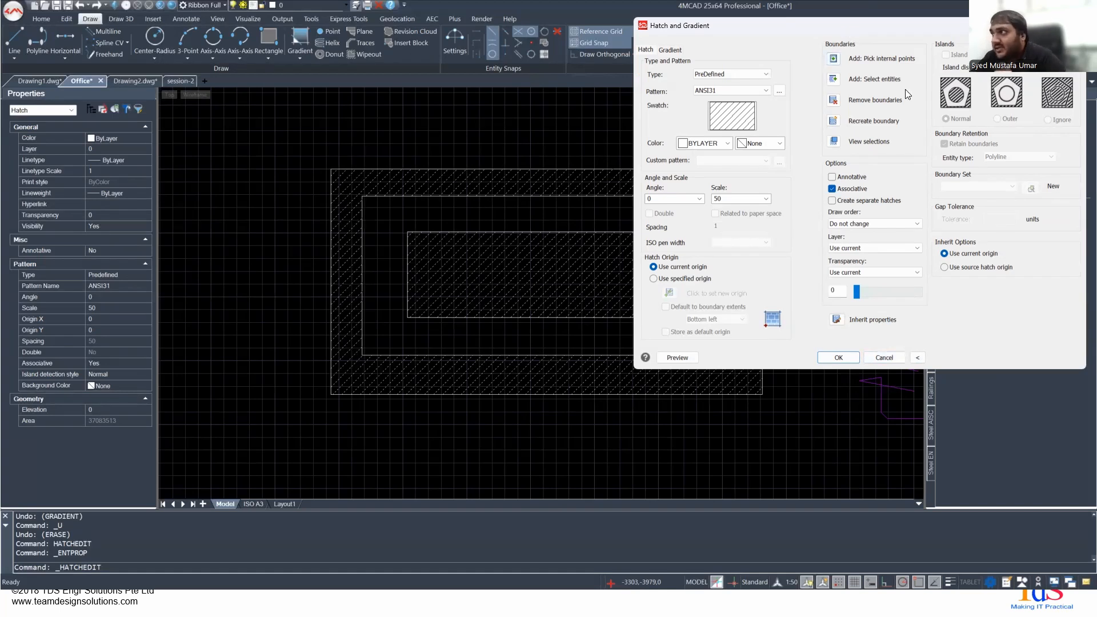
{"action": "left_click", "coordinate": [916, 358]}
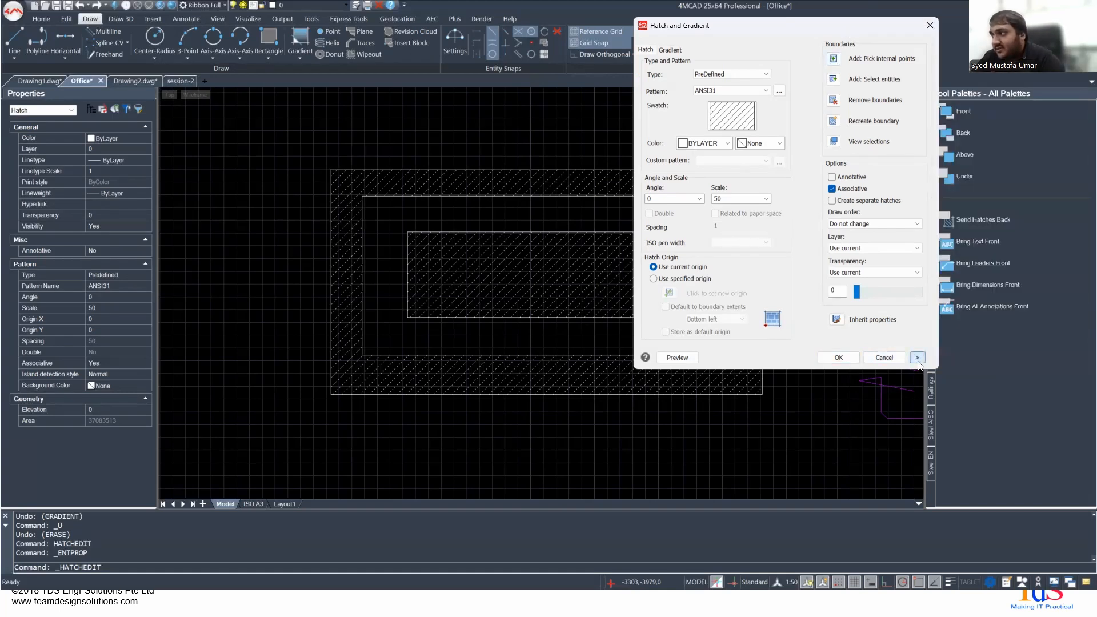
{"action": "left_click", "coordinate": [916, 358]}
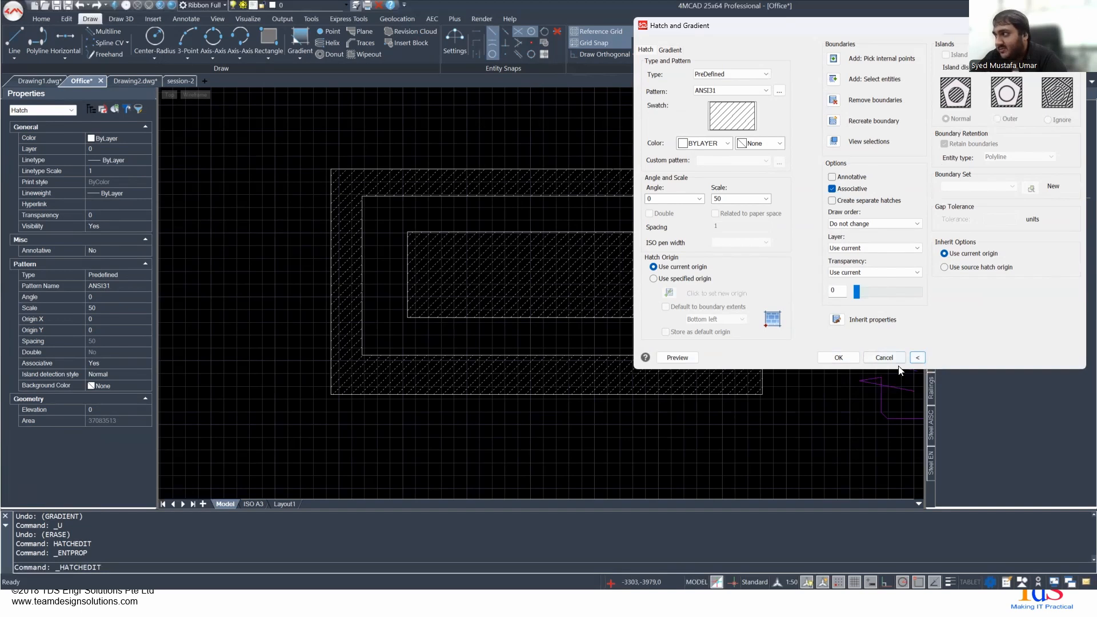
{"action": "left_click", "coordinate": [916, 358]}
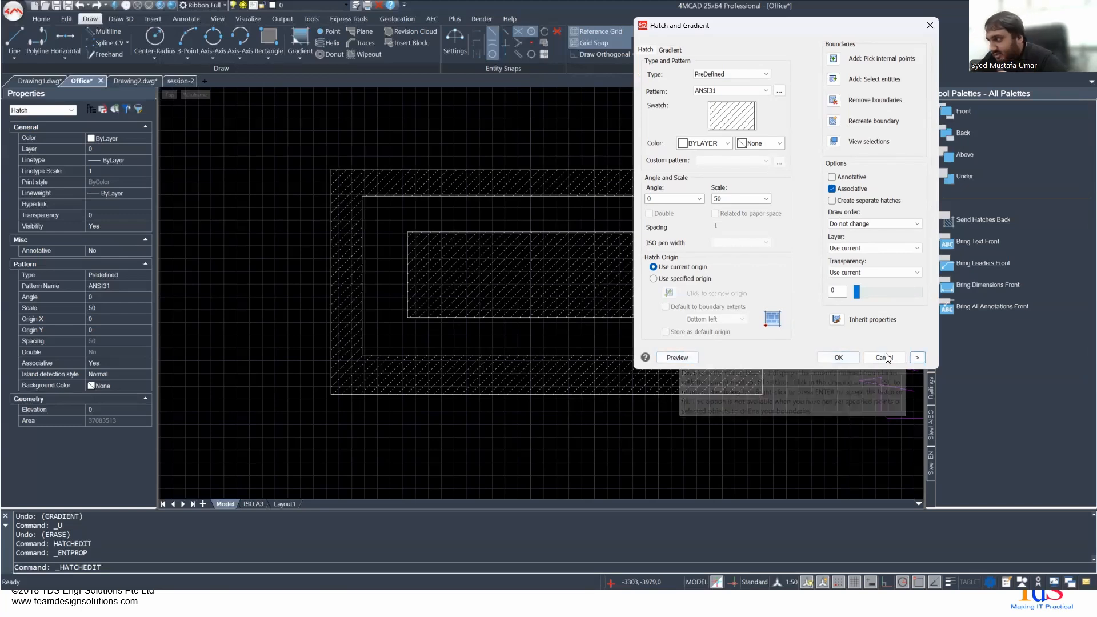
{"action": "left_click", "coordinate": [837, 357]}
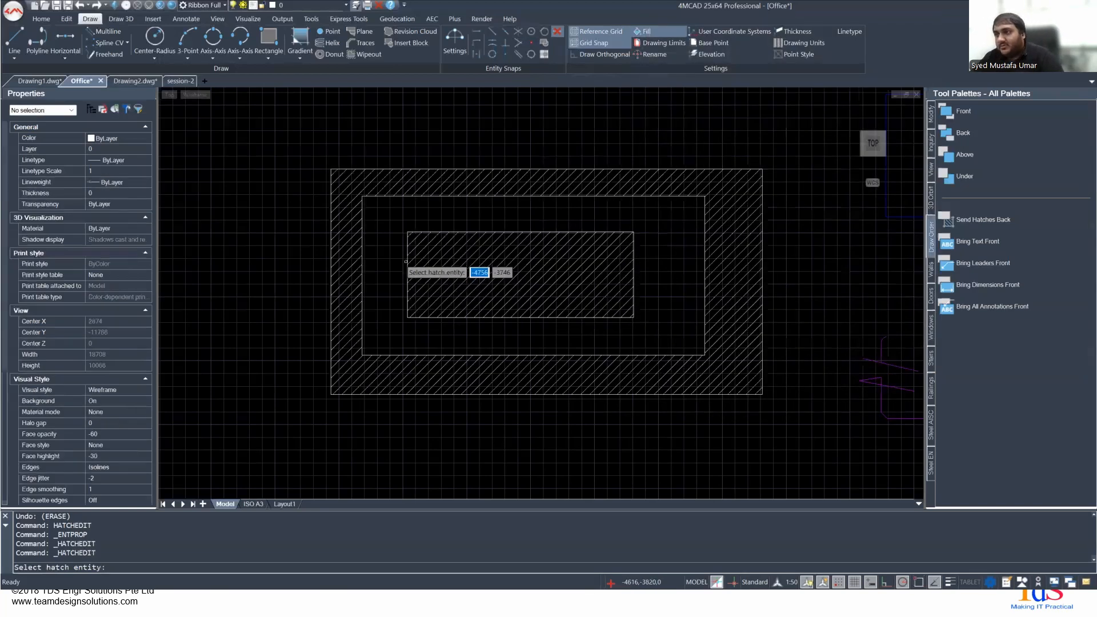
{"action": "key", "text": "Escape"}
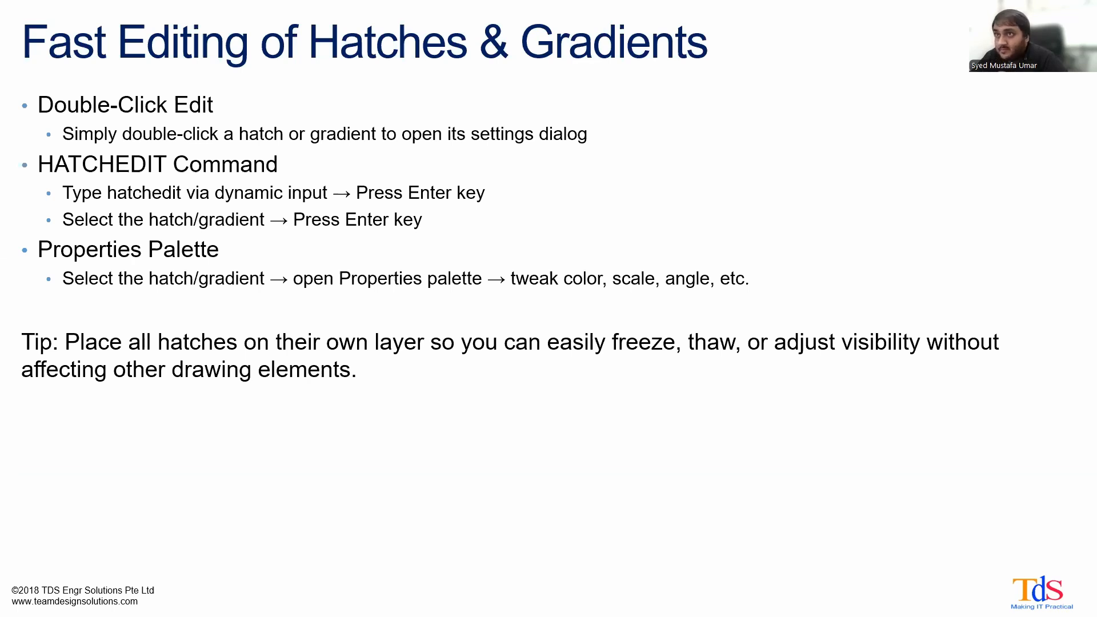
{"action": "key", "text": "Right"}
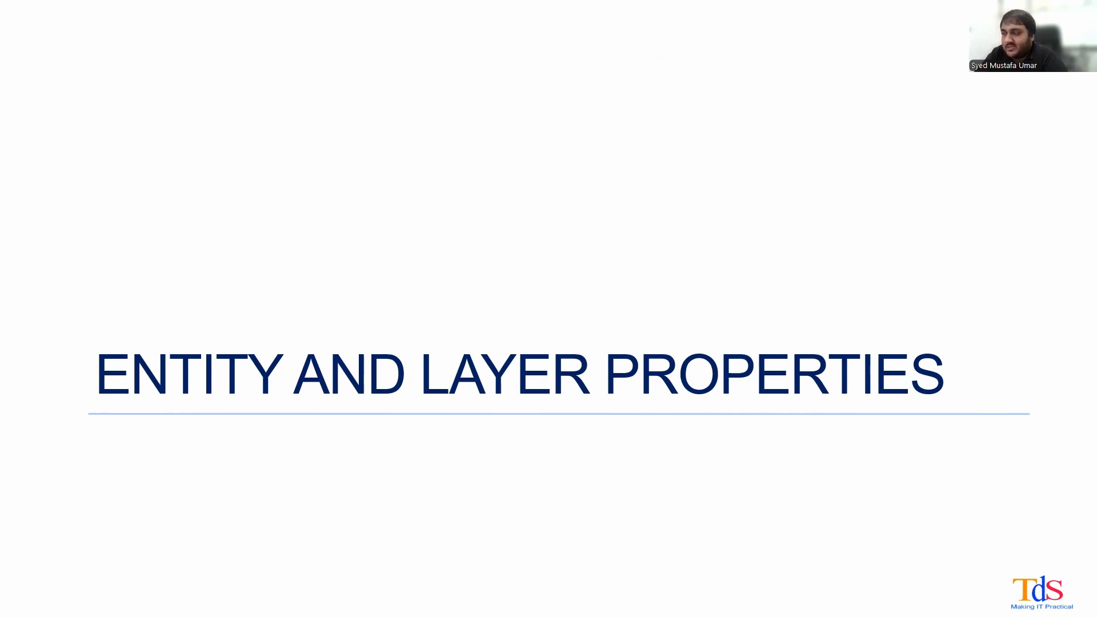
{"action": "key", "text": "Right"}
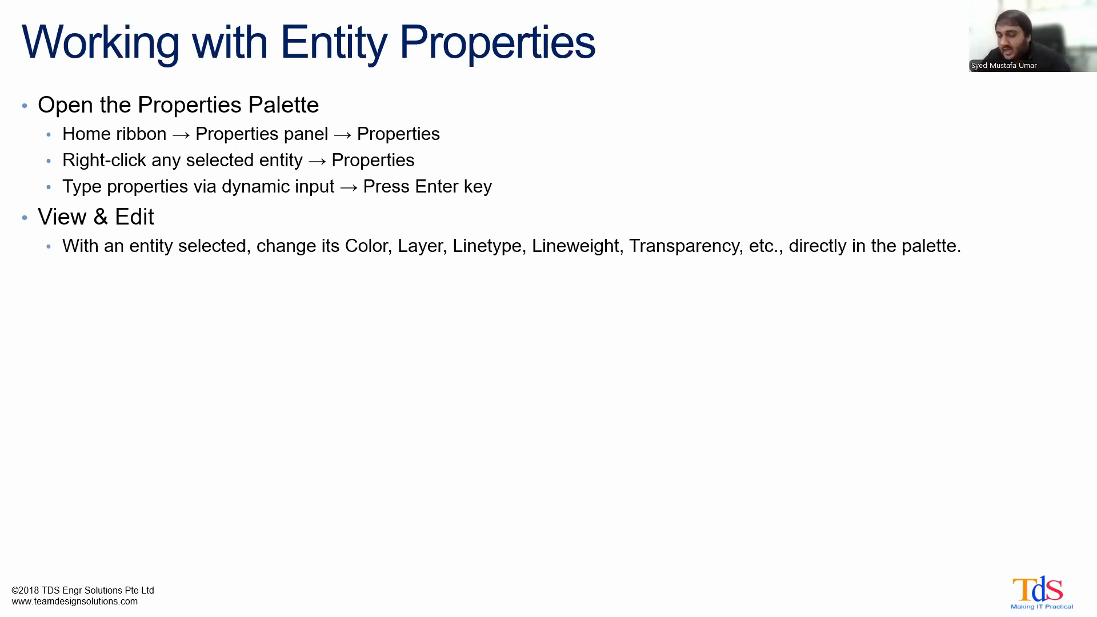
- Switch to the Office drawing in 4MCAD and select the purple outline's short upper vertical line to view its properties
{"action": "key", "text": "alt+Tab"}
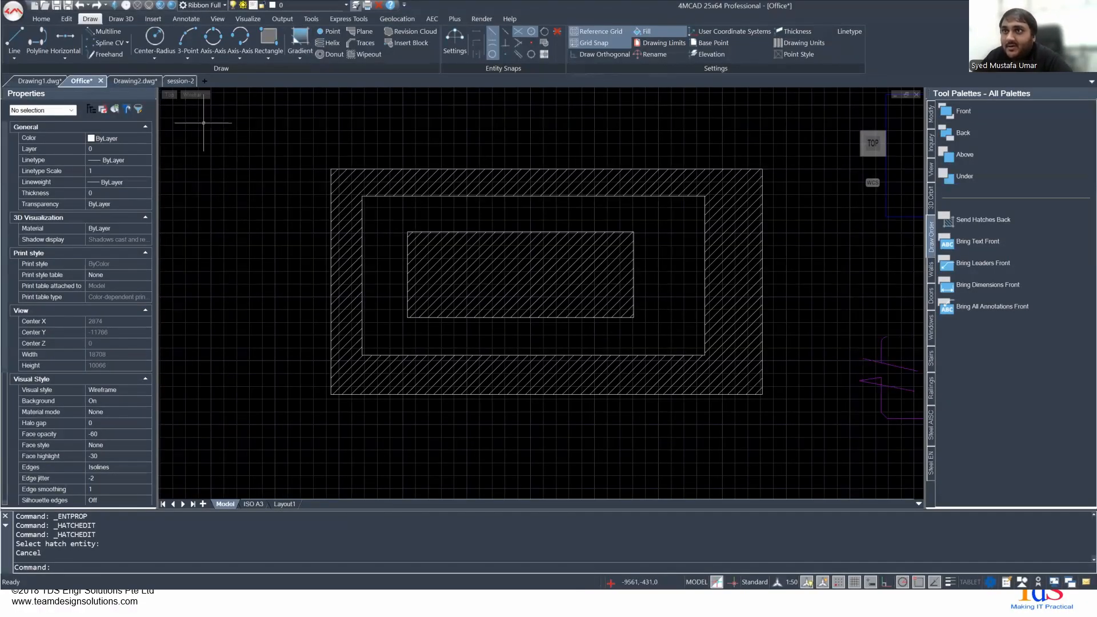
{"action": "scroll", "coordinate": [446, 272], "scroll_direction": "down", "scroll_amount": 3}
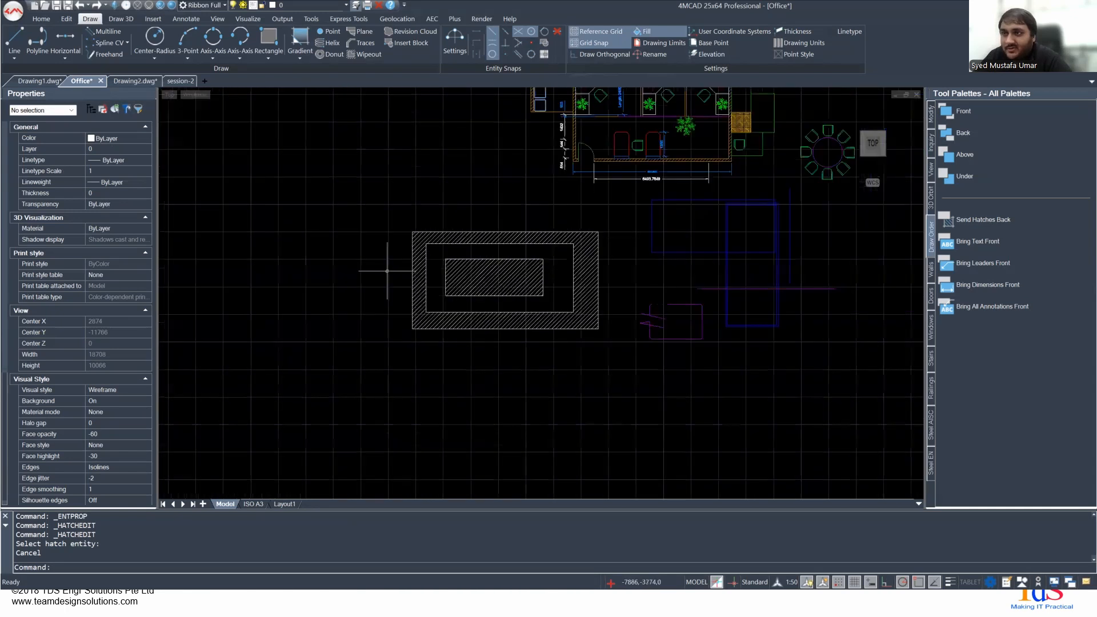
{"action": "middle_click_drag", "start_coordinate": [647, 294], "coordinate": [477, 181]}
{"action": "scroll", "coordinate": [477, 182], "scroll_direction": "up", "scroll_amount": 4}
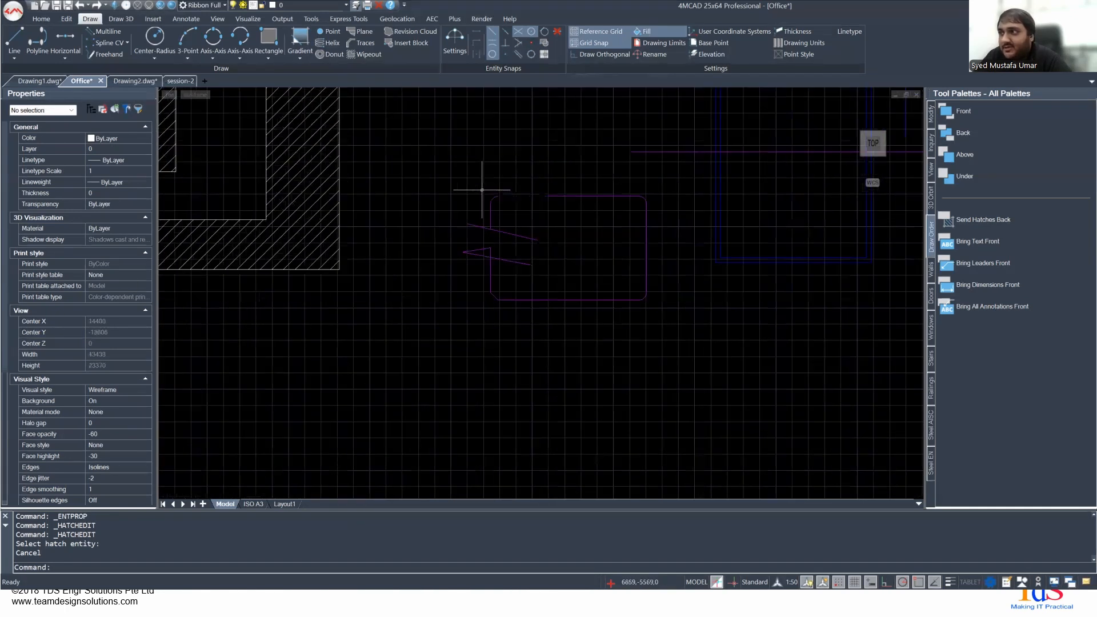
{"action": "left_click", "coordinate": [489, 214]}
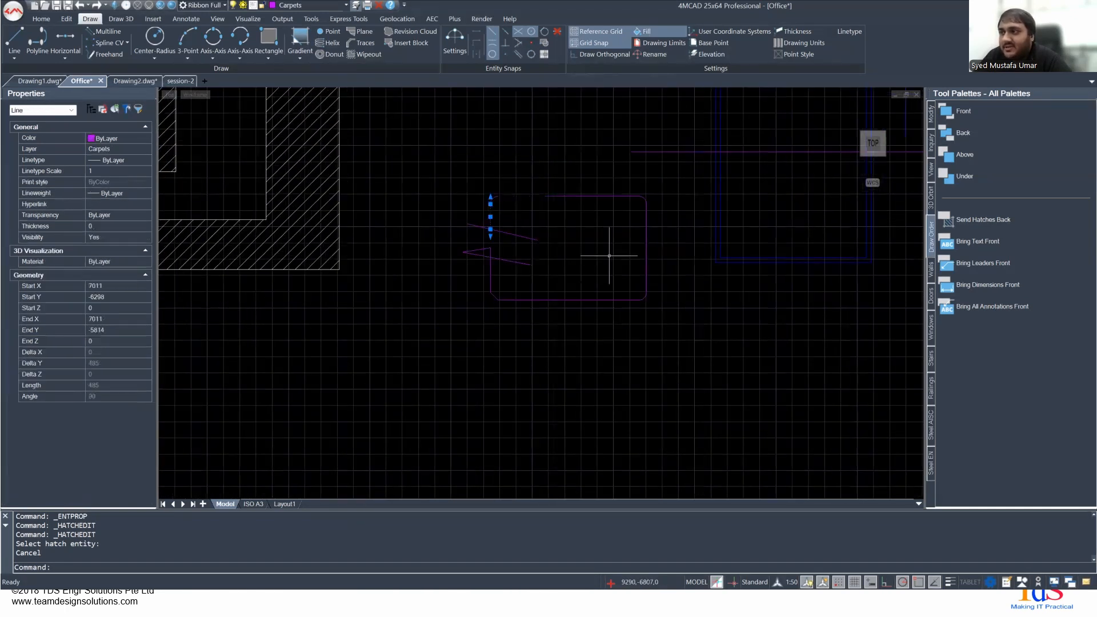
- Show Quick Properties for the selected vertical line, widen the palette to read it, and close it
{"action": "scroll", "coordinate": [488, 201], "scroll_direction": "up", "scroll_amount": 4}
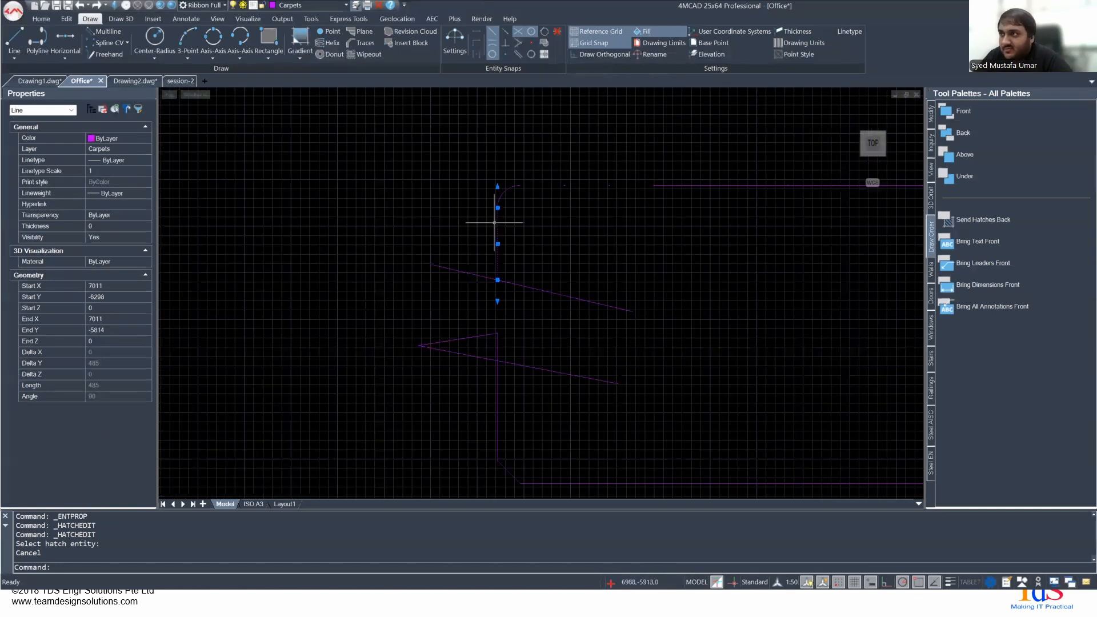
{"action": "right_click", "coordinate": [494, 222]}
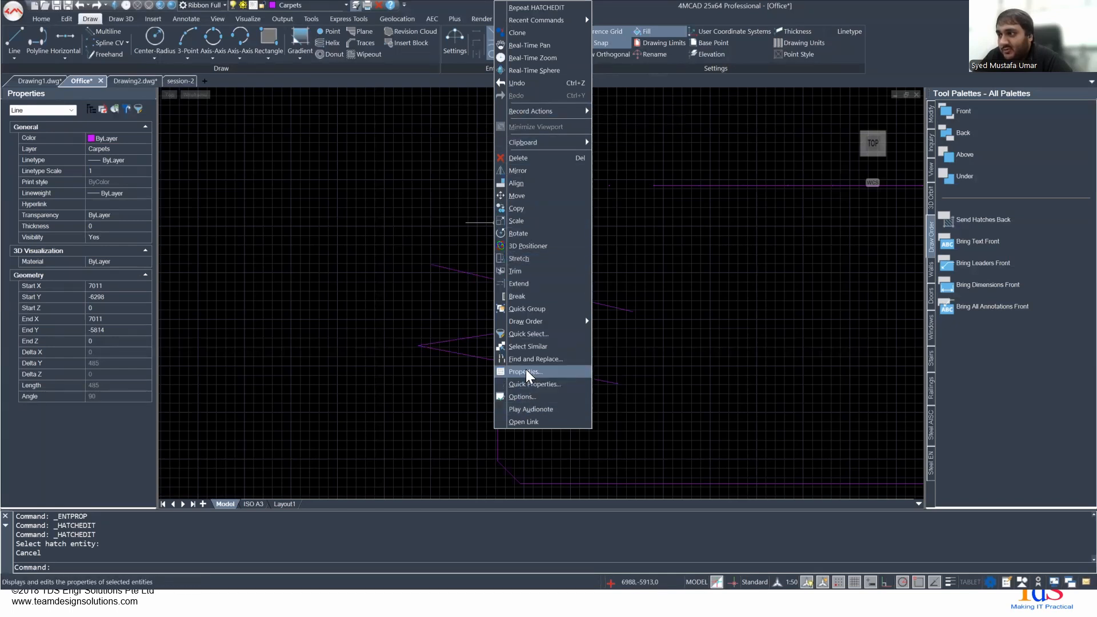
{"action": "left_click", "coordinate": [526, 383]}
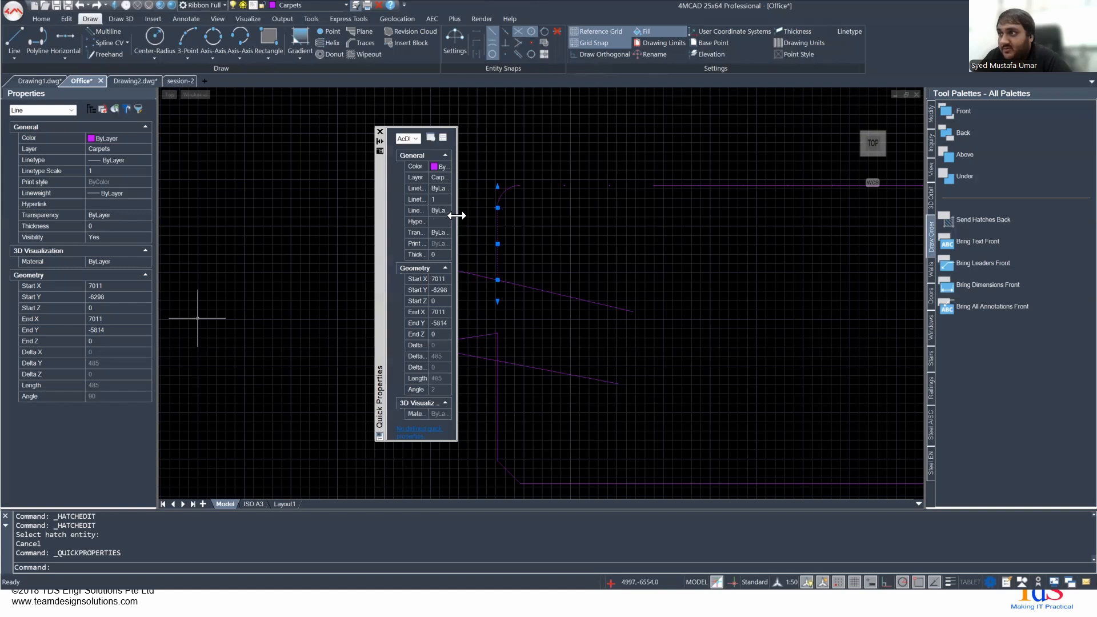
{"action": "left_click_drag", "start_coordinate": [457, 216], "coordinate": [605, 216]}
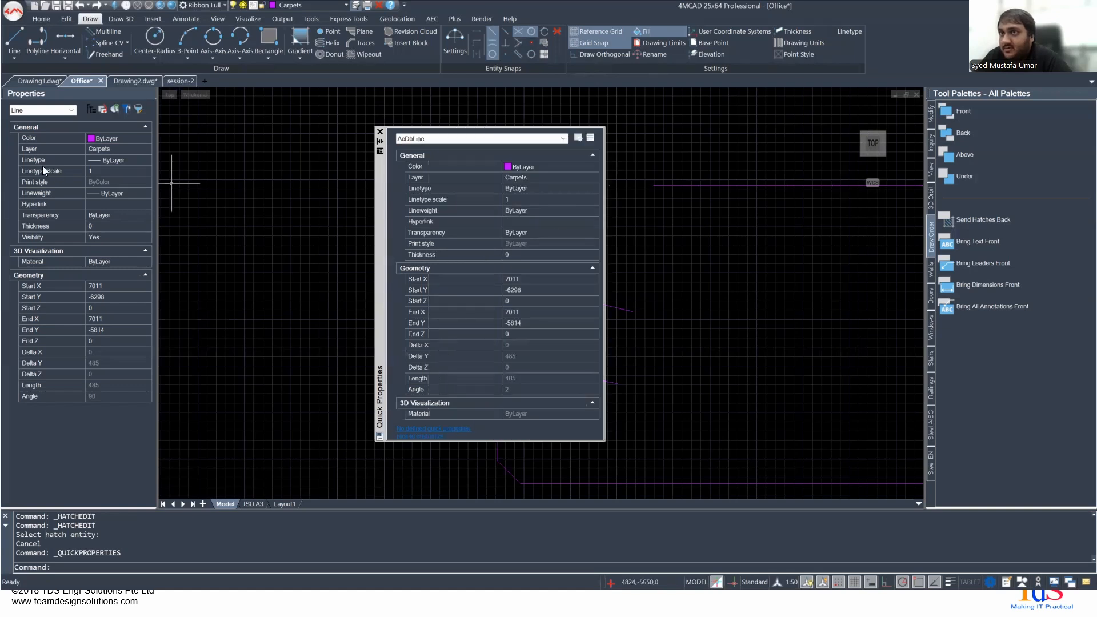
{"action": "left_click", "coordinate": [380, 132]}
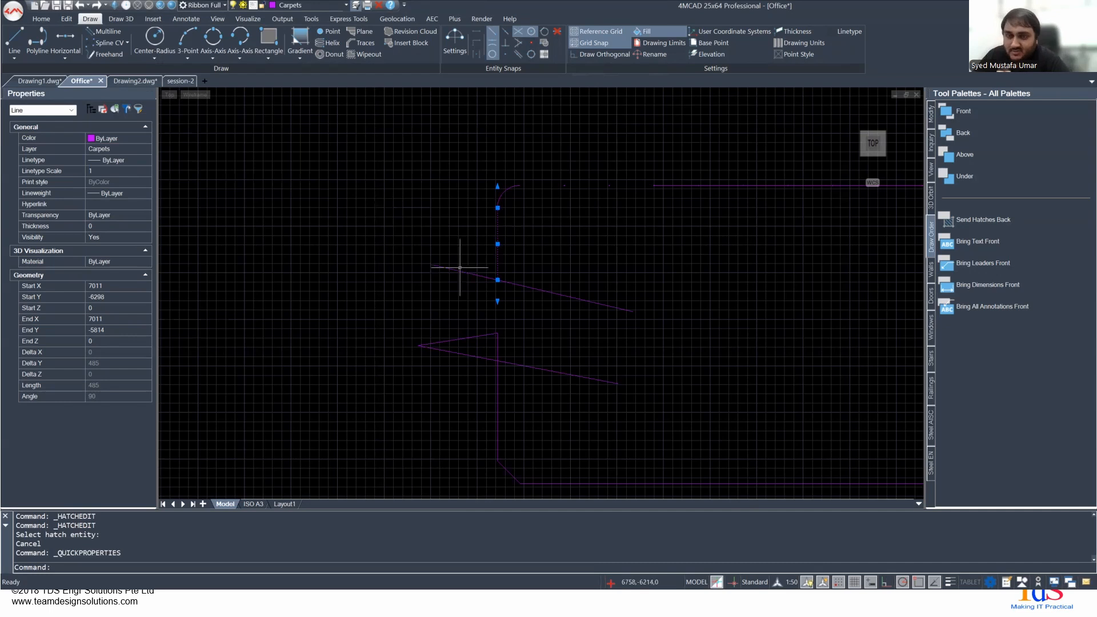
- Compare the properties of the purple outline's rounded corner arc with those of the adjoining vertical line
{"action": "middle_click_drag", "start_coordinate": [558, 262], "coordinate": [486, 235]}
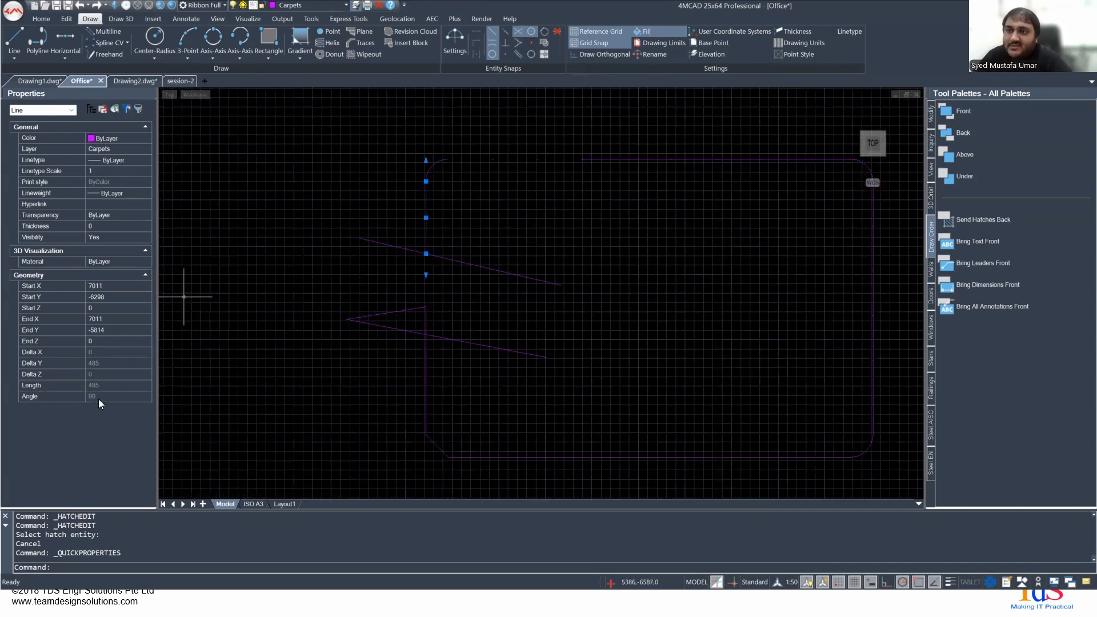
{"action": "middle_click_drag", "start_coordinate": [599, 277], "coordinate": [455, 255]}
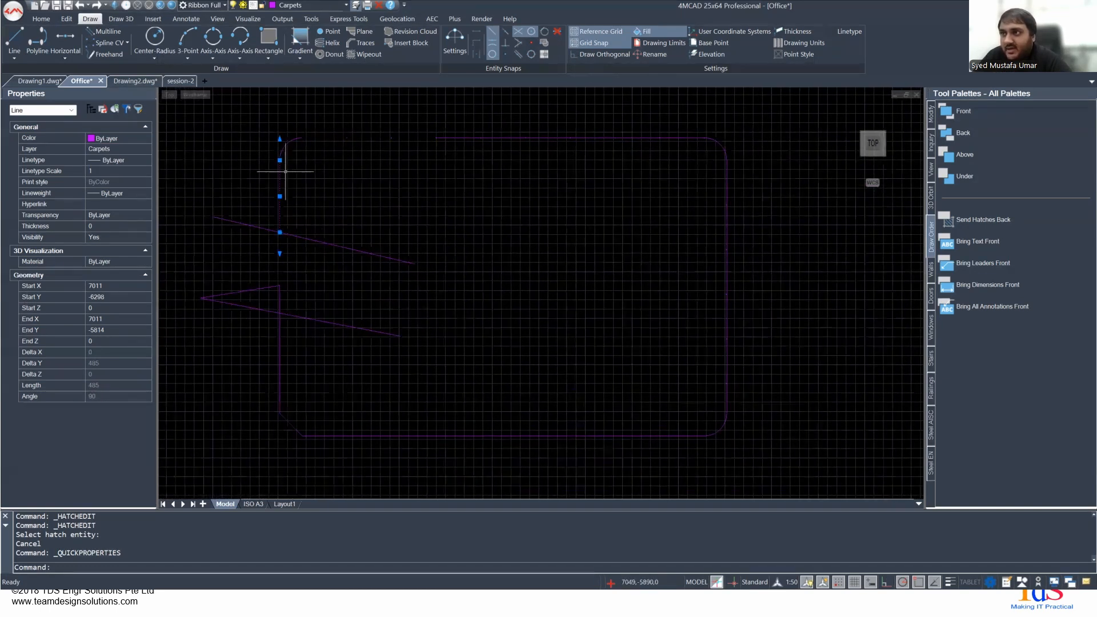
{"action": "key", "text": "Escape"}
{"action": "scroll", "coordinate": [286, 149], "scroll_direction": "up", "scroll_amount": 1}
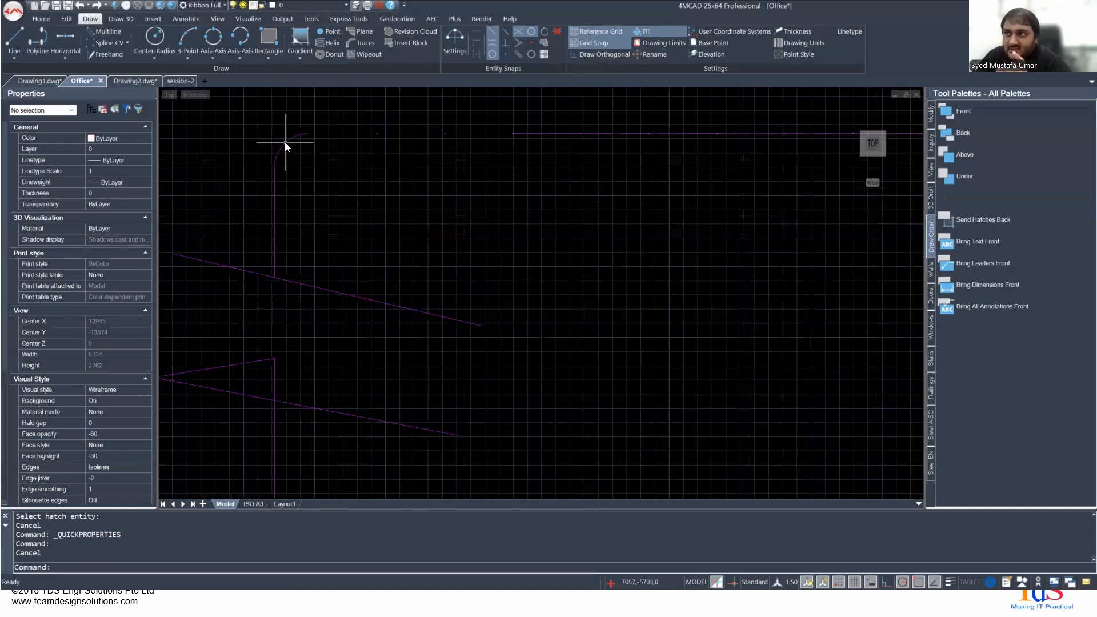
{"action": "left_click", "coordinate": [285, 146]}
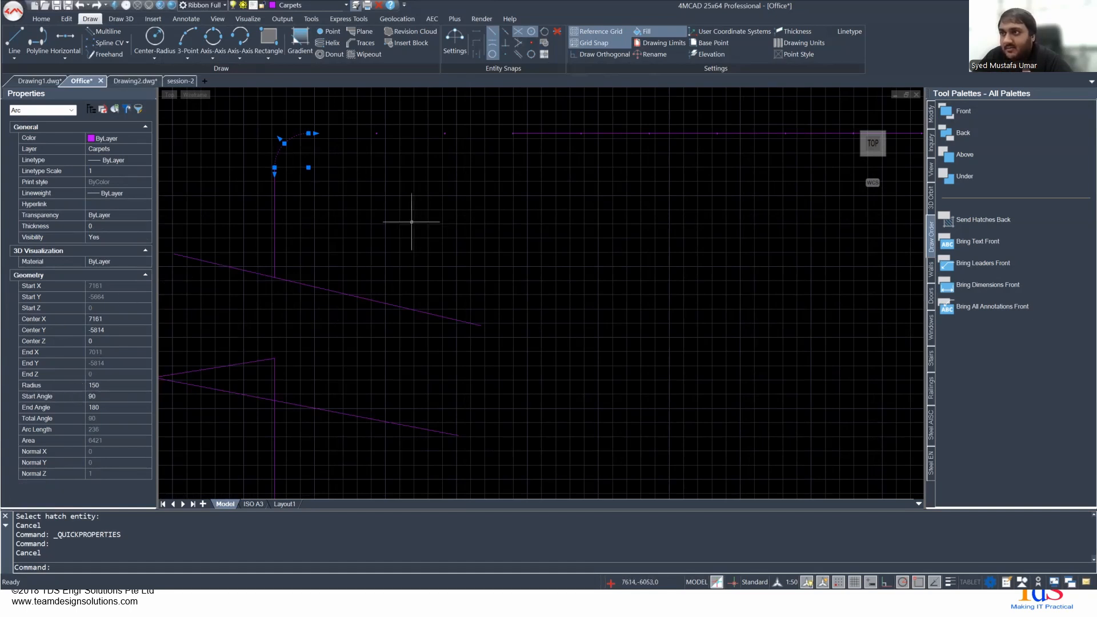
{"action": "left_click", "coordinate": [275, 226]}
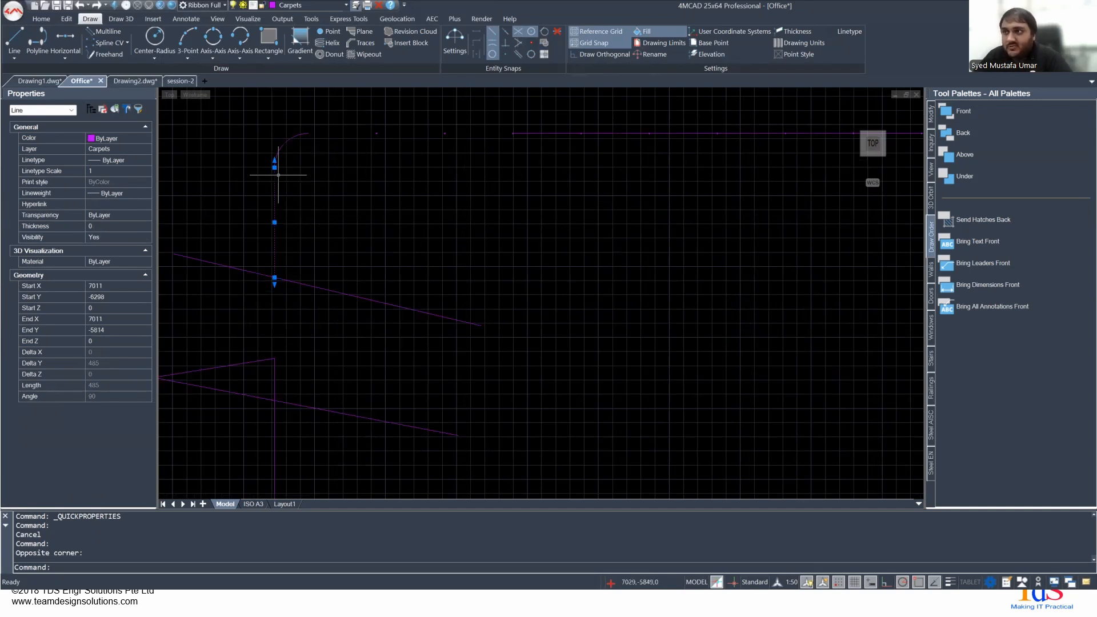
- Regenerate the drawing twice to refresh the point markers along the purple outline
{"action": "middle_click_drag", "start_coordinate": [794, 264], "coordinate": [532, 435]}
{"action": "scroll", "coordinate": [525, 423], "scroll_direction": "down", "scroll_amount": 4}
{"action": "middle_click_drag", "start_coordinate": [437, 423], "coordinate": [519, 359]}
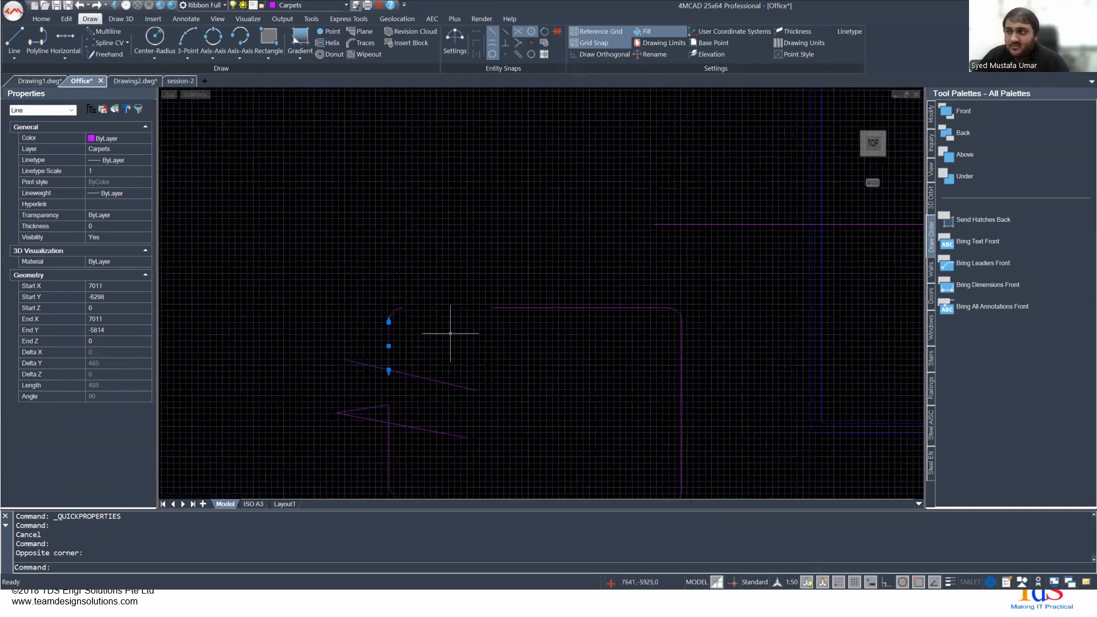
{"action": "scroll", "coordinate": [422, 308], "scroll_direction": "up", "scroll_amount": 5}
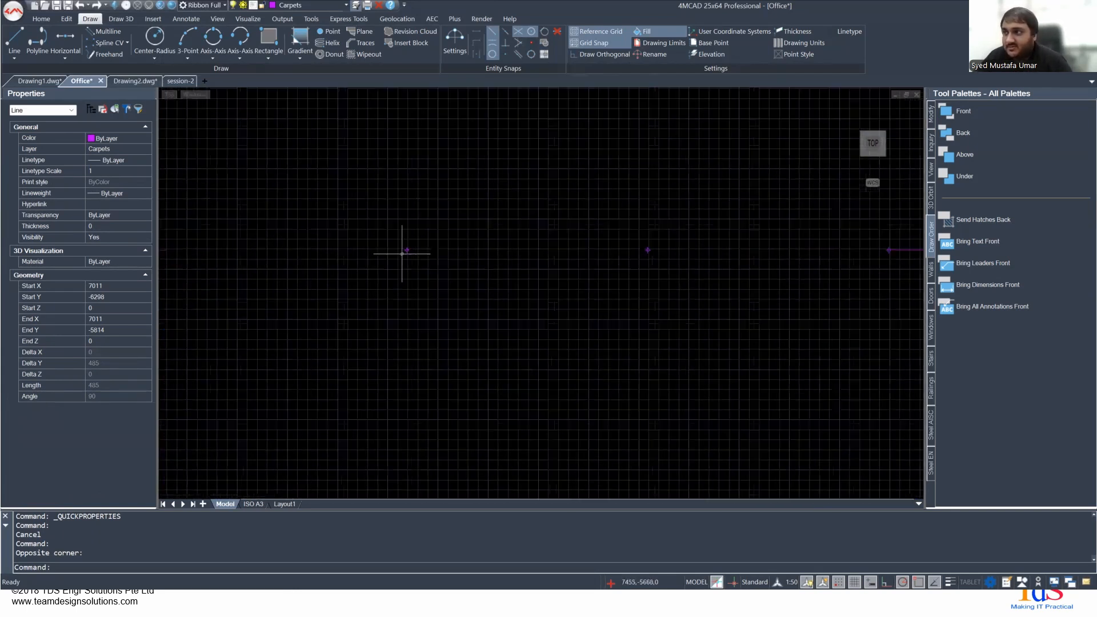
{"action": "scroll", "coordinate": [446, 257], "scroll_direction": "up", "scroll_amount": 2}
{"action": "scroll", "coordinate": [455, 261], "scroll_direction": "down", "scroll_amount": 6}
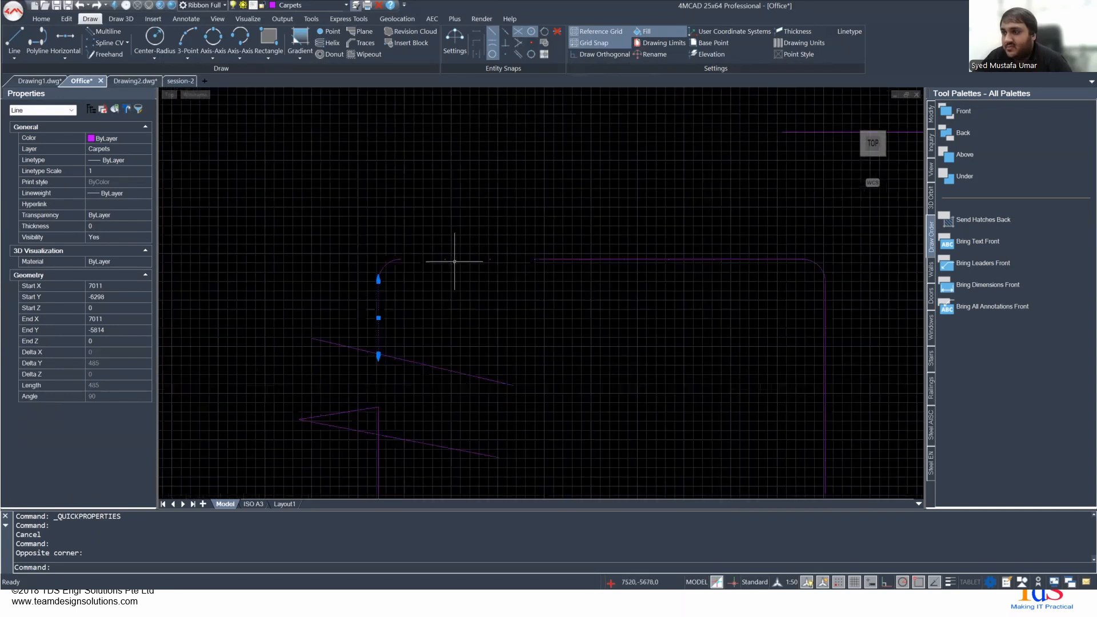
{"action": "type", "text": "ege"}
{"action": "key", "text": "Return"}
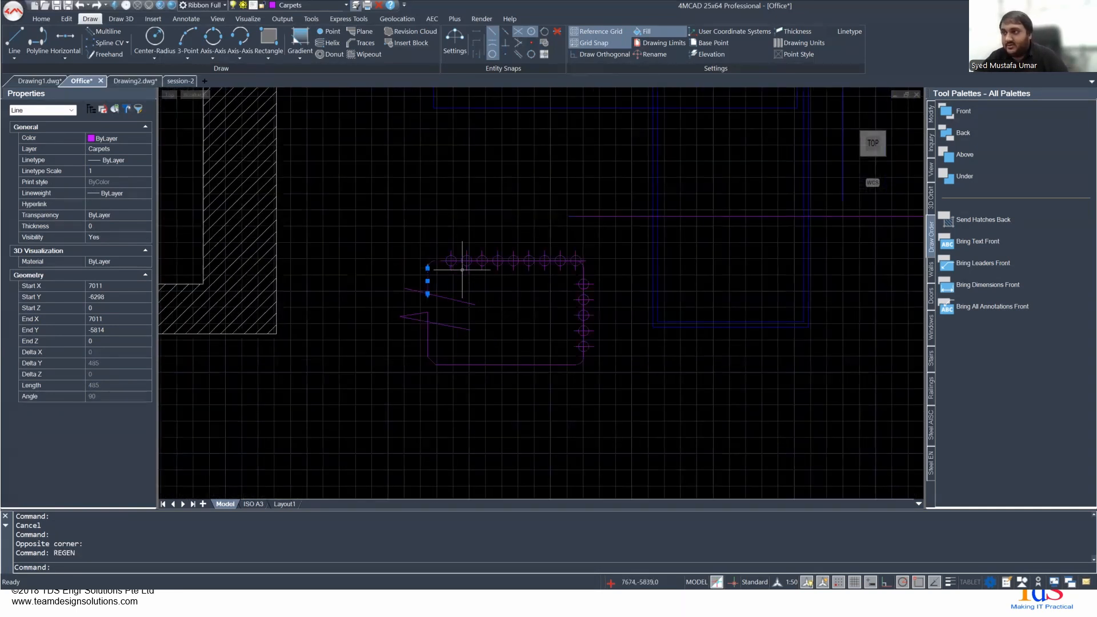
{"action": "scroll", "coordinate": [462, 269], "scroll_direction": "up", "scroll_amount": 3}
{"action": "type", "text": "reg"}
{"action": "key", "text": "Return"}
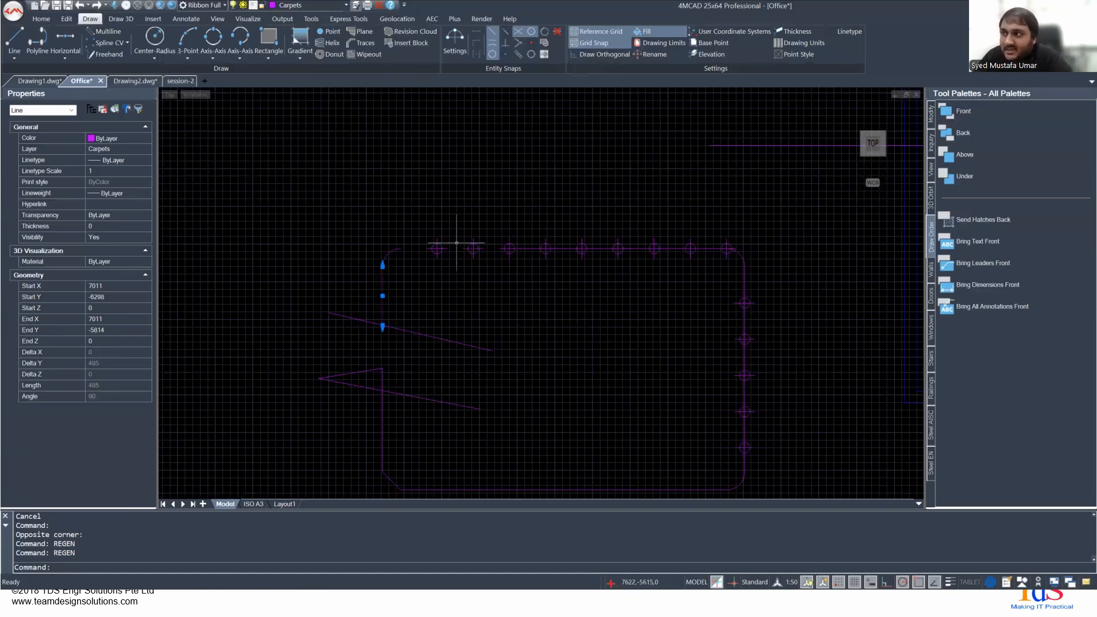
- Select the point marker nearest the rounded corner arc on the purple outline and examine its properties
{"action": "left_click", "coordinate": [438, 250]}
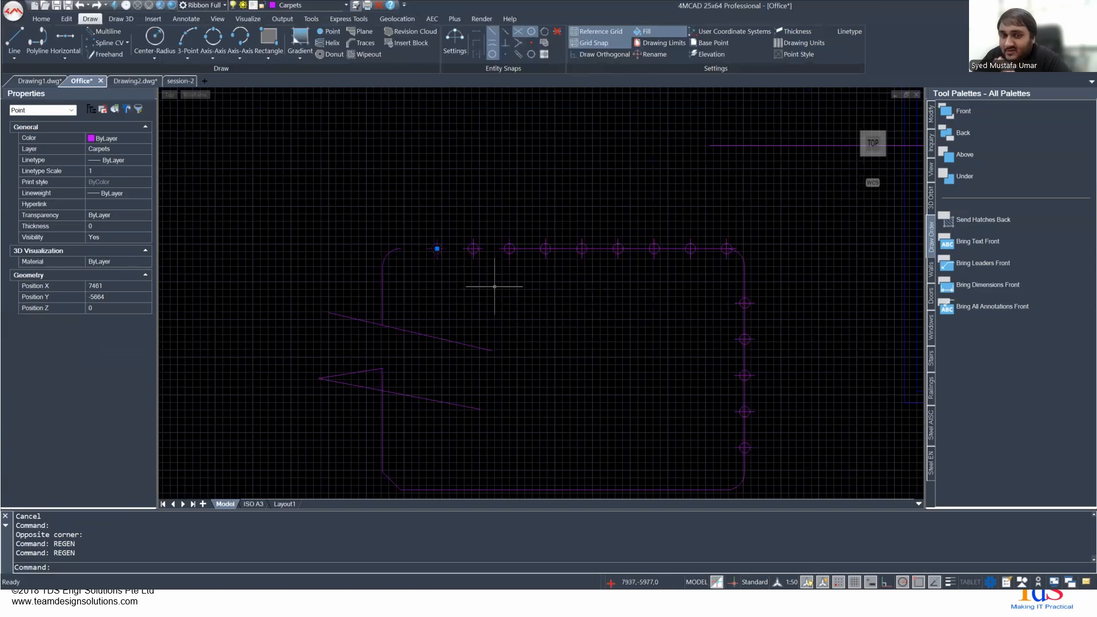
{"action": "scroll", "coordinate": [495, 287], "scroll_direction": "up", "scroll_amount": 4}
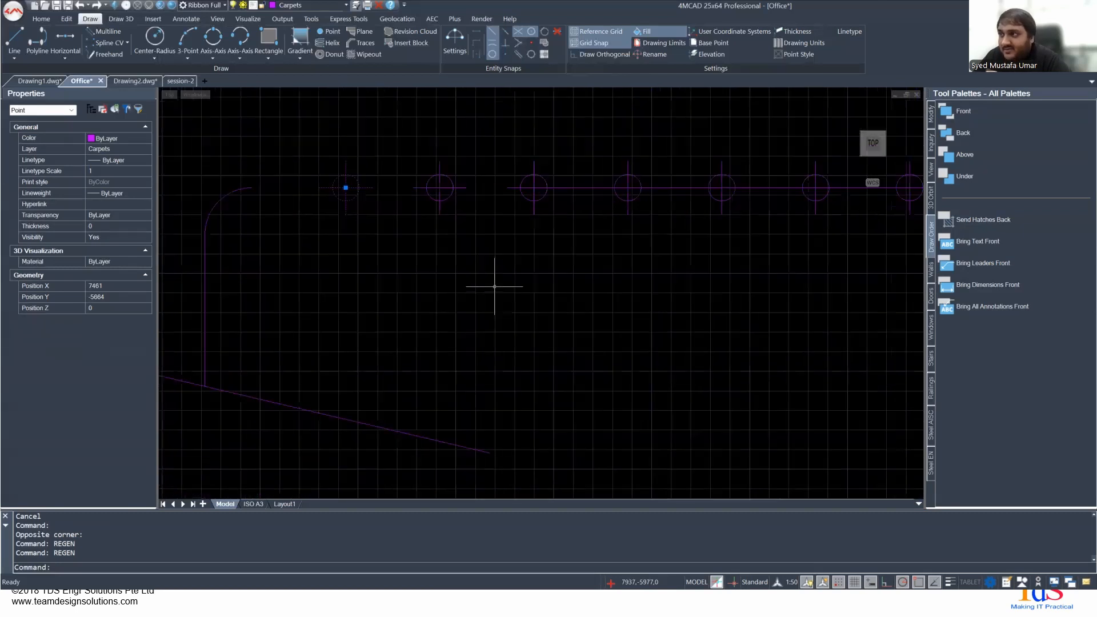
{"action": "middle_click_drag", "start_coordinate": [530, 256], "coordinate": [414, 413]}
{"action": "scroll", "coordinate": [703, 402], "scroll_direction": "up", "scroll_amount": 1}
{"action": "scroll", "coordinate": [538, 384], "scroll_direction": "down", "scroll_amount": 1}
{"action": "scroll", "coordinate": [538, 384], "scroll_direction": "down", "scroll_amount": 2}
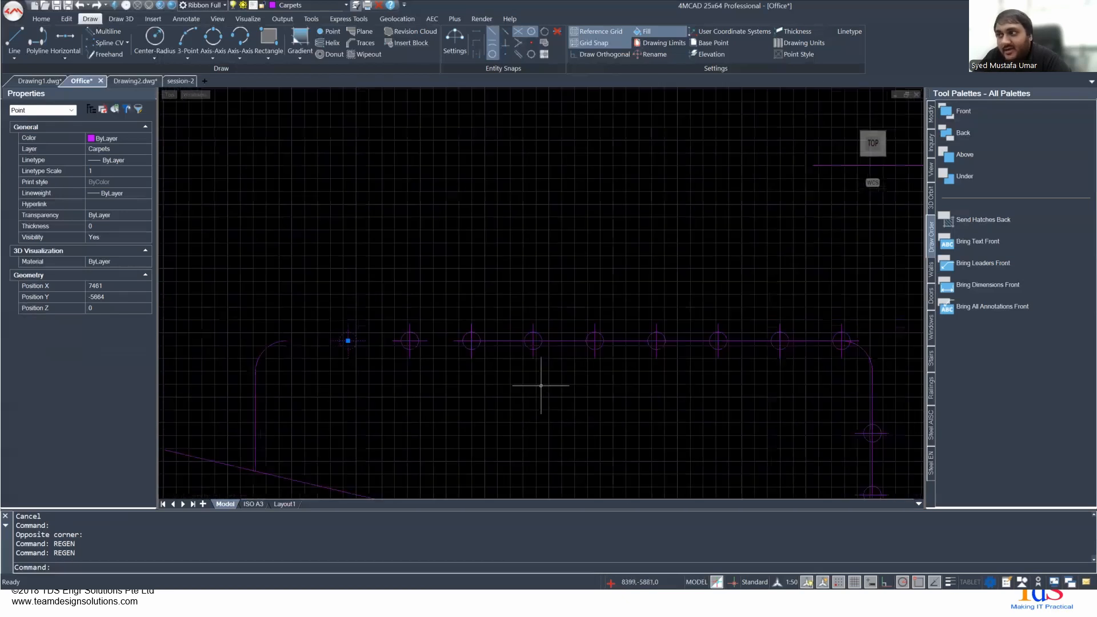
- Regenerate the drawing at two different zoom levels around the purple outline to resize its point markers
{"action": "scroll", "coordinate": [701, 381], "scroll_direction": "down", "scroll_amount": 1}
{"action": "scroll", "coordinate": [702, 381], "scroll_direction": "down", "scroll_amount": 2}
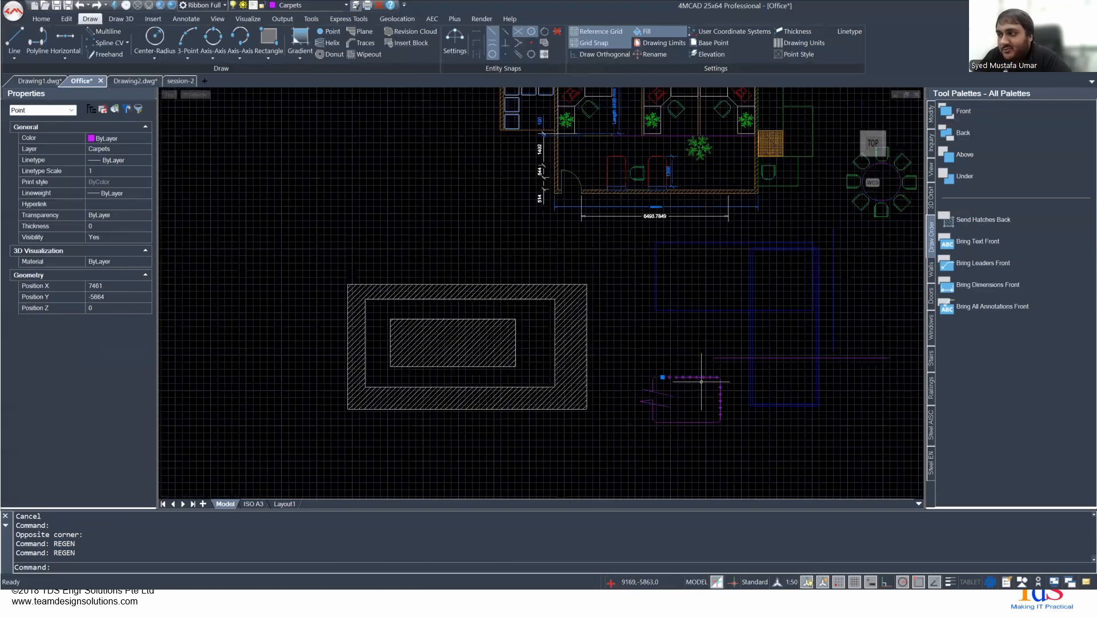
{"action": "middle_click_drag", "start_coordinate": [636, 401], "coordinate": [425, 325]}
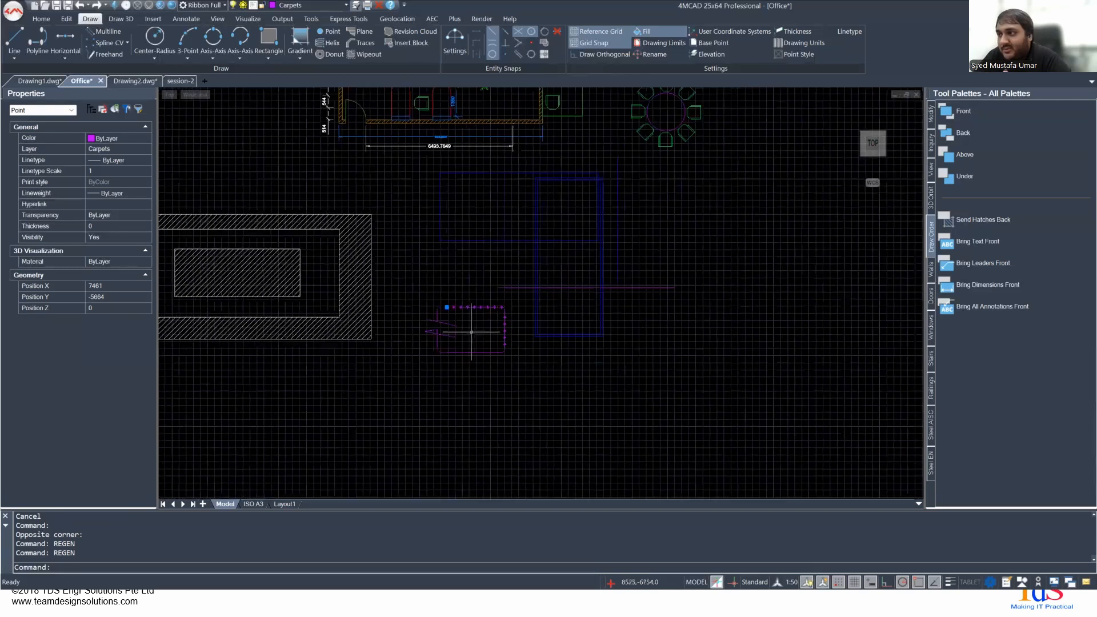
{"action": "scroll", "coordinate": [465, 326], "scroll_direction": "up", "scroll_amount": 1}
{"action": "type", "text": "rege"}
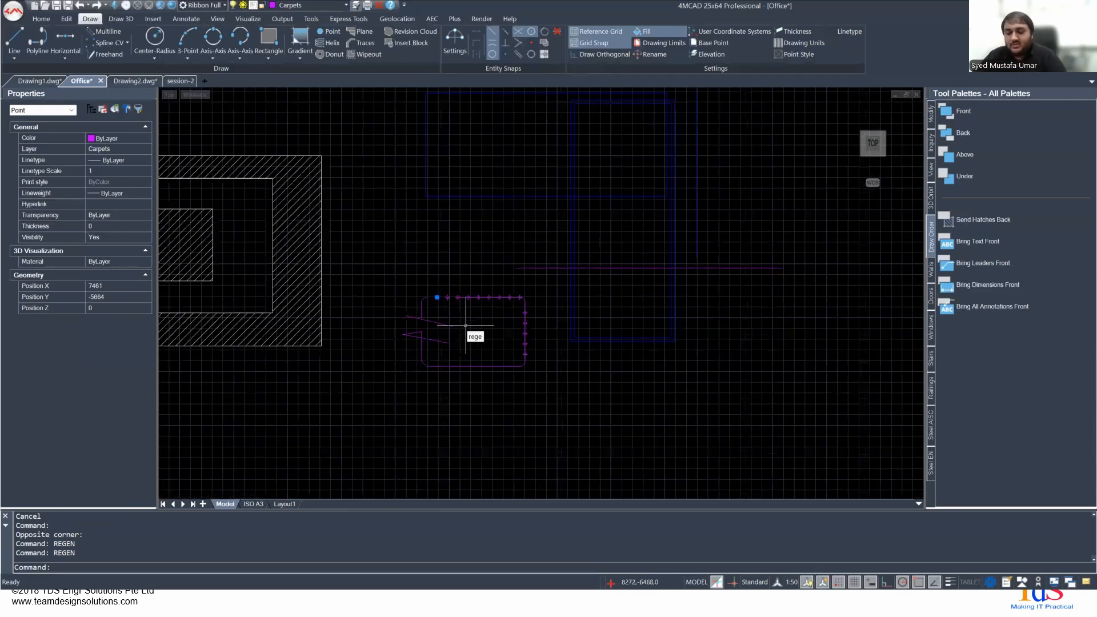
{"action": "key", "text": "Return"}
{"action": "scroll", "coordinate": [465, 326], "scroll_direction": "up", "scroll_amount": 3}
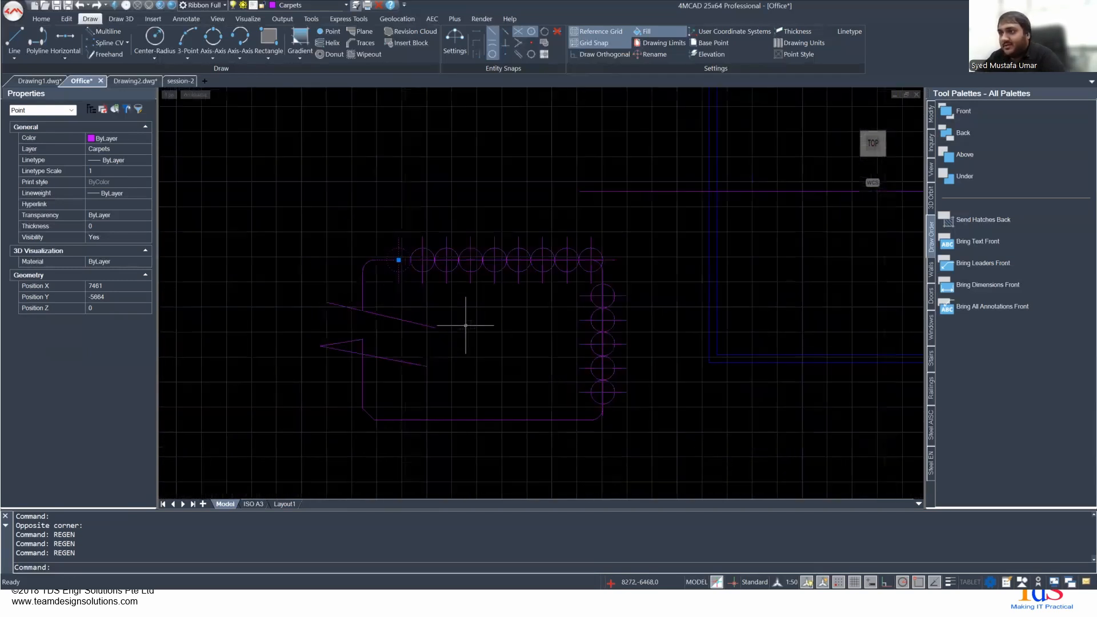
{"action": "type", "text": "regen"}
{"action": "key", "text": "Return"}
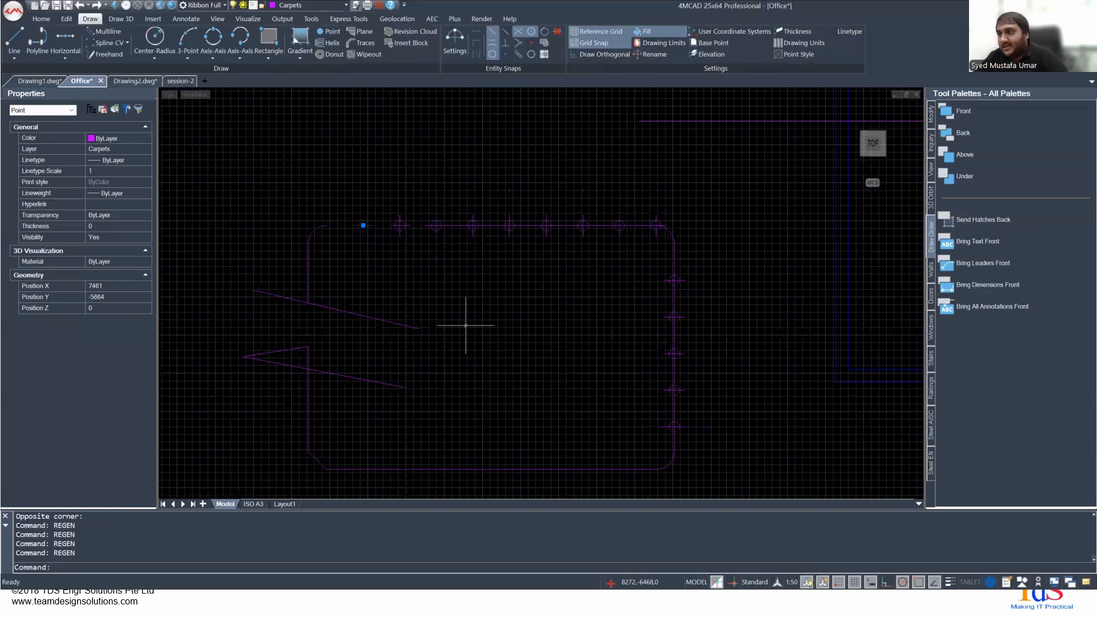
{"action": "middle_click_drag", "start_coordinate": [466, 325], "coordinate": [521, 289]}
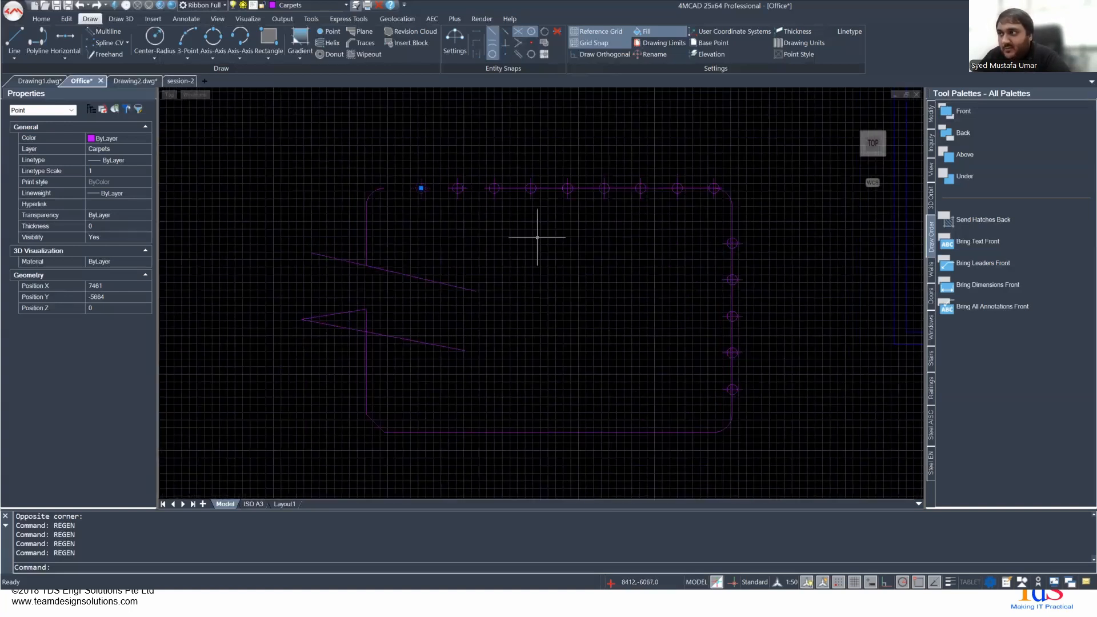
{"action": "scroll", "coordinate": [619, 277], "scroll_direction": "down", "scroll_amount": 4}
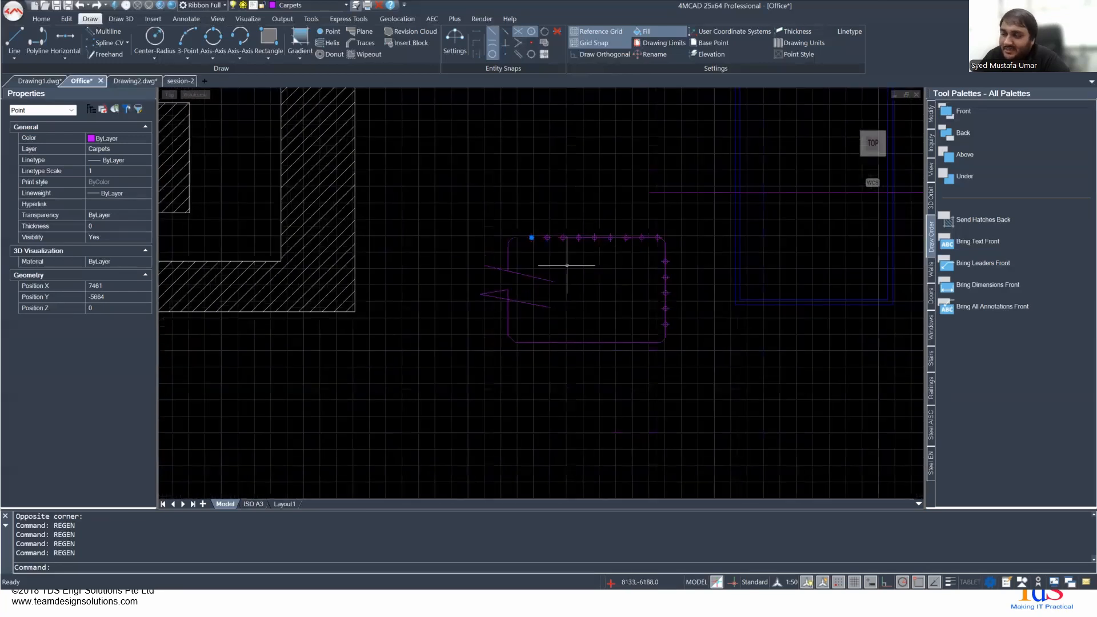
{"action": "scroll", "coordinate": [598, 251], "scroll_direction": "up", "scroll_amount": 3}
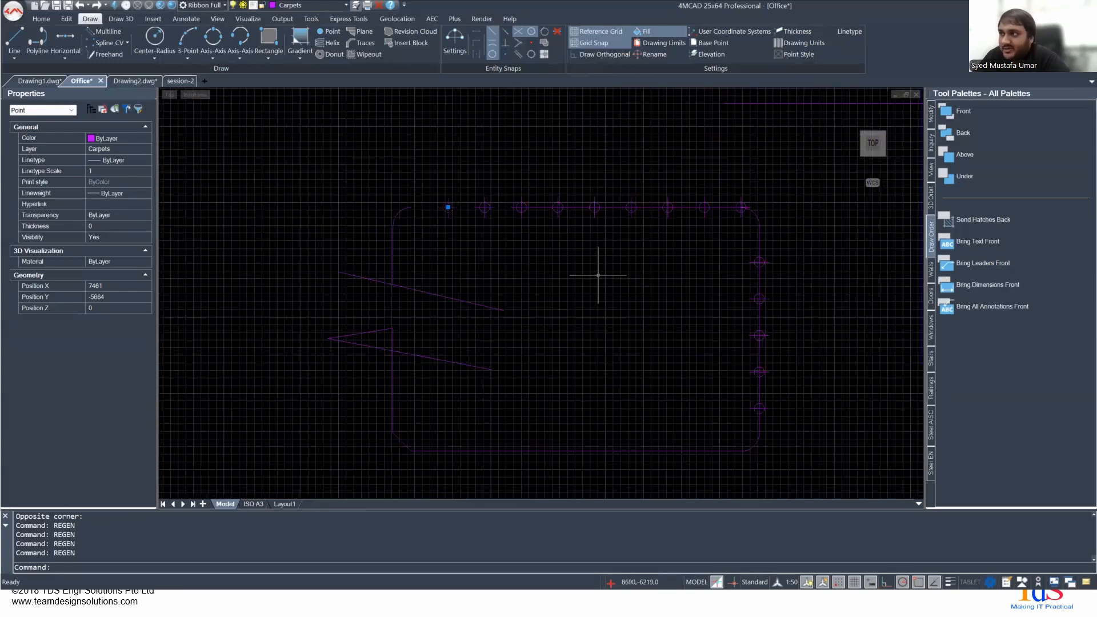
{"action": "scroll", "coordinate": [598, 275], "scroll_direction": "down", "scroll_amount": 5}
{"action": "scroll", "coordinate": [599, 280], "scroll_direction": "up", "scroll_amount": 3}
{"action": "scroll", "coordinate": [599, 279], "scroll_direction": "up", "scroll_amount": 1}
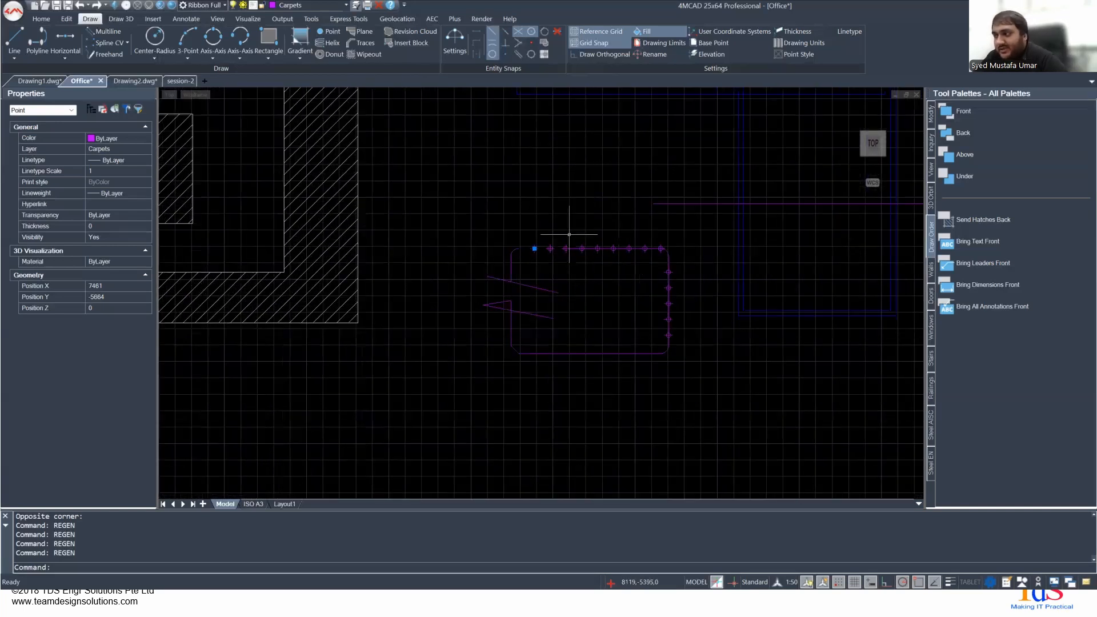
{"action": "key", "text": "alt+Tab"}
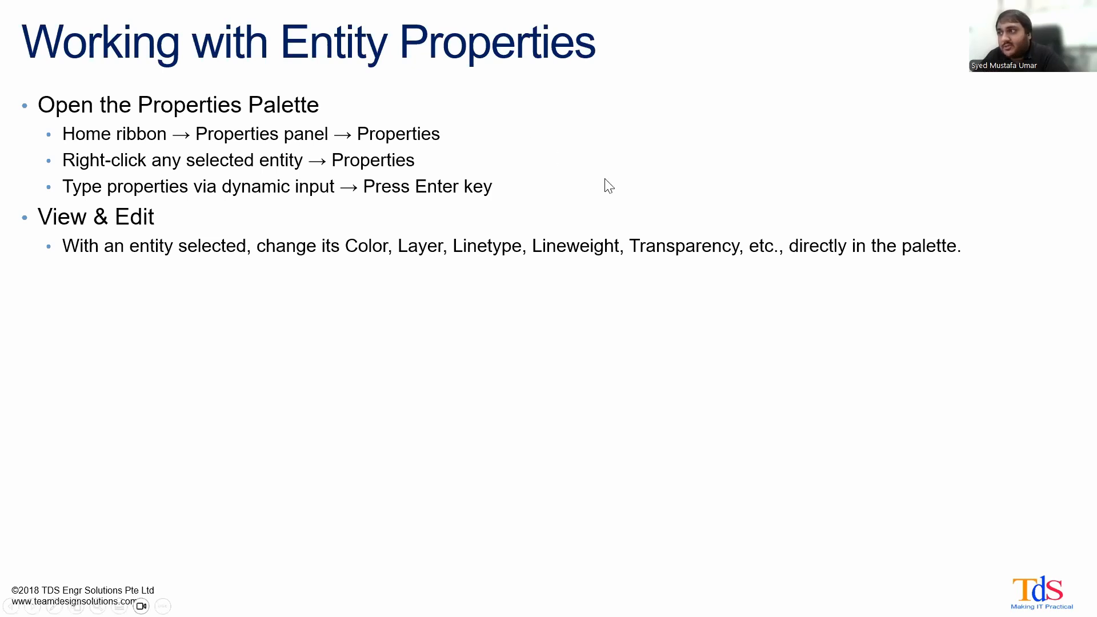
{"action": "key", "text": "alt+Tab"}
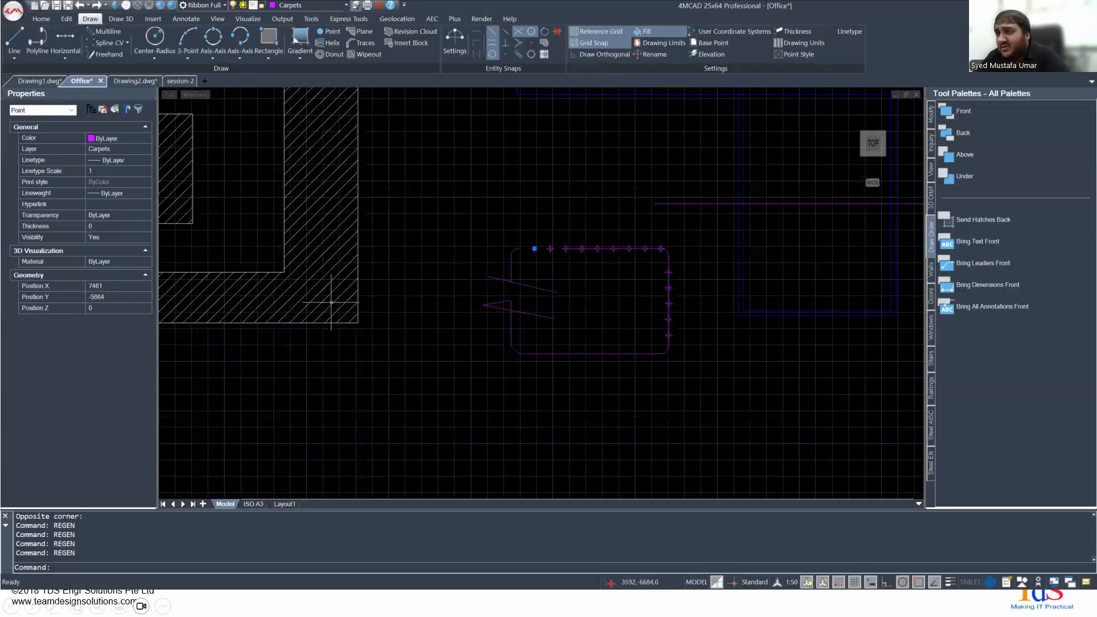
- Select the vertical line below the purple outline's rounded corner and examine its properties, and do the same for the corner arc
{"action": "scroll", "coordinate": [527, 265], "scroll_direction": "up", "scroll_amount": 10}
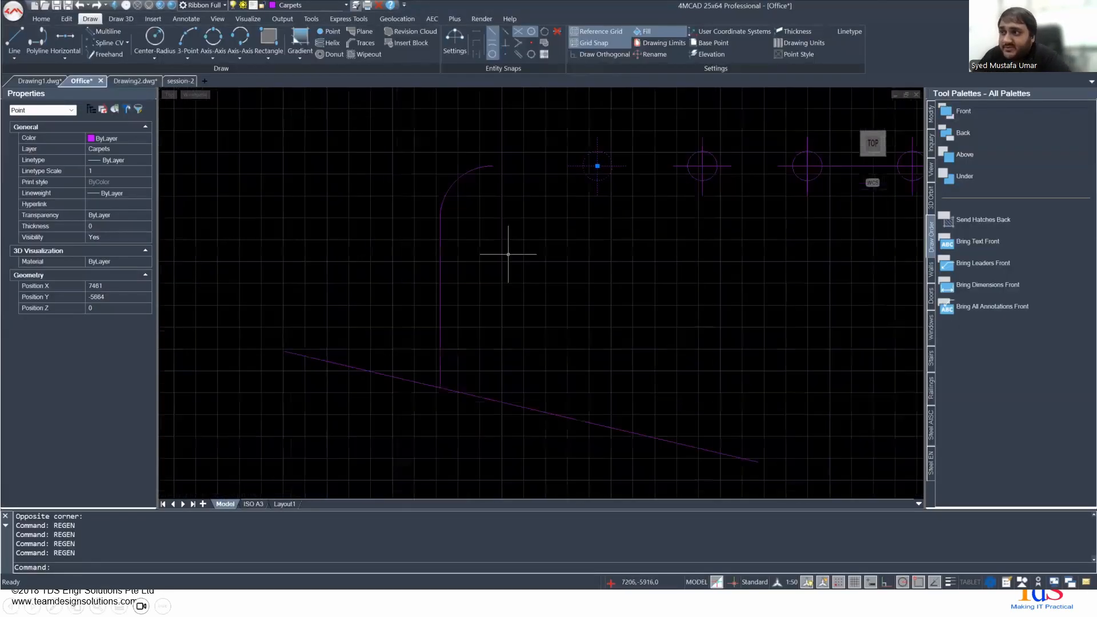
{"action": "left_click", "coordinate": [425, 256]}
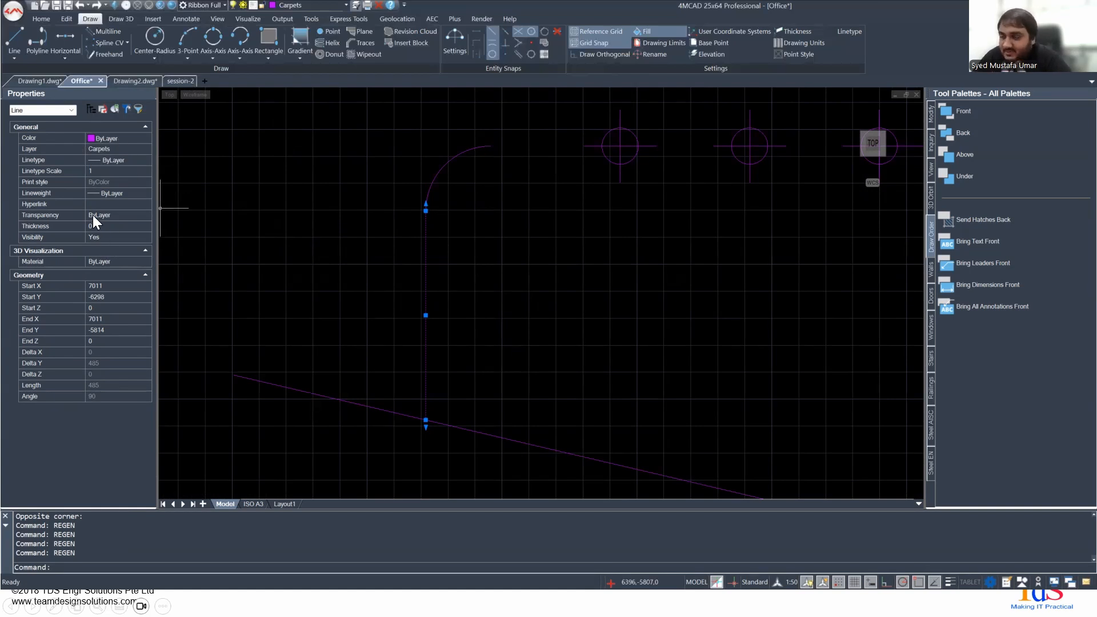
{"action": "scroll", "coordinate": [491, 328], "scroll_direction": "down", "scroll_amount": 5}
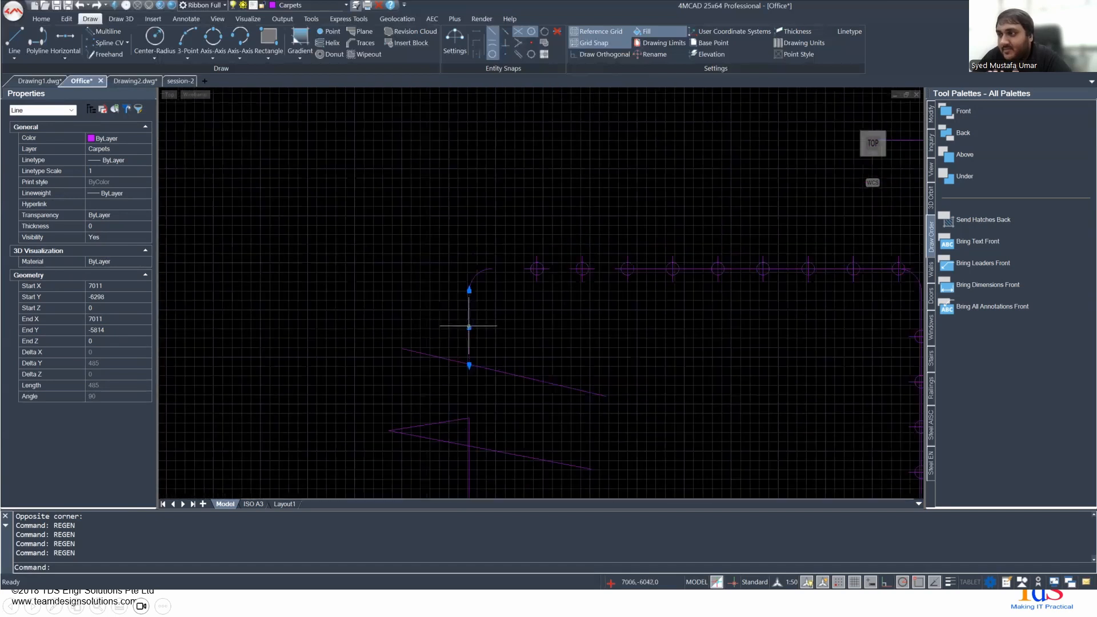
{"action": "scroll", "coordinate": [379, 263], "scroll_direction": "up", "scroll_amount": 3}
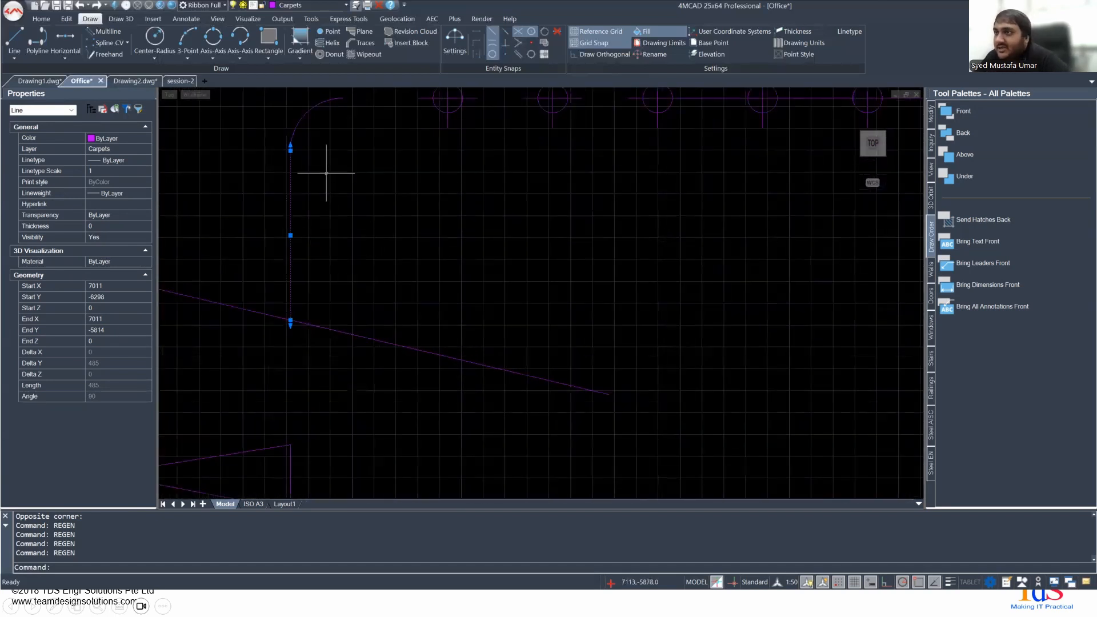
{"action": "left_click", "coordinate": [298, 116]}
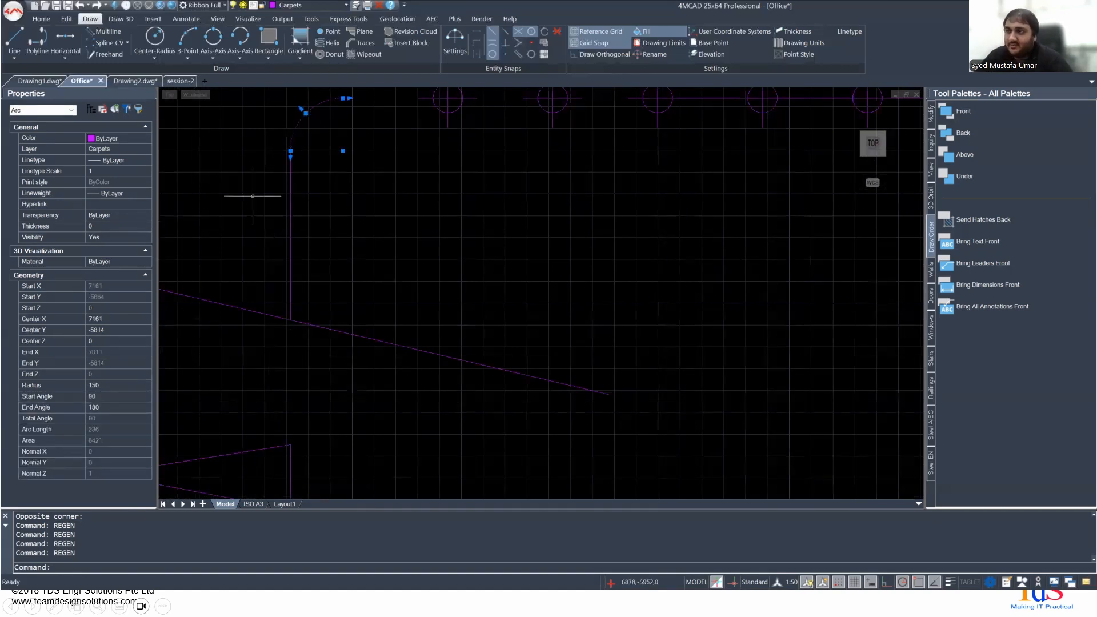
- Switch to the presentation and advance to the slide on changing the linetype scale in drawings
{"action": "key", "text": "alt+Tab"}
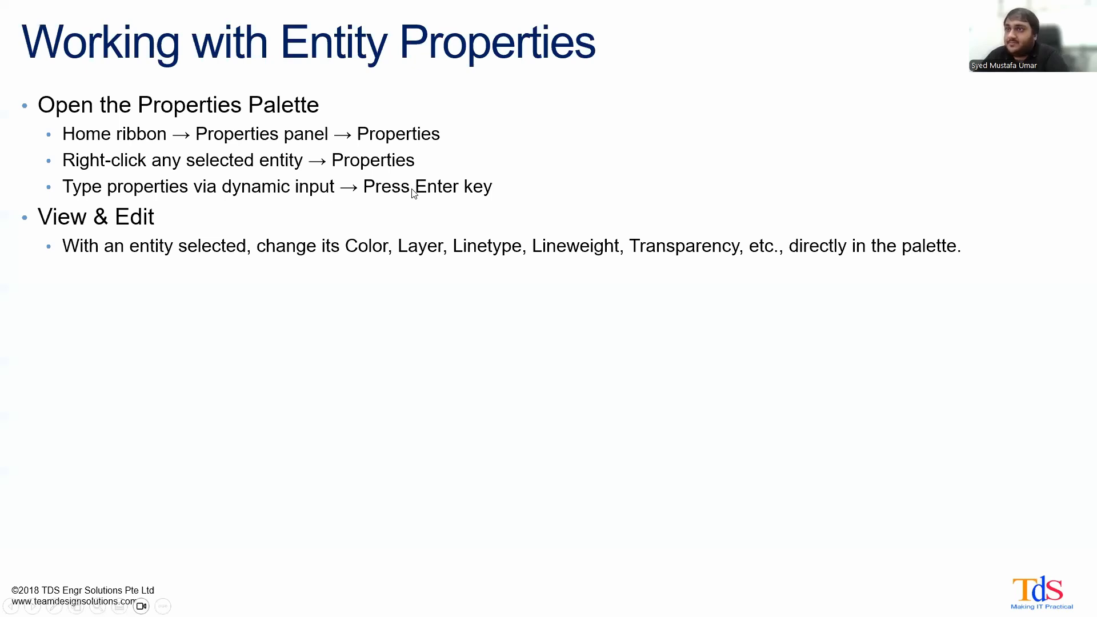
{"action": "key", "text": "Right"}
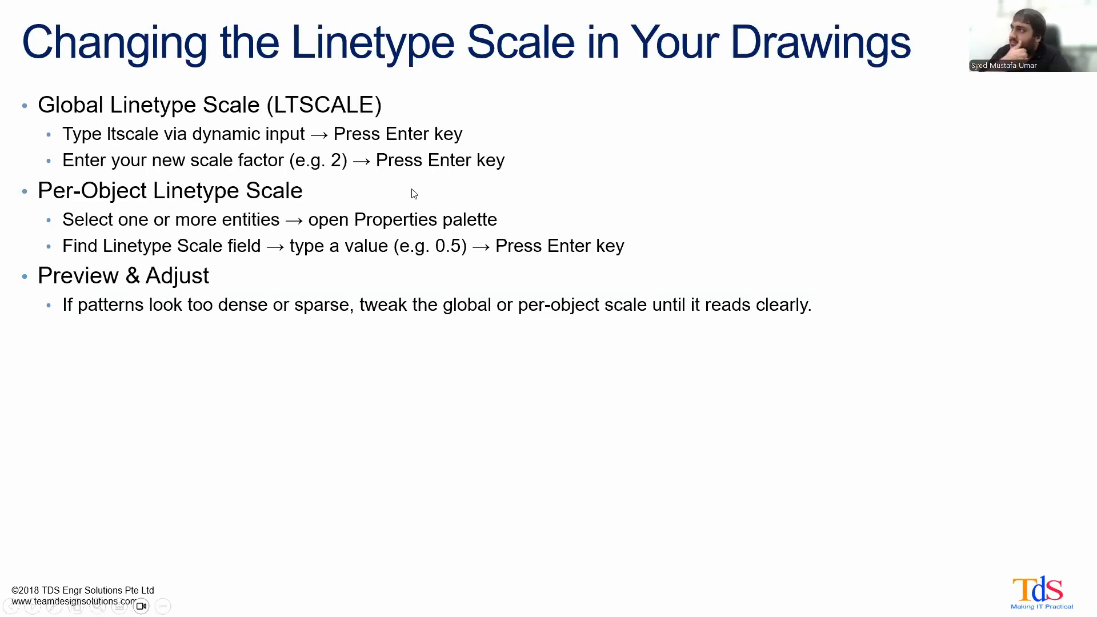
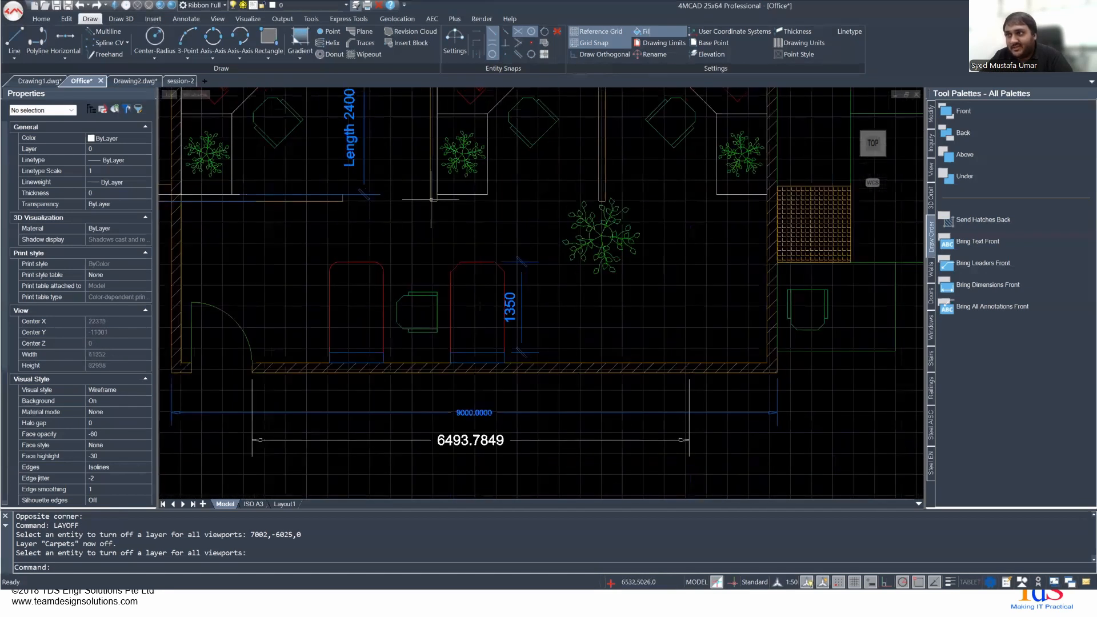
- End the layer-hiding command and undo turning off the Carpets layer
{"action": "key", "text": "Escape"}
{"action": "key", "text": "ctrl+z"}
{"action": "key", "text": "ctrl+z"}
{"action": "scroll", "coordinate": [490, 225], "scroll_direction": "down", "scroll_amount": 3}
{"action": "scroll", "coordinate": [477, 196], "scroll_direction": "down", "scroll_amount": 5}
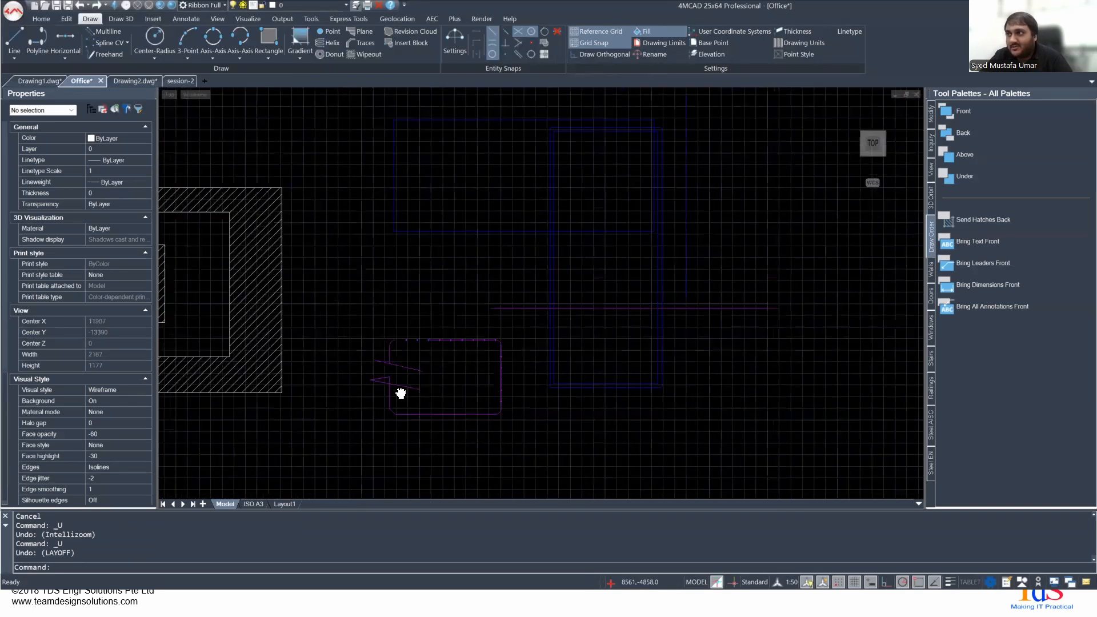
{"action": "scroll", "coordinate": [284, 214], "scroll_direction": "up", "scroll_amount": 6}
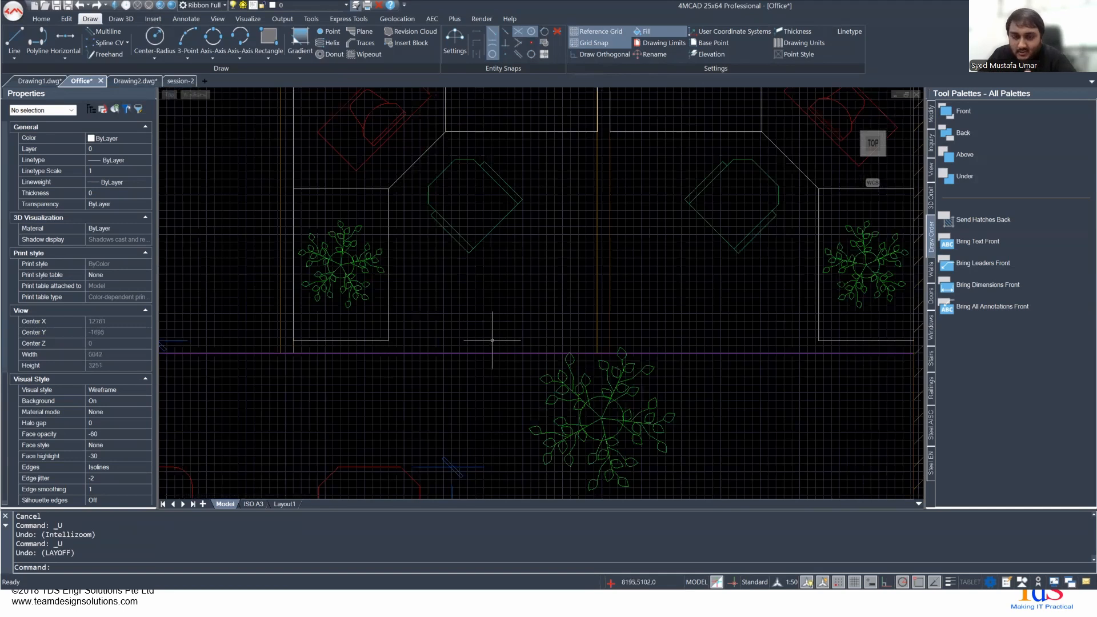
{"action": "scroll", "coordinate": [482, 343], "scroll_direction": "down", "scroll_amount": 8}
{"action": "mouse_move", "coordinate": [366, 377]}
{"action": "middle_mouse_down"}
{"action": "mouse_move", "coordinate": [443, 127]}
{"action": "mouse_move", "coordinate": [421, 210]}
{"action": "middle_mouse_up"}
{"action": "scroll", "coordinate": [469, 341], "scroll_direction": "up", "scroll_amount": 4}
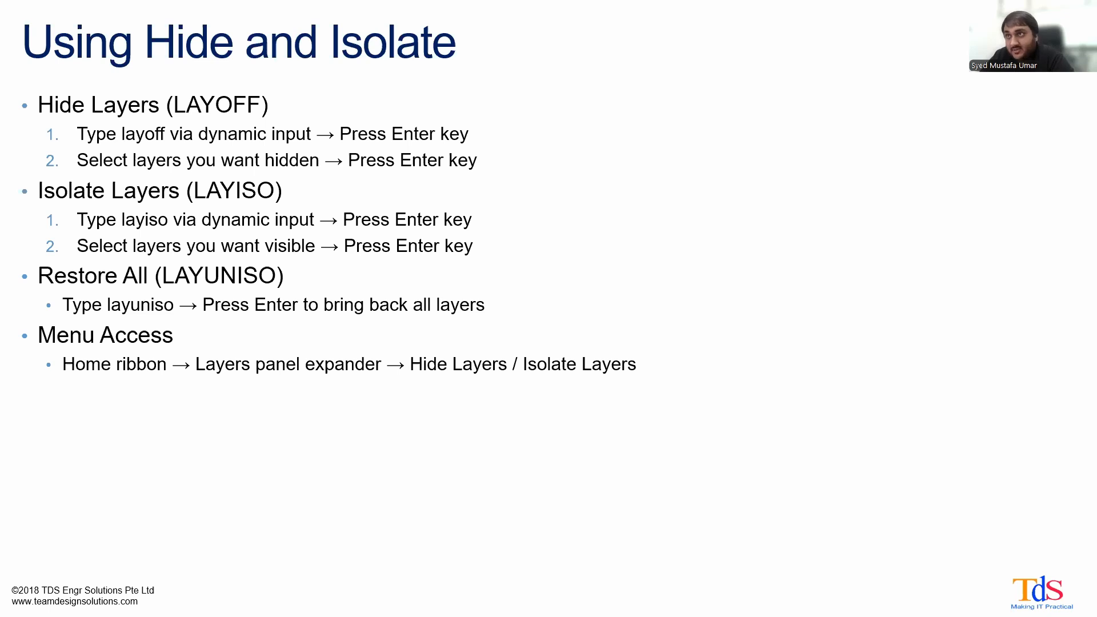
- Advance the presentation to the slide on creating new layers and switch back to 4MCAD
{"action": "key", "text": "Right"}
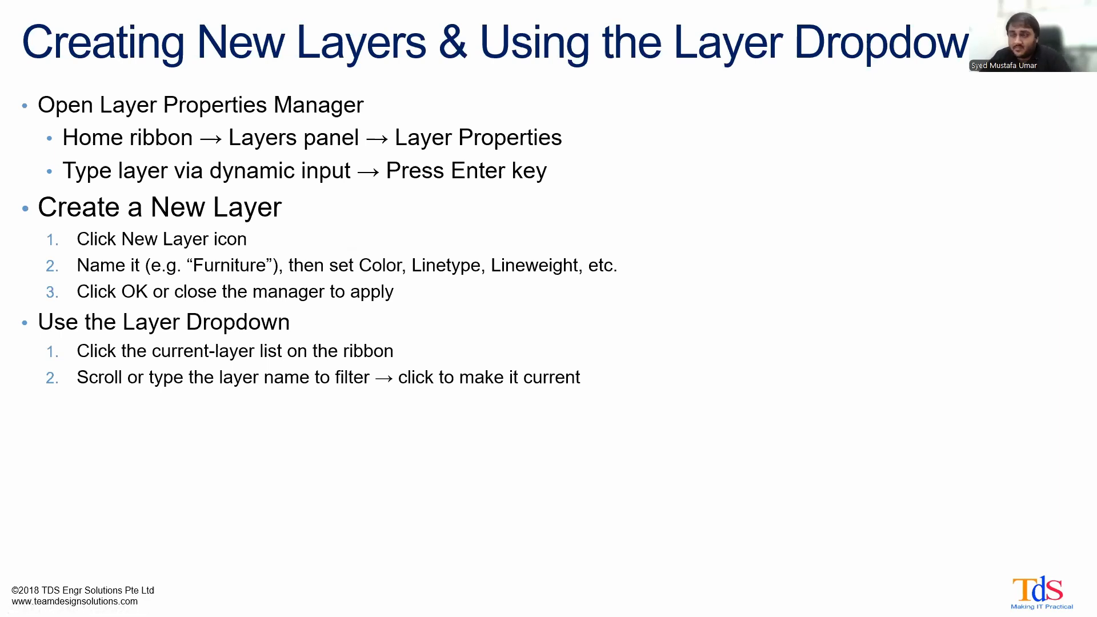
{"action": "key", "text": "alt+Tab"}
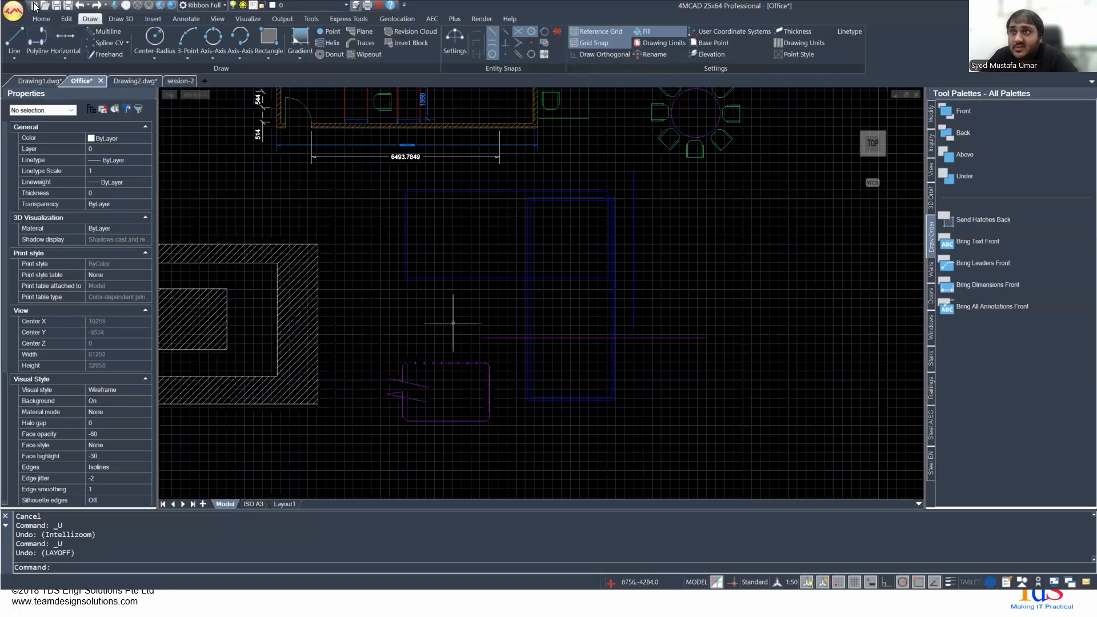
- Examine the drawing's layers in the current-layer list and leave the current layer as it is
{"action": "left_click", "coordinate": [42, 19]}
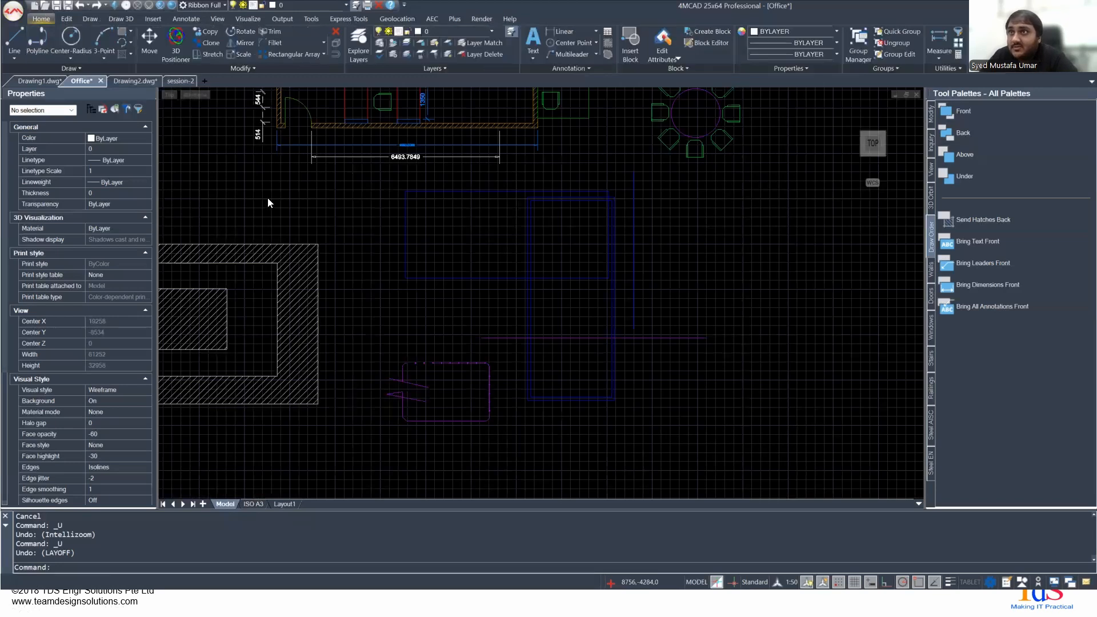
{"action": "left_click", "coordinate": [490, 32]}
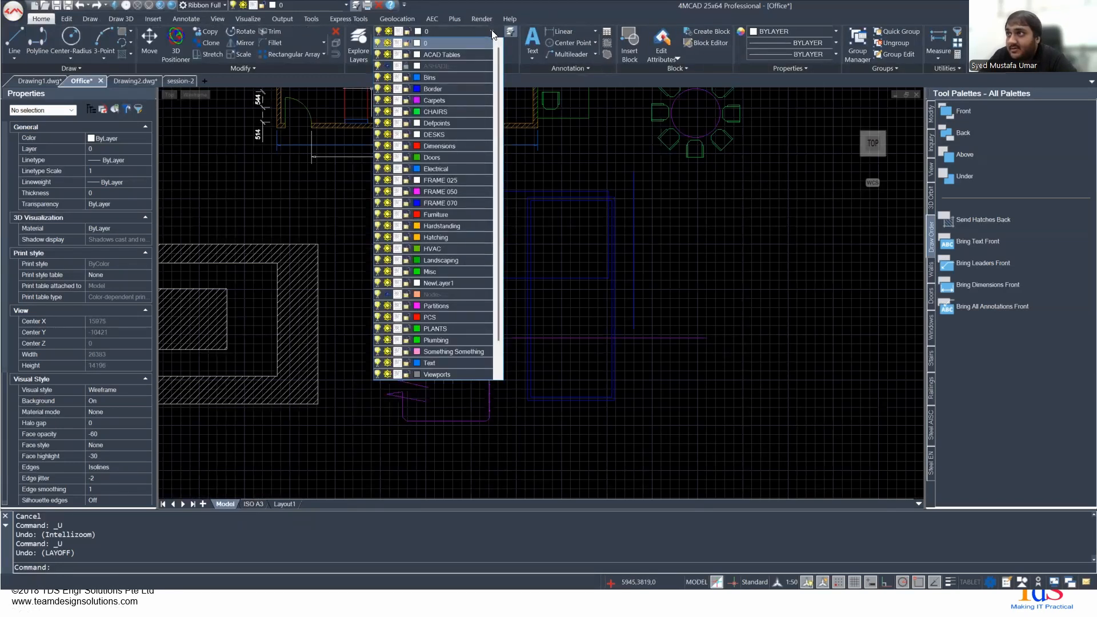
{"action": "left_click", "coordinate": [492, 32]}
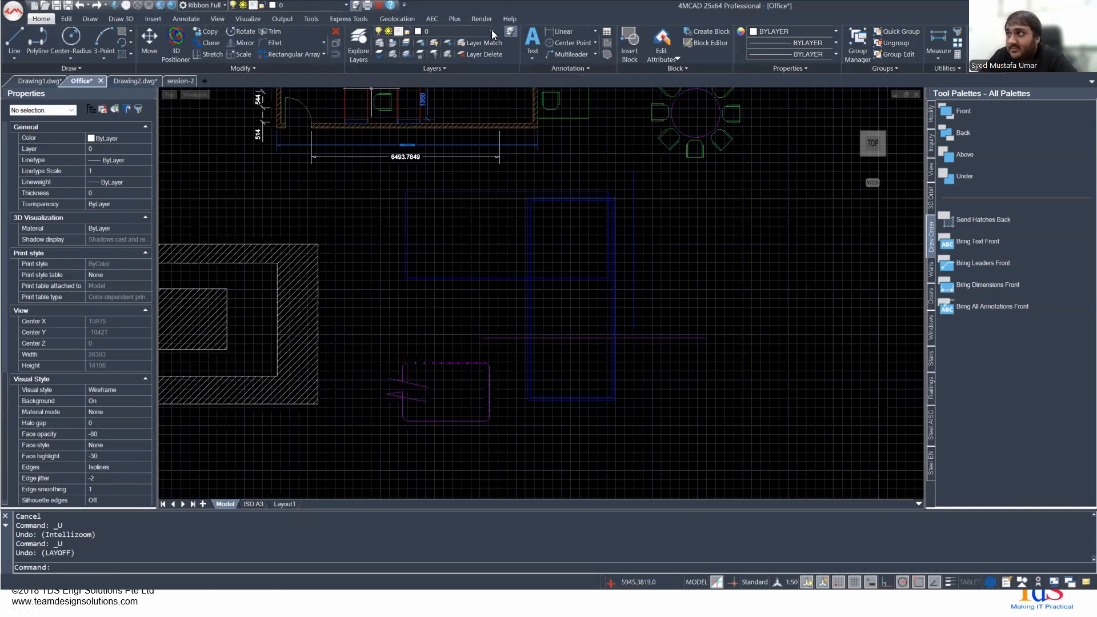
- Open the layers explorer, look through its layers and create a new layer with the default name
{"action": "left_click", "coordinate": [361, 46]}
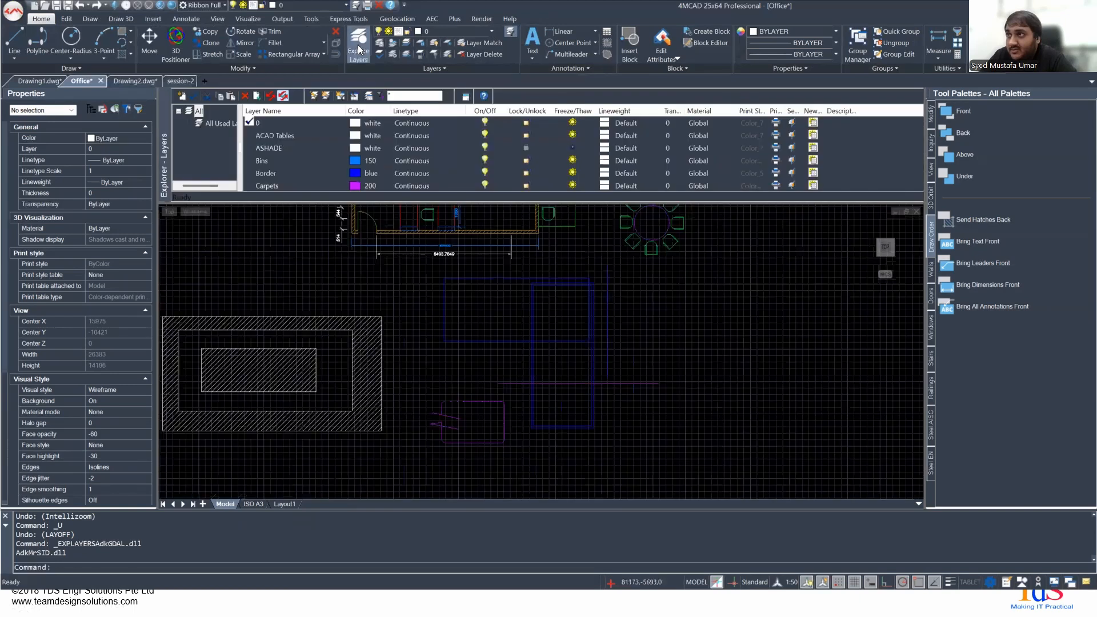
{"action": "scroll", "coordinate": [296, 139], "scroll_direction": "down", "scroll_amount": 5}
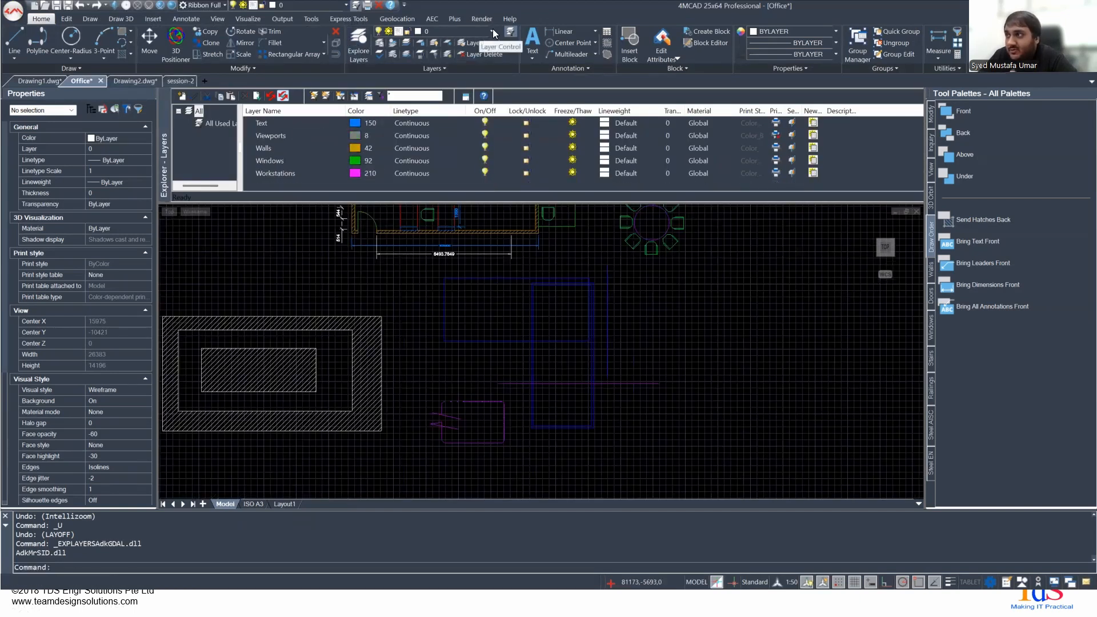
{"action": "scroll", "coordinate": [408, 156], "scroll_direction": "up", "scroll_amount": 5}
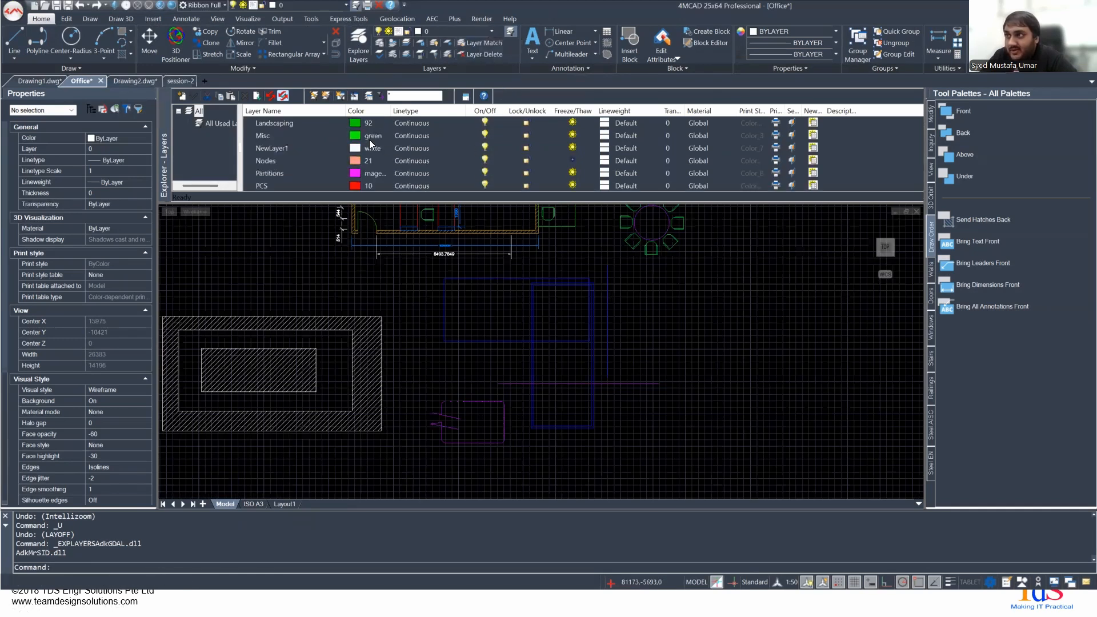
{"action": "left_click", "coordinate": [182, 97]}
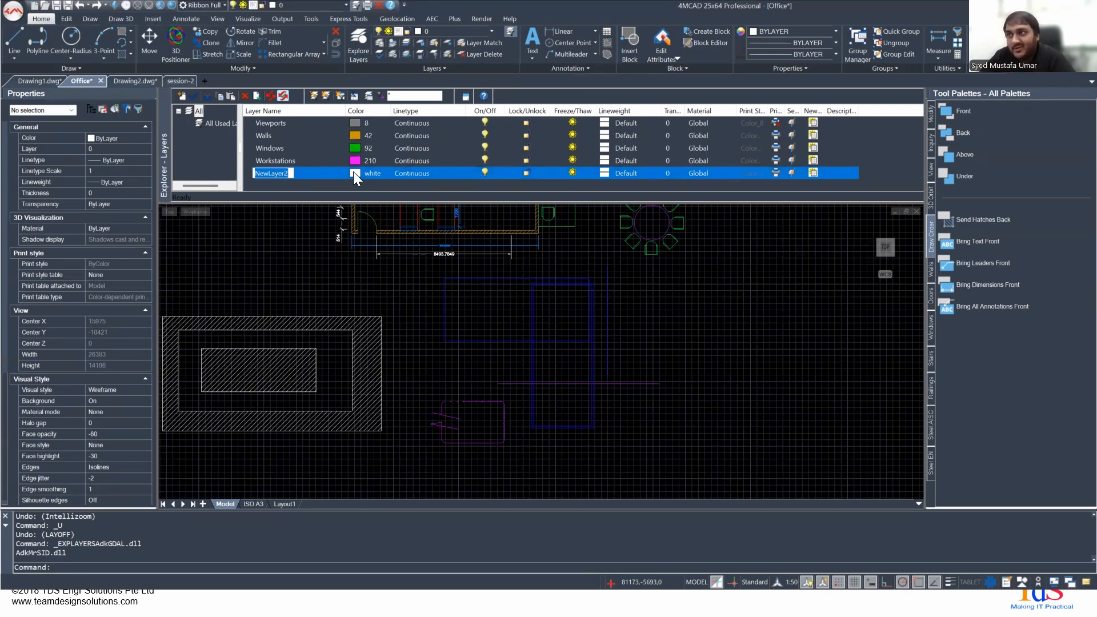
{"action": "key", "text": "Return"}
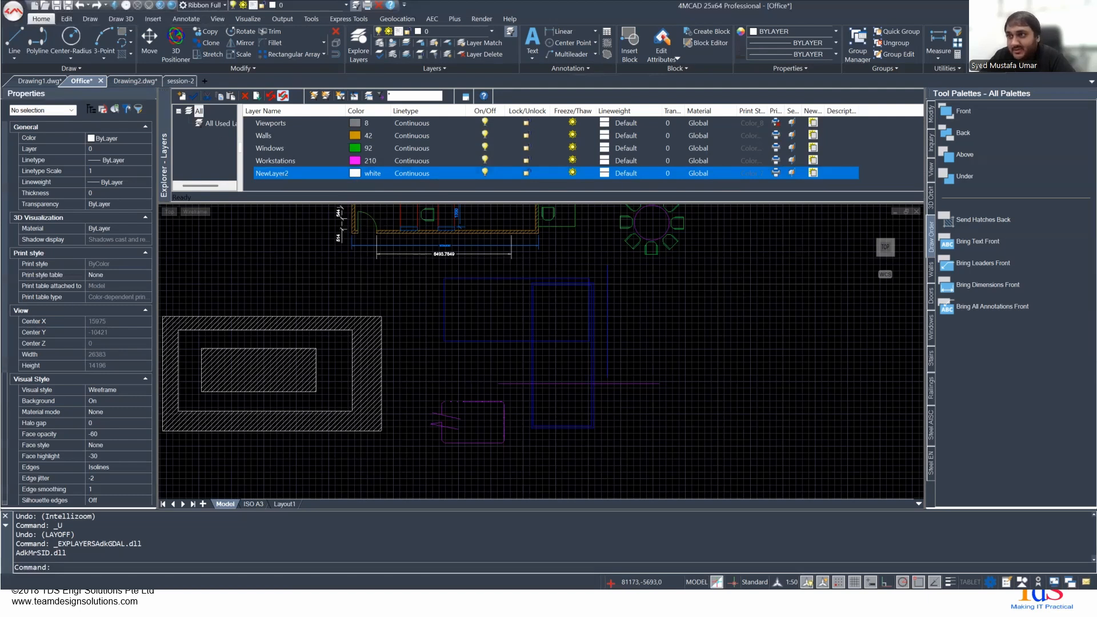
- Examine the new layer's linetype choices and its on/off setting, keeping the Continuous linetype
{"action": "left_click", "coordinate": [412, 173]}
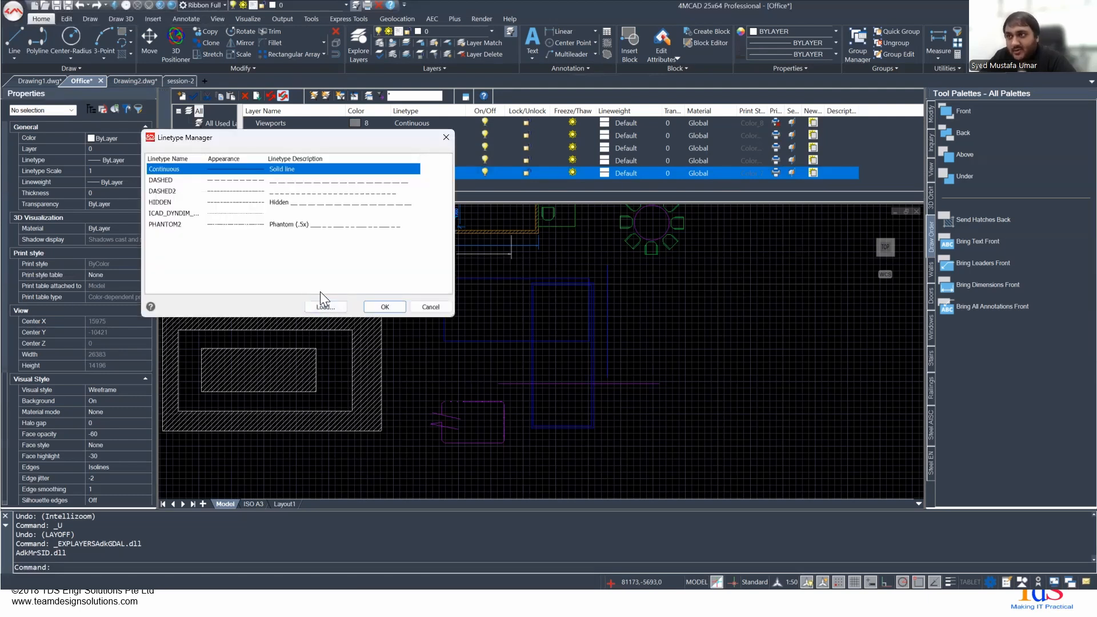
{"action": "left_click", "coordinate": [446, 137]}
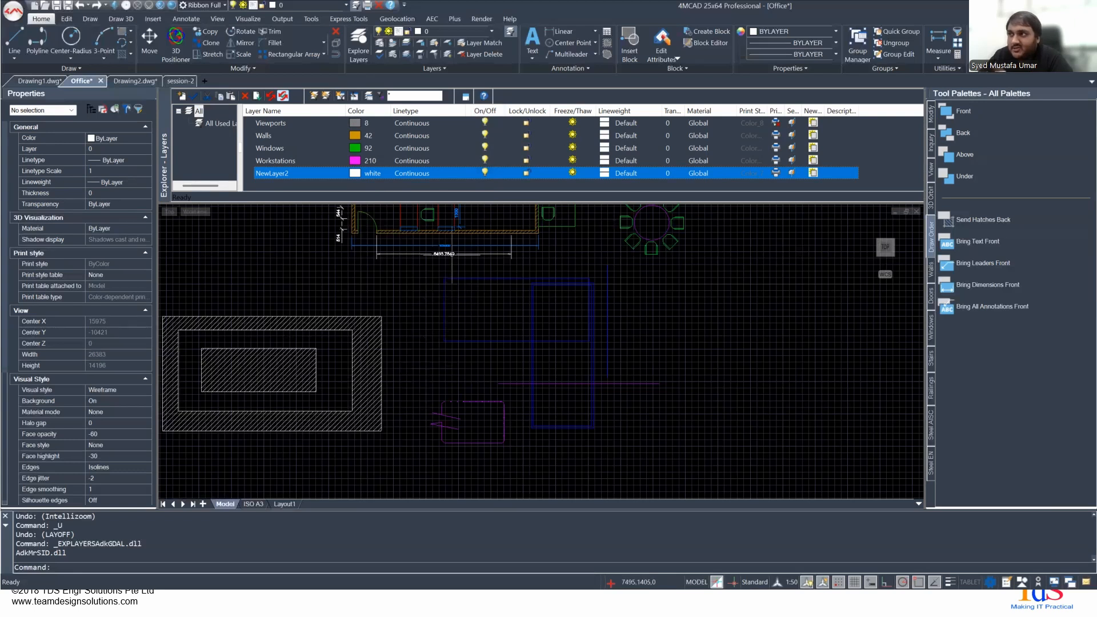
{"action": "left_click", "coordinate": [484, 172]}
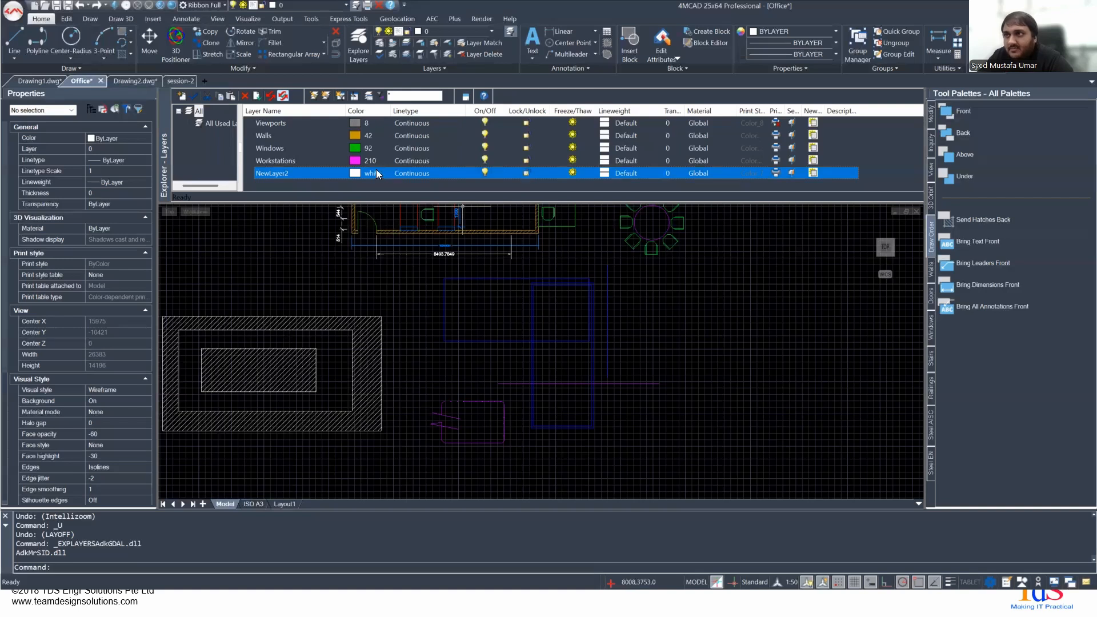
- Lock the Border layer in the layers explorer and unlock it again
{"action": "scroll", "coordinate": [351, 170], "scroll_direction": "up", "scroll_amount": 2}
{"action": "scroll", "coordinate": [351, 169], "scroll_direction": "down", "scroll_amount": 1}
{"action": "scroll", "coordinate": [333, 149], "scroll_direction": "up", "scroll_amount": 2}
{"action": "scroll", "coordinate": [339, 148], "scroll_direction": "up", "scroll_amount": 5}
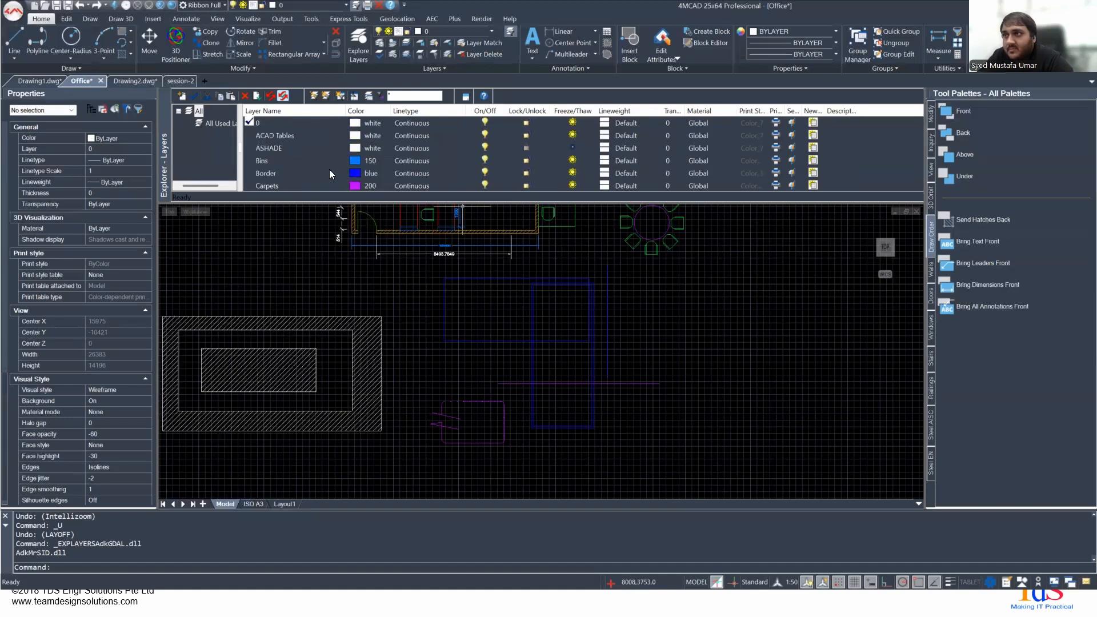
{"action": "left_click", "coordinate": [329, 170]}
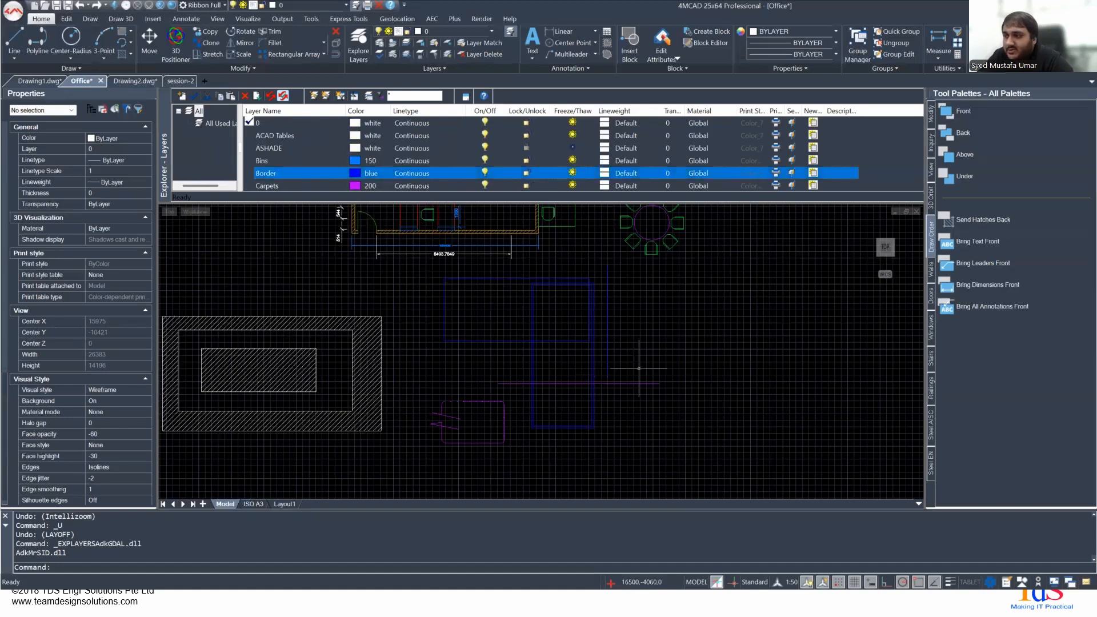
{"action": "scroll", "coordinate": [605, 343], "scroll_direction": "up", "scroll_amount": 2}
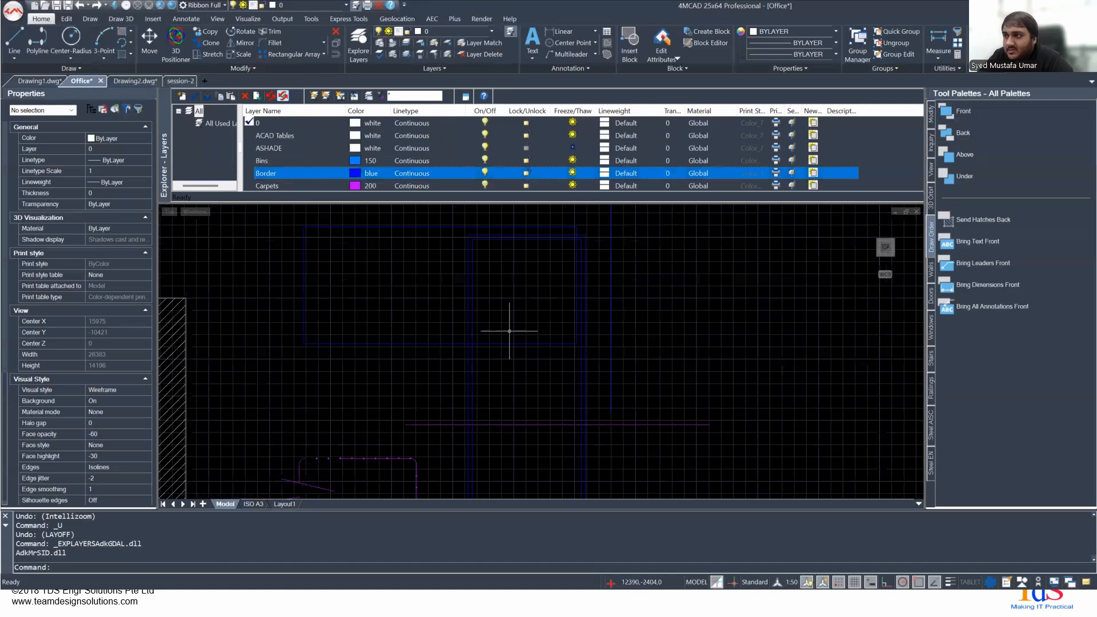
{"action": "left_click", "coordinate": [526, 173]}
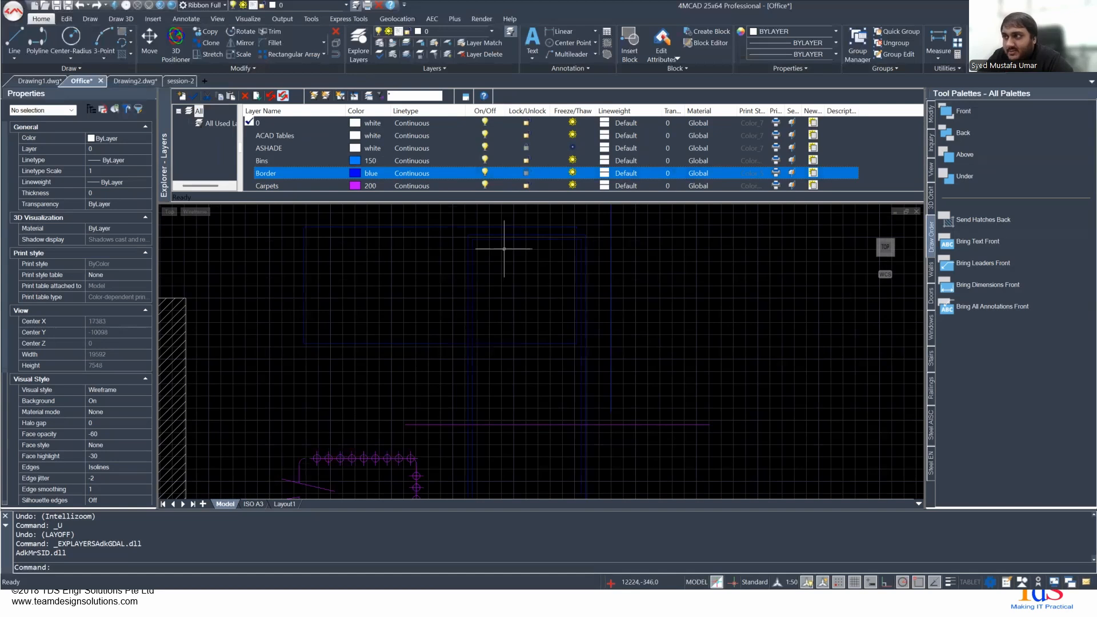
{"action": "left_click", "coordinate": [526, 172]}
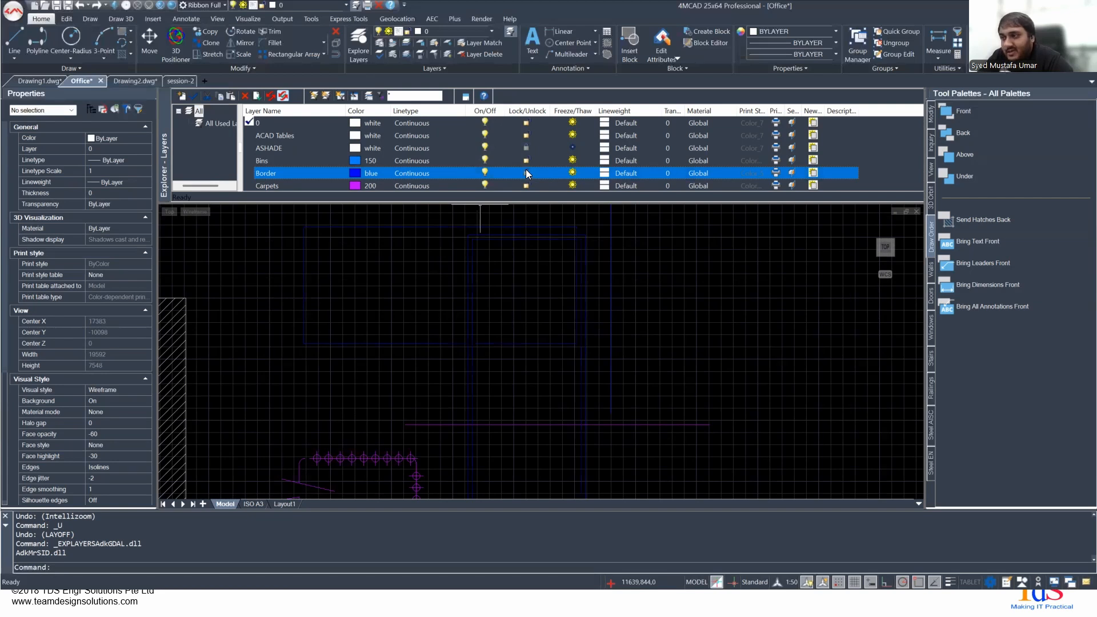
- Examine the lineweight choices for the Border layer, previewing 0.15 mm and 0.13 mm without applying either
{"action": "left_click", "coordinate": [608, 174]}
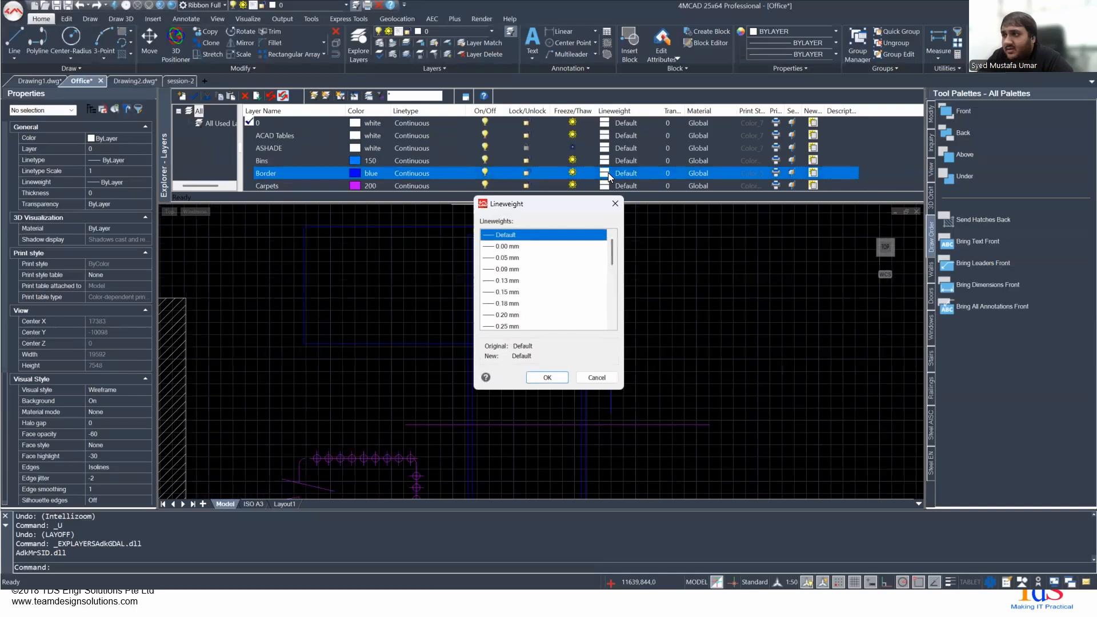
{"action": "left_click", "coordinate": [513, 247]}
{"action": "left_click", "coordinate": [520, 292]}
{"action": "scroll", "coordinate": [524, 302], "scroll_direction": "down", "scroll_amount": 1}
{"action": "scroll", "coordinate": [525, 306], "scroll_direction": "down", "scroll_amount": 5}
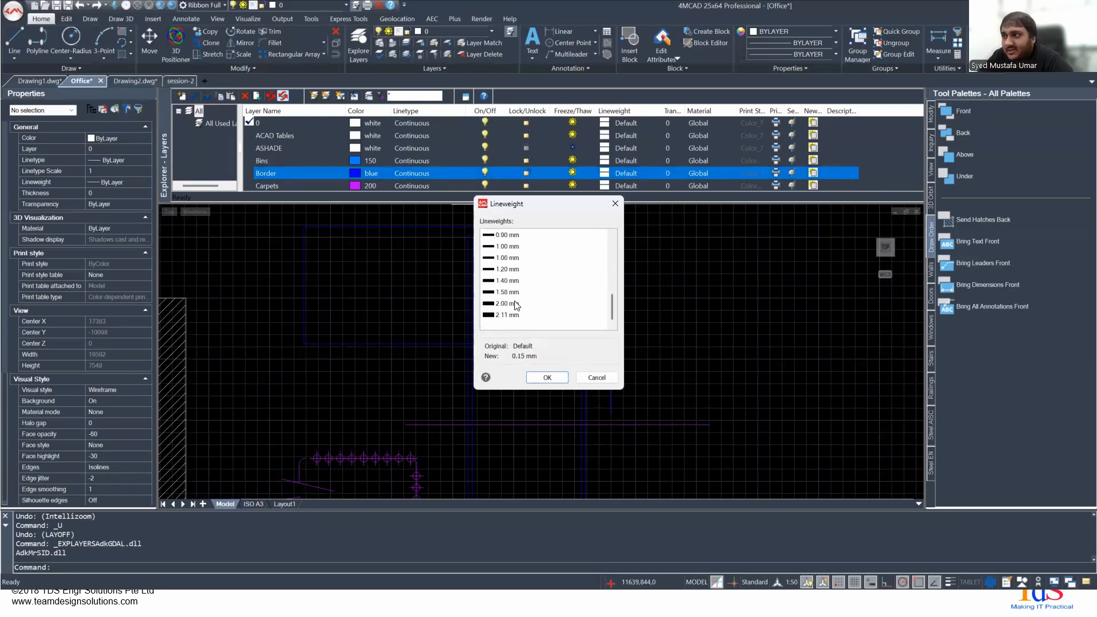
{"action": "scroll", "coordinate": [515, 305], "scroll_direction": "up", "scroll_amount": 6}
{"action": "left_click", "coordinate": [516, 246]}
{"action": "left_click", "coordinate": [526, 292]}
{"action": "scroll", "coordinate": [525, 293], "scroll_direction": "down", "scroll_amount": 6}
{"action": "scroll", "coordinate": [526, 293], "scroll_direction": "up", "scroll_amount": 6}
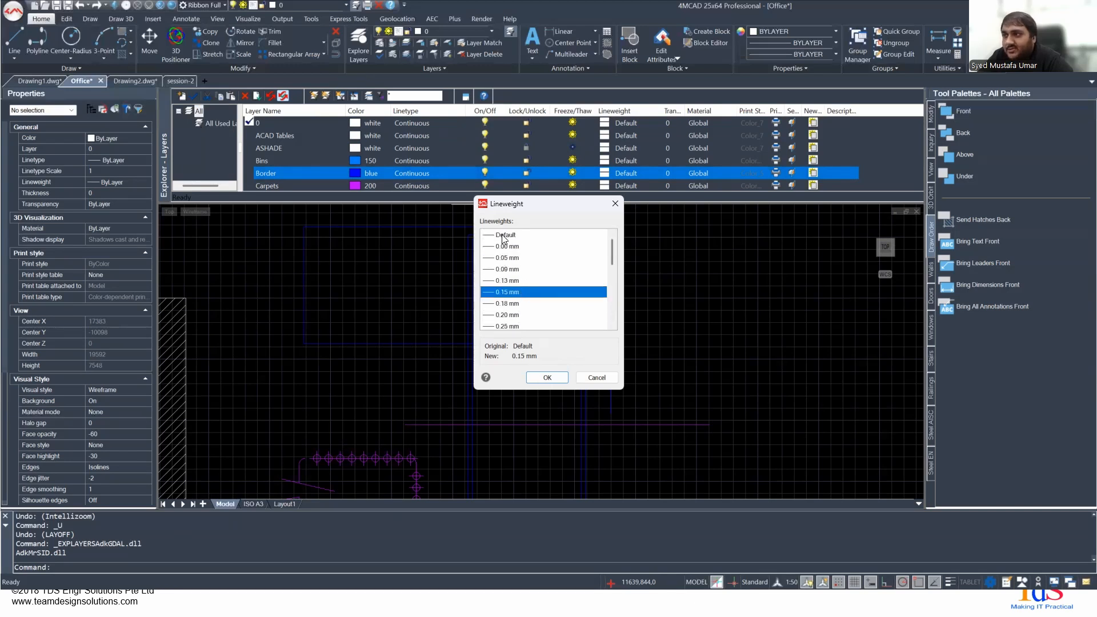
{"action": "left_click", "coordinate": [502, 236]}
{"action": "left_click", "coordinate": [517, 276]}
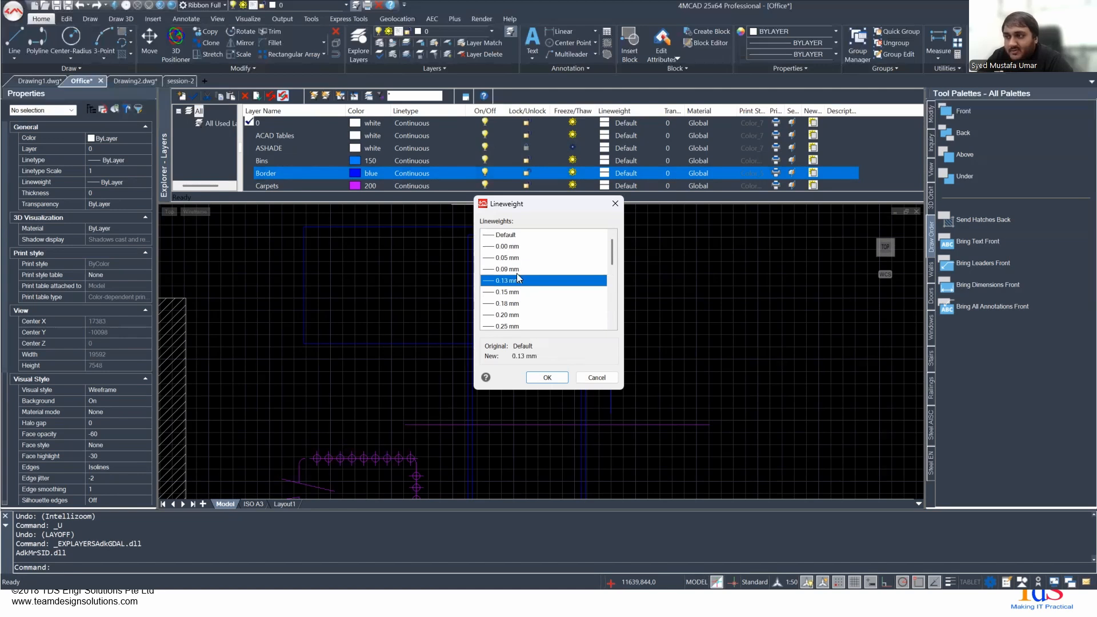
{"action": "left_click", "coordinate": [596, 377]}
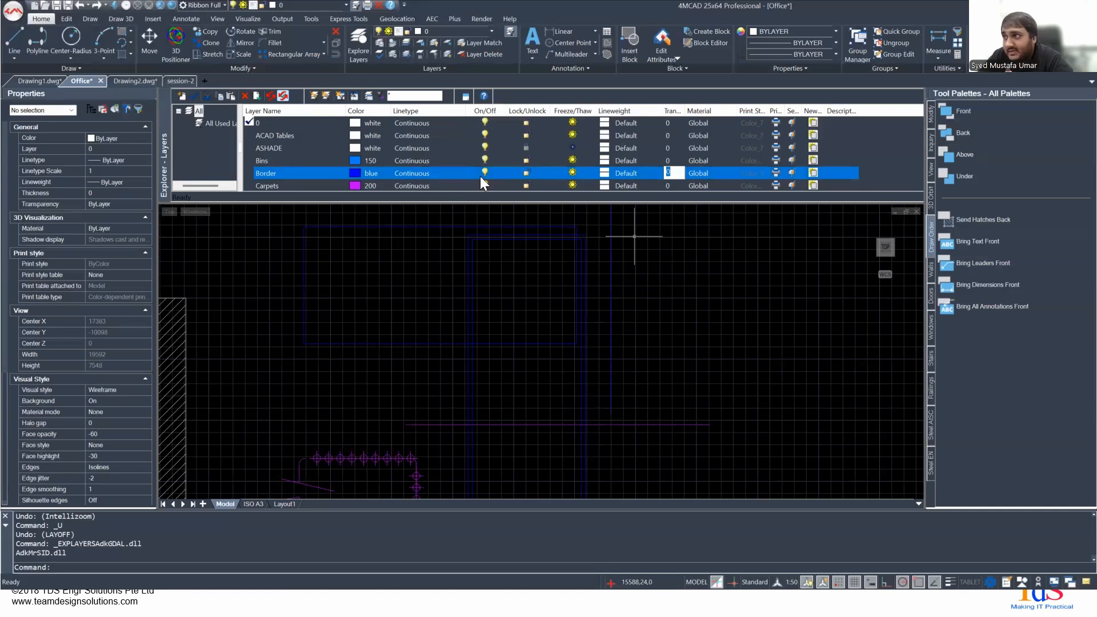
- Examine the options available for the Border layer and make Border the current layer
{"action": "right_click", "coordinate": [301, 173]}
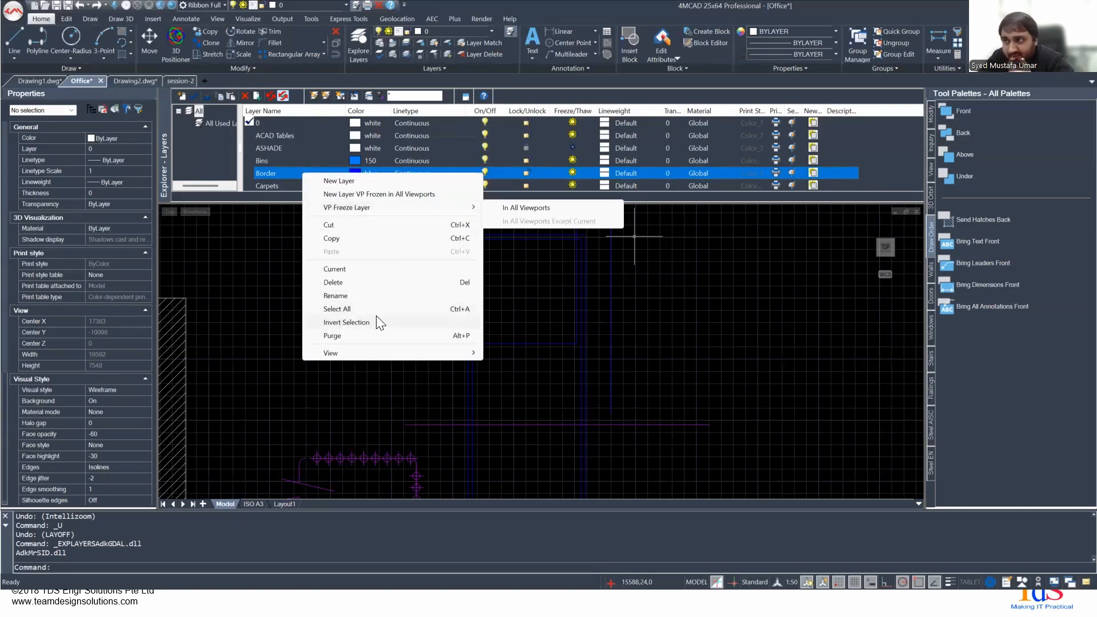
{"action": "left_click", "coordinate": [250, 136]}
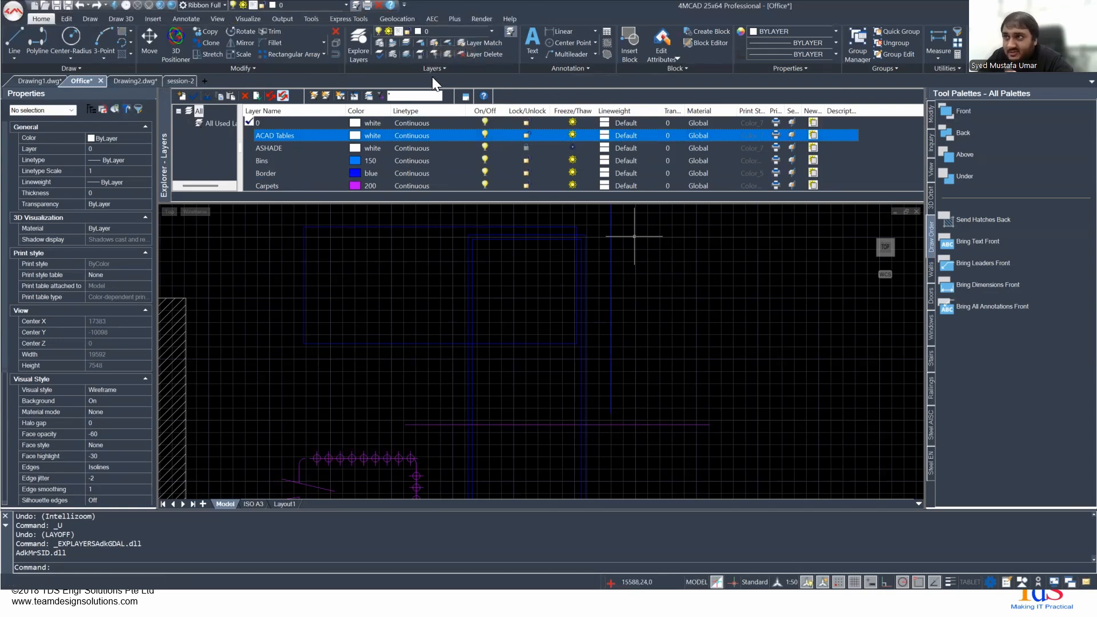
{"action": "double_click", "coordinate": [249, 173]}
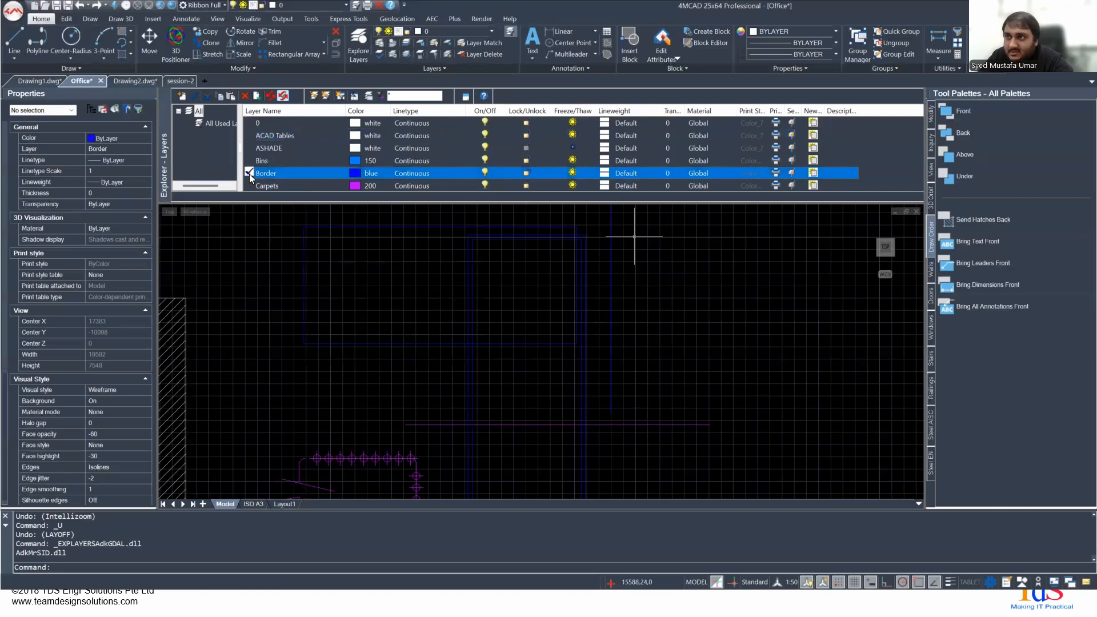
- Make Dimensions the current layer and check its current mark in the layers explorer
{"action": "left_click", "coordinate": [346, 6]}
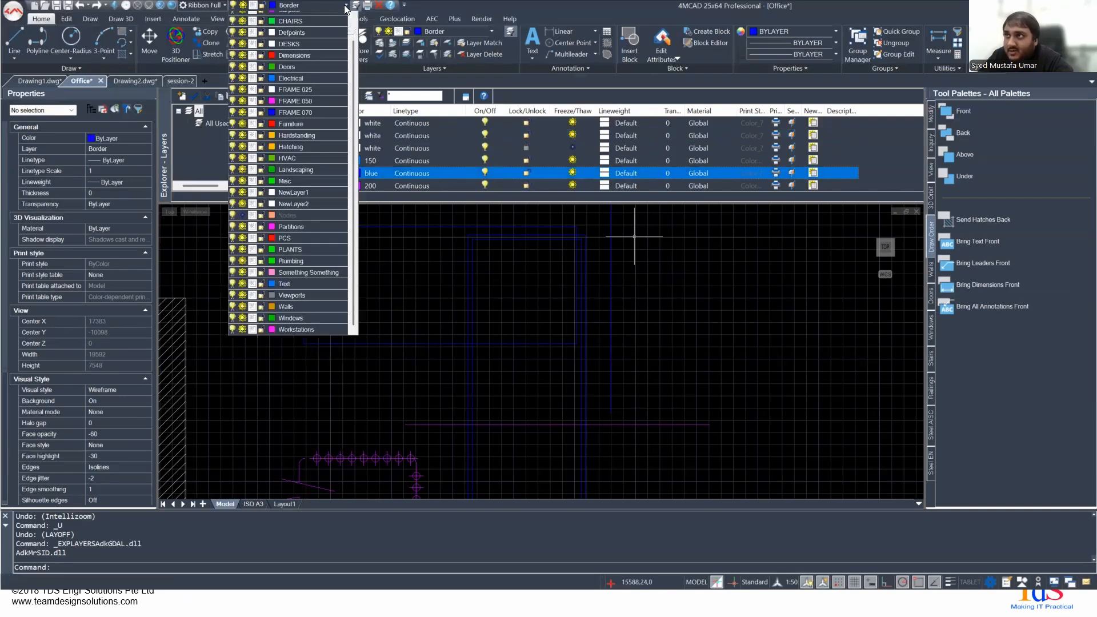
{"action": "left_click", "coordinate": [307, 70]}
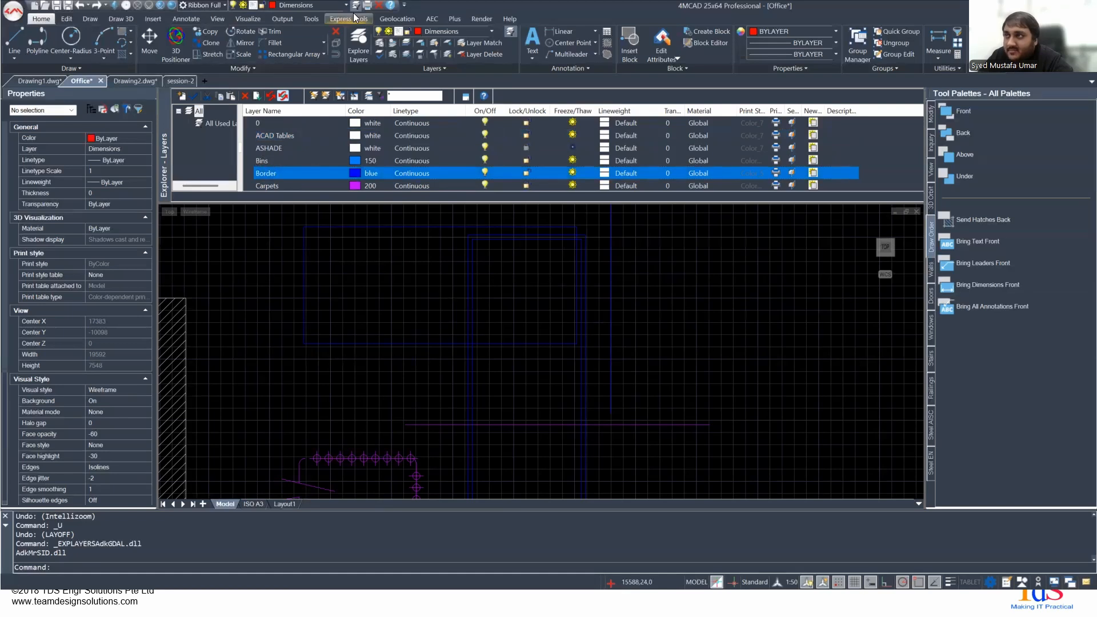
{"action": "scroll", "coordinate": [280, 182], "scroll_direction": "down", "scroll_amount": 2}
{"action": "scroll", "coordinate": [274, 177], "scroll_direction": "up", "scroll_amount": 2}
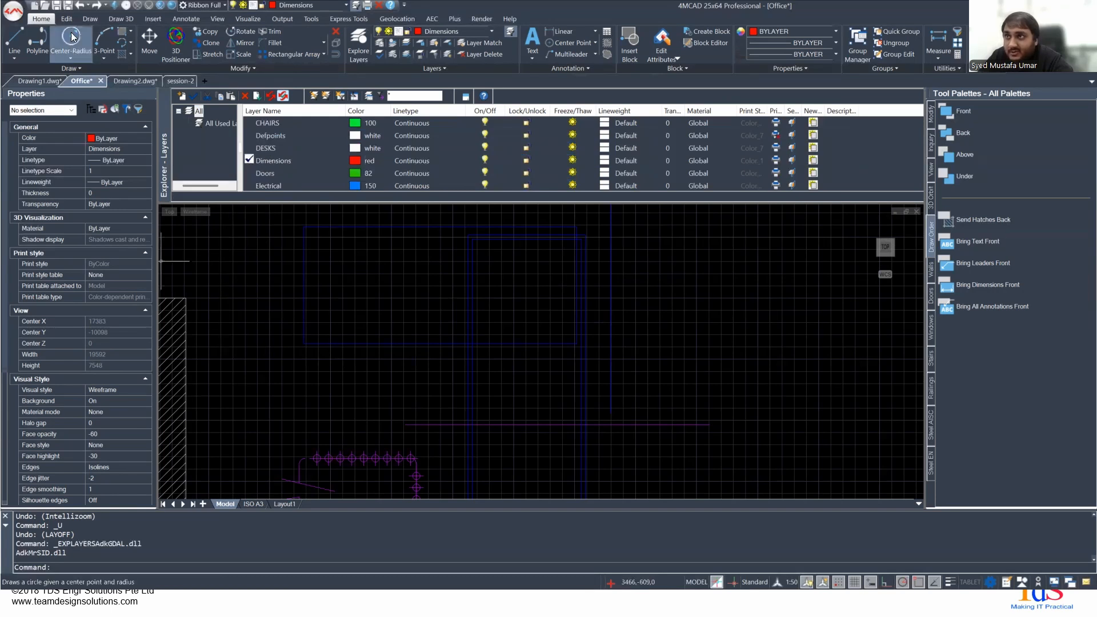
- Draw three connected lines from about 16827,-2101 through 20874,-2716 and 19304,-785 to 17704,-3369, and select the last one to examine its properties
{"action": "left_click", "coordinate": [16, 40]}
{"action": "left_click", "coordinate": [682, 319]}
{"action": "left_click", "coordinate": [840, 343]}
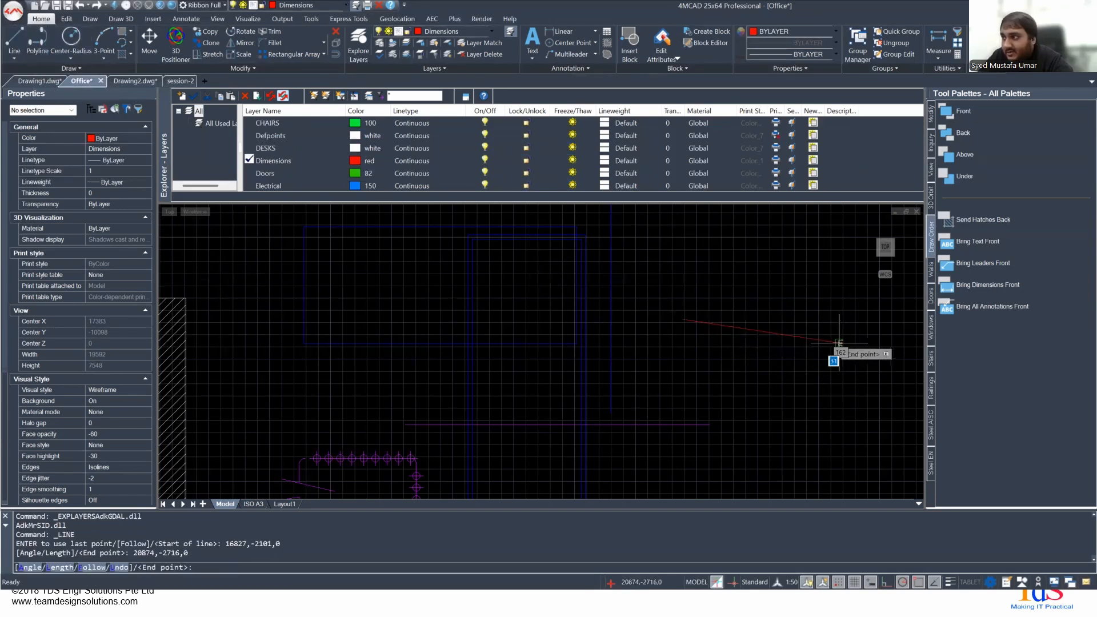
{"action": "left_click", "coordinate": [779, 268]}
{"action": "left_click", "coordinate": [717, 369]}
{"action": "key", "text": "Return"}
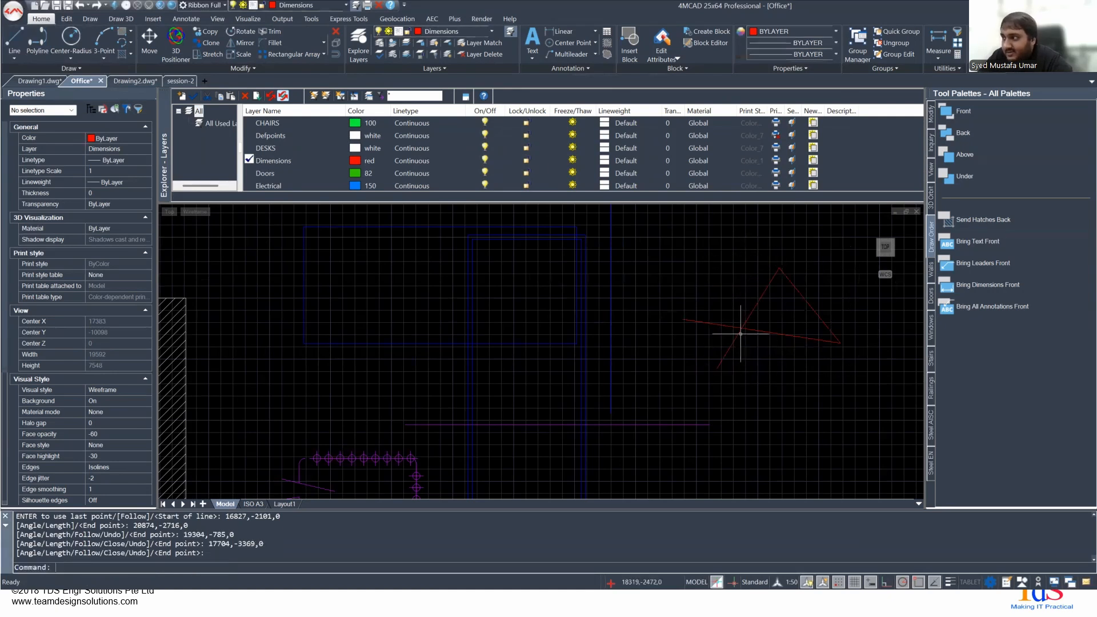
{"action": "left_click", "coordinate": [745, 322]}
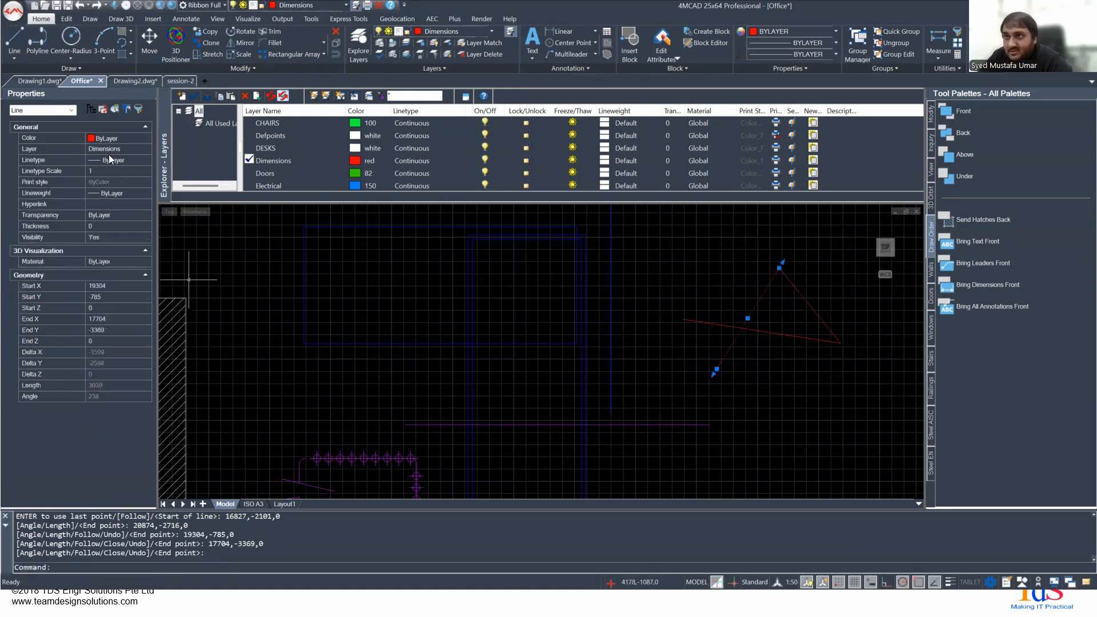
- Clear the selection and undo the three connected lines drawn on the Dimensions layer
{"action": "key", "text": "Escape"}
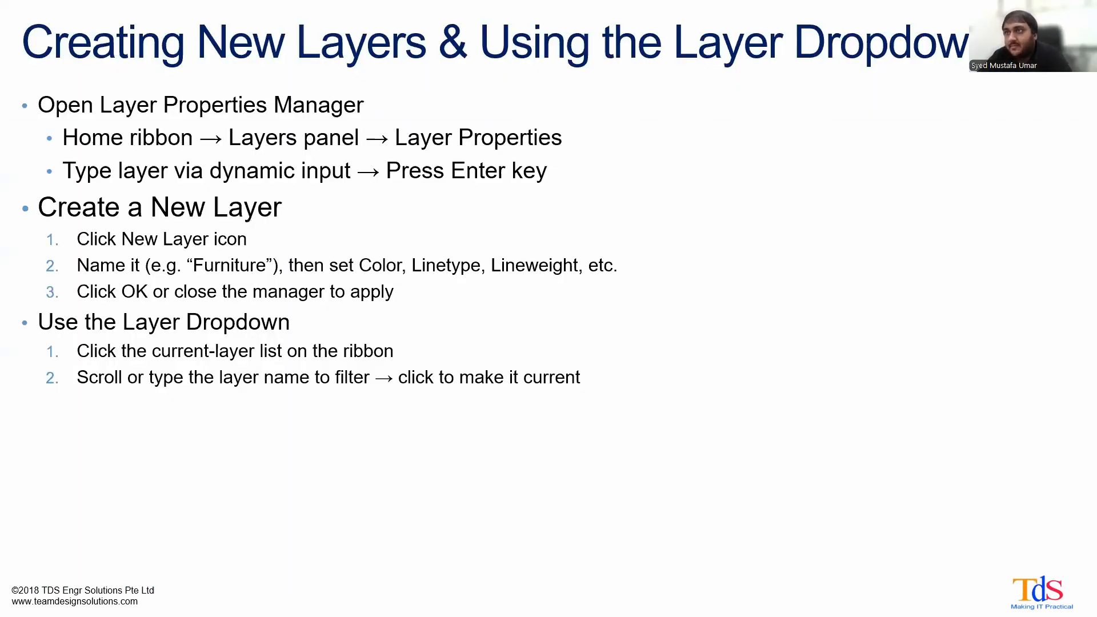
{"action": "left_click", "coordinate": [475, 357]}
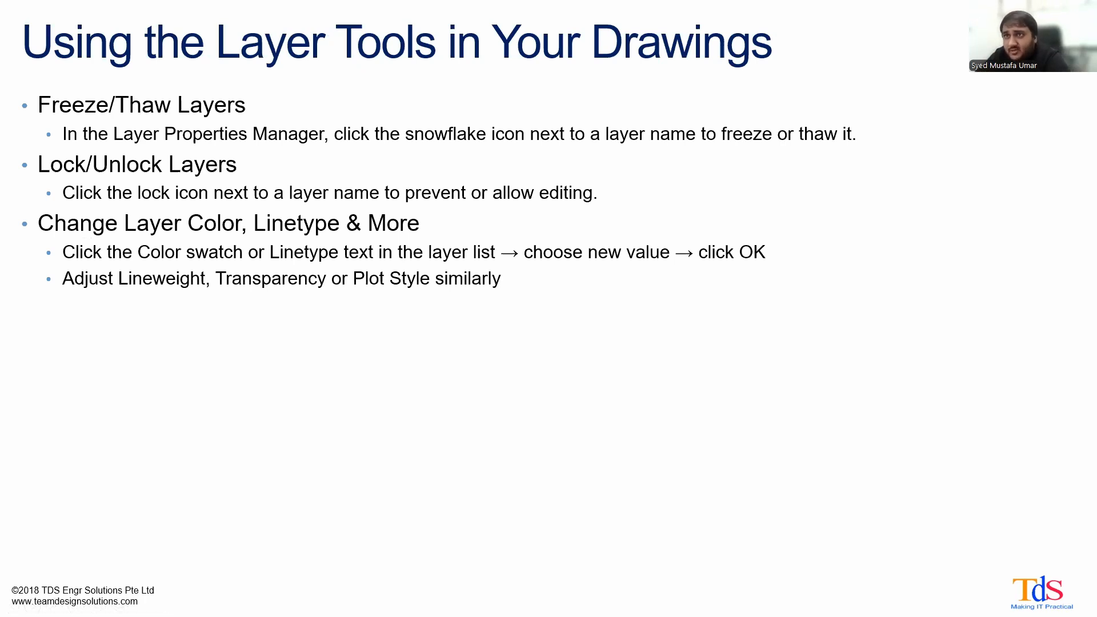
{"action": "key", "text": "Right"}
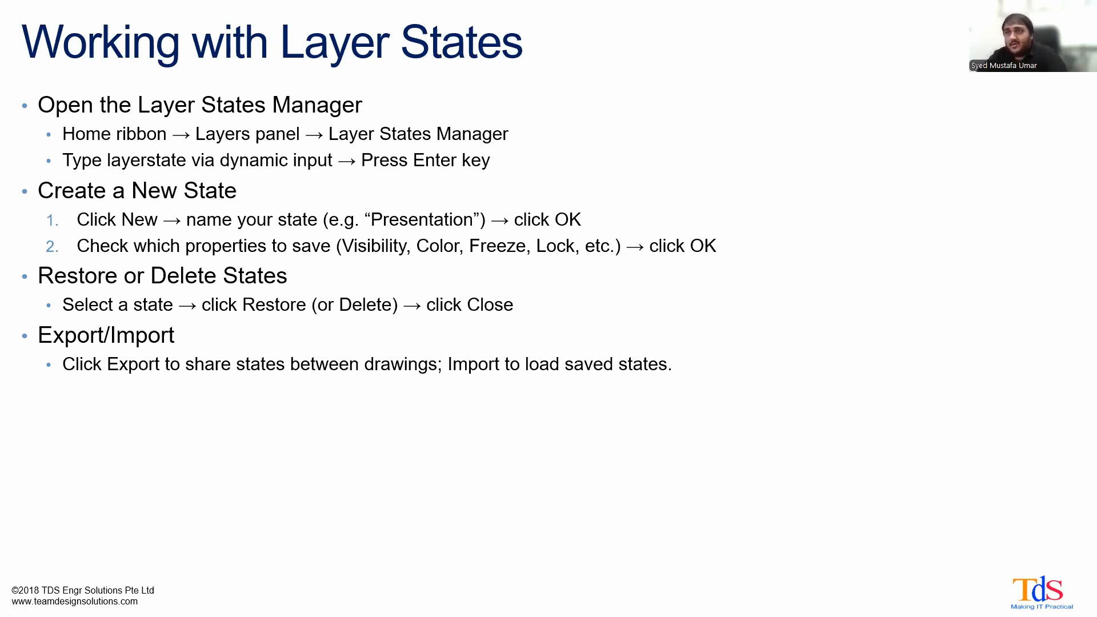
- Switch to 4MCAD, open the Layer States Manager and widen its Name column to show the full name of the saved state
{"action": "key", "text": "alt+Tab"}
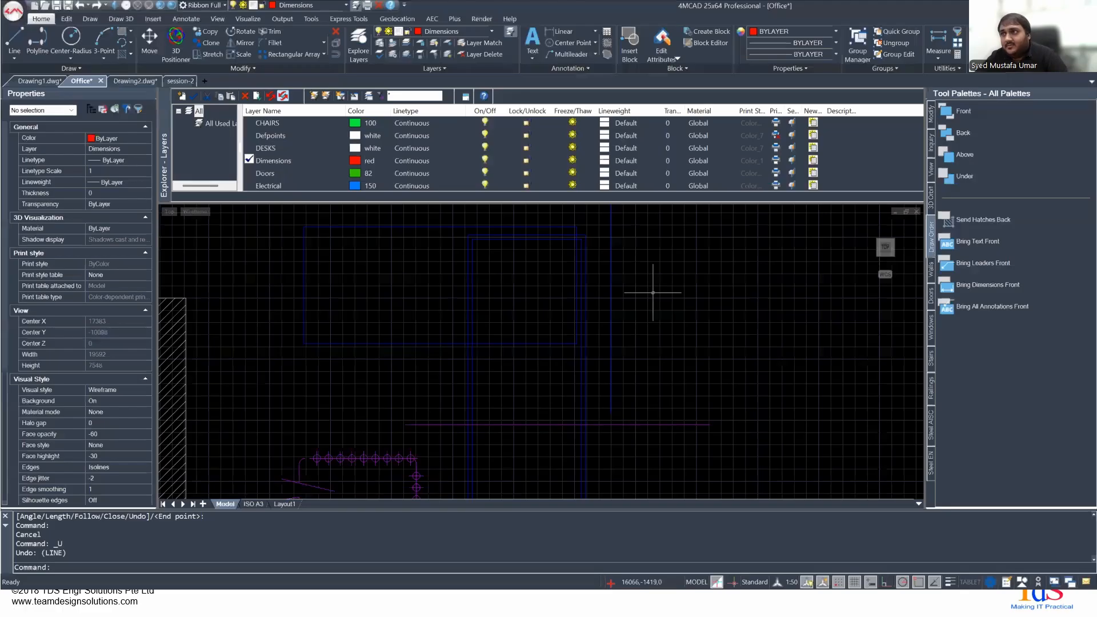
{"action": "left_click", "coordinate": [378, 42]}
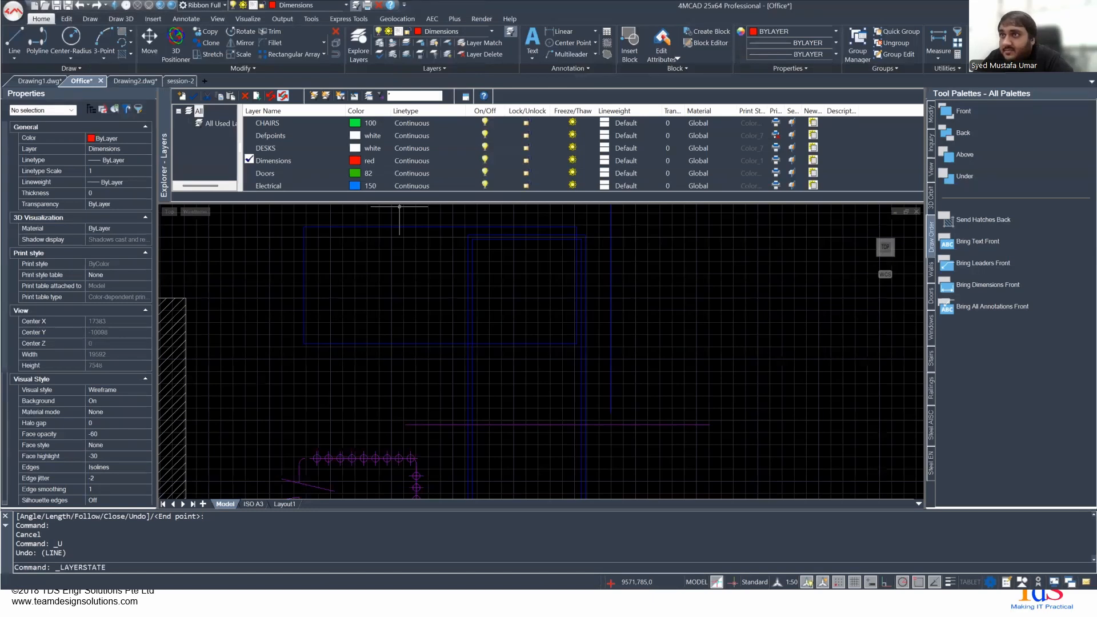
{"action": "left_click", "coordinate": [198, 139]}
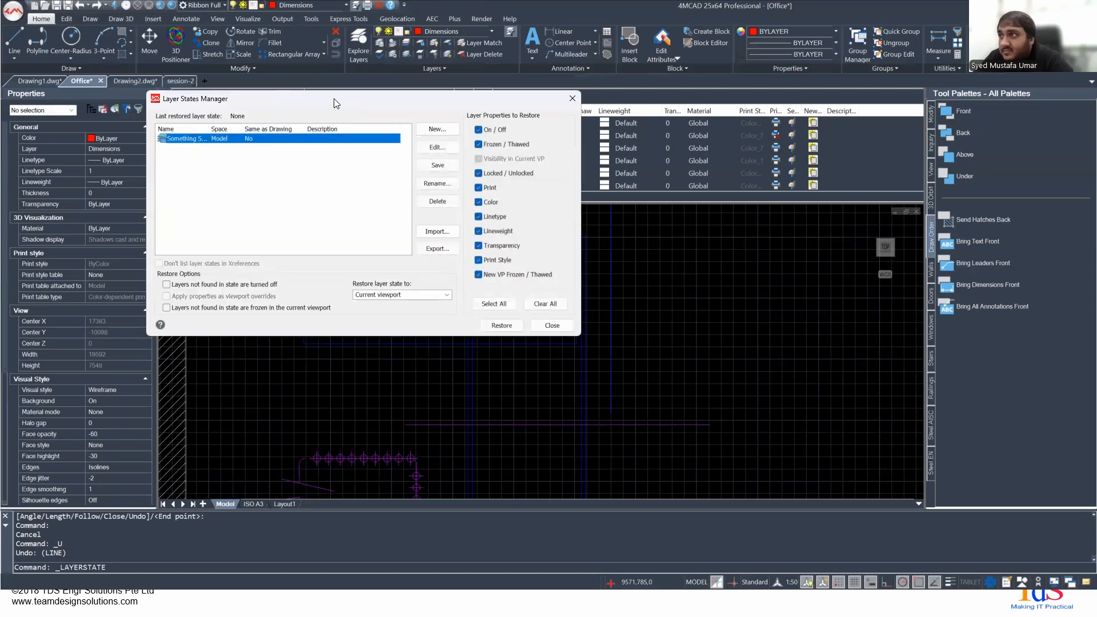
{"action": "left_click_drag", "start_coordinate": [334, 103], "coordinate": [242, 194]}
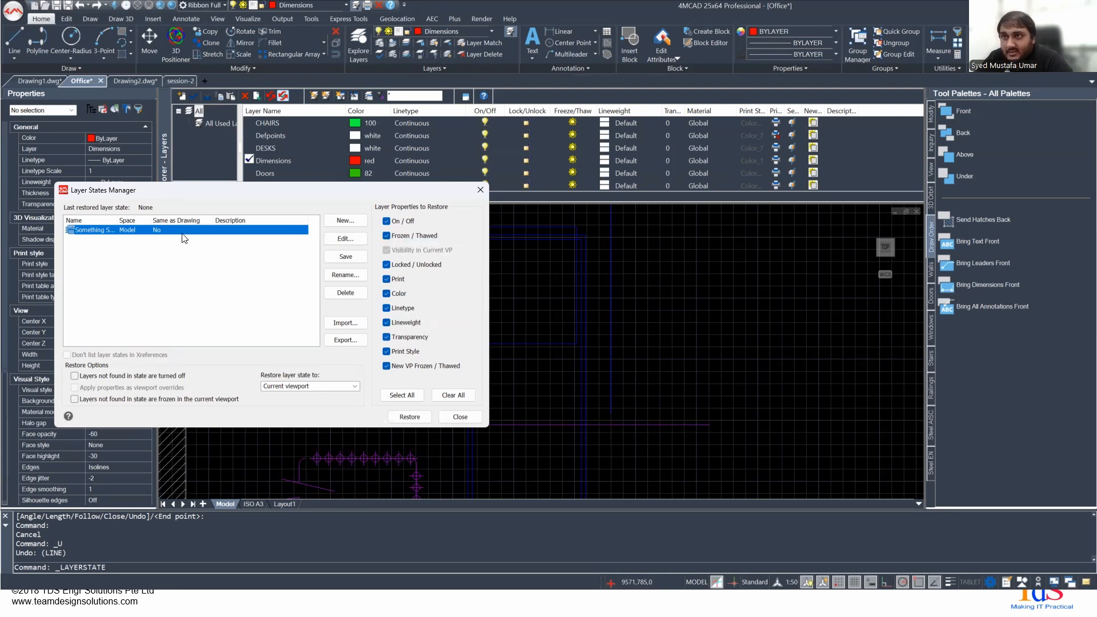
{"action": "mouse_move", "coordinate": [118, 220]}
{"action": "left_mouse_down"}
{"action": "mouse_move", "coordinate": [166, 220]}
{"action": "mouse_move", "coordinate": [137, 221]}
{"action": "left_mouse_up"}
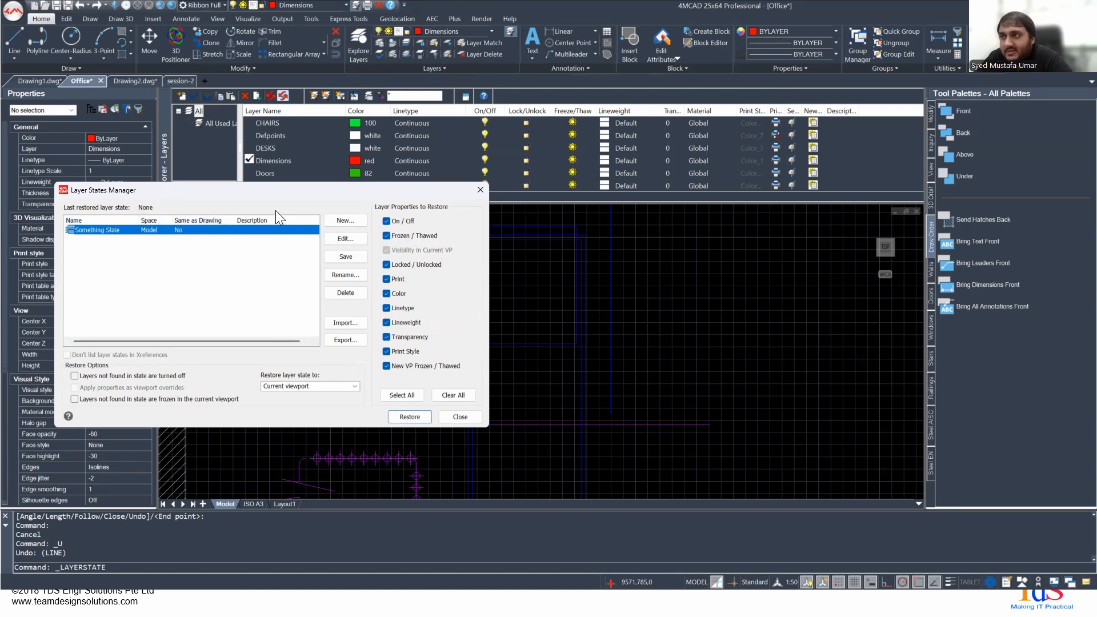
- Check the option for creating a layer state, review the layers stored in Something State, and close the Layer States Manager
{"action": "left_click", "coordinate": [344, 220]}
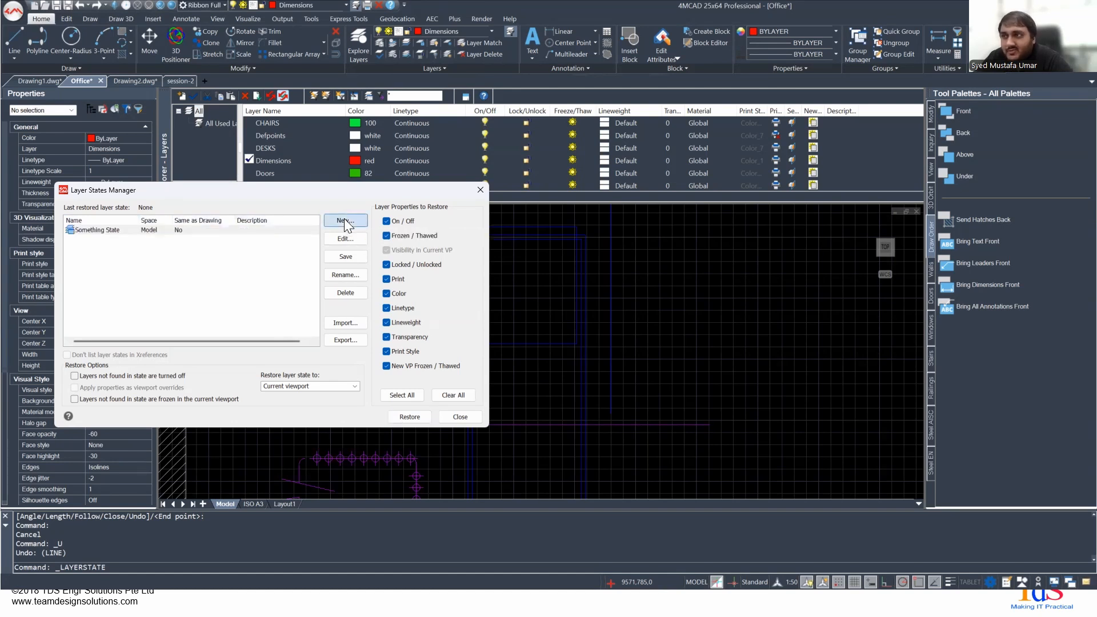
{"action": "left_click", "coordinate": [379, 265]}
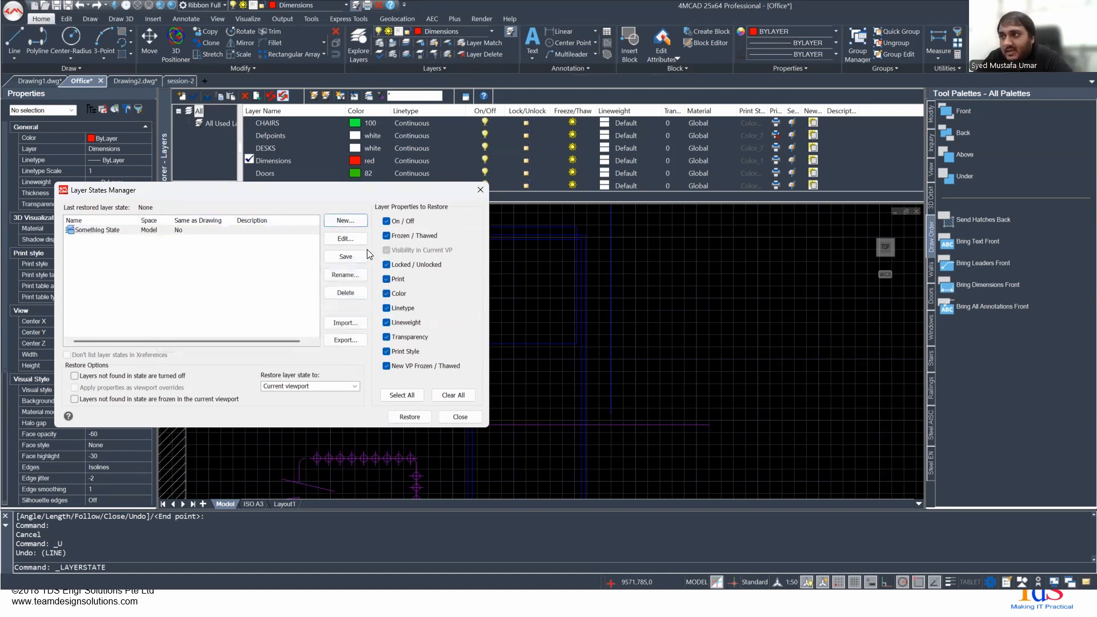
{"action": "left_click", "coordinate": [344, 237]}
{"action": "scroll", "coordinate": [150, 309], "scroll_direction": "down", "scroll_amount": 6}
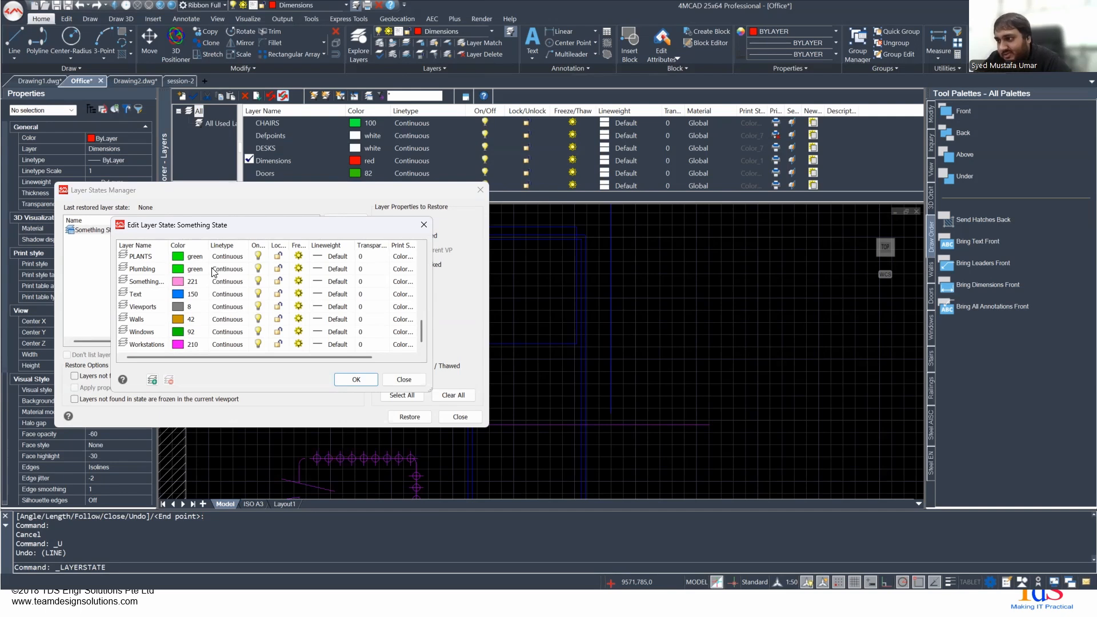
{"action": "left_click", "coordinate": [423, 225]}
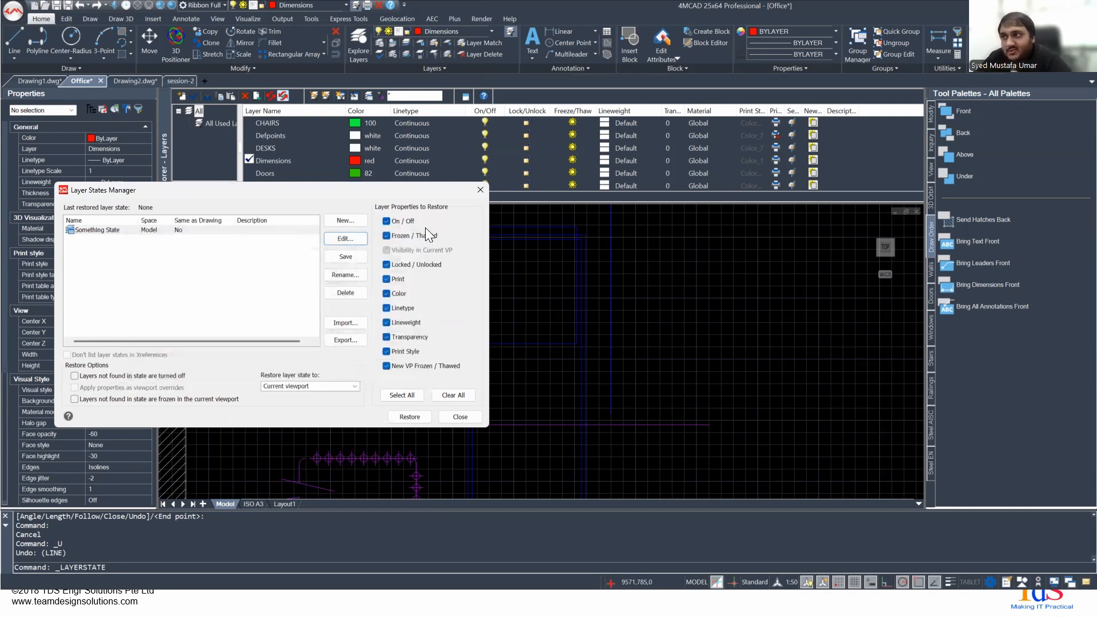
{"action": "left_click", "coordinate": [478, 190]}
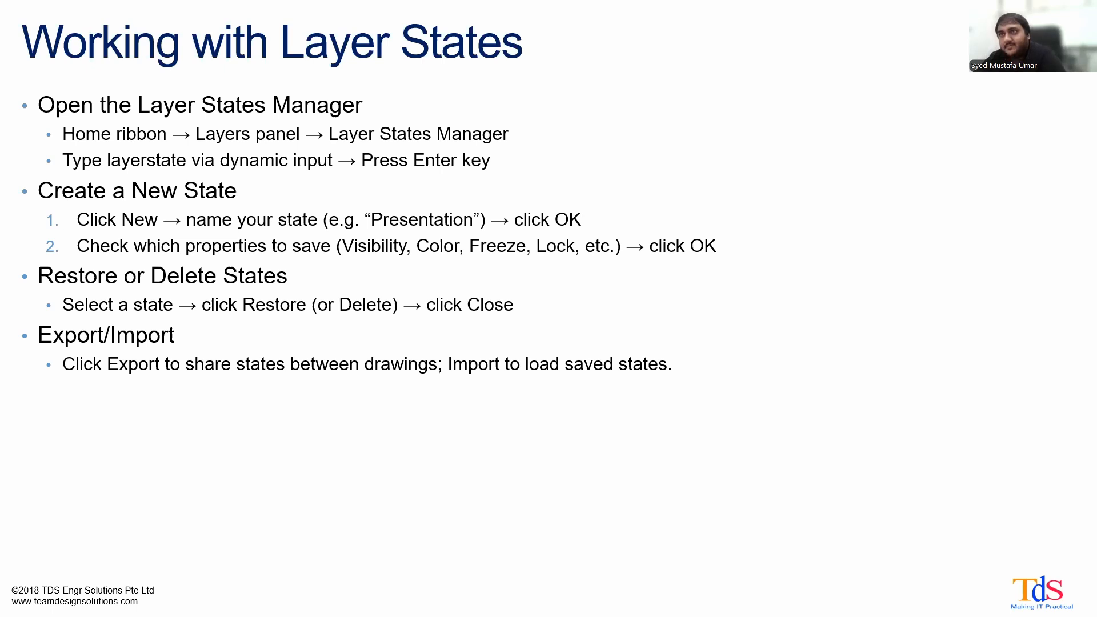
{"action": "key", "text": "Right"}
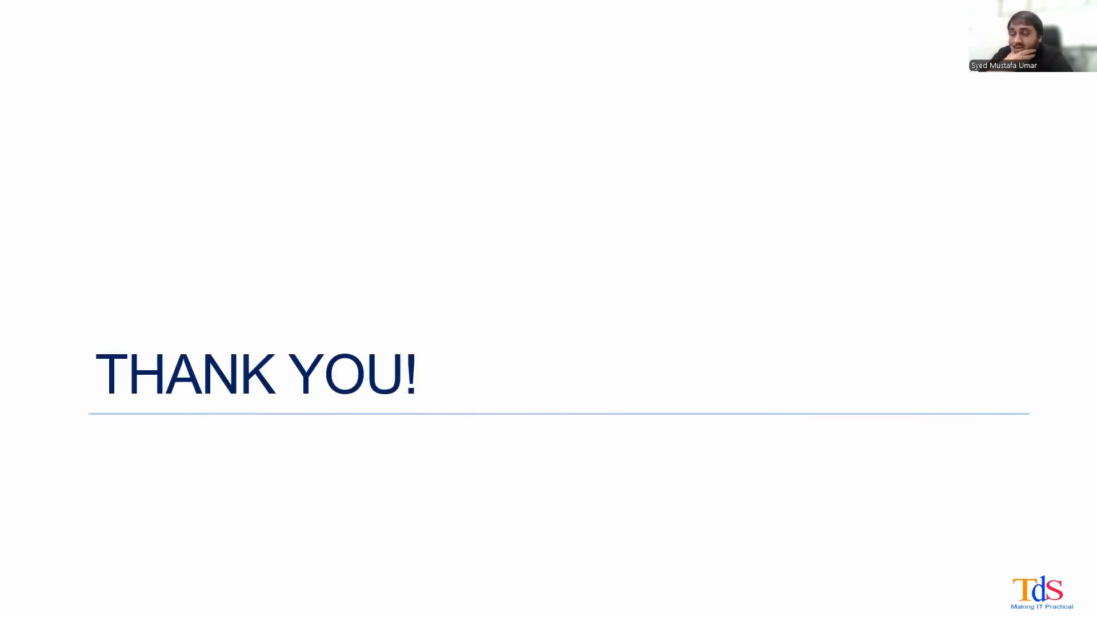
{"action": "key", "text": "Left"}
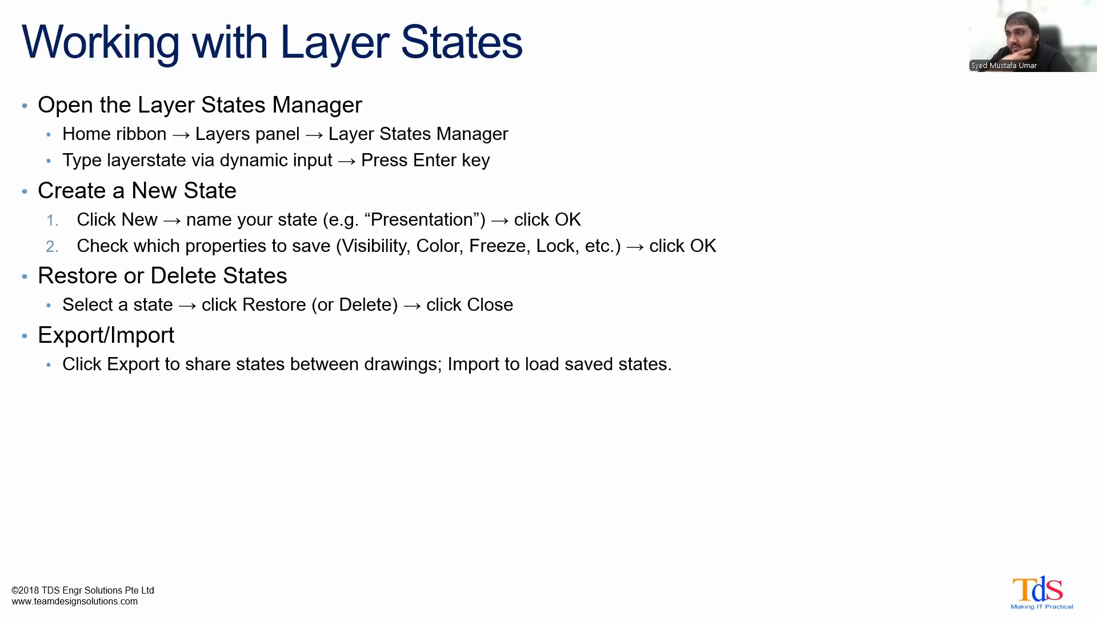
- Switch to 4MCAD and examine the desks, chairs, computers and plants in the office floor plan
{"action": "key", "text": "alt+Tab"}
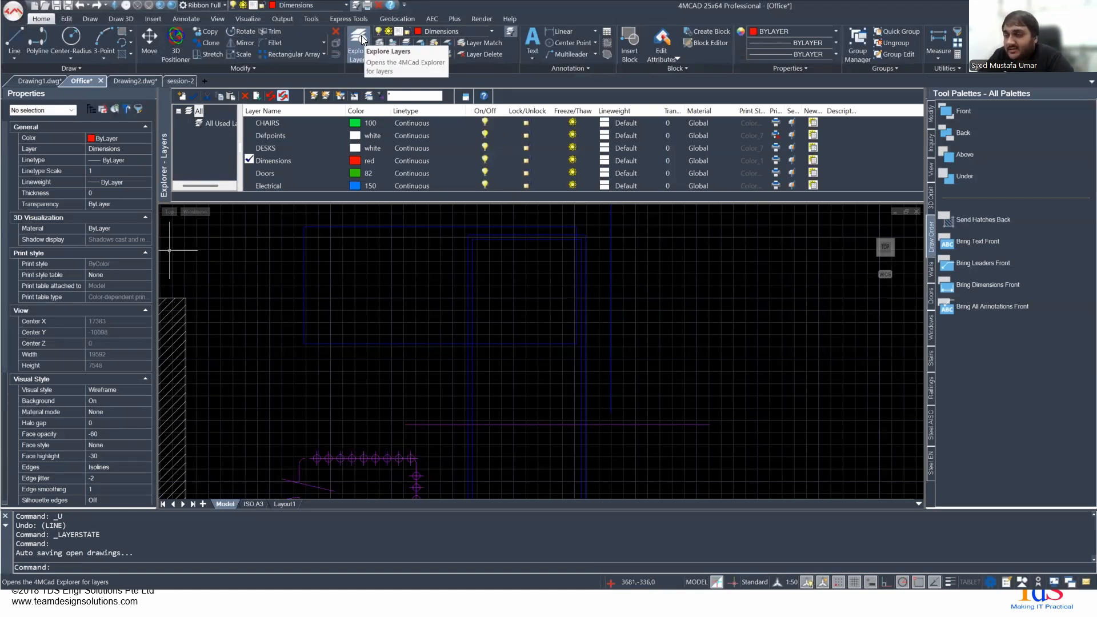
{"action": "scroll", "coordinate": [510, 274], "scroll_direction": "down", "scroll_amount": 7}
{"action": "scroll", "coordinate": [447, 391], "scroll_direction": "up", "scroll_amount": 7}
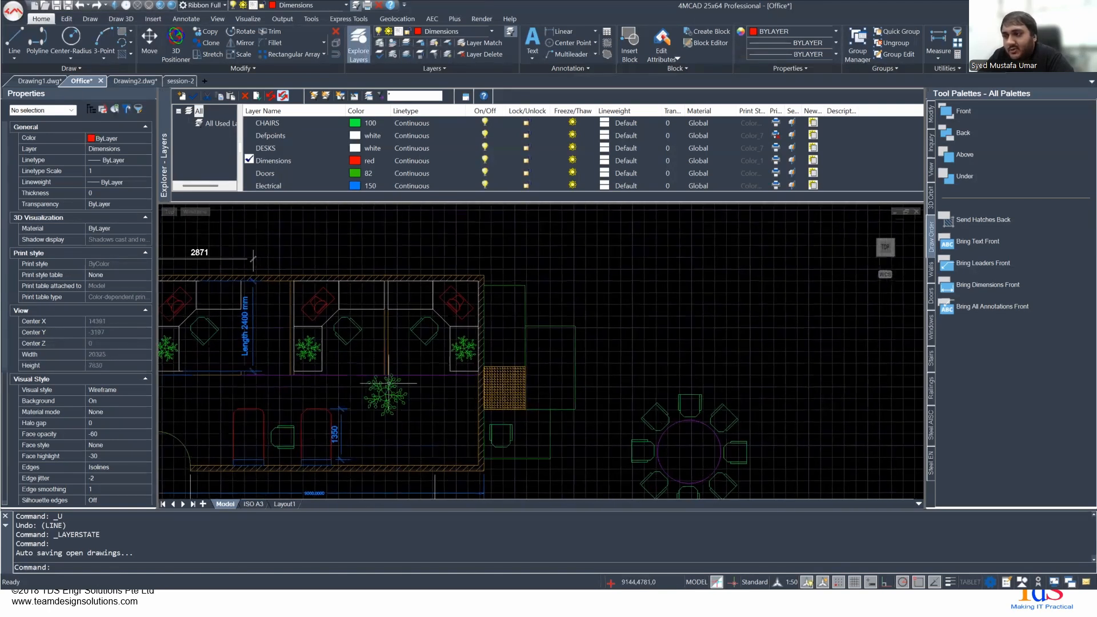
{"action": "scroll", "coordinate": [412, 365], "scroll_direction": "up", "scroll_amount": 4}
{"action": "middle_click_drag", "start_coordinate": [402, 360], "coordinate": [441, 385]}
{"action": "middle_click_drag", "start_coordinate": [396, 296], "coordinate": [340, 355]}
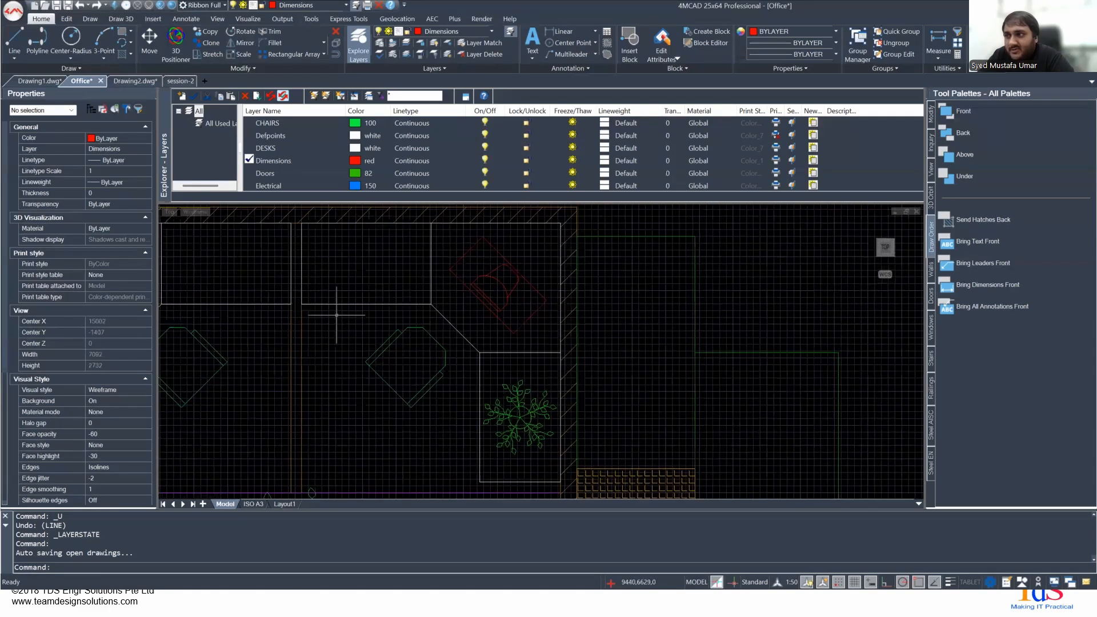
{"action": "scroll", "coordinate": [392, 257], "scroll_direction": "up", "scroll_amount": 1}
{"action": "mouse_move", "coordinate": [392, 257]}
{"action": "middle_mouse_down"}
{"action": "mouse_move", "coordinate": [367, 286]}
{"action": "mouse_move", "coordinate": [296, 301]}
{"action": "mouse_move", "coordinate": [548, 301]}
{"action": "middle_mouse_up"}
{"action": "scroll", "coordinate": [297, 301], "scroll_direction": "down", "scroll_amount": 2}
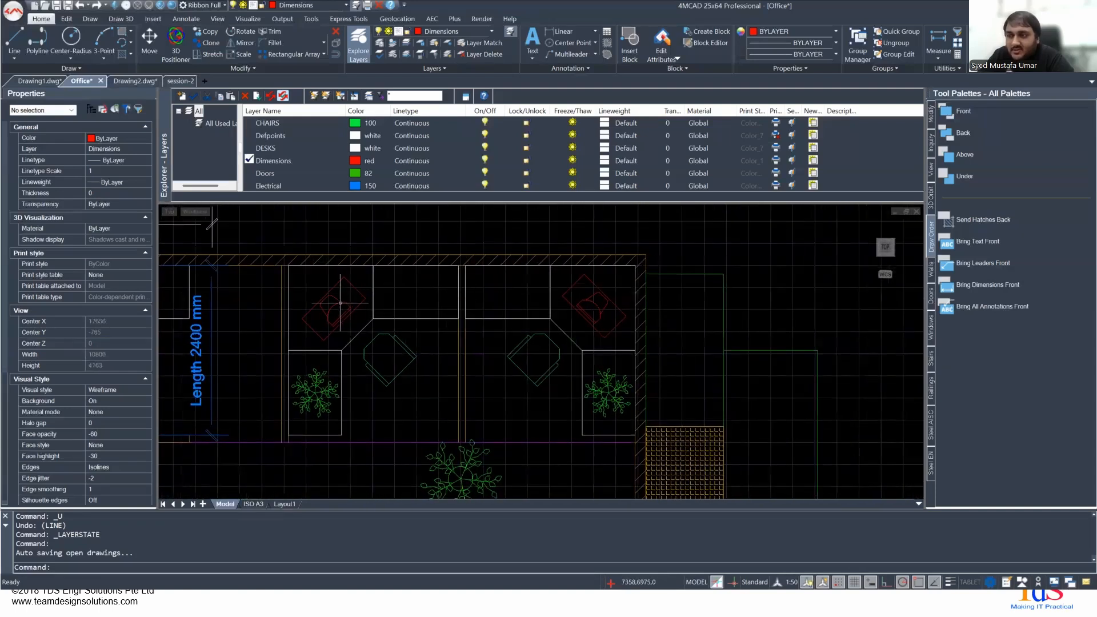
- Review the drawing's layer list, and select the door block beside the lower wall to check its layer
{"action": "left_click", "coordinate": [337, 6]}
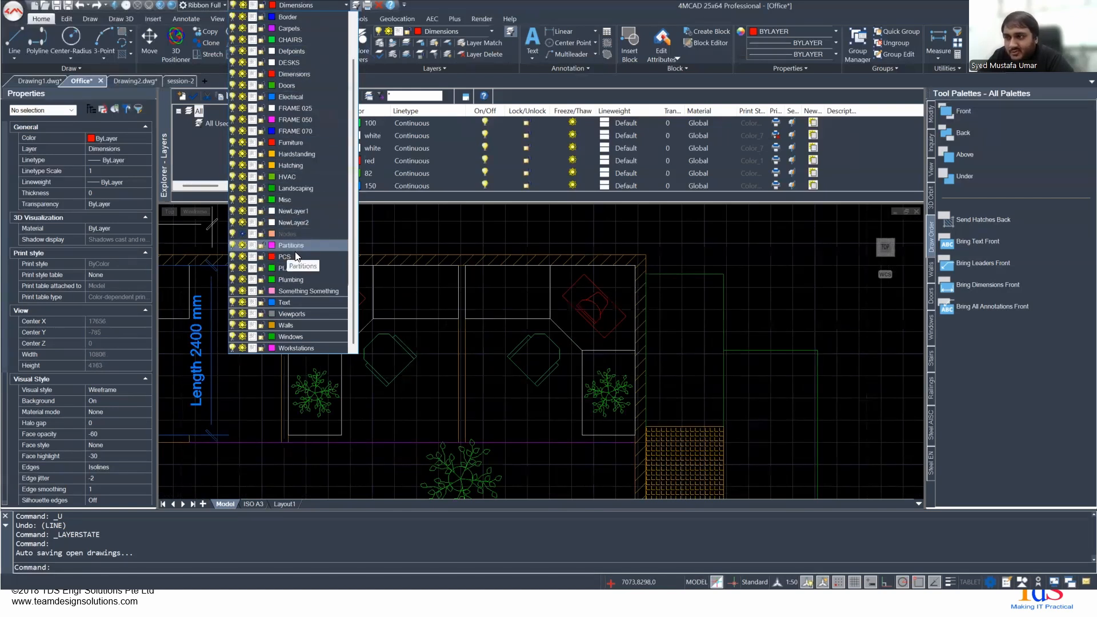
{"action": "left_click", "coordinate": [420, 362]}
{"action": "middle_click_drag", "start_coordinate": [421, 362], "coordinate": [445, 200]}
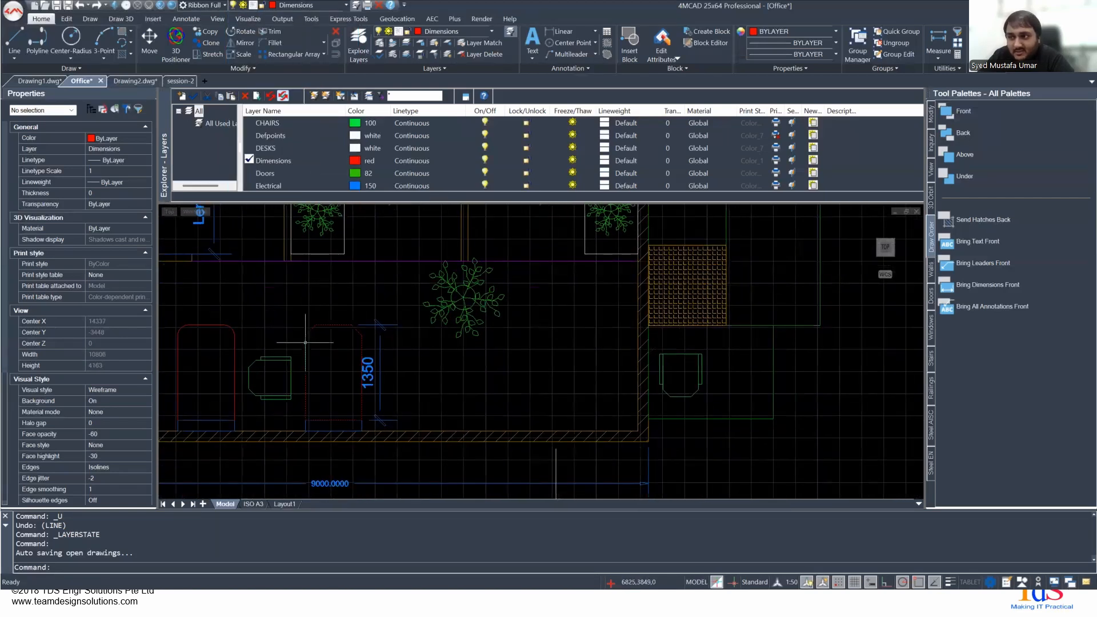
{"action": "mouse_move", "coordinate": [442, 438]}
{"action": "middle_mouse_down"}
{"action": "mouse_move", "coordinate": [403, 356]}
{"action": "mouse_move", "coordinate": [339, 275]}
{"action": "mouse_move", "coordinate": [727, 289]}
{"action": "middle_mouse_up"}
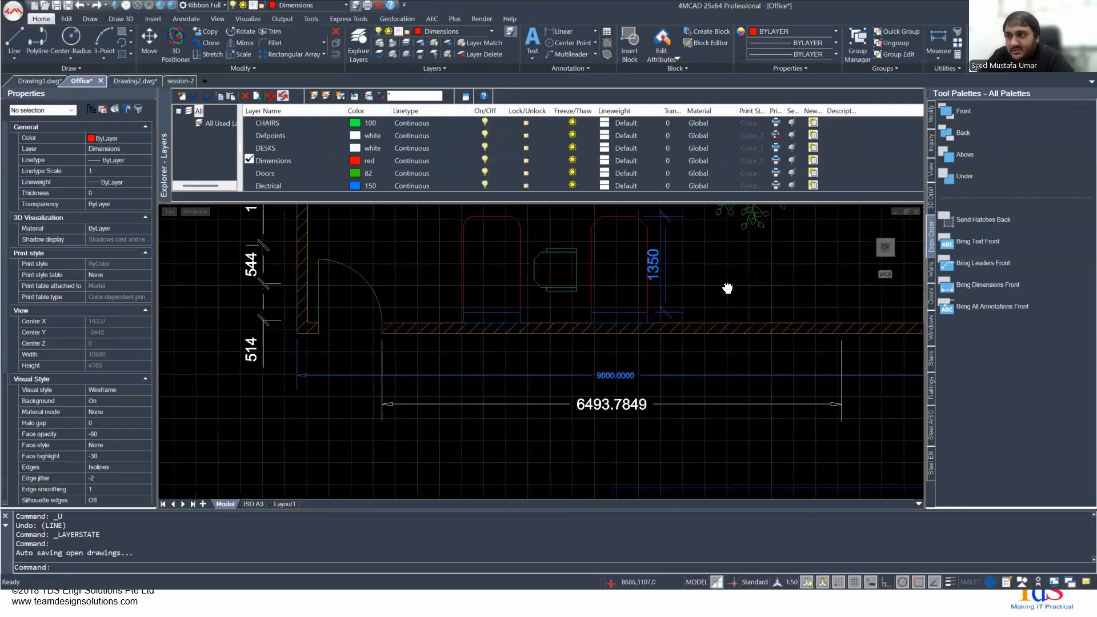
{"action": "left_click", "coordinate": [372, 281]}
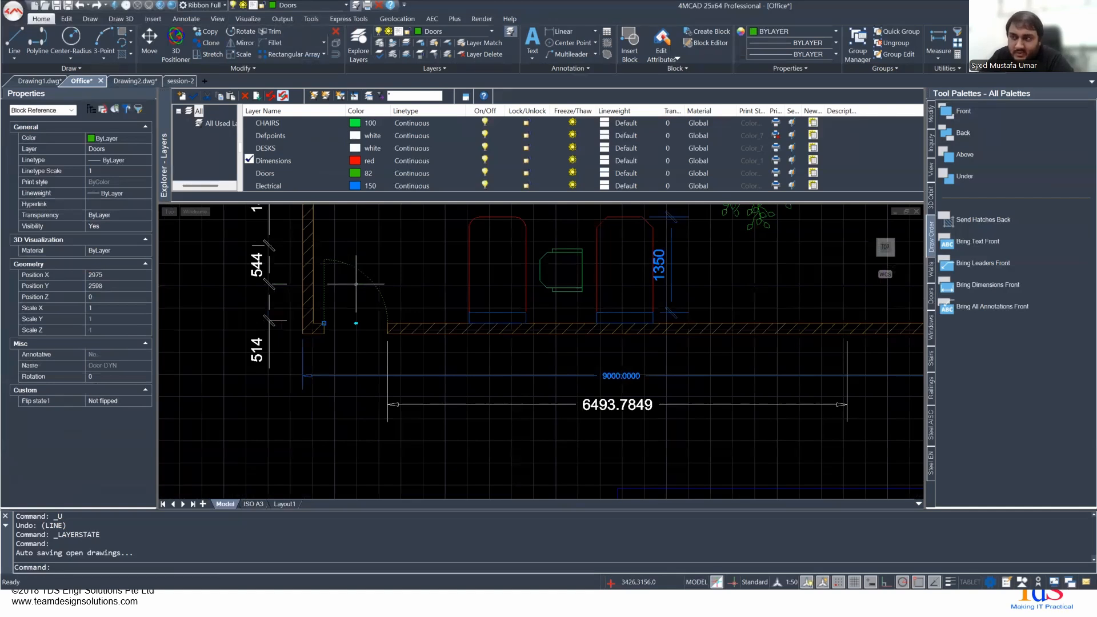
{"action": "scroll", "coordinate": [356, 284], "scroll_direction": "down", "scroll_amount": 5}
{"action": "middle_click_drag", "start_coordinate": [628, 359], "coordinate": [605, 401]}
{"action": "scroll", "coordinate": [583, 385], "scroll_direction": "up", "scroll_amount": 2}
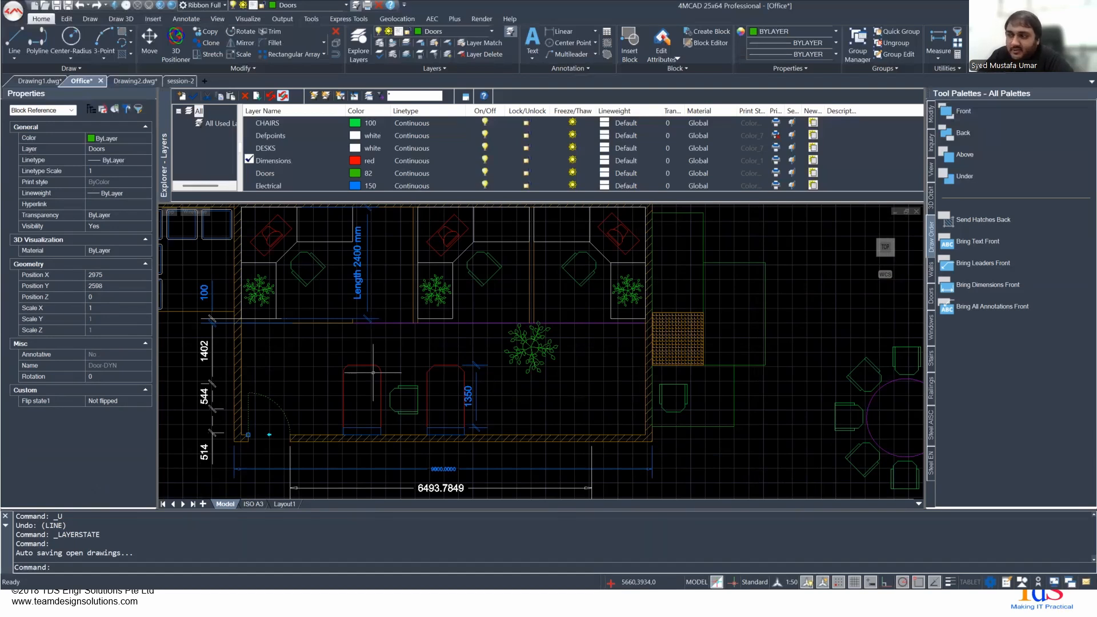
{"action": "scroll", "coordinate": [401, 354], "scroll_direction": "down", "scroll_amount": 5}
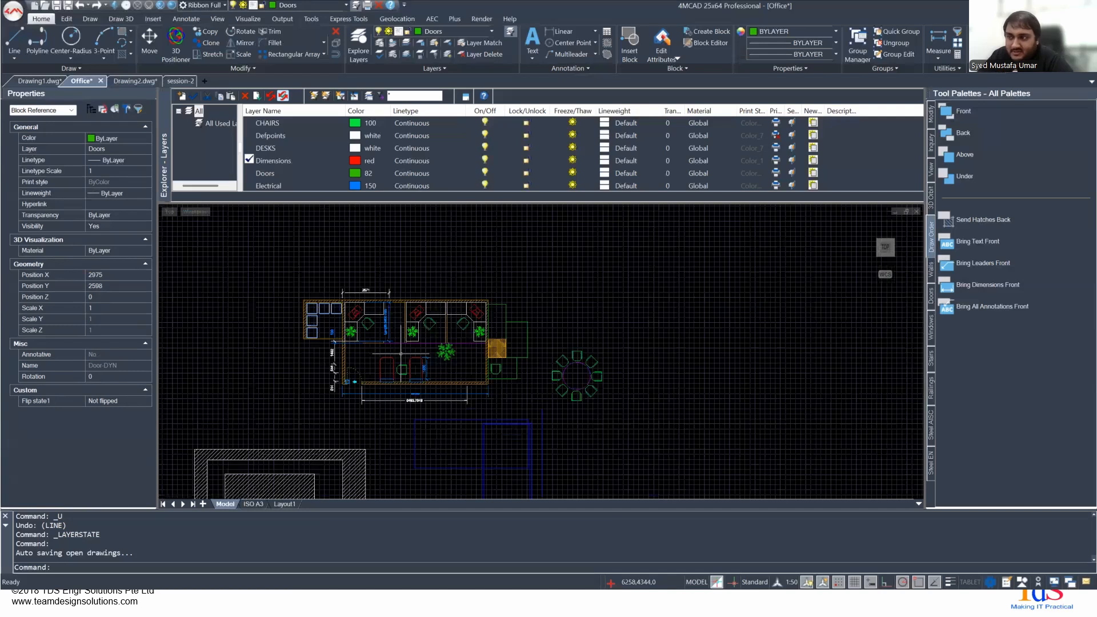
{"action": "scroll", "coordinate": [401, 354], "scroll_direction": "up", "scroll_amount": 8}
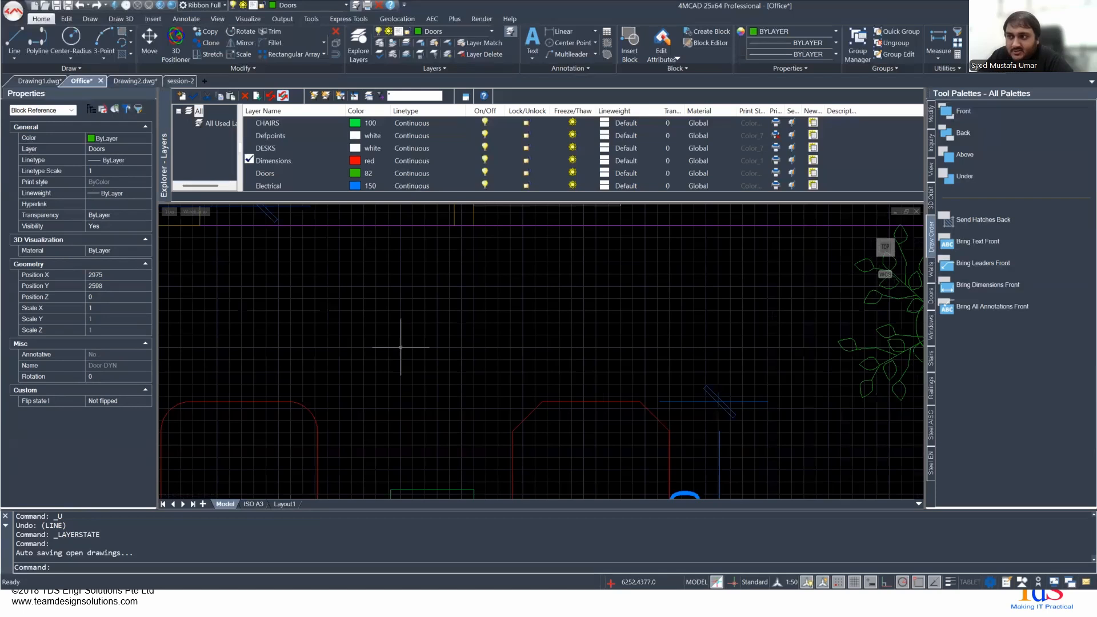
{"action": "scroll", "coordinate": [400, 347], "scroll_direction": "down", "scroll_amount": 3}
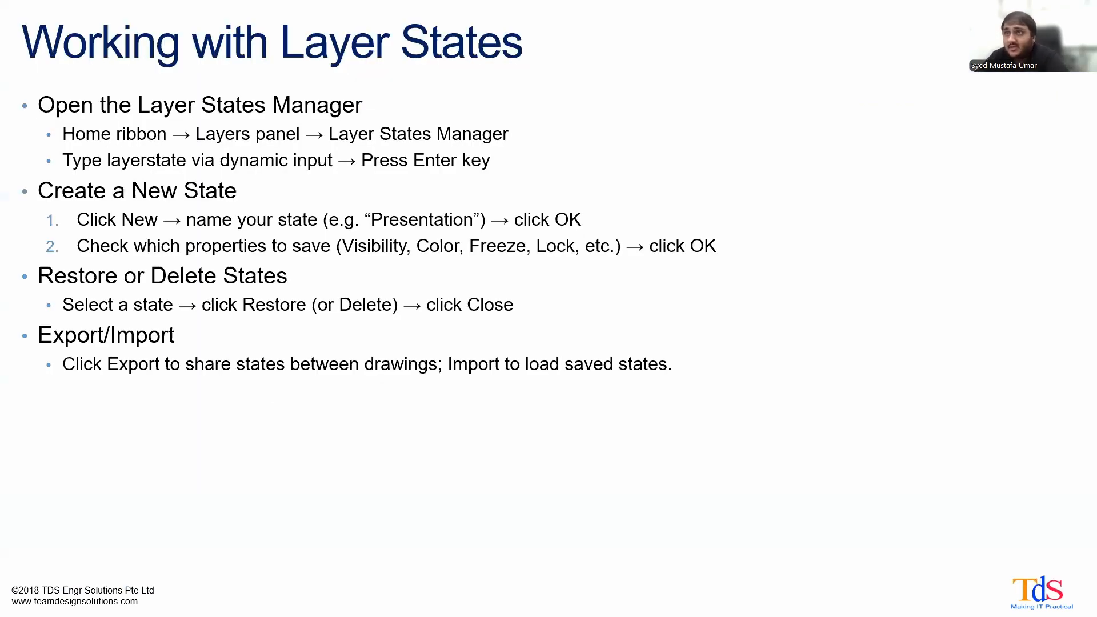
{"action": "key", "text": "Right"}
{"action": "key", "text": "Right"}
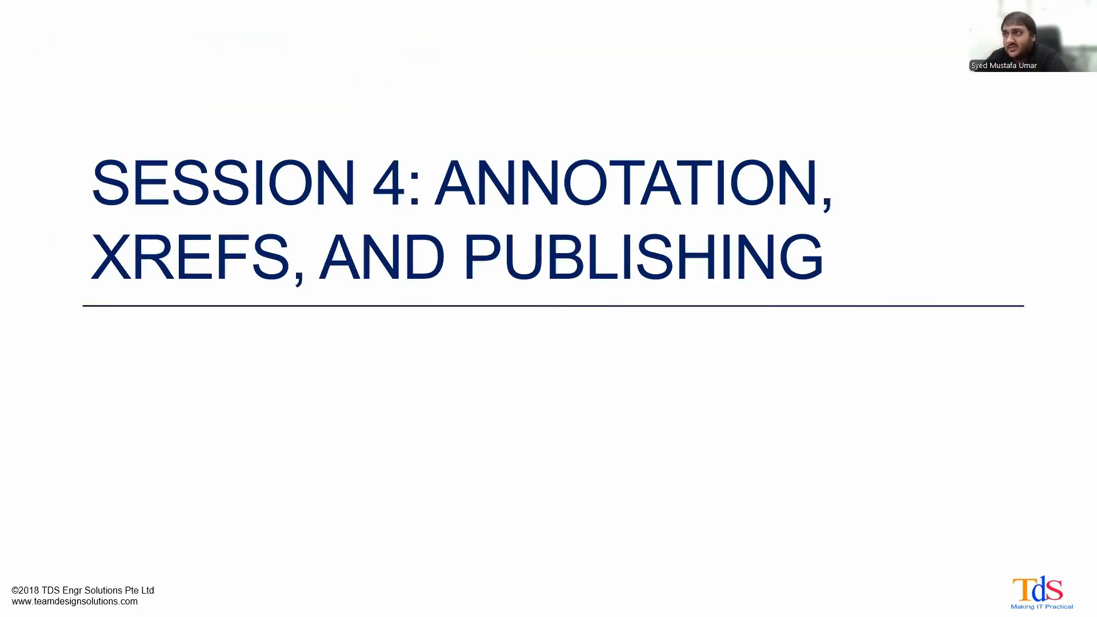
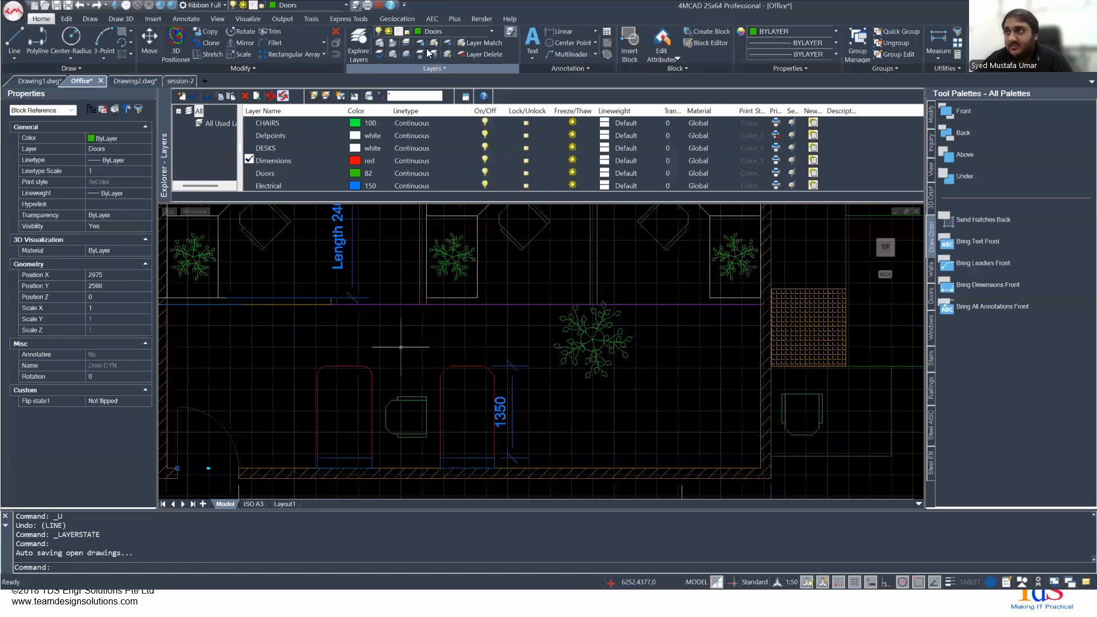
- Review the annotation tools offered for text, dimensions and leaders, and the list of text styles in the Office drawing
{"action": "left_click", "coordinate": [186, 18]}
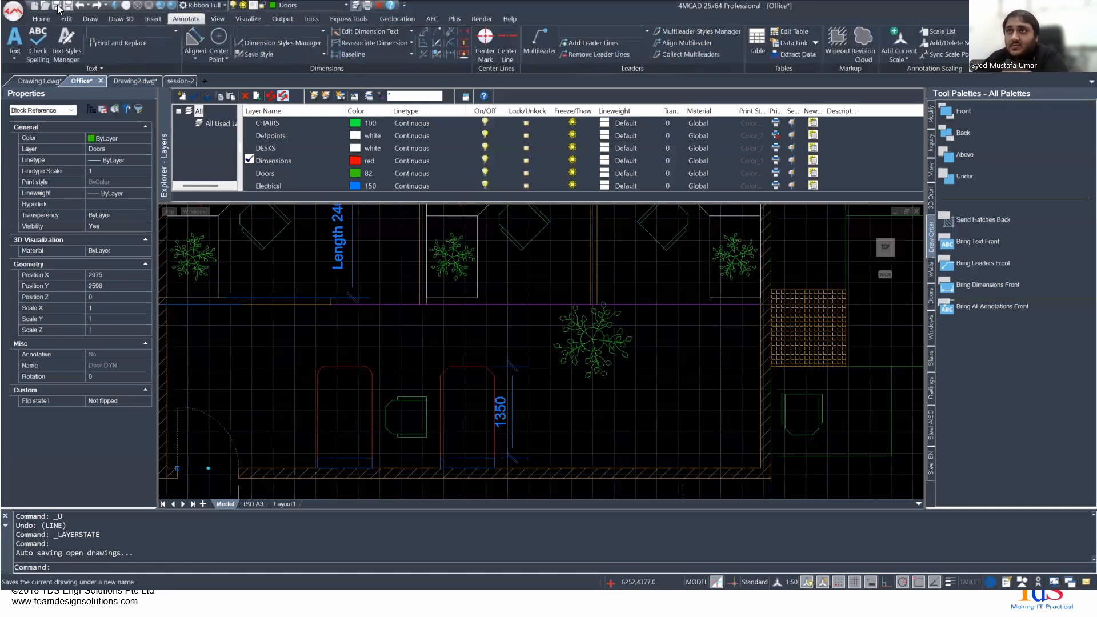
{"action": "left_click", "coordinate": [41, 19]}
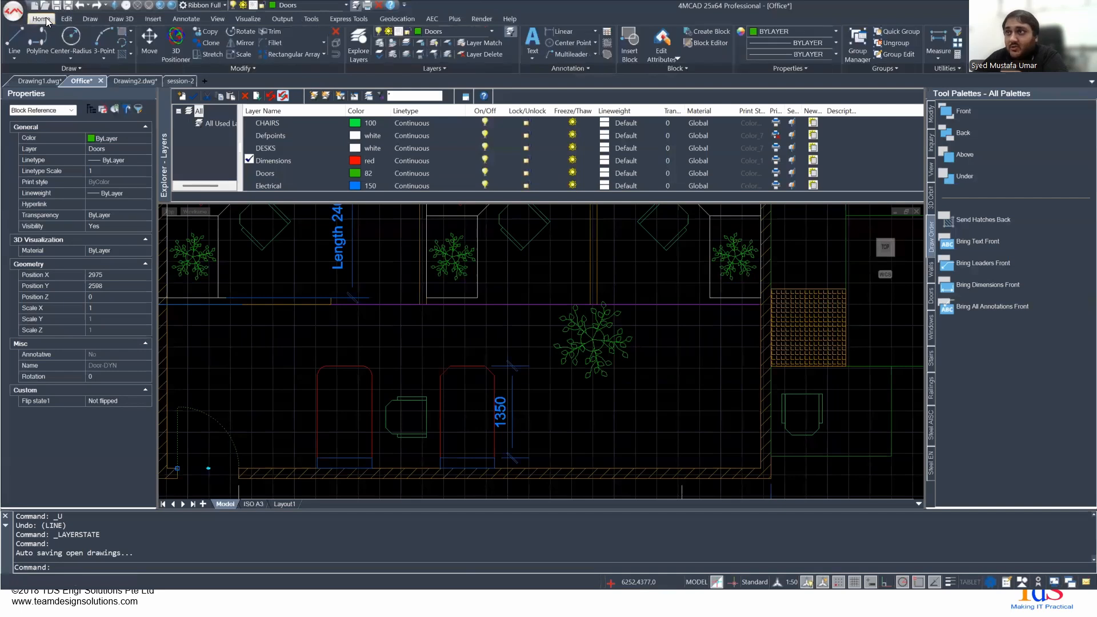
{"action": "left_click", "coordinate": [572, 70]}
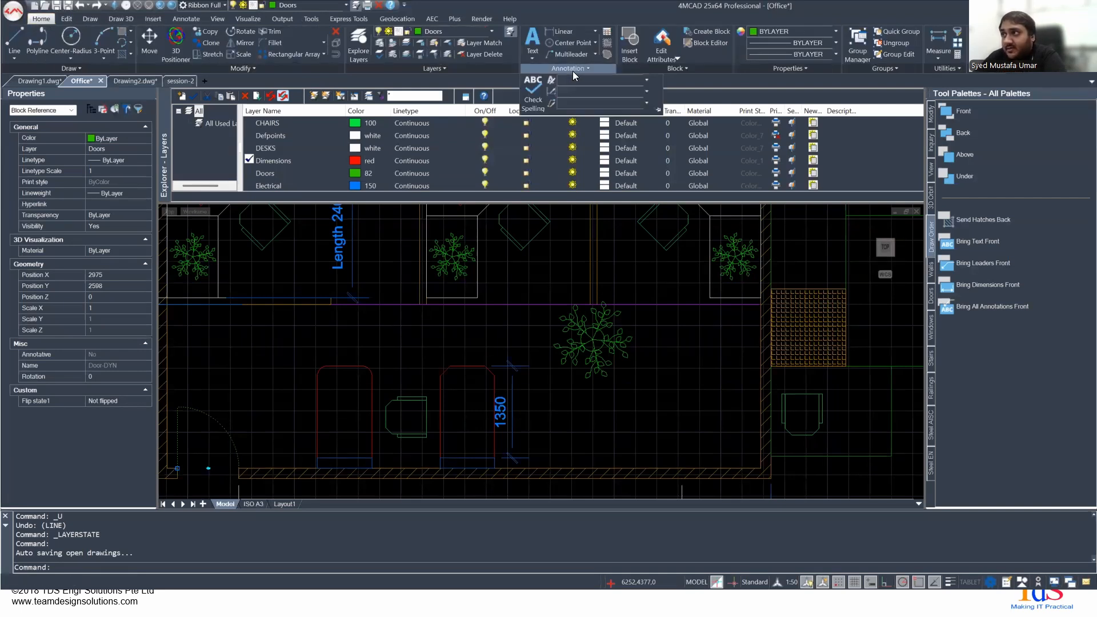
{"action": "left_click", "coordinate": [185, 20]}
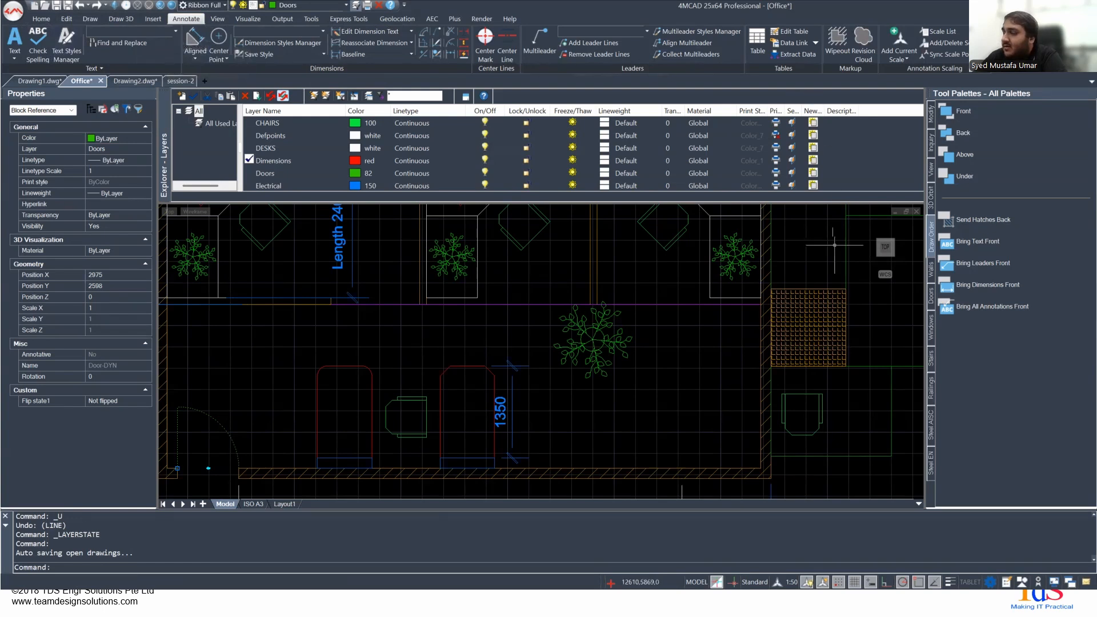
{"action": "left_click", "coordinate": [175, 36]}
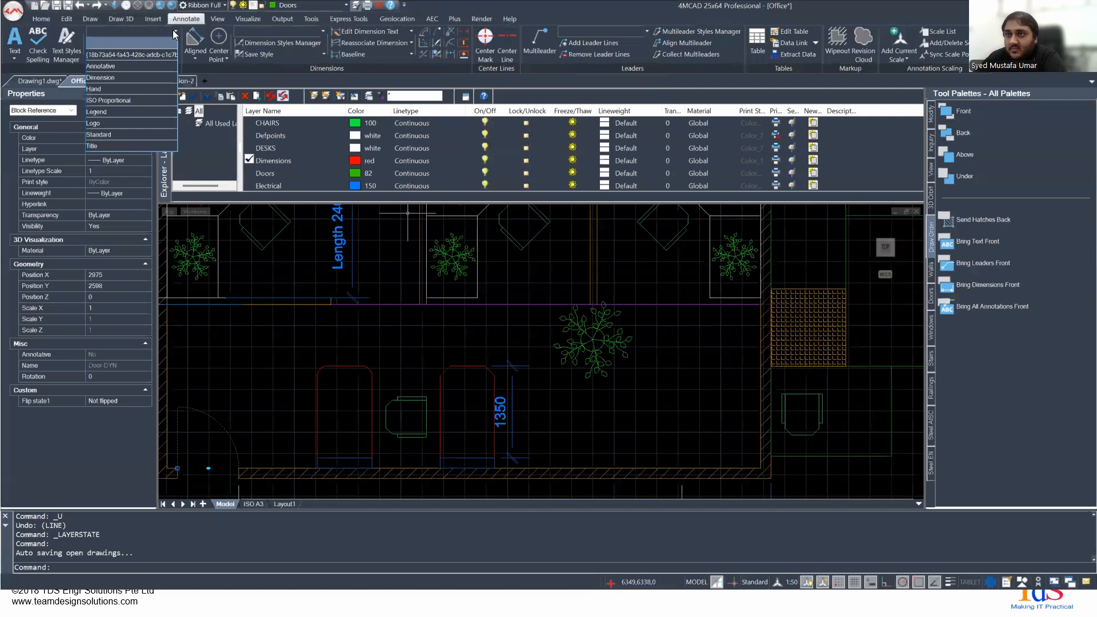
{"action": "left_click", "coordinate": [175, 35]}
- Switch to the session-2 drawing and bring its dimensioned profile and table into view
{"action": "left_click", "coordinate": [175, 80]}
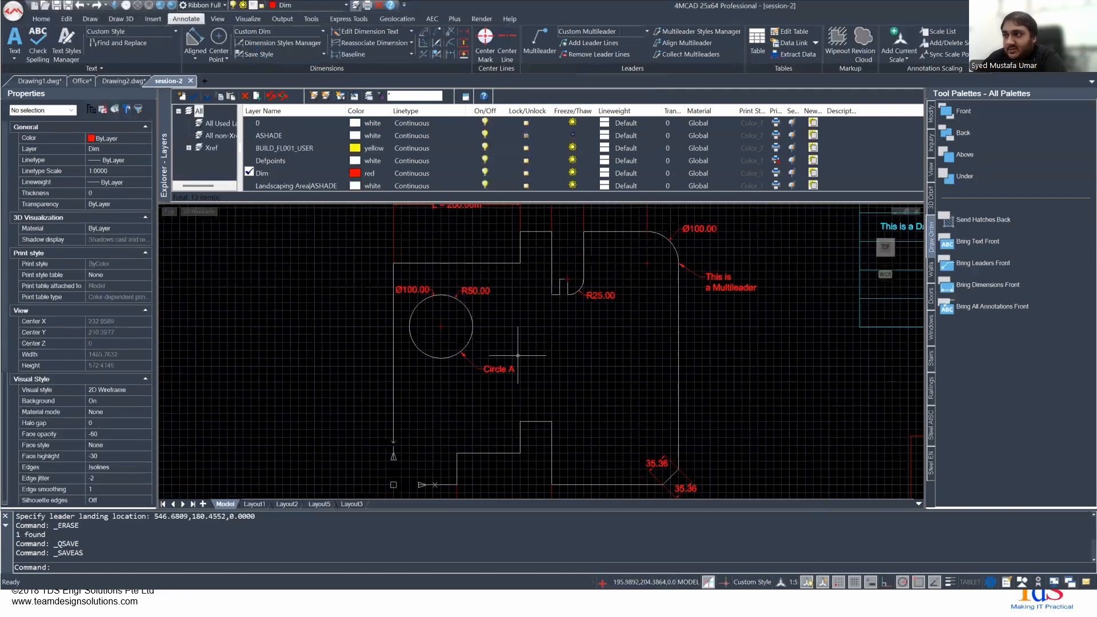
{"action": "scroll", "coordinate": [562, 343], "scroll_direction": "down", "scroll_amount": 3}
{"action": "mouse_move", "coordinate": [558, 334]}
{"action": "middle_mouse_down"}
{"action": "mouse_move", "coordinate": [477, 359]}
{"action": "mouse_move", "coordinate": [553, 335]}
{"action": "mouse_move", "coordinate": [565, 358]}
{"action": "mouse_move", "coordinate": [354, 362]}
{"action": "mouse_move", "coordinate": [506, 339]}
{"action": "middle_mouse_up"}
{"action": "scroll", "coordinate": [331, 303], "scroll_direction": "up", "scroll_amount": 1}
{"action": "mouse_move", "coordinate": [373, 307]}
{"action": "middle_mouse_down"}
{"action": "mouse_move", "coordinate": [460, 339]}
{"action": "mouse_move", "coordinate": [463, 327]}
{"action": "middle_mouse_up"}
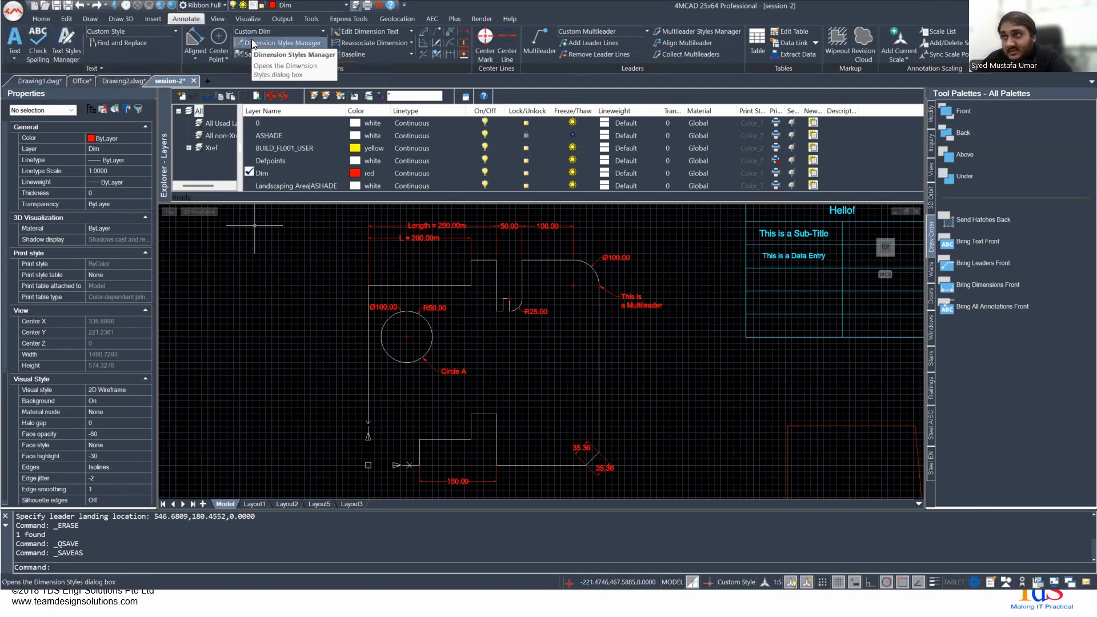
- Review the options for dimension types, center marks, dimension text editing, and baseline and continued dimensions, leaving the drawing unsaved
{"action": "left_click", "coordinate": [196, 58]}
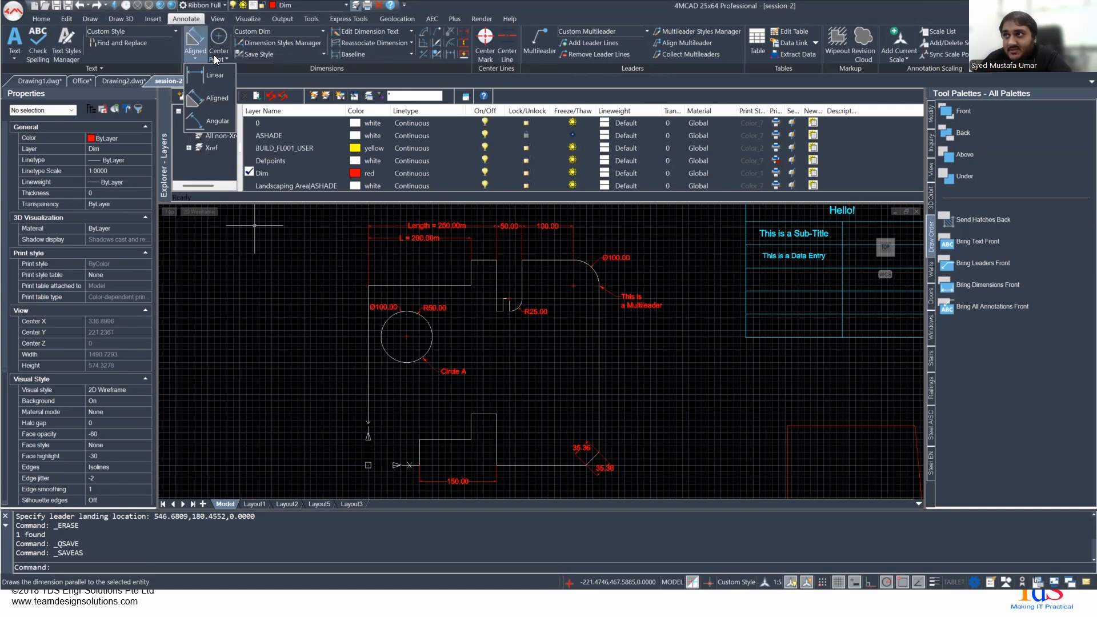
{"action": "left_click", "coordinate": [219, 53]}
{"action": "left_click", "coordinate": [407, 70]}
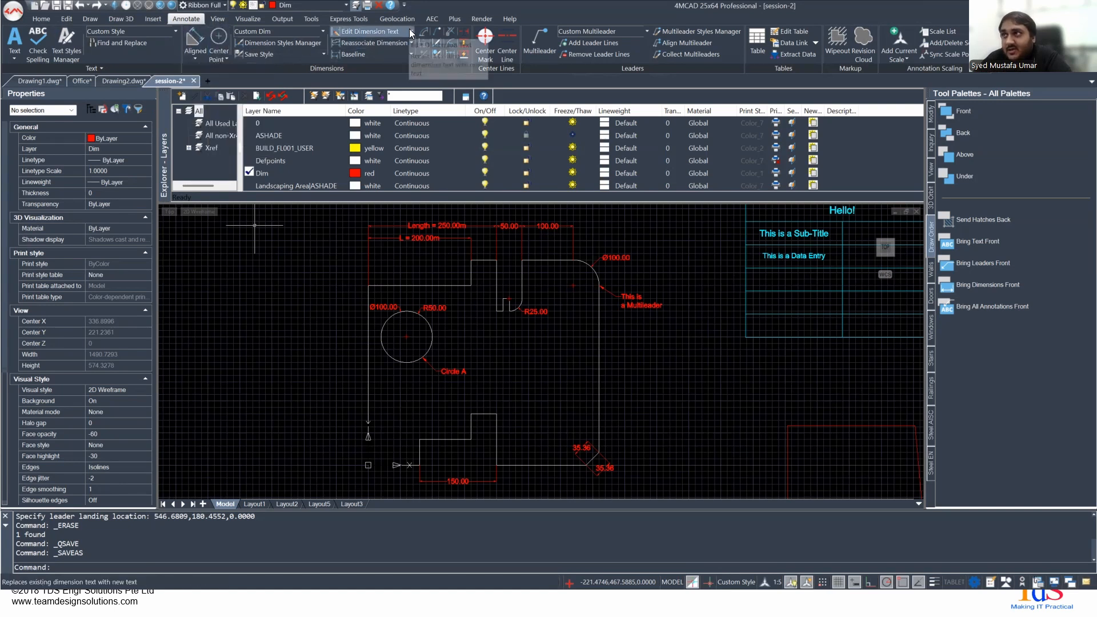
{"action": "left_click", "coordinate": [409, 31]}
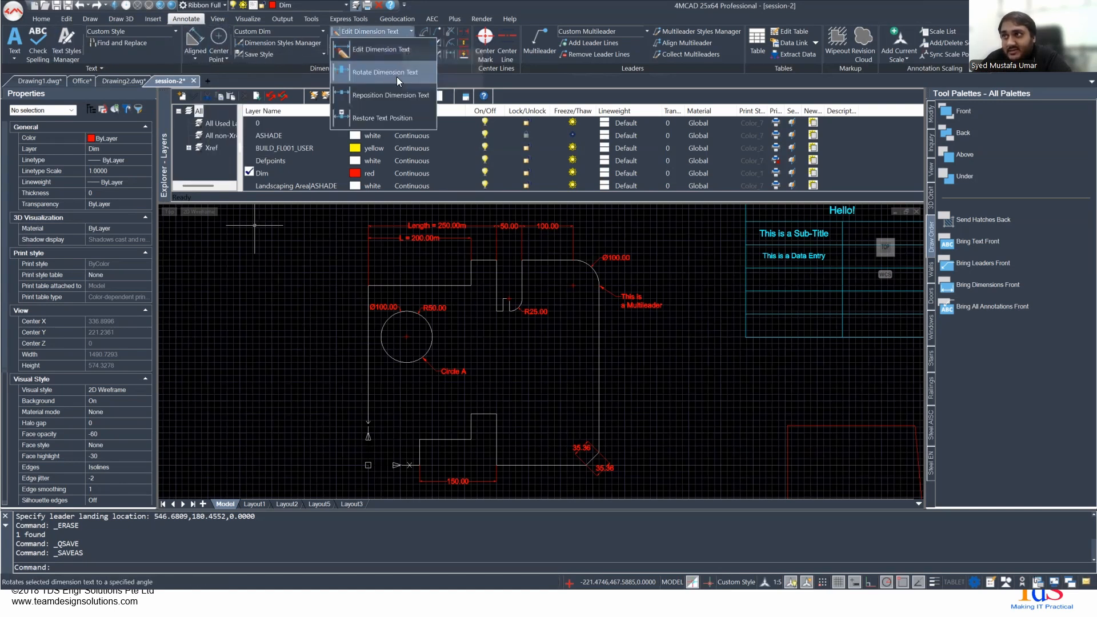
{"action": "left_click", "coordinate": [471, 78]}
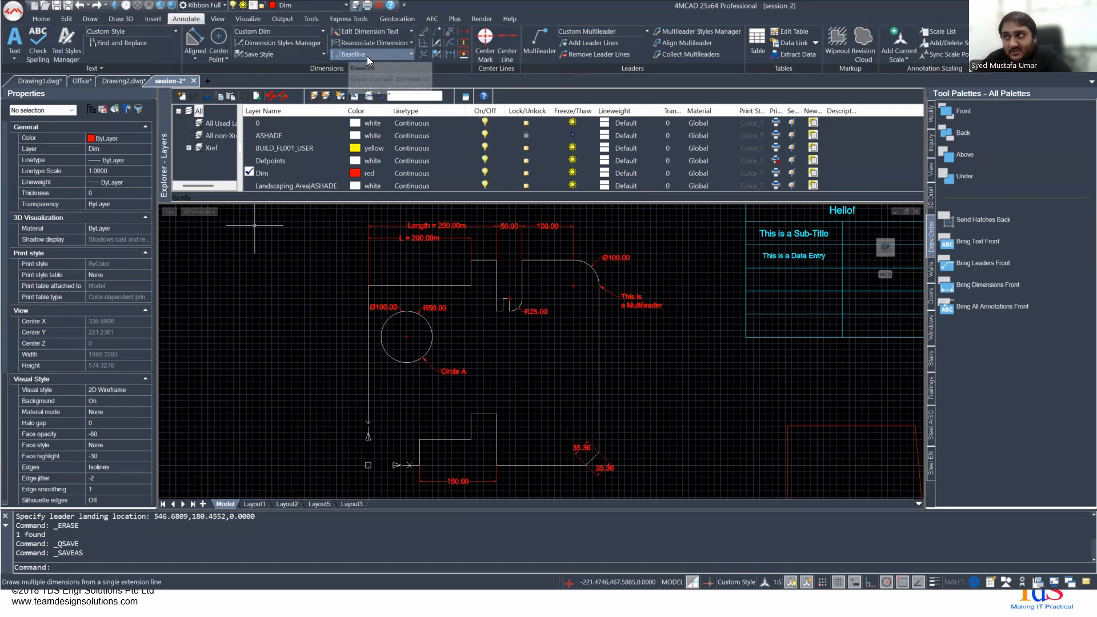
{"action": "left_click", "coordinate": [410, 55]}
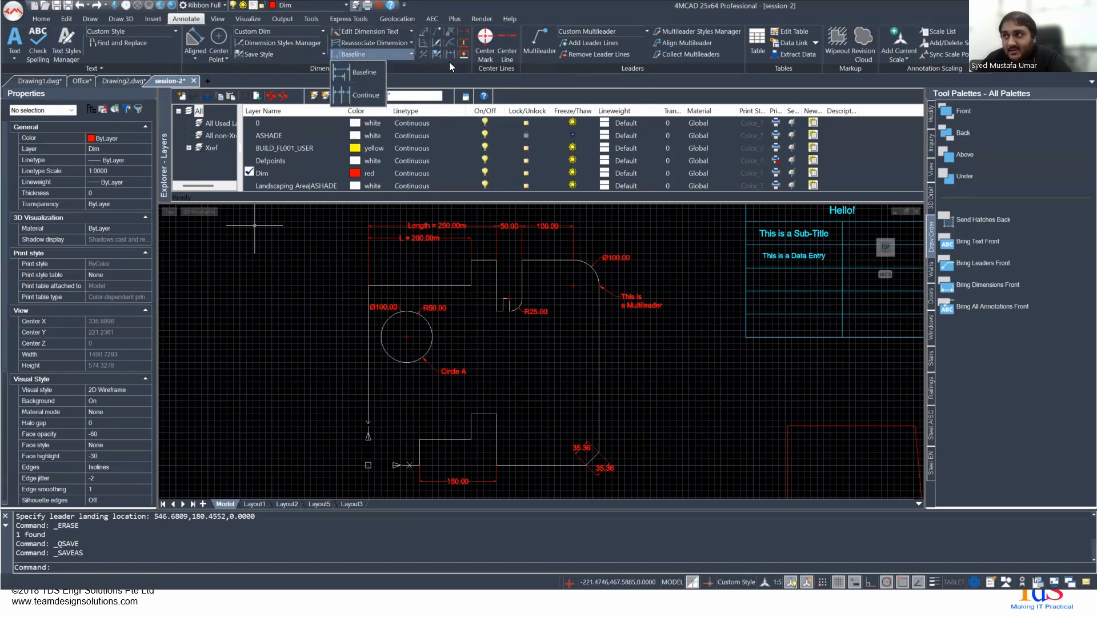
{"action": "left_click", "coordinate": [443, 81]}
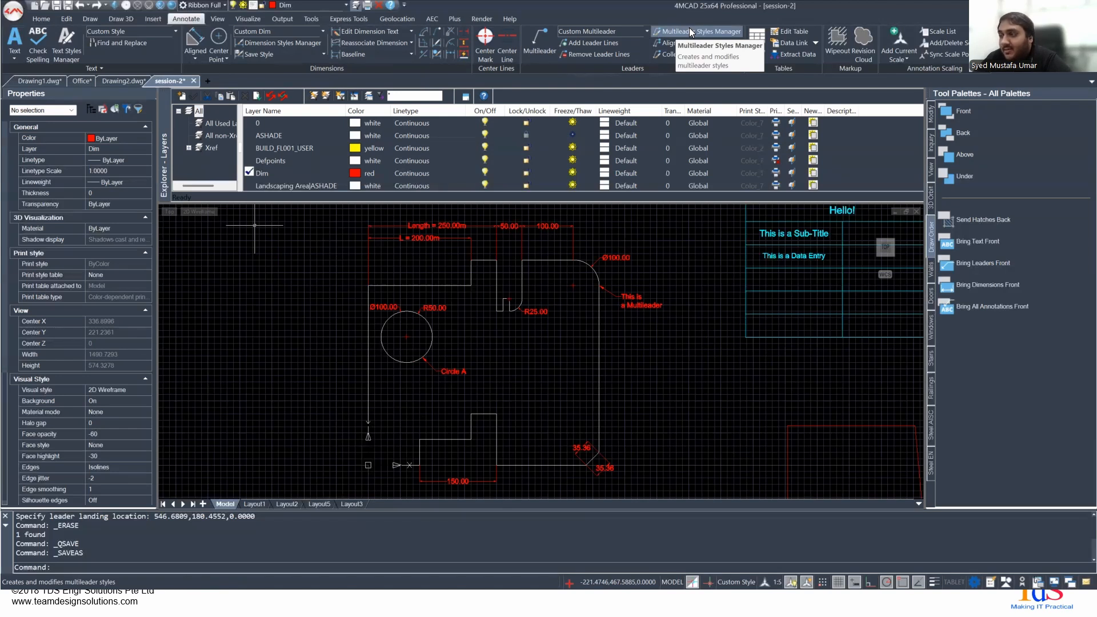
{"action": "key", "text": "ctrl+shift+s"}
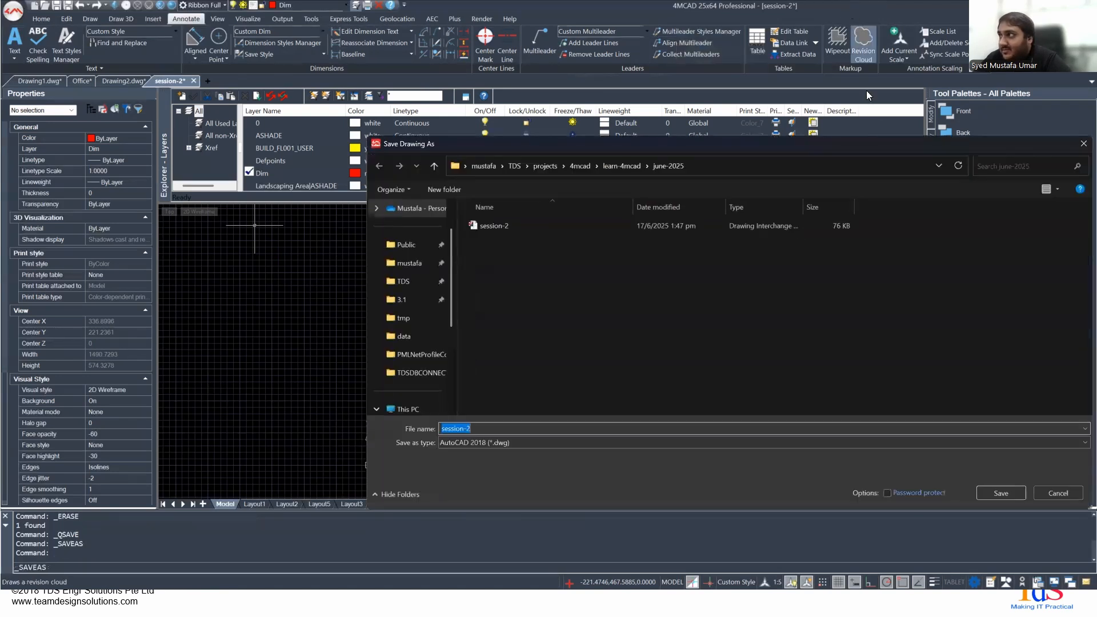
{"action": "left_click", "coordinate": [1083, 143]}
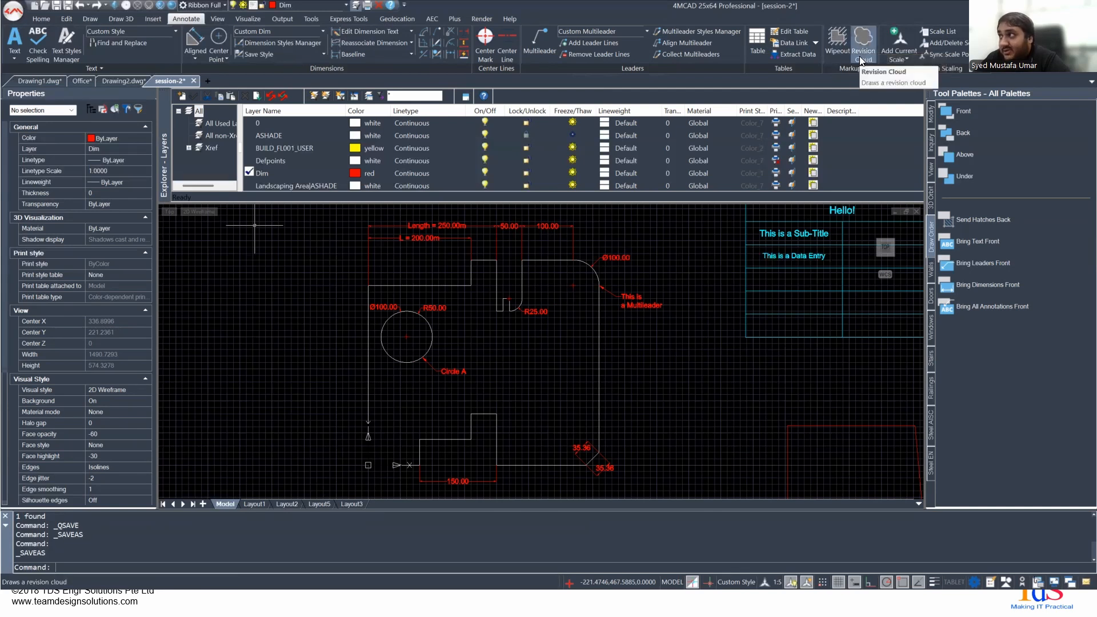
- Review the Insert Table settings, the Table Styles Manager and the data link options without inserting a table
{"action": "left_click", "coordinate": [758, 38]}
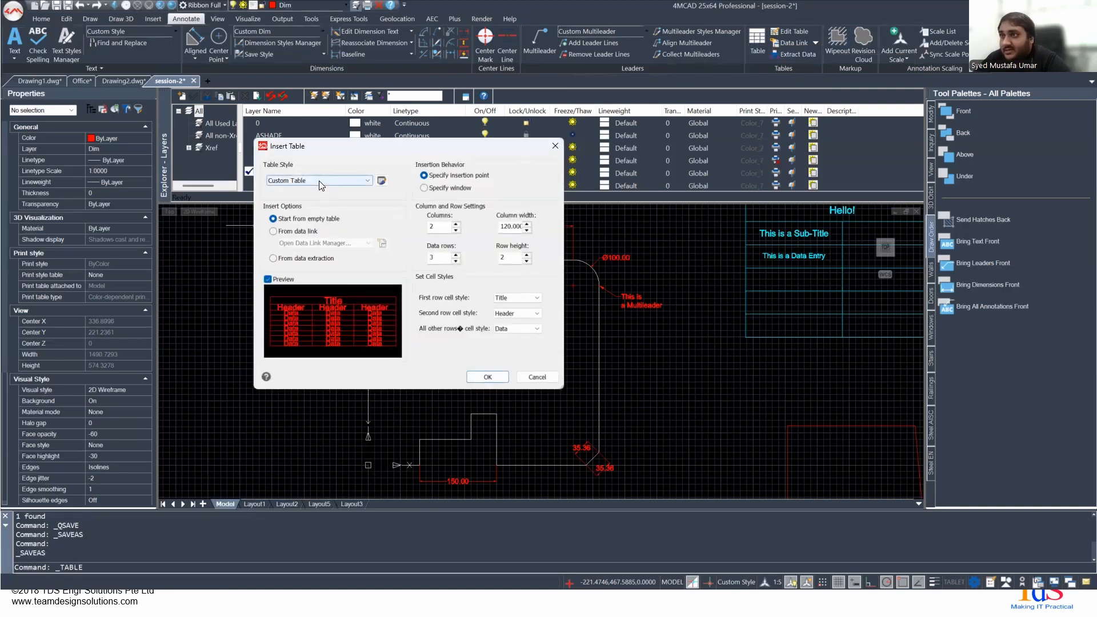
{"action": "left_click", "coordinate": [381, 181]}
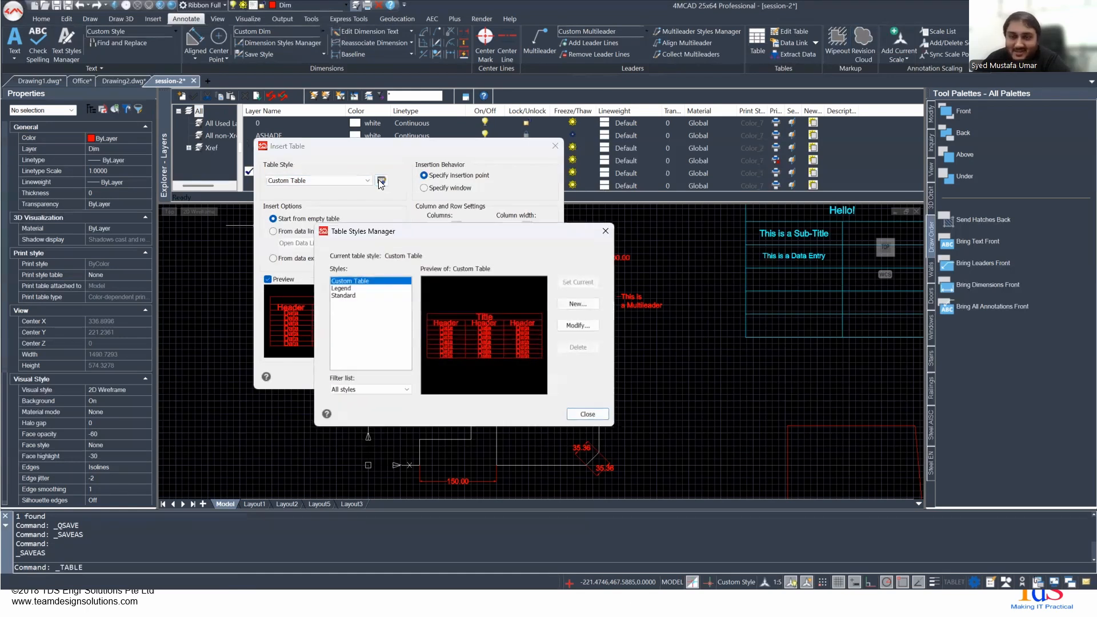
{"action": "left_click", "coordinate": [604, 231]}
{"action": "left_click", "coordinate": [553, 147]}
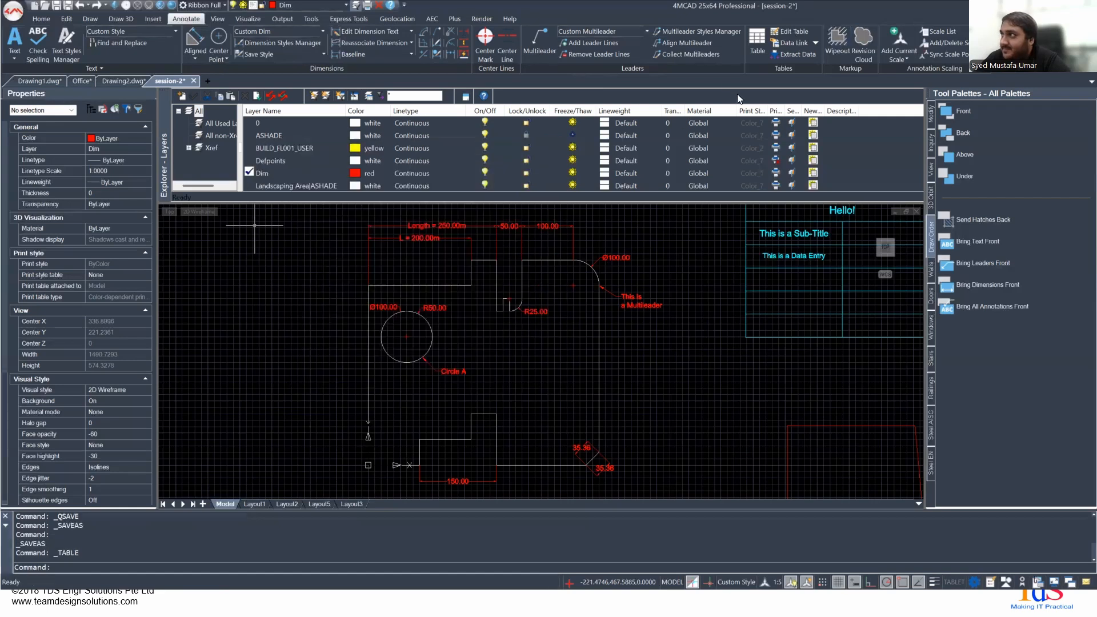
{"action": "left_click", "coordinate": [817, 43]}
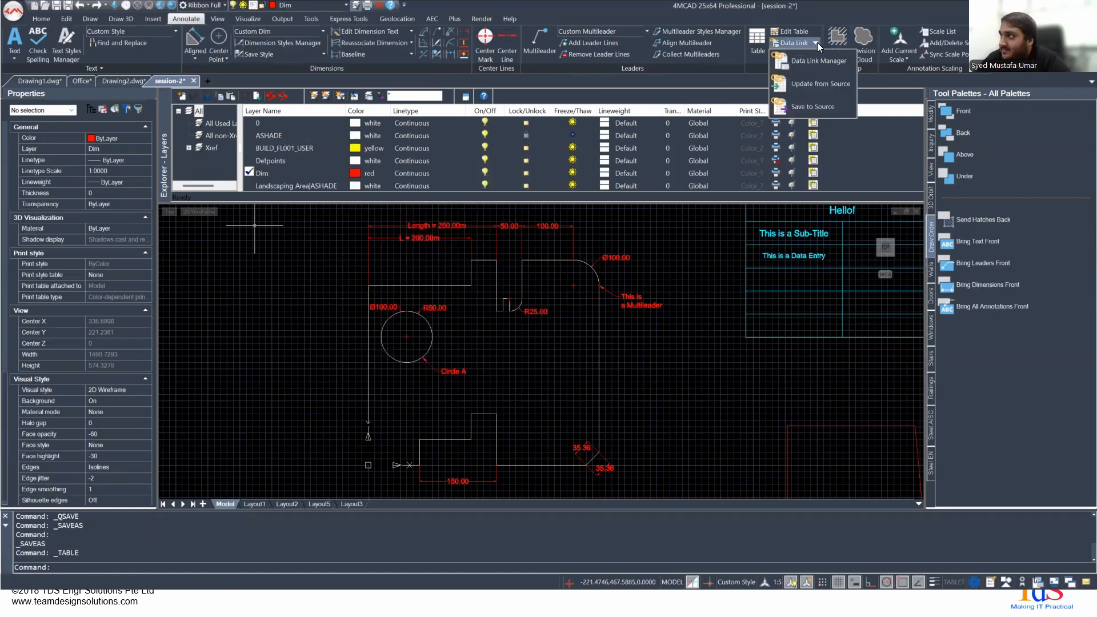
{"action": "left_click", "coordinate": [630, 268]}
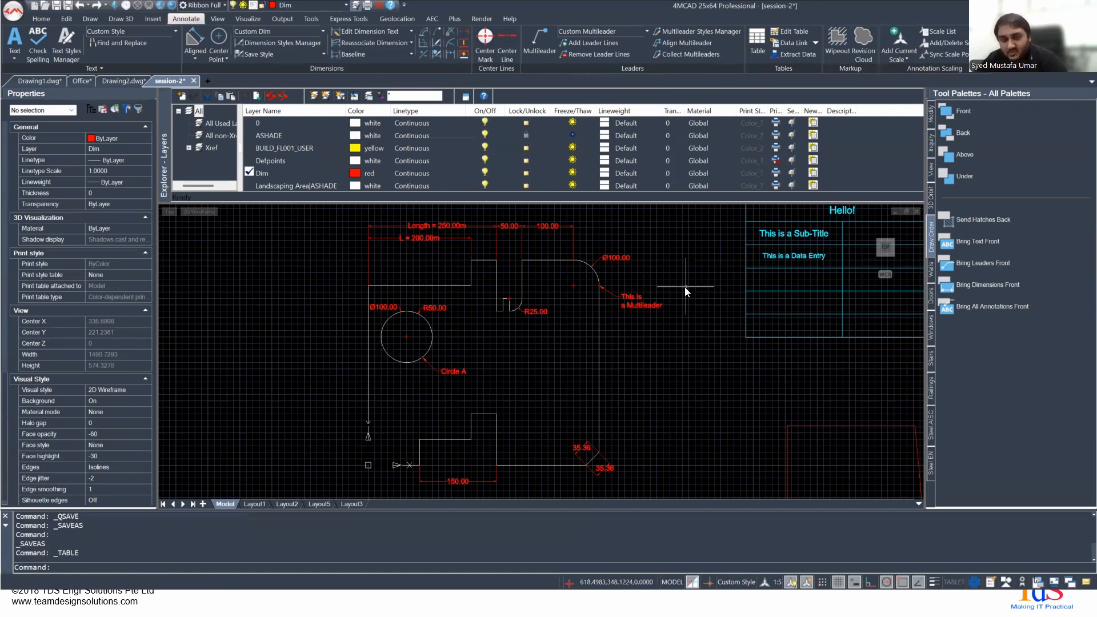
- Check the slide on text styles, return to 4MCAD, and review the Custom Style settings in the Text Styles Manager
{"action": "key", "text": "alt+Tab"}
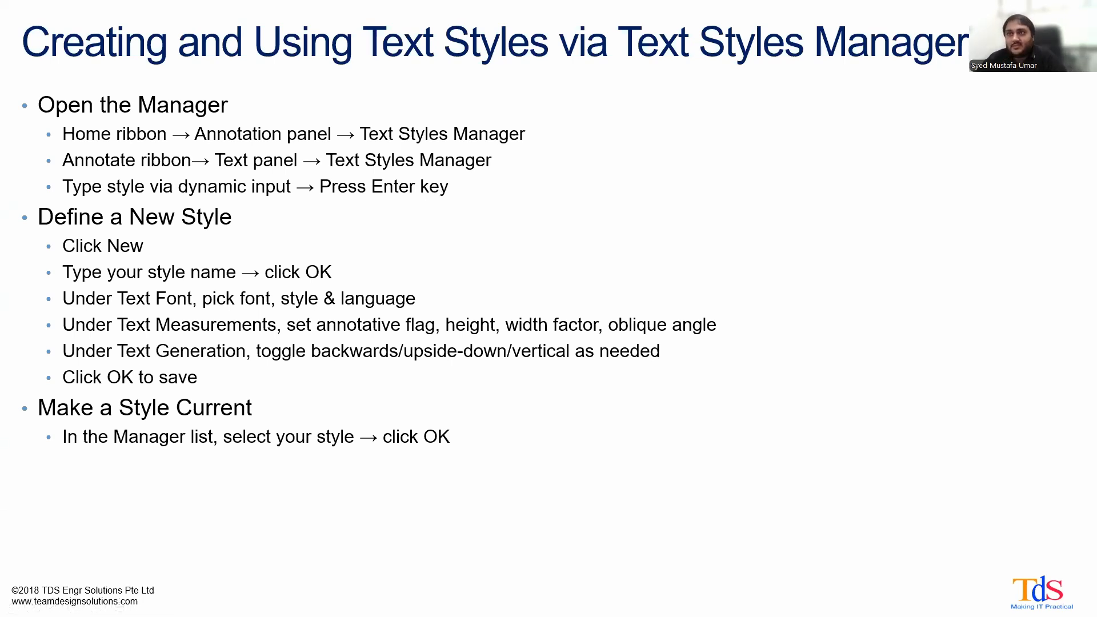
{"action": "key", "text": "alt+Tab"}
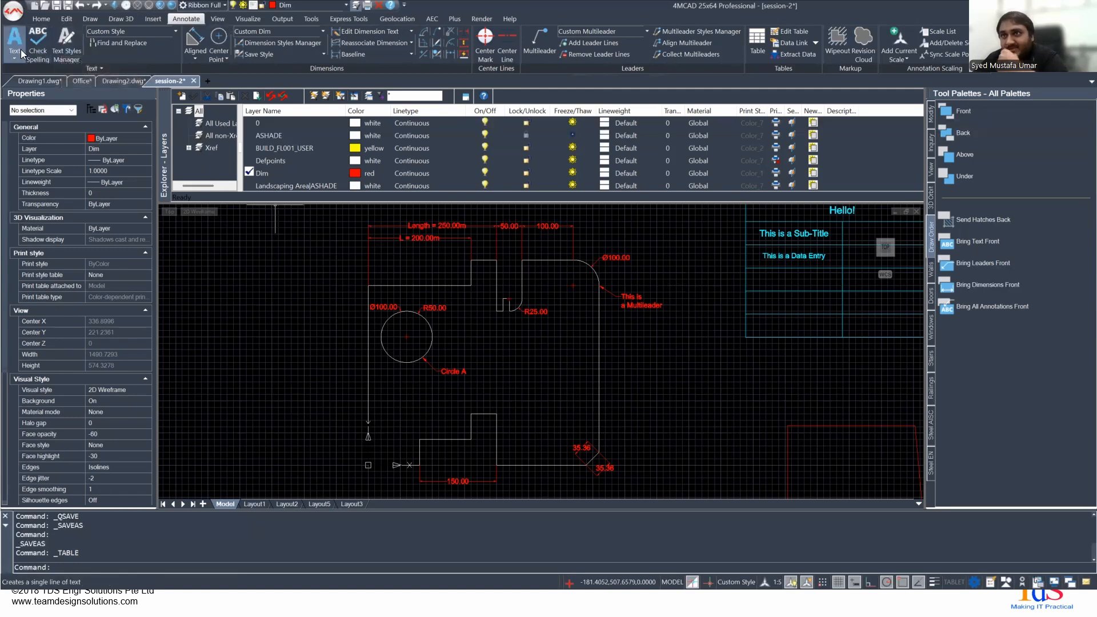
{"action": "left_click", "coordinate": [159, 69]}
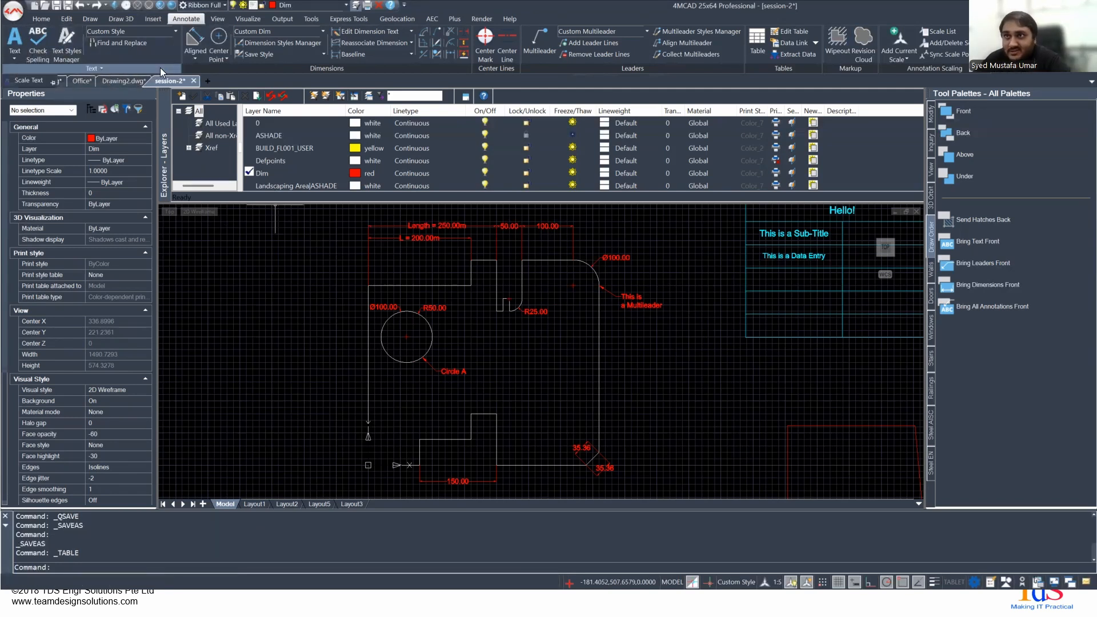
{"action": "left_click", "coordinate": [72, 49]}
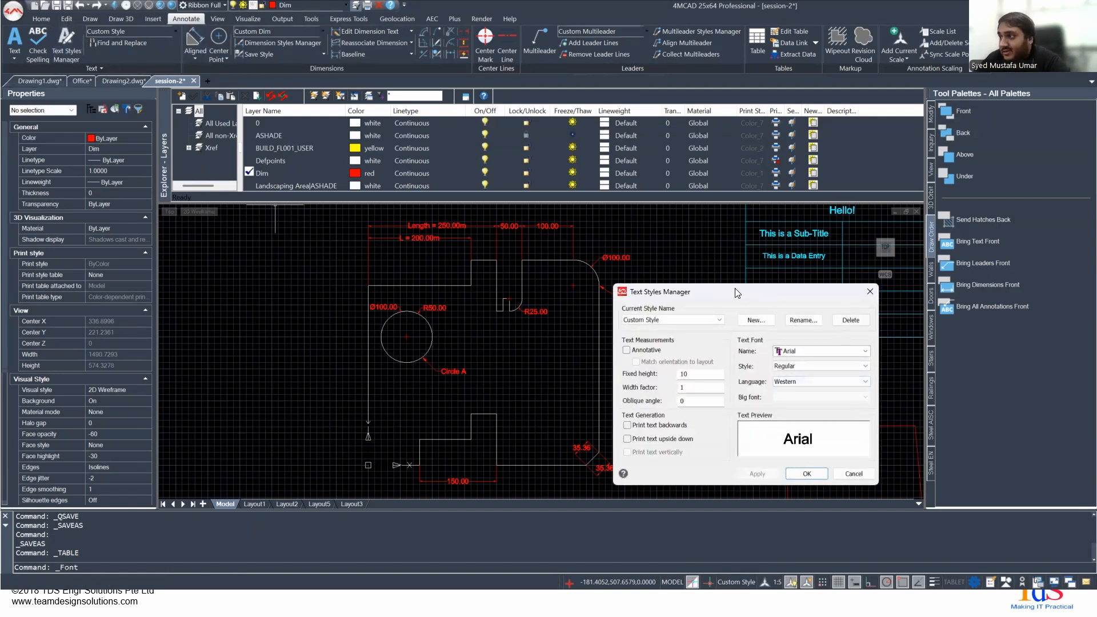
{"action": "left_click_drag", "start_coordinate": [736, 293], "coordinate": [430, 187]}
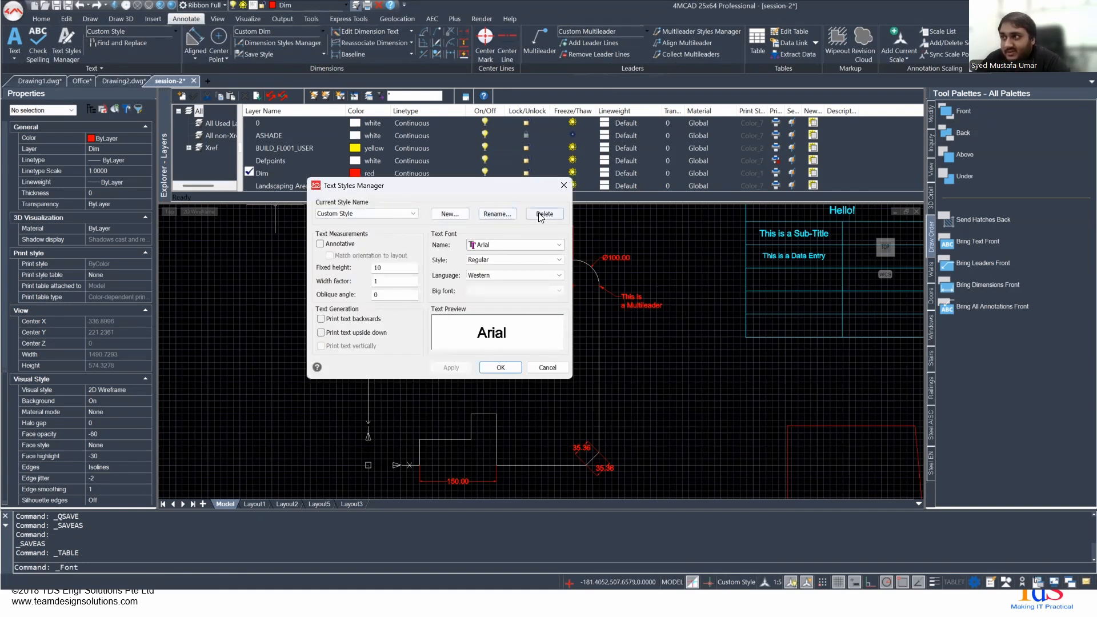
{"action": "left_click", "coordinate": [360, 215]}
{"action": "left_click", "coordinate": [357, 213]}
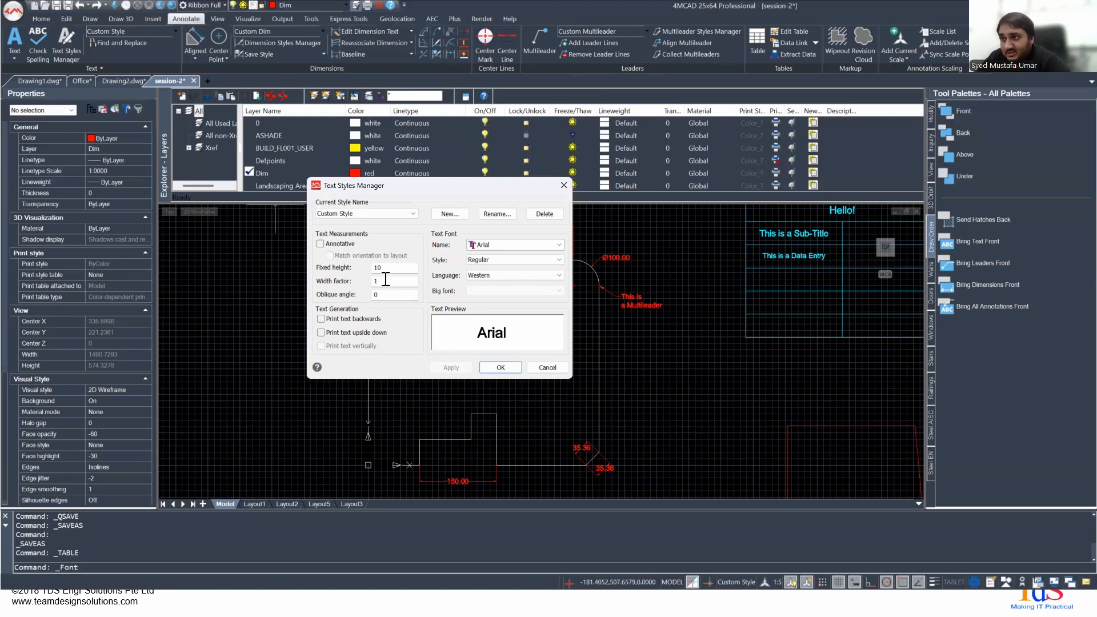
- Preview backwards and upside-down text for Custom Style, and close the Text Styles Manager without applying changes
{"action": "left_click", "coordinate": [376, 321]}
{"action": "left_click", "coordinate": [375, 320]}
{"action": "left_click", "coordinate": [376, 335]}
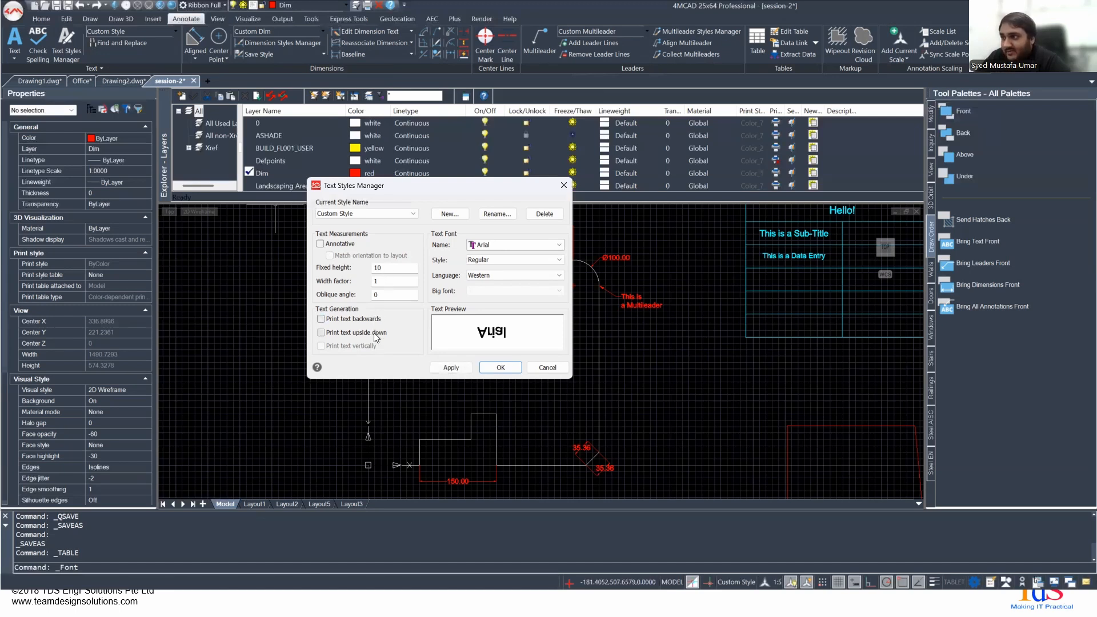
{"action": "left_click", "coordinate": [376, 334]}
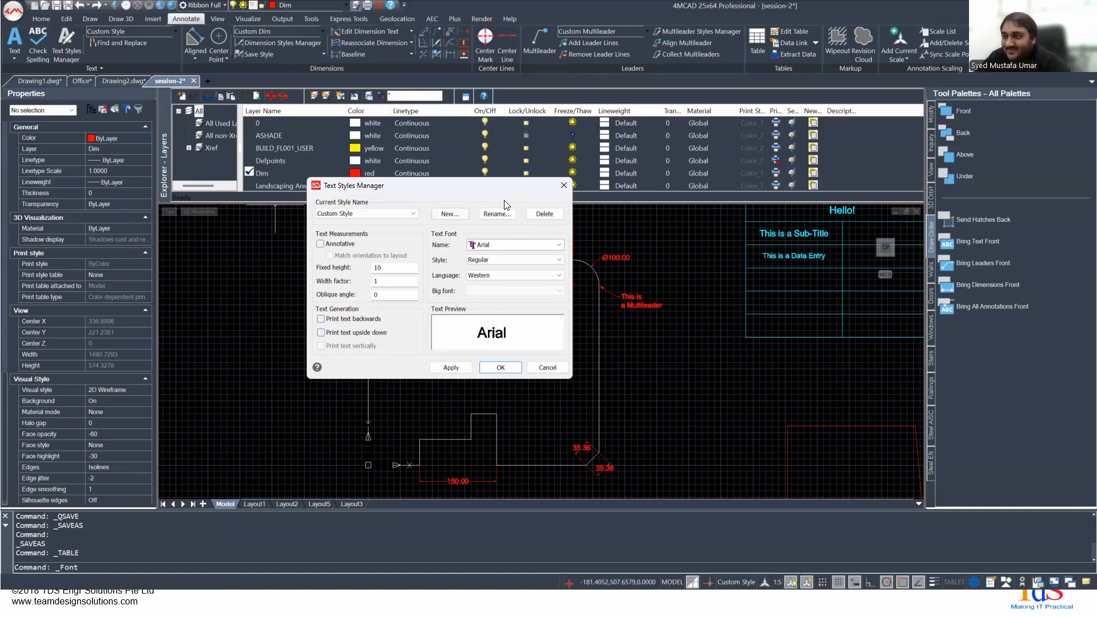
{"action": "left_click", "coordinate": [564, 184]}
- Select the three-line Hello text above the dimensioned profile to check its layer and text style
{"action": "mouse_move", "coordinate": [480, 274]}
{"action": "middle_mouse_down"}
{"action": "mouse_move", "coordinate": [491, 378]}
{"action": "mouse_move", "coordinate": [479, 461]}
{"action": "middle_mouse_up"}
{"action": "scroll", "coordinate": [377, 341], "scroll_direction": "up", "scroll_amount": 4}
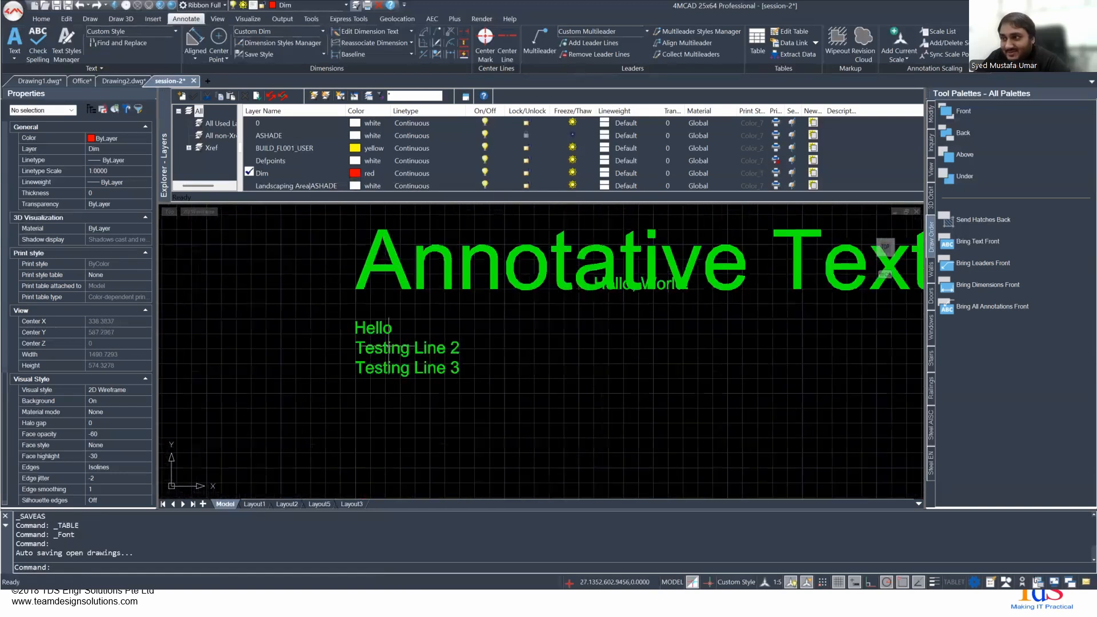
{"action": "left_click", "coordinate": [384, 365]}
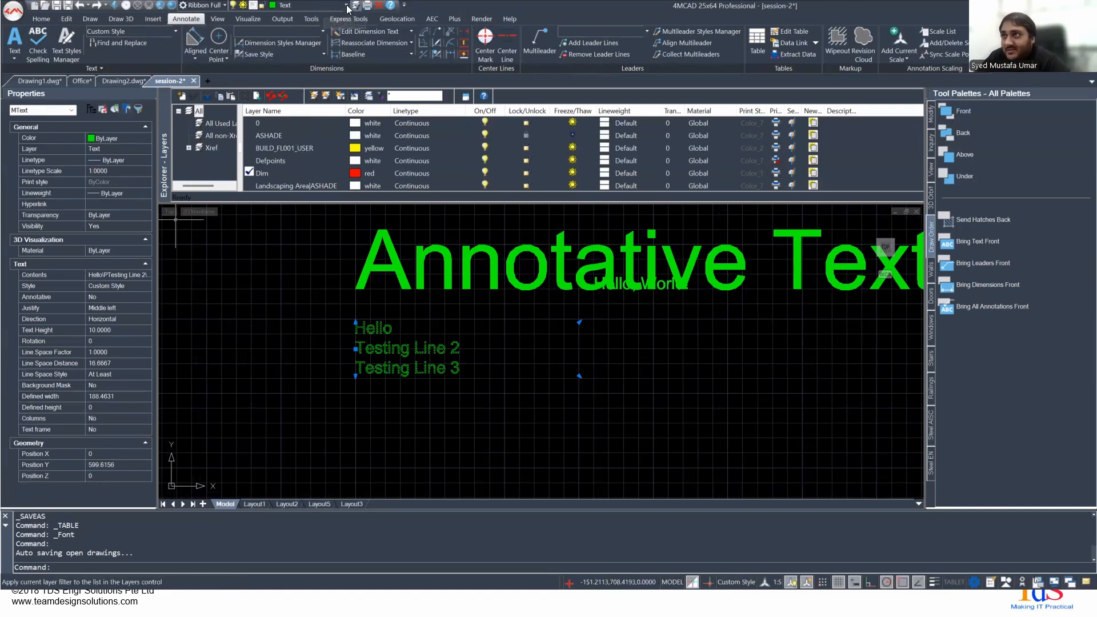
{"action": "left_click", "coordinate": [41, 19]}
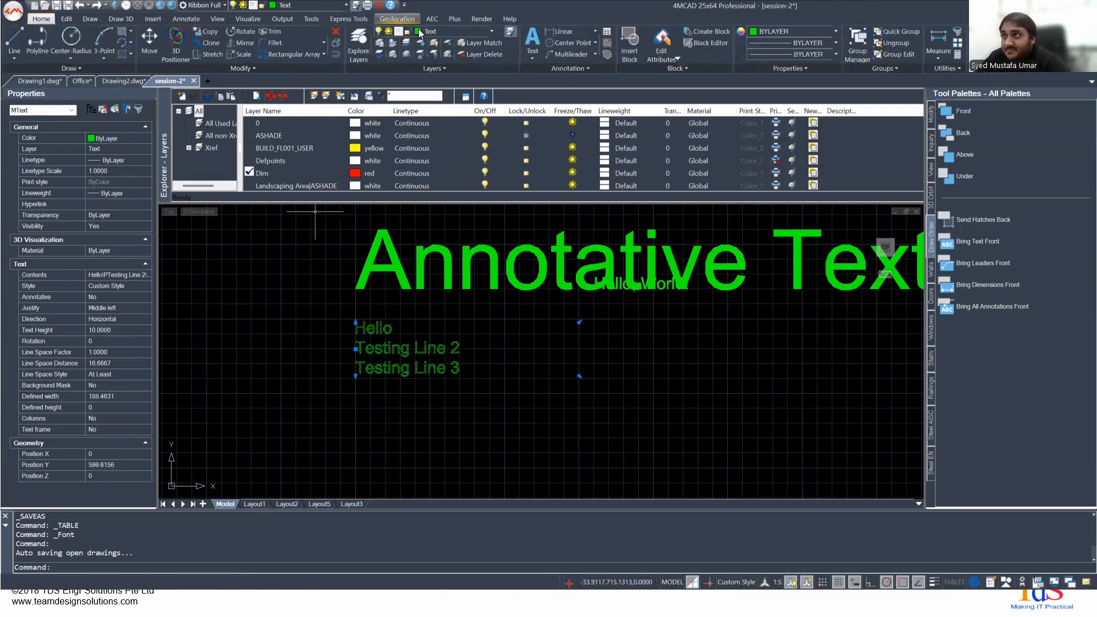
- Create the single-line text "Hello World!" at 0° rotation in the empty area beside the three-line Hello text
{"action": "left_click", "coordinate": [196, 20]}
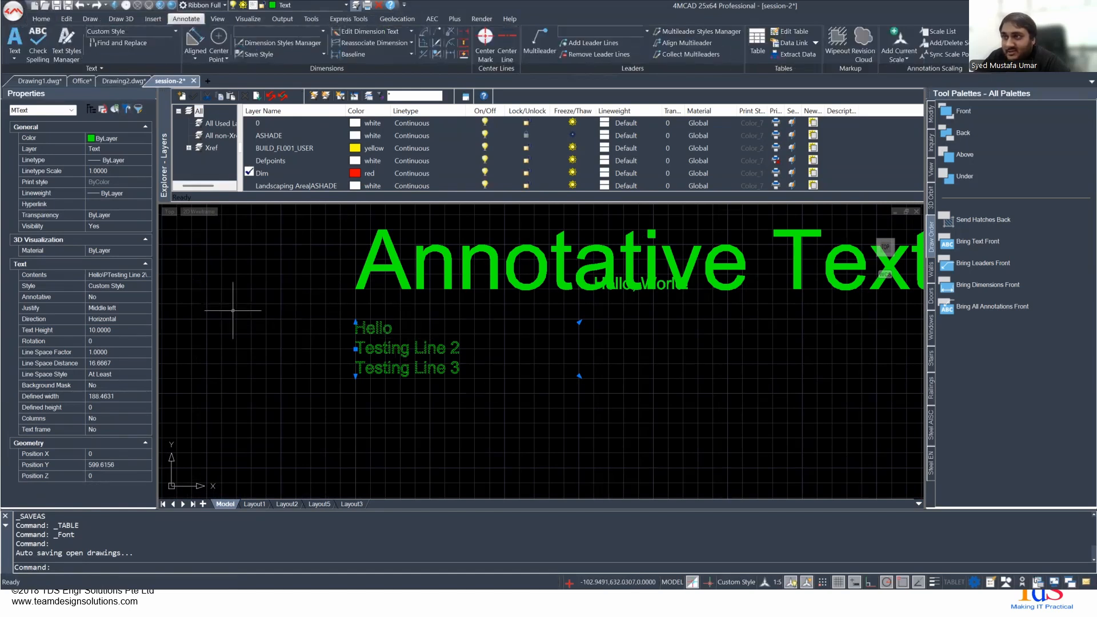
{"action": "left_click", "coordinate": [14, 39]}
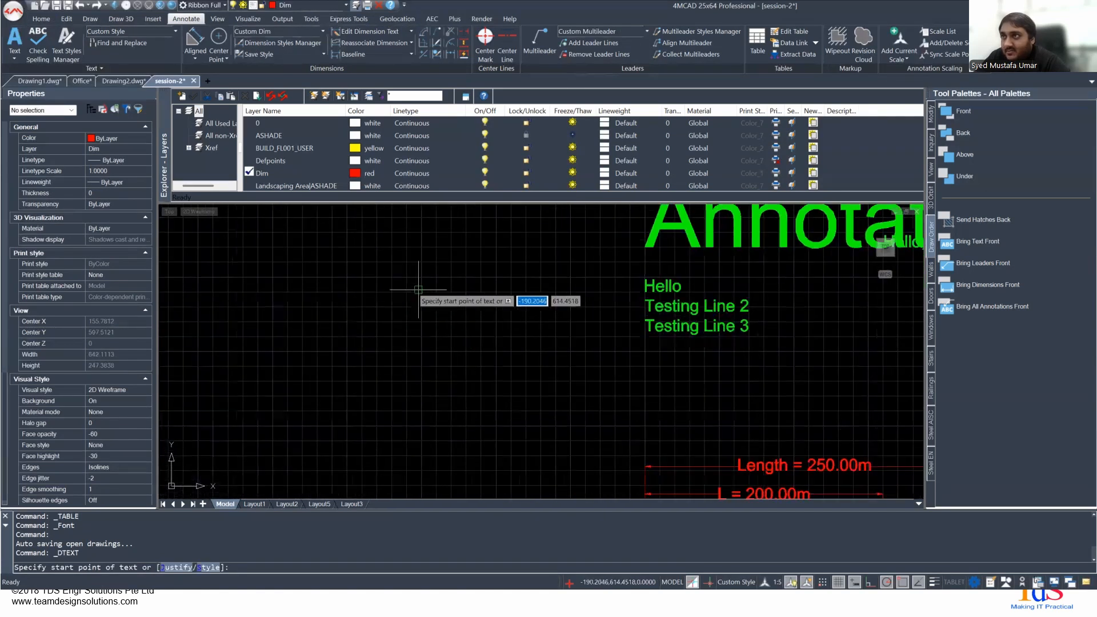
{"action": "left_click", "coordinate": [346, 5]}
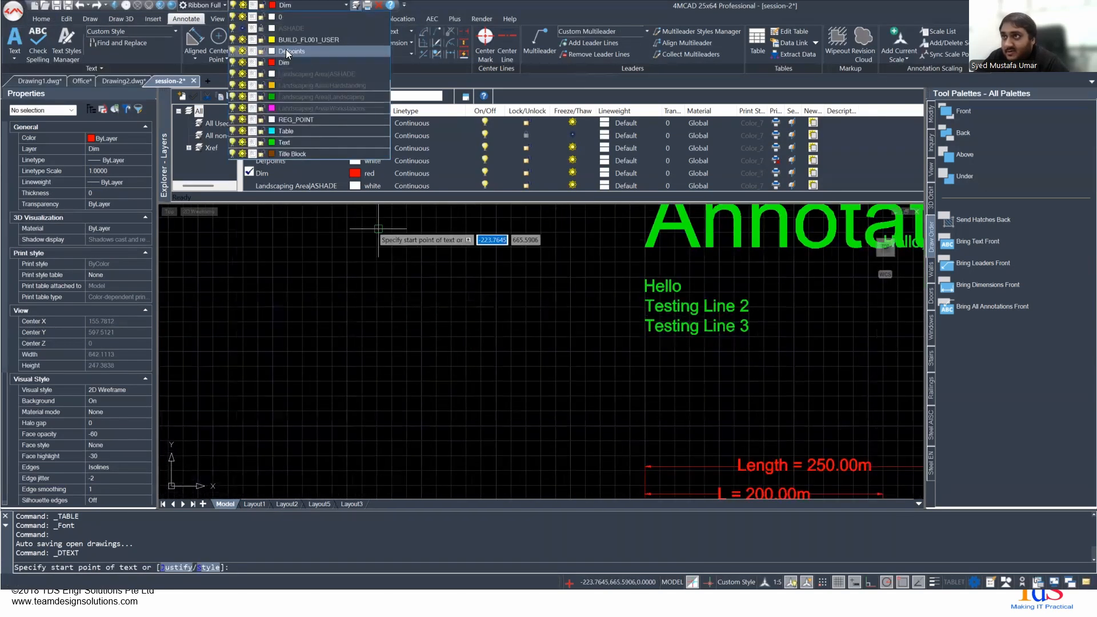
{"action": "left_click", "coordinate": [289, 143]}
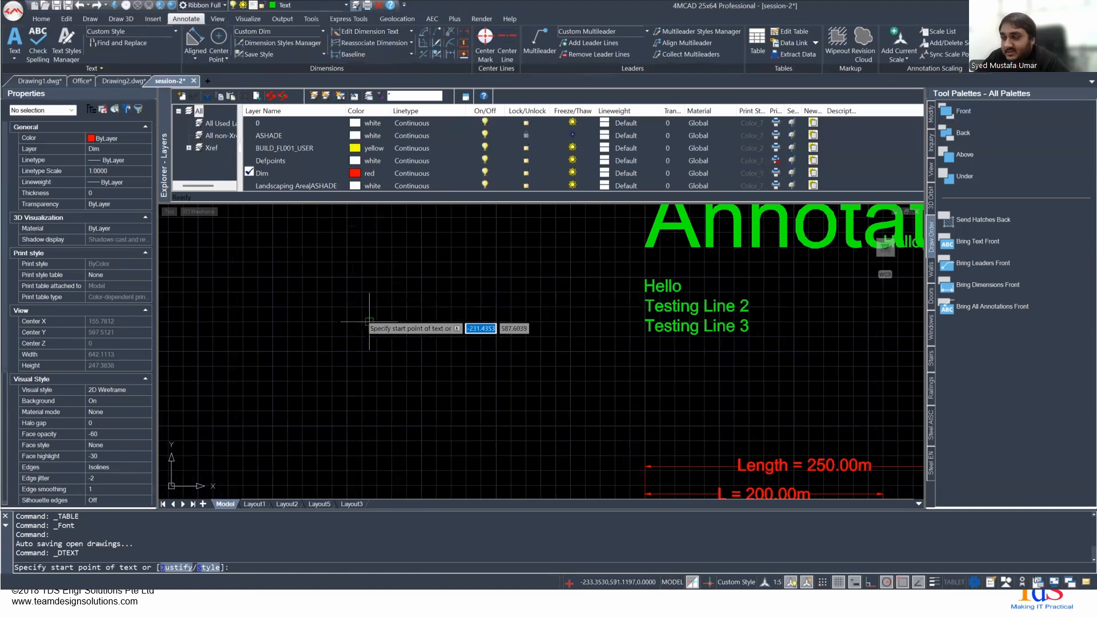
{"action": "left_click", "coordinate": [423, 306]}
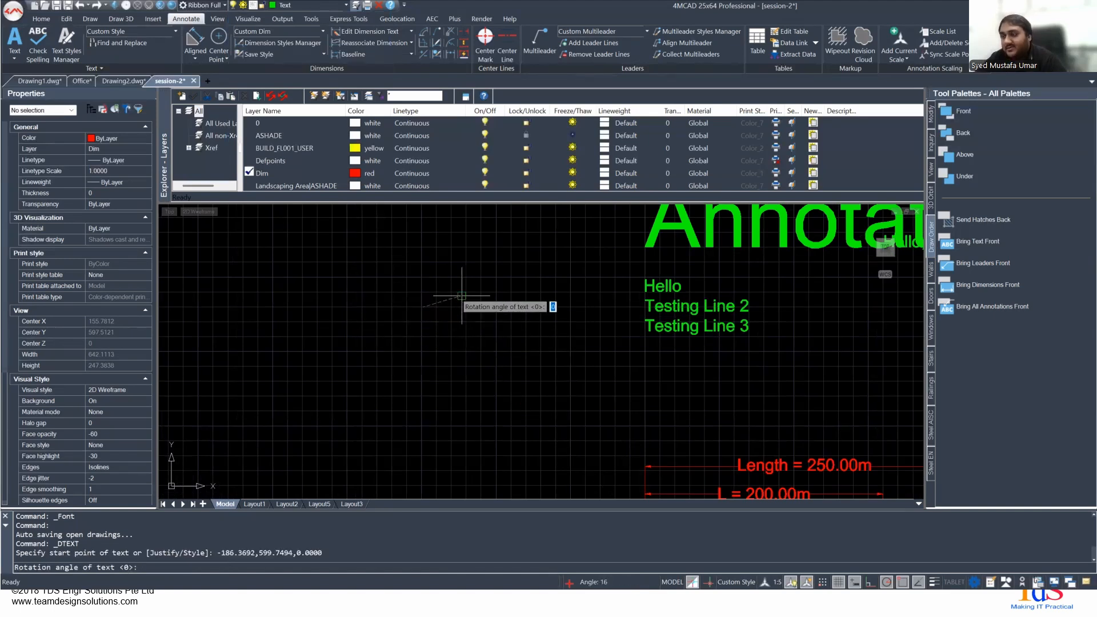
{"action": "key", "text": "Return"}
{"action": "key", "text": "Caps_Lock"}
{"action": "key", "text": "Caps_Lock"}
{"action": "type", "text": "Hello World!"}
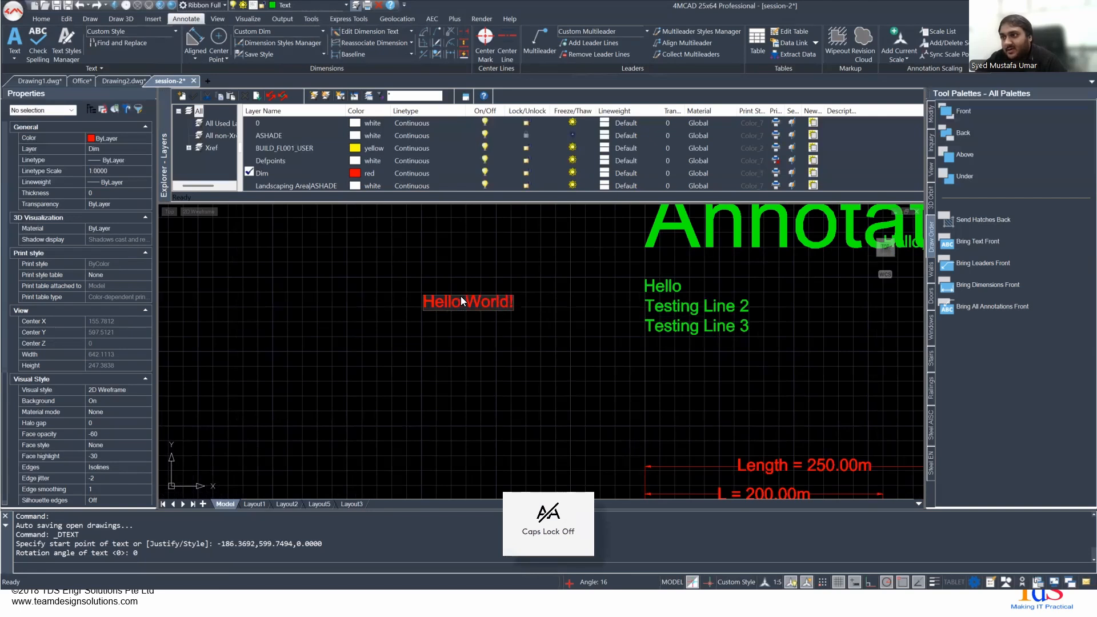
{"action": "key", "text": "Return"}
{"action": "key", "text": "Return"}
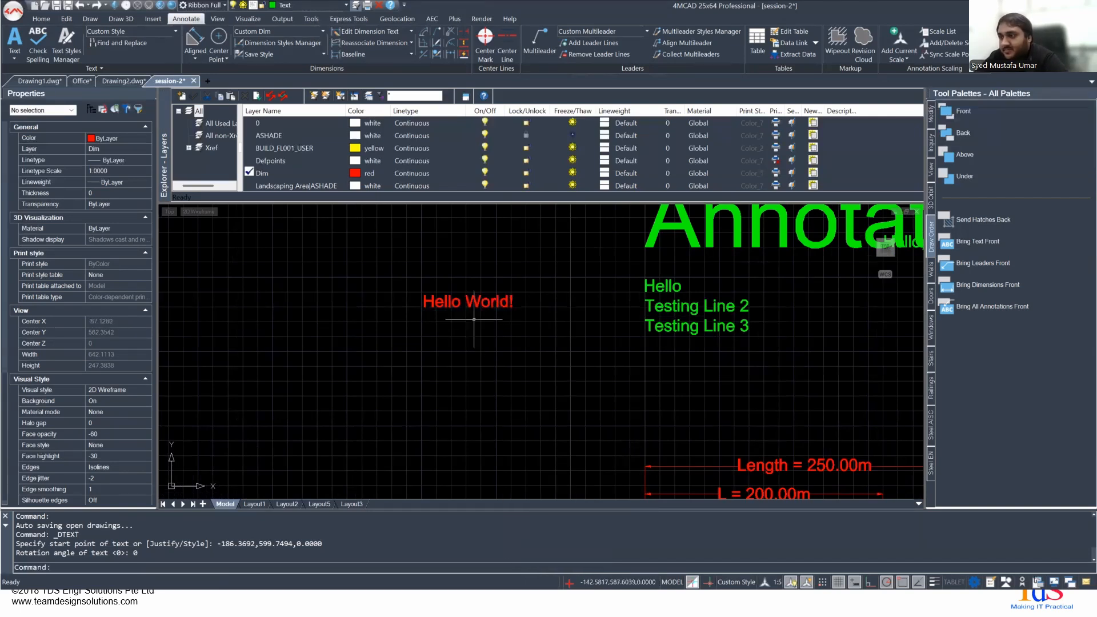
- Move the "Hello World!" text to the Text layer
{"action": "double_click", "coordinate": [457, 302]}
{"action": "left_click", "coordinate": [454, 302]}
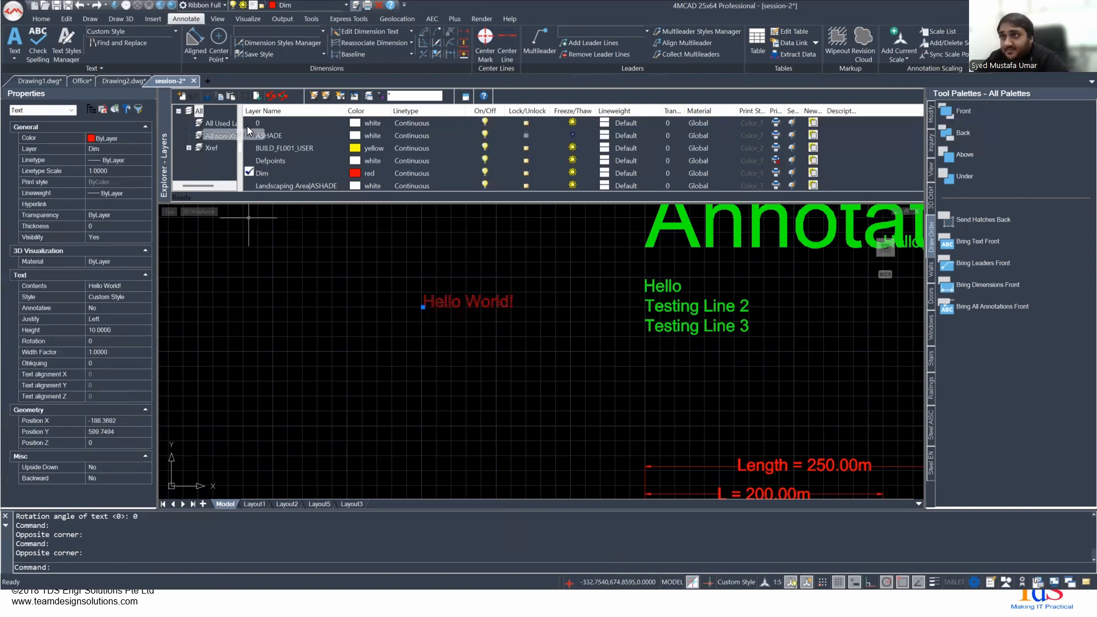
{"action": "left_click", "coordinate": [308, 6]}
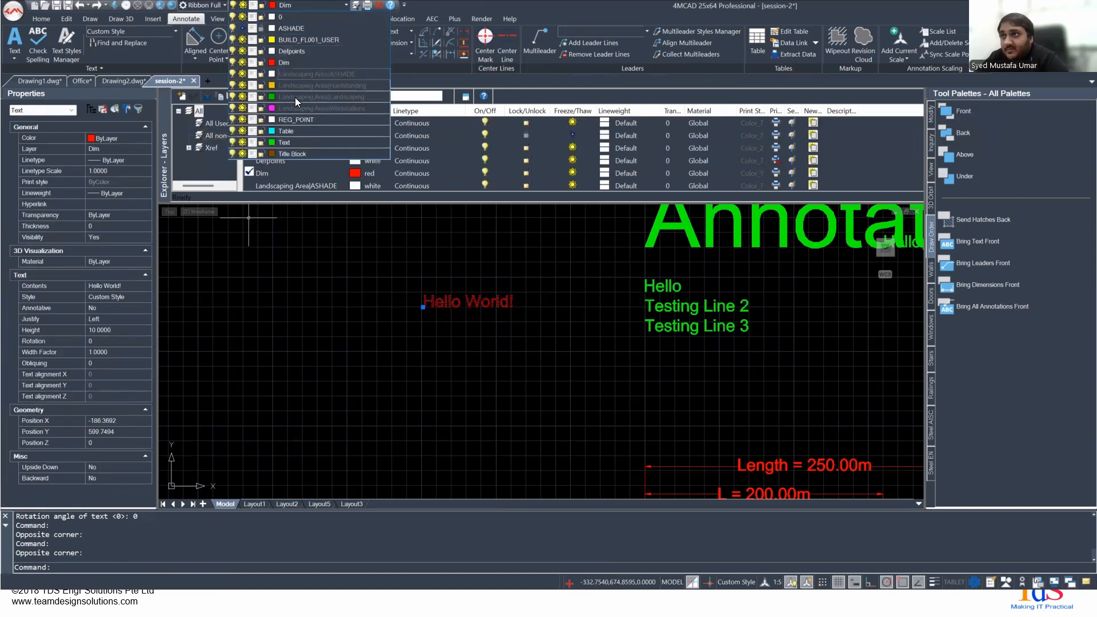
{"action": "left_click", "coordinate": [285, 138]}
{"action": "middle_click_drag", "start_coordinate": [539, 303], "coordinate": [457, 302]}
{"action": "key", "text": "Escape"}
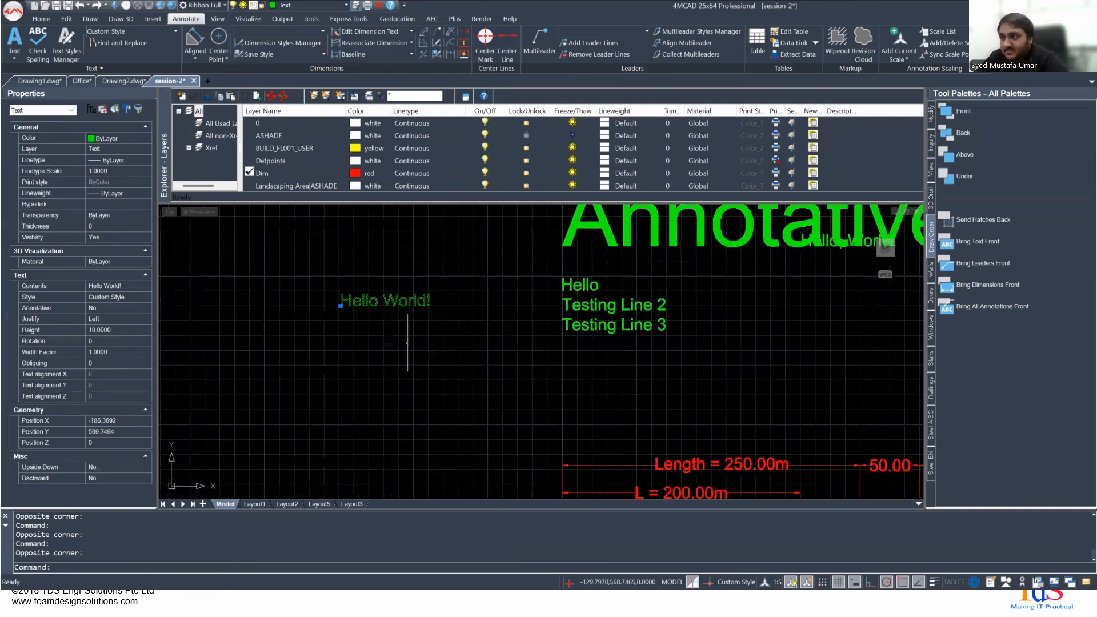
- Make the Text layer current and define a multiline text box about 91 by 69 units below "Hello World!"
{"action": "scroll", "coordinate": [343, 316], "scroll_direction": "up", "scroll_amount": 2}
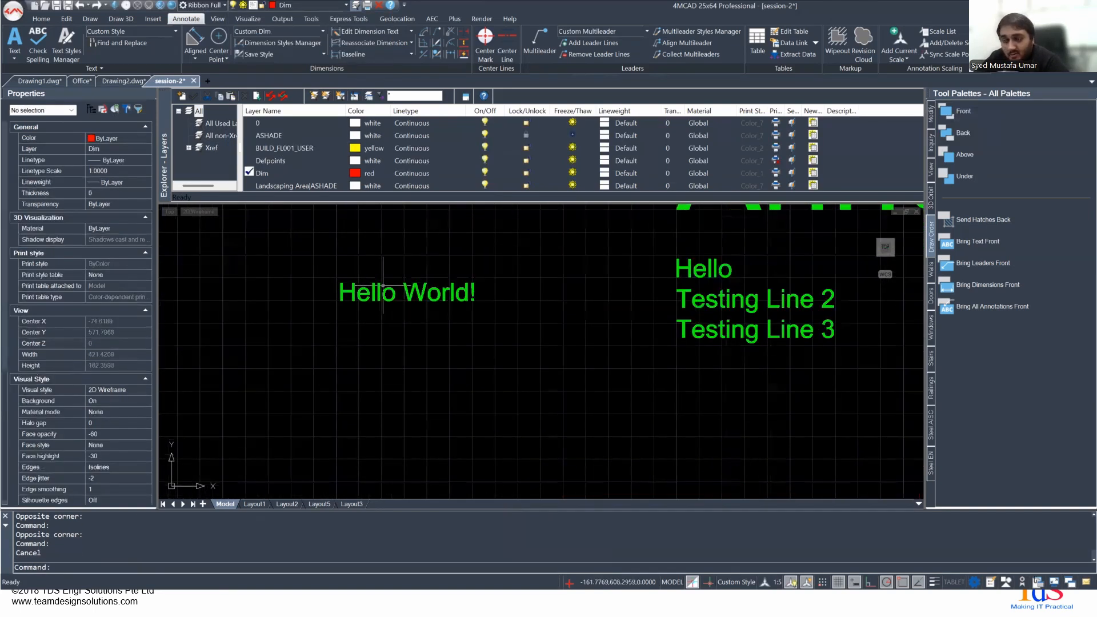
{"action": "left_click", "coordinate": [6, 57]}
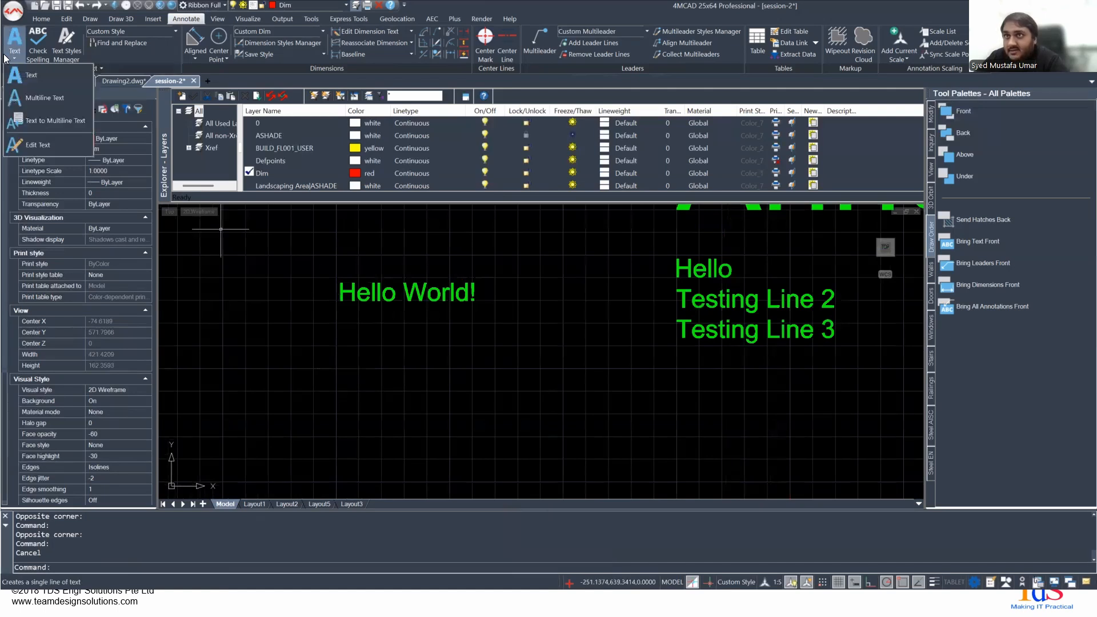
{"action": "left_click", "coordinate": [47, 93]}
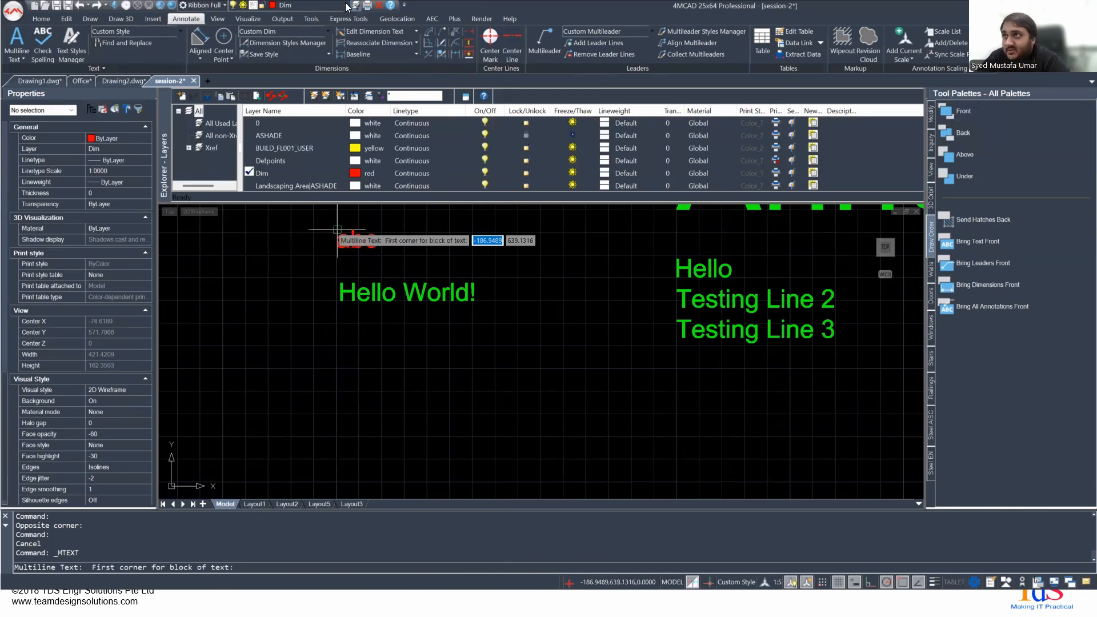
{"action": "left_click", "coordinate": [251, 160]}
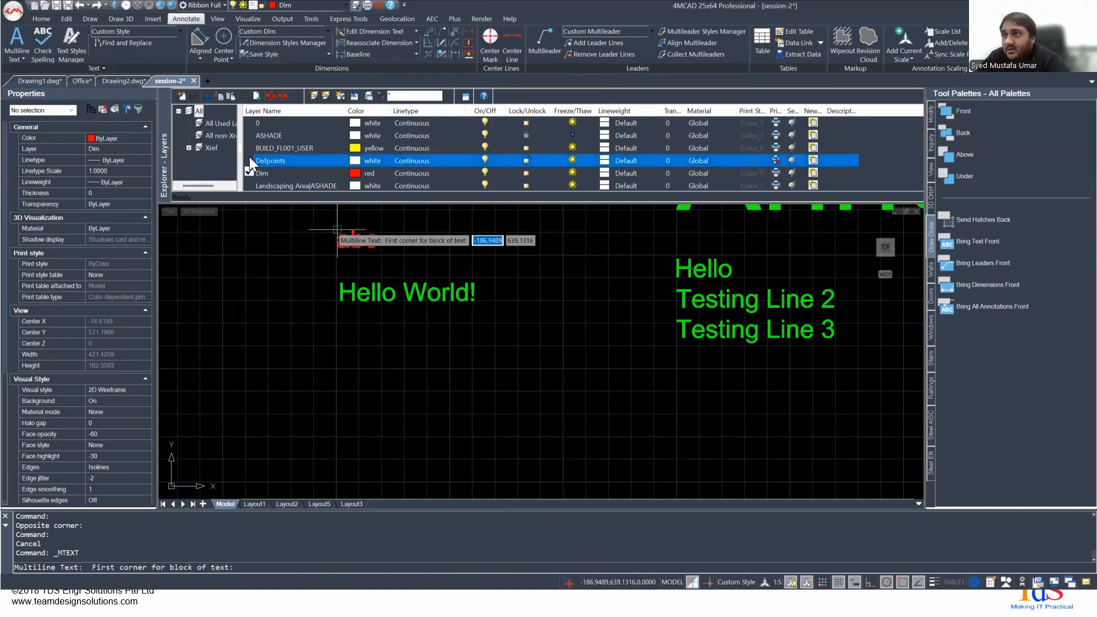
{"action": "scroll", "coordinate": [249, 156], "scroll_direction": "down", "scroll_amount": 3}
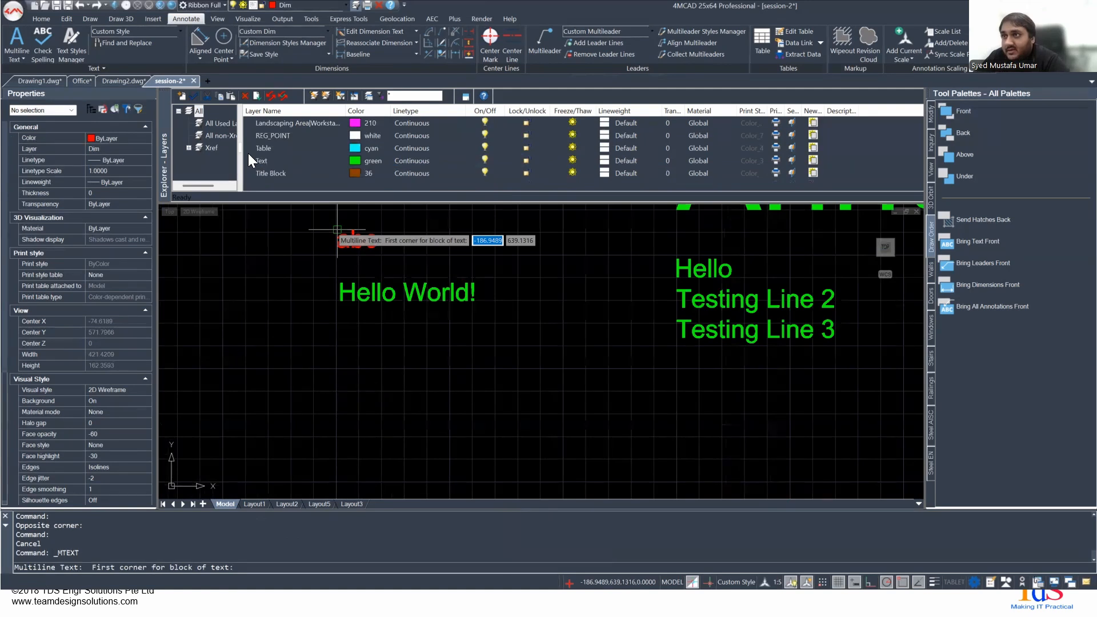
{"action": "double_click", "coordinate": [249, 161]}
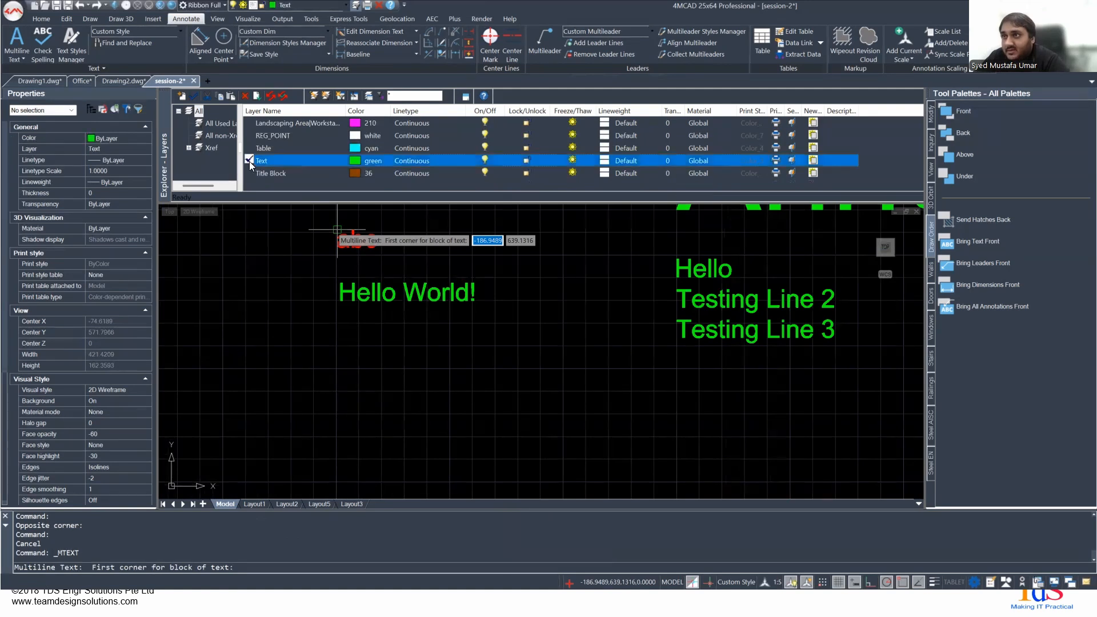
{"action": "left_click", "coordinate": [347, 333]}
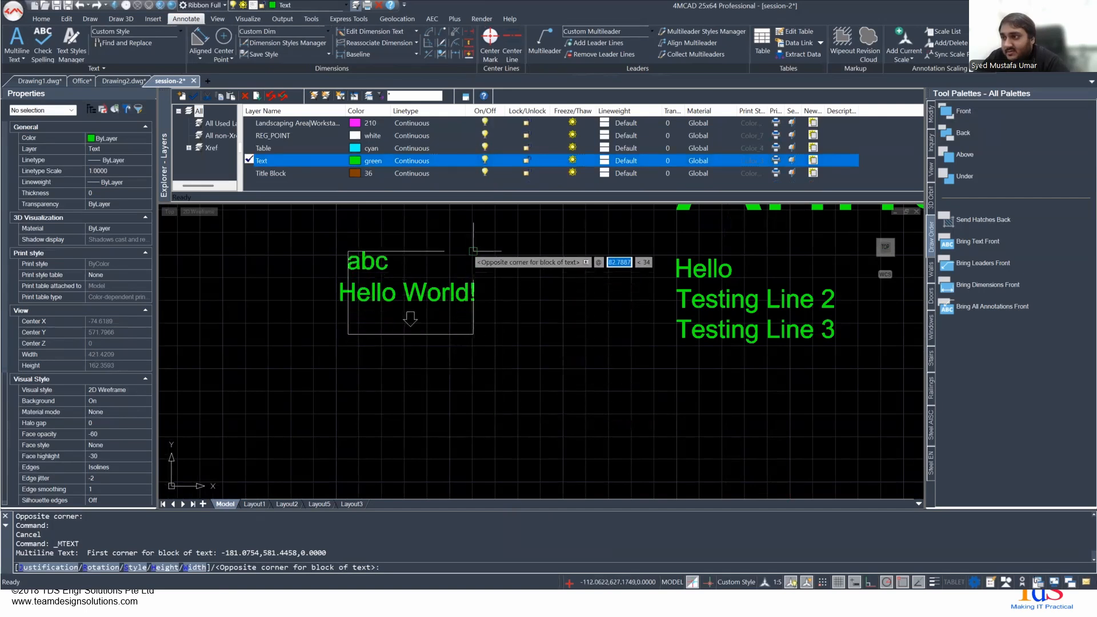
{"action": "left_click", "coordinate": [513, 459]}
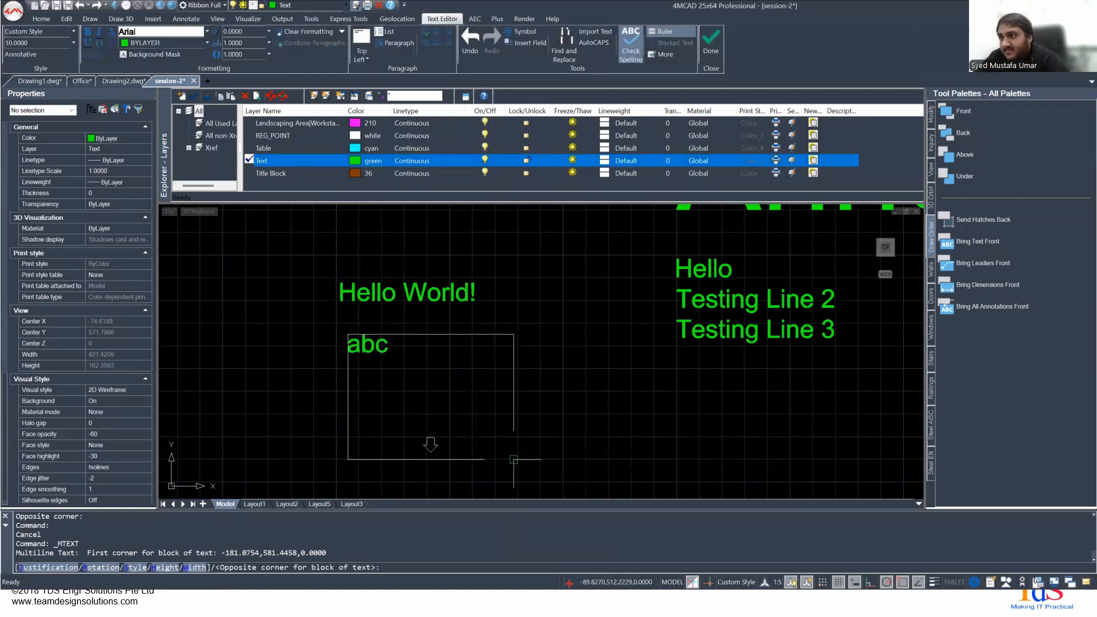
{"action": "key", "text": "Caps_Lock"}
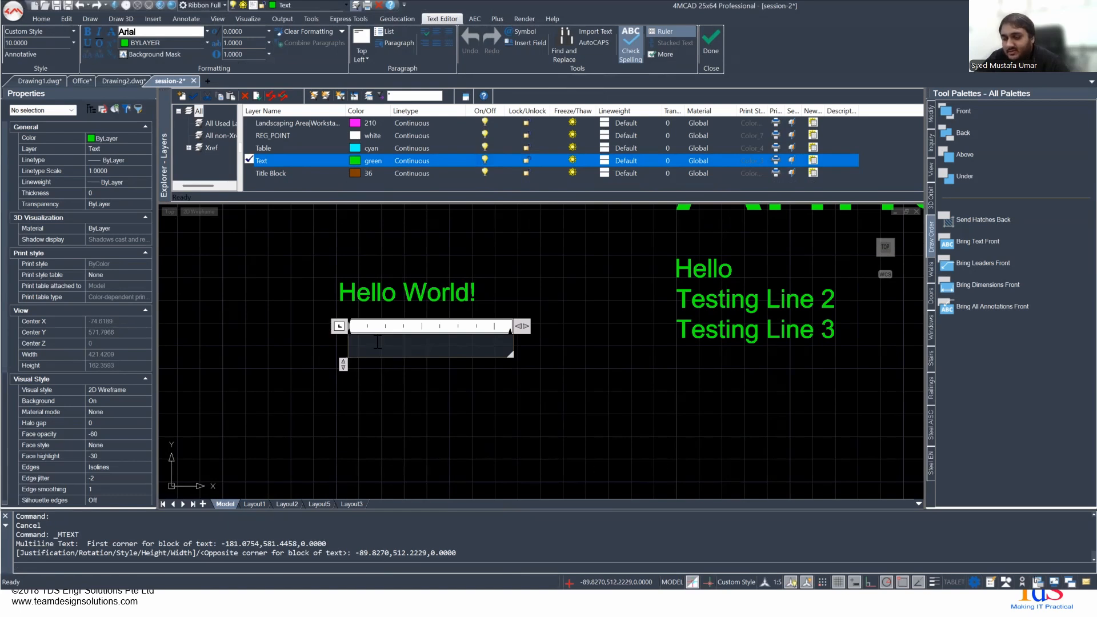
{"action": "type", "text": "H"}
{"action": "key", "text": "Caps_Lock"}
{"action": "type", "text": "ello"}
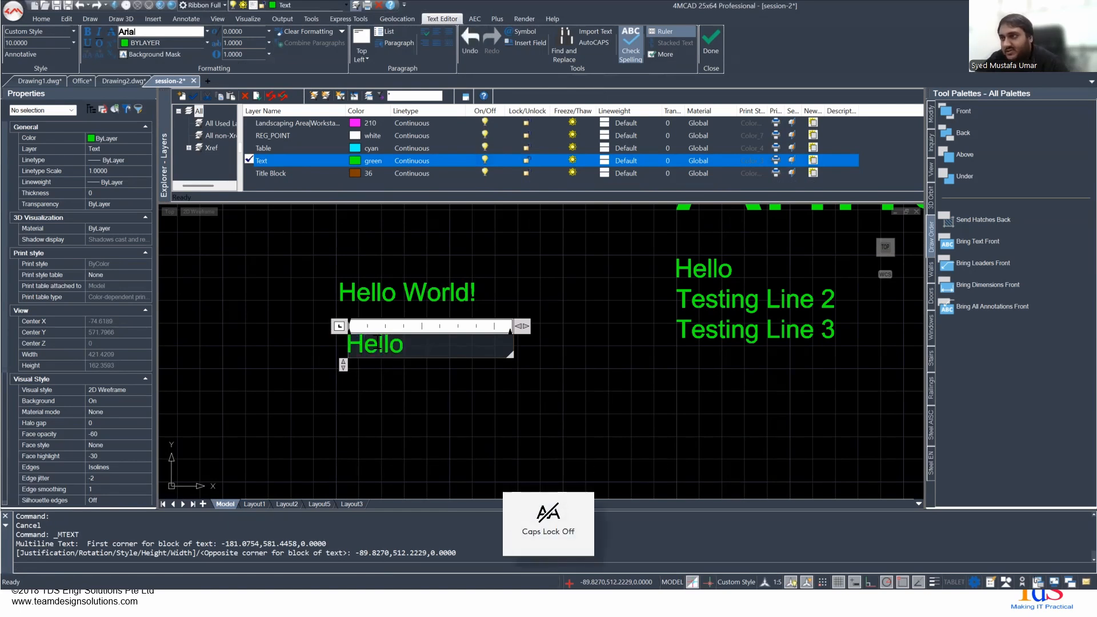
{"action": "key", "text": "BackSpace"}
{"action": "key", "text": "BackSpace"}
{"action": "key", "text": "BackSpace"}
{"action": "key", "text": "BackSpace"}
{"action": "key", "text": "BackSpace"}
- Enter "This", "is amazing!" and "4M CAD!" on three separate lines of the multiline text and select all of them
{"action": "key", "text": "Caps_Lock"}
{"action": "type", "text": "T"}
{"action": "key", "text": "Caps_Lock"}
{"action": "type", "text": "his"}
{"action": "key", "text": "Return"}
{"action": "type", "text": "is amaz"}
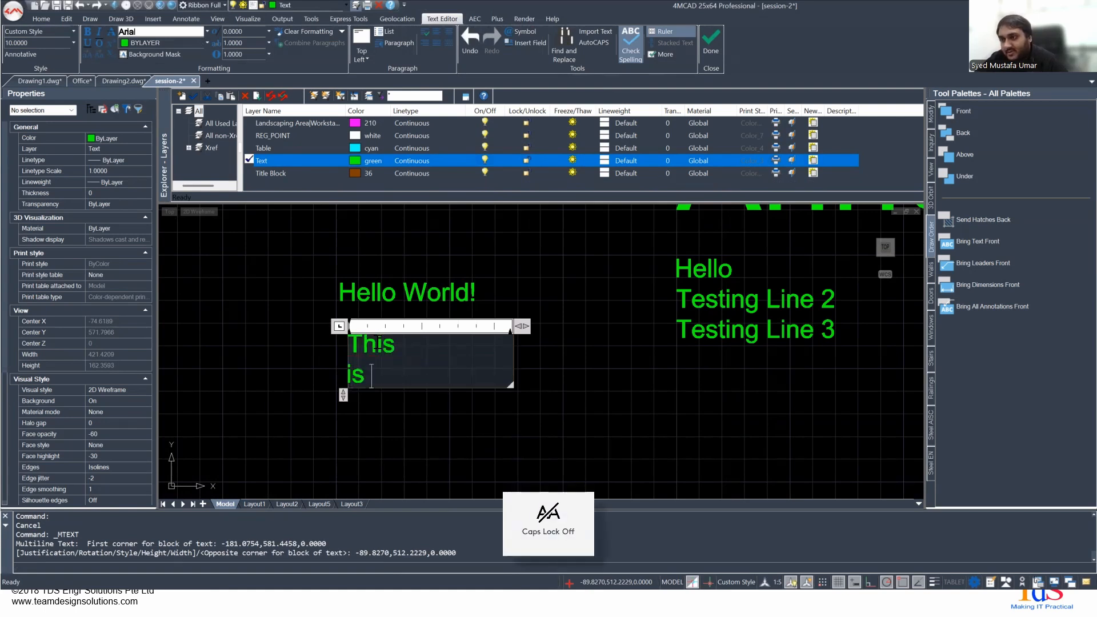
{"action": "type", "text": "ing"}
{"action": "key", "text": "Return"}
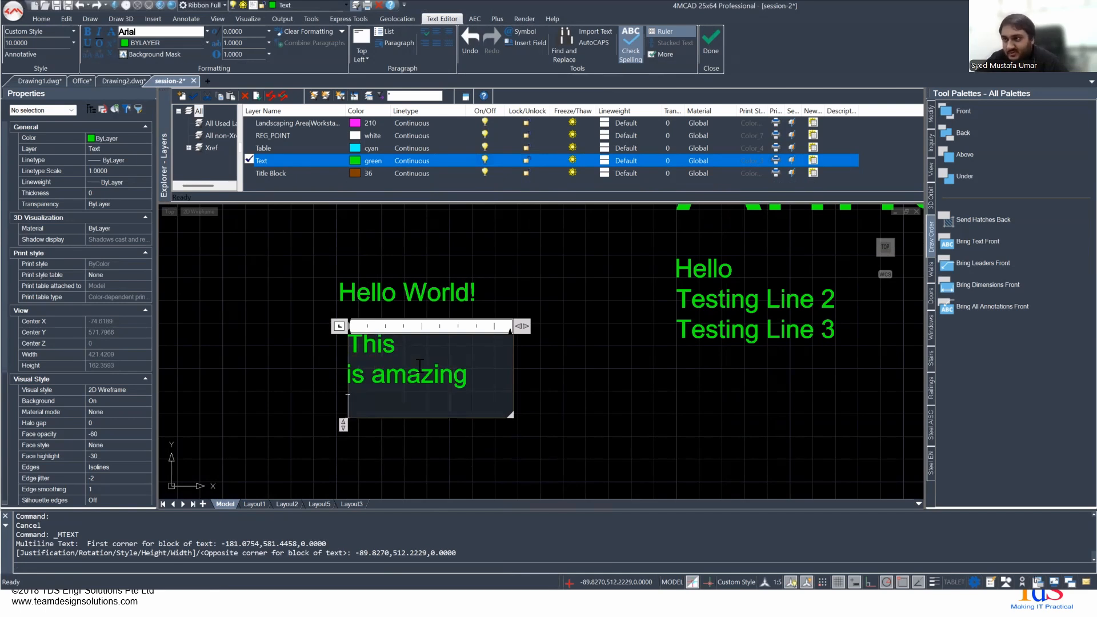
{"action": "key", "text": "BackSpace"}
{"action": "key", "text": "Return"}
{"action": "type", "text": "4m"}
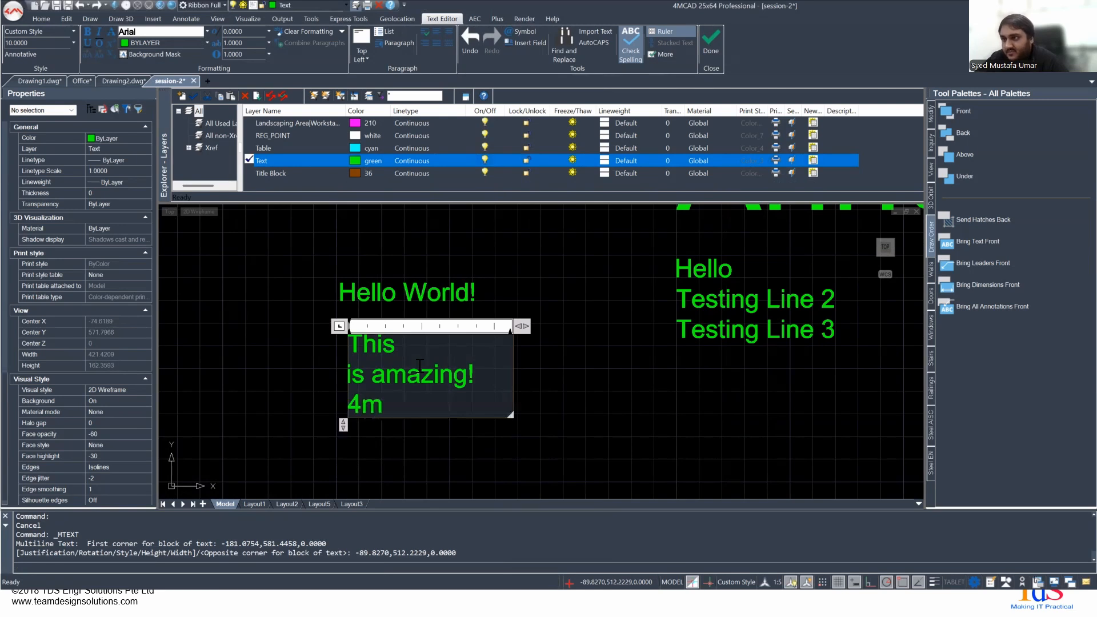
{"action": "key", "text": "Caps_Lock"}
{"action": "key", "text": "BackSpace"}
{"action": "type", "text": "M CAD!"}
{"action": "key", "text": "Caps_Lock"}
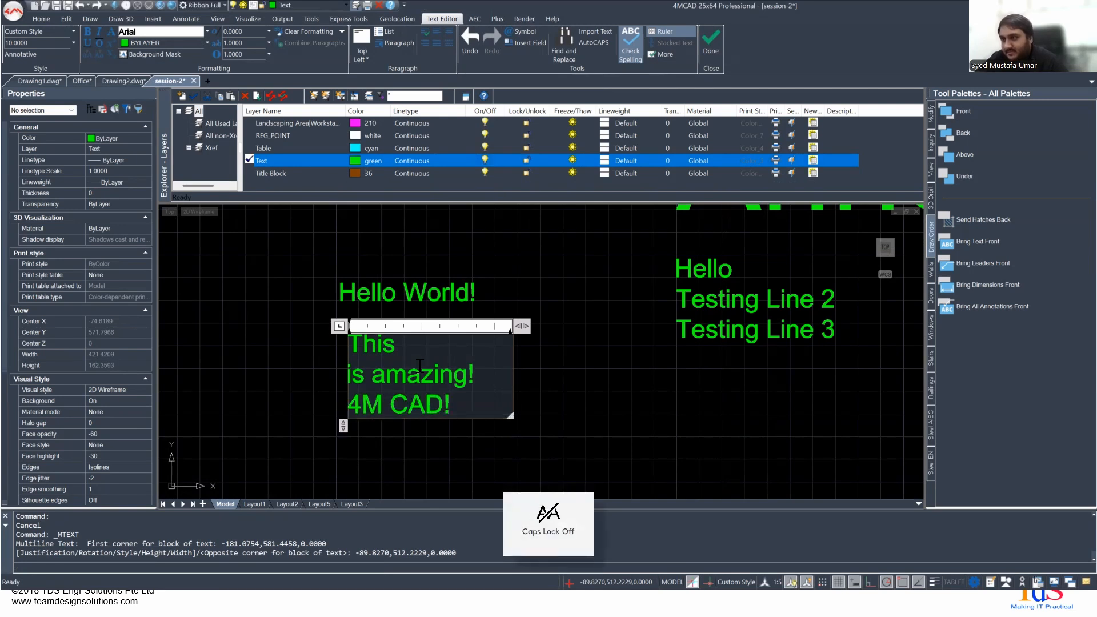
{"action": "key", "text": "ctrl+a"}
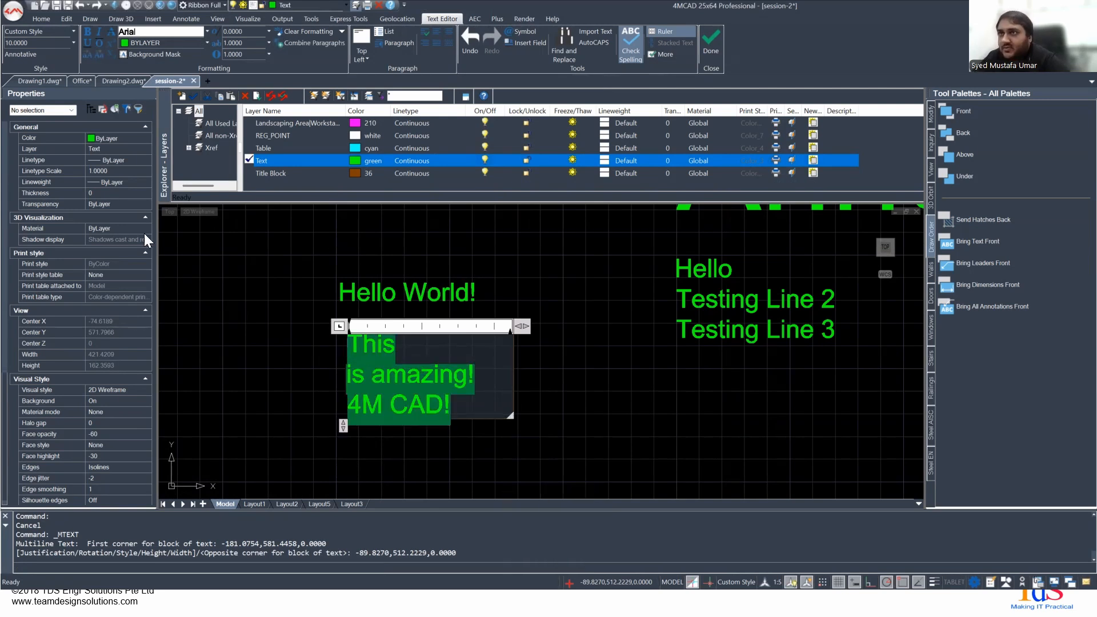
- Try bold and italic formatting on the three selected lines, turning each one back off
{"action": "left_click", "coordinate": [88, 33]}
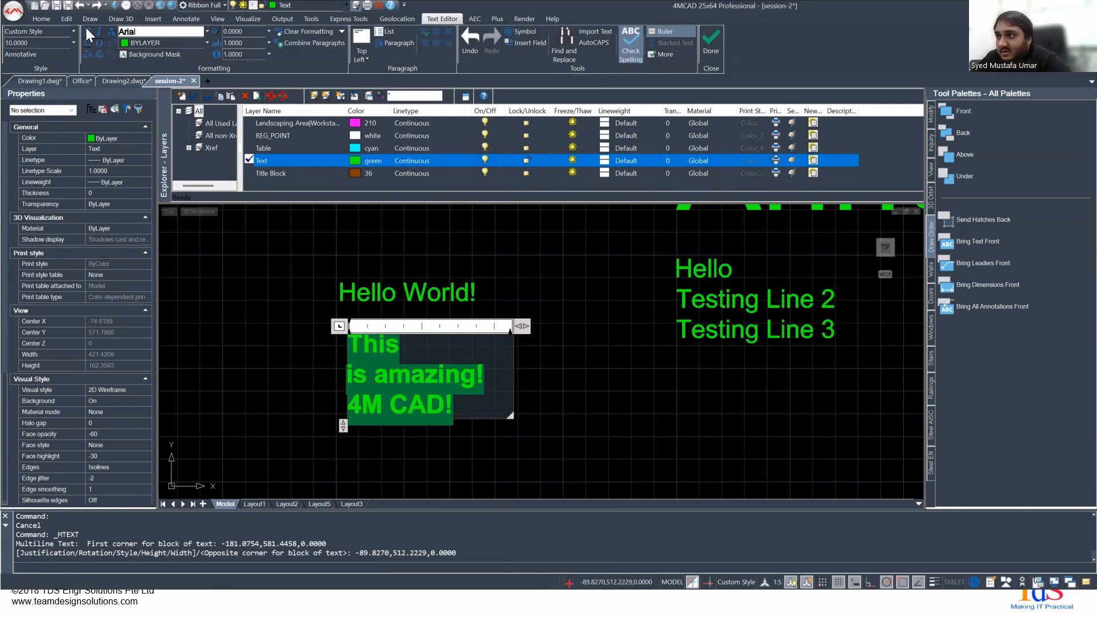
{"action": "left_click", "coordinate": [88, 32]}
{"action": "left_click", "coordinate": [98, 31]}
{"action": "left_click", "coordinate": [99, 31]}
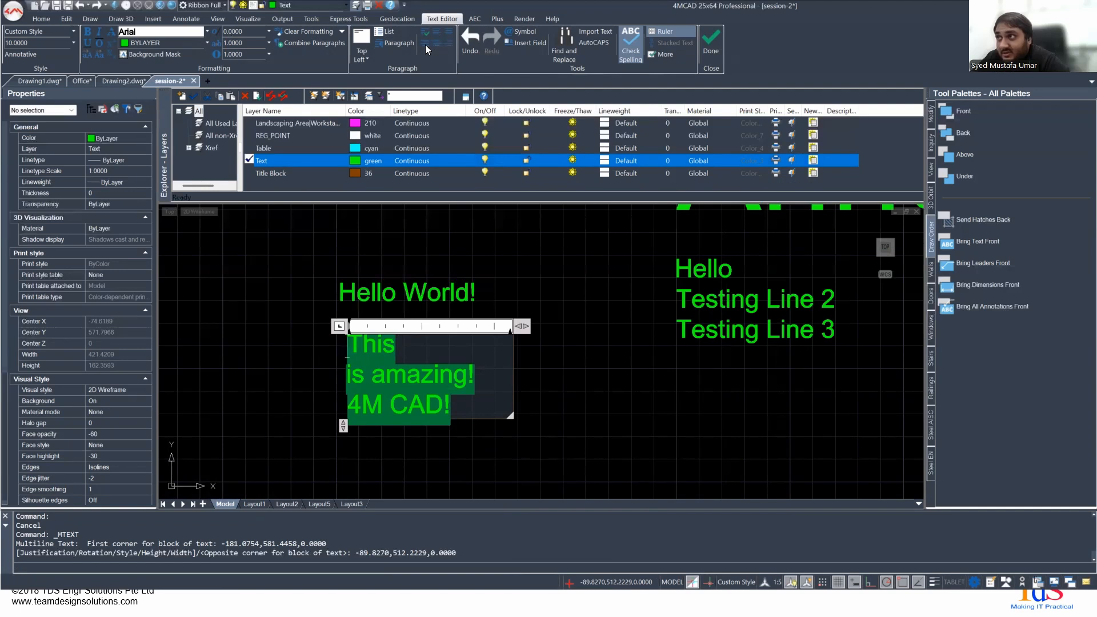
- Format the three selected lines as a bulleted list and finish editing the multiline text
{"action": "left_click", "coordinate": [386, 37]}
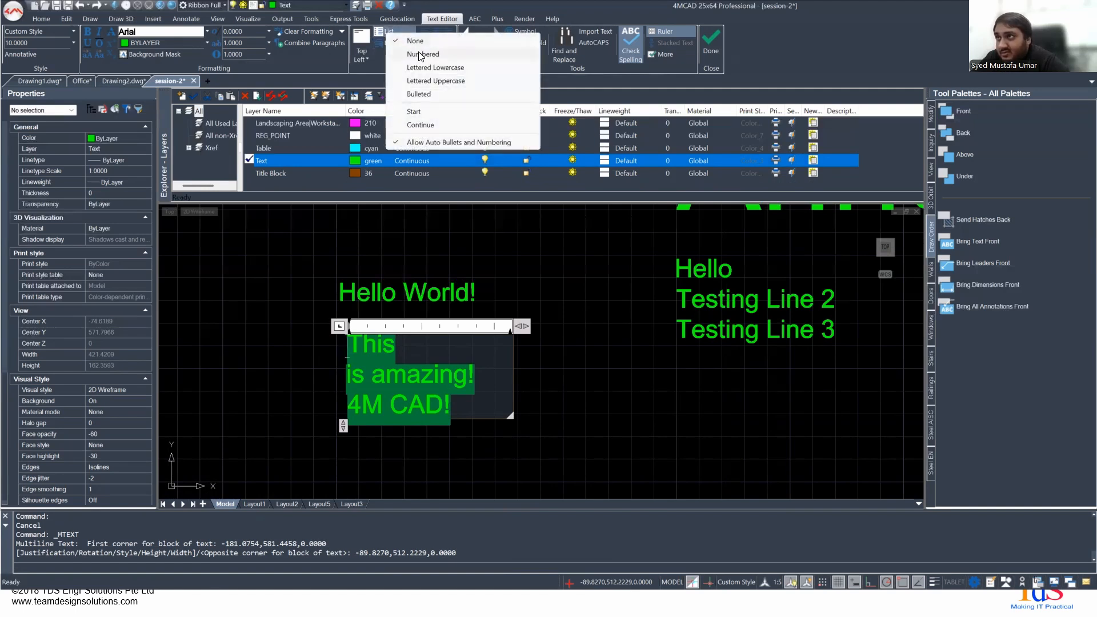
{"action": "left_click", "coordinate": [413, 93]}
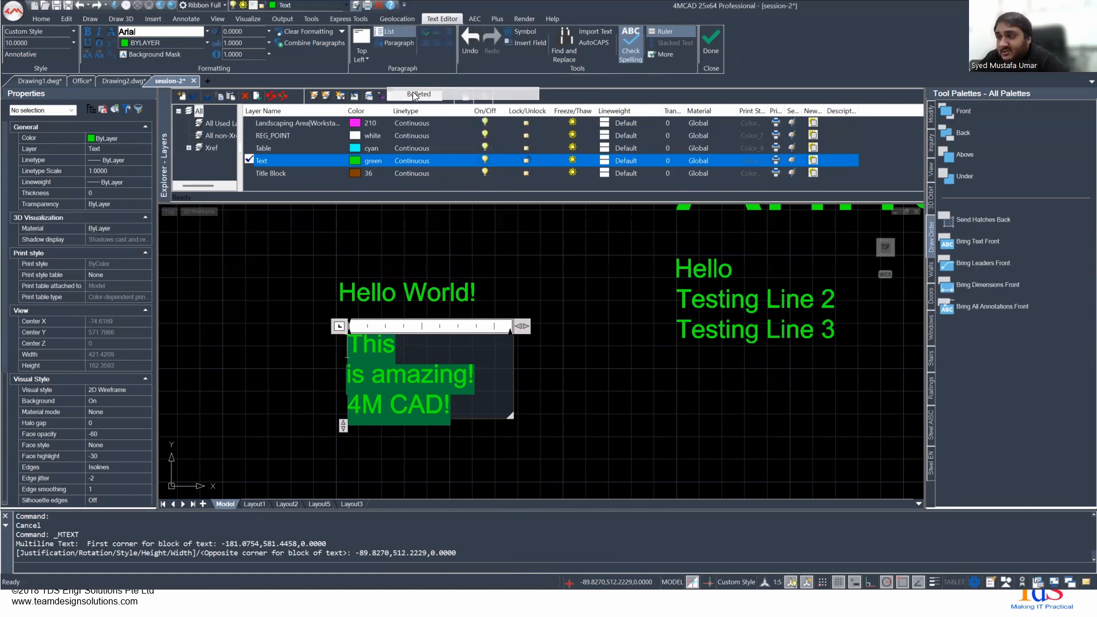
{"action": "left_click", "coordinate": [288, 304]}
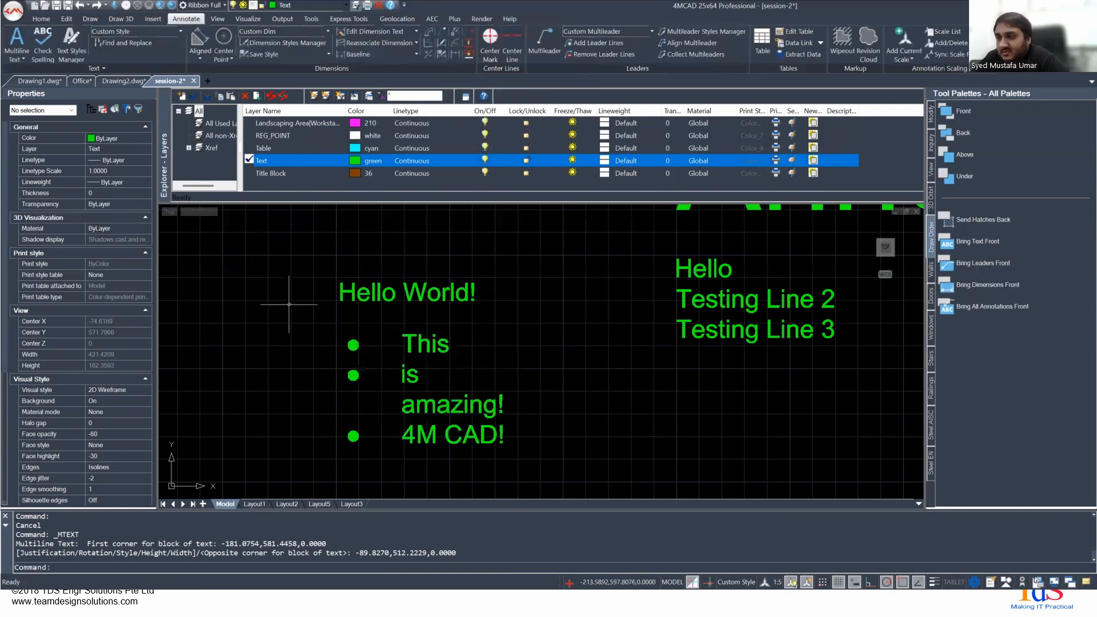
- Stretch the bulleted text block's lower corner outward to make it about 143 units wide and 82 units high
{"action": "left_click", "coordinate": [413, 376]}
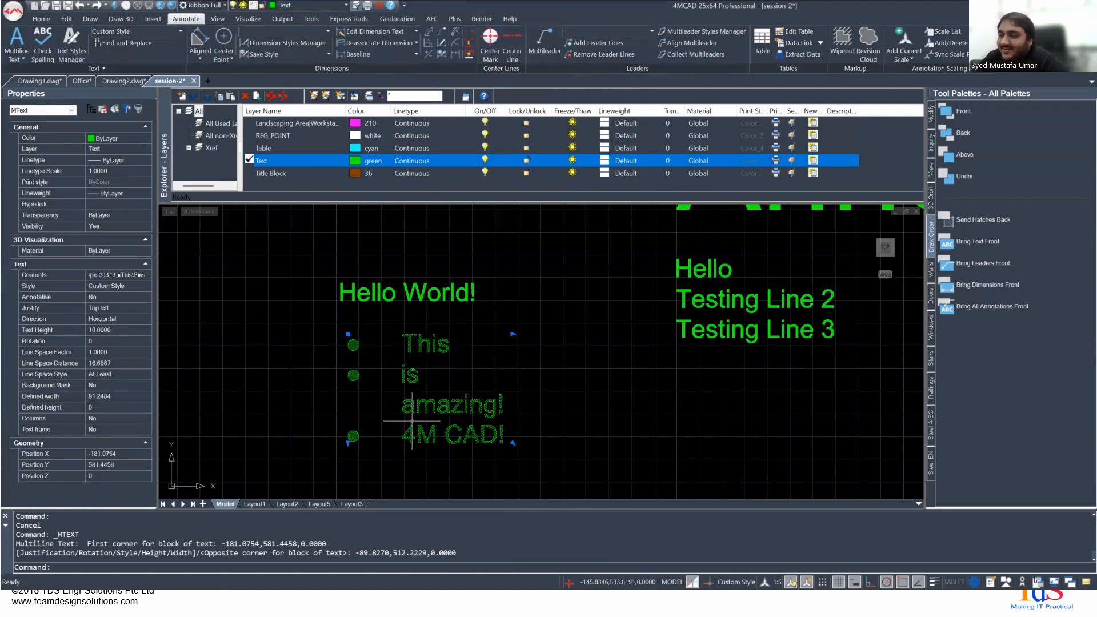
{"action": "left_click", "coordinate": [513, 443]}
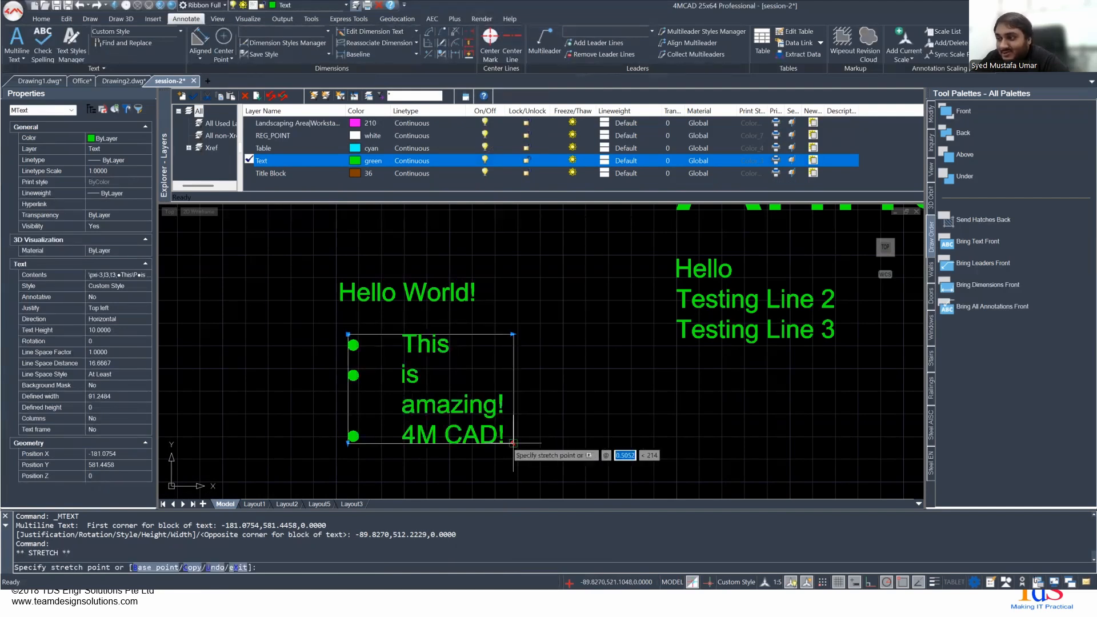
{"action": "left_click", "coordinate": [607, 475]}
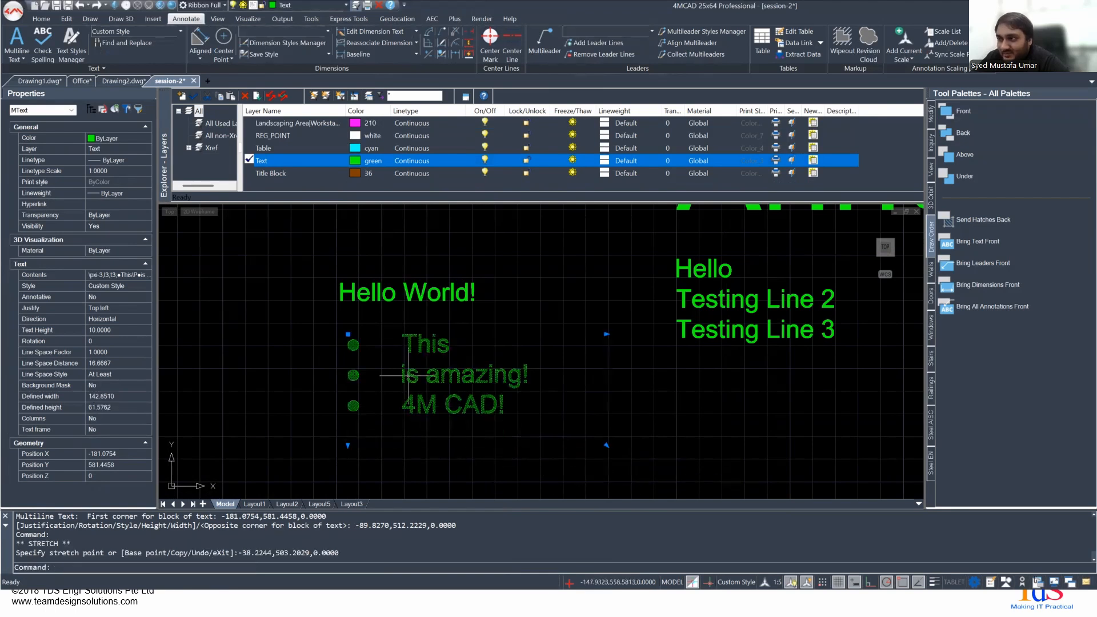
{"action": "scroll", "coordinate": [408, 375], "scroll_direction": "down", "scroll_amount": 6}
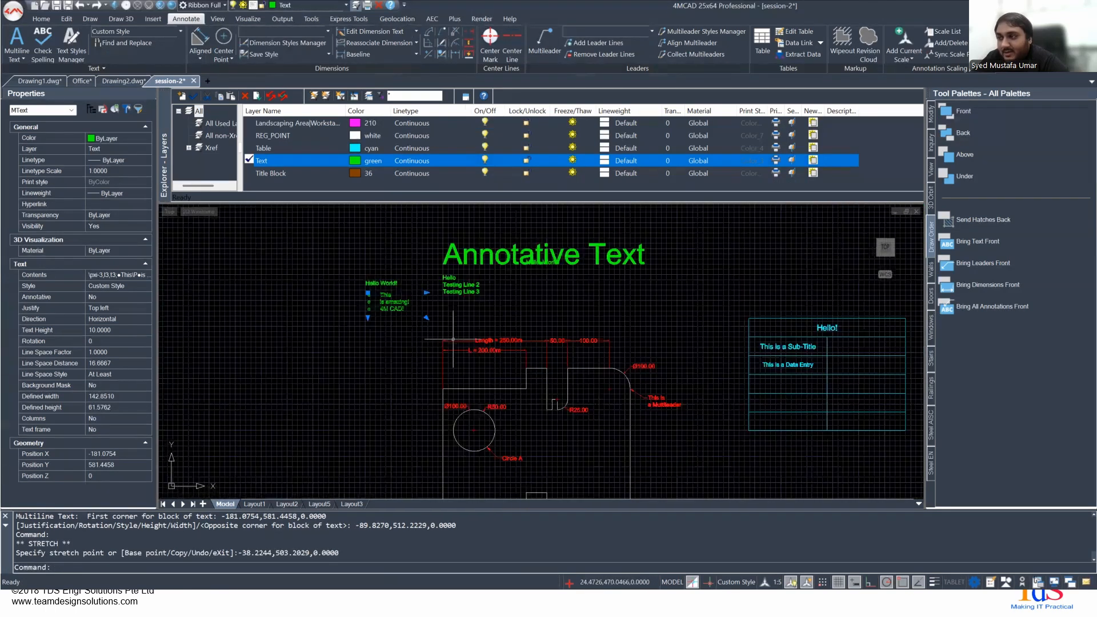
{"action": "scroll", "coordinate": [453, 339], "scroll_direction": "down", "scroll_amount": 1}
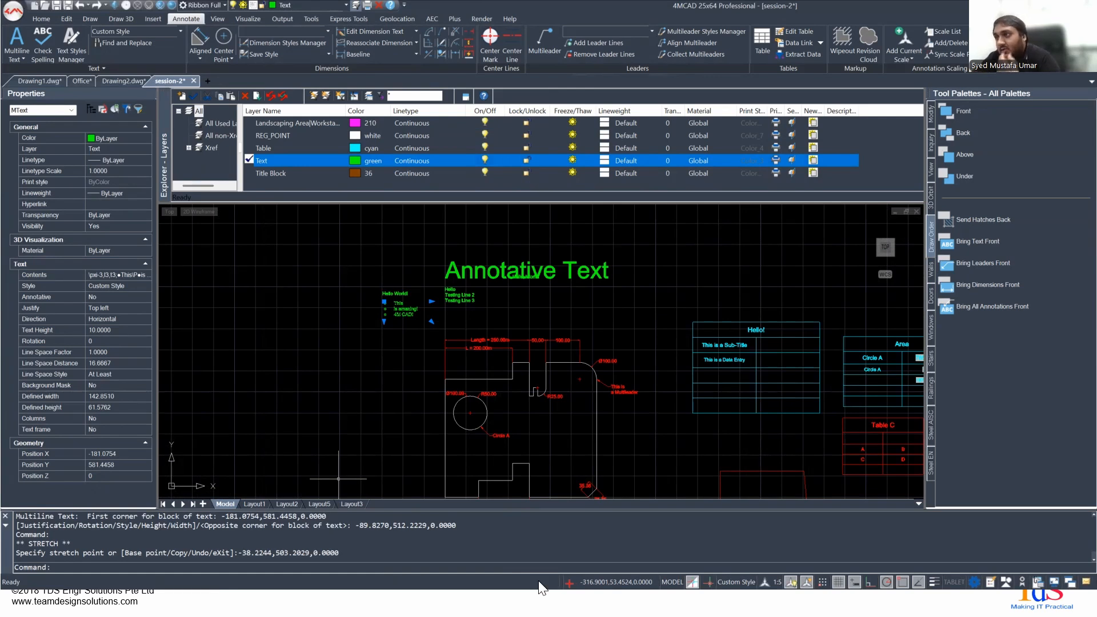
- Try placing single-line text reading "wasdwa" at 0 rotation below the bulleted text block, clearing the entry and ending the command
{"action": "scroll", "coordinate": [399, 288], "scroll_direction": "up", "scroll_amount": 4}
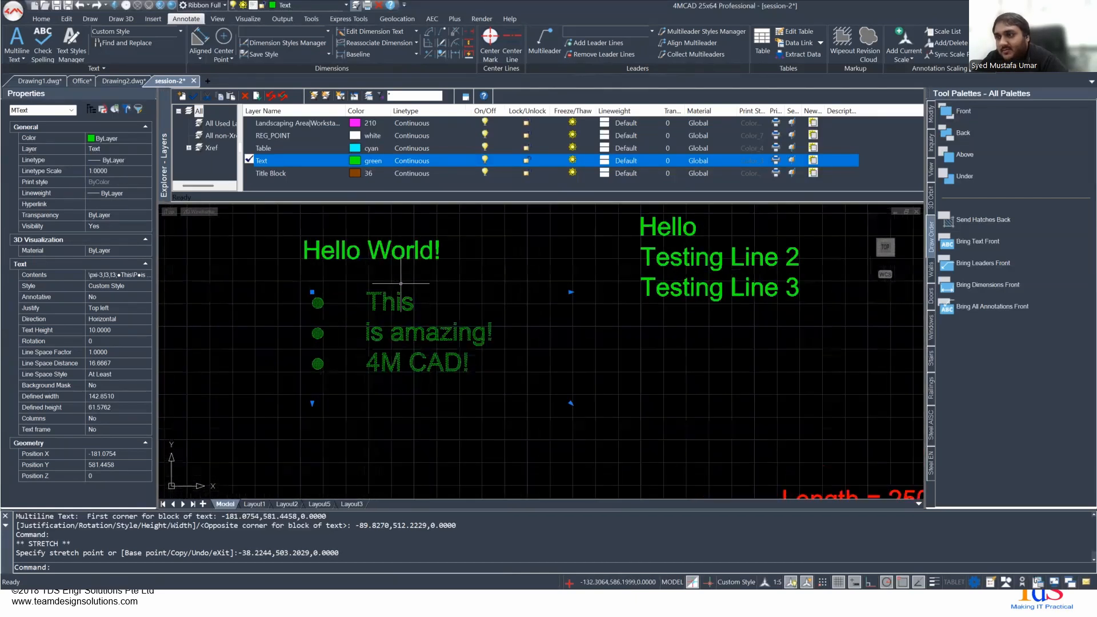
{"action": "key", "text": "Escape"}
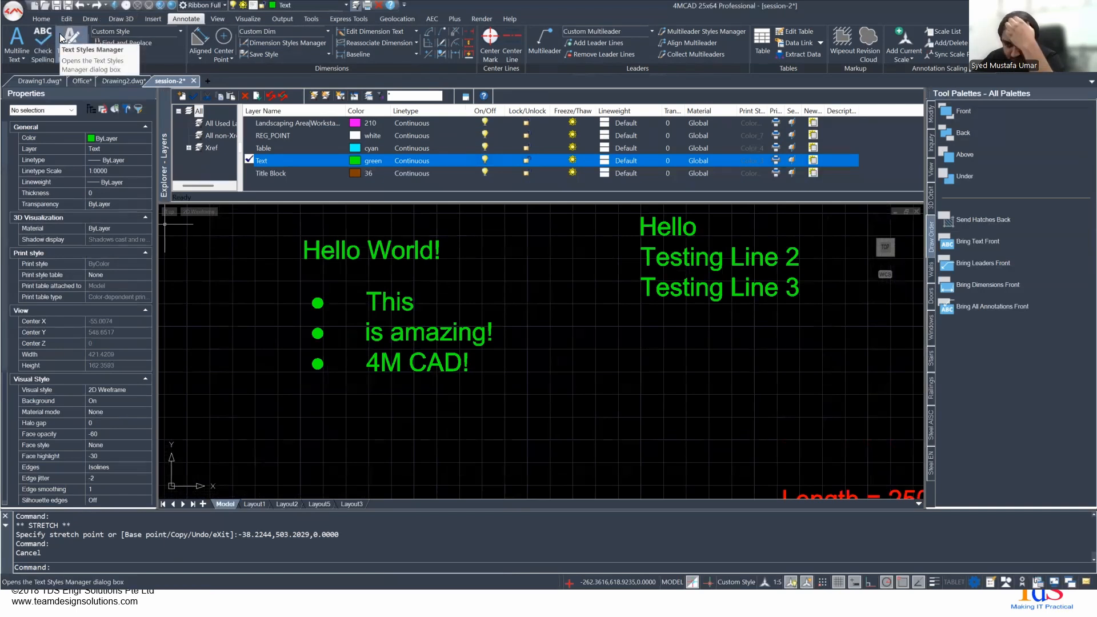
{"action": "left_click", "coordinate": [23, 59]}
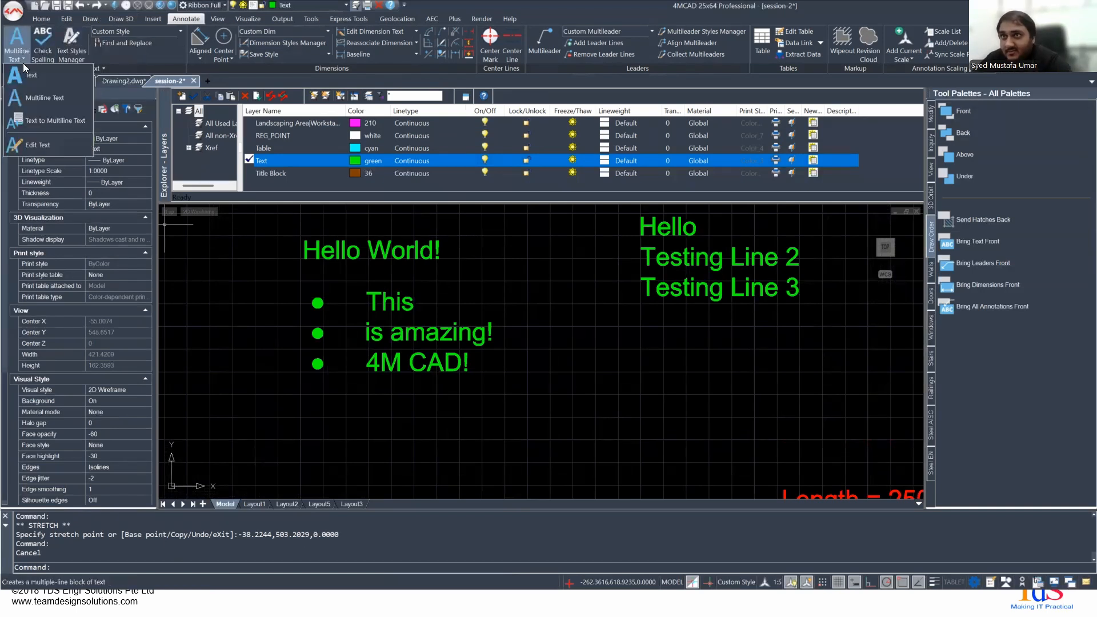
{"action": "left_click", "coordinate": [29, 79]}
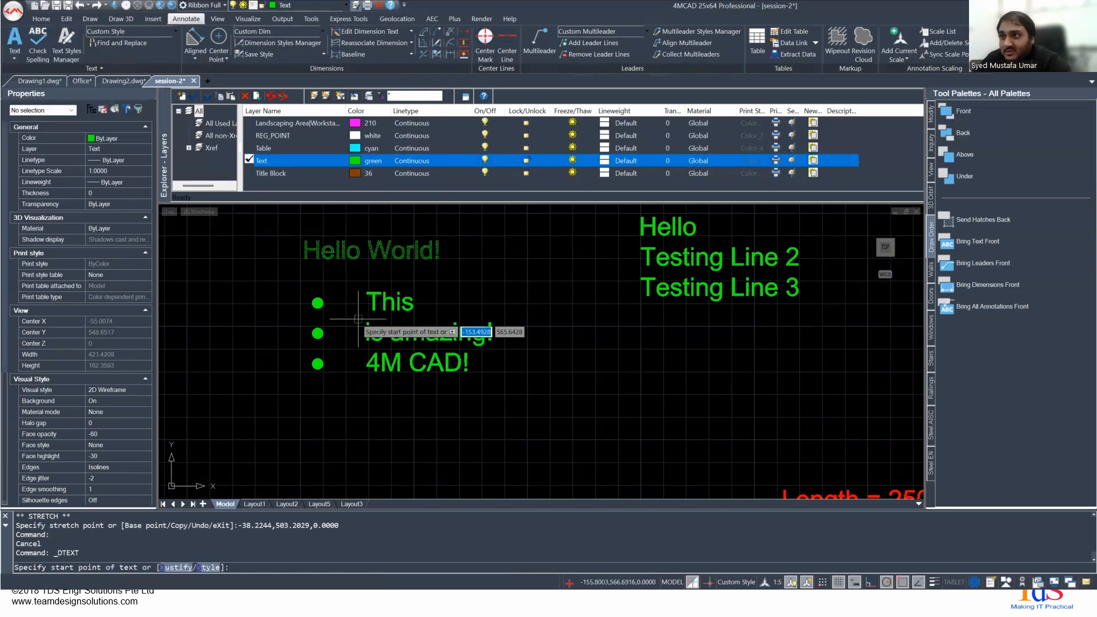
{"action": "left_click", "coordinate": [414, 462]}
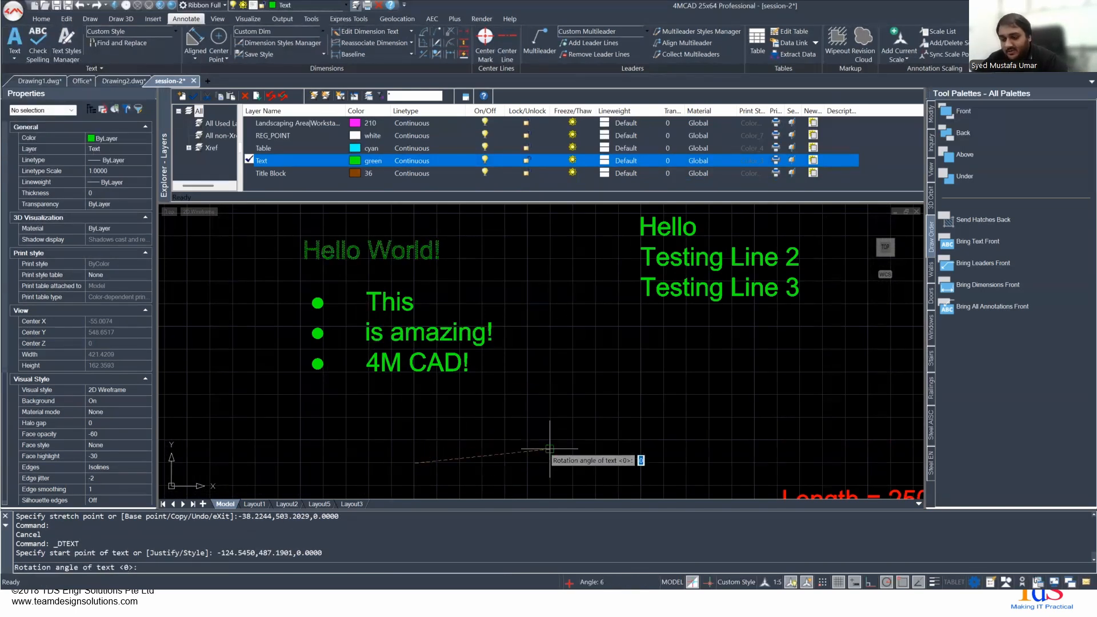
{"action": "key", "text": "Return"}
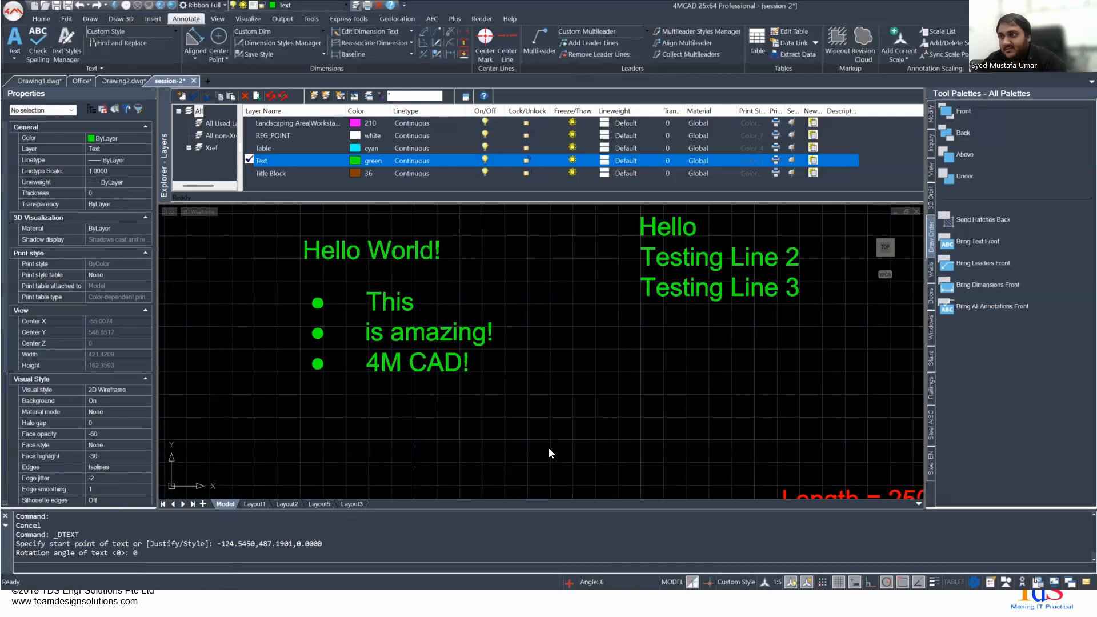
{"action": "type", "text": "wasdwa"}
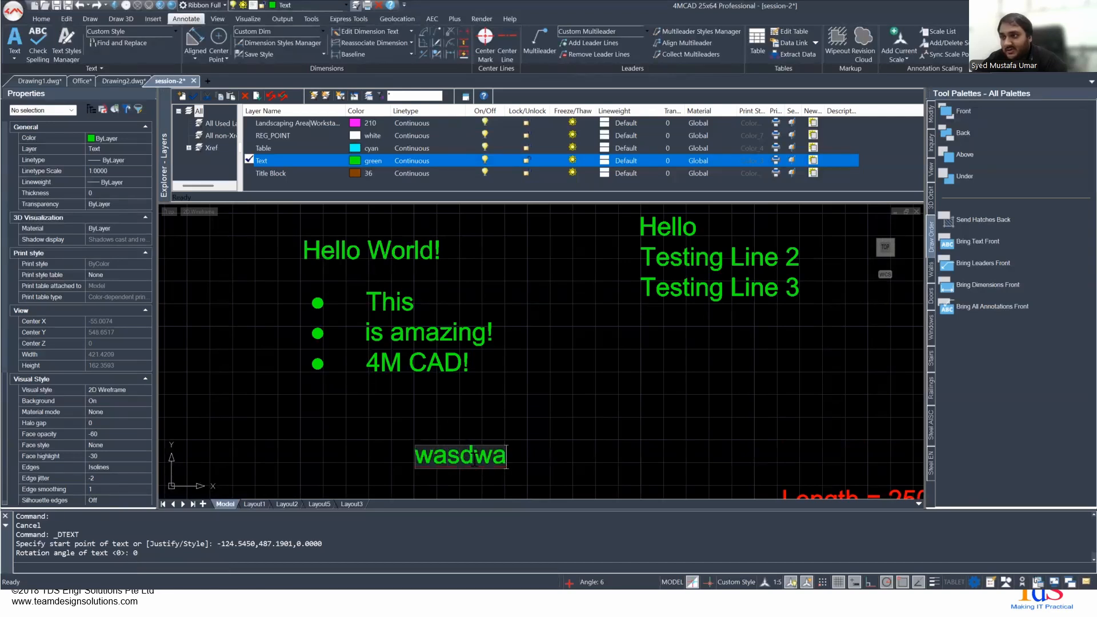
{"action": "double_click", "coordinate": [474, 460]}
{"action": "key", "text": "BackSpace"}
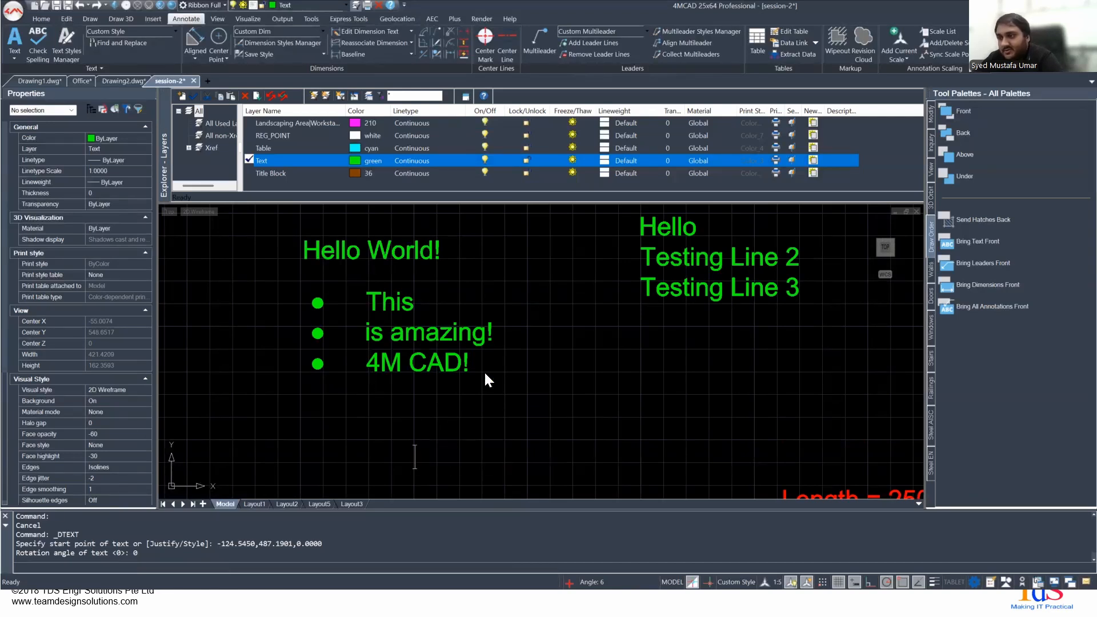
{"action": "key", "text": "Escape"}
- Open the bulleted multiline text in the text editor to review its style, height and annotative settings, and close it without changes
{"action": "left_click", "coordinate": [417, 313]}
{"action": "left_click", "coordinate": [383, 296]}
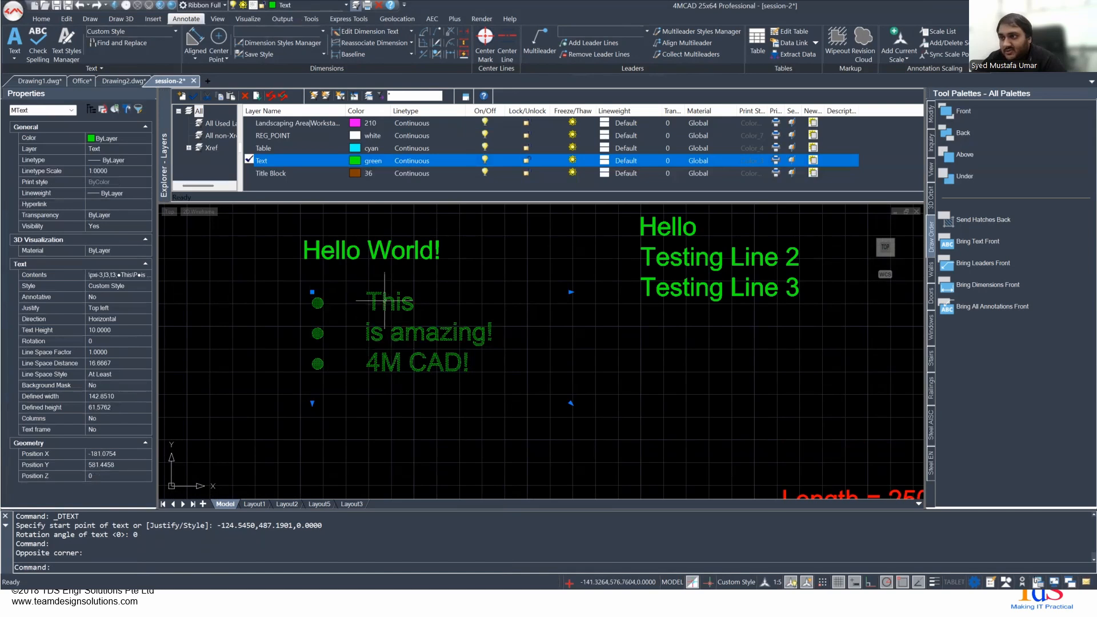
{"action": "double_click", "coordinate": [384, 296]}
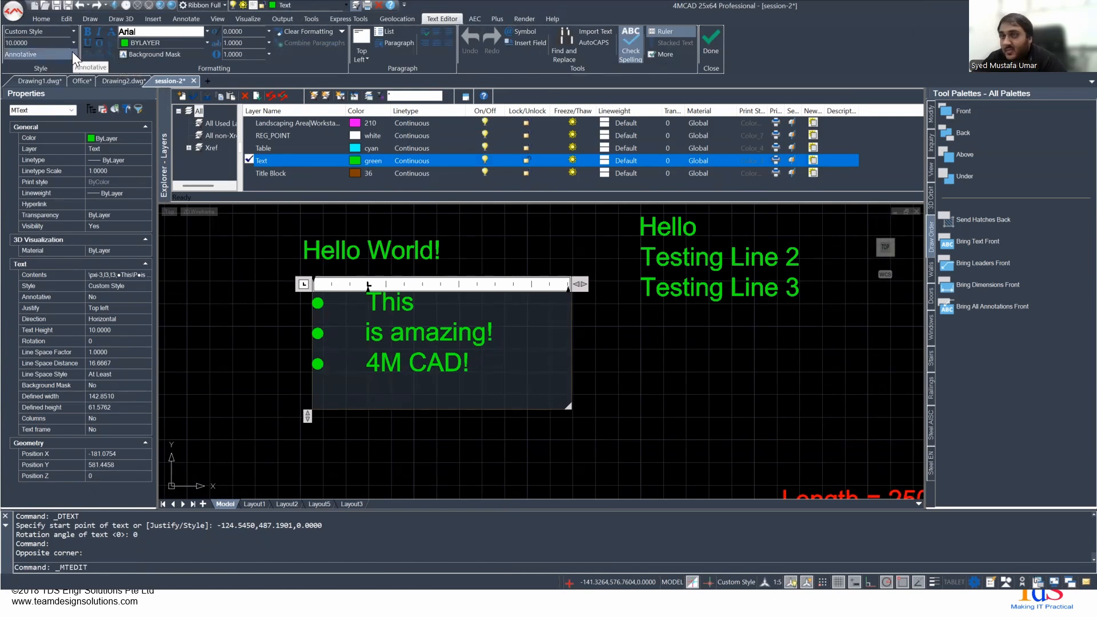
{"action": "left_click", "coordinate": [246, 339]}
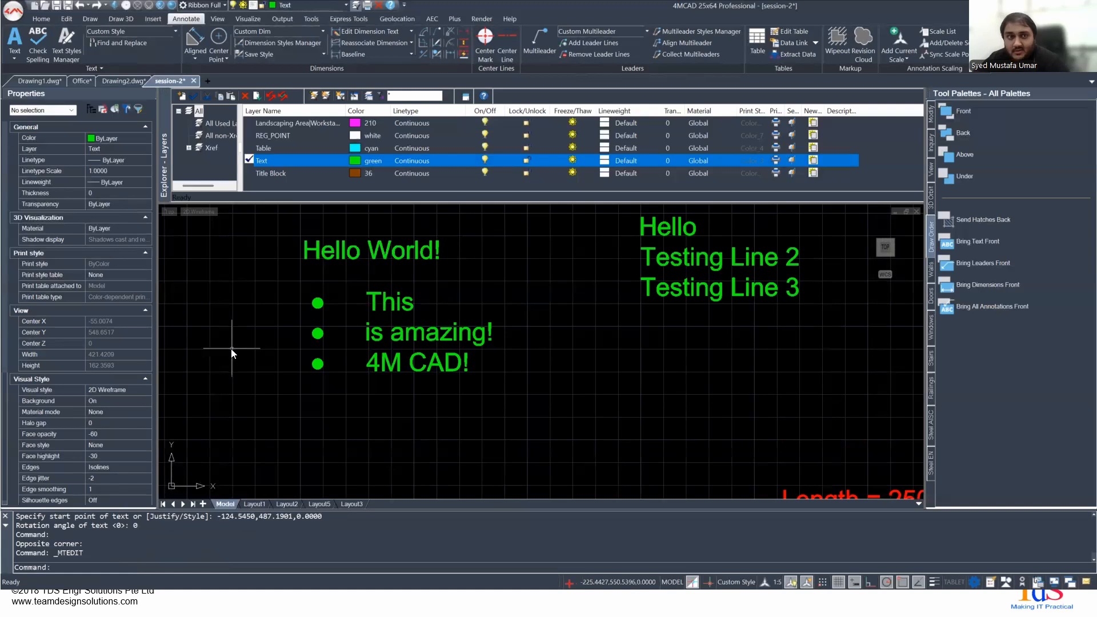
- Switch to the slide presentation and advance to the slide on creating and using text styles via Text Styles Explorer
{"action": "key", "text": "alt+Tab"}
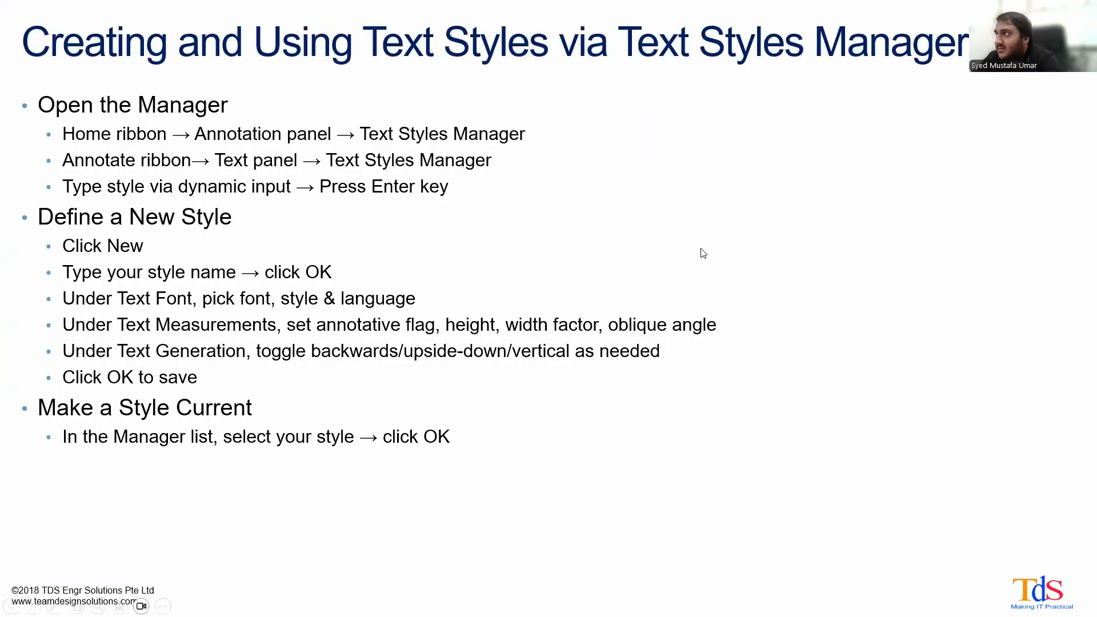
{"action": "key", "text": "Right"}
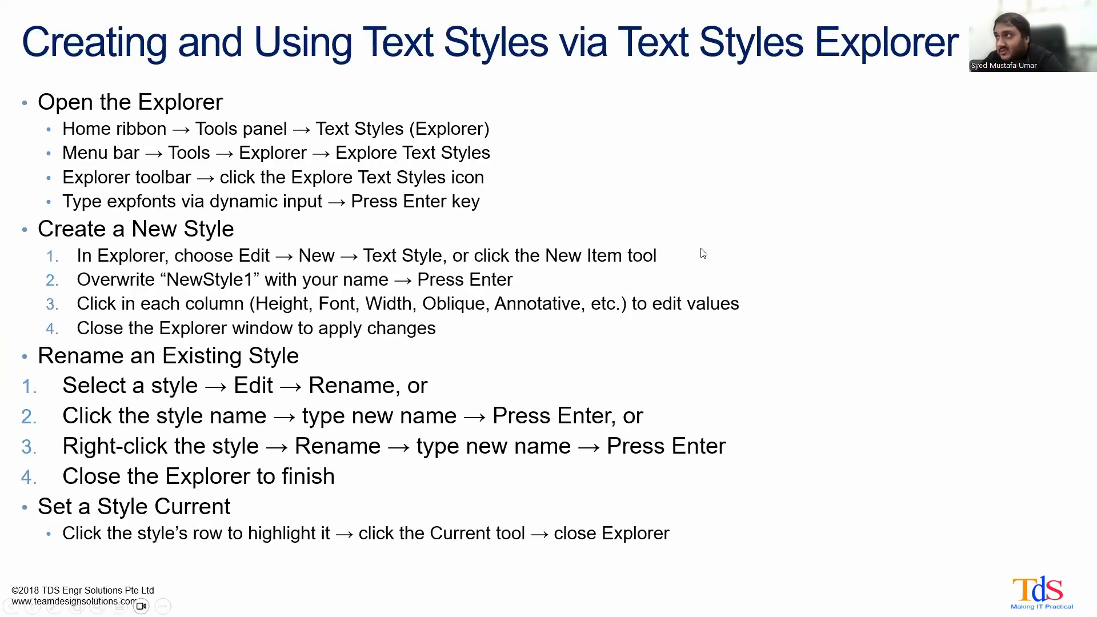
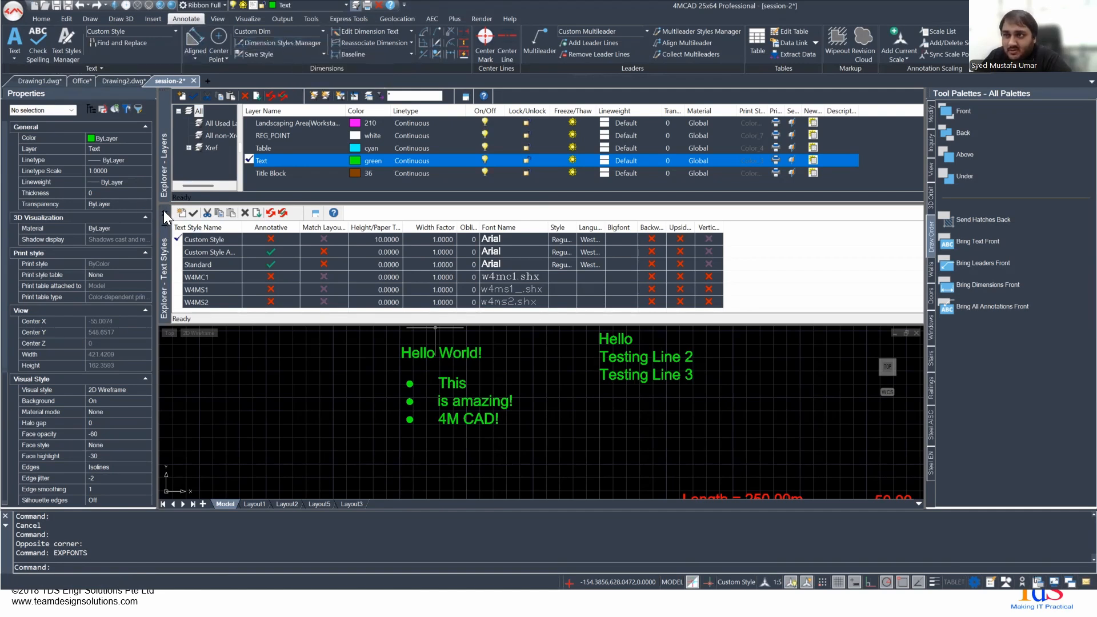
- Close the Text Styles Explorer and show the slide on creating and using dimension styles before switching back to 4MCAD
{"action": "left_click", "coordinate": [164, 210]}
{"action": "left_click", "coordinate": [276, 42]}
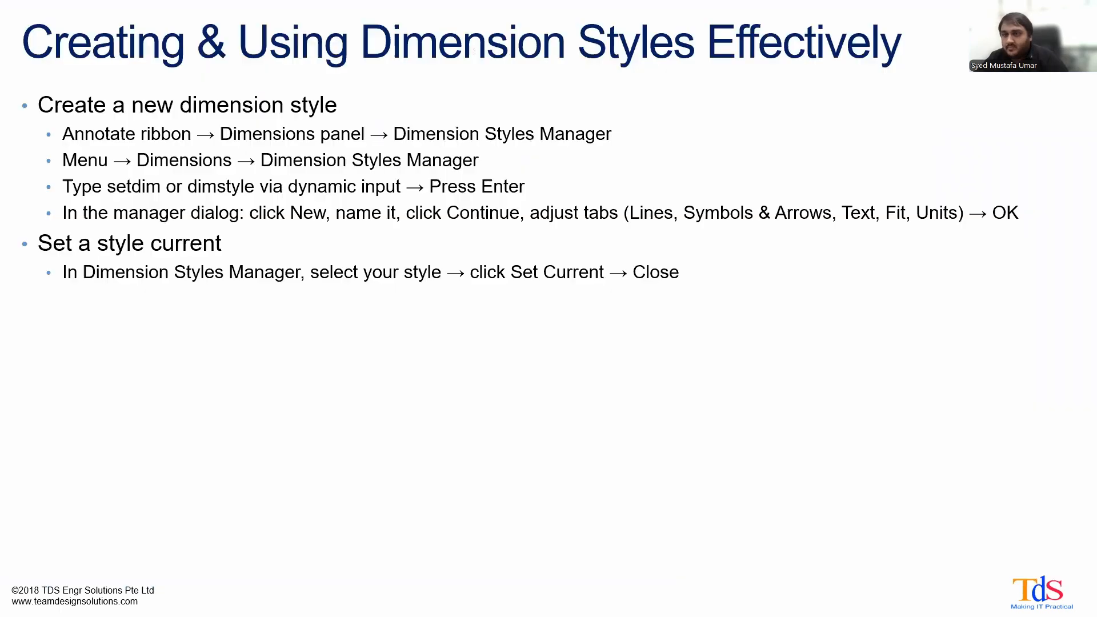
{"action": "key", "text": "Right"}
{"action": "key", "text": "Left"}
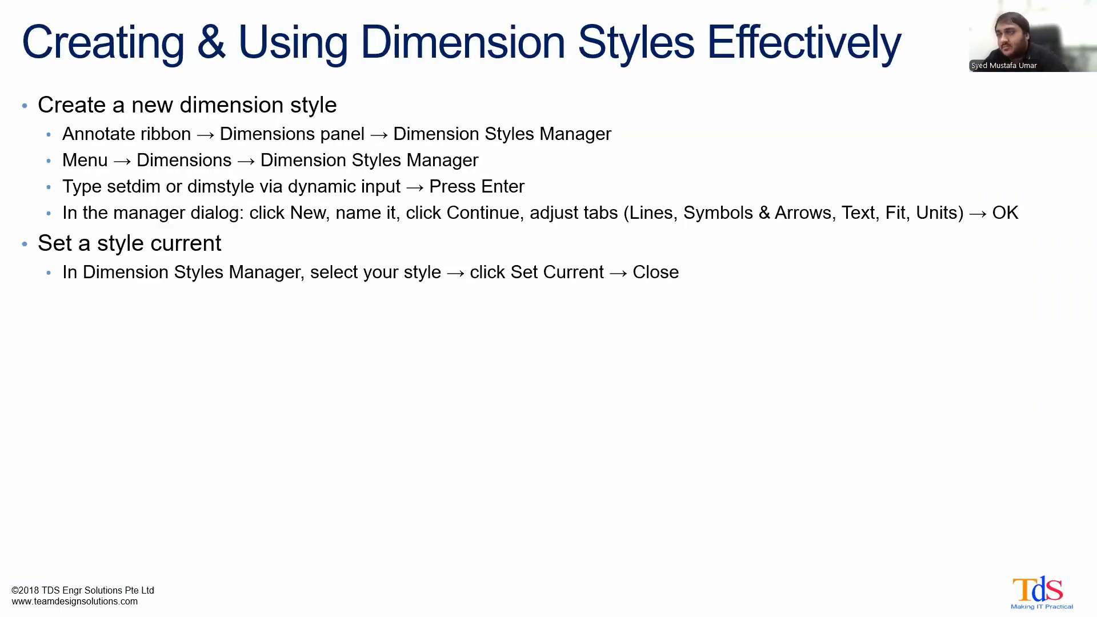
{"action": "key", "text": "alt+Tab"}
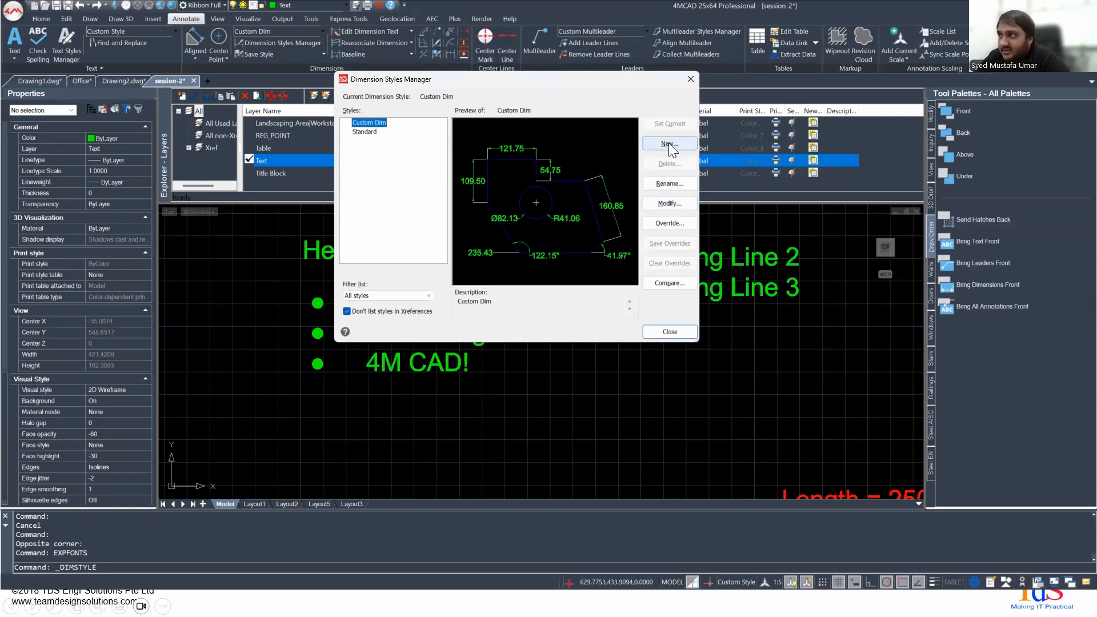
- Open the Custom Dim dimension style to view its line settings, and close the dimension style dialogs without changes
{"action": "left_click", "coordinate": [663, 202]}
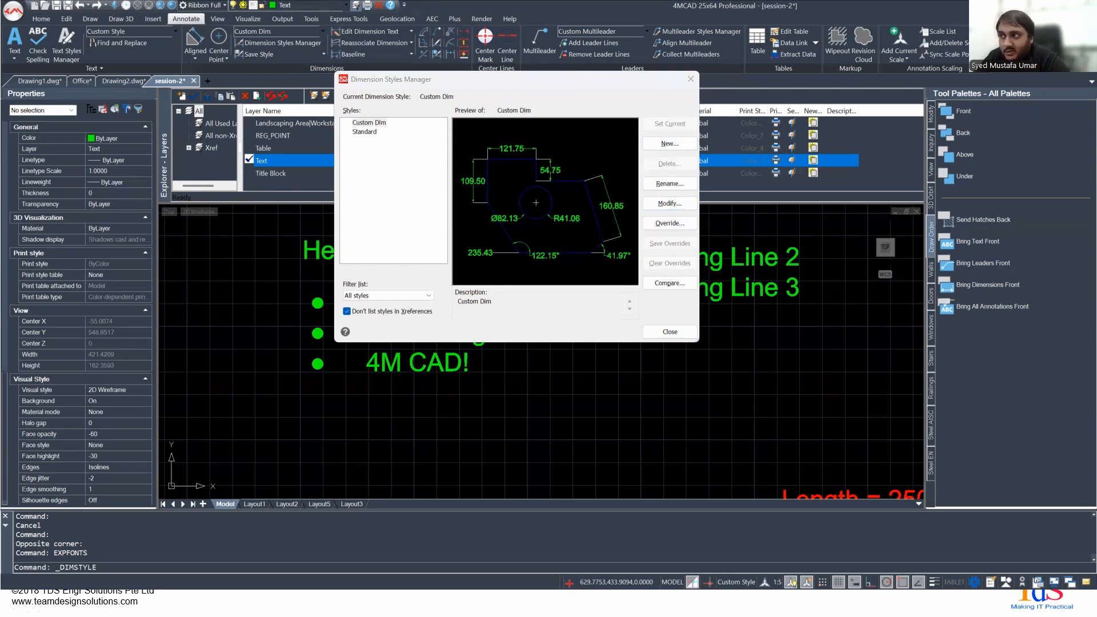
{"action": "left_click", "coordinate": [512, 197]}
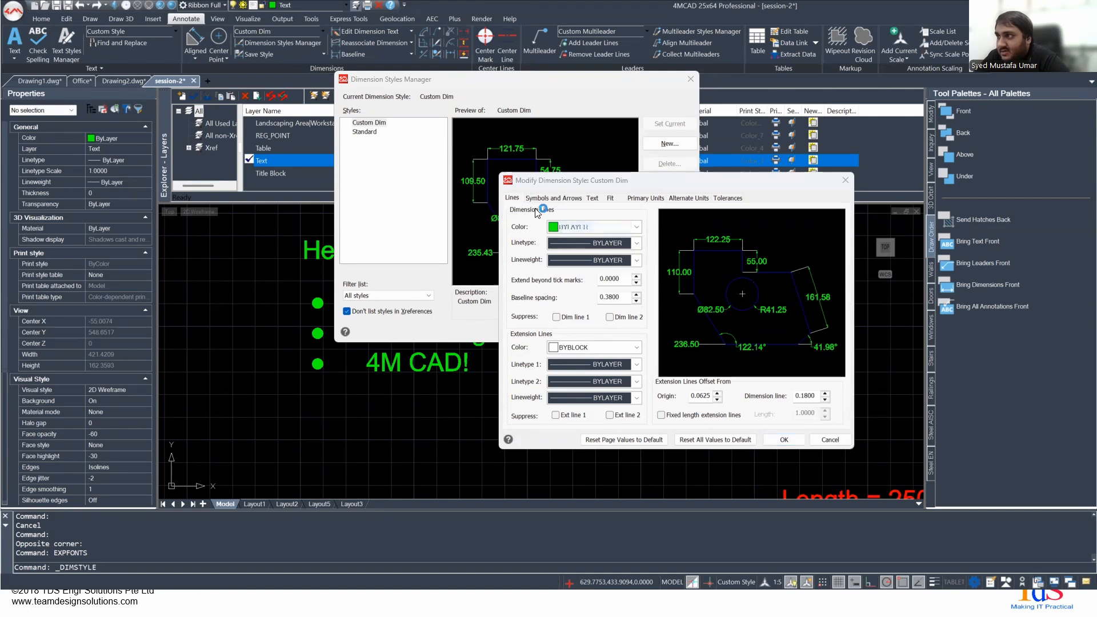
{"action": "scroll", "coordinate": [386, 401], "scroll_direction": "down", "scroll_amount": 3}
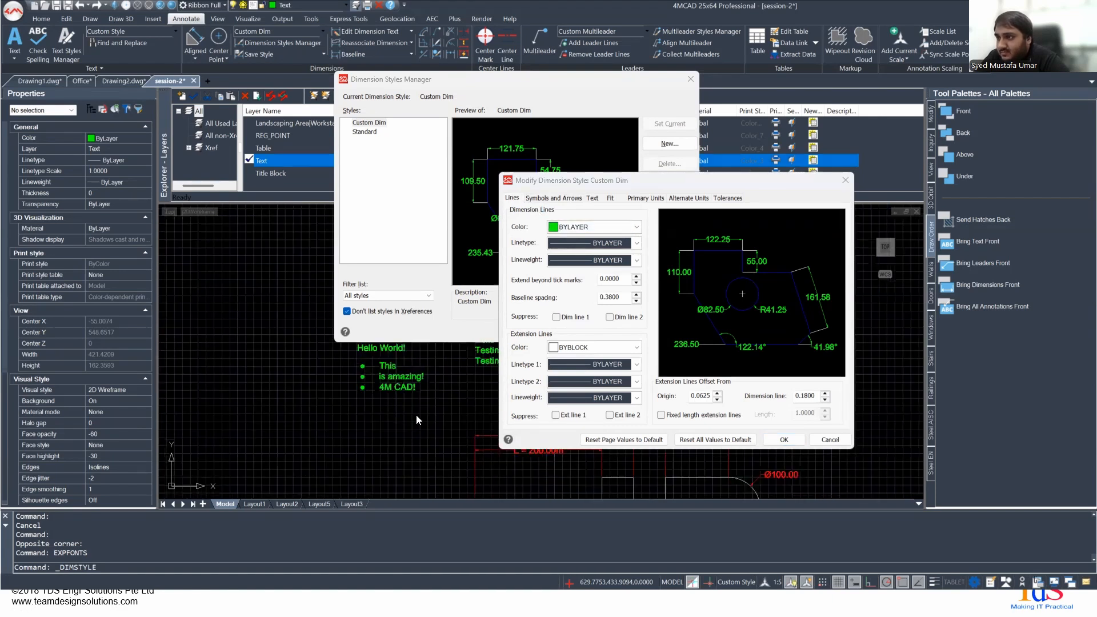
{"action": "middle_click_drag", "start_coordinate": [417, 415], "coordinate": [388, 398]}
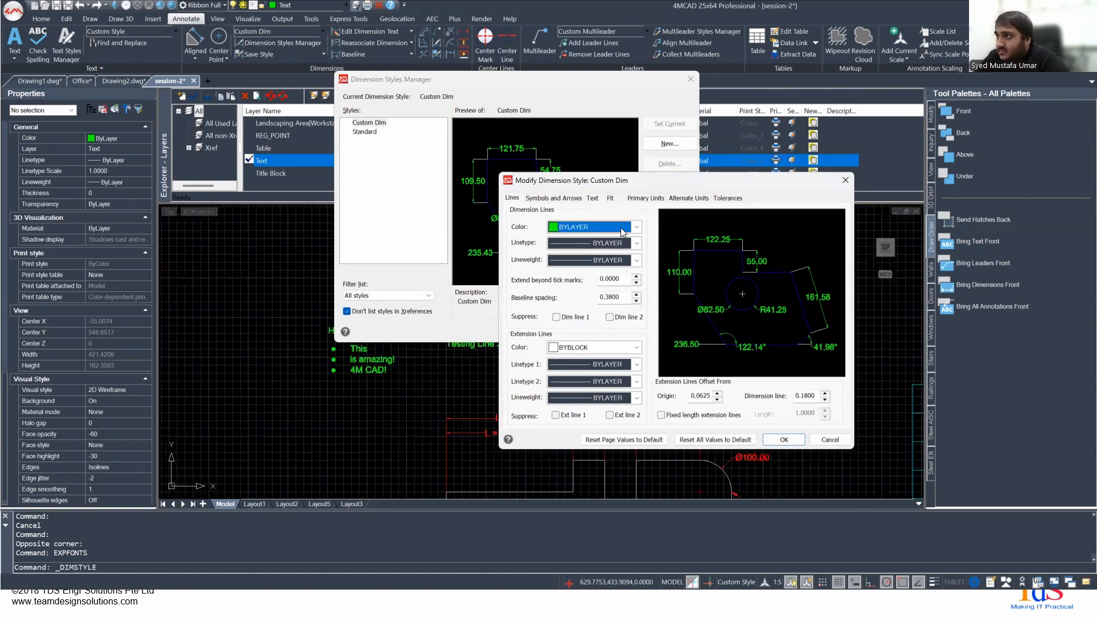
{"action": "left_click", "coordinate": [845, 180]}
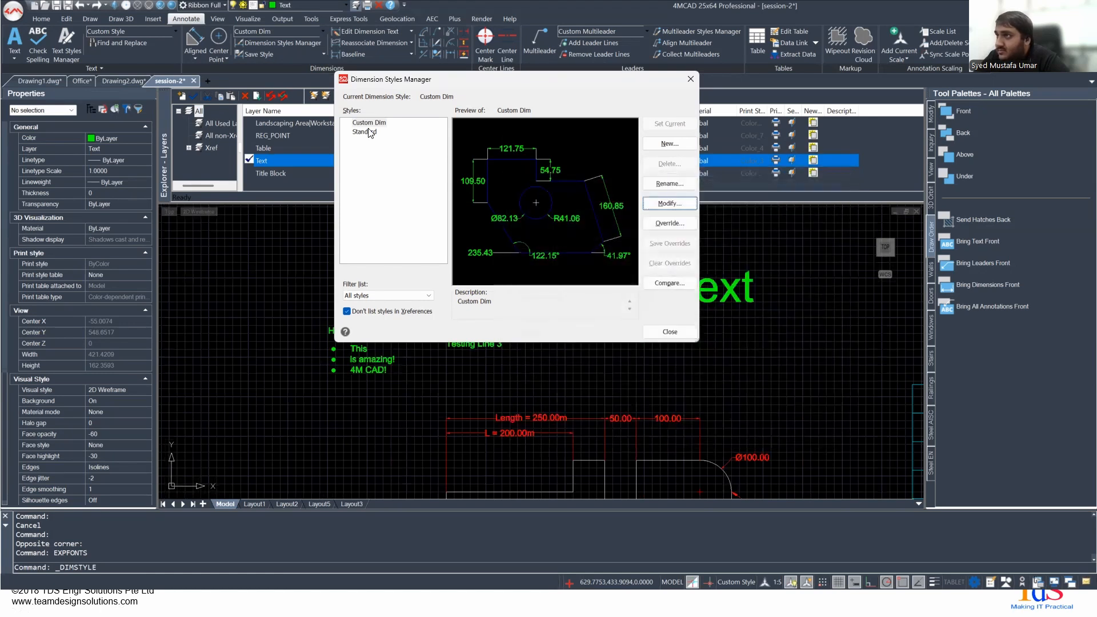
{"action": "left_click", "coordinate": [689, 78]}
- Make Dim the current layer and check it in the layer list
{"action": "left_click", "coordinate": [308, 5]}
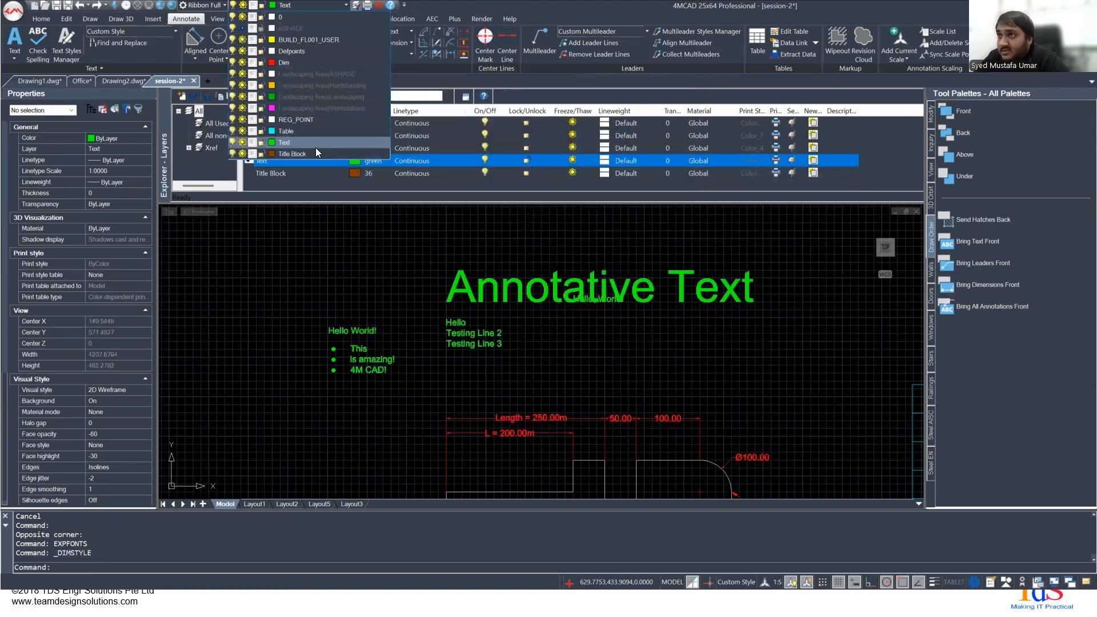
{"action": "left_click", "coordinate": [295, 63]}
{"action": "middle_click_drag", "start_coordinate": [428, 324], "coordinate": [336, 297]}
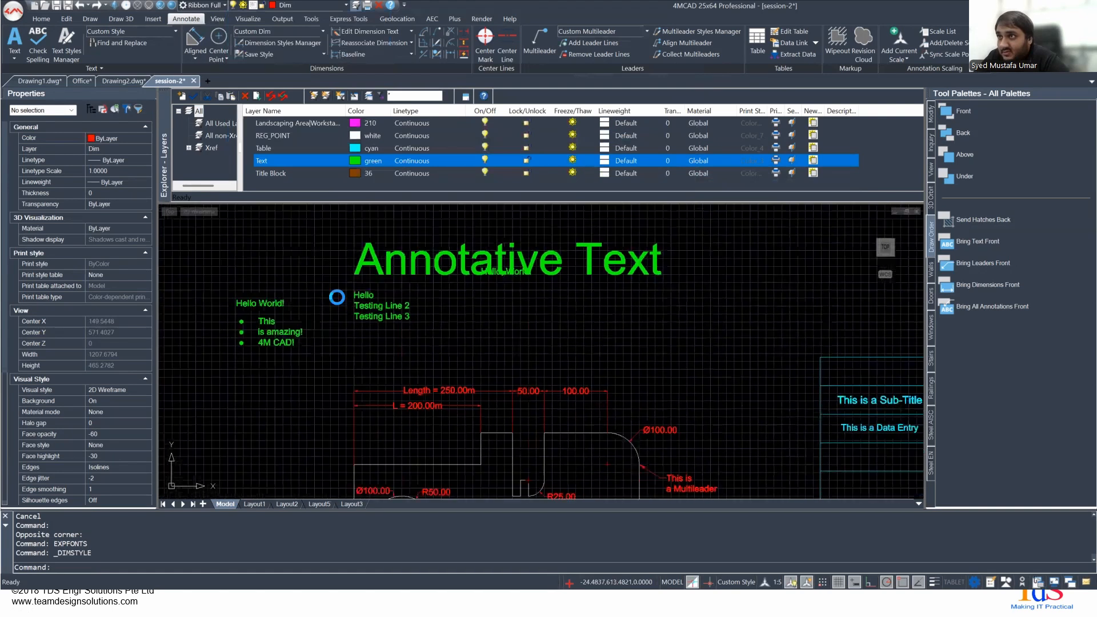
{"action": "scroll", "coordinate": [263, 170], "scroll_direction": "up", "scroll_amount": 3}
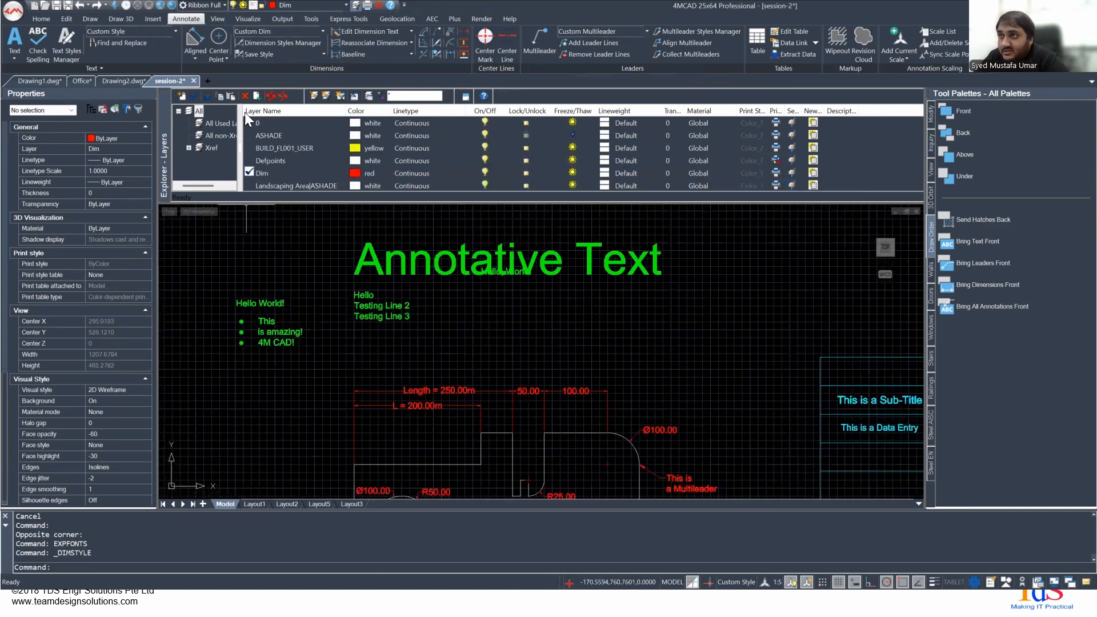
- Open the Custom Dim dimension style for modification and show its dimension and extension line settings
{"action": "left_click", "coordinate": [292, 41]}
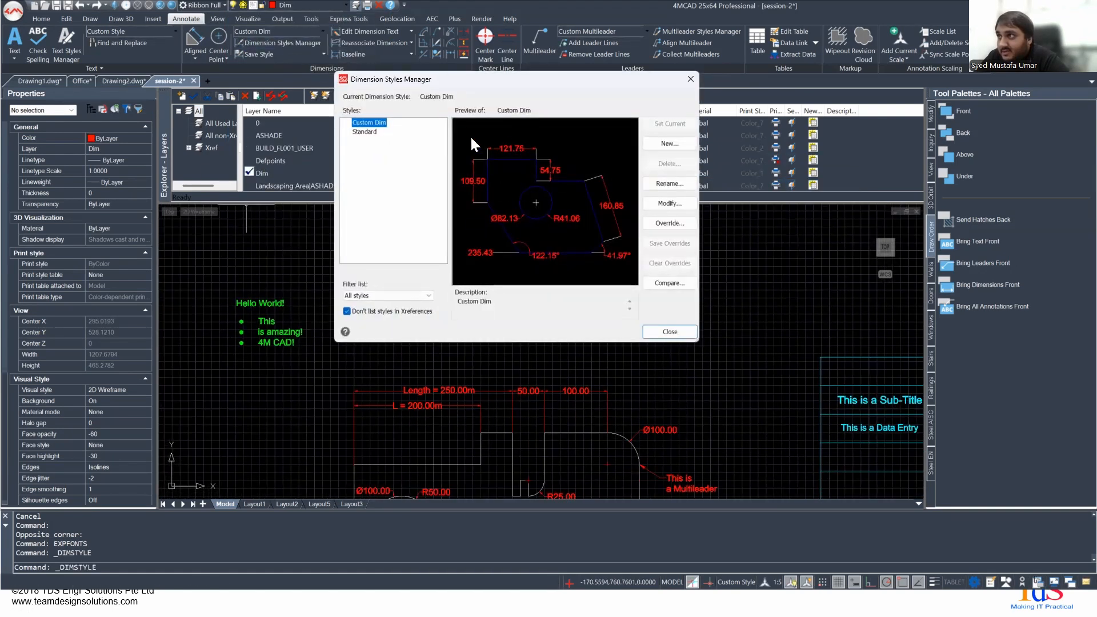
{"action": "scroll", "coordinate": [361, 386], "scroll_direction": "up", "scroll_amount": 1}
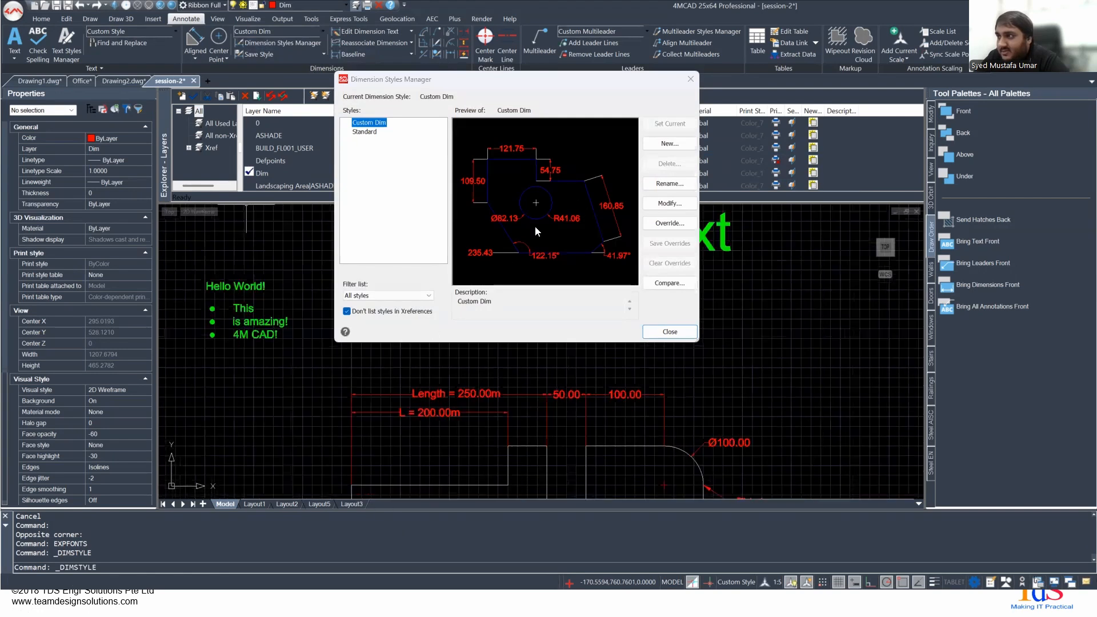
{"action": "left_click", "coordinate": [669, 203]}
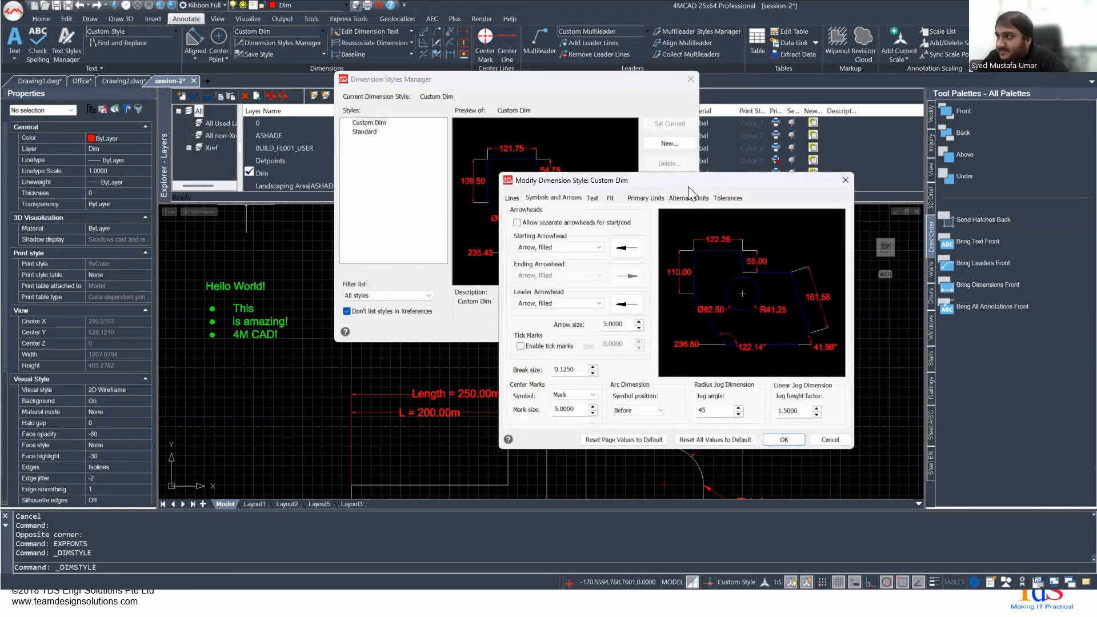
{"action": "left_click_drag", "start_coordinate": [658, 181], "coordinate": [661, 97]}
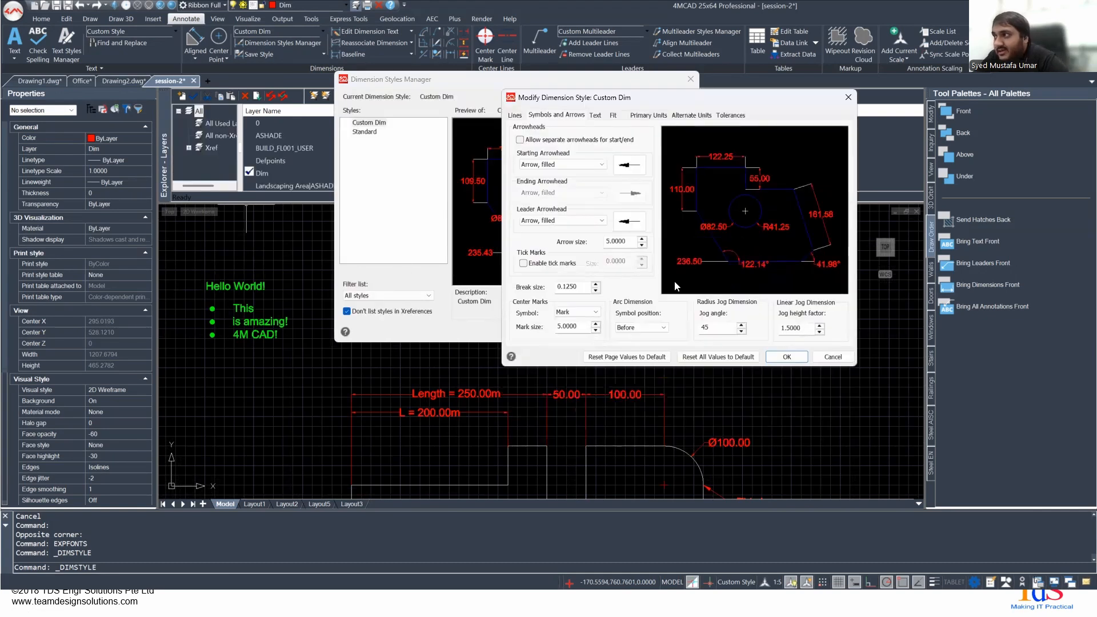
{"action": "left_click", "coordinate": [515, 115]}
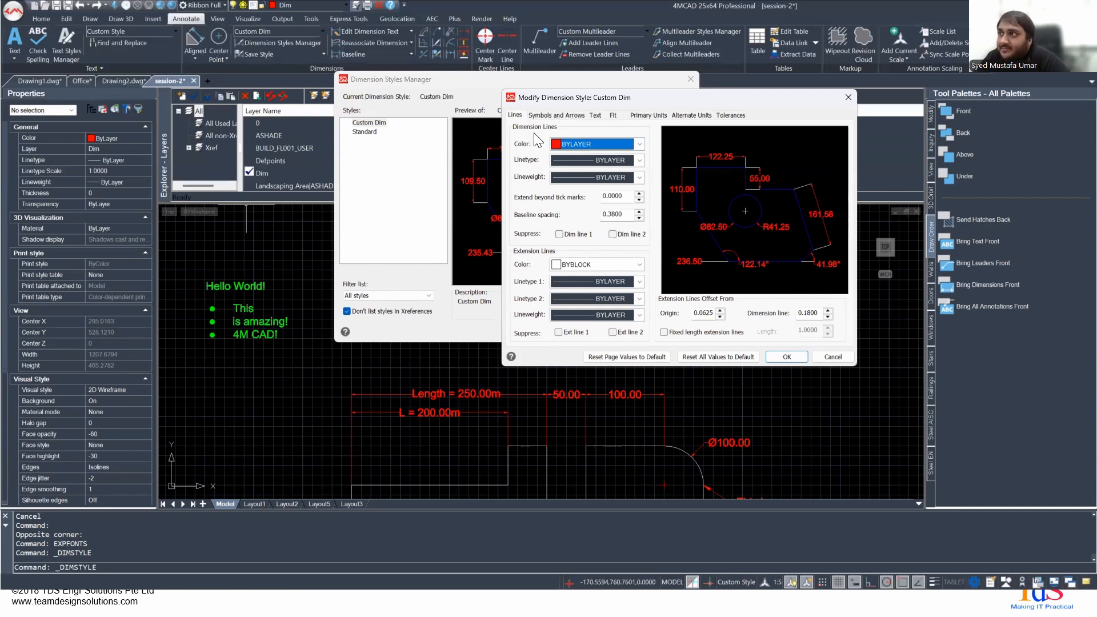
- Try suppressing dimension lines 1 and 2 in the Custom Dim style, and clear both suppressions
{"action": "left_click", "coordinate": [559, 234]}
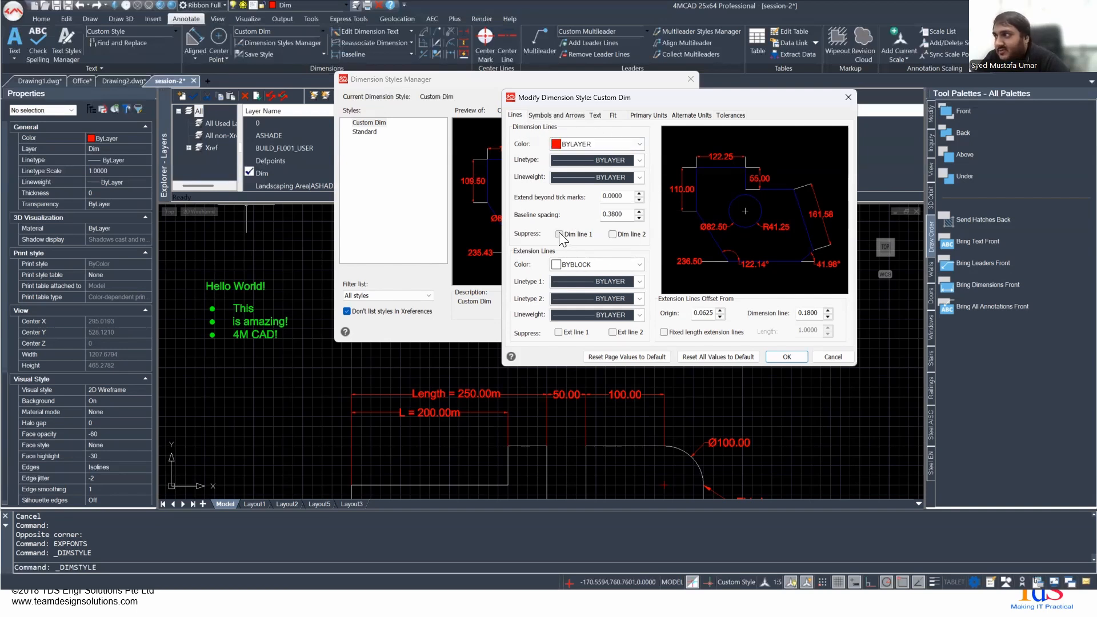
{"action": "left_click", "coordinate": [612, 234]}
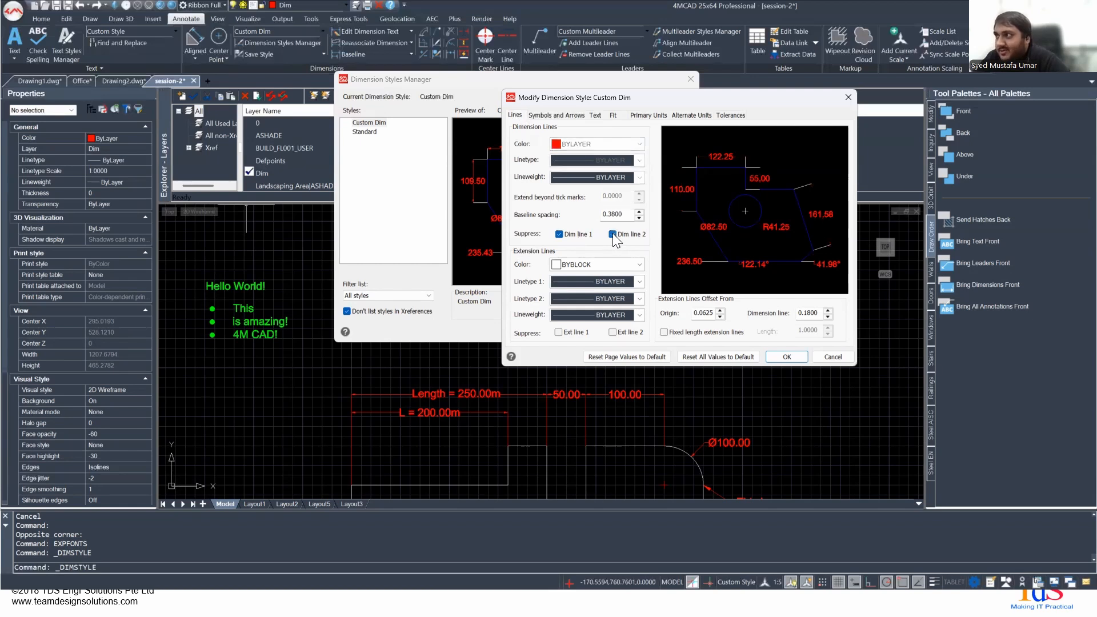
{"action": "left_click", "coordinate": [612, 233]}
{"action": "left_click", "coordinate": [612, 234]}
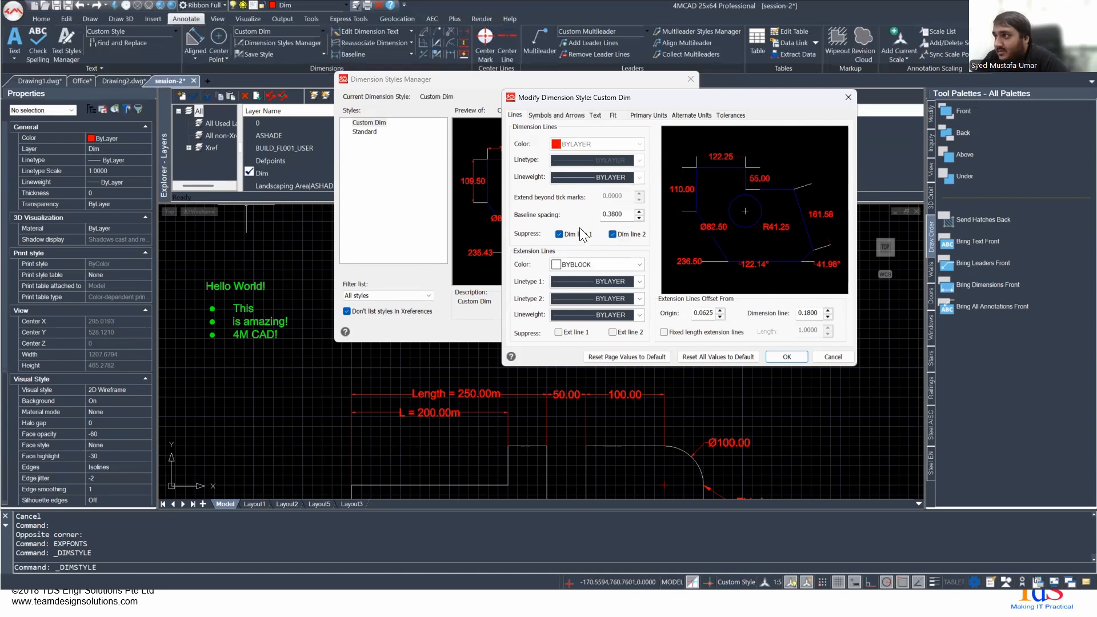
{"action": "left_click", "coordinate": [612, 236]}
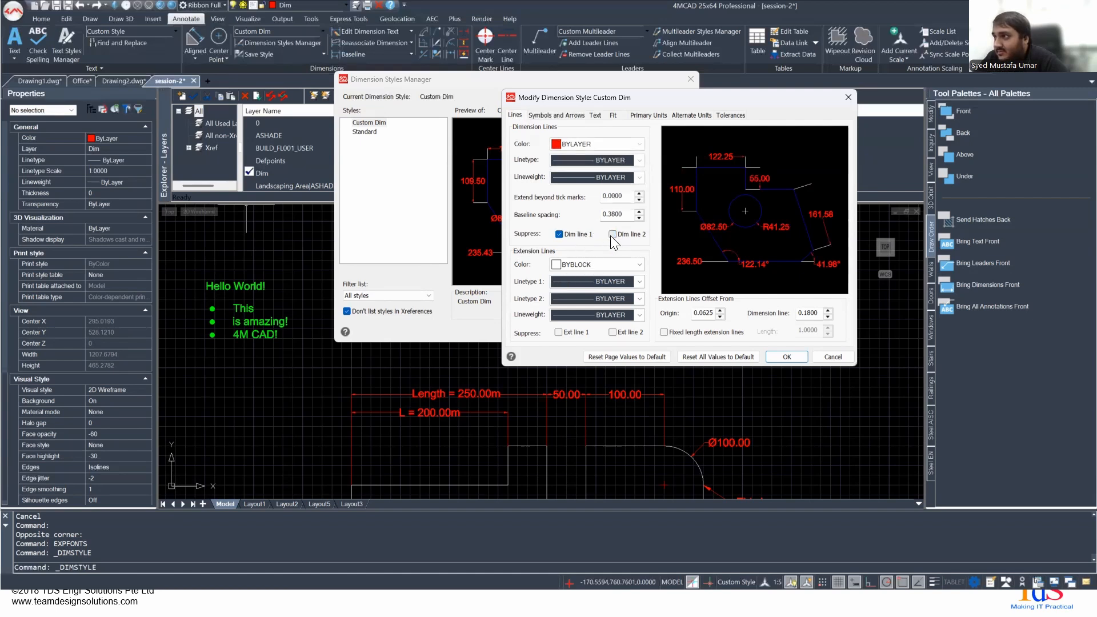
{"action": "left_click", "coordinate": [587, 237]}
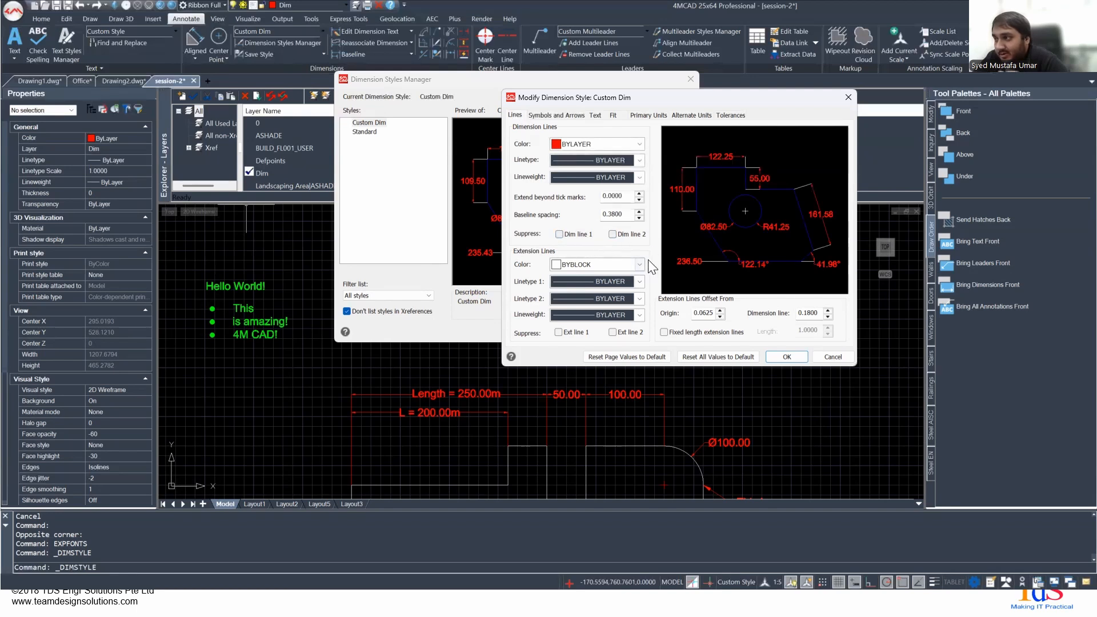
- Set the extension line color of the Custom Dim style to BYLAYER
{"action": "left_click", "coordinate": [603, 264]}
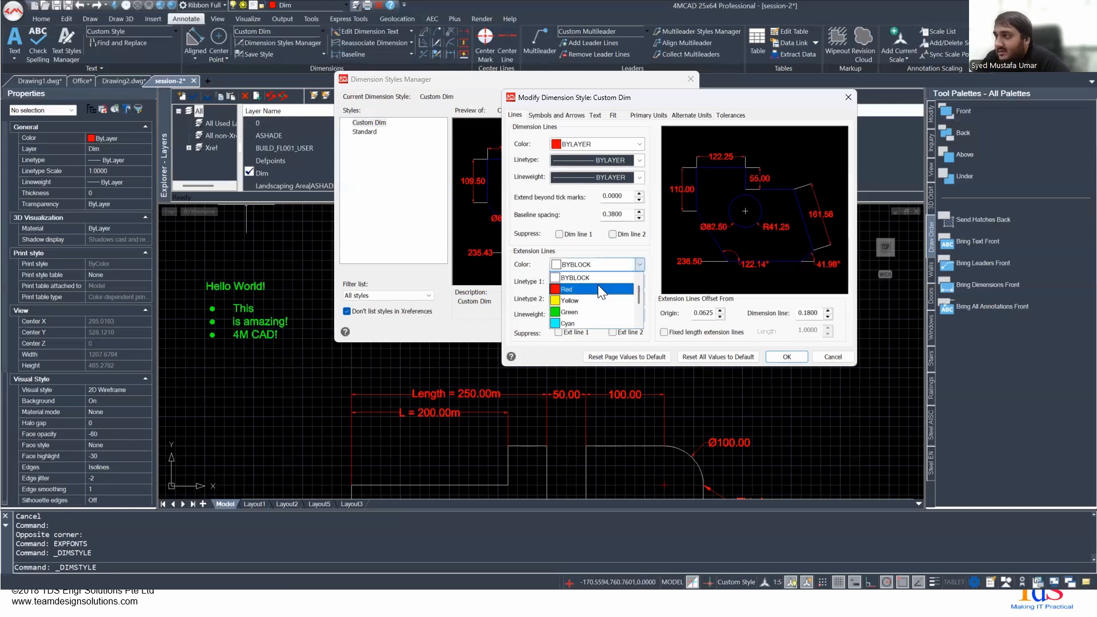
{"action": "left_click", "coordinate": [590, 277]}
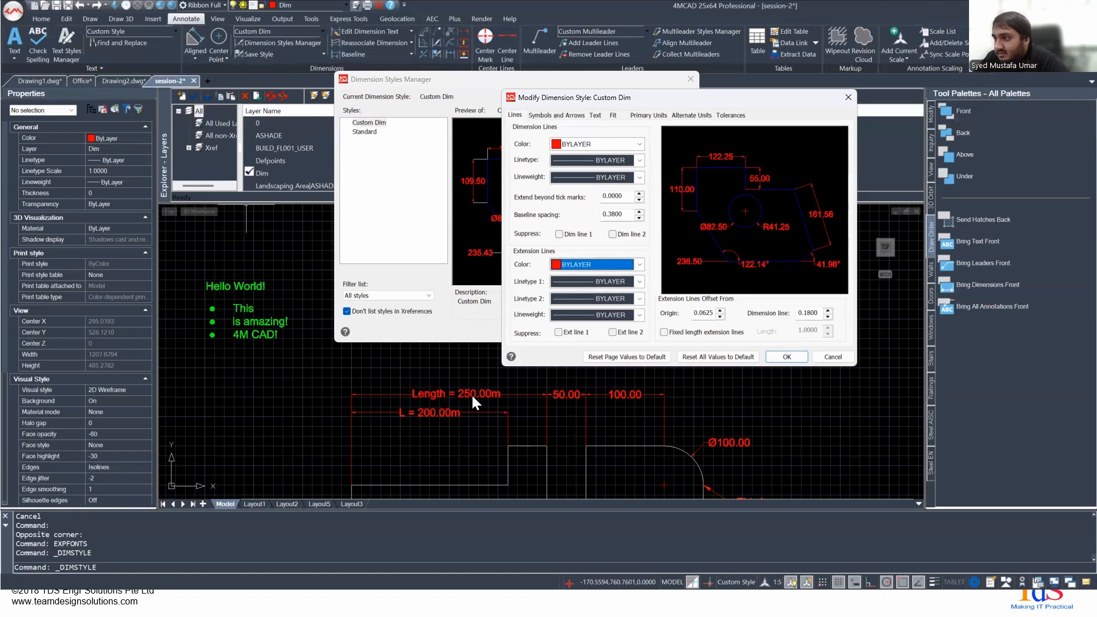
{"action": "left_click", "coordinate": [592, 263]}
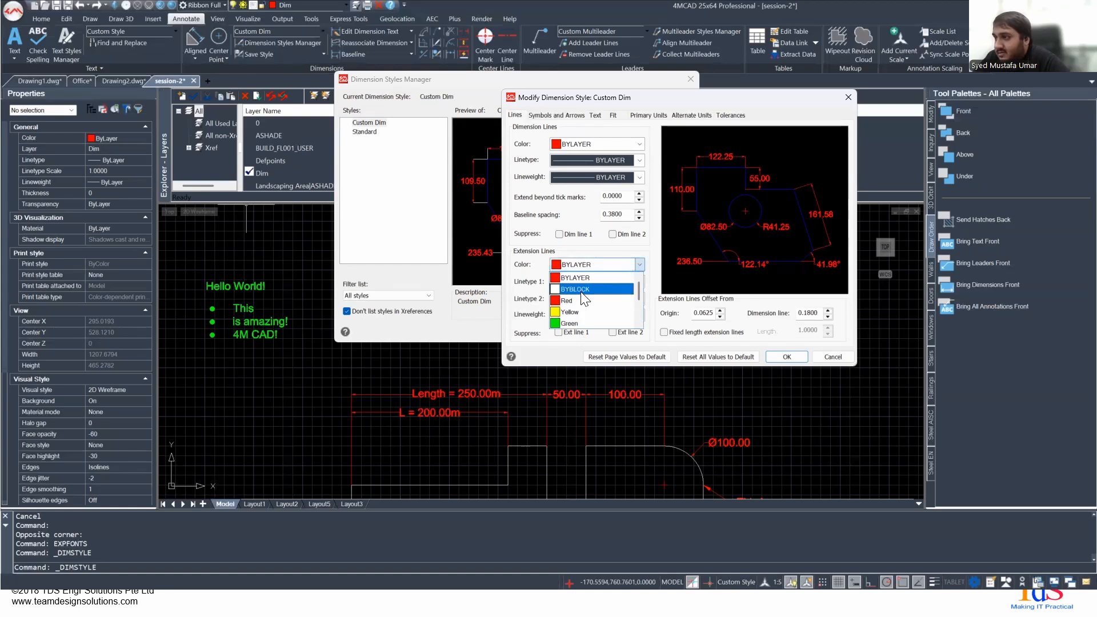
{"action": "left_click", "coordinate": [578, 277]}
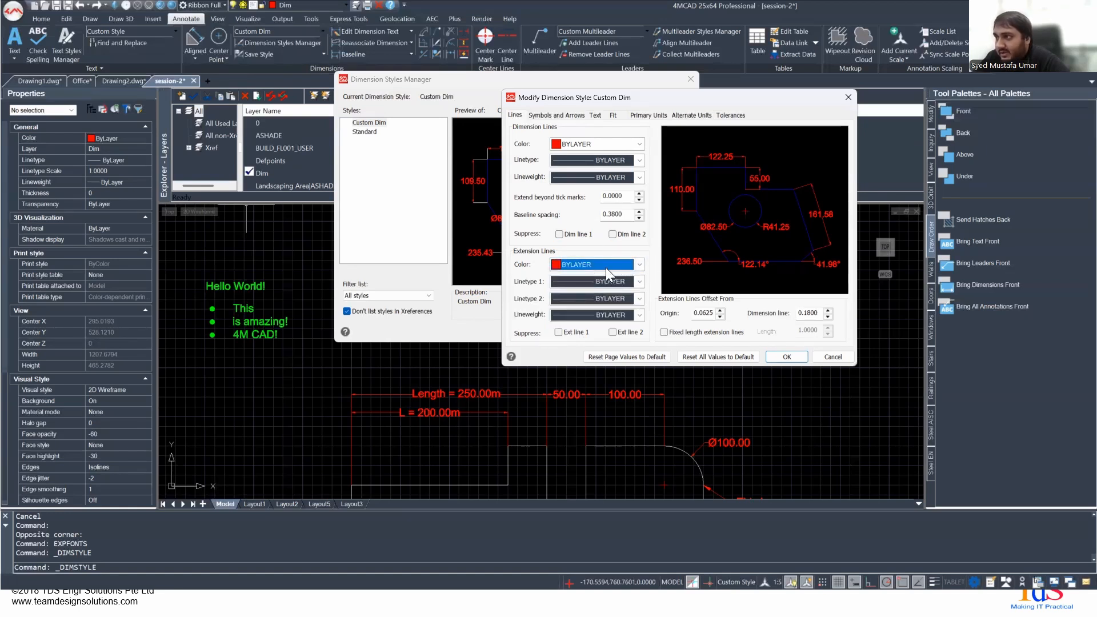
- Browse the linetypes for extension line 1, and try suppressing extension lines 1 and 2 before clearing both suppressions
{"action": "left_click", "coordinate": [569, 280]}
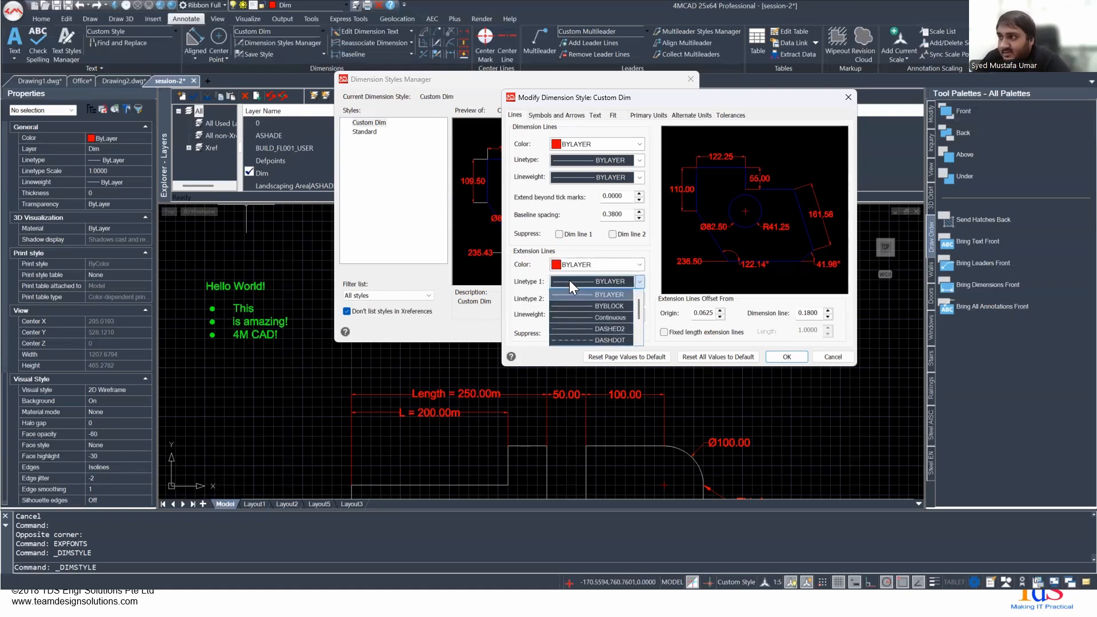
{"action": "left_click", "coordinate": [552, 296]}
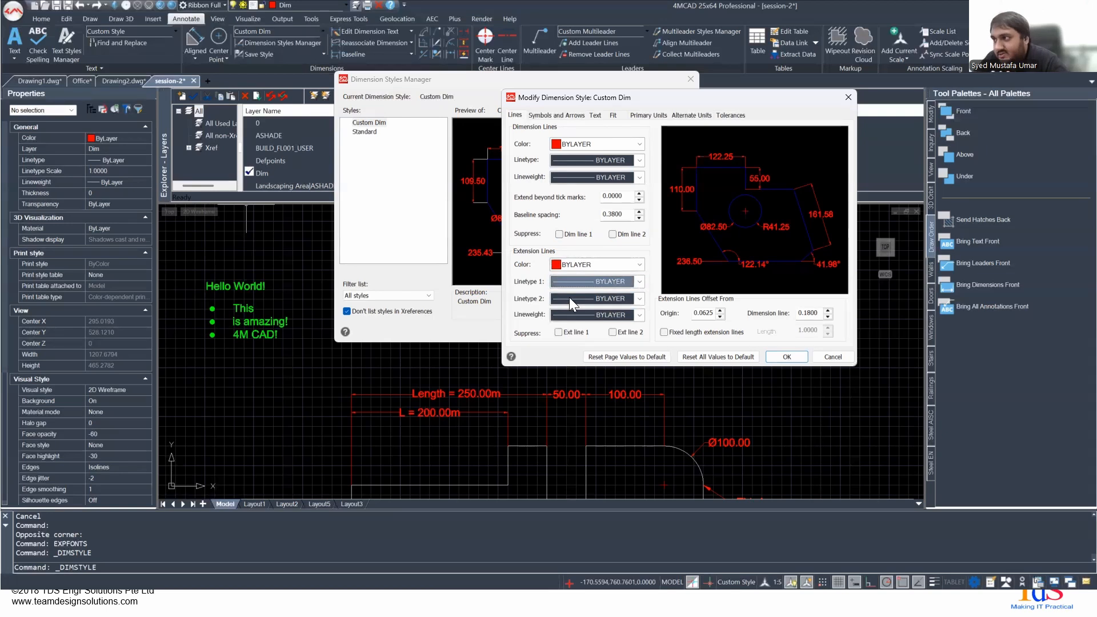
{"action": "left_click", "coordinate": [558, 332]}
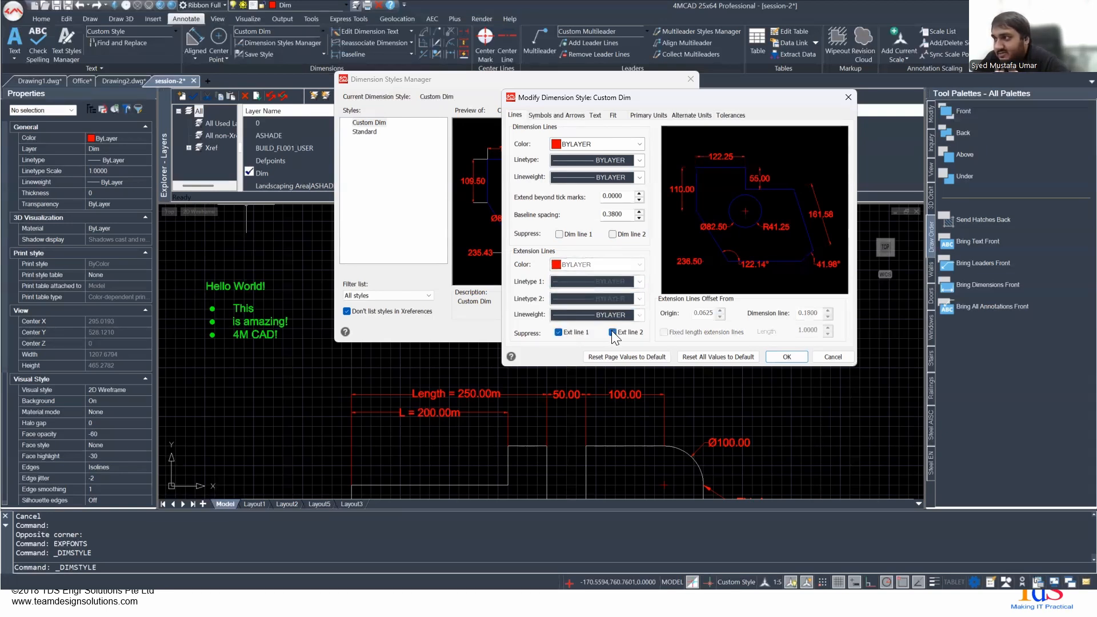
{"action": "left_click", "coordinate": [558, 332]}
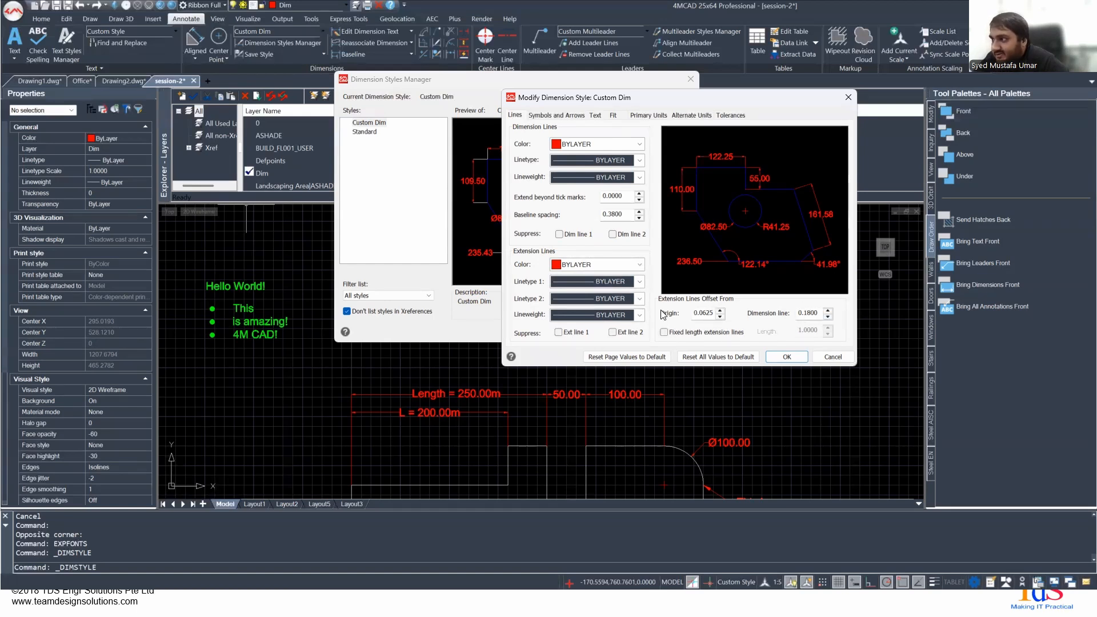
- Examine the extension line offset from the dimension line, comparing the setting with a dimension's arrowhead in the drawing
{"action": "double_click", "coordinate": [806, 314]}
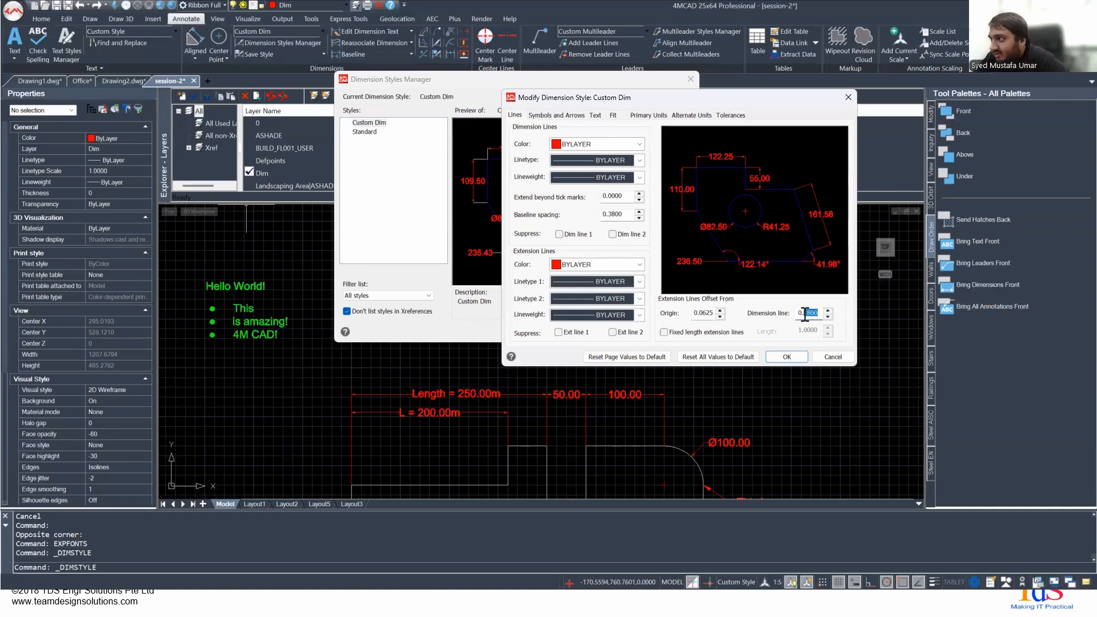
{"action": "scroll", "coordinate": [573, 446], "scroll_direction": "up", "scroll_amount": 4}
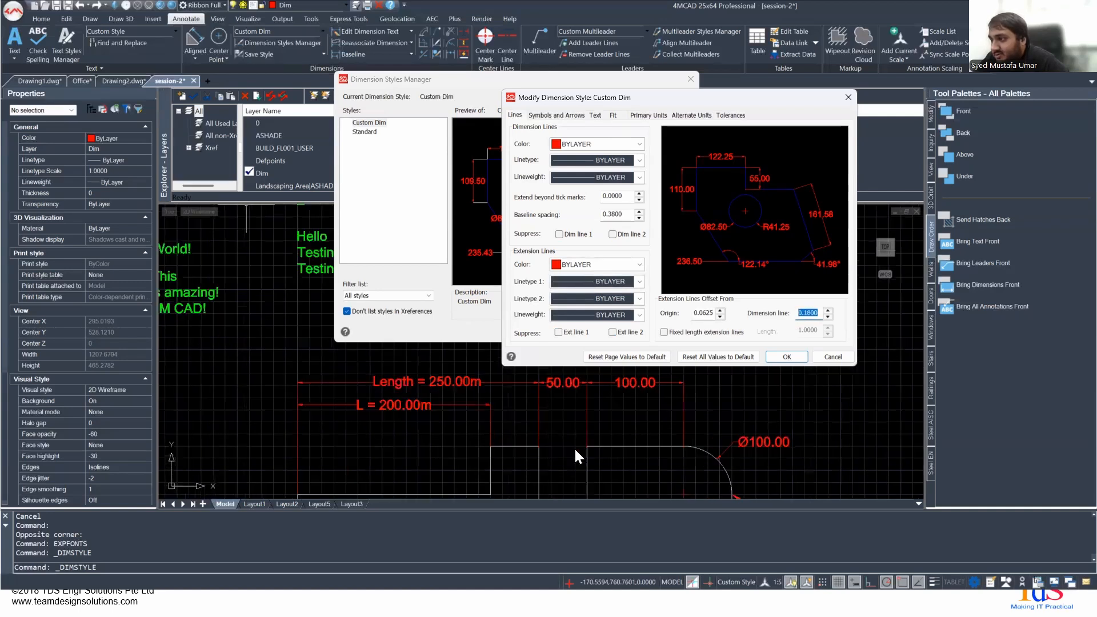
{"action": "scroll", "coordinate": [334, 420], "scroll_direction": "down", "scroll_amount": 4}
{"action": "scroll", "coordinate": [356, 393], "scroll_direction": "up", "scroll_amount": 7}
{"action": "scroll", "coordinate": [365, 383], "scroll_direction": "down", "scroll_amount": 7}
{"action": "scroll", "coordinate": [366, 381], "scroll_direction": "up", "scroll_amount": 10}
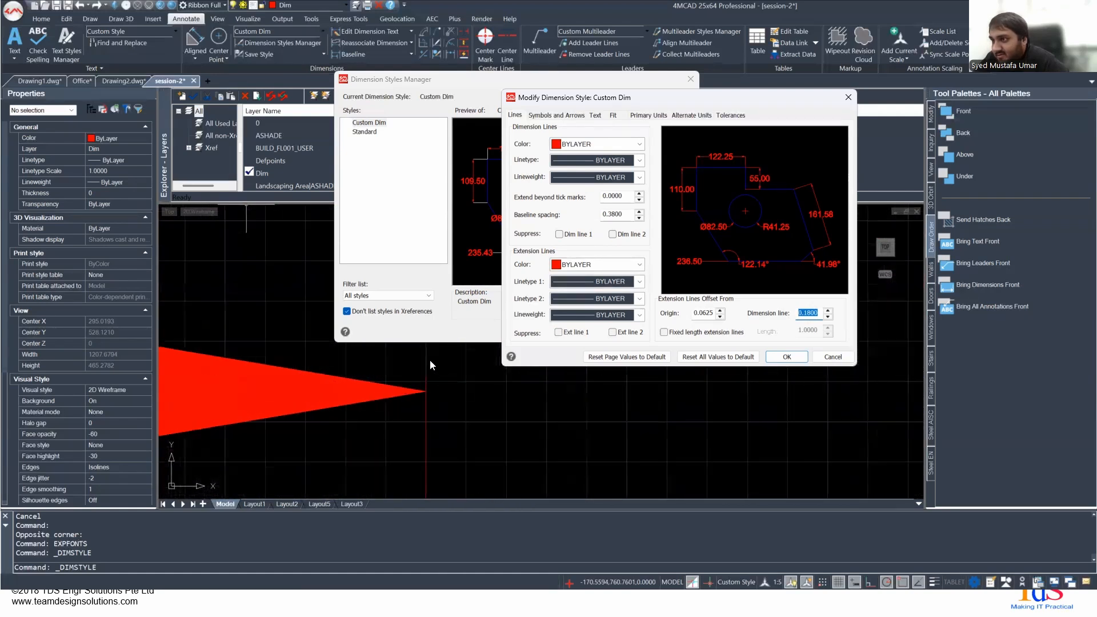
{"action": "scroll", "coordinate": [417, 382], "scroll_direction": "down", "scroll_amount": 8}
{"action": "scroll", "coordinate": [415, 423], "scroll_direction": "down", "scroll_amount": 2}
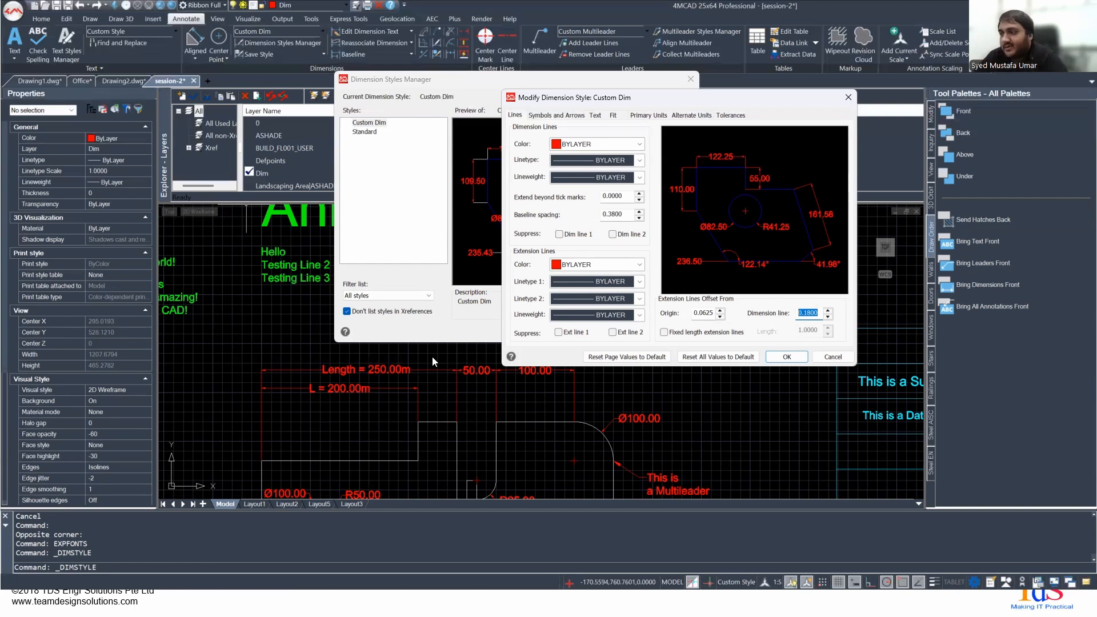
{"action": "left_click", "coordinate": [812, 313]}
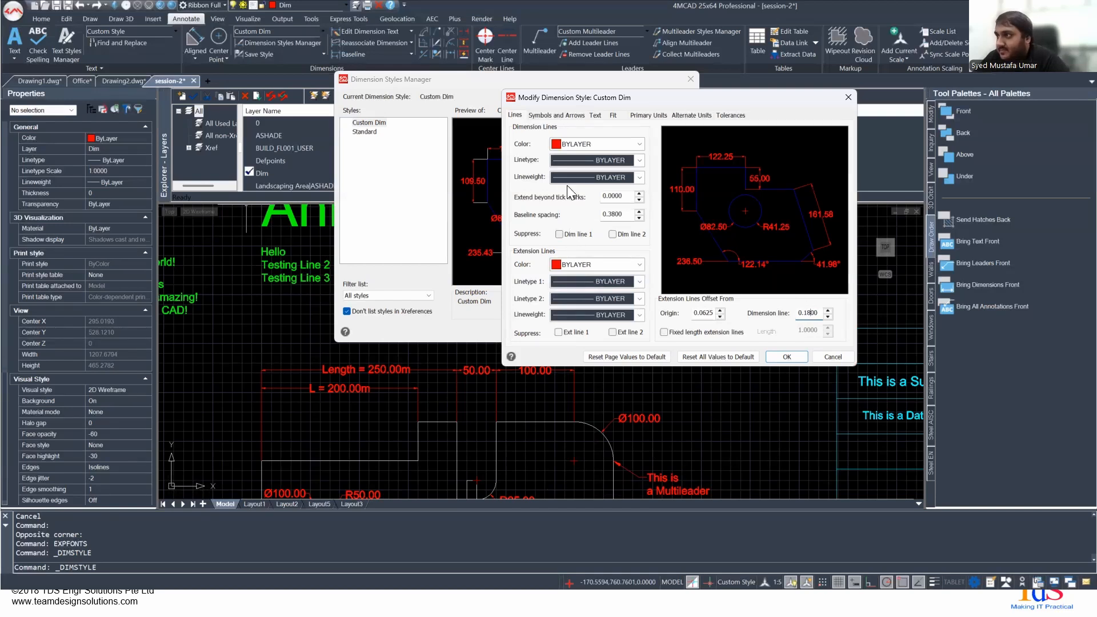
- Try allowing separate start and end arrowheads in the Custom Dim style, and clear the option again
{"action": "left_click", "coordinate": [543, 116]}
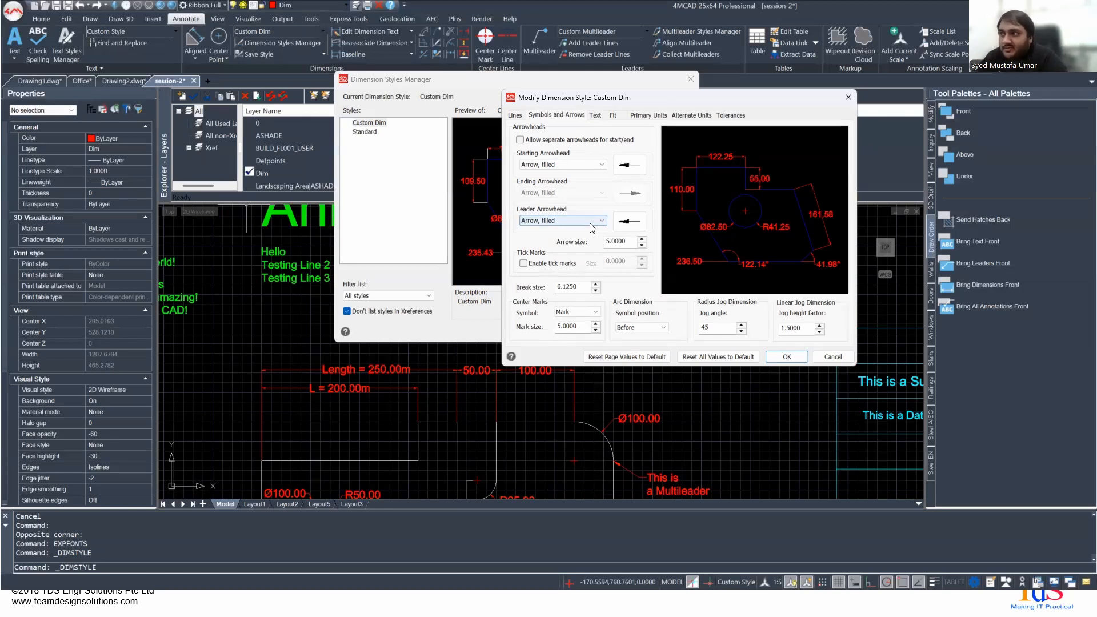
{"action": "left_click", "coordinate": [550, 141]}
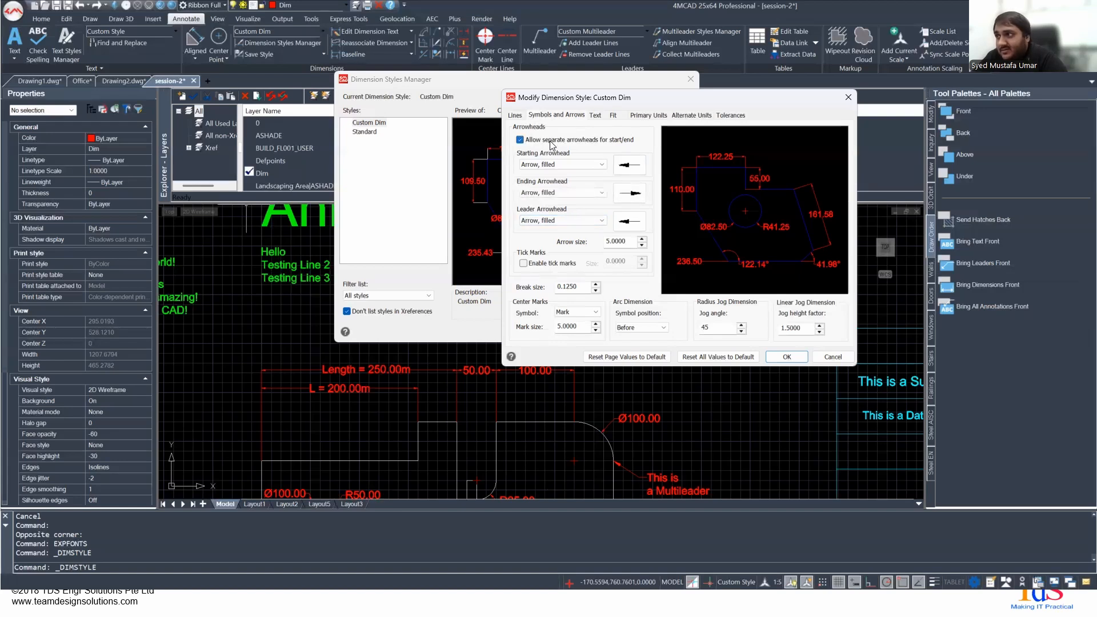
{"action": "left_click", "coordinate": [551, 143]}
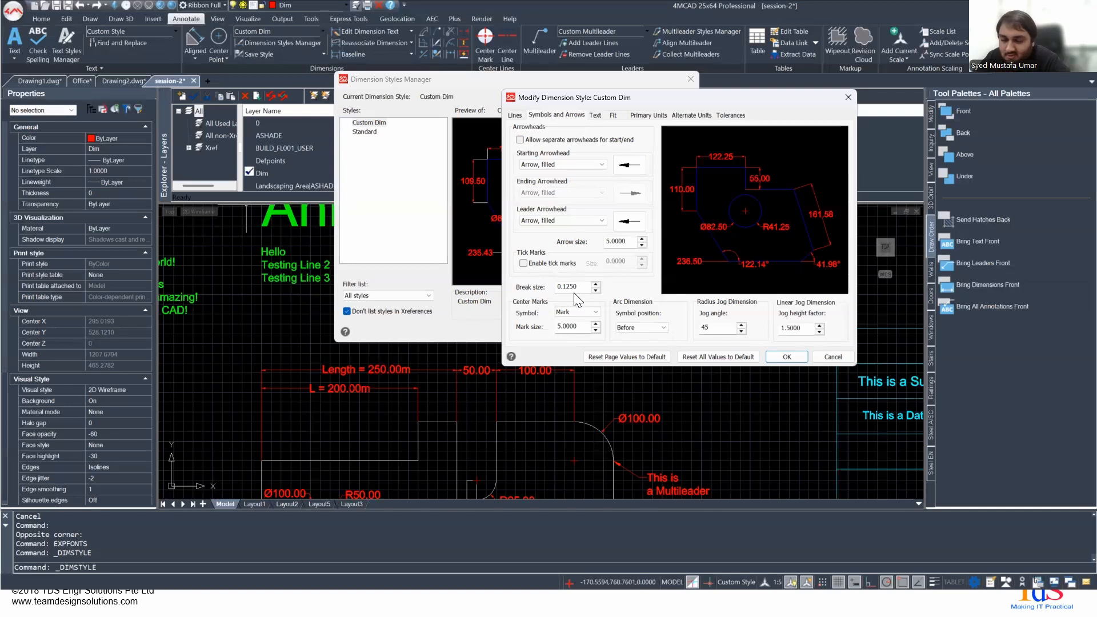
- Examine the text appearance settings of the Custom Dim style and the fixed height of its assigned text style, Custom Style
{"action": "left_click", "coordinate": [595, 115]}
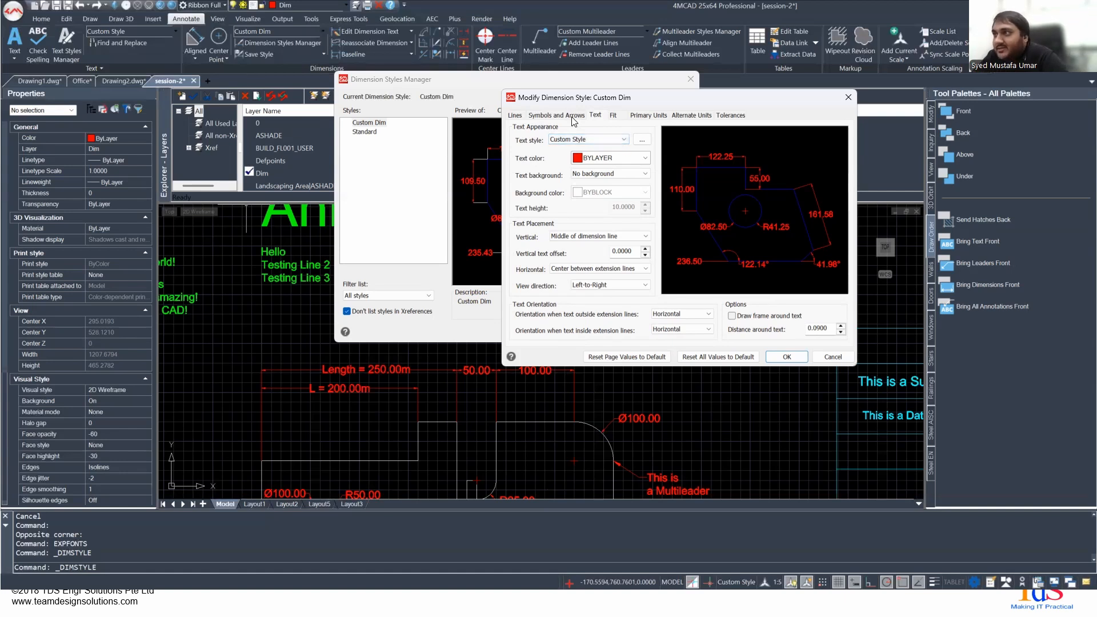
{"action": "left_click", "coordinate": [641, 139]}
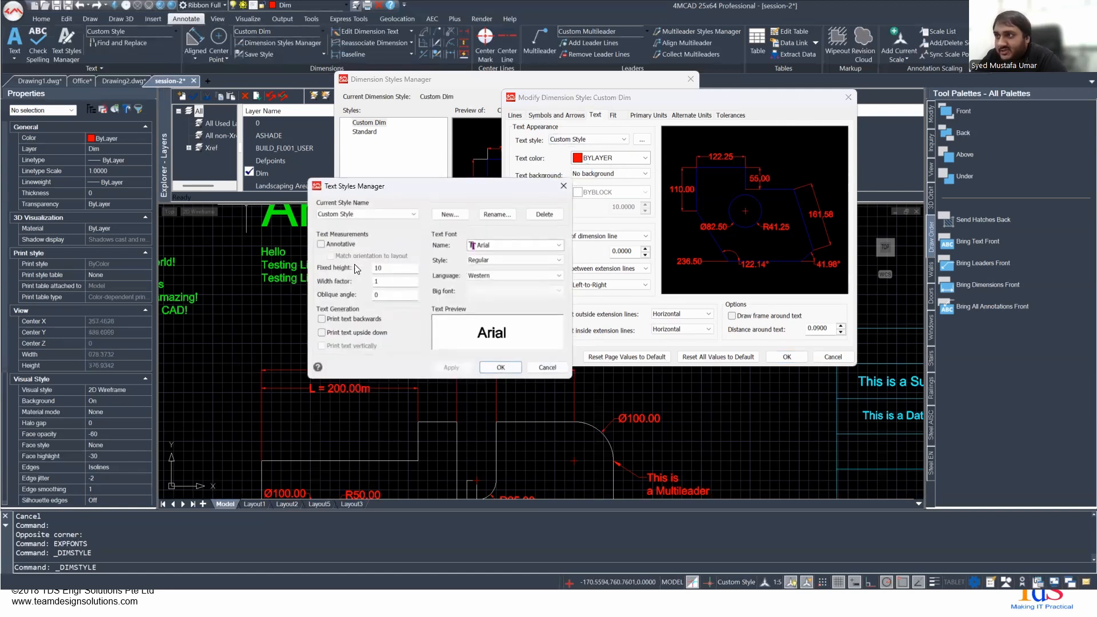
{"action": "left_click", "coordinate": [358, 213]}
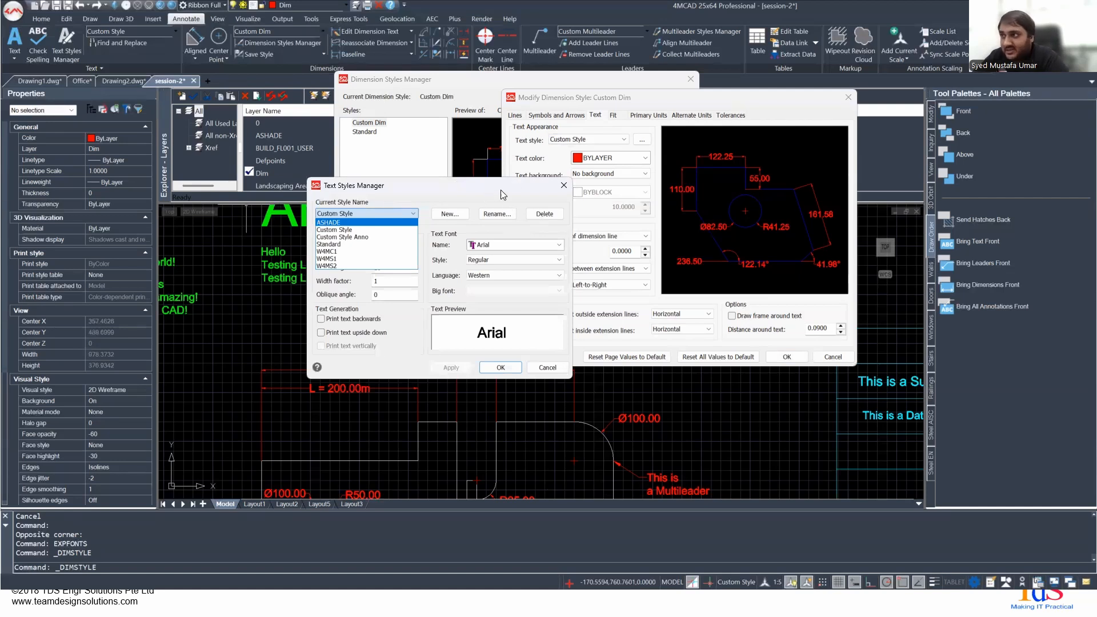
{"action": "left_click", "coordinate": [564, 187]}
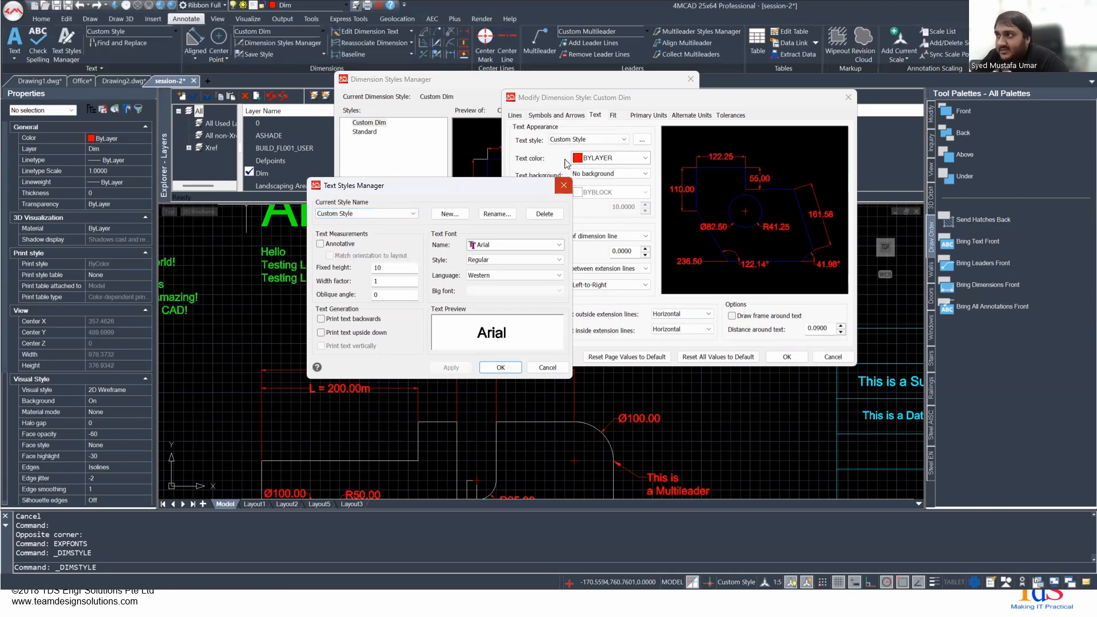
{"action": "left_click", "coordinate": [564, 186]}
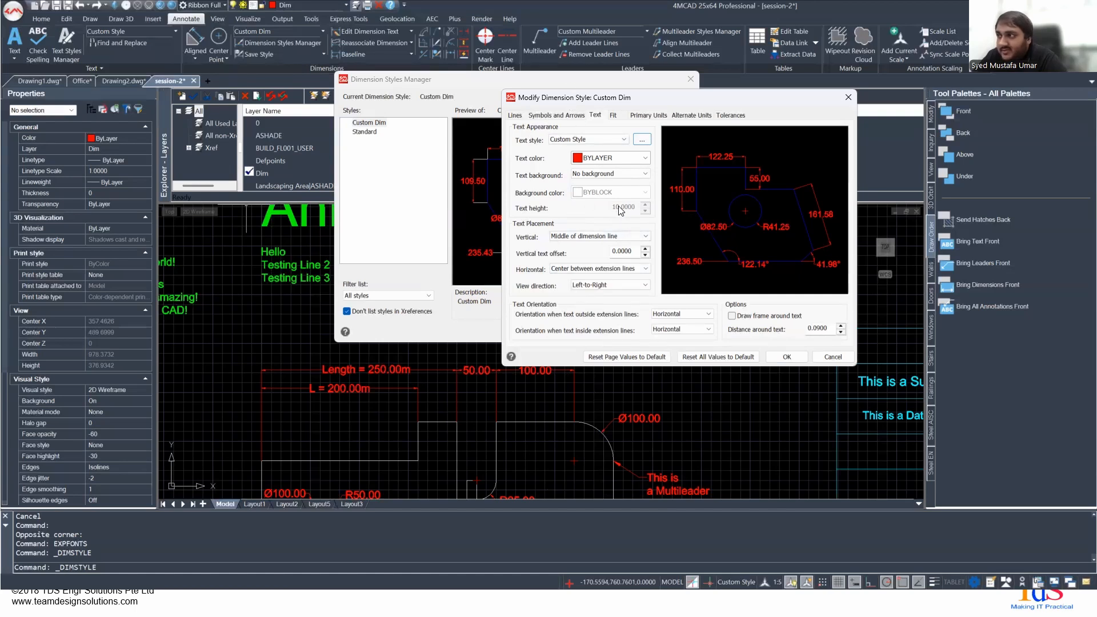
{"action": "left_click", "coordinate": [641, 139]}
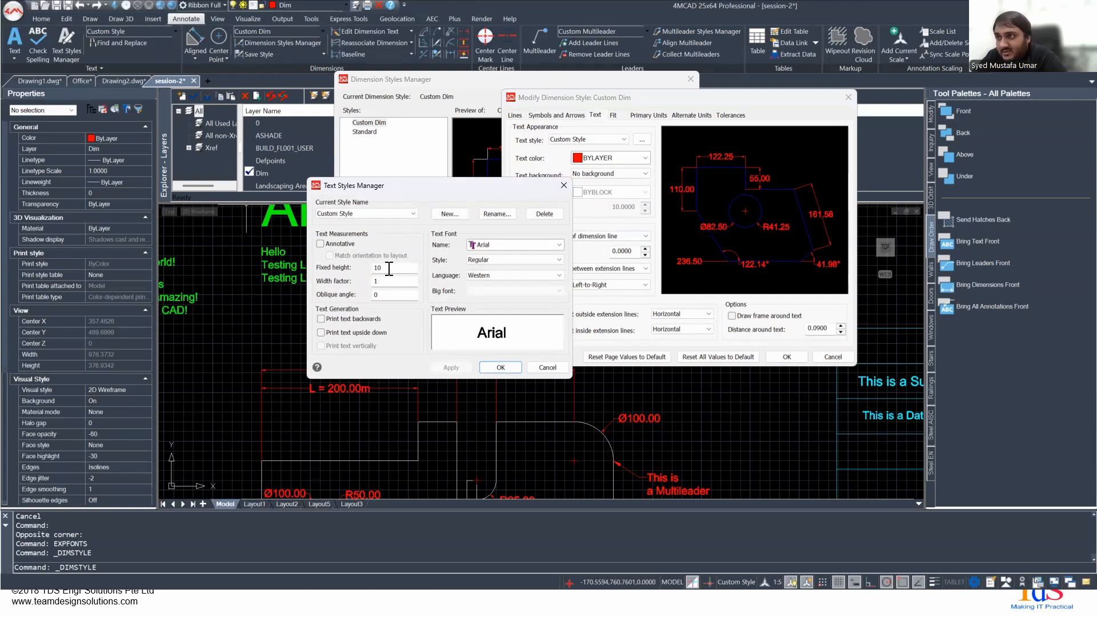
{"action": "left_click", "coordinate": [563, 185]}
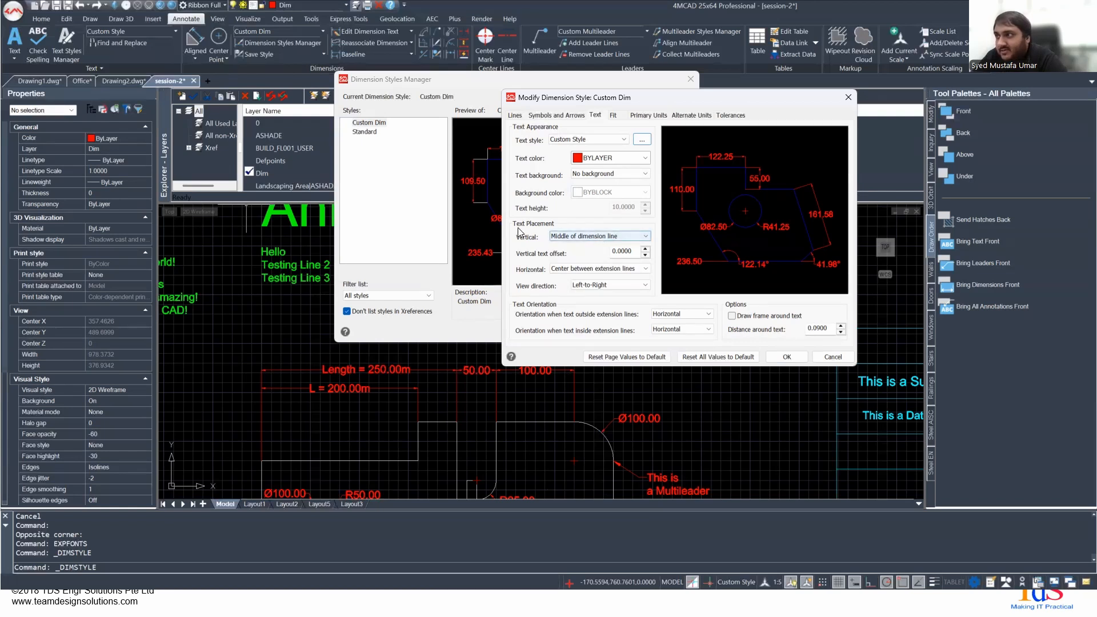
- Review the vertical text placement, and try horizontal placement next to the first and then the second extension line
{"action": "left_click", "coordinate": [594, 237]}
{"action": "left_click", "coordinate": [577, 220]}
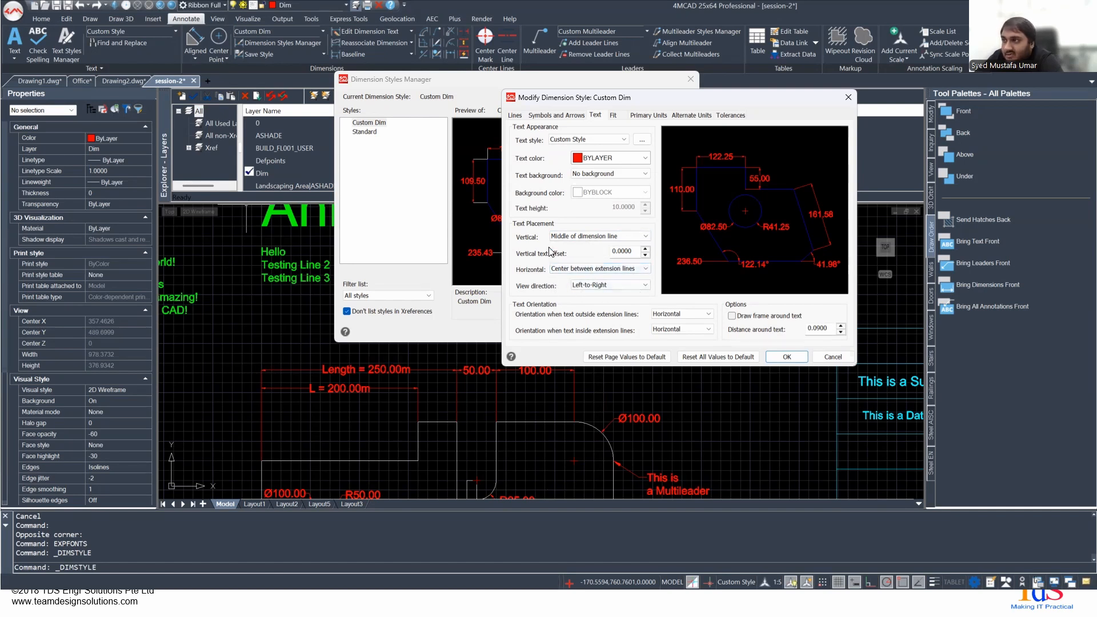
{"action": "left_click", "coordinate": [579, 236]}
{"action": "left_click", "coordinate": [579, 240]}
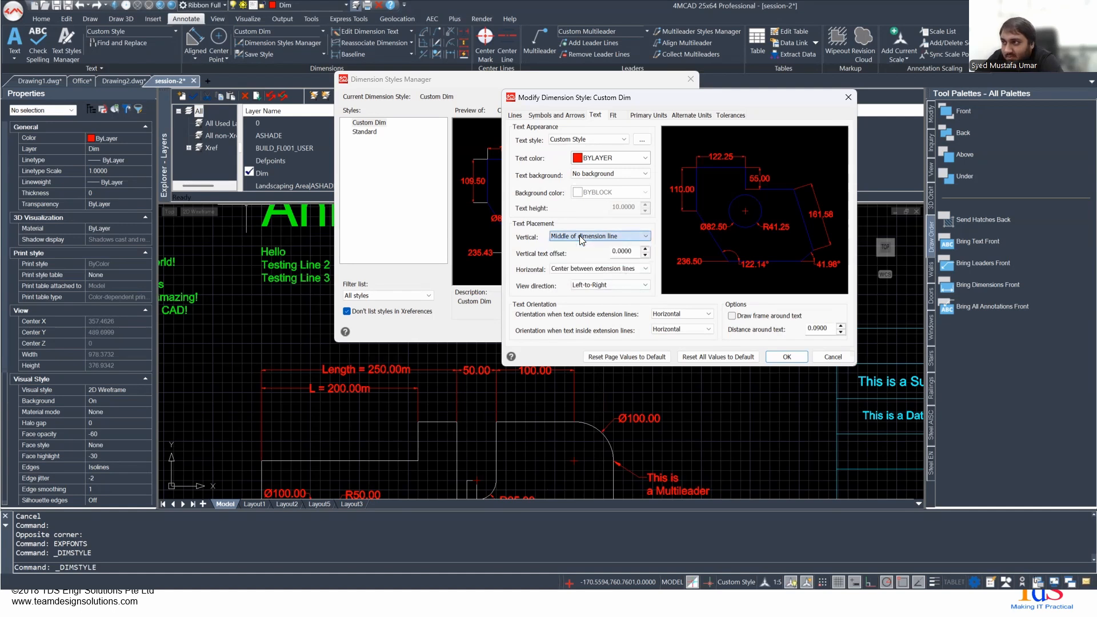
{"action": "left_click", "coordinate": [591, 268]}
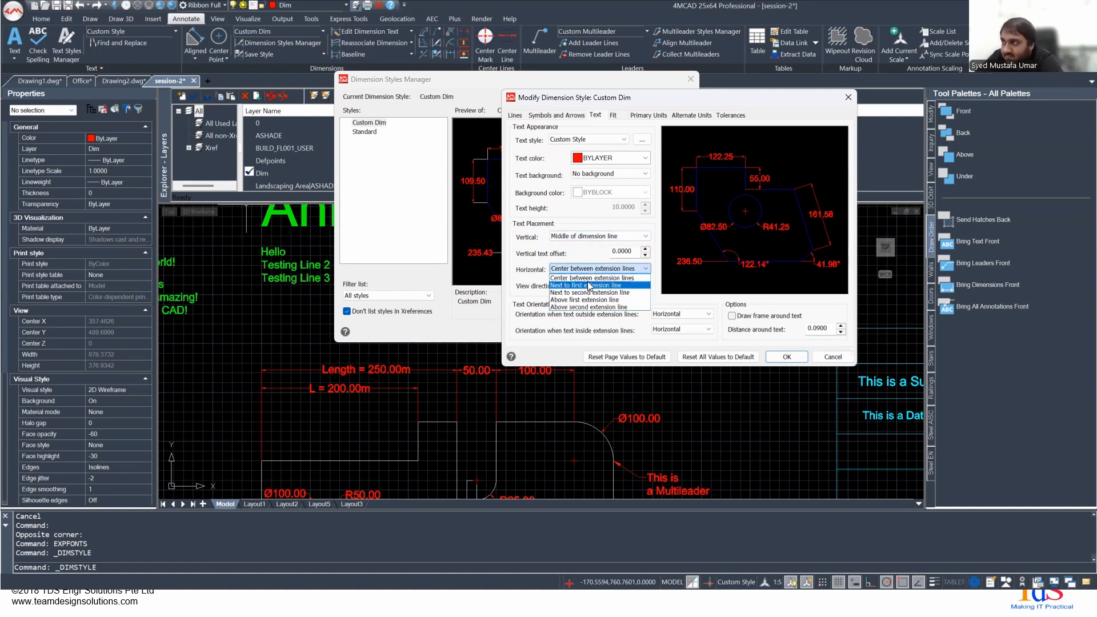
{"action": "left_click", "coordinate": [584, 285]}
{"action": "left_click", "coordinate": [567, 269]}
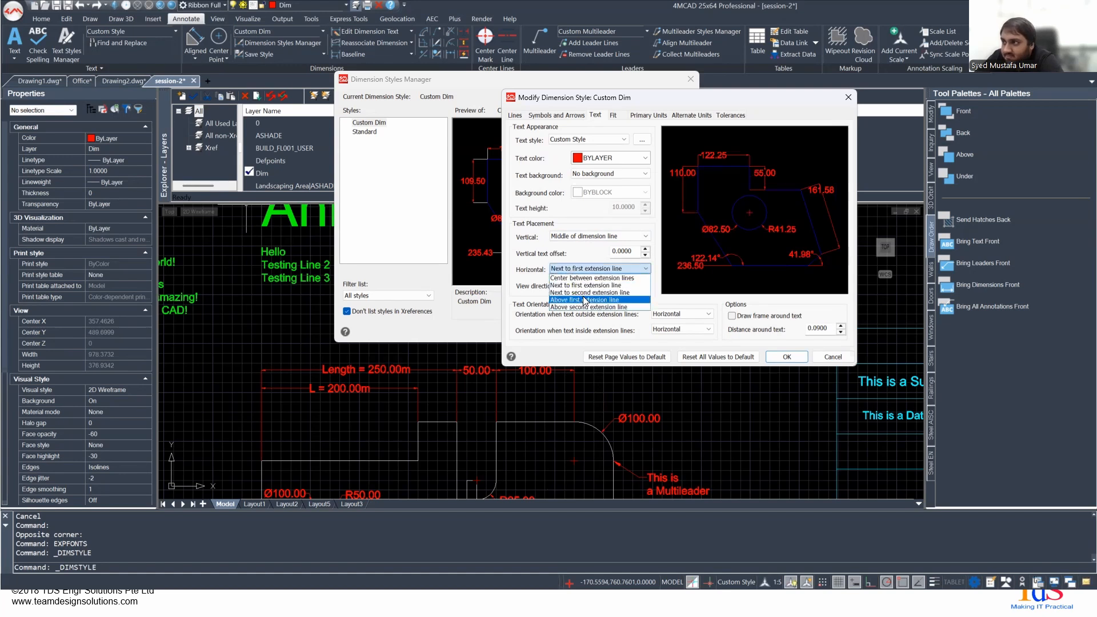
{"action": "left_click", "coordinate": [580, 292]}
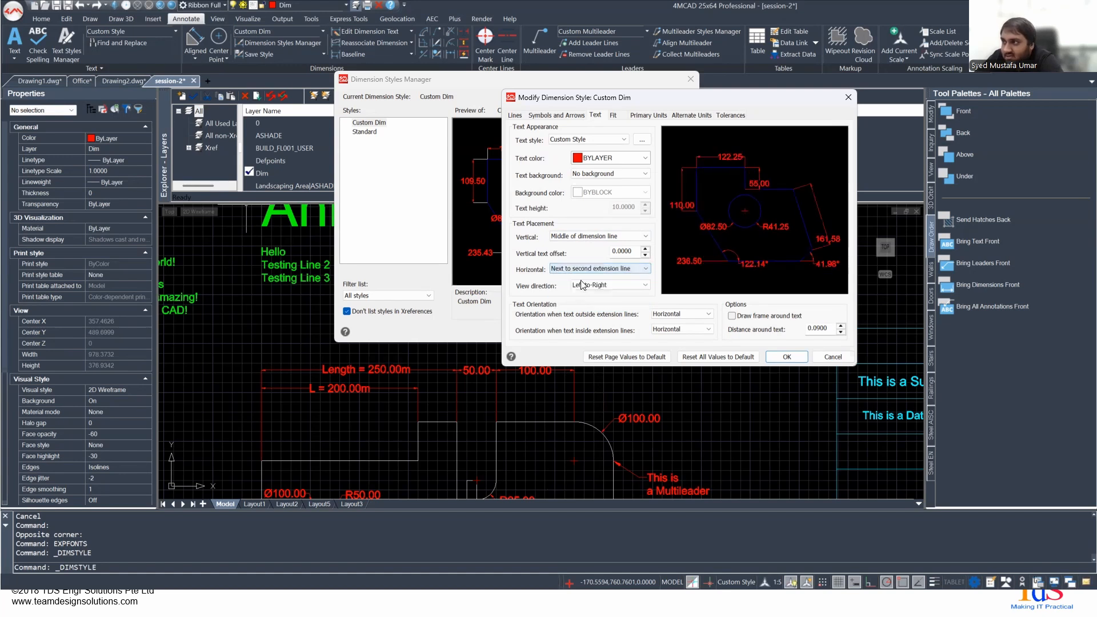
- Try placing the dimension text vertically above and then below the dimension line
{"action": "left_click", "coordinate": [582, 236]}
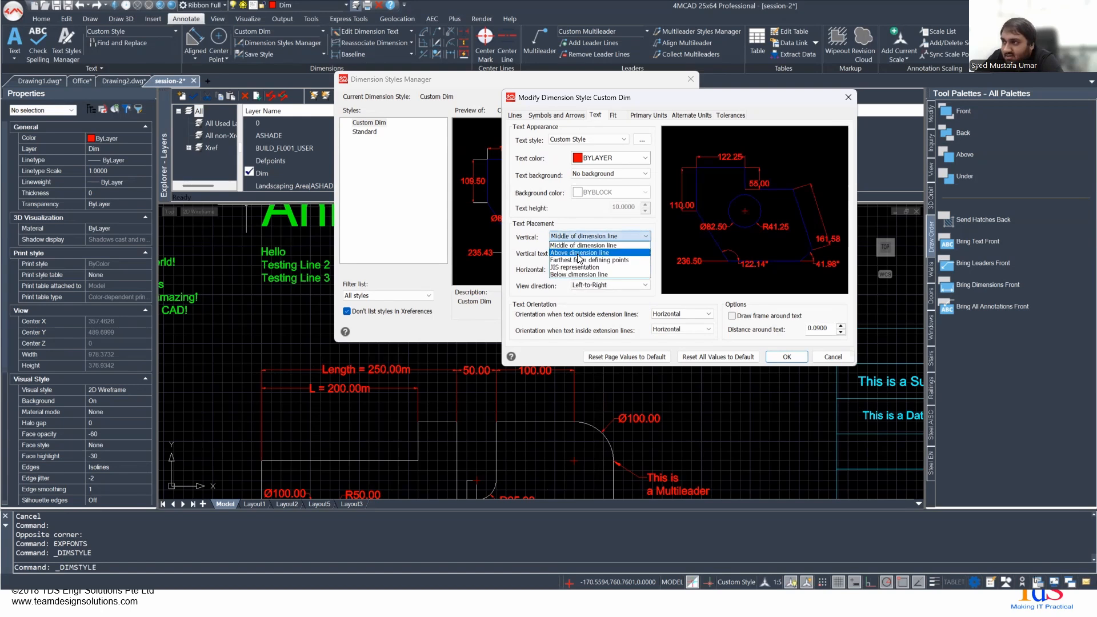
{"action": "left_click", "coordinate": [579, 252]}
{"action": "left_click", "coordinate": [580, 237]}
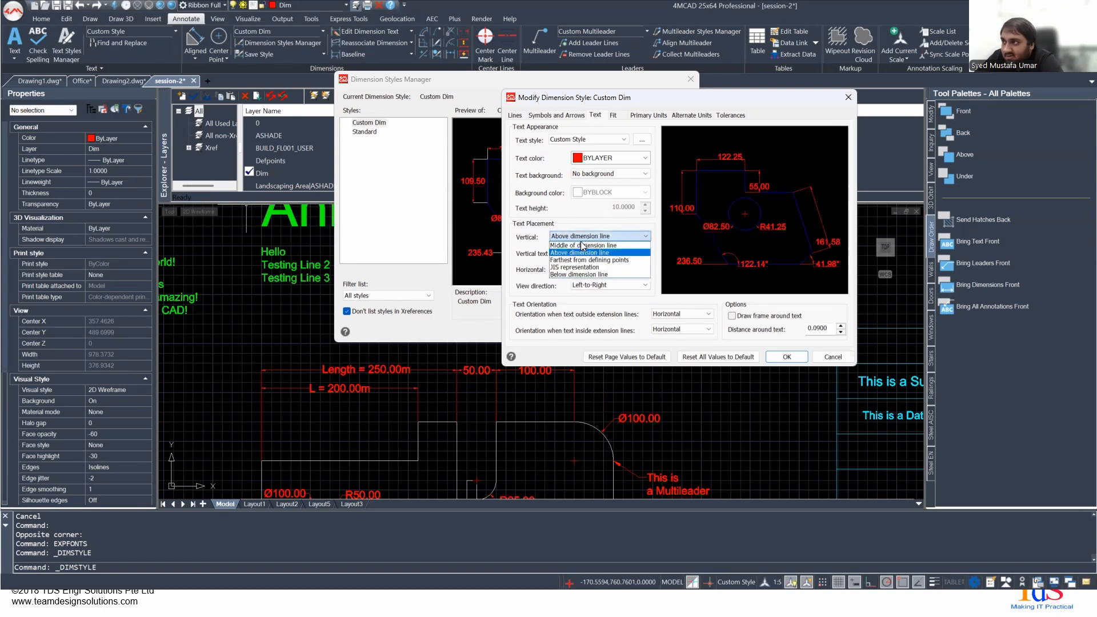
{"action": "left_click", "coordinate": [589, 275]}
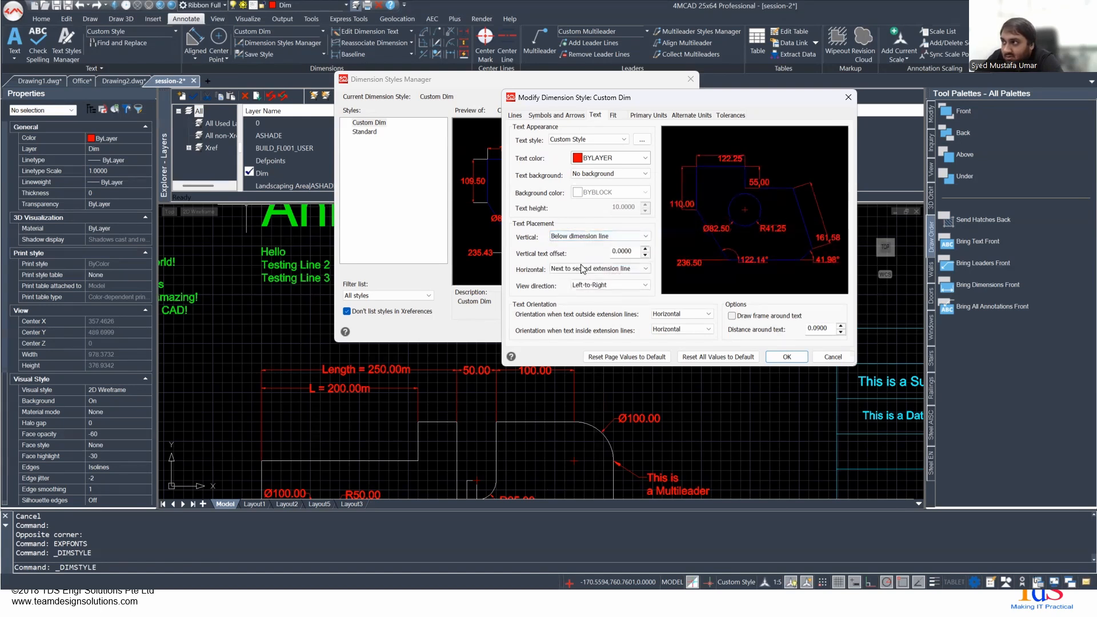
- Try placing the dimension text horizontally above the first and then above the second extension line
{"action": "left_click", "coordinate": [572, 269]}
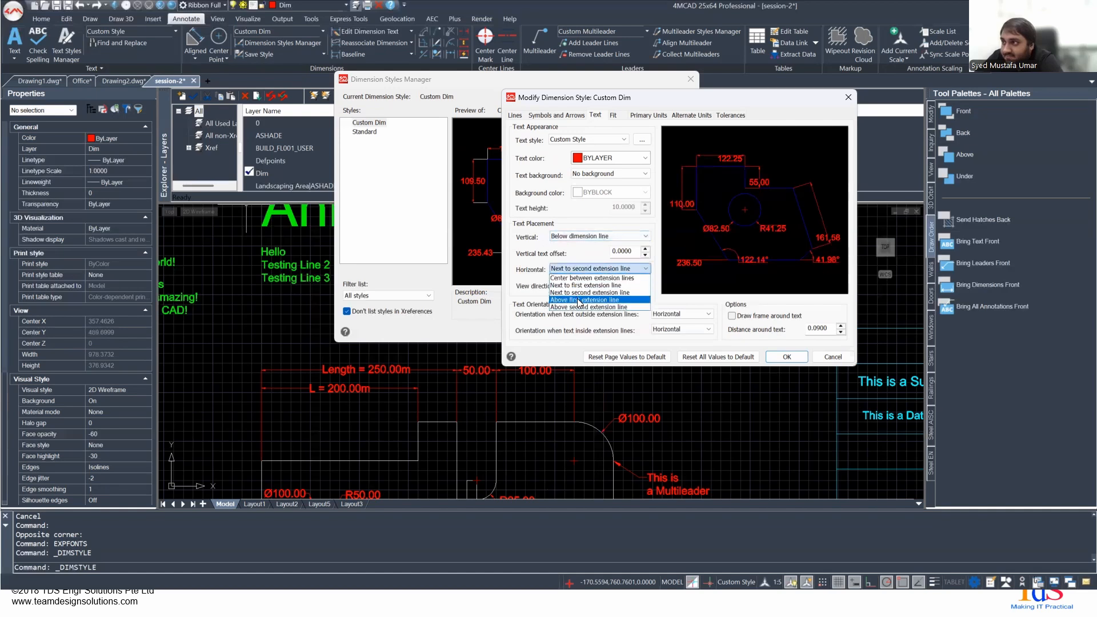
{"action": "left_click", "coordinate": [579, 300]}
{"action": "left_click", "coordinate": [585, 269]}
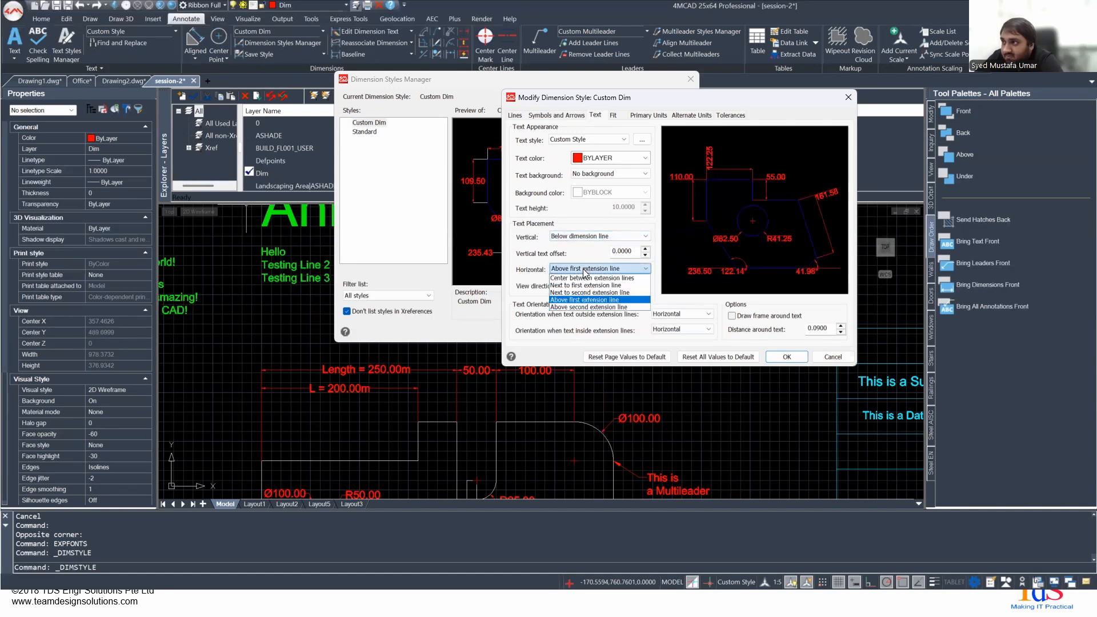
{"action": "left_click", "coordinate": [589, 306]}
- Restore the text placement to center between extension lines horizontally and middle of dimension line vertically
{"action": "left_click", "coordinate": [582, 268]}
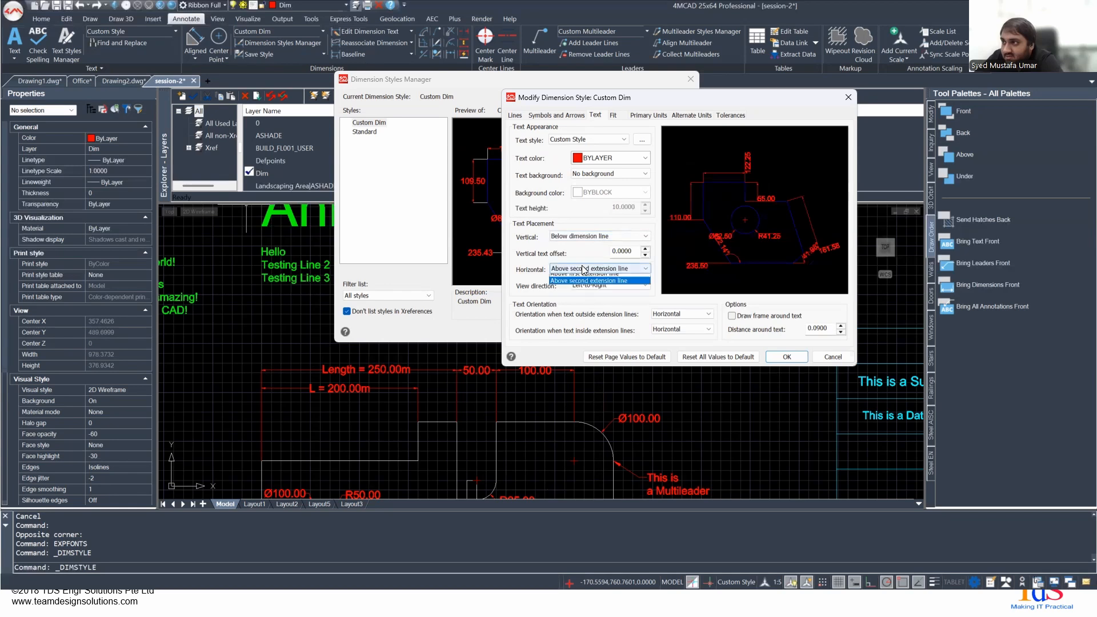
{"action": "left_click", "coordinate": [585, 277]}
{"action": "left_click", "coordinate": [582, 239]}
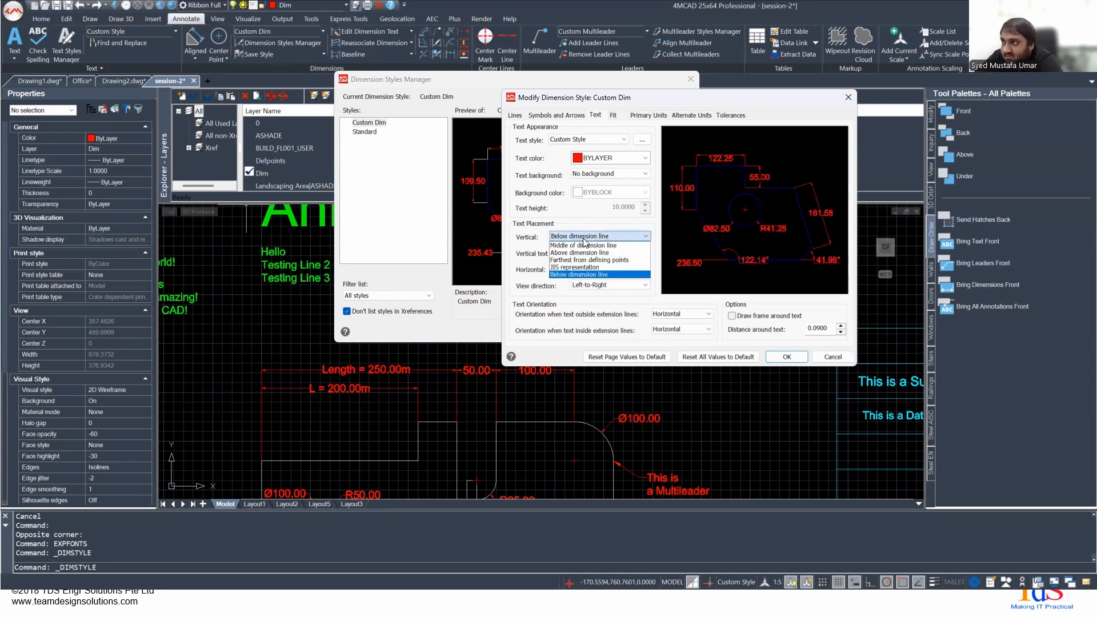
{"action": "left_click", "coordinate": [584, 250]}
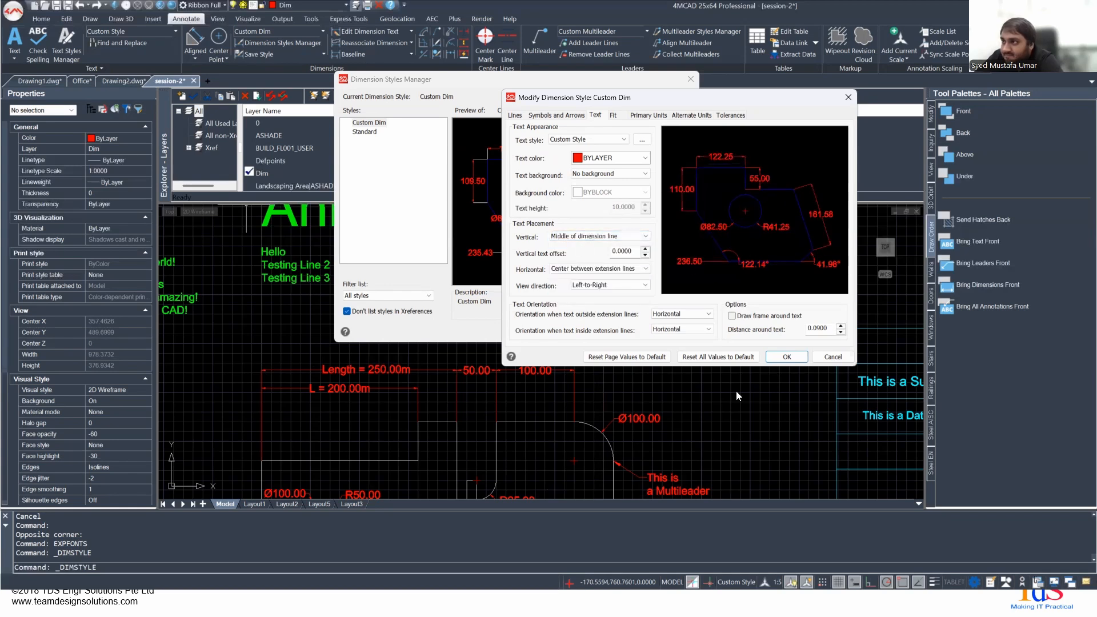
- Try fitting text over the dimension line with and without leader and placing it manually, and restore placement beside the dimension line
{"action": "left_click", "coordinate": [616, 116]}
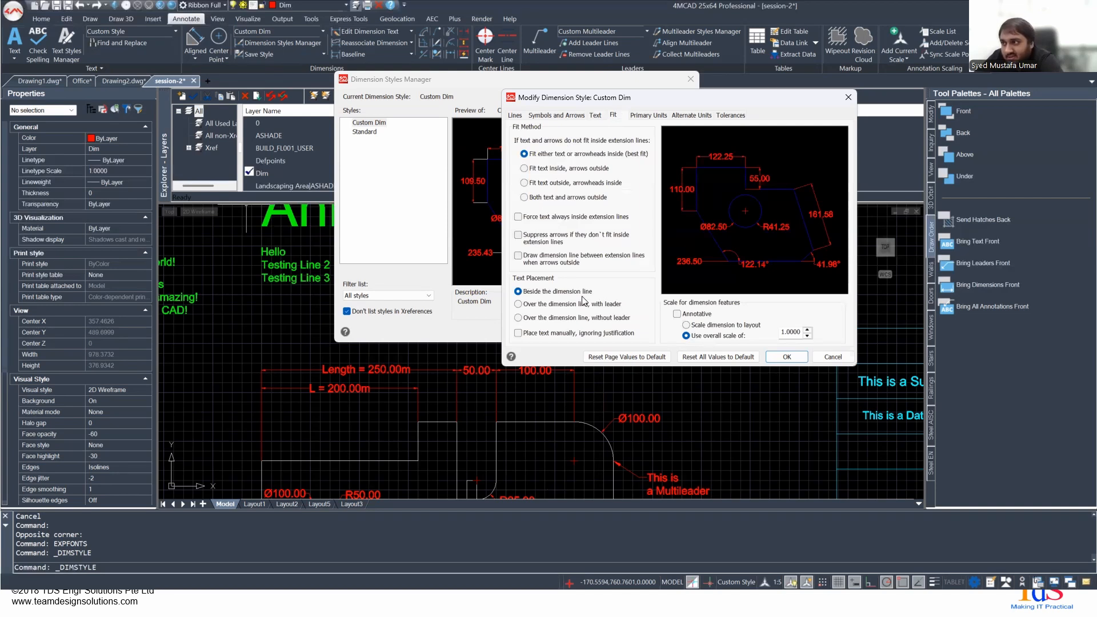
{"action": "left_click", "coordinate": [546, 306]}
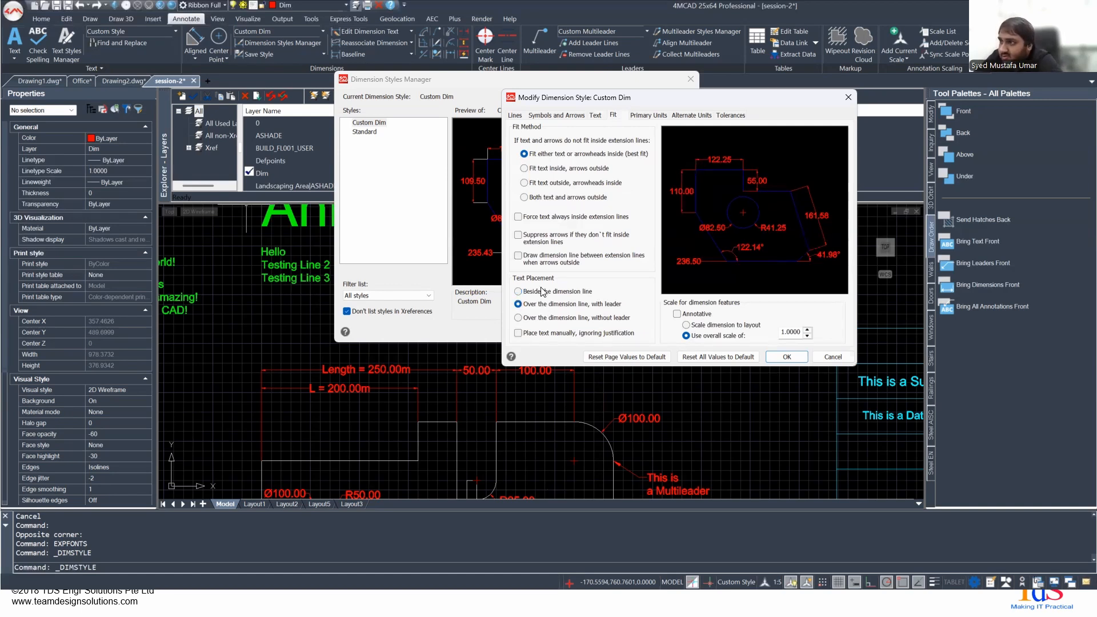
{"action": "left_click", "coordinate": [543, 293]}
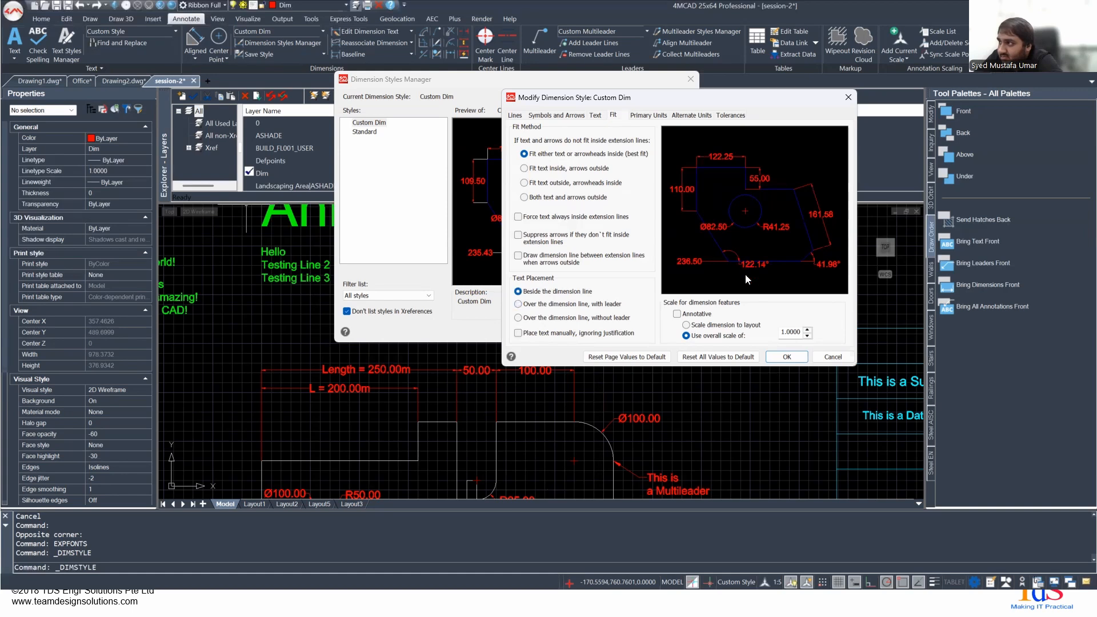
{"action": "left_click", "coordinate": [556, 321]}
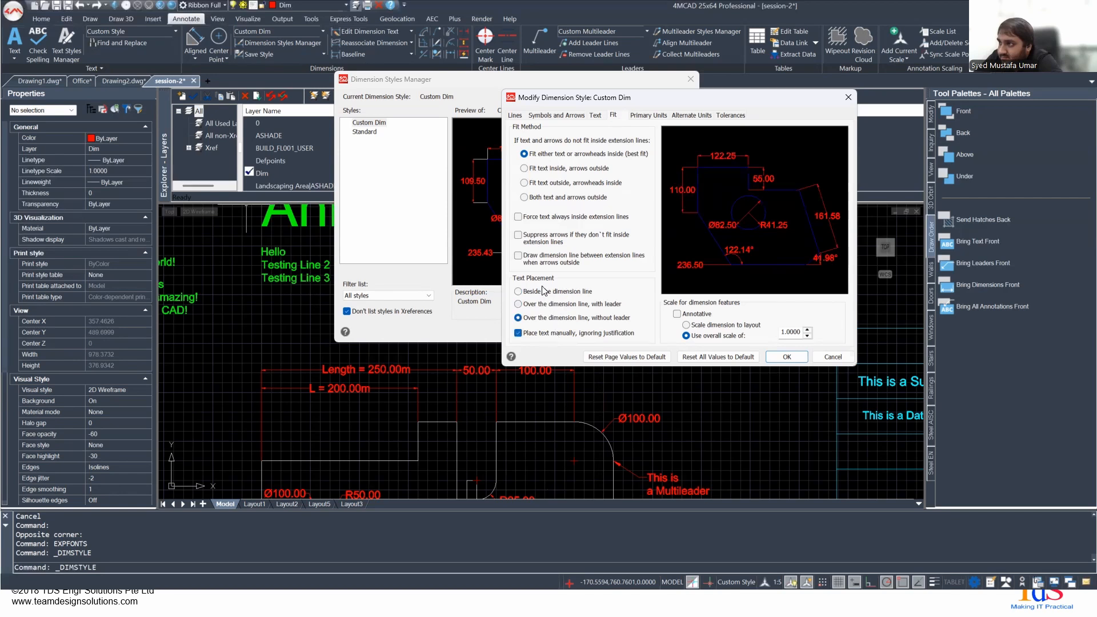
{"action": "left_click", "coordinate": [517, 332]}
{"action": "left_click", "coordinate": [578, 293]}
{"action": "left_click", "coordinate": [537, 331]}
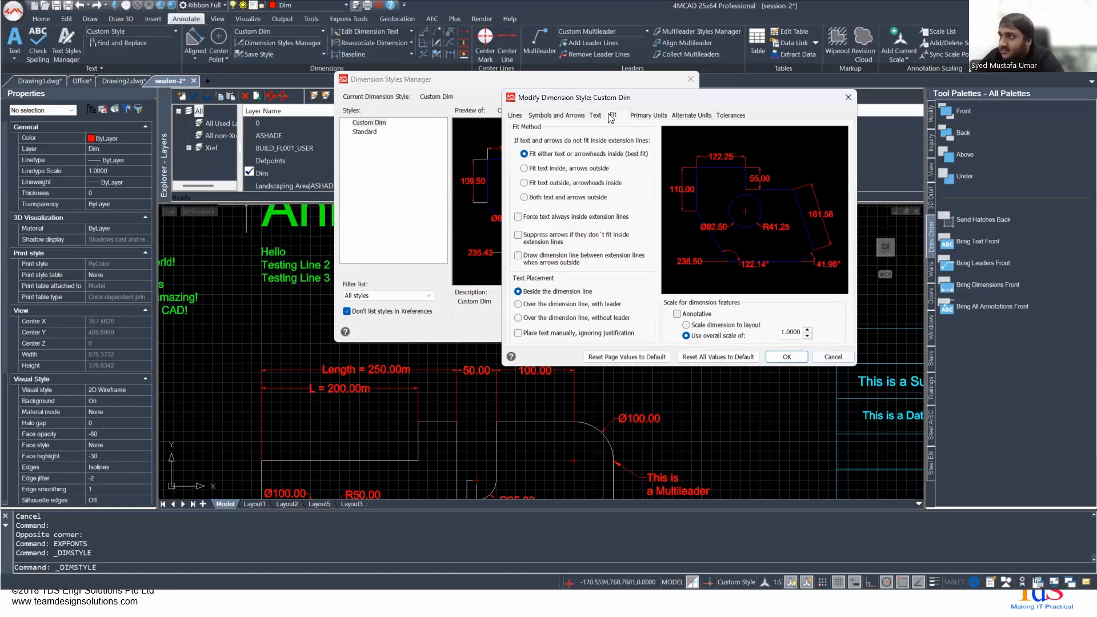
- Browse the primary unit options of the Custom Dim style: linear unit format, precision, decimal separator and angular unit format
{"action": "left_click", "coordinate": [649, 115]}
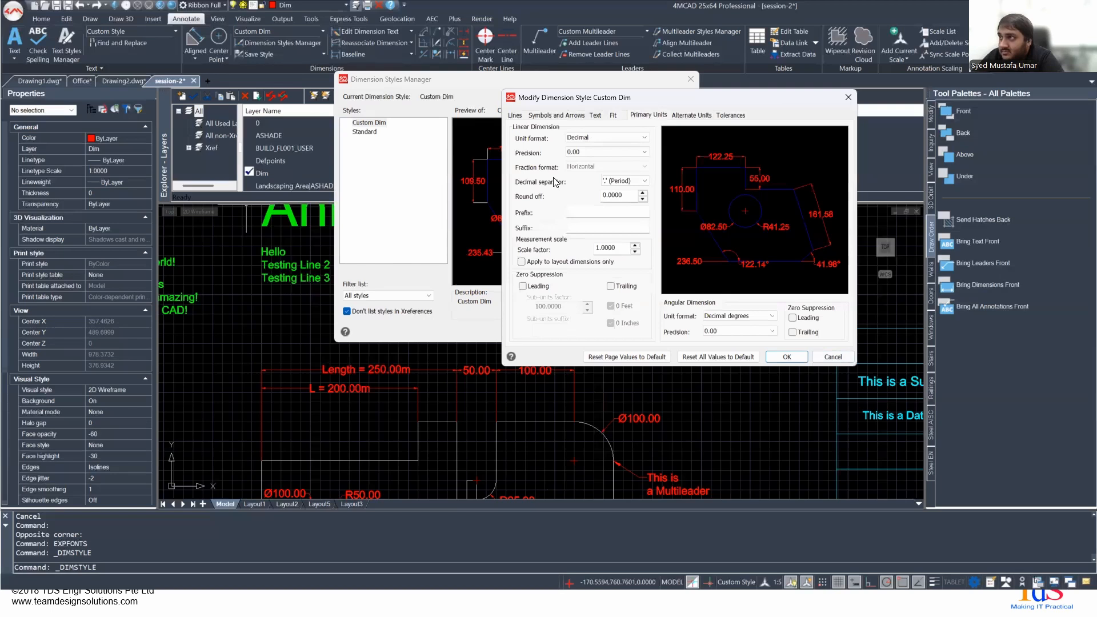
{"action": "left_click", "coordinate": [591, 138]}
{"action": "left_click", "coordinate": [589, 146]}
{"action": "left_click", "coordinate": [584, 152]}
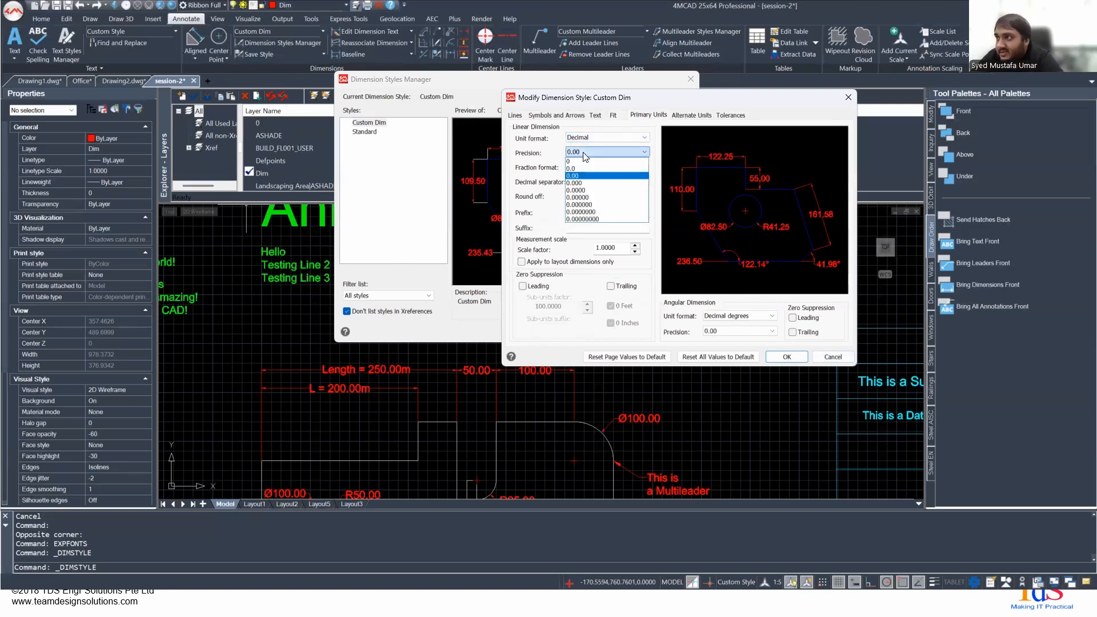
{"action": "left_click", "coordinate": [584, 153]}
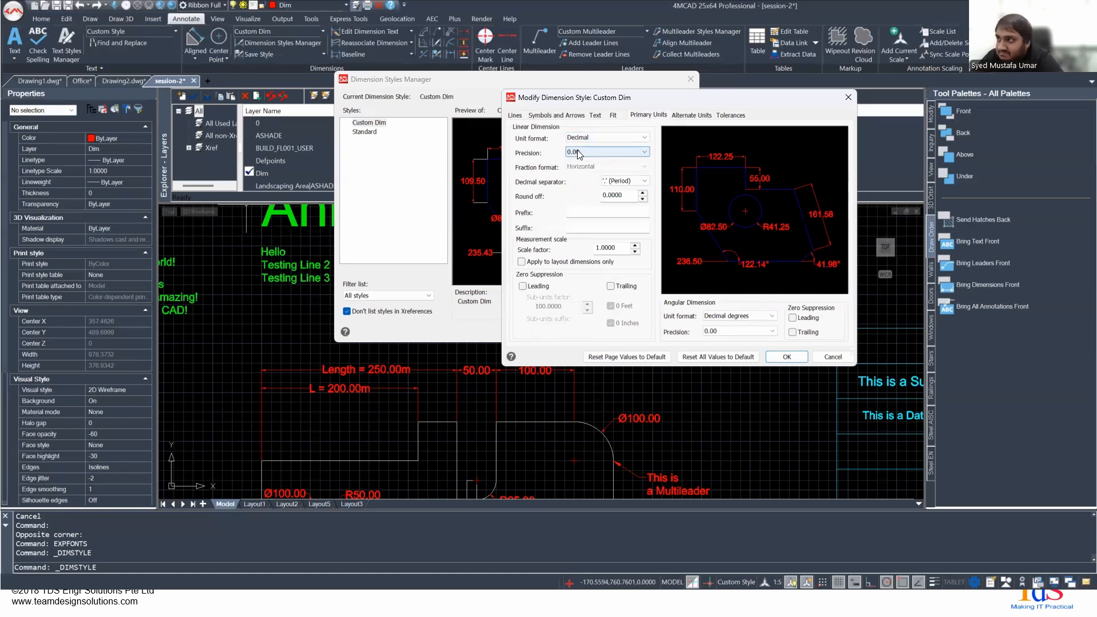
{"action": "left_click", "coordinate": [627, 181]}
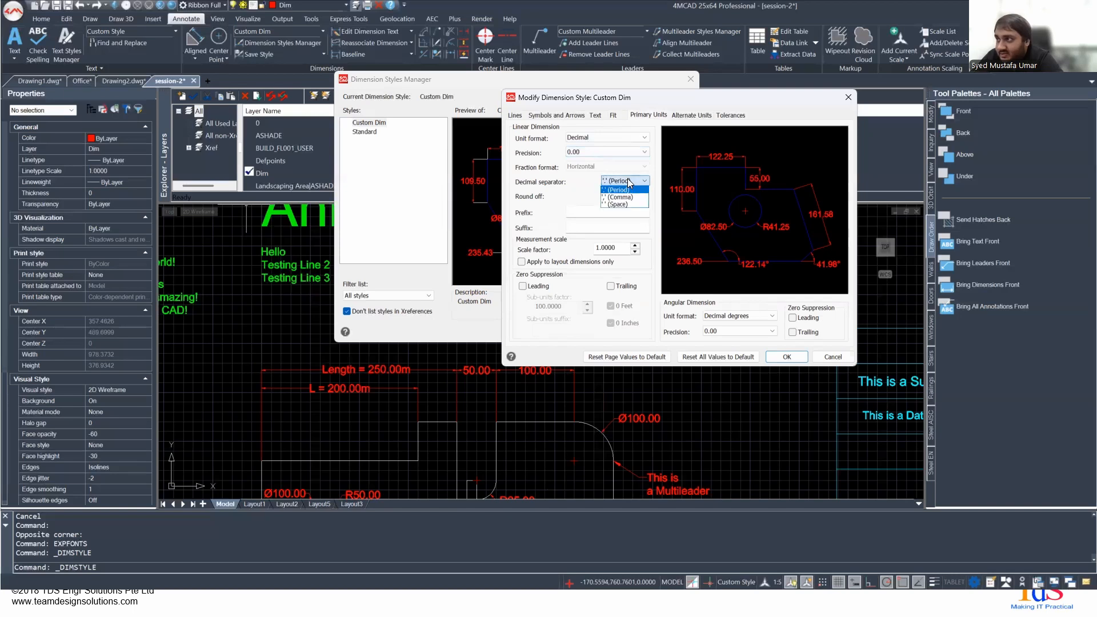
{"action": "left_click", "coordinate": [623, 190]}
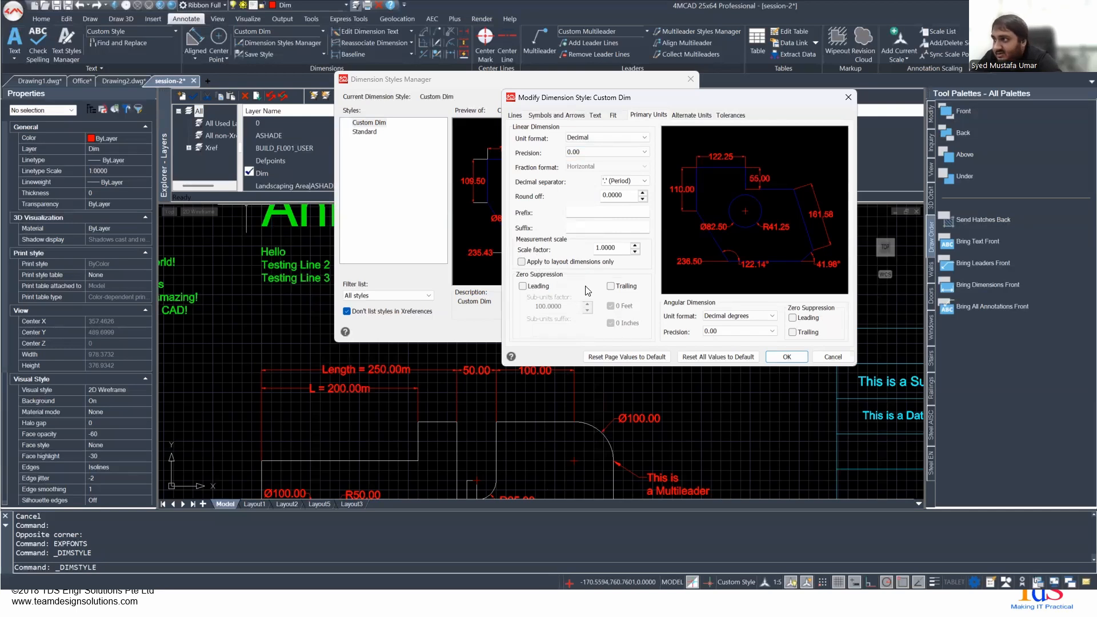
{"action": "left_click", "coordinate": [732, 320]}
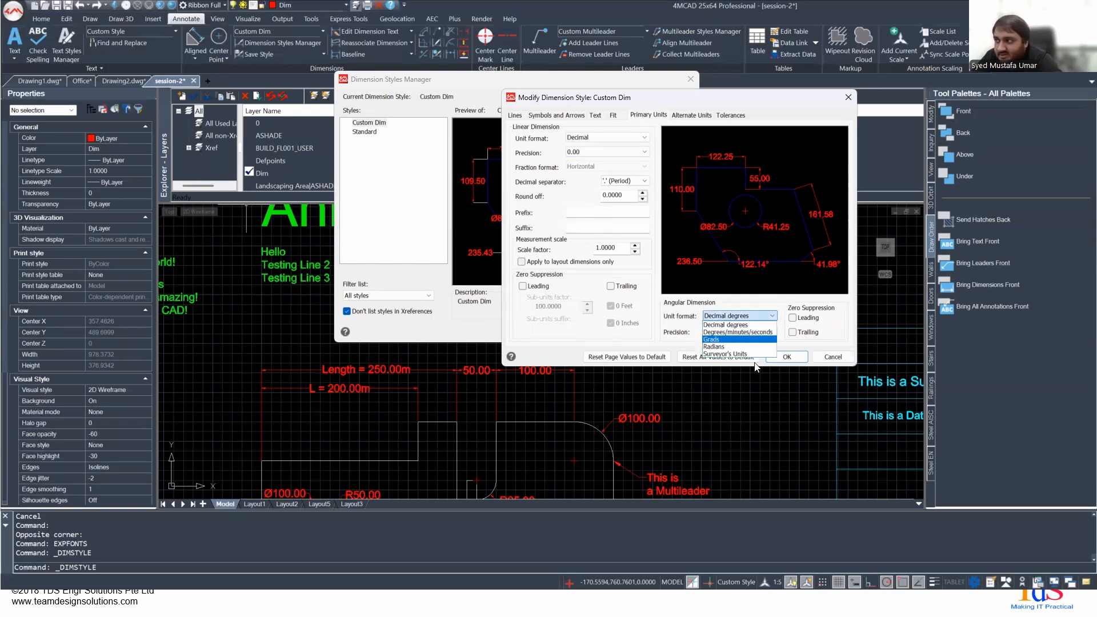
{"action": "left_click", "coordinate": [725, 300]}
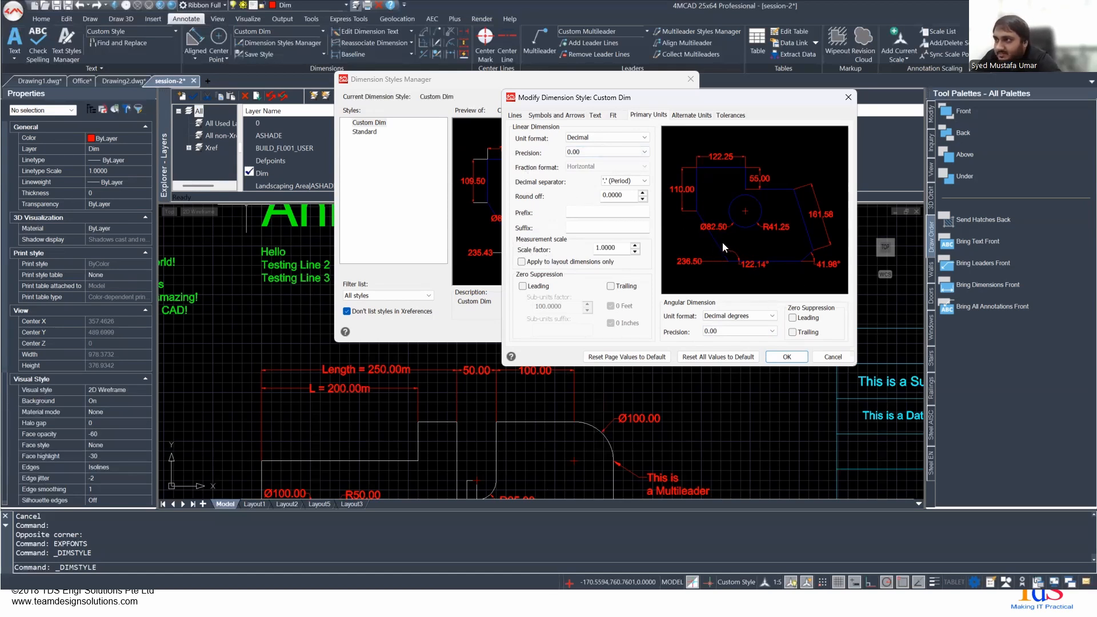
- Try a linear precision of 0.0 for the Custom Dim style's primary units, and restore it to 0.00
{"action": "left_click", "coordinate": [606, 151]}
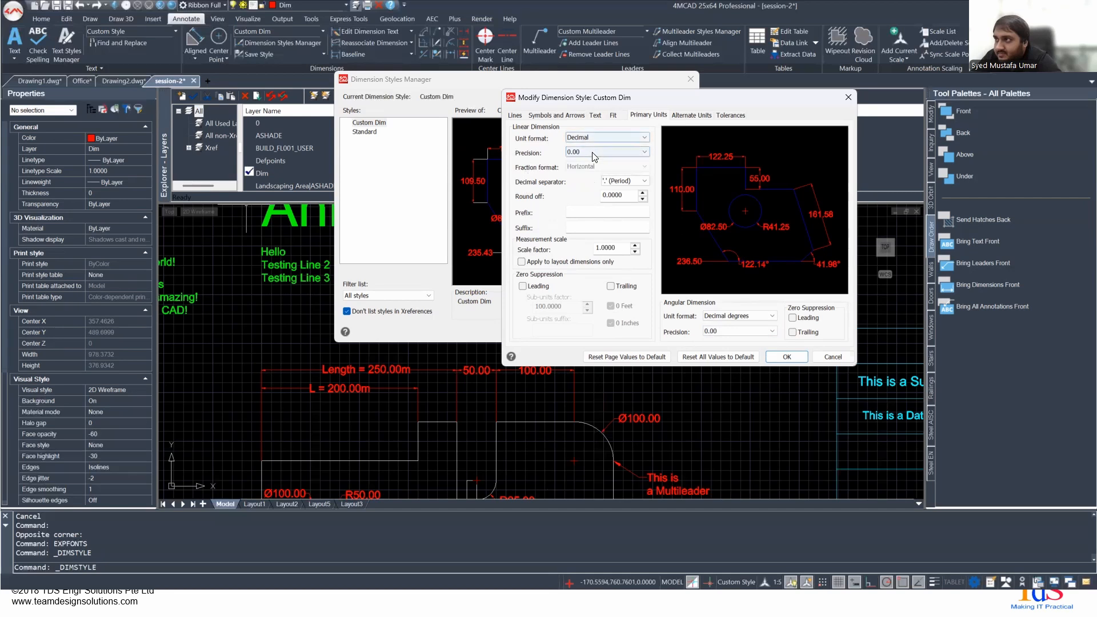
{"action": "left_click", "coordinate": [586, 169]}
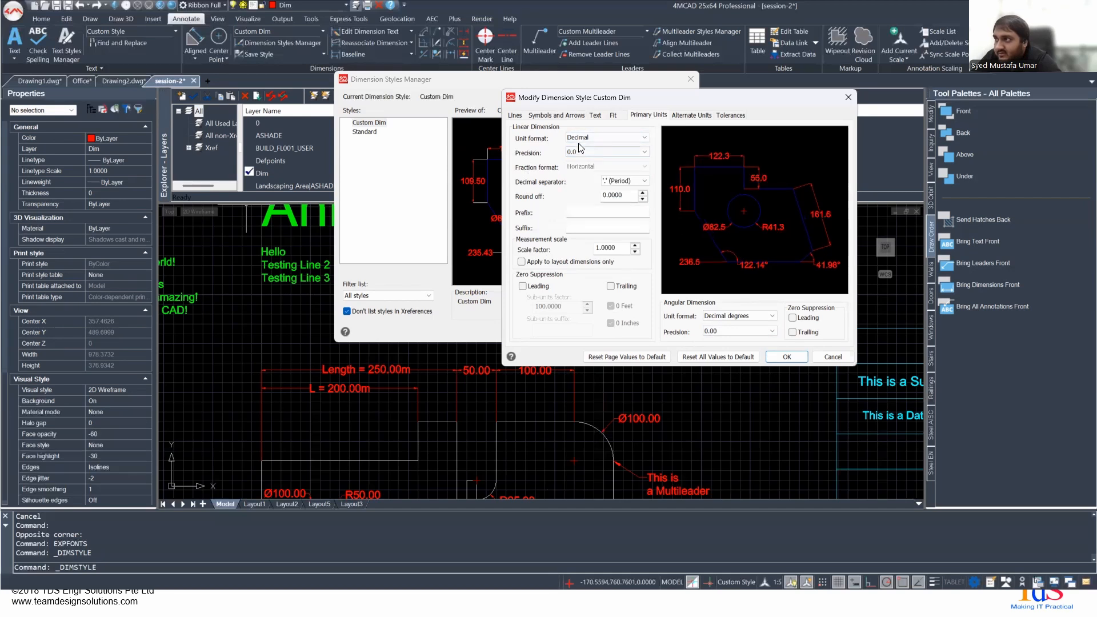
{"action": "left_click", "coordinate": [582, 152]}
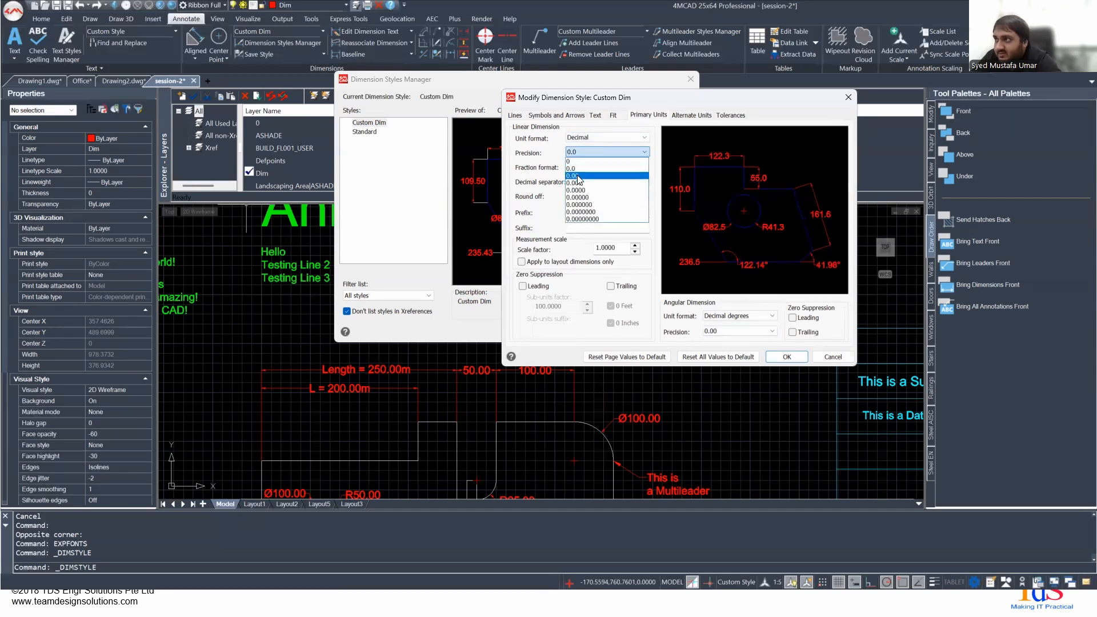
{"action": "left_click", "coordinate": [579, 176]}
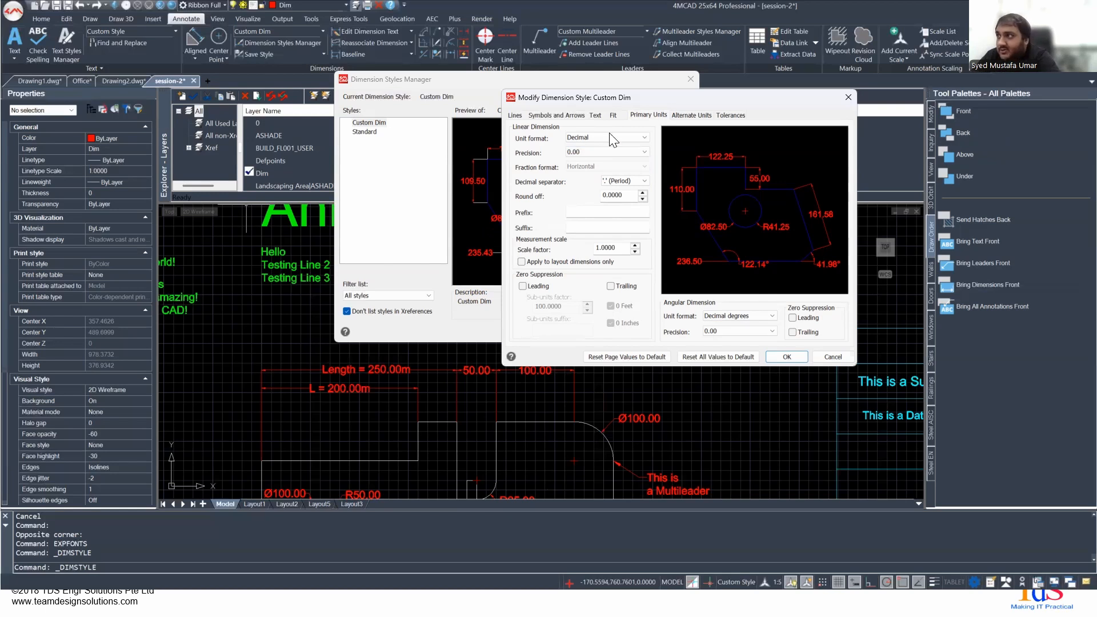
- Try displaying alternate units in the Custom Dim style, and turn them off again
{"action": "left_click", "coordinate": [684, 115]}
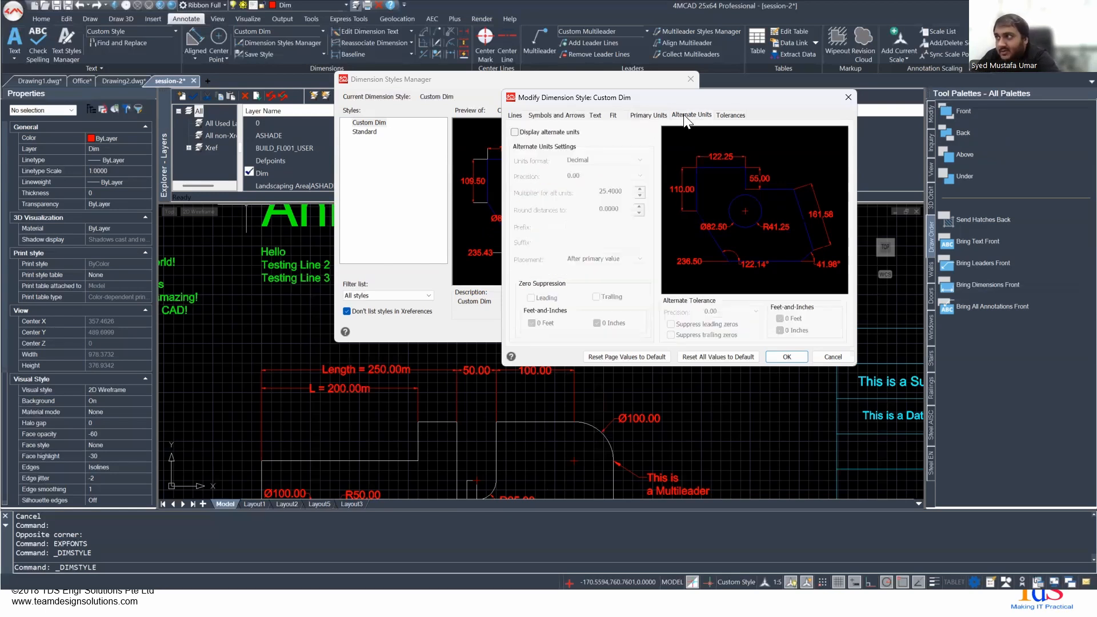
{"action": "left_click", "coordinate": [571, 132]}
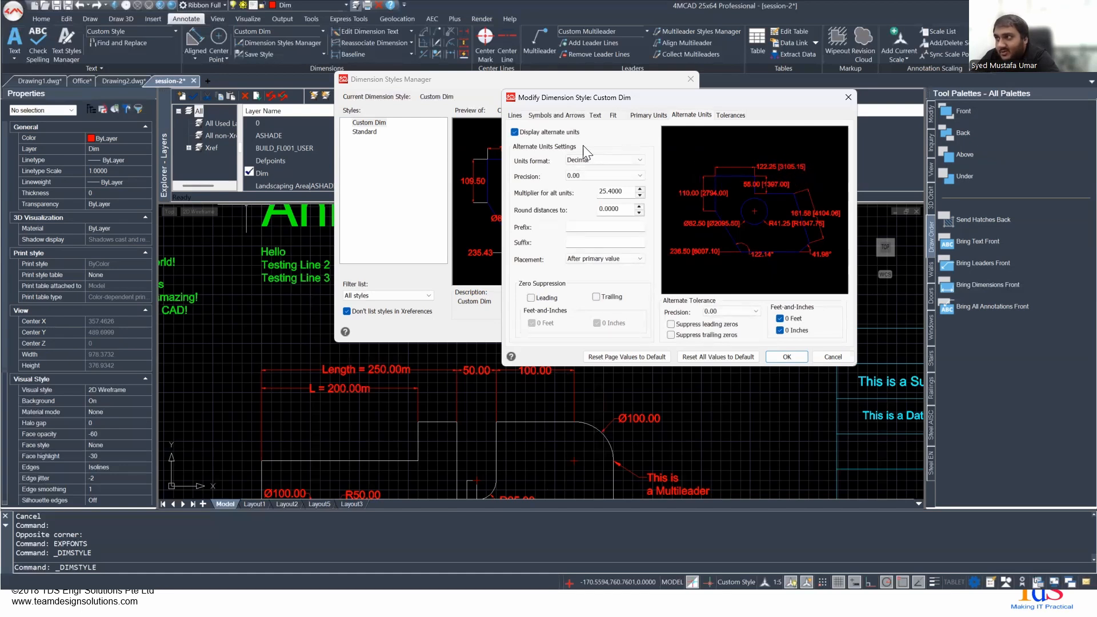
{"action": "left_click", "coordinate": [544, 133]}
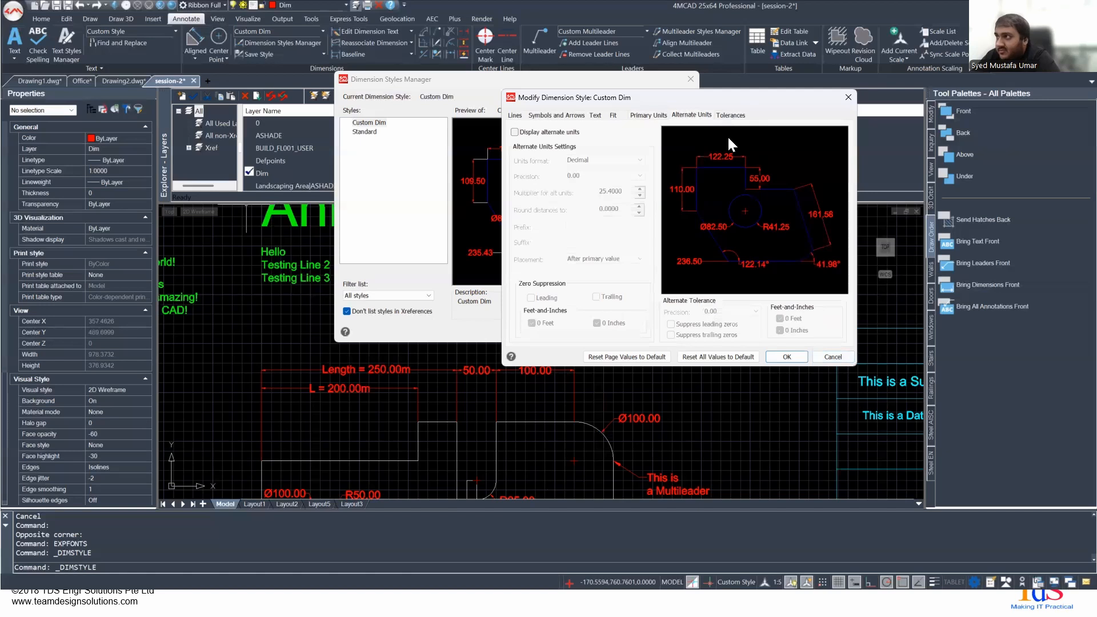
- View the Custom Dim style's tolerance settings, and leave the dimension style manager without saving changes
{"action": "left_click", "coordinate": [726, 115]}
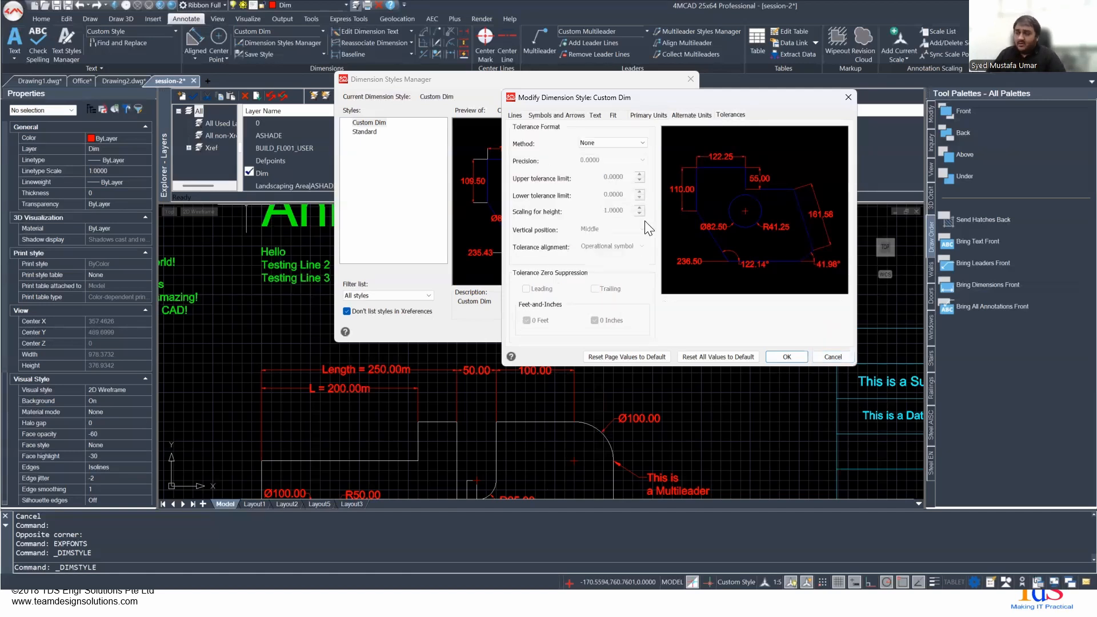
{"action": "left_click", "coordinate": [833, 357]}
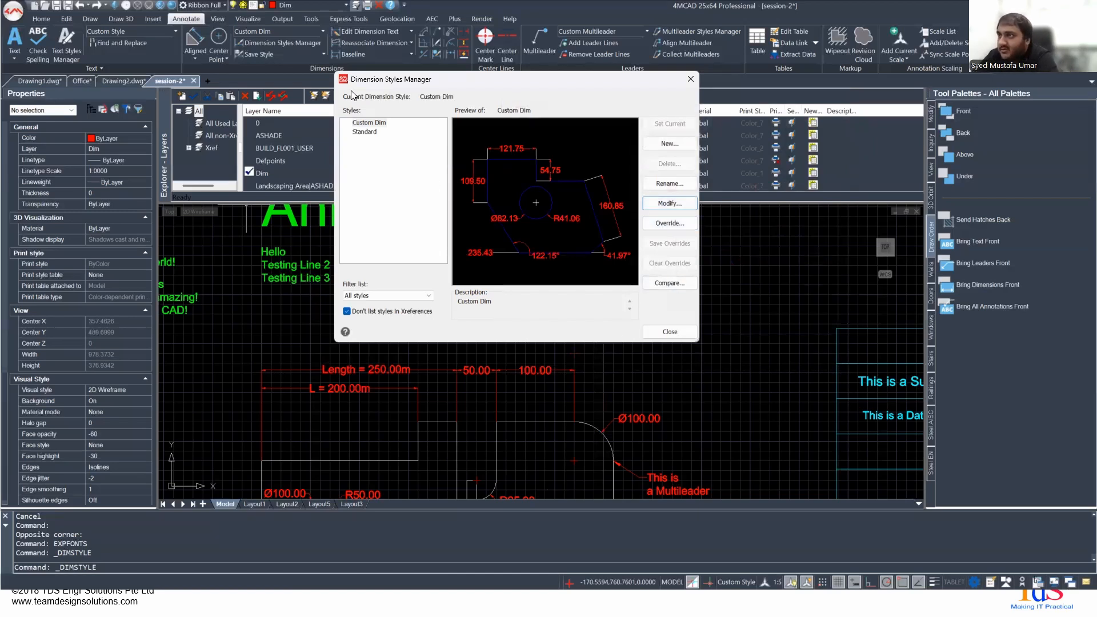
{"action": "left_click", "coordinate": [649, 330]}
- Select the Length = 250.00m dimension and the adjacent 50.00 dimension to inspect their properties
{"action": "middle_click_drag", "start_coordinate": [264, 378], "coordinate": [308, 329]}
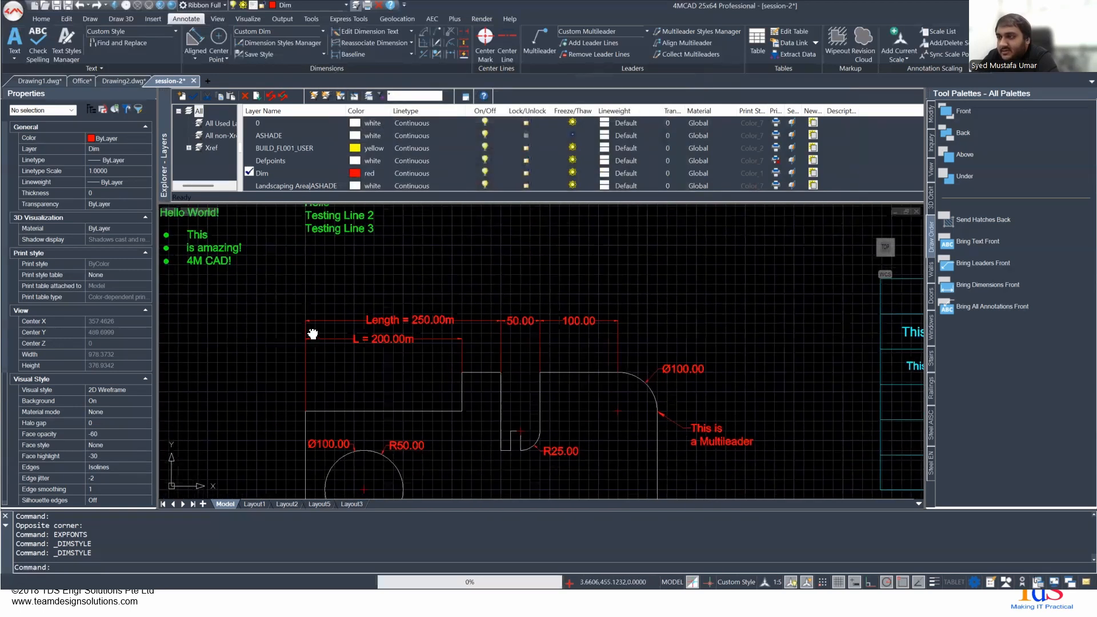
{"action": "left_click", "coordinate": [401, 320]}
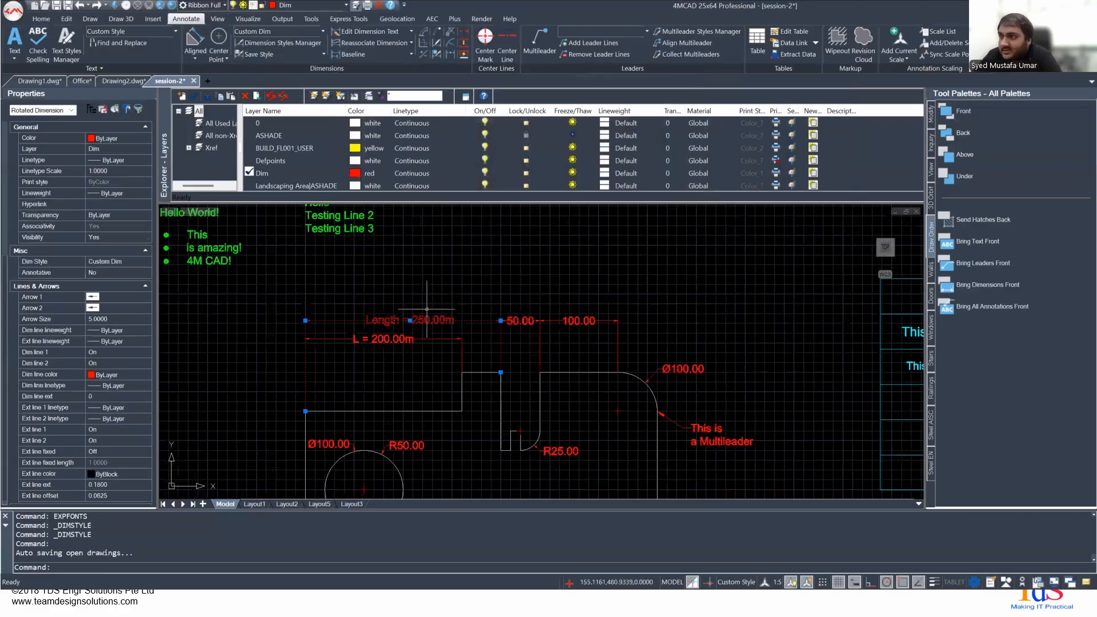
{"action": "scroll", "coordinate": [375, 331], "scroll_direction": "up", "scroll_amount": 3}
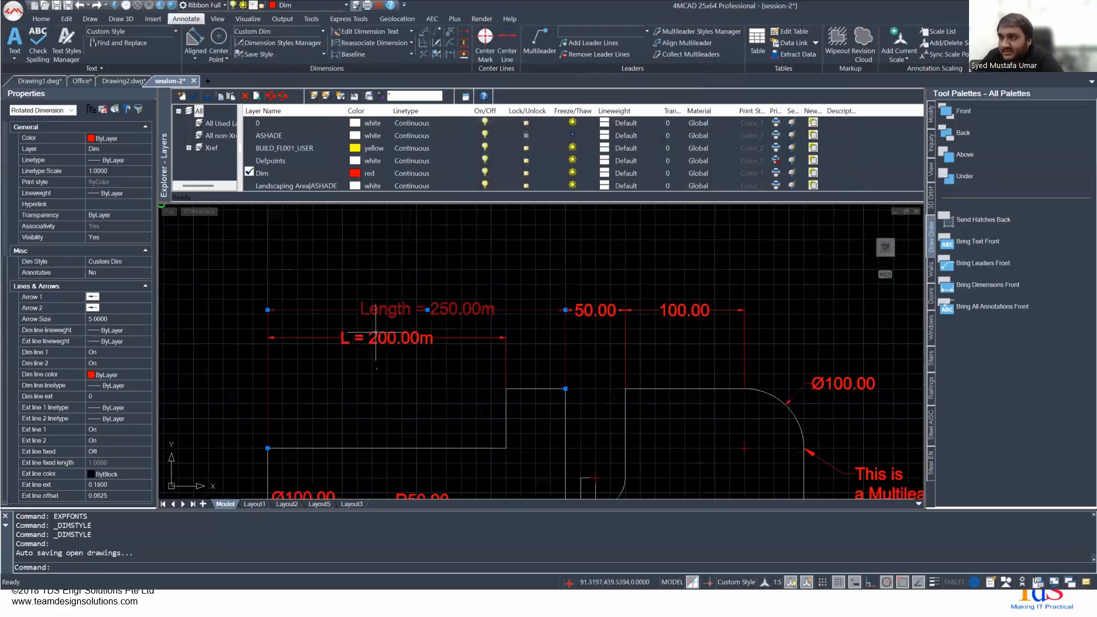
{"action": "left_click", "coordinate": [405, 321]}
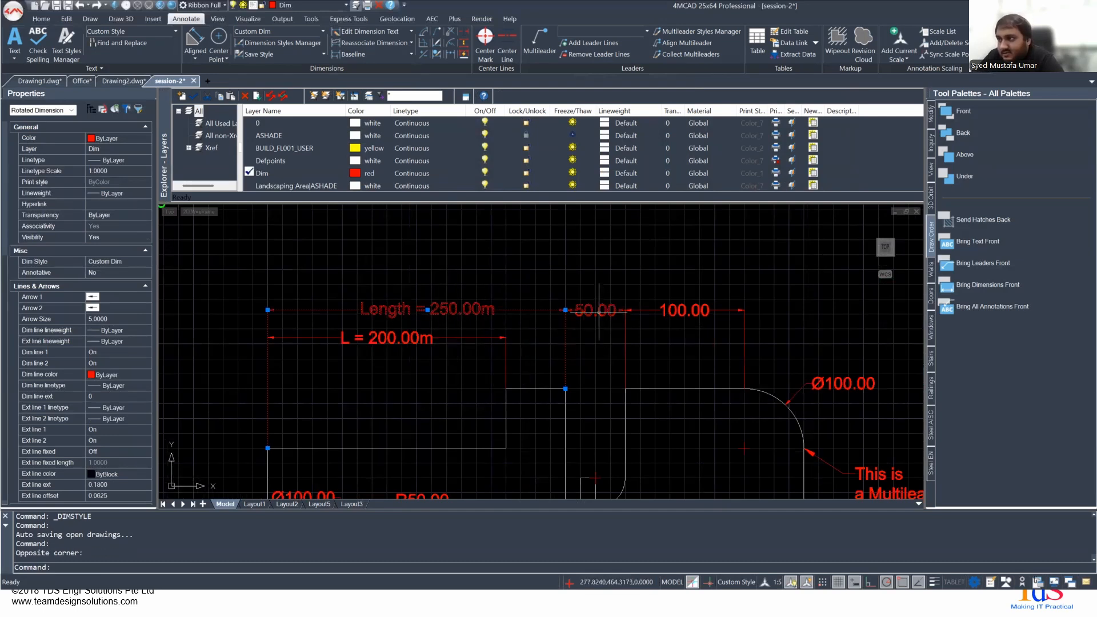
{"action": "left_click", "coordinate": [598, 310]}
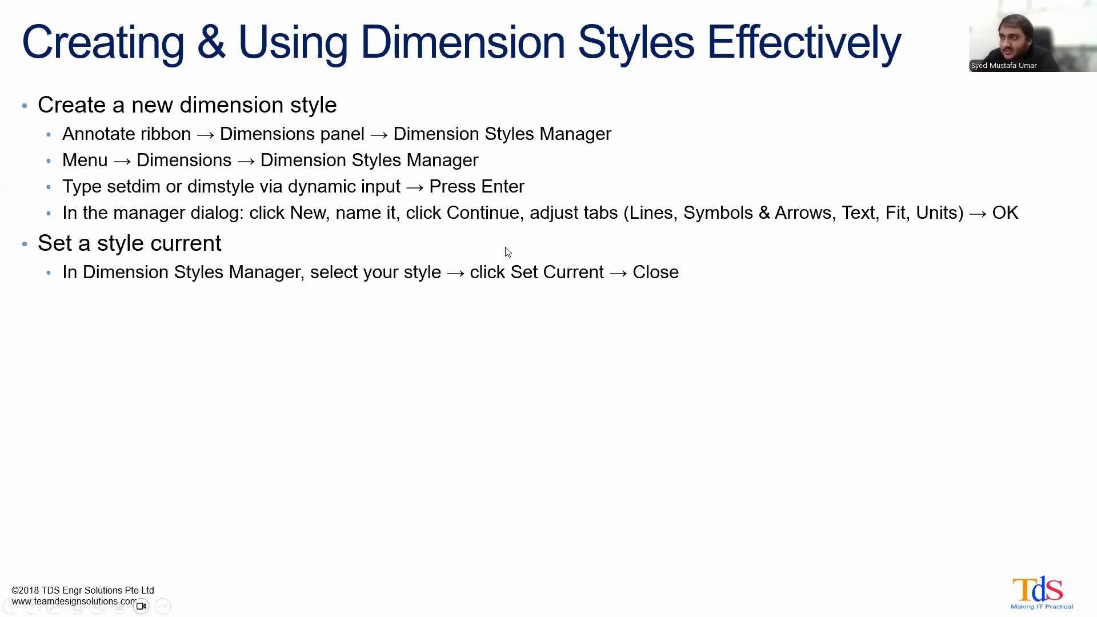
- Advance the presentation to the Adding Dimensions Quickly & Easily slide, and switch back to 4MCAD
{"action": "key", "text": "Right"}
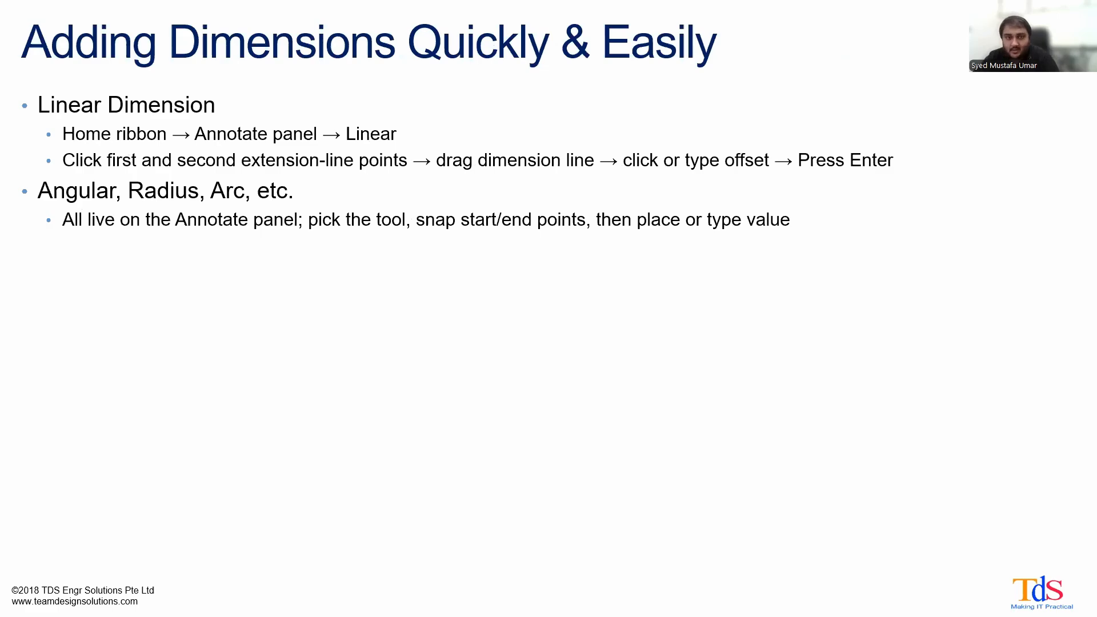
{"action": "key", "text": "alt+Tab"}
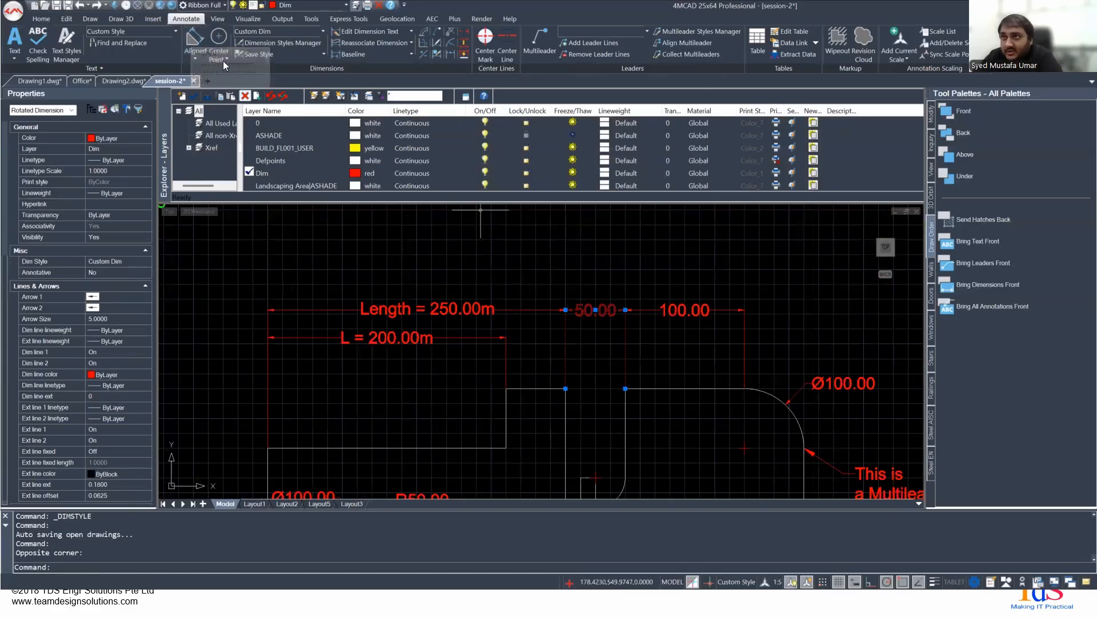
- Try a linear dimension about 66 units long between two points on the upper edge beside the rounded corner, and cancel it
{"action": "left_click", "coordinate": [192, 59]}
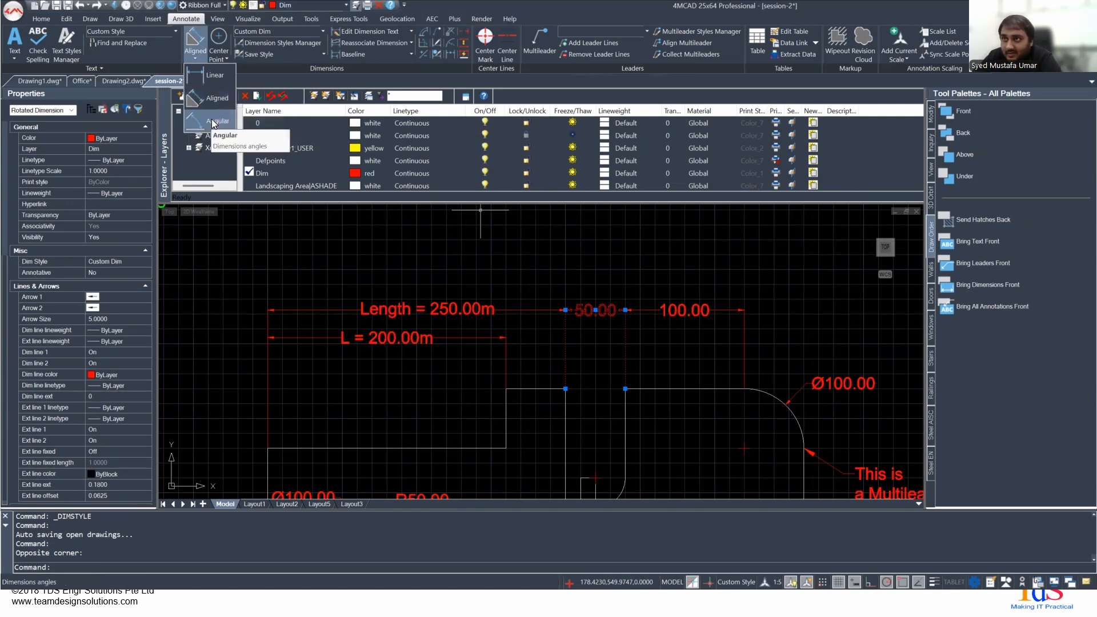
{"action": "left_click", "coordinate": [206, 73]}
{"action": "left_click", "coordinate": [641, 389]}
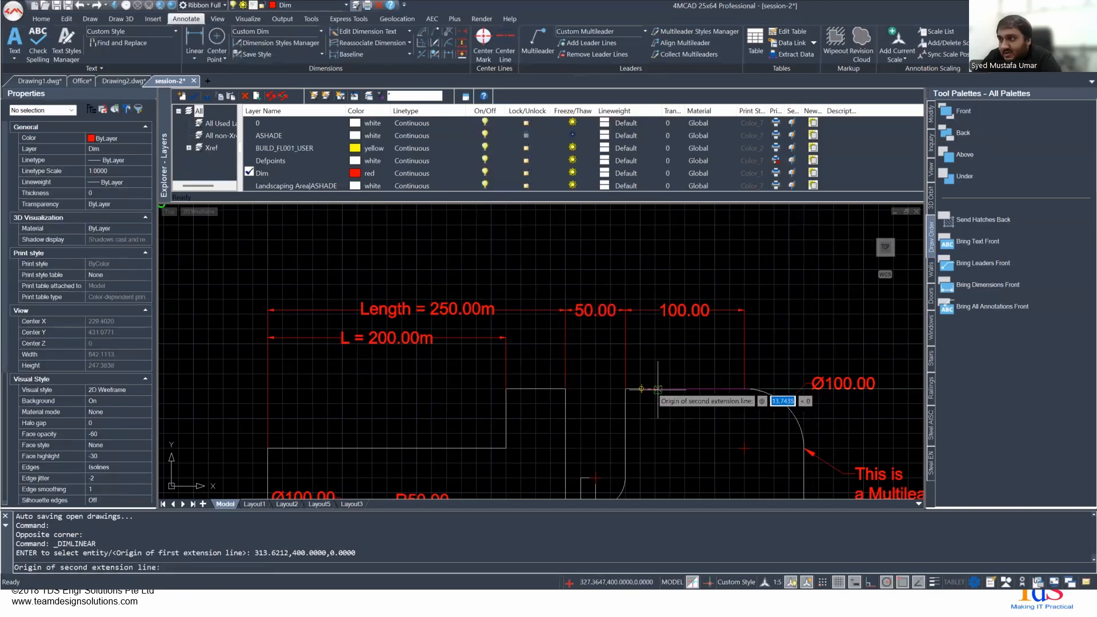
{"action": "left_click", "coordinate": [719, 389]}
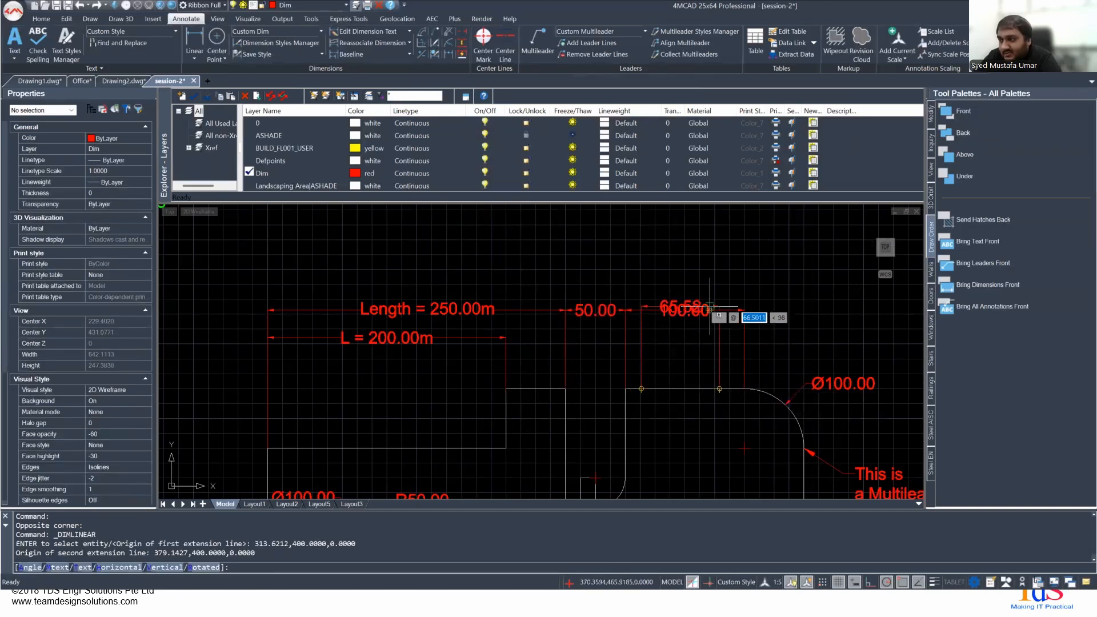
{"action": "key", "text": "Escape"}
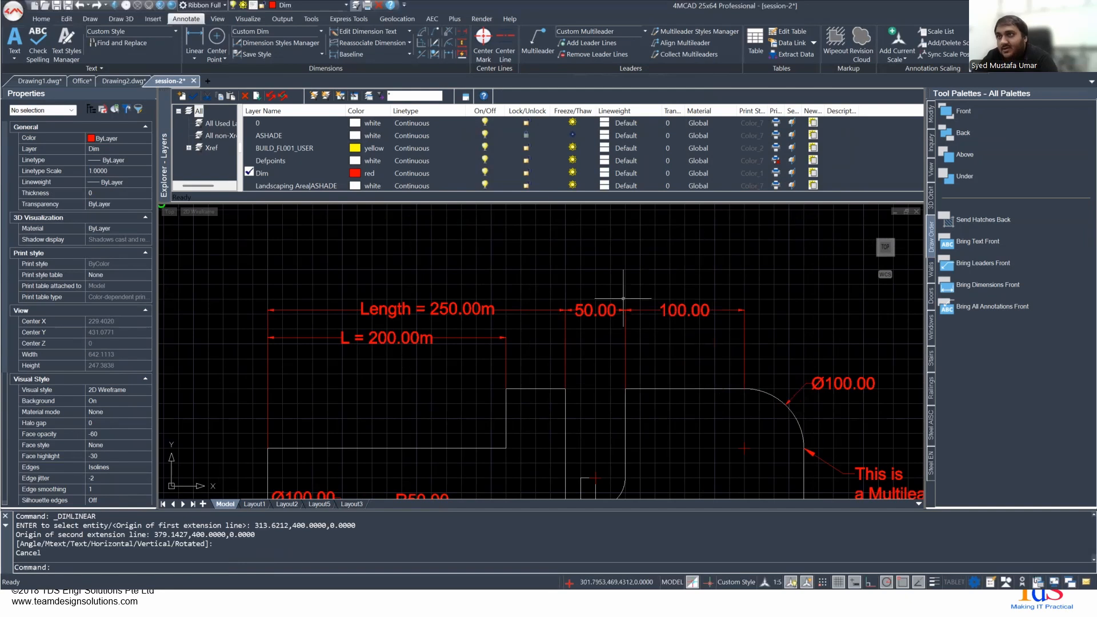
- Try an aligned dimension of about 63 units from the lower notch's vertical edge to the part's bottom edge, and undo it
{"action": "left_click", "coordinate": [200, 59]}
{"action": "left_click", "coordinate": [214, 104]}
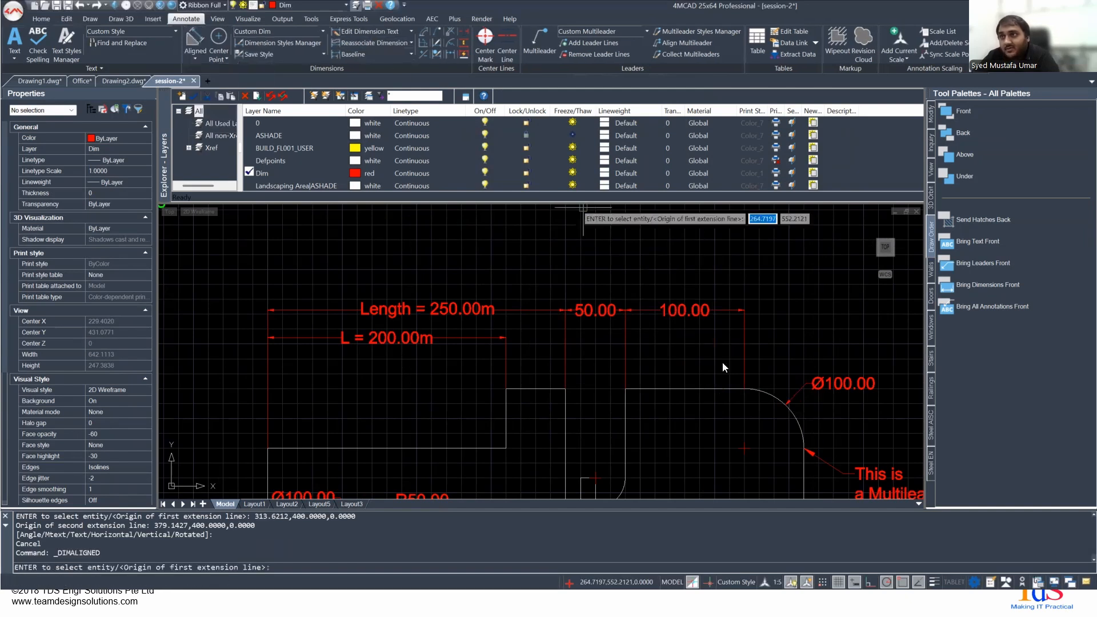
{"action": "middle_click_drag", "start_coordinate": [702, 394], "coordinate": [571, 240]}
{"action": "mouse_move", "coordinate": [366, 382]}
{"action": "middle_mouse_down"}
{"action": "mouse_move", "coordinate": [612, 213]}
{"action": "mouse_move", "coordinate": [628, 177]}
{"action": "middle_mouse_up"}
{"action": "middle_click_drag", "start_coordinate": [653, 446], "coordinate": [491, 244]}
{"action": "scroll", "coordinate": [502, 264], "scroll_direction": "down", "scroll_amount": 1}
{"action": "scroll", "coordinate": [548, 268], "scroll_direction": "up", "scroll_amount": 1}
{"action": "left_click", "coordinate": [513, 243]}
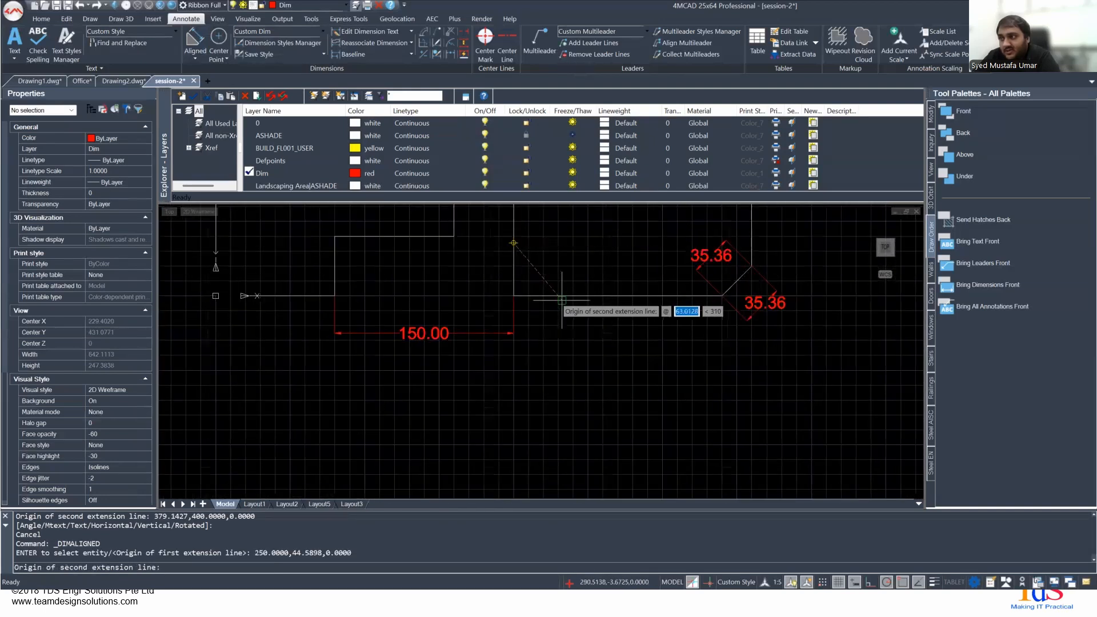
{"action": "left_click", "coordinate": [566, 296]}
{"action": "middle_click_drag", "start_coordinate": [610, 244], "coordinate": [553, 332]}
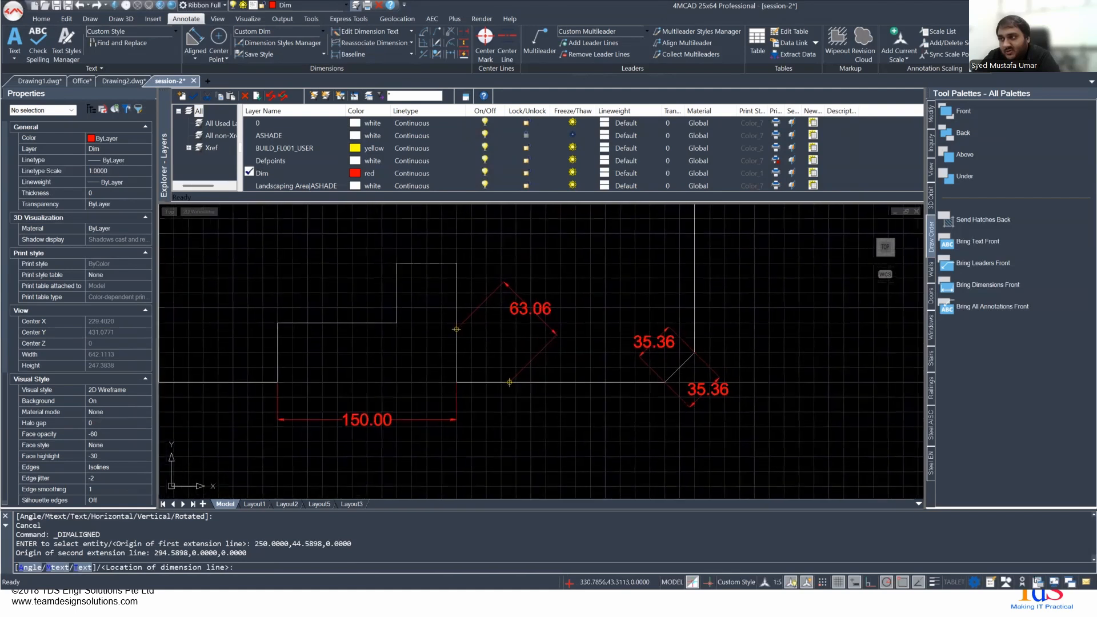
{"action": "left_click", "coordinate": [537, 343]}
{"action": "scroll", "coordinate": [471, 329], "scroll_direction": "up", "scroll_amount": 4}
{"action": "scroll", "coordinate": [472, 319], "scroll_direction": "down", "scroll_amount": 3}
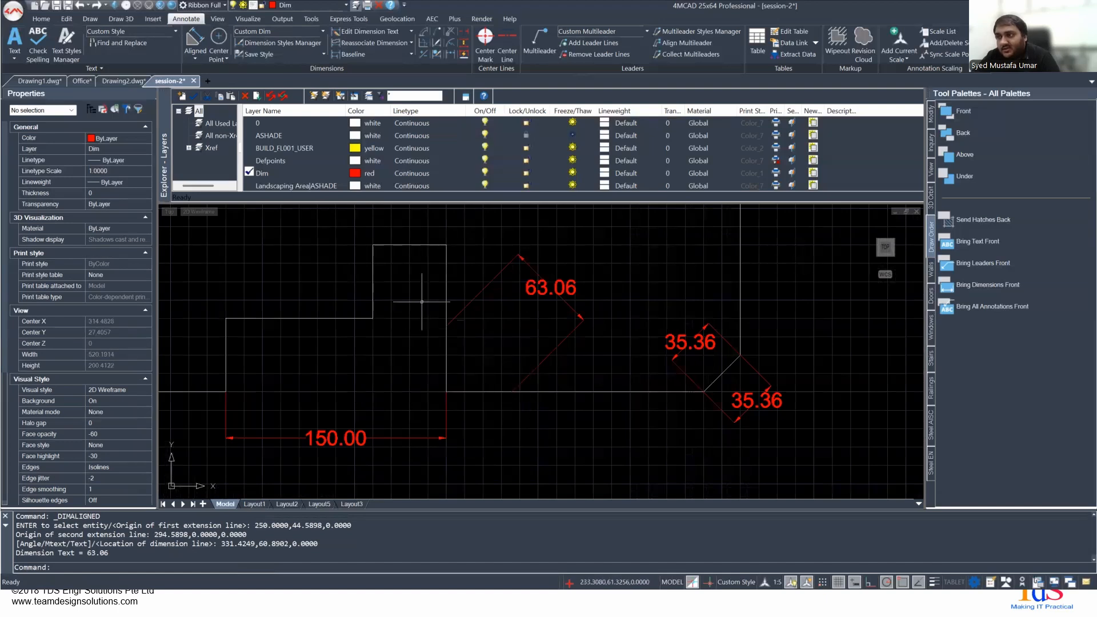
{"action": "key", "text": "ctrl+z"}
{"action": "key", "text": "ctrl+z"}
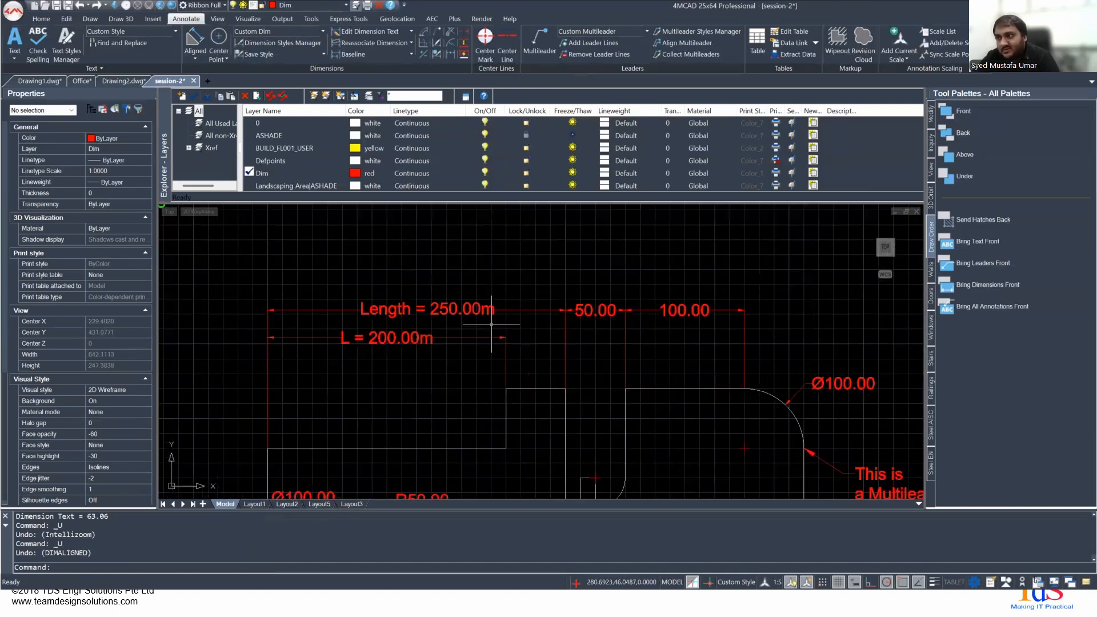
- Try an angular dimension on the rounded corner's arc, preview it at several locations inside and outside the arc, and cancel it
{"action": "left_click", "coordinate": [196, 55]}
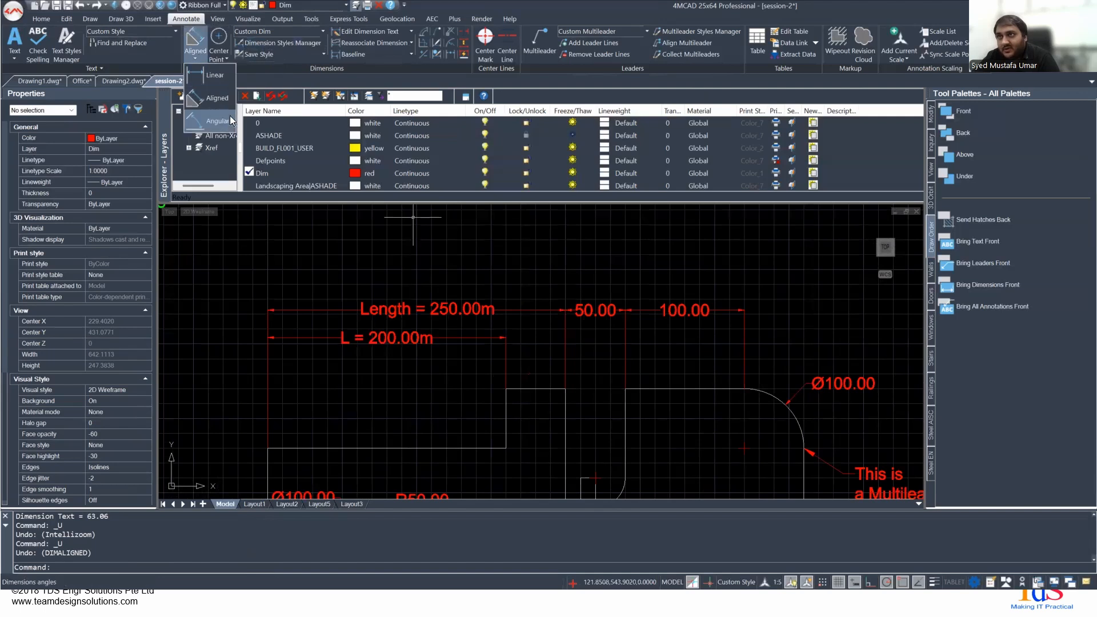
{"action": "left_click", "coordinate": [218, 121]}
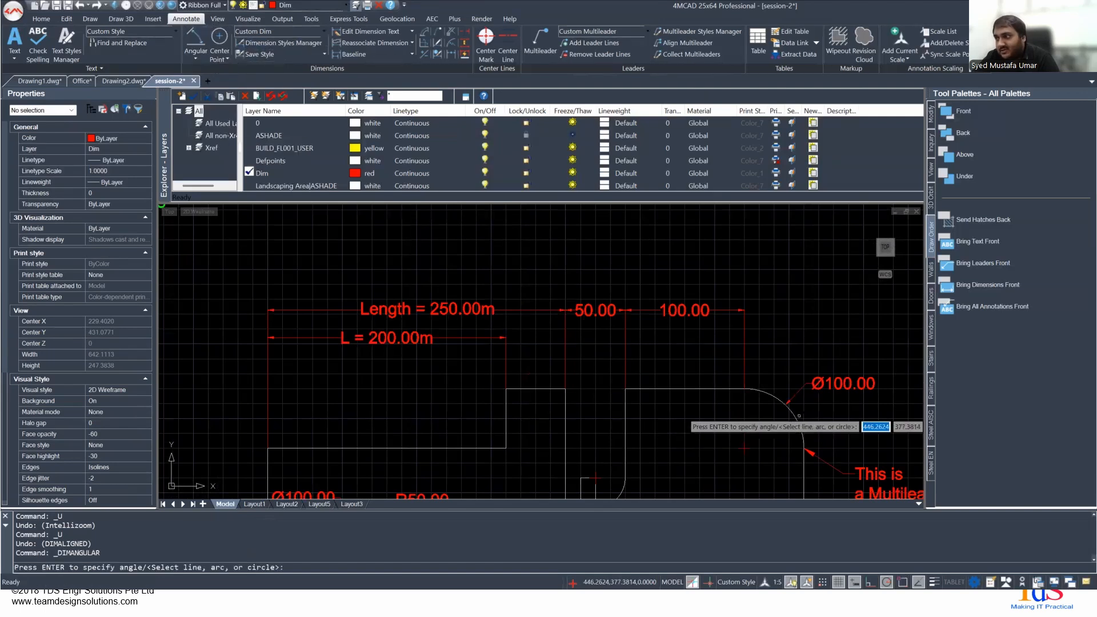
{"action": "key", "text": "Return"}
{"action": "middle_click_drag", "start_coordinate": [699, 462], "coordinate": [680, 353]}
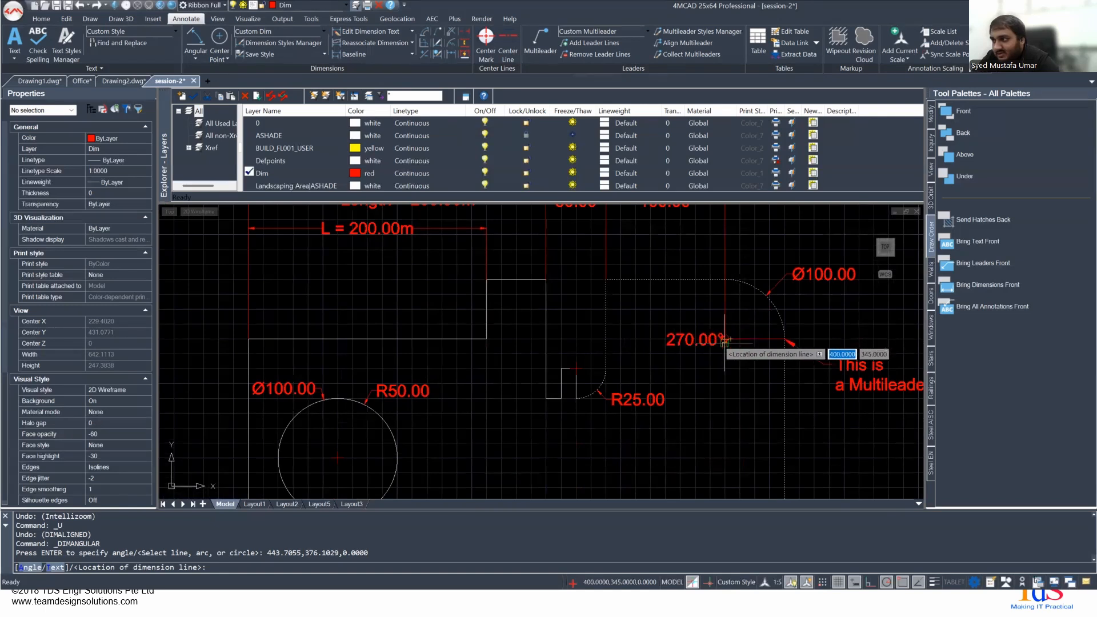
{"action": "scroll", "coordinate": [727, 337], "scroll_direction": "up", "scroll_amount": 6}
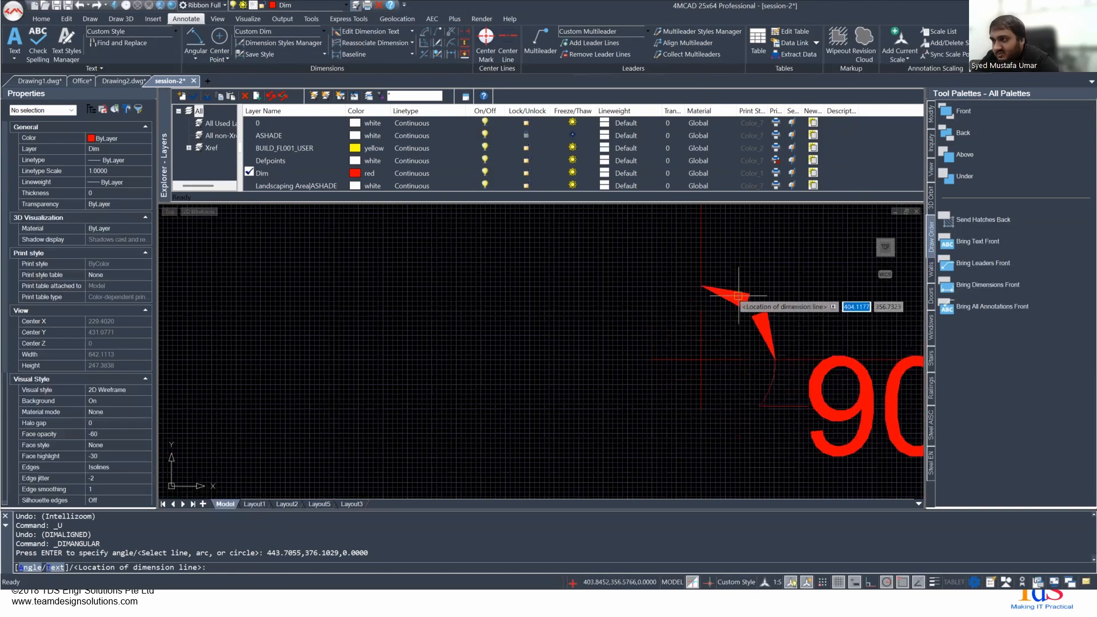
{"action": "scroll", "coordinate": [788, 280], "scroll_direction": "down", "scroll_amount": 3}
{"action": "scroll", "coordinate": [704, 338], "scroll_direction": "up", "scroll_amount": 4}
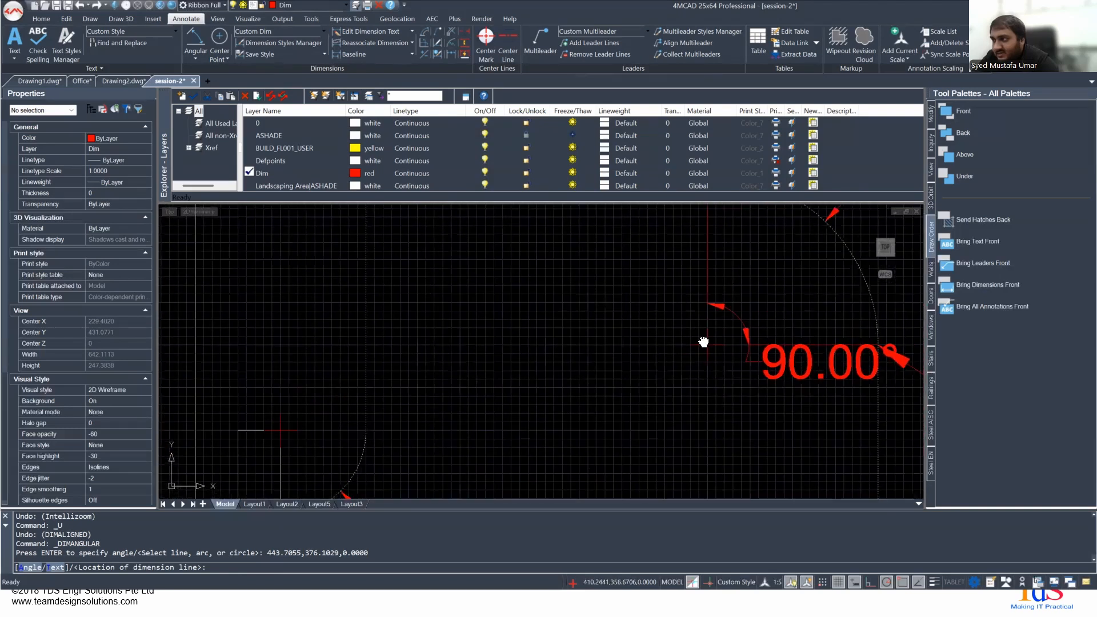
{"action": "scroll", "coordinate": [628, 338], "scroll_direction": "down", "scroll_amount": 5}
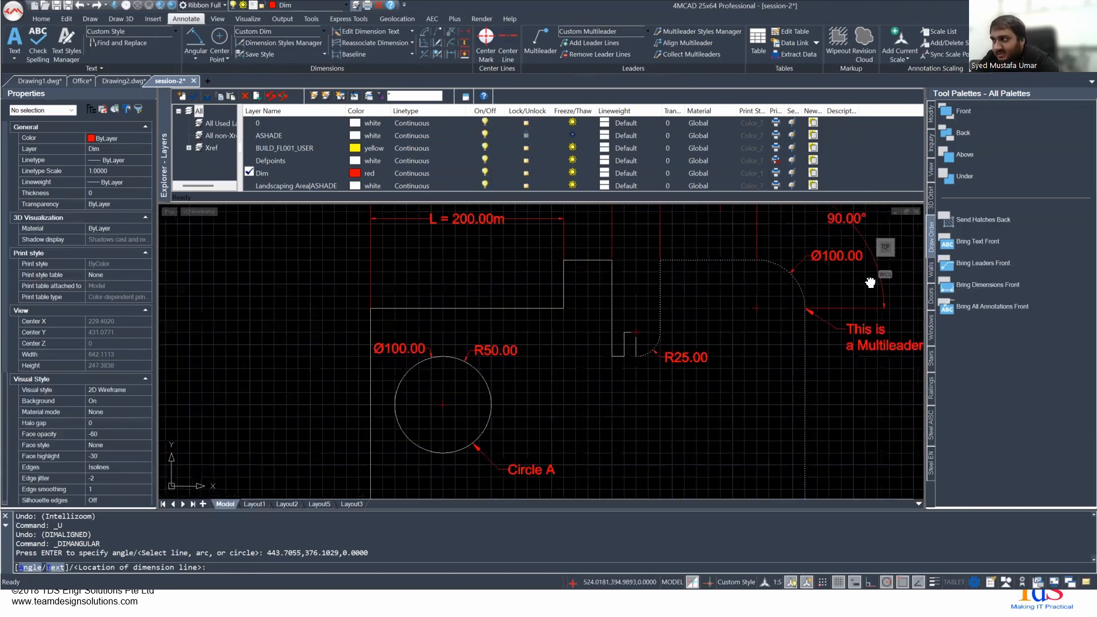
{"action": "scroll", "coordinate": [528, 382], "scroll_direction": "up", "scroll_amount": 2}
{"action": "scroll", "coordinate": [649, 346], "scroll_direction": "down", "scroll_amount": 4}
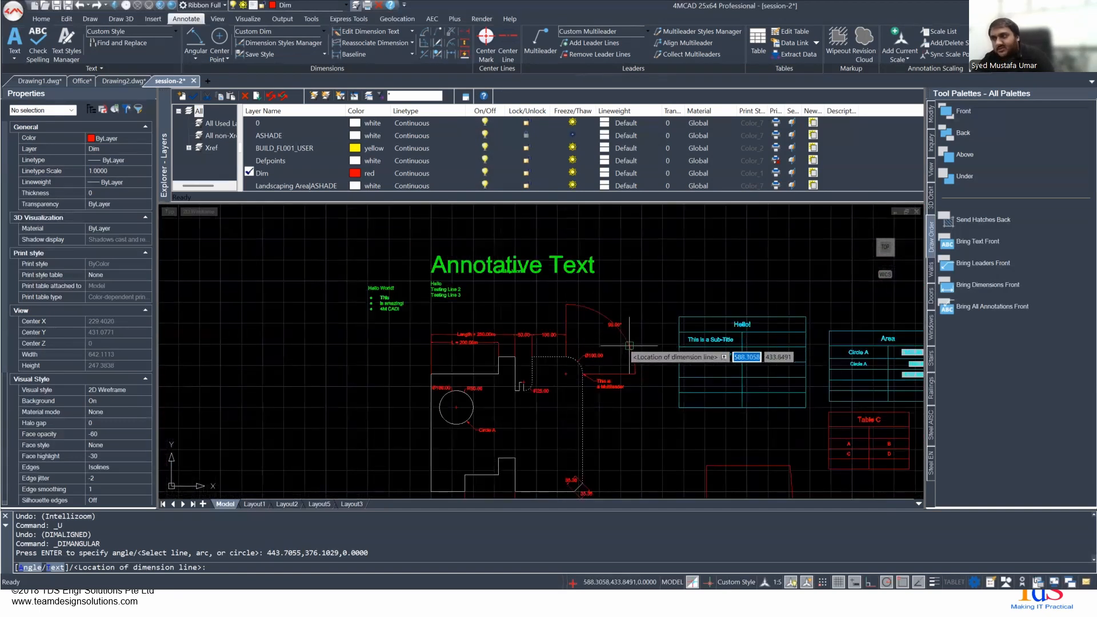
{"action": "key", "text": "Escape"}
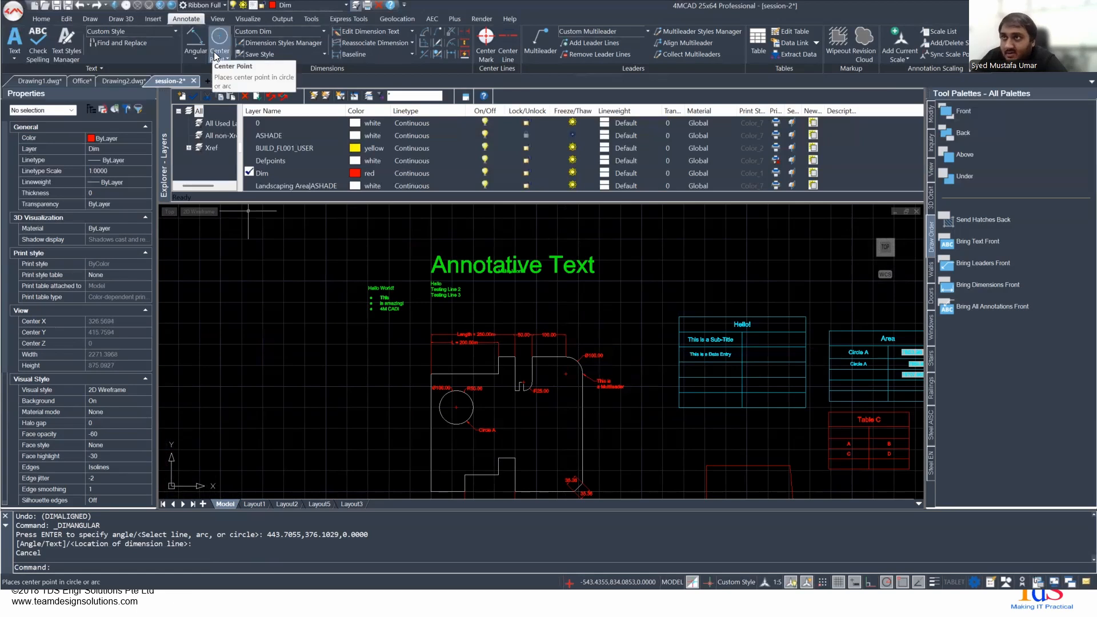
- Try a jogged radius dimension on Circle A, using the circle's center as the center override, and cancel it
{"action": "left_click", "coordinate": [198, 60]}
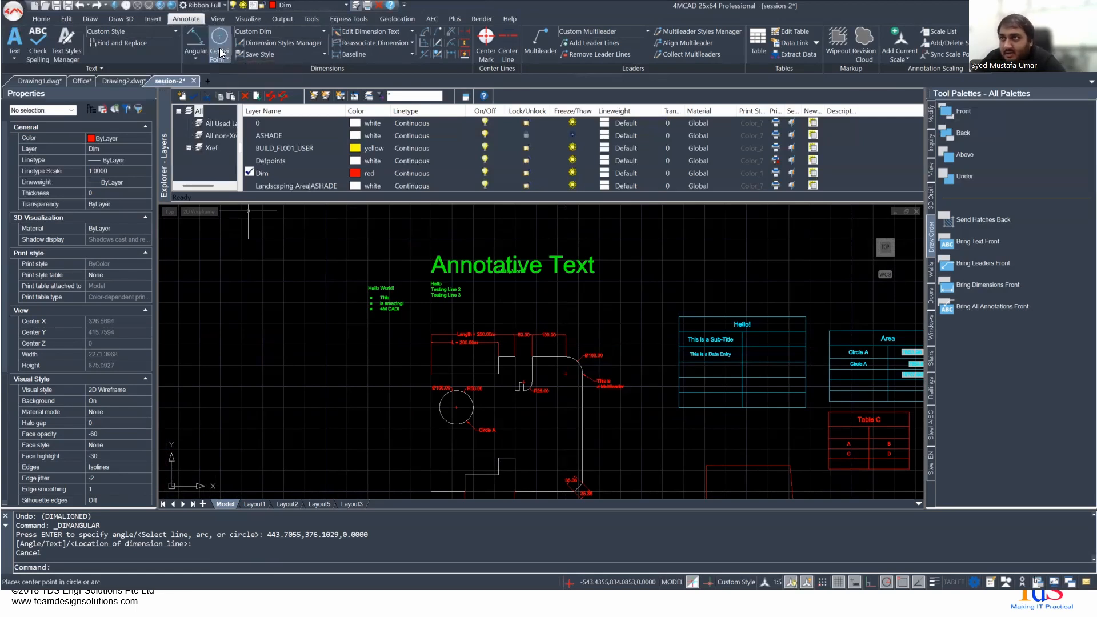
{"action": "left_click", "coordinate": [221, 59]}
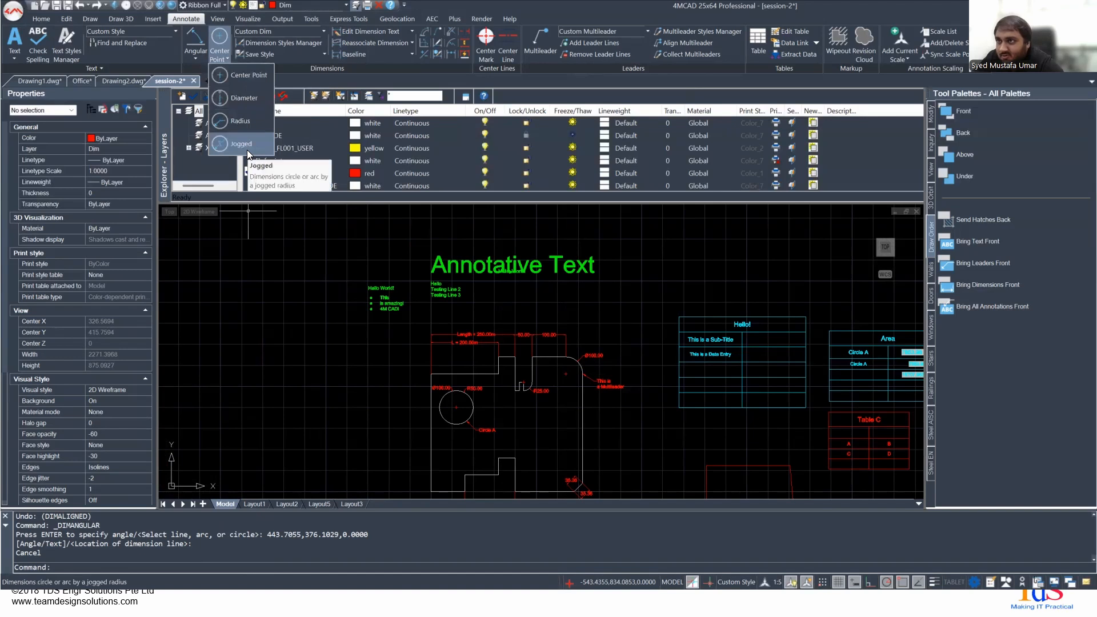
{"action": "left_click", "coordinate": [240, 144]}
{"action": "scroll", "coordinate": [535, 406], "scroll_direction": "up", "scroll_amount": 4}
{"action": "scroll", "coordinate": [536, 406], "scroll_direction": "up", "scroll_amount": 1}
{"action": "middle_click_drag", "start_coordinate": [546, 430], "coordinate": [478, 339]}
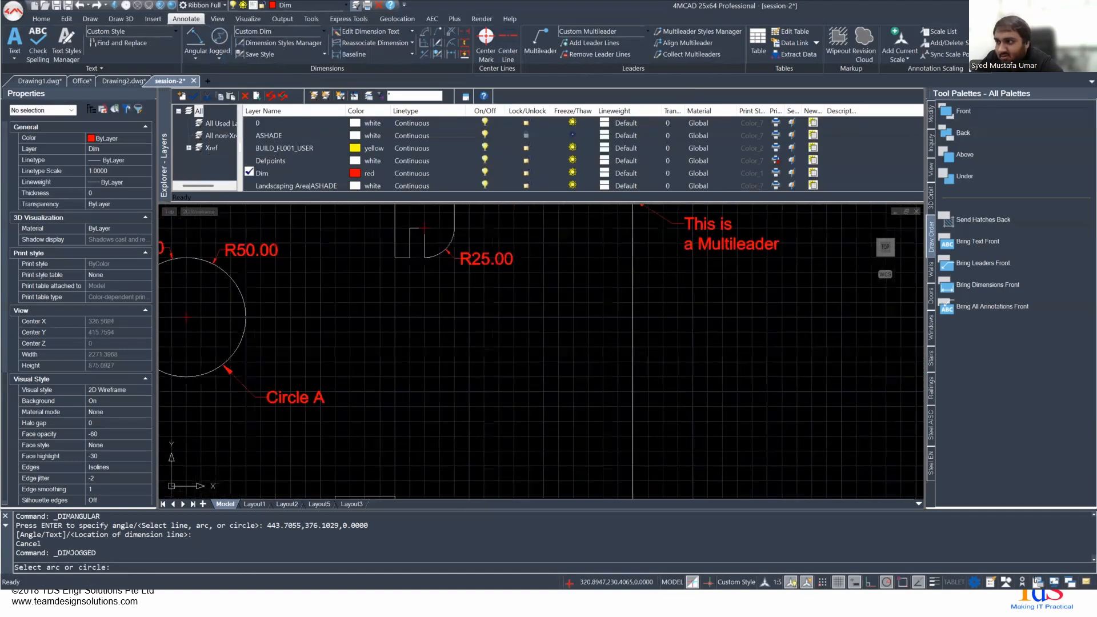
{"action": "left_click", "coordinate": [232, 351]}
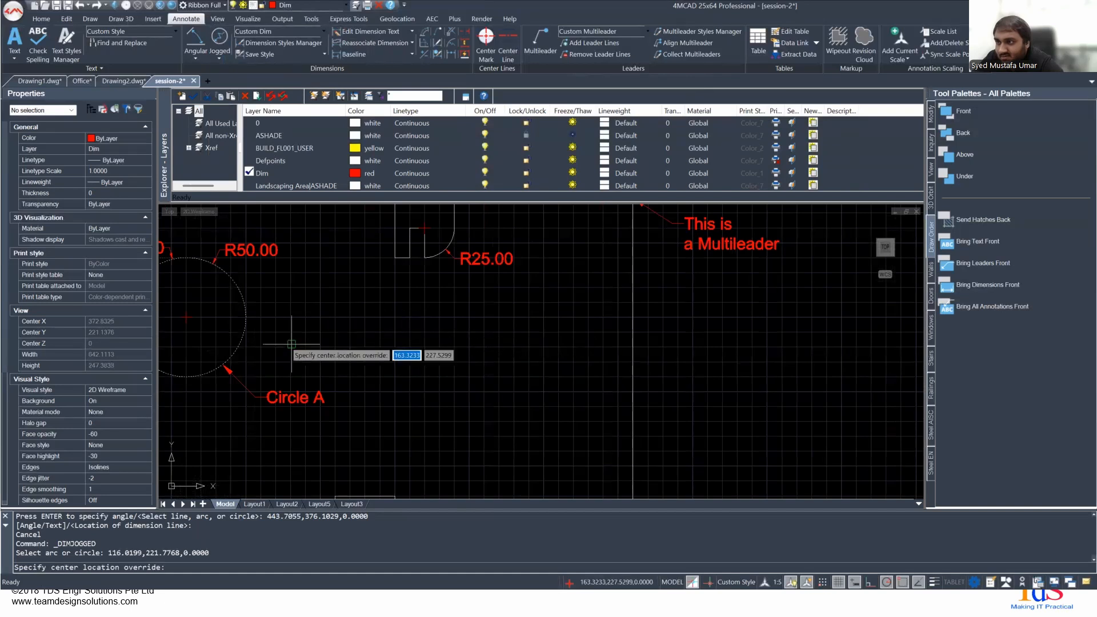
{"action": "left_click", "coordinate": [189, 321]}
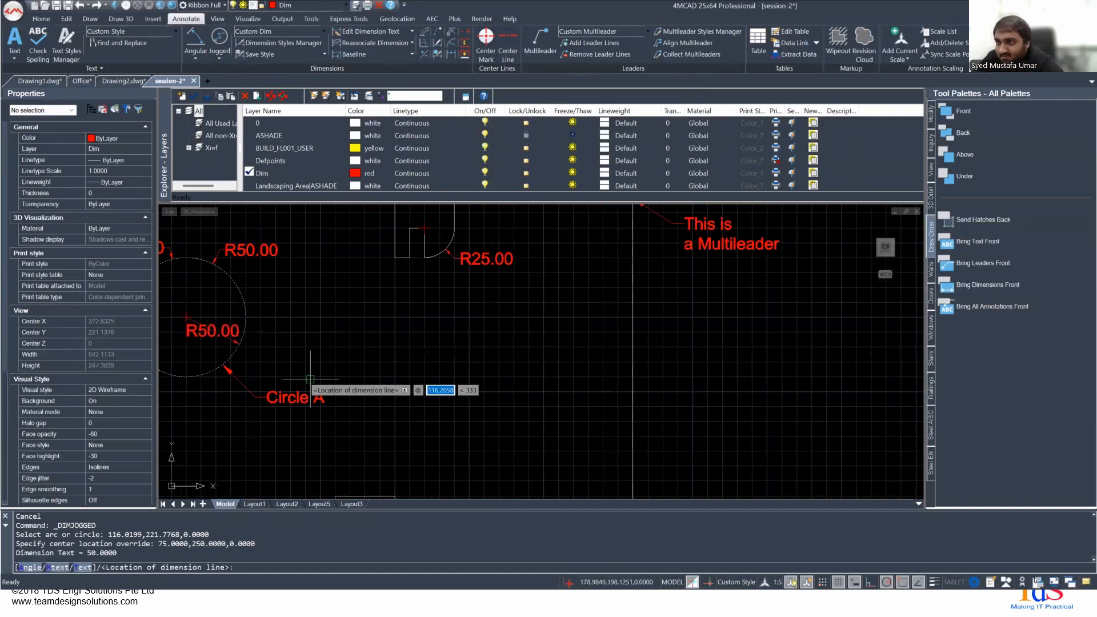
{"action": "middle_click_drag", "start_coordinate": [286, 424], "coordinate": [491, 415]}
{"action": "scroll", "coordinate": [491, 415], "scroll_direction": "down", "scroll_amount": 1}
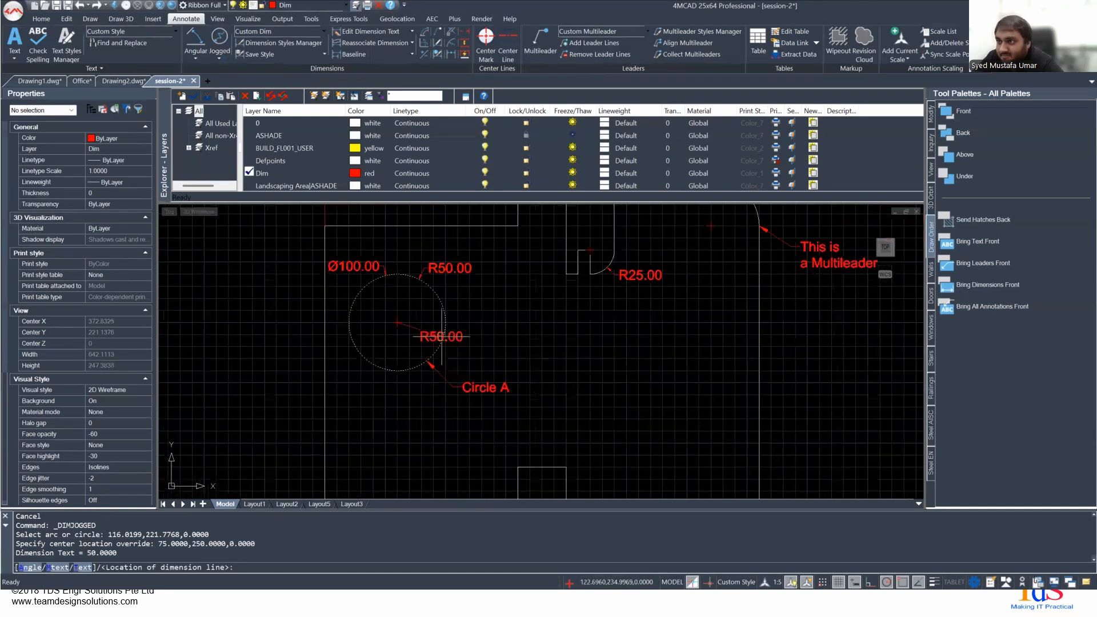
{"action": "key", "text": "Escape"}
- Try a diameter dimension on Circle A with its text outside the part's left edge, and undo it
{"action": "left_click", "coordinate": [219, 56]}
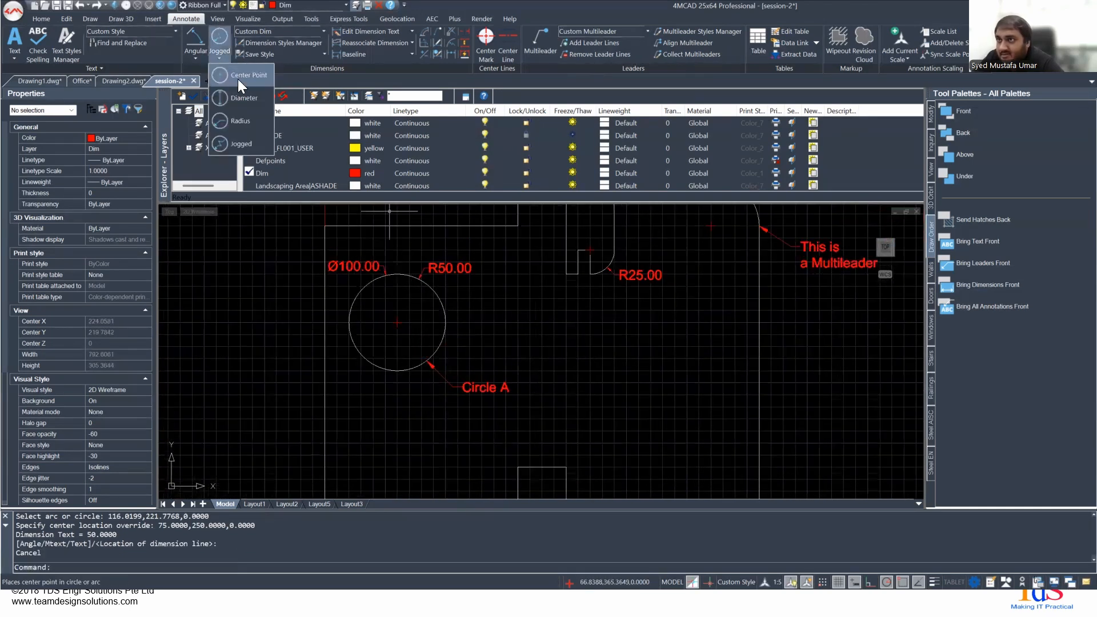
{"action": "left_click", "coordinate": [240, 98]}
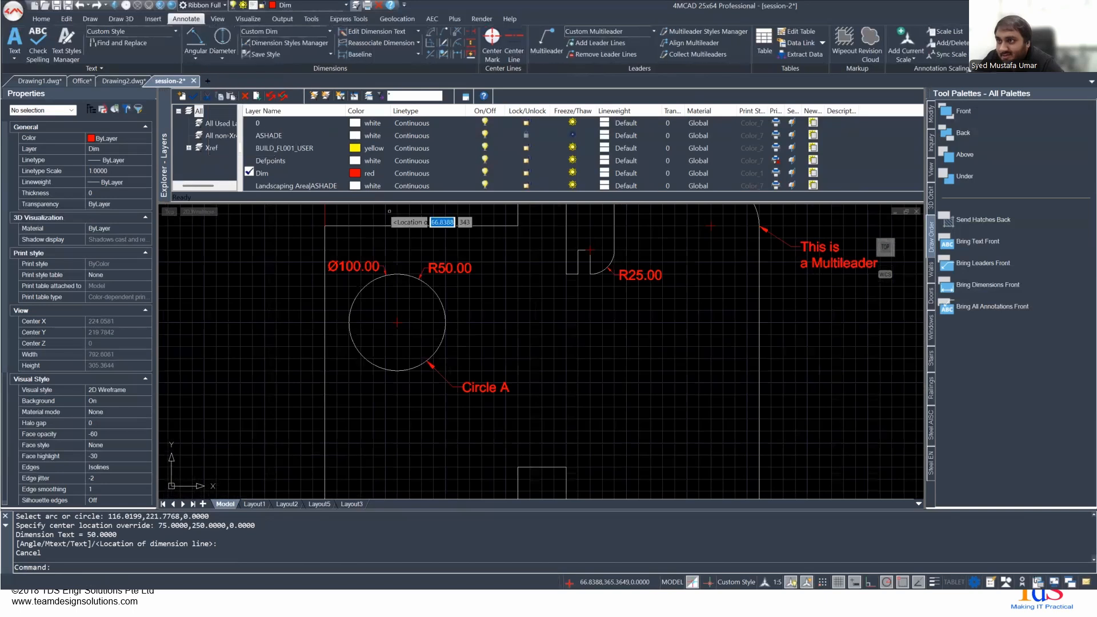
{"action": "left_click", "coordinate": [445, 330]}
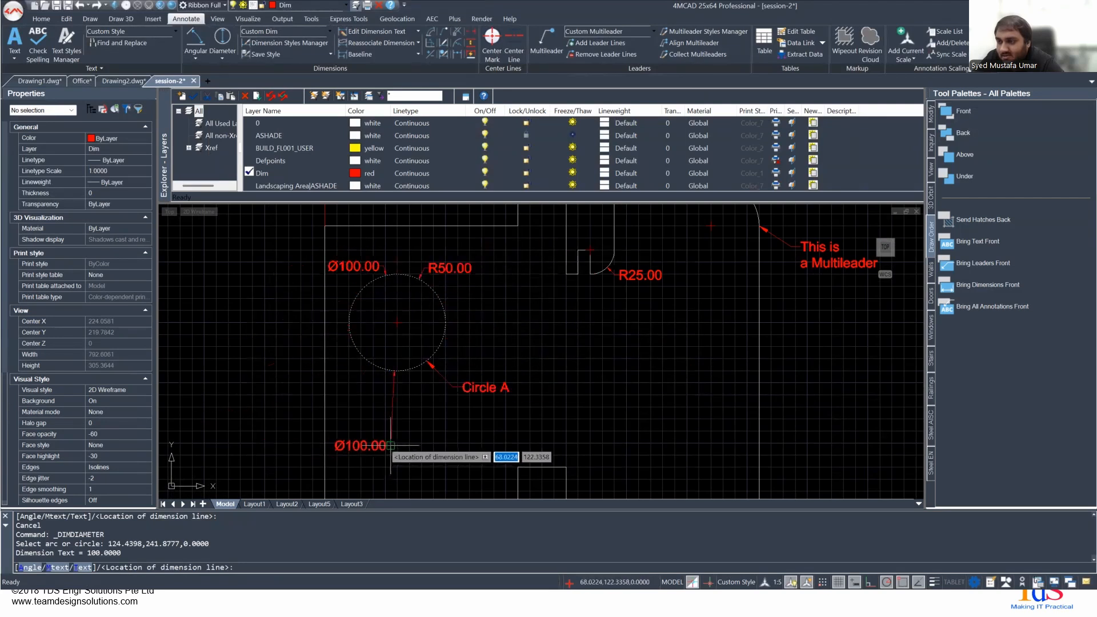
{"action": "middle_click_drag", "start_coordinate": [337, 420], "coordinate": [401, 337]}
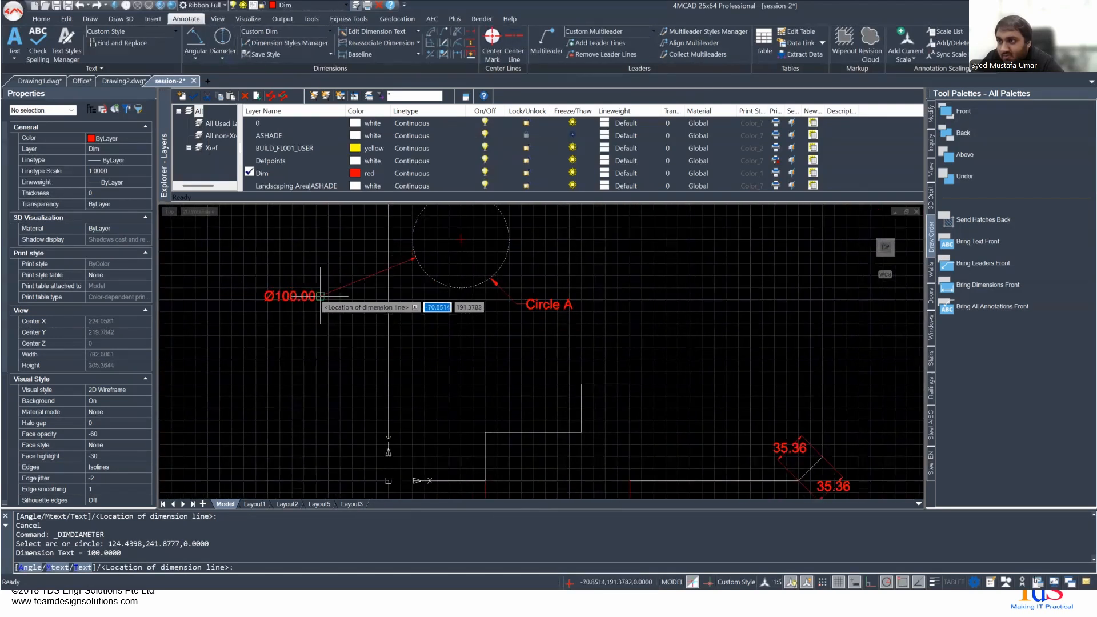
{"action": "left_click", "coordinate": [320, 296]}
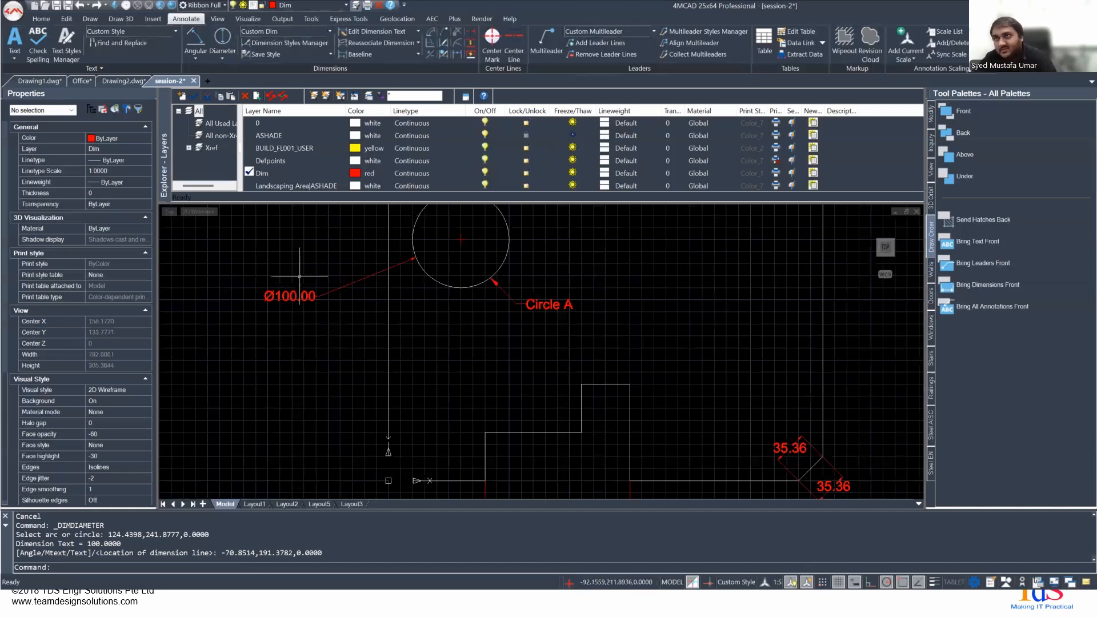
{"action": "key", "text": "ctrl+z"}
- Place a center point mark on Circle A
{"action": "left_click", "coordinate": [222, 57]}
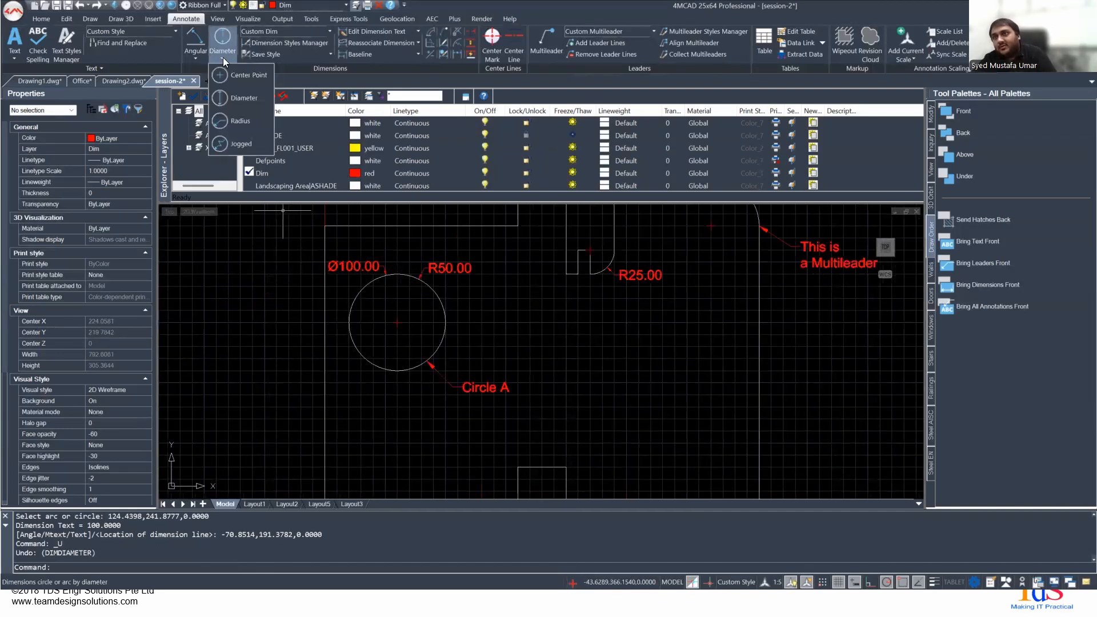
{"action": "left_click", "coordinate": [237, 77]}
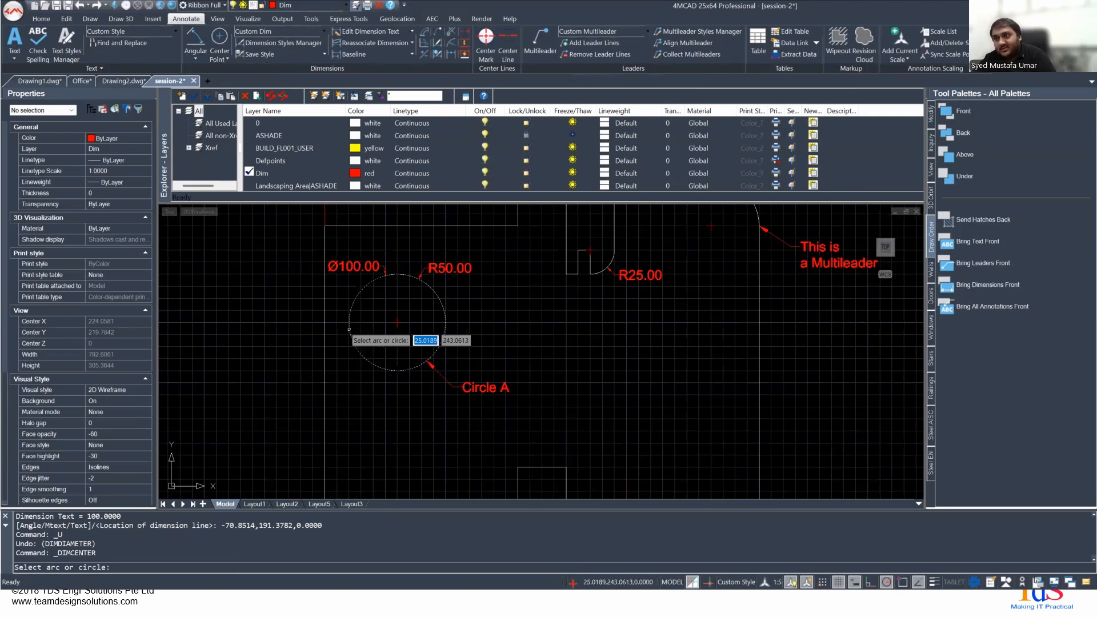
{"action": "left_click", "coordinate": [349, 329]}
- Delete the center mark lines at the middle of Circle A and clear the remaining selection
{"action": "scroll", "coordinate": [402, 322], "scroll_direction": "up", "scroll_amount": 3}
{"action": "left_click", "coordinate": [367, 299]}
{"action": "left_click", "coordinate": [410, 344]}
{"action": "key", "text": "Delete"}
{"action": "left_click", "coordinate": [362, 296]}
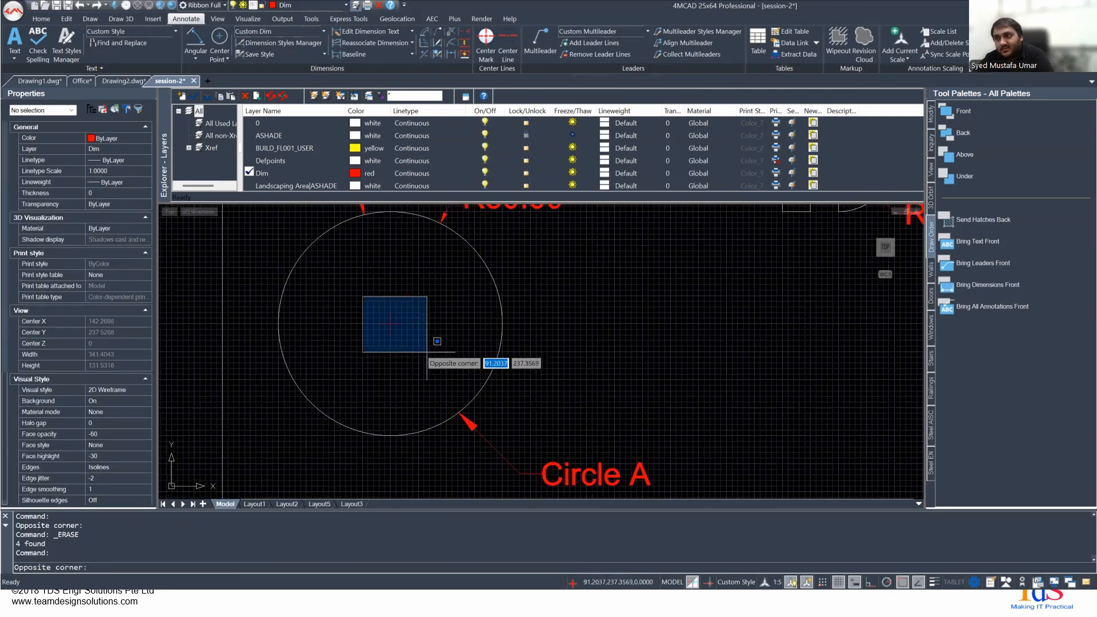
{"action": "left_click", "coordinate": [424, 351]}
{"action": "key", "text": "Delete"}
{"action": "left_click", "coordinate": [364, 298]}
{"action": "left_click", "coordinate": [413, 349]}
{"action": "double_click", "coordinate": [386, 320]}
{"action": "key", "text": "Escape"}
{"action": "key", "text": "Escape"}
- Delete Circle A's diameter dimension, select the radius dimension by its center mark, and undo the deletion
{"action": "left_click", "coordinate": [391, 323]}
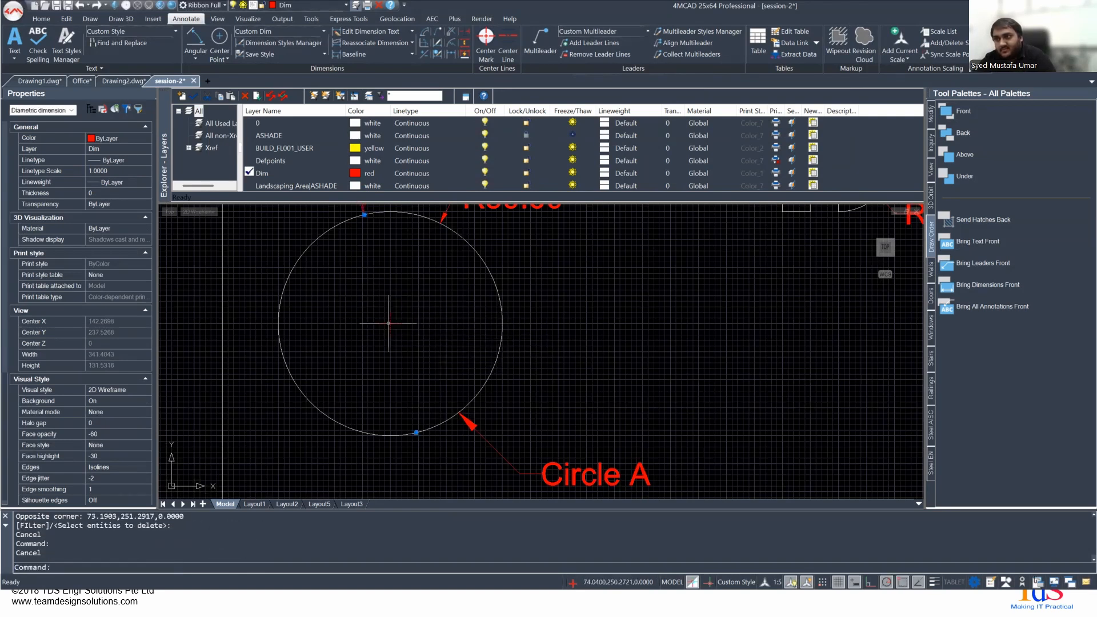
{"action": "scroll", "coordinate": [391, 324], "scroll_direction": "down", "scroll_amount": 3}
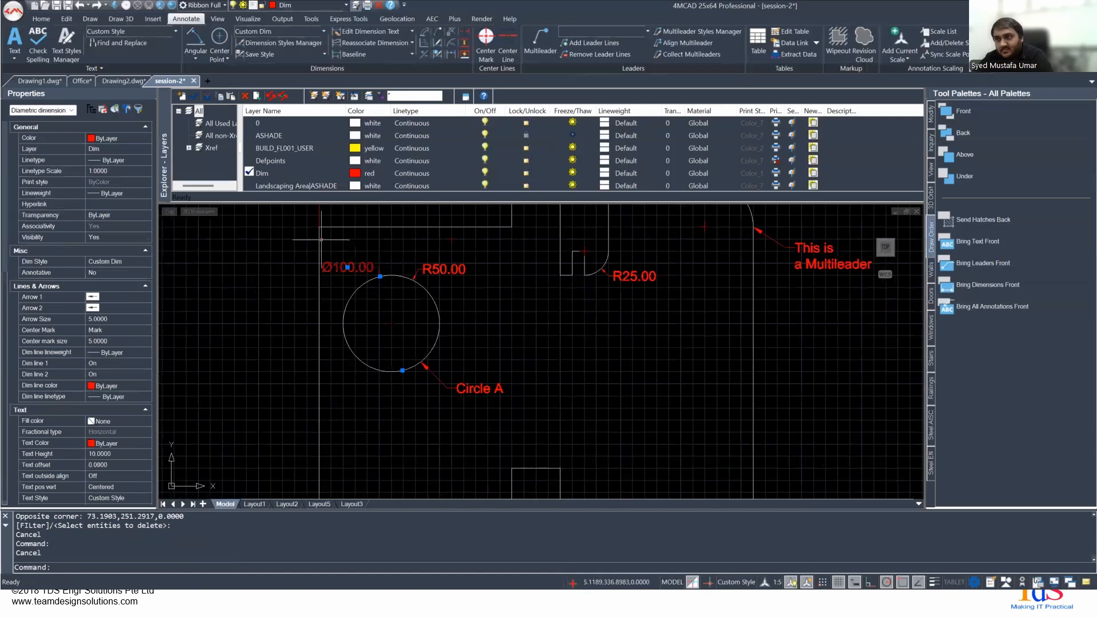
{"action": "key", "text": "Delete"}
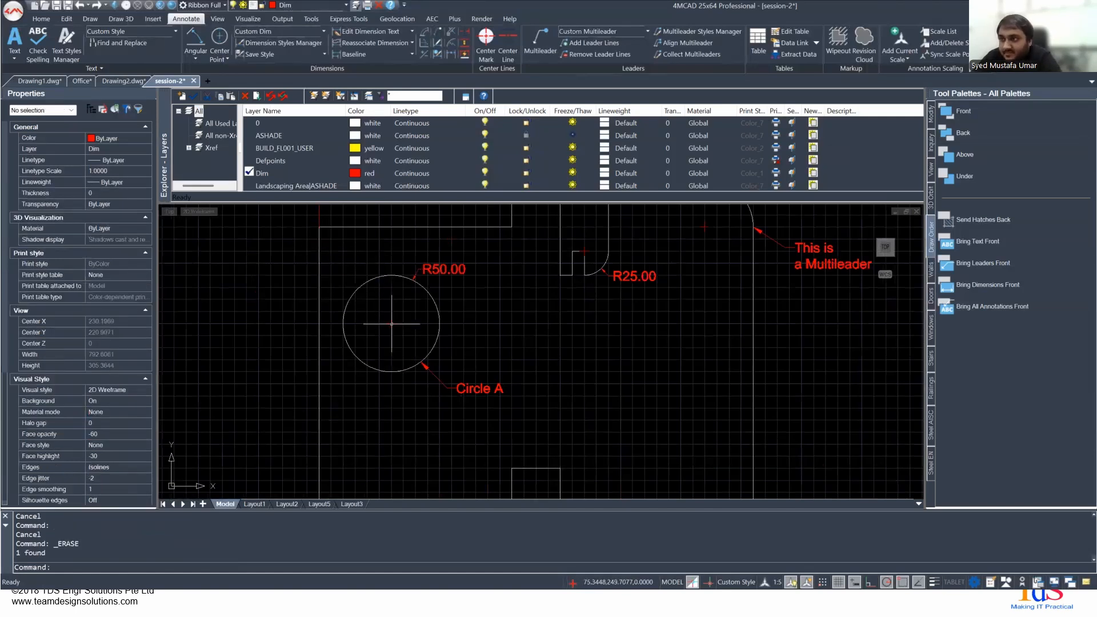
{"action": "left_click", "coordinate": [391, 323]}
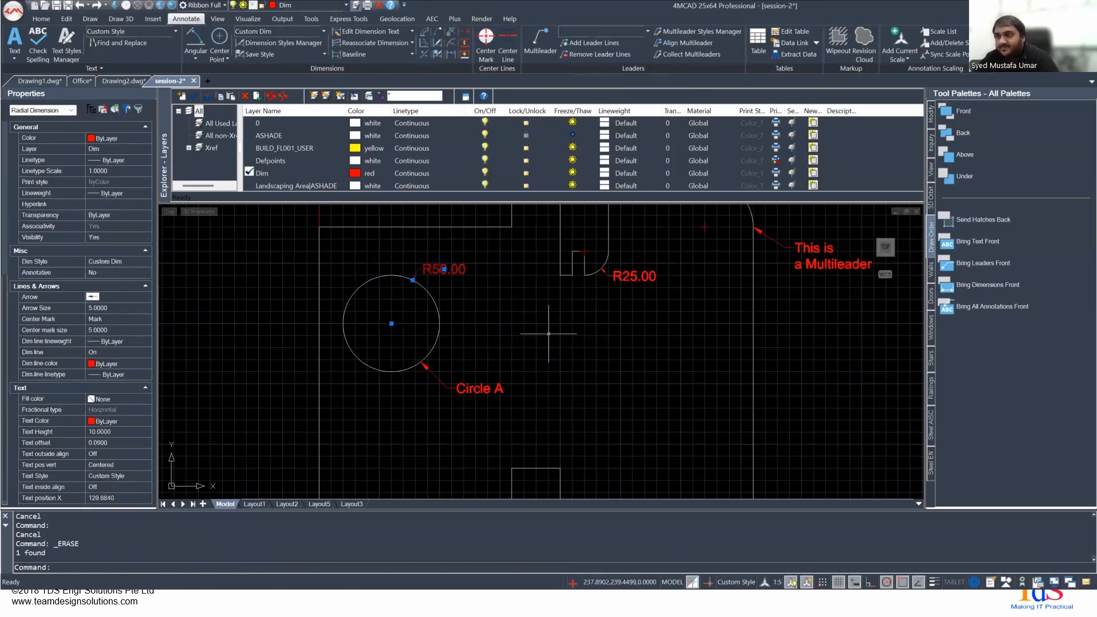
{"action": "key", "text": "Escape"}
{"action": "key", "text": "ctrl+z"}
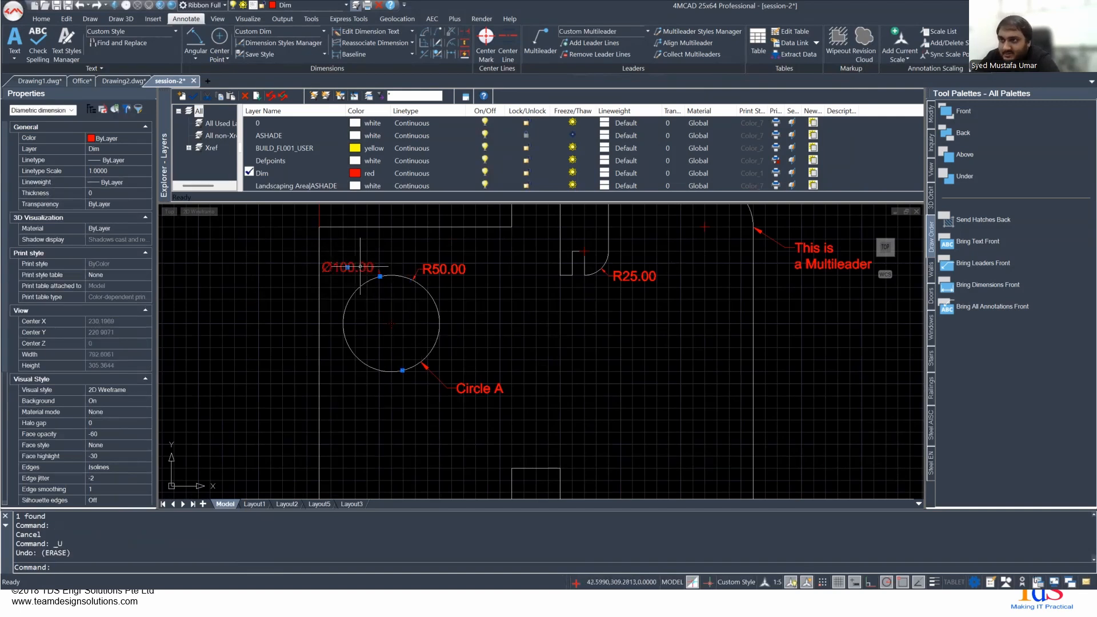
{"action": "scroll", "coordinate": [381, 323], "scroll_direction": "up", "scroll_amount": 3}
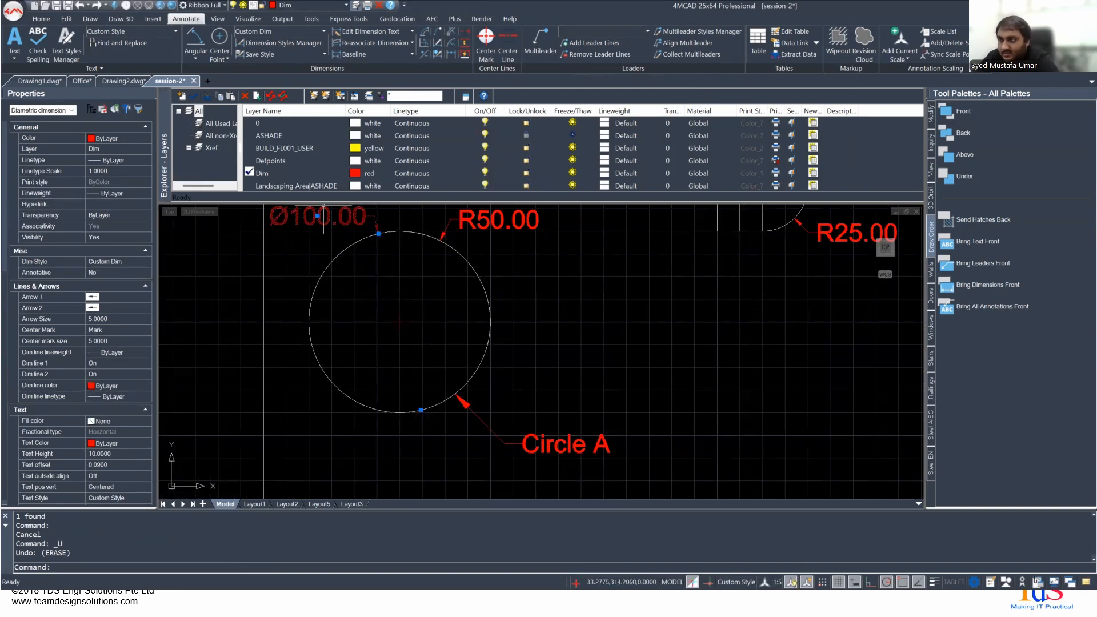
{"action": "scroll", "coordinate": [333, 258], "scroll_direction": "down", "scroll_amount": 3}
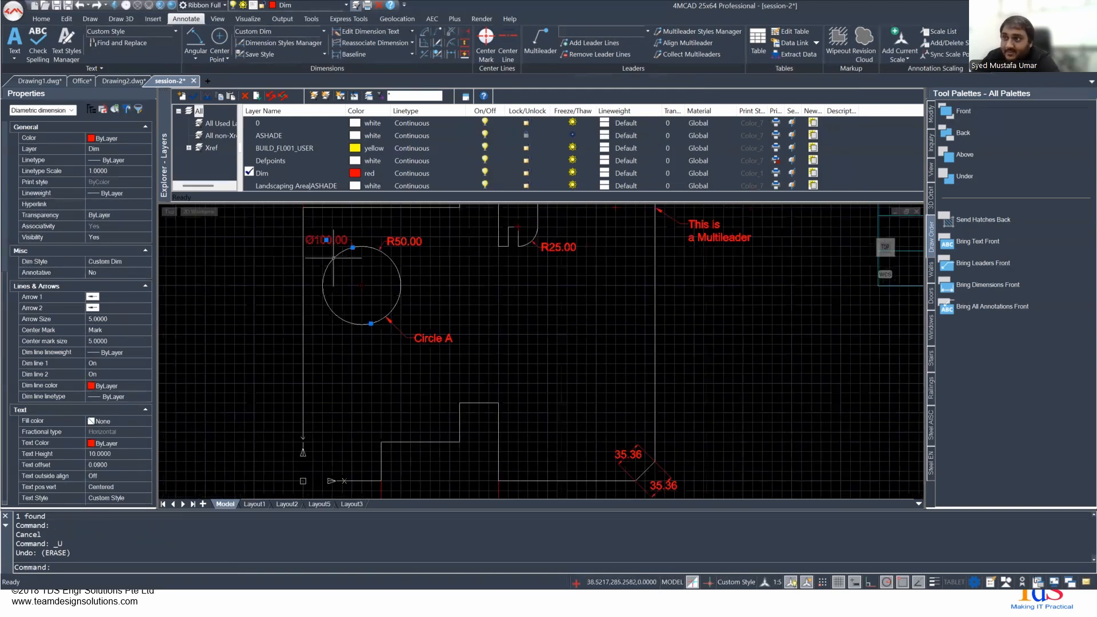
{"action": "scroll", "coordinate": [355, 275], "scroll_direction": "up", "scroll_amount": 4}
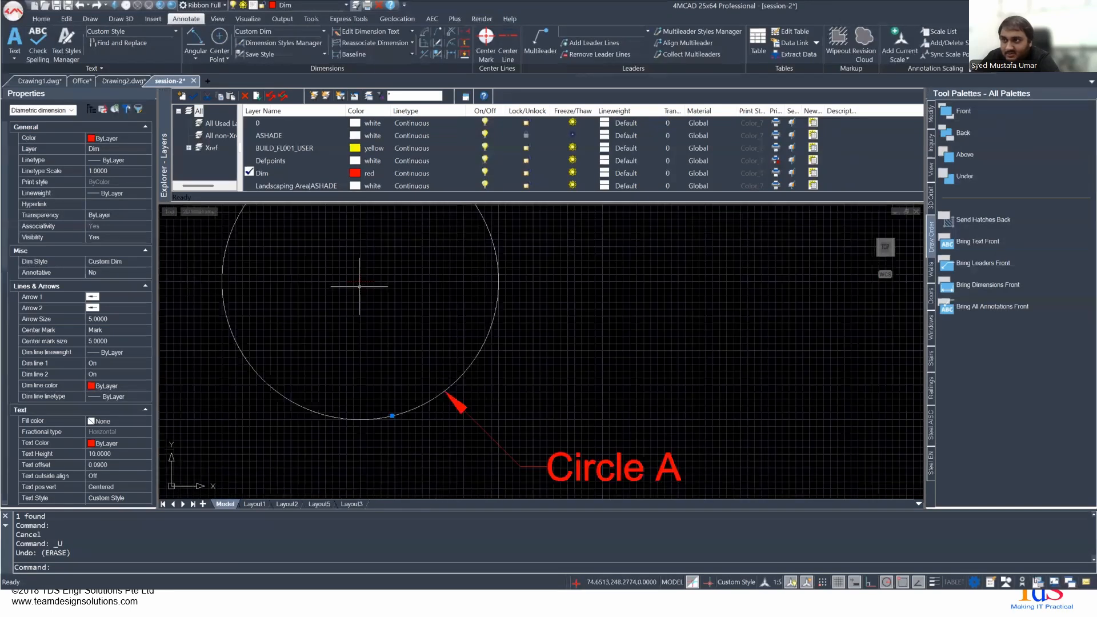
{"action": "scroll", "coordinate": [360, 278], "scroll_direction": "down", "scroll_amount": 5}
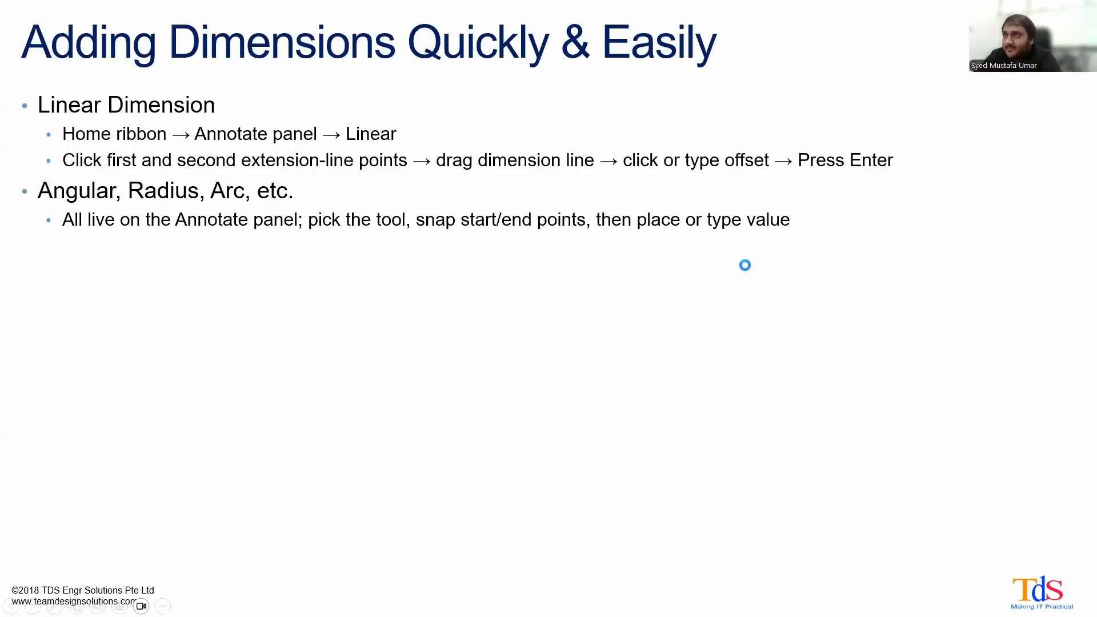
- Advance the presentation to the Multileader in Drawings slide, and switch back to 4MCAD
{"action": "left_click", "coordinate": [744, 265]}
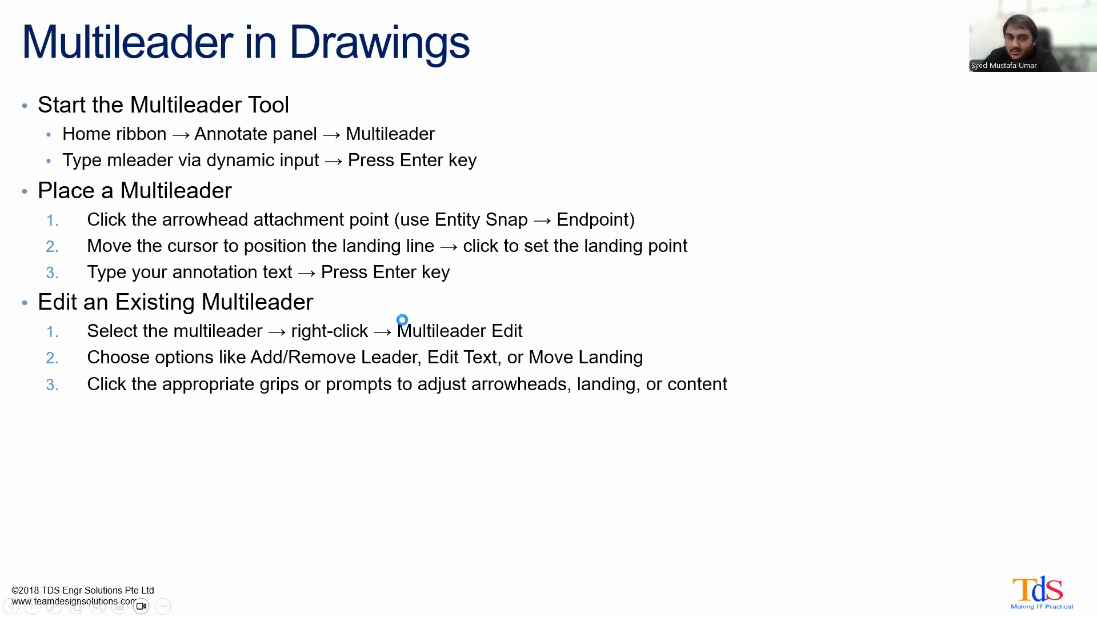
{"action": "scroll", "coordinate": [402, 309], "scroll_direction": "down", "scroll_amount": 2}
{"action": "scroll", "coordinate": [402, 308], "scroll_direction": "up", "scroll_amount": 2}
{"action": "scroll", "coordinate": [402, 309], "scroll_direction": "down", "scroll_amount": 2}
{"action": "scroll", "coordinate": [402, 309], "scroll_direction": "up", "scroll_amount": 2}
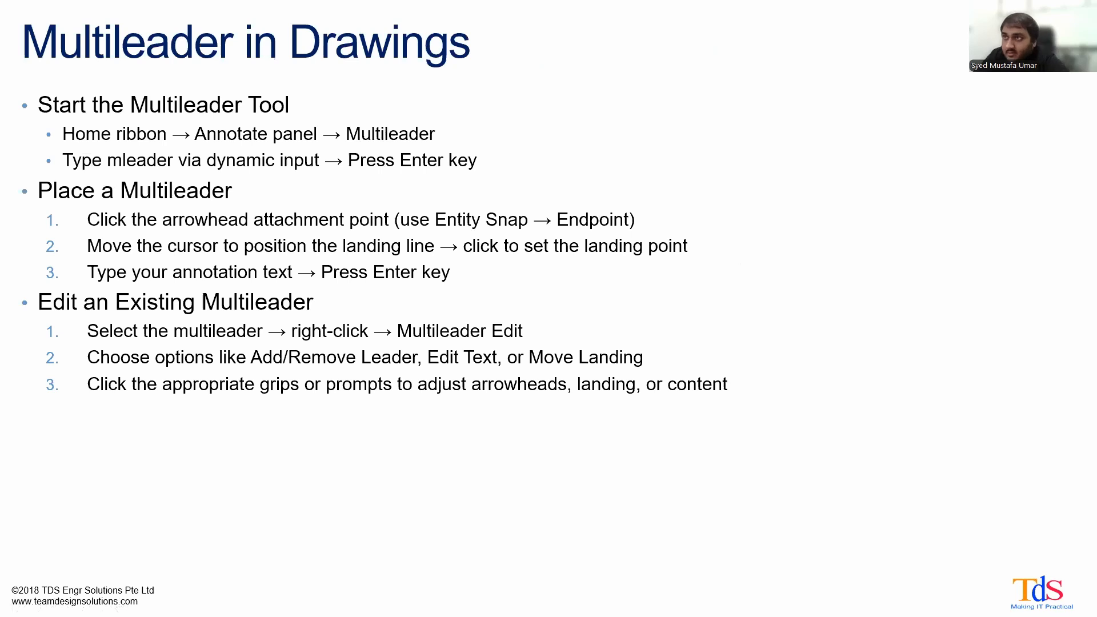
{"action": "key", "text": "alt+Tab"}
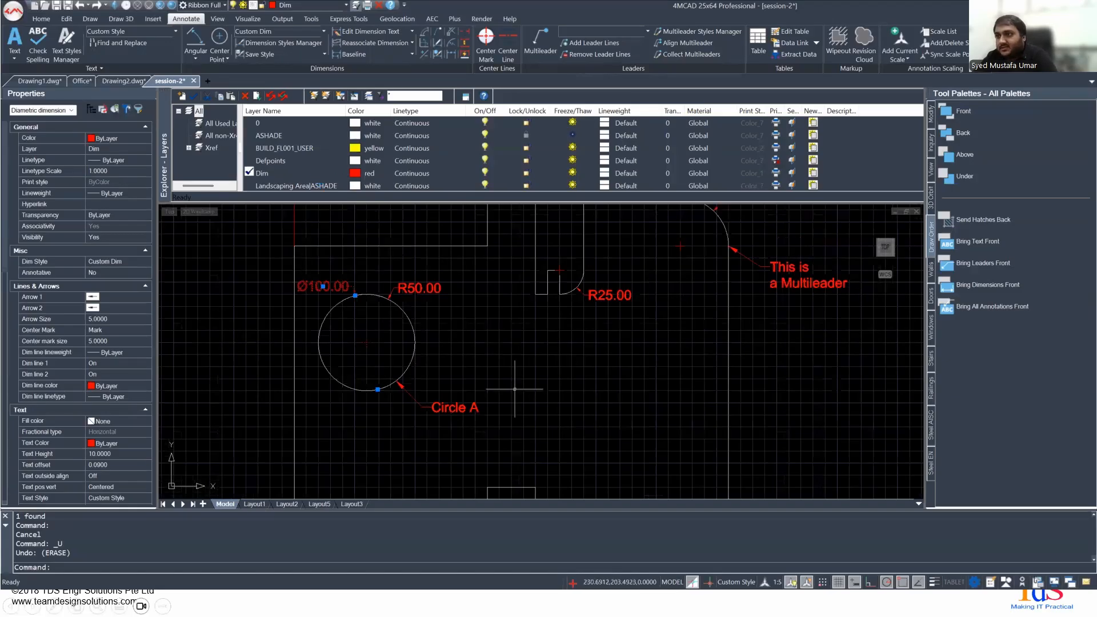
- Examine the existing Circle A multileader's arrowhead, landing line and text, along with the surrounding annotations of the part
{"action": "scroll", "coordinate": [492, 337], "scroll_direction": "up", "scroll_amount": 2}
{"action": "middle_click_drag", "start_coordinate": [362, 448], "coordinate": [411, 389]}
{"action": "scroll", "coordinate": [460, 371], "scroll_direction": "up", "scroll_amount": 3}
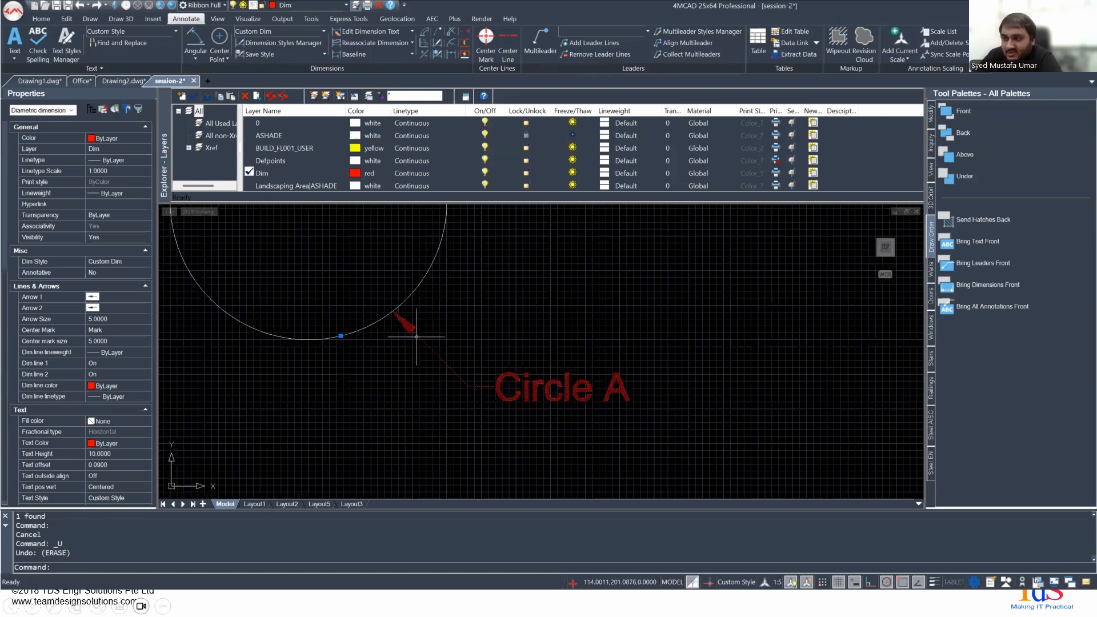
{"action": "scroll", "coordinate": [507, 293], "scroll_direction": "down", "scroll_amount": 5}
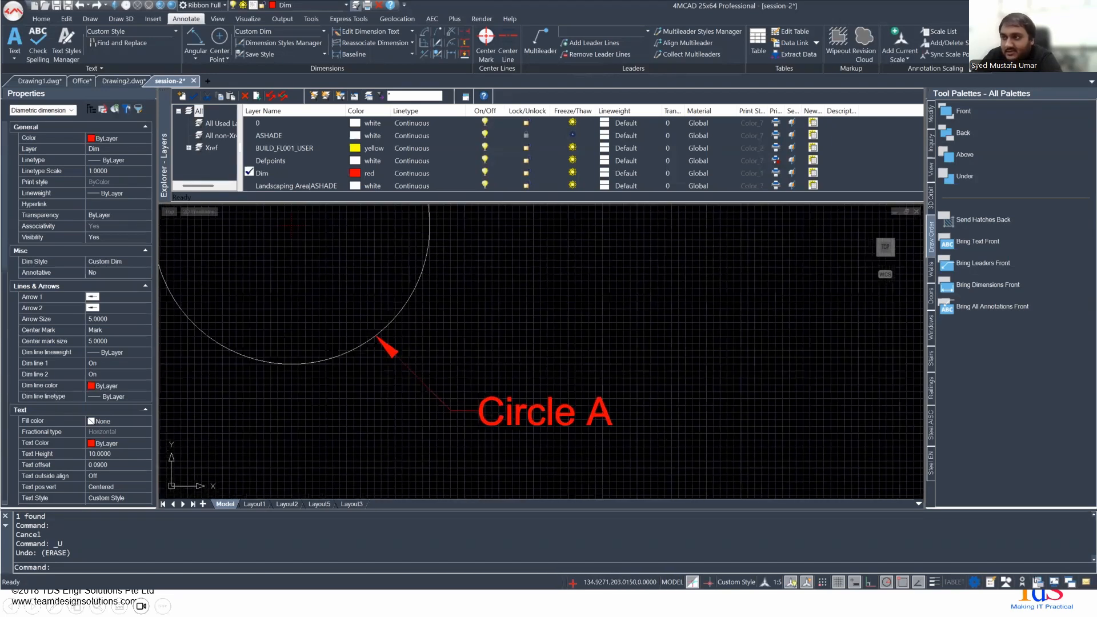
{"action": "scroll", "coordinate": [403, 447], "scroll_direction": "down", "scroll_amount": 2}
{"action": "scroll", "coordinate": [401, 262], "scroll_direction": "up", "scroll_amount": 2}
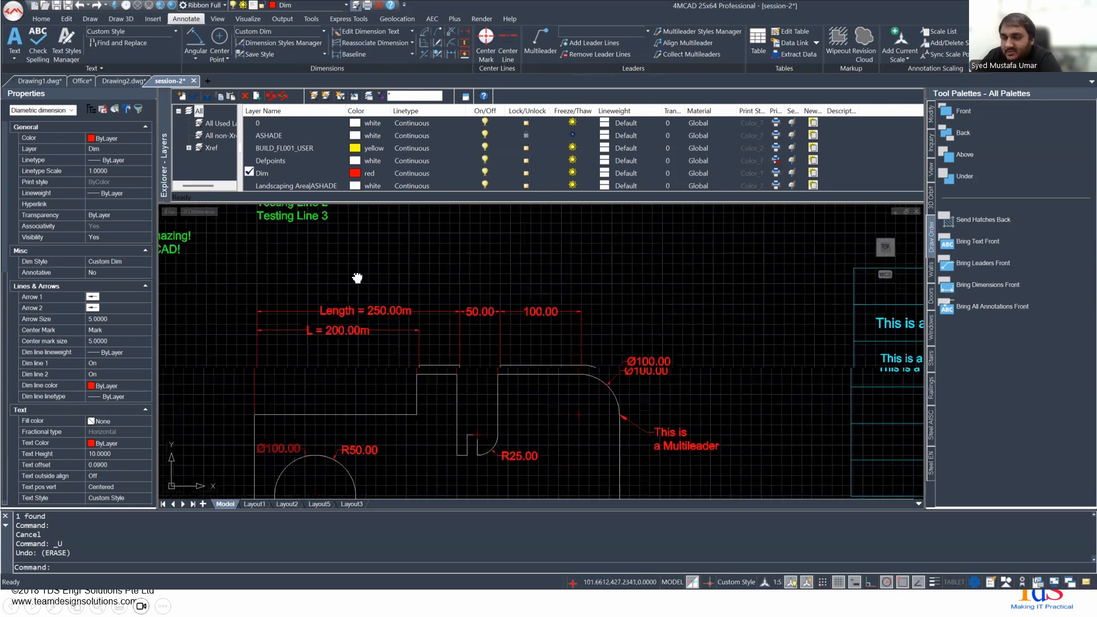
{"action": "scroll", "coordinate": [418, 414], "scroll_direction": "up", "scroll_amount": 3}
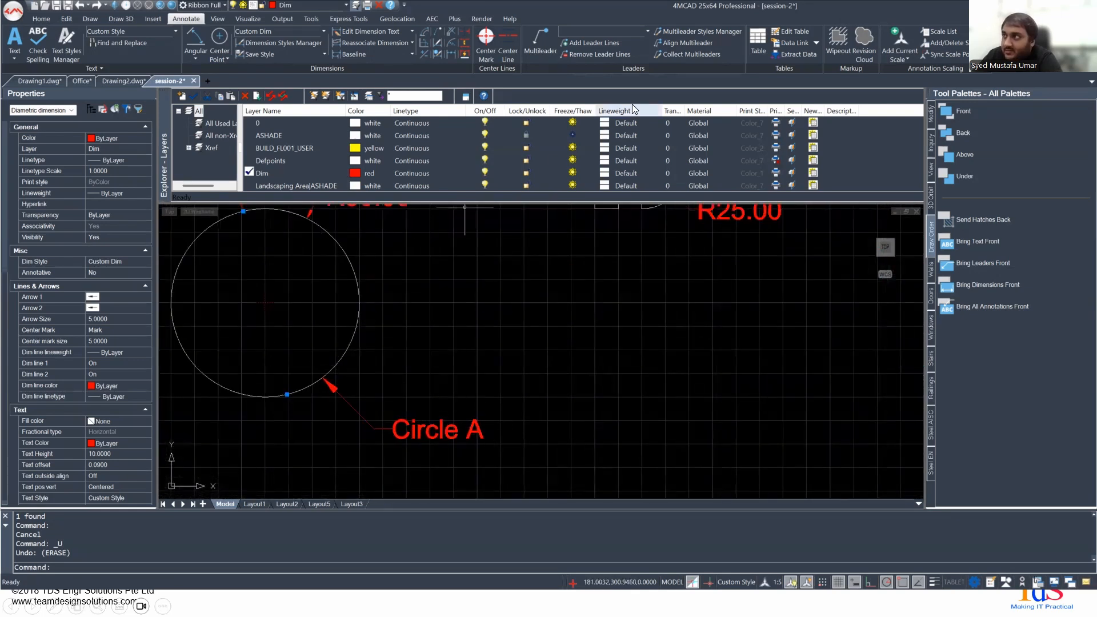
- Open the Custom Multileader style for modification and review its leader format, leader structure and content settings
{"action": "left_click", "coordinate": [686, 33]}
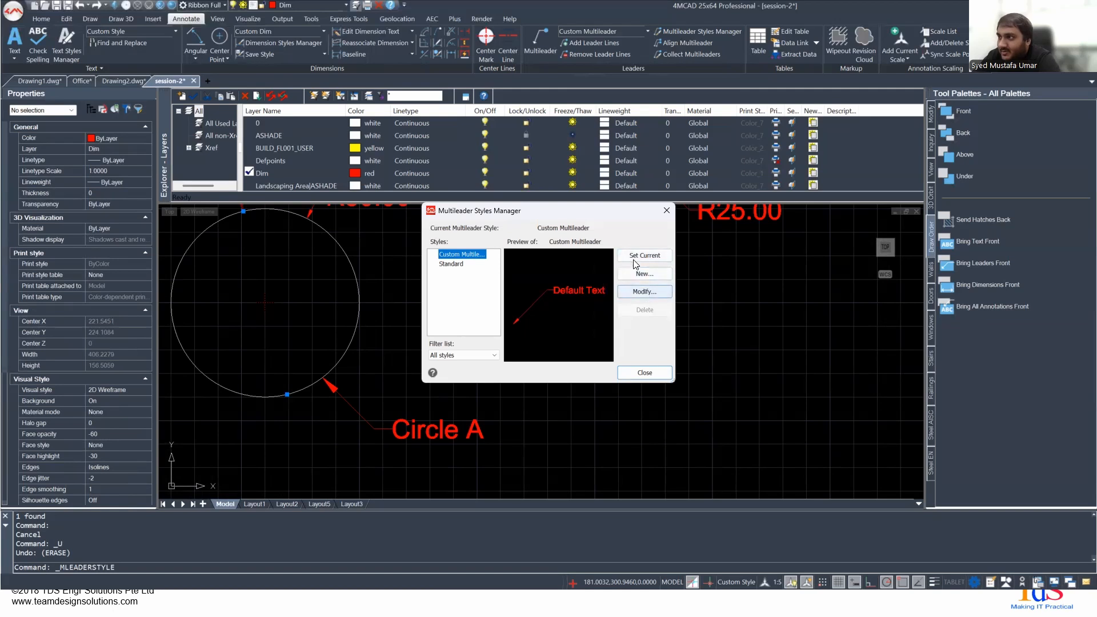
{"action": "left_click", "coordinate": [633, 291]}
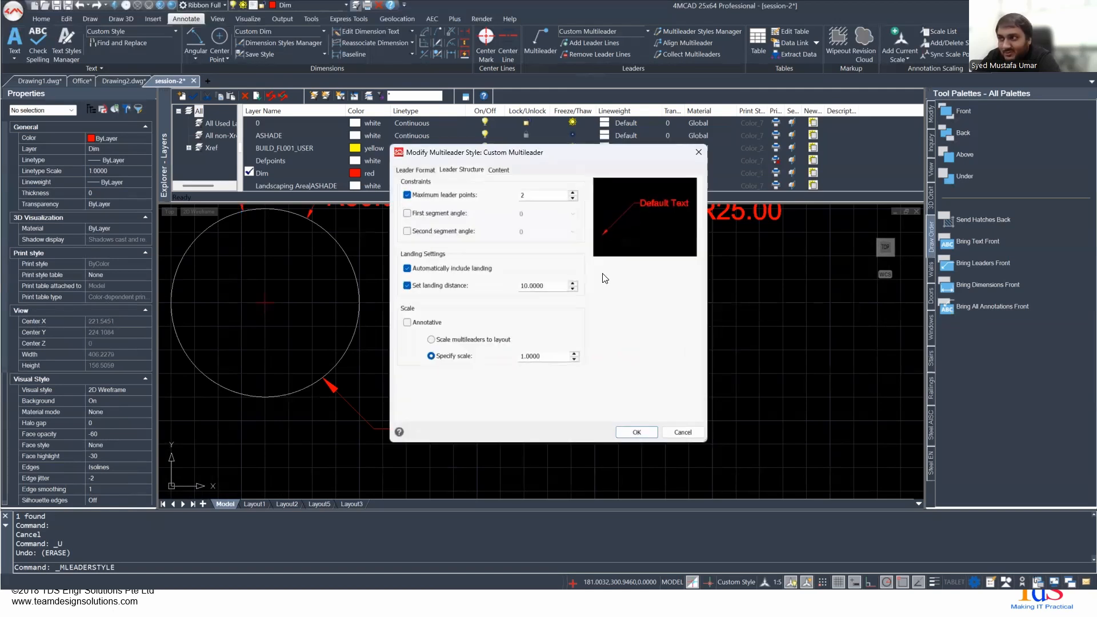
{"action": "left_click", "coordinate": [424, 170]}
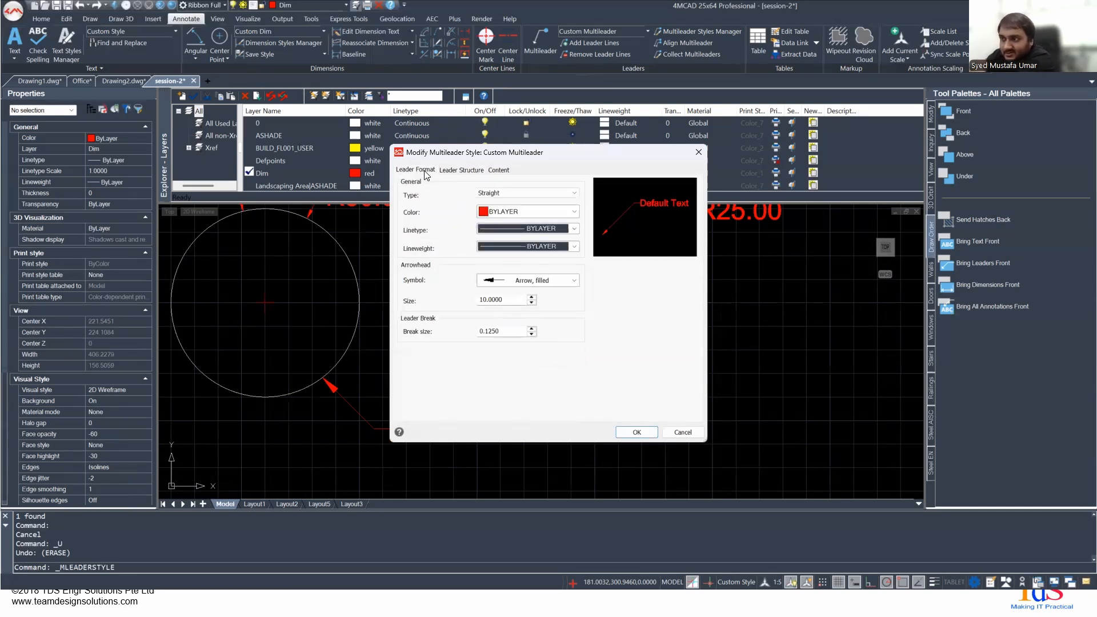
{"action": "left_click", "coordinate": [462, 170]}
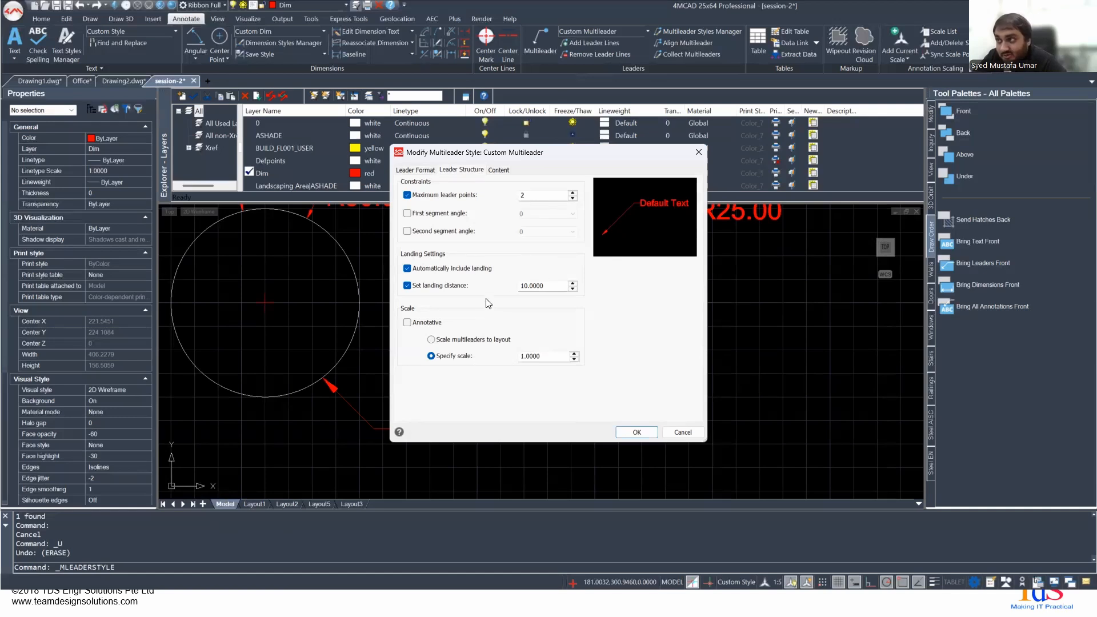
{"action": "left_click", "coordinate": [490, 171]}
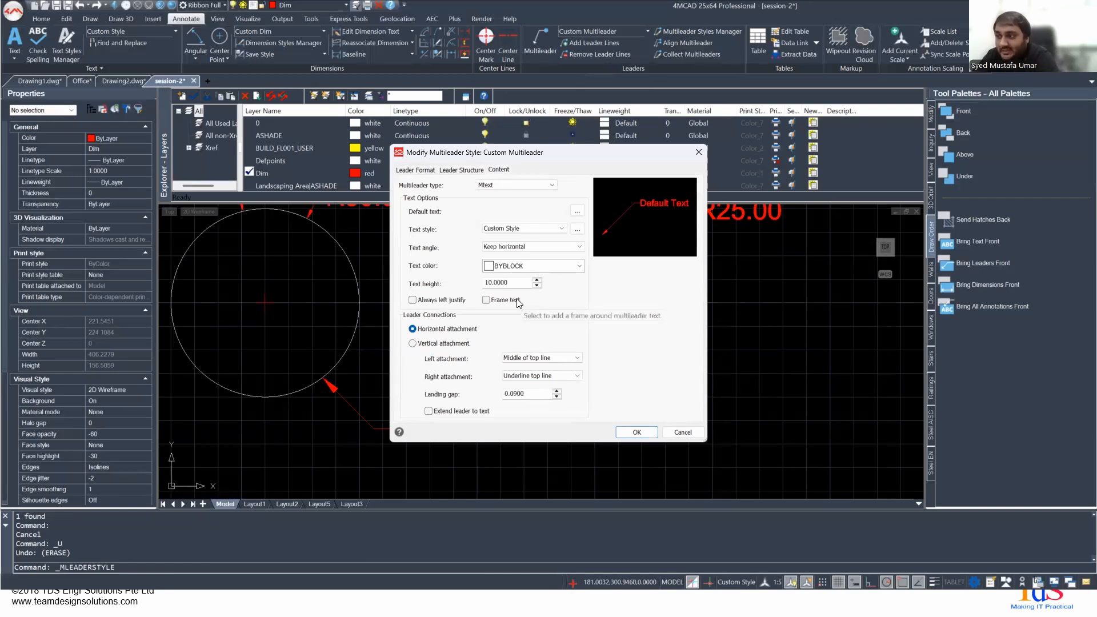
- Review the Custom Multileader style's leader structure and content settings, including text style and text height, and close the styles manager
{"action": "left_click", "coordinate": [460, 171]}
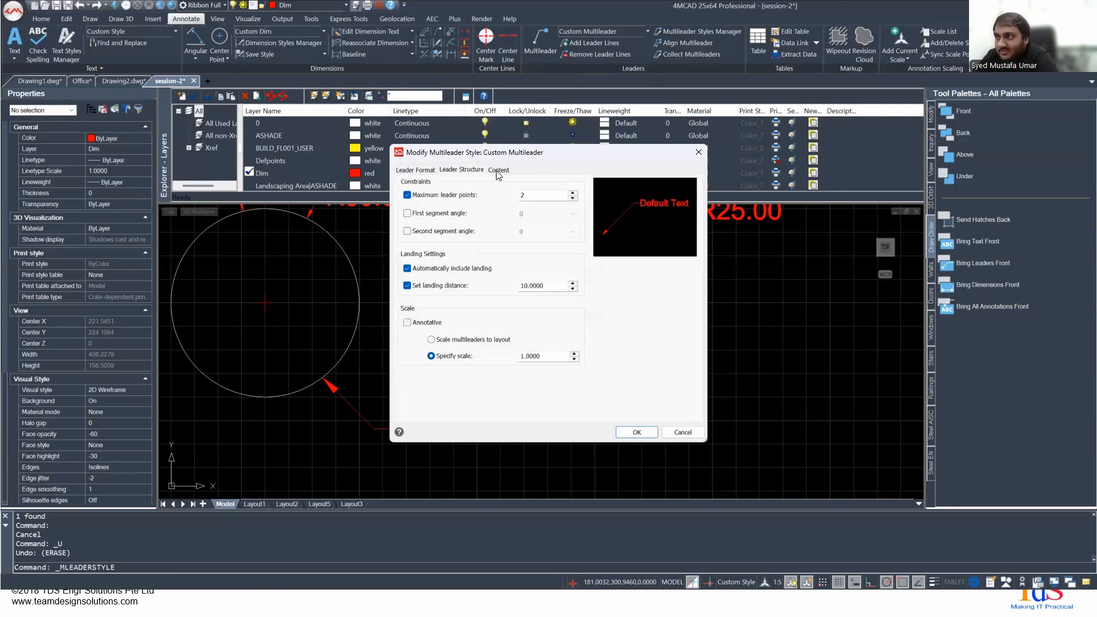
{"action": "left_click", "coordinate": [498, 171]}
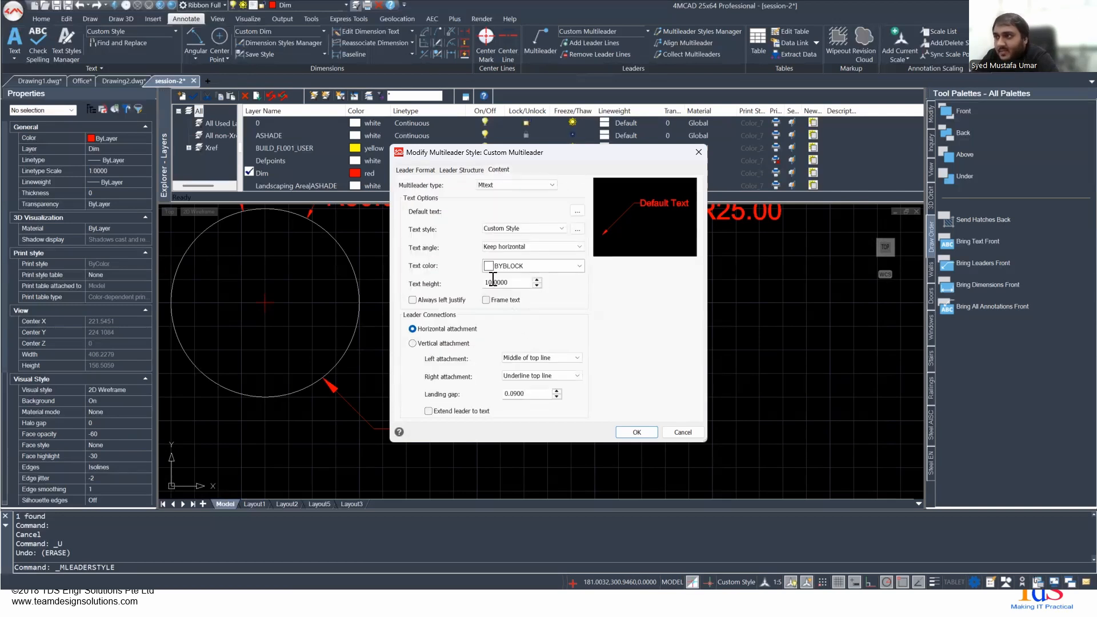
{"action": "left_click_drag", "start_coordinate": [511, 283], "coordinate": [473, 283]}
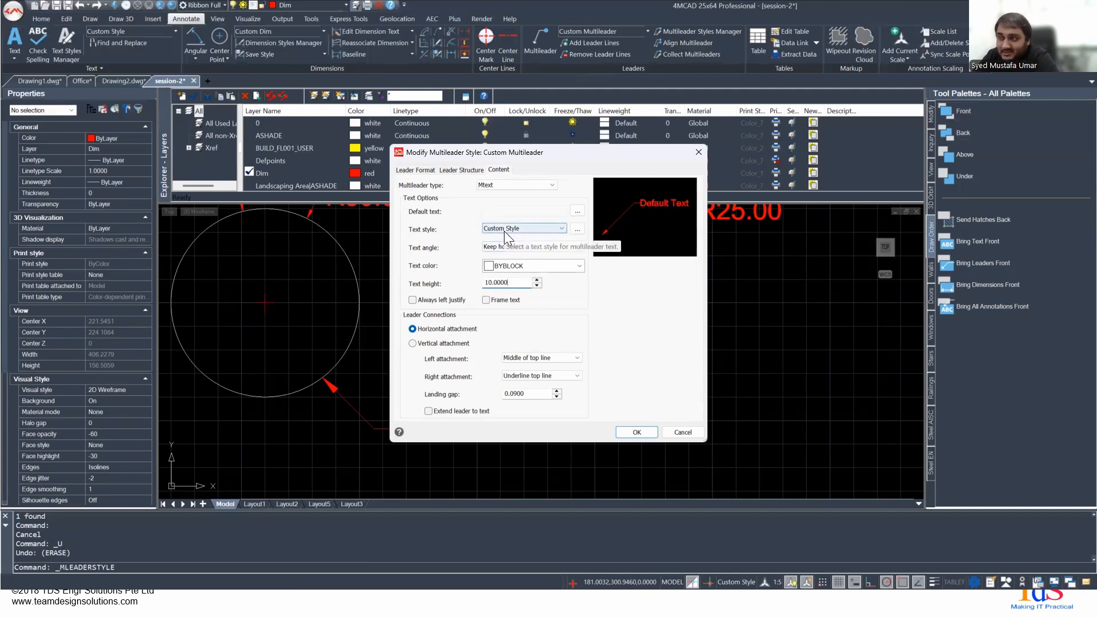
{"action": "left_click", "coordinate": [636, 432]}
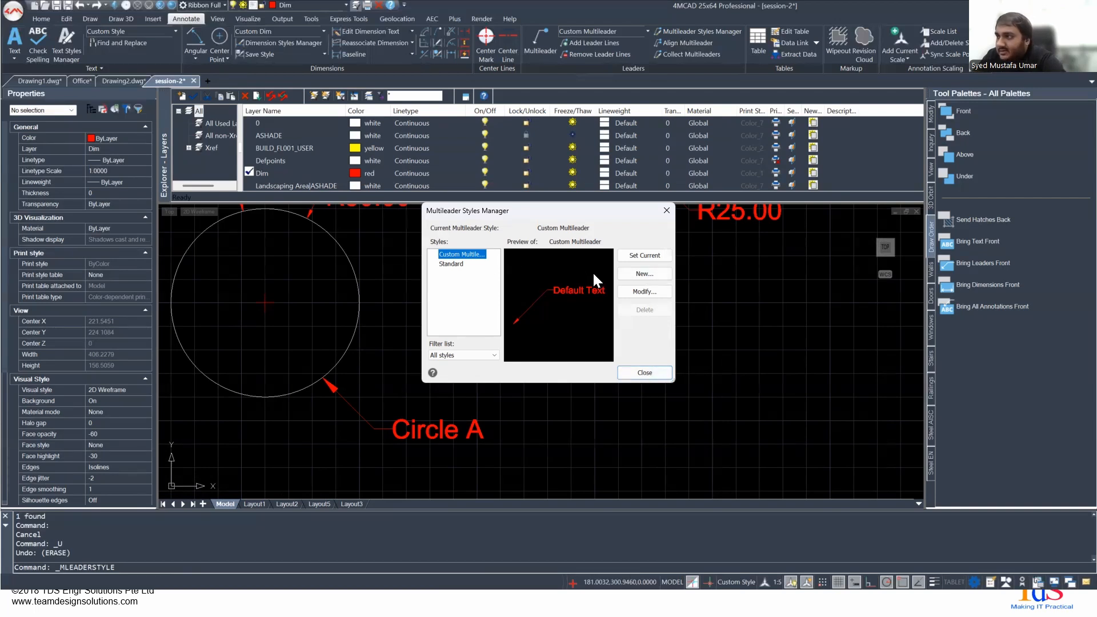
{"action": "left_click", "coordinate": [632, 290]}
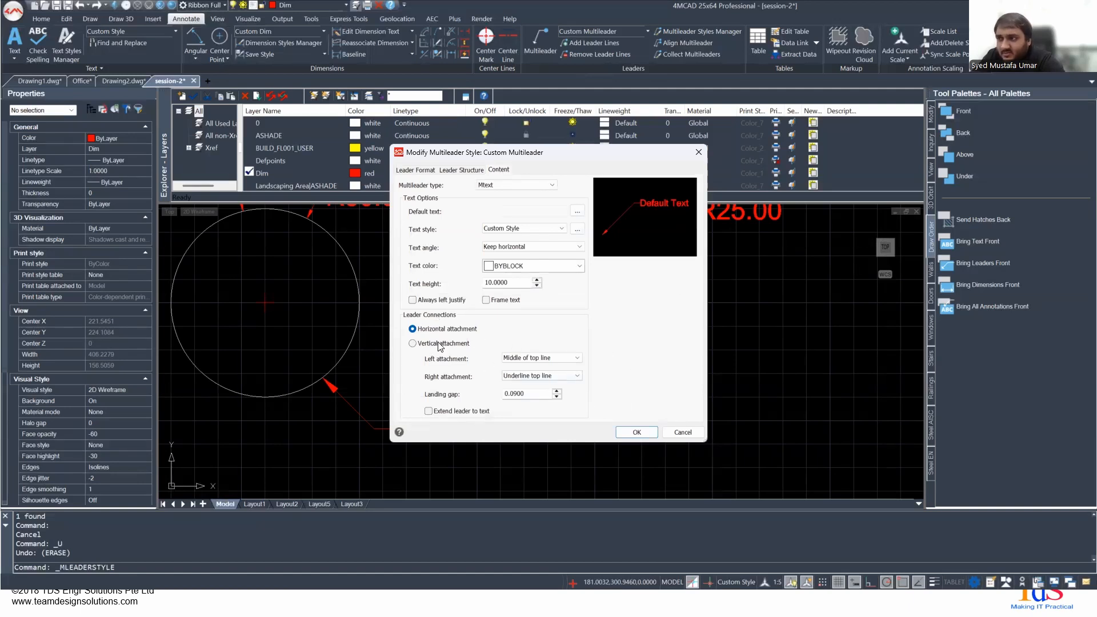
{"action": "left_click", "coordinate": [683, 433]}
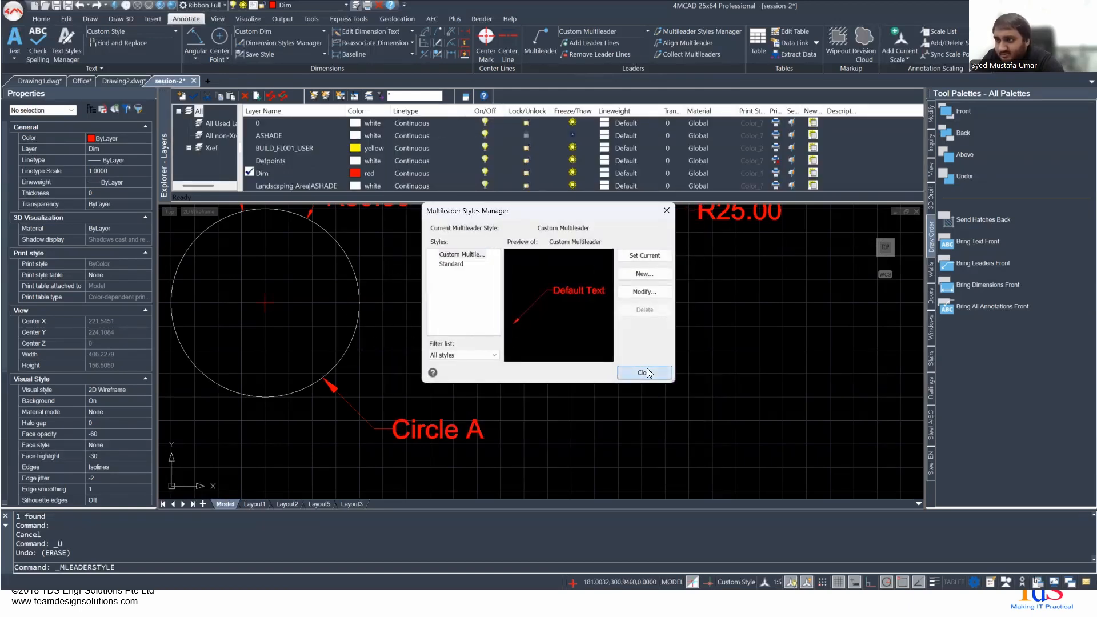
{"action": "left_click", "coordinate": [647, 373]}
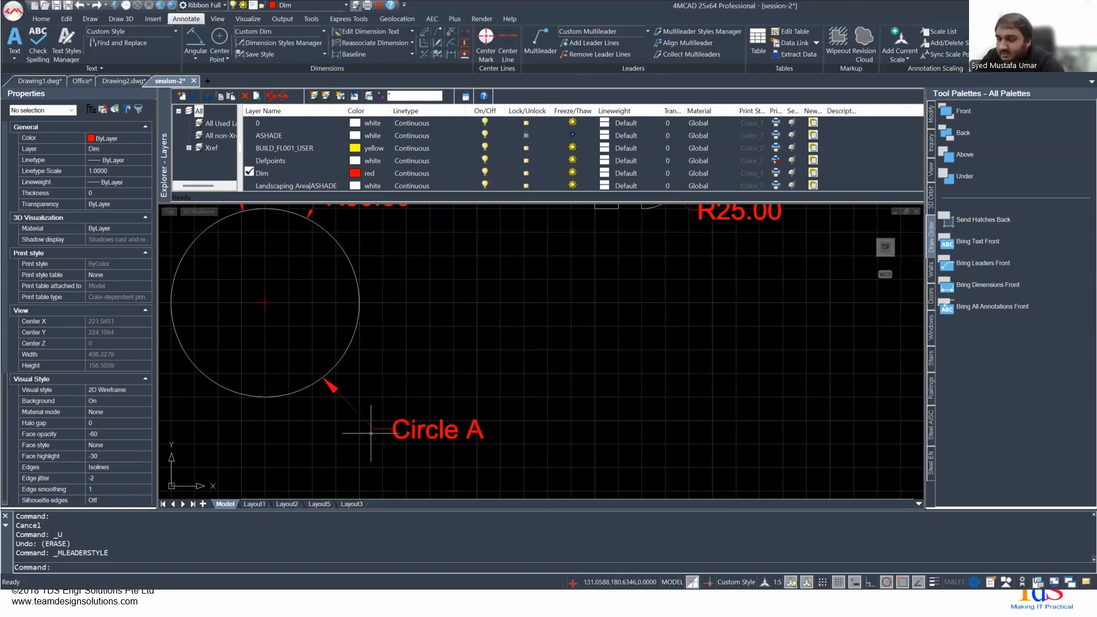
- Select the Circle A multileader and stretch its text away from the leader to lengthen the landing to about 48
{"action": "scroll", "coordinate": [371, 433], "scroll_direction": "up", "scroll_amount": 2}
{"action": "middle_click_drag", "start_coordinate": [360, 428], "coordinate": [390, 423]}
{"action": "scroll", "coordinate": [380, 421], "scroll_direction": "down", "scroll_amount": 3}
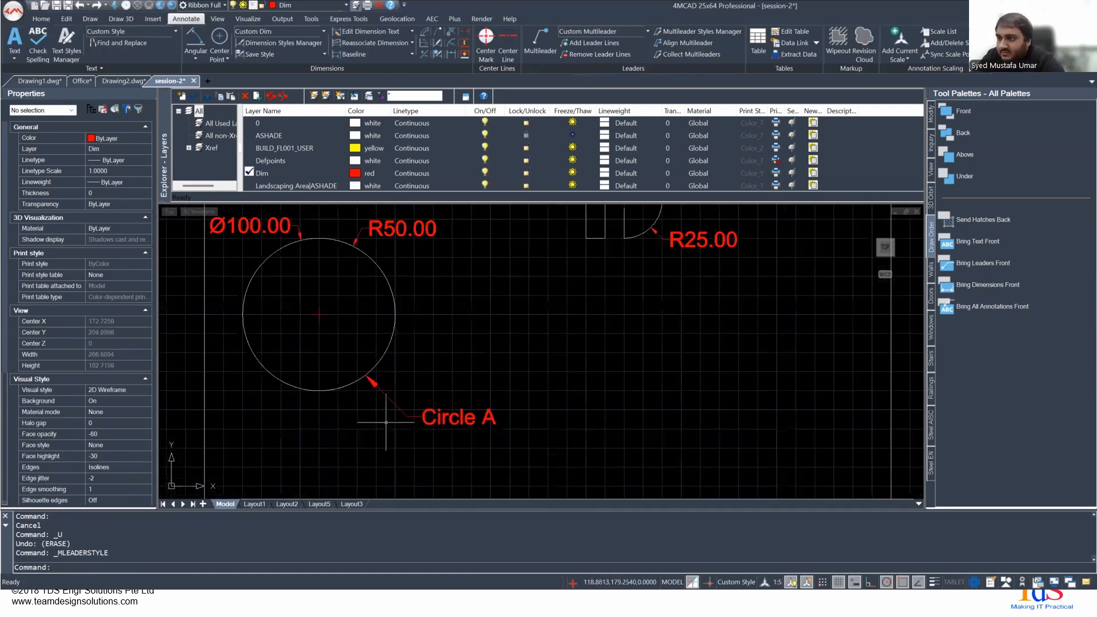
{"action": "left_click", "coordinate": [429, 418]}
{"action": "left_click", "coordinate": [421, 411]}
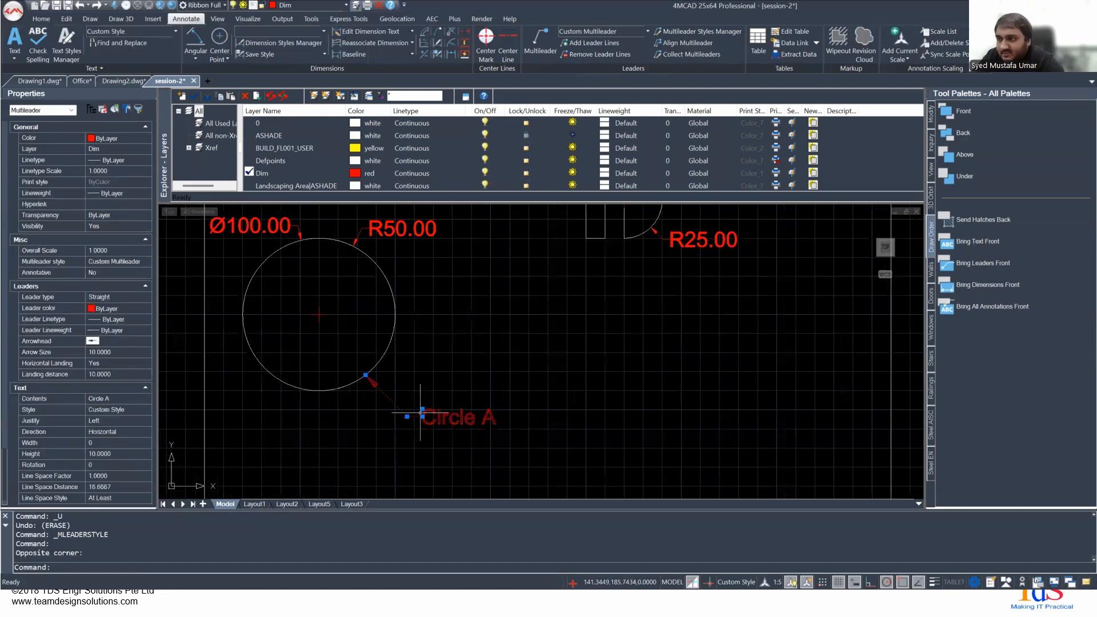
{"action": "left_click", "coordinate": [422, 410]}
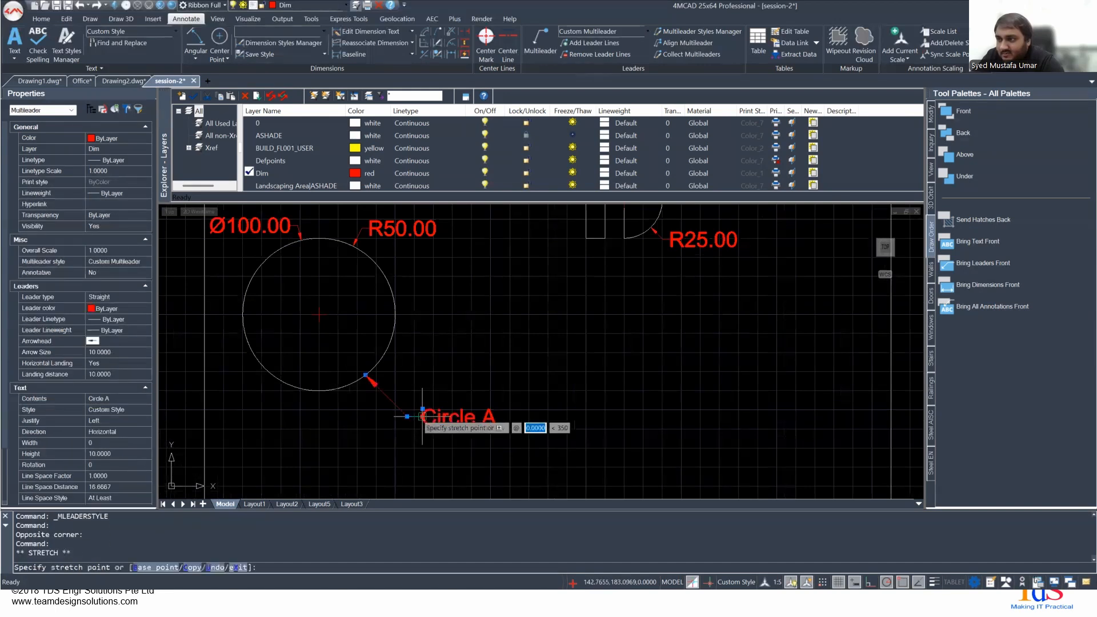
{"action": "left_click", "coordinate": [480, 358]}
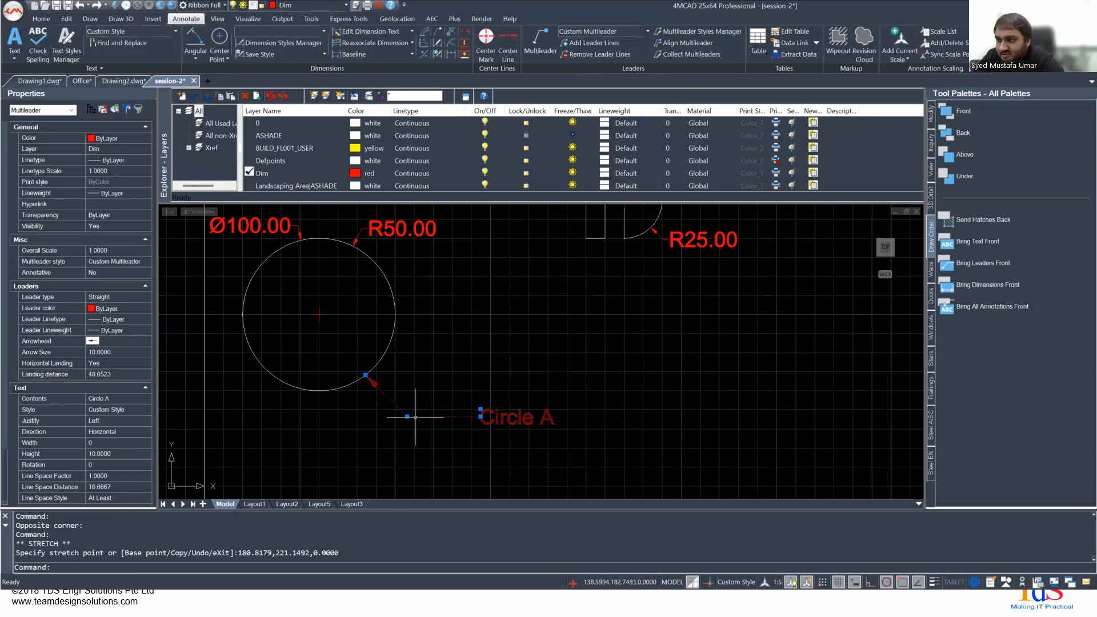
- Move the Circle A multileader's landing point to the right of the circle, and reposition it just below the circle
{"action": "left_click", "coordinate": [406, 416]}
{"action": "left_click", "coordinate": [481, 319]}
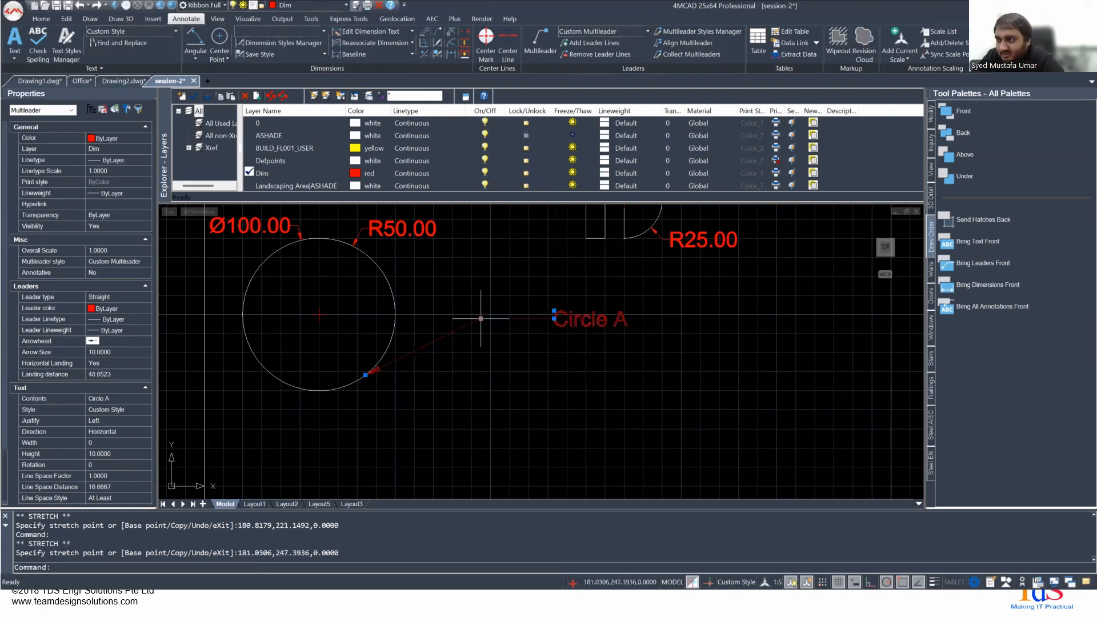
{"action": "left_click", "coordinate": [480, 318]}
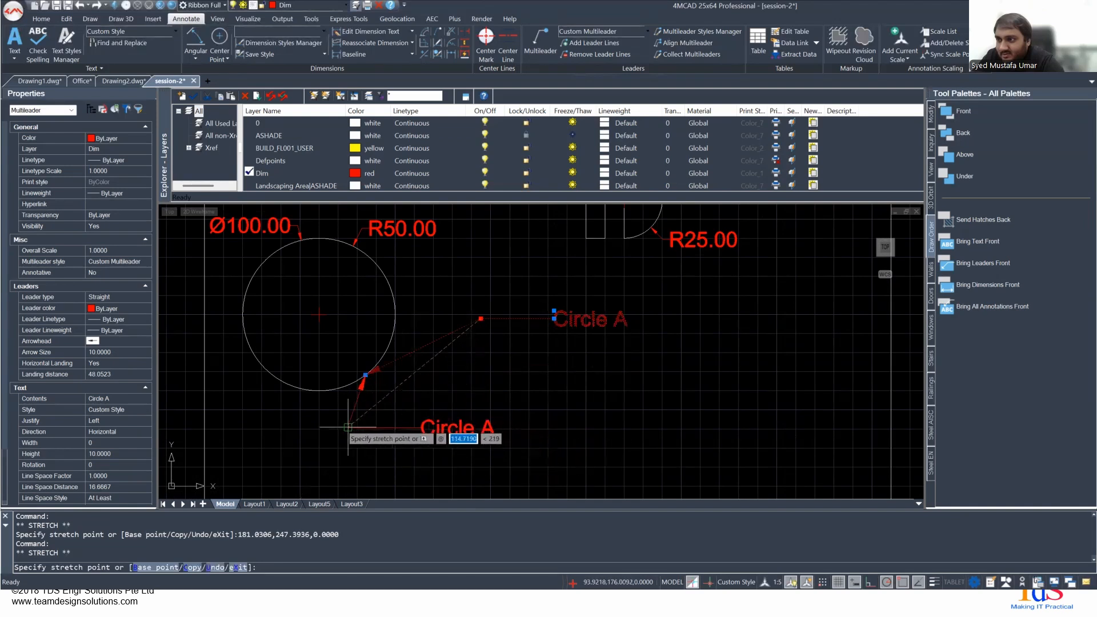
{"action": "left_click", "coordinate": [325, 433]}
- Move the Circle A multileader's arrowhead to the circle's lower-left side, and reattach it at the circle's lowest point
{"action": "left_click", "coordinate": [366, 375]}
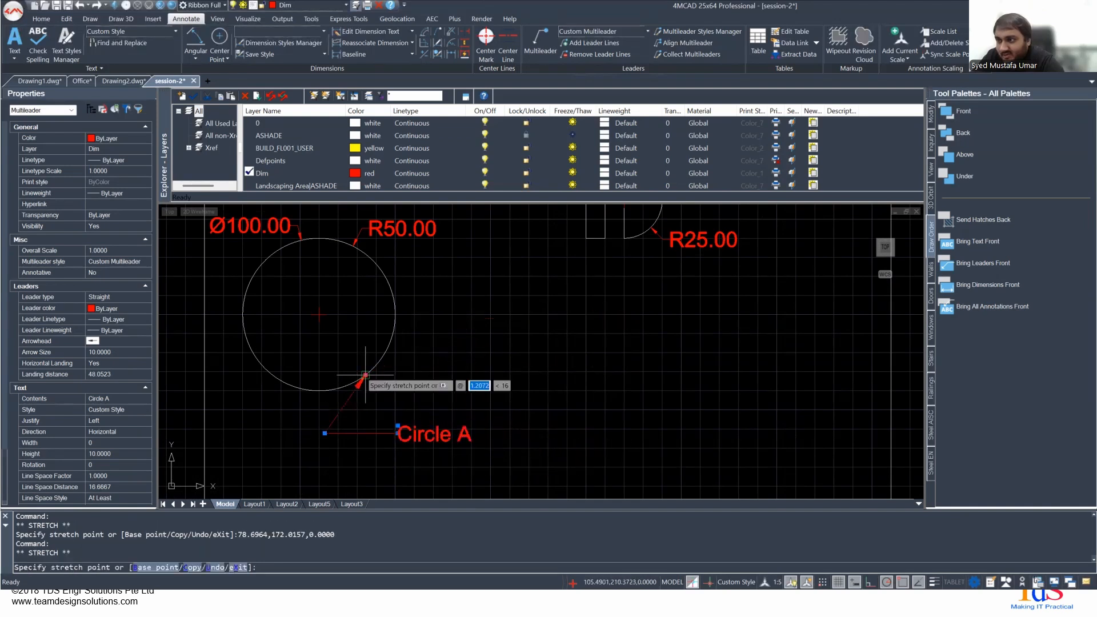
{"action": "left_click", "coordinate": [272, 374]}
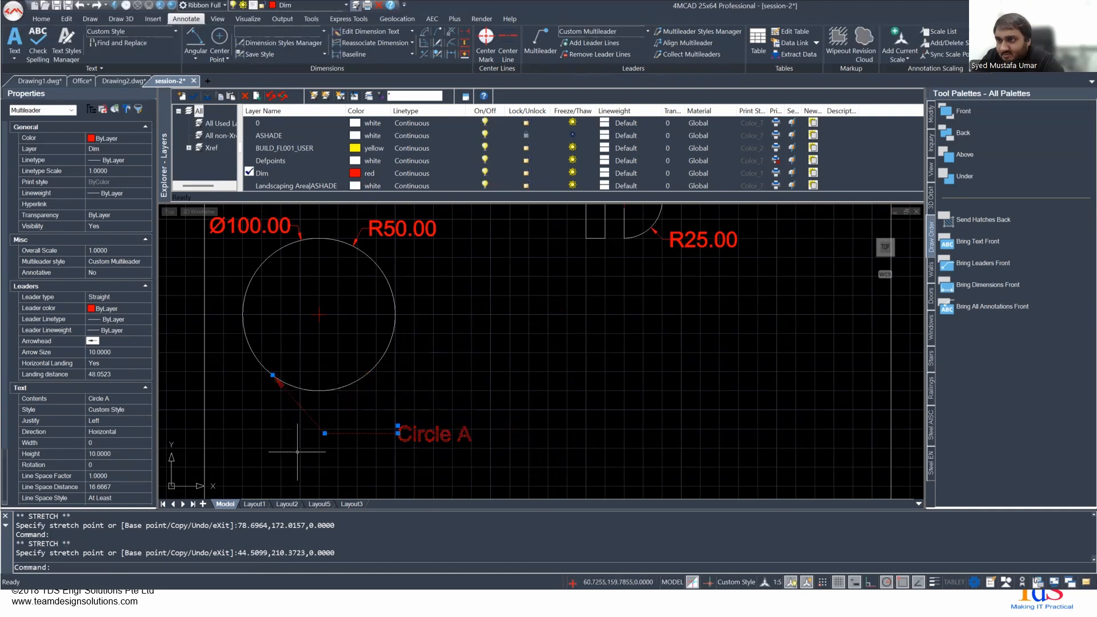
{"action": "left_click", "coordinate": [273, 375]}
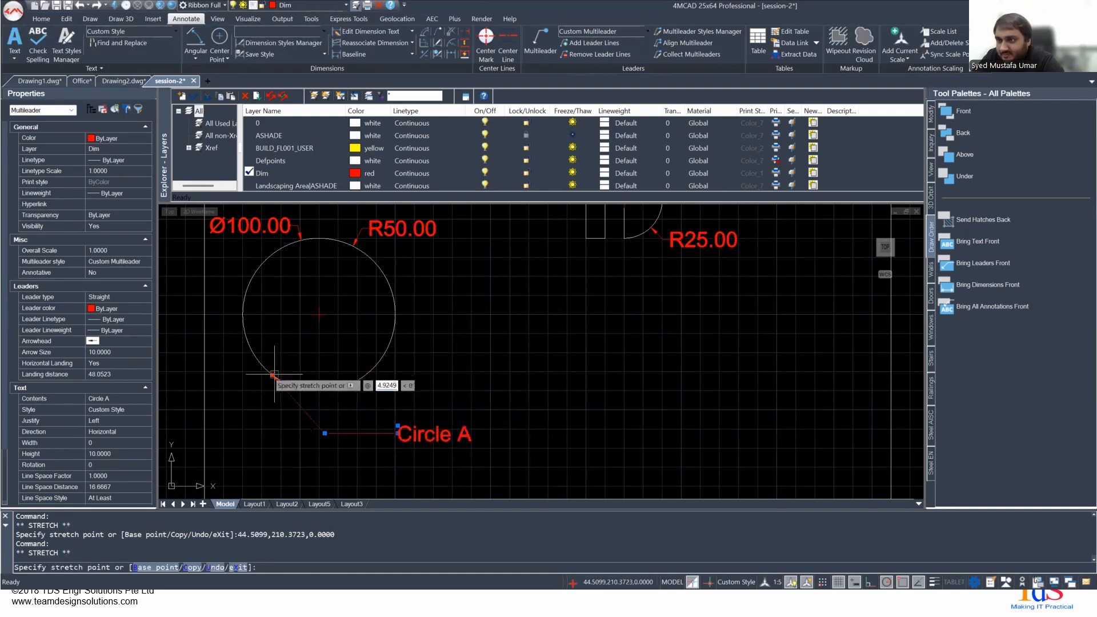
{"action": "left_click", "coordinate": [320, 390]}
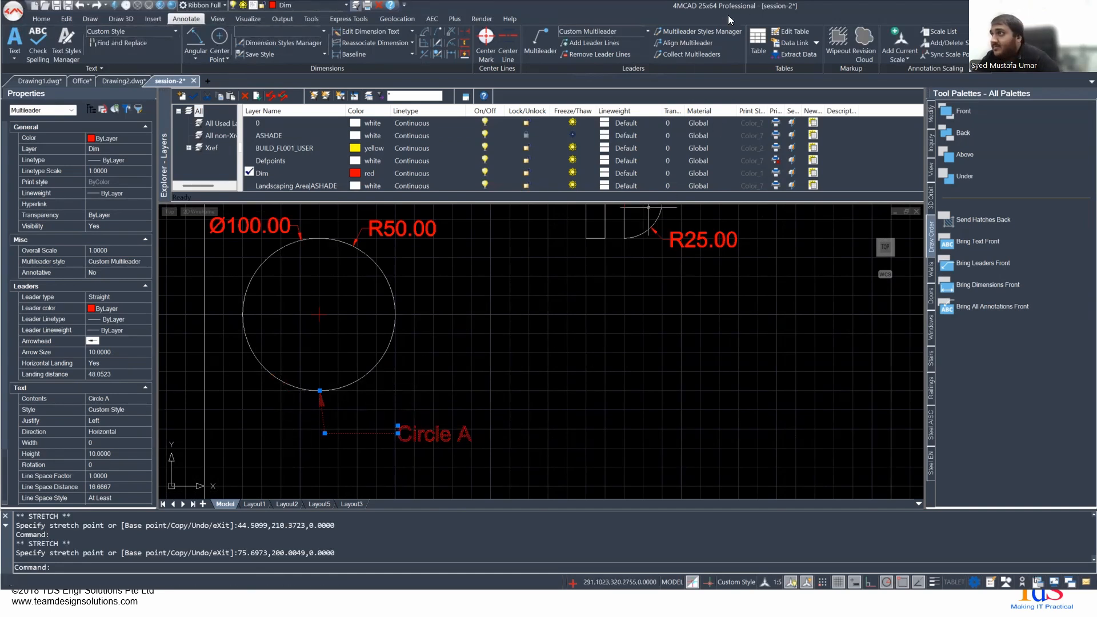
- Open and close the Multileader Styles Manager, and switch to the presentation and advance to the Overriding Dimension Text slide
{"action": "left_click", "coordinate": [672, 35]}
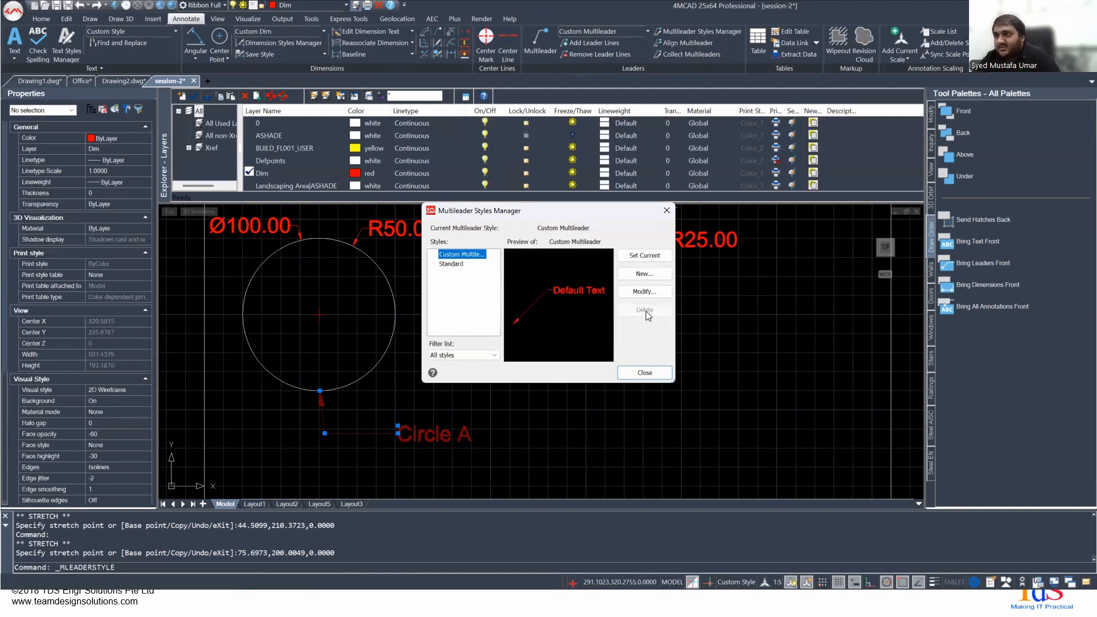
{"action": "key", "text": "Escape"}
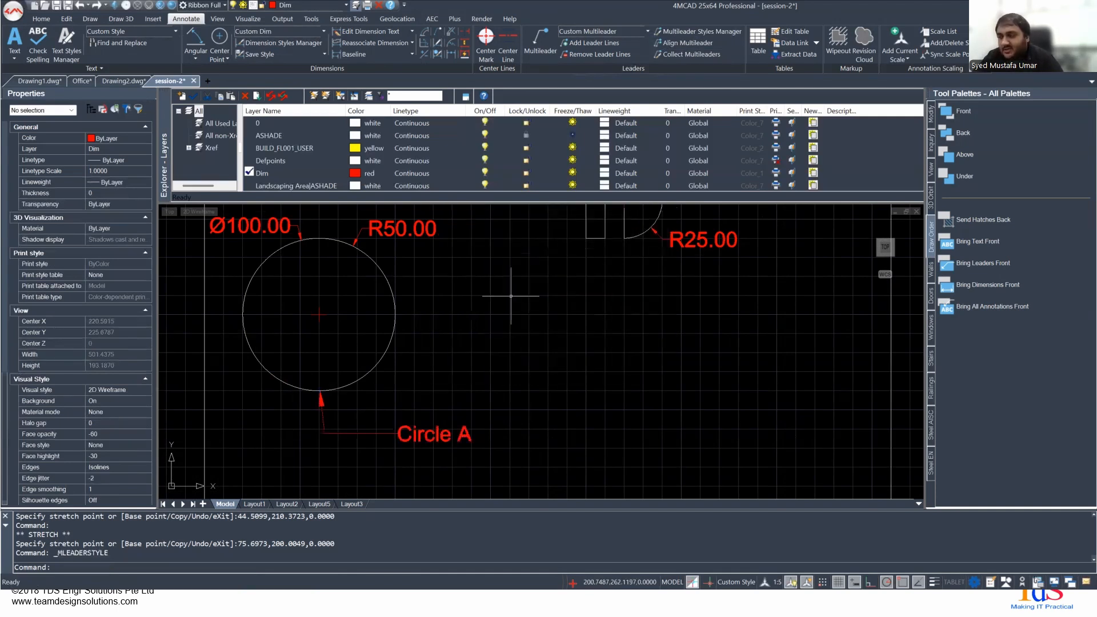
{"action": "key", "text": "alt+Tab"}
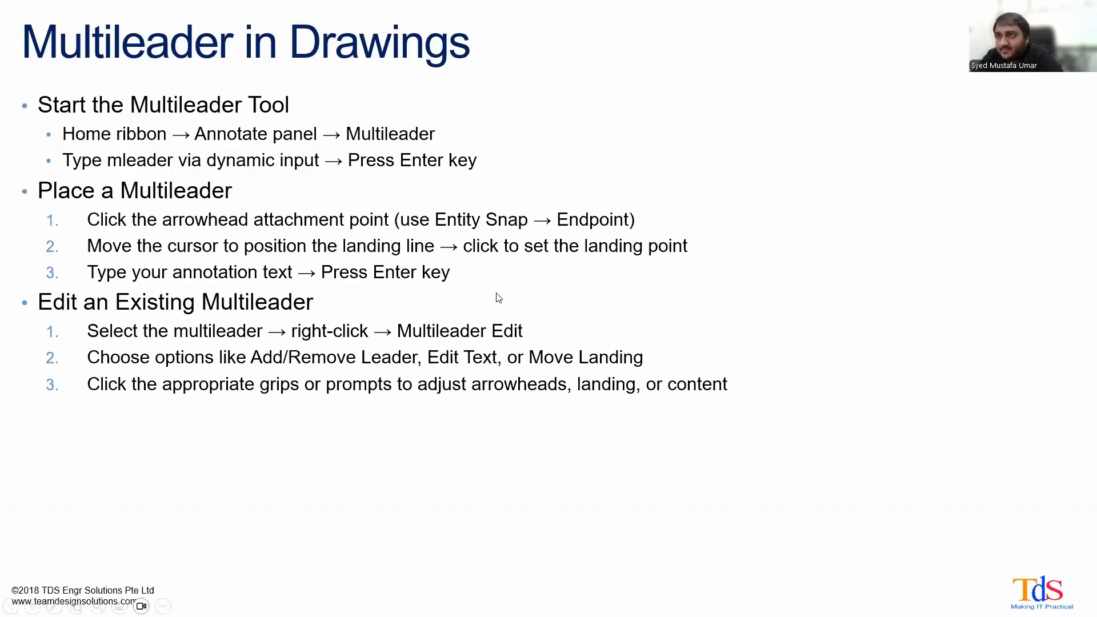
{"action": "key", "text": "Right"}
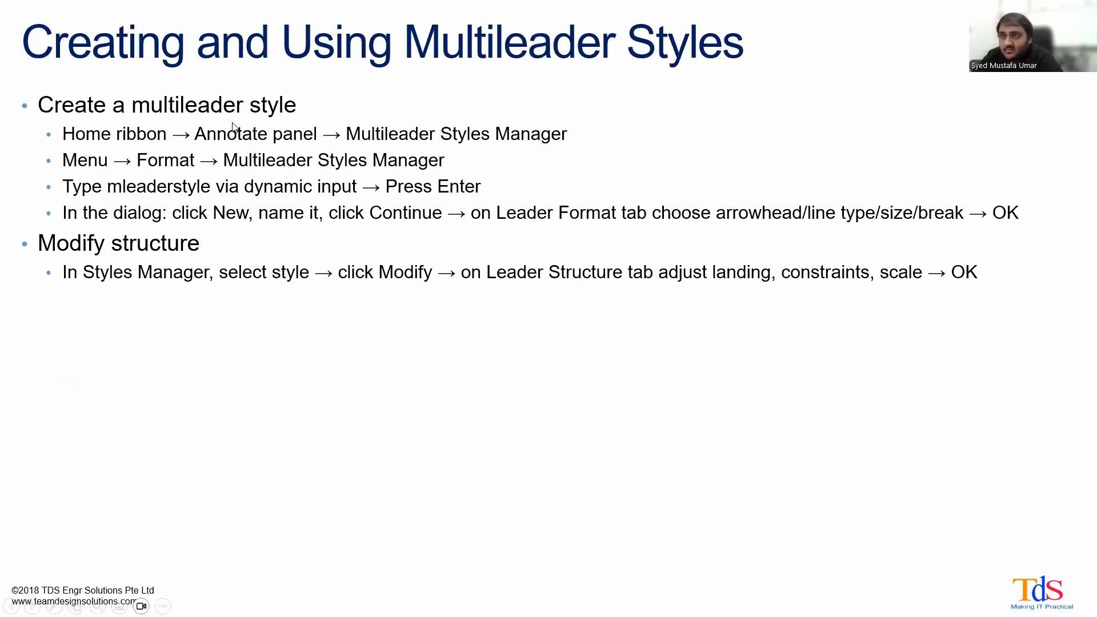
{"action": "key", "text": "Right"}
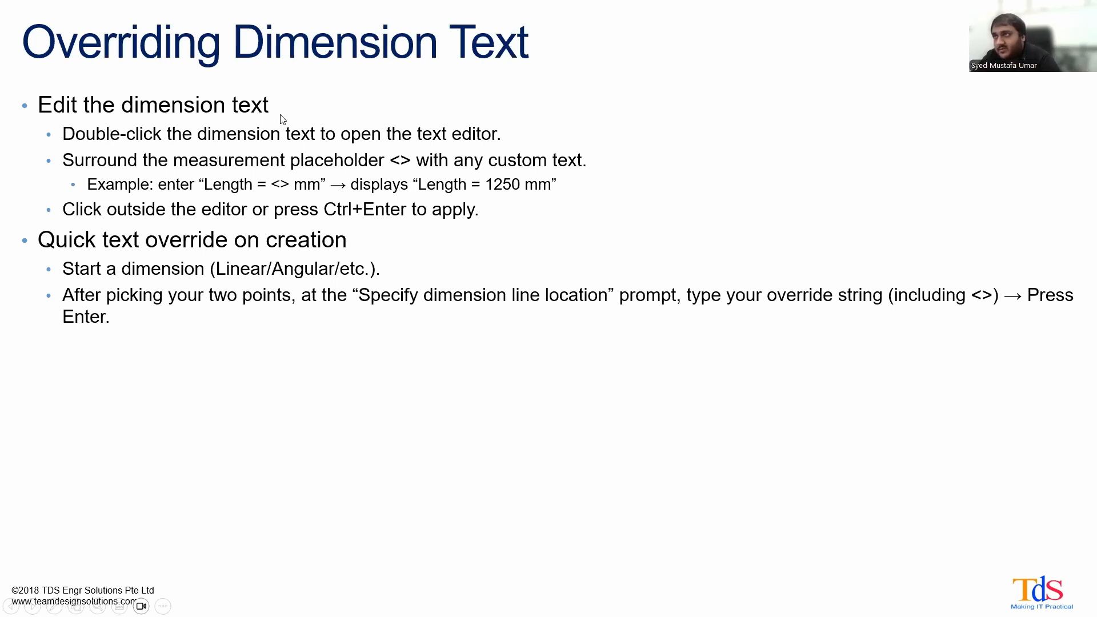
- Switch back to 4MCAD, examine the existing dimension text overrides above the part, and locate the 150.00 dimension below it
{"action": "key", "text": "alt+Tab"}
{"action": "middle_click_drag", "start_coordinate": [341, 293], "coordinate": [401, 438]}
{"action": "scroll", "coordinate": [395, 420], "scroll_direction": "down", "scroll_amount": 3}
{"action": "middle_click_drag", "start_coordinate": [402, 372], "coordinate": [272, 454]}
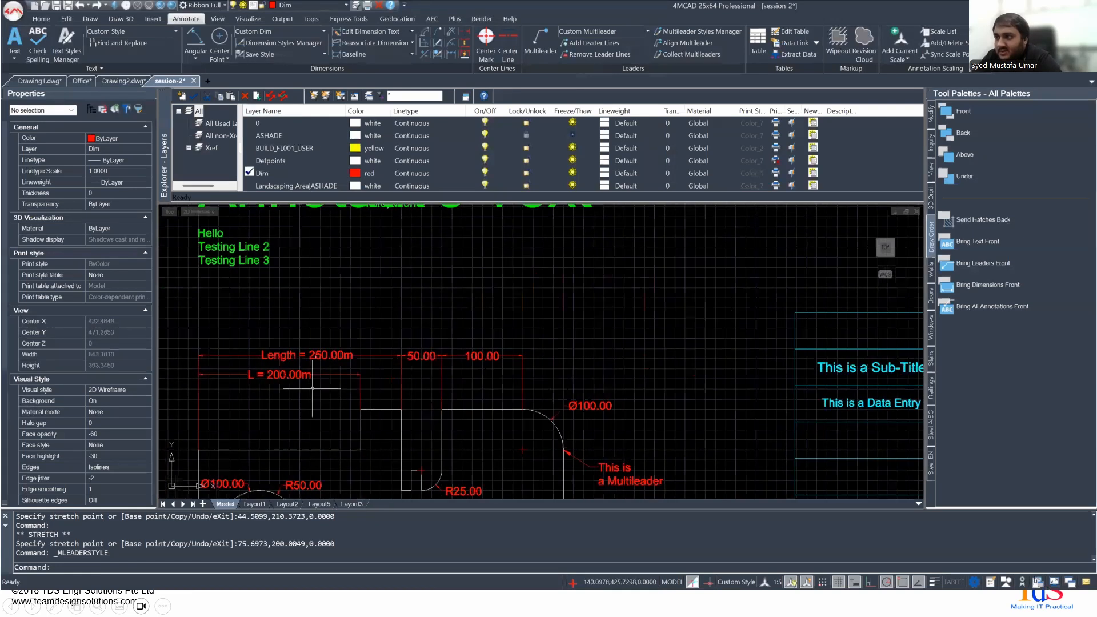
{"action": "scroll", "coordinate": [464, 359], "scroll_direction": "up", "scroll_amount": 4}
{"action": "middle_click_drag", "start_coordinate": [561, 392], "coordinate": [489, 279]}
{"action": "scroll", "coordinate": [414, 316], "scroll_direction": "down", "scroll_amount": 5}
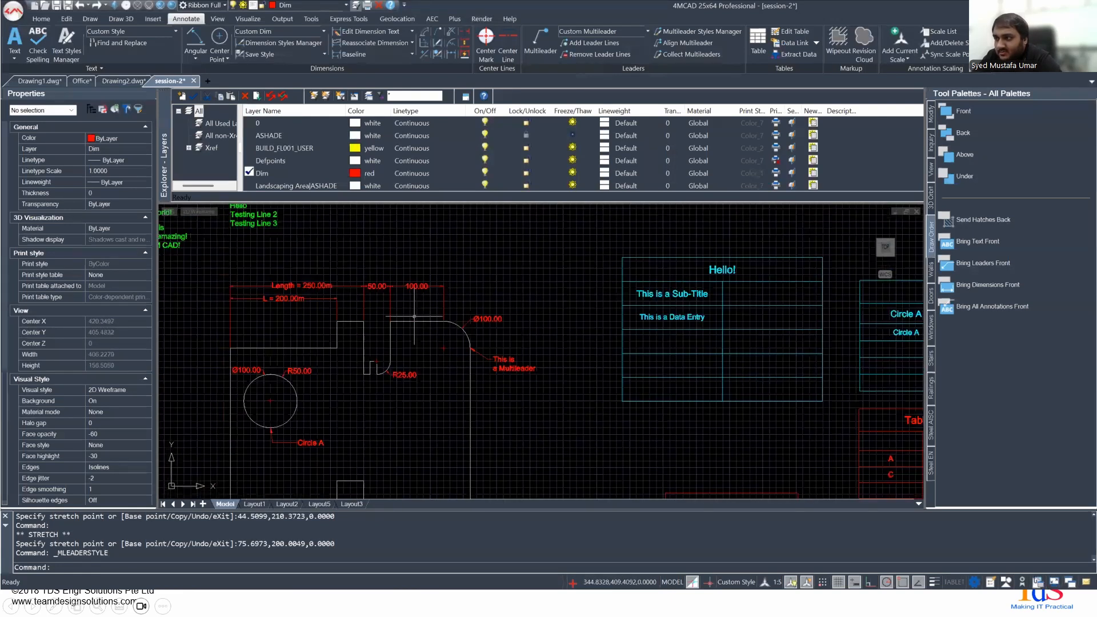
{"action": "mouse_move", "coordinate": [411, 308]}
{"action": "middle_mouse_down"}
{"action": "mouse_move", "coordinate": [502, 314]}
{"action": "mouse_move", "coordinate": [482, 196]}
{"action": "mouse_move", "coordinate": [460, 190]}
{"action": "middle_mouse_up"}
{"action": "scroll", "coordinate": [446, 368], "scroll_direction": "up", "scroll_amount": 6}
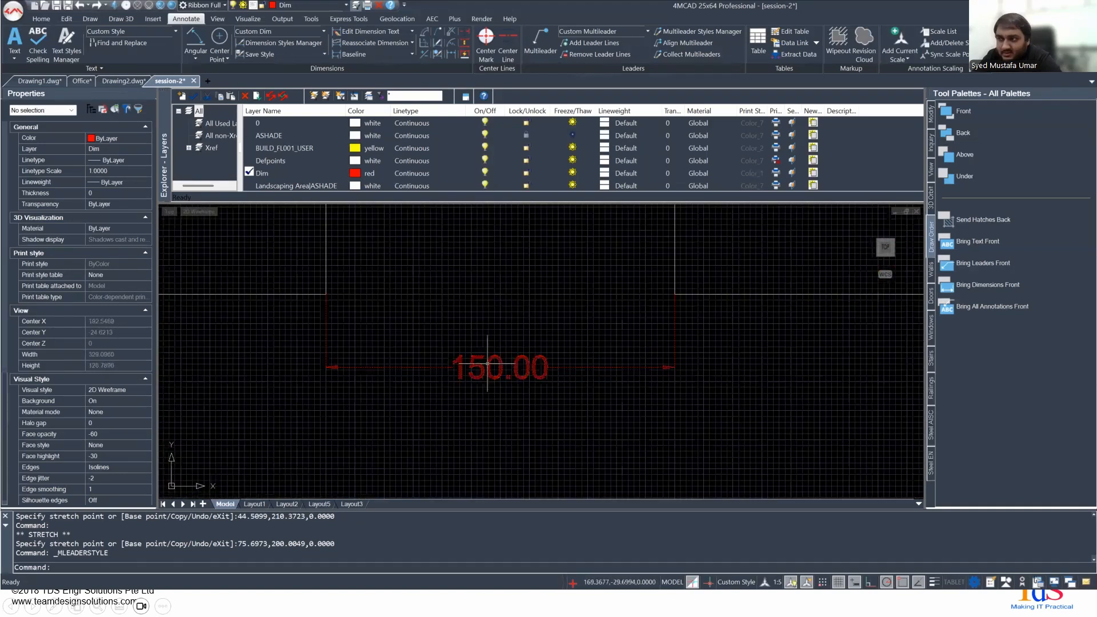
- Override the 150.00 dimension's text with "Length = <>m", using the measurement placeholder
{"action": "double_click", "coordinate": [488, 363]}
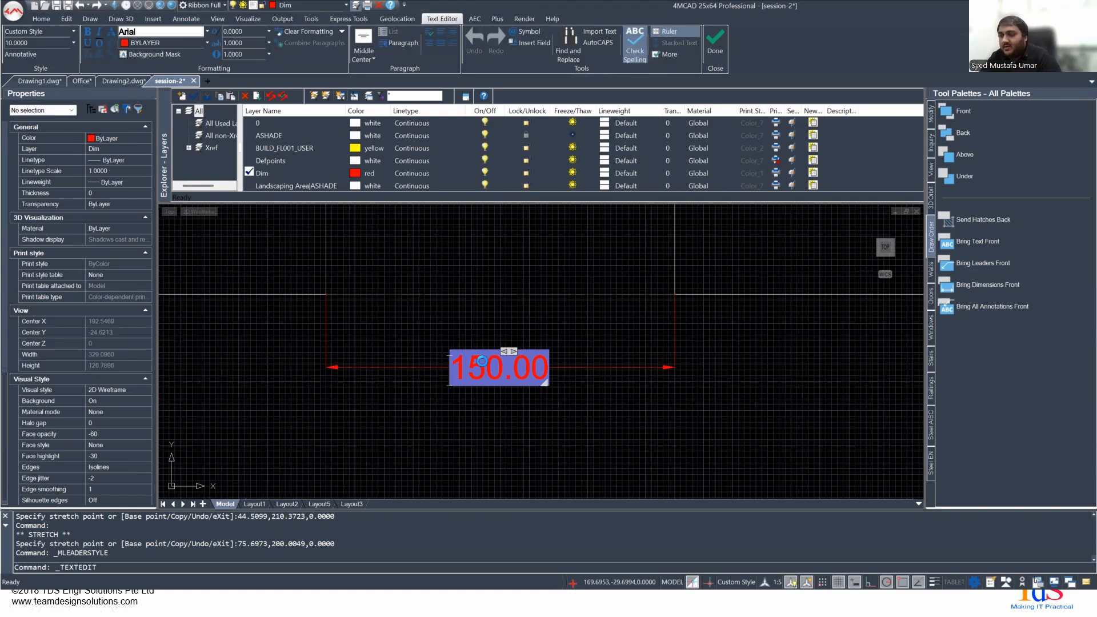
{"action": "key", "text": "Caps_Lock"}
{"action": "type", "text": "L"}
{"action": "key", "text": "Caps_Lock"}
{"action": "type", "text": "ength"}
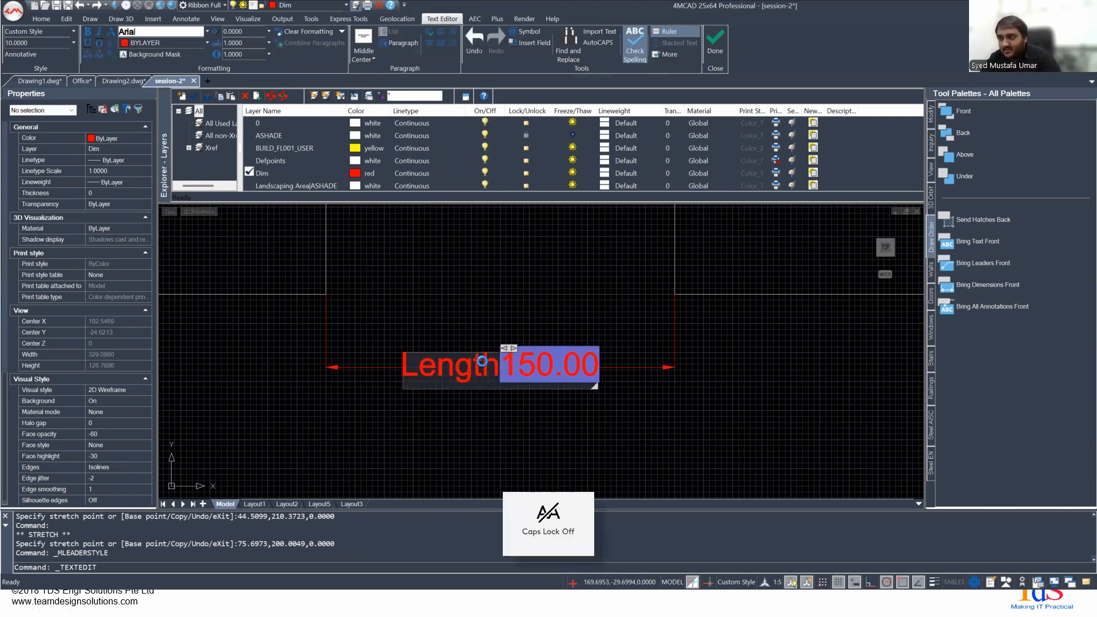
{"action": "key", "text": "Delete"}
{"action": "type", "text": "="}
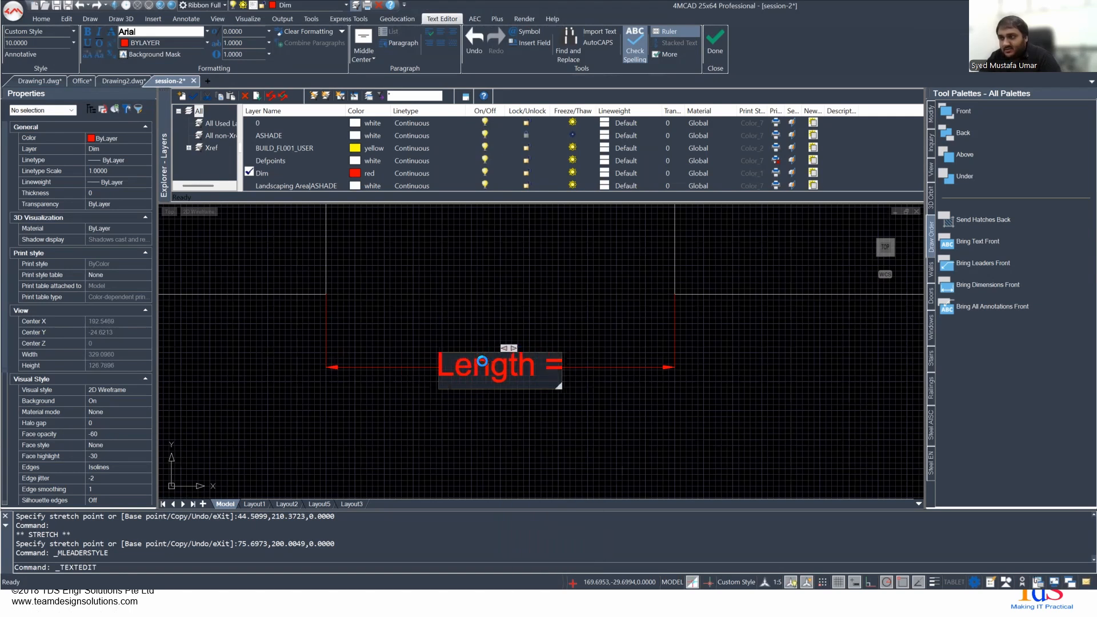
{"action": "type", "text": " <>"}
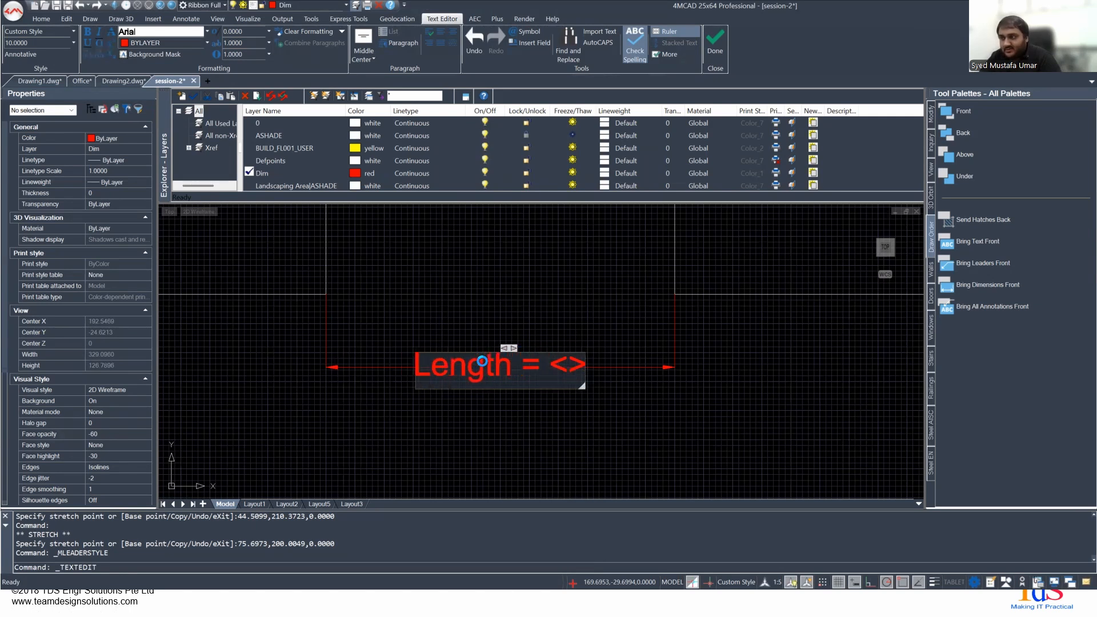
{"action": "type", "text": "m"}
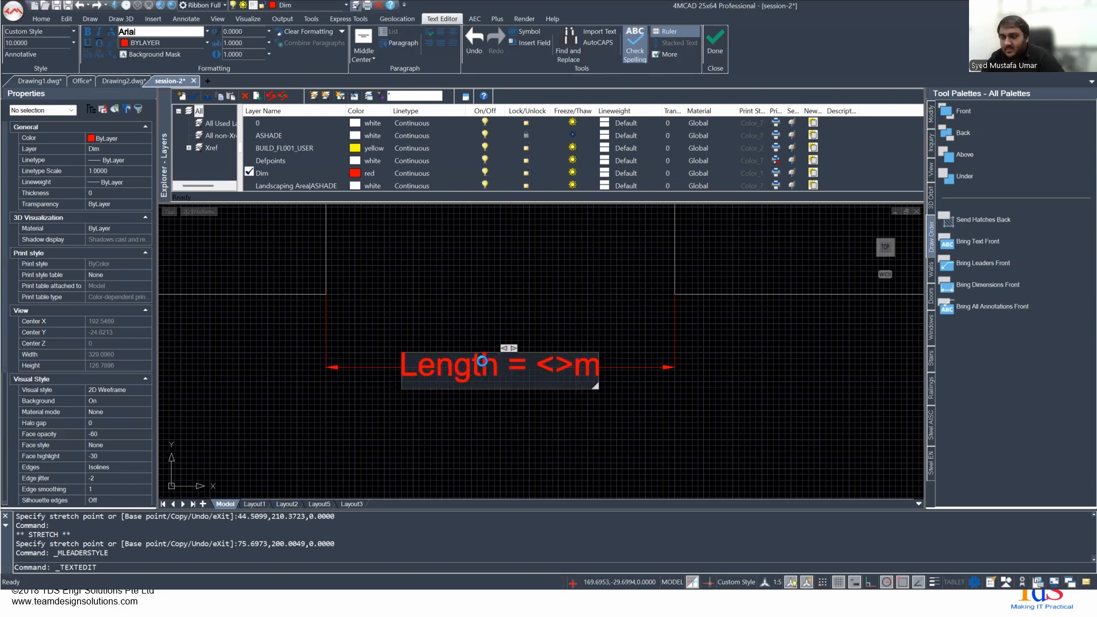
- Try line breaks inside and after the overridden dimension text, remove them, and apply the text edit
{"action": "left_click", "coordinate": [558, 361]}
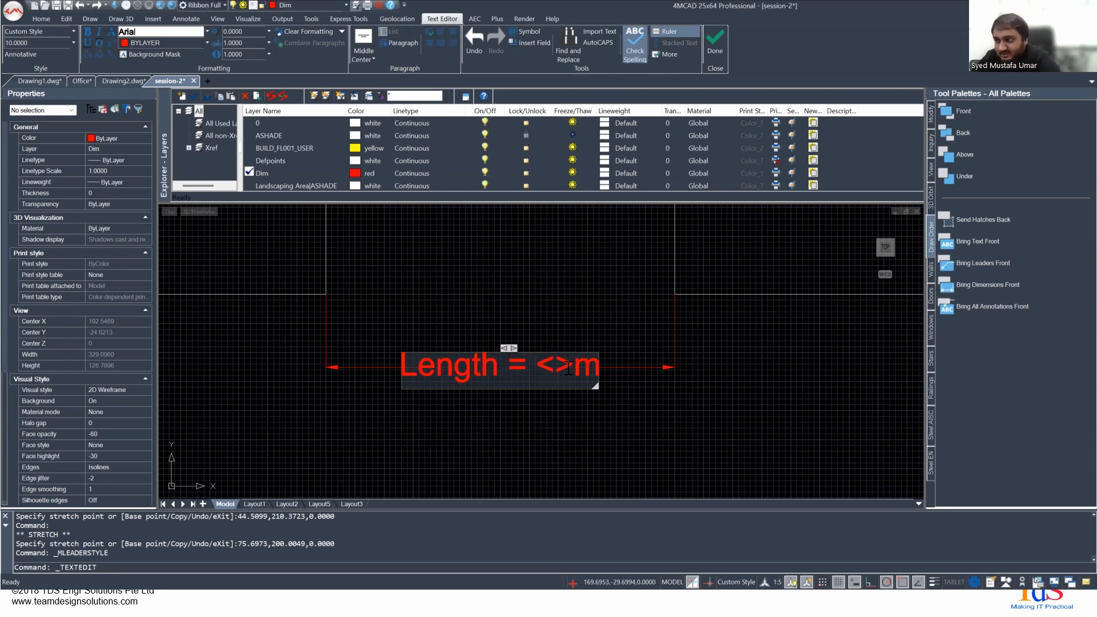
{"action": "key", "text": "Return"}
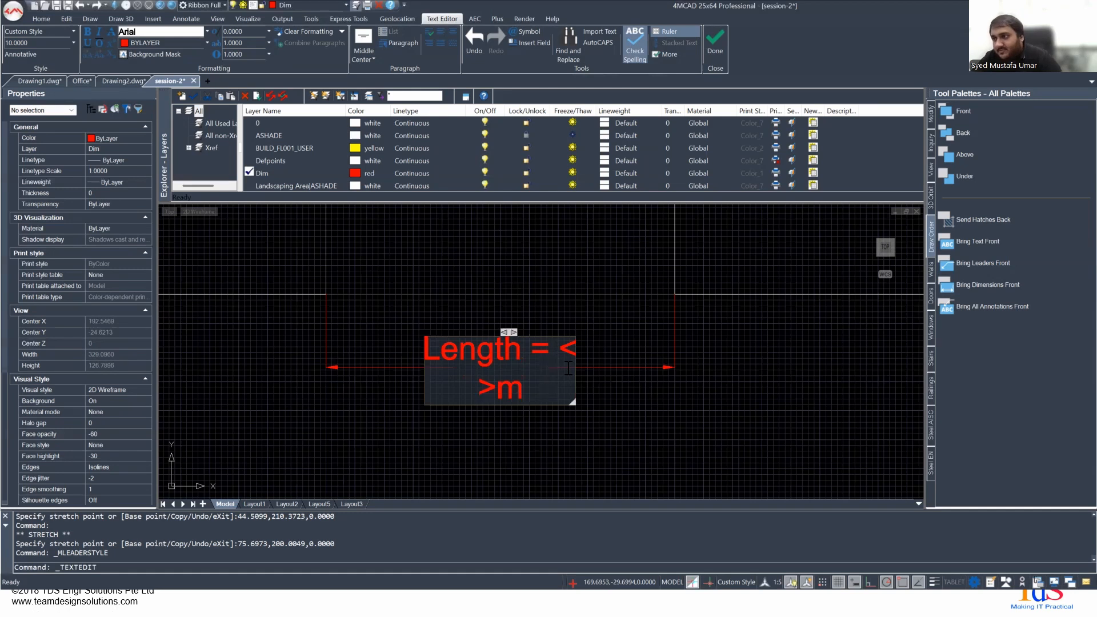
{"action": "key", "text": "ctrl+z"}
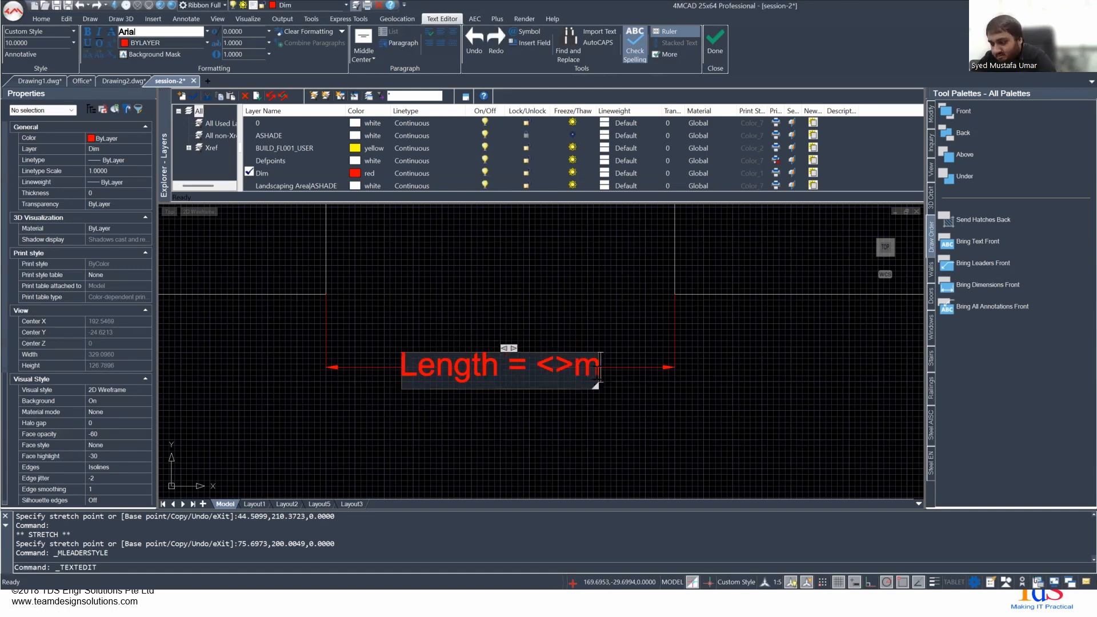
{"action": "key", "text": "Return"}
{"action": "key", "text": "Return"}
{"action": "key", "text": "BackSpace"}
{"action": "key", "text": "BackSpace"}
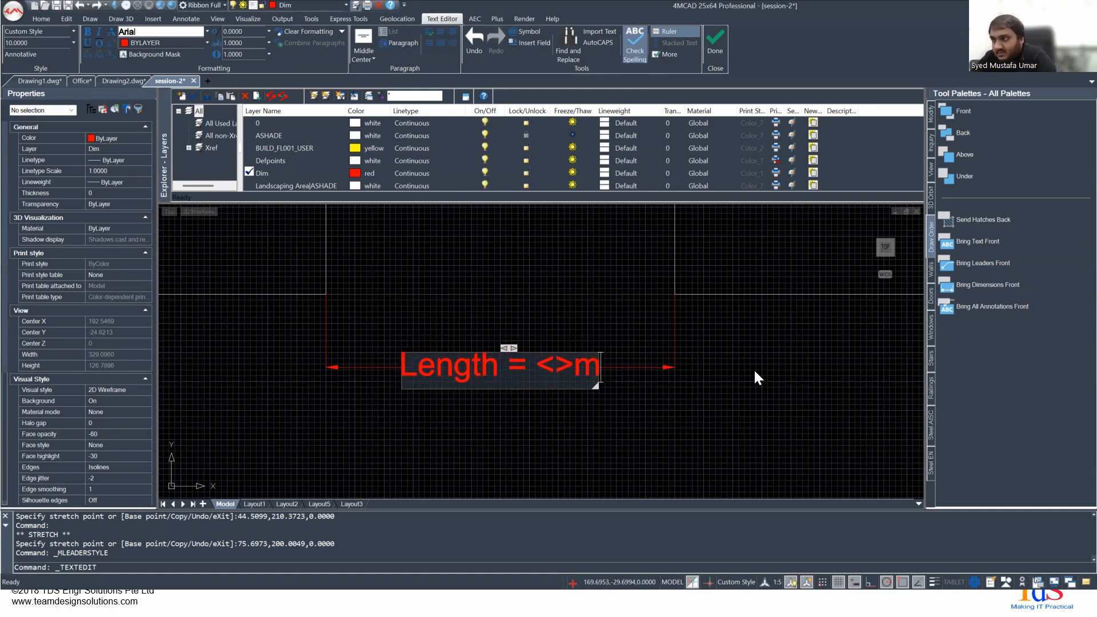
{"action": "left_click", "coordinate": [754, 368]}
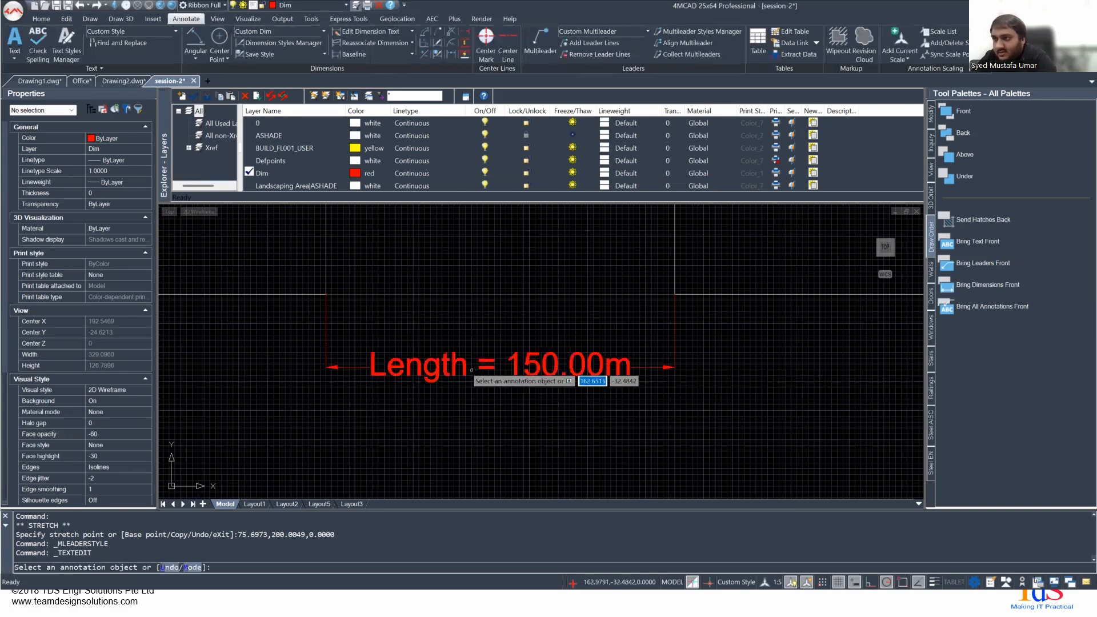
- End the text edit command and select the overridden "Length = 150.00m" dimension below the part to examine it
{"action": "left_click", "coordinate": [461, 368]}
{"action": "key", "text": "Escape"}
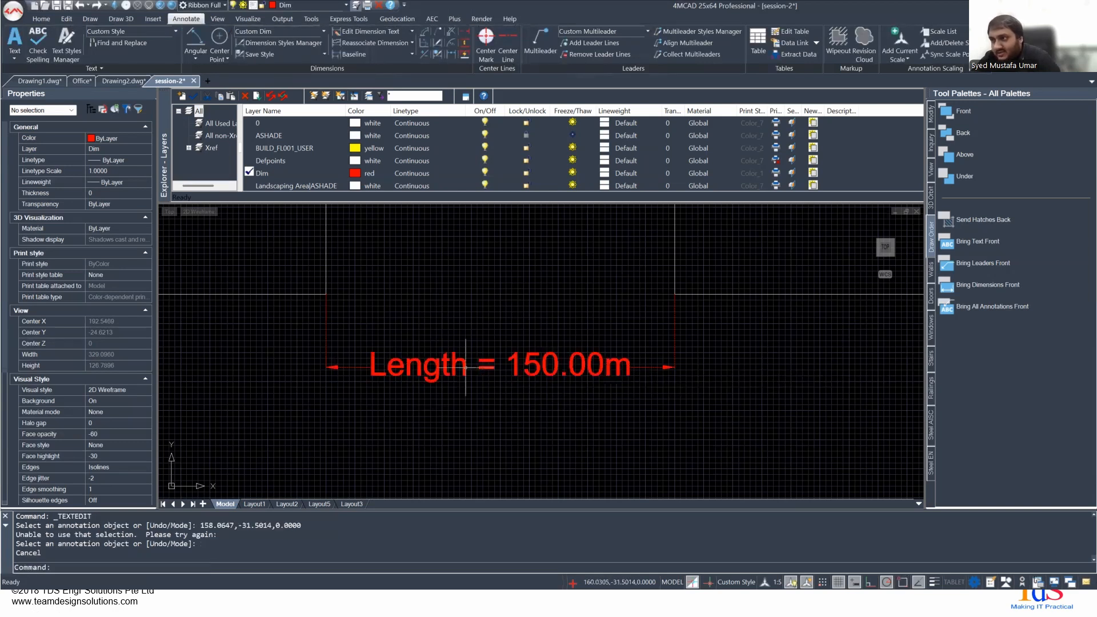
{"action": "left_click", "coordinate": [465, 366]}
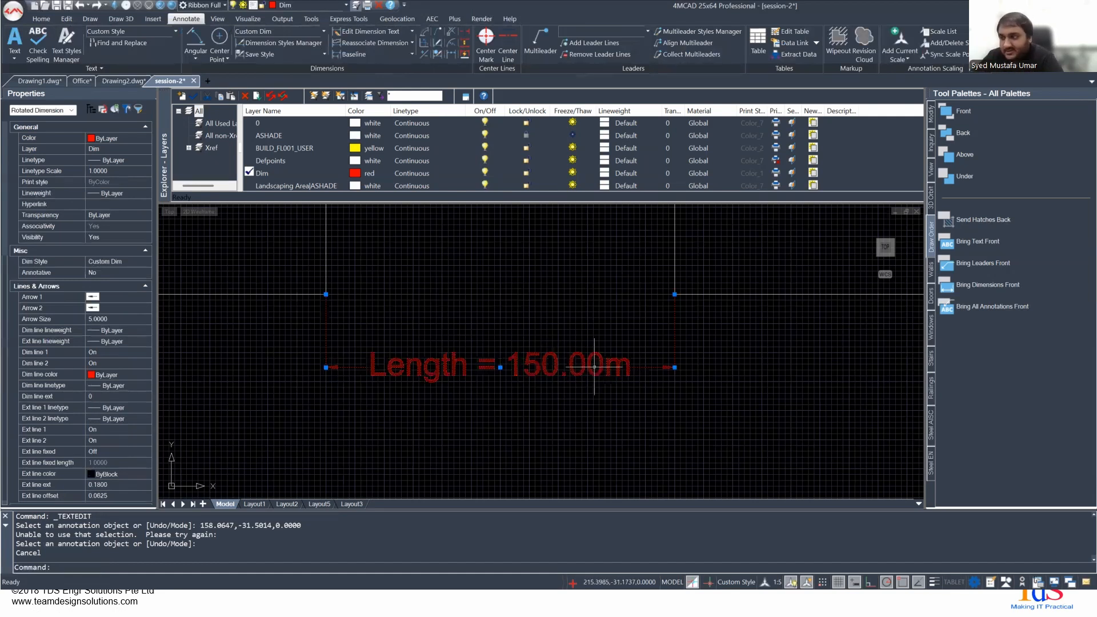
{"action": "left_click", "coordinate": [503, 300]}
{"action": "left_click", "coordinate": [503, 300]}
{"action": "scroll", "coordinate": [493, 303], "scroll_direction": "down", "scroll_amount": 2}
{"action": "scroll", "coordinate": [463, 318], "scroll_direction": "up", "scroll_amount": 2}
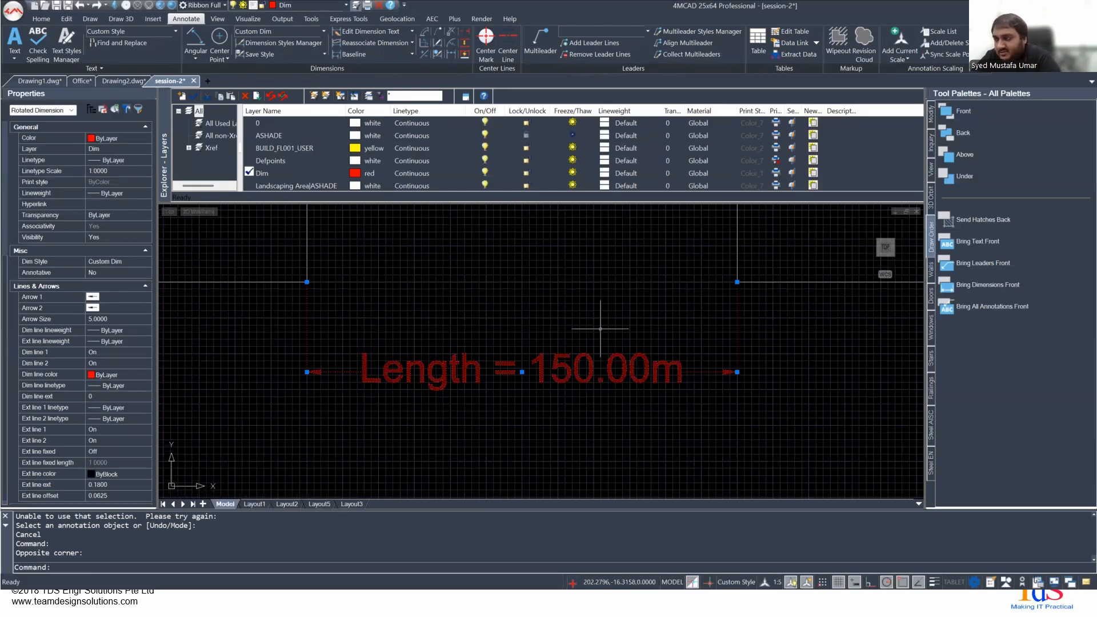
{"action": "scroll", "coordinate": [600, 328], "scroll_direction": "down", "scroll_amount": 3}
{"action": "scroll", "coordinate": [700, 355], "scroll_direction": "down", "scroll_amount": 2}
{"action": "scroll", "coordinate": [468, 375], "scroll_direction": "up", "scroll_amount": 3}
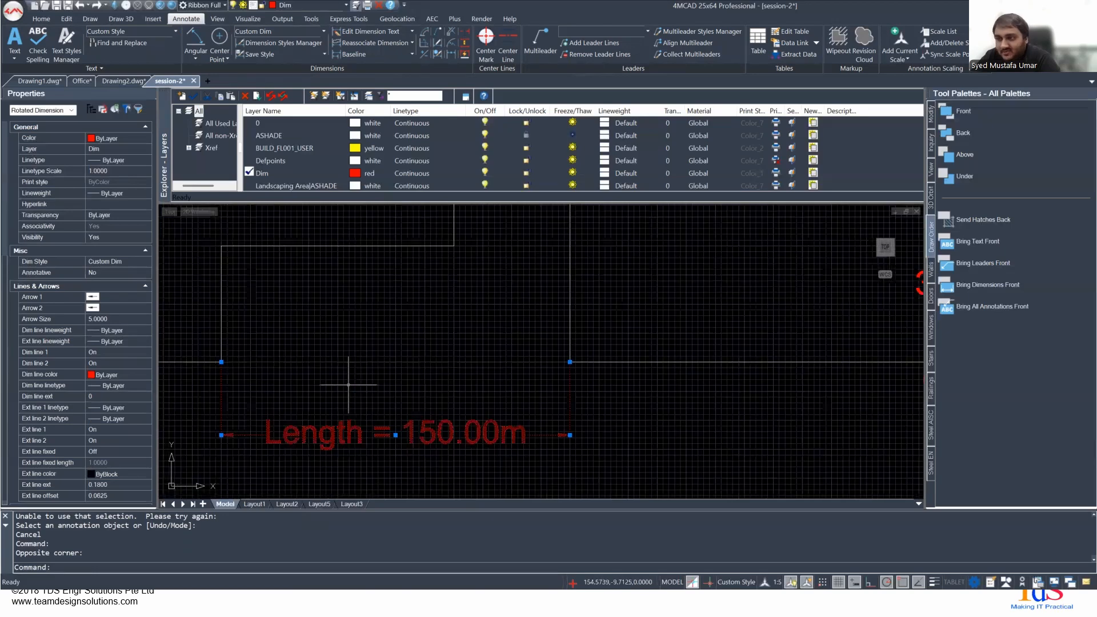
- Examine the diameter and radius dimensions of the circle, then clear the selection
{"action": "scroll", "coordinate": [264, 374], "scroll_direction": "up", "scroll_amount": 2}
{"action": "middle_click_drag", "start_coordinate": [341, 476], "coordinate": [349, 489]}
{"action": "middle_click_drag", "start_coordinate": [269, 337], "coordinate": [350, 513]}
{"action": "middle_click_drag", "start_coordinate": [419, 349], "coordinate": [402, 545]}
{"action": "scroll", "coordinate": [401, 413], "scroll_direction": "down", "scroll_amount": 5}
{"action": "scroll", "coordinate": [341, 311], "scroll_direction": "up", "scroll_amount": 5}
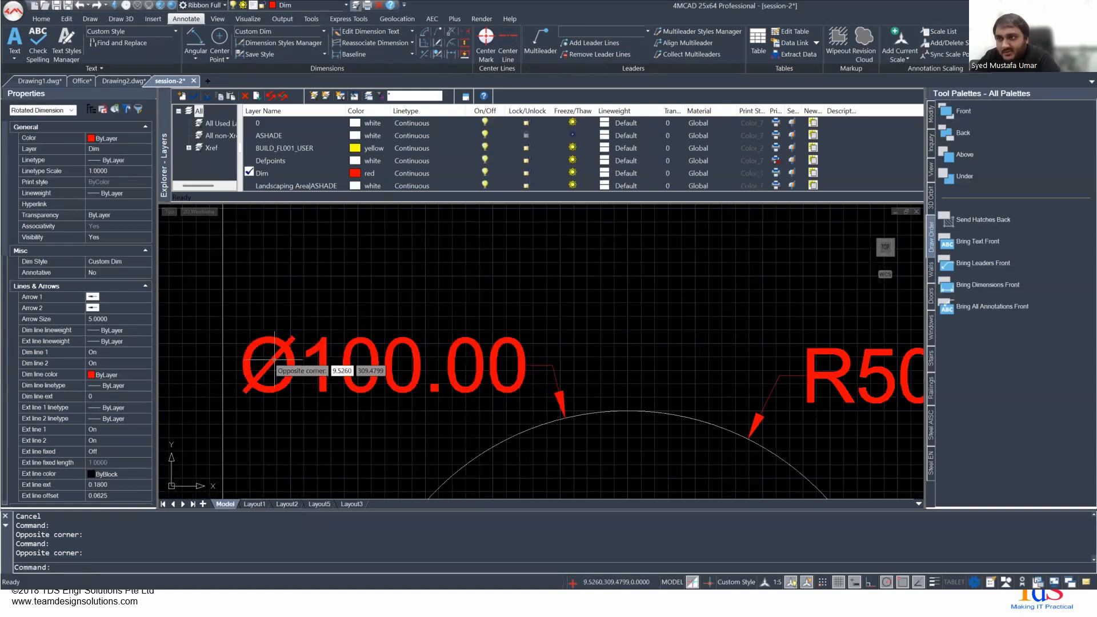
{"action": "left_click", "coordinate": [290, 347]}
{"action": "scroll", "coordinate": [555, 427], "scroll_direction": "down", "scroll_amount": 2}
{"action": "middle_click_drag", "start_coordinate": [655, 395], "coordinate": [380, 351]}
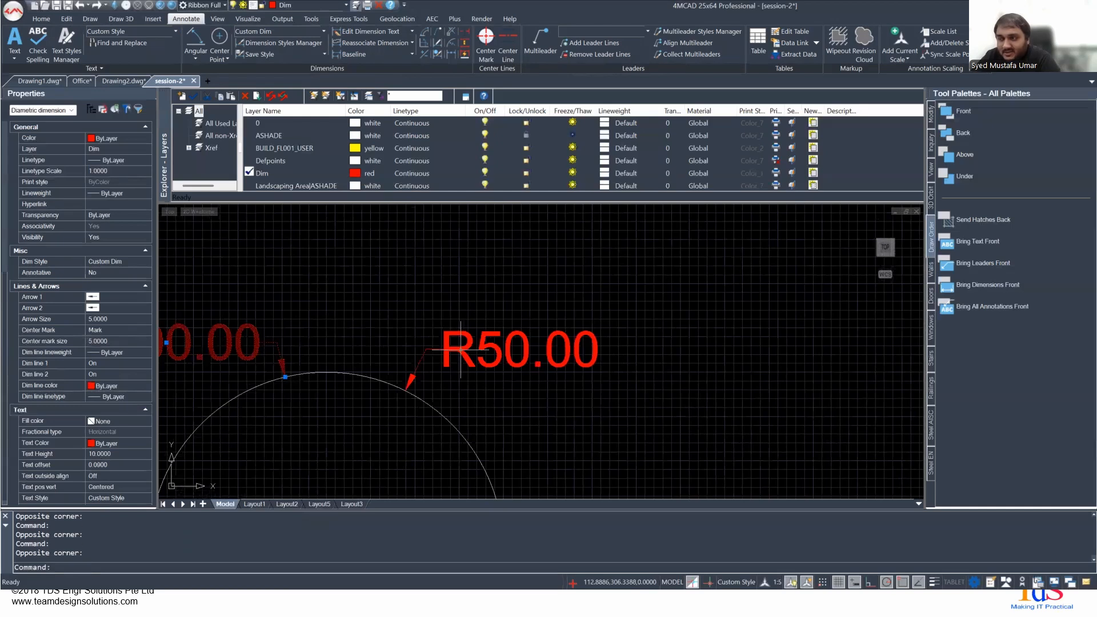
{"action": "key", "text": "Escape"}
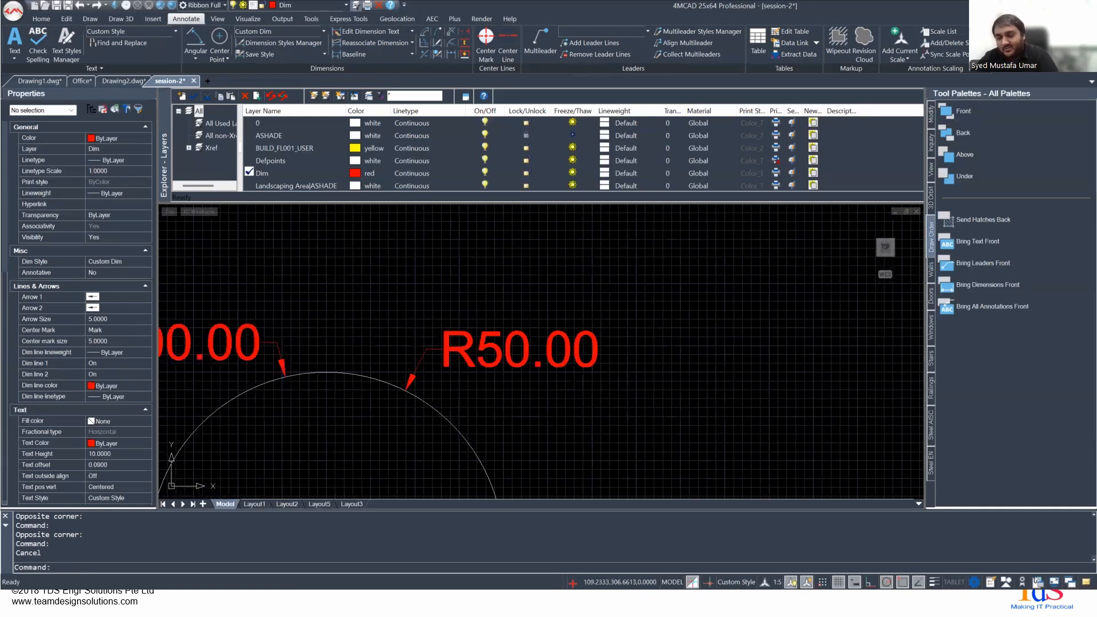
- Switch to the presentation, advance to the Continue vs. Baseline Dimensions & Spacing slide, and return to 4MCAD
{"action": "key", "text": "alt+Tab"}
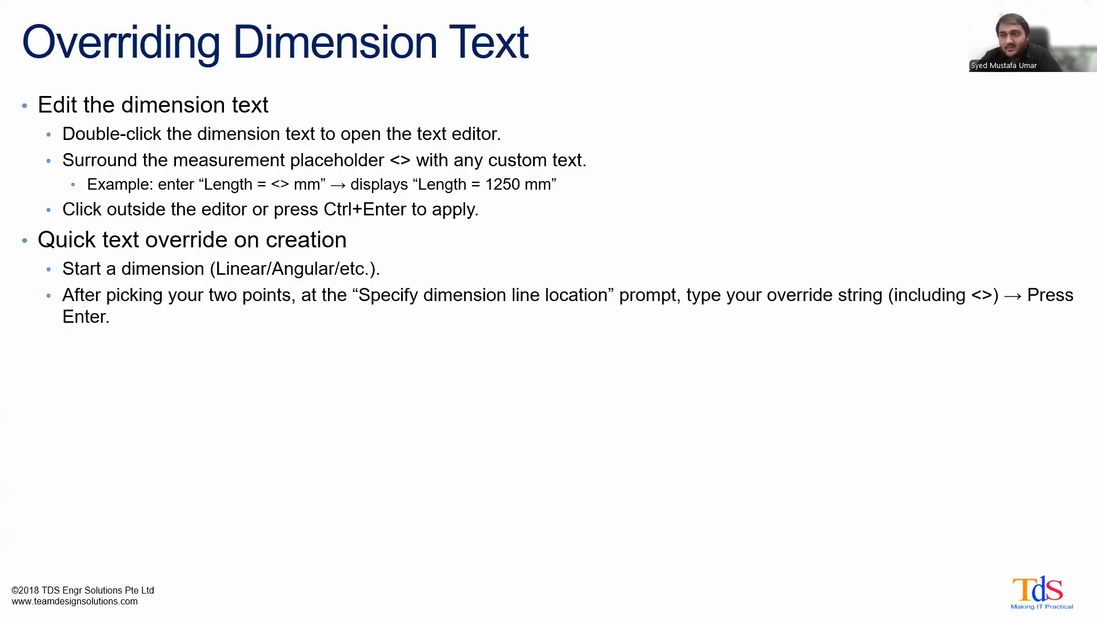
{"action": "left_click", "coordinate": [441, 288]}
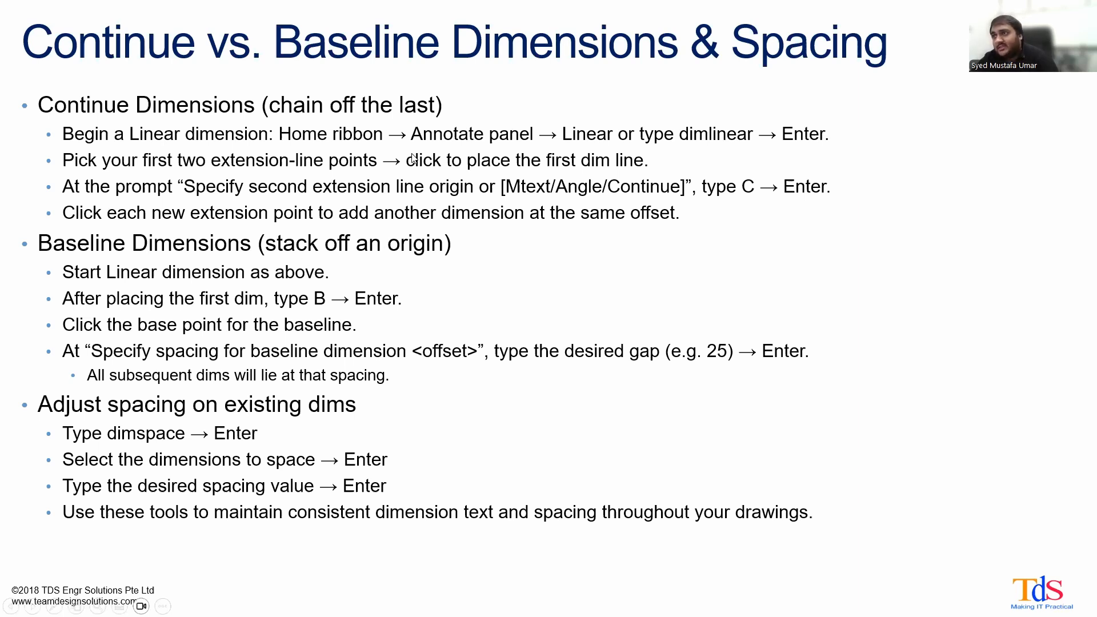
{"action": "key", "text": "alt+Tab"}
- Examine how the 200.00m and 250.00m baseline dimensions above the part share their origin, selecting the longer one and deselecting it
{"action": "scroll", "coordinate": [478, 290], "scroll_direction": "down", "scroll_amount": 5}
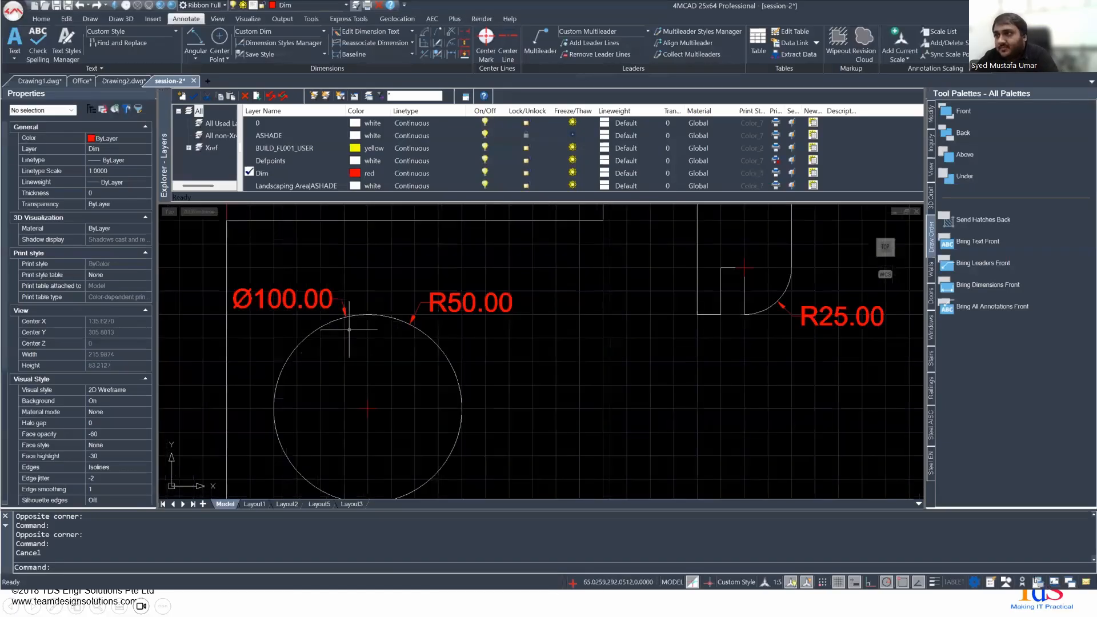
{"action": "middle_click_drag", "start_coordinate": [515, 300], "coordinate": [360, 425]}
{"action": "middle_click_drag", "start_coordinate": [333, 381], "coordinate": [445, 366]}
{"action": "scroll", "coordinate": [297, 308], "scroll_direction": "up", "scroll_amount": 2}
{"action": "scroll", "coordinate": [314, 300], "scroll_direction": "up", "scroll_amount": 2}
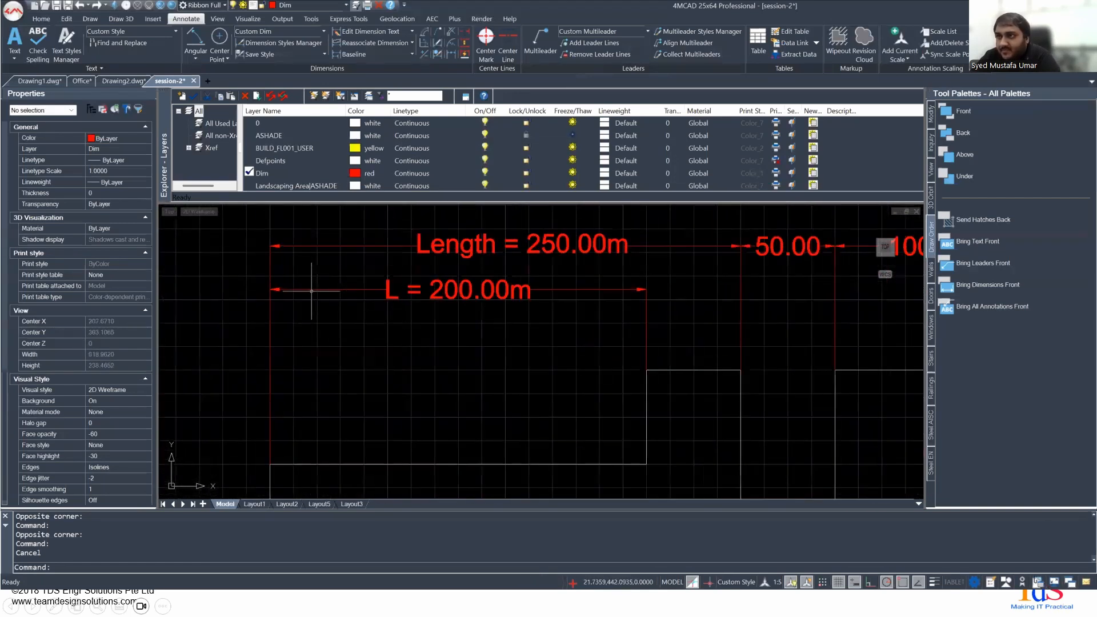
{"action": "middle_click_drag", "start_coordinate": [314, 288], "coordinate": [365, 311]}
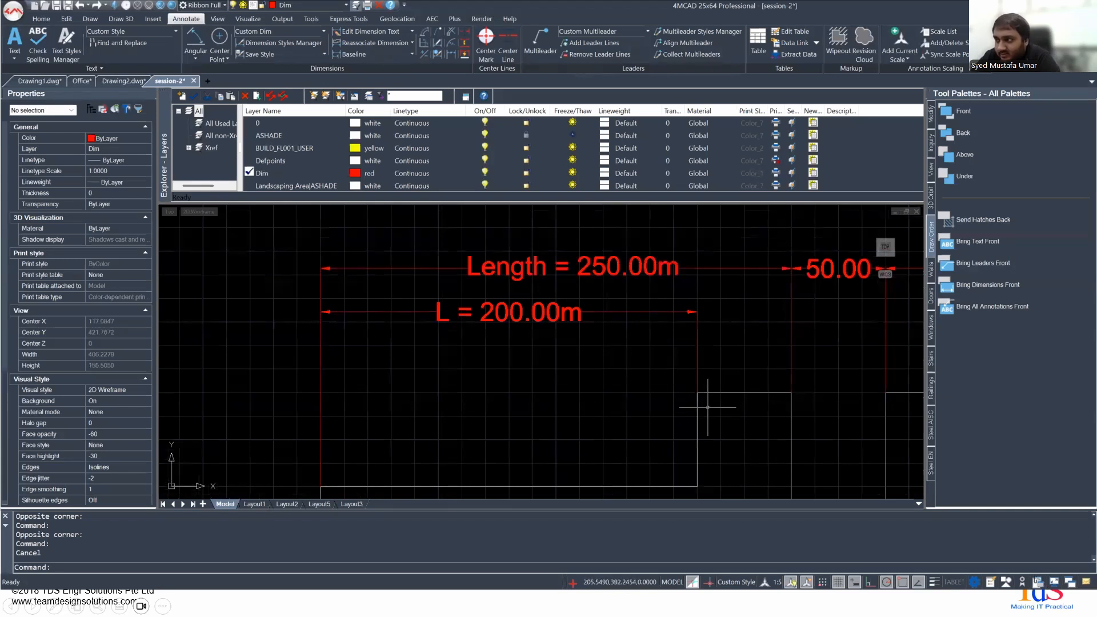
{"action": "middle_click_drag", "start_coordinate": [710, 398], "coordinate": [693, 399]}
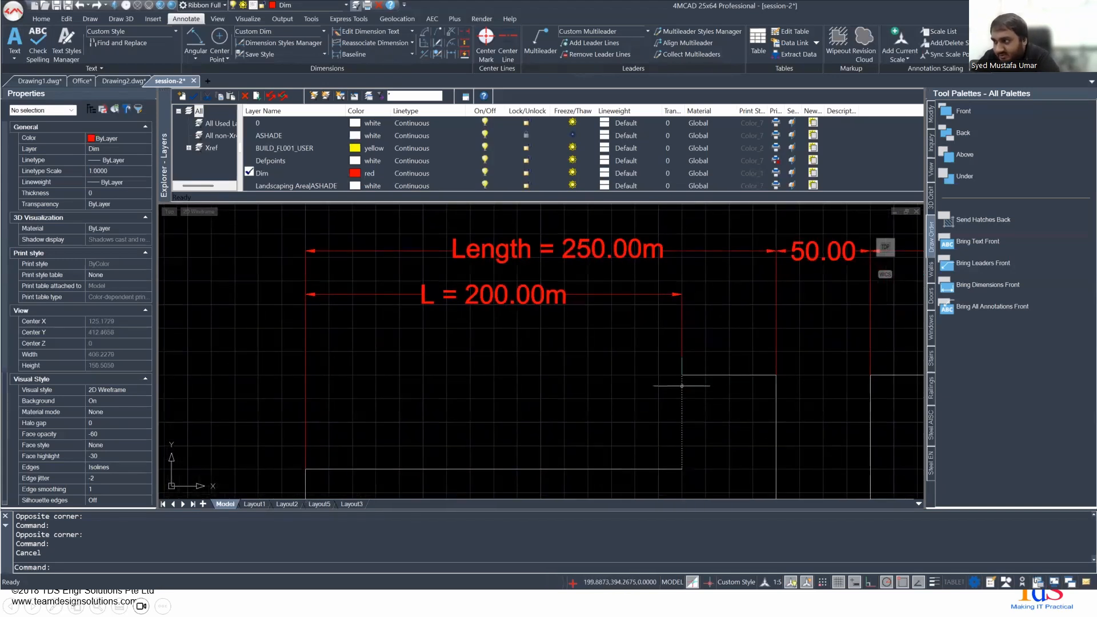
{"action": "left_click", "coordinate": [776, 401]}
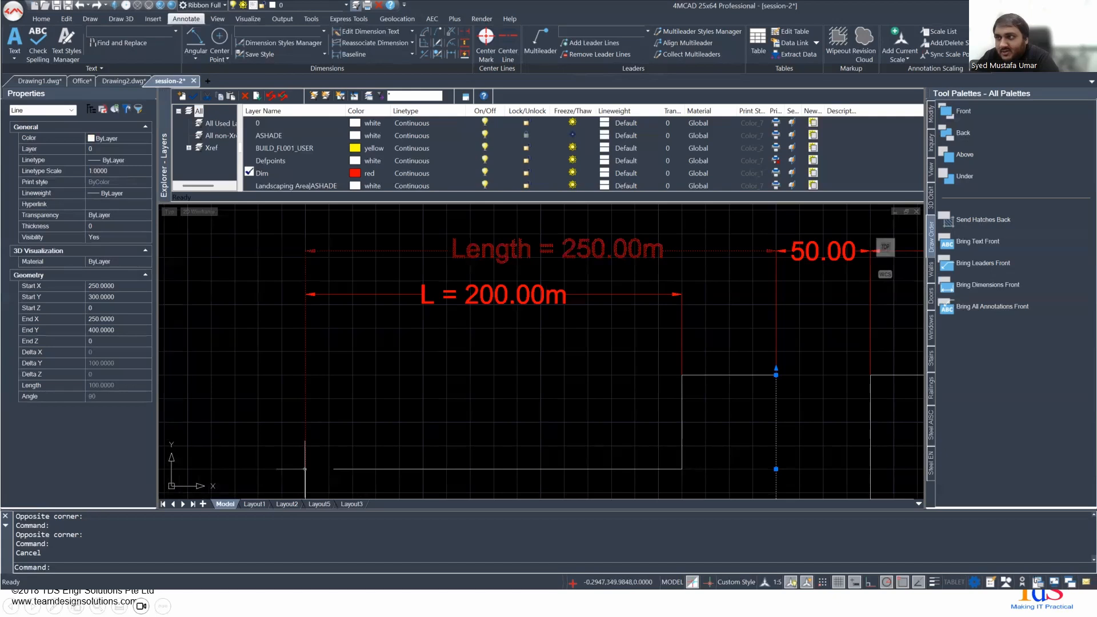
{"action": "left_click", "coordinate": [305, 469]}
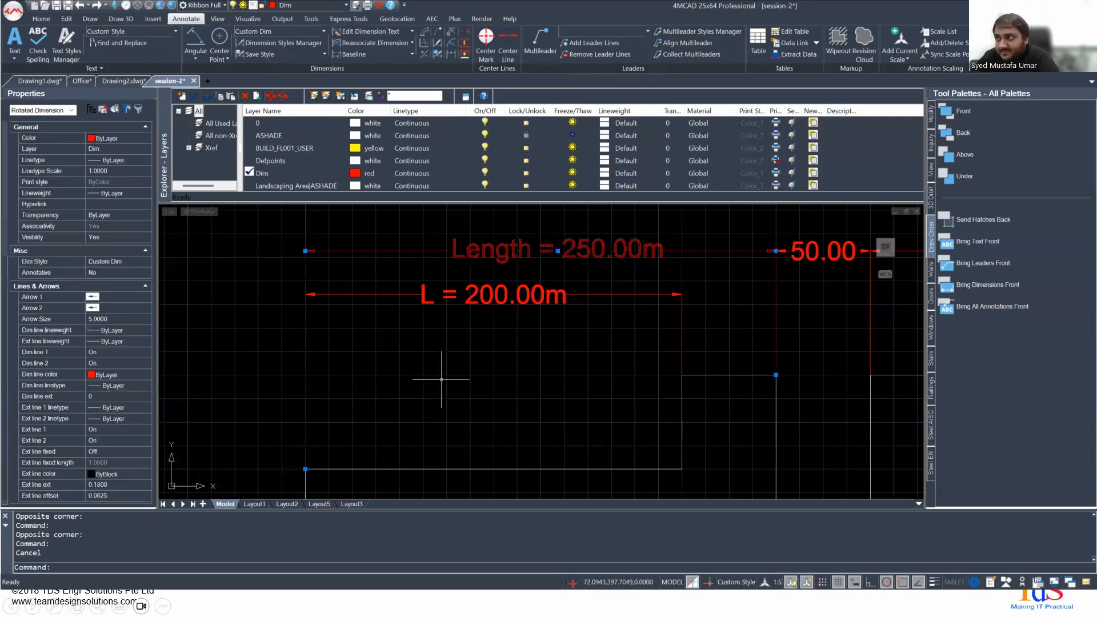
{"action": "scroll", "coordinate": [440, 379], "scroll_direction": "down", "scroll_amount": 3}
{"action": "scroll", "coordinate": [442, 378], "scroll_direction": "up", "scroll_amount": 2}
{"action": "mouse_move", "coordinate": [451, 370]}
{"action": "middle_mouse_down"}
{"action": "mouse_move", "coordinate": [289, 350]}
{"action": "mouse_move", "coordinate": [421, 349]}
{"action": "mouse_move", "coordinate": [353, 416]}
{"action": "mouse_move", "coordinate": [312, 423]}
{"action": "mouse_move", "coordinate": [329, 404]}
{"action": "middle_mouse_up"}
{"action": "key", "text": "Escape"}
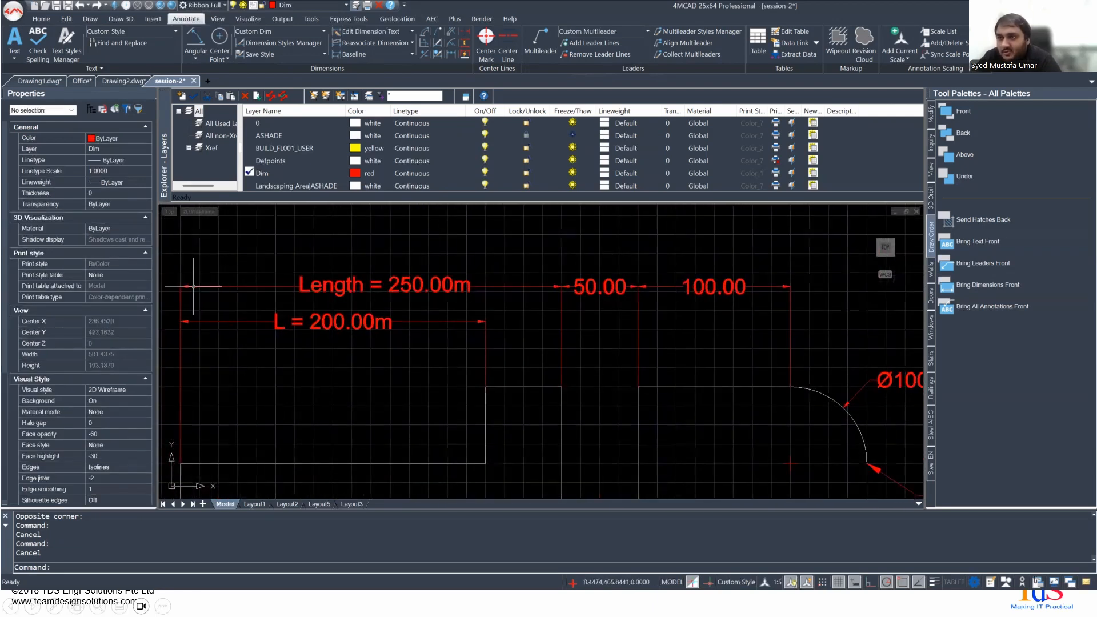
- Examine the chain of continued 50.00 and 100.00 dimensions beside the 250.00m dimension above the part
{"action": "middle_click_drag", "start_coordinate": [516, 304], "coordinate": [284, 317]}
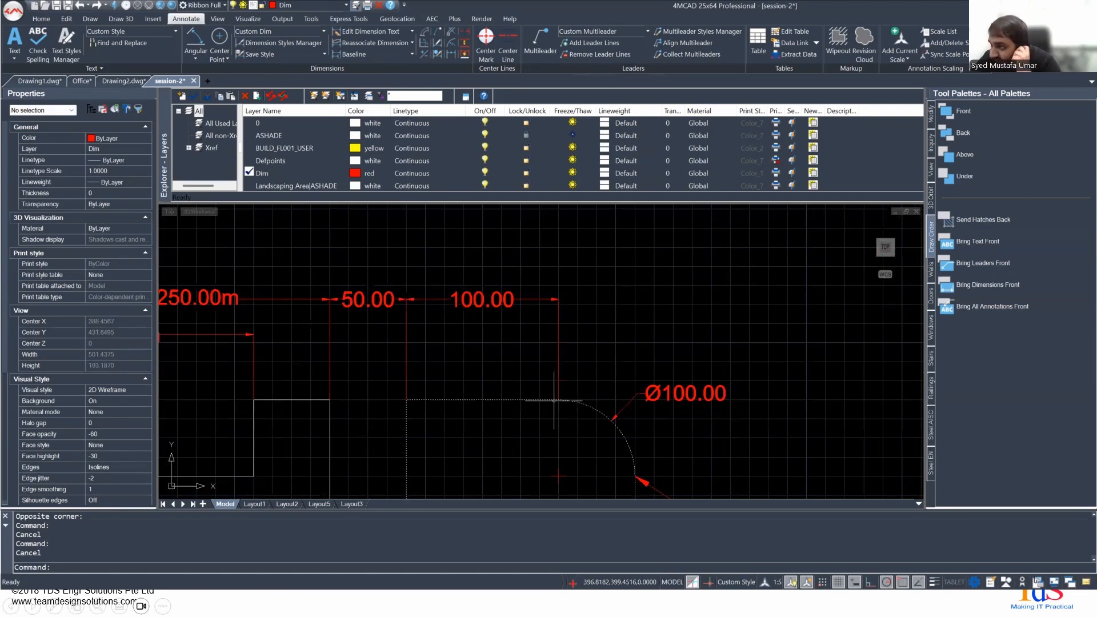
{"action": "scroll", "coordinate": [521, 357], "scroll_direction": "down", "scroll_amount": 2}
{"action": "middle_click_drag", "start_coordinate": [528, 354], "coordinate": [700, 308]}
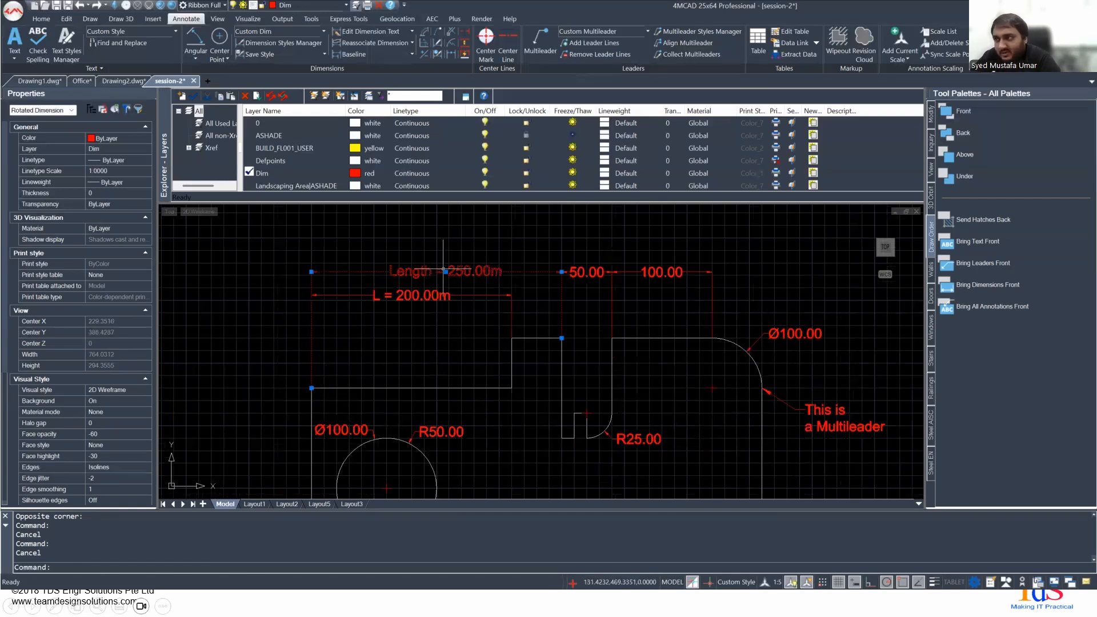
- Try different dimension line offsets for the "Length = 250.00m" dimension and realign it with the 50.00 dimension
{"action": "left_click", "coordinate": [443, 268]}
{"action": "scroll", "coordinate": [443, 268], "scroll_direction": "up", "scroll_amount": 4}
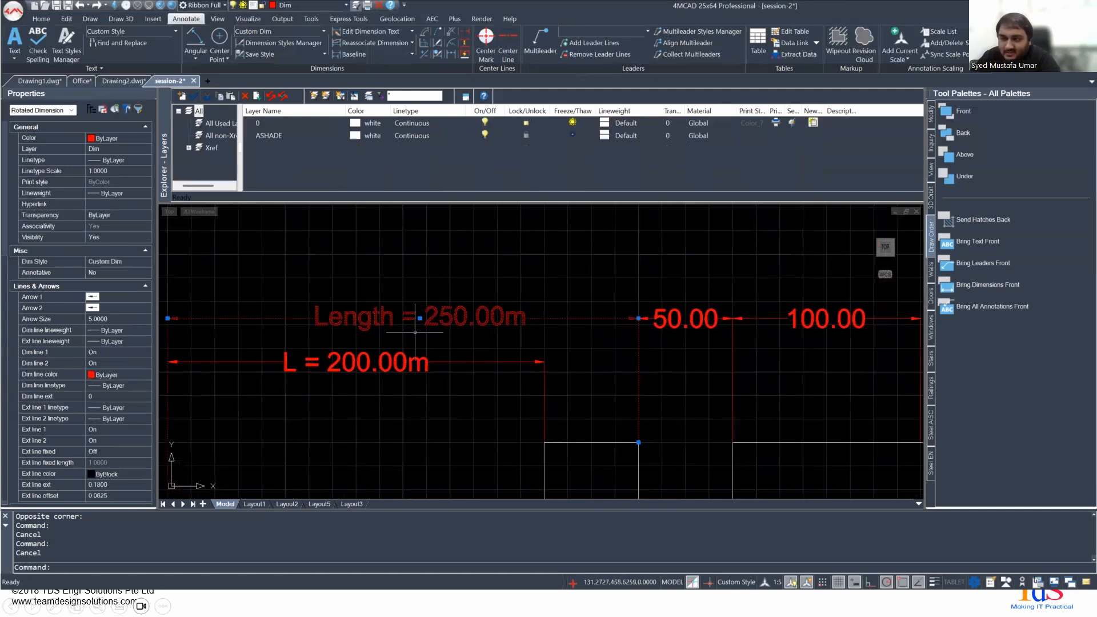
{"action": "left_click", "coordinate": [420, 319]}
{"action": "left_click", "coordinate": [433, 264]}
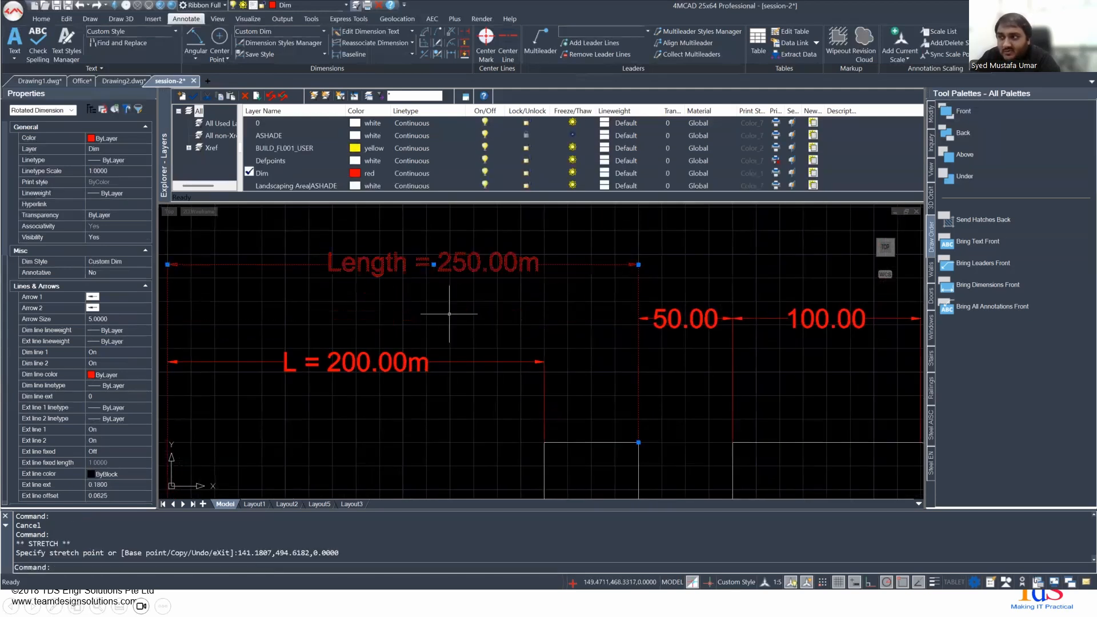
{"action": "left_click", "coordinate": [433, 265]}
{"action": "left_click", "coordinate": [441, 337]}
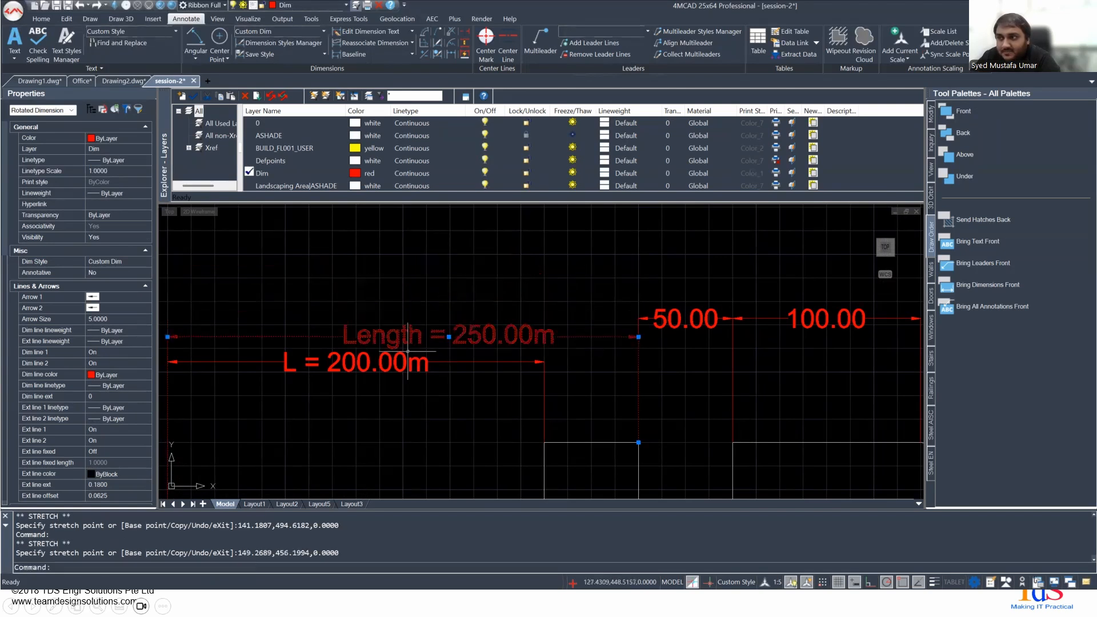
{"action": "left_click", "coordinate": [448, 337]}
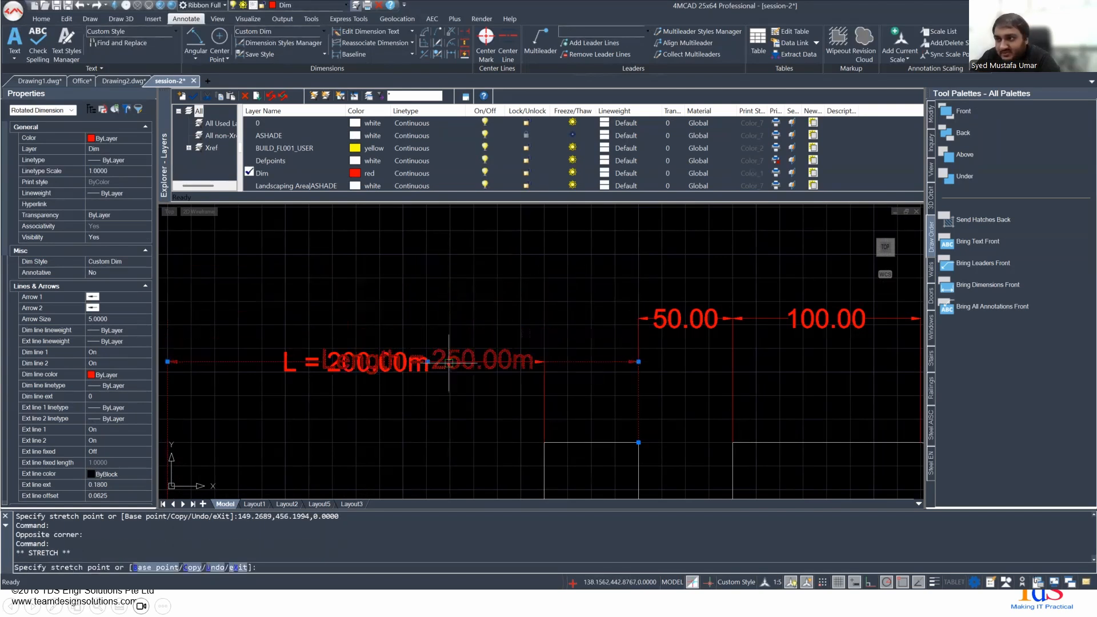
{"action": "left_click", "coordinate": [428, 361]}
{"action": "left_click", "coordinate": [428, 362]}
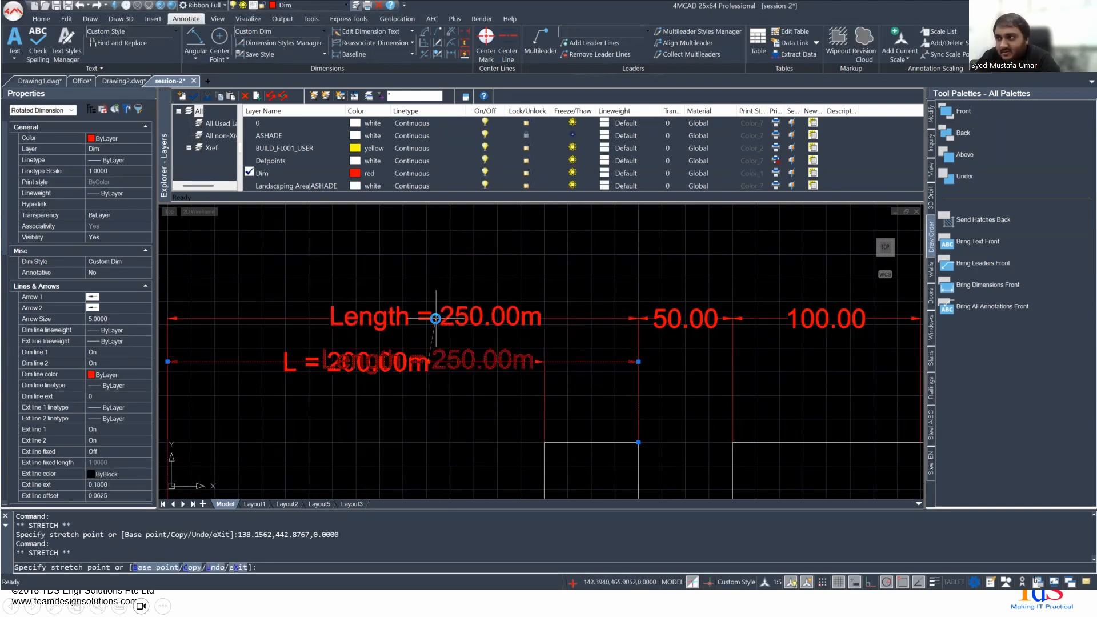
{"action": "left_click", "coordinate": [436, 318]}
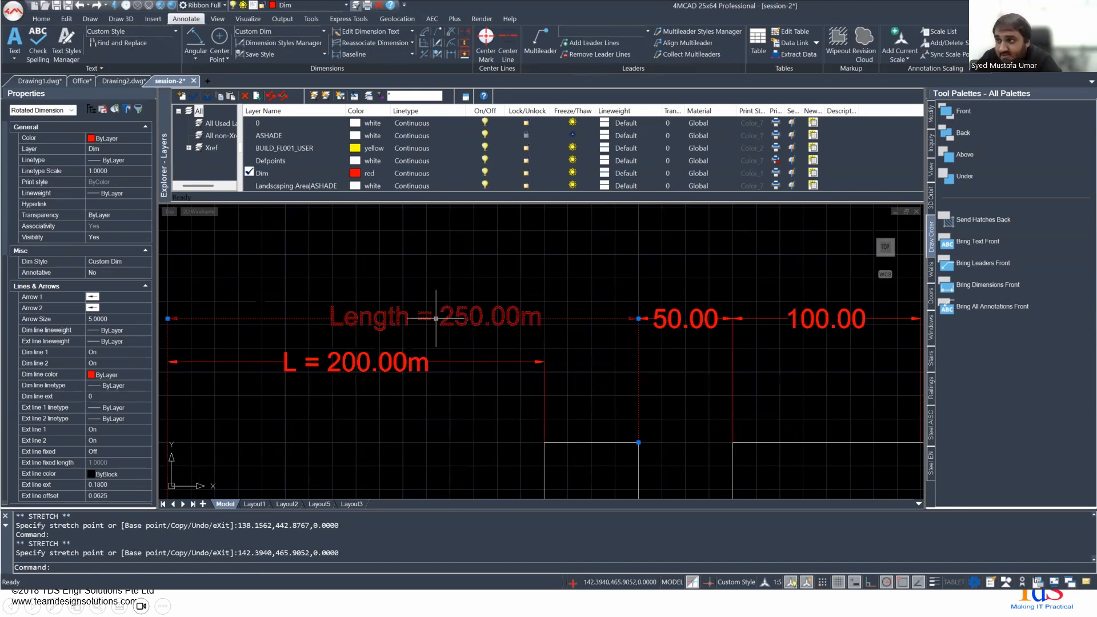
- Raise the "Length = 250.00m" dimension line about 35 units above the 50.00 and 100.00 chain and deselect it
{"action": "left_click", "coordinate": [638, 318]}
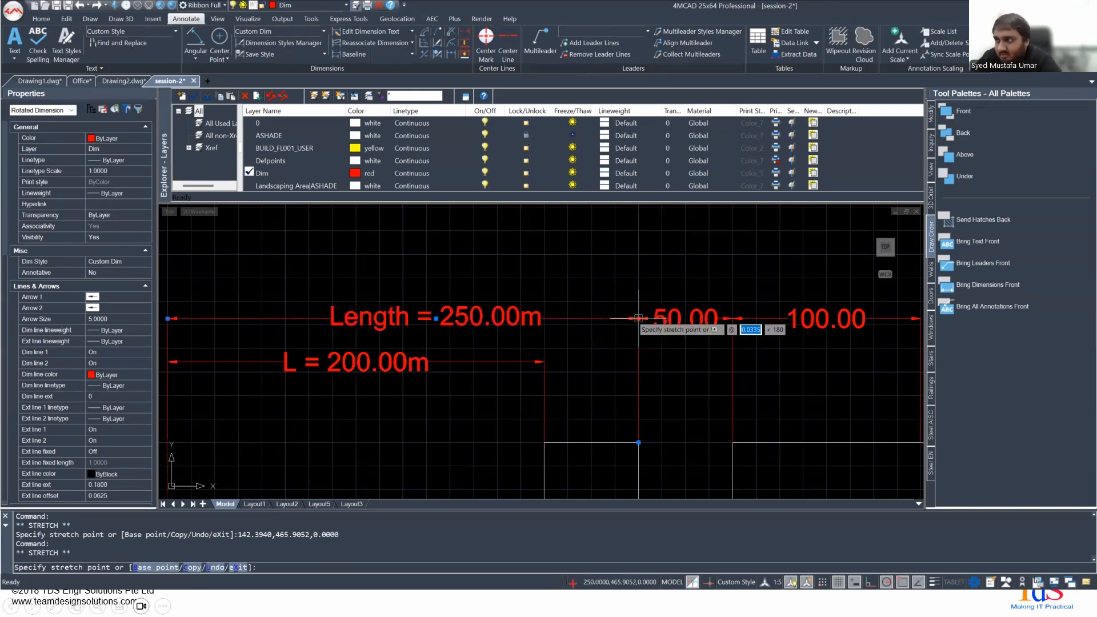
{"action": "left_click", "coordinate": [624, 244]}
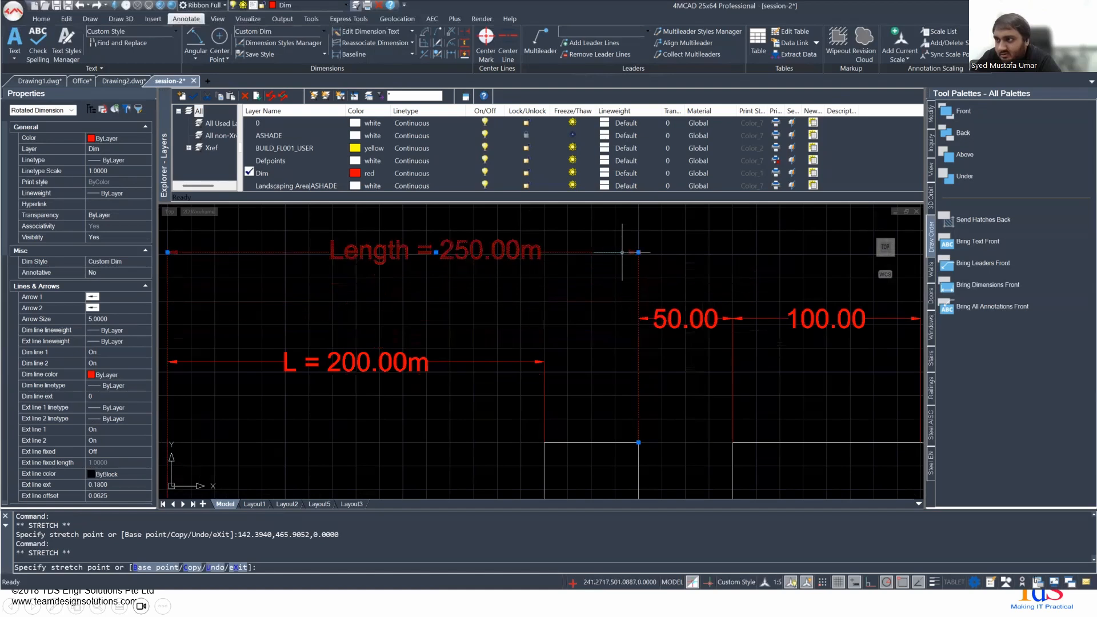
{"action": "scroll", "coordinate": [366, 309], "scroll_direction": "down", "scroll_amount": 3}
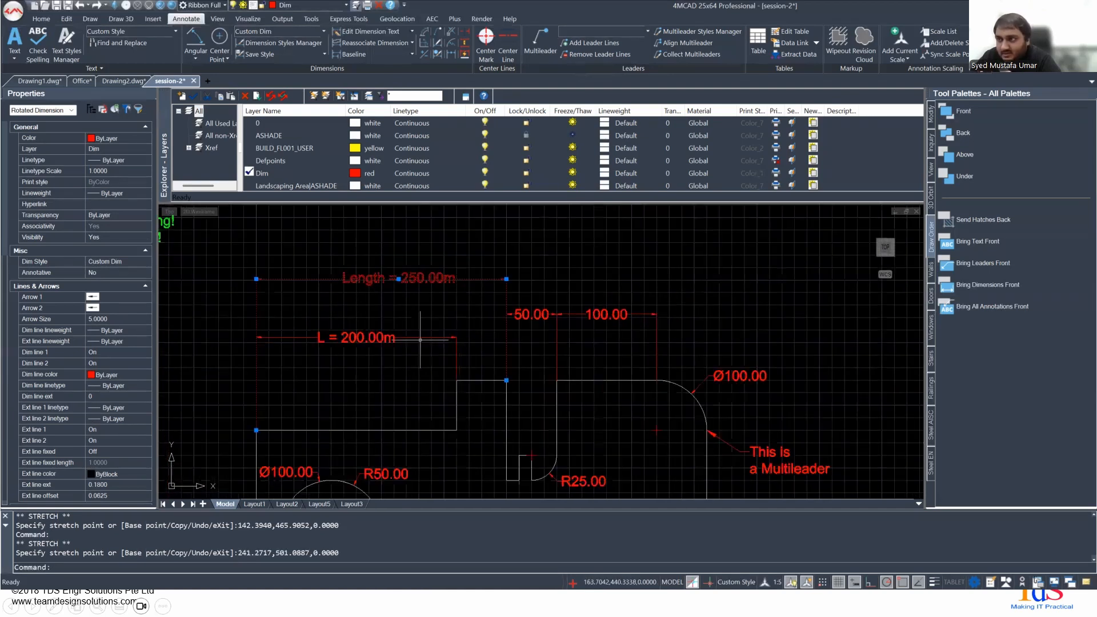
{"action": "middle_click_drag", "start_coordinate": [419, 339], "coordinate": [388, 311]}
{"action": "key", "text": "Escape"}
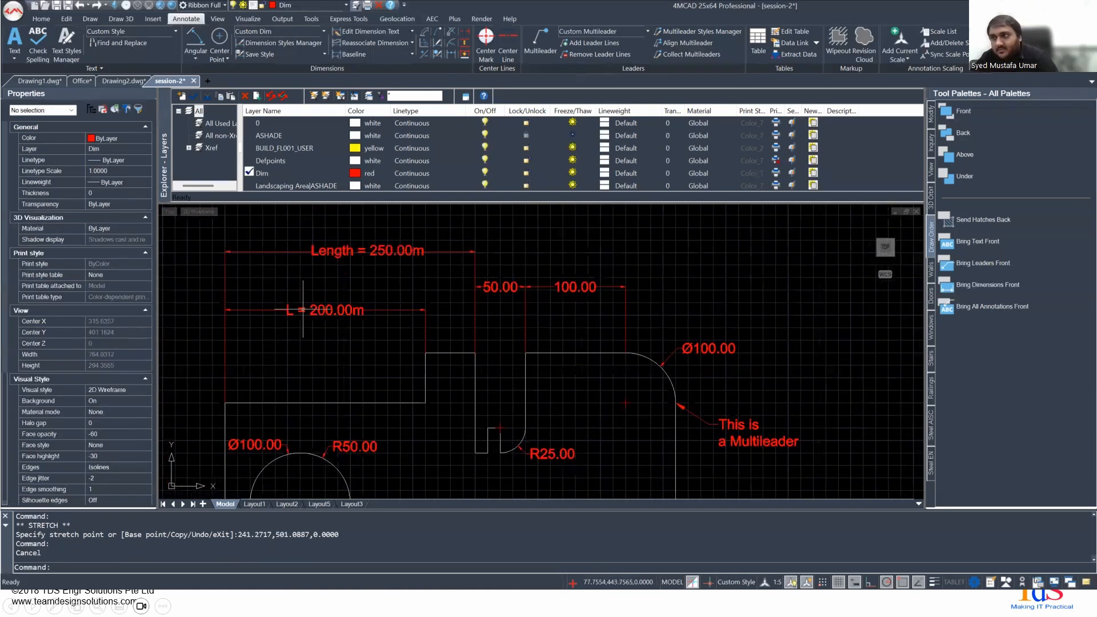
- Switch to the presentation and advance to the Tables section slide
{"action": "key", "text": "alt+Tab"}
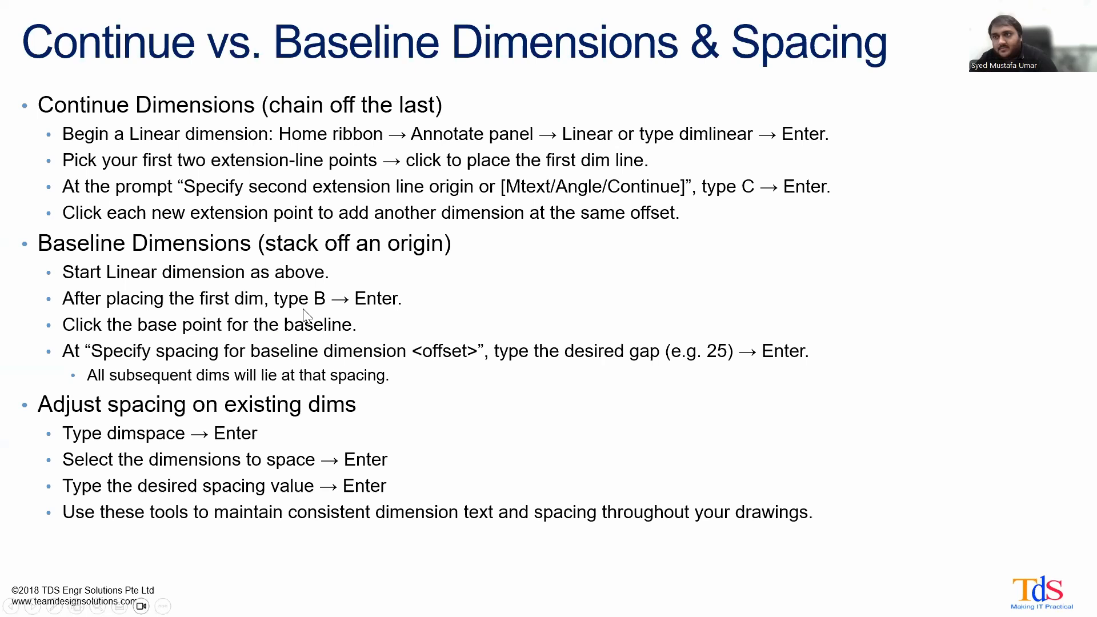
{"action": "left_click", "coordinate": [427, 290]}
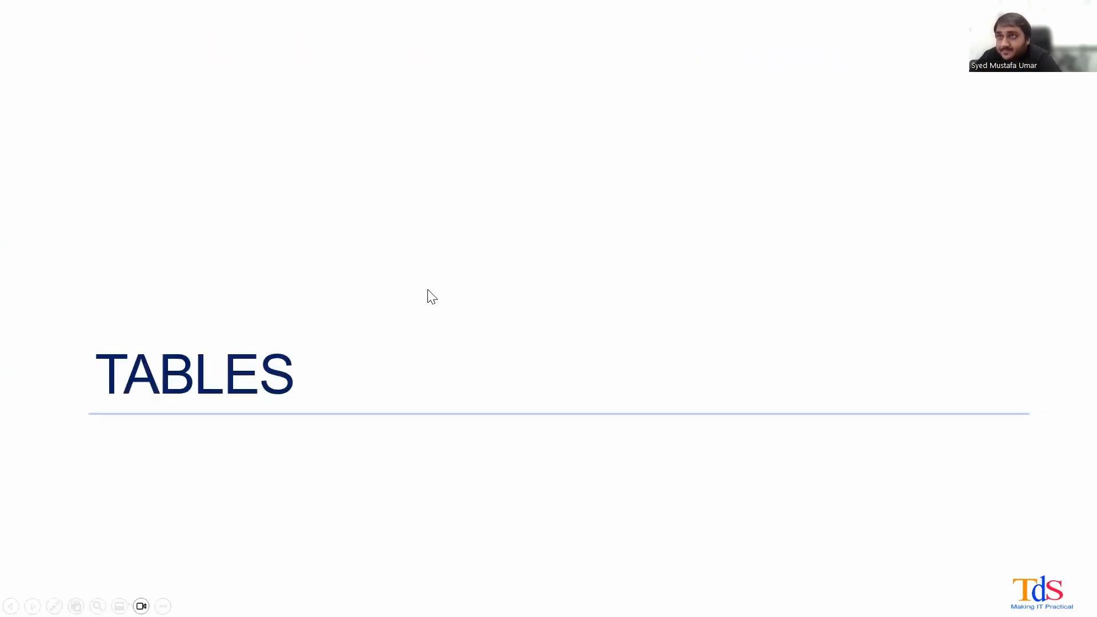
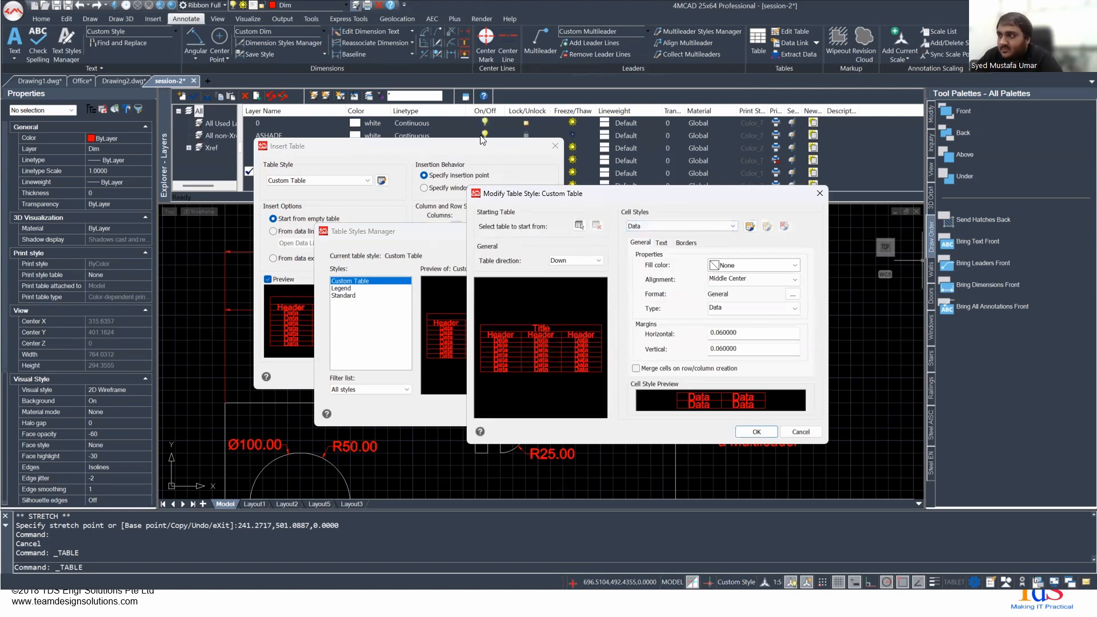
- Review the text, border and general cell settings of the Custom Table style
{"action": "left_click", "coordinate": [492, 187]}
{"action": "left_click", "coordinate": [516, 187]}
{"action": "left_click", "coordinate": [477, 187]}
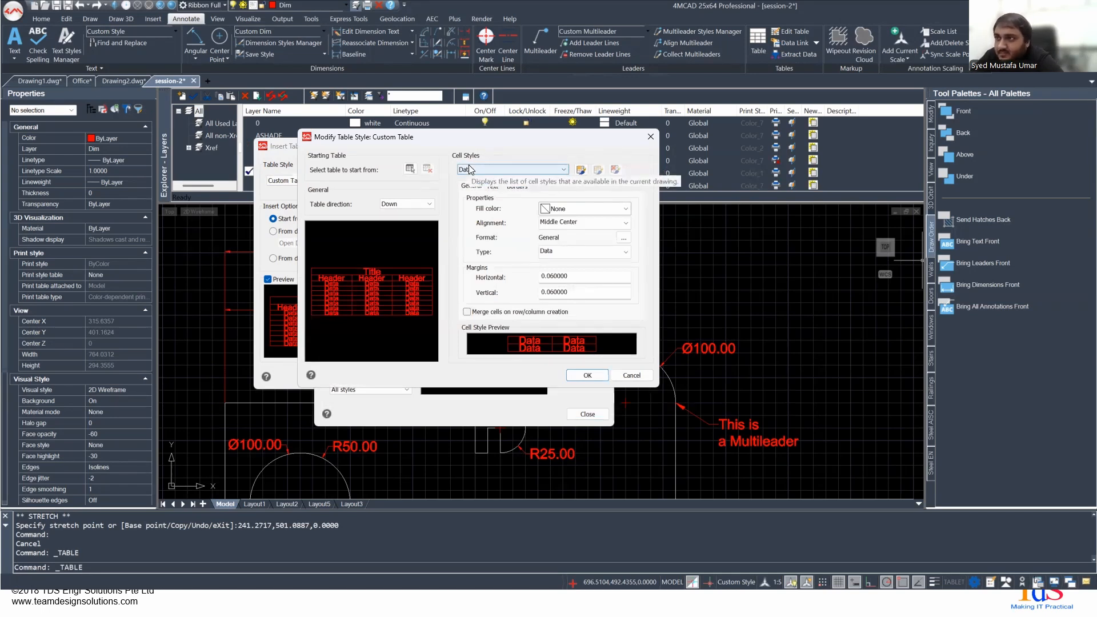
- Try the Up table direction in the Custom Table style, and restore the direction to Down
{"action": "left_click", "coordinate": [390, 207]}
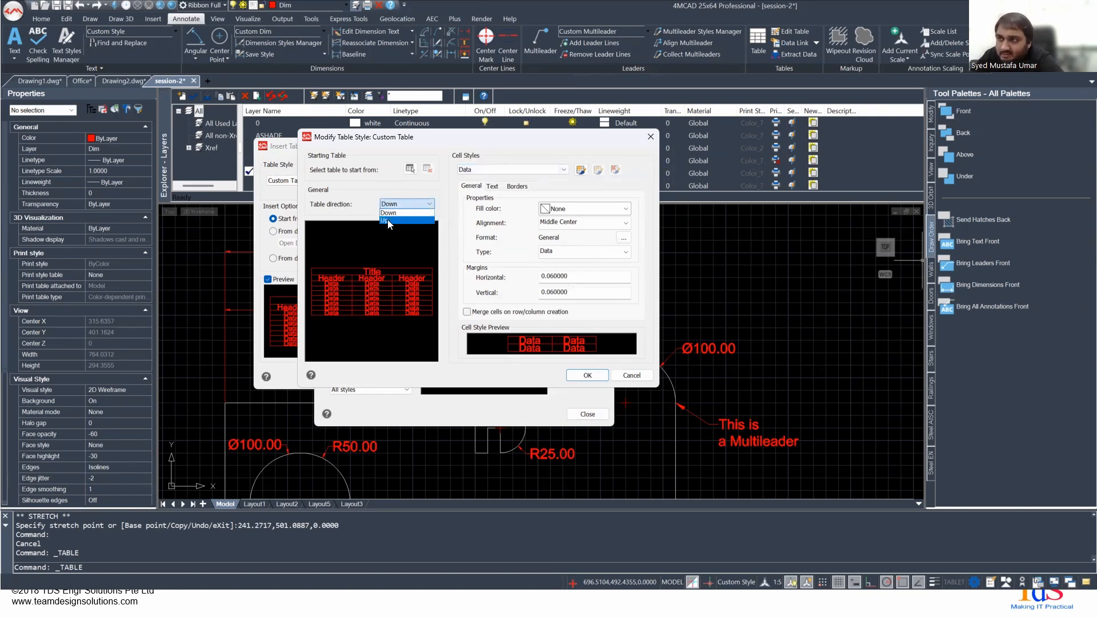
{"action": "left_click", "coordinate": [387, 221]}
{"action": "left_click", "coordinate": [386, 204]}
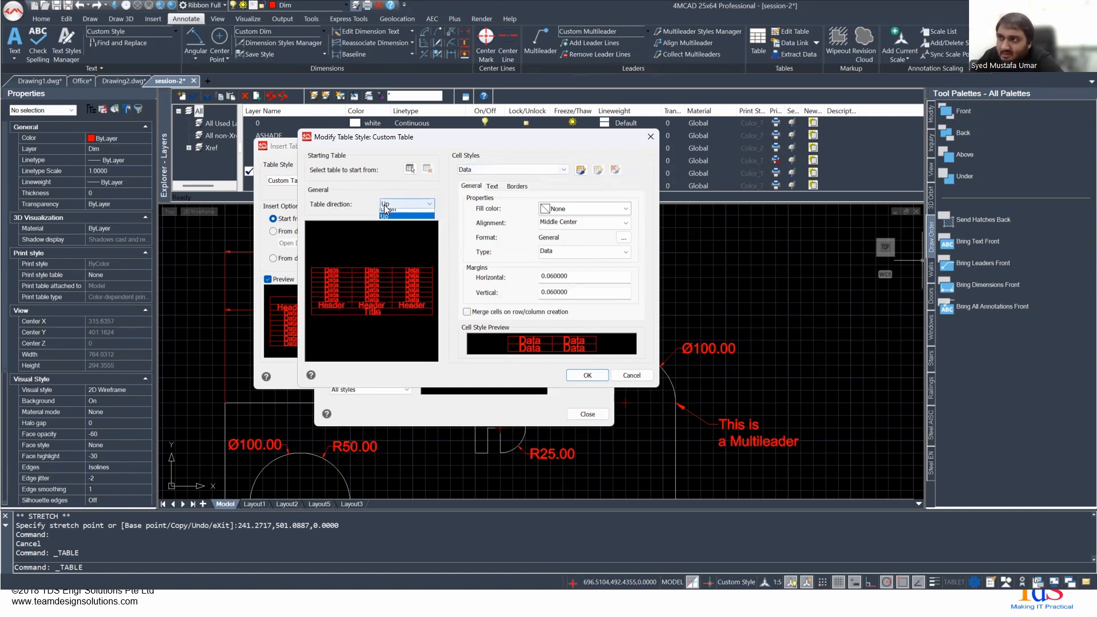
{"action": "left_click", "coordinate": [391, 213]}
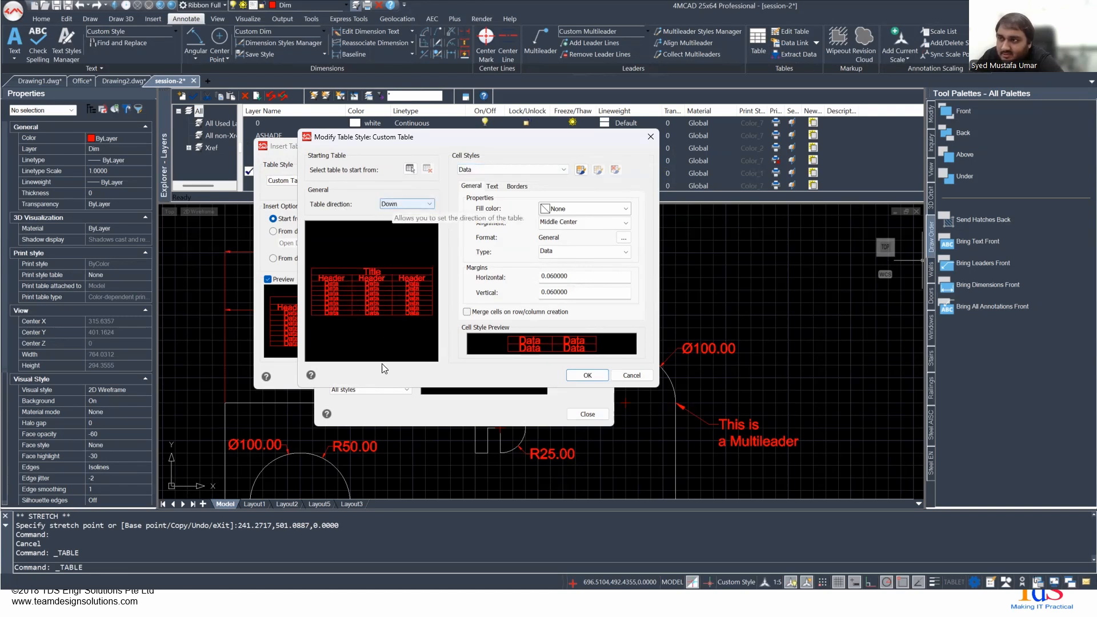
- Compare the text settings of the Title and Data cell styles, and examine the Title style's border and general properties
{"action": "left_click", "coordinate": [498, 169]}
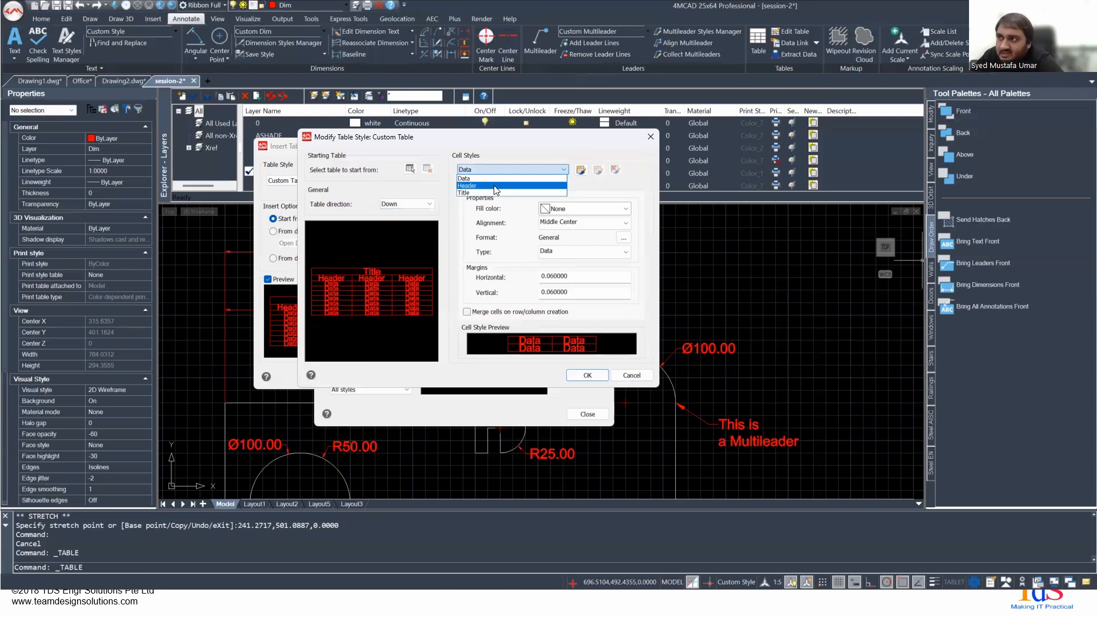
{"action": "left_click", "coordinate": [485, 193]}
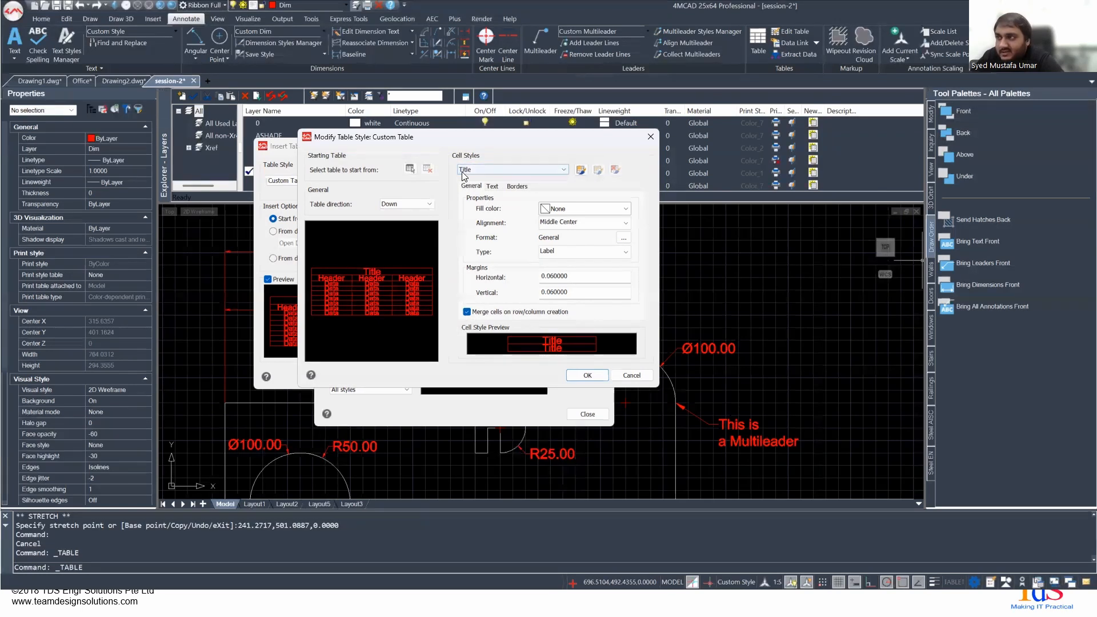
{"action": "left_click", "coordinate": [491, 187]}
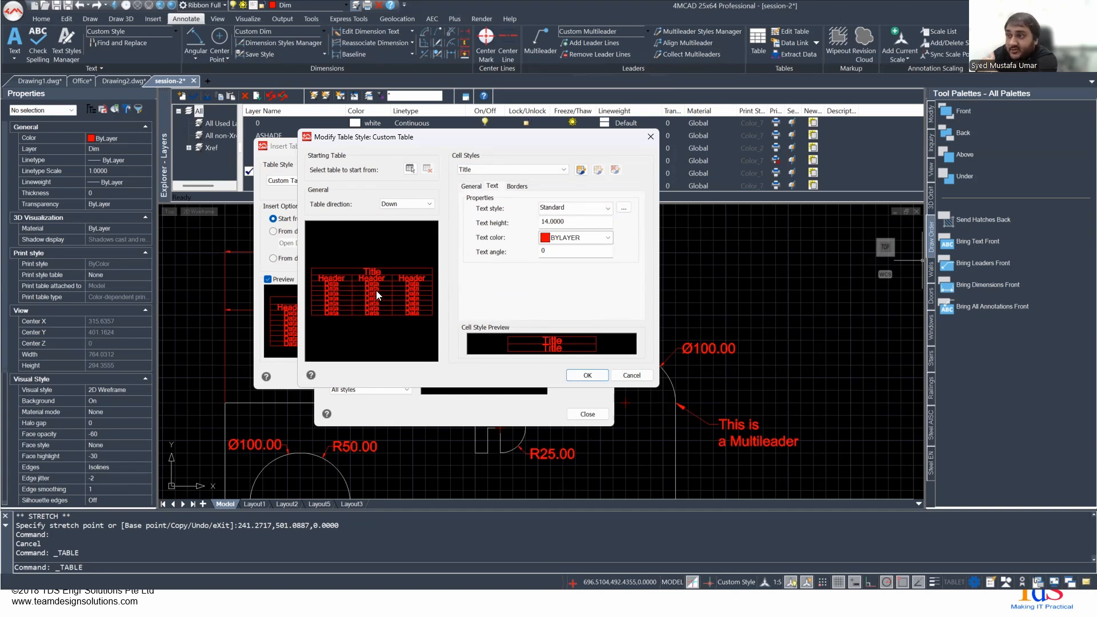
{"action": "left_click", "coordinate": [498, 169]}
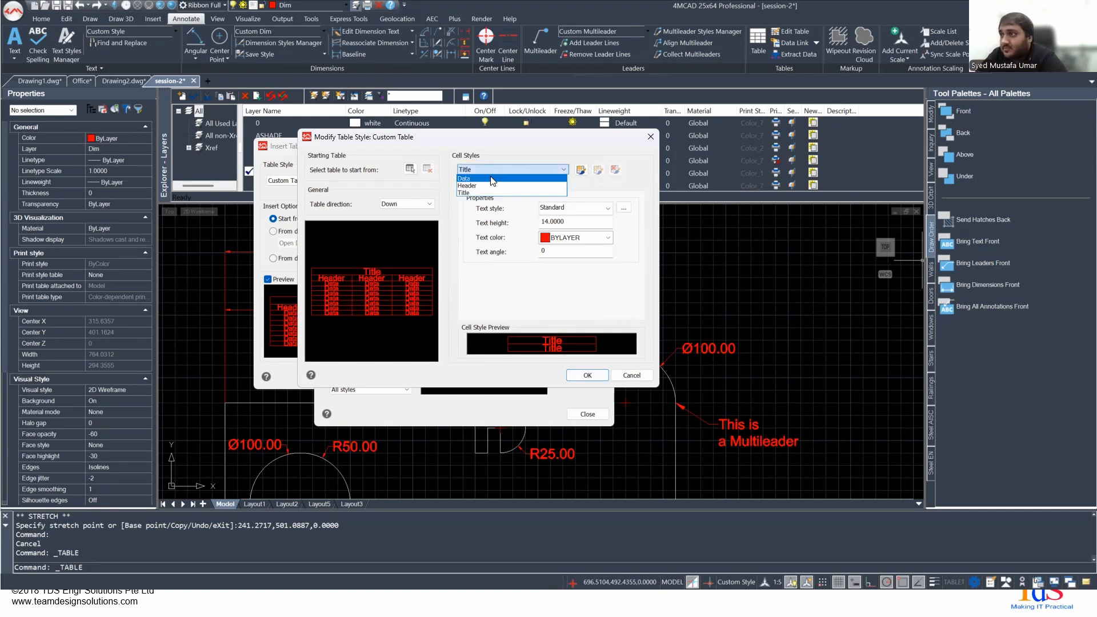
{"action": "left_click", "coordinate": [493, 179]}
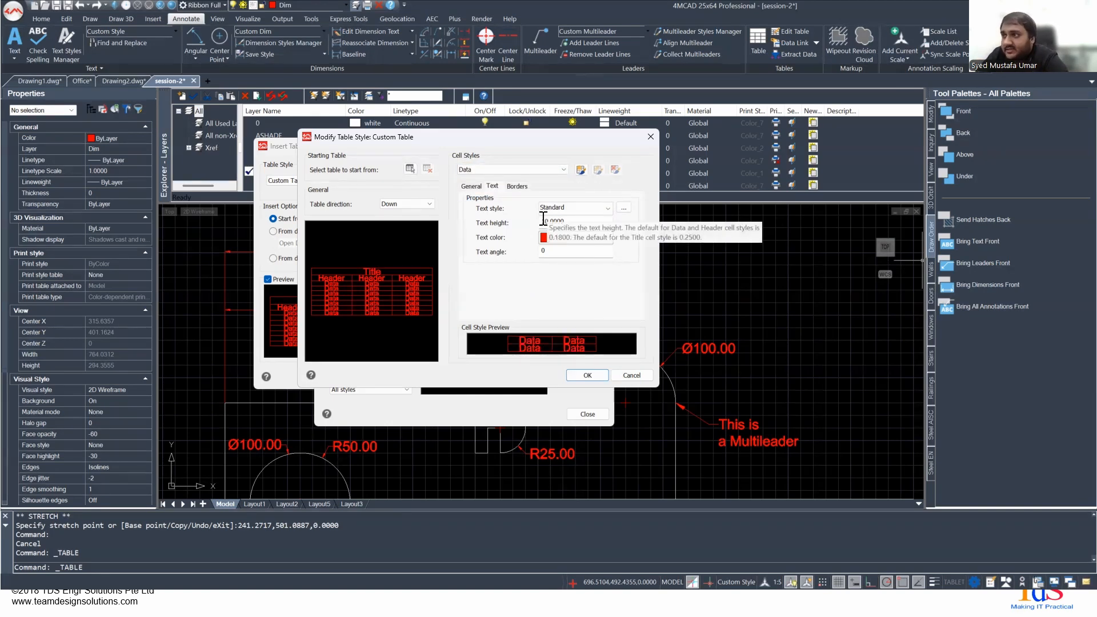
{"action": "left_click", "coordinate": [503, 172]}
{"action": "left_click", "coordinate": [492, 193]}
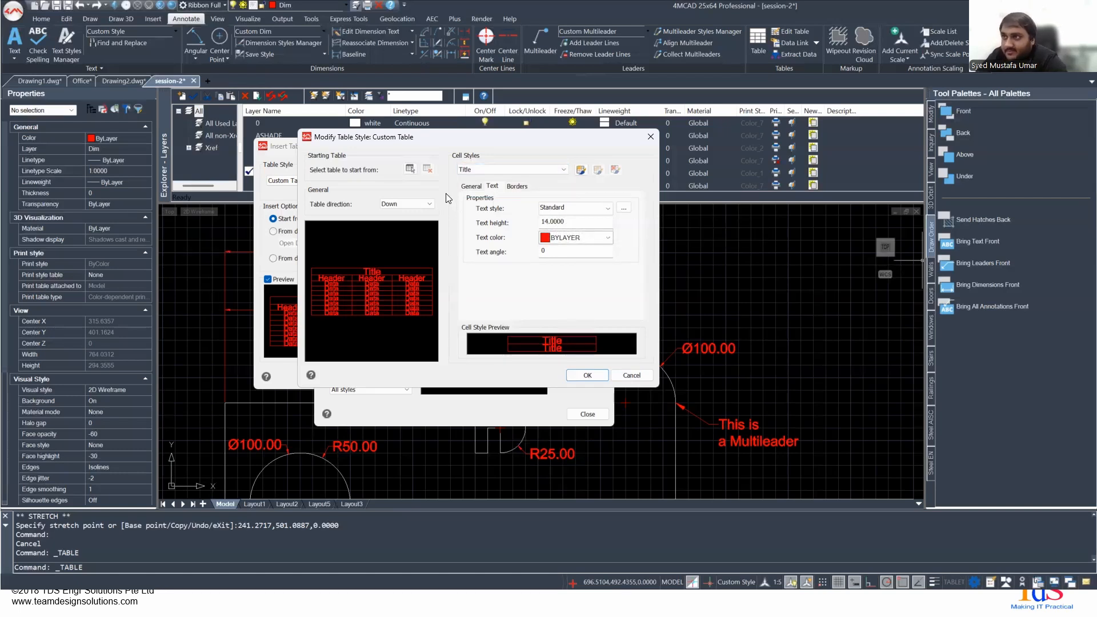
{"action": "left_click", "coordinate": [508, 189]}
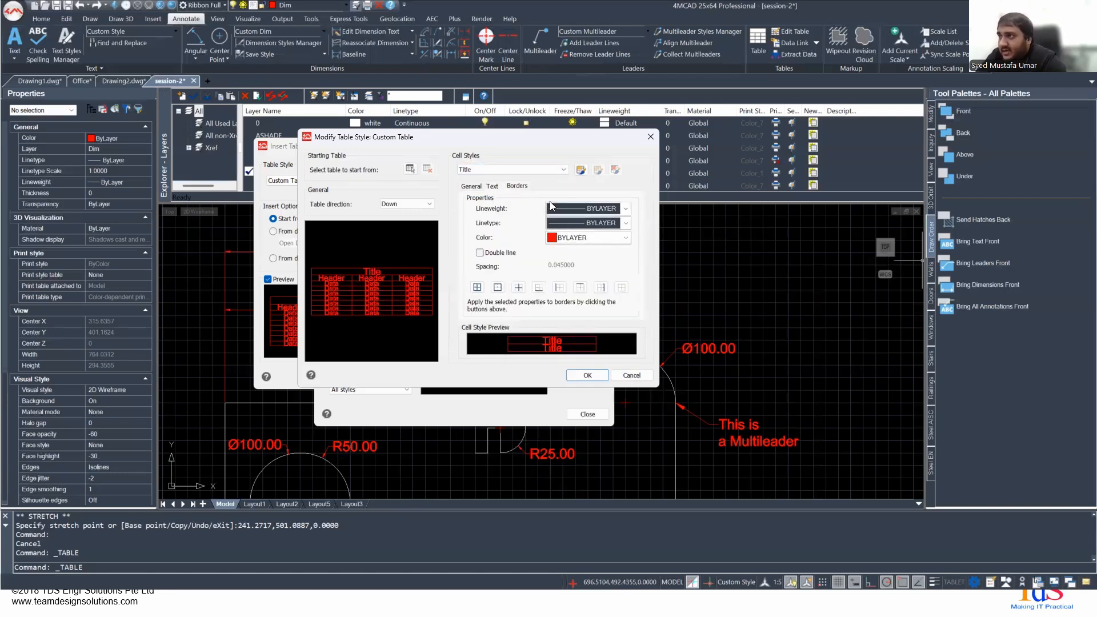
{"action": "left_click", "coordinate": [472, 186]}
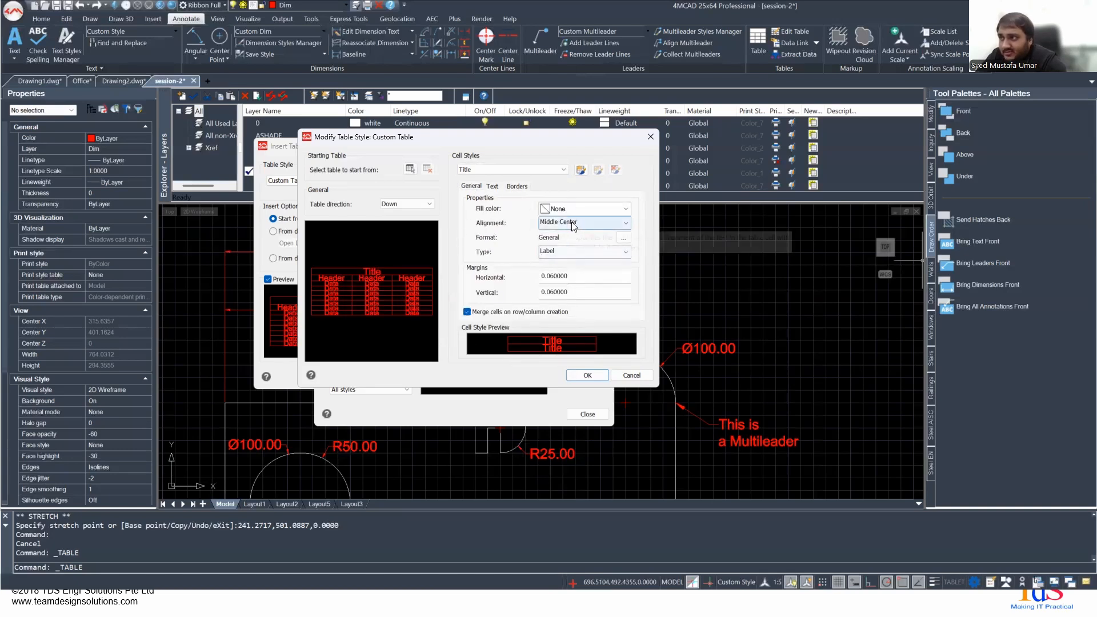
- Preview the Percentage and Whole number data types in the Title style's cell format, and cancel the format change
{"action": "left_click", "coordinate": [623, 237]}
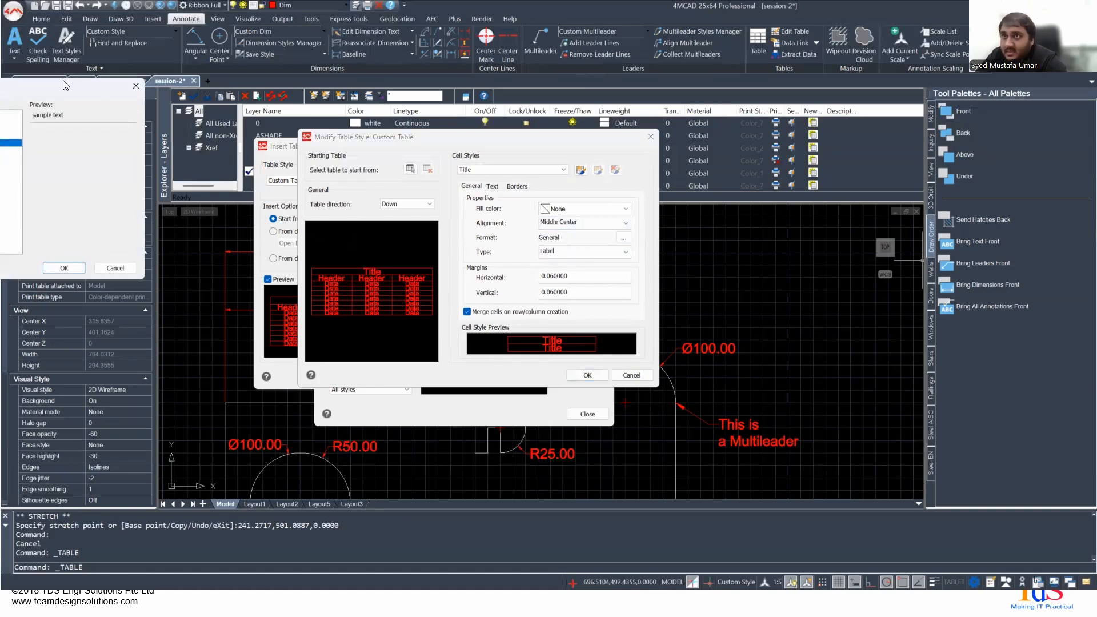
{"action": "left_click_drag", "start_coordinate": [75, 91], "coordinate": [509, 123]}
{"action": "left_click", "coordinate": [395, 188]}
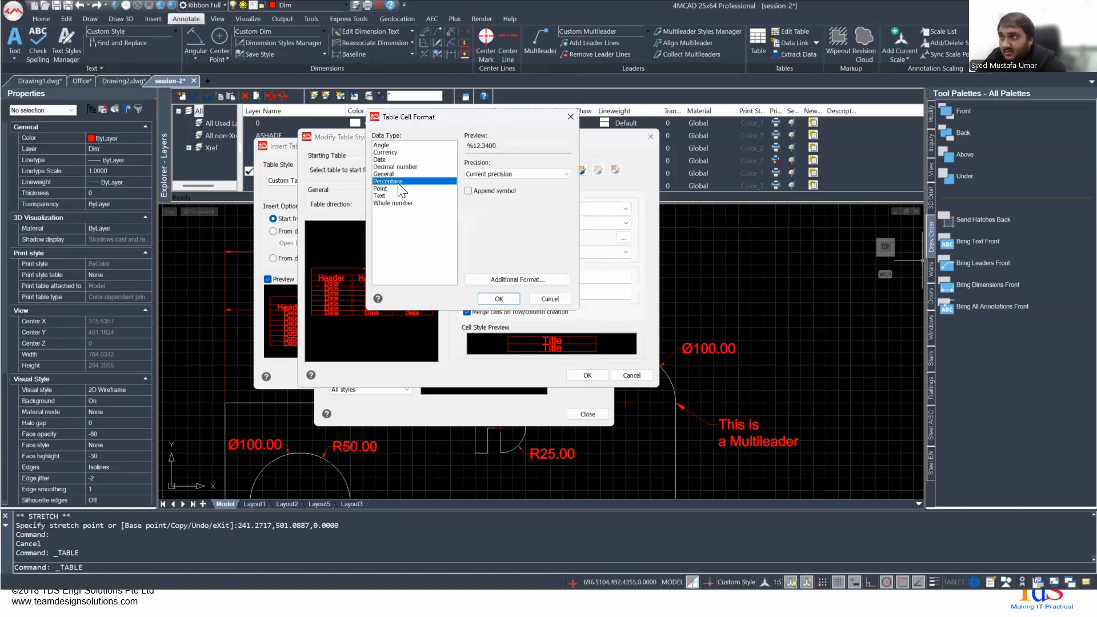
{"action": "left_click", "coordinate": [391, 204]}
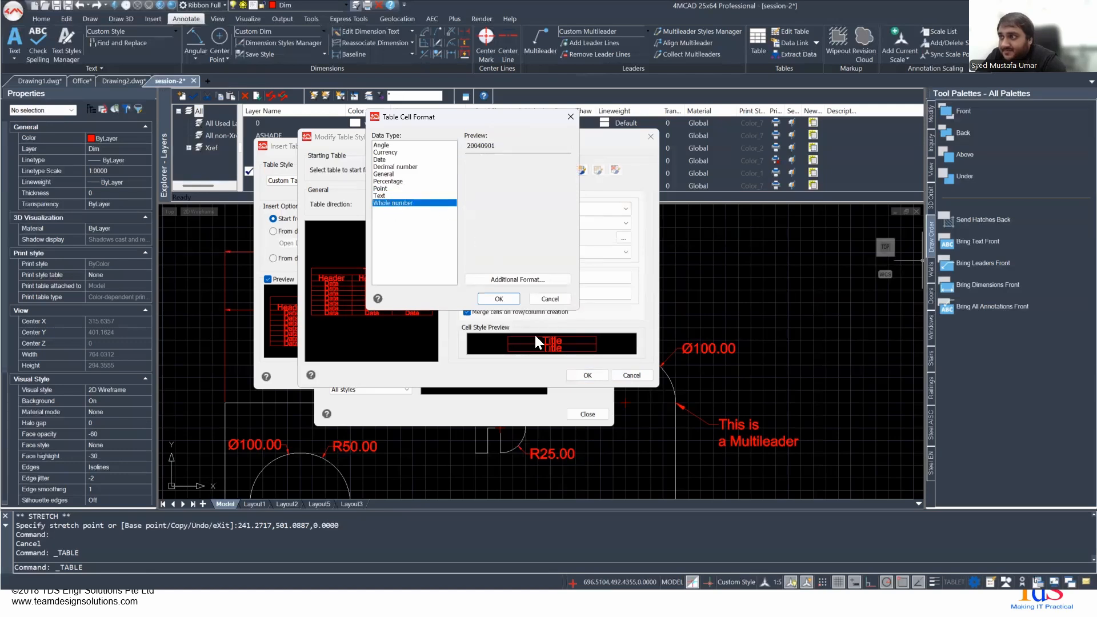
{"action": "left_click", "coordinate": [541, 299]}
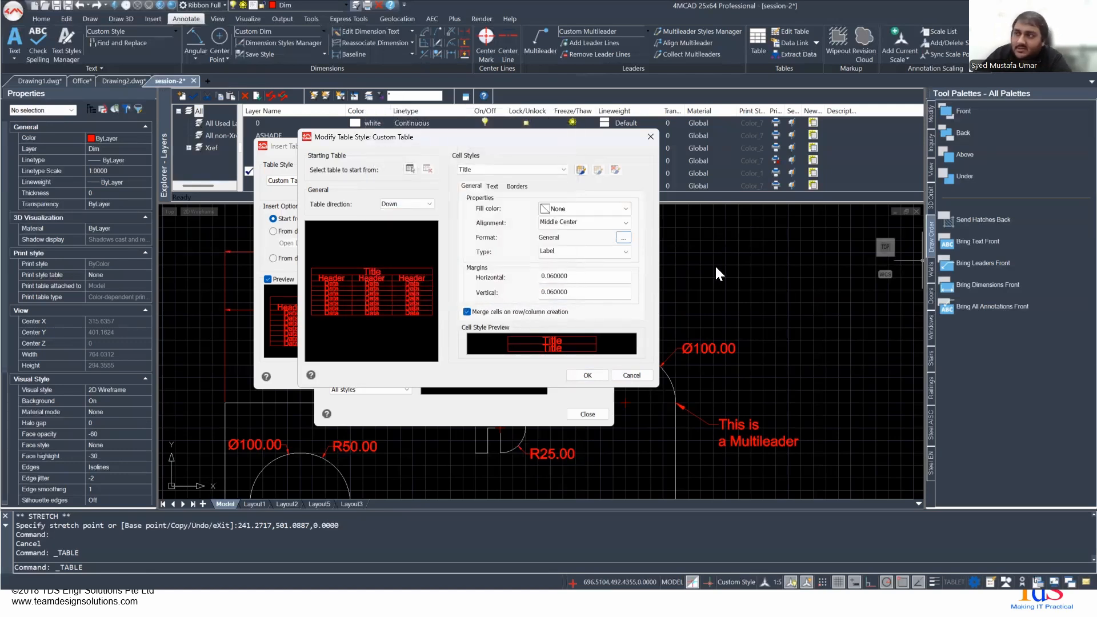
- Review the Header cell style and the Title style's text and border settings, and cancel out of the table style and Insert Table dialogs
{"action": "left_click", "coordinate": [494, 168]}
{"action": "left_click", "coordinate": [490, 186]}
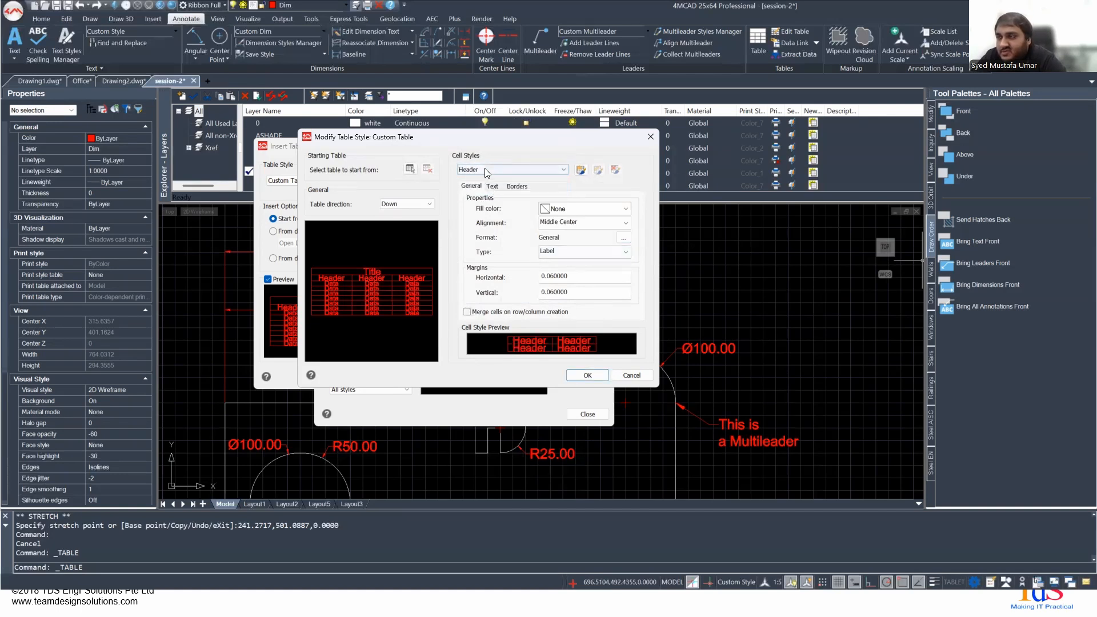
{"action": "left_click", "coordinate": [486, 170]}
{"action": "left_click", "coordinate": [486, 189]}
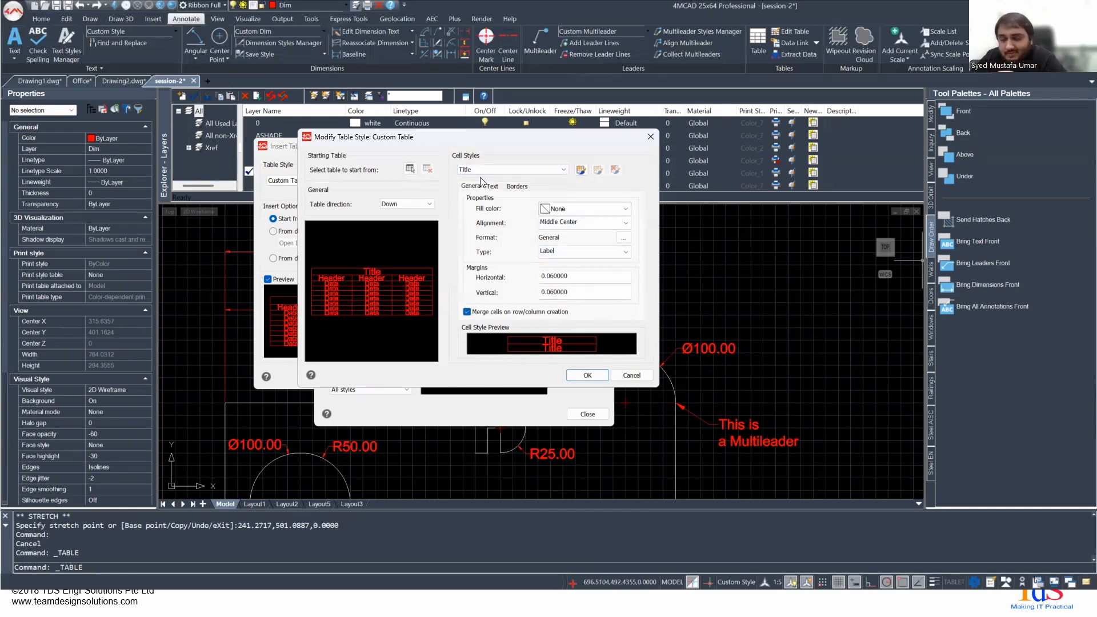
{"action": "left_click", "coordinate": [492, 187]}
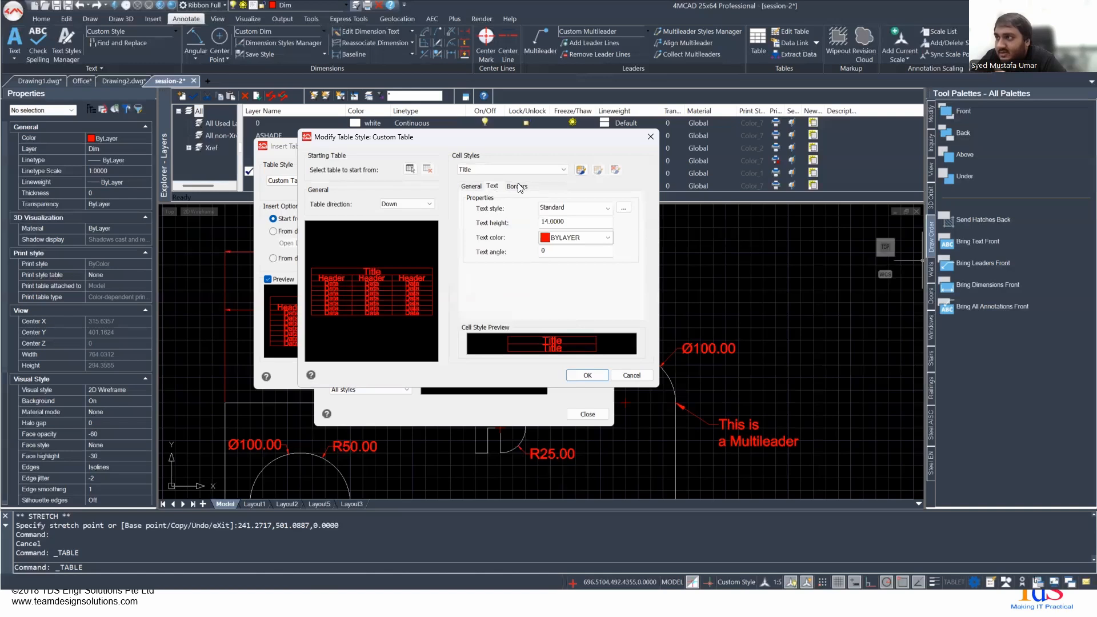
{"action": "left_click", "coordinate": [516, 188]}
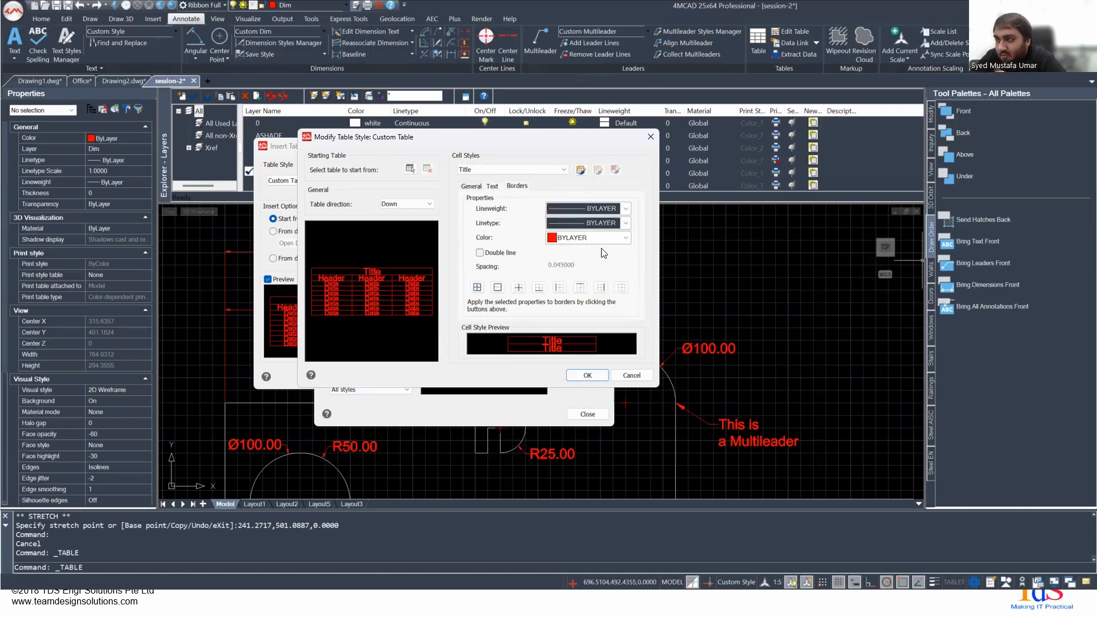
{"action": "left_click", "coordinate": [476, 189]}
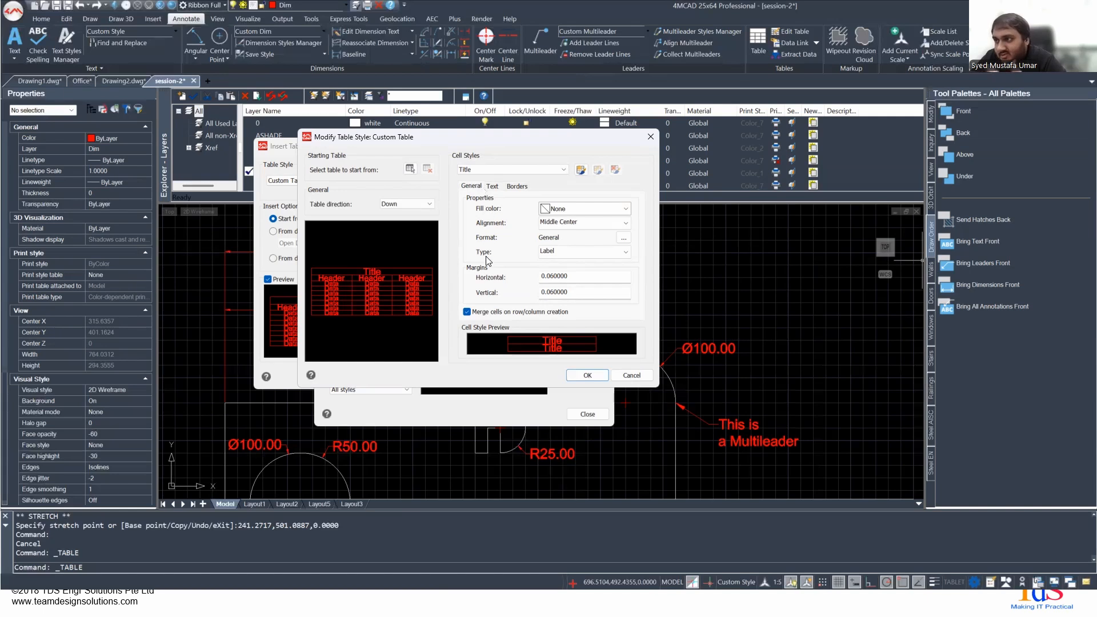
{"action": "left_click", "coordinate": [631, 375]}
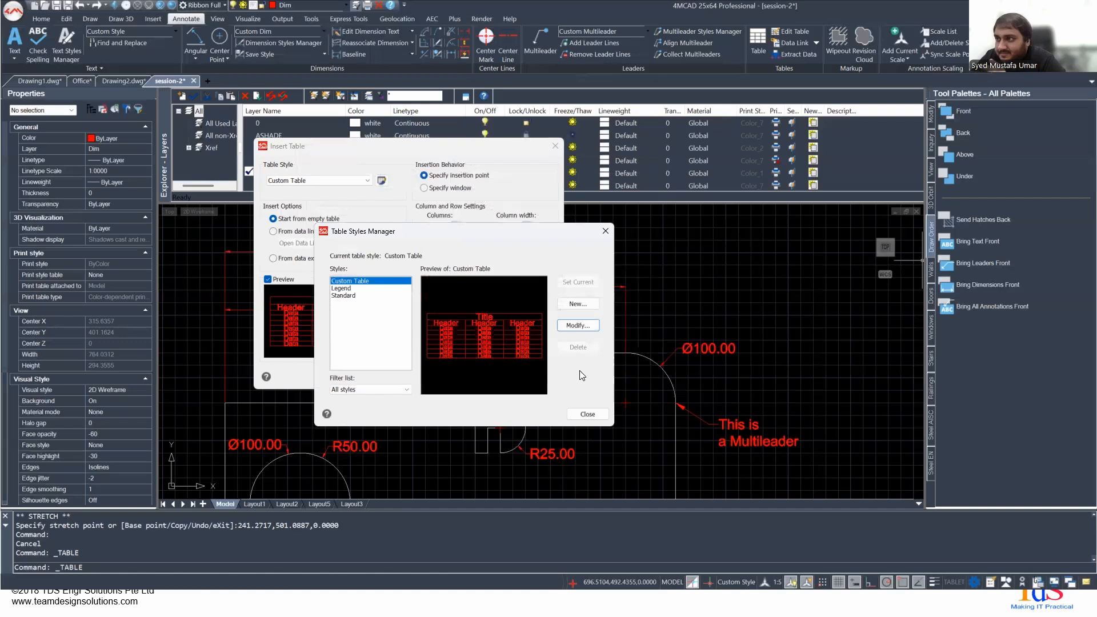
{"action": "left_click", "coordinate": [585, 415]}
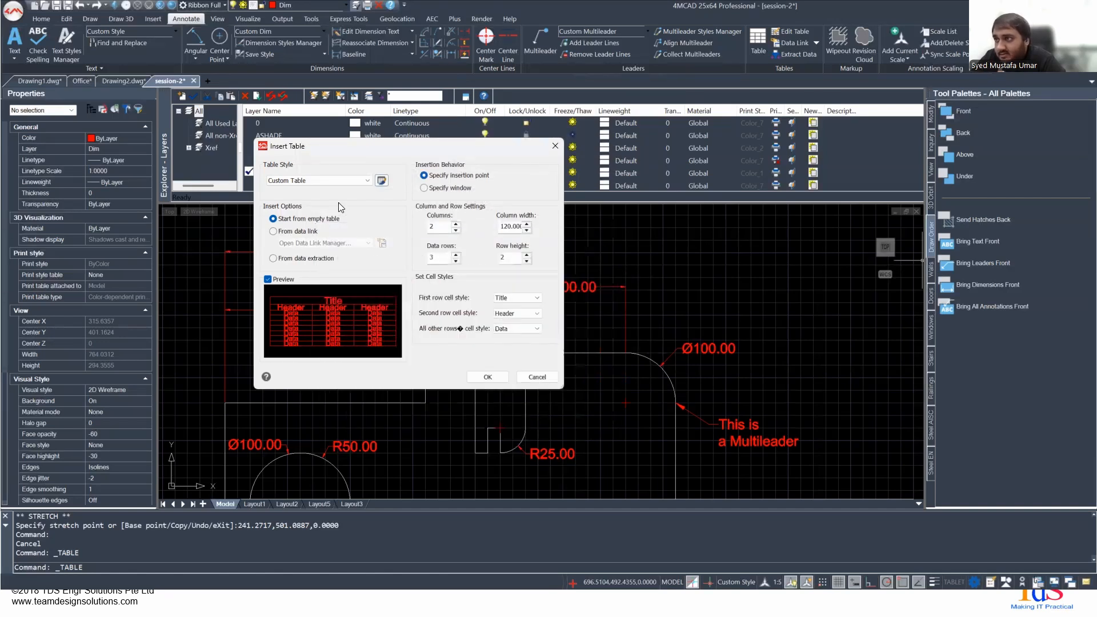
{"action": "left_click", "coordinate": [554, 145]}
- Inspect the cell properties of the "Hello!" title cell in the existing table, and clear the selection
{"action": "scroll", "coordinate": [708, 383], "scroll_direction": "down", "scroll_amount": 5}
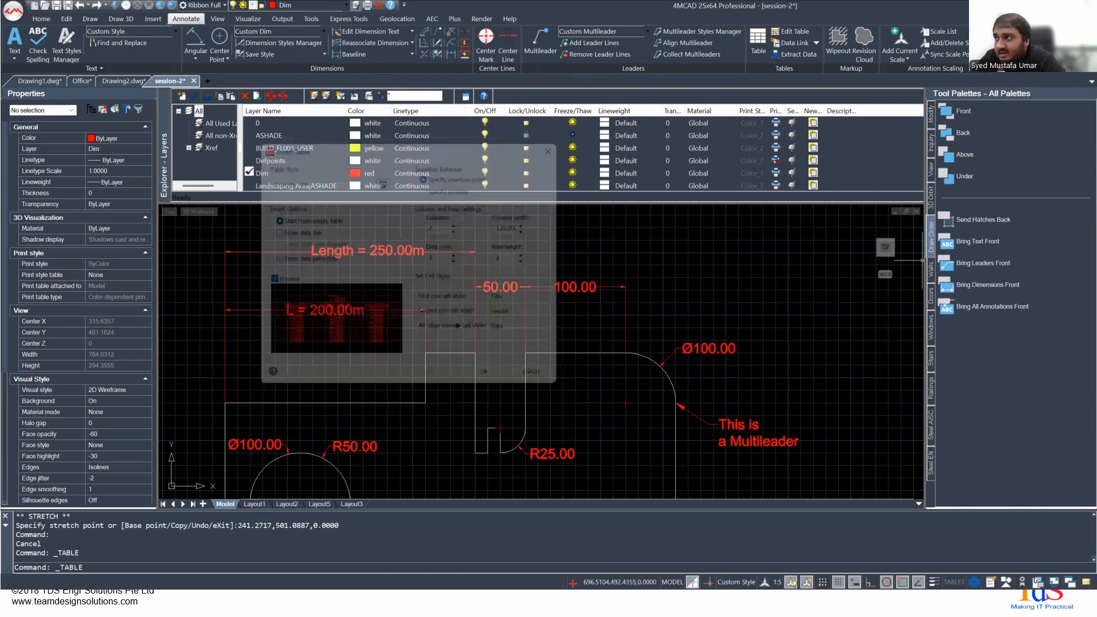
{"action": "middle_click_drag", "start_coordinate": [731, 451], "coordinate": [370, 311]}
{"action": "mouse_move", "coordinate": [780, 300]}
{"action": "middle_mouse_down"}
{"action": "mouse_move", "coordinate": [582, 324]}
{"action": "mouse_move", "coordinate": [900, 346]}
{"action": "middle_mouse_up"}
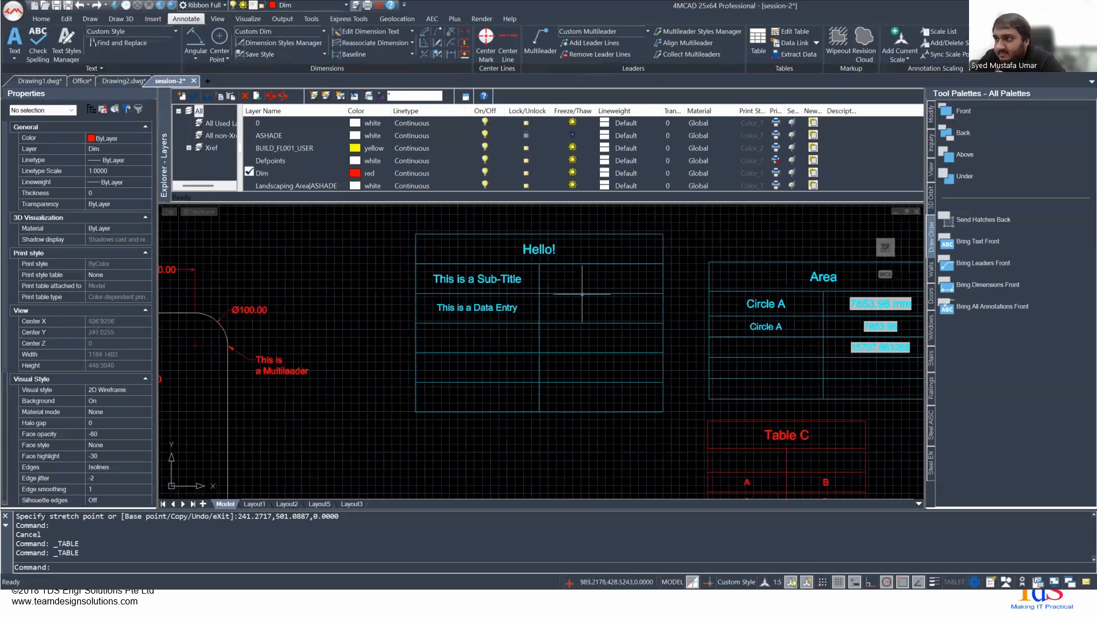
{"action": "scroll", "coordinate": [563, 265], "scroll_direction": "up", "scroll_amount": 2}
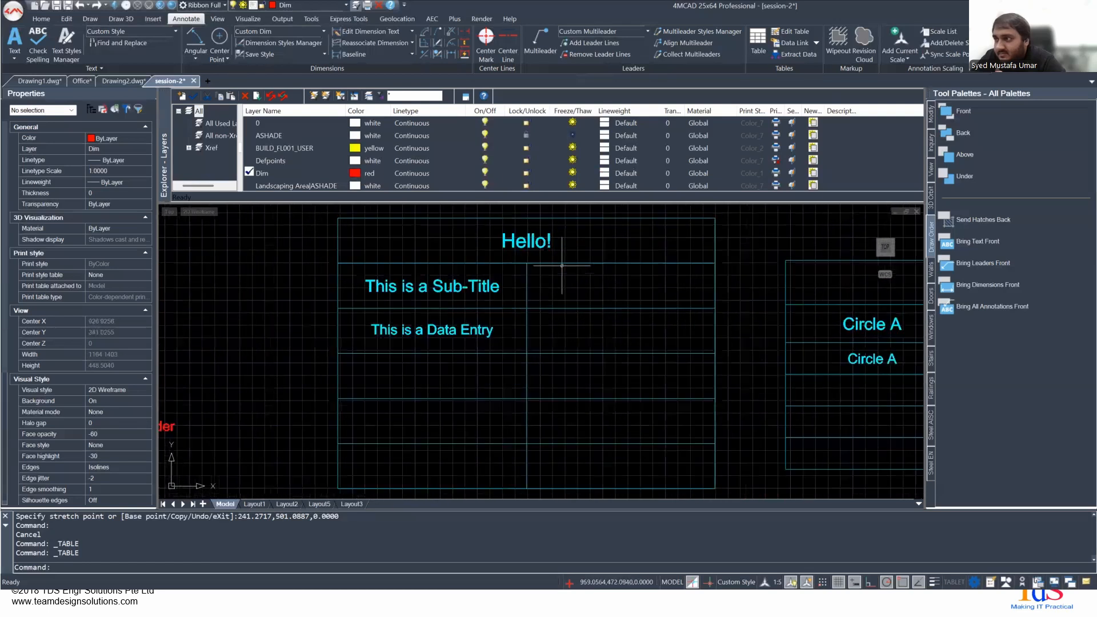
{"action": "left_click", "coordinate": [516, 251]}
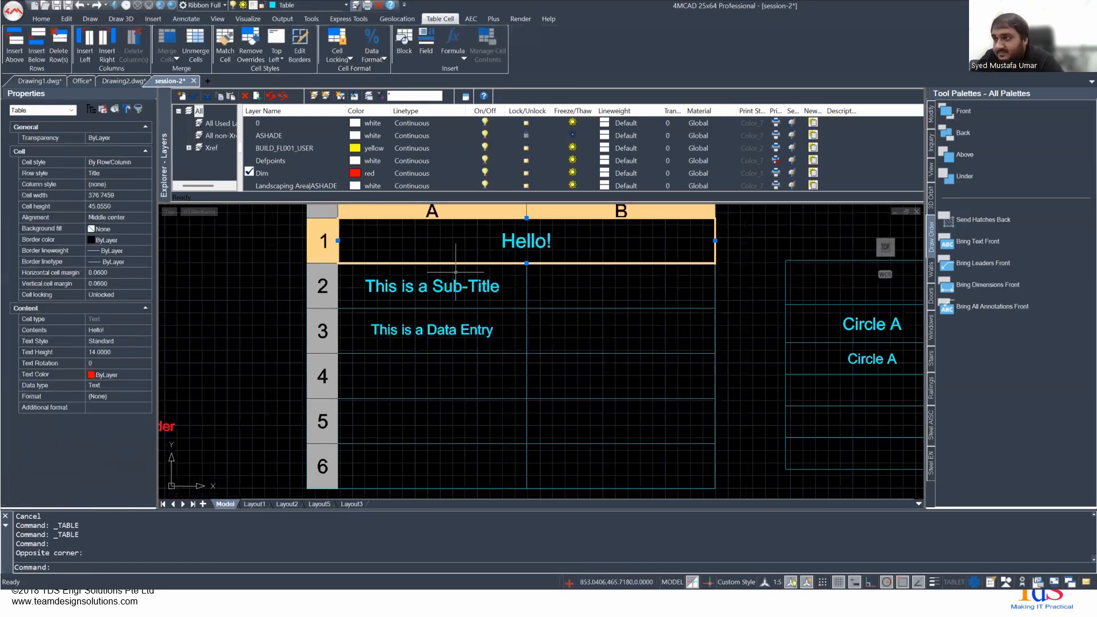
{"action": "key", "text": "Escape"}
{"action": "scroll", "coordinate": [674, 339], "scroll_direction": "down", "scroll_amount": 2}
{"action": "mouse_move", "coordinate": [674, 339]}
{"action": "middle_mouse_down"}
{"action": "mouse_move", "coordinate": [450, 309]}
{"action": "mouse_move", "coordinate": [371, 310]}
{"action": "middle_mouse_up"}
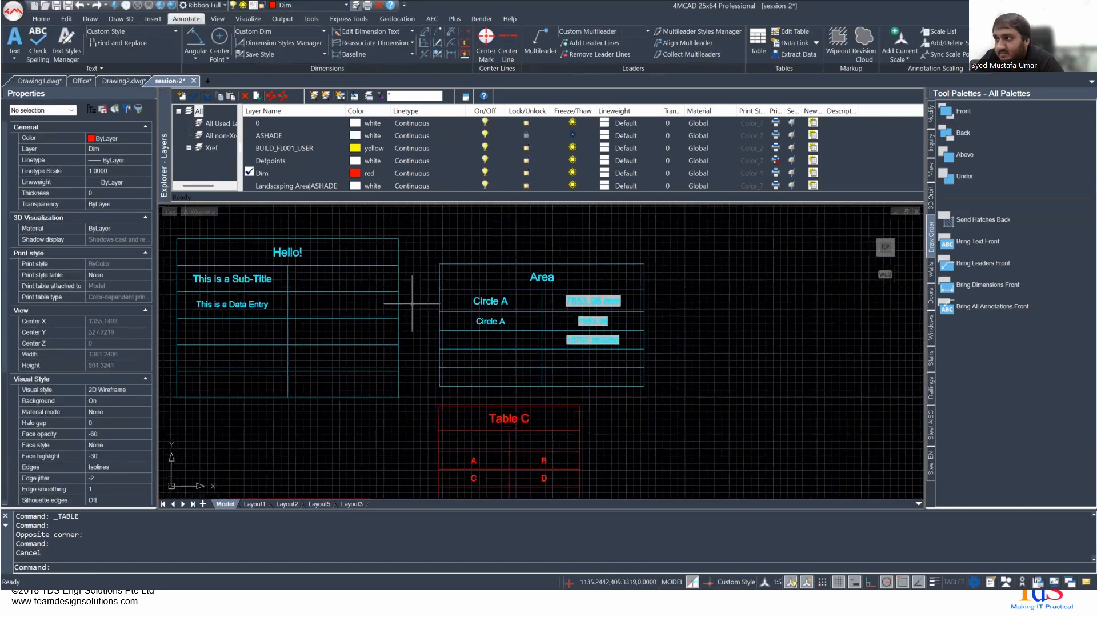
{"action": "type", "text": "table"}
{"action": "key", "text": "Return"}
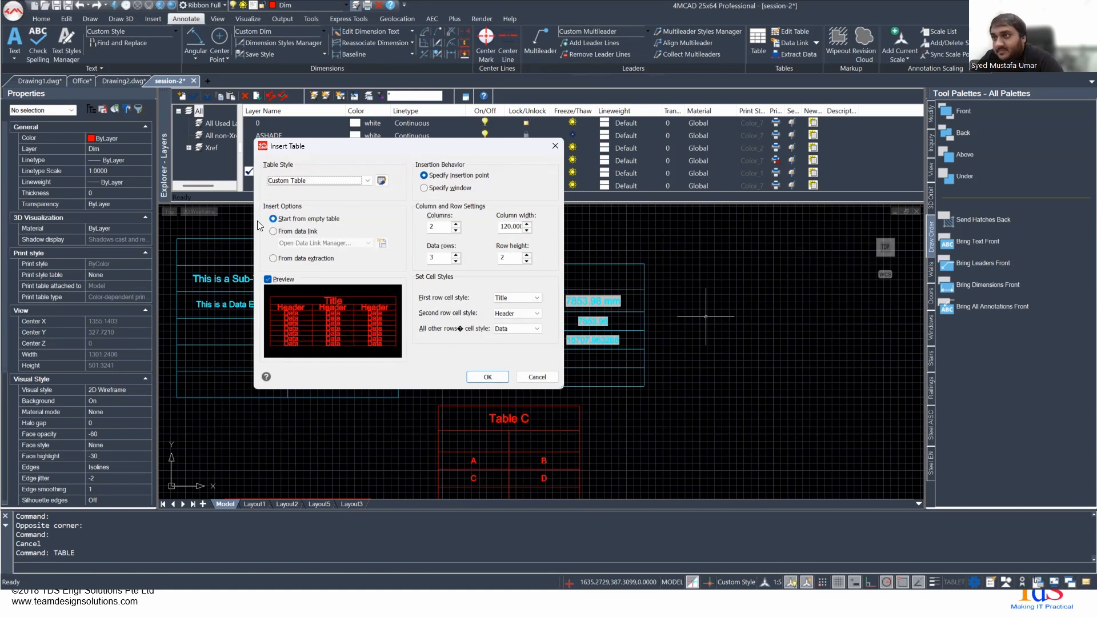
{"action": "left_click", "coordinate": [486, 378]}
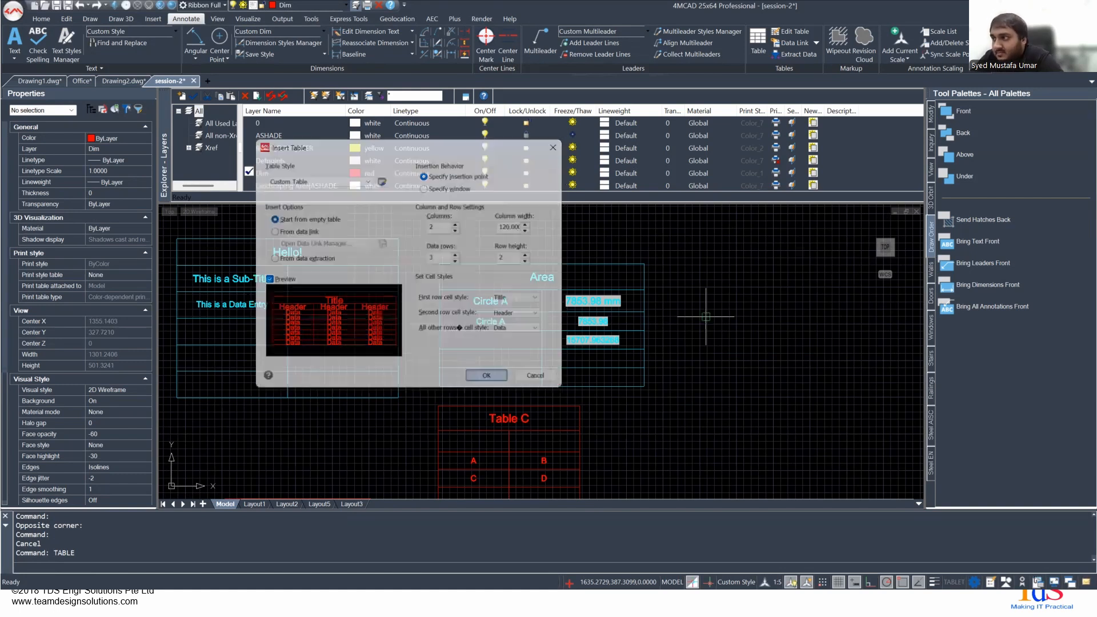
{"action": "middle_click_drag", "start_coordinate": [684, 316], "coordinate": [474, 280]}
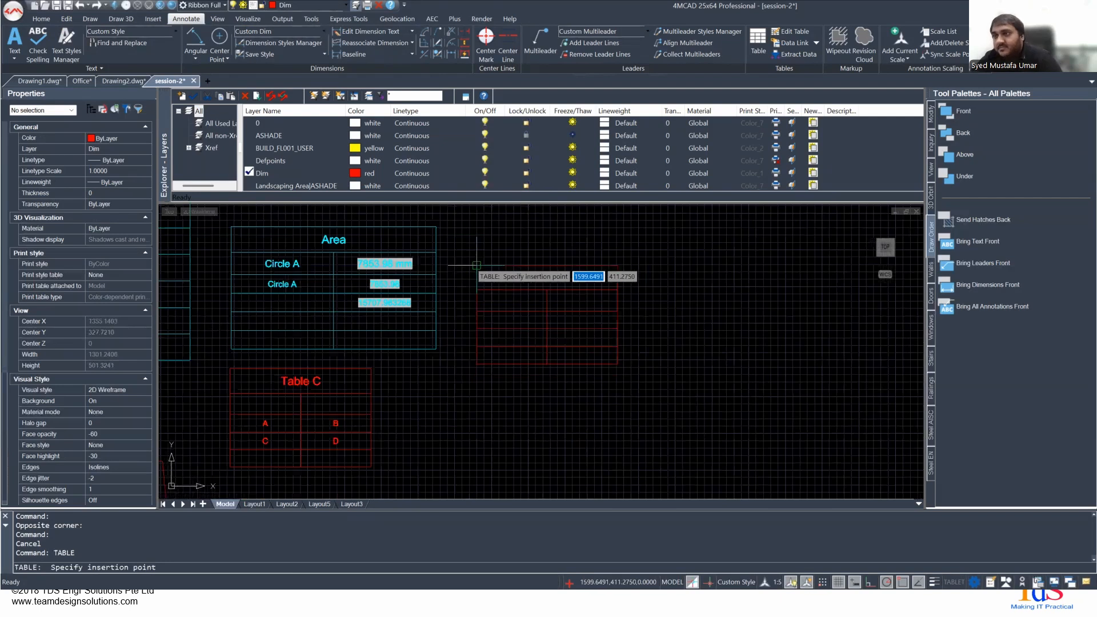
{"action": "key", "text": "Escape"}
- Check which layer the Area table is on, and make the Table layer current
{"action": "left_click", "coordinate": [445, 252]}
{"action": "left_click", "coordinate": [432, 251]}
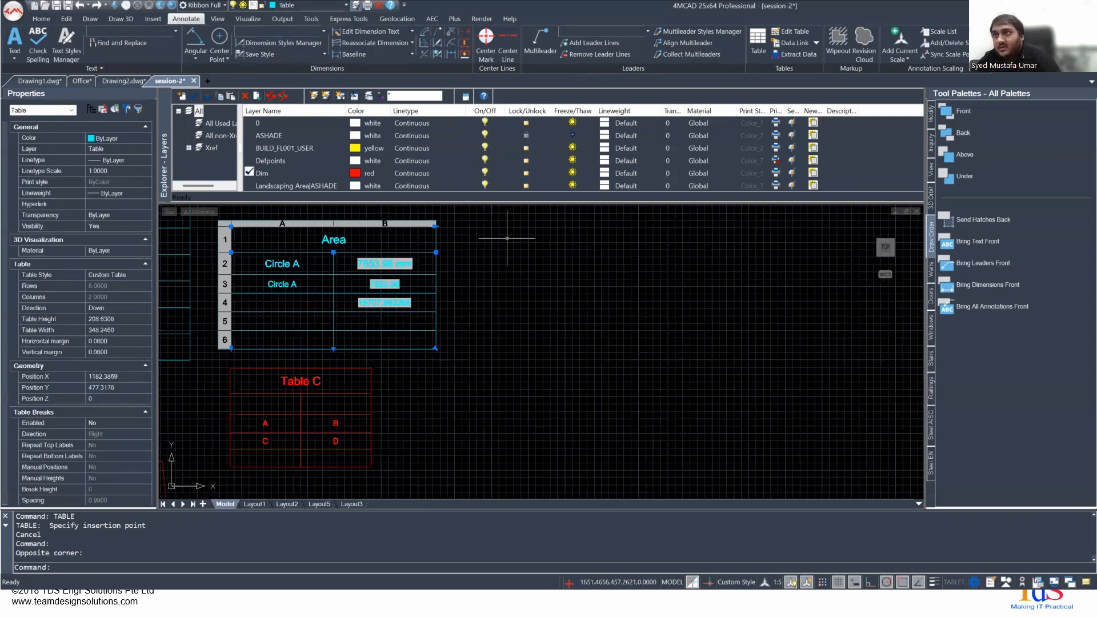
{"action": "key", "text": "Escape"}
{"action": "left_click", "coordinate": [341, 6]}
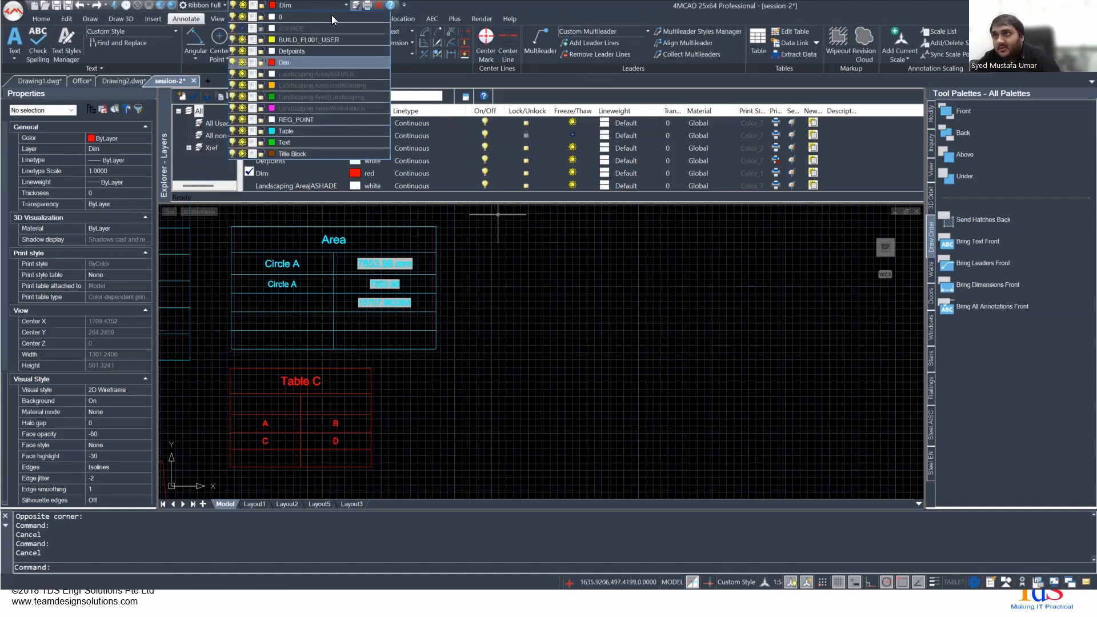
{"action": "left_click", "coordinate": [306, 129]}
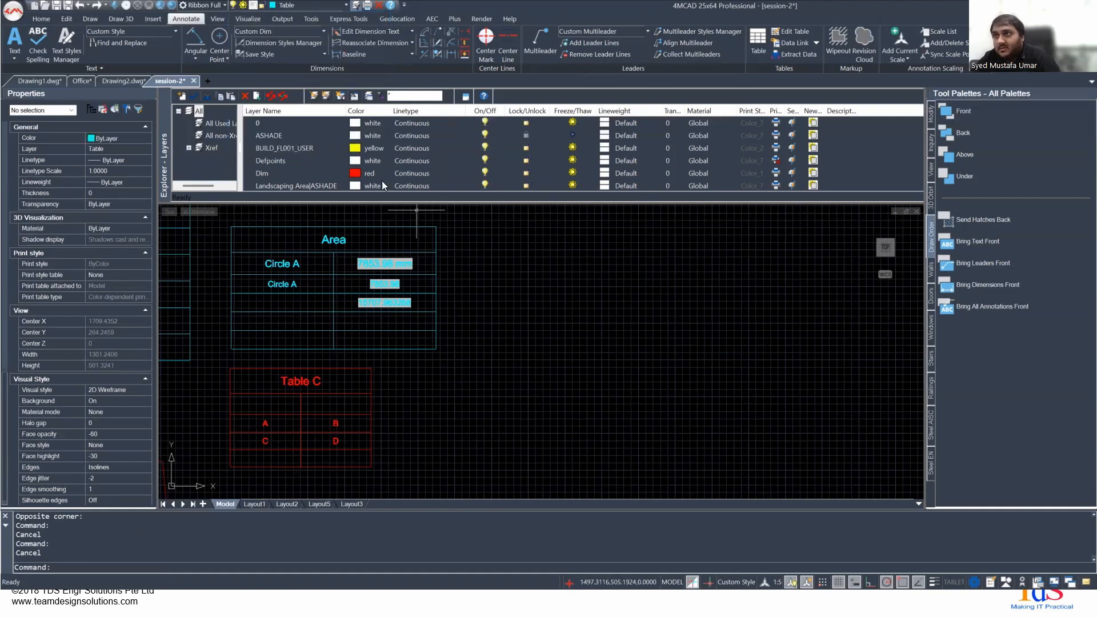
- Insert a Custom Table style table with 2 columns and 5 data rows in the empty space beside the Area table
{"action": "right_click", "coordinate": [643, 312]}
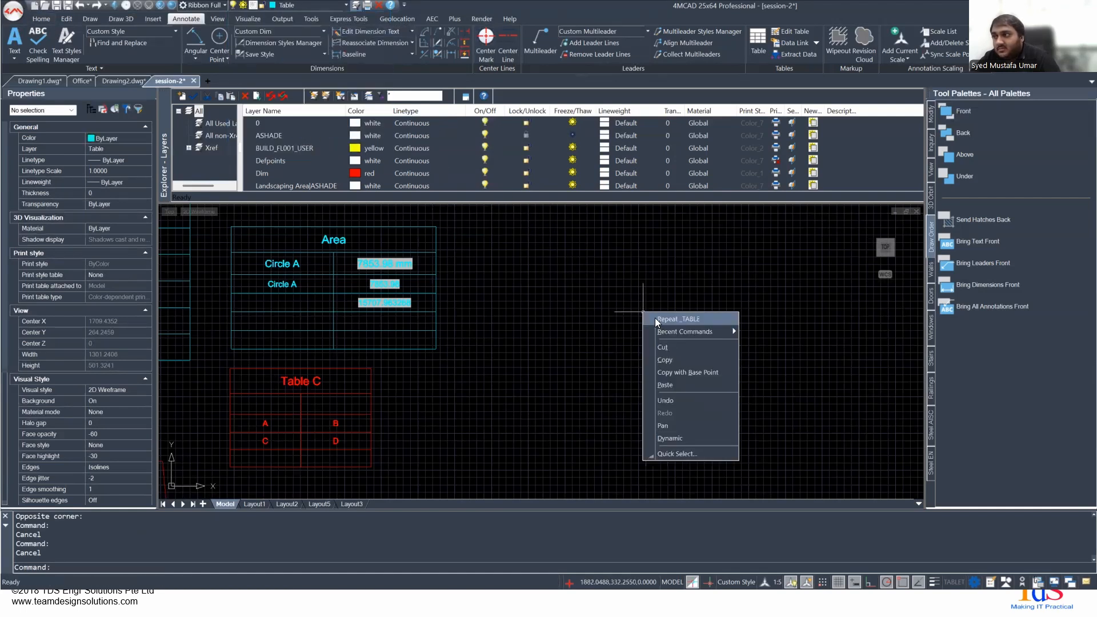
{"action": "left_click", "coordinate": [662, 319]}
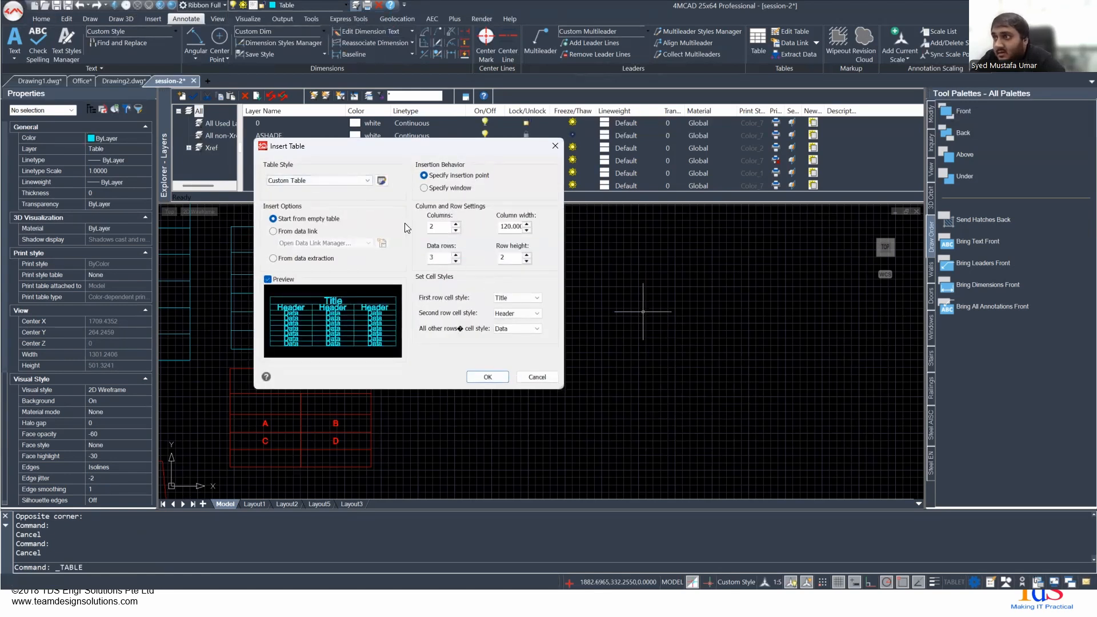
{"action": "left_click_drag", "start_coordinate": [437, 259], "coordinate": [410, 257]}
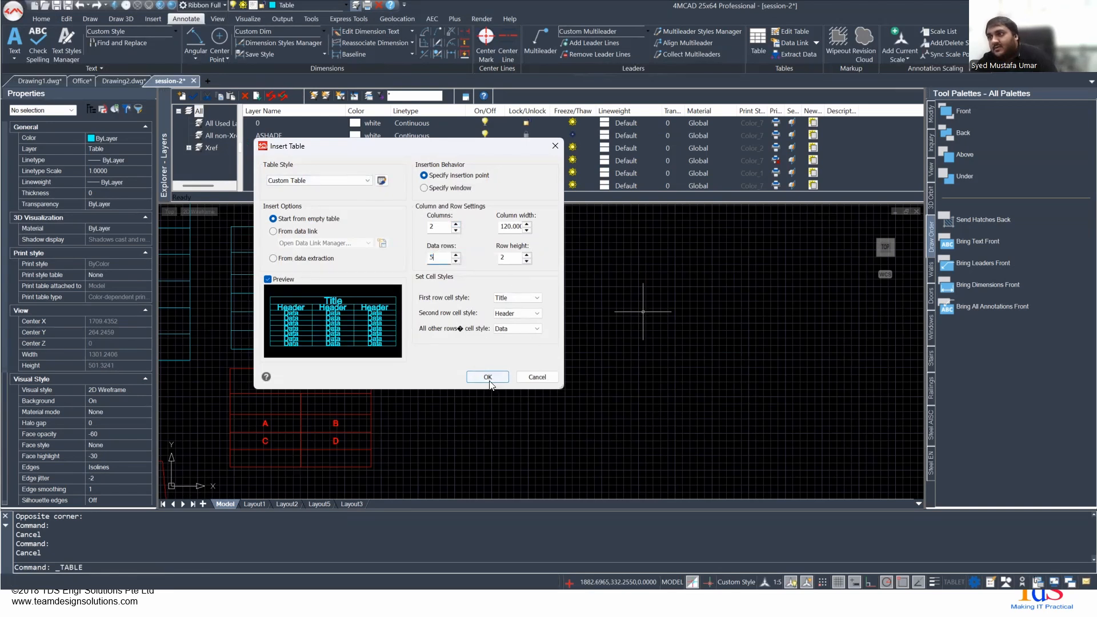
{"action": "left_click", "coordinate": [487, 376]}
{"action": "left_click", "coordinate": [536, 293]}
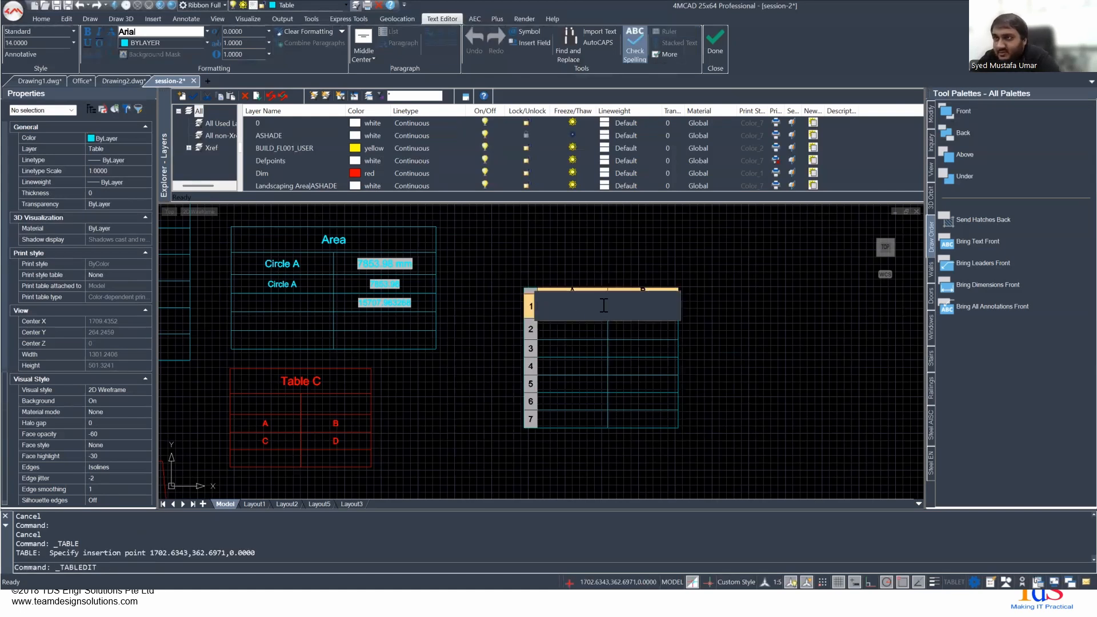
- Enter "Title" in the title cell of the new table
{"action": "type", "text": "T"}
{"action": "key", "text": "Caps_Lock"}
{"action": "type", "text": "itl"}
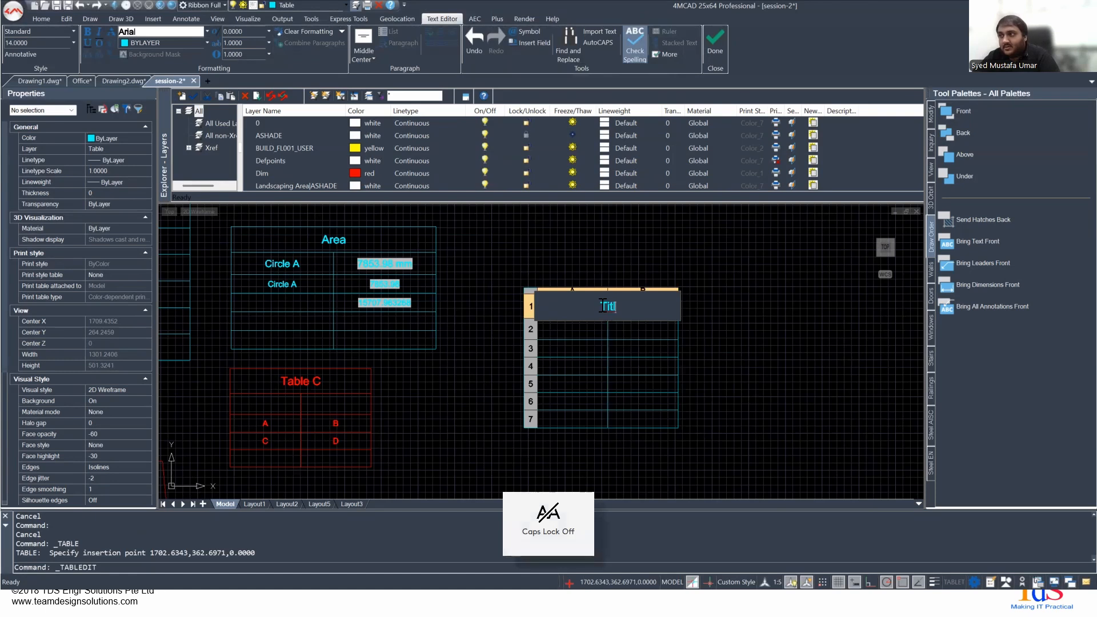
{"action": "type", "text": "e"}
{"action": "key", "text": "Tab"}
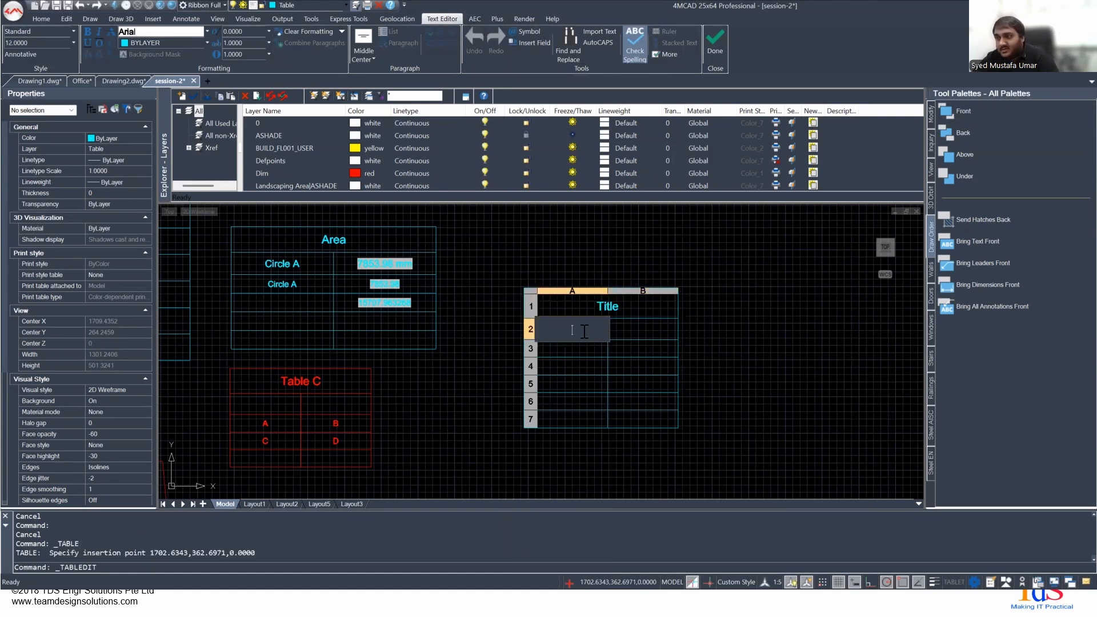
- Enter "Header 1" in header cell A2, removing any stray characters from the text
{"action": "key", "text": "Caps_Lock"}
{"action": "type", "text": "H"}
{"action": "key", "text": "Caps_Lock"}
{"action": "type", "text": "eader 21"}
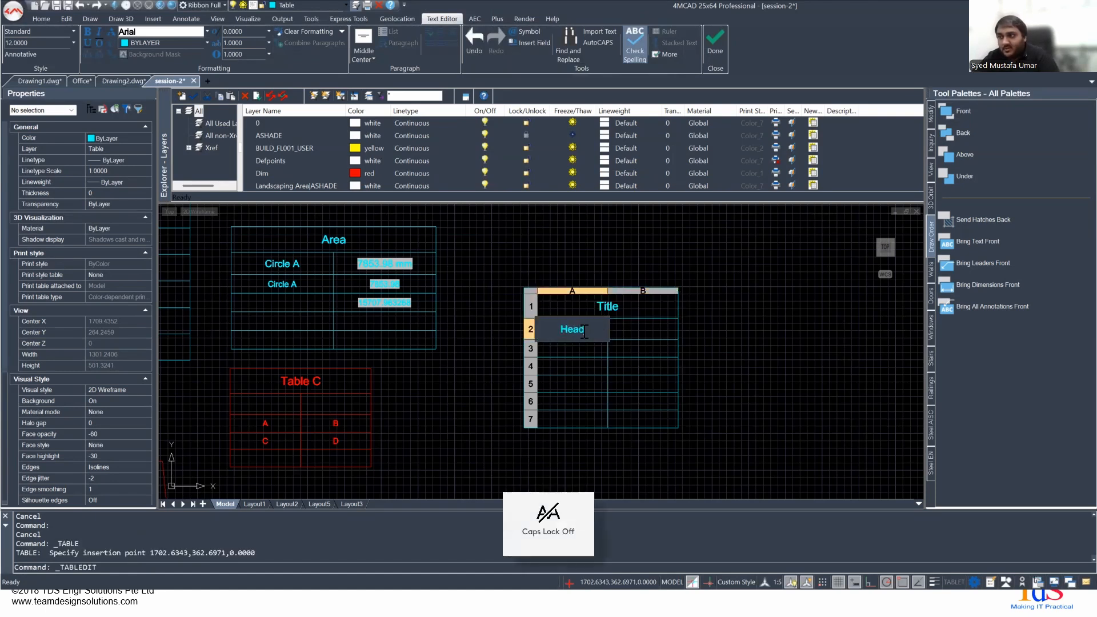
{"action": "key", "text": "Tab"}
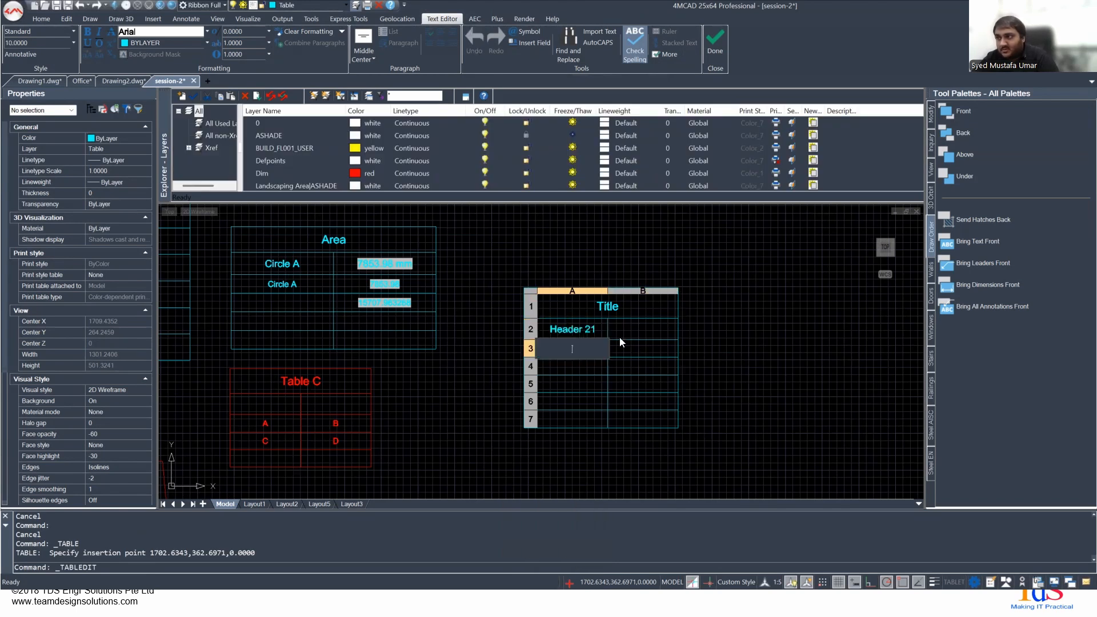
{"action": "key", "text": "Escape"}
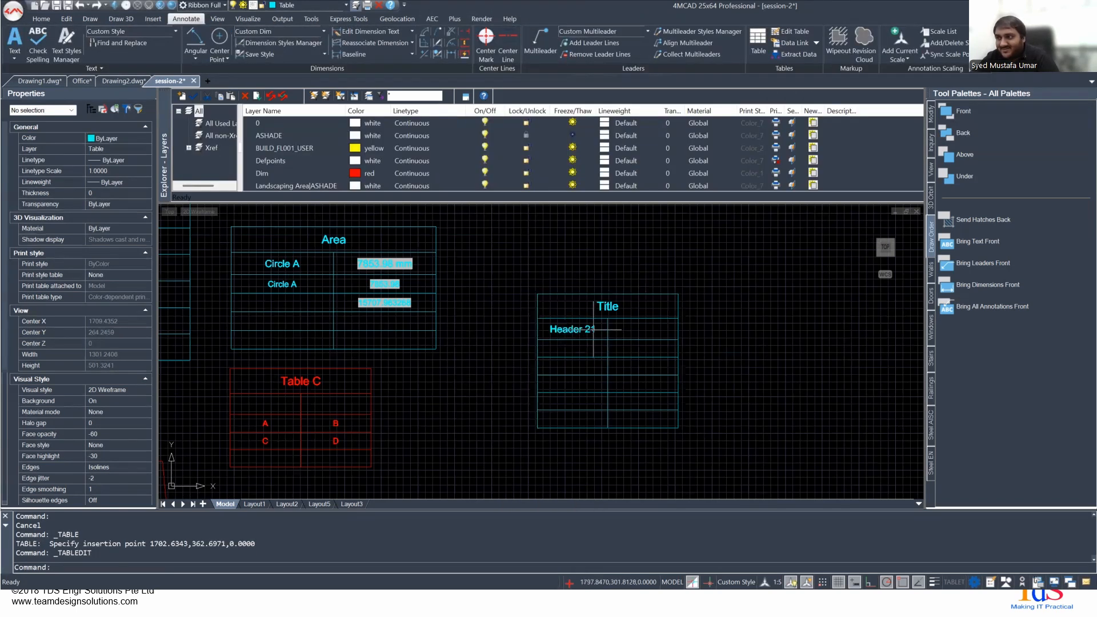
{"action": "double_click", "coordinate": [594, 329]}
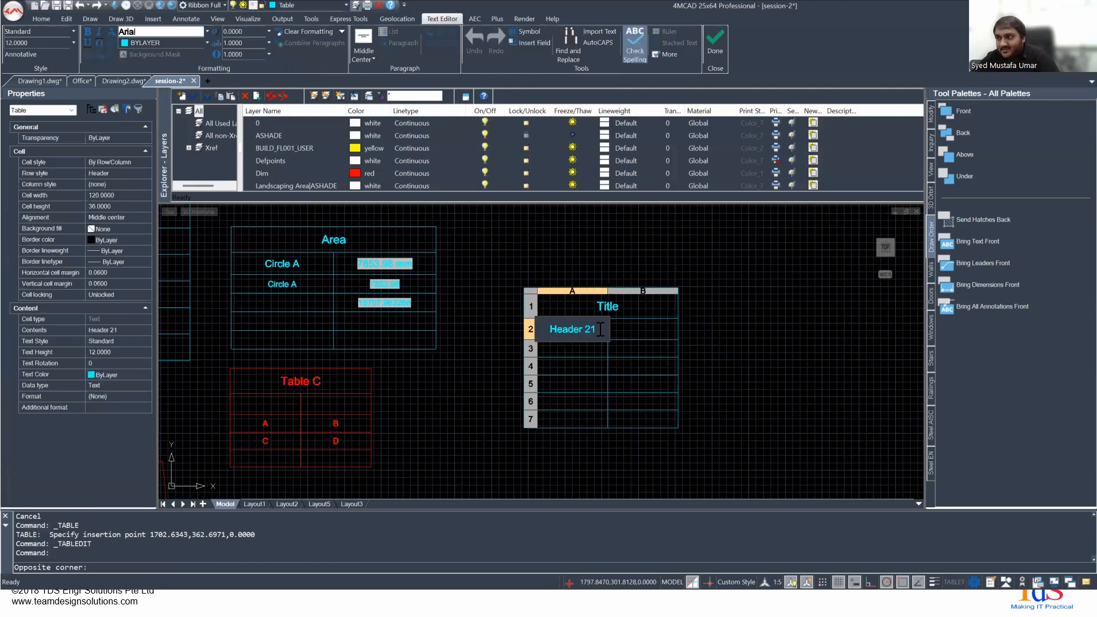
{"action": "key", "text": "BackSpace"}
{"action": "key", "text": "BackSpace"}
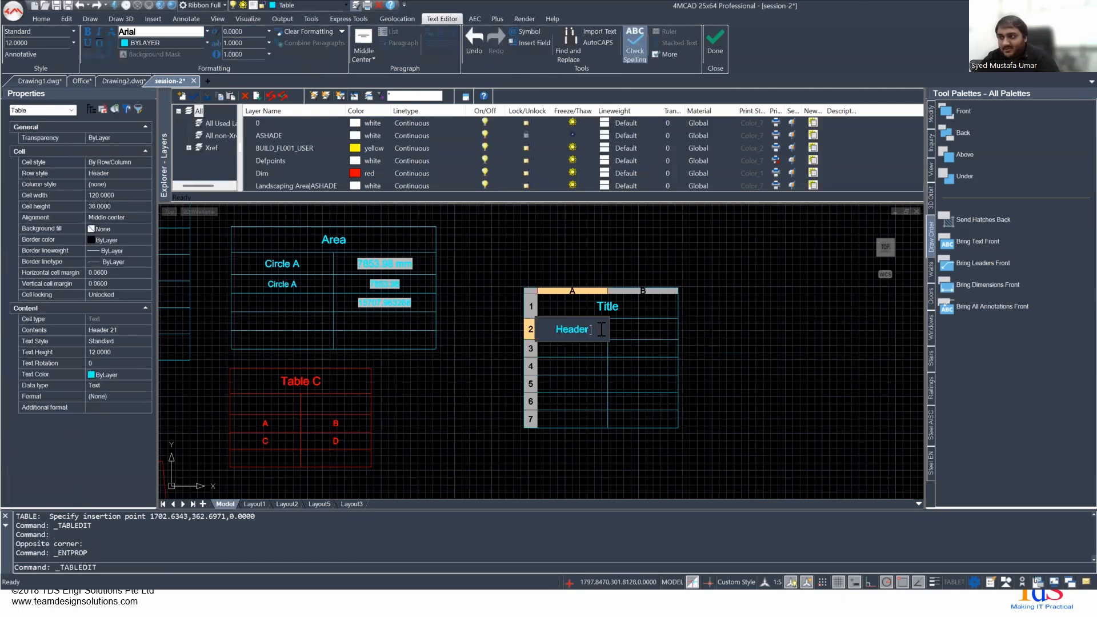
{"action": "key", "text": "Return"}
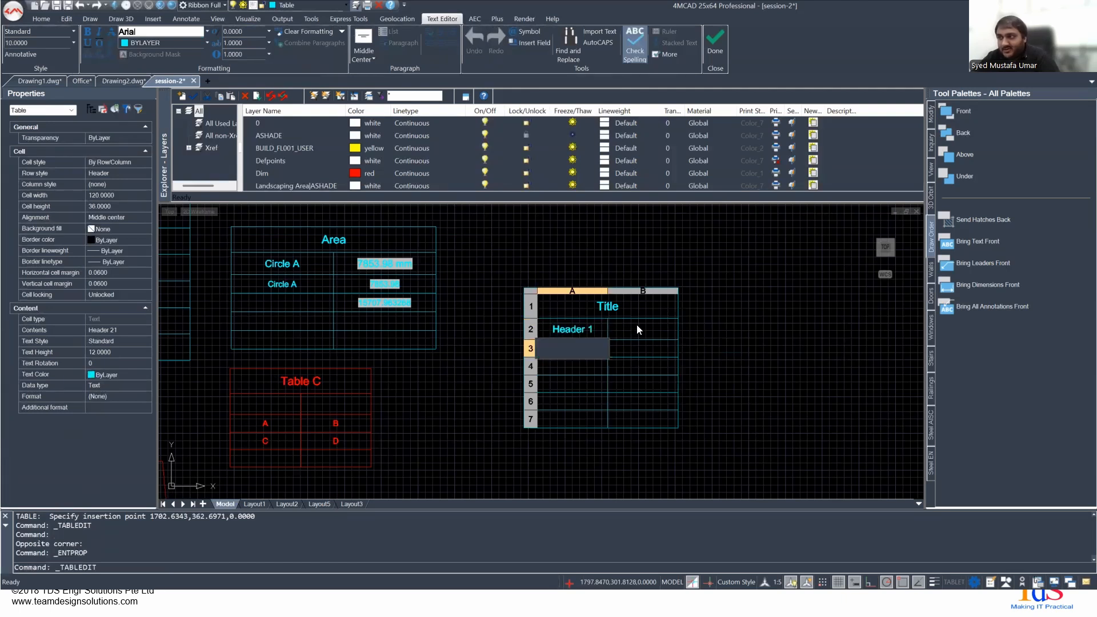
- Enter "Header 2" in header cell B2 and finish editing the cell
{"action": "left_click", "coordinate": [636, 324]}
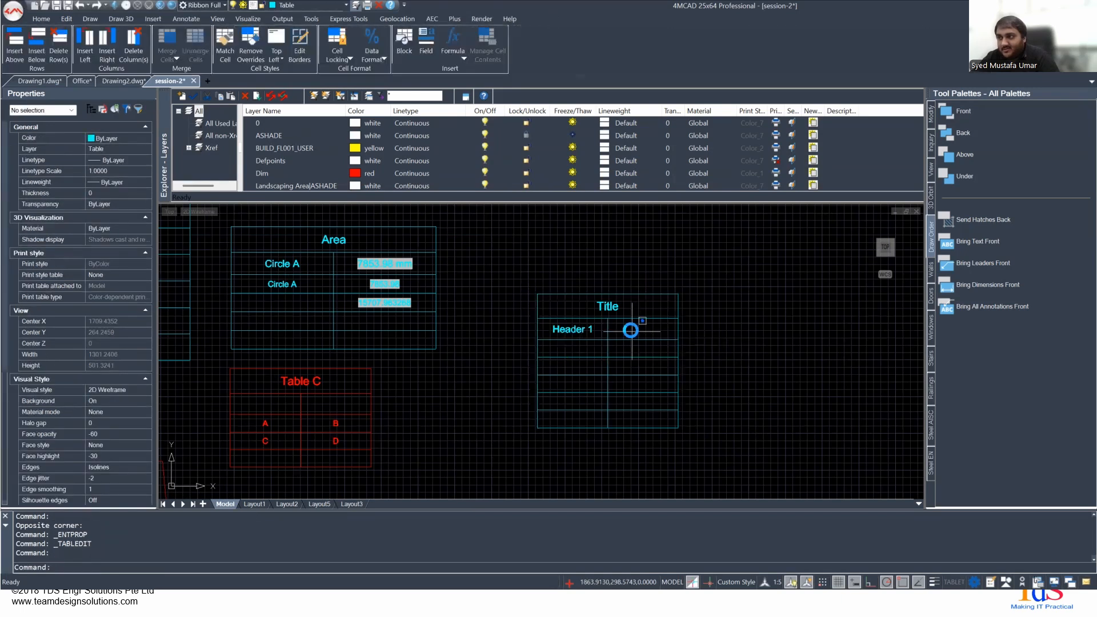
{"action": "double_click", "coordinate": [631, 330]}
{"action": "key", "text": "Caps_Lock"}
{"action": "type", "text": "H"}
{"action": "key", "text": "Caps_Lock"}
{"action": "type", "text": "eader 2"}
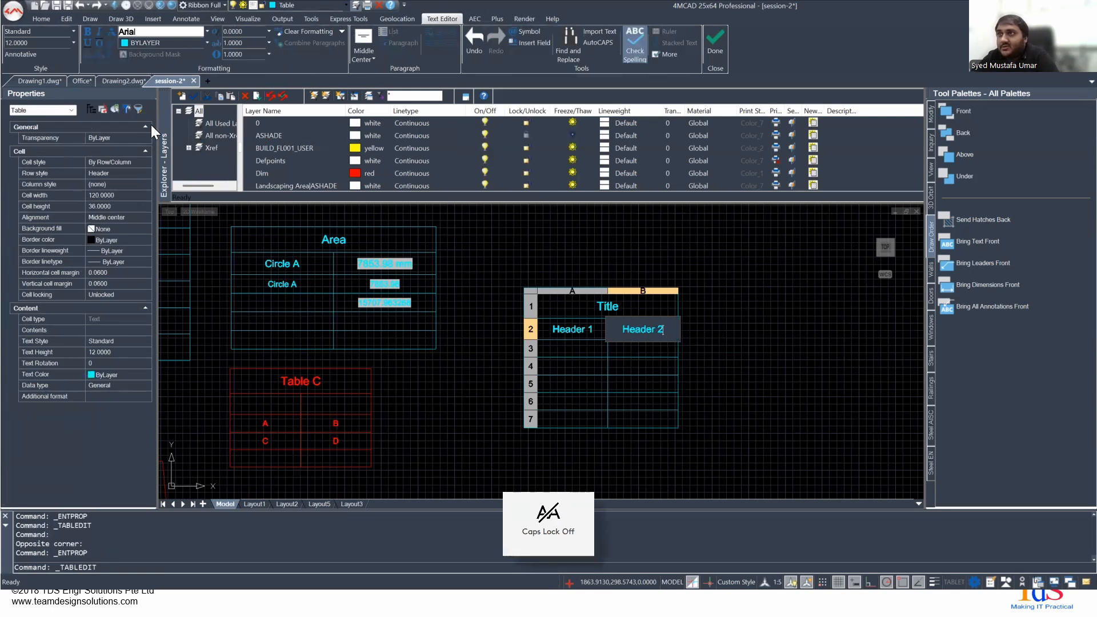
{"action": "triple_click", "coordinate": [640, 323]}
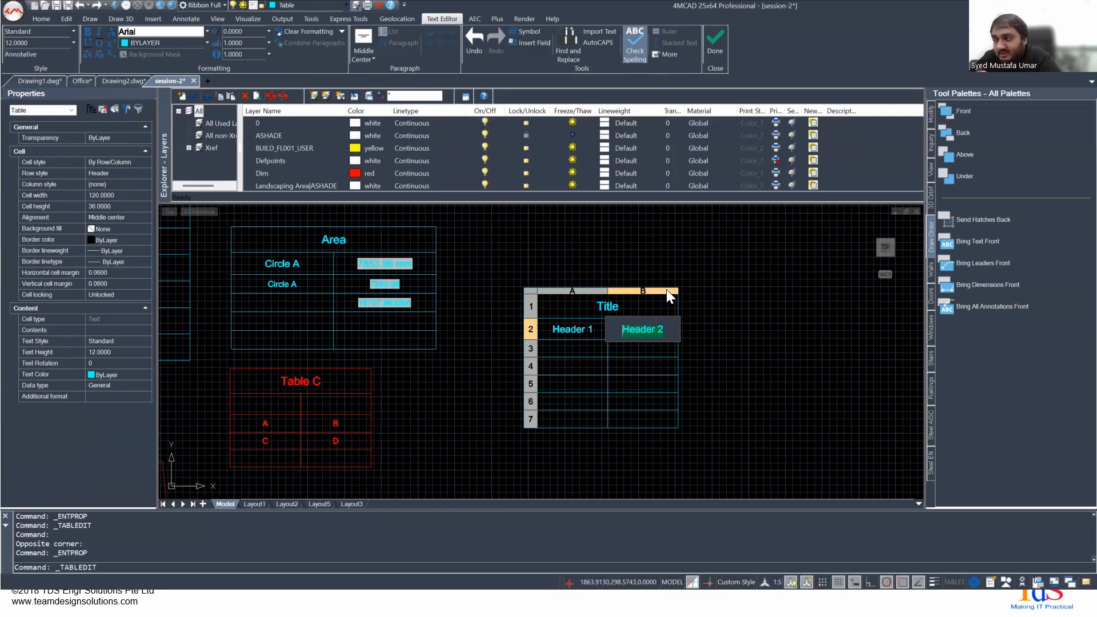
{"action": "left_click", "coordinate": [598, 251]}
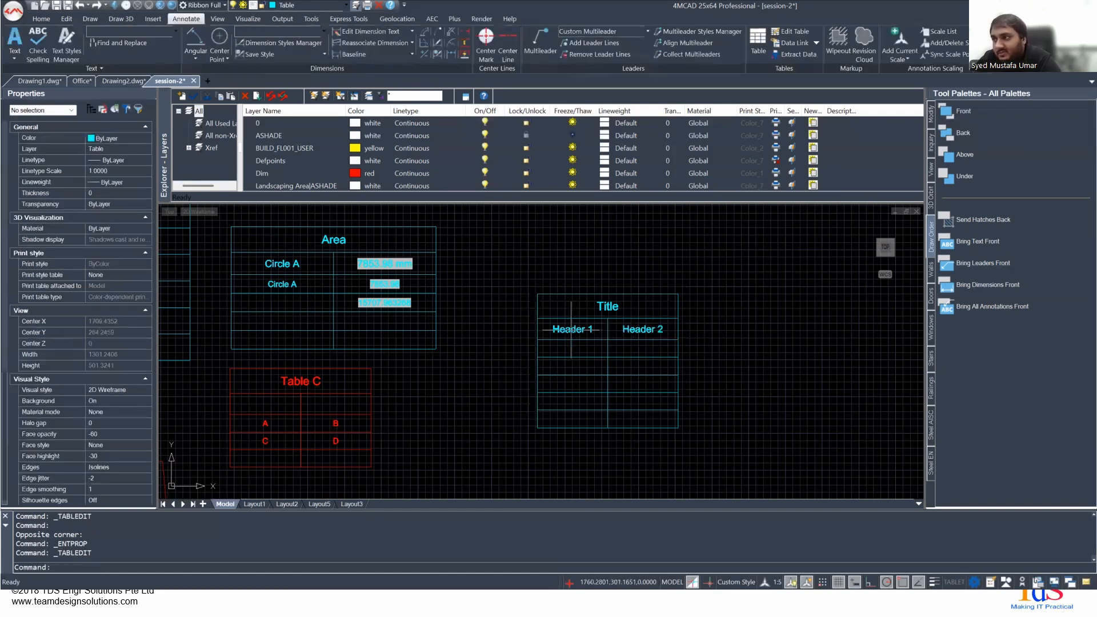
{"action": "left_click", "coordinate": [569, 348]}
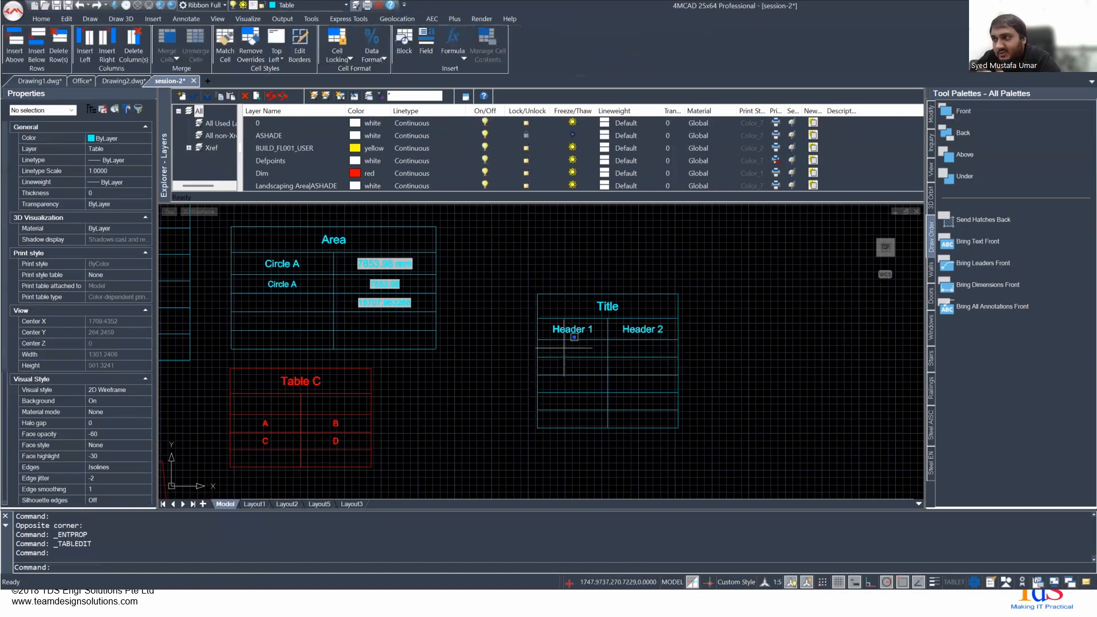
{"action": "double_click", "coordinate": [564, 348]}
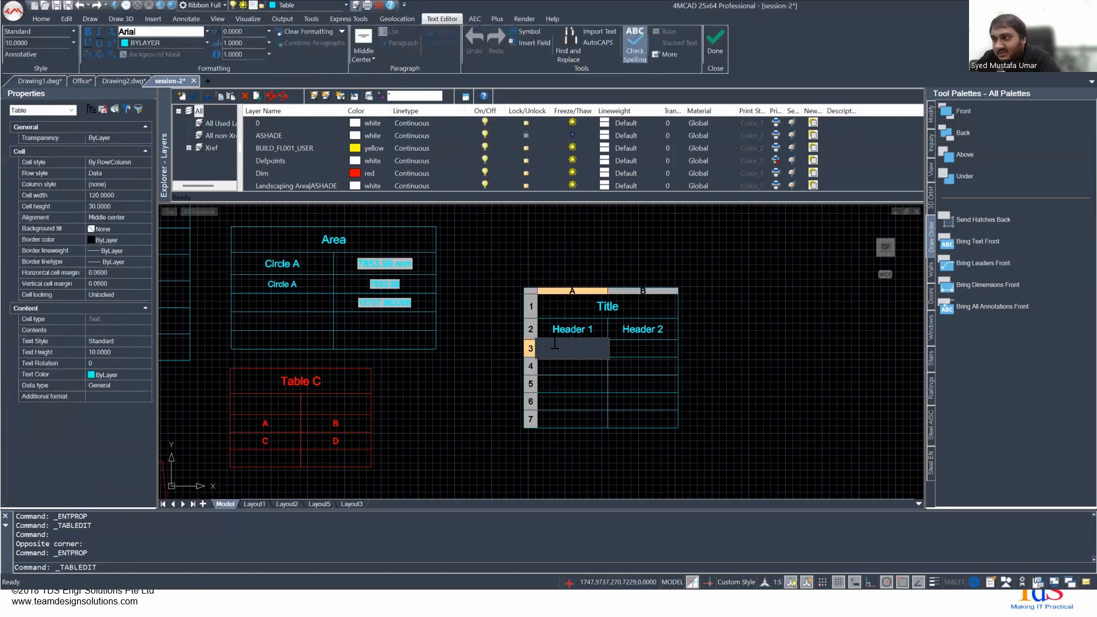
{"action": "left_click", "coordinate": [470, 289]}
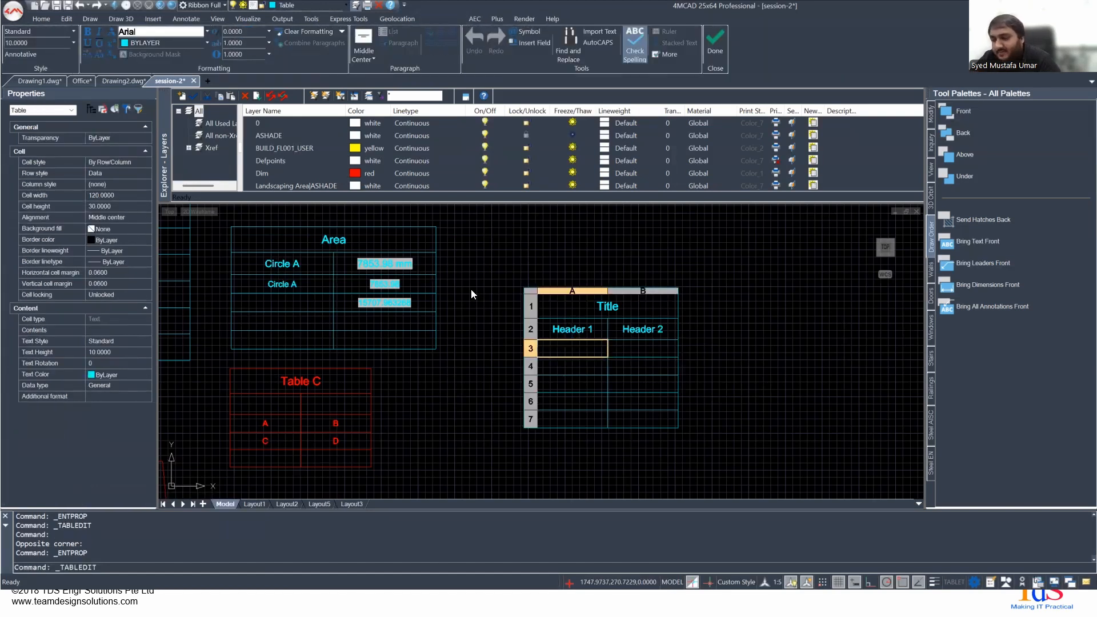
{"action": "left_click", "coordinate": [630, 329]}
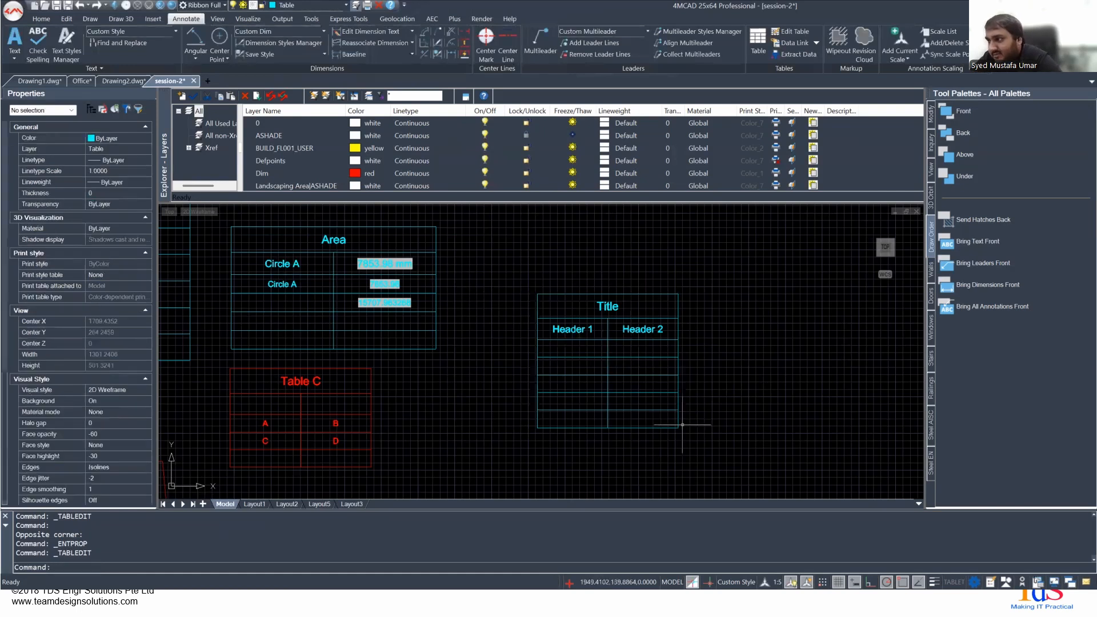
- Stretch the new table from its lower outer corner to about 392 wide and 262 high
{"action": "left_click", "coordinate": [677, 434]}
{"action": "left_click", "coordinate": [677, 427]}
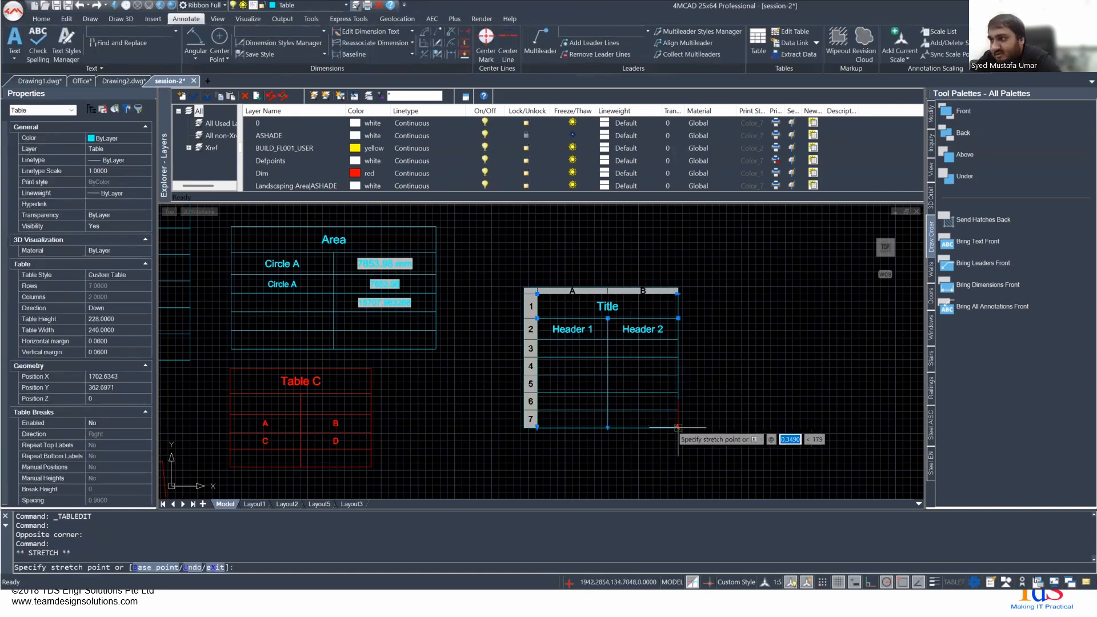
{"action": "left_click", "coordinate": [767, 448]}
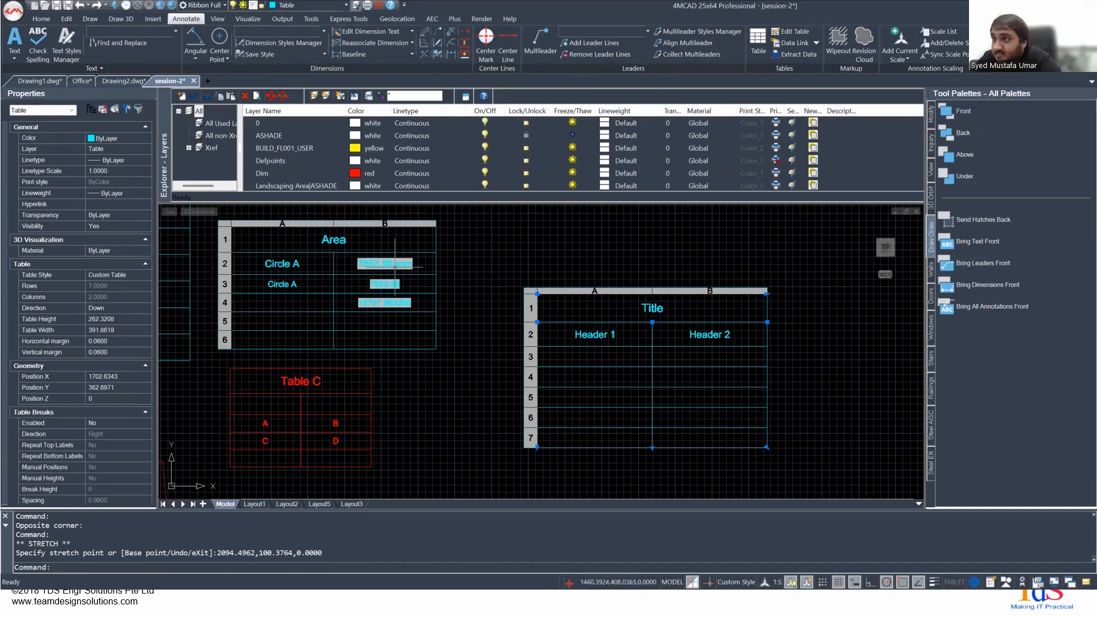
- Examine the Header 2 cell, the data cells below the headers, and cell B4 of the Area table
{"action": "left_click", "coordinate": [734, 336]}
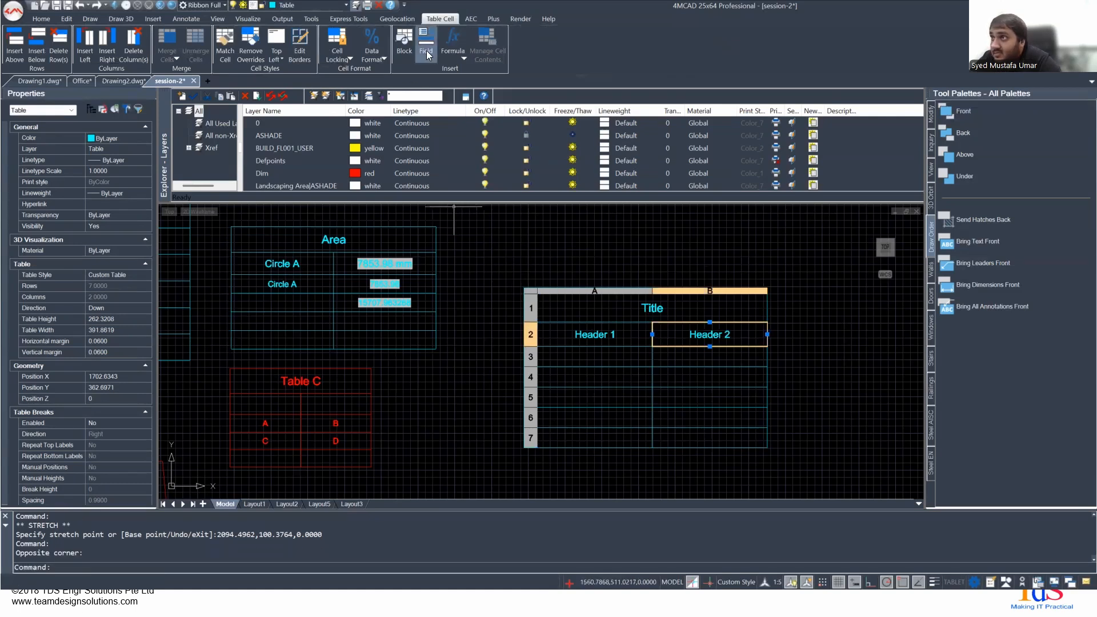
{"action": "left_click", "coordinate": [680, 355]}
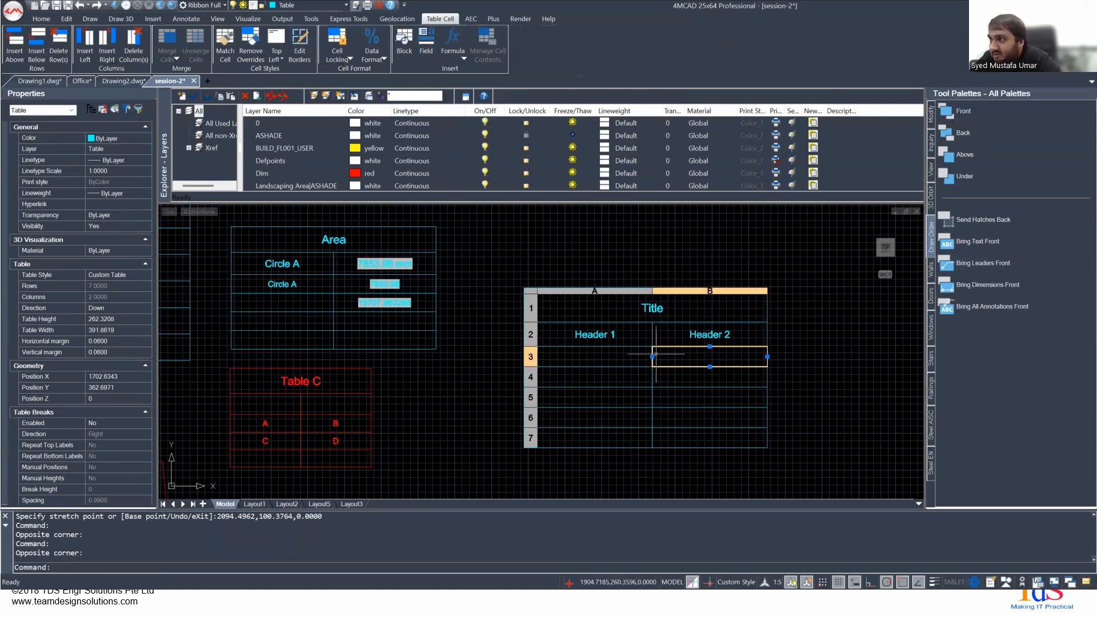
{"action": "left_click", "coordinate": [634, 355]}
{"action": "left_click", "coordinate": [703, 354]}
{"action": "left_click", "coordinate": [618, 355]}
{"action": "left_click", "coordinate": [673, 355]}
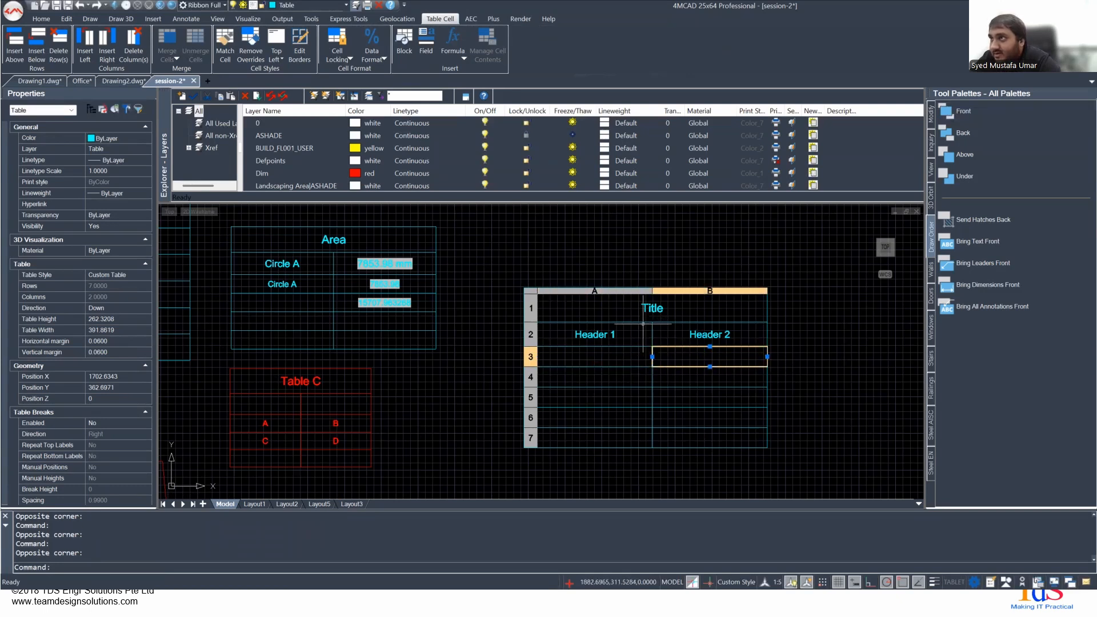
{"action": "left_click", "coordinate": [676, 373]}
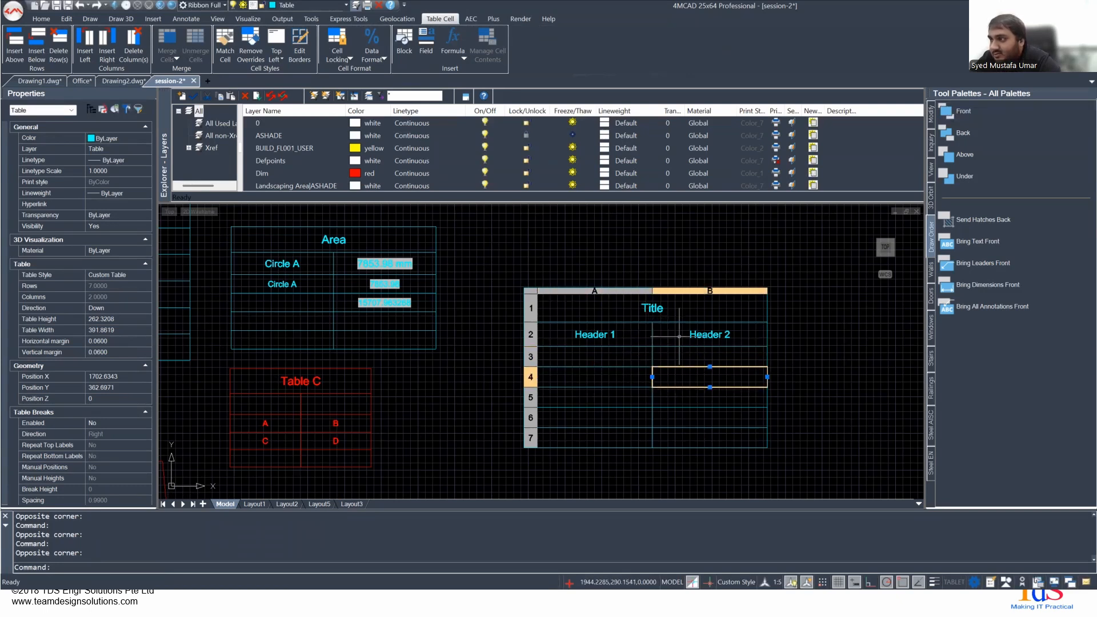
{"action": "left_click", "coordinate": [350, 302]}
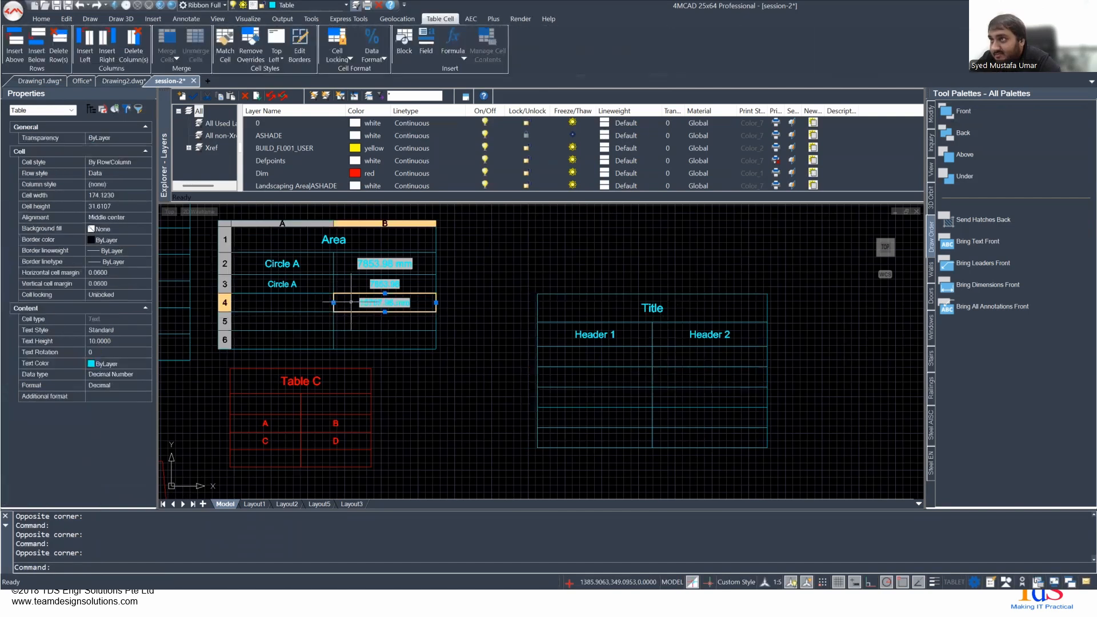
- Insert a Sum formula over the range A3:A6 in cell B3 of the new table
{"action": "left_click", "coordinate": [704, 359]}
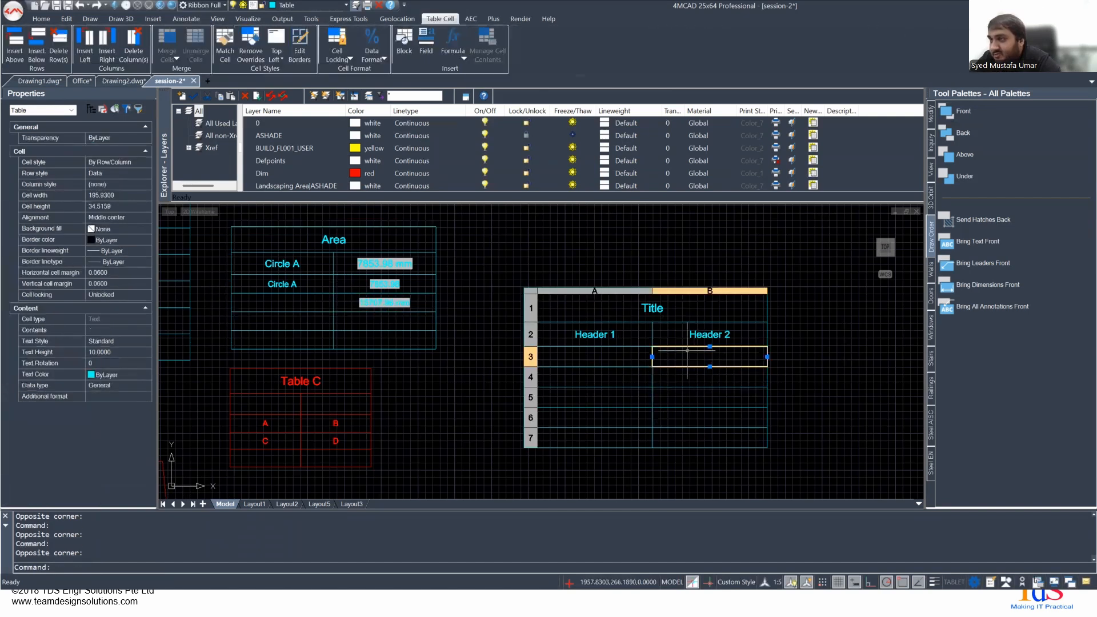
{"action": "left_click", "coordinate": [455, 55]}
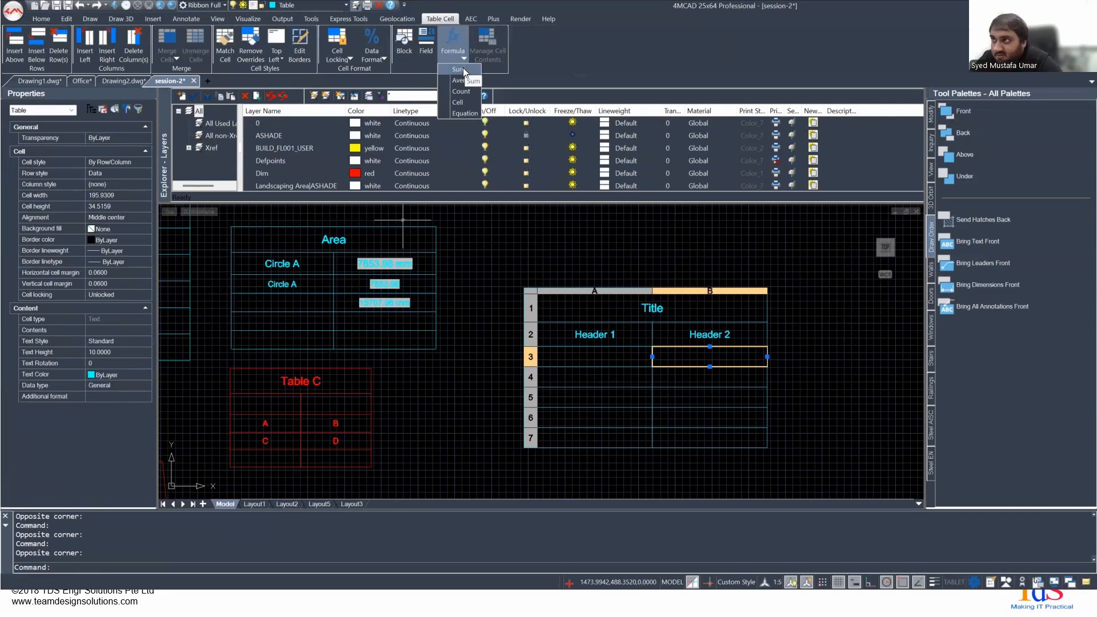
{"action": "left_click", "coordinate": [462, 68]}
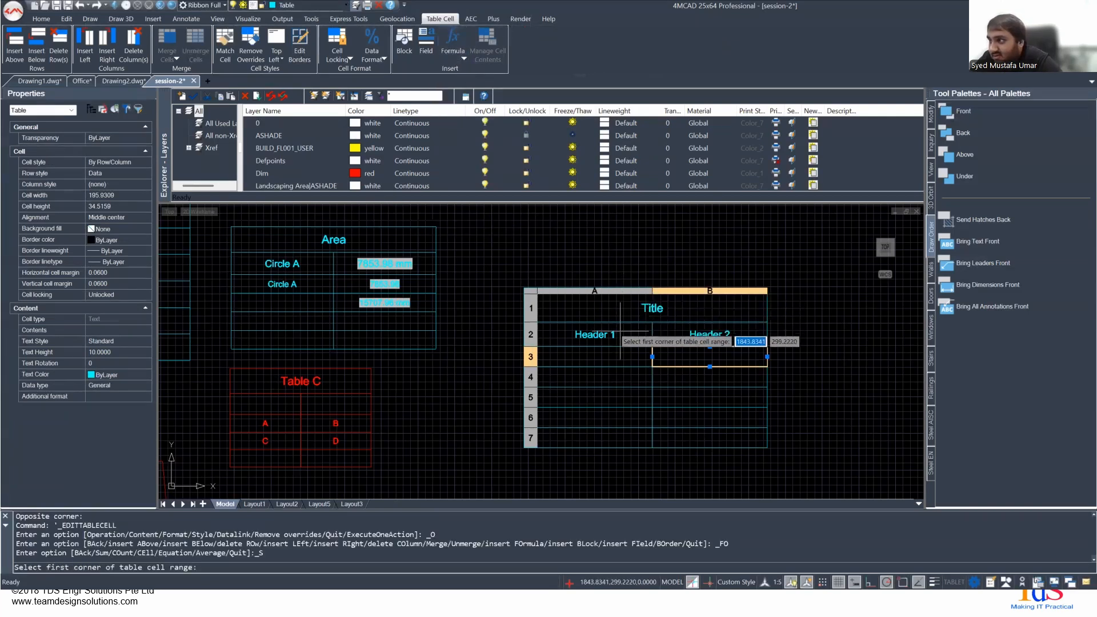
{"action": "left_click", "coordinate": [570, 353]}
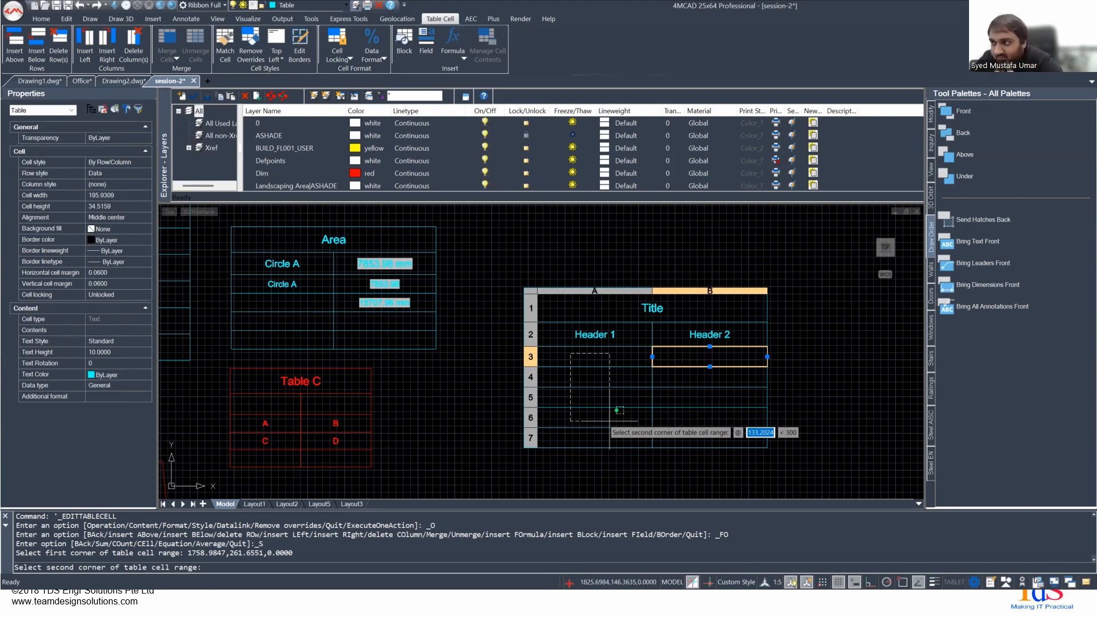
{"action": "left_click", "coordinate": [616, 409]}
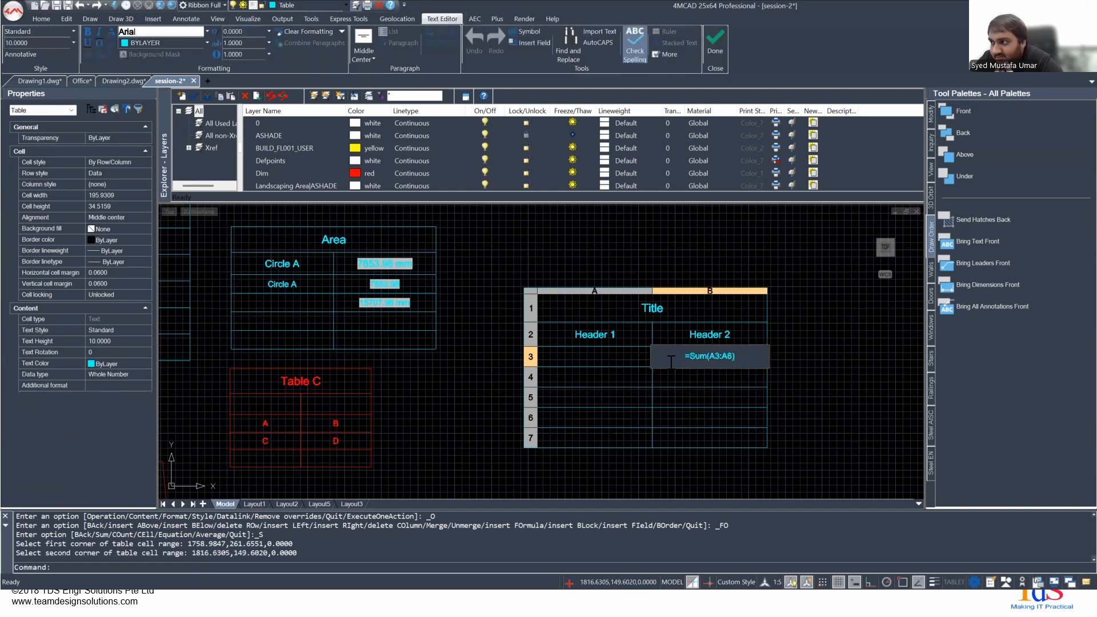
{"action": "left_click", "coordinate": [612, 376]}
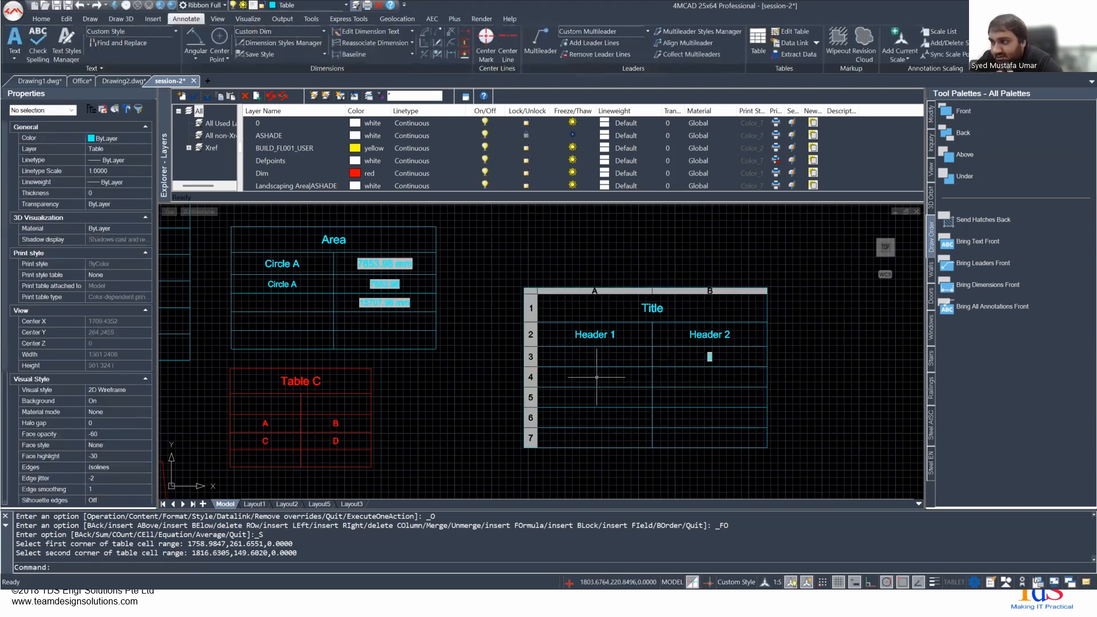
- Enter 10 in cell A4 under Header 1
{"action": "left_click", "coordinate": [594, 377]}
{"action": "double_click", "coordinate": [597, 377]}
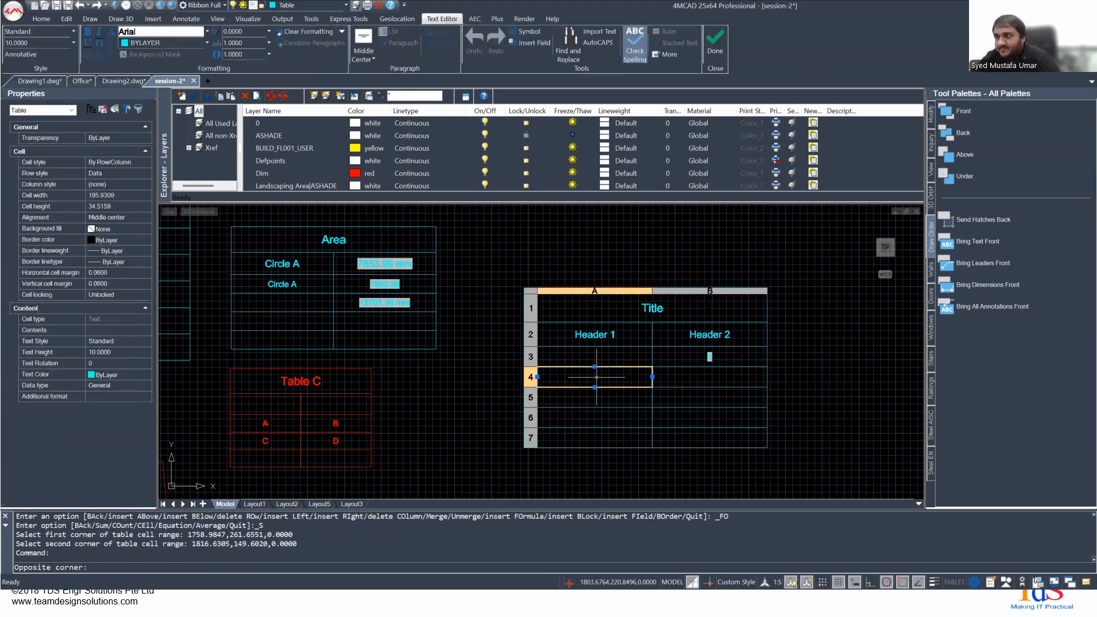
{"action": "type", "text": "10"}
{"action": "key", "text": "Return"}
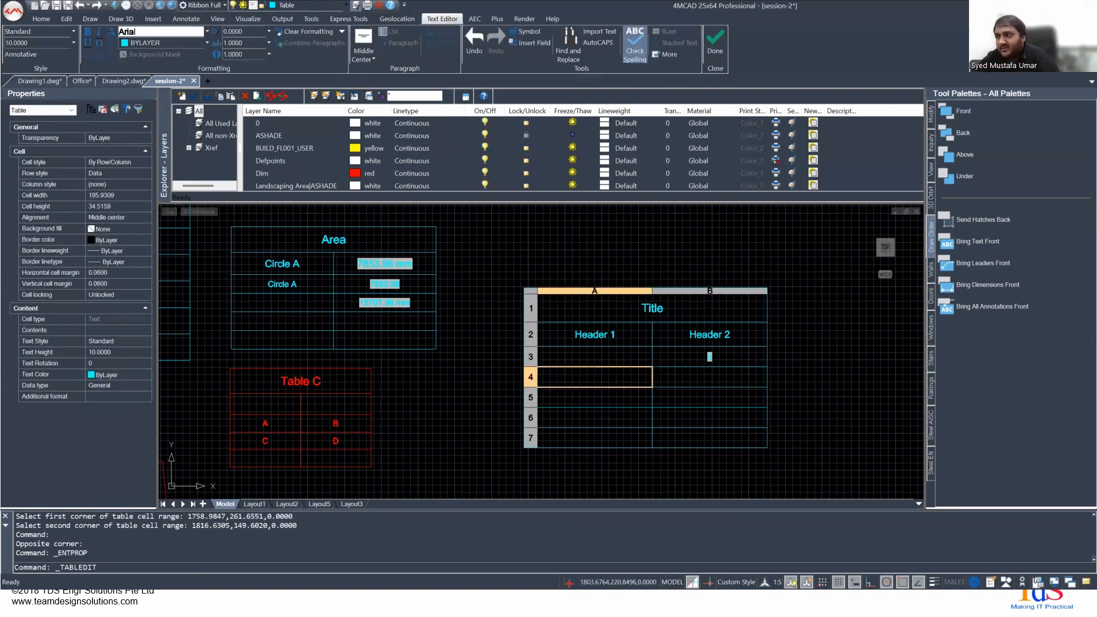
- Enter 500 in cell A4 and 1000 in cell A5 of the new table
{"action": "double_click", "coordinate": [595, 377]}
{"action": "type", "text": "500"}
{"action": "key", "text": "Return"}
{"action": "type", "text": "100"}
{"action": "key", "text": "Return"}
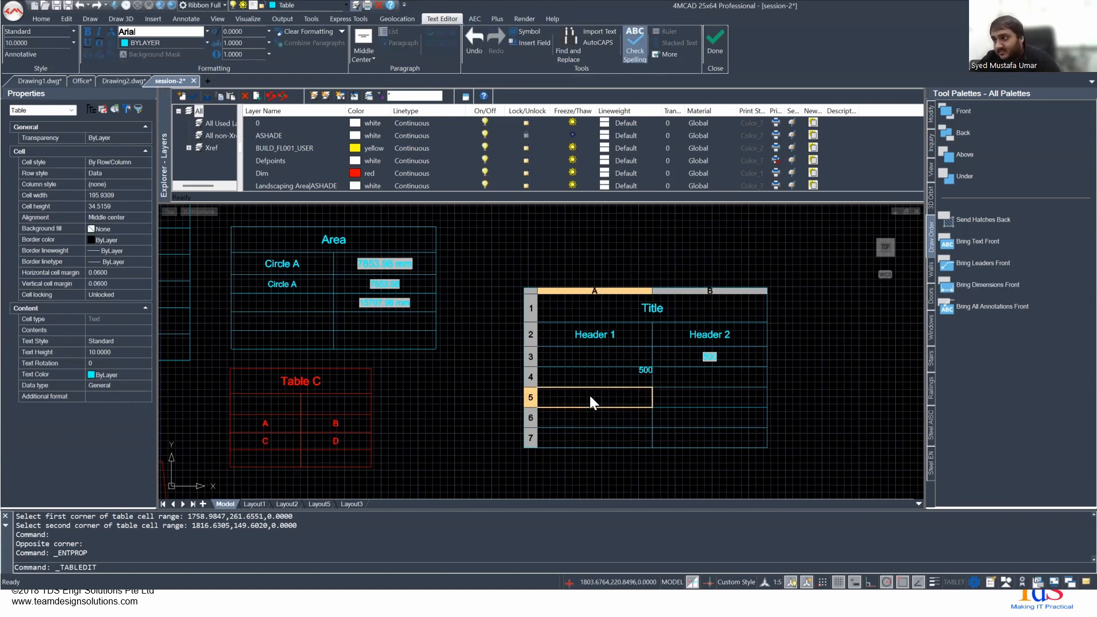
{"action": "left_click", "coordinate": [809, 374]}
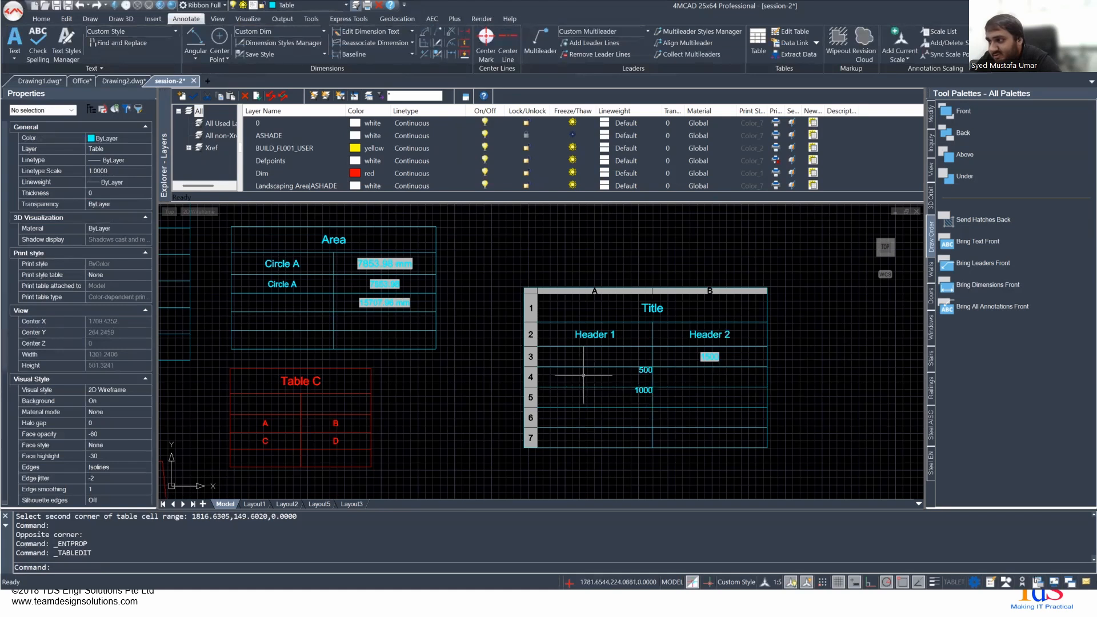
{"action": "key", "text": "Escape"}
- Clear the contents of cells A4 and A5 under Header 1
{"action": "left_click", "coordinate": [587, 376]}
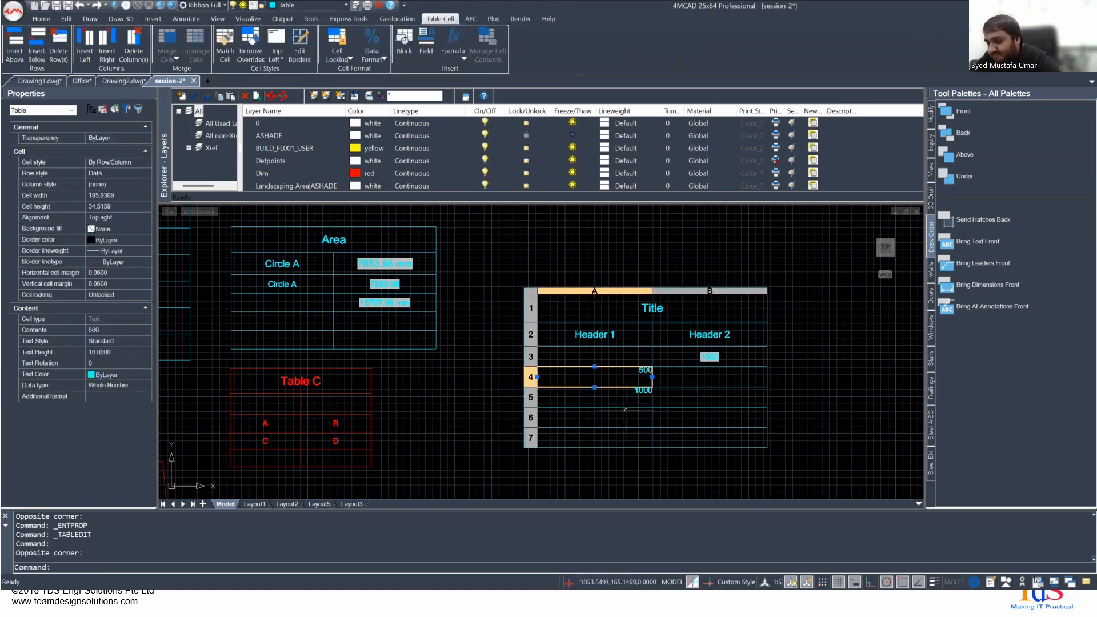
{"action": "left_click", "coordinate": [599, 398]}
{"action": "key", "text": "Delete"}
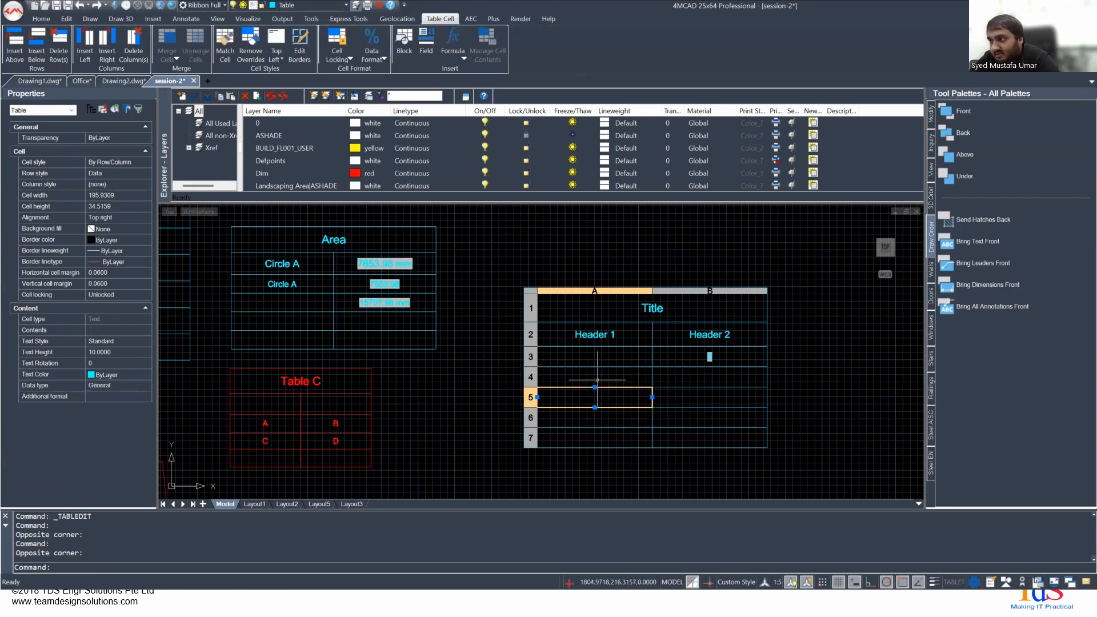
- Start inserting a field in cell B4 under Header 2 of the new table
{"action": "left_click", "coordinate": [597, 379]}
{"action": "left_click", "coordinate": [709, 375]}
{"action": "left_click", "coordinate": [453, 56]}
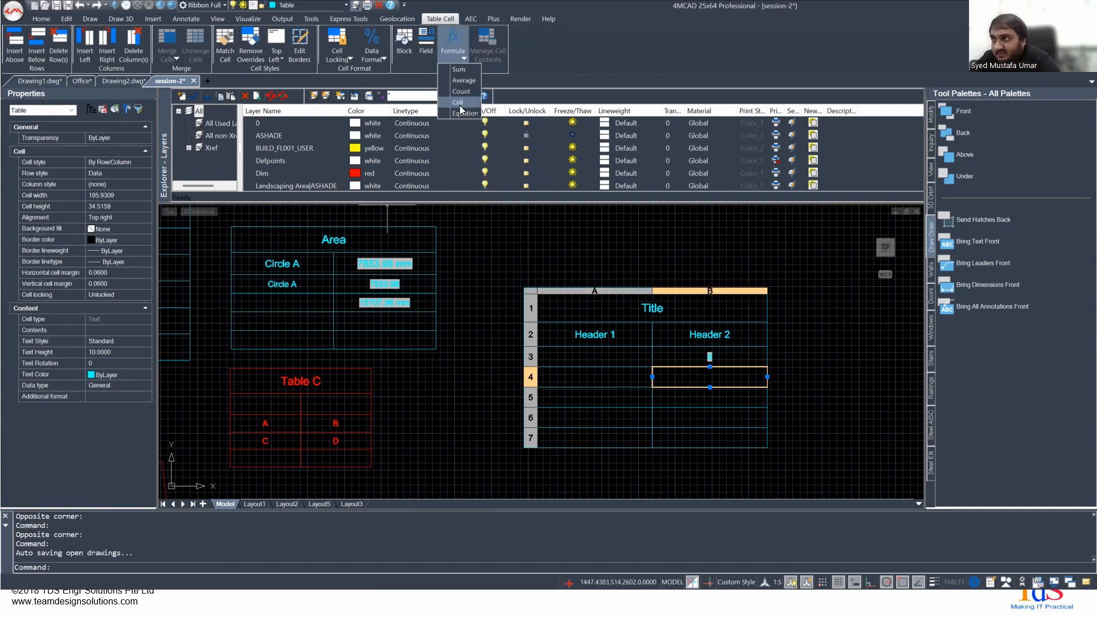
{"action": "left_click", "coordinate": [455, 50]}
{"action": "left_click", "coordinate": [427, 53]}
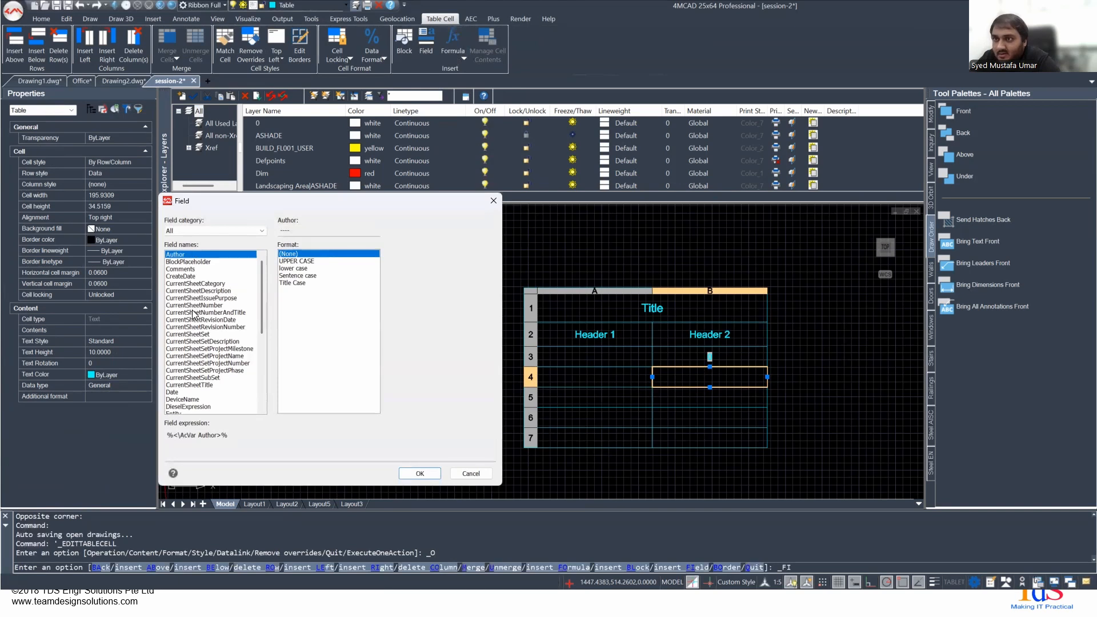
- Look through the available field names and choose Entity as the field to insert
{"action": "scroll", "coordinate": [196, 320], "scroll_direction": "down", "scroll_amount": 5}
{"action": "scroll", "coordinate": [197, 326], "scroll_direction": "up", "scroll_amount": 5}
{"action": "scroll", "coordinate": [200, 272], "scroll_direction": "down", "scroll_amount": 7}
{"action": "scroll", "coordinate": [194, 354], "scroll_direction": "up", "scroll_amount": 3}
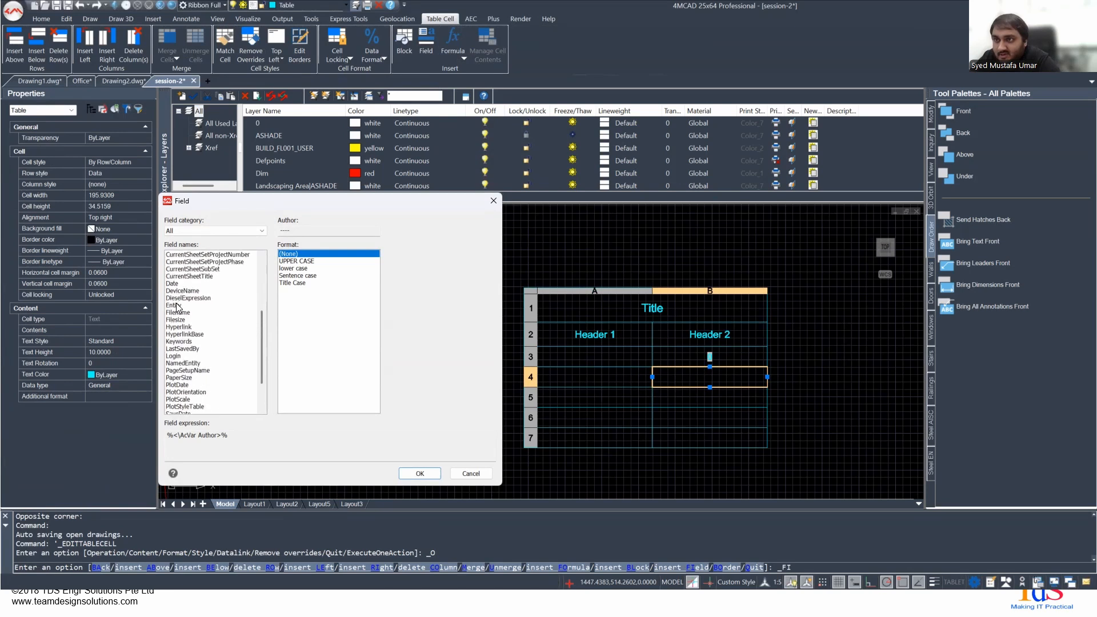
{"action": "left_click", "coordinate": [177, 306]}
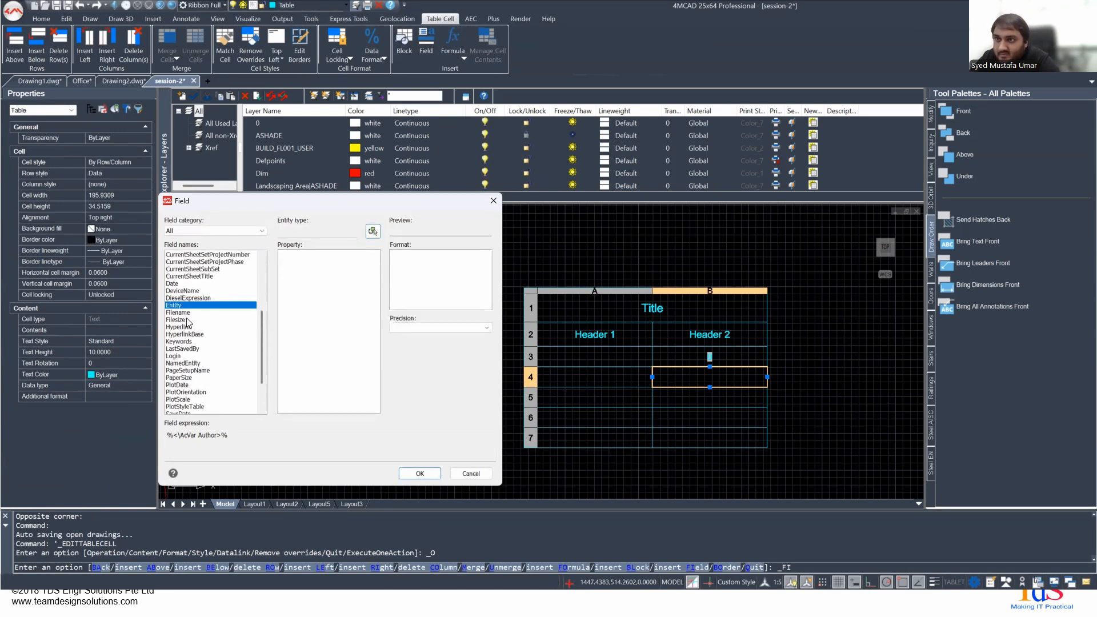
{"action": "left_click", "coordinate": [186, 312]}
{"action": "left_click", "coordinate": [178, 320]}
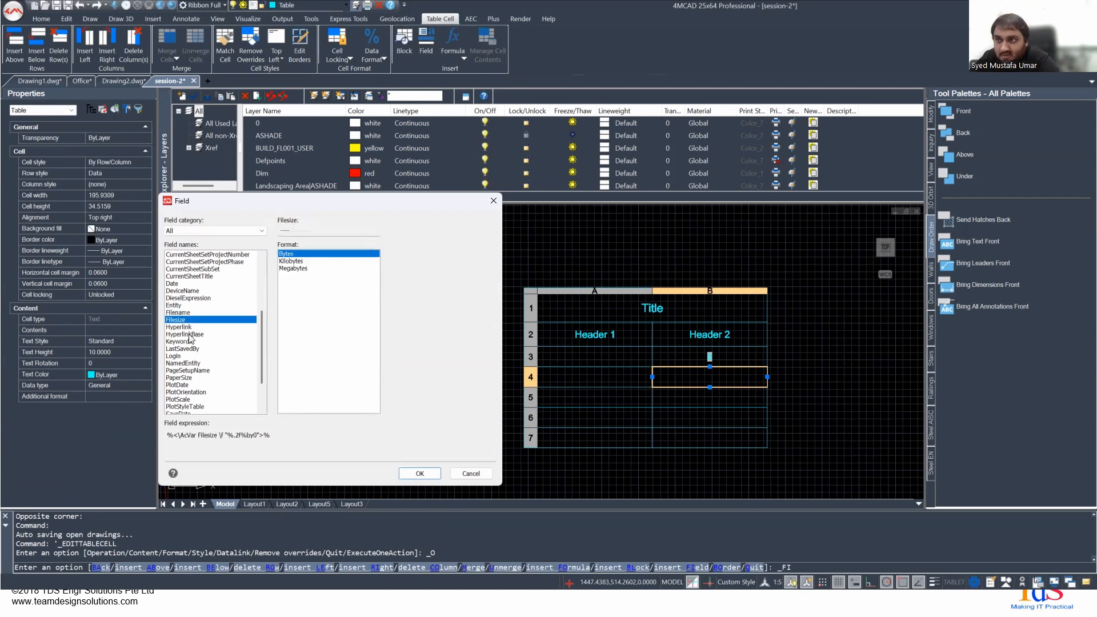
{"action": "left_click", "coordinate": [188, 328]}
{"action": "left_click", "coordinate": [185, 305]}
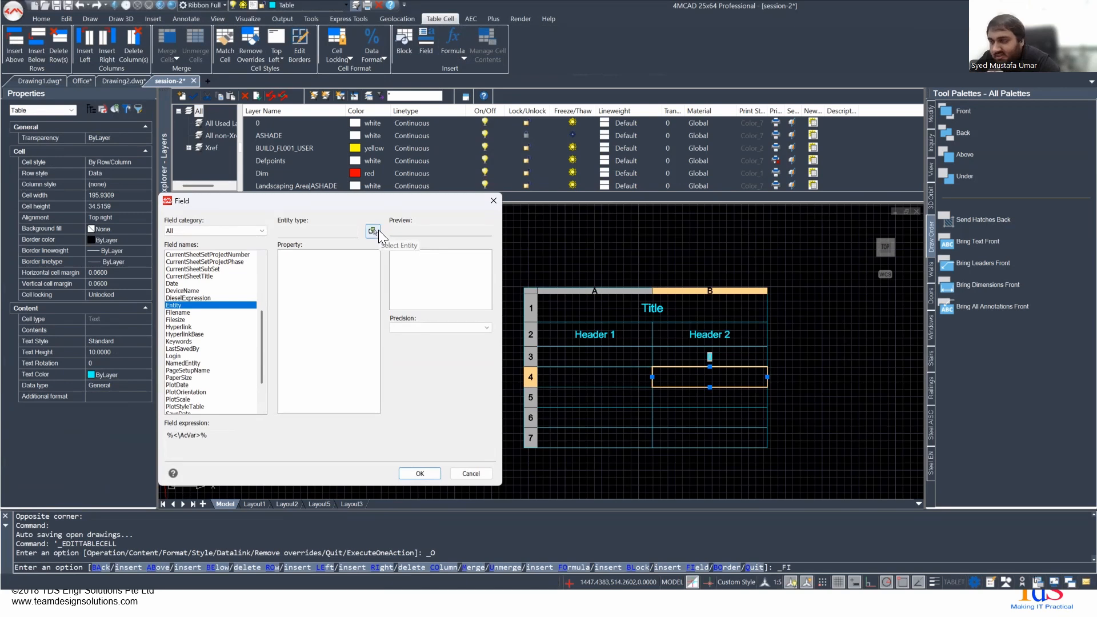
- Pick the circle labelled Circle A in the drawing as the field's source entity
{"action": "left_click", "coordinate": [374, 232]}
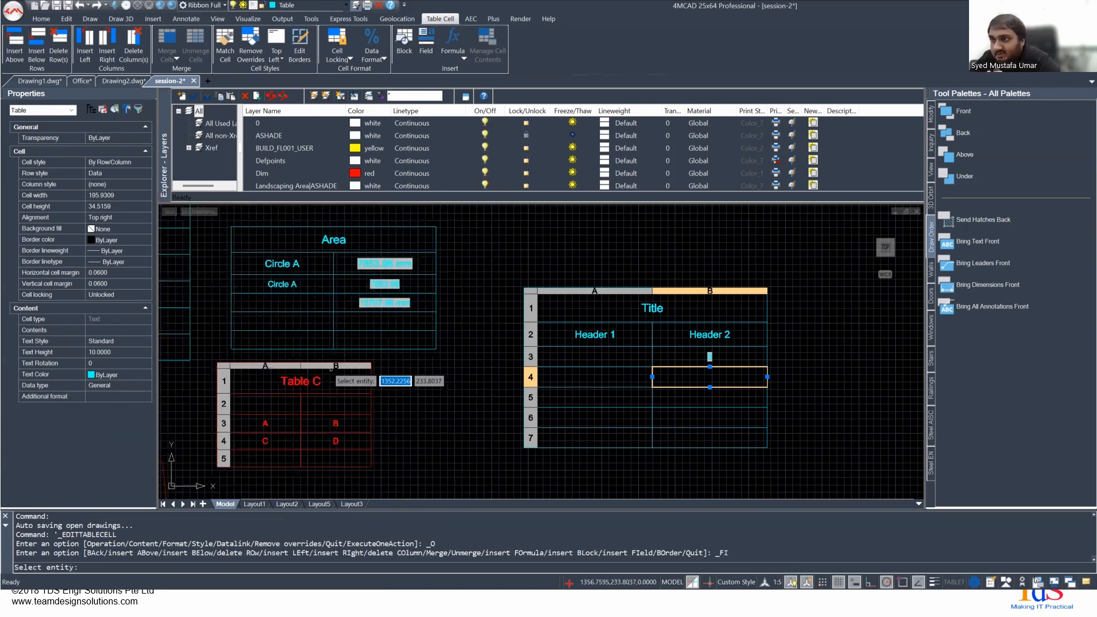
{"action": "middle_click_drag", "start_coordinate": [403, 377], "coordinate": [600, 308]}
{"action": "scroll", "coordinate": [562, 334], "scroll_direction": "down", "scroll_amount": 5}
{"action": "middle_click_drag", "start_coordinate": [371, 415], "coordinate": [600, 370]}
{"action": "scroll", "coordinate": [523, 309], "scroll_direction": "up", "scroll_amount": 6}
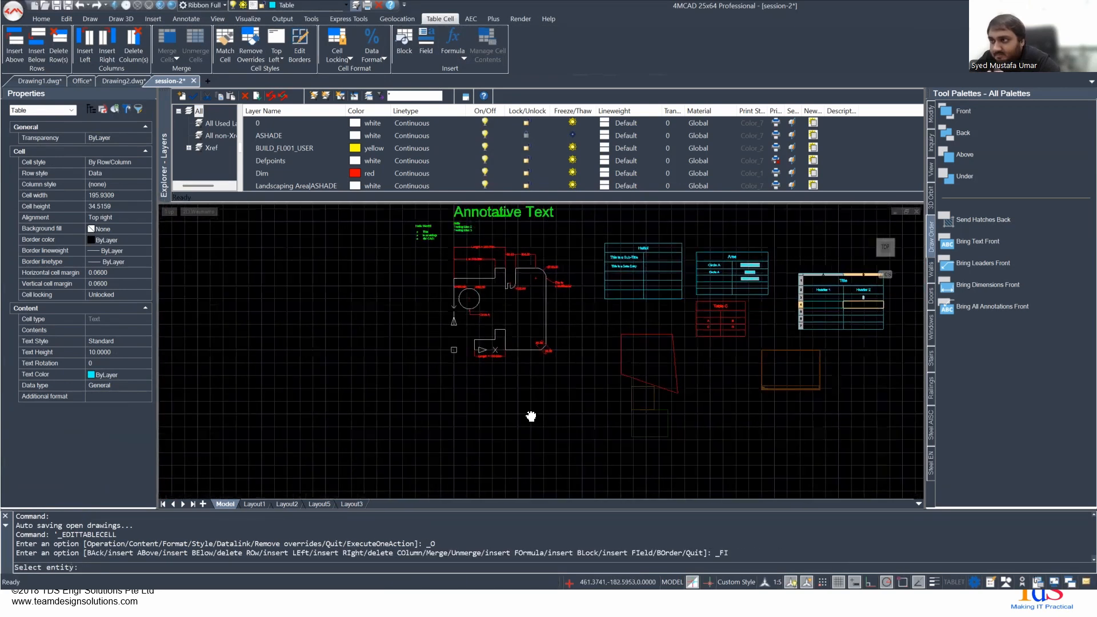
{"action": "left_click", "coordinate": [520, 284]}
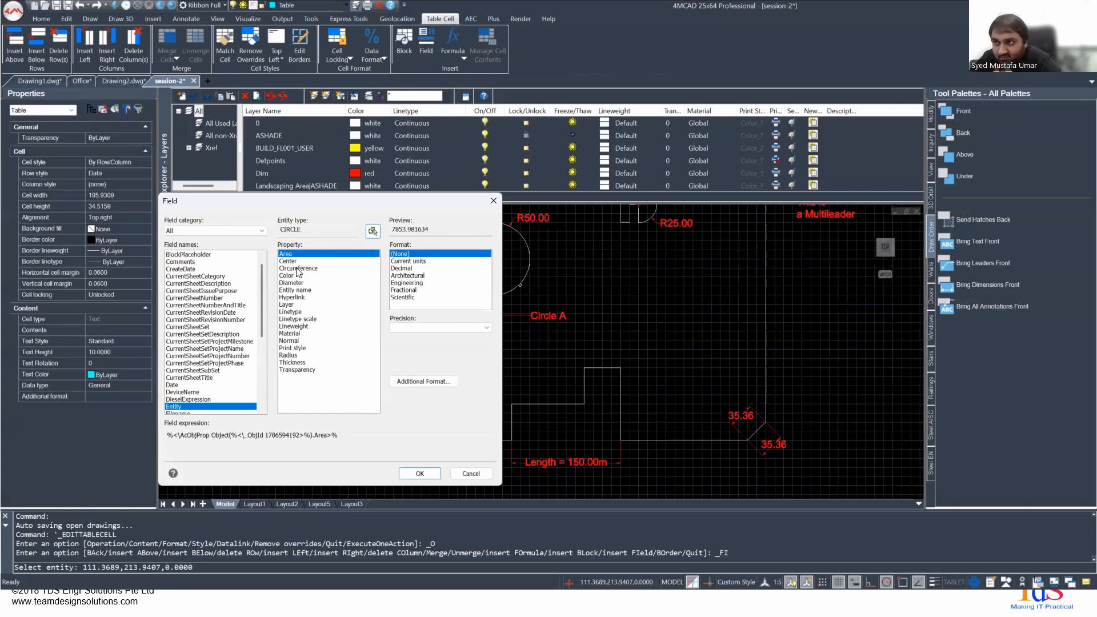
- Choose Circumference as the circle property that the field reports
{"action": "left_click", "coordinate": [296, 268]}
{"action": "left_click", "coordinate": [298, 282]}
{"action": "left_click", "coordinate": [302, 268]}
{"action": "left_click", "coordinate": [302, 275]}
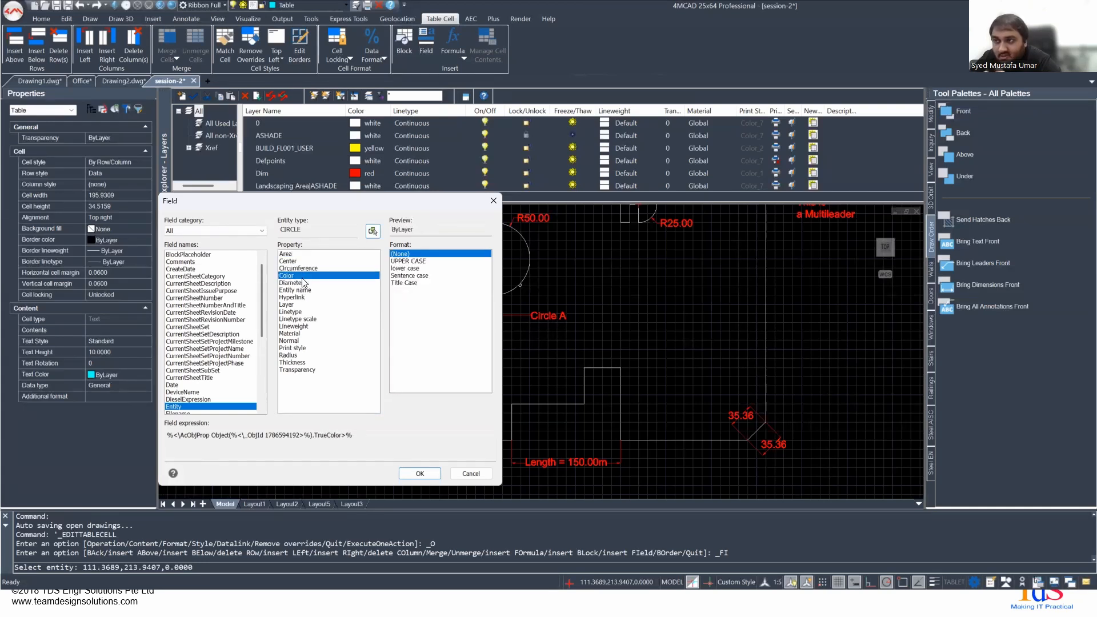
{"action": "left_click", "coordinate": [300, 267]}
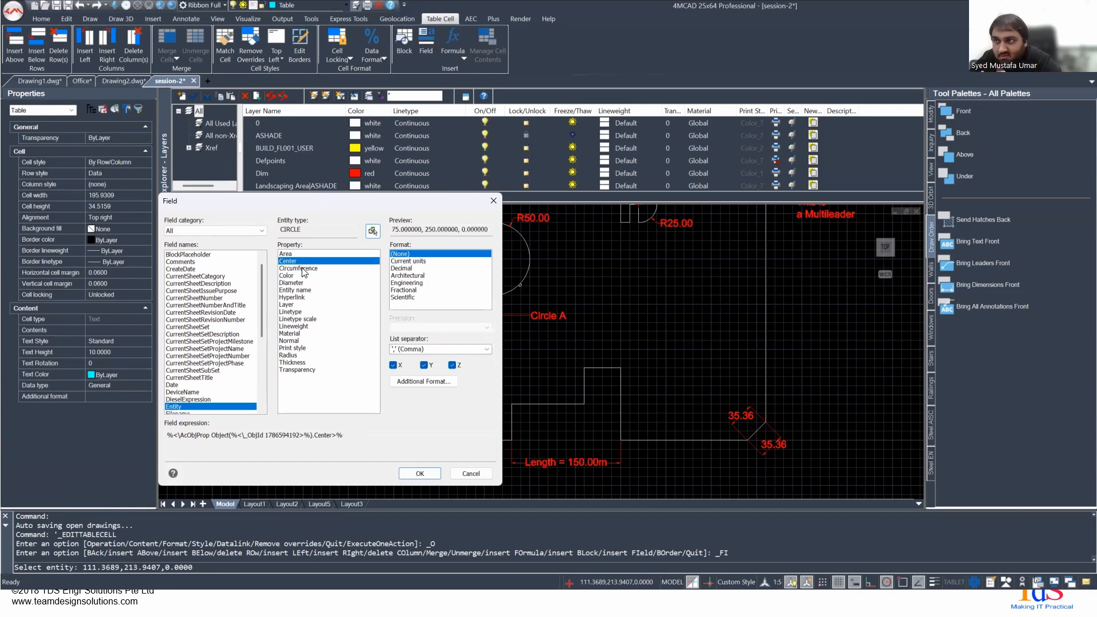
- Format the circumference field as Decimal with 0.00 precision and insert it in cell B4
{"action": "left_click", "coordinate": [412, 261]}
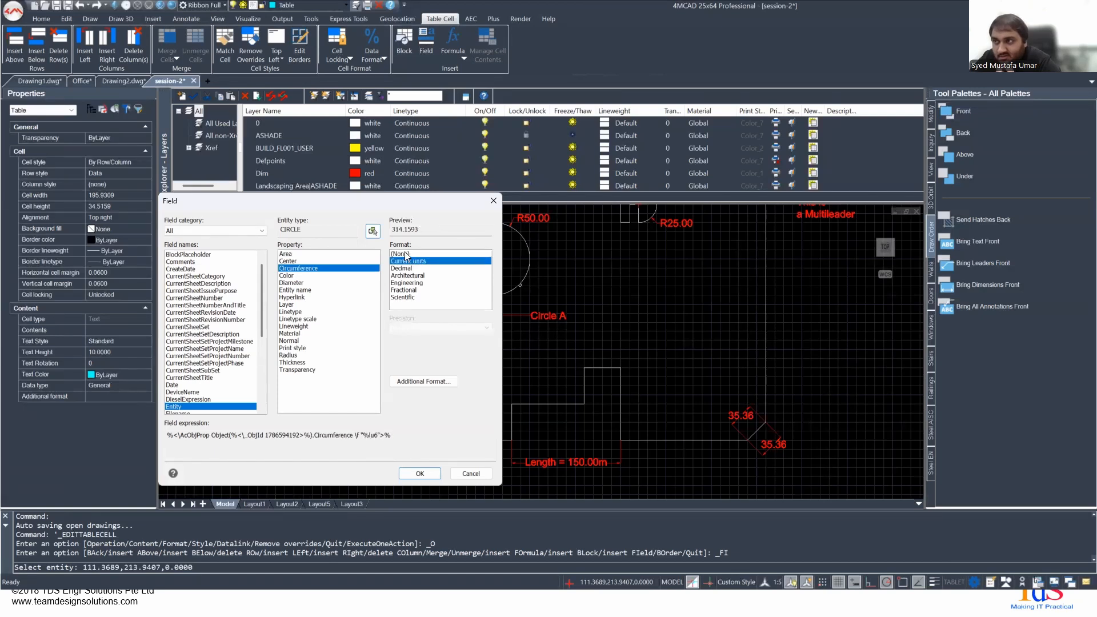
{"action": "left_click", "coordinate": [404, 269]}
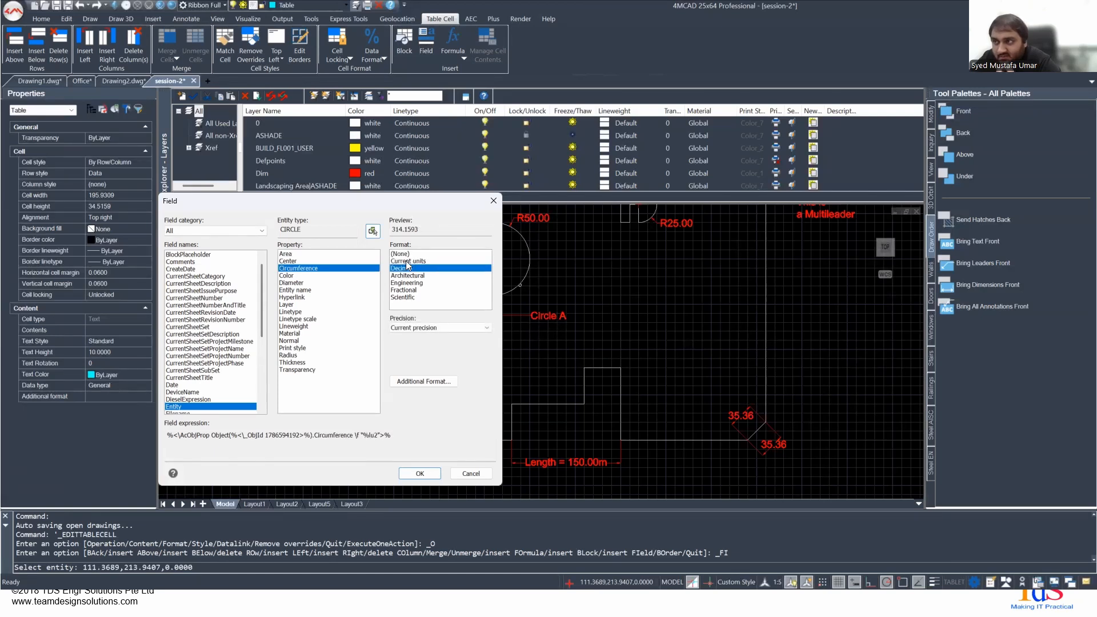
{"action": "left_click", "coordinate": [440, 327]}
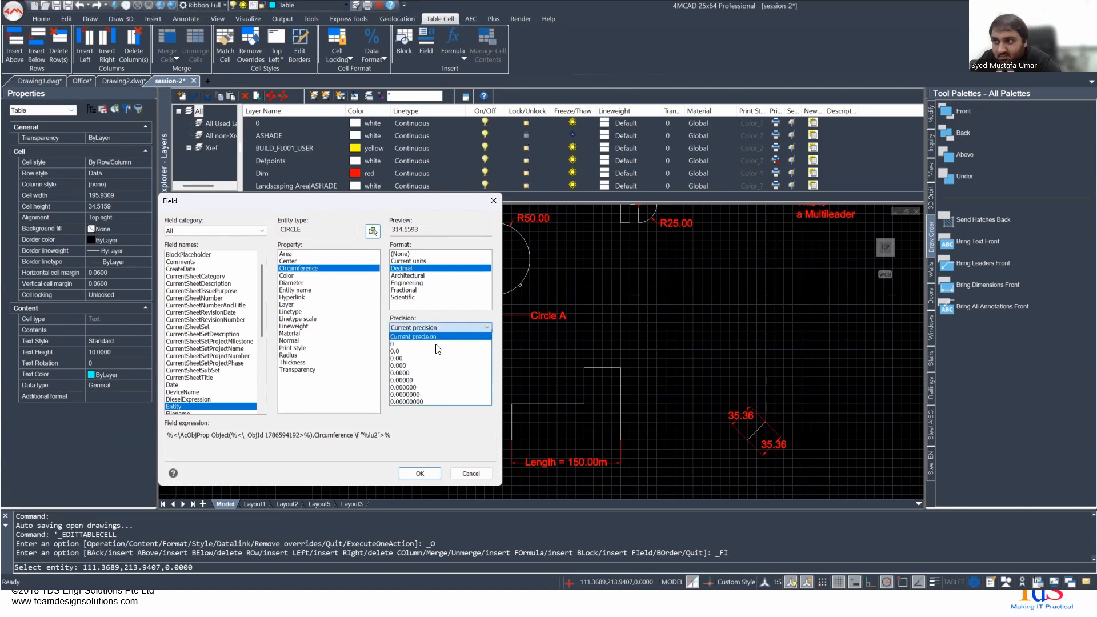
{"action": "left_click", "coordinate": [428, 358]}
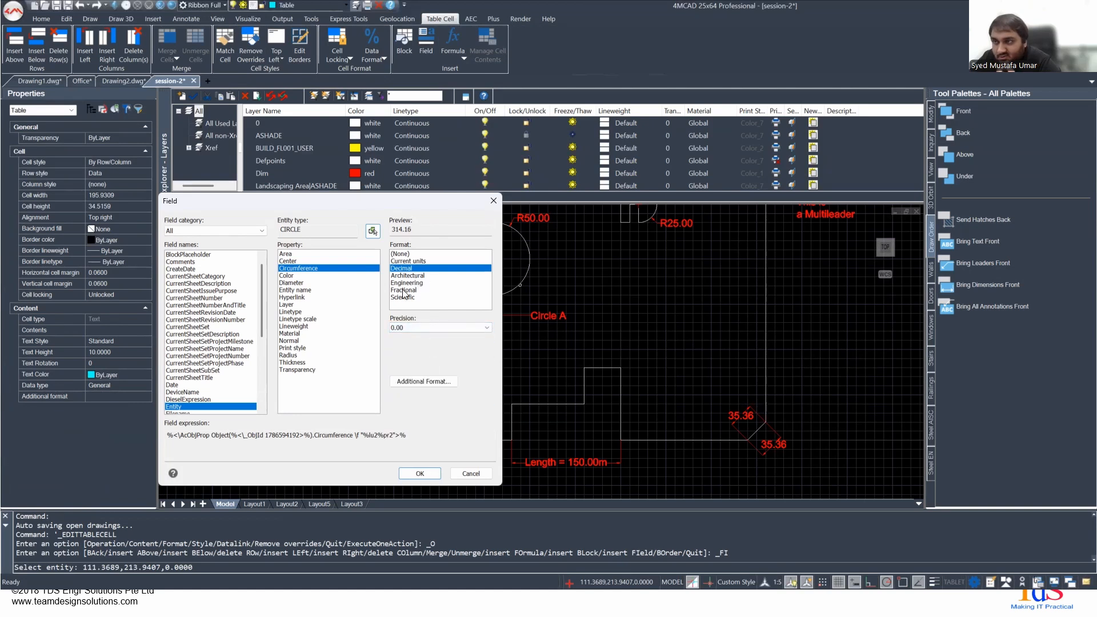
{"action": "left_click", "coordinate": [422, 330]}
{"action": "left_click", "coordinate": [425, 387]}
{"action": "left_click", "coordinate": [430, 327]}
{"action": "left_click", "coordinate": [425, 402]}
{"action": "left_click", "coordinate": [434, 328]}
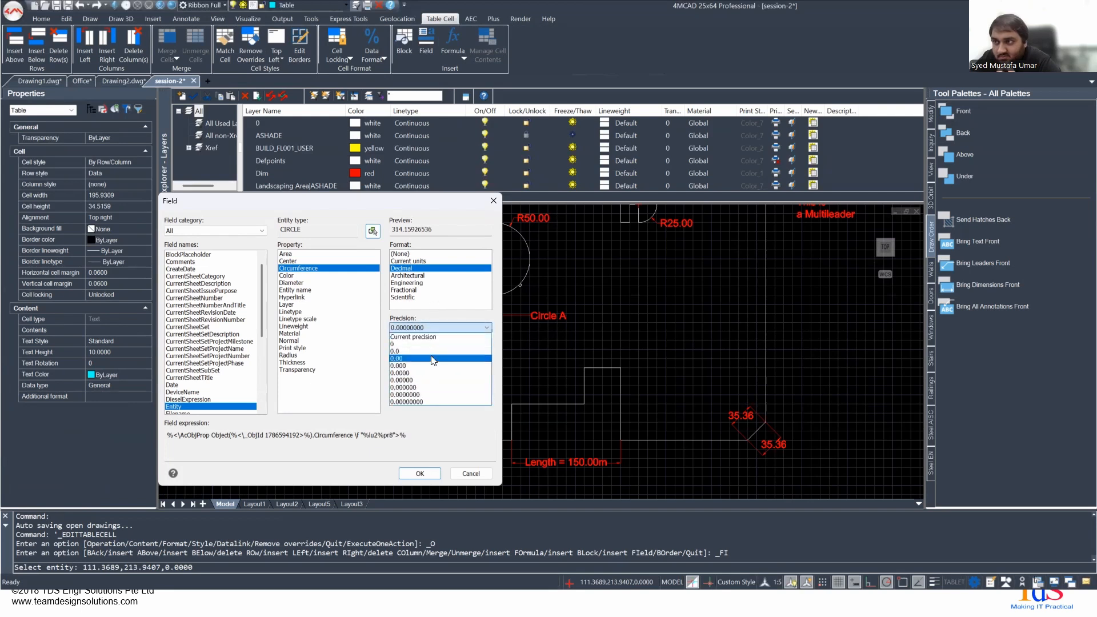
{"action": "left_click", "coordinate": [433, 358]}
{"action": "left_click", "coordinate": [419, 473]}
- Examine the circumference field in cell B4 of the new table
{"action": "middle_click_drag", "start_coordinate": [846, 264], "coordinate": [415, 388]}
{"action": "mouse_move", "coordinate": [751, 293]}
{"action": "middle_mouse_down"}
{"action": "mouse_move", "coordinate": [543, 387]}
{"action": "mouse_move", "coordinate": [313, 300]}
{"action": "middle_mouse_up"}
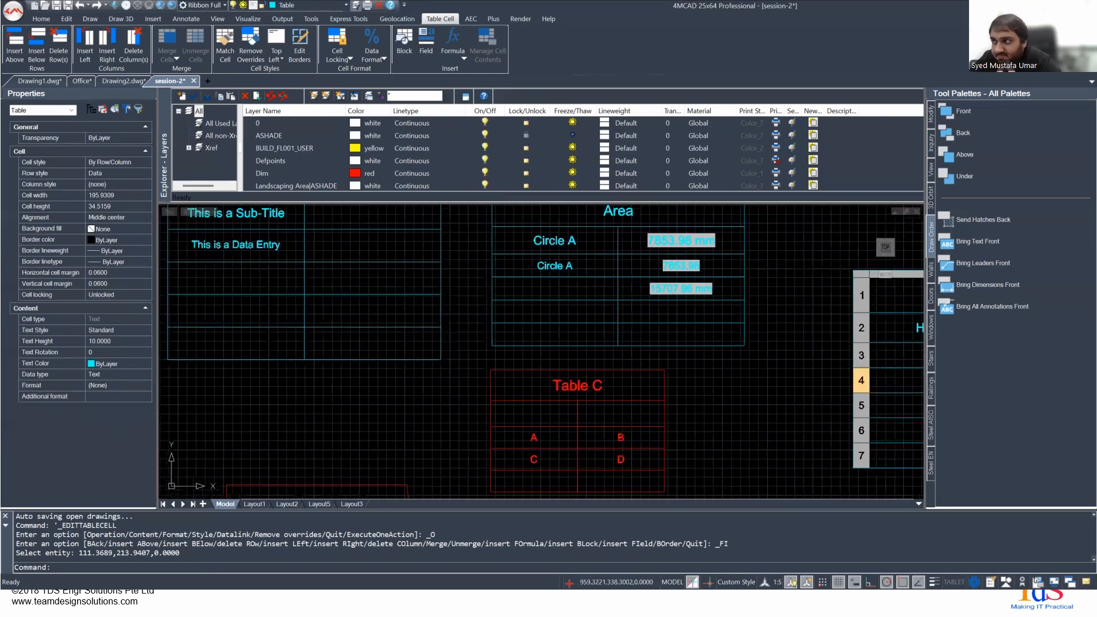
{"action": "middle_click_drag", "start_coordinate": [775, 368], "coordinate": [392, 326]}
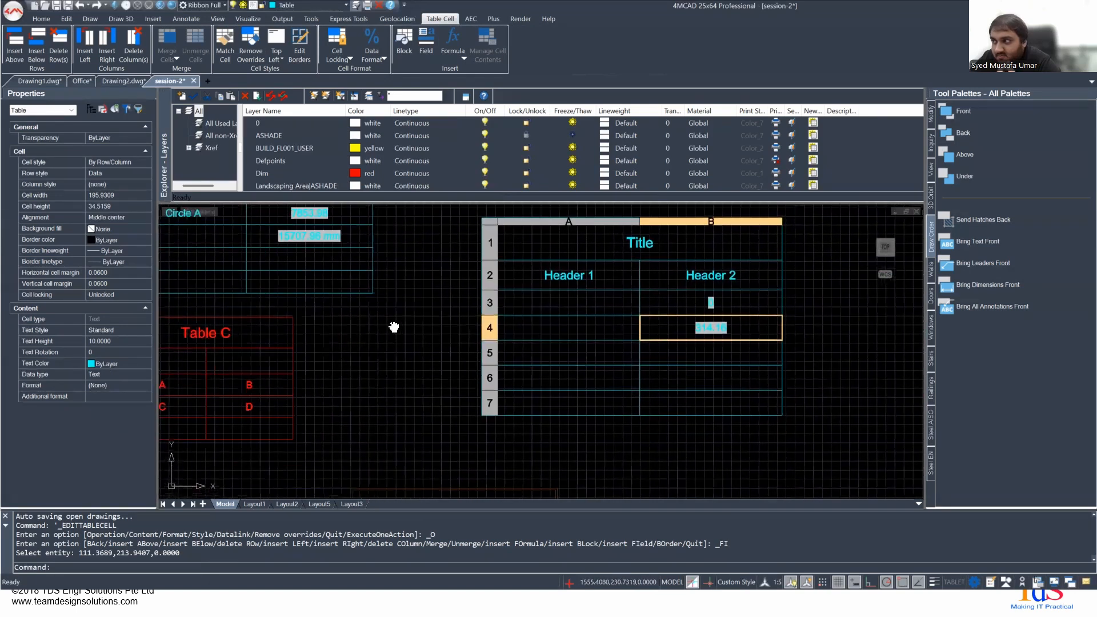
{"action": "scroll", "coordinate": [674, 317], "scroll_direction": "up", "scroll_amount": 3}
{"action": "left_click", "coordinate": [675, 315]}
{"action": "left_click", "coordinate": [716, 319]}
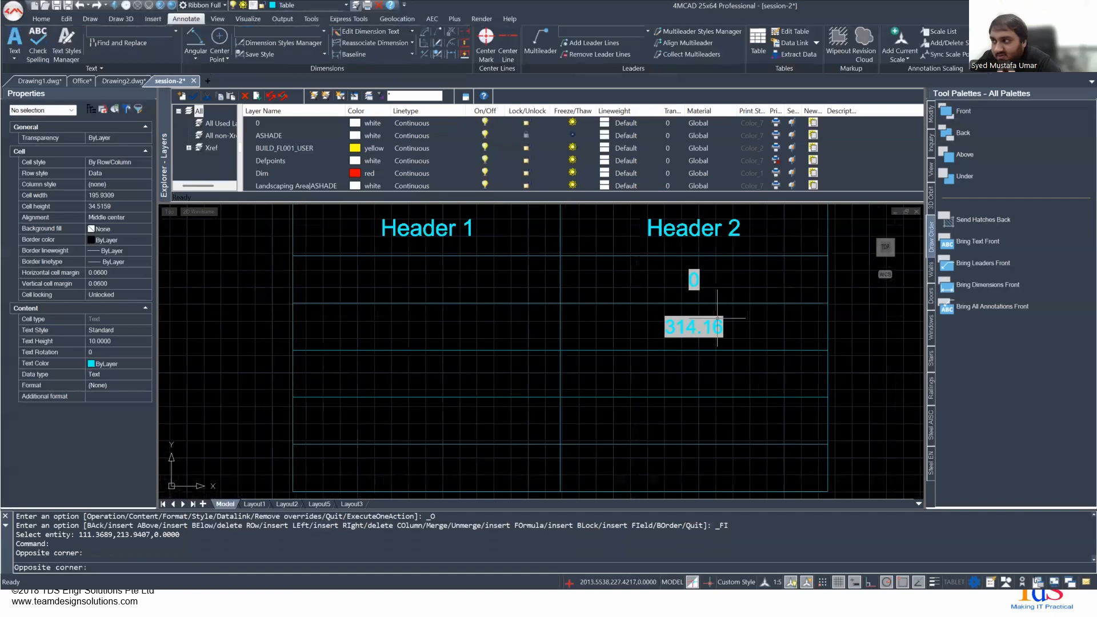
{"action": "left_click", "coordinate": [686, 322]}
{"action": "left_click", "coordinate": [611, 318]}
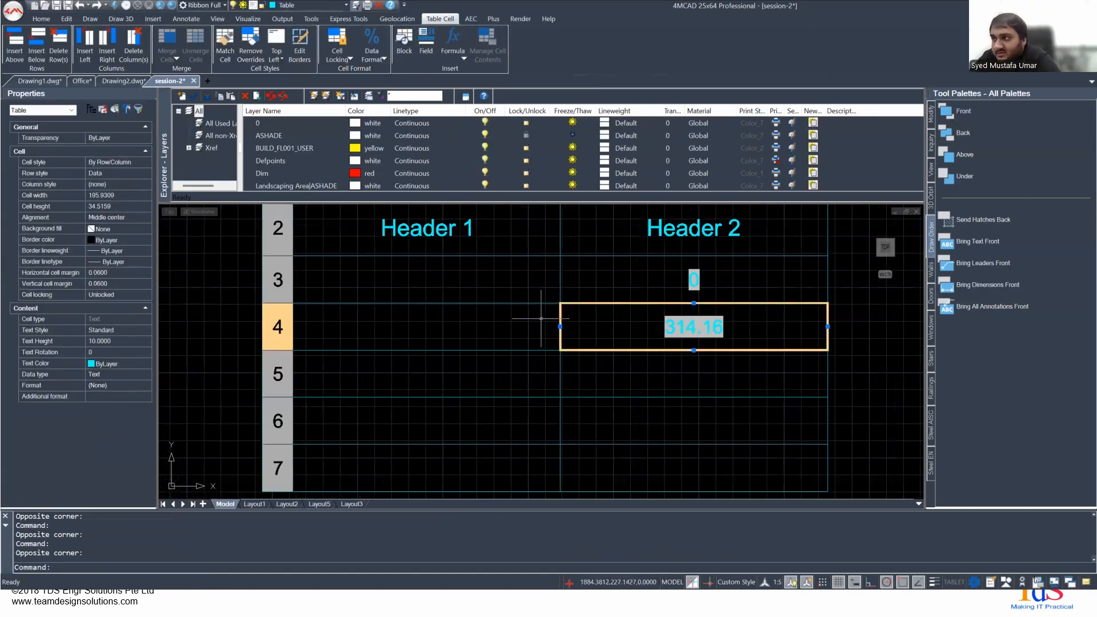
{"action": "scroll", "coordinate": [541, 318], "scroll_direction": "down", "scroll_amount": 3}
{"action": "middle_click_drag", "start_coordinate": [477, 321], "coordinate": [471, 284]}
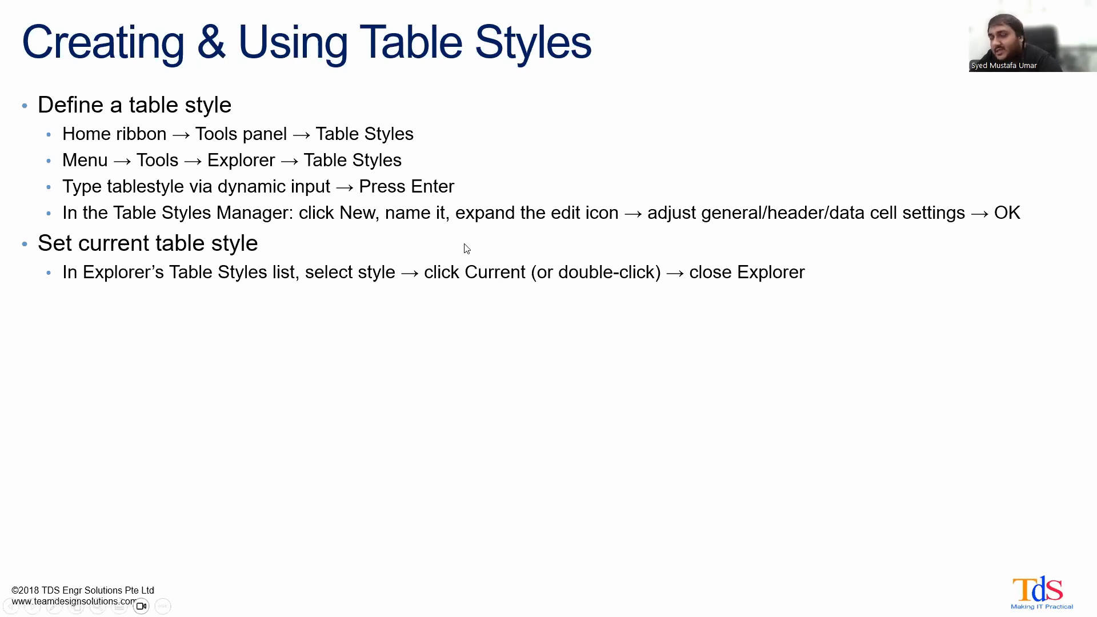
{"action": "key", "text": "Right"}
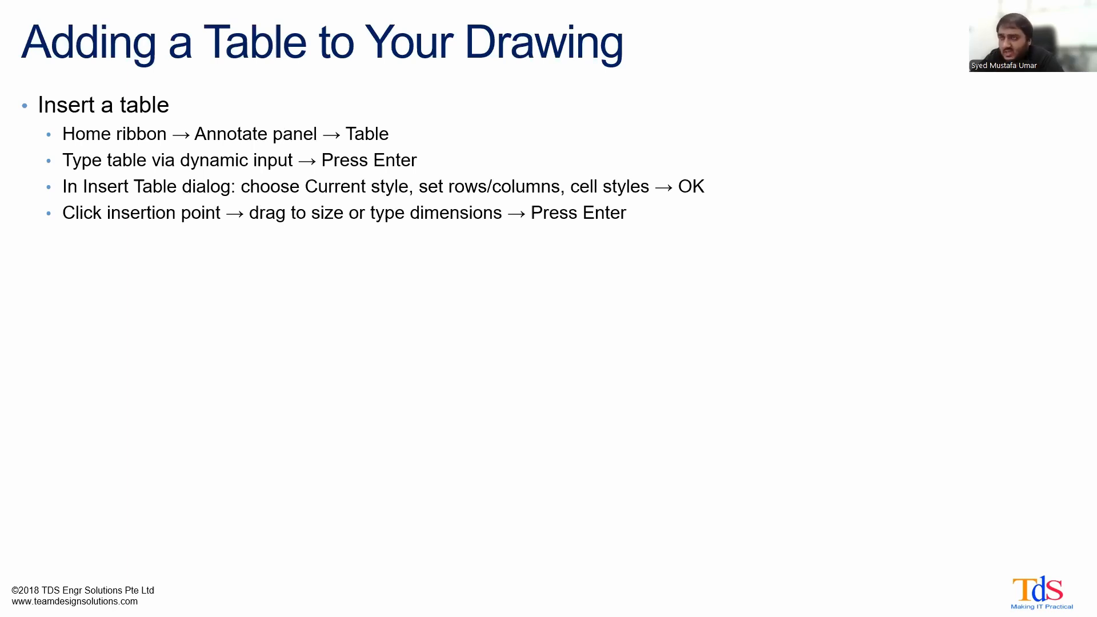
{"action": "key", "text": "Right"}
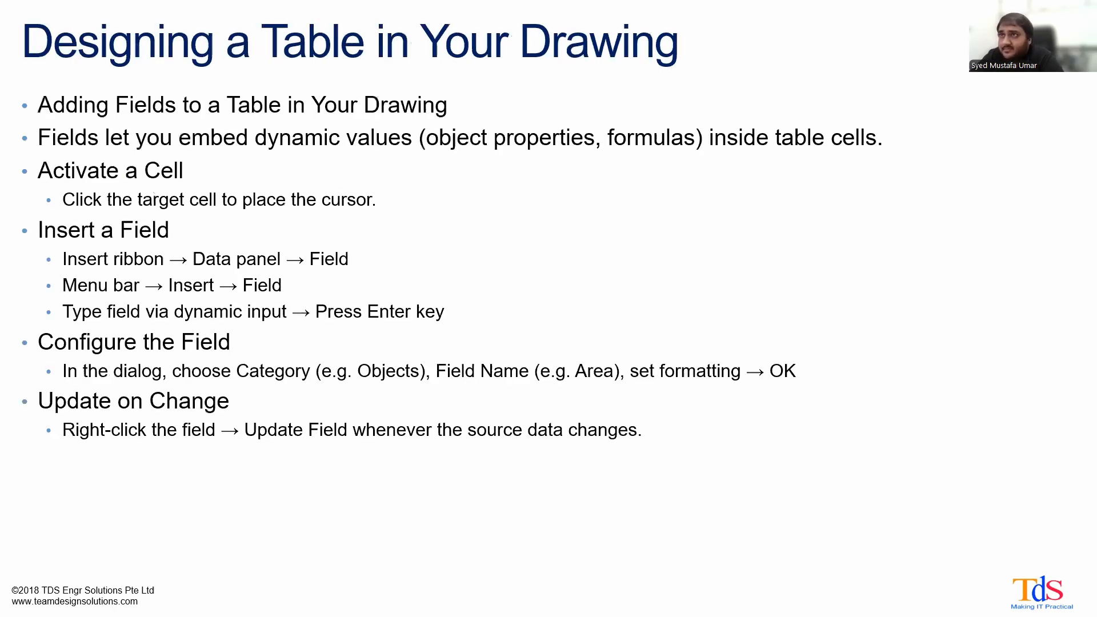
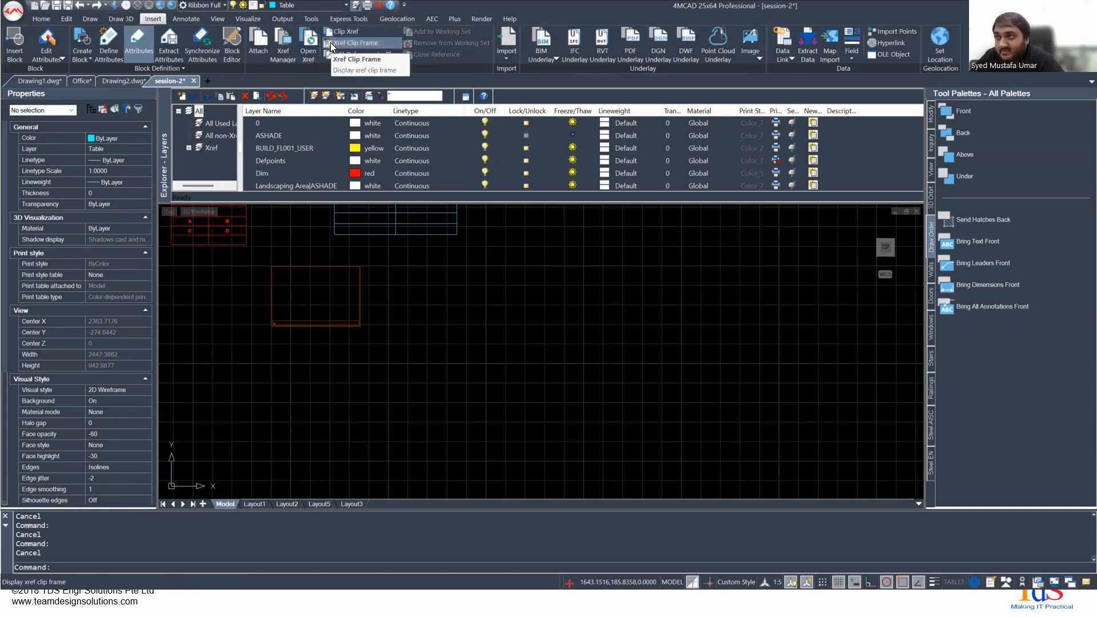
- Detach the Landscaping Area reference in the Xref Manager and choose Landscaping Area from the session-4 folder to attach again
{"action": "left_click", "coordinate": [284, 51]}
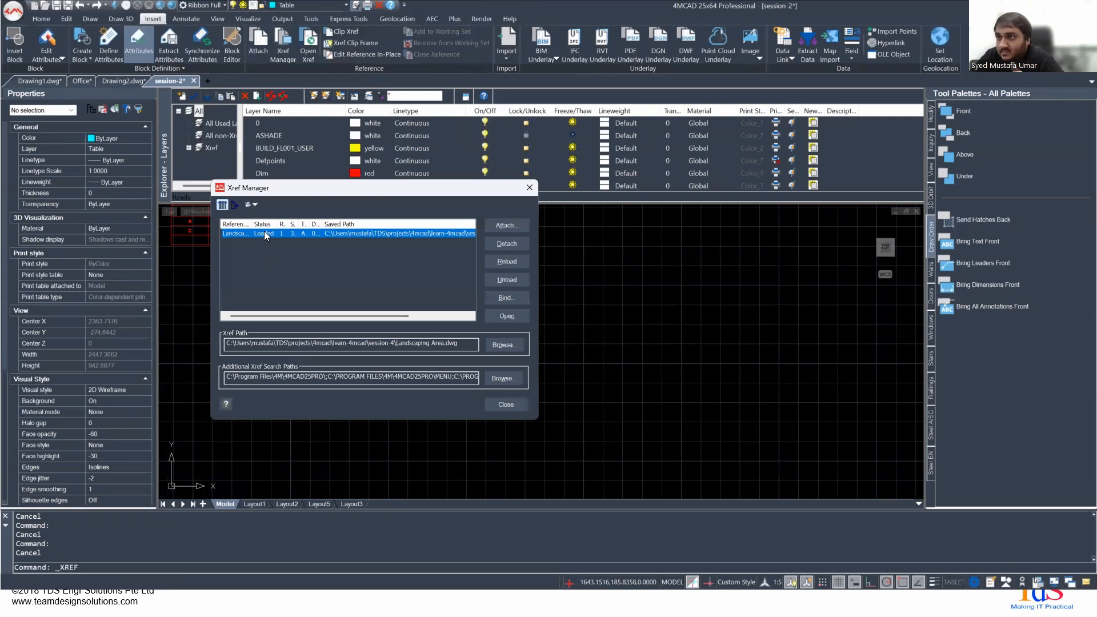
{"action": "left_click", "coordinate": [508, 243]}
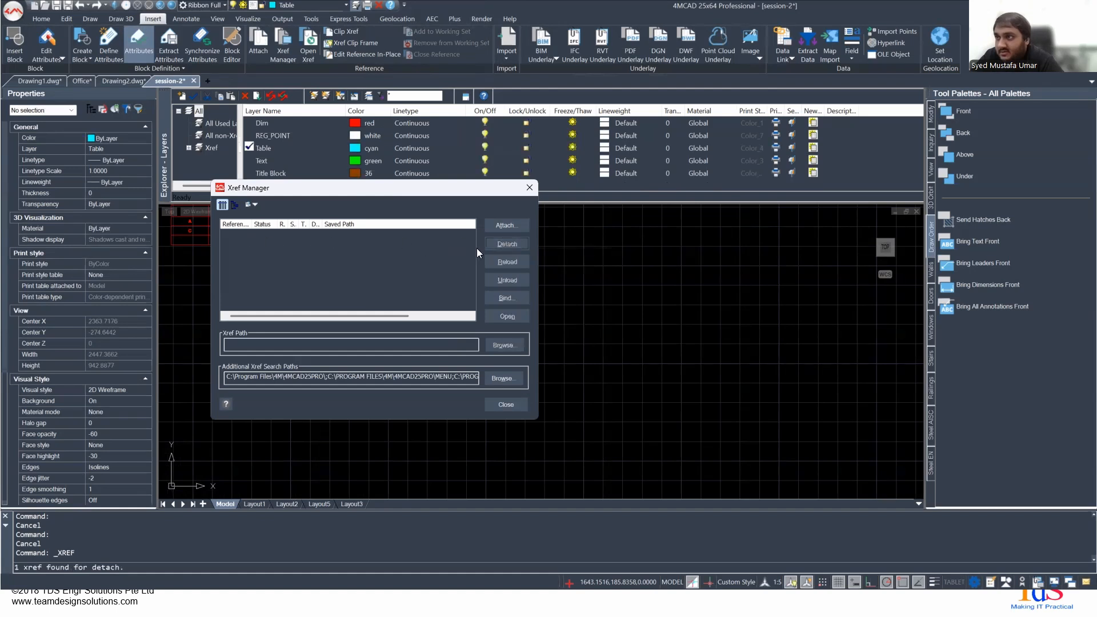
{"action": "left_click", "coordinate": [506, 225]}
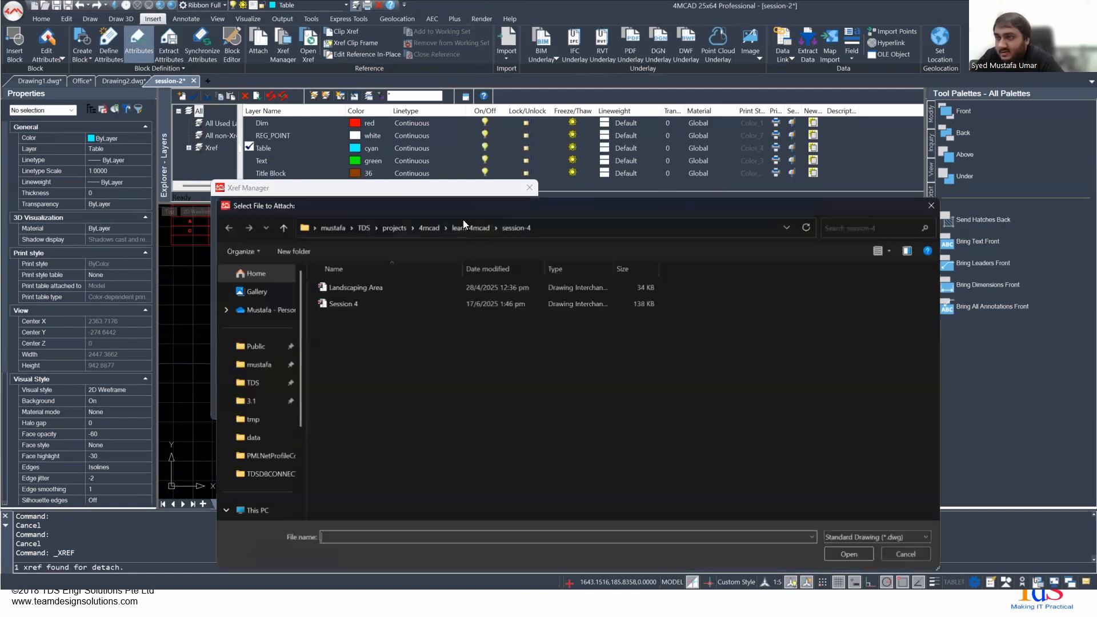
{"action": "double_click", "coordinate": [338, 283]}
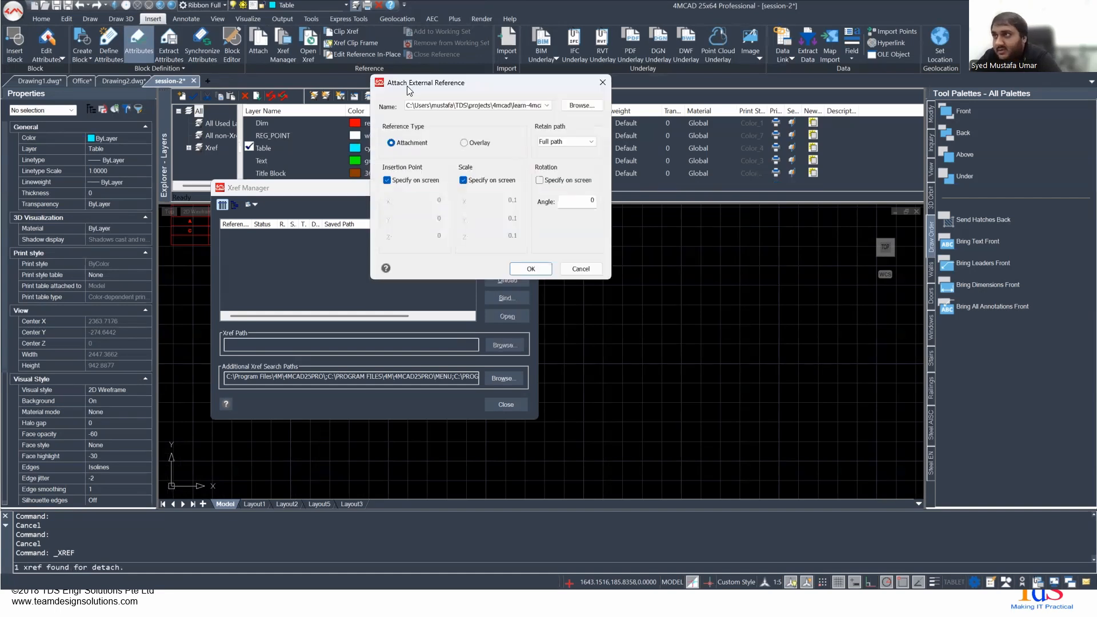
- Compare the retained path options for the Landscaping Area attachment and set it to Relative path
{"action": "left_click", "coordinate": [547, 106]}
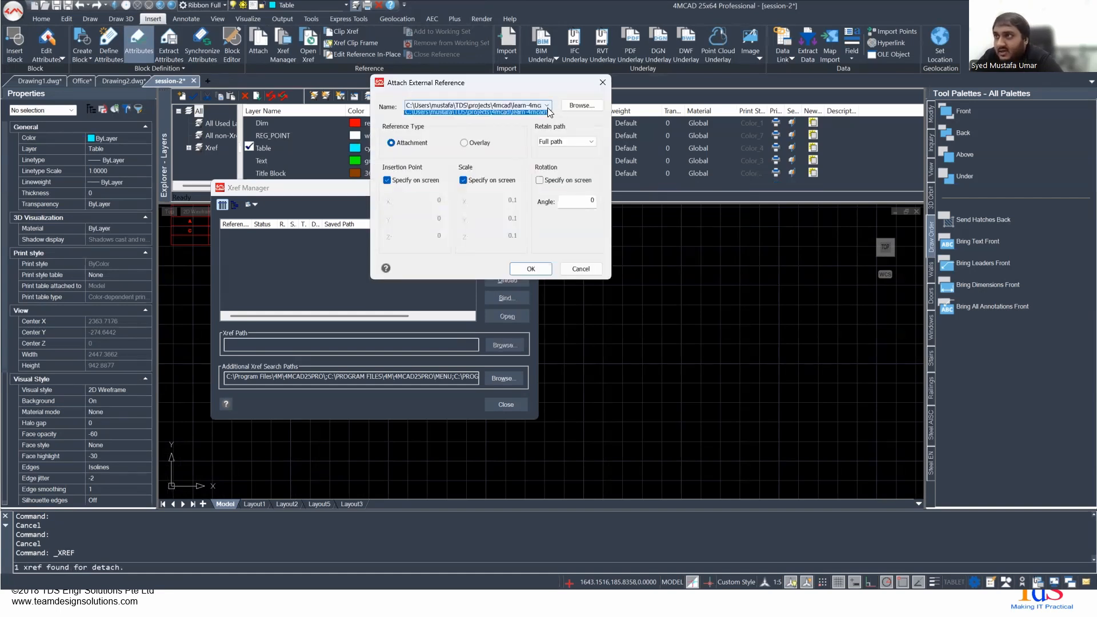
{"action": "left_click", "coordinate": [462, 115]}
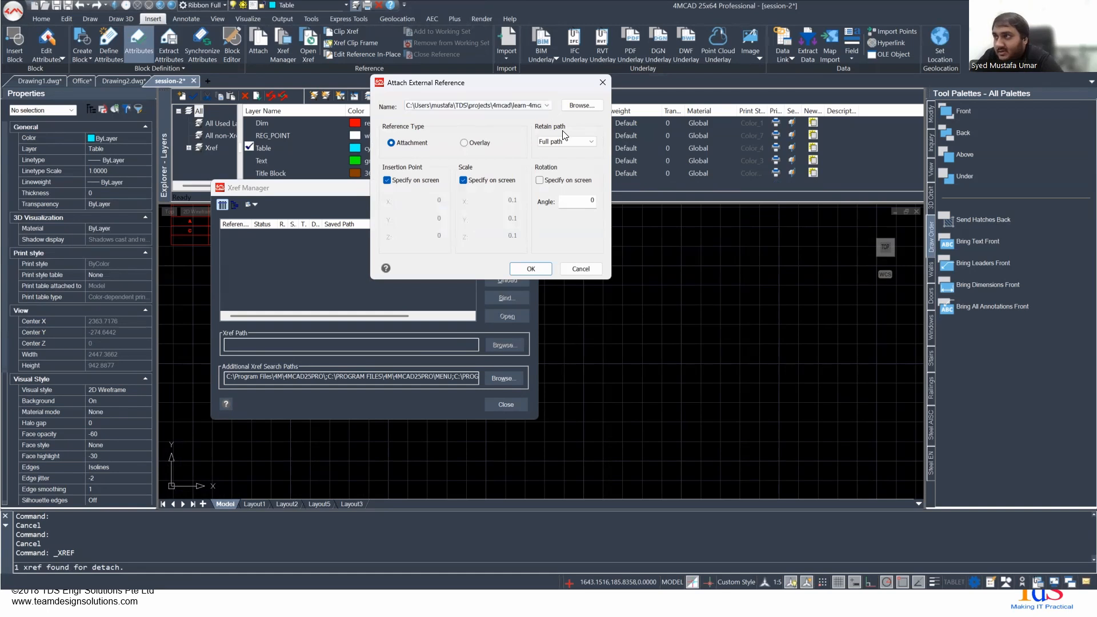
{"action": "left_click", "coordinate": [559, 147]}
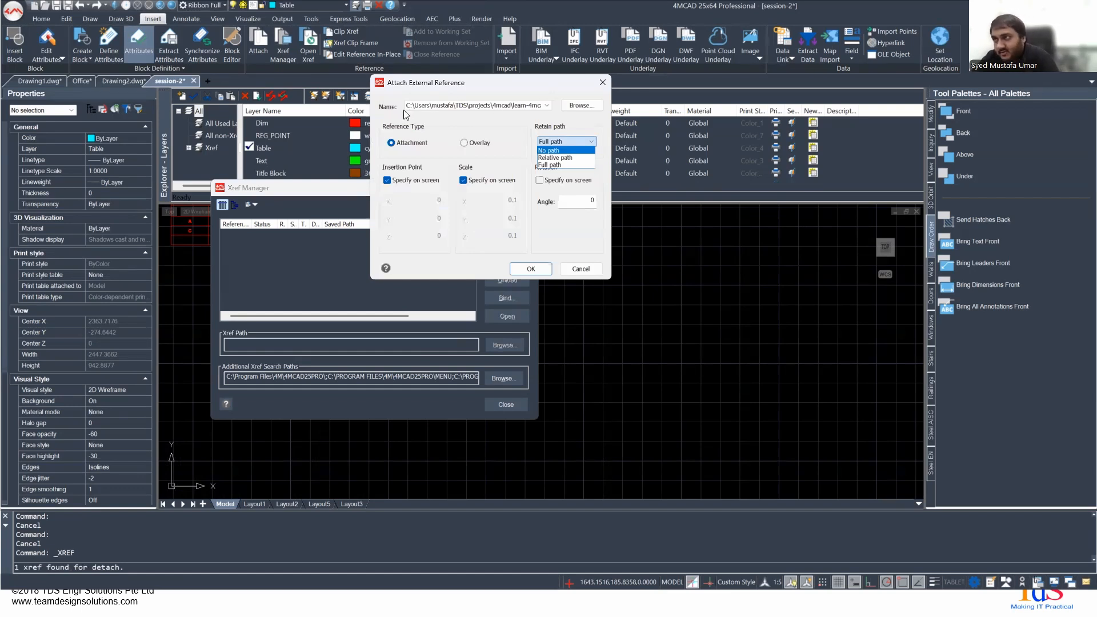
{"action": "left_click", "coordinate": [551, 158]}
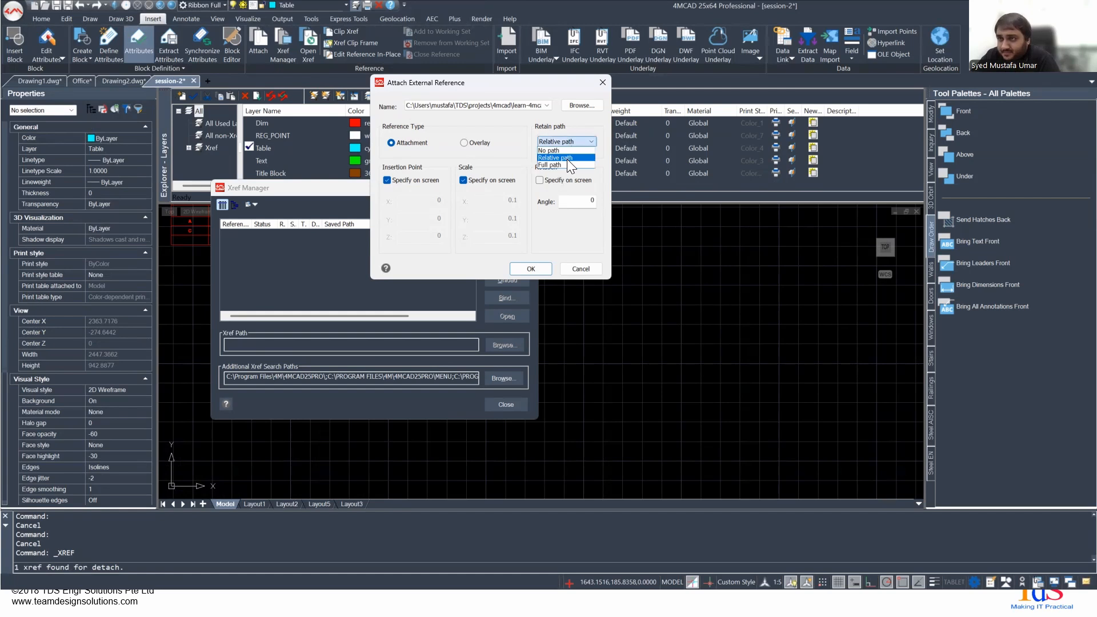
{"action": "left_click", "coordinate": [492, 106]}
{"action": "left_click", "coordinate": [533, 106]}
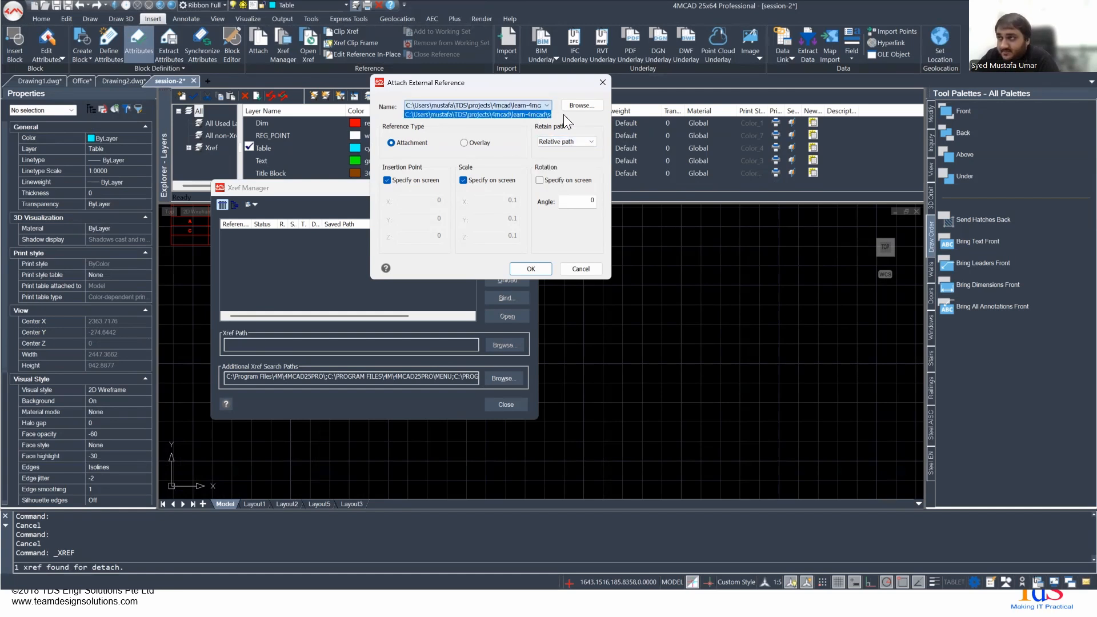
{"action": "left_click", "coordinate": [472, 88]}
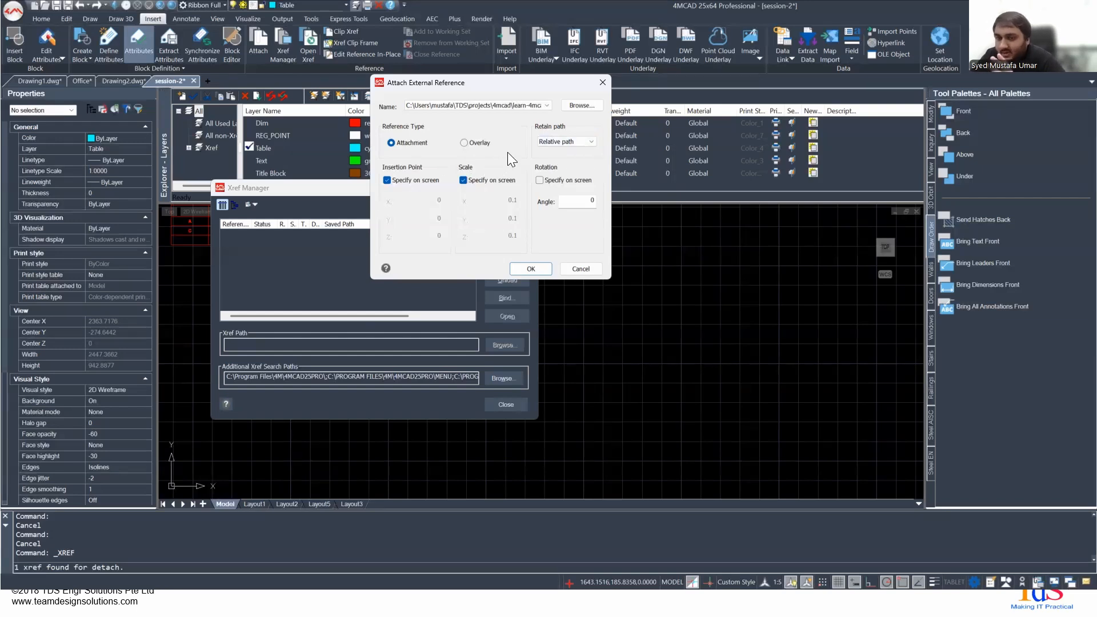
{"action": "left_click", "coordinate": [583, 144]}
{"action": "left_click", "coordinate": [560, 164]}
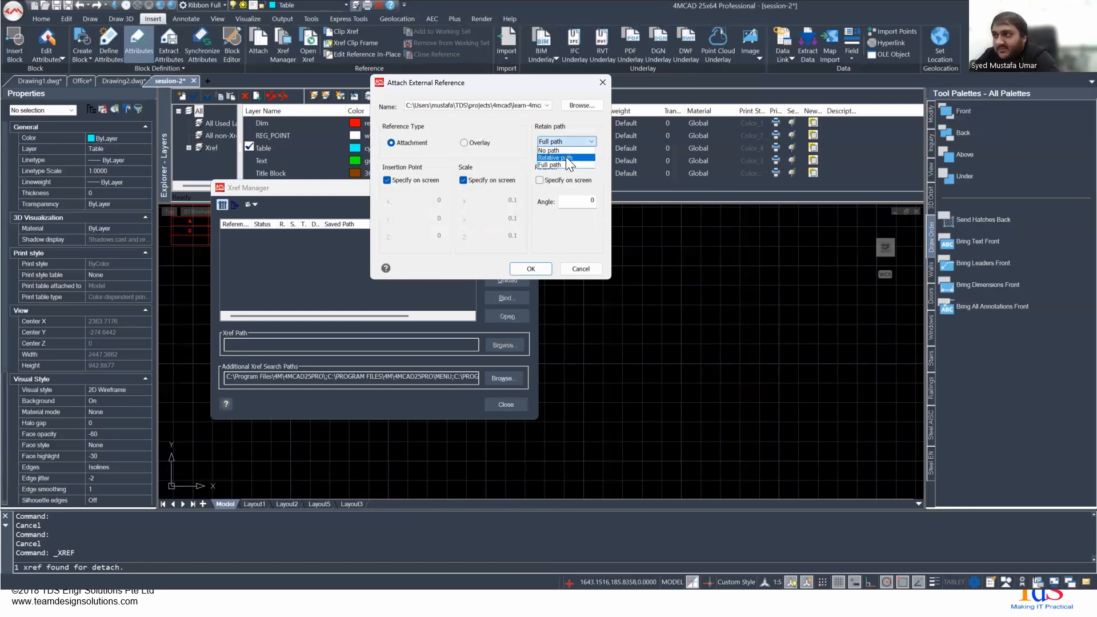
{"action": "left_click", "coordinate": [566, 158]}
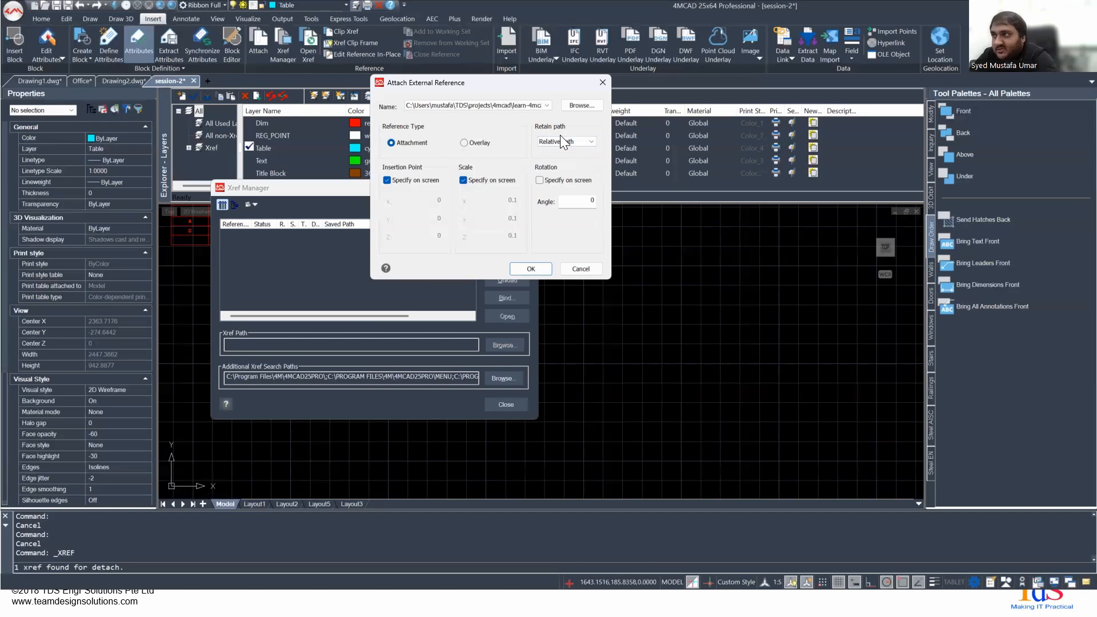
- Attach the Landscaping Area reference at about -8724,-4277 with X and Y scale factors of 0.1, and close the Xref Manager
{"action": "left_click", "coordinate": [538, 180]}
{"action": "left_click", "coordinate": [539, 180]}
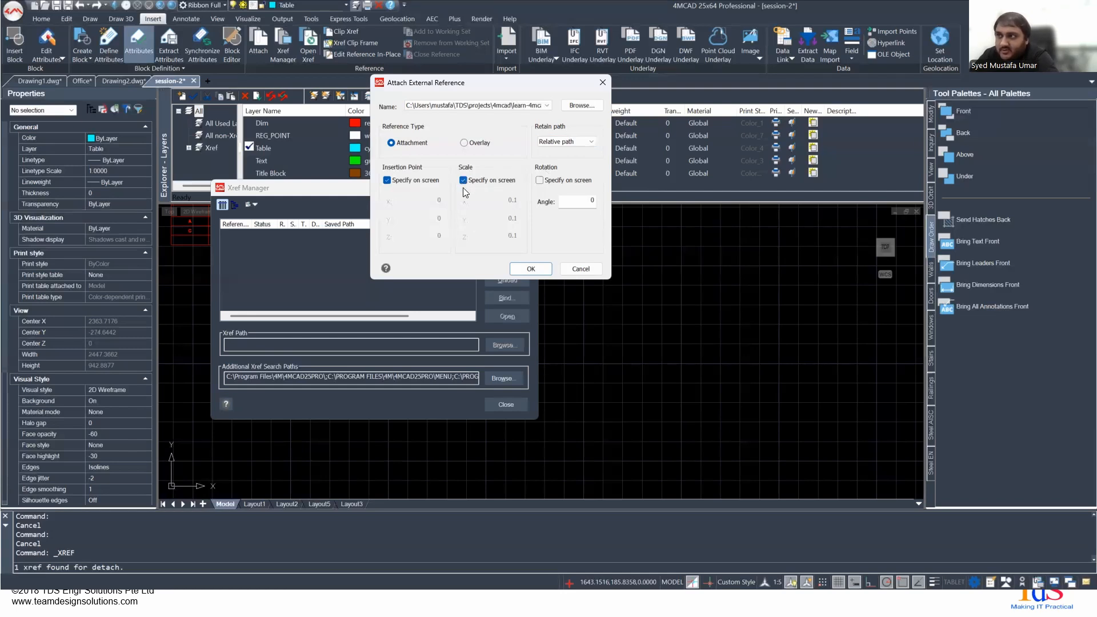
{"action": "left_click", "coordinate": [525, 269]}
{"action": "scroll", "coordinate": [375, 394], "scroll_direction": "down", "scroll_amount": 10}
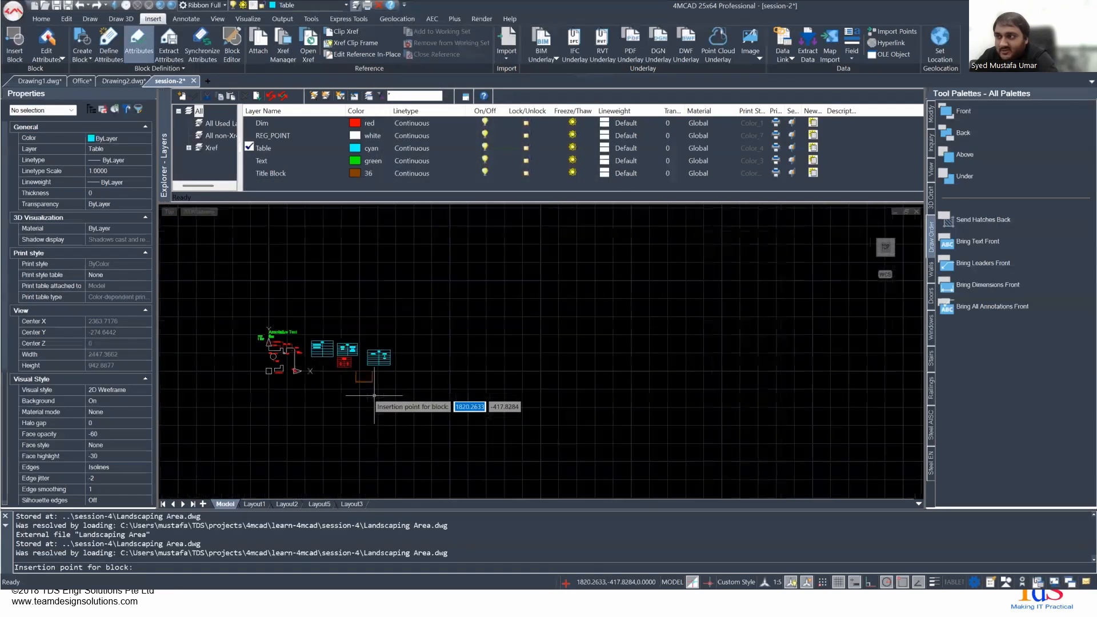
{"action": "scroll", "coordinate": [302, 440], "scroll_direction": "up", "scroll_amount": 3}
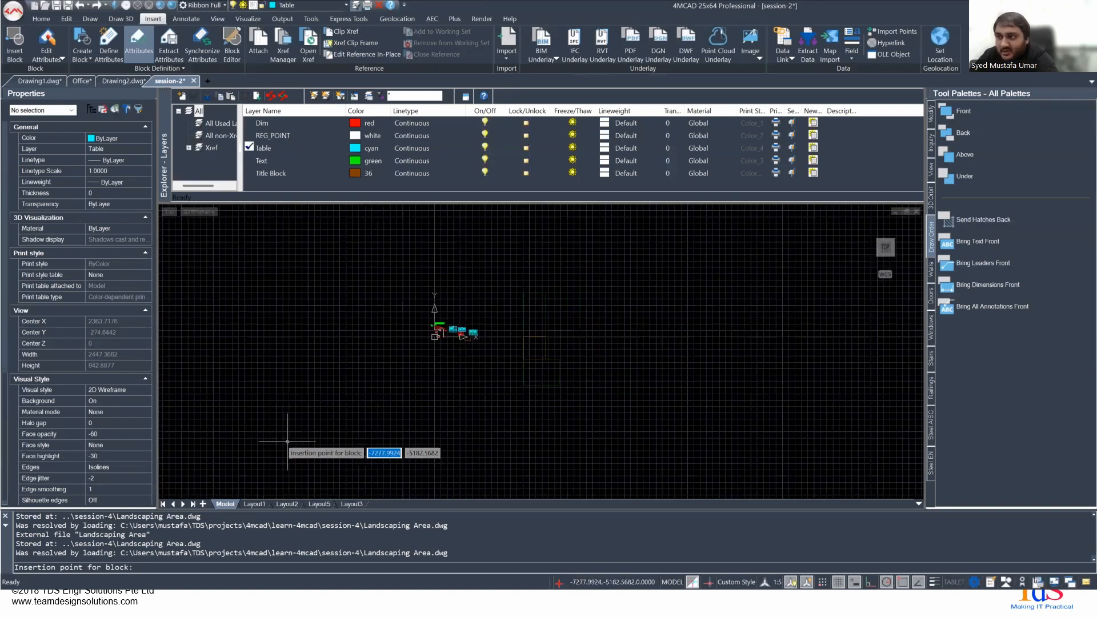
{"action": "scroll", "coordinate": [257, 437], "scroll_direction": "up", "scroll_amount": 2}
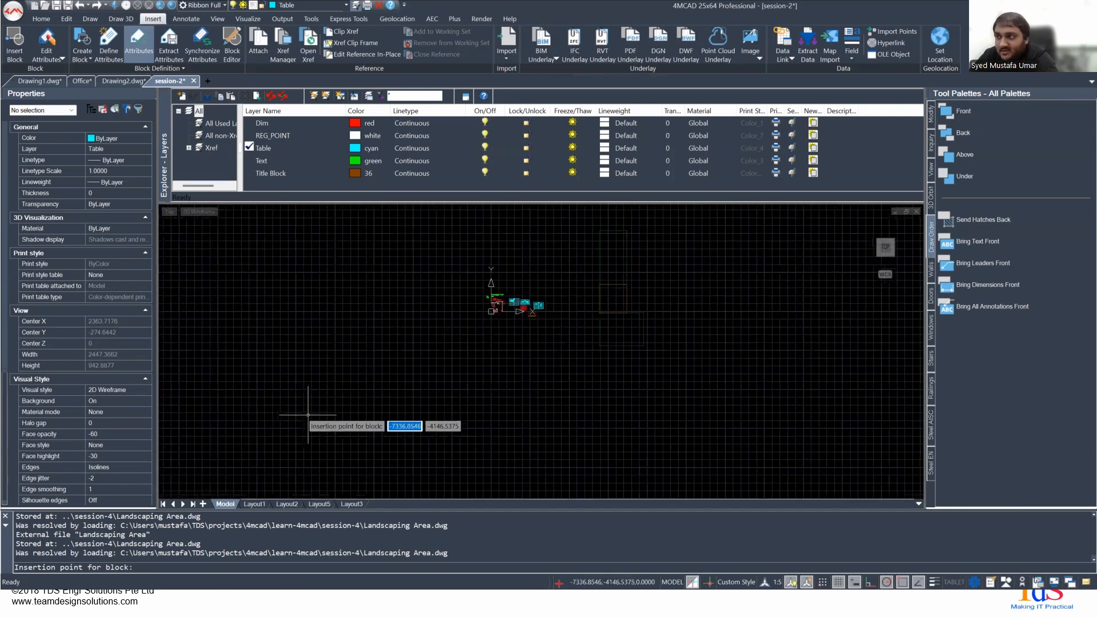
{"action": "left_click", "coordinate": [273, 418]}
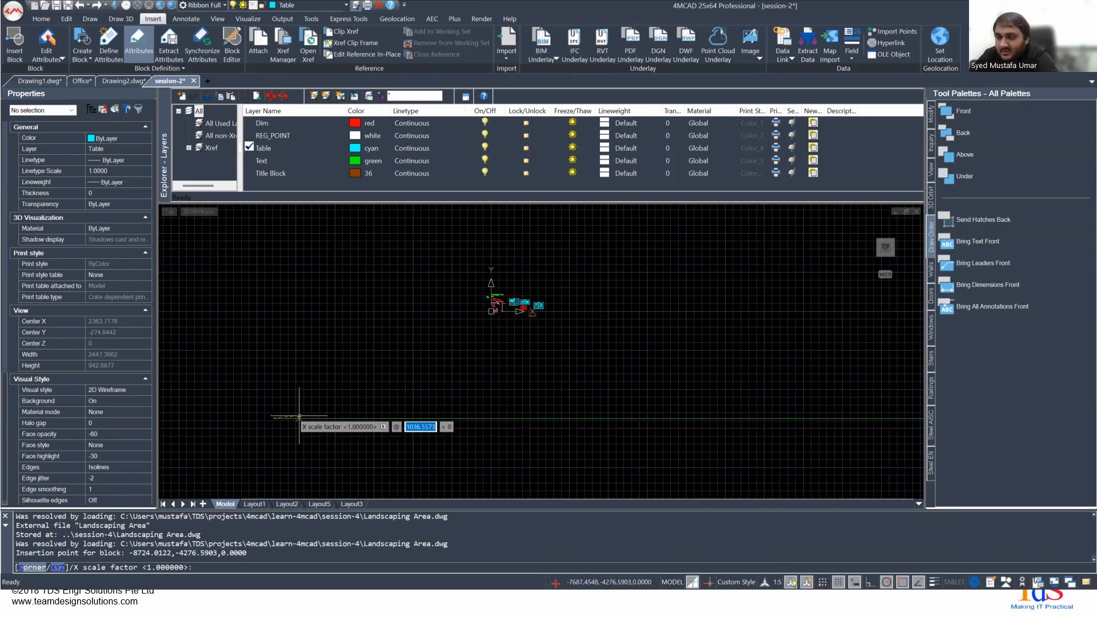
{"action": "type", "text": "0.1"}
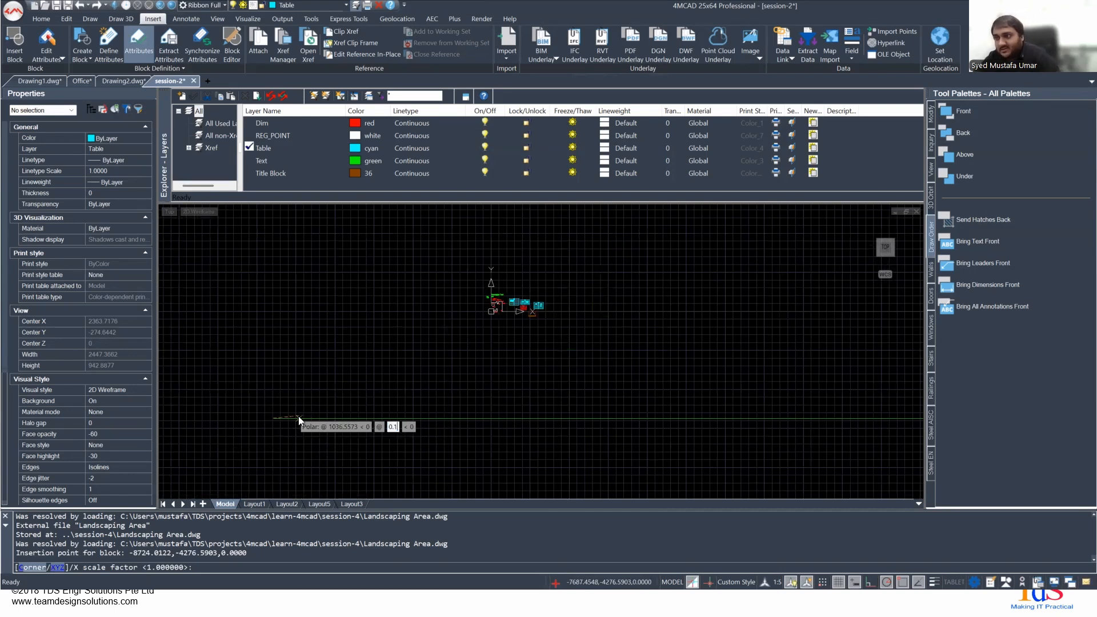
{"action": "key", "text": "Return"}
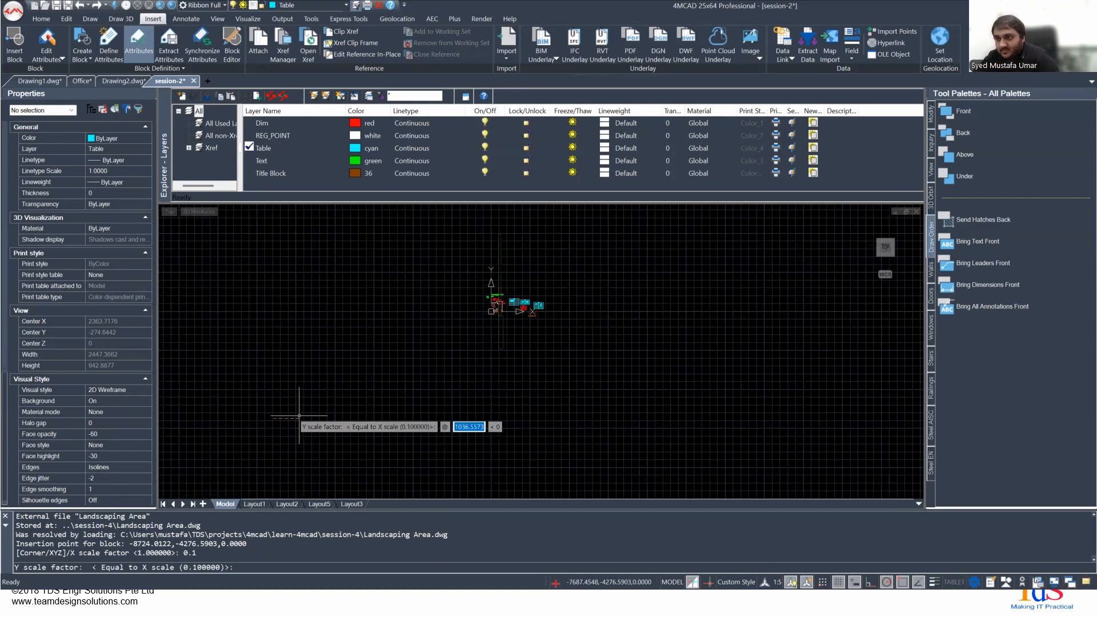
{"action": "key", "text": "Return"}
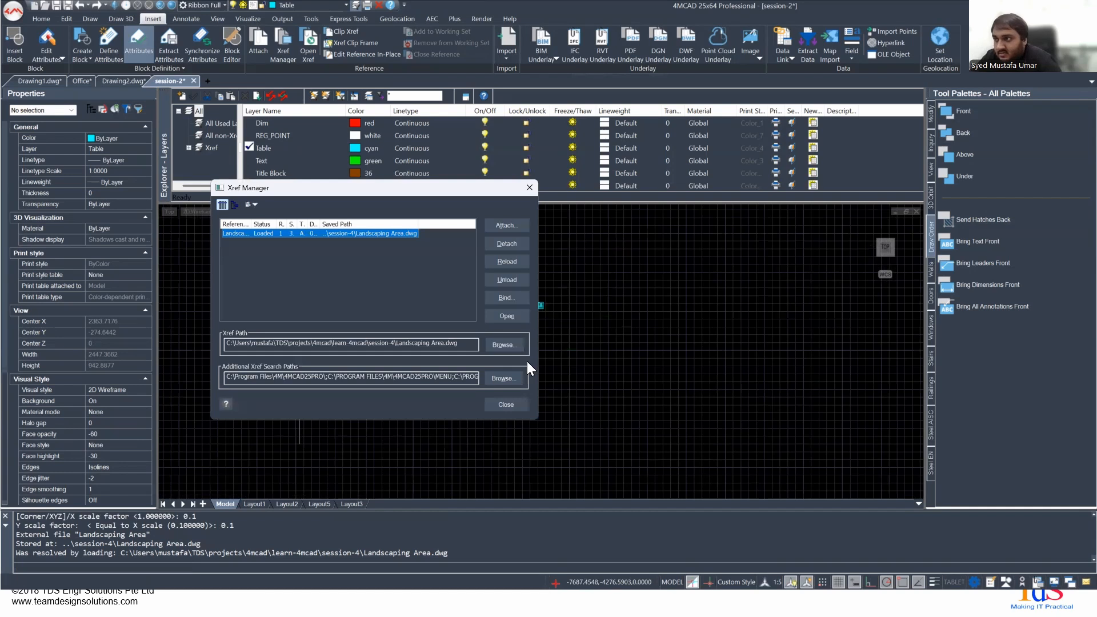
{"action": "left_click", "coordinate": [529, 188]}
- Move the Landscaping Area reference from about -8147,-3926 to about 534,635, so it sits above the tables
{"action": "scroll", "coordinate": [294, 428], "scroll_direction": "up", "scroll_amount": 4}
{"action": "left_click", "coordinate": [294, 369]}
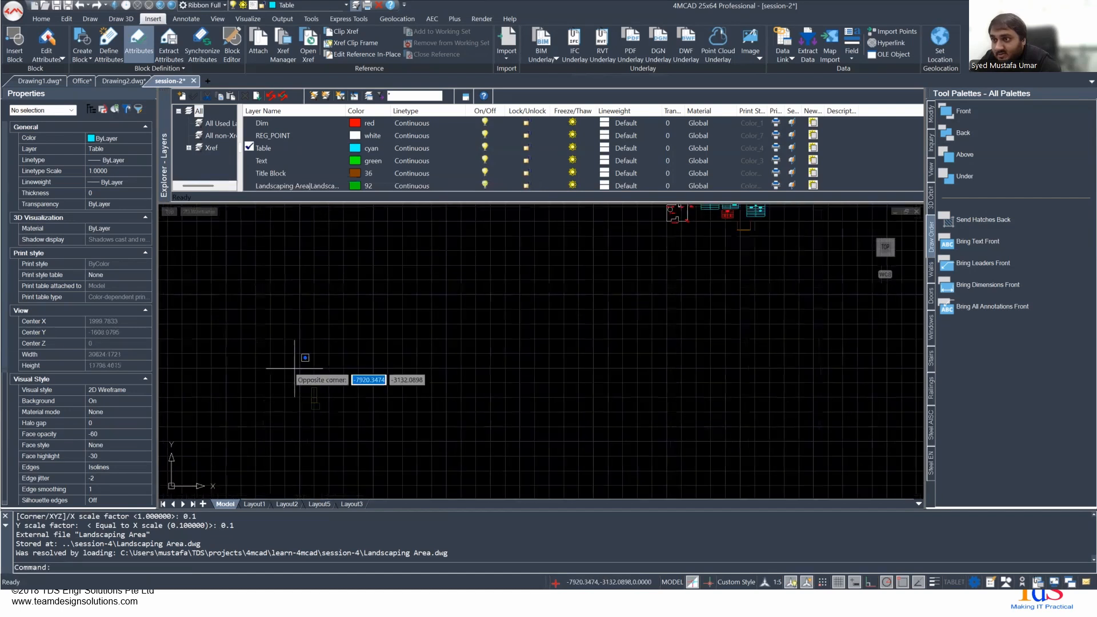
{"action": "left_click", "coordinate": [358, 432]}
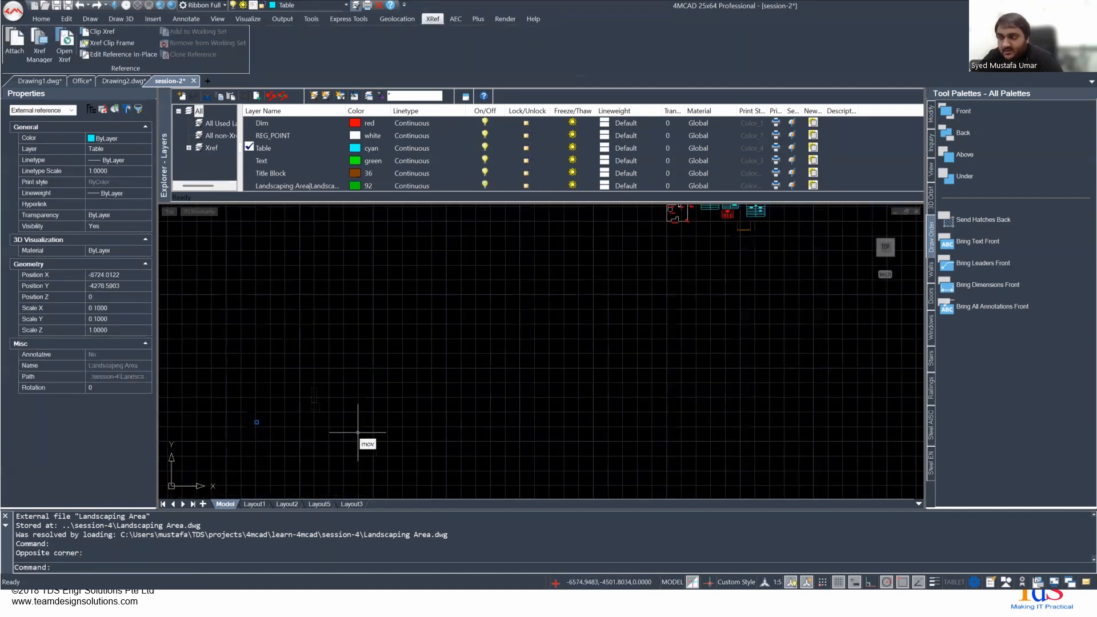
{"action": "type", "text": "mov"}
{"action": "key", "text": "Return"}
{"action": "left_click", "coordinate": [284, 406]}
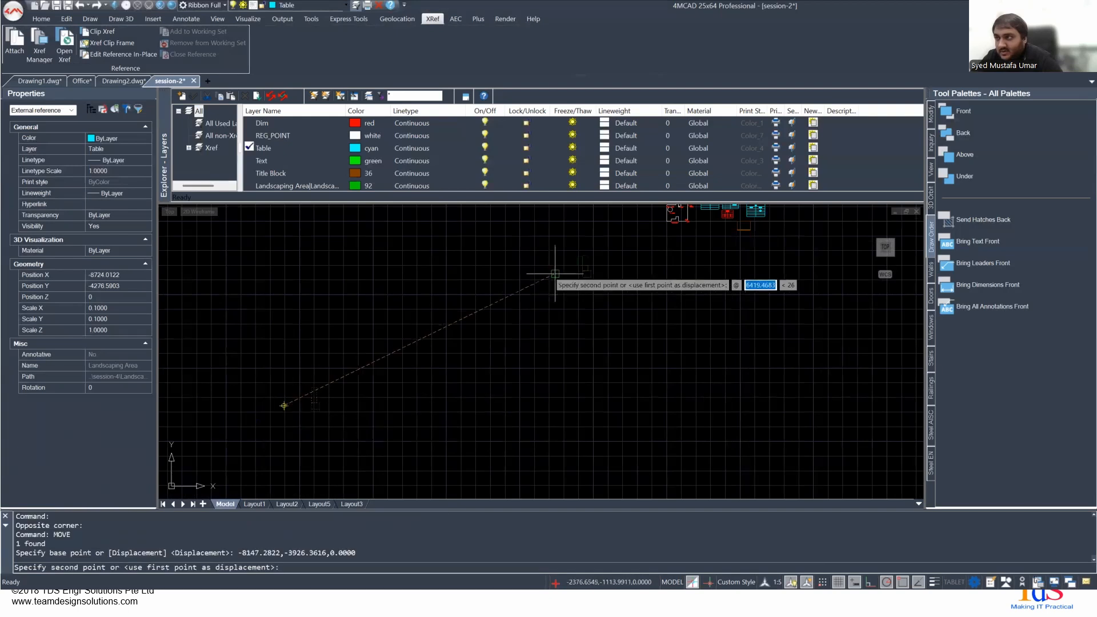
{"action": "scroll", "coordinate": [497, 377], "scroll_direction": "up", "scroll_amount": 4}
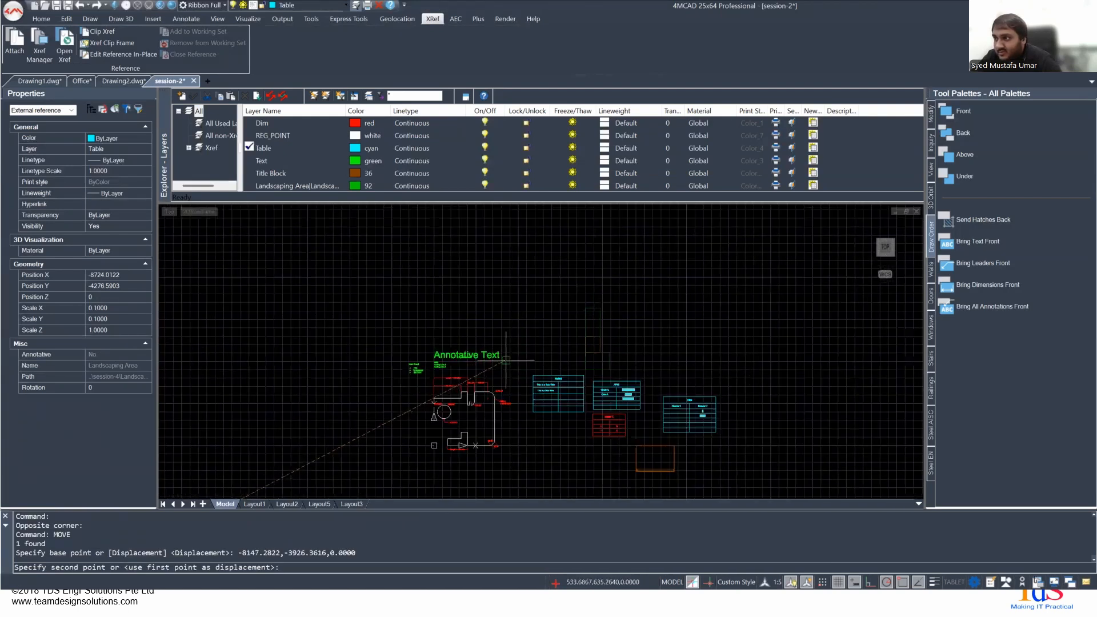
{"action": "left_click", "coordinate": [506, 360]}
- Examine the moved Landscaping Area reference above the tables and its external reference properties
{"action": "scroll", "coordinate": [656, 382], "scroll_direction": "up", "scroll_amount": 2}
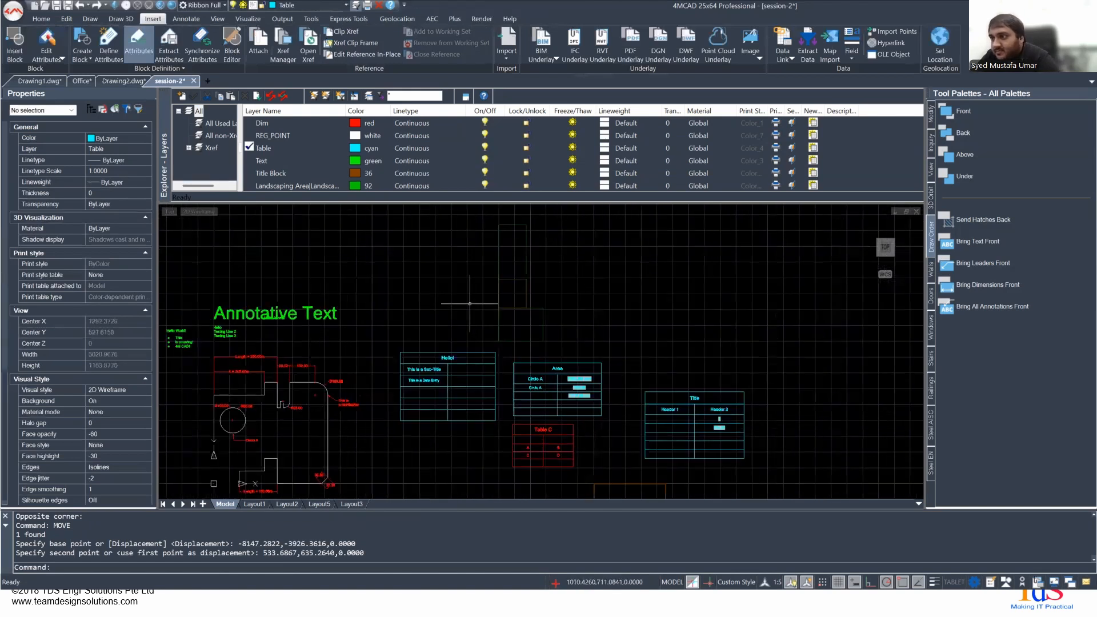
{"action": "scroll", "coordinate": [469, 304], "scroll_direction": "up", "scroll_amount": 2}
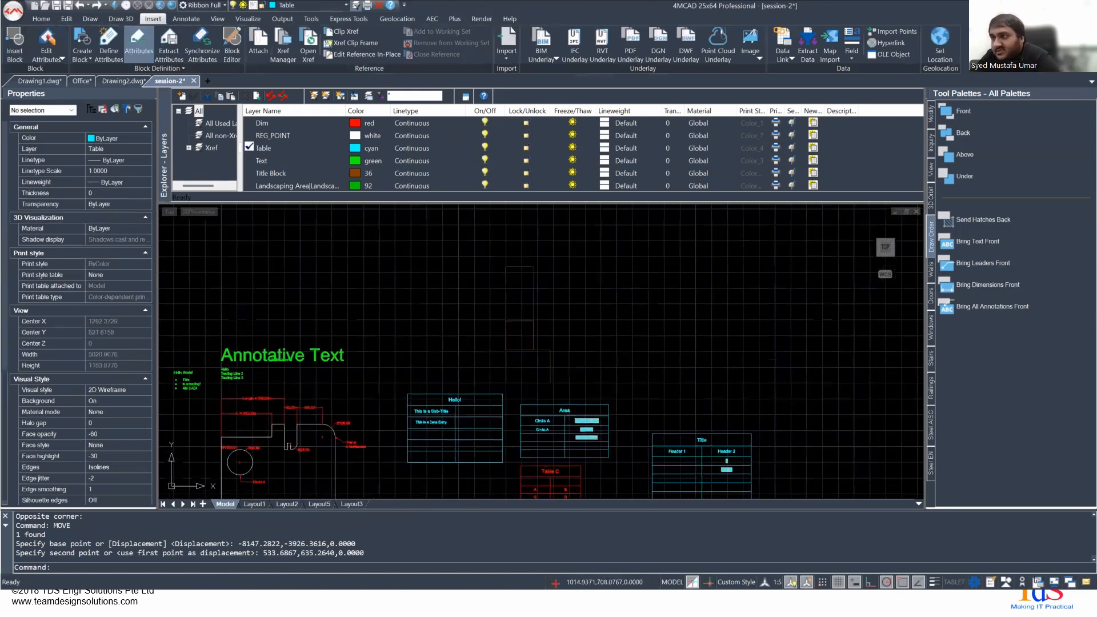
{"action": "left_click", "coordinate": [504, 320]}
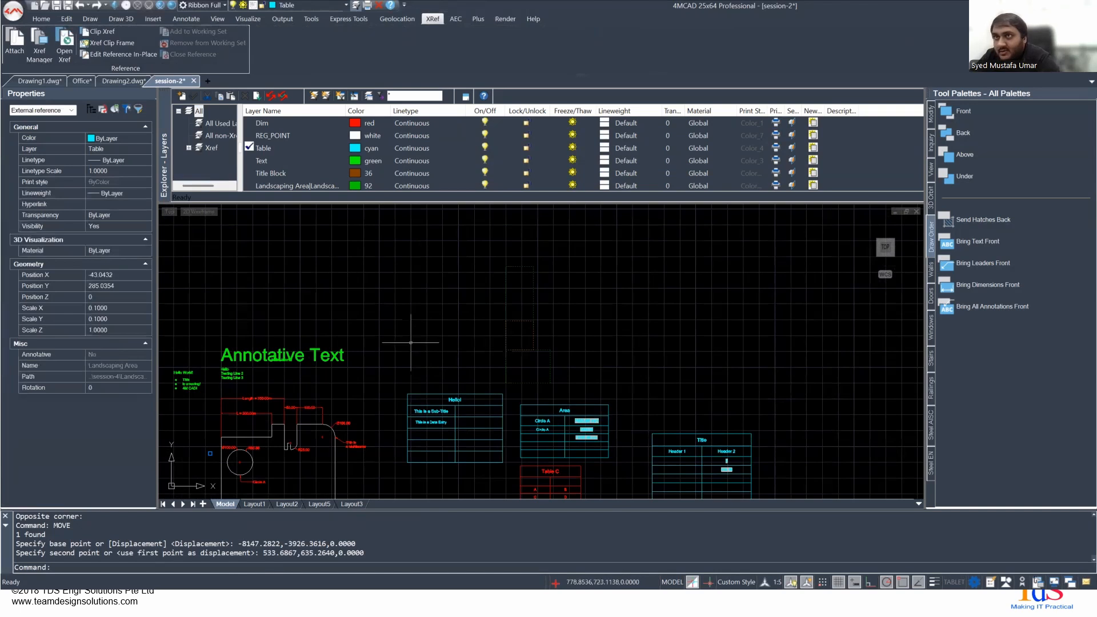
{"action": "scroll", "coordinate": [509, 367], "scroll_direction": "up", "scroll_amount": 3}
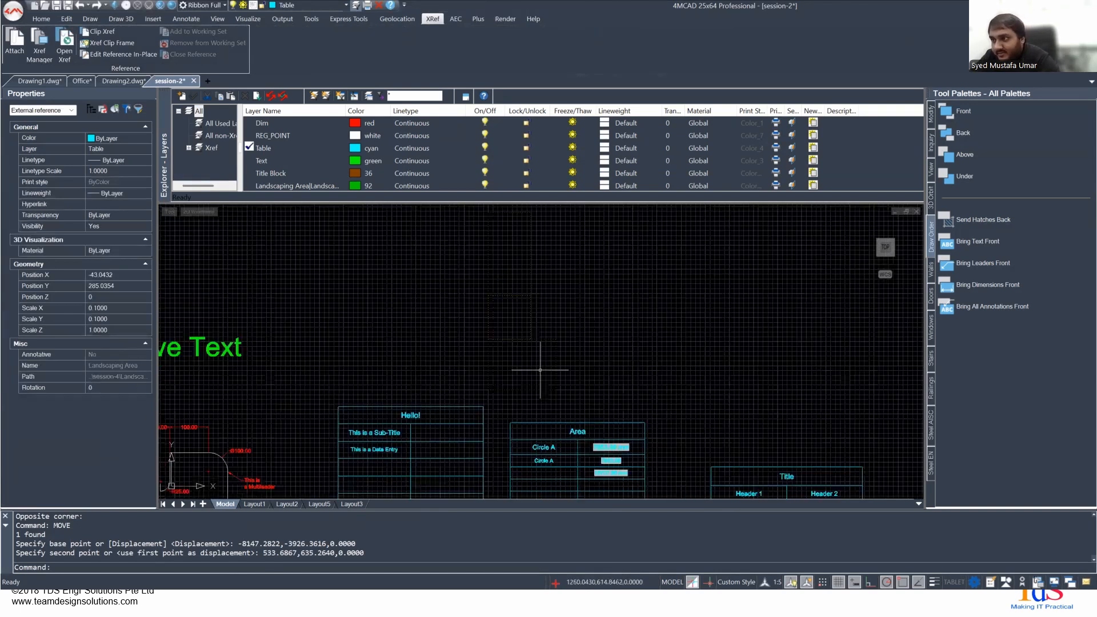
{"action": "scroll", "coordinate": [545, 388], "scroll_direction": "down", "scroll_amount": 3}
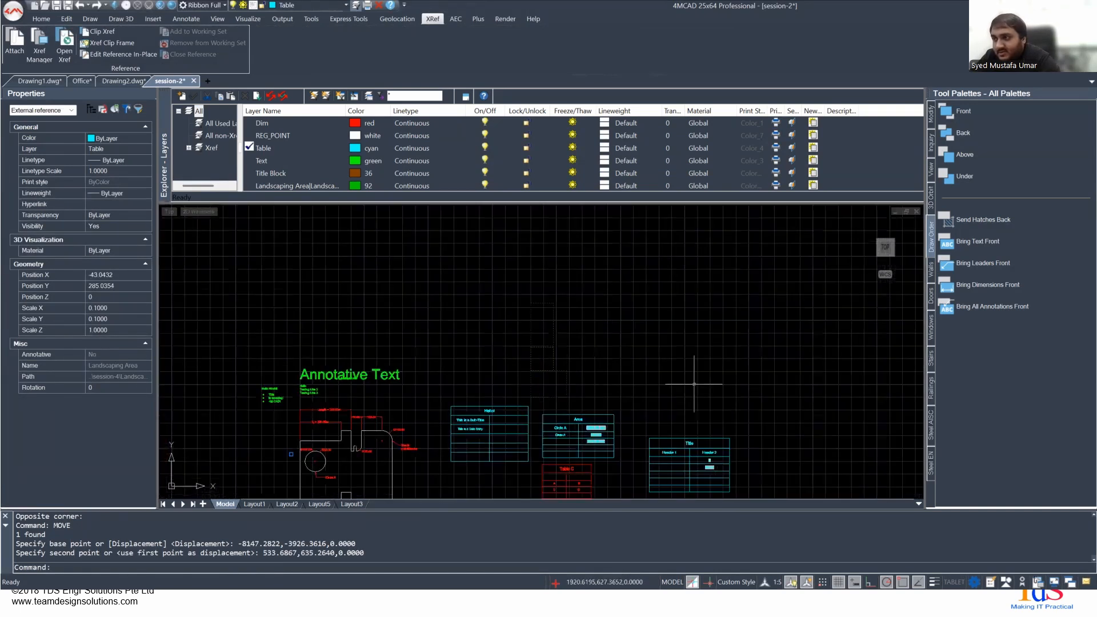
{"action": "key", "text": "Escape"}
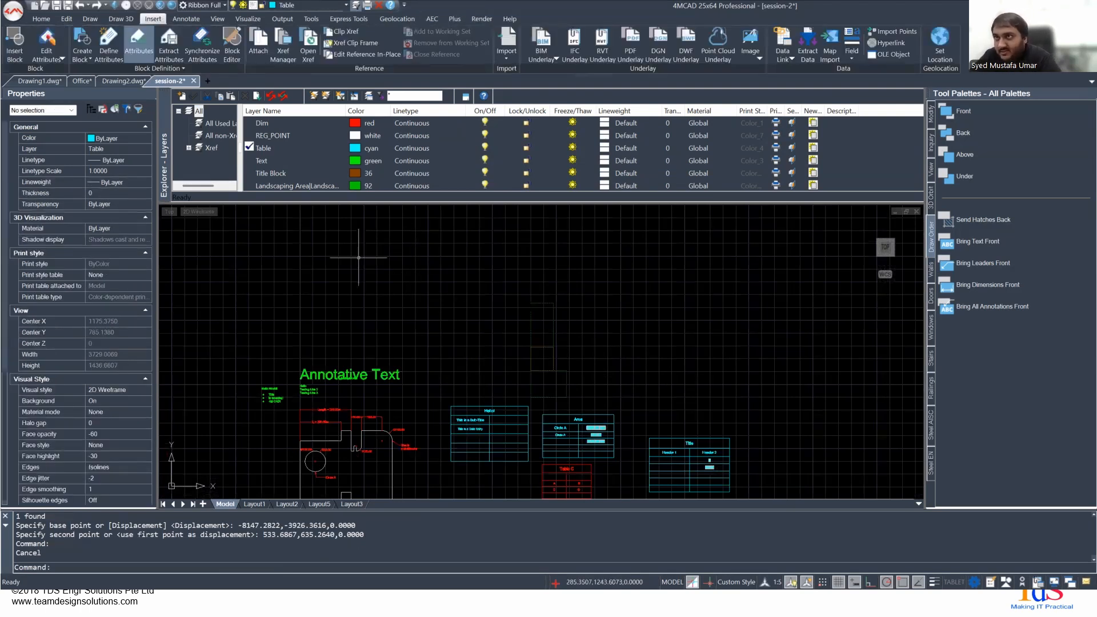
{"action": "scroll", "coordinate": [424, 280], "scroll_direction": "up", "scroll_amount": 1}
{"action": "scroll", "coordinate": [426, 283], "scroll_direction": "up", "scroll_amount": 2}
{"action": "scroll", "coordinate": [426, 283], "scroll_direction": "down", "scroll_amount": 3}
{"action": "key", "text": "alt+Tab"}
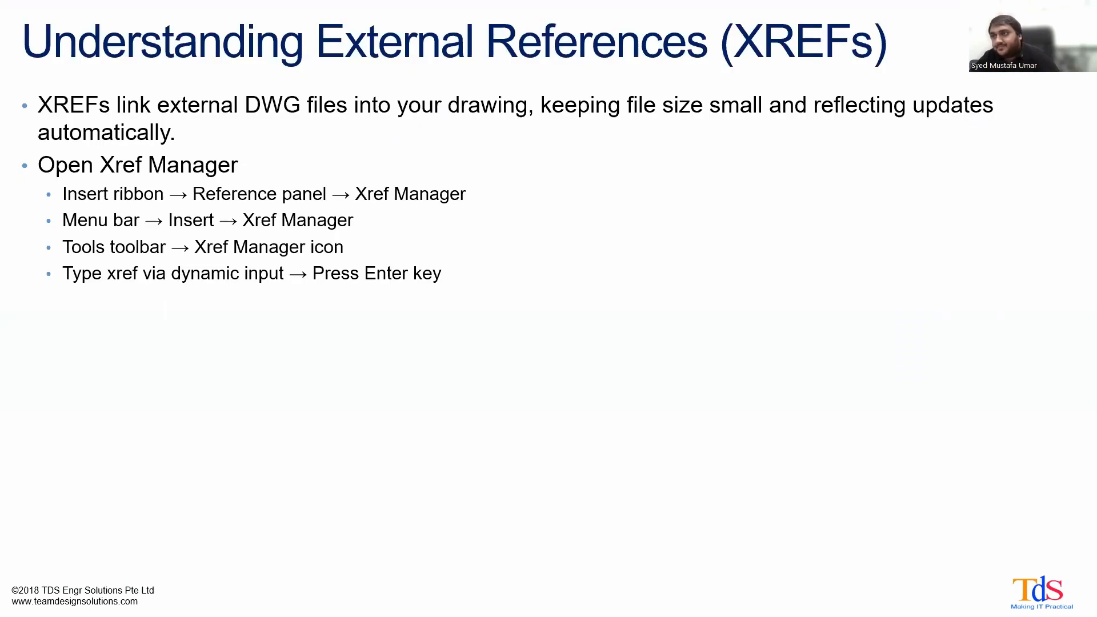
{"action": "key", "text": "Right"}
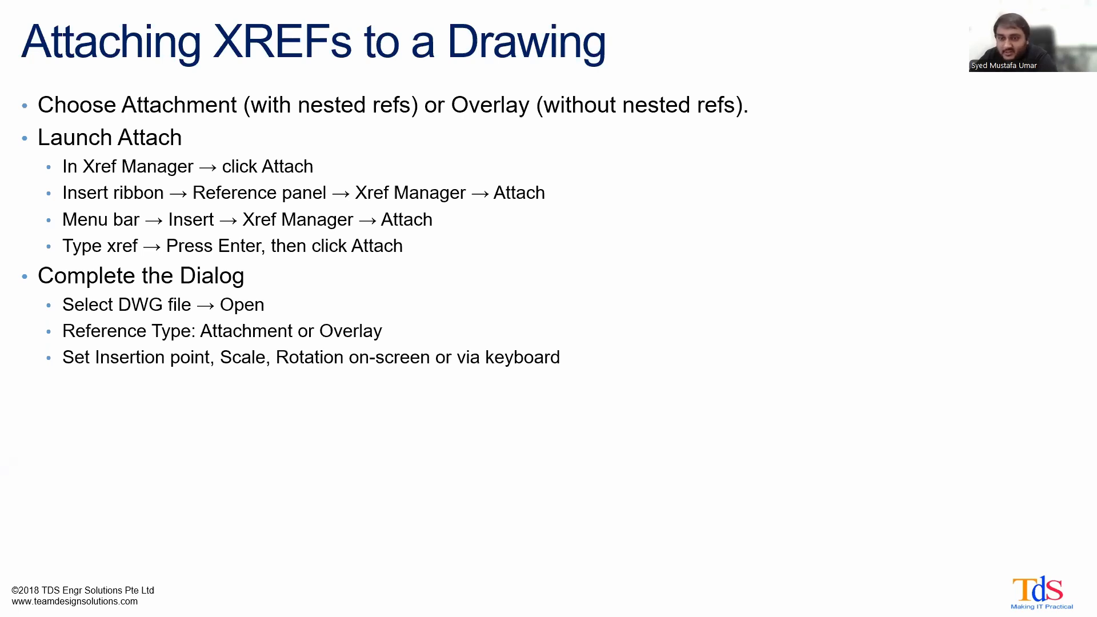
{"action": "key", "text": "Right"}
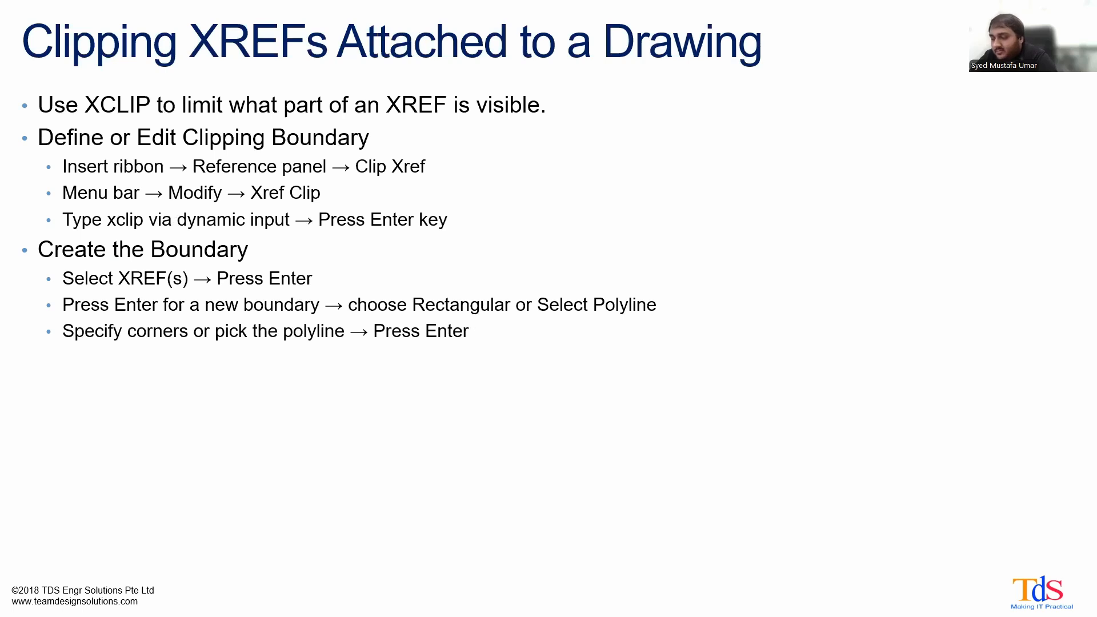
{"action": "key", "text": "alt+Tab"}
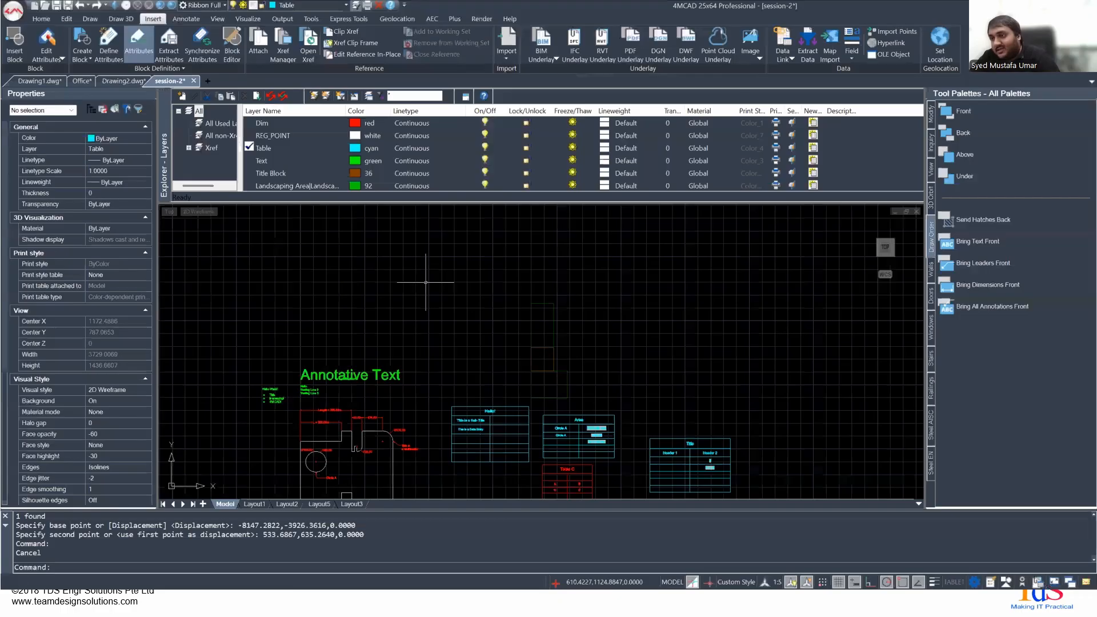
- Clip the Landscaping Area reference with a new rectangular boundary from about 1045,1044 to 1445,644
{"action": "scroll", "coordinate": [537, 359], "scroll_direction": "up", "scroll_amount": 3}
{"action": "scroll", "coordinate": [538, 367], "scroll_direction": "up", "scroll_amount": 3}
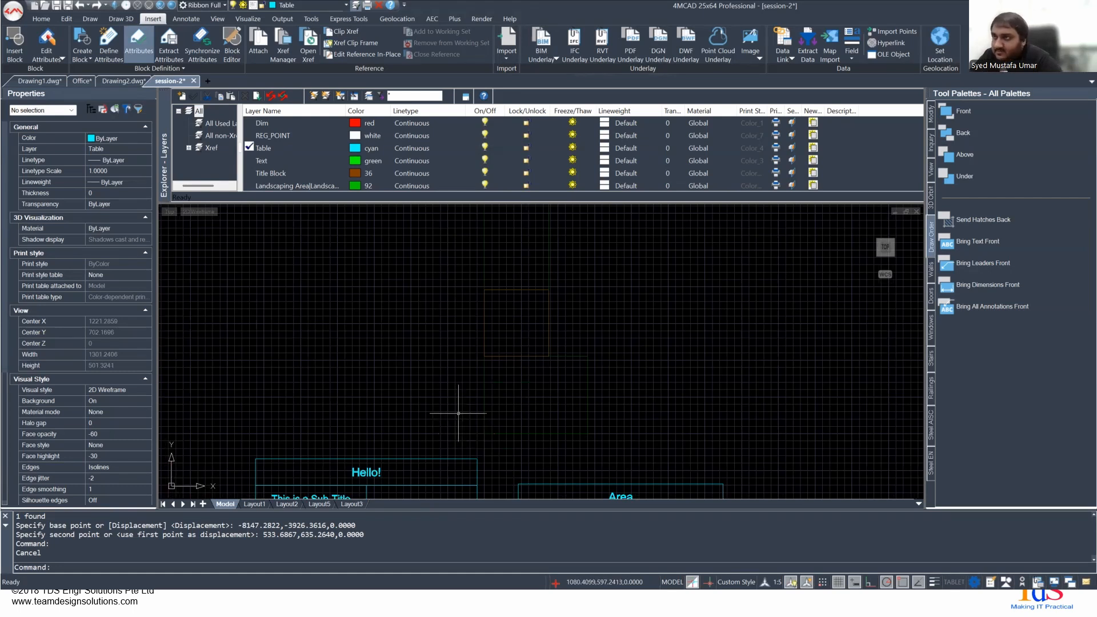
{"action": "left_click", "coordinate": [347, 32]}
{"action": "middle_click_drag", "start_coordinate": [426, 288], "coordinate": [403, 347]}
{"action": "scroll", "coordinate": [395, 378], "scroll_direction": "down", "scroll_amount": 2}
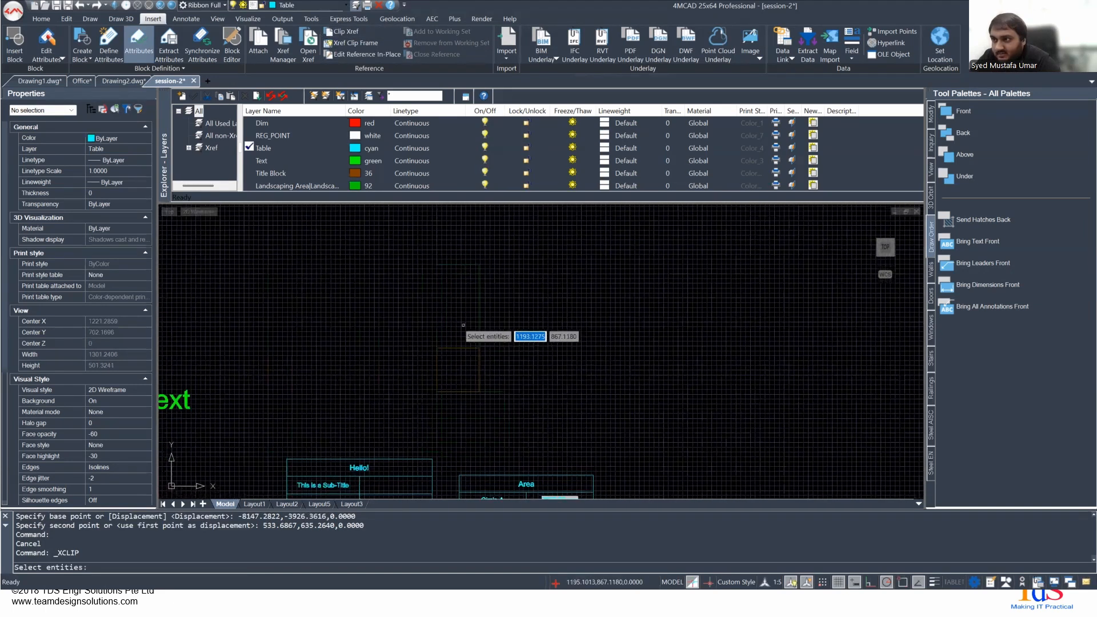
{"action": "left_click", "coordinate": [412, 240]}
{"action": "left_click", "coordinate": [603, 490]}
{"action": "key", "text": "Return"}
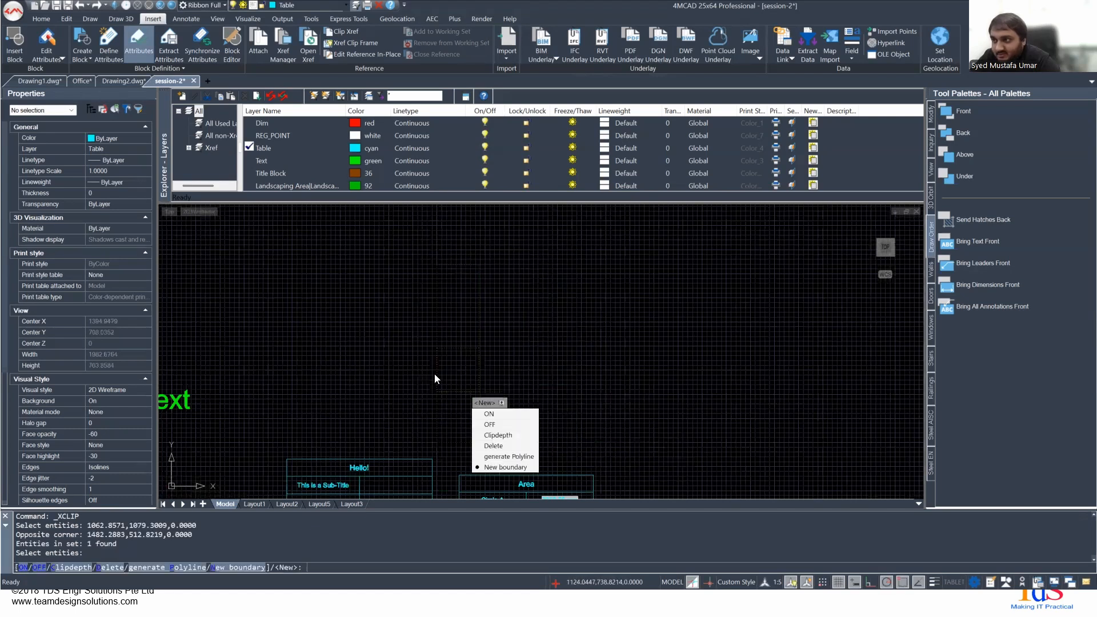
{"action": "left_click", "coordinate": [506, 468]}
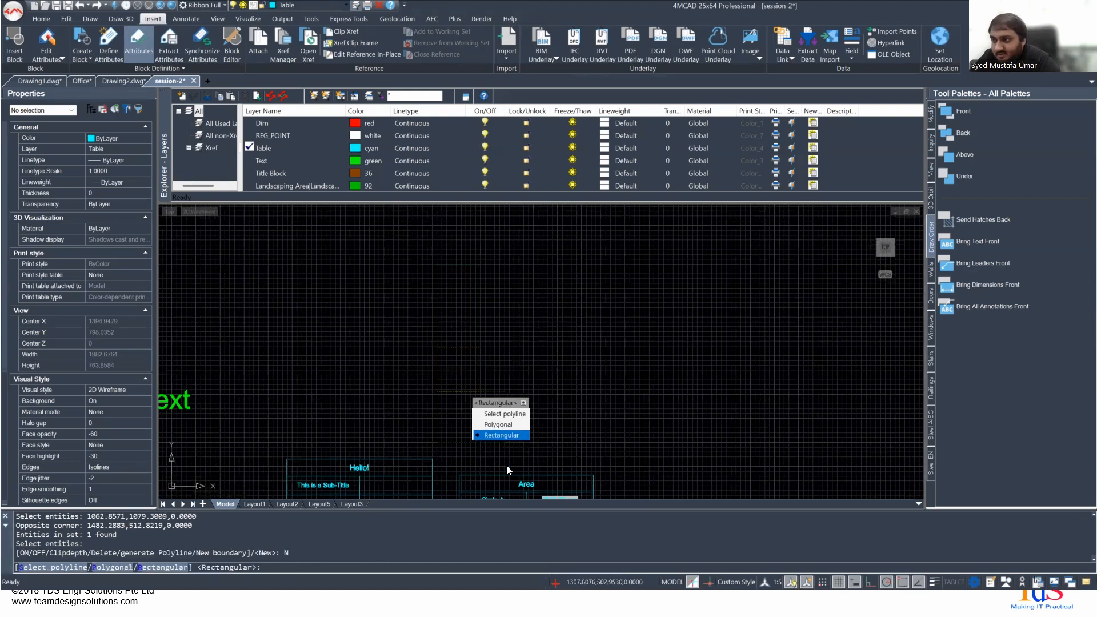
{"action": "left_click", "coordinate": [496, 436]}
{"action": "left_click", "coordinate": [406, 257]}
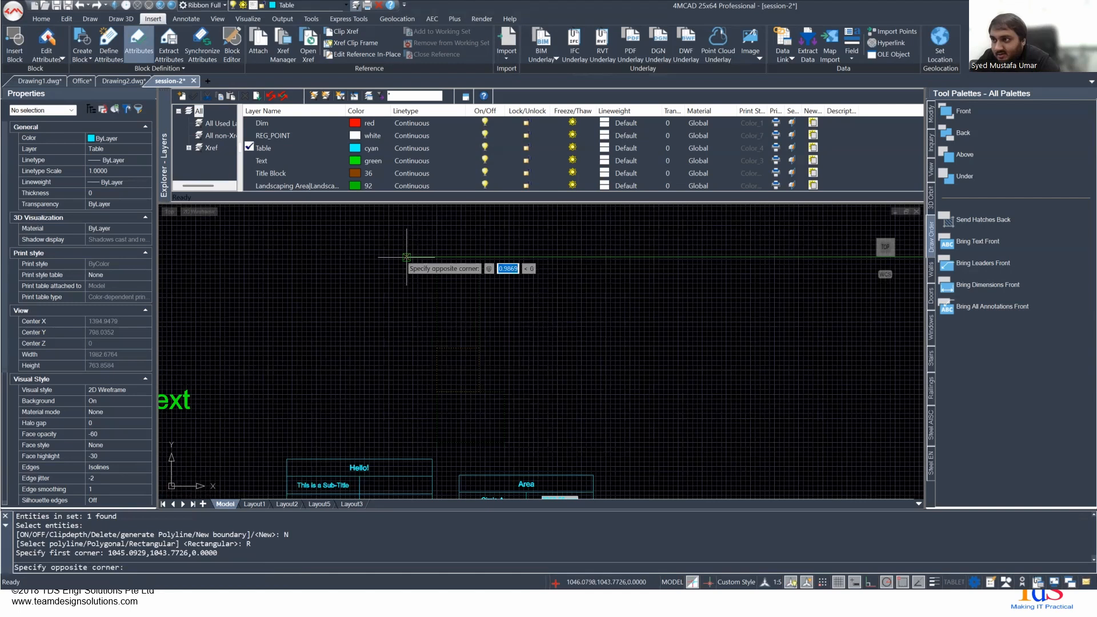
{"action": "left_click", "coordinate": [561, 410]}
{"action": "scroll", "coordinate": [473, 379], "scroll_direction": "up", "scroll_amount": 4}
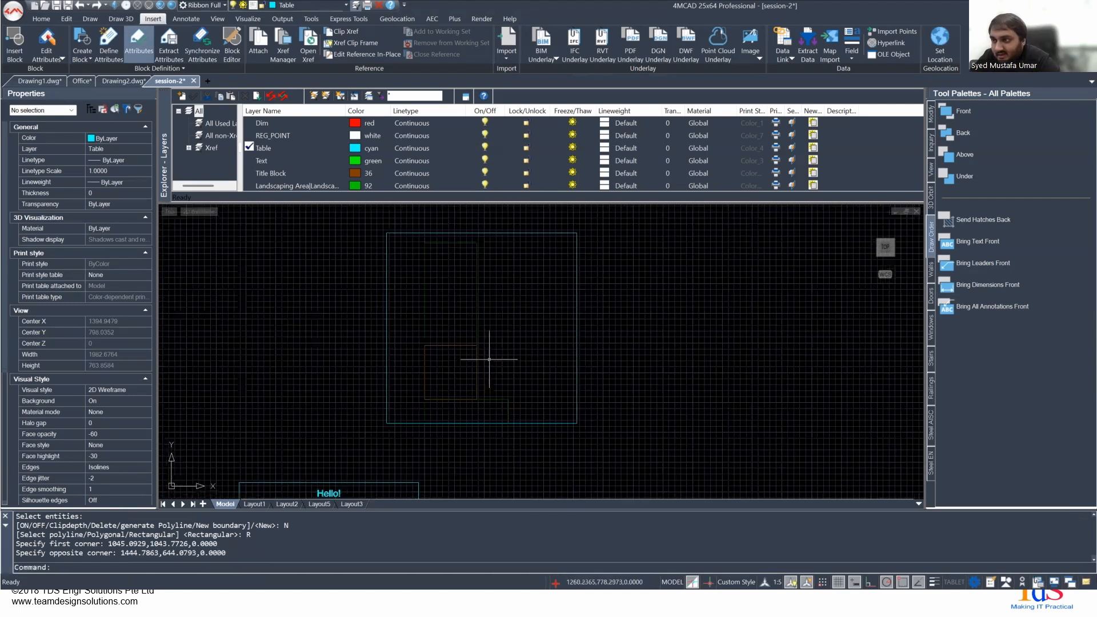
- Invert the clip of the Landscaping Area reference so that the geometry outside the boundary is shown
{"action": "scroll", "coordinate": [453, 392], "scroll_direction": "down", "scroll_amount": 2}
{"action": "scroll", "coordinate": [472, 328], "scroll_direction": "down", "scroll_amount": 3}
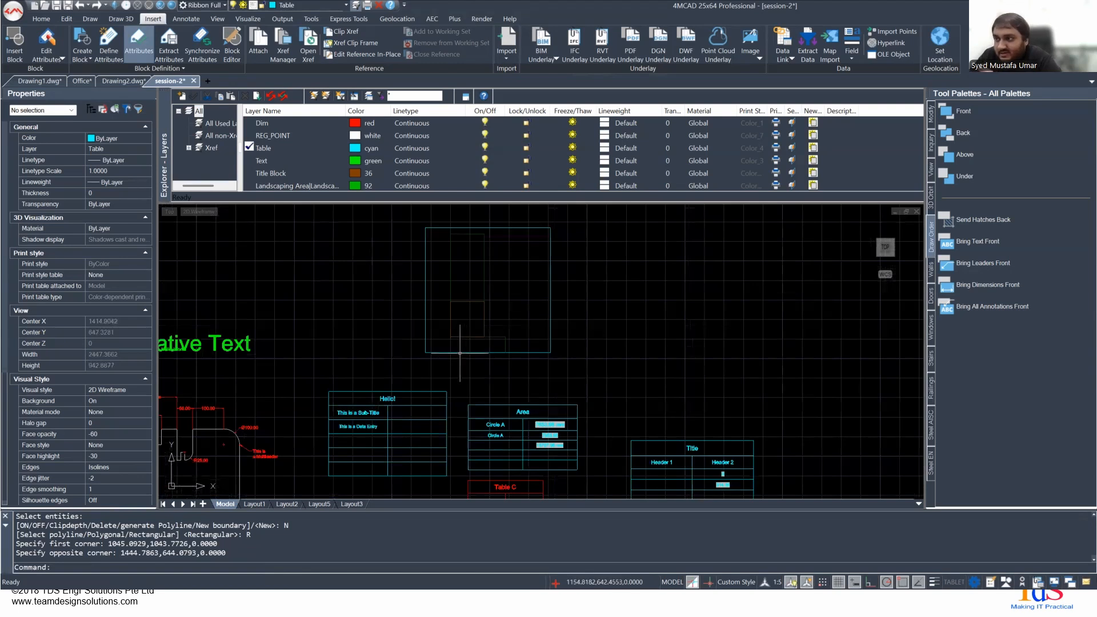
{"action": "left_click", "coordinate": [426, 350]}
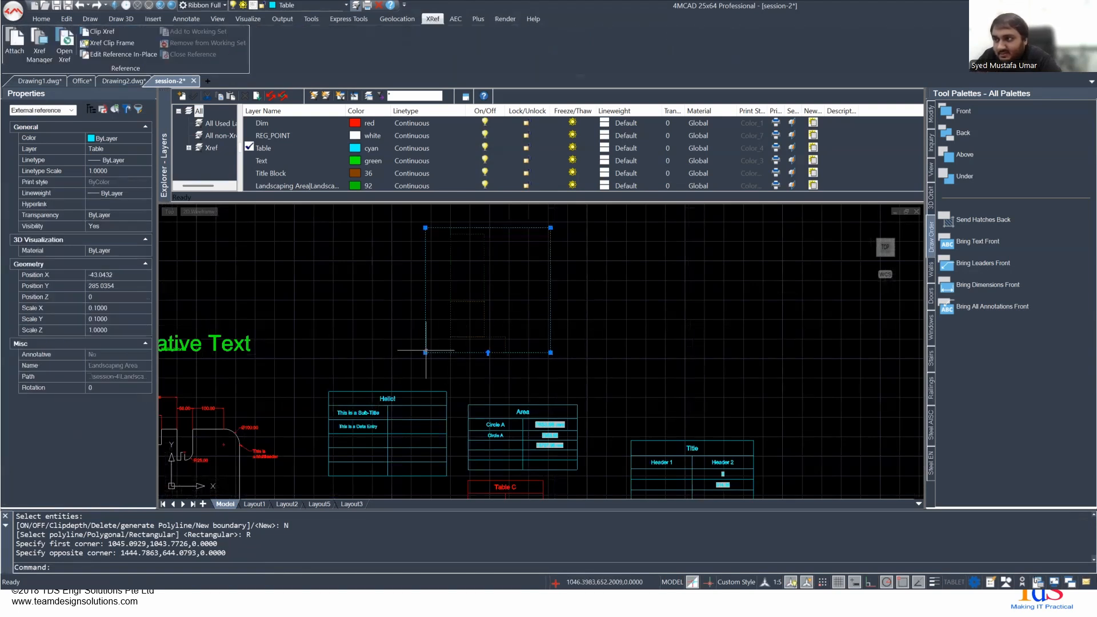
{"action": "scroll", "coordinate": [428, 355], "scroll_direction": "up", "scroll_amount": 1}
{"action": "scroll", "coordinate": [451, 366], "scroll_direction": "up", "scroll_amount": 1}
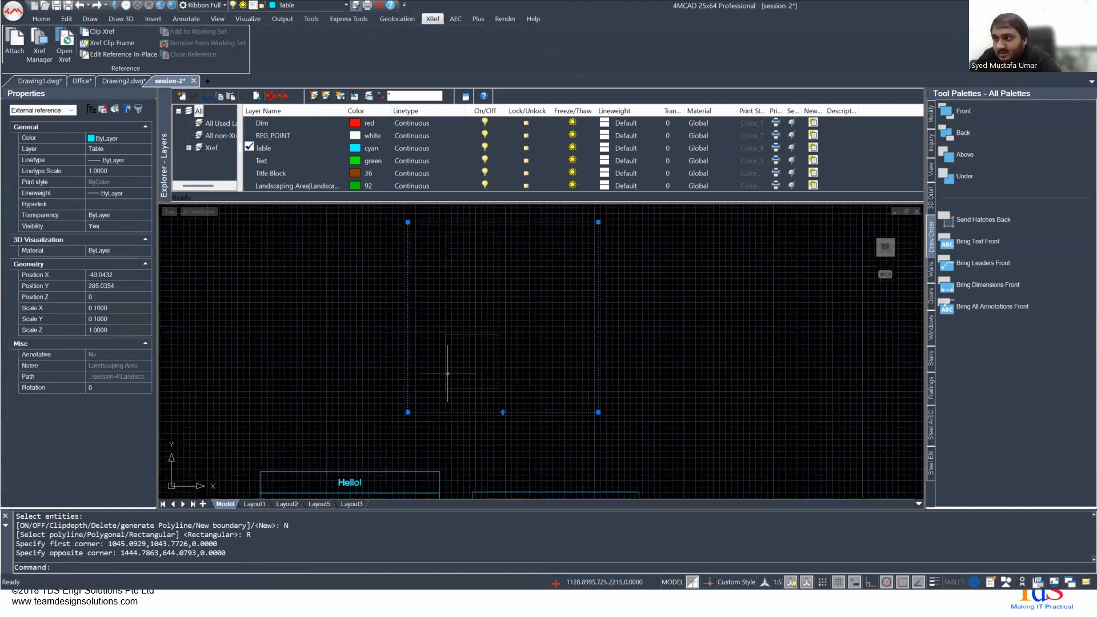
{"action": "key", "text": "Escape"}
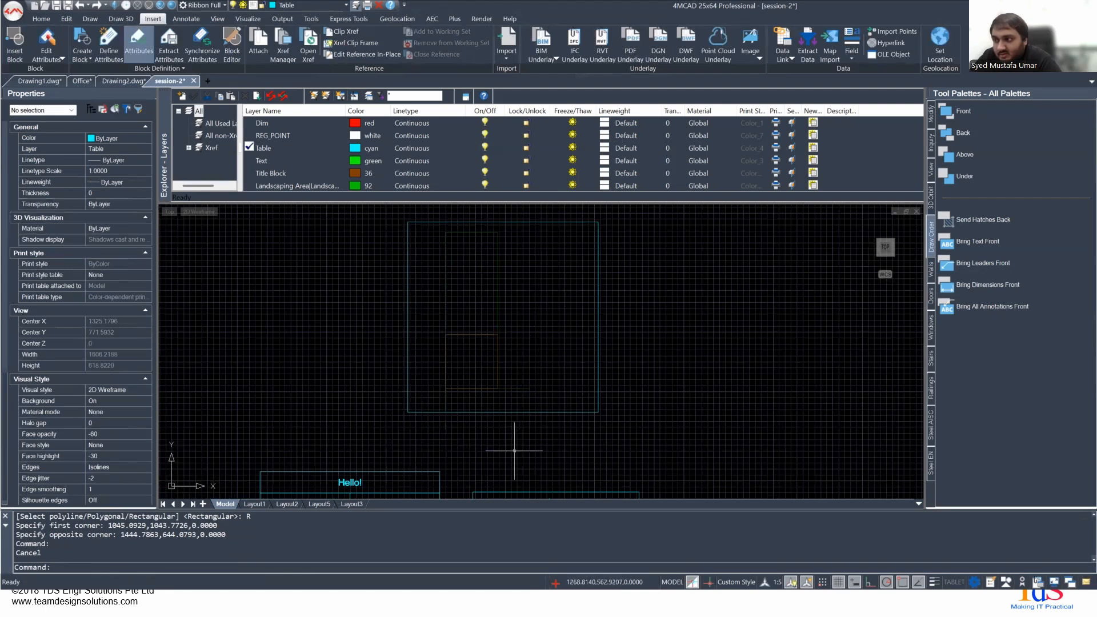
{"action": "left_click", "coordinate": [530, 396]}
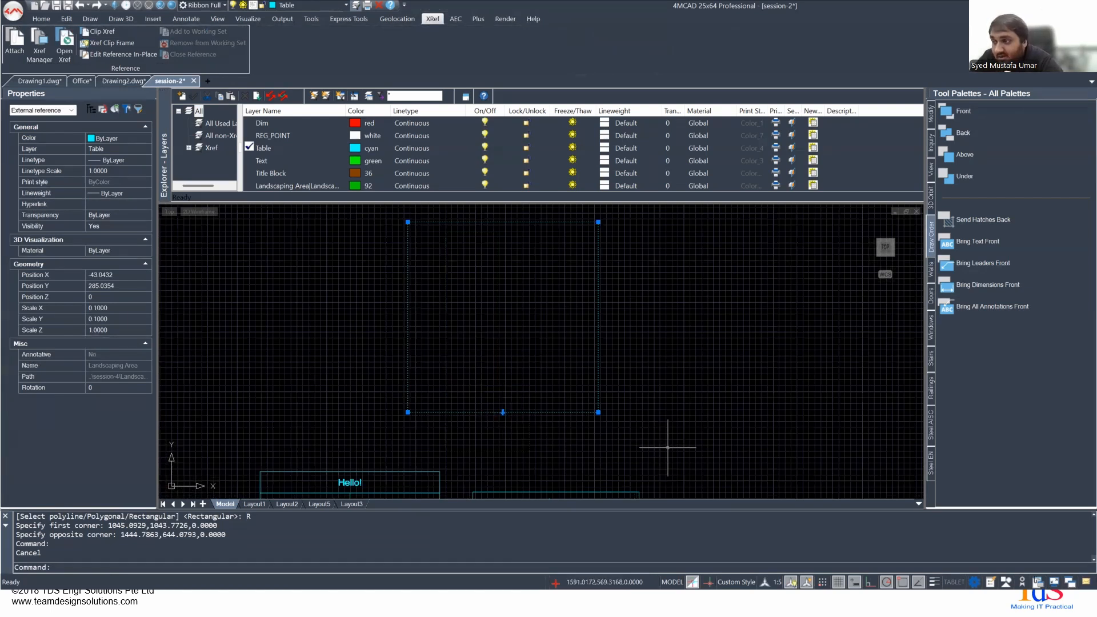
{"action": "scroll", "coordinate": [534, 448], "scroll_direction": "up", "scroll_amount": 3}
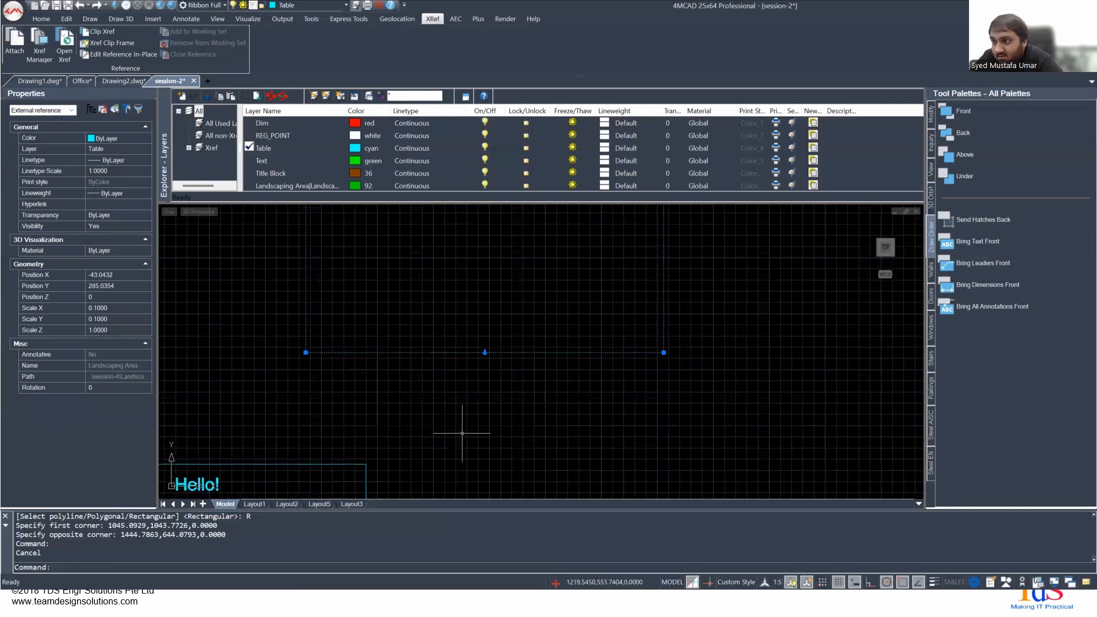
{"action": "key", "text": "Escape"}
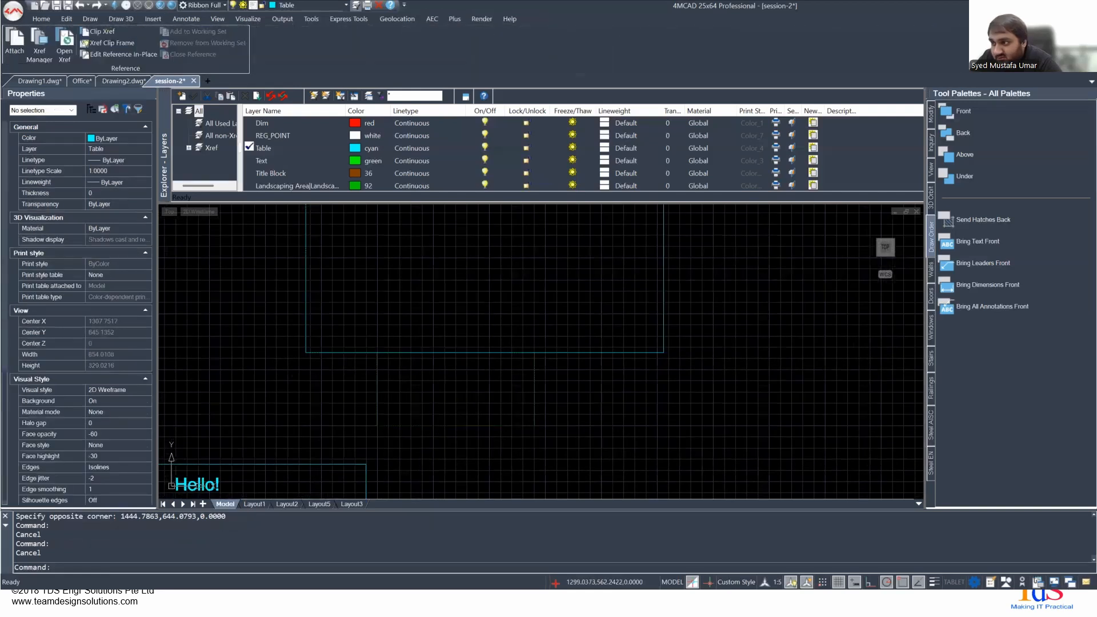
{"action": "key", "text": "Escape"}
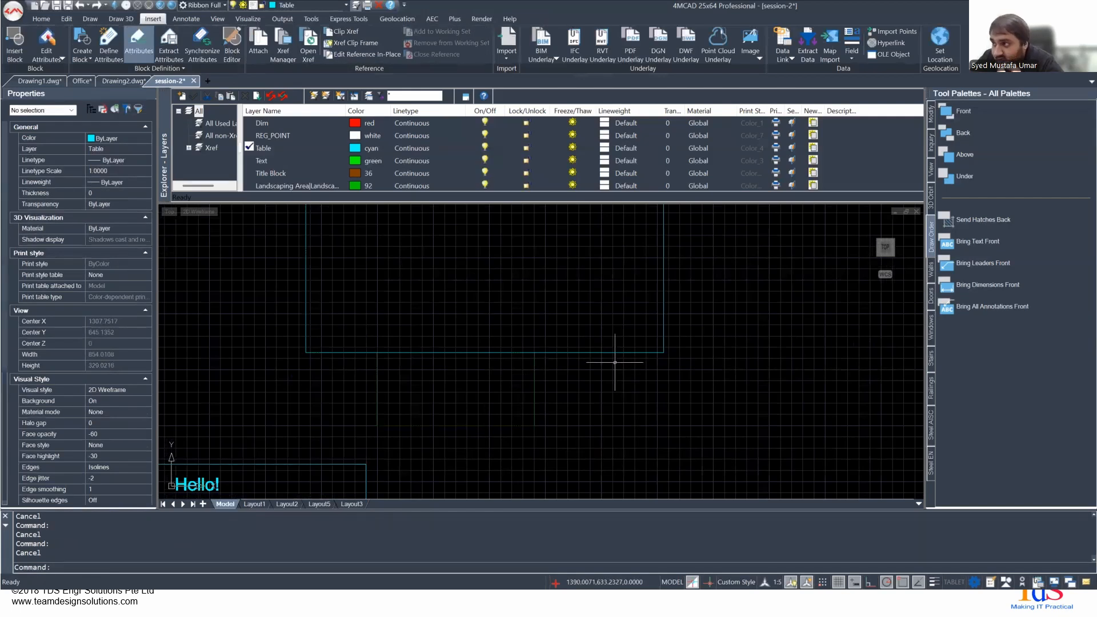
- Stretch the clip boundary's lower-right corner to about 1445,809 and its lower-left corner to about 1058,709
{"action": "left_click", "coordinate": [600, 352]}
{"action": "scroll", "coordinate": [566, 360], "scroll_direction": "down", "scroll_amount": 5}
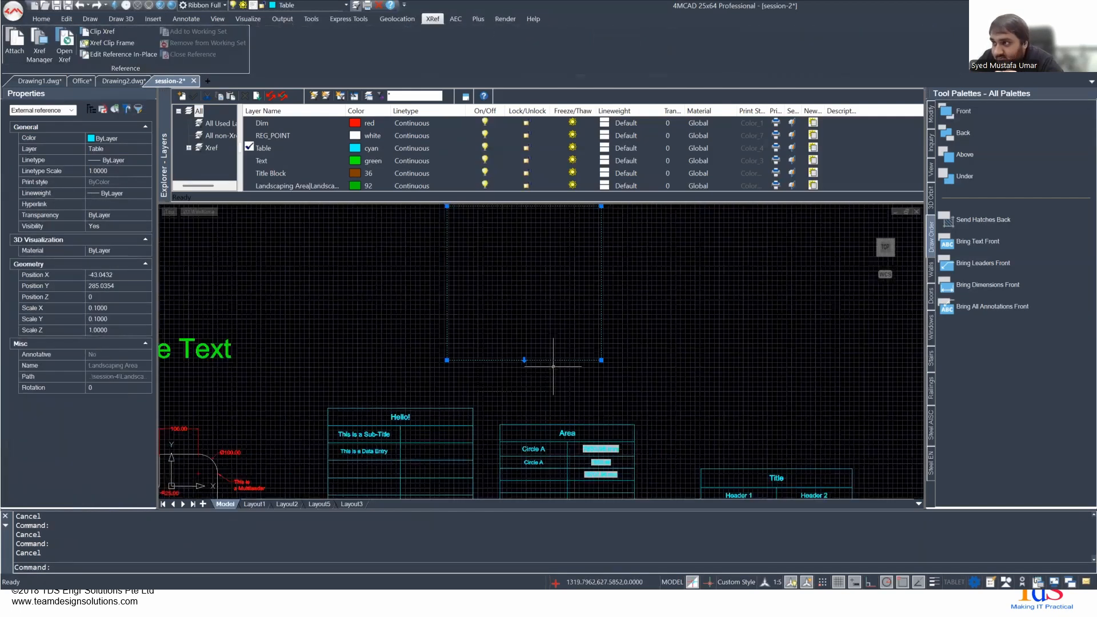
{"action": "left_click", "coordinate": [579, 442]}
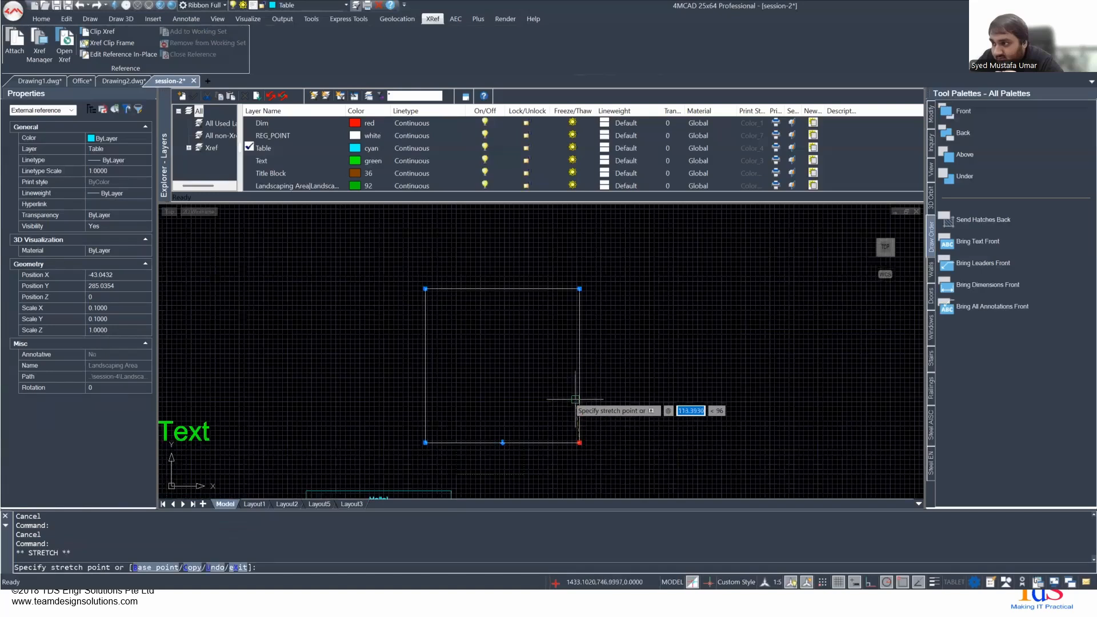
{"action": "left_click", "coordinate": [579, 378]}
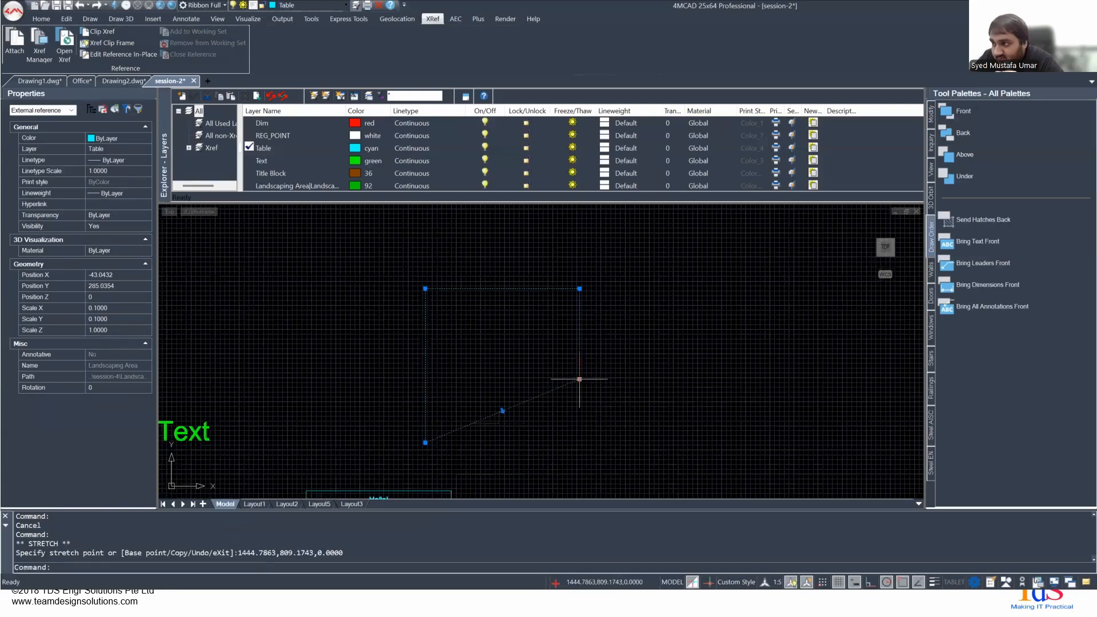
{"action": "left_click", "coordinate": [425, 442]}
{"action": "left_click", "coordinate": [430, 417]}
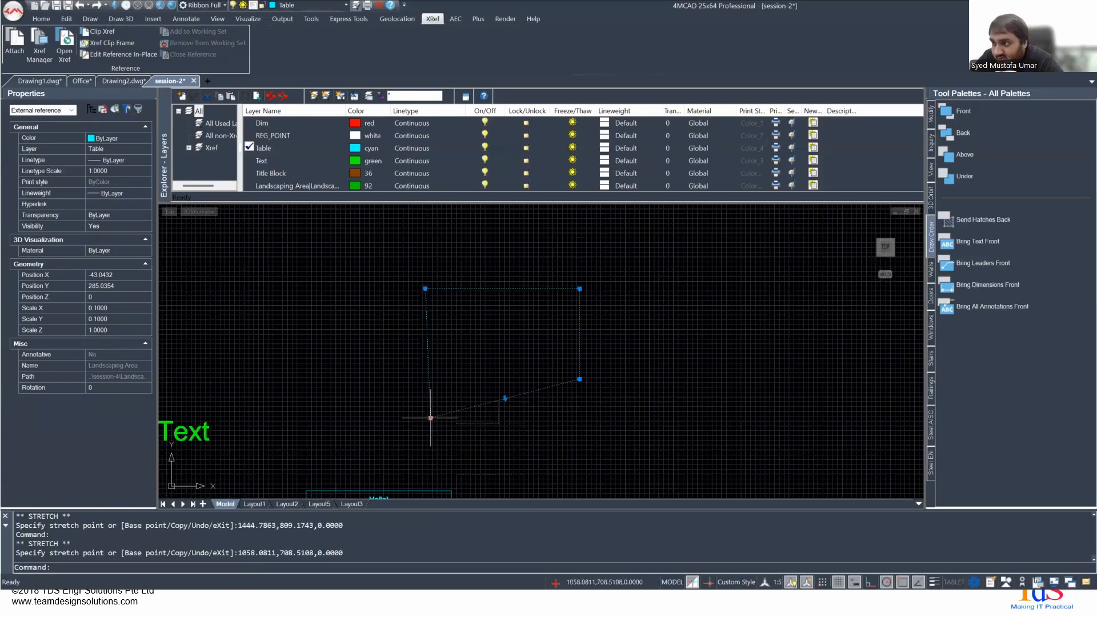
{"action": "scroll", "coordinate": [468, 425], "scroll_direction": "up", "scroll_amount": 2}
{"action": "middle_click_drag", "start_coordinate": [468, 425], "coordinate": [466, 366]}
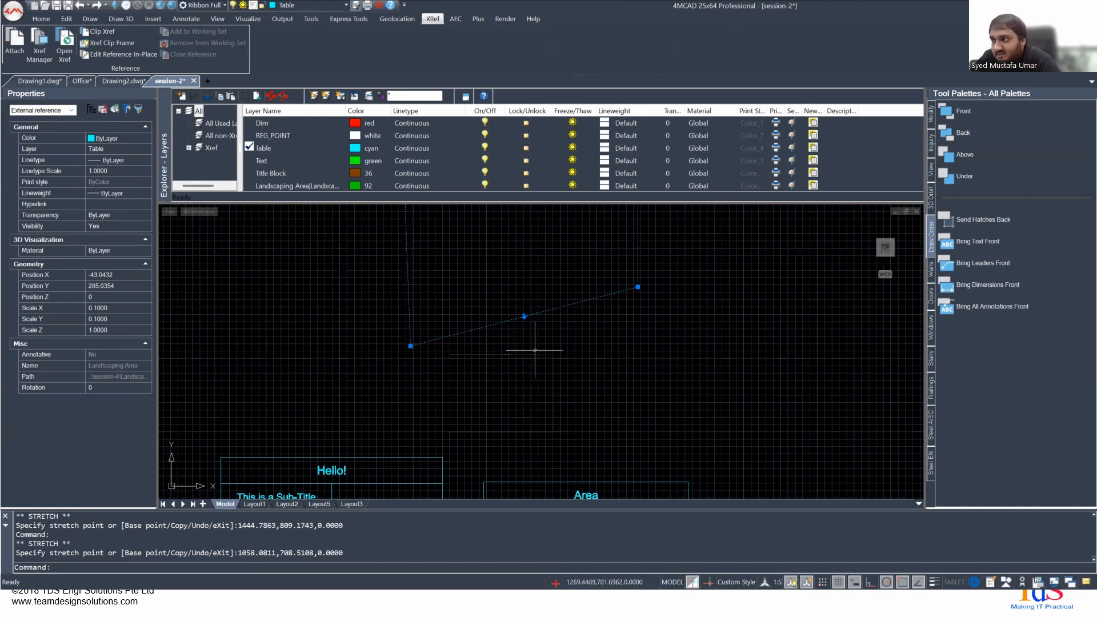
{"action": "key", "text": "Escape"}
- Examine the Reference Edit options for the Landscaping Area reference and close them without editing
{"action": "left_click", "coordinate": [524, 317]}
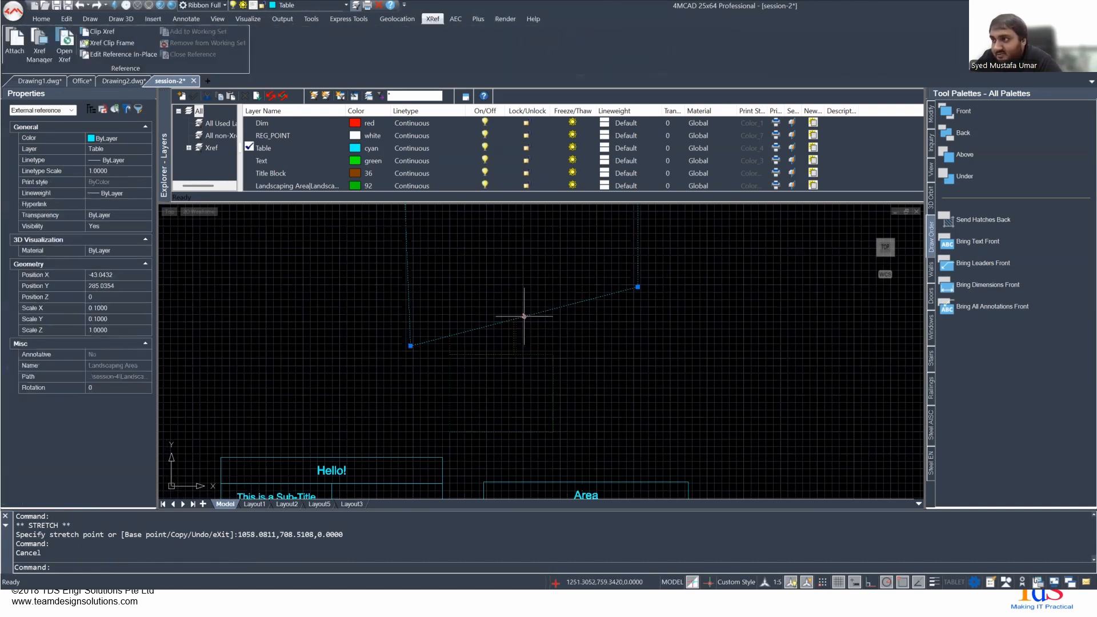
{"action": "double_click", "coordinate": [524, 316]}
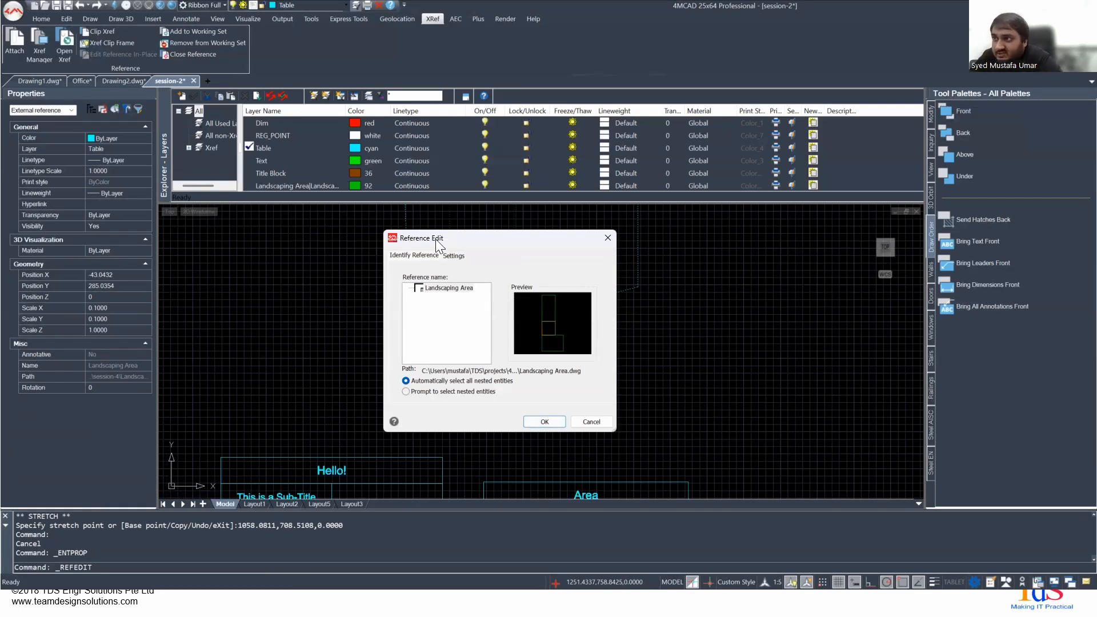
{"action": "left_click", "coordinate": [587, 420]}
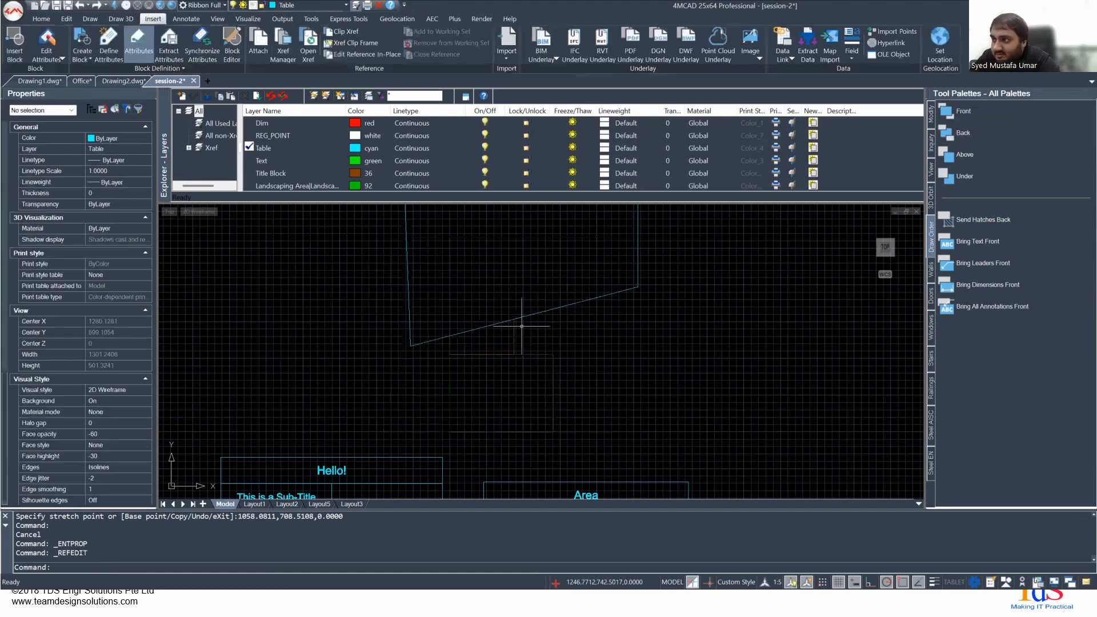
{"action": "double_click", "coordinate": [512, 326]}
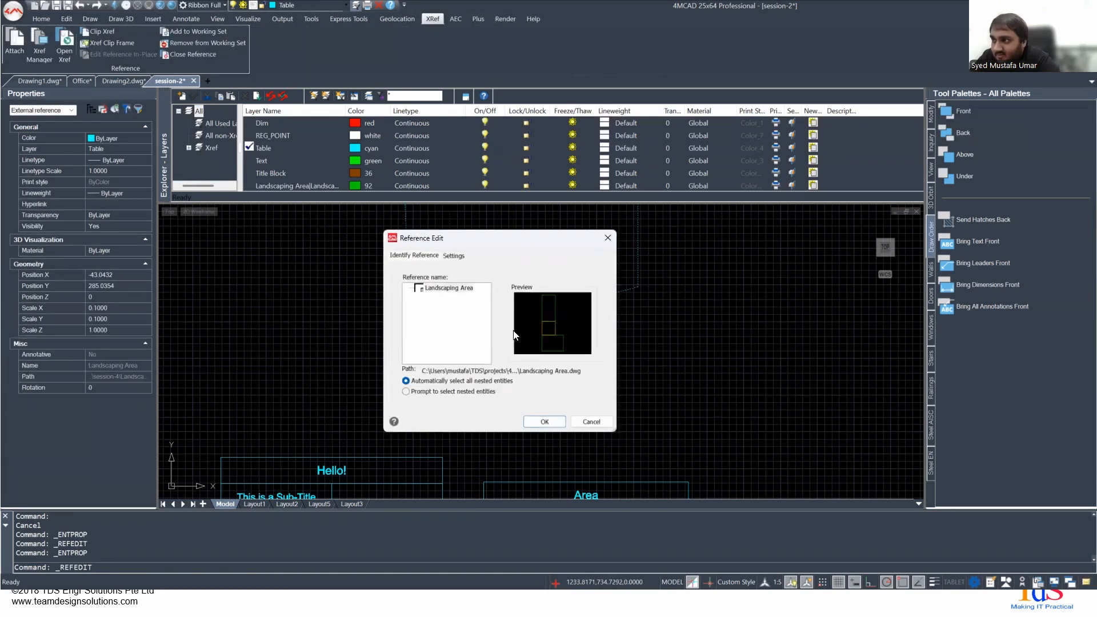
{"action": "left_click", "coordinate": [607, 237]}
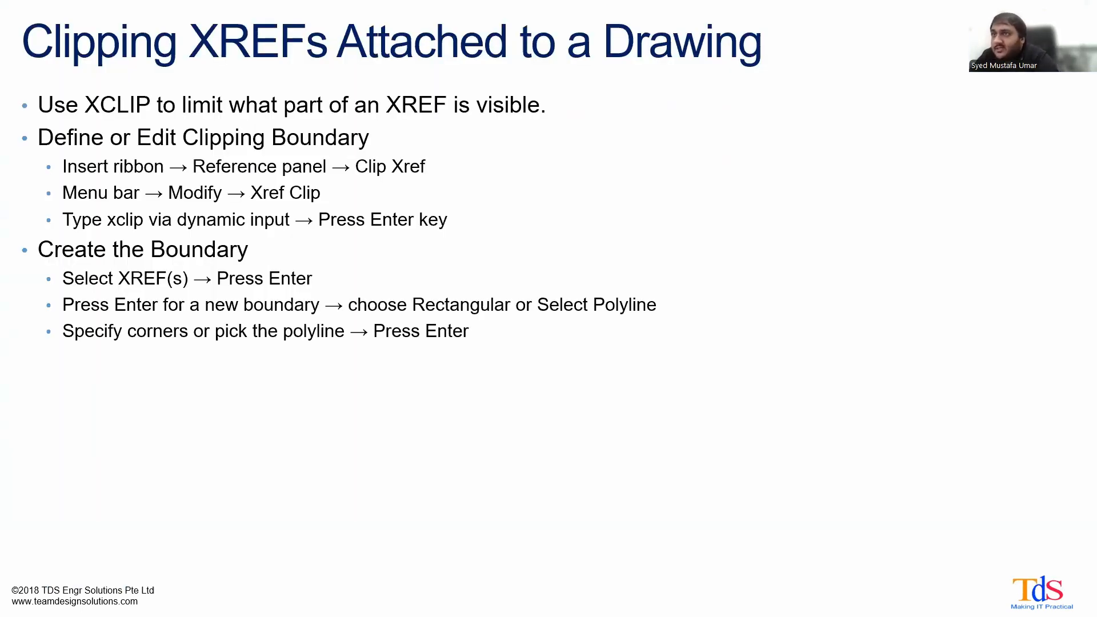
{"action": "key", "text": "Right"}
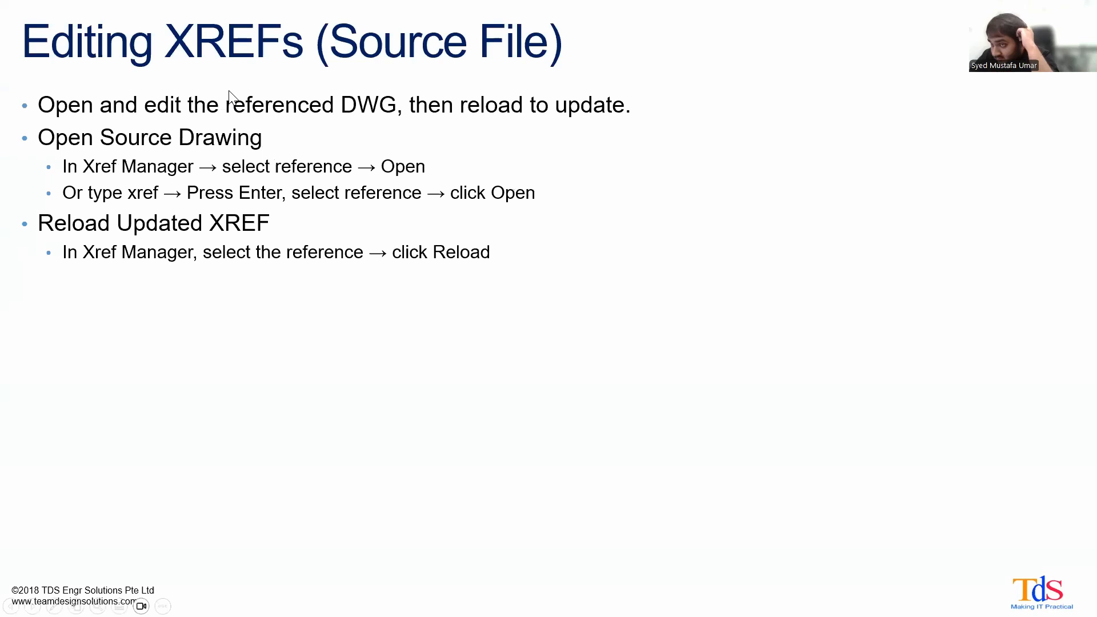
{"action": "key", "text": "Right"}
{"action": "key", "text": "Left"}
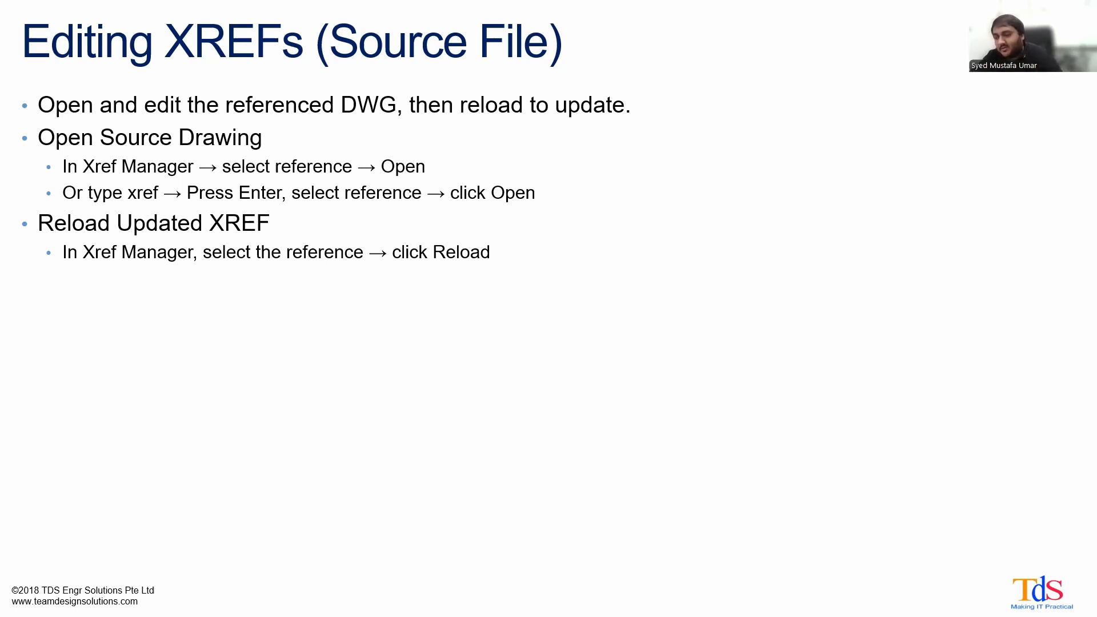
- Switch back to 4MCAD, reload the Landscaping Area reference in the Xref Manager and close the manager
{"action": "key", "text": "alt+Tab"}
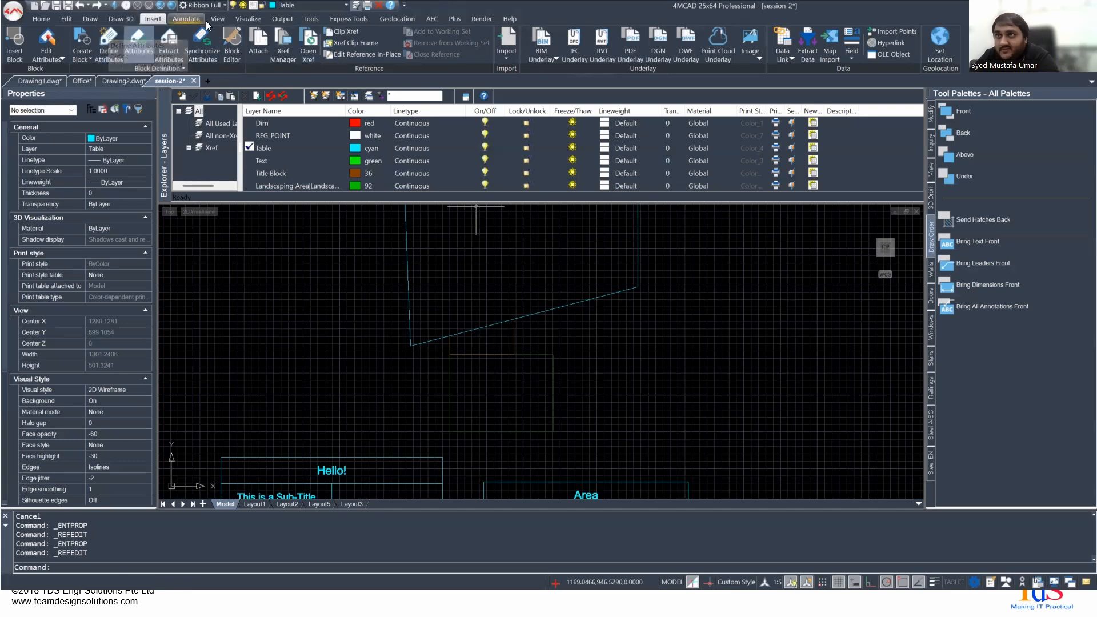
{"action": "left_click", "coordinate": [276, 59]}
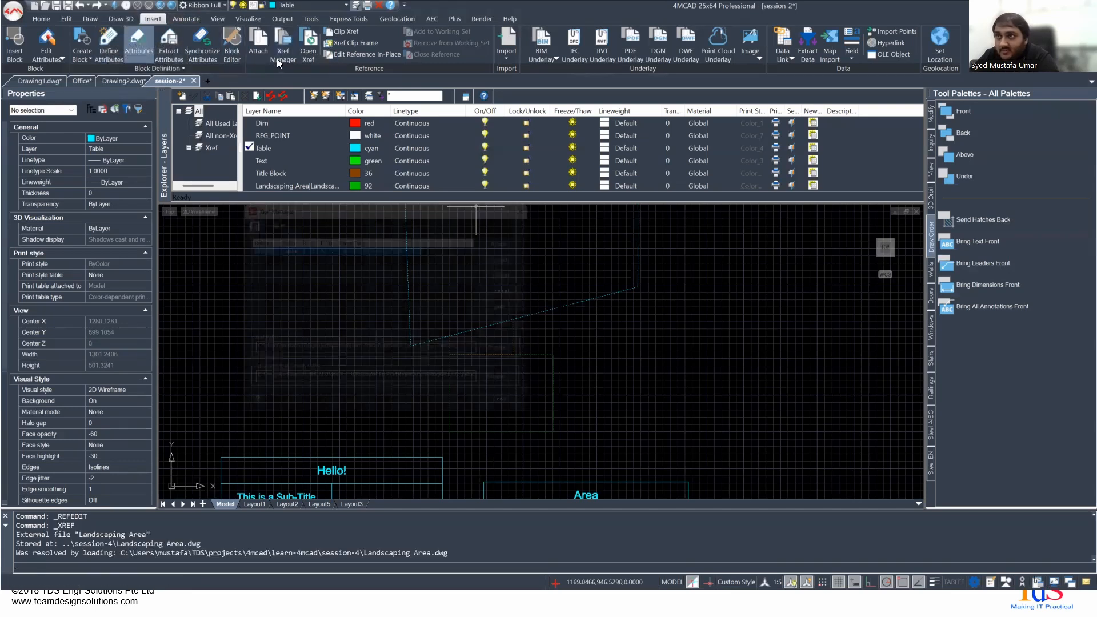
{"action": "left_click", "coordinate": [506, 260]}
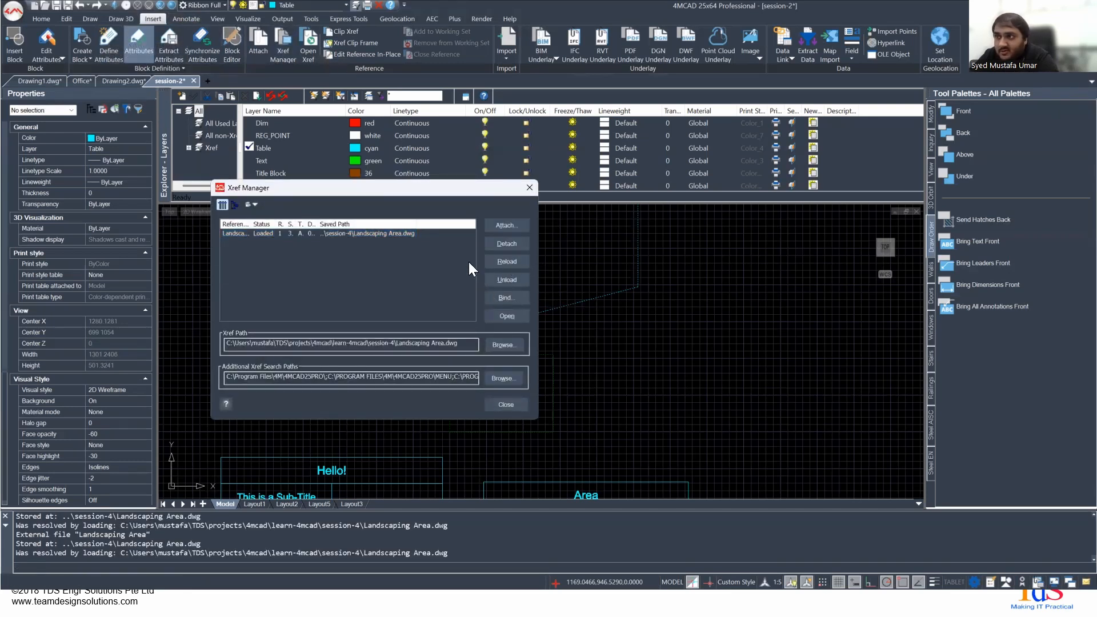
{"action": "left_click", "coordinate": [334, 233]}
{"action": "left_click", "coordinate": [501, 264]}
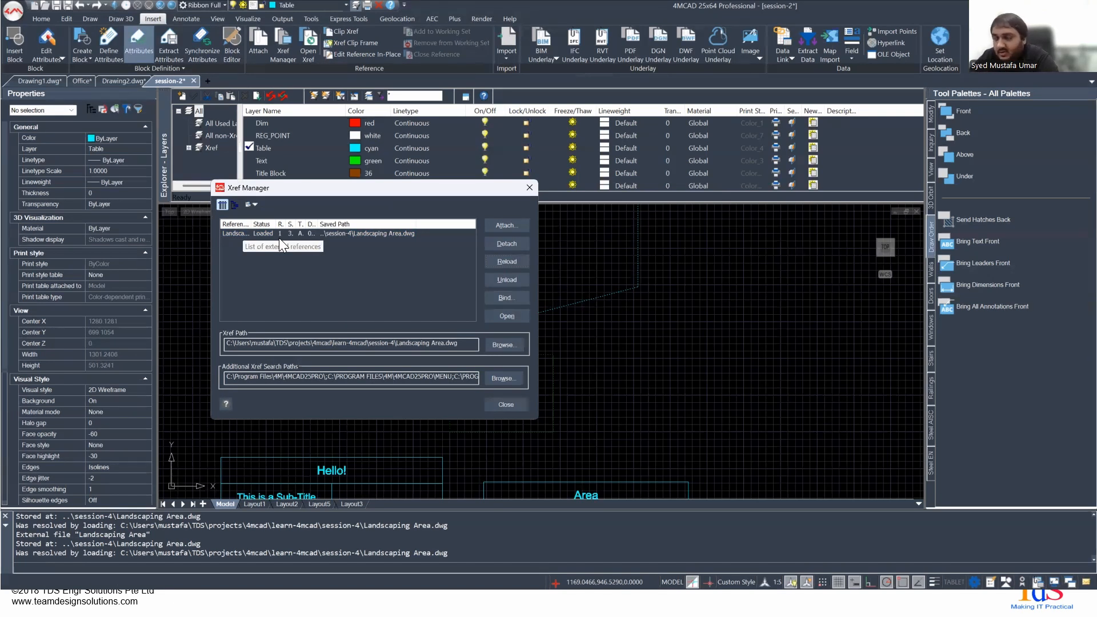
{"action": "left_click", "coordinate": [530, 187]}
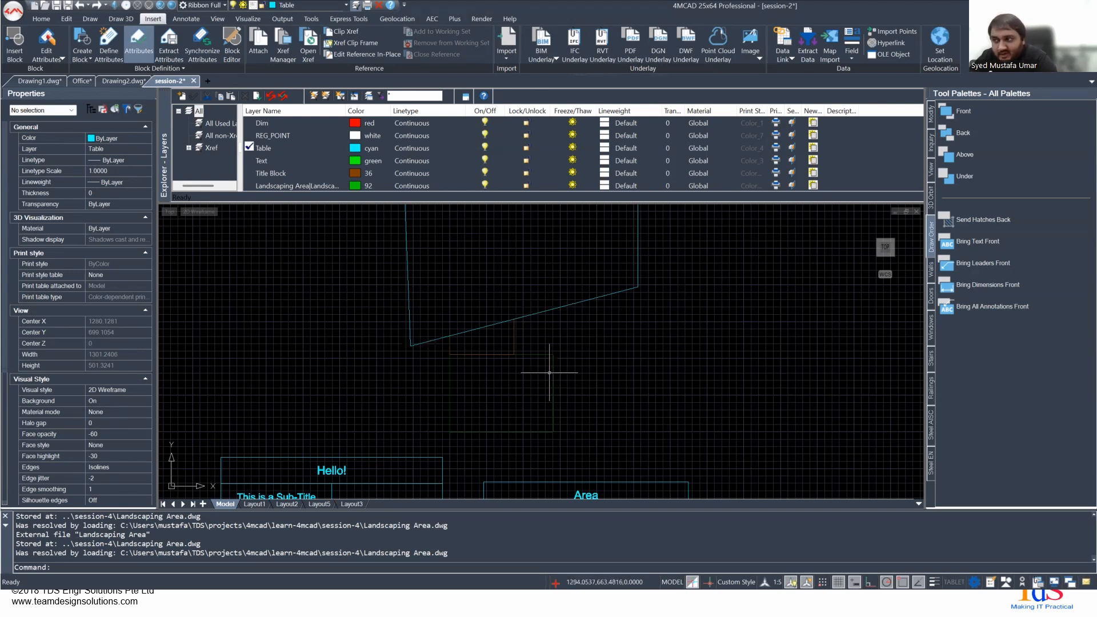
- Try to edit the Landscaping Area reference in place with all nested entities selected automatically
{"action": "double_click", "coordinate": [510, 356]}
{"action": "left_click", "coordinate": [539, 419]}
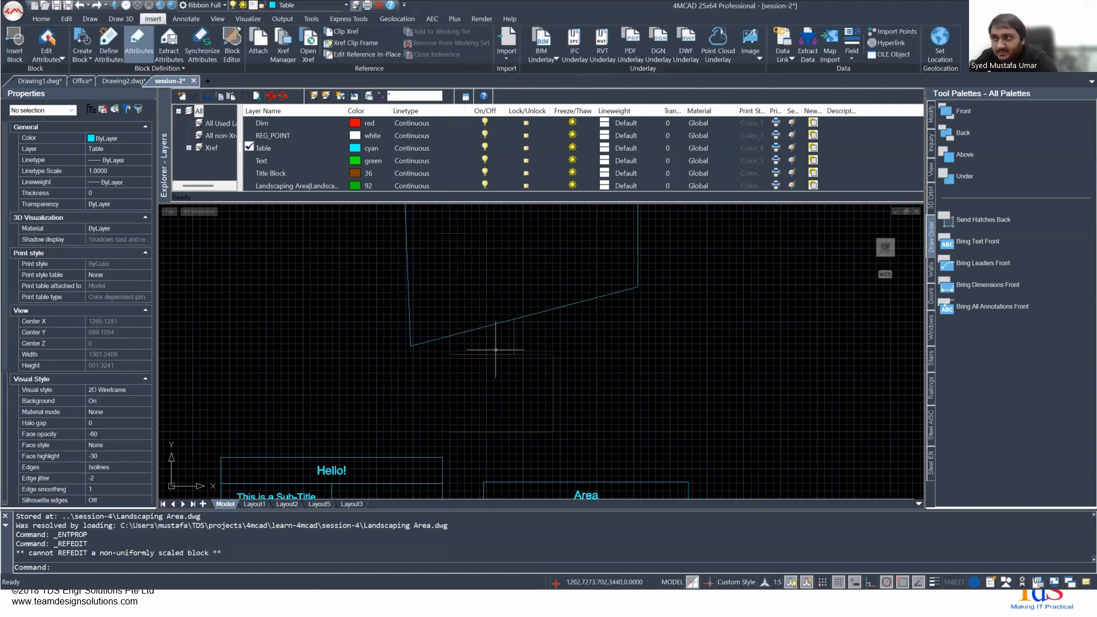
{"action": "scroll", "coordinate": [496, 350], "scroll_direction": "up", "scroll_amount": 3}
{"action": "double_click", "coordinate": [491, 355]}
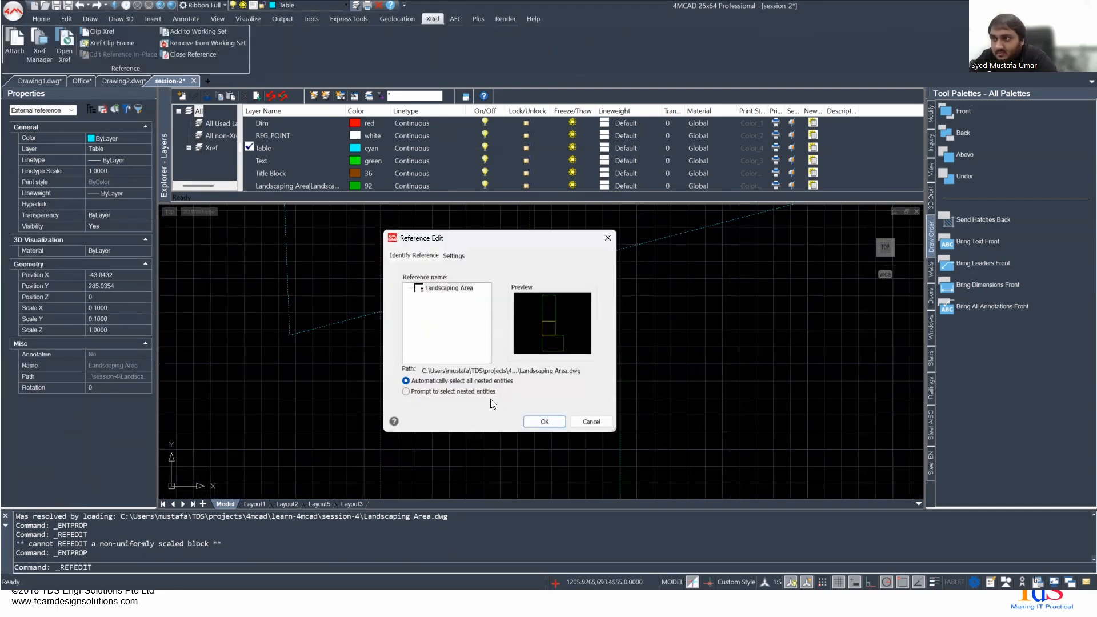
{"action": "left_click", "coordinate": [543, 421]}
{"action": "left_click", "coordinate": [553, 353]}
{"action": "left_click", "coordinate": [550, 355]}
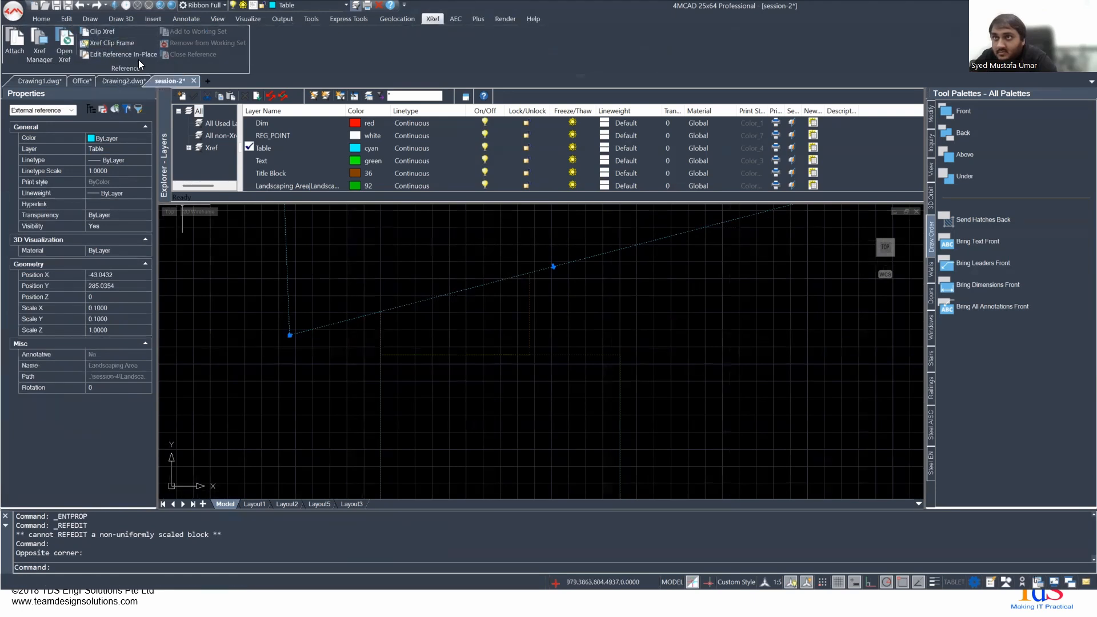
{"action": "scroll", "coordinate": [548, 354], "scroll_direction": "down", "scroll_amount": 3}
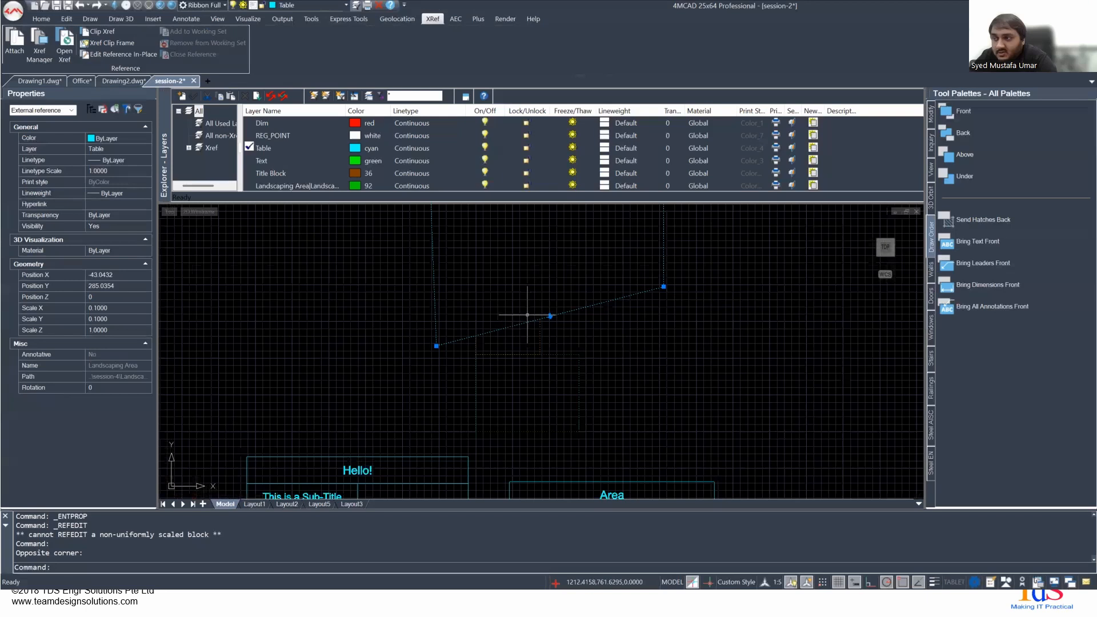
{"action": "scroll", "coordinate": [527, 314], "scroll_direction": "down", "scroll_amount": 2}
{"action": "key", "text": "Escape"}
{"action": "middle_click_drag", "start_coordinate": [583, 309], "coordinate": [502, 361]}
- Undo the recent changes back through the clip boundary's grip edits and the Xref Clip on the Landscaping Area reference
{"action": "key", "text": "ctrl+z"}
{"action": "key", "text": "ctrl+z"}
{"action": "key", "text": "ctrl+z"}
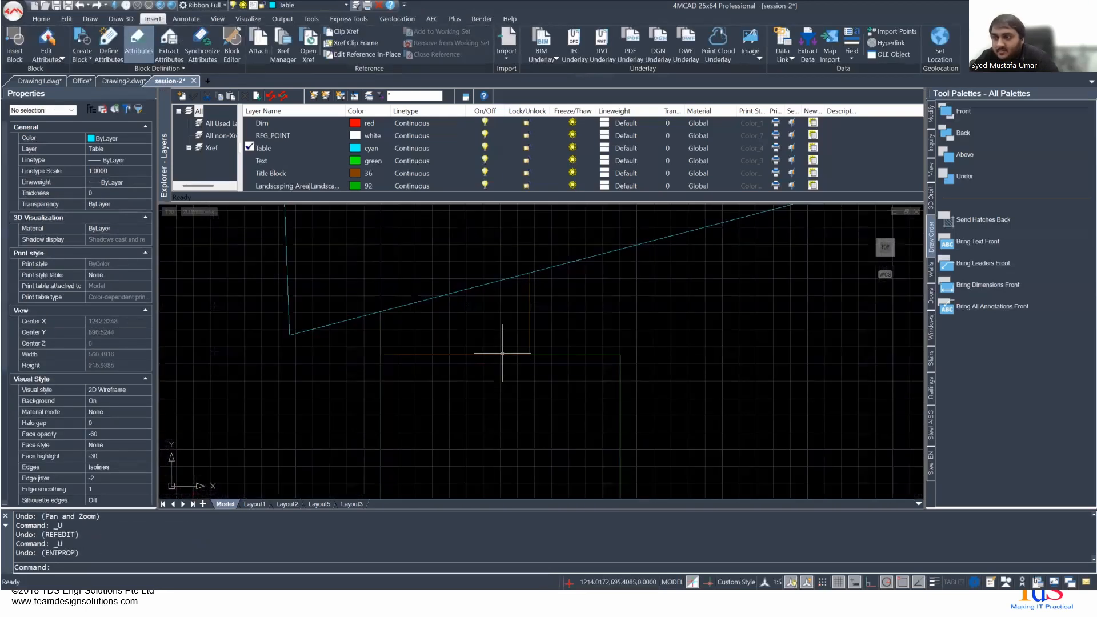
{"action": "key", "text": "ctrl+z"}
{"action": "key", "text": "ctrl+z"}
{"action": "key", "text": "ctrl+z"}
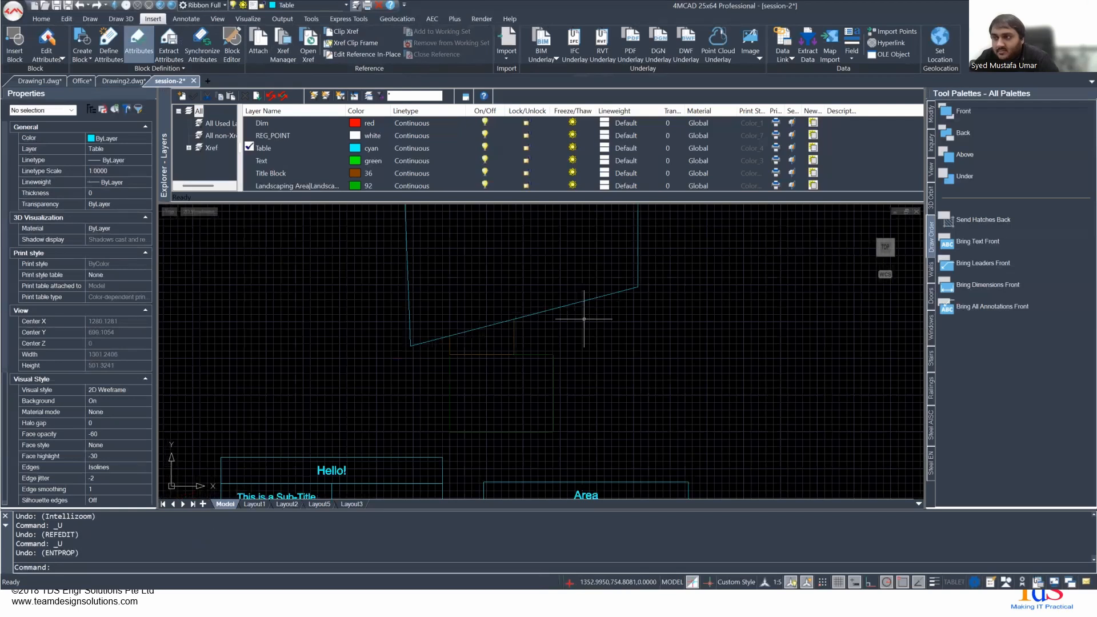
{"action": "key", "text": "ctrl+z"}
{"action": "key", "text": "ctrl+z"}
{"action": "key", "text": "ctrl+z"}
{"action": "key", "text": "ctrl+z"}
{"action": "key", "text": "ctrl+z"}
{"action": "key", "text": "ctrl+z"}
{"action": "key", "text": "ctrl+z"}
{"action": "key", "text": "ctrl+z"}
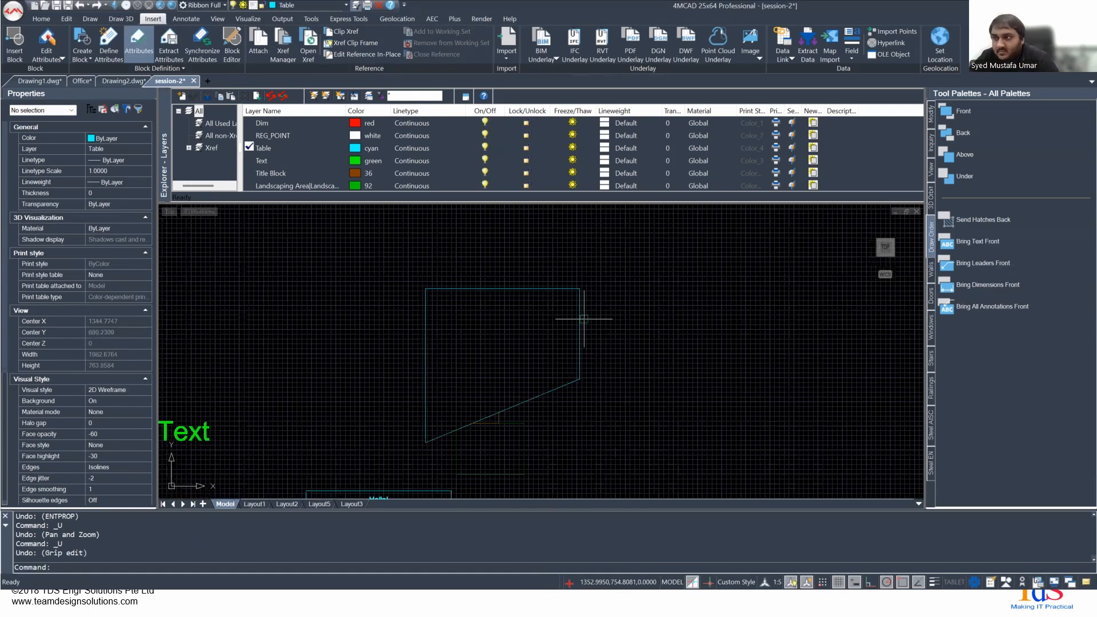
{"action": "key", "text": "ctrl+z"}
{"action": "key", "text": "ctrl+z"}
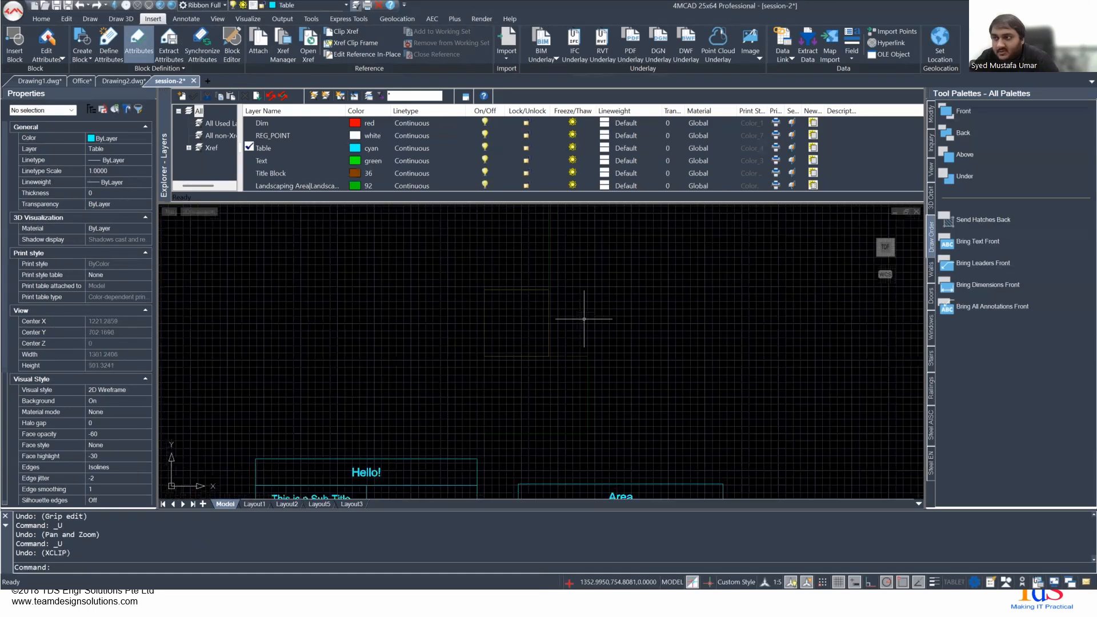
- Try again to edit the unclipped Landscaping Area reference in place
{"action": "scroll", "coordinate": [584, 319], "scroll_direction": "down", "scroll_amount": 2}
{"action": "double_click", "coordinate": [554, 314]}
{"action": "mouse_move", "coordinate": [572, 337]}
{"action": "middle_mouse_down"}
{"action": "mouse_move", "coordinate": [514, 389]}
{"action": "mouse_move", "coordinate": [512, 379]}
{"action": "middle_mouse_up"}
- Switch to the slides, read the Editing XREFs In-Place instructions and return to 4MCAD
{"action": "key", "text": "alt+Tab"}
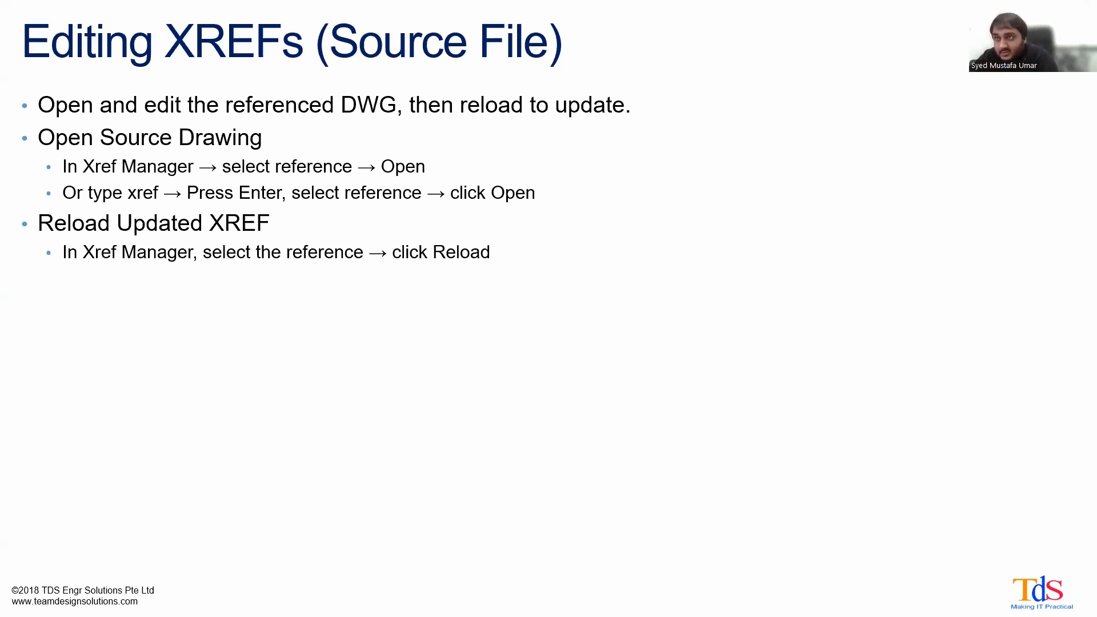
{"action": "key", "text": "Right"}
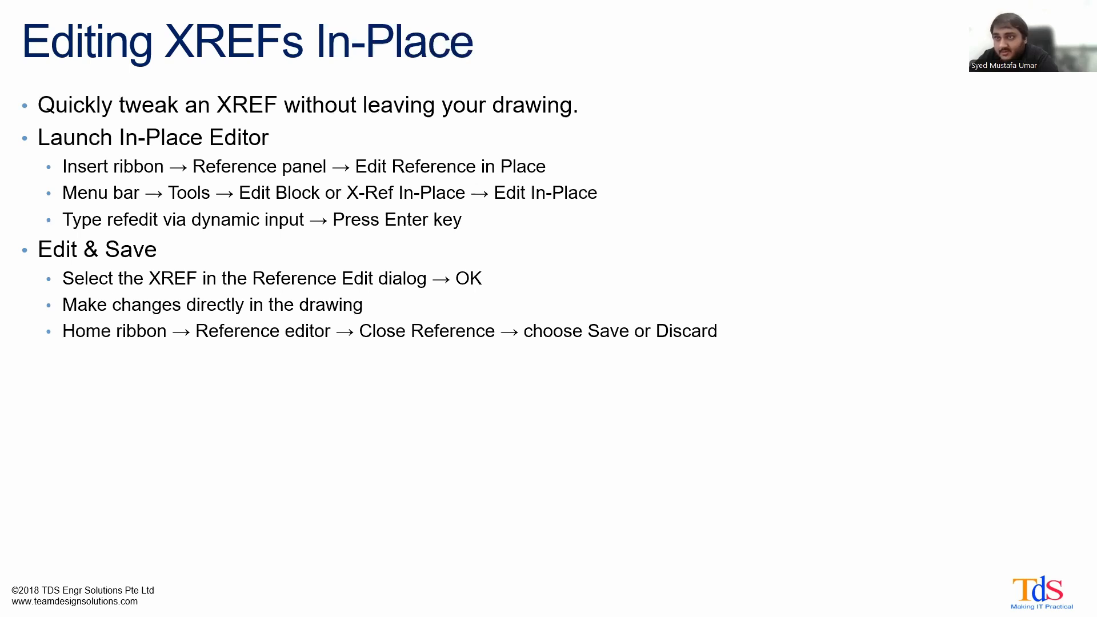
{"action": "key", "text": "alt+Tab"}
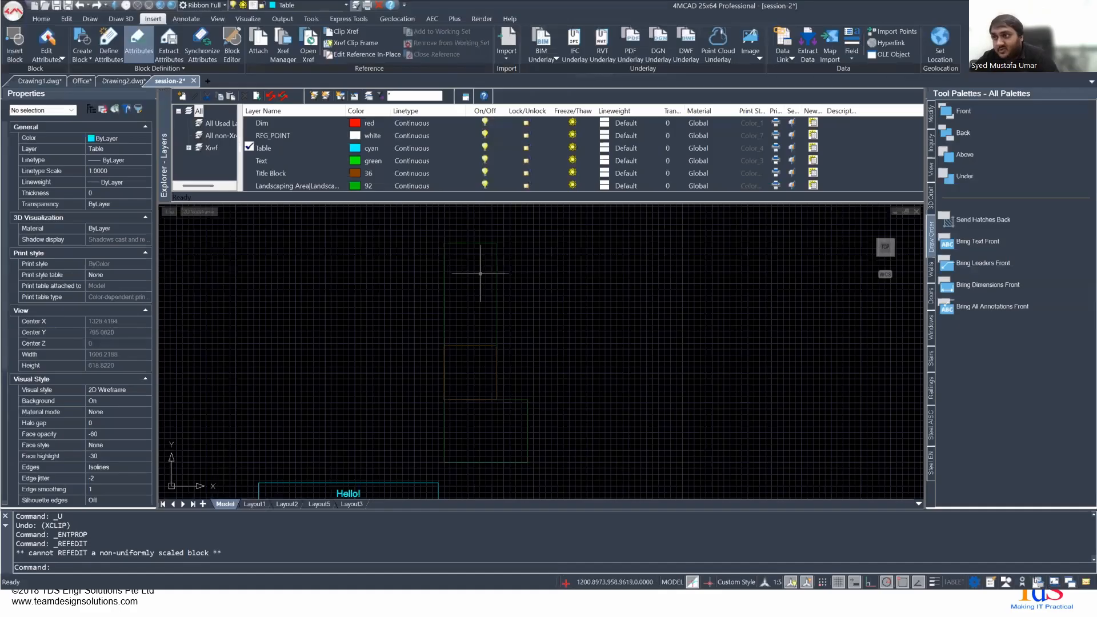
- Close the layers explorer to enlarge the drawing area
{"action": "double_click", "coordinate": [567, 301]}
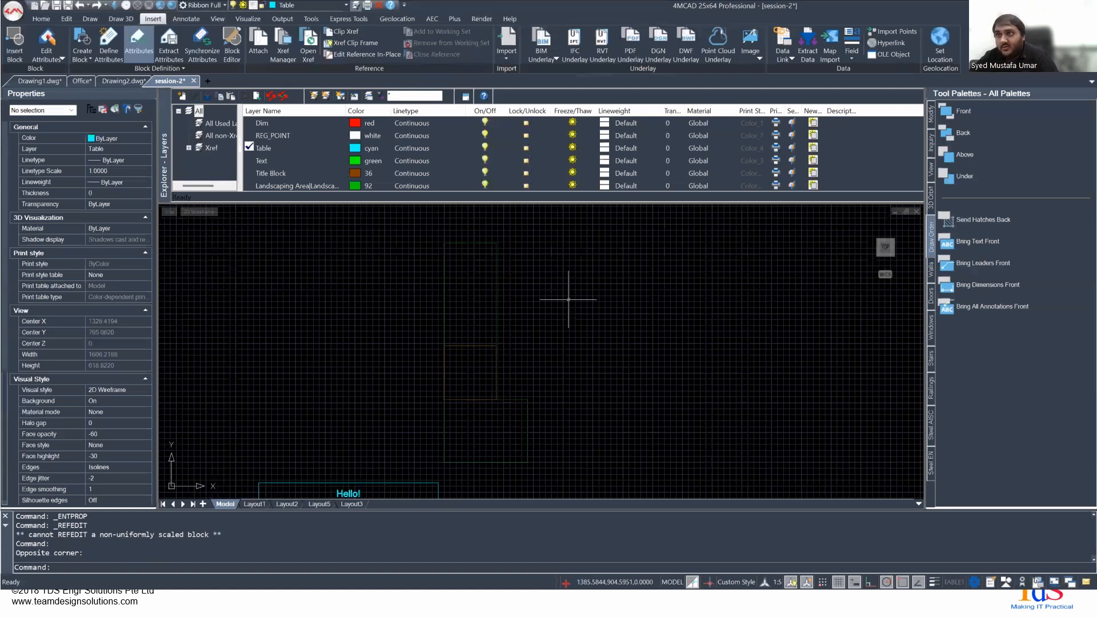
{"action": "left_click", "coordinate": [164, 97]}
- Try REFEDIT on the Landscaping Area reference after reviewing its settings, keeping automatic selection of all nested entities
{"action": "type", "text": "refedi"}
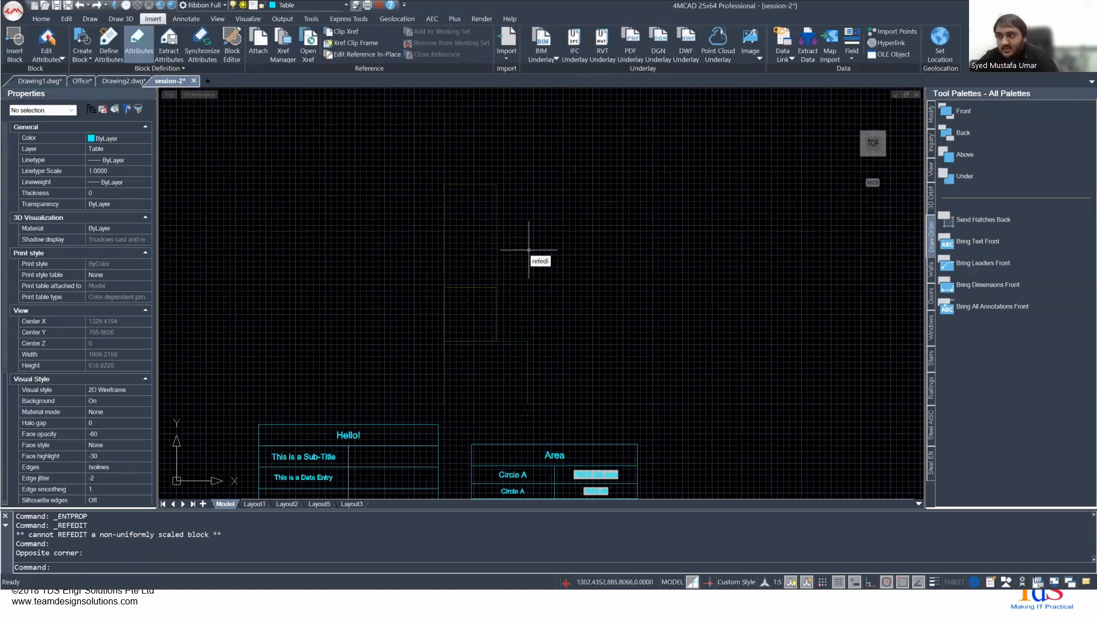
{"action": "type", "text": "t"}
{"action": "key", "text": "Return"}
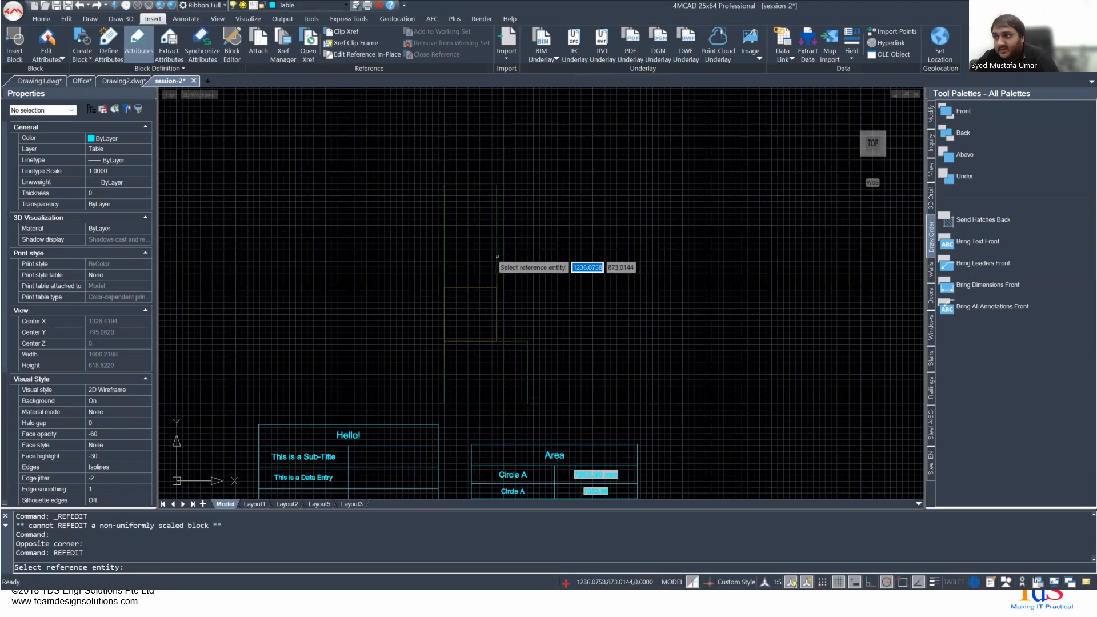
{"action": "left_click", "coordinate": [495, 257]}
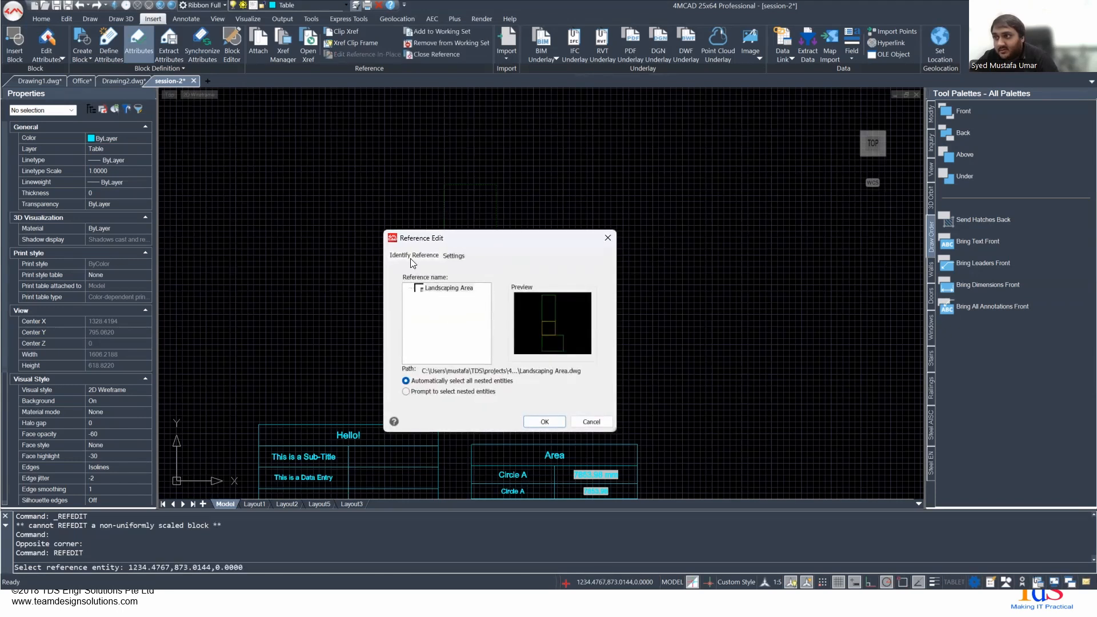
{"action": "left_click", "coordinate": [452, 256]}
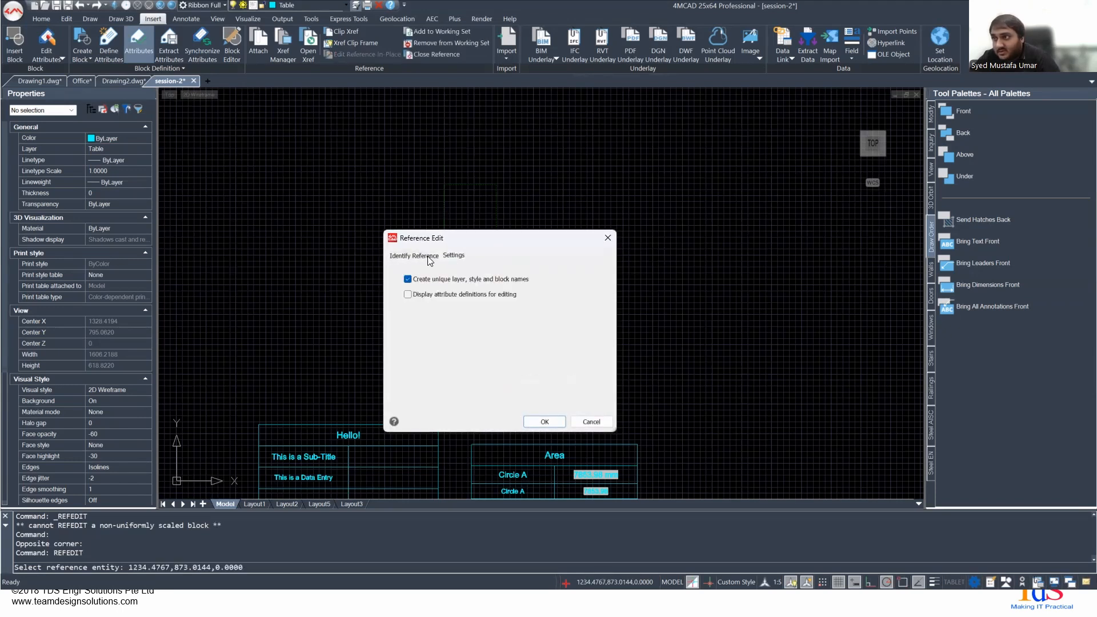
{"action": "left_click", "coordinate": [429, 256]}
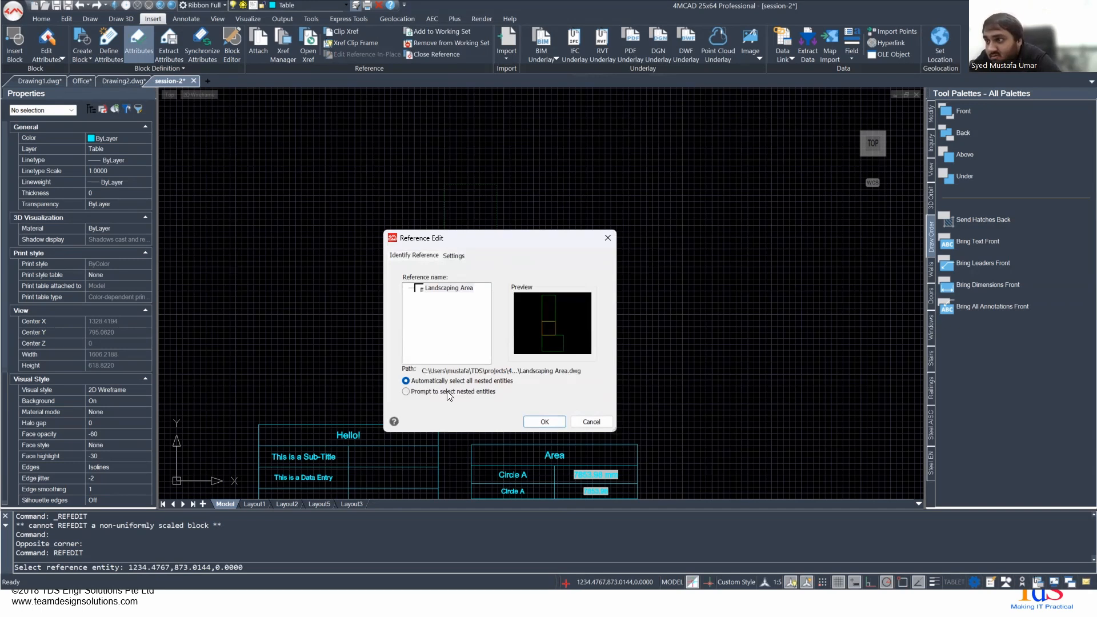
{"action": "left_click", "coordinate": [543, 421]}
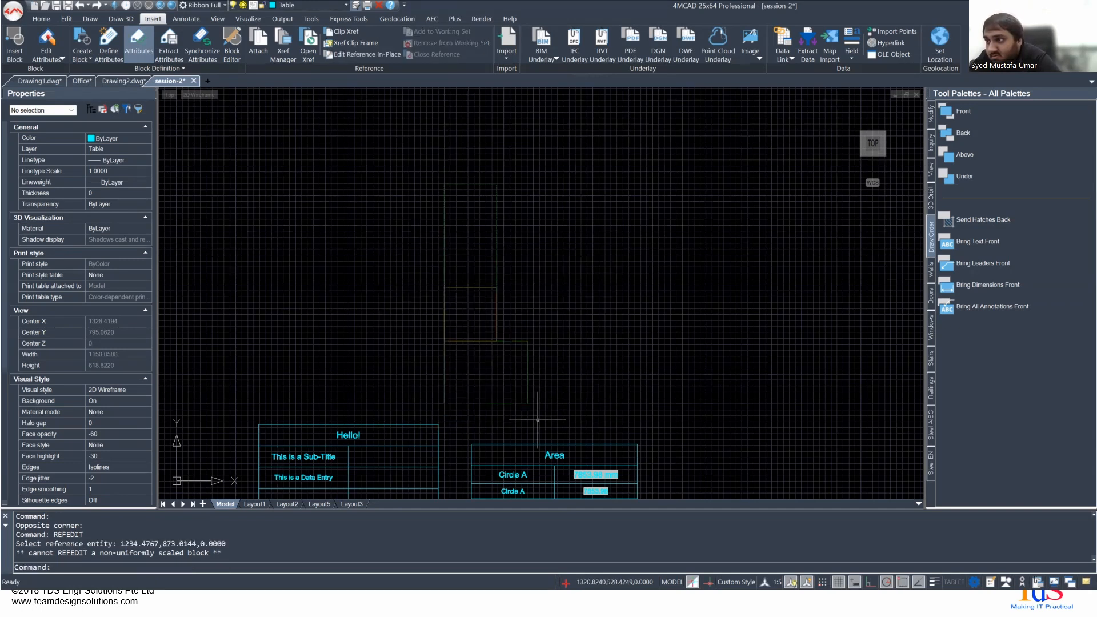
- Select the Landscaping Area reference in session-2 and open its source drawing
{"action": "middle_click_drag", "start_coordinate": [522, 391], "coordinate": [477, 355]}
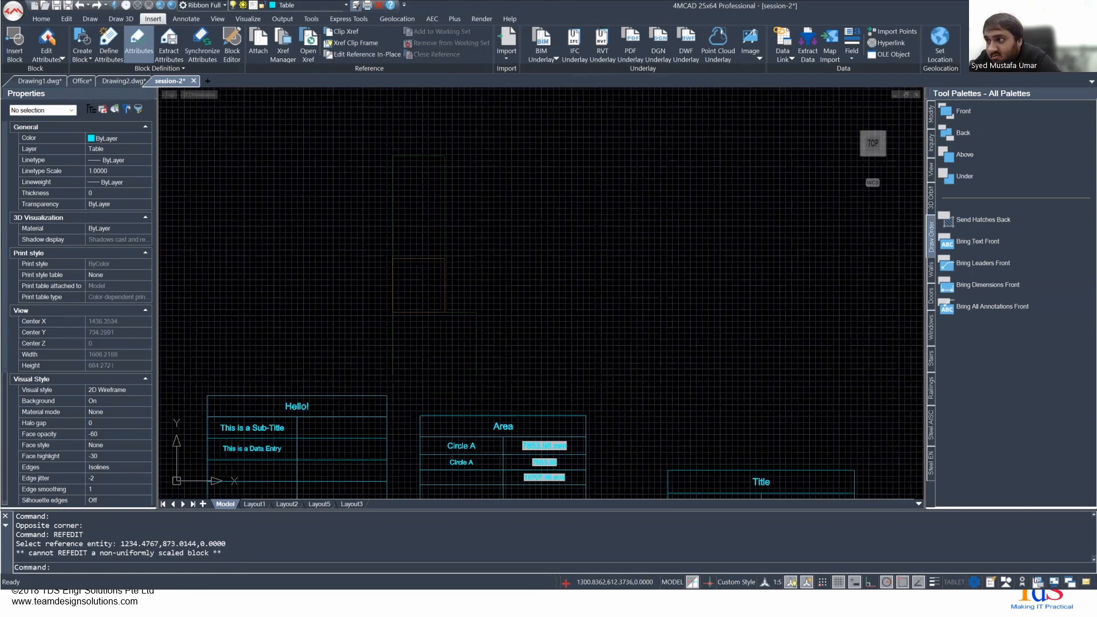
{"action": "left_click", "coordinate": [477, 355]}
{"action": "scroll", "coordinate": [320, 283], "scroll_direction": "up", "scroll_amount": 2}
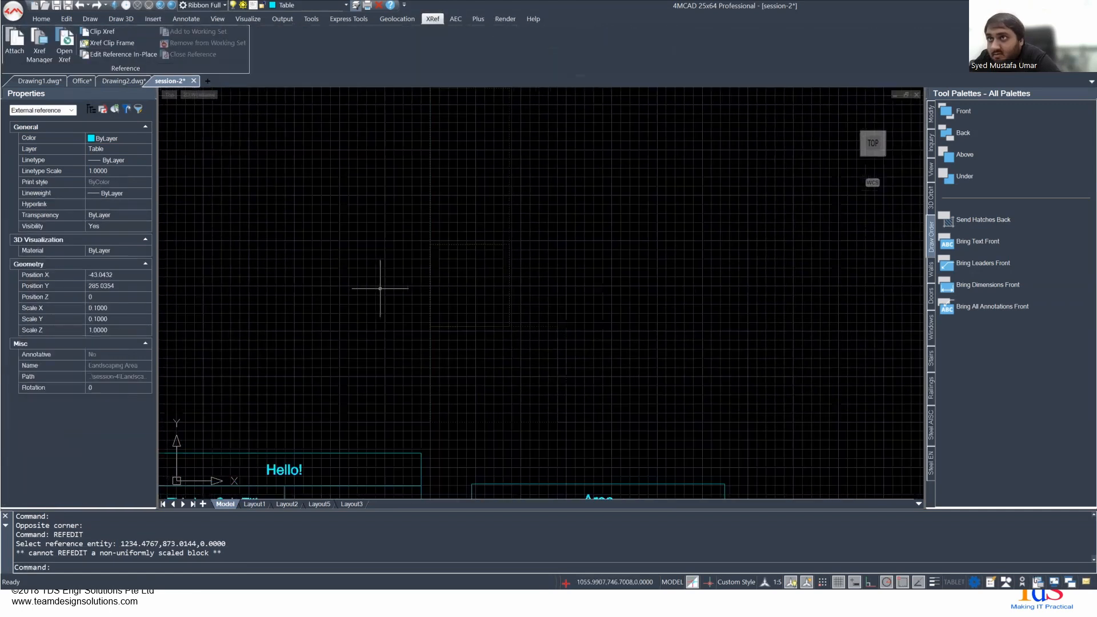
{"action": "left_click", "coordinate": [66, 50]}
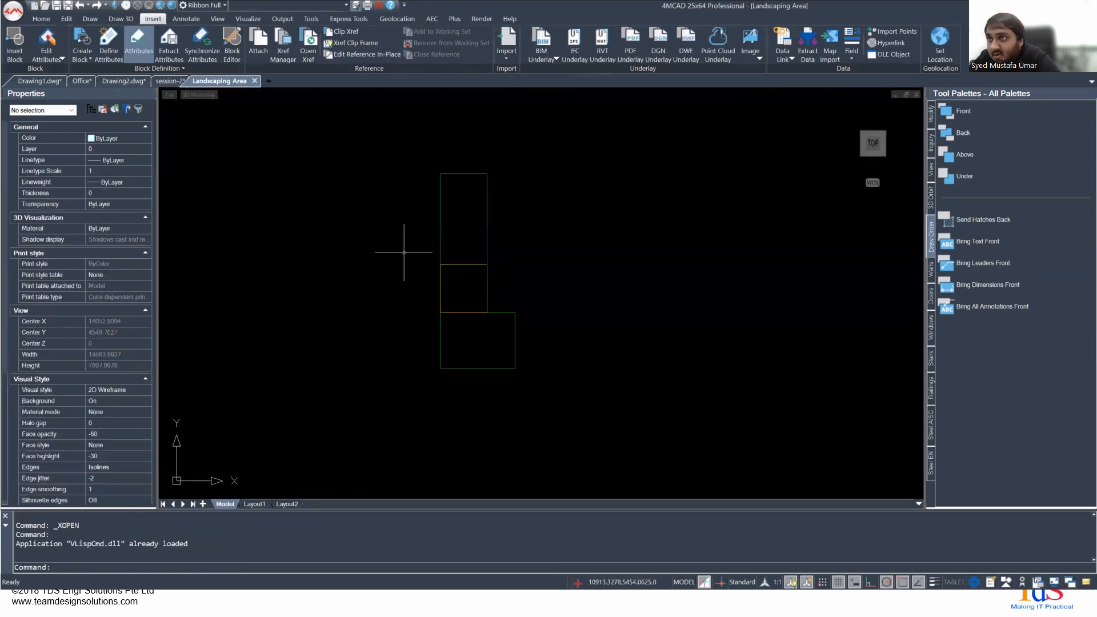
- Delete the tall upper green rectangle in the Landscaping Area drawing and save the file
{"action": "middle_click_drag", "start_coordinate": [453, 280], "coordinate": [434, 356]}
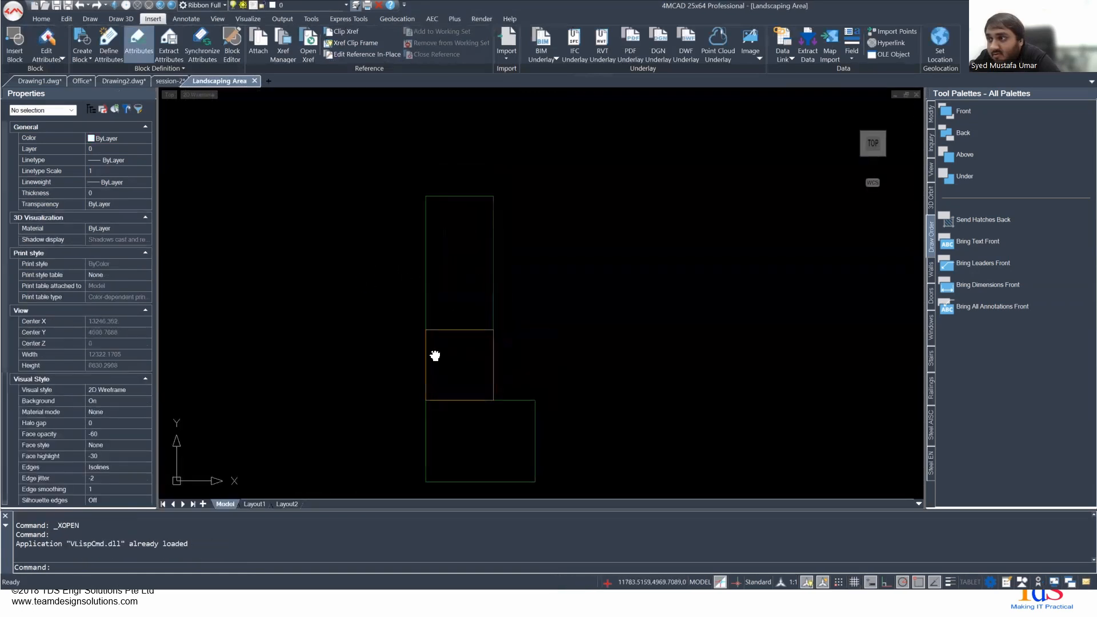
{"action": "left_click", "coordinate": [423, 302]}
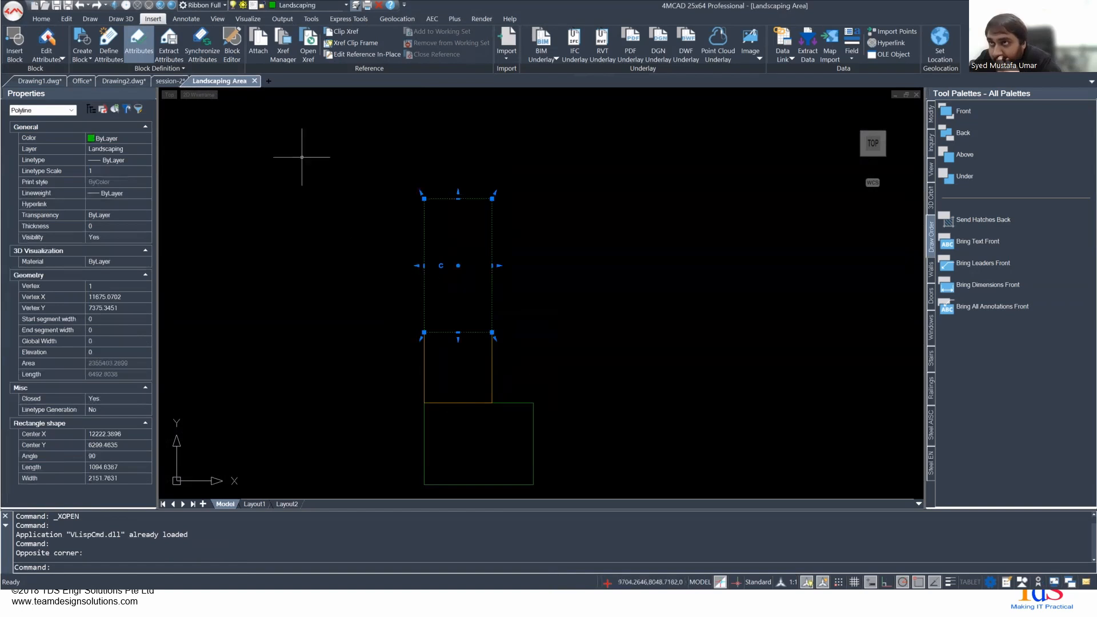
{"action": "key", "text": "Delete"}
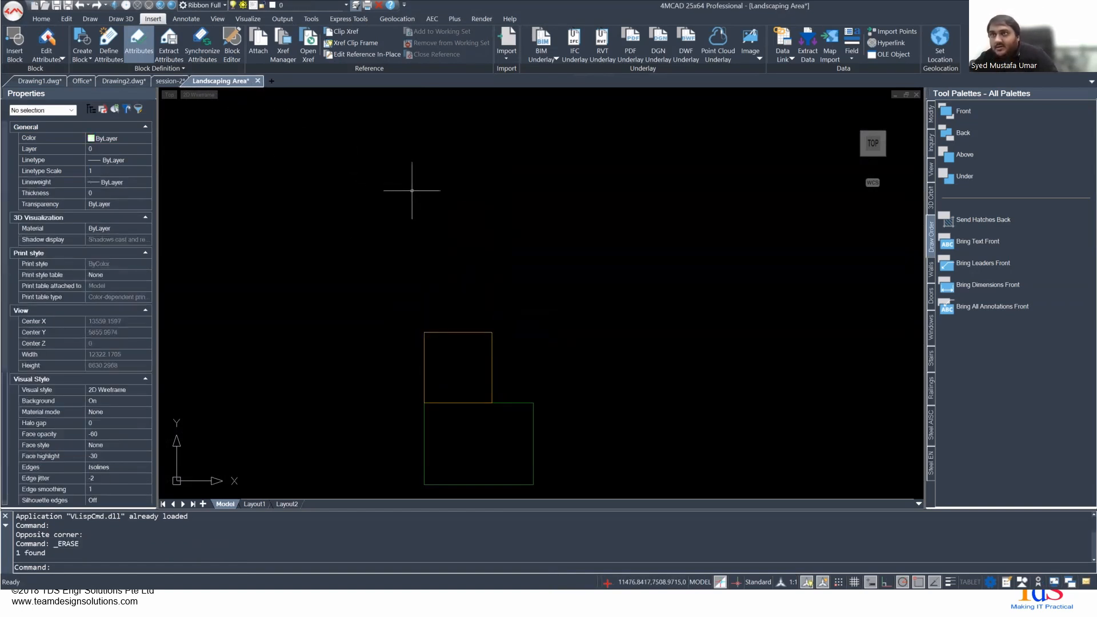
{"action": "key", "text": "ctrl+s"}
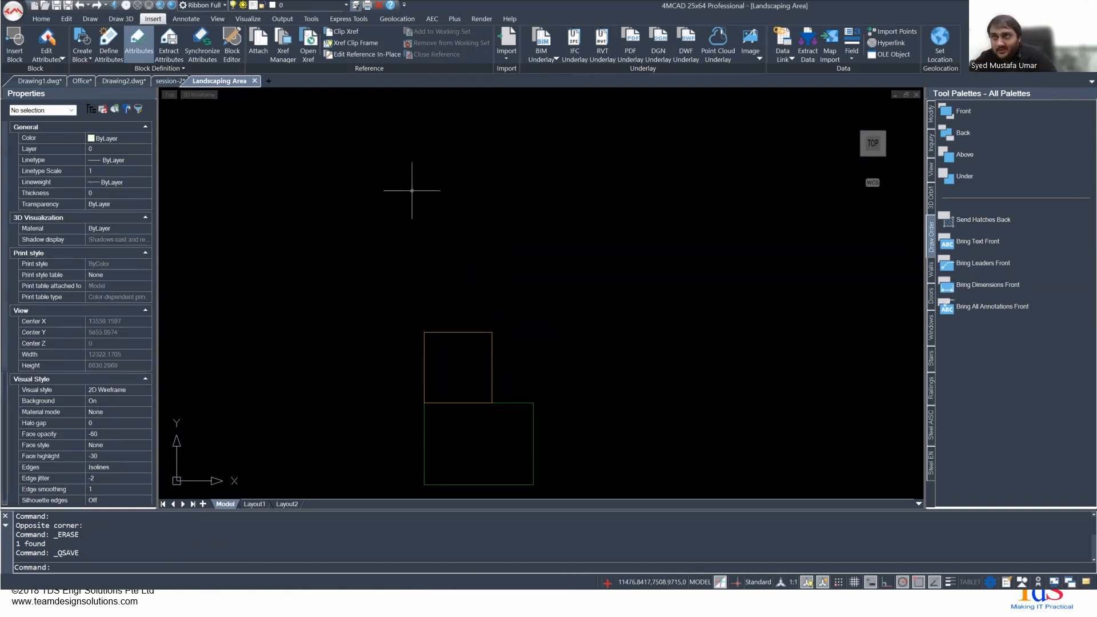
- Return to the session-2 drawing, reload the modified Landscaping Area reference and check its remaining geometry
{"action": "left_click", "coordinate": [172, 81]}
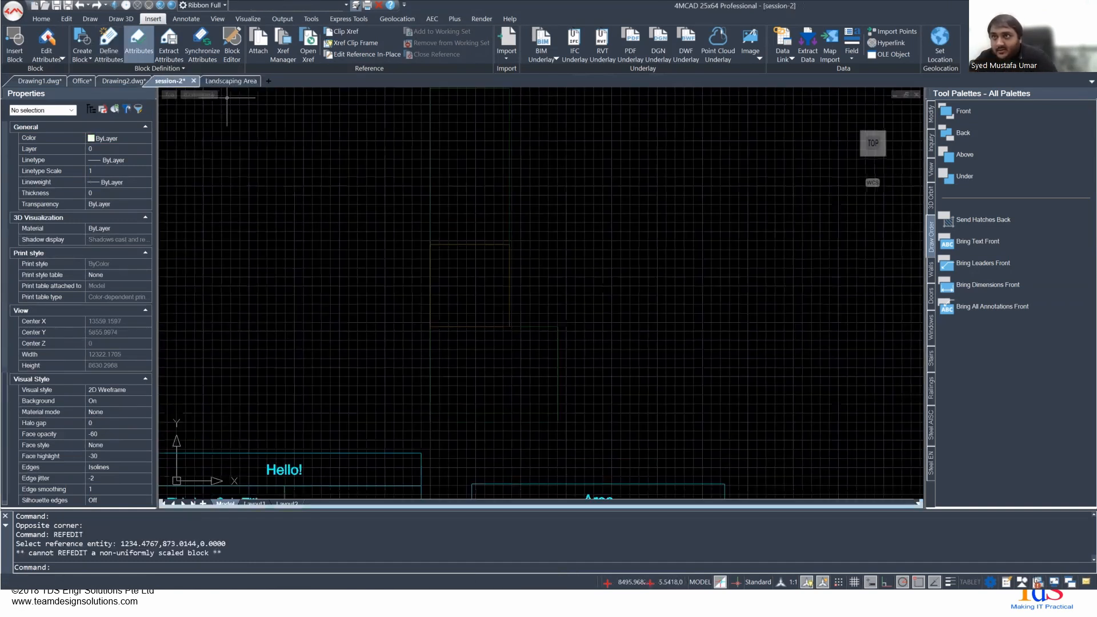
{"action": "middle_click_drag", "start_coordinate": [457, 232], "coordinate": [458, 242]}
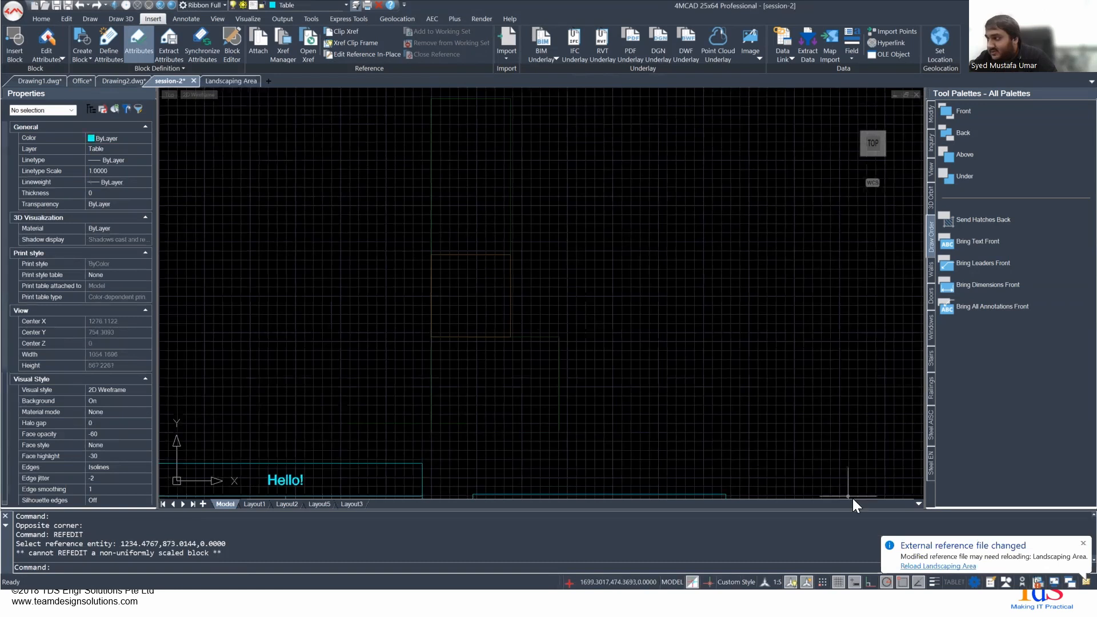
{"action": "left_click", "coordinate": [937, 566]}
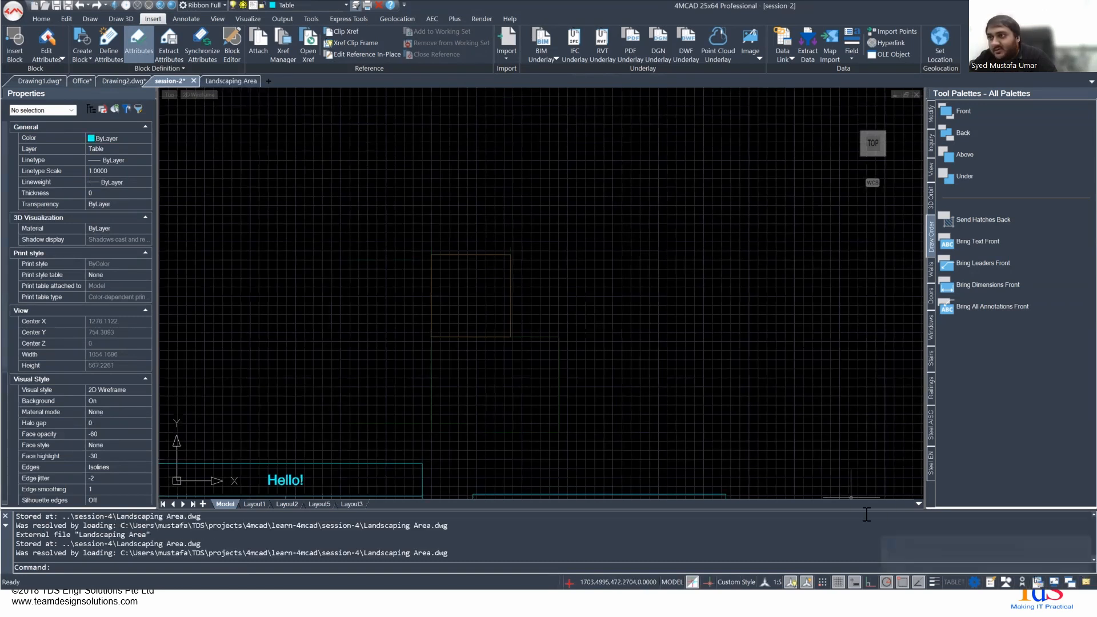
{"action": "left_click", "coordinate": [419, 225]}
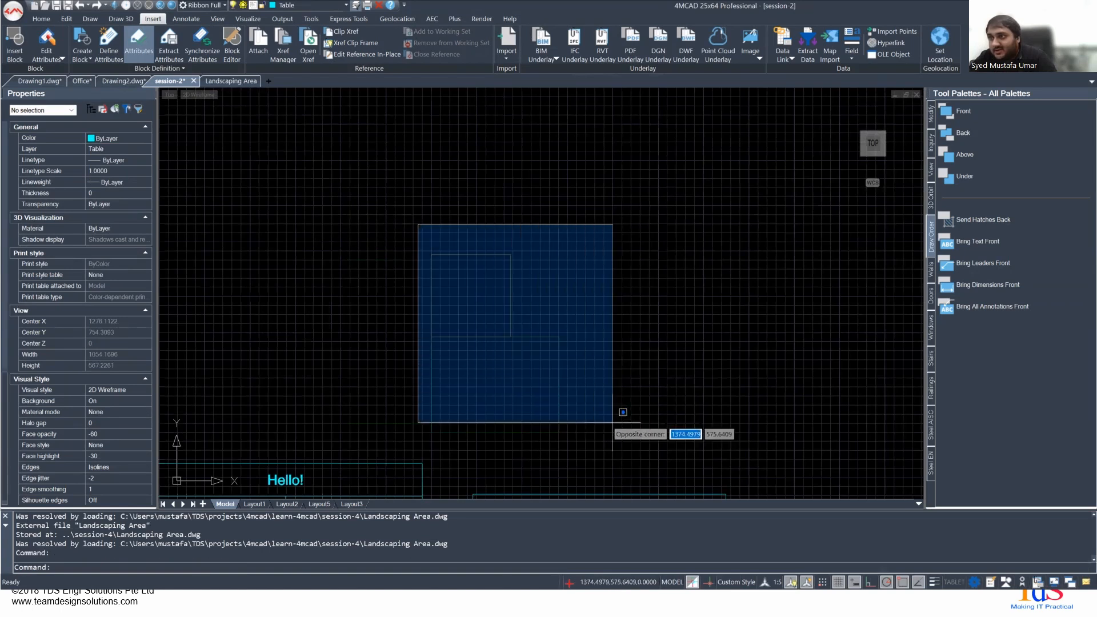
{"action": "left_click", "coordinate": [632, 440]}
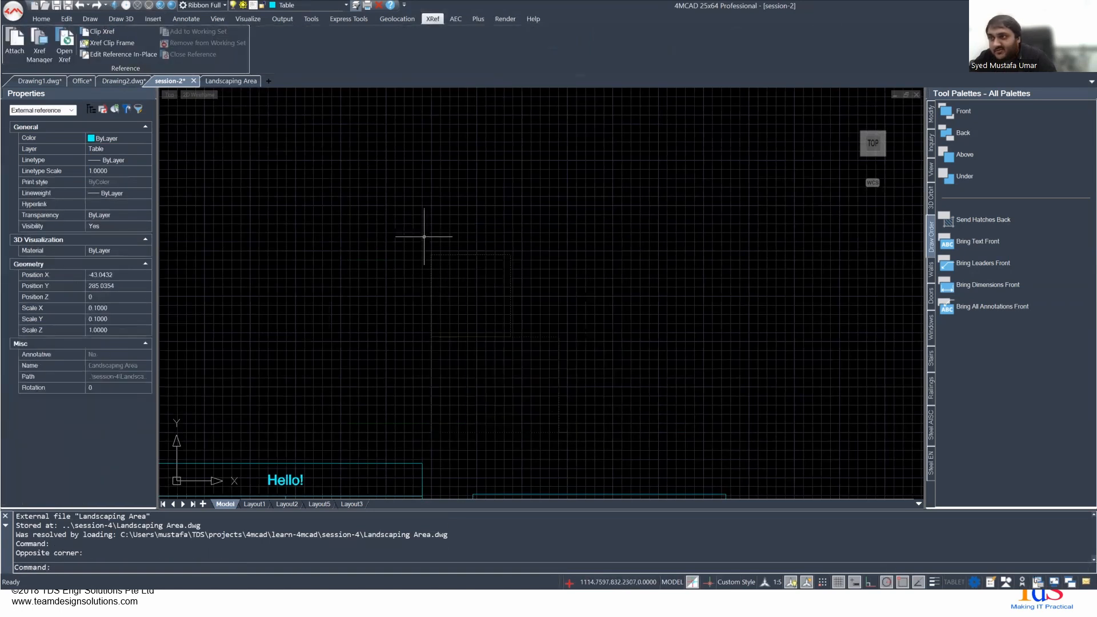
{"action": "key", "text": "Escape"}
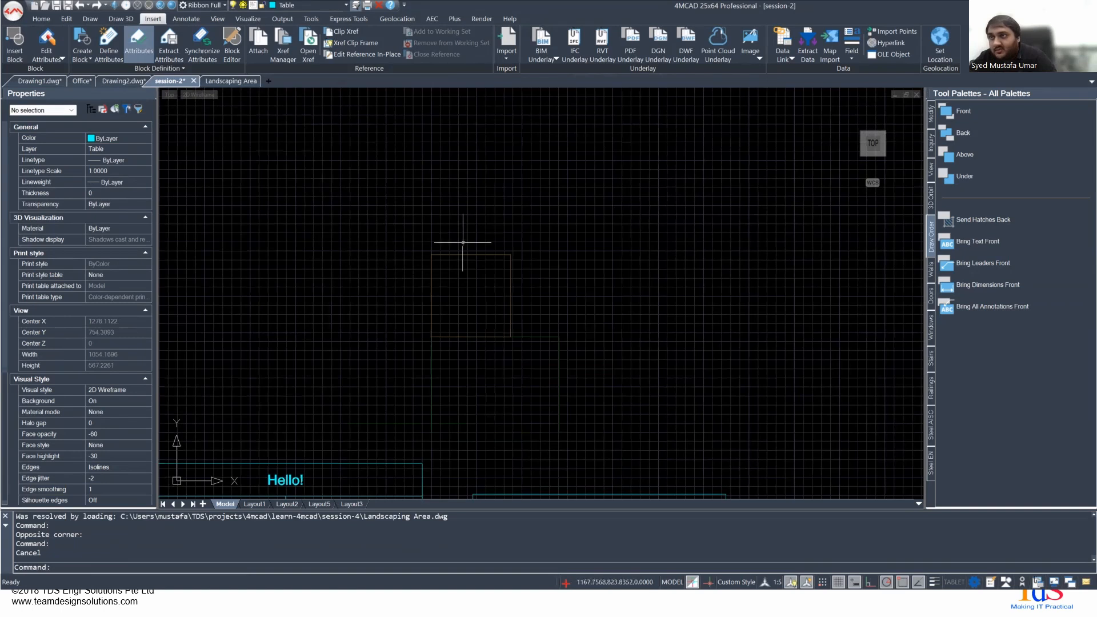
- Undo the rectangle's deletion in the Landscaping Area drawing and save the file
{"action": "left_click", "coordinate": [214, 81]}
{"action": "key", "text": "ctrl+z"}
{"action": "key", "text": "ctrl+z"}
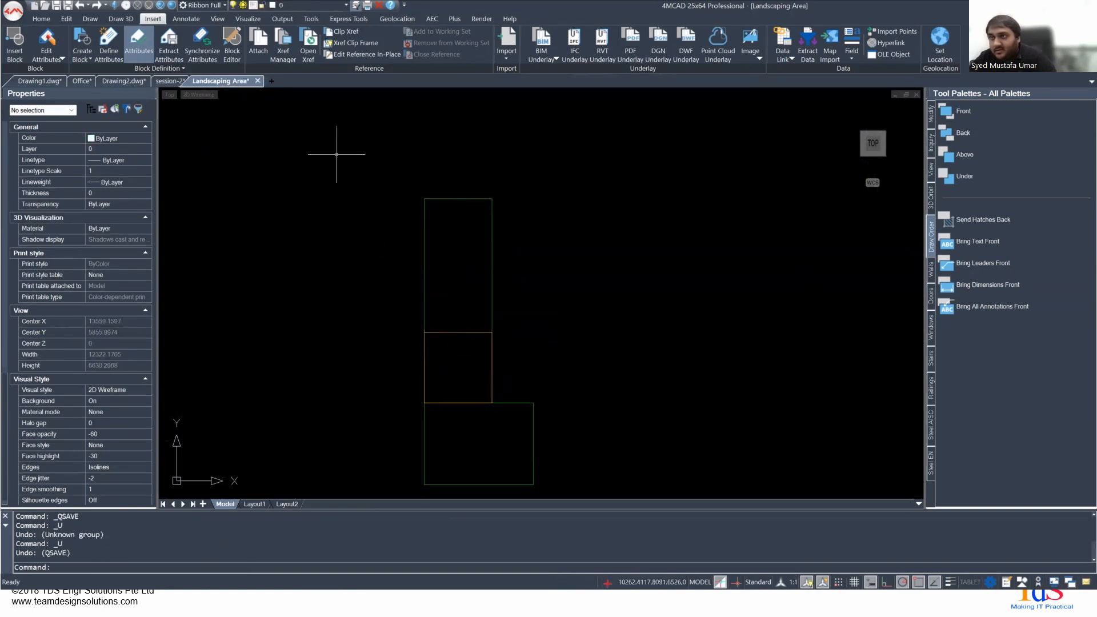
{"action": "key", "text": "ctrl+s"}
- Switch back to session-2, reload the Landscaping Area reference and inspect the restored geometry
{"action": "left_click", "coordinate": [166, 82]}
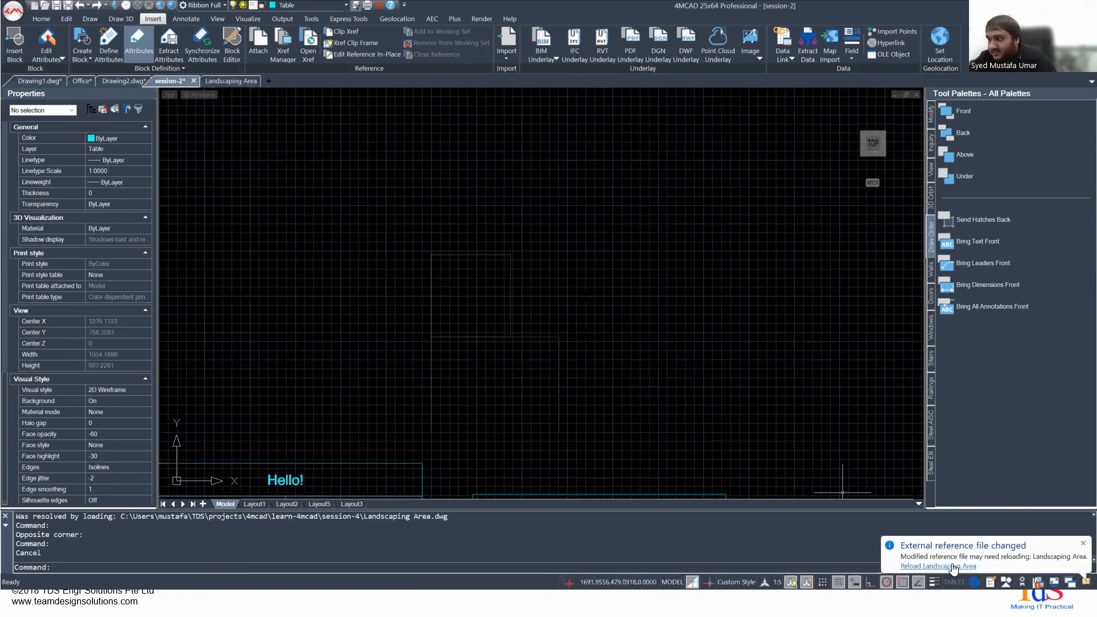
{"action": "left_click", "coordinate": [952, 567]}
{"action": "middle_click_drag", "start_coordinate": [472, 169], "coordinate": [477, 227]}
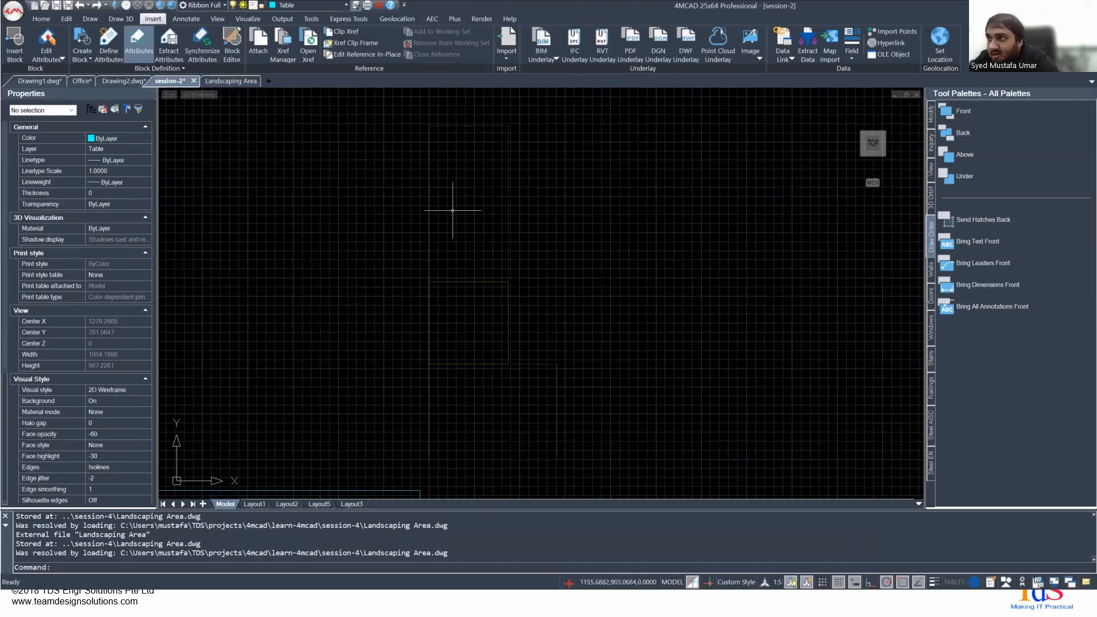
{"action": "scroll", "coordinate": [457, 202], "scroll_direction": "down", "scroll_amount": 3}
{"action": "middle_click_drag", "start_coordinate": [443, 232], "coordinate": [421, 245]}
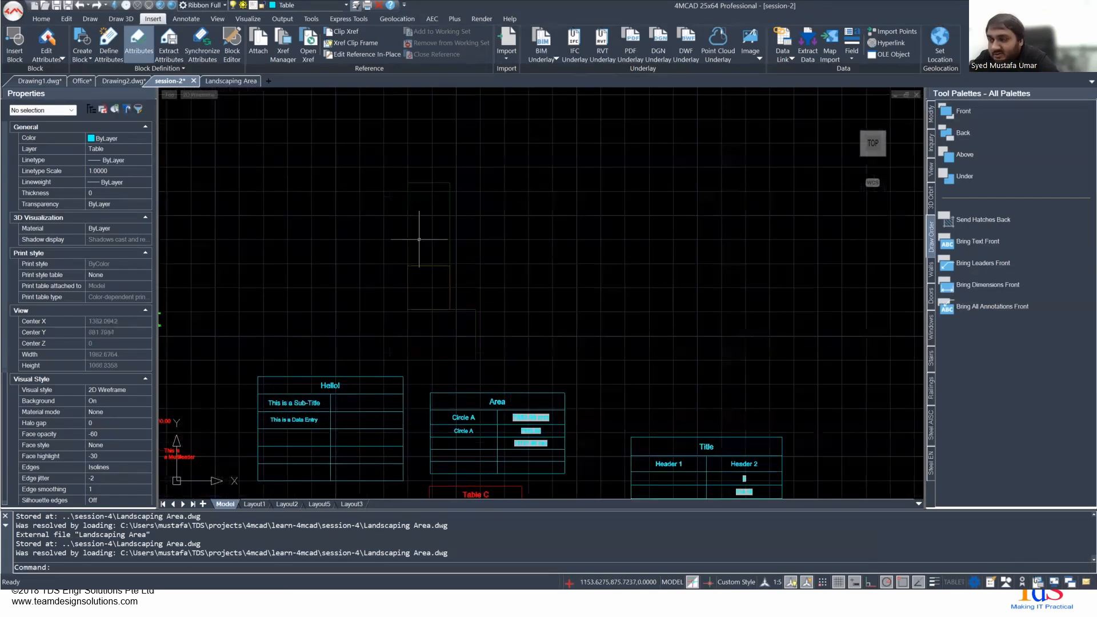
{"action": "scroll", "coordinate": [421, 245], "scroll_direction": "up", "scroll_amount": 2}
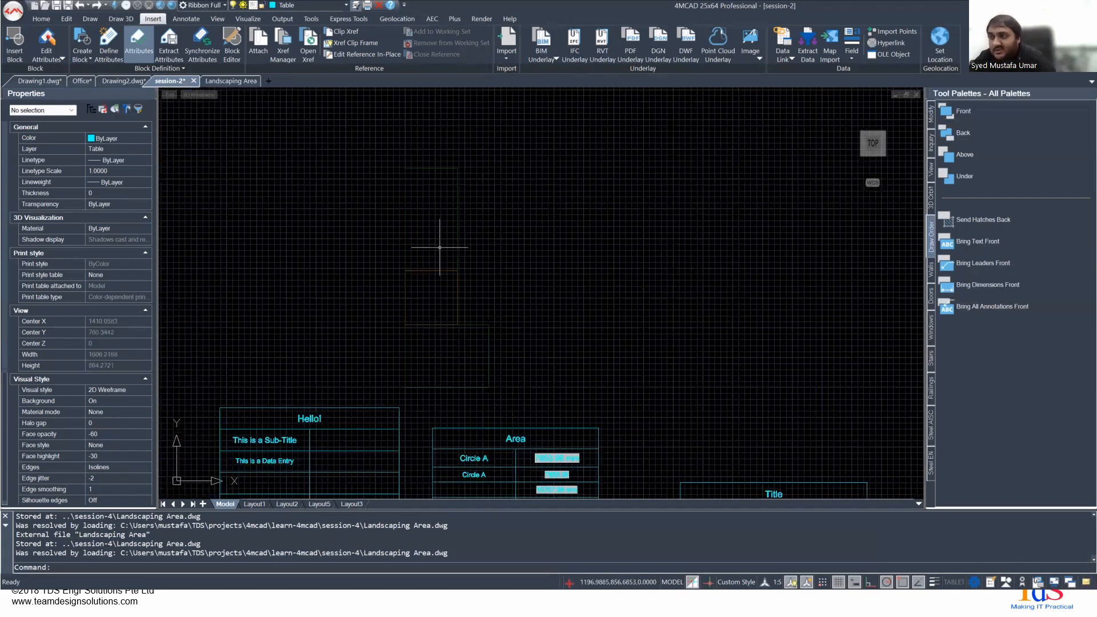
{"action": "scroll", "coordinate": [437, 239], "scroll_direction": "down", "scroll_amount": 2}
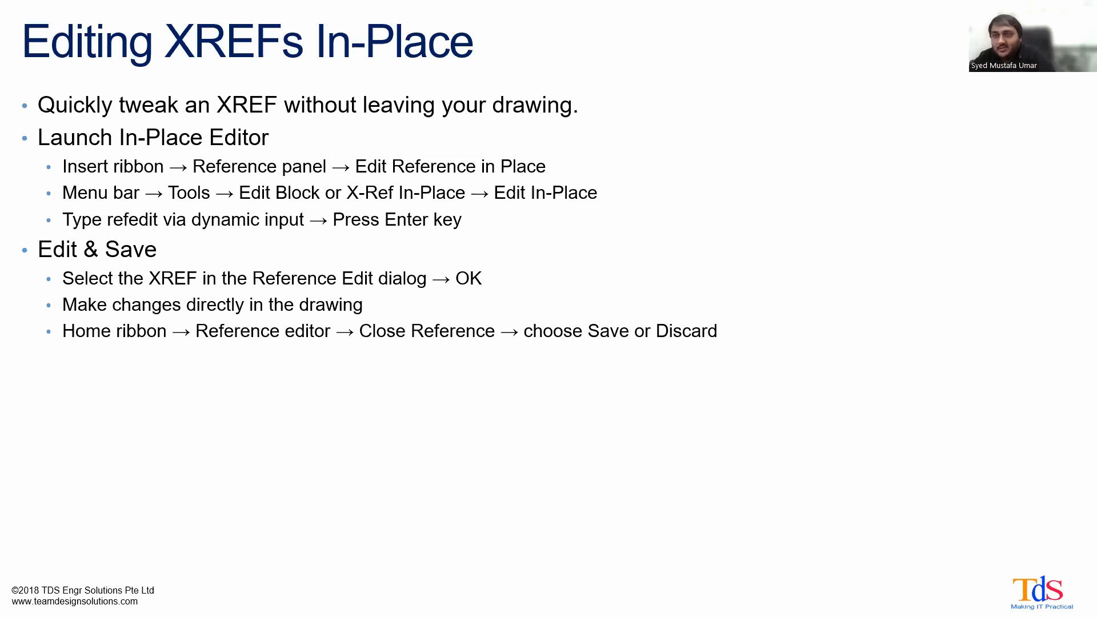
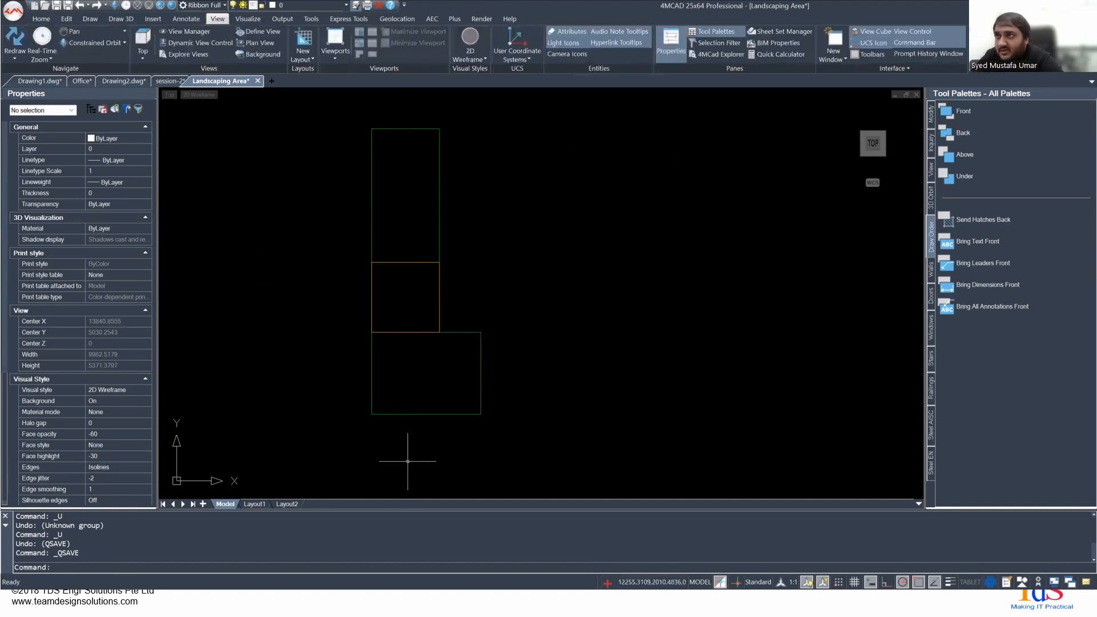
- Switch from the Landscaping Area drawing to session-2 and open its Layout1 sheet
{"action": "left_click", "coordinate": [331, 46]}
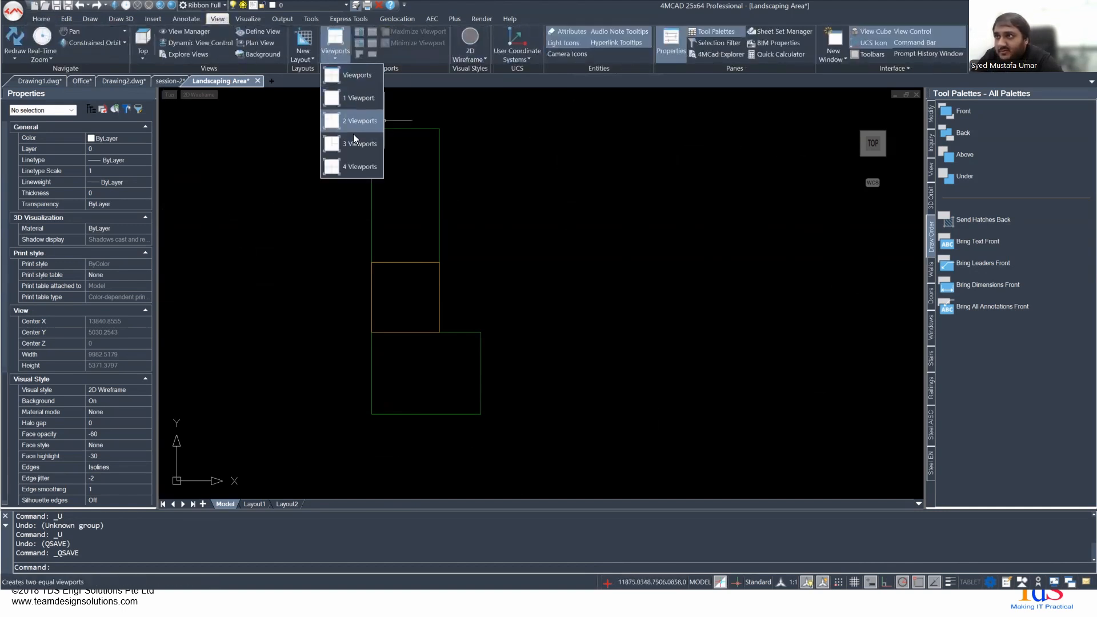
{"action": "left_click", "coordinate": [579, 162]}
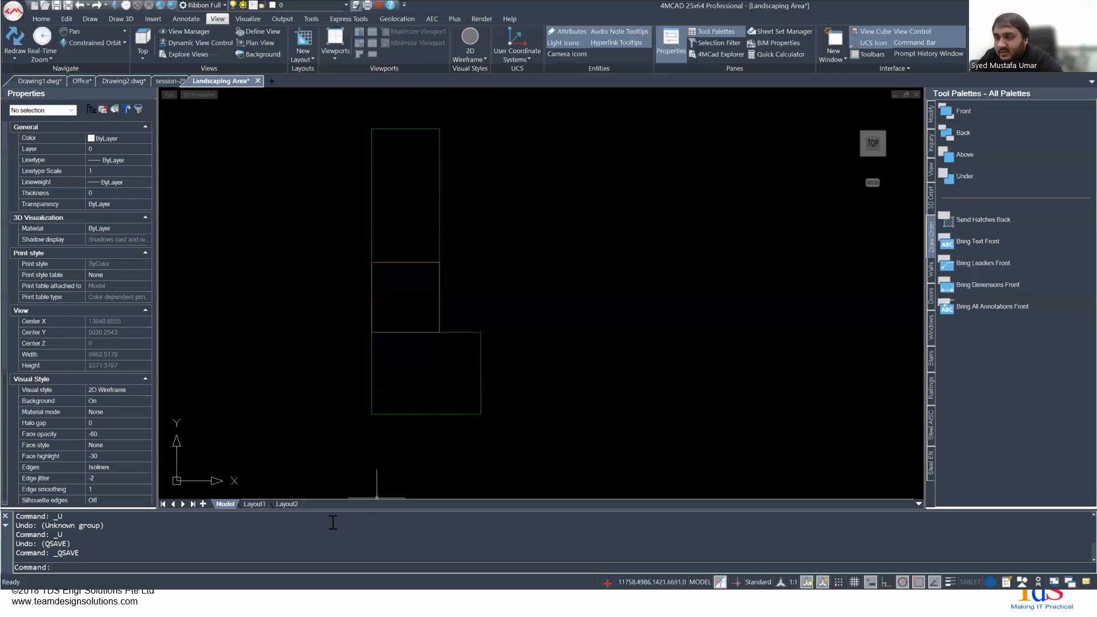
{"action": "left_click", "coordinate": [253, 500]}
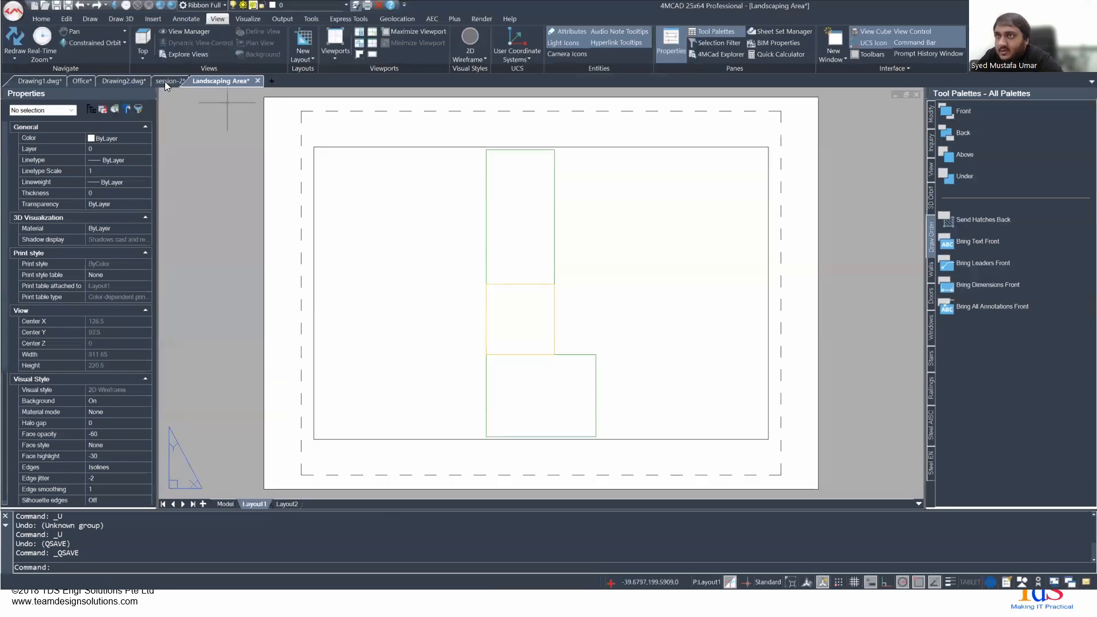
{"action": "left_click", "coordinate": [165, 81]}
{"action": "left_click", "coordinate": [318, 503]}
{"action": "left_click", "coordinate": [293, 502]}
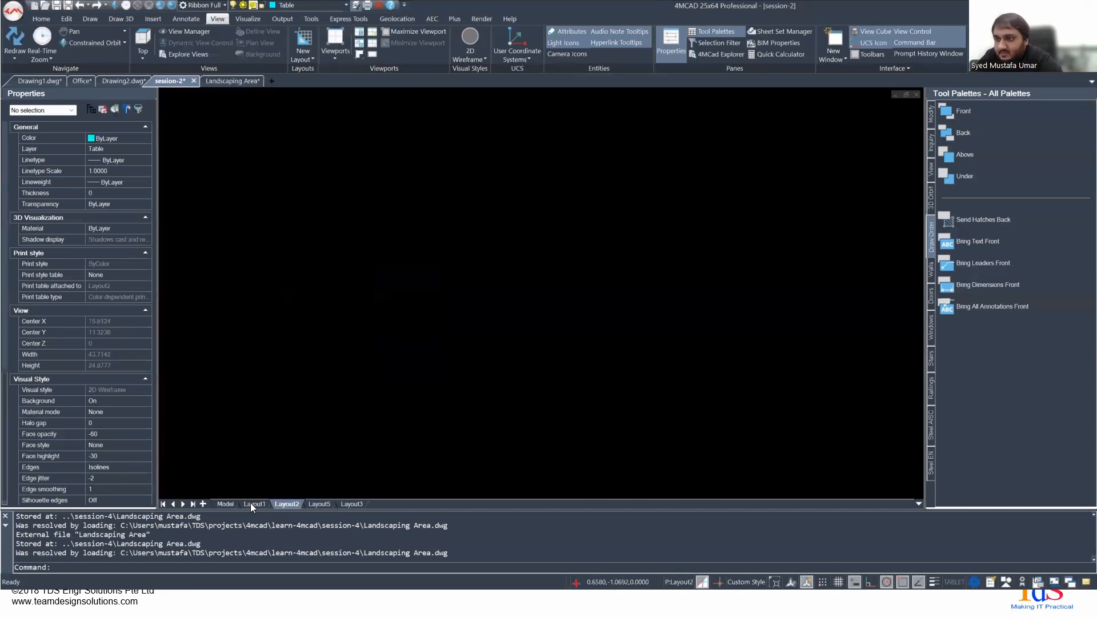
{"action": "left_click", "coordinate": [251, 503]}
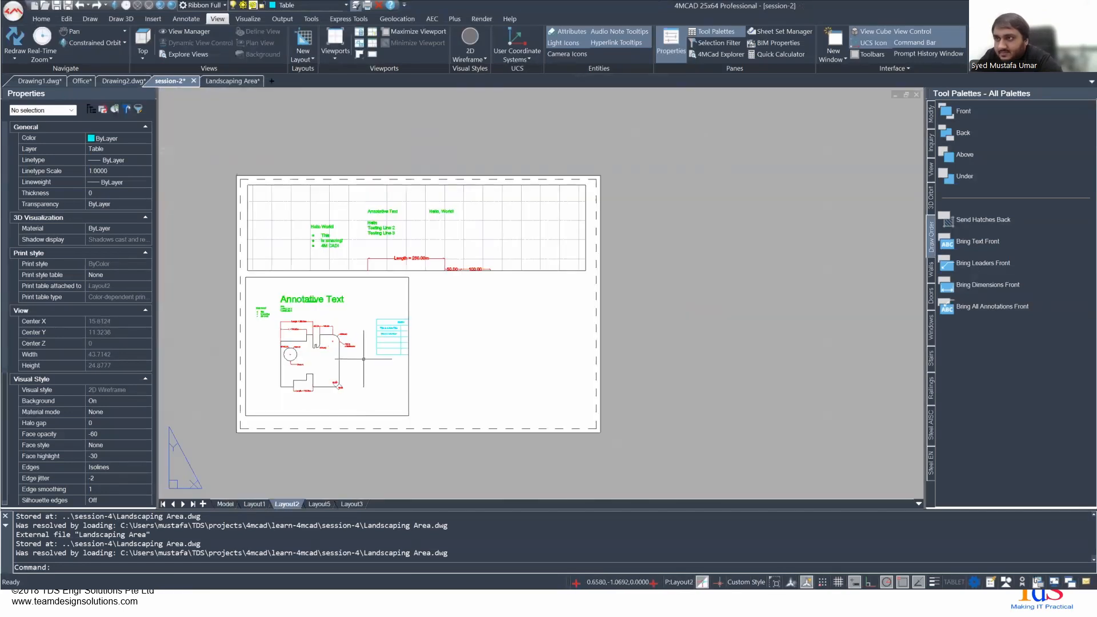
{"action": "scroll", "coordinate": [271, 264], "scroll_direction": "up", "scroll_amount": 1}
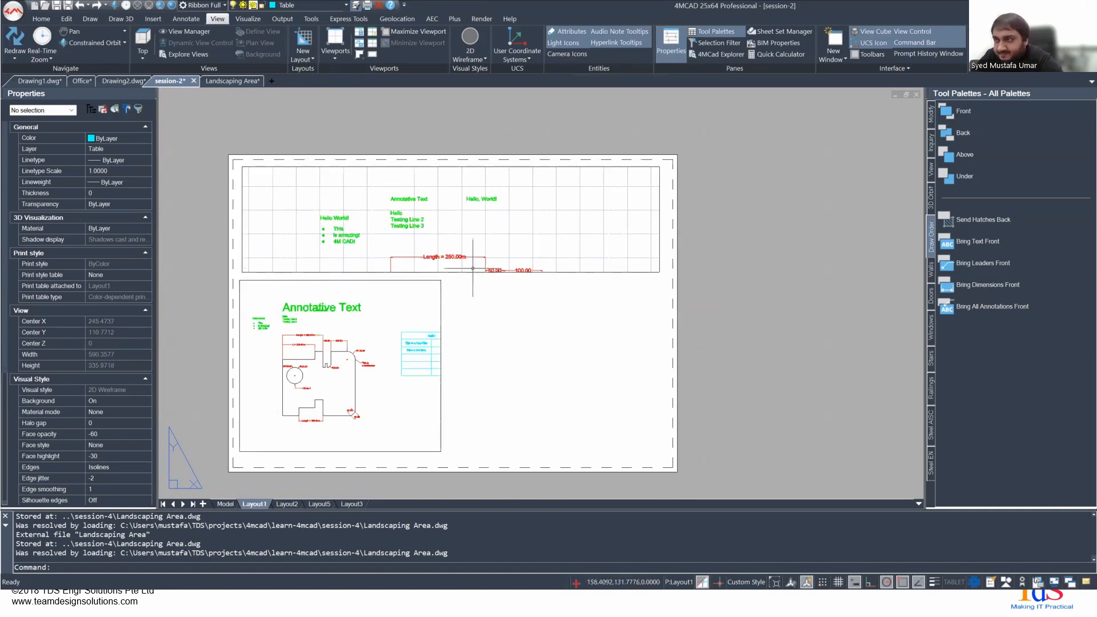
- Inspect the properties of Layout1's upper and lower viewports, individually and together, and clear the selection
{"action": "double_click", "coordinate": [573, 261]}
{"action": "left_click", "coordinate": [573, 261]}
{"action": "left_click", "coordinate": [568, 306]}
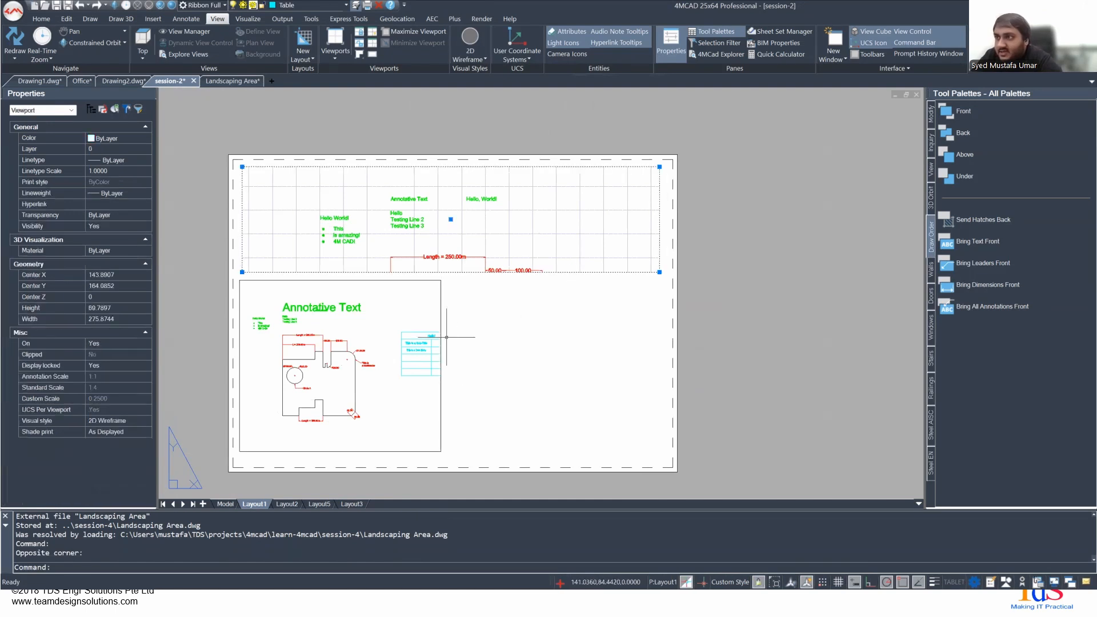
{"action": "left_click", "coordinate": [440, 304]}
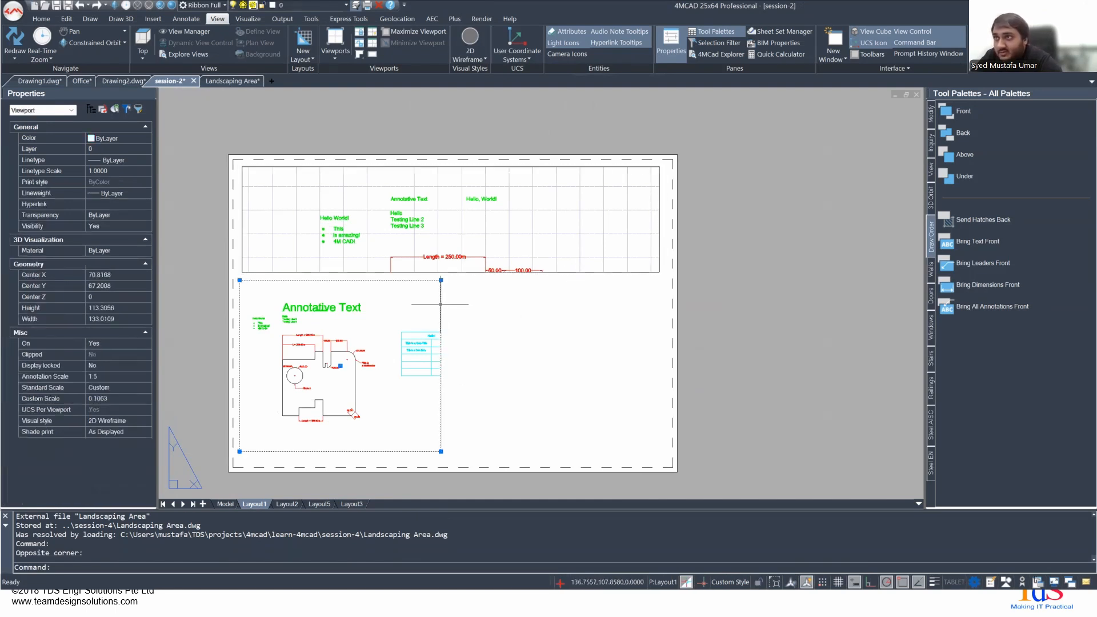
{"action": "double_click", "coordinate": [549, 307]}
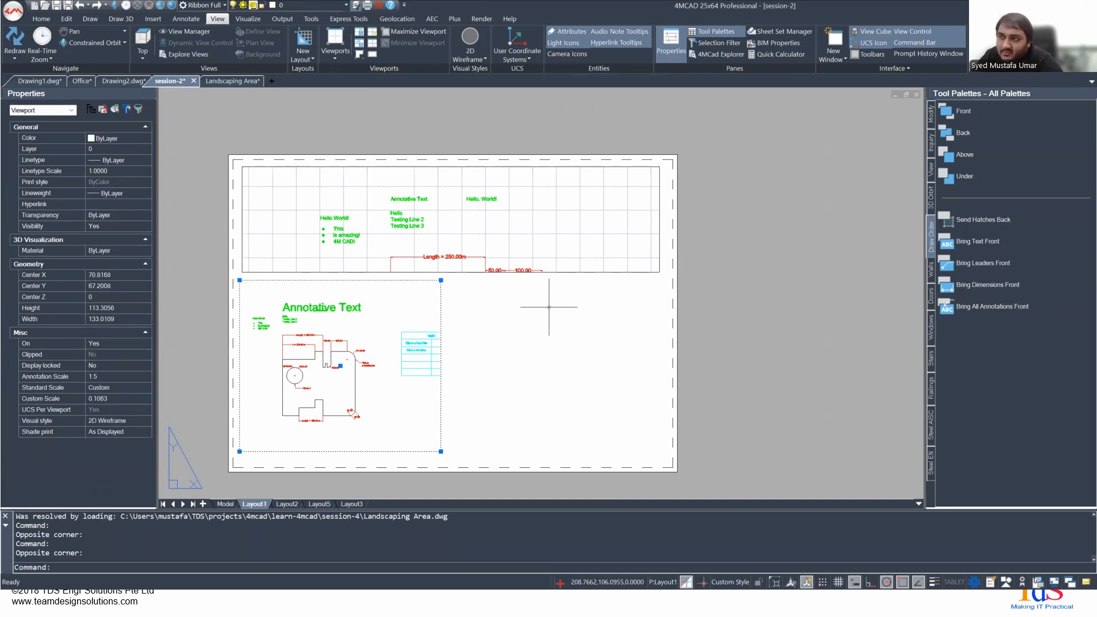
{"action": "key", "text": "Escape"}
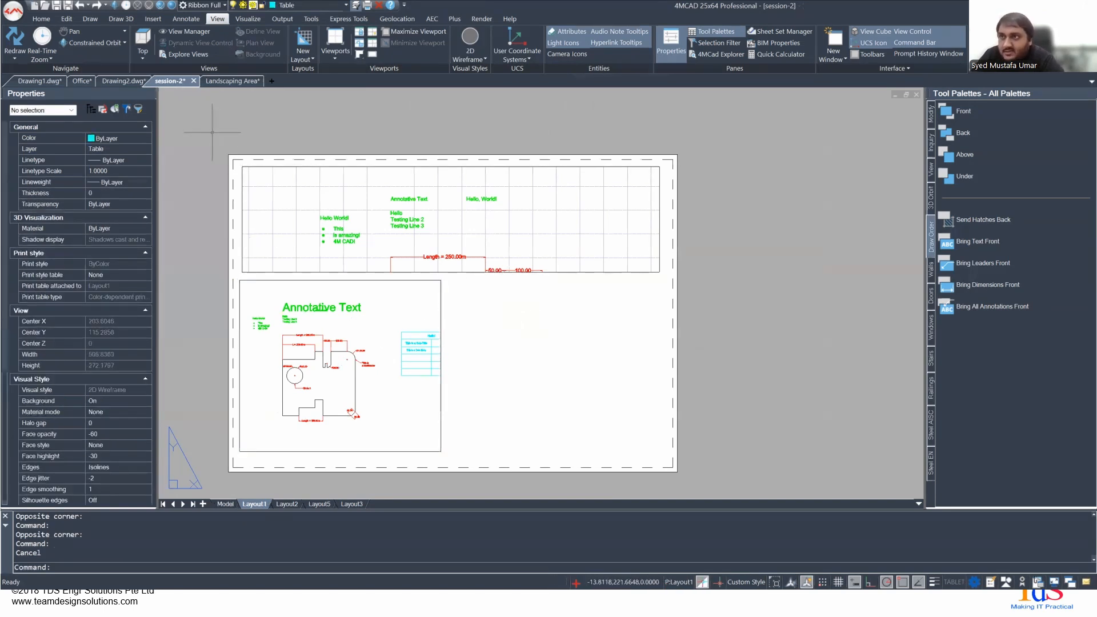
{"action": "left_click", "coordinate": [213, 132]}
{"action": "left_click", "coordinate": [711, 493]}
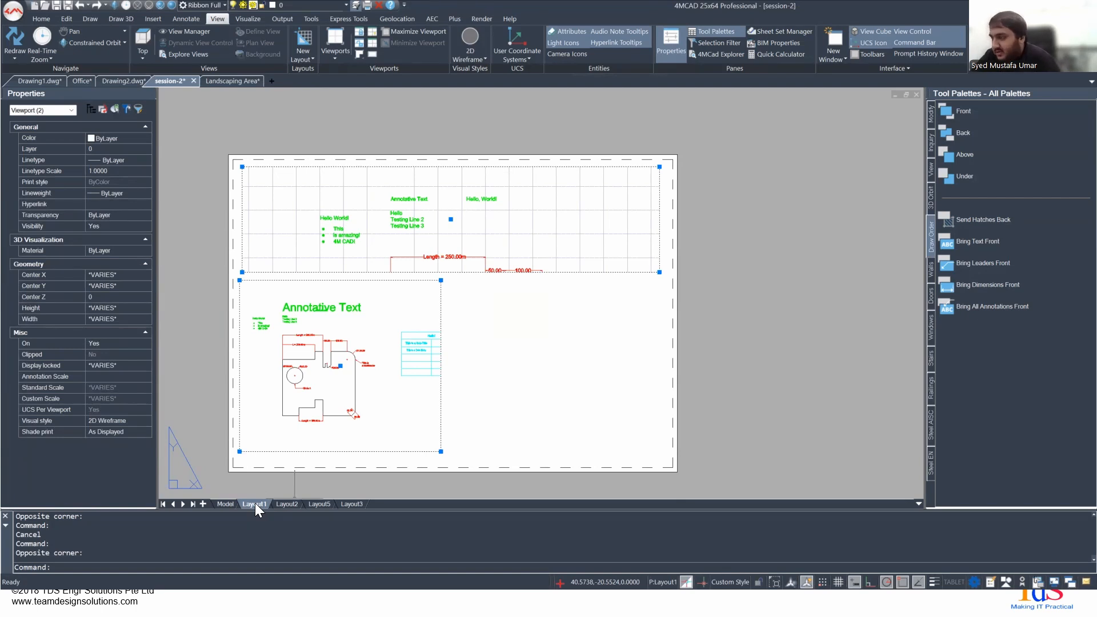
{"action": "double_click", "coordinate": [505, 375]}
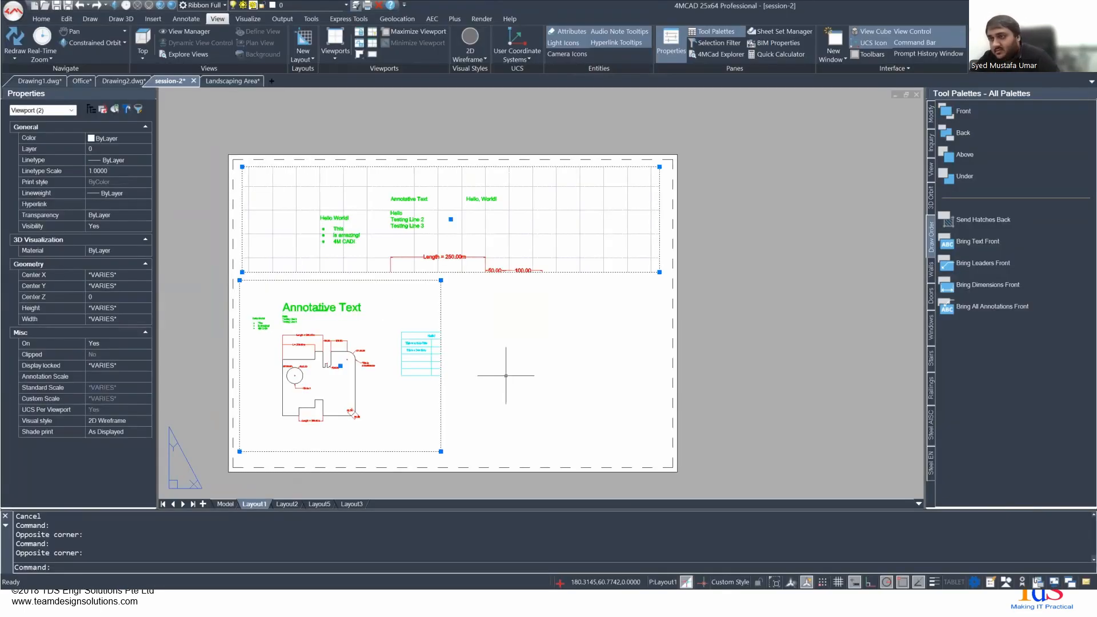
{"action": "key", "text": "Escape"}
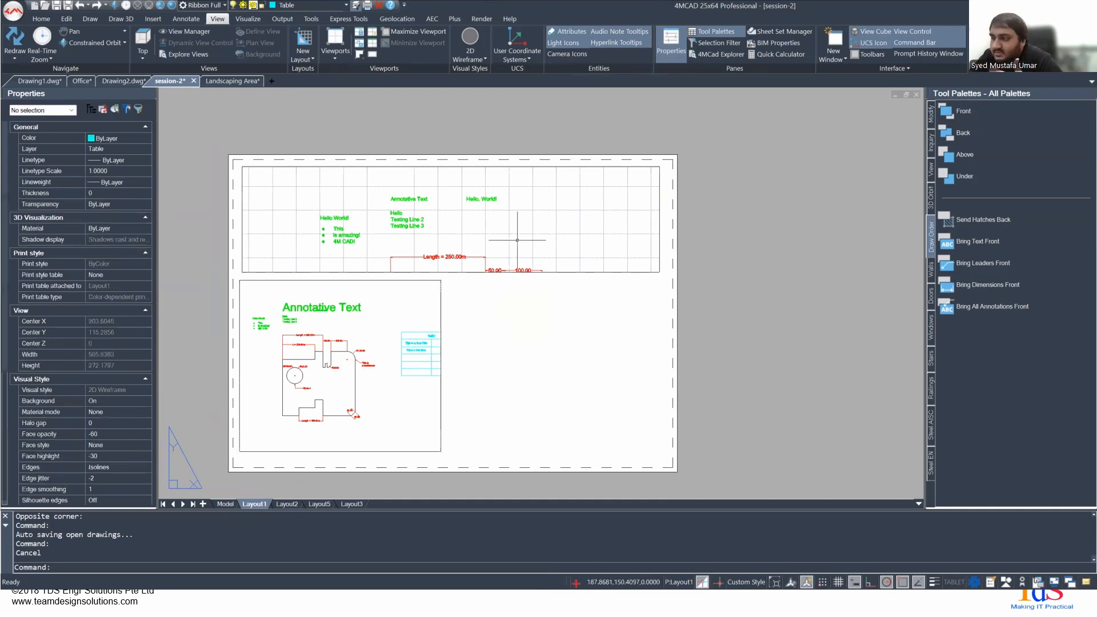
- Select the upper viewport on Layout1 by its border and unlock its display
{"action": "left_click", "coordinate": [516, 240]}
{"action": "left_click", "coordinate": [591, 254]}
{"action": "mouse_move", "coordinate": [530, 250]}
{"action": "middle_mouse_down"}
{"action": "mouse_move", "coordinate": [512, 243]}
{"action": "mouse_move", "coordinate": [531, 236]}
{"action": "middle_mouse_up"}
{"action": "left_click", "coordinate": [505, 226]}
{"action": "left_click", "coordinate": [506, 227]}
{"action": "left_click", "coordinate": [559, 257]}
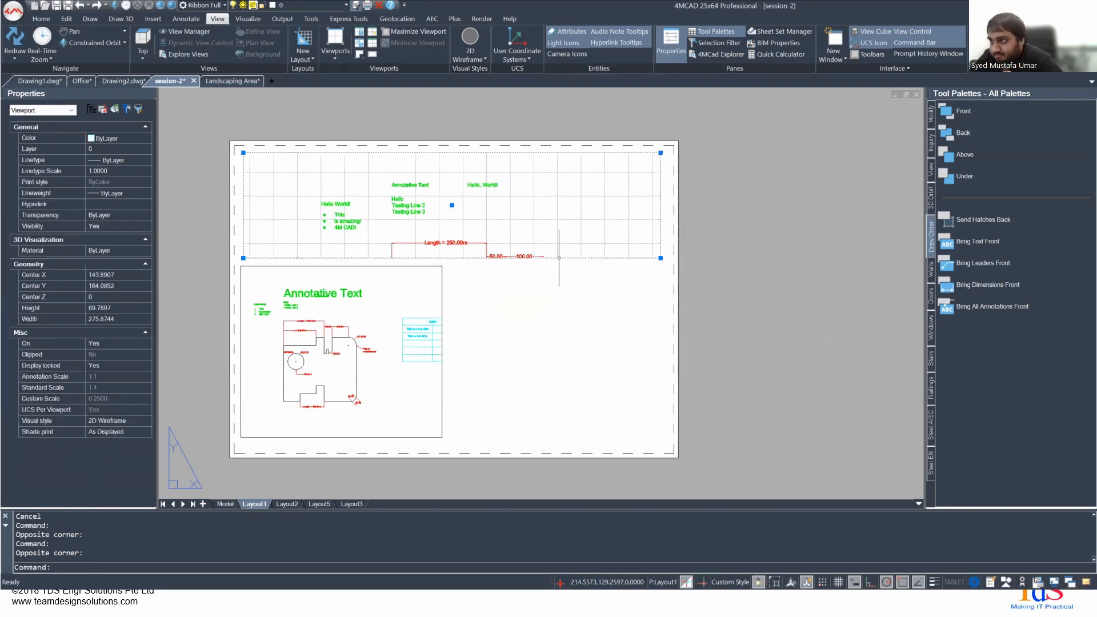
{"action": "left_click", "coordinate": [758, 582]}
- Maximize the unlocked upper viewport to examine its contents and return to the Layout1 paper space
{"action": "mouse_move", "coordinate": [427, 227]}
{"action": "middle_mouse_down"}
{"action": "mouse_move", "coordinate": [478, 219]}
{"action": "mouse_move", "coordinate": [446, 229]}
{"action": "middle_mouse_up"}
{"action": "left_click", "coordinate": [519, 230]}
{"action": "left_click", "coordinate": [538, 200]}
{"action": "left_click", "coordinate": [531, 197]}
{"action": "left_click", "coordinate": [464, 178]}
{"action": "left_click", "coordinate": [538, 221]}
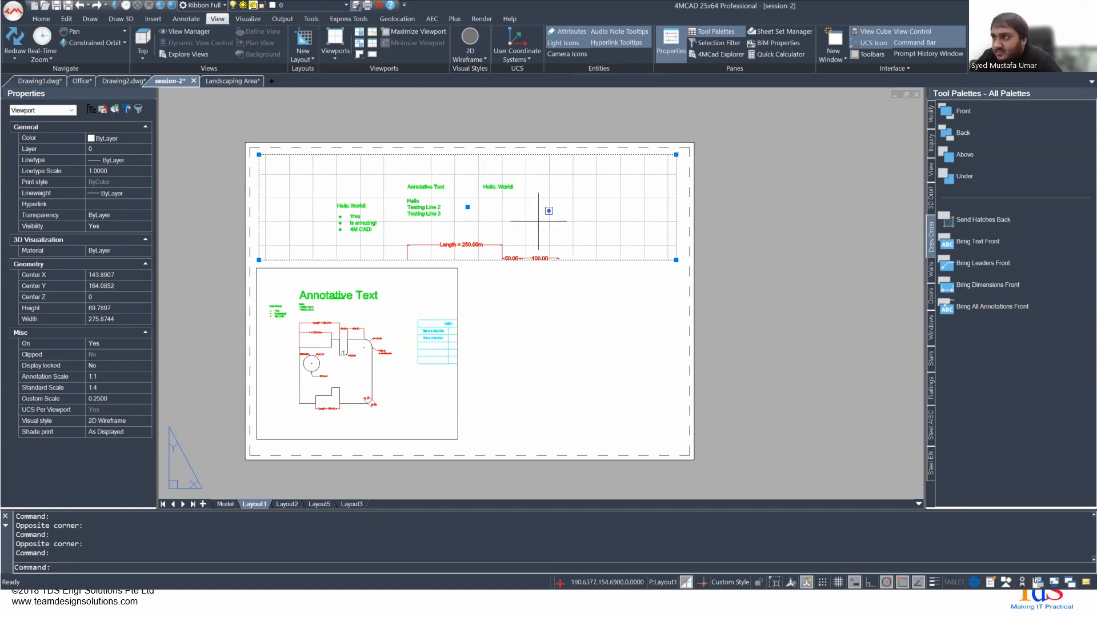
{"action": "double_click", "coordinate": [538, 221]}
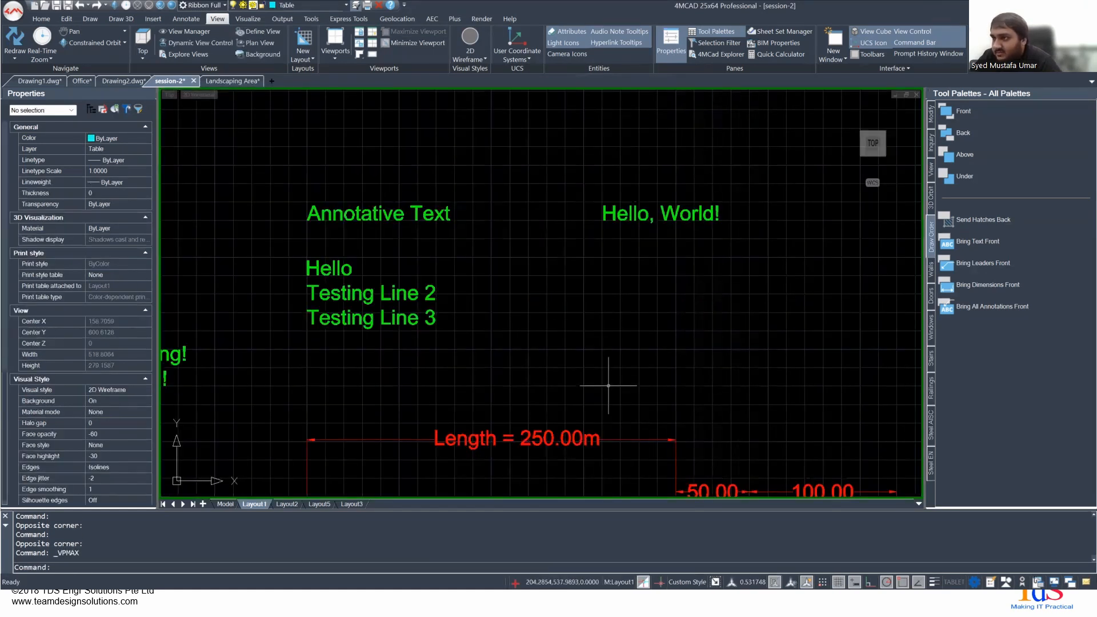
{"action": "left_click", "coordinate": [619, 582]}
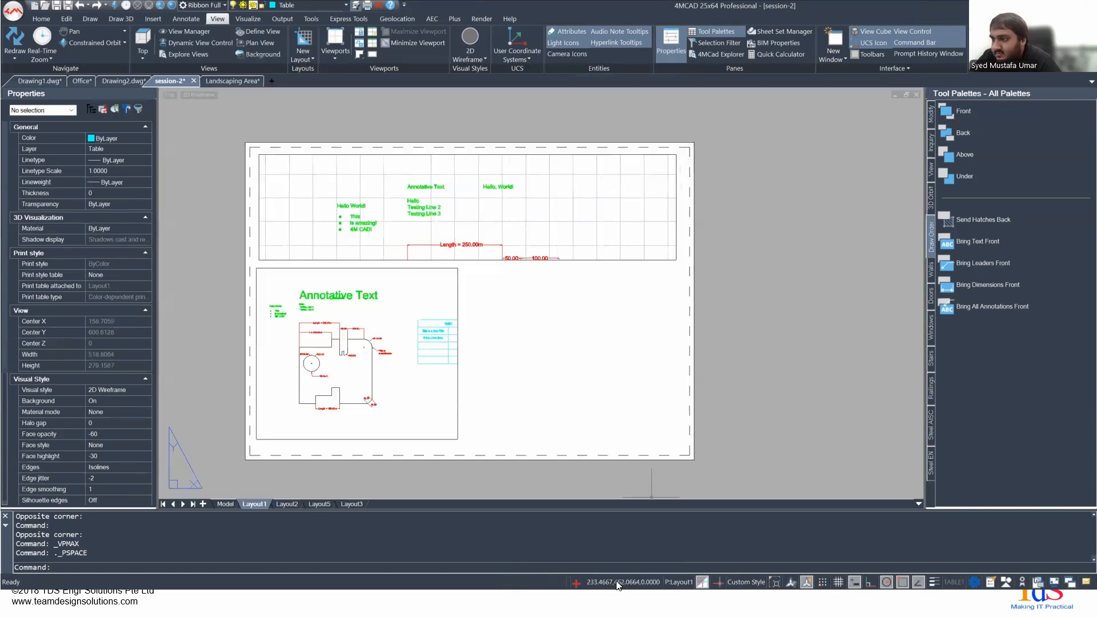
{"action": "key", "text": "Escape"}
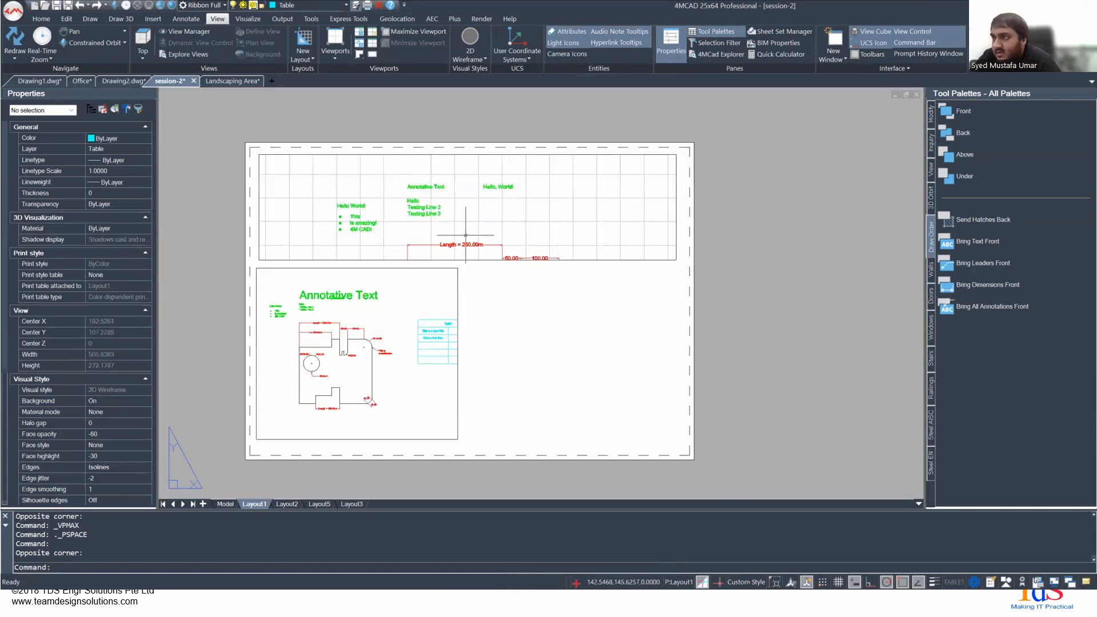
- Activate the upper viewport, pan its model view to the dimensioned outline with the multileader, and return to paper space
{"action": "double_click", "coordinate": [465, 234]}
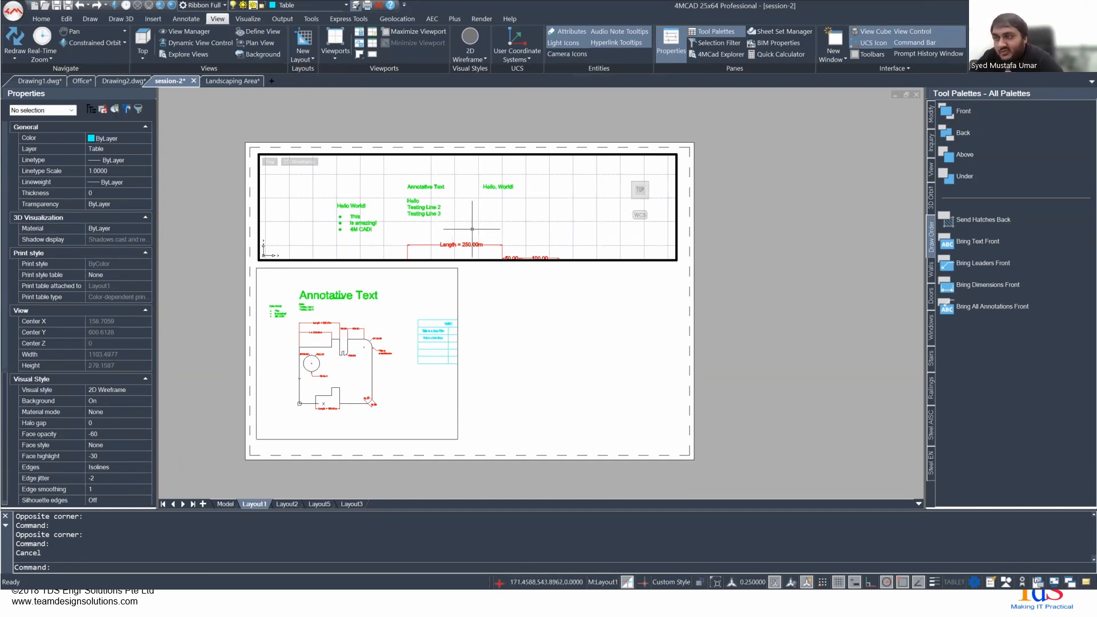
{"action": "double_click", "coordinate": [551, 292]}
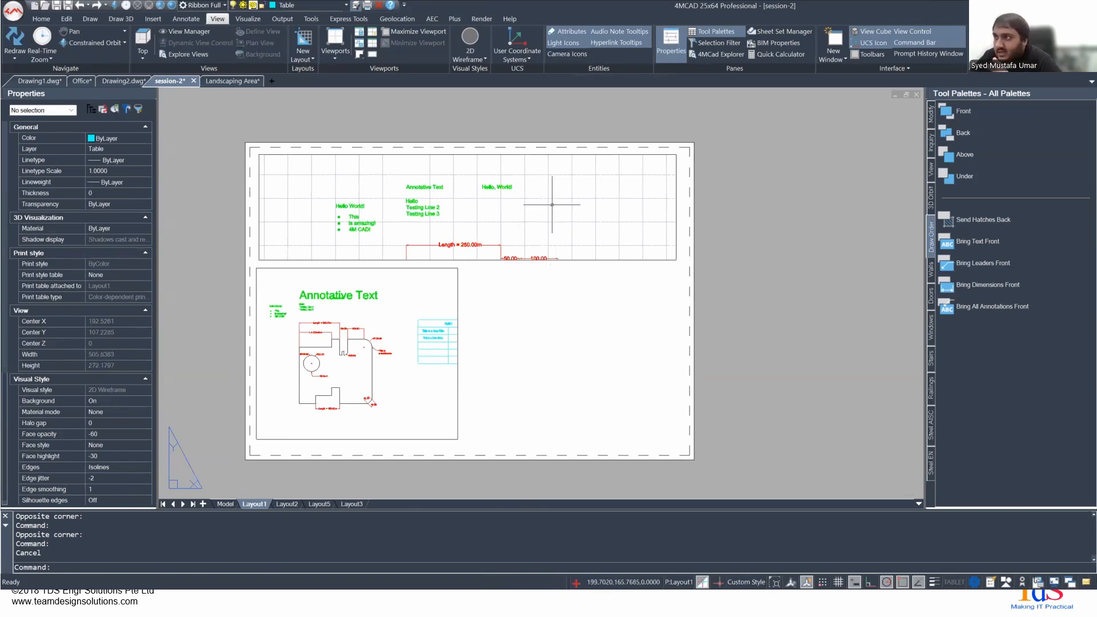
{"action": "double_click", "coordinate": [549, 211]}
{"action": "middle_click_drag", "start_coordinate": [413, 244], "coordinate": [460, 174]}
{"action": "middle_click_drag", "start_coordinate": [572, 237], "coordinate": [490, 213]}
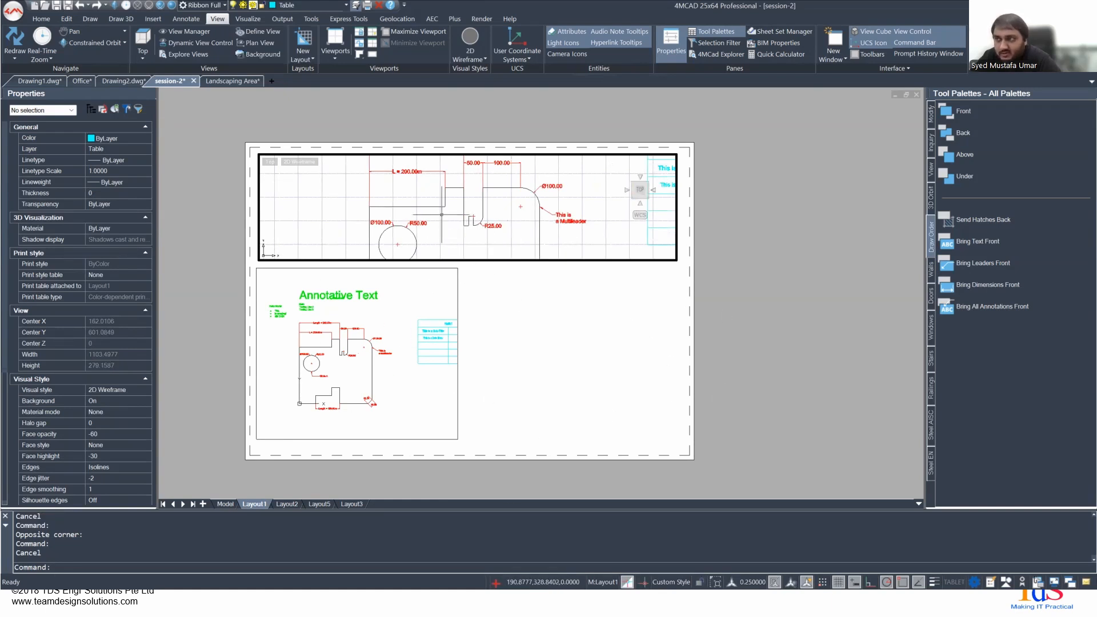
{"action": "middle_click_drag", "start_coordinate": [400, 193], "coordinate": [422, 215]}
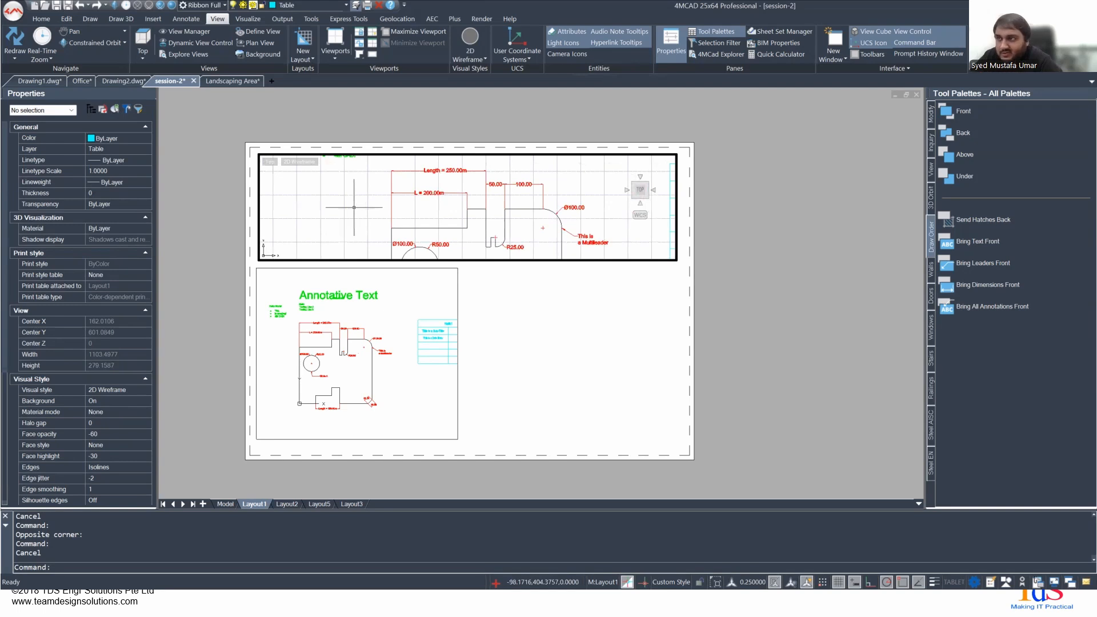
{"action": "double_click", "coordinate": [541, 294]}
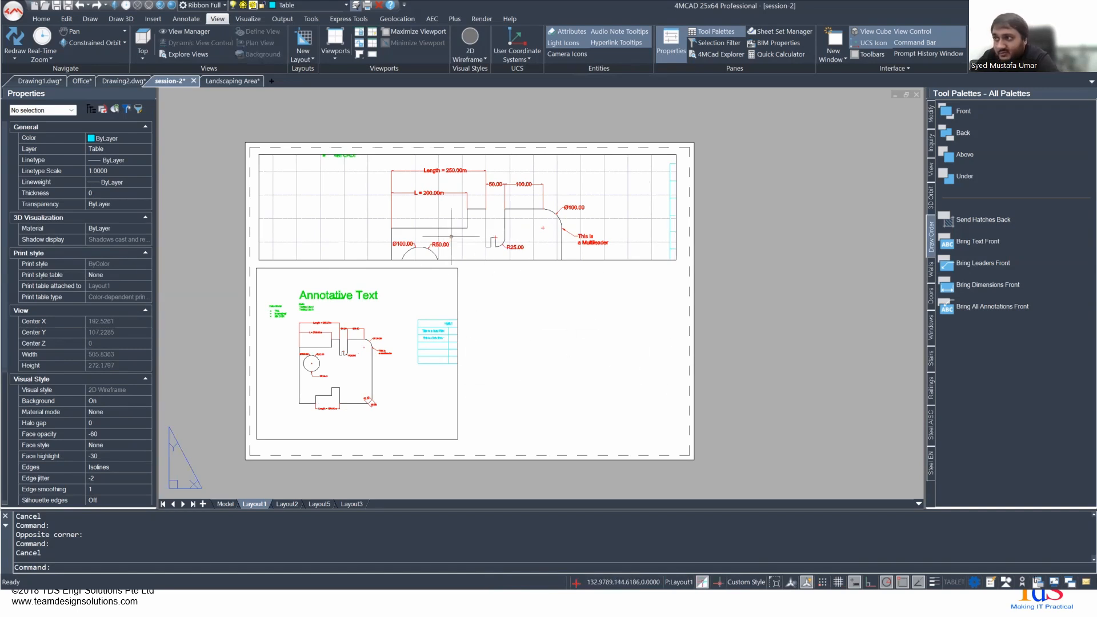
{"action": "double_click", "coordinate": [433, 212]}
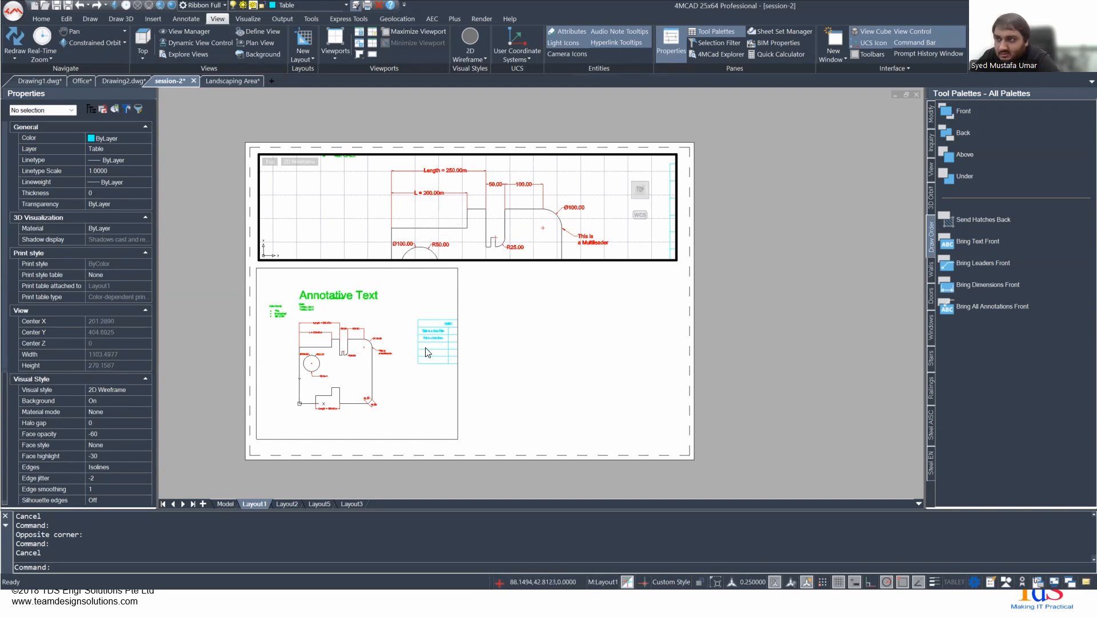
{"action": "double_click", "coordinate": [531, 345]}
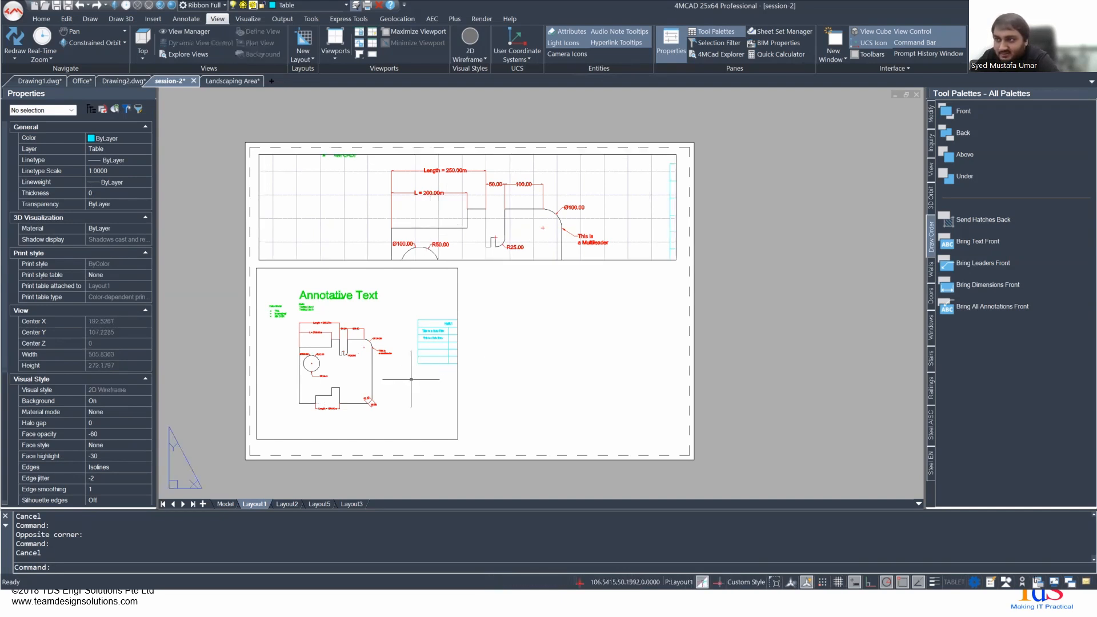
- Activate the lower viewport, set its scale to 1:10 and reposition the drawing within its frame
{"action": "double_click", "coordinate": [411, 379]}
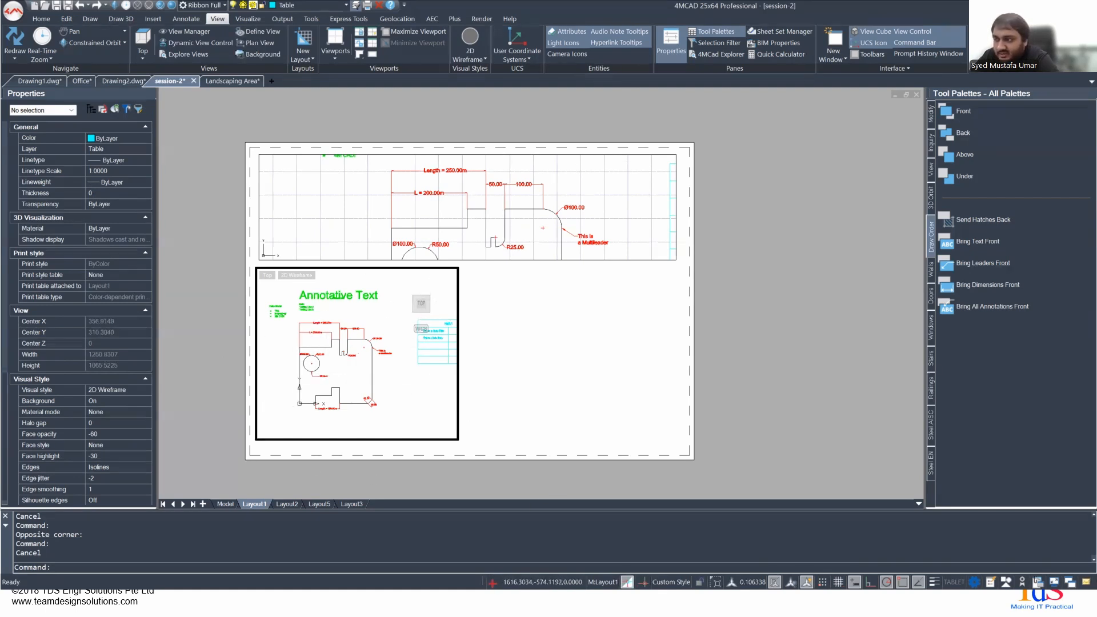
{"action": "left_click", "coordinate": [748, 583]}
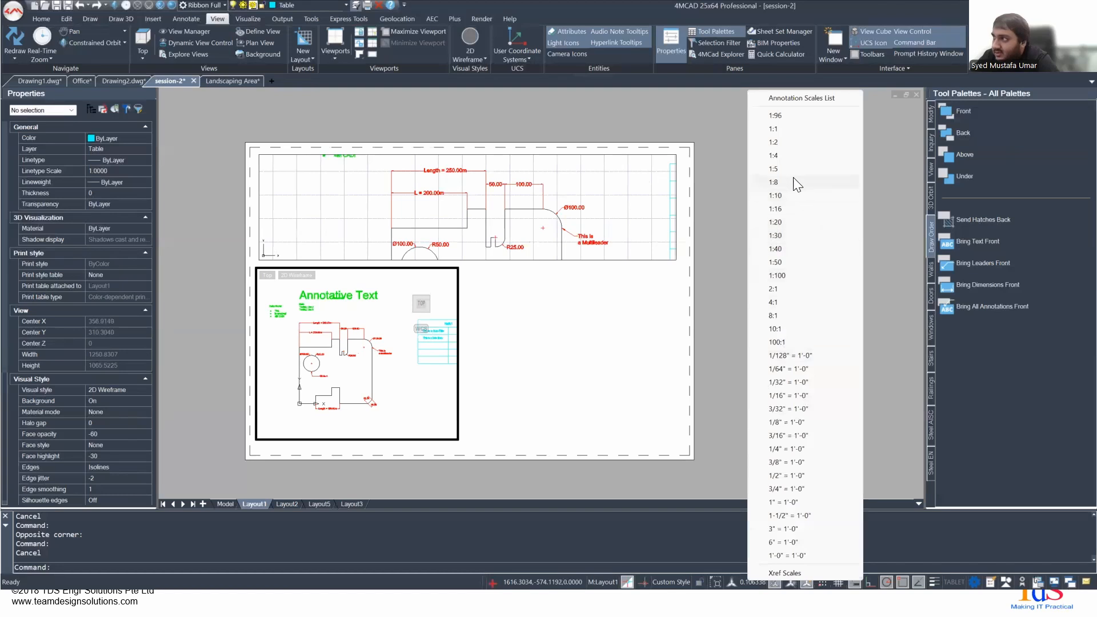
{"action": "left_click", "coordinate": [785, 195]}
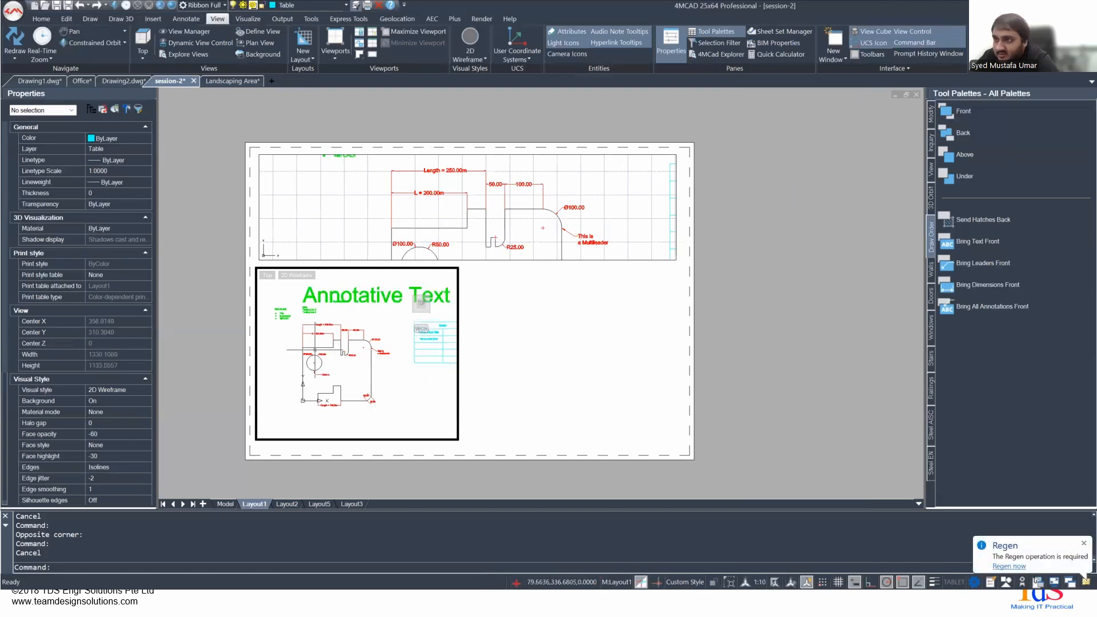
{"action": "mouse_move", "coordinate": [337, 357]}
{"action": "middle_mouse_down"}
{"action": "mouse_move", "coordinate": [370, 356]}
{"action": "mouse_move", "coordinate": [316, 353]}
{"action": "middle_mouse_up"}
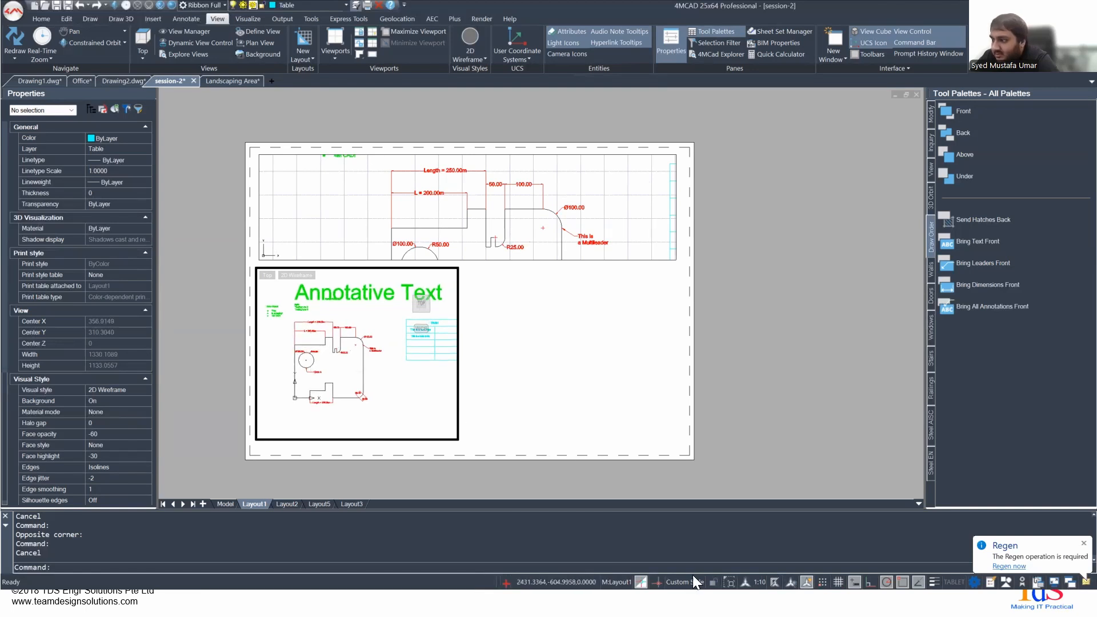
- Lock the lower viewport's display and test zooming and panning inside it
{"action": "left_click", "coordinate": [714, 581]}
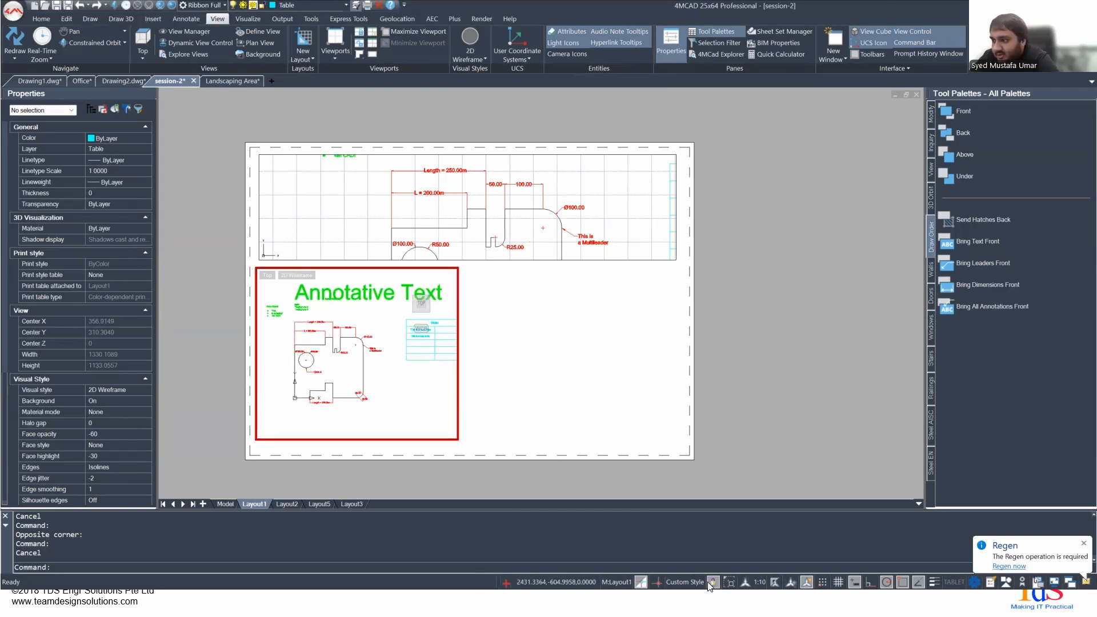
{"action": "scroll", "coordinate": [355, 357], "scroll_direction": "up", "scroll_amount": 2}
{"action": "scroll", "coordinate": [355, 357], "scroll_direction": "down", "scroll_amount": 3}
{"action": "scroll", "coordinate": [355, 357], "scroll_direction": "up", "scroll_amount": 1}
{"action": "scroll", "coordinate": [355, 358], "scroll_direction": "up", "scroll_amount": 1}
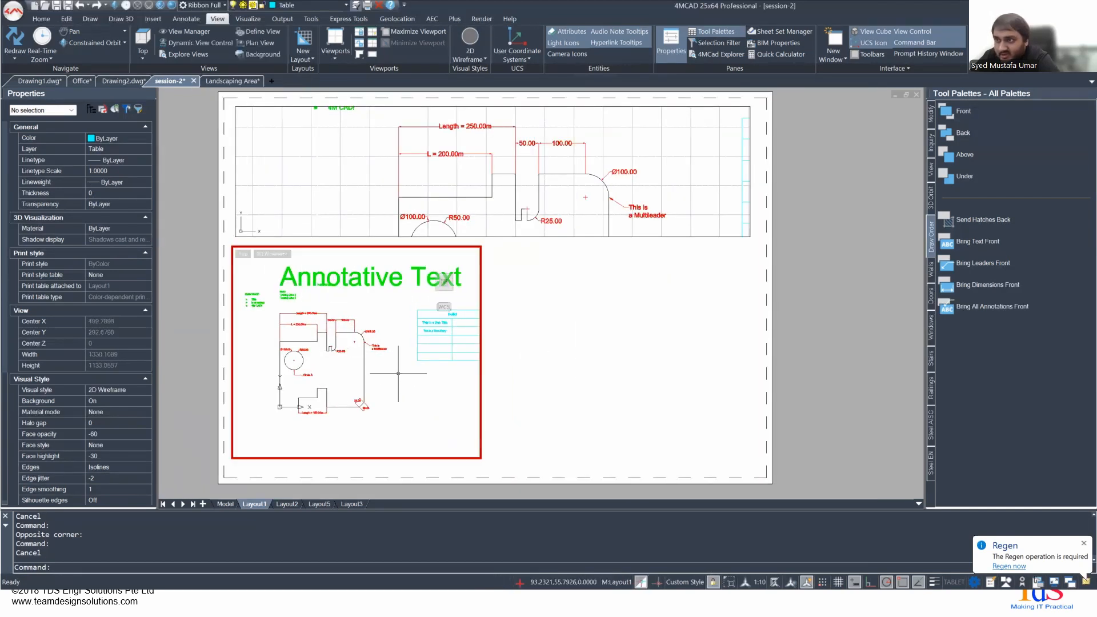
{"action": "scroll", "coordinate": [374, 371], "scroll_direction": "up", "scroll_amount": 2}
{"action": "scroll", "coordinate": [374, 371], "scroll_direction": "down", "scroll_amount": 3}
{"action": "scroll", "coordinate": [378, 372], "scroll_direction": "up", "scroll_amount": 2}
{"action": "middle_click_drag", "start_coordinate": [381, 370], "coordinate": [421, 379]}
{"action": "scroll", "coordinate": [443, 401], "scroll_direction": "down", "scroll_amount": 2}
{"action": "mouse_move", "coordinate": [472, 411]}
{"action": "middle_mouse_down"}
{"action": "mouse_move", "coordinate": [480, 381]}
{"action": "mouse_move", "coordinate": [501, 410]}
{"action": "mouse_move", "coordinate": [460, 403]}
{"action": "middle_mouse_up"}
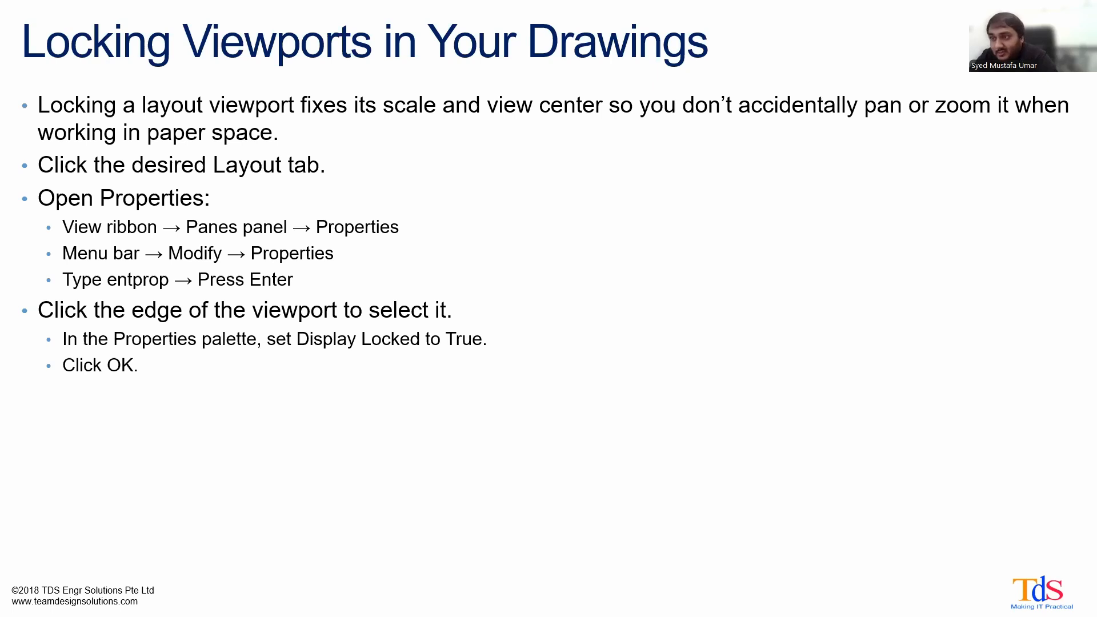
{"action": "key", "text": "Right"}
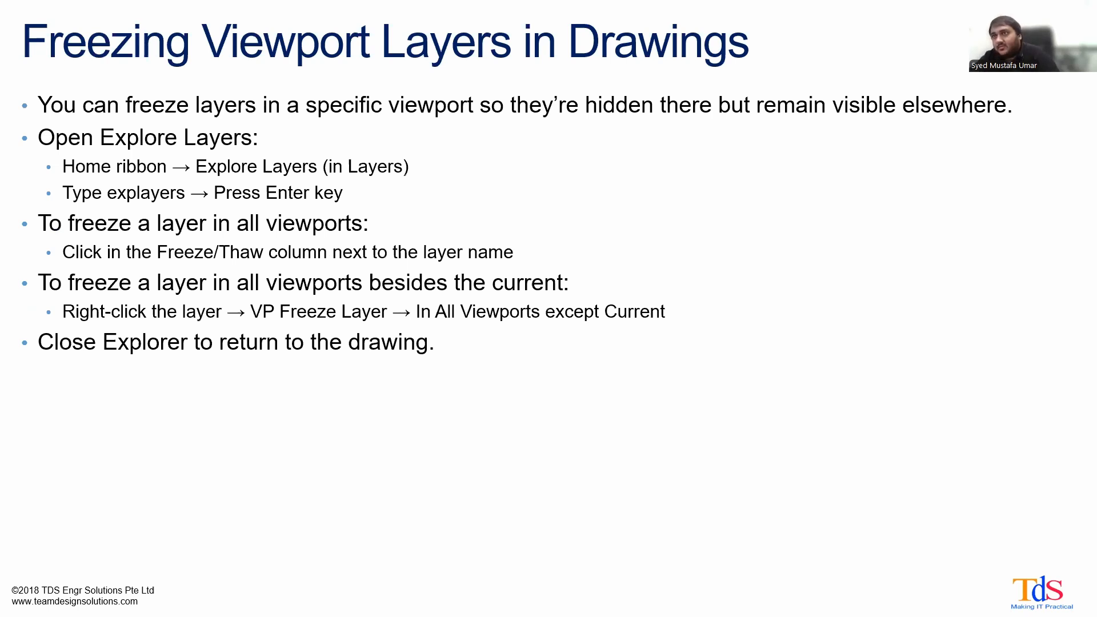
- Switch from the slides back to 4MCAD and activate the lower viewport on Layout1
{"action": "key", "text": "alt+Tab"}
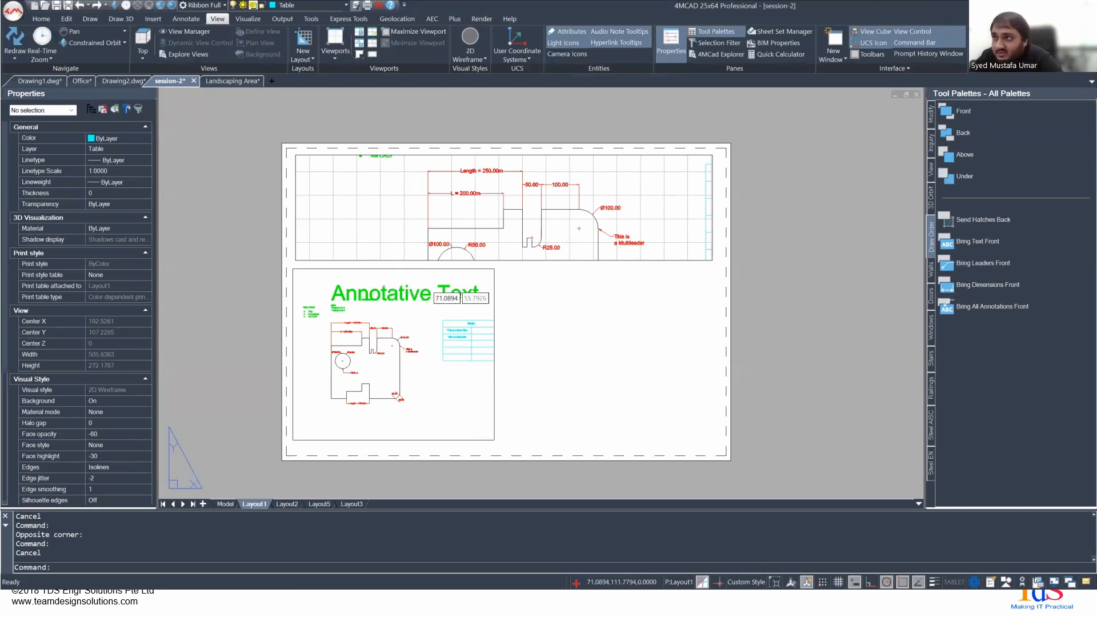
{"action": "double_click", "coordinate": [460, 298]}
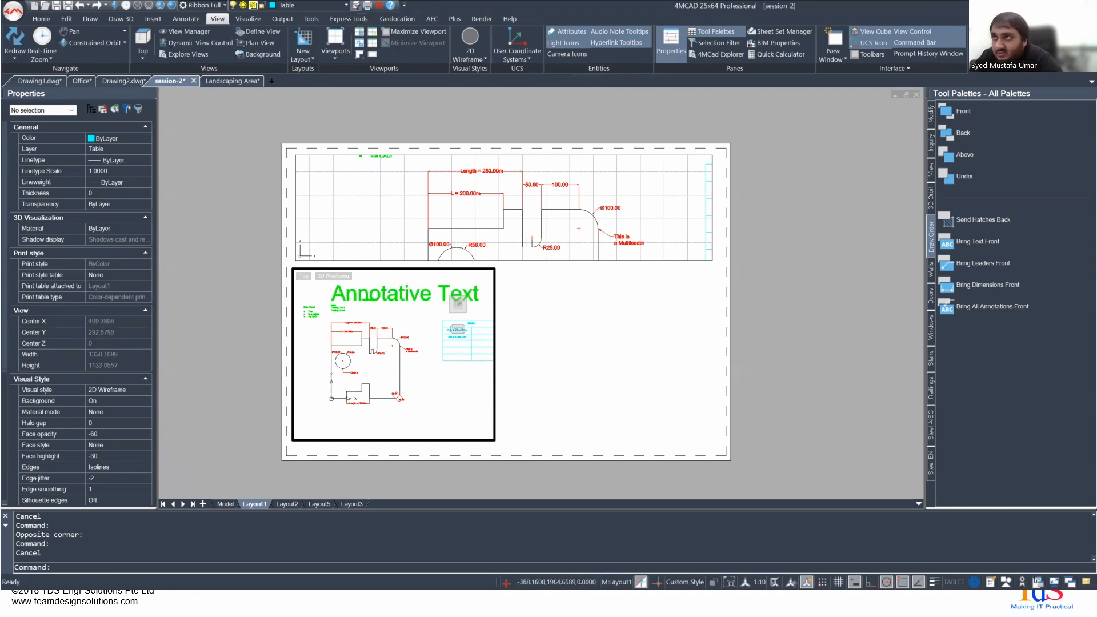
- Check the drawing's layer list and try to open the layers explorer with the command LAYERSEXP
{"action": "left_click", "coordinate": [348, 5]}
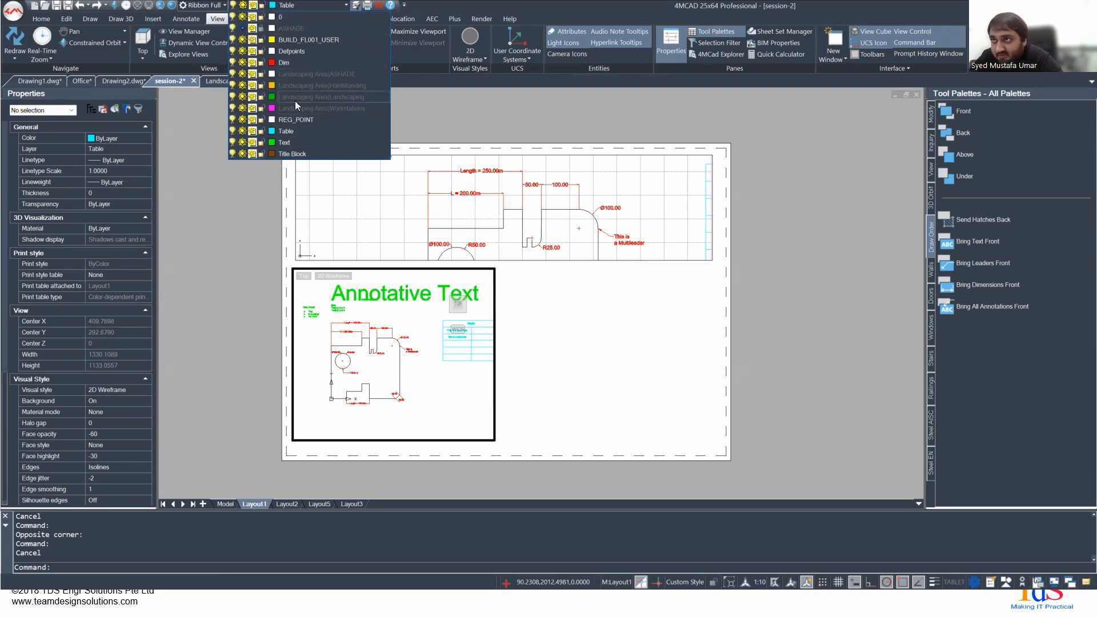
{"action": "left_click", "coordinate": [444, 90]}
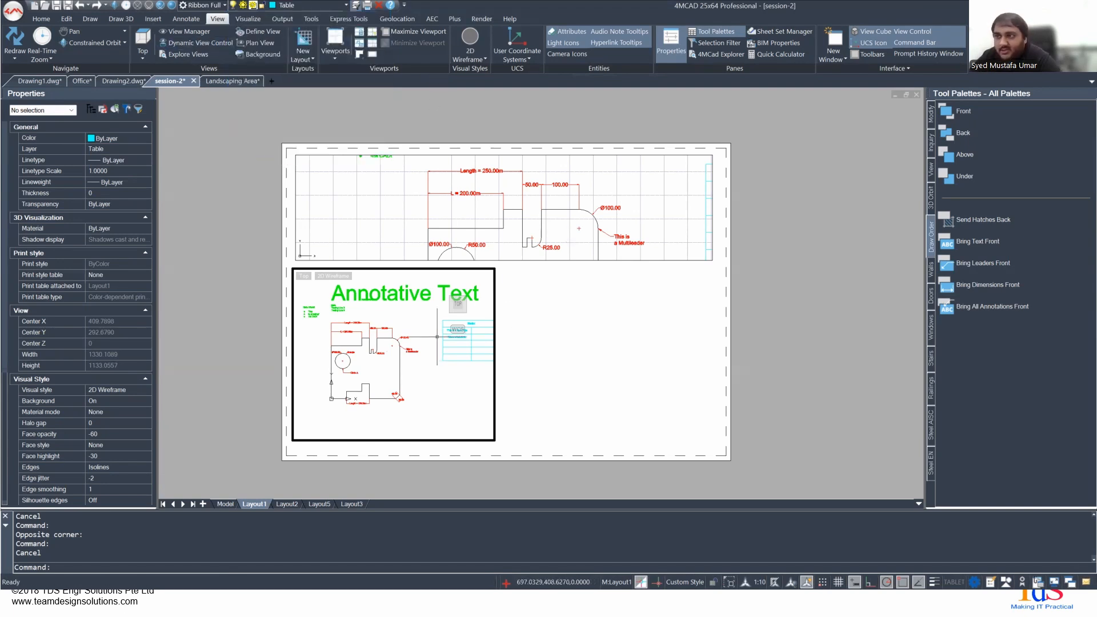
{"action": "type", "text": "exp"}
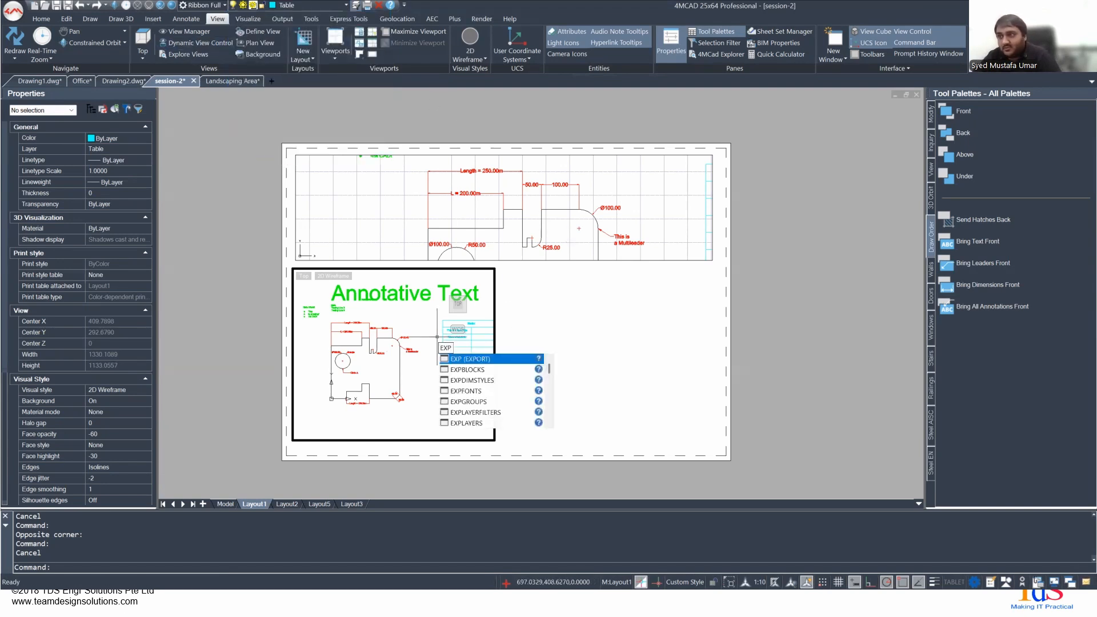
{"action": "key", "text": "Caps_Lock"}
{"action": "type", "text": "PLAYERS"}
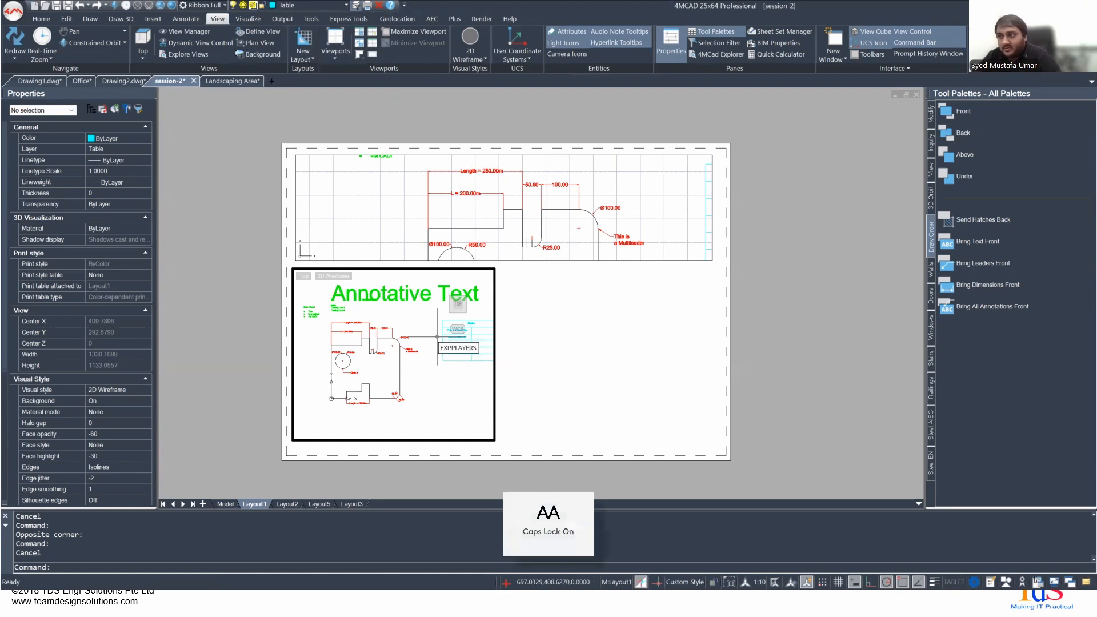
{"action": "key", "text": "BackSpace"}
{"action": "key", "text": "BackSpace"}
{"action": "key", "text": "BackSpace"}
{"action": "key", "text": "BackSpace"}
{"action": "key", "text": "BackSpace"}
{"action": "key", "text": "BackSpace"}
{"action": "key", "text": "BackSpace"}
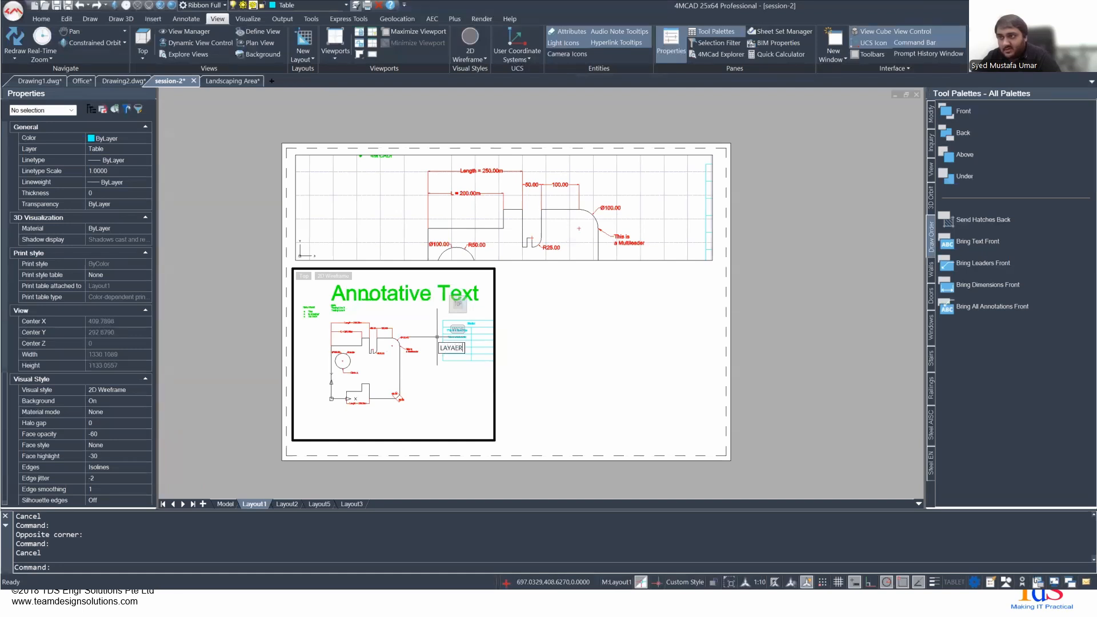
{"action": "type", "text": "LAYERSEXP"}
{"action": "key", "text": "Return"}
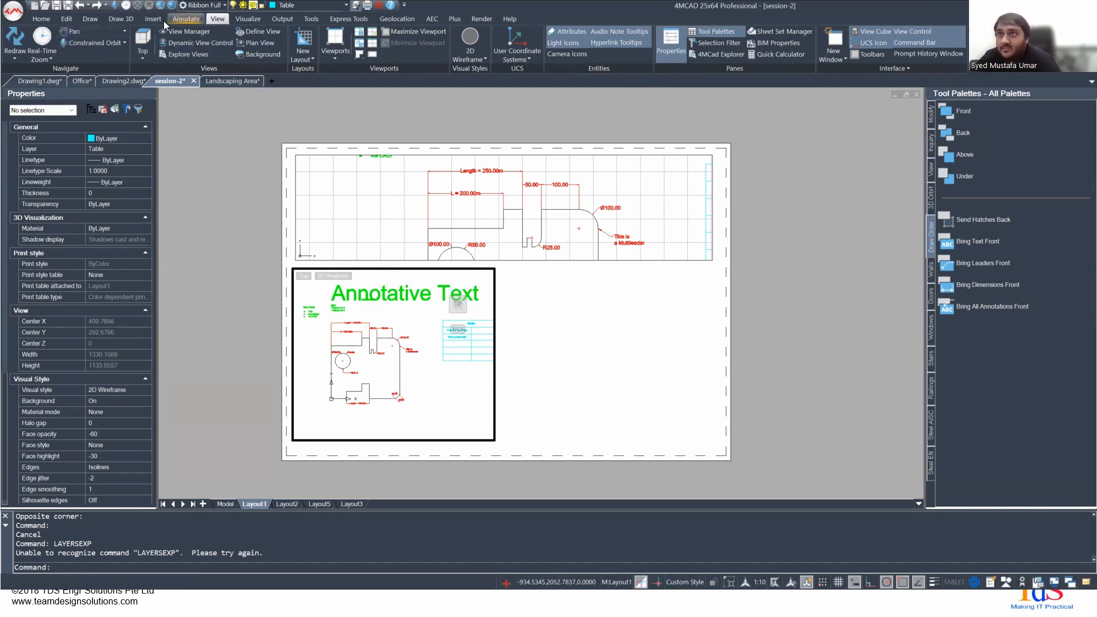
- Open the layers explorer, view the viewport freeze options for the Text layer without applying any, and return to paper space
{"action": "left_click", "coordinate": [54, 19]}
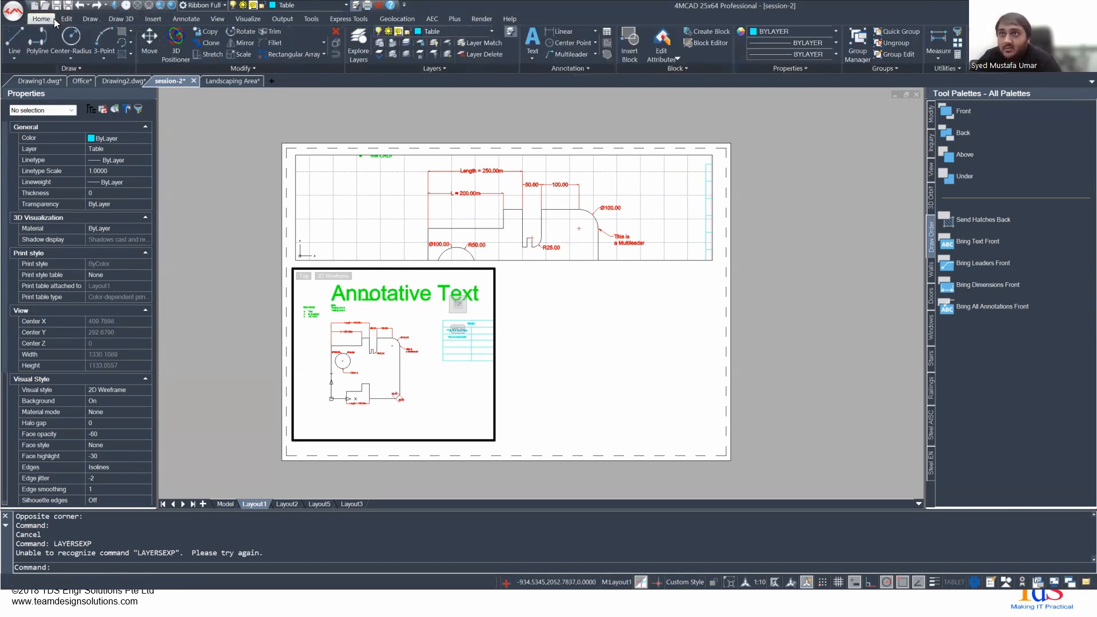
{"action": "left_click", "coordinate": [361, 42]}
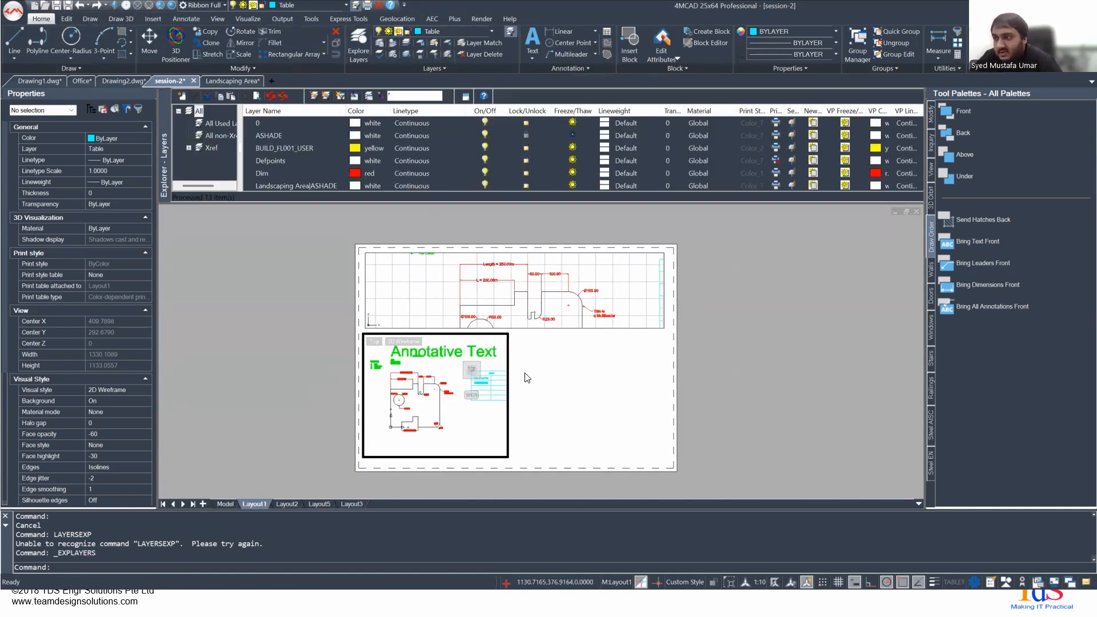
{"action": "scroll", "coordinate": [343, 160], "scroll_direction": "down", "scroll_amount": 3}
{"action": "right_click", "coordinate": [265, 156]}
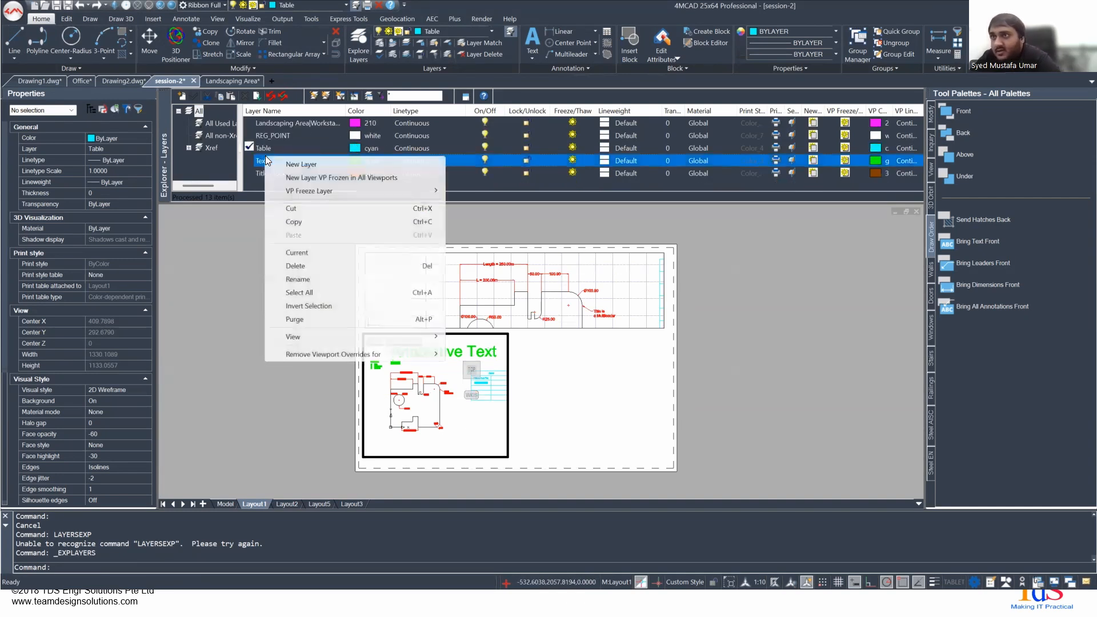
{"action": "mouse_move", "coordinate": [333, 193]}
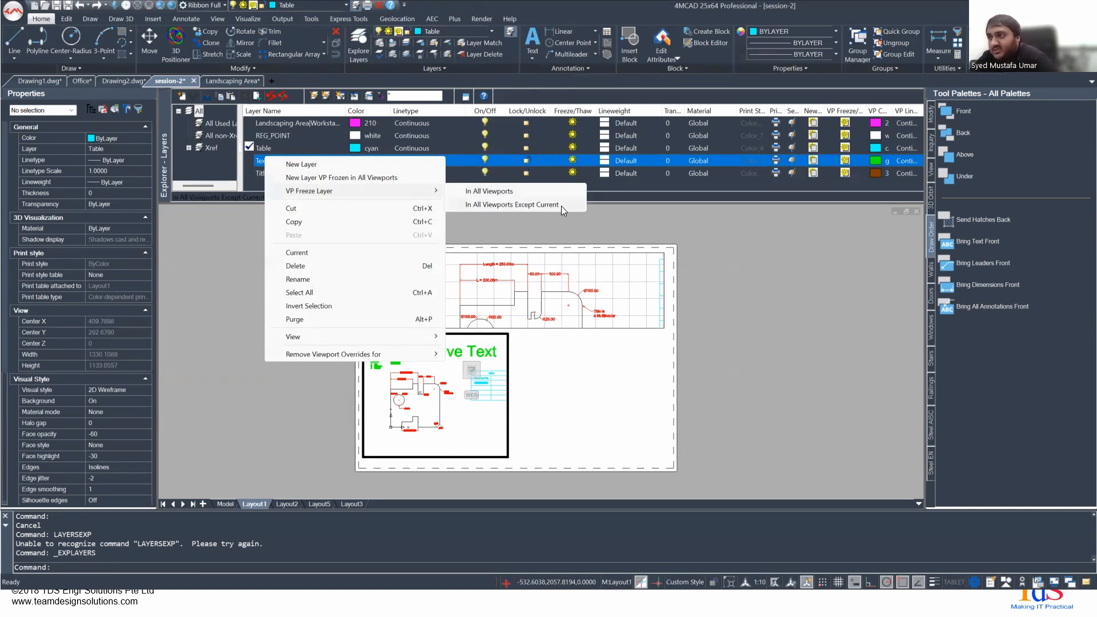
{"action": "key", "text": "Escape"}
{"action": "key", "text": "Escape"}
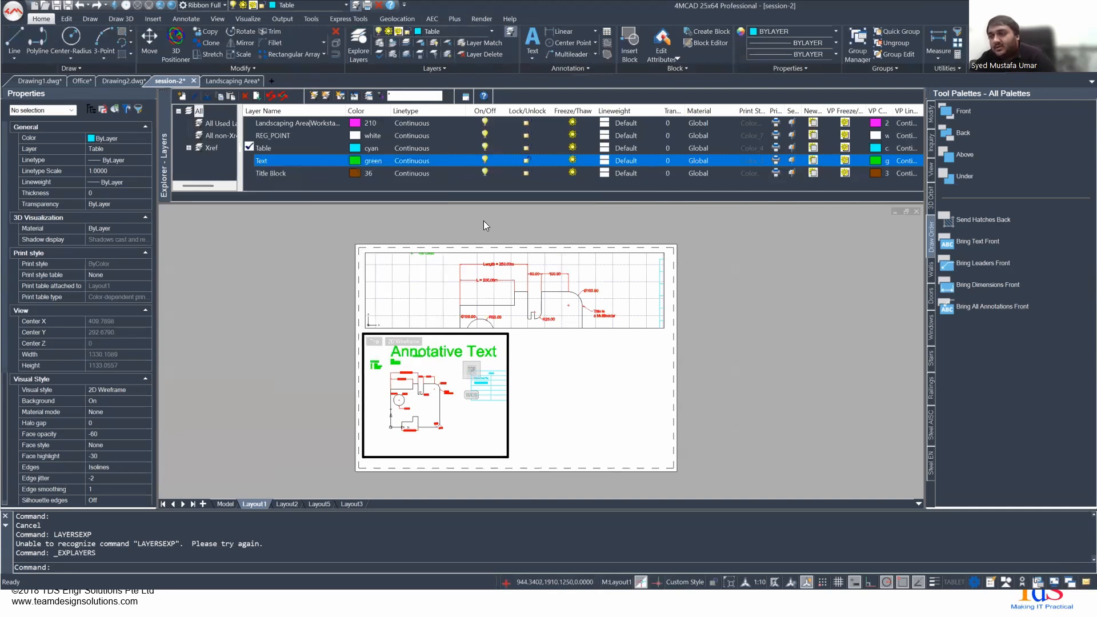
{"action": "double_click", "coordinate": [525, 384]}
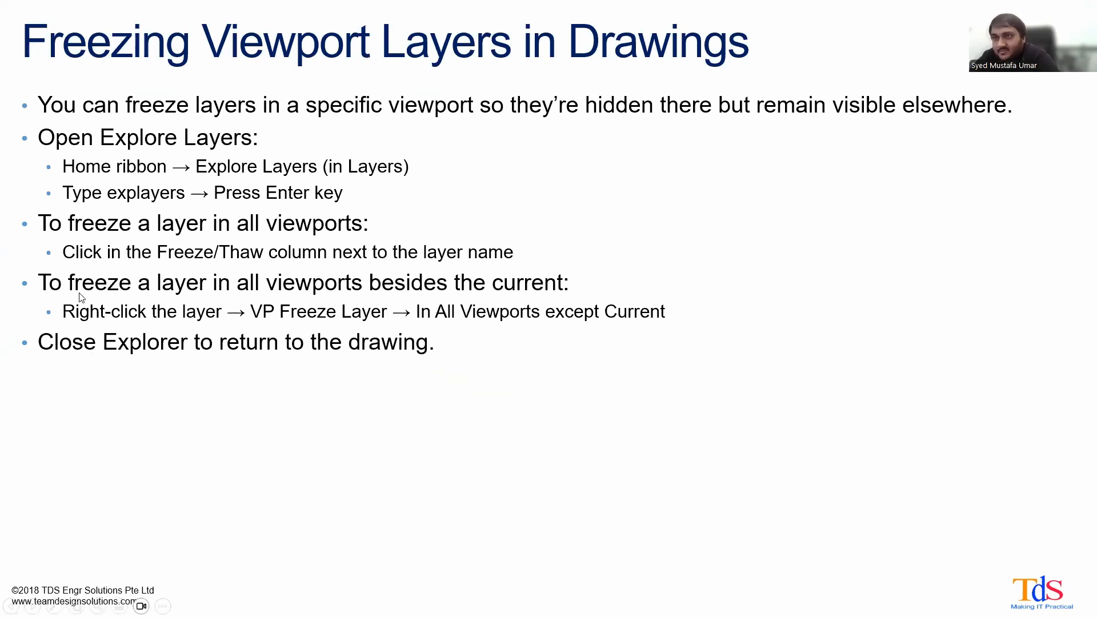
{"action": "left_click", "coordinate": [541, 303]}
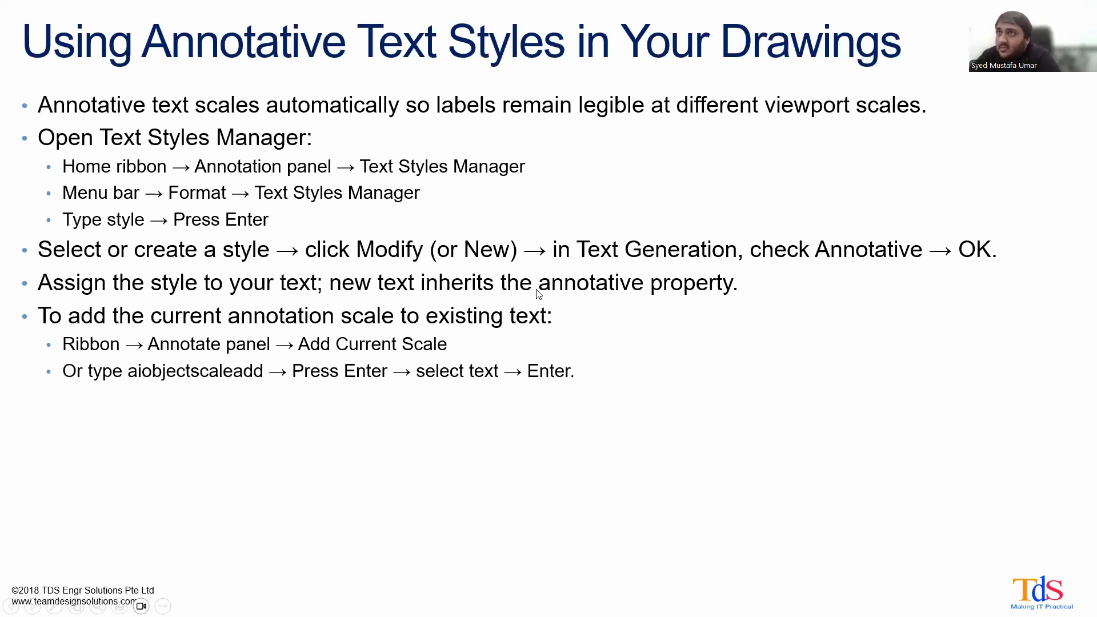
{"action": "double_click", "coordinate": [539, 294]}
{"action": "key", "text": "Left"}
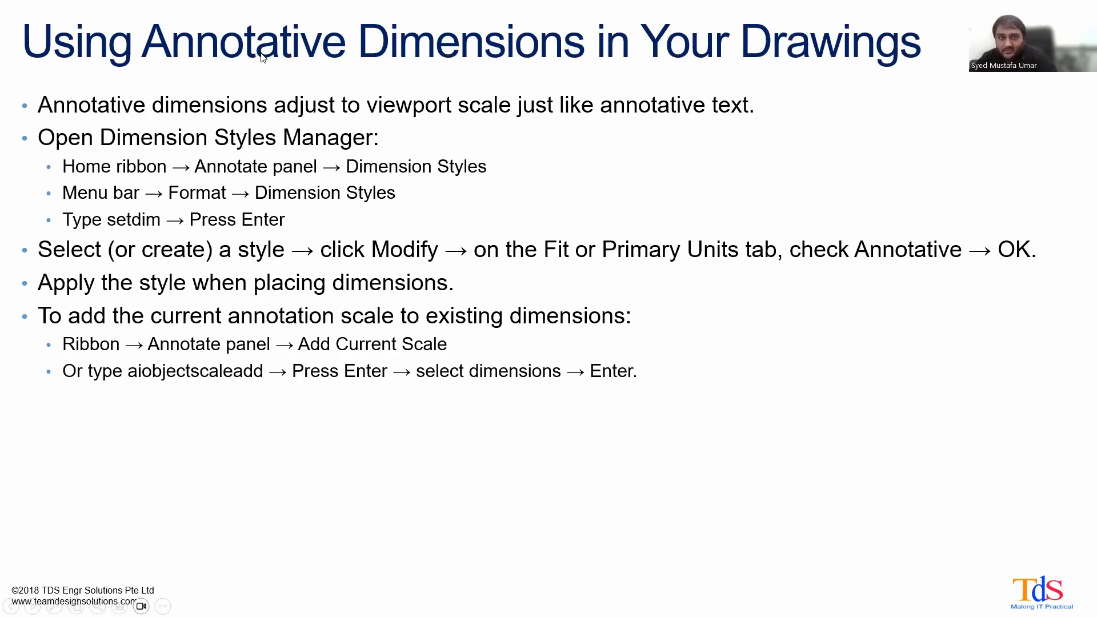
- Switch back to 4MCAD, set the upper viewport's scale to 1:2 and pan its view to the annotative text
{"action": "key", "text": "alt+Tab"}
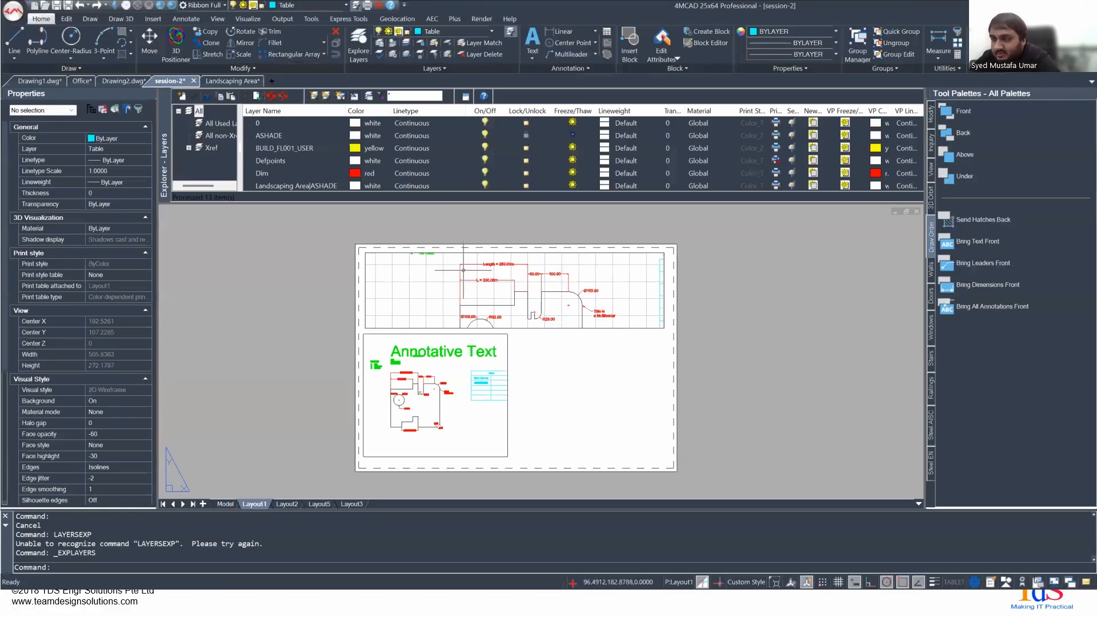
{"action": "double_click", "coordinate": [447, 291]}
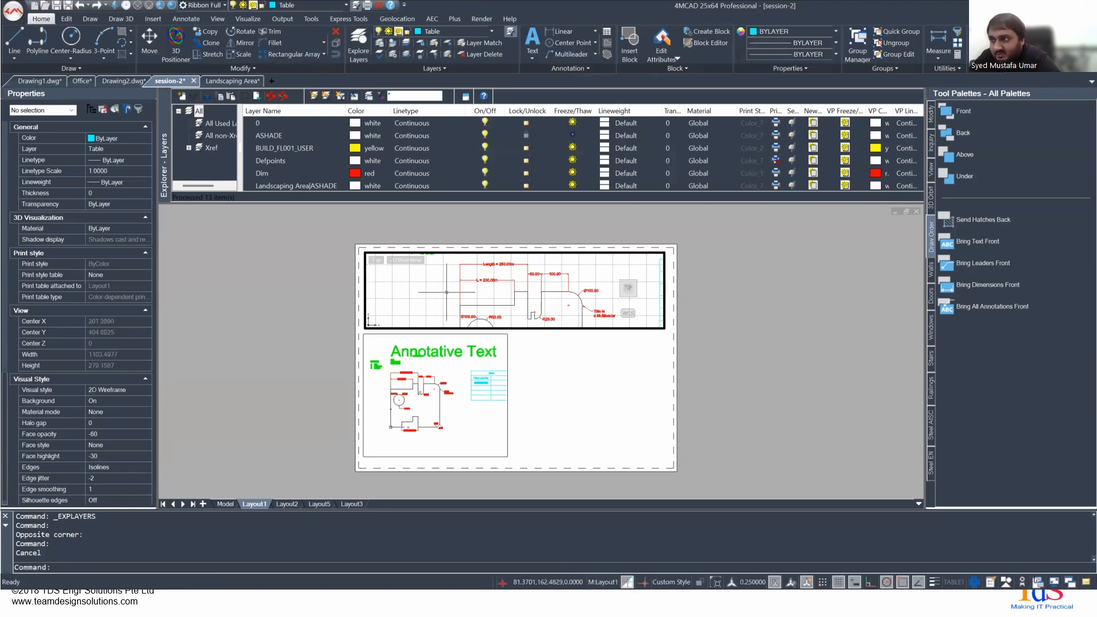
{"action": "middle_click_drag", "start_coordinate": [479, 293], "coordinate": [471, 296]}
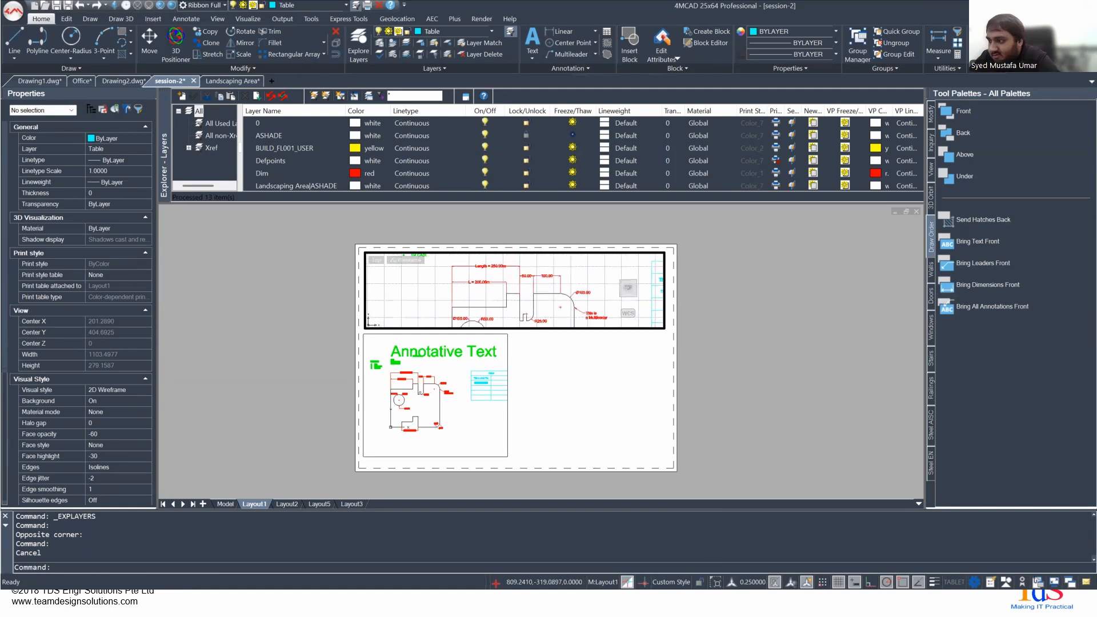
{"action": "left_click", "coordinate": [752, 582]}
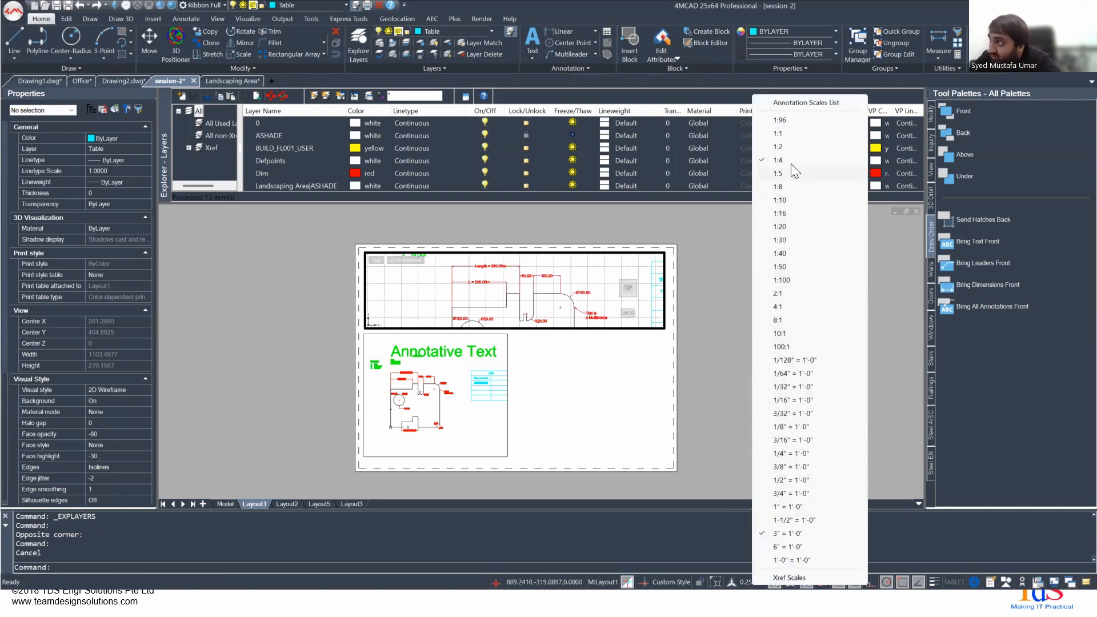
{"action": "left_click", "coordinate": [784, 148]}
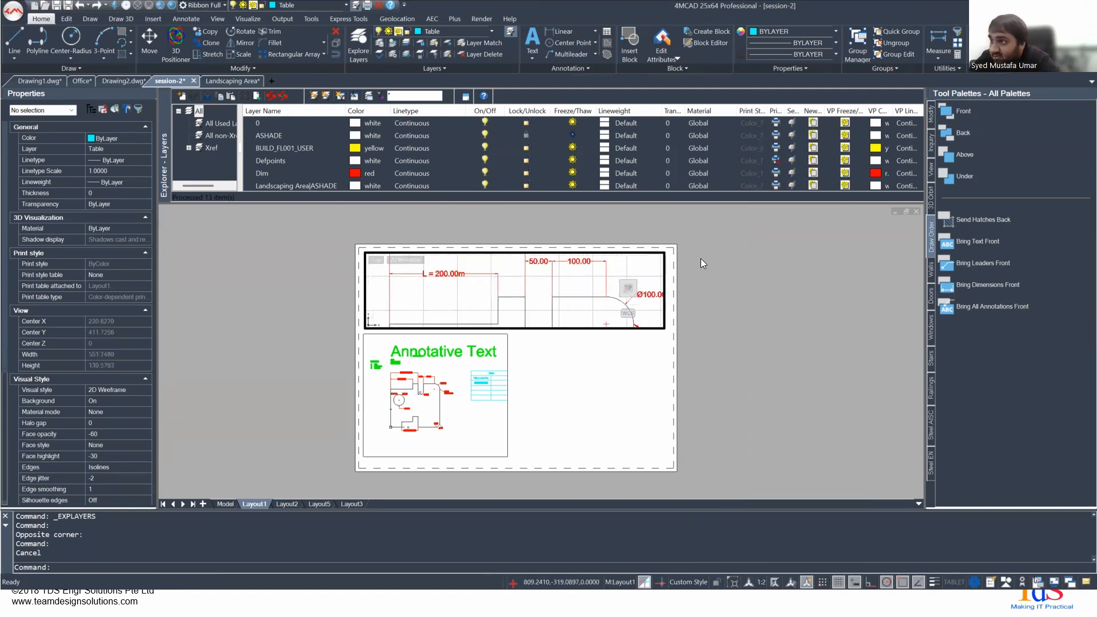
{"action": "mouse_move", "coordinate": [515, 348]}
{"action": "middle_mouse_down"}
{"action": "mouse_move", "coordinate": [505, 373]}
{"action": "mouse_move", "coordinate": [514, 319]}
{"action": "mouse_move", "coordinate": [596, 393]}
{"action": "mouse_move", "coordinate": [598, 415]}
{"action": "mouse_move", "coordinate": [641, 411]}
{"action": "mouse_move", "coordinate": [628, 409]}
{"action": "middle_mouse_up"}
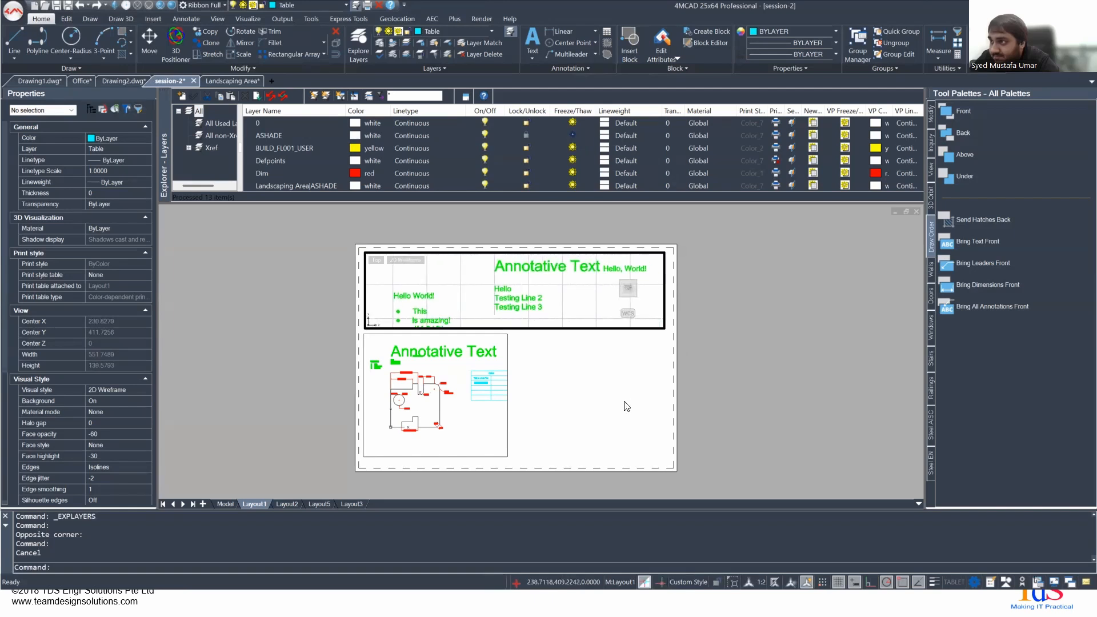
- Change the upper viewport's scale to 1:4, zoom inside it, and set its scale to 1:20
{"action": "left_click", "coordinate": [760, 582]}
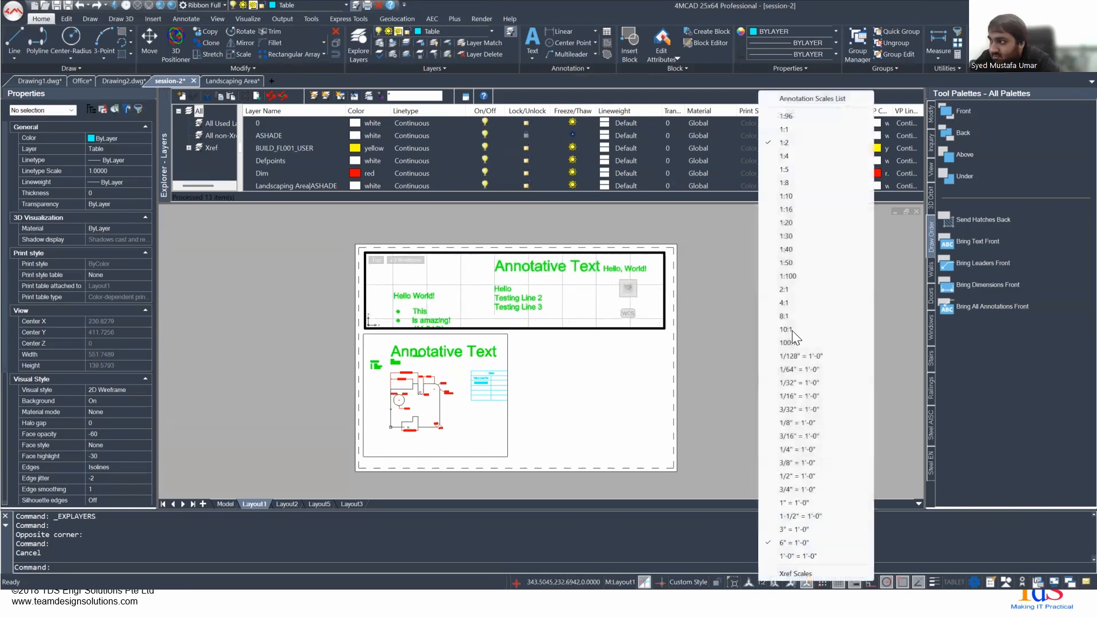
{"action": "left_click", "coordinate": [785, 153]}
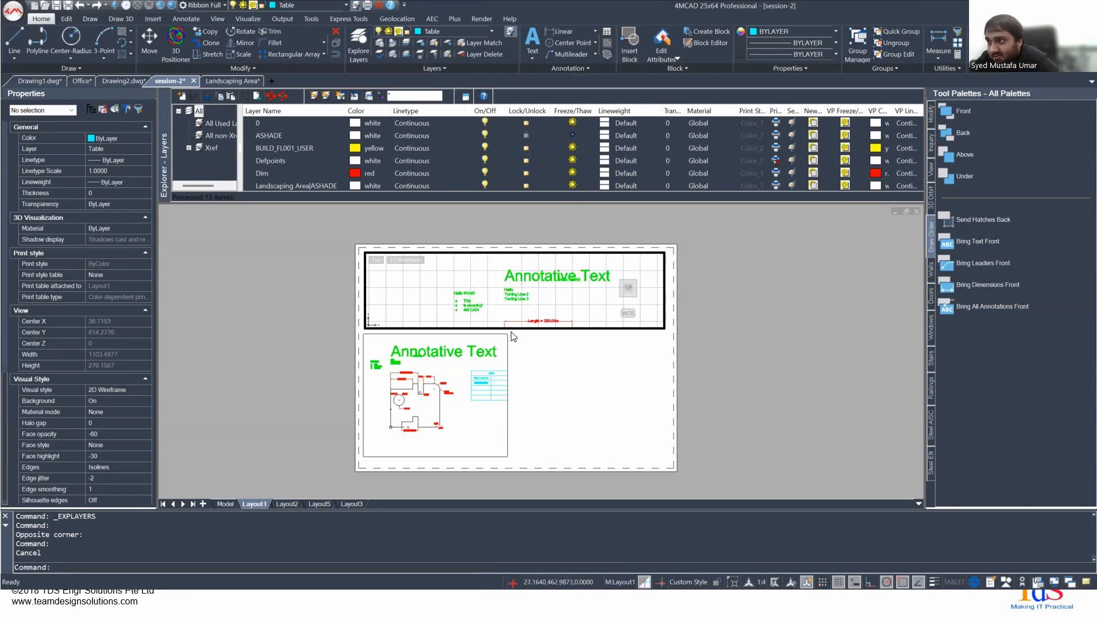
{"action": "scroll", "coordinate": [517, 294], "scroll_direction": "up", "scroll_amount": 2}
{"action": "scroll", "coordinate": [517, 294], "scroll_direction": "down", "scroll_amount": 3}
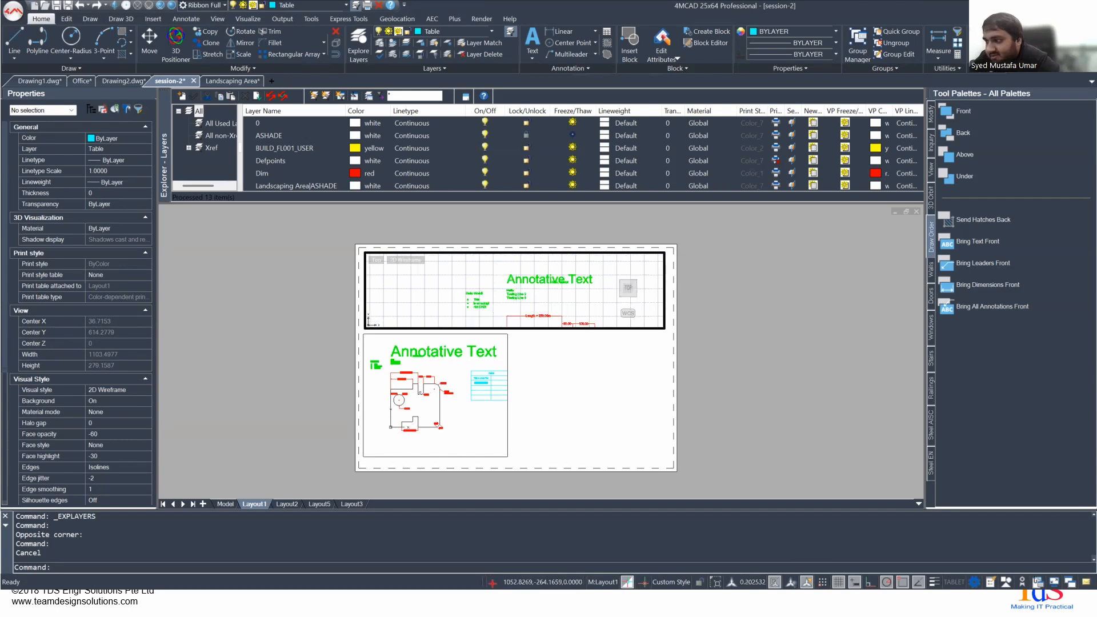
{"action": "left_click", "coordinate": [744, 582]}
{"action": "left_click", "coordinate": [781, 240]}
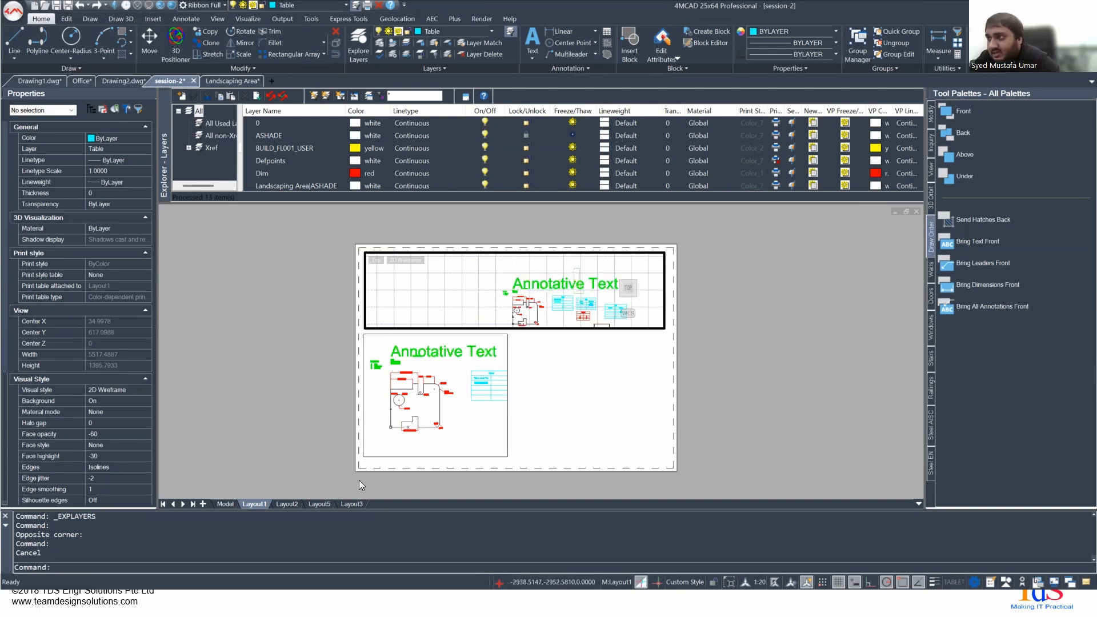
- Toggle automatic annotation scaling and switch from Layout1 to model space
{"action": "left_click", "coordinate": [806, 581]}
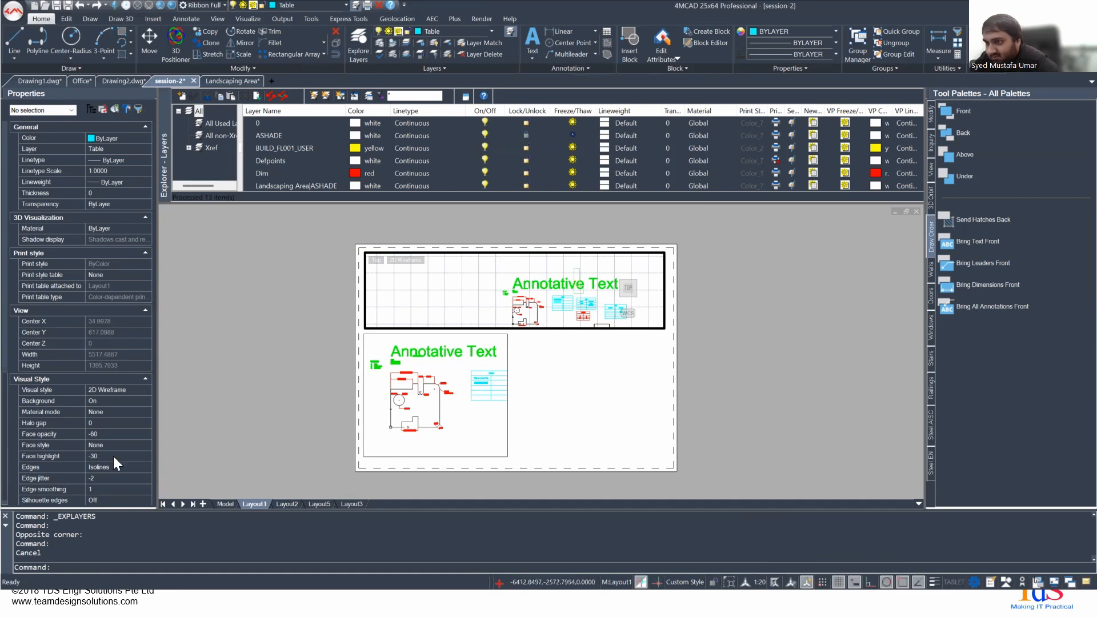
{"action": "left_click", "coordinate": [226, 504]}
{"action": "scroll", "coordinate": [566, 320], "scroll_direction": "up", "scroll_amount": 4}
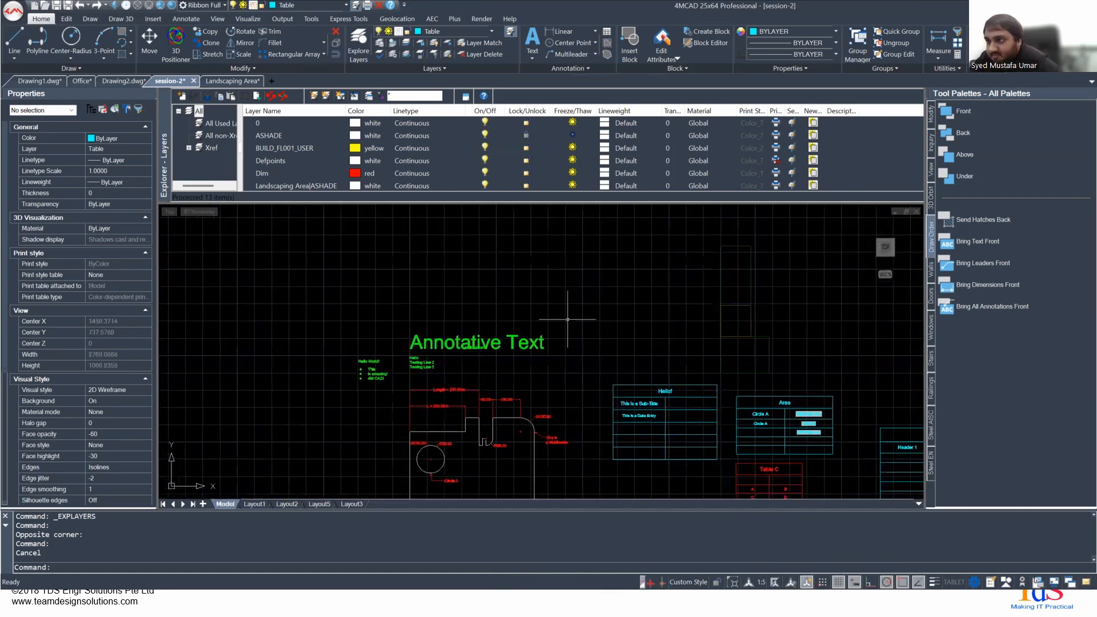
- Select the large Annotative Text entity and examine its list of assigned annotation scales
{"action": "left_click", "coordinate": [428, 342]}
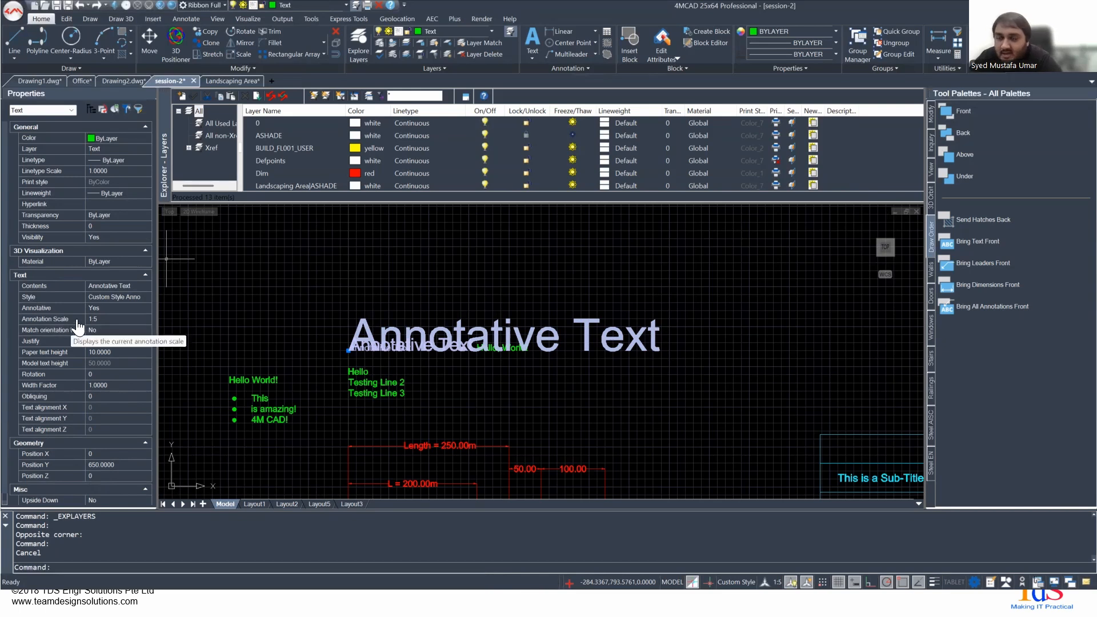
{"action": "left_click", "coordinate": [143, 317]}
{"action": "left_click", "coordinate": [143, 318]}
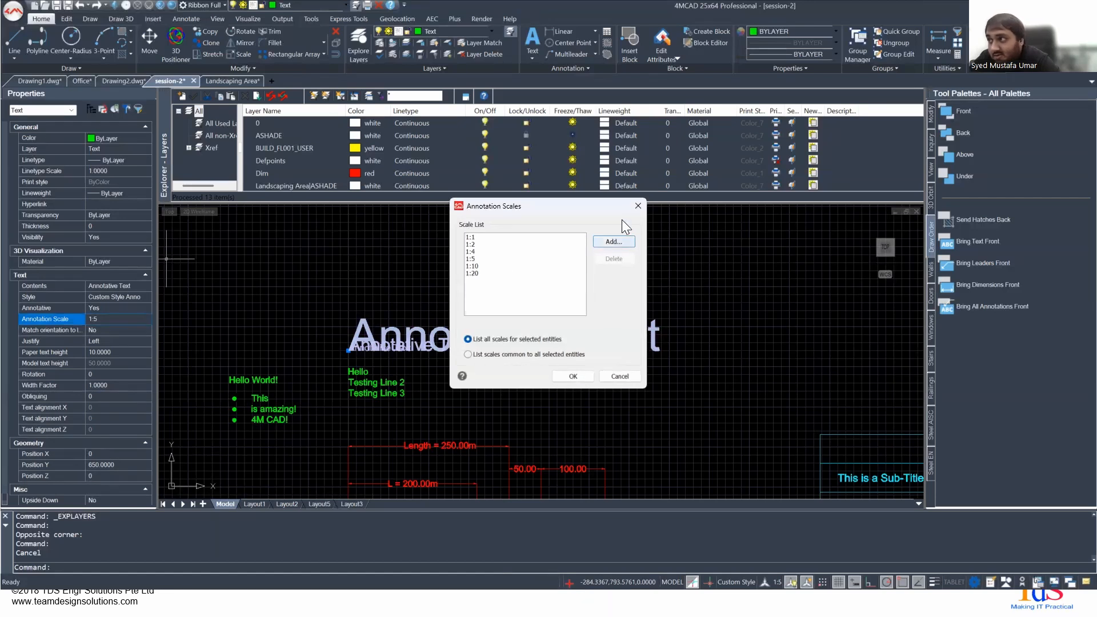
{"action": "left_click", "coordinate": [638, 206]}
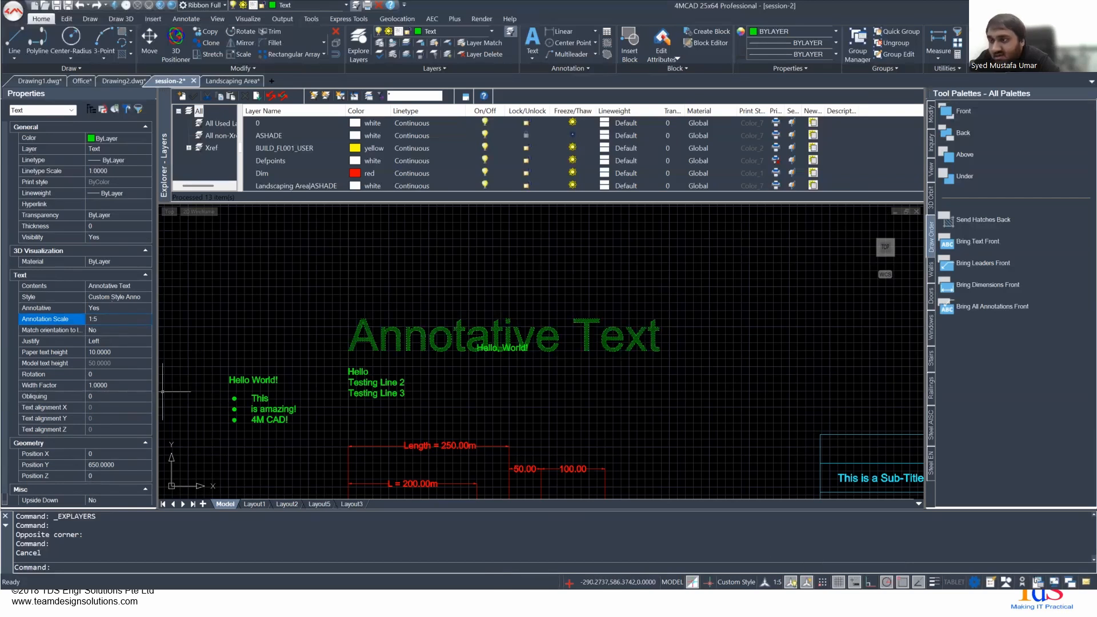
- Set the model space annotation scale to 1:100 and review the Annotative Text entity's list of annotation scales
{"action": "left_click", "coordinate": [777, 581]}
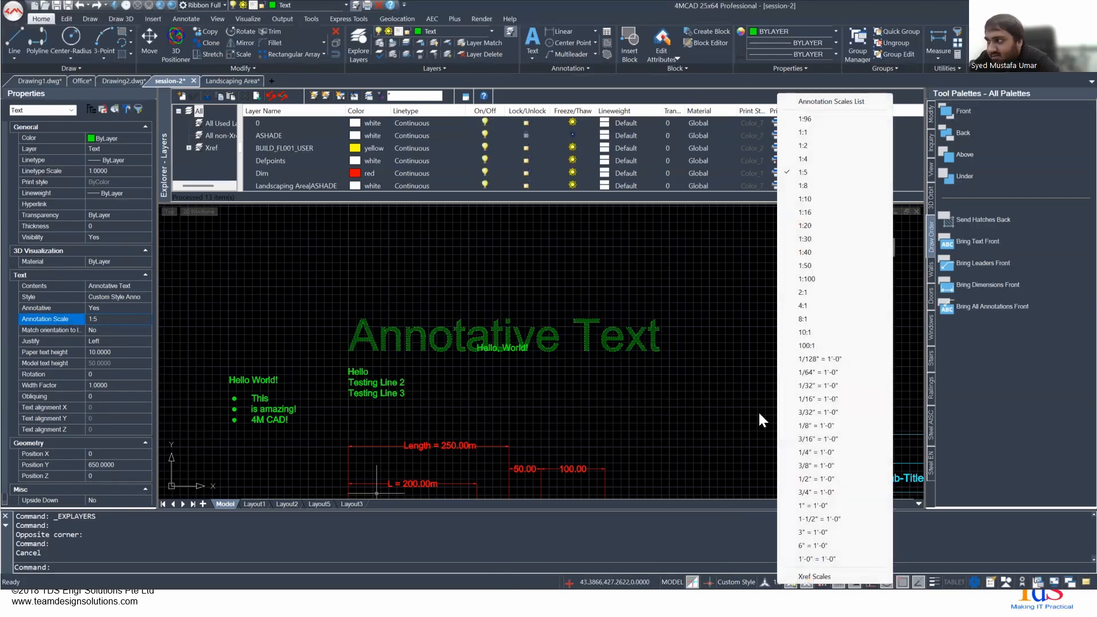
{"action": "left_click", "coordinate": [805, 278]}
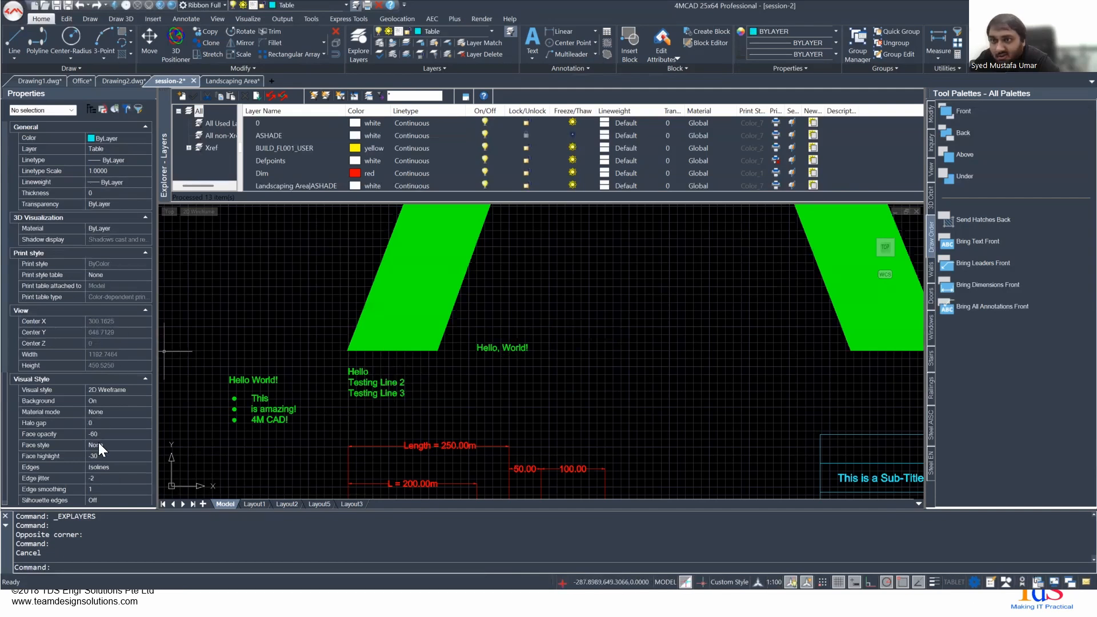
{"action": "left_click", "coordinate": [409, 295]}
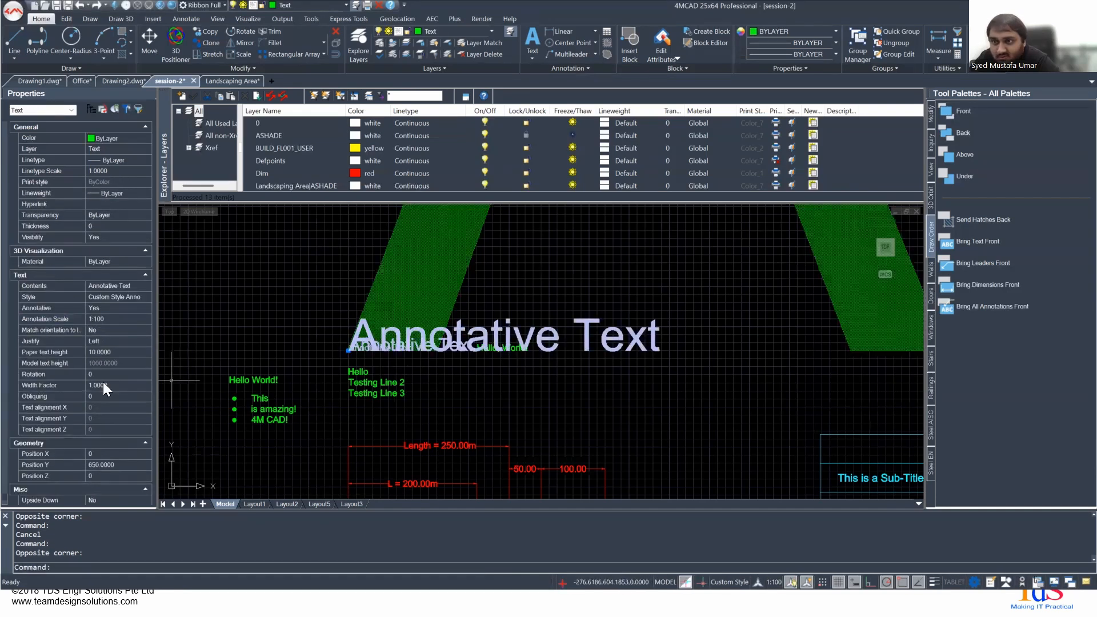
{"action": "left_click", "coordinate": [106, 319]}
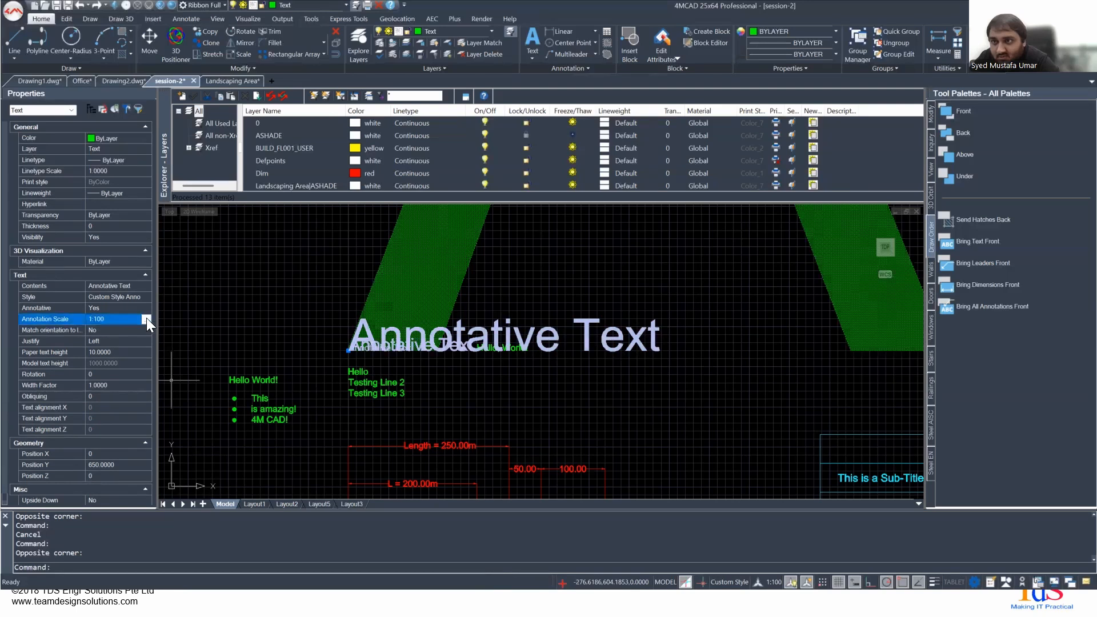
{"action": "left_click", "coordinate": [146, 318]}
{"action": "left_click", "coordinate": [637, 205]}
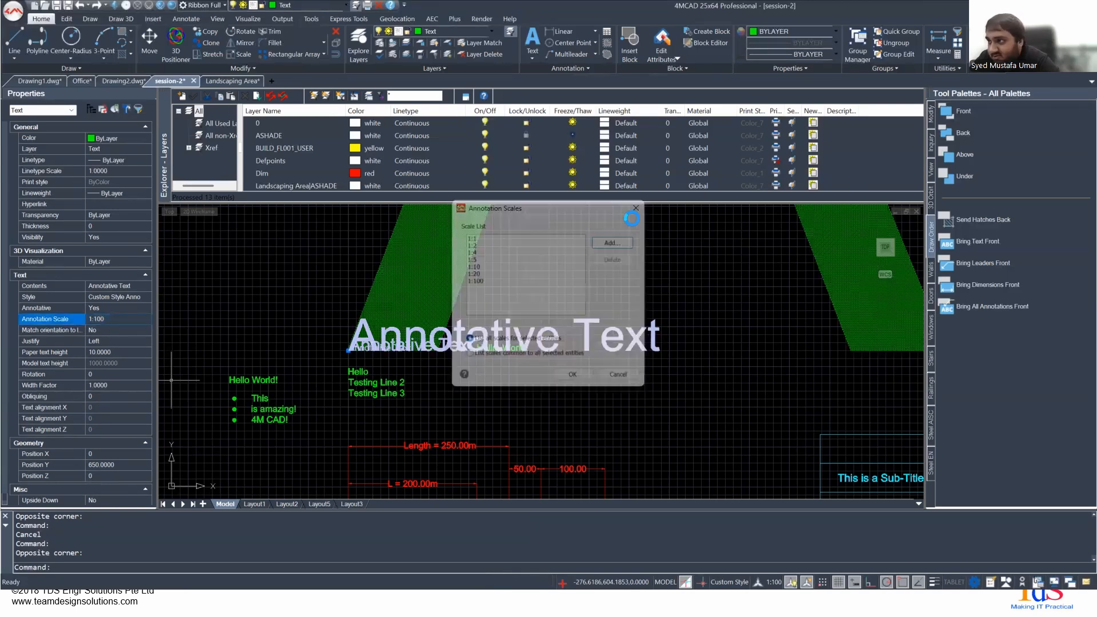
- Set the model space annotation scale to 1:50
{"action": "left_click", "coordinate": [776, 583]}
{"action": "left_click", "coordinate": [808, 268]}
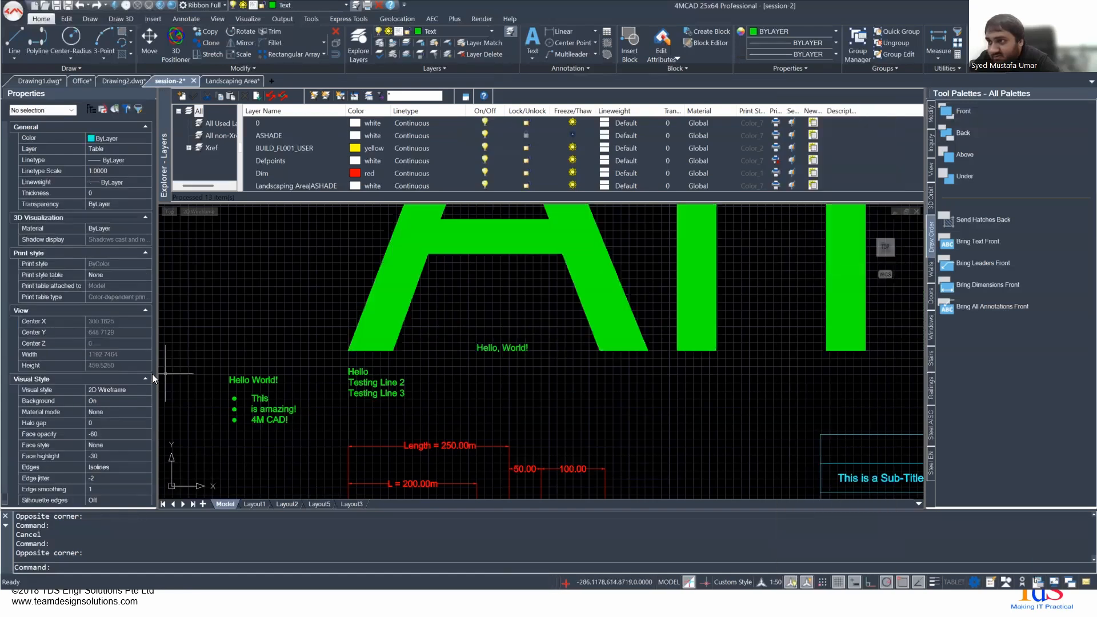
- Select the Annotative Text entity and review the 1:50 and 1:2 entries in its list of annotation scales
{"action": "left_click", "coordinate": [386, 273]}
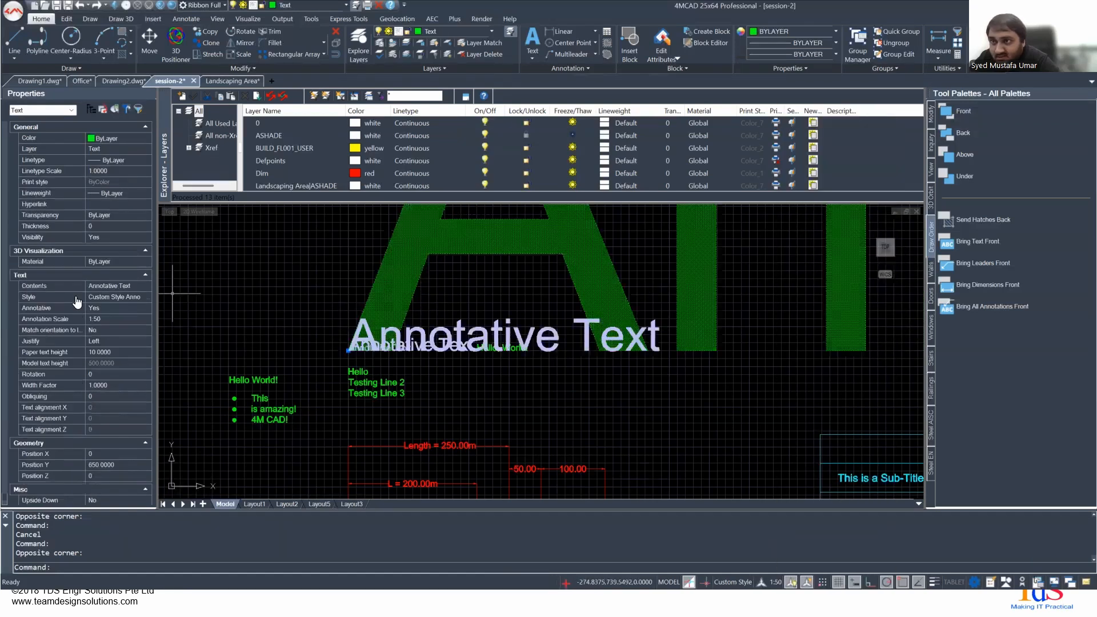
{"action": "left_click", "coordinate": [129, 318]}
{"action": "left_click", "coordinate": [143, 318]}
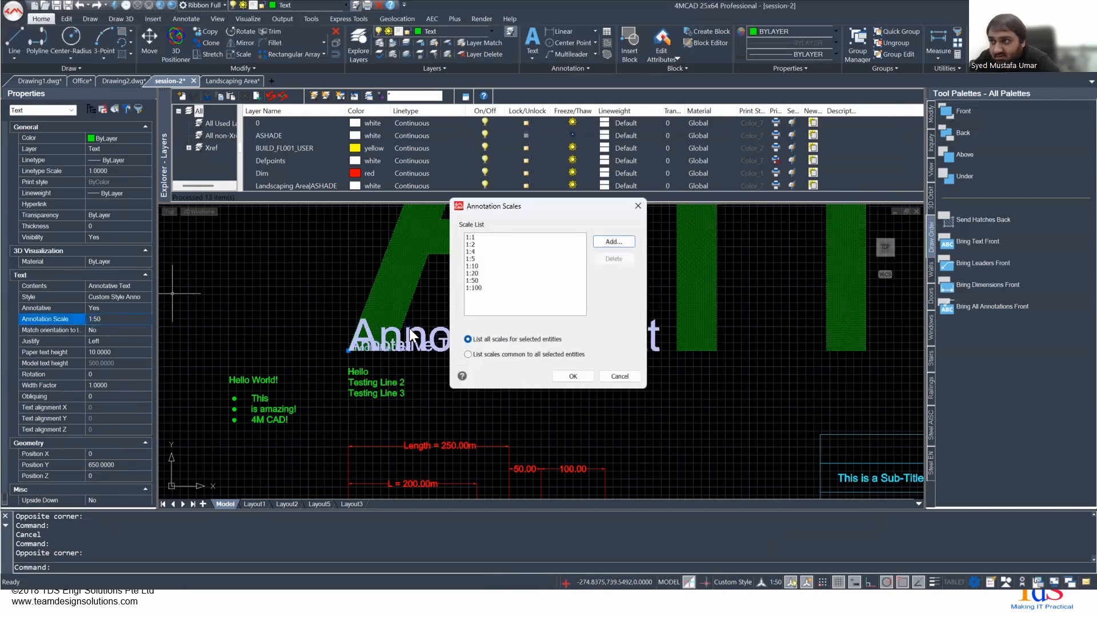
{"action": "left_click", "coordinate": [473, 281]}
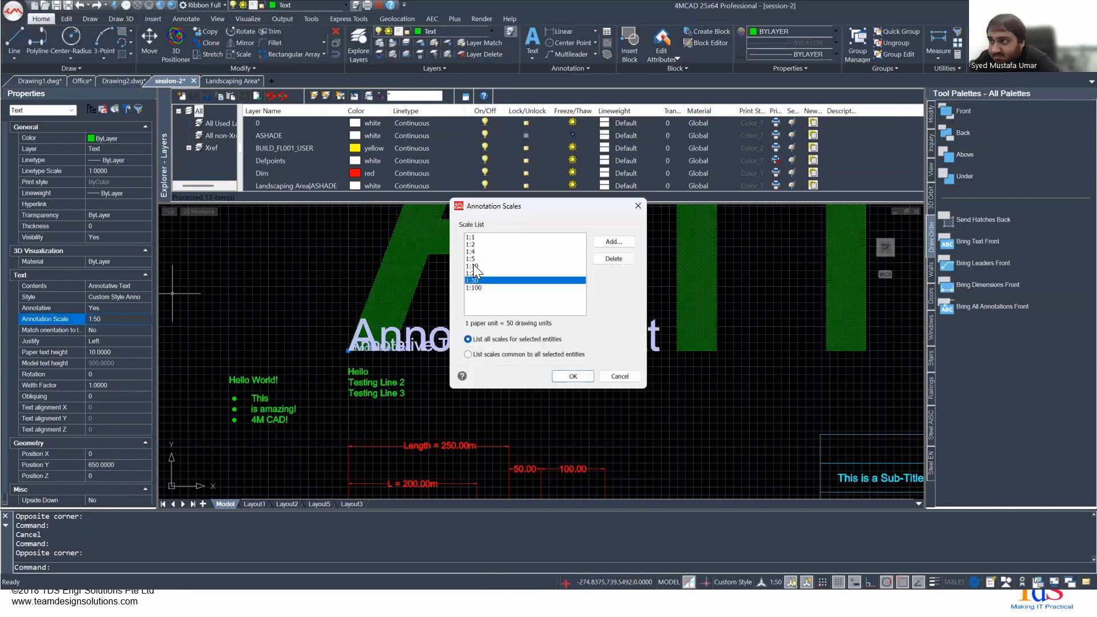
{"action": "left_click", "coordinate": [479, 244]}
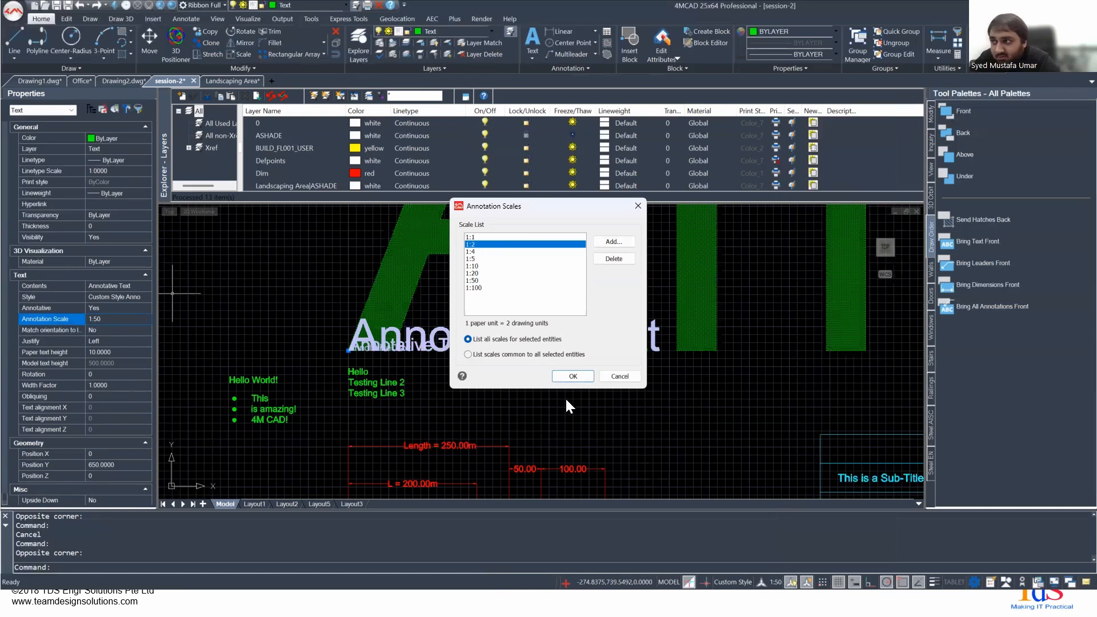
{"action": "left_click", "coordinate": [573, 376]}
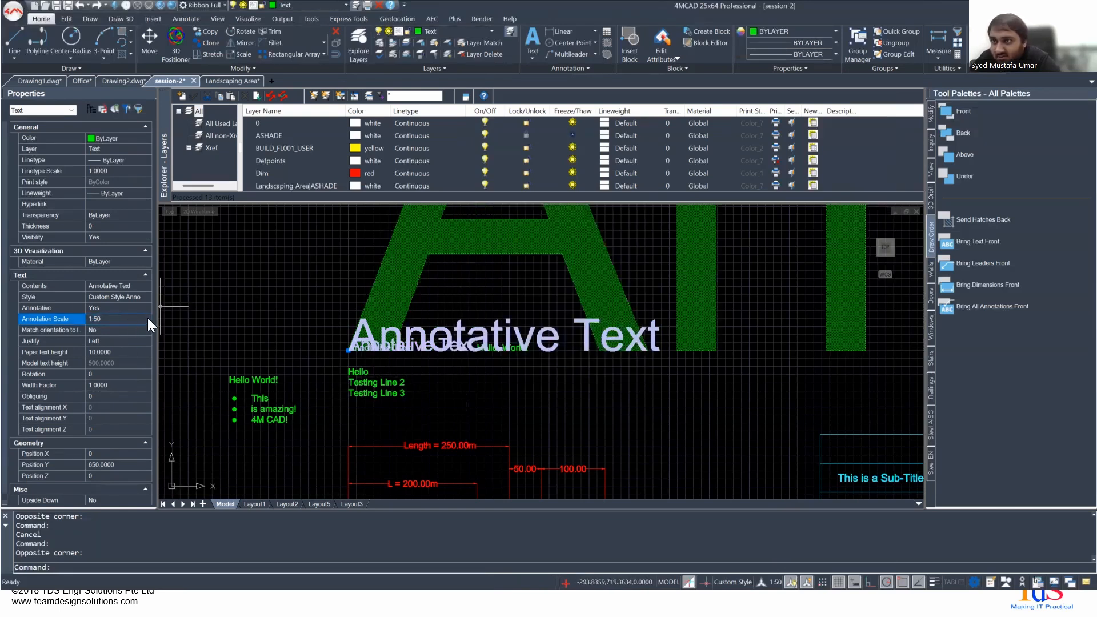
- Set the model space annotation scale to 1:2 and select the Annotative Text to examine its scale representations
{"action": "left_click", "coordinate": [776, 582]}
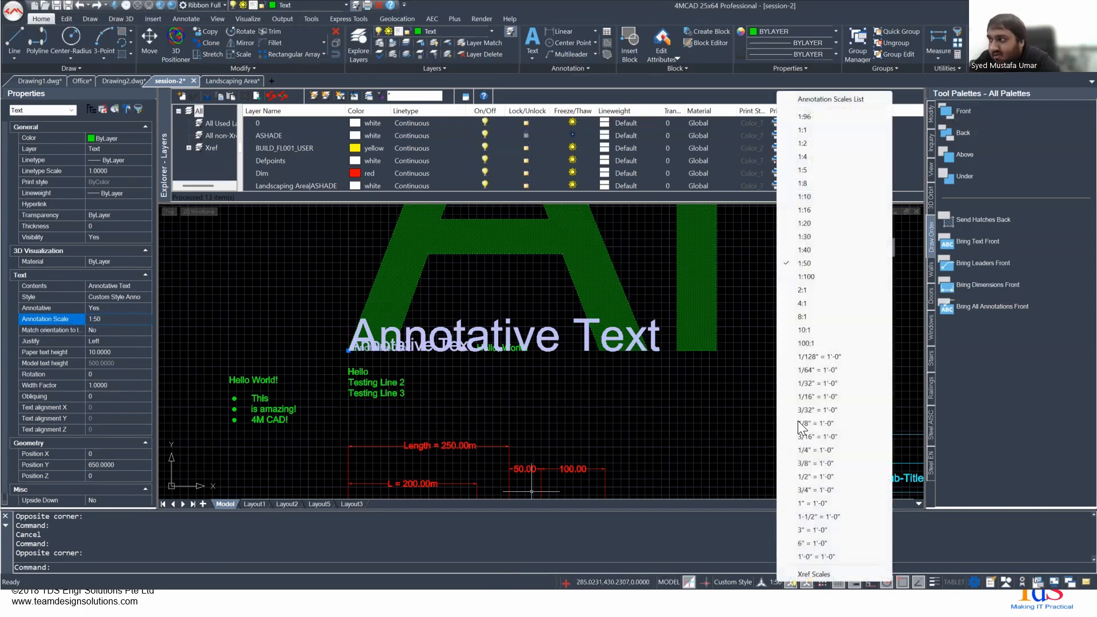
{"action": "left_click", "coordinate": [813, 144]}
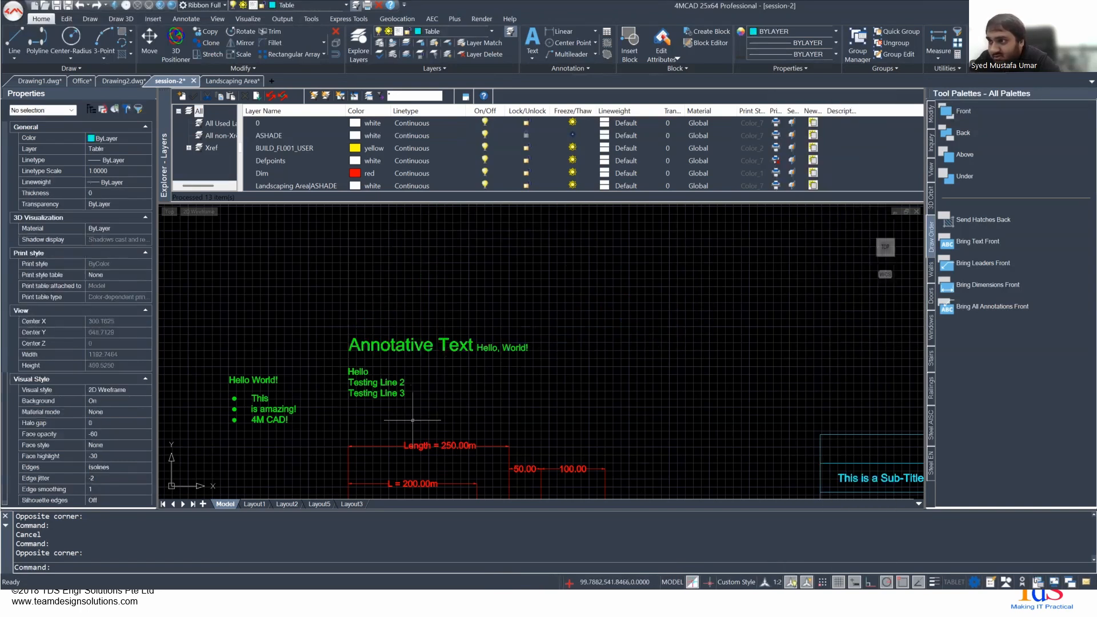
{"action": "middle_click_drag", "start_coordinate": [417, 388], "coordinate": [499, 375]}
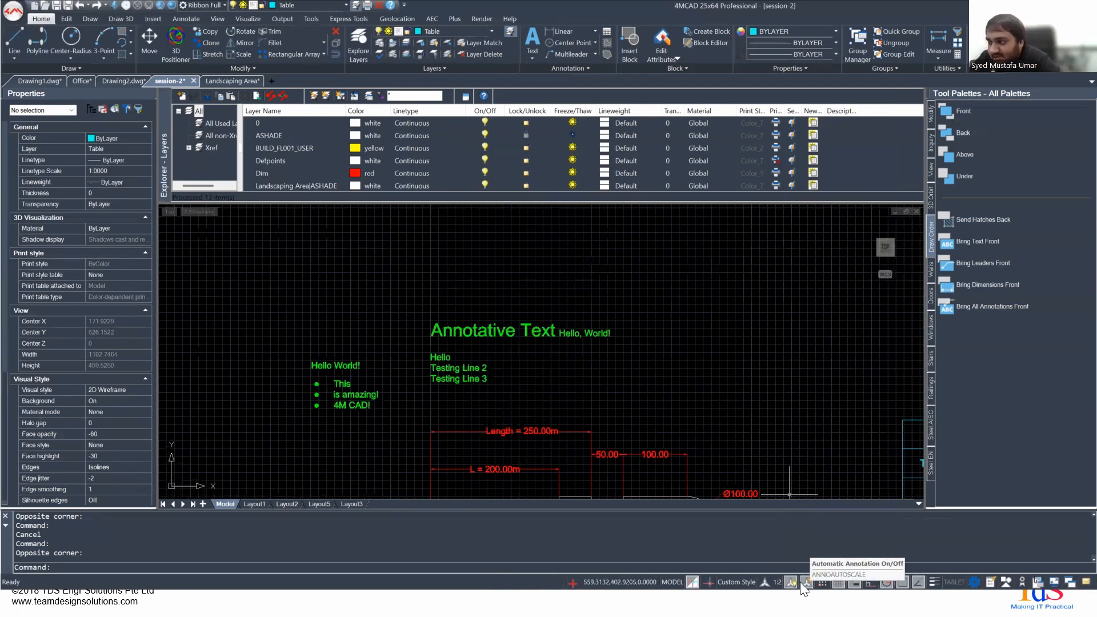
{"action": "left_click", "coordinate": [440, 329]}
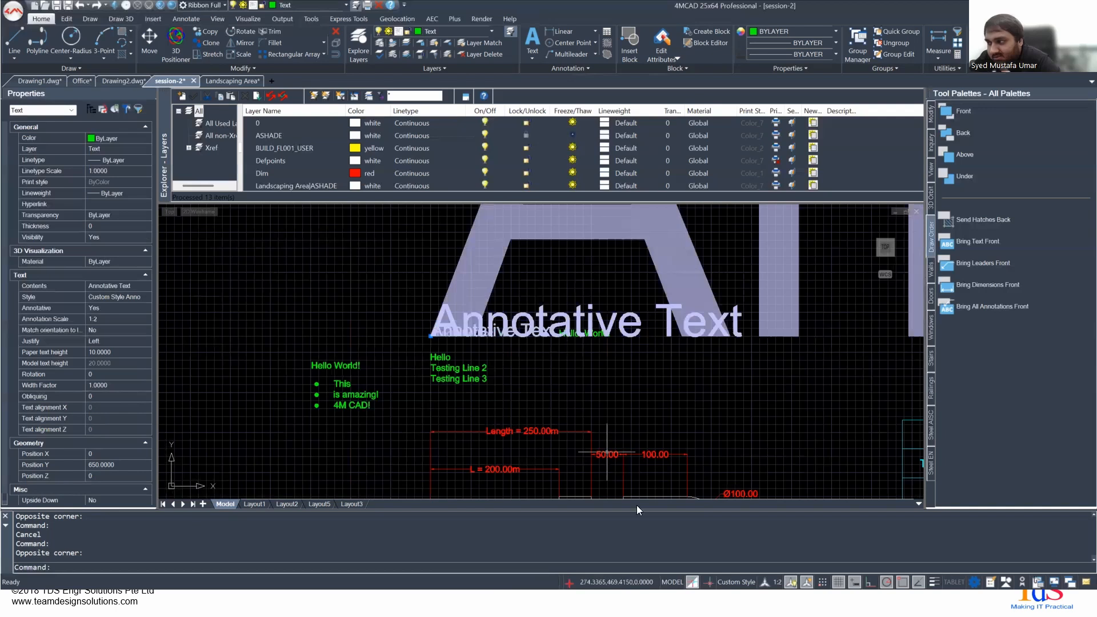
- Disable visibility of all annotation scales and set the model space annotation scale to 10:1
{"action": "left_click", "coordinate": [788, 580]}
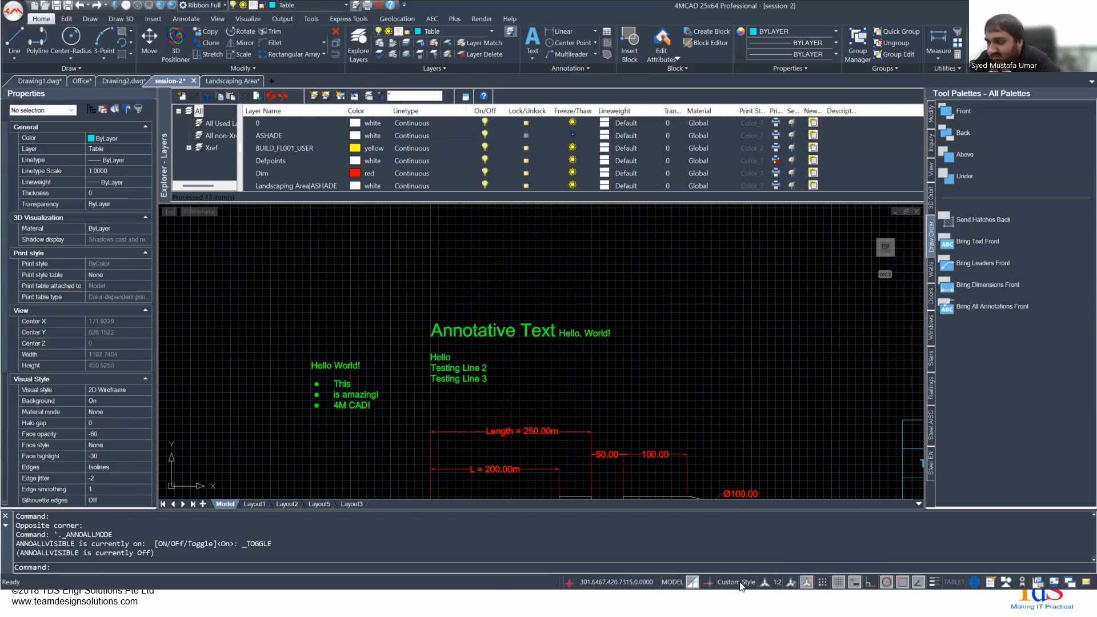
{"action": "left_click", "coordinate": [775, 581]}
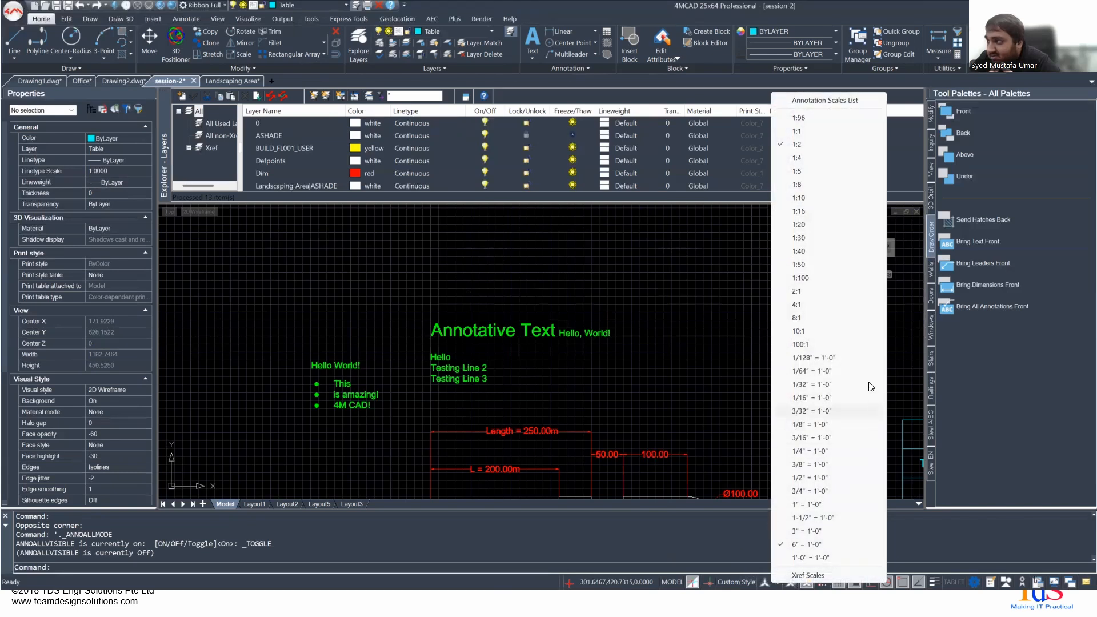
{"action": "left_click", "coordinate": [798, 330]}
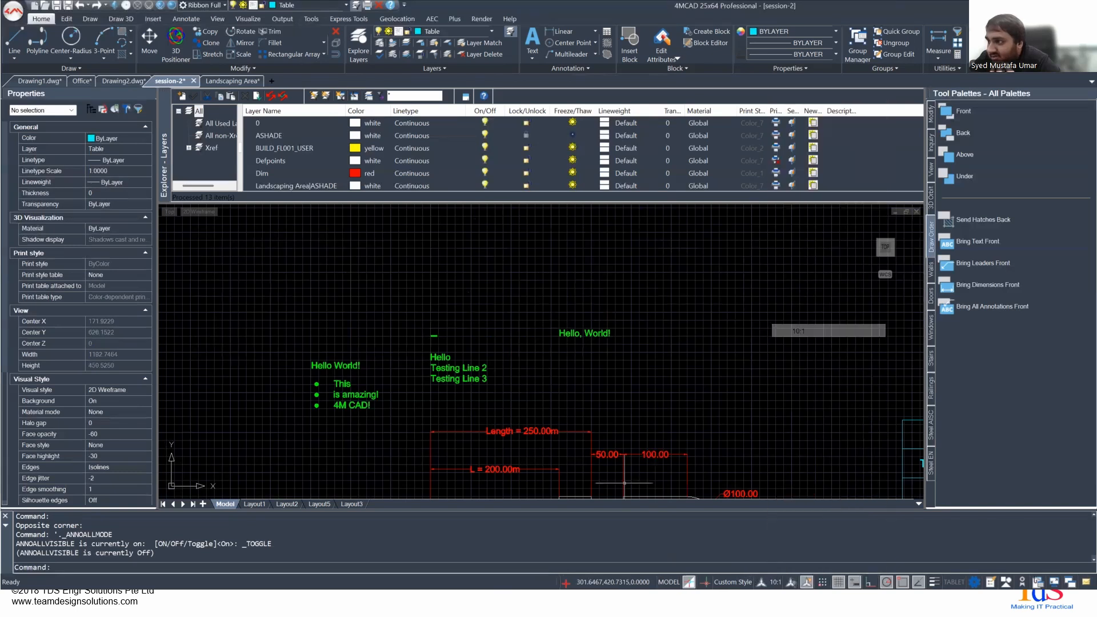
{"action": "scroll", "coordinate": [403, 355], "scroll_direction": "up", "scroll_amount": 10}
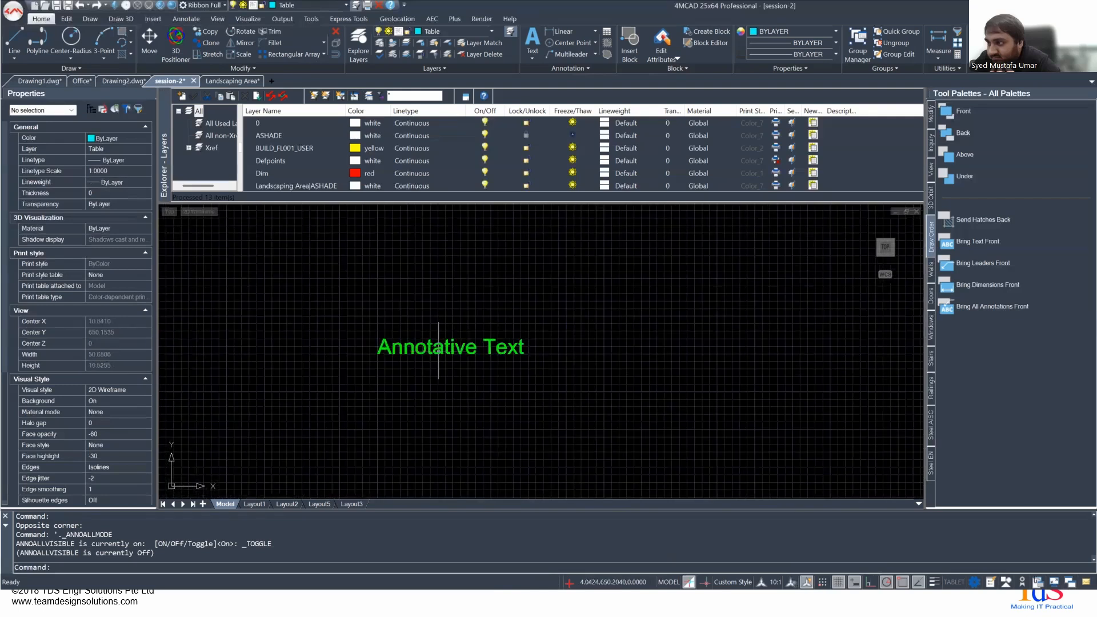
- Turn off automatic annotation scaling and enable visibility of all annotation objects
{"action": "left_click", "coordinate": [808, 582]}
{"action": "left_click", "coordinate": [791, 581]}
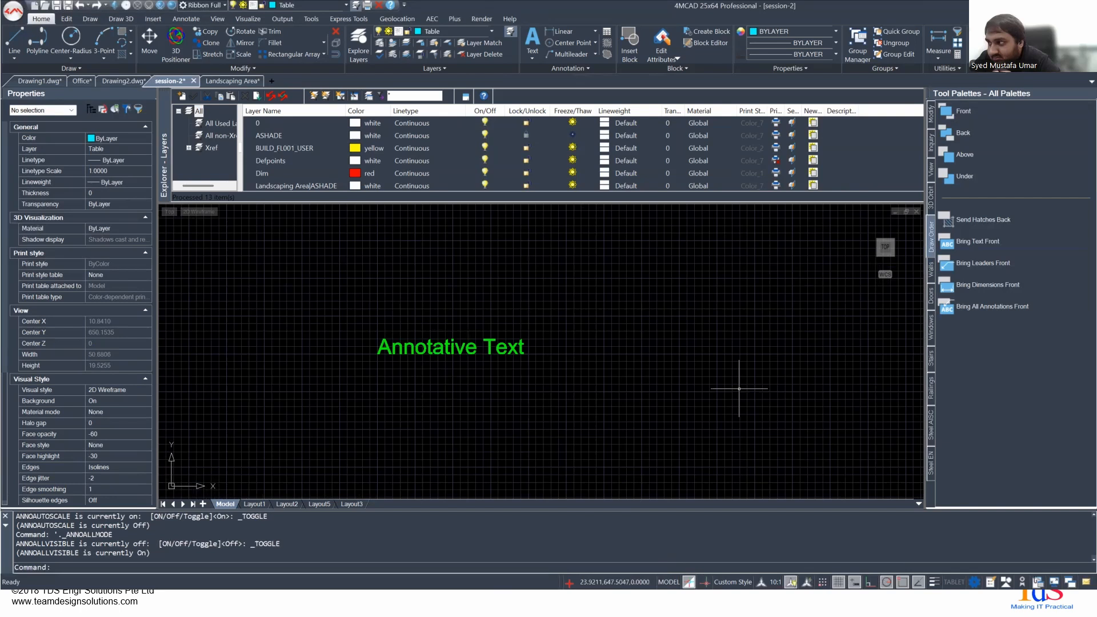
{"action": "left_click", "coordinate": [790, 581]}
{"action": "left_click", "coordinate": [791, 581]}
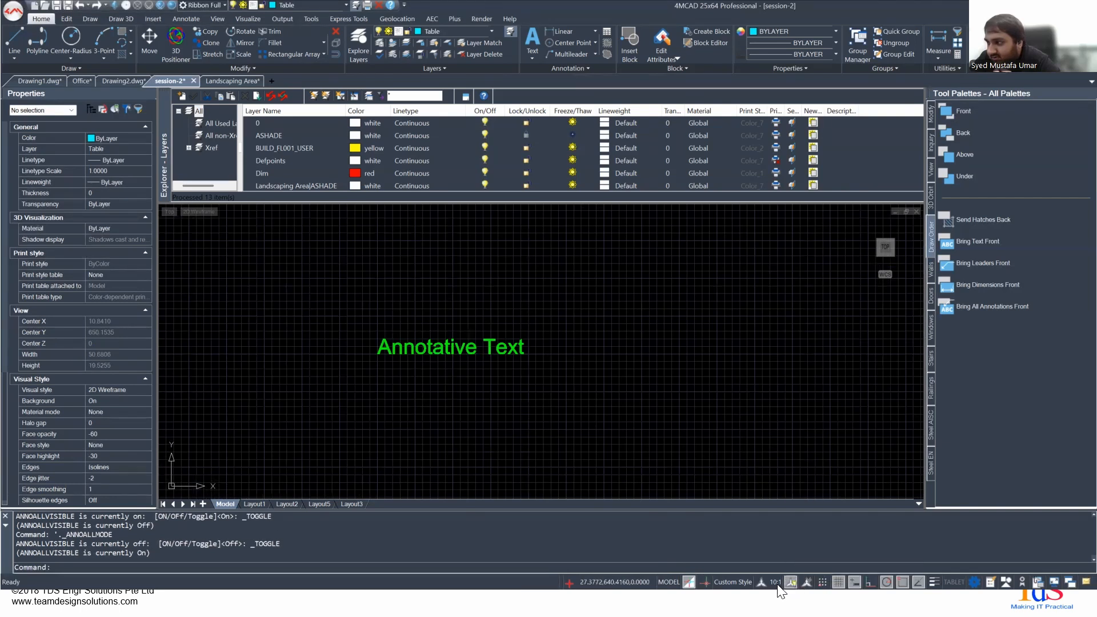
- Set the annotation scale to 100:1 and compare the Annotative Text with the rest of the drawing
{"action": "left_click", "coordinate": [772, 581]}
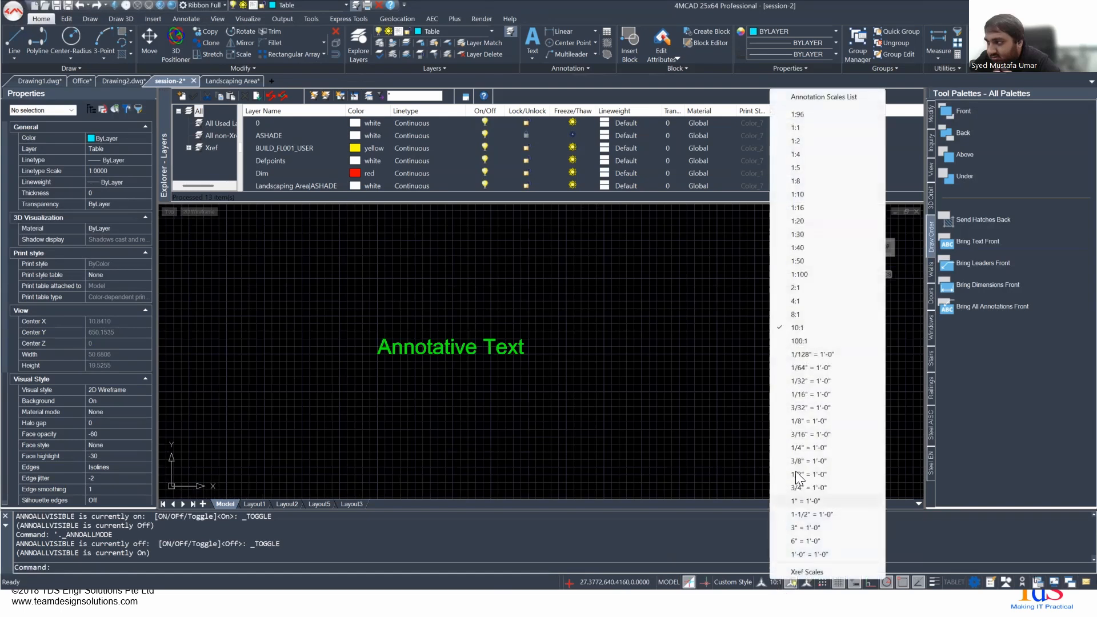
{"action": "left_click", "coordinate": [805, 338]}
{"action": "scroll", "coordinate": [512, 436], "scroll_direction": "down", "scroll_amount": 10}
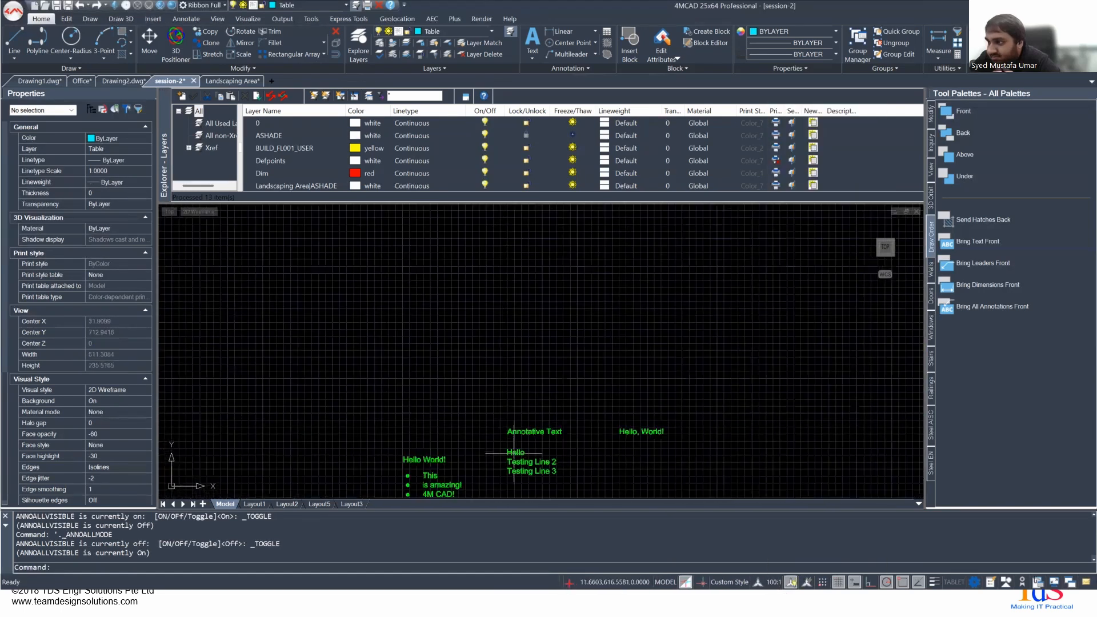
{"action": "mouse_move", "coordinate": [514, 439]}
{"action": "middle_mouse_down"}
{"action": "mouse_move", "coordinate": [521, 345]}
{"action": "mouse_move", "coordinate": [505, 292]}
{"action": "middle_mouse_up"}
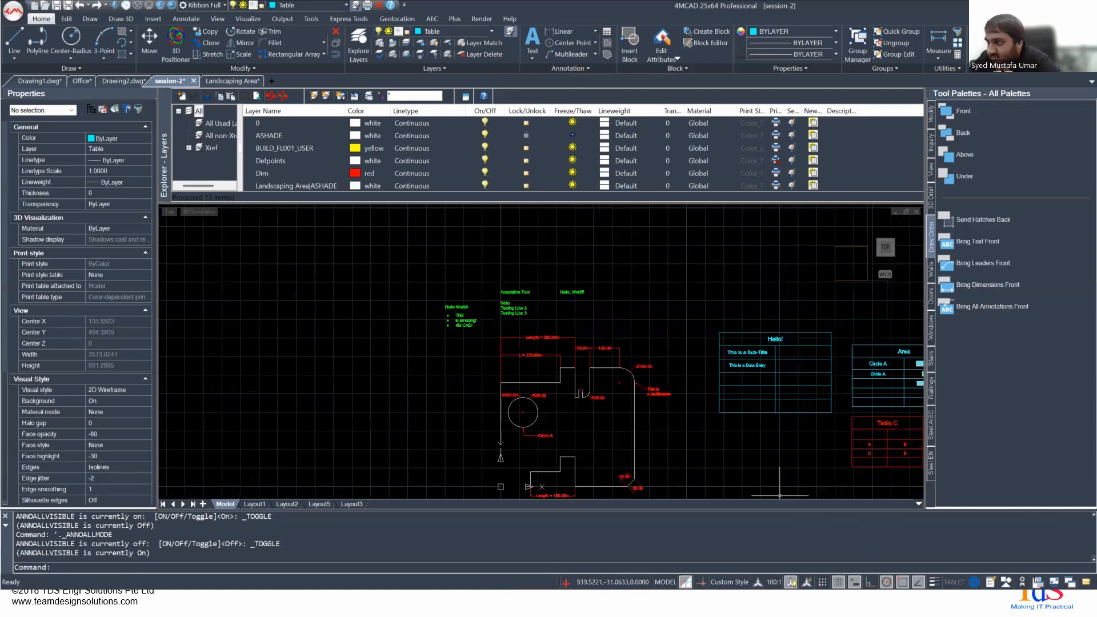
- Set the annotation scale to 4:1 and select the Annotative Text to inspect its scale representations
{"action": "left_click", "coordinate": [760, 584]}
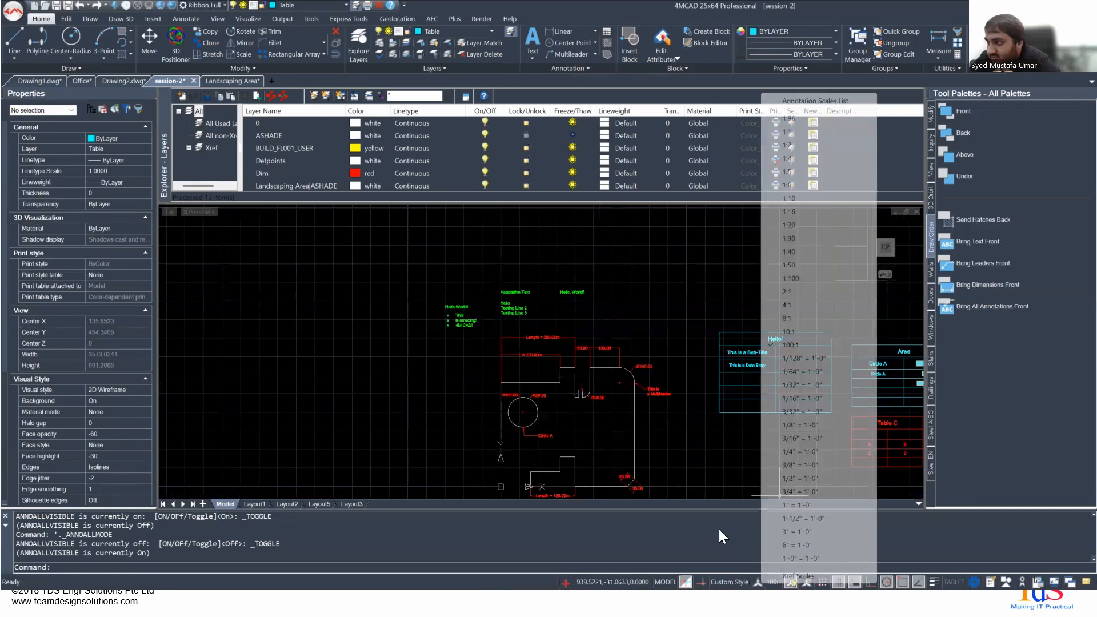
{"action": "left_click", "coordinate": [787, 318]}
{"action": "left_click", "coordinate": [488, 283]}
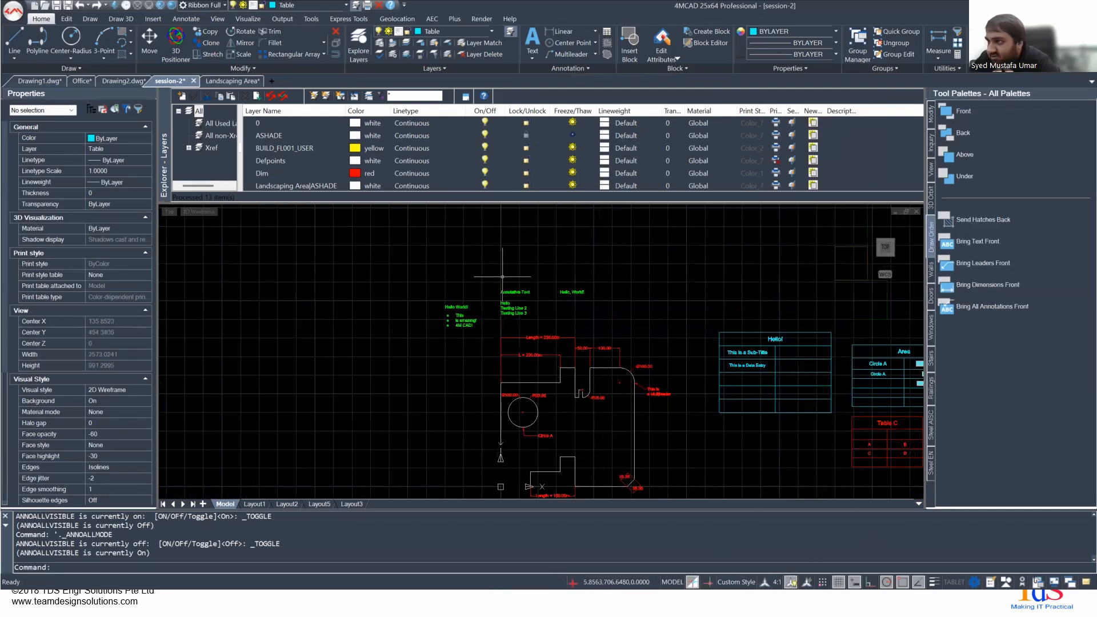
{"action": "left_click", "coordinate": [538, 287]}
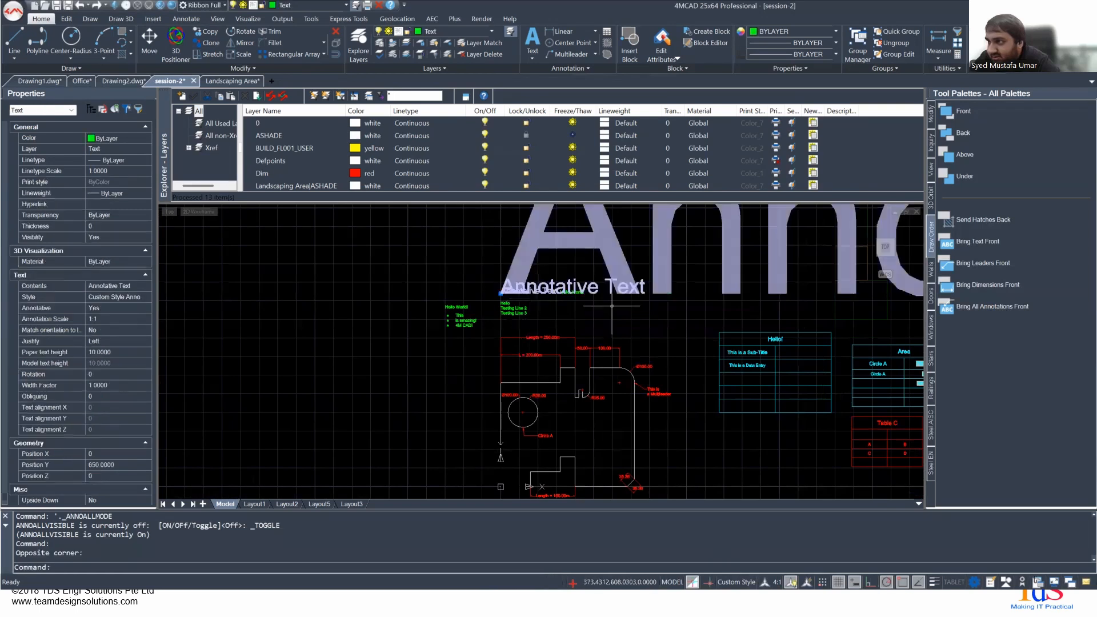
{"action": "key", "text": "Escape"}
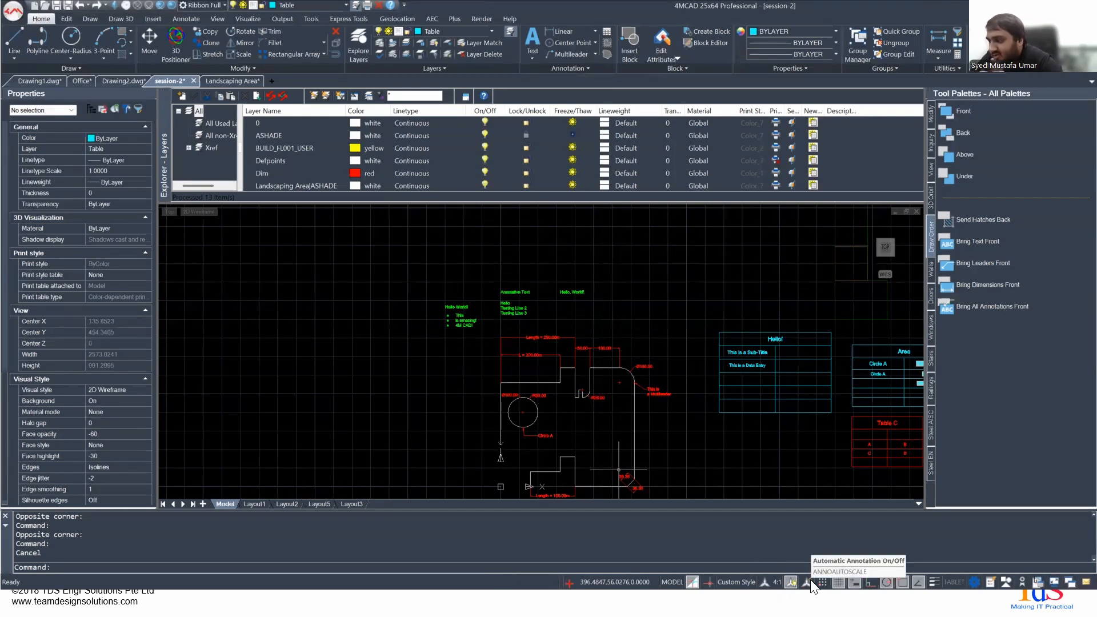
- Set the annotation scale to 1:5 and disable visibility of all annotation objects
{"action": "left_click", "coordinate": [775, 581]}
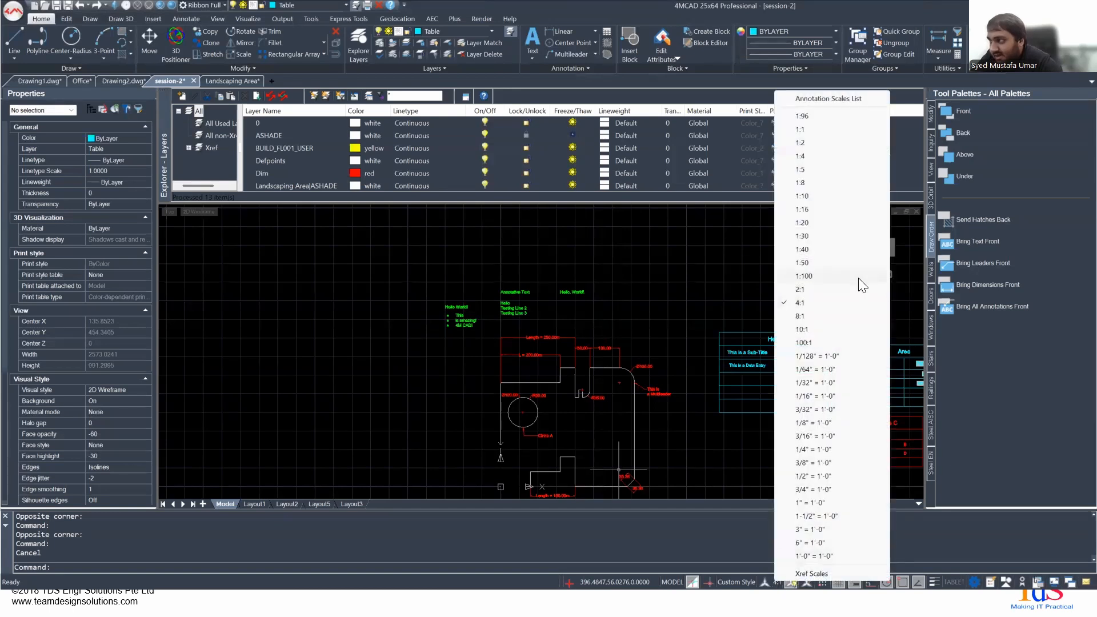
{"action": "left_click", "coordinate": [801, 169]}
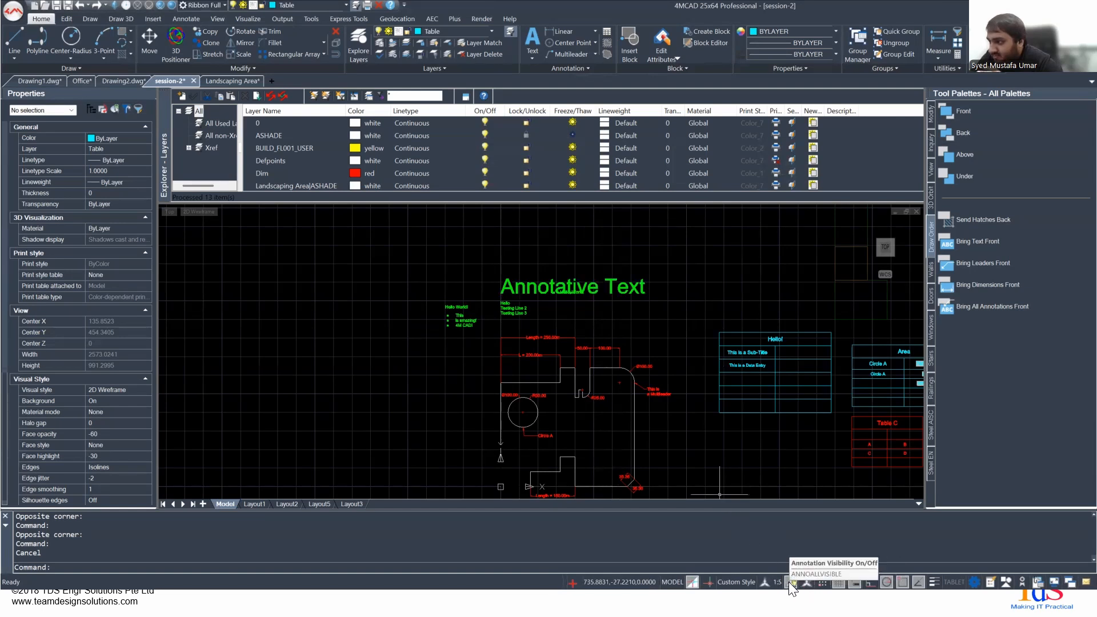
{"action": "left_click", "coordinate": [789, 581]}
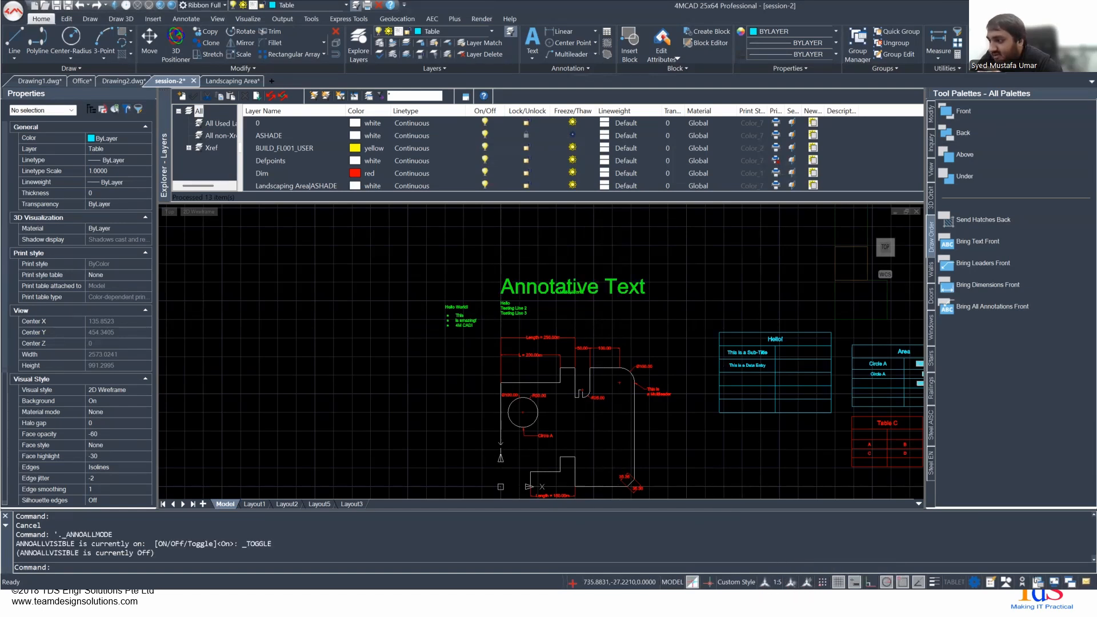
- Set the annotation scale to 4:1 and try to select the Annotative Text above the Hello lines
{"action": "left_click", "coordinate": [777, 581]}
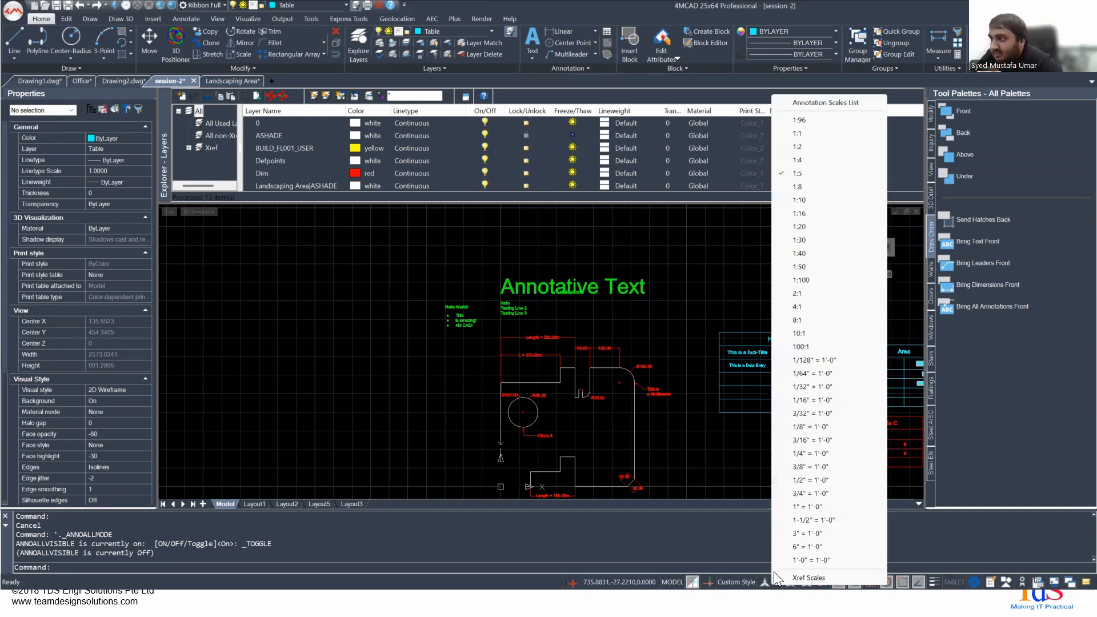
{"action": "left_click", "coordinate": [798, 306]}
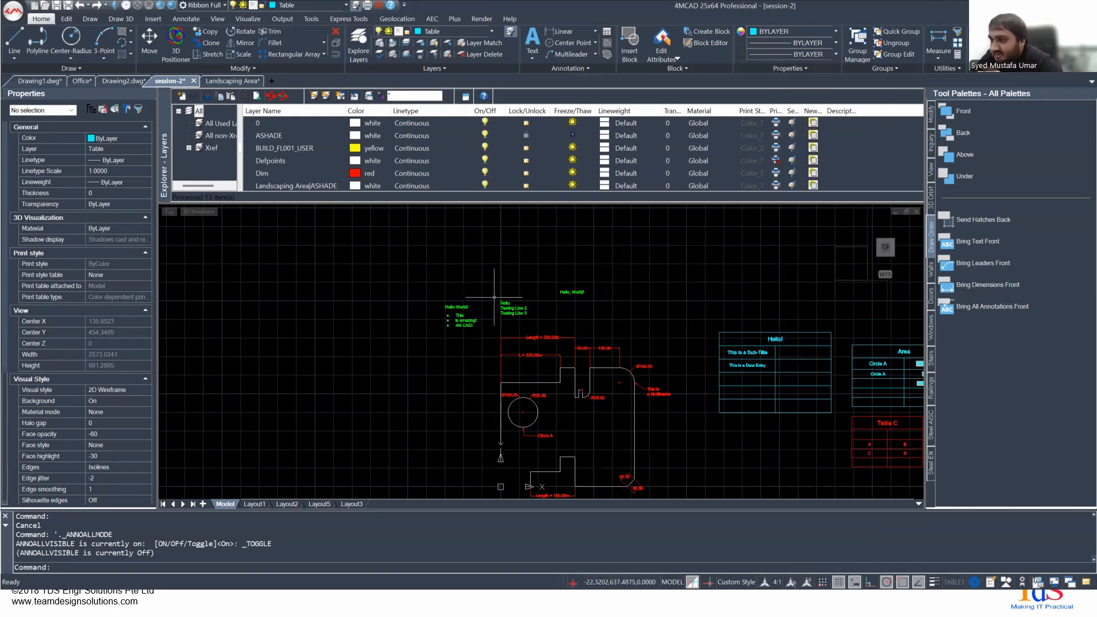
{"action": "left_click", "coordinate": [493, 278]}
{"action": "left_click", "coordinate": [551, 301]}
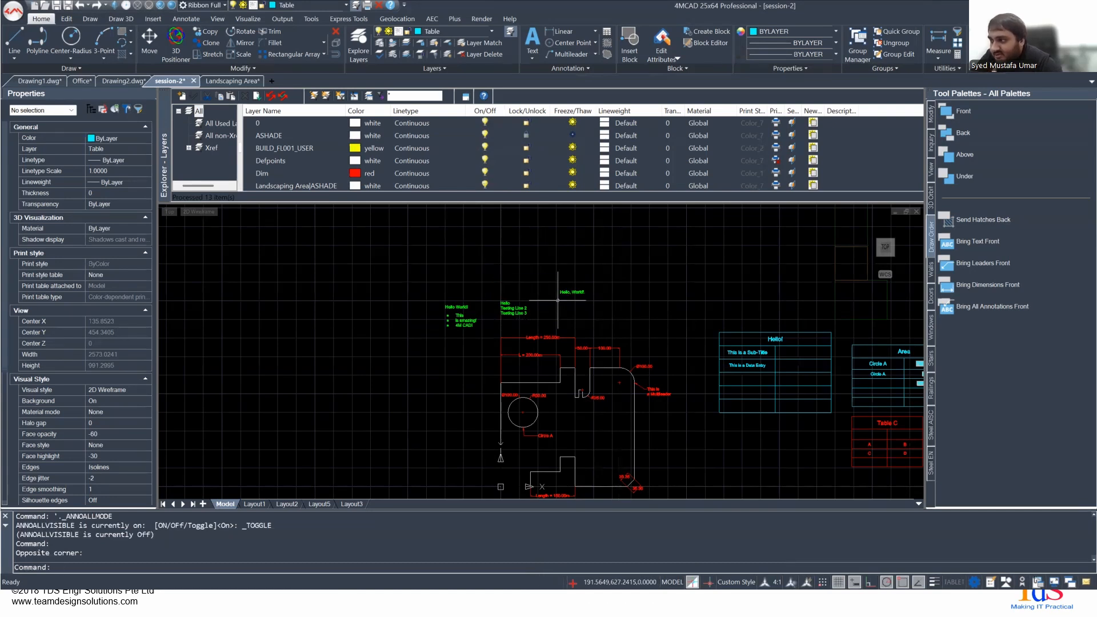
- Turn on automatic annotation scaling and enable visibility of all annotation objects
{"action": "left_click", "coordinate": [807, 581]}
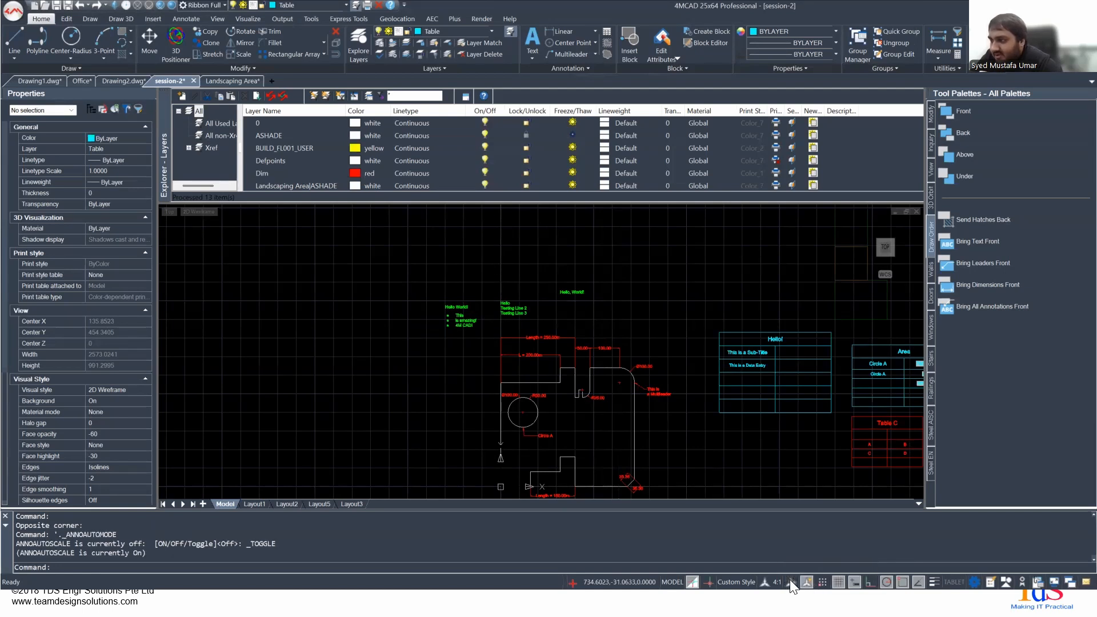
{"action": "left_click", "coordinate": [791, 581]}
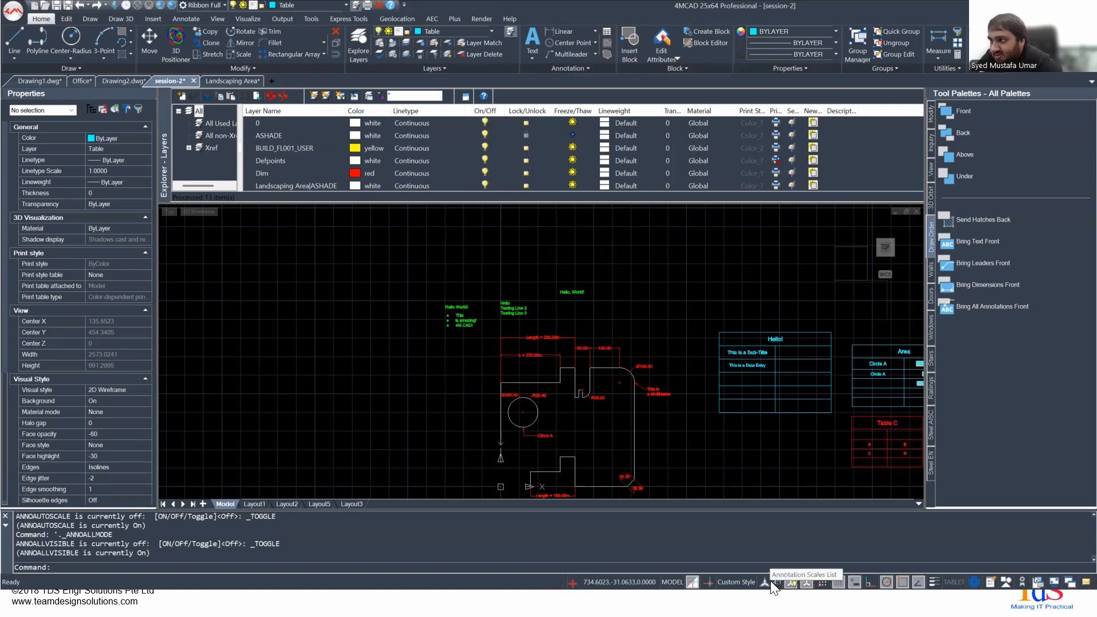
- Set the model space annotation scale to 1:2 and switch to Layout1
{"action": "left_click", "coordinate": [772, 582]}
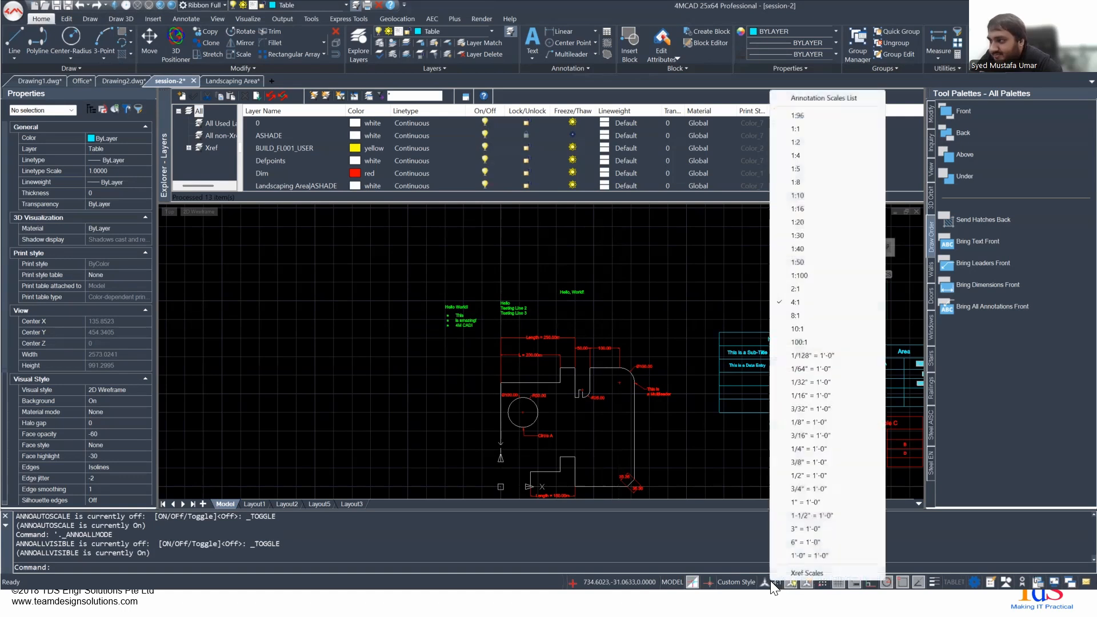
{"action": "left_click", "coordinate": [811, 142]}
{"action": "scroll", "coordinate": [497, 292], "scroll_direction": "up", "scroll_amount": 2}
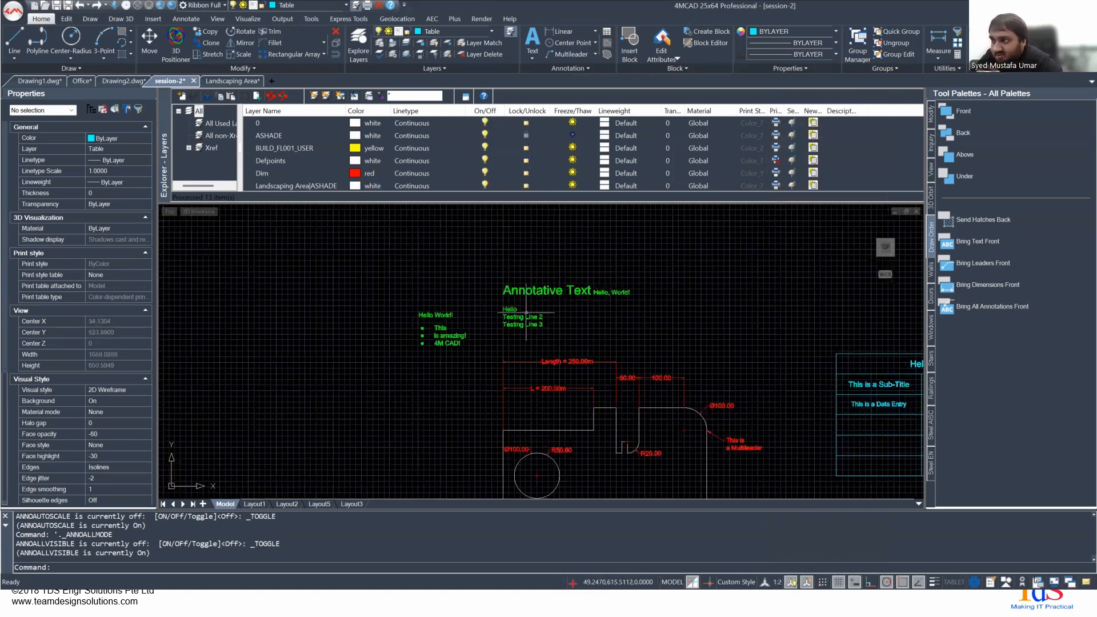
{"action": "scroll", "coordinate": [558, 307], "scroll_direction": "up", "scroll_amount": 3}
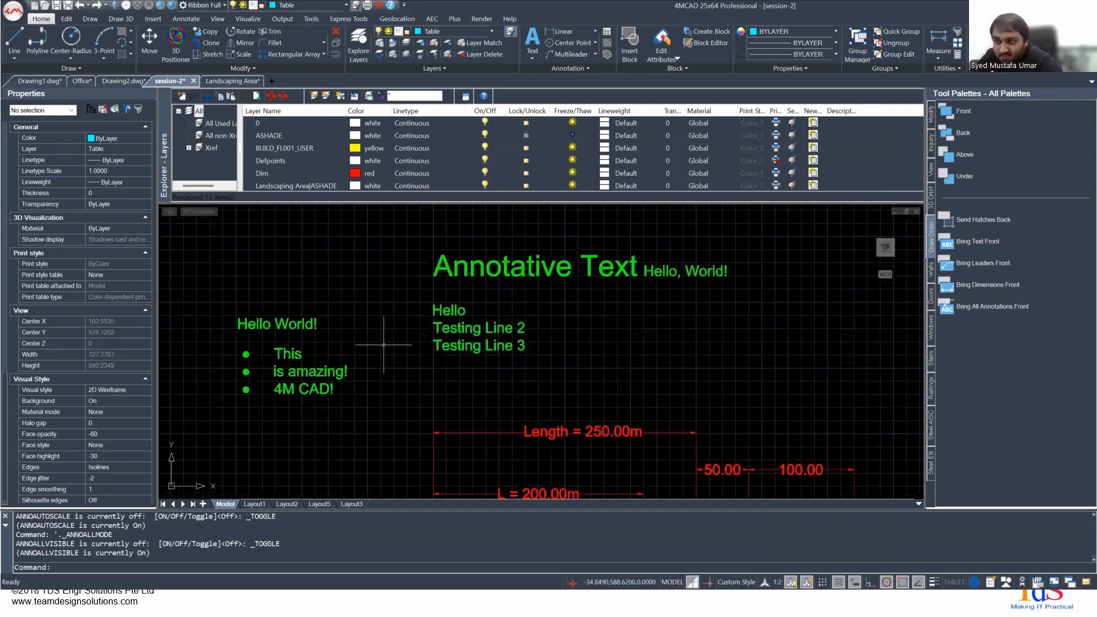
{"action": "left_click", "coordinate": [255, 504]}
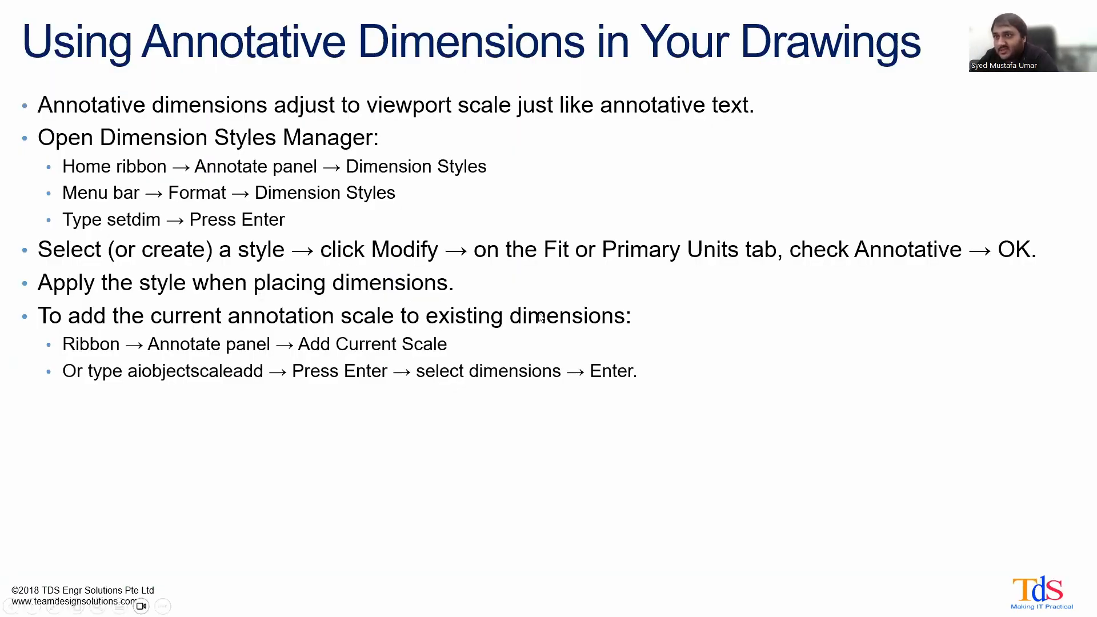
{"action": "key", "text": "Right"}
{"action": "key", "text": "Left"}
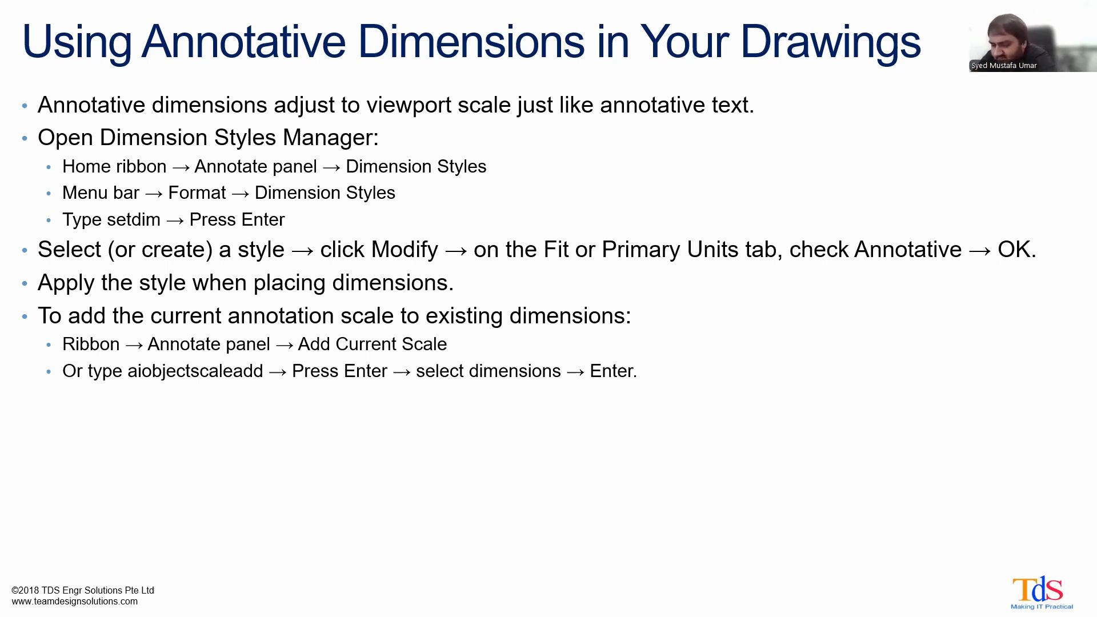
- Switch to 4MCAD, activate Layout1's upper viewport and rescale the model view inside it by zooming
{"action": "key", "text": "alt+Tab"}
{"action": "key", "text": "Caps_Lock"}
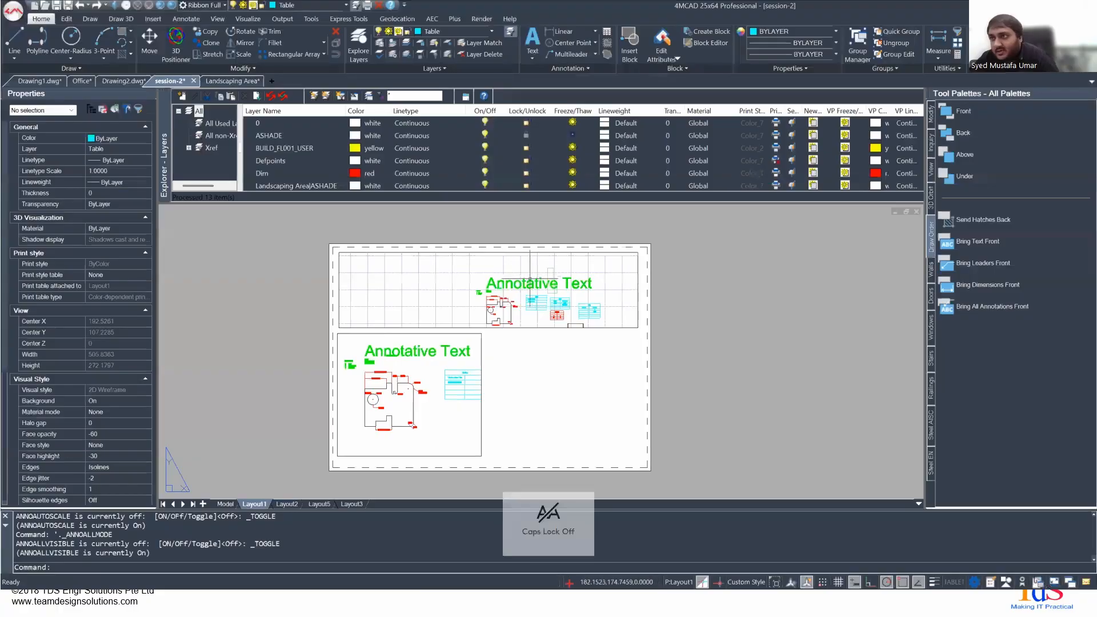
{"action": "mouse_move", "coordinate": [522, 304]}
{"action": "middle_mouse_down"}
{"action": "mouse_move", "coordinate": [441, 288]}
{"action": "mouse_move", "coordinate": [529, 287]}
{"action": "middle_mouse_up"}
{"action": "double_click", "coordinate": [505, 304]}
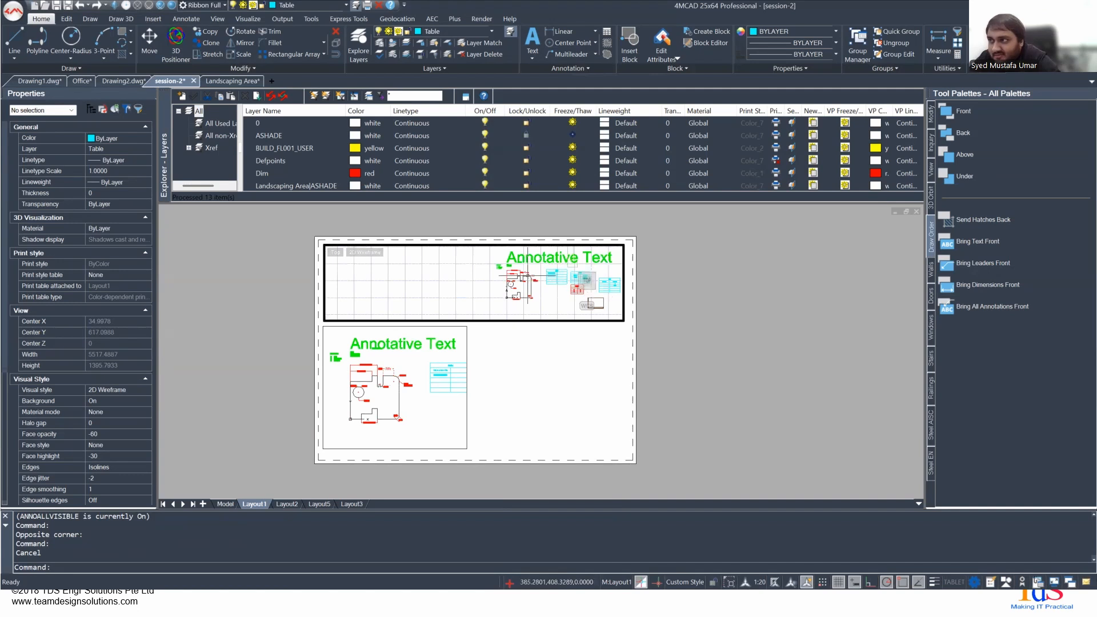
{"action": "scroll", "coordinate": [573, 267], "scroll_direction": "up", "scroll_amount": 3}
{"action": "scroll", "coordinate": [520, 258], "scroll_direction": "up", "scroll_amount": 8}
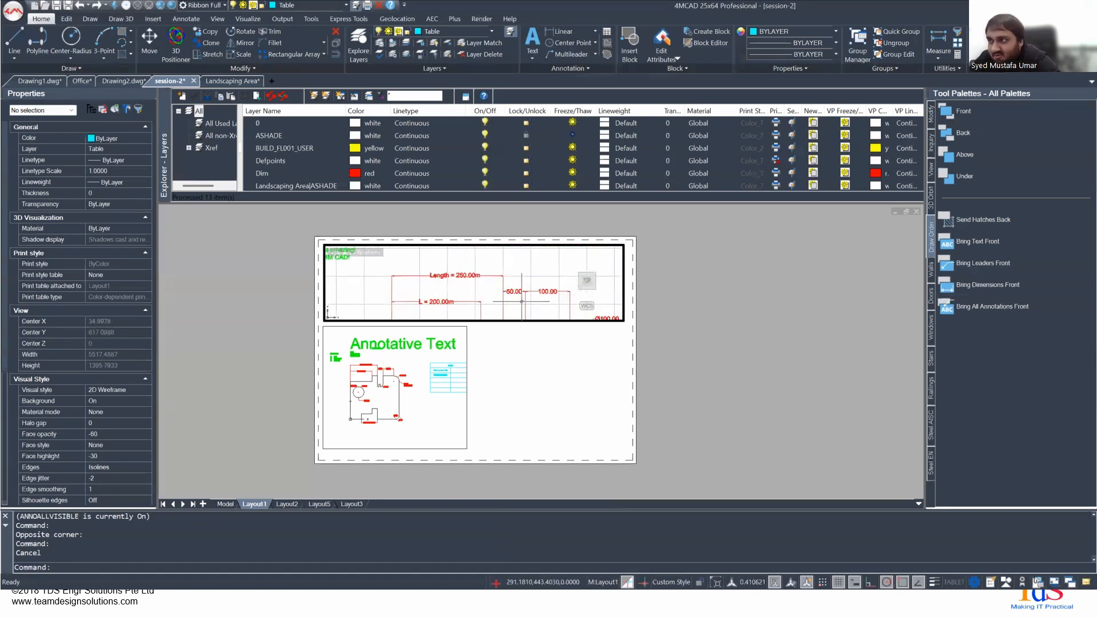
{"action": "scroll", "coordinate": [495, 279], "scroll_direction": "down", "scroll_amount": 4}
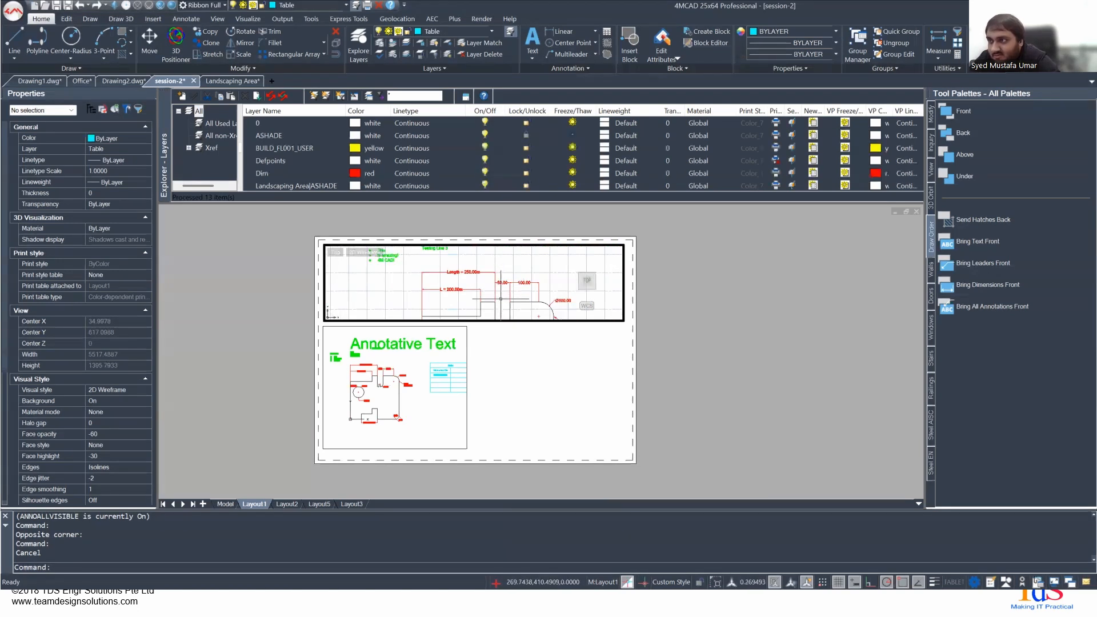
{"action": "mouse_move", "coordinate": [485, 303]}
{"action": "middle_mouse_down"}
{"action": "mouse_move", "coordinate": [490, 261]}
{"action": "mouse_move", "coordinate": [476, 273]}
{"action": "middle_mouse_up"}
{"action": "scroll", "coordinate": [502, 303], "scroll_direction": "down", "scroll_amount": 10}
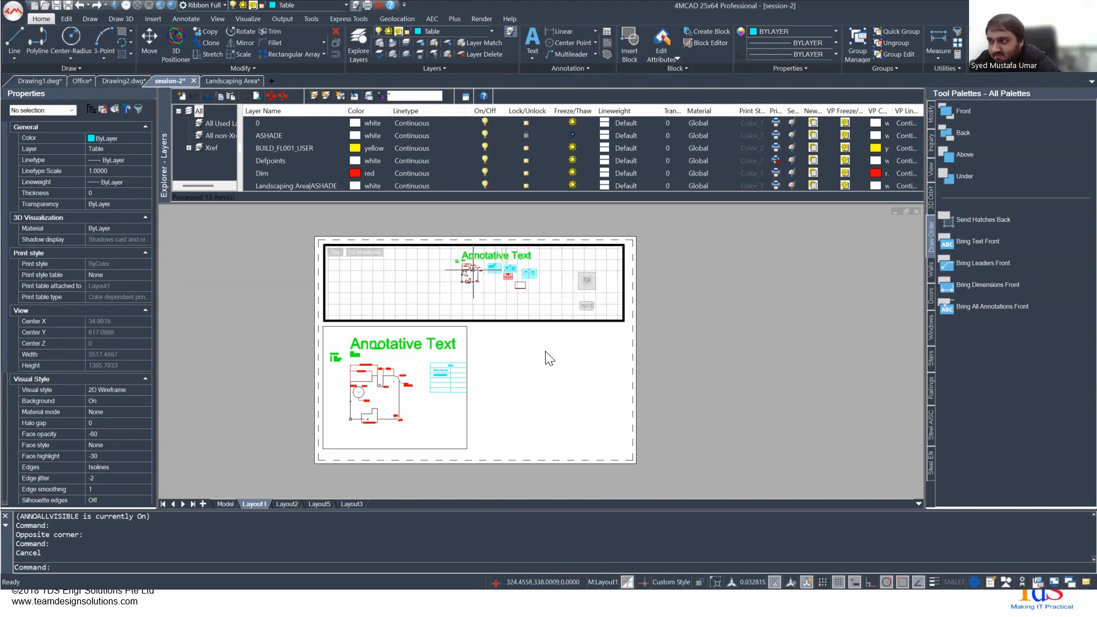
- Set the active upper viewport's scale to 1:20, reposition its model view and return to paper space
{"action": "left_click", "coordinate": [760, 582]}
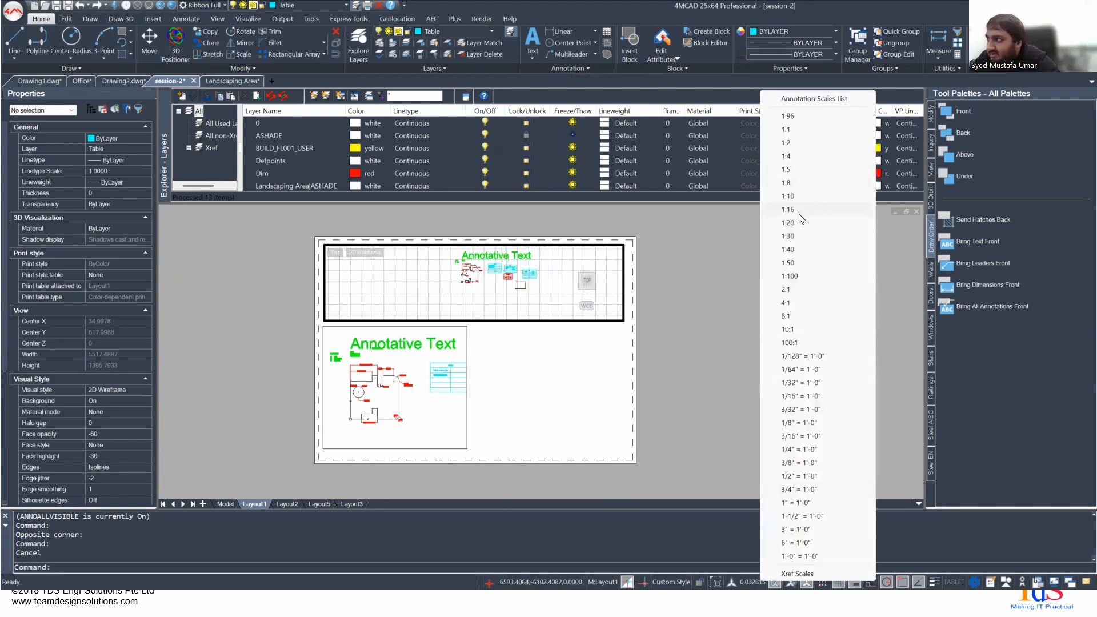
{"action": "left_click", "coordinate": [792, 222]}
{"action": "mouse_move", "coordinate": [501, 285]}
{"action": "middle_mouse_down"}
{"action": "mouse_move", "coordinate": [471, 319]}
{"action": "mouse_move", "coordinate": [471, 301]}
{"action": "middle_mouse_up"}
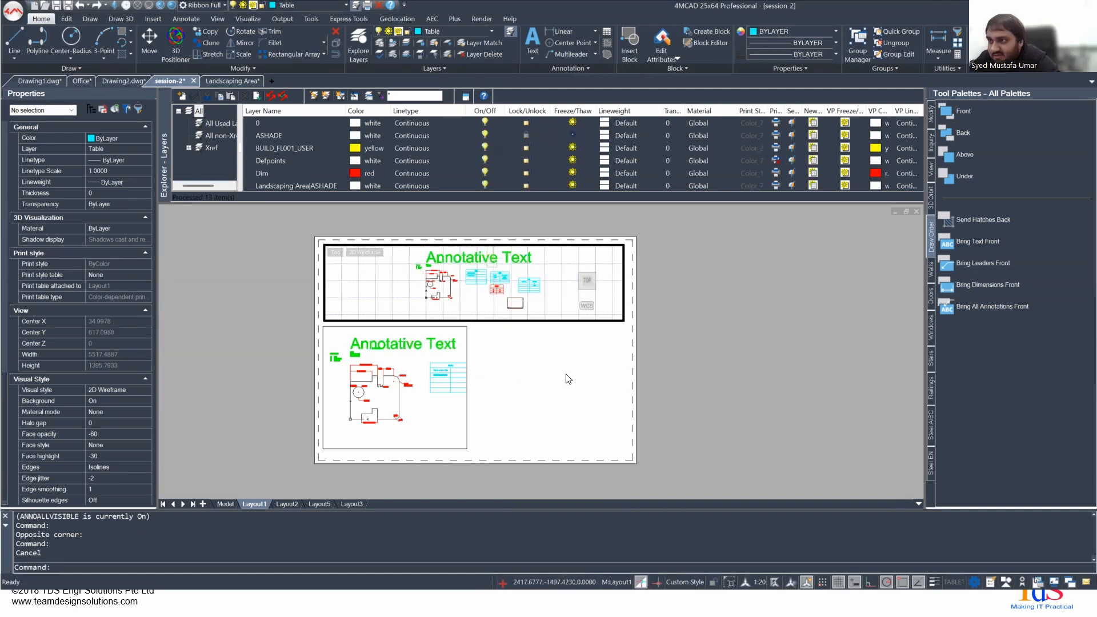
{"action": "double_click", "coordinate": [506, 374]}
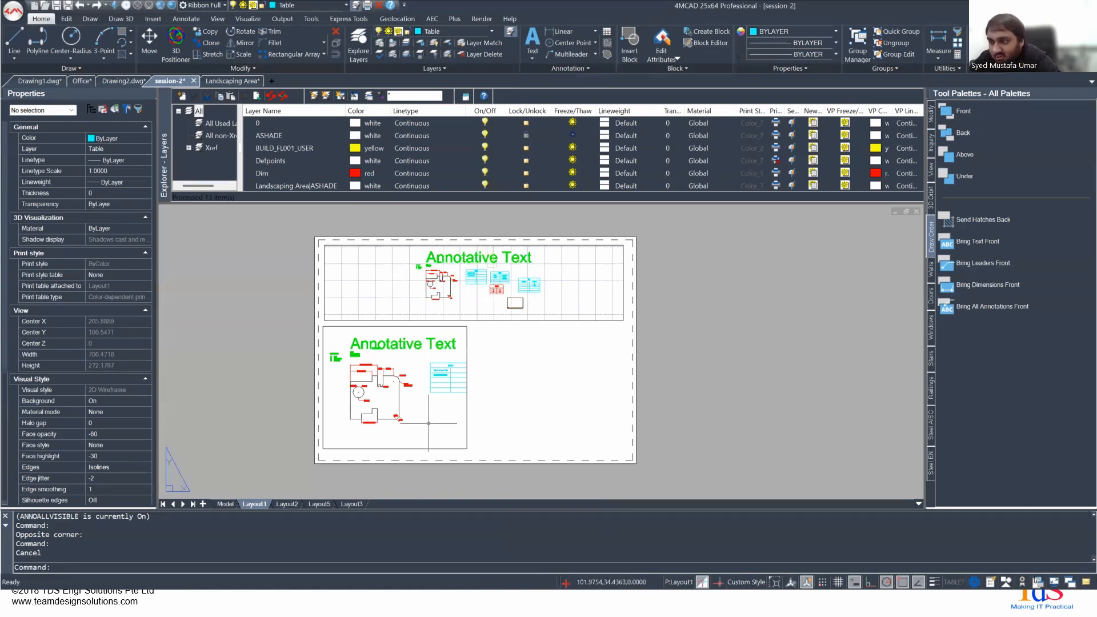
- Enter and leave Layout1's upper viewport and then its lower viewport, ending in paper space
{"action": "double_click", "coordinate": [461, 296]}
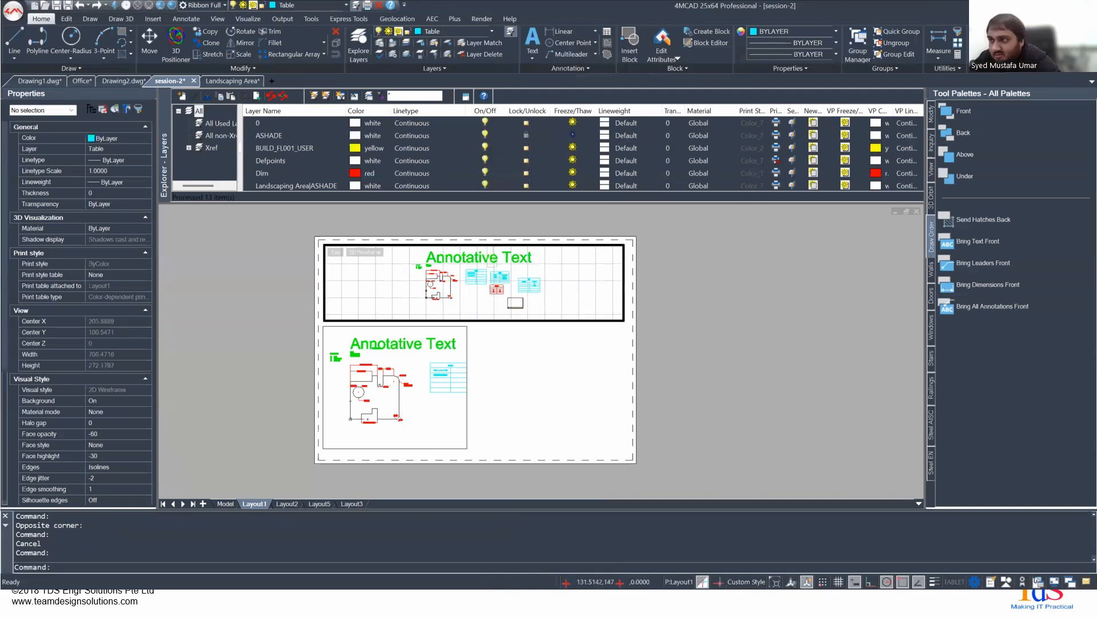
{"action": "double_click", "coordinate": [562, 373]}
{"action": "double_click", "coordinate": [444, 426]}
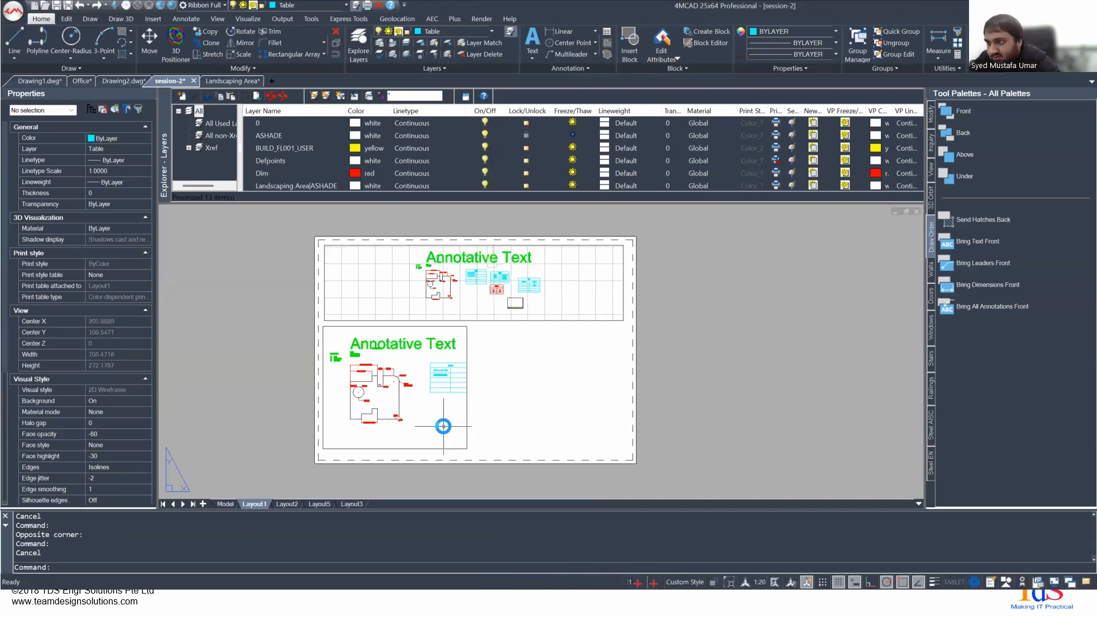
{"action": "double_click", "coordinate": [516, 420]}
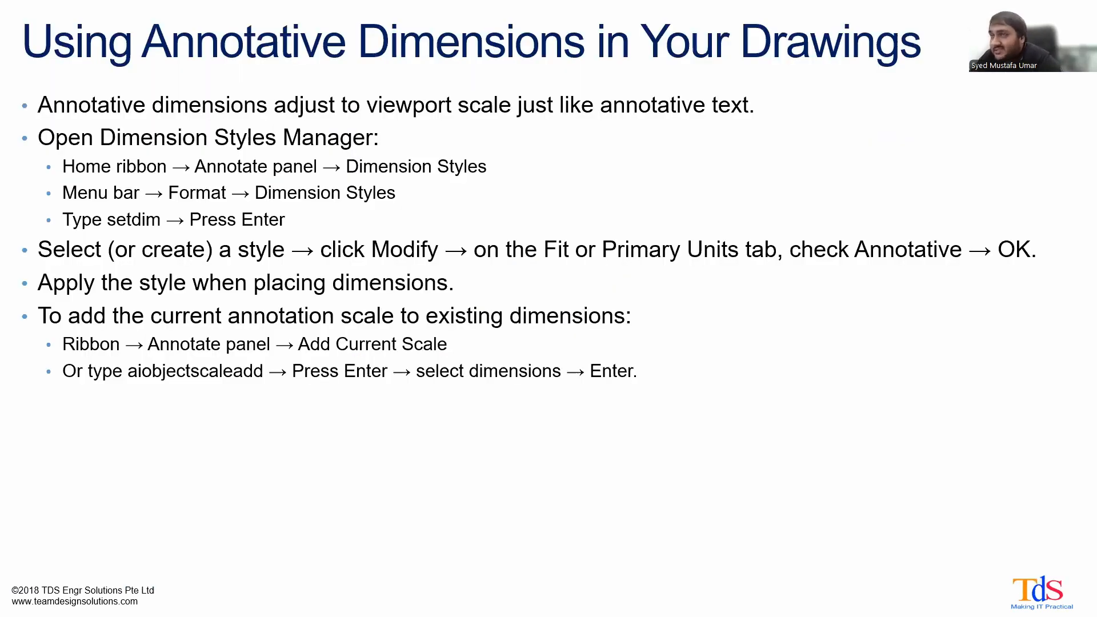
{"action": "key", "text": "Right"}
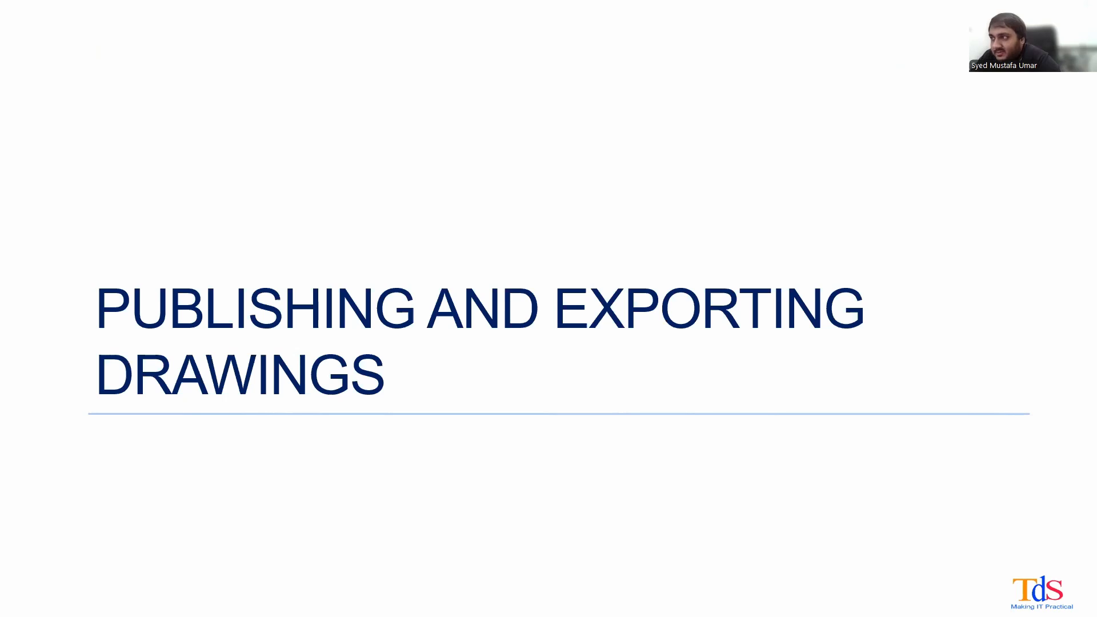
{"action": "key", "text": "Right"}
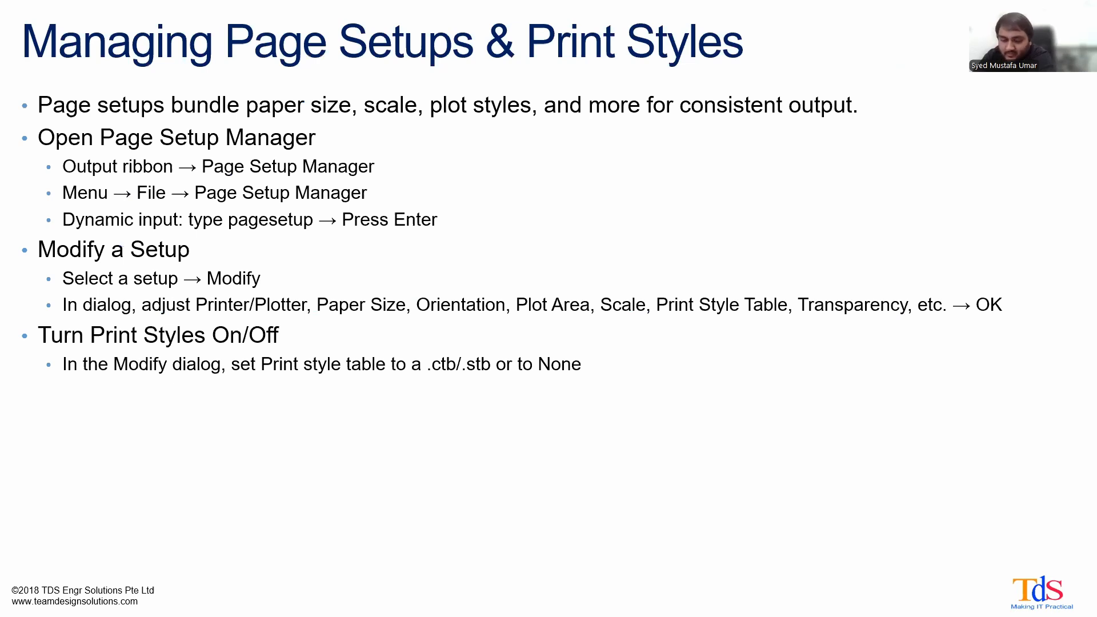
- Switch to 4MCAD, check Layout5 and examine the title block in model space
{"action": "key", "text": "alt+Tab"}
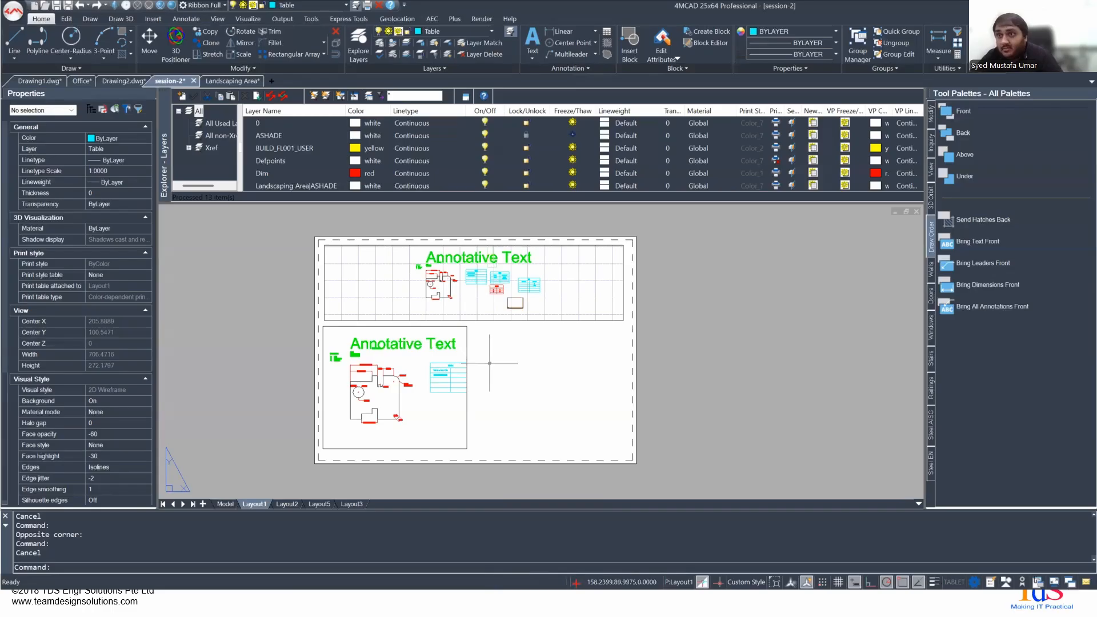
{"action": "left_click", "coordinate": [319, 505]}
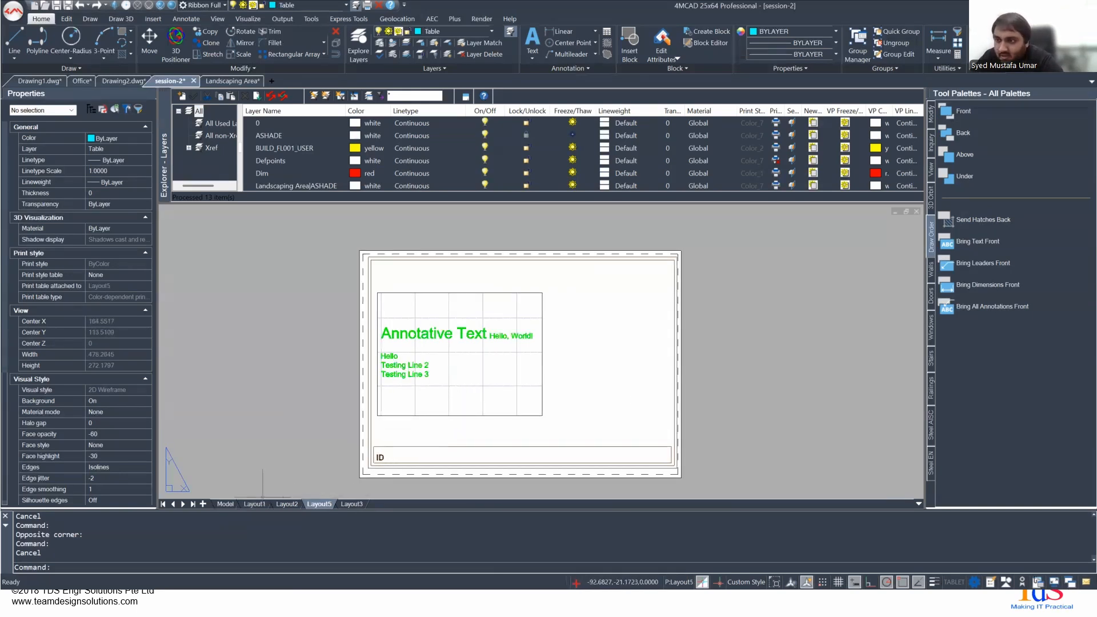
{"action": "left_click", "coordinate": [224, 504]}
{"action": "scroll", "coordinate": [517, 396], "scroll_direction": "down", "scroll_amount": 3}
{"action": "middle_click_drag", "start_coordinate": [608, 442], "coordinate": [509, 298]}
{"action": "middle_click_drag", "start_coordinate": [793, 454], "coordinate": [547, 357]}
{"action": "middle_click_drag", "start_coordinate": [755, 446], "coordinate": [608, 440]}
{"action": "scroll", "coordinate": [590, 412], "scroll_direction": "up", "scroll_amount": 5}
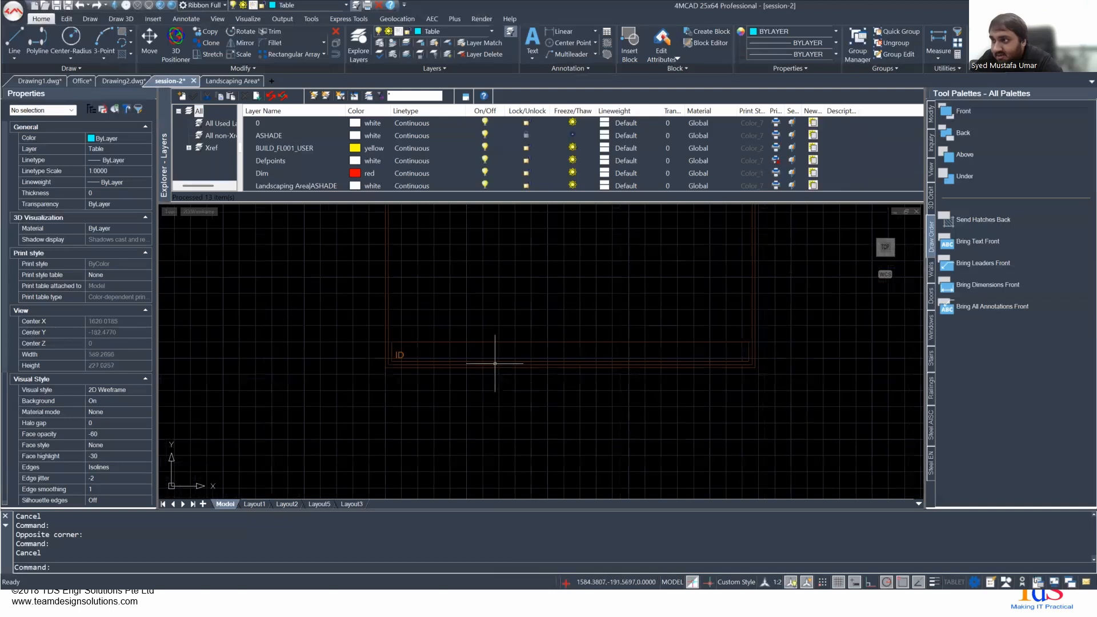
{"action": "left_click", "coordinate": [498, 366]}
{"action": "middle_click_drag", "start_coordinate": [640, 367], "coordinate": [599, 410]}
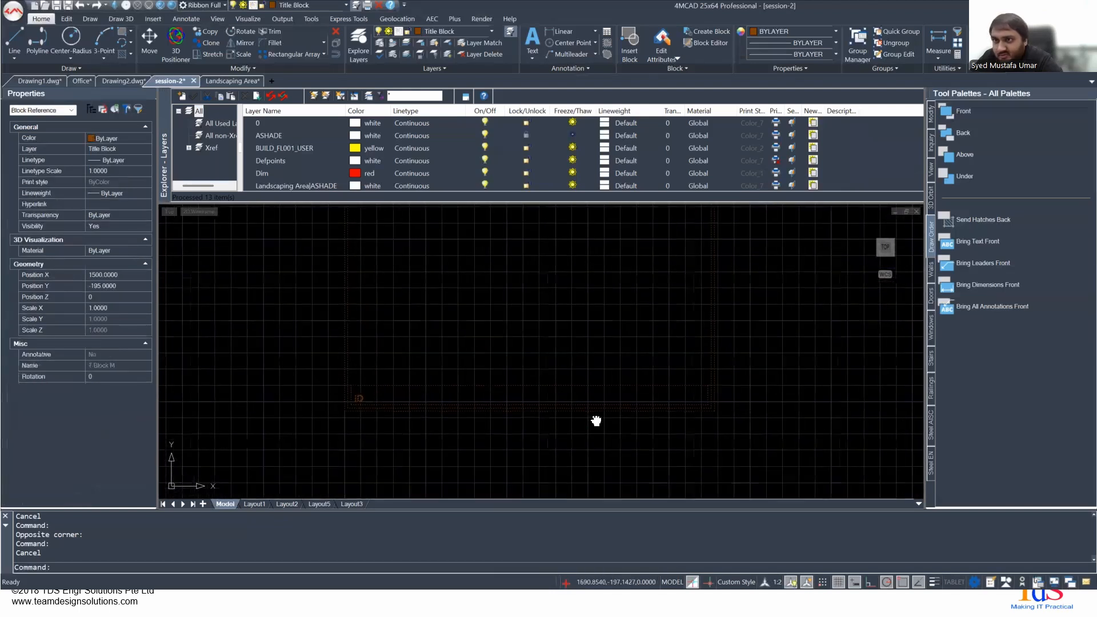
{"action": "scroll", "coordinate": [567, 355], "scroll_direction": "down", "scroll_amount": 3}
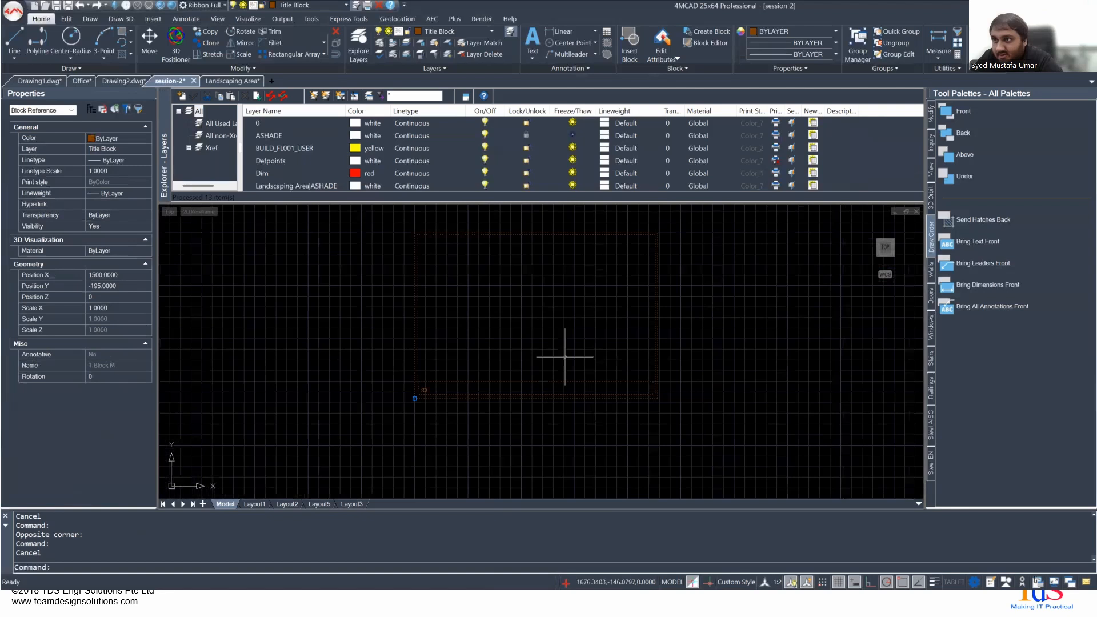
- Compare how the title block appears in Layout5, Layout3 and model space, finishing on Layout3
{"action": "left_click", "coordinate": [318, 503]}
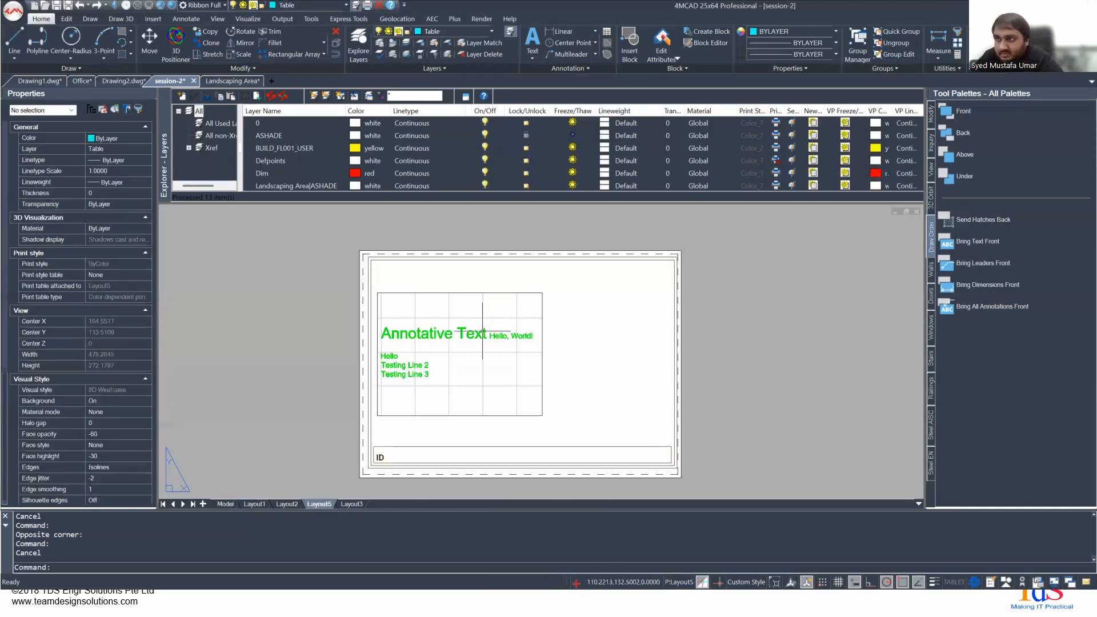
{"action": "left_click", "coordinate": [352, 503]}
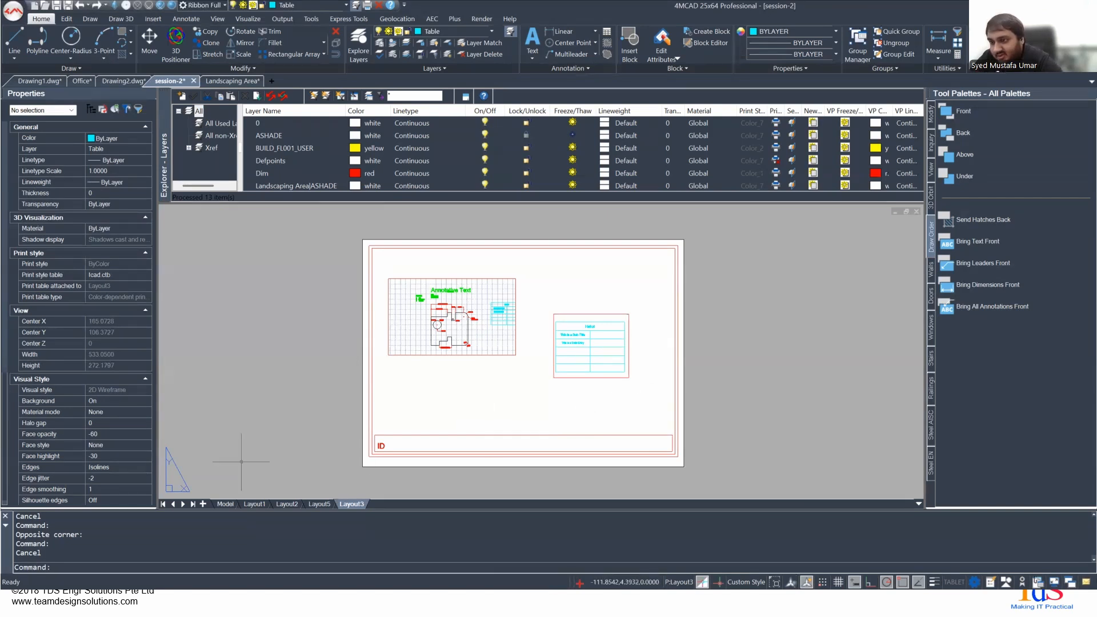
{"action": "left_click", "coordinate": [224, 504]}
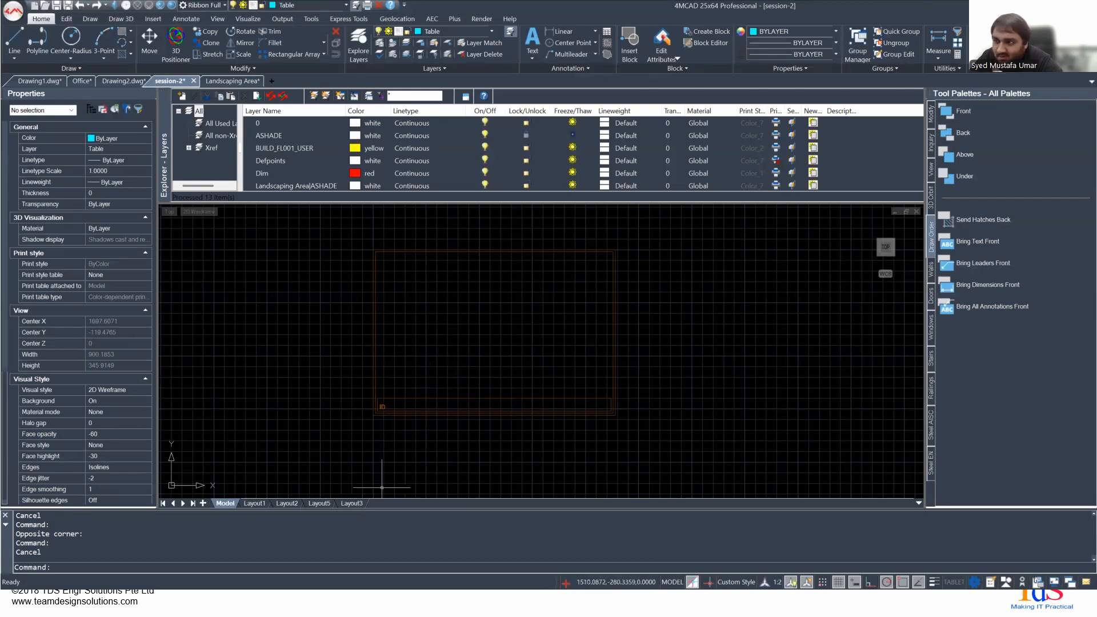
{"action": "left_click", "coordinate": [359, 503]}
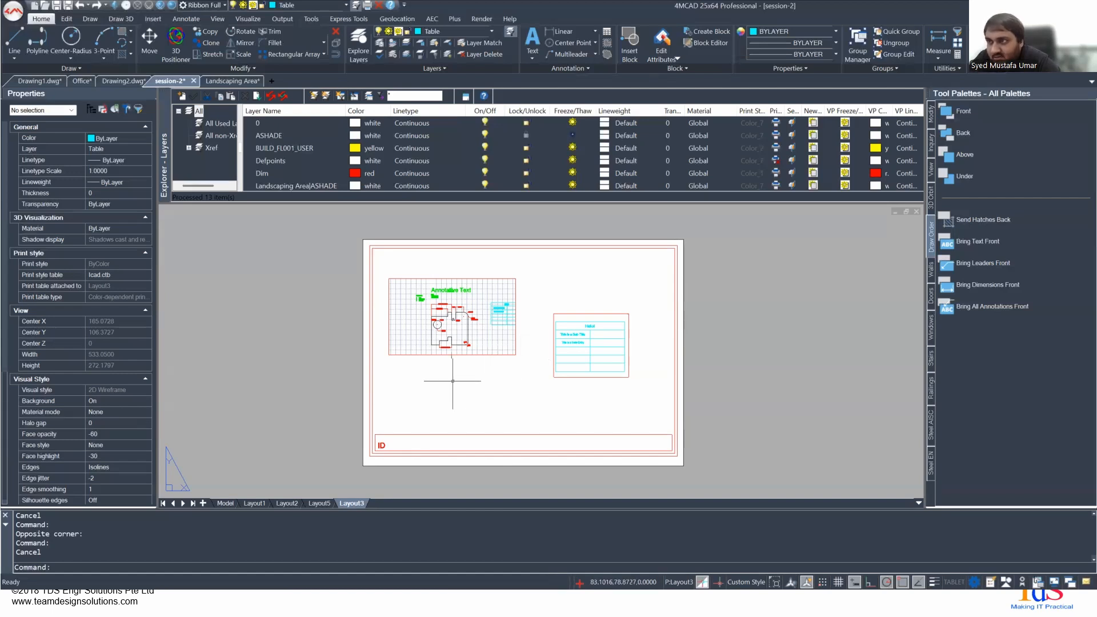
{"action": "left_click", "coordinate": [369, 396]}
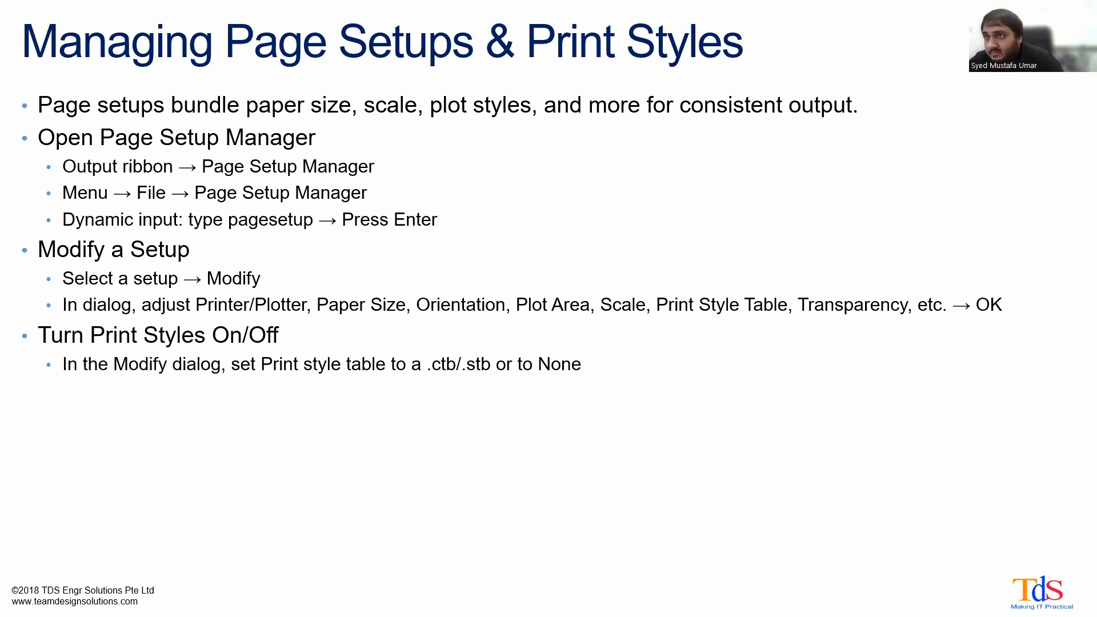
- Switch back to 4MCAD, run PAGESETUP for Layout3 and open Custom Setup for modification
{"action": "key", "text": "alt+Tab"}
{"action": "scroll", "coordinate": [443, 456], "scroll_direction": "down", "scroll_amount": 1}
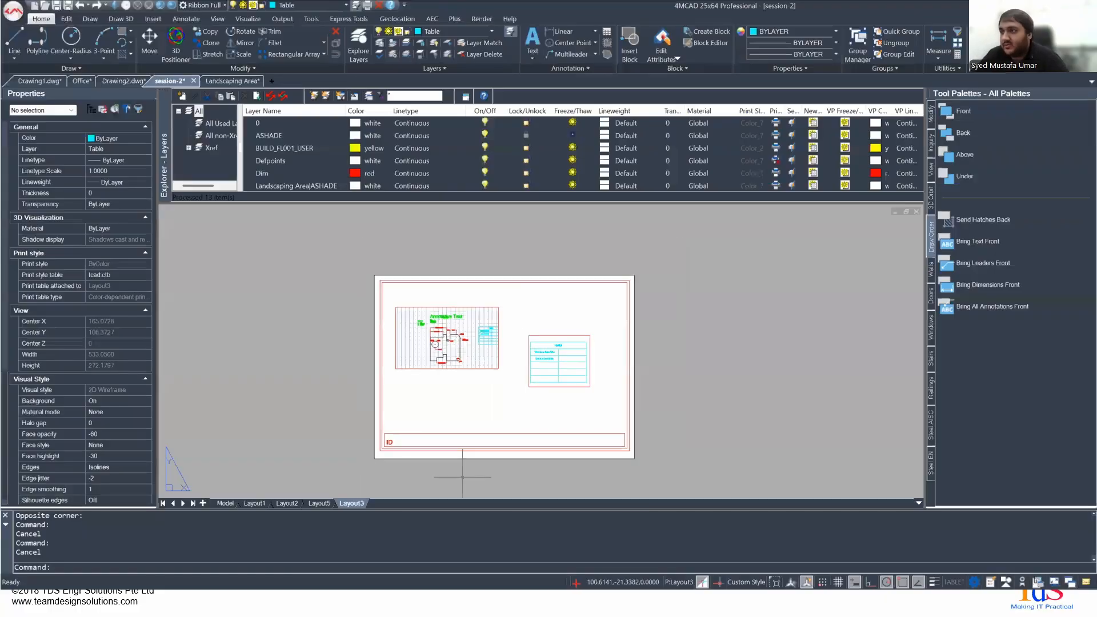
{"action": "scroll", "coordinate": [431, 339], "scroll_direction": "up", "scroll_amount": 3}
{"action": "scroll", "coordinate": [491, 364], "scroll_direction": "down", "scroll_amount": 3}
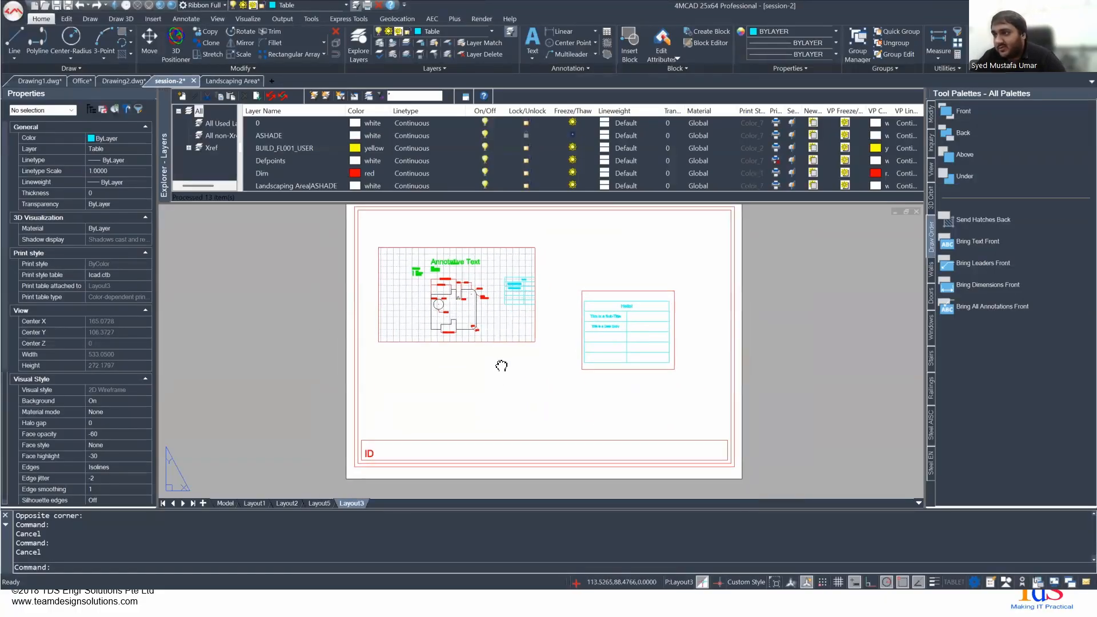
{"action": "type", "text": "pagesetup"}
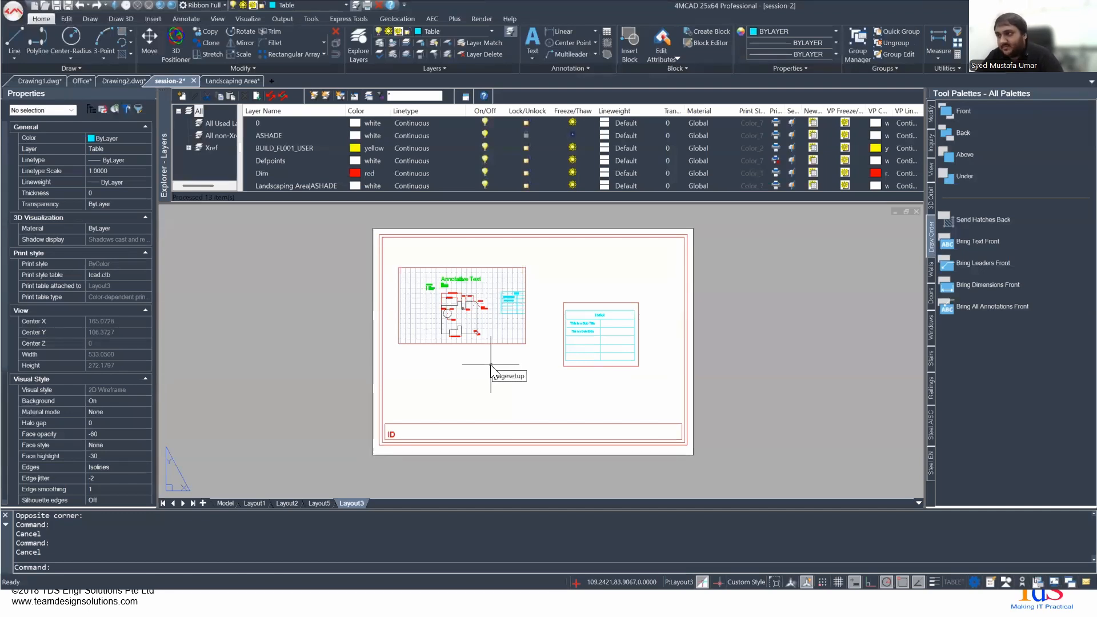
{"action": "key", "text": "Return"}
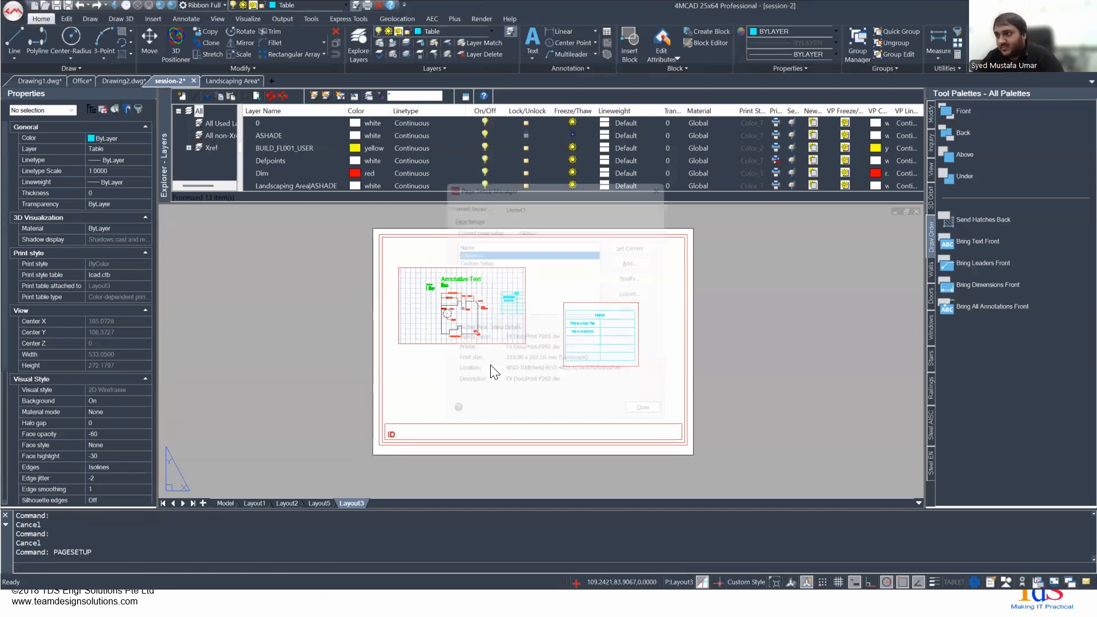
{"action": "left_click", "coordinate": [468, 251]}
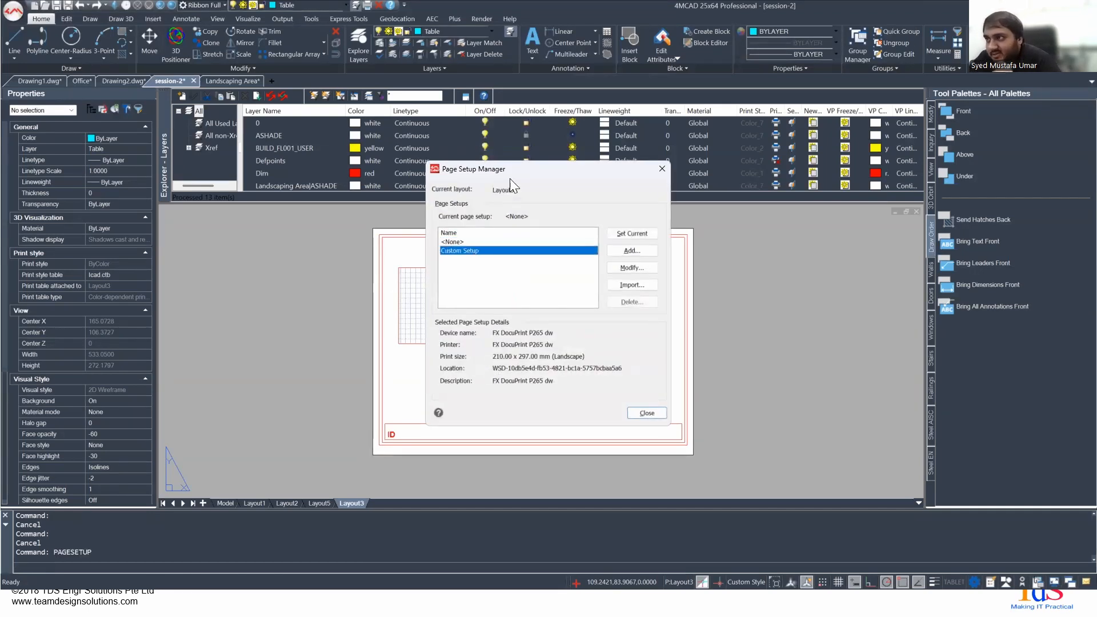
{"action": "left_click_drag", "start_coordinate": [518, 169], "coordinate": [739, 161]}
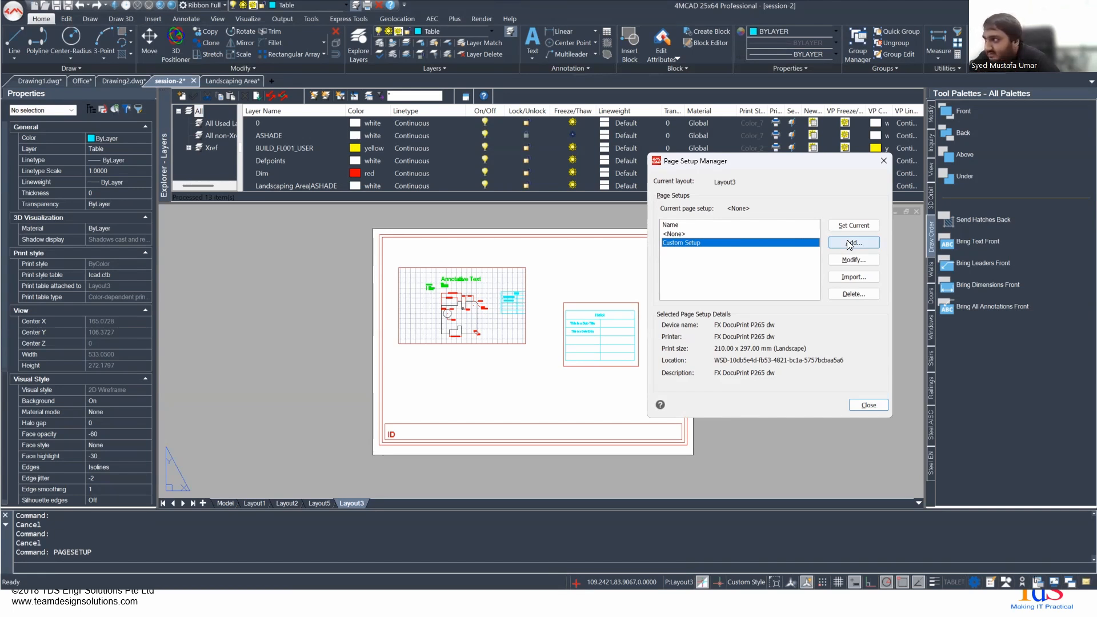
{"action": "left_click", "coordinate": [854, 259]}
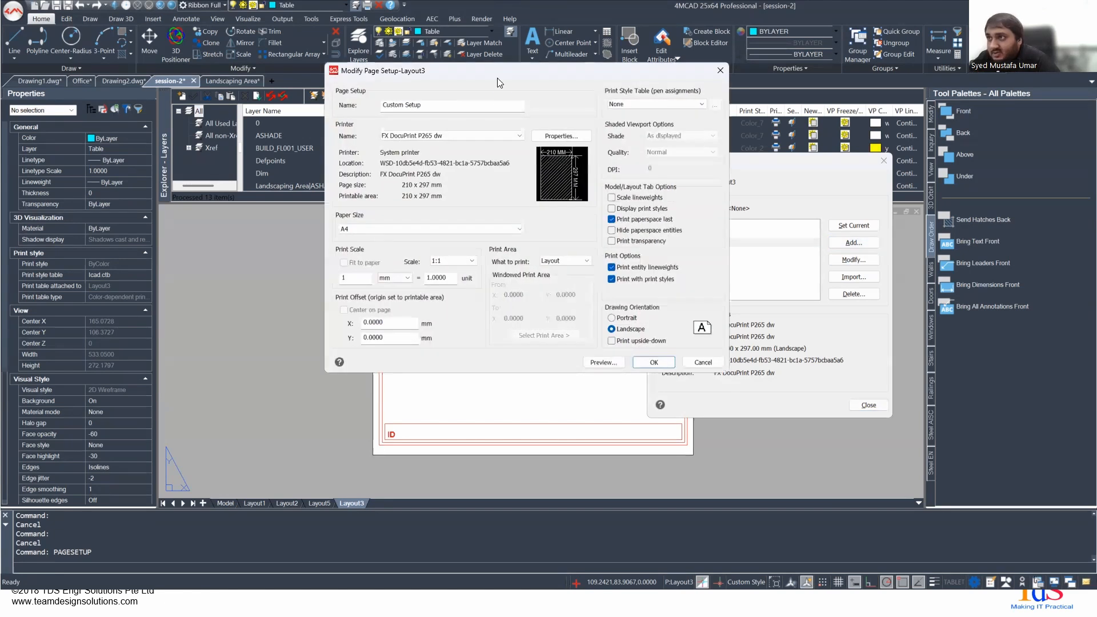
- Set Custom Setup's printer to DWG to PDF.pc3 and its print area to Extents
{"action": "left_click", "coordinate": [451, 136]}
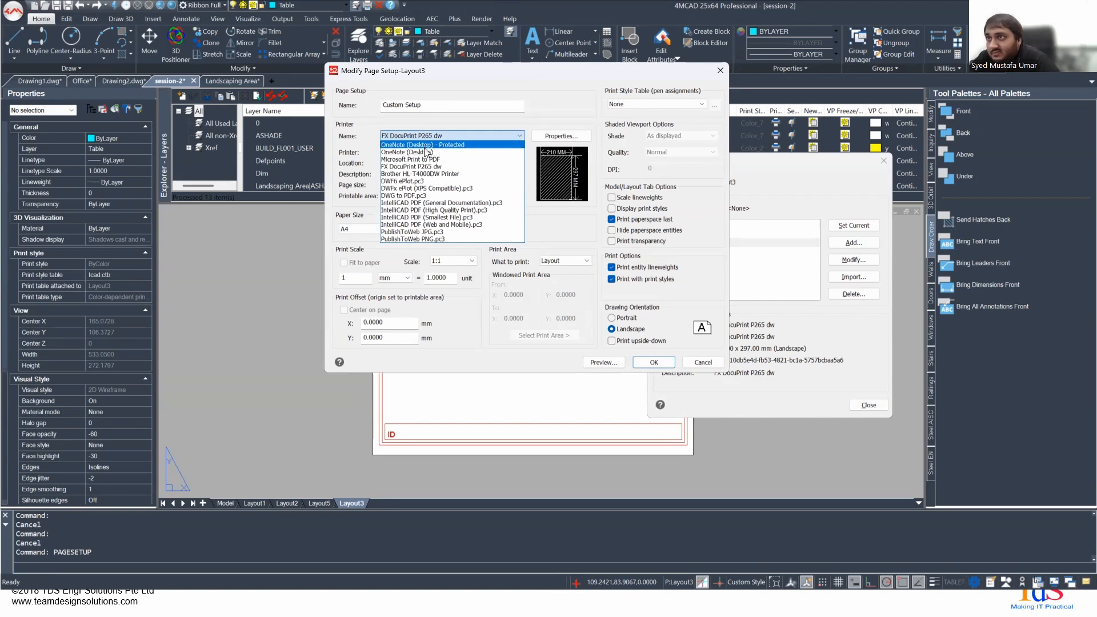
{"action": "left_click", "coordinate": [421, 196]}
{"action": "left_click", "coordinate": [457, 135]}
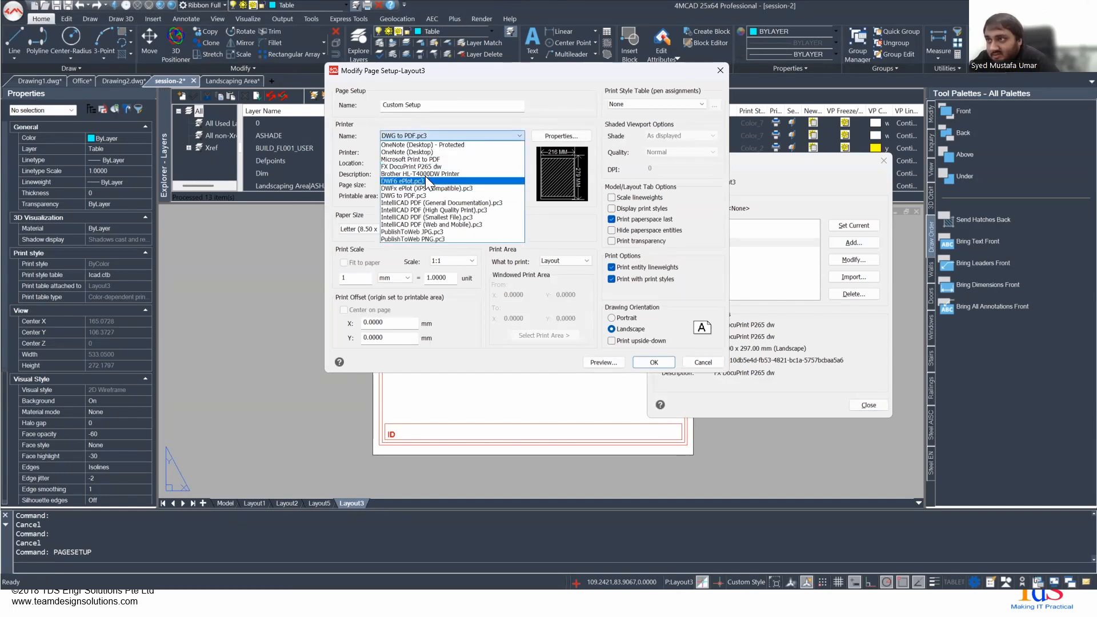
{"action": "left_click", "coordinate": [541, 117]}
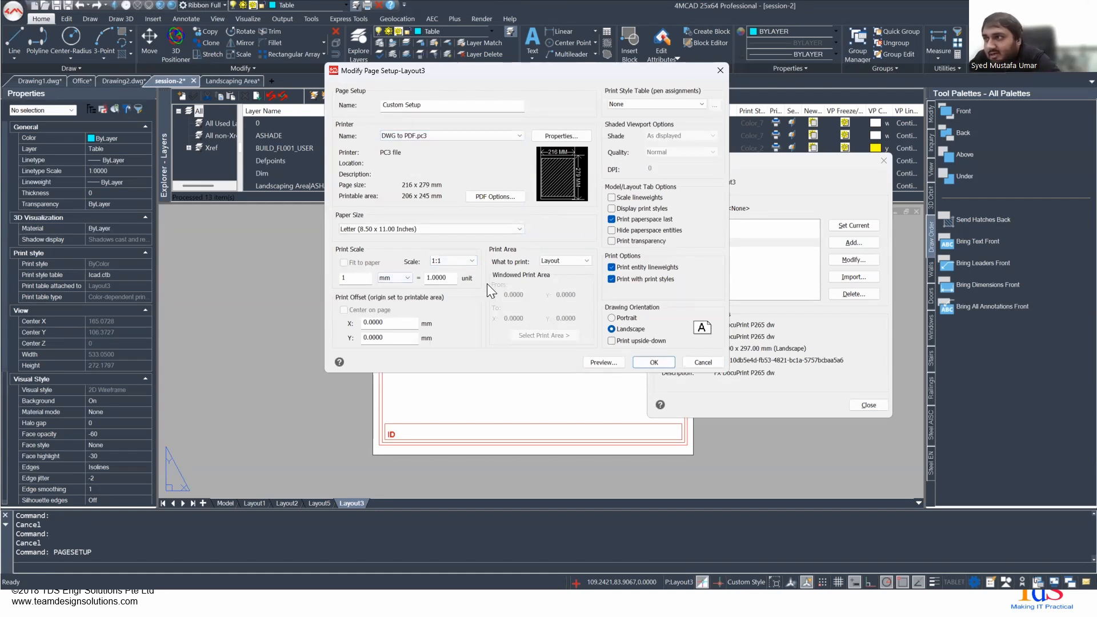
{"action": "left_click", "coordinate": [551, 260]}
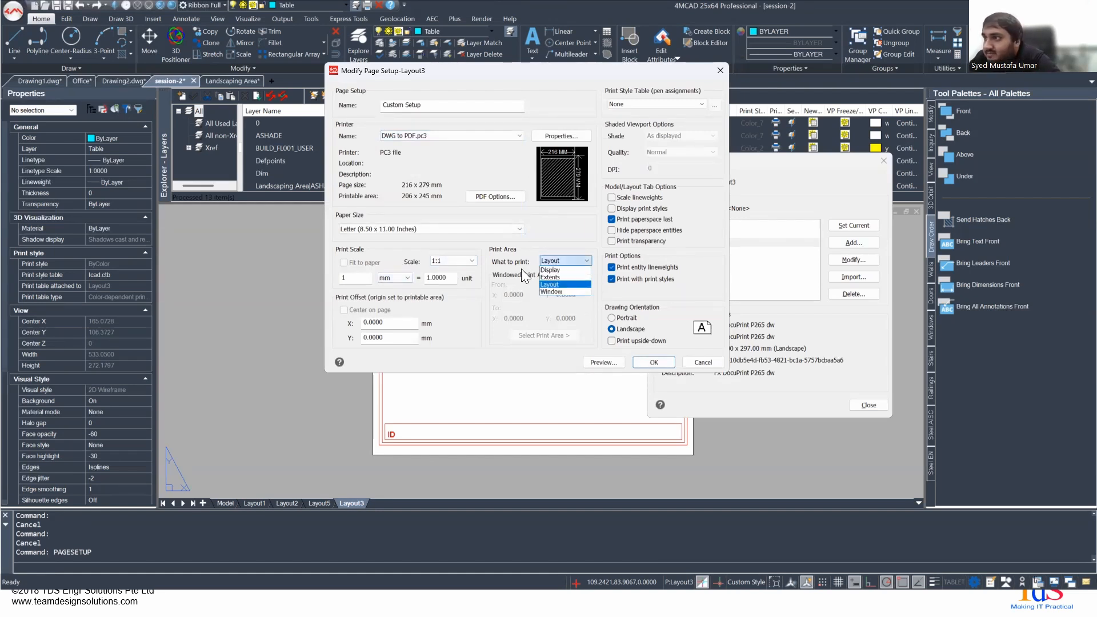
{"action": "left_click", "coordinate": [558, 276]}
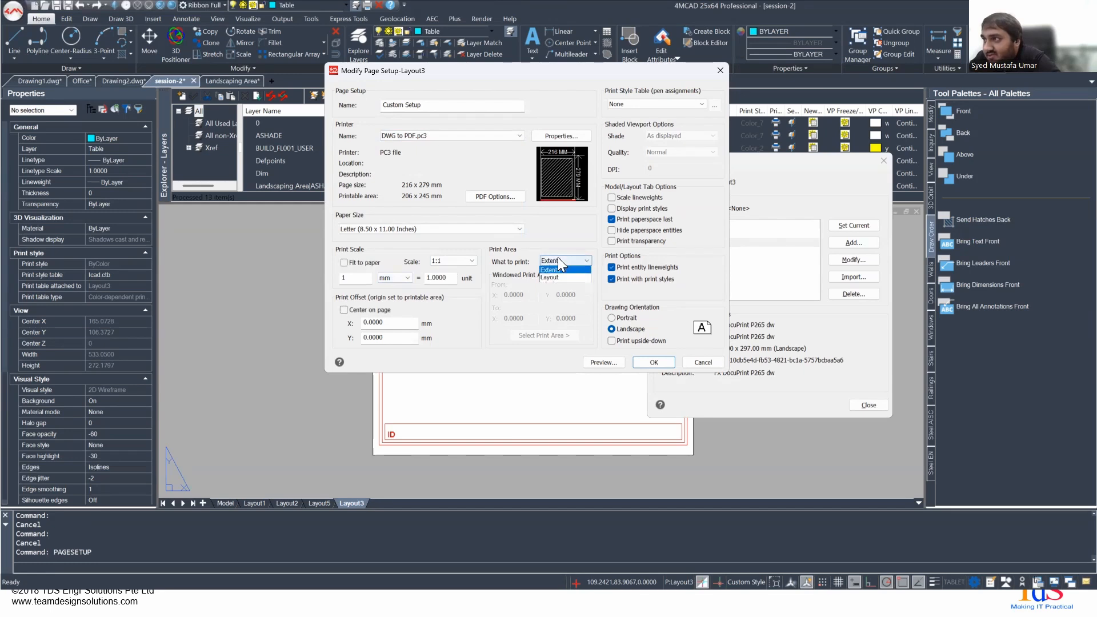
- Try a windowed print area for Custom Setup, cancel picking its corners, and choose Extents again
{"action": "left_click", "coordinate": [558, 289]}
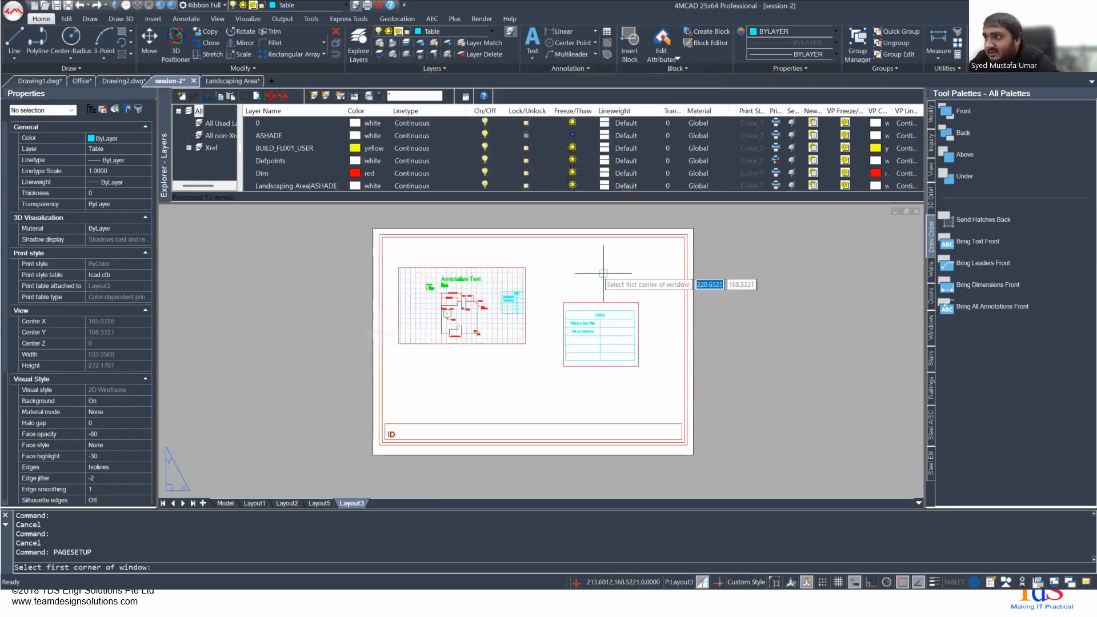
{"action": "key", "text": "Escape"}
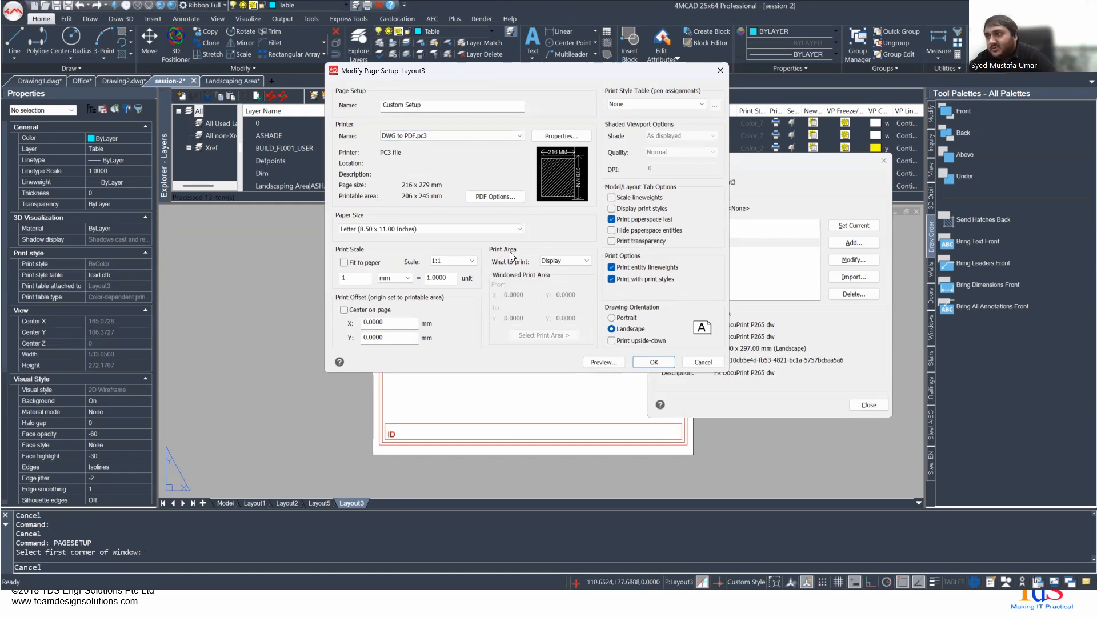
{"action": "left_click", "coordinate": [559, 261]}
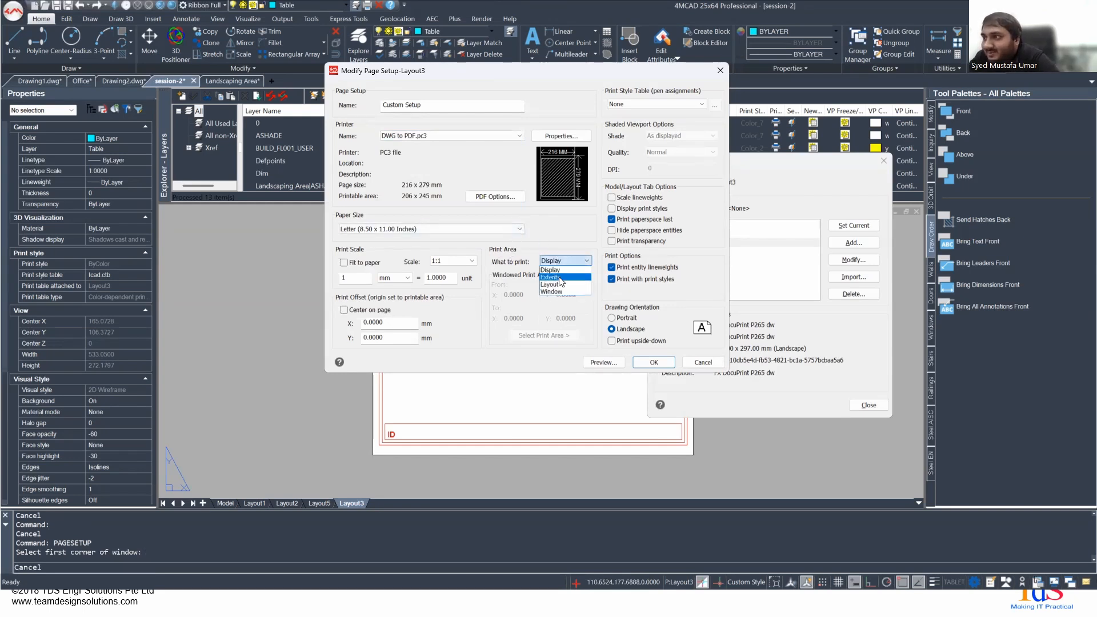
{"action": "left_click", "coordinate": [559, 278]}
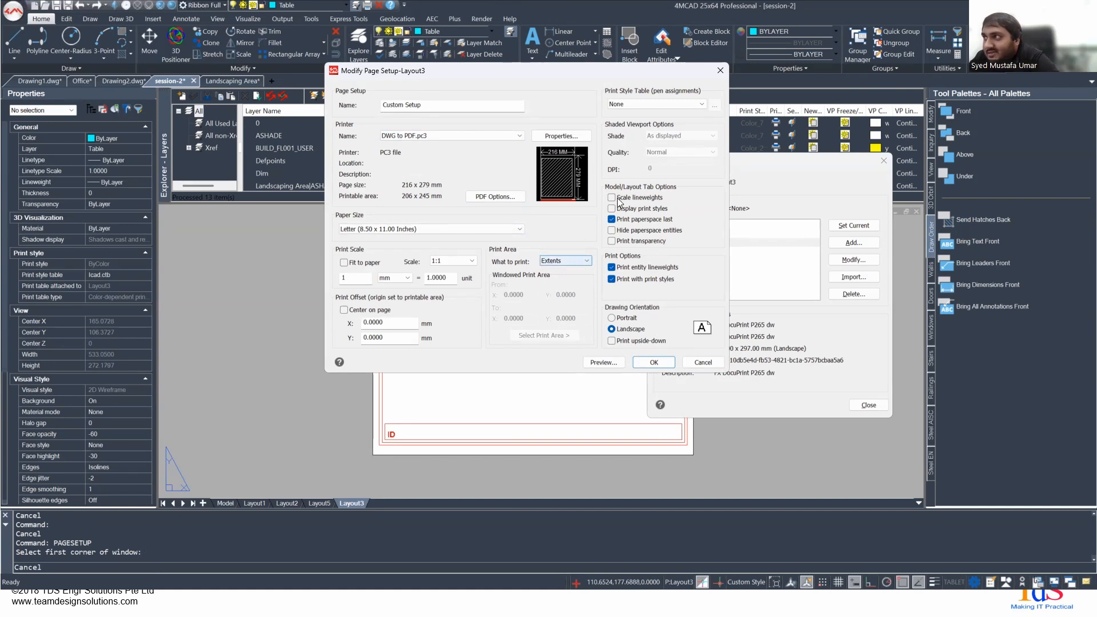
- Try Fit to paper in Custom Setup, return the print scale to 1:1, and discard the page setup changes
{"action": "left_click", "coordinate": [644, 103]}
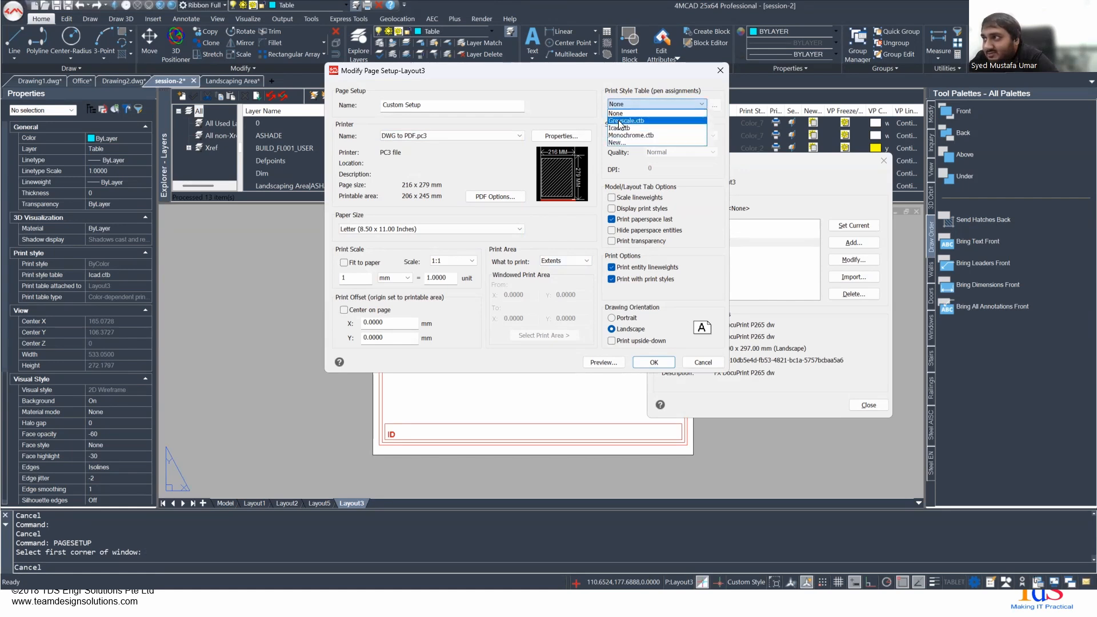
{"action": "left_click", "coordinate": [545, 86]}
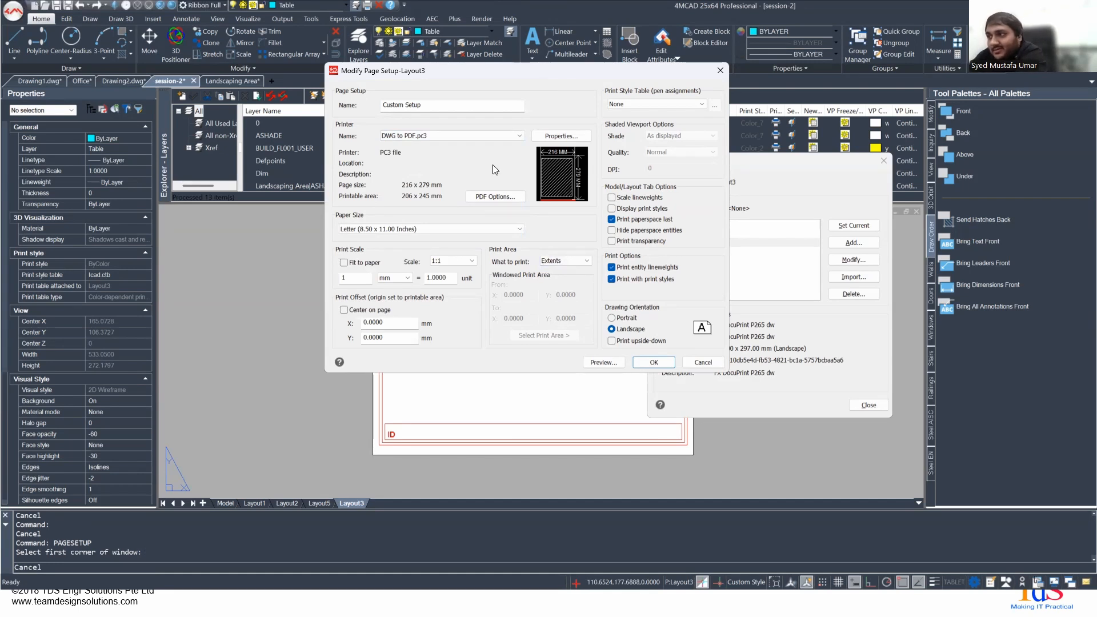
{"action": "left_click", "coordinate": [344, 263]}
{"action": "left_click", "coordinate": [343, 263]}
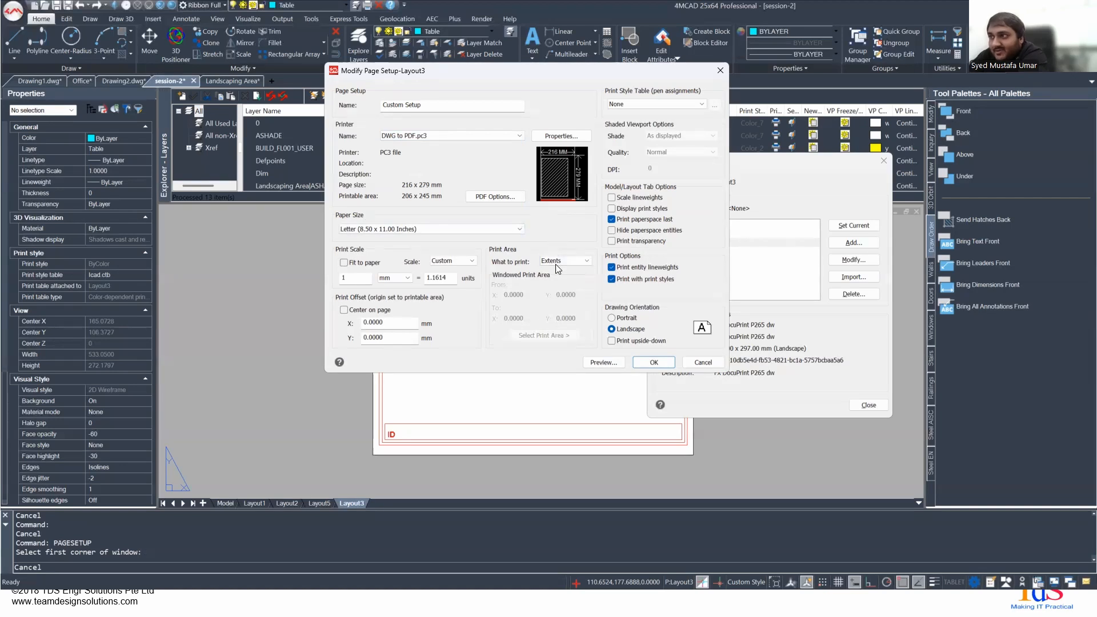
{"action": "double_click", "coordinate": [438, 277]}
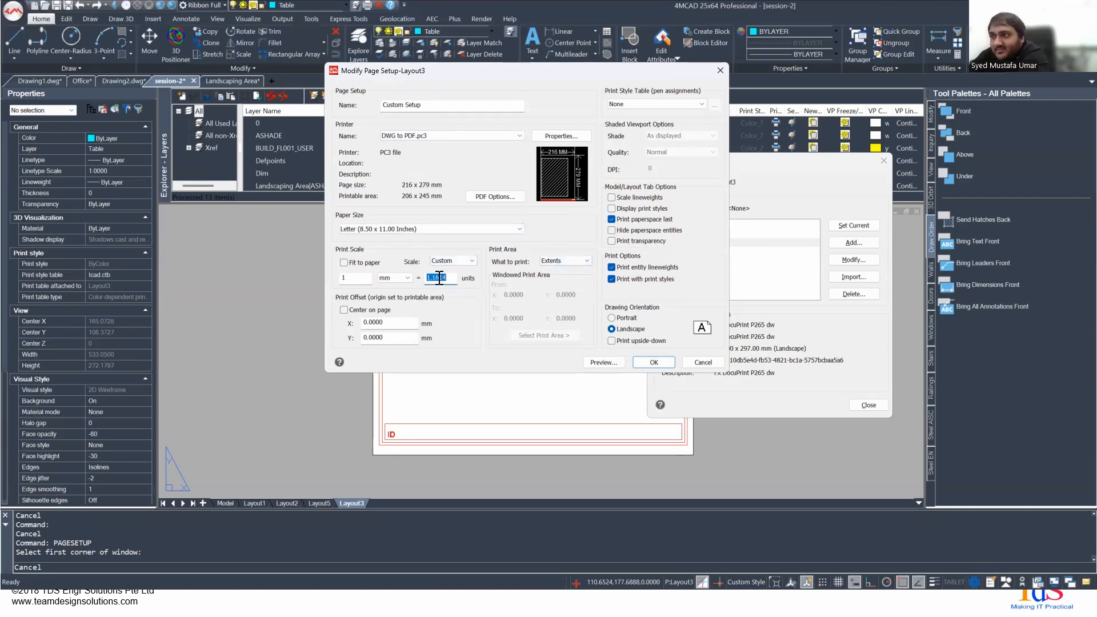
{"action": "key", "text": "Tab"}
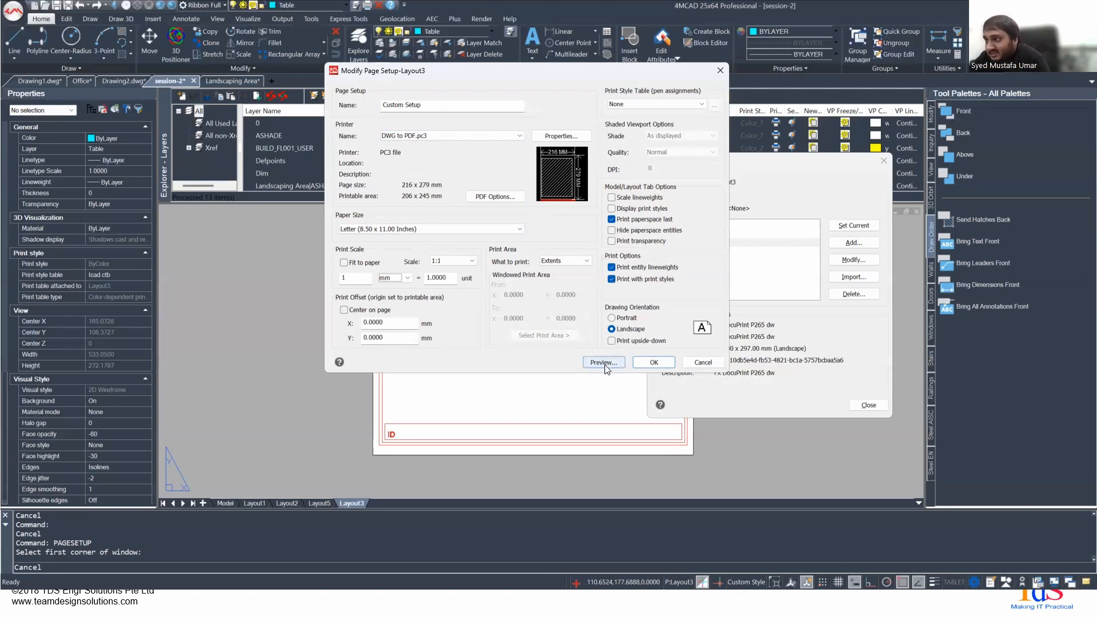
{"action": "left_click", "coordinate": [702, 362]}
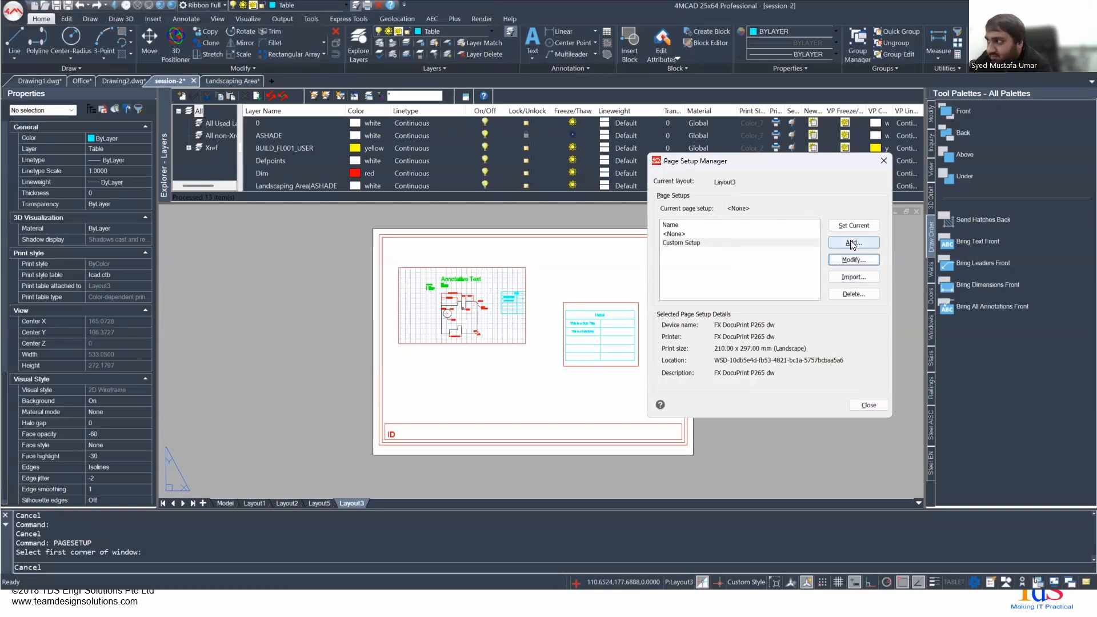
- Open the drawing selection for importing page setups and cancel the import
{"action": "left_click", "coordinate": [852, 275]}
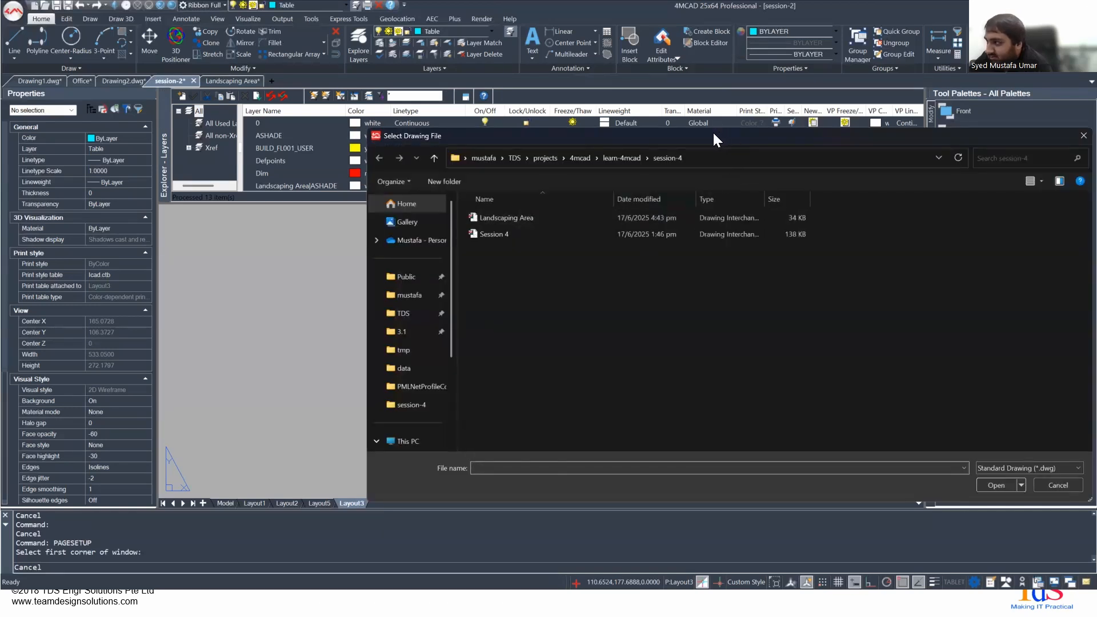
{"action": "left_click", "coordinate": [925, 476]}
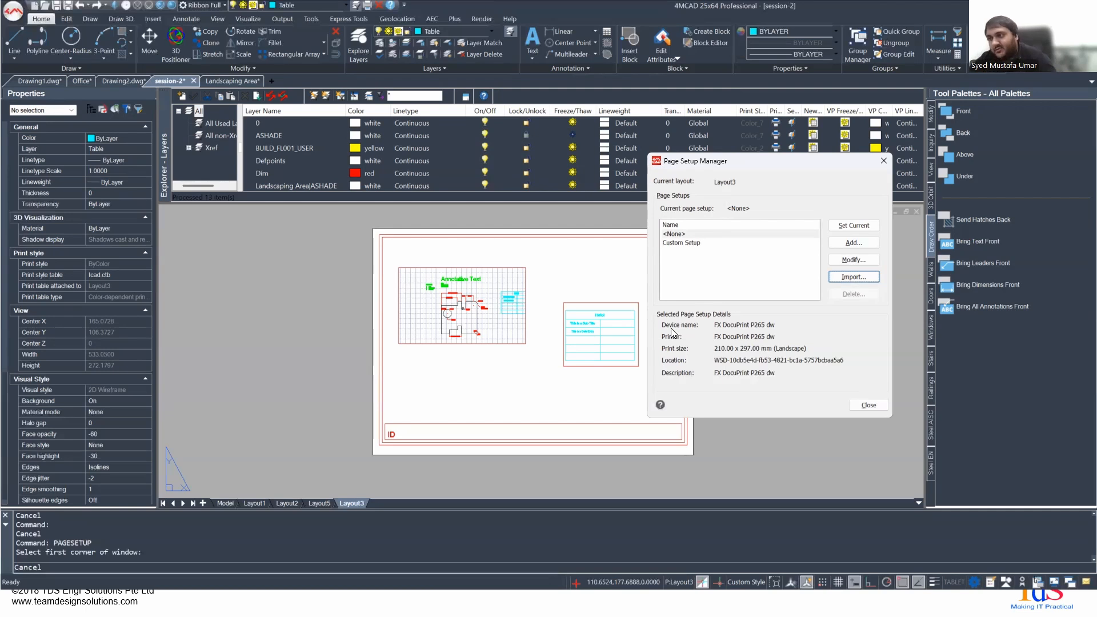
- Advance the presentation to the Printing Preview slide, and back in 4MCAD close the Page Setup Manager
{"action": "key", "text": "alt+Tab"}
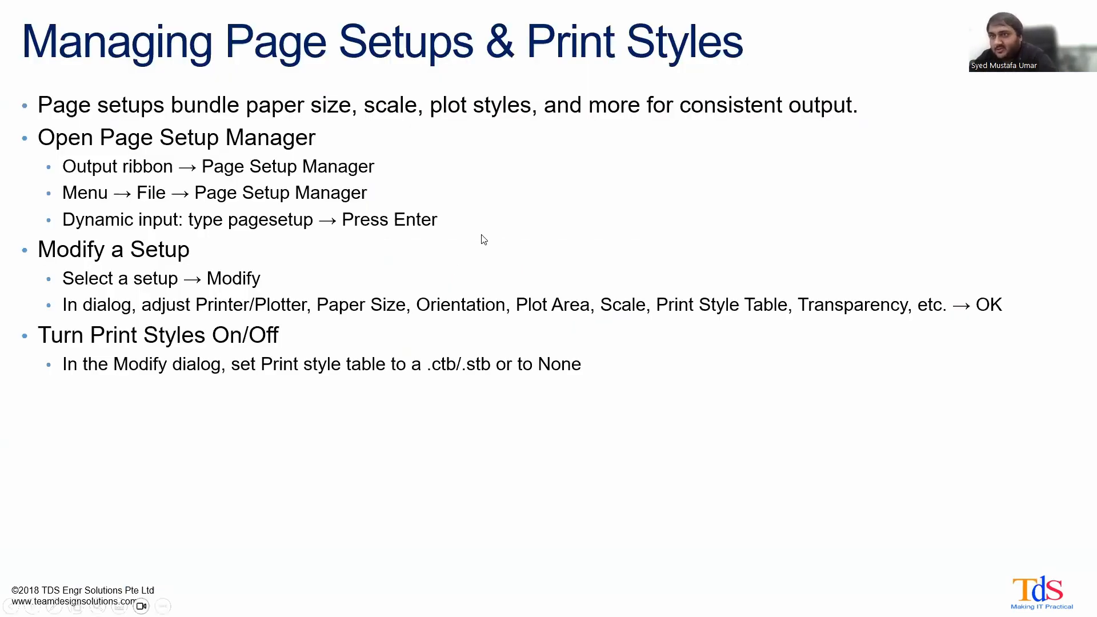
{"action": "left_click", "coordinate": [437, 272]}
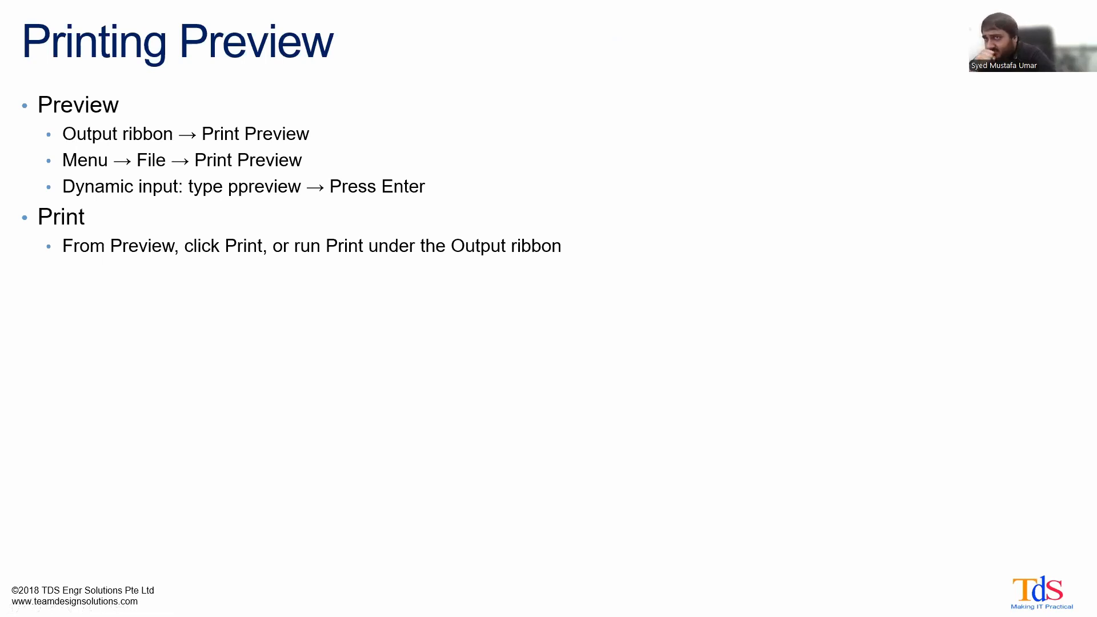
{"action": "key", "text": "alt+Tab"}
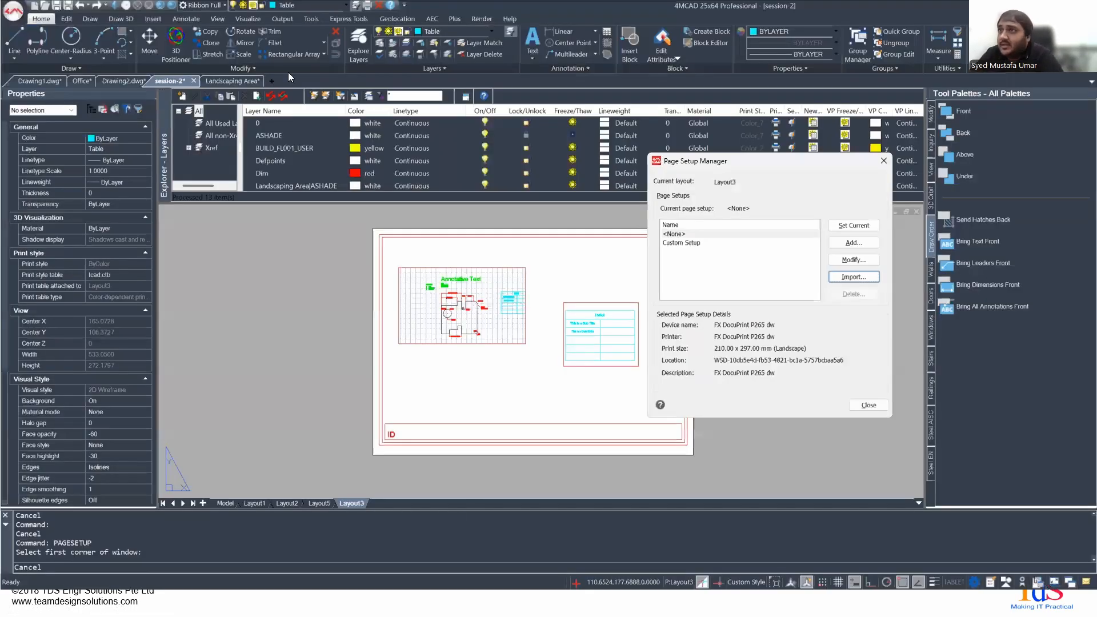
{"action": "left_click", "coordinate": [883, 162]}
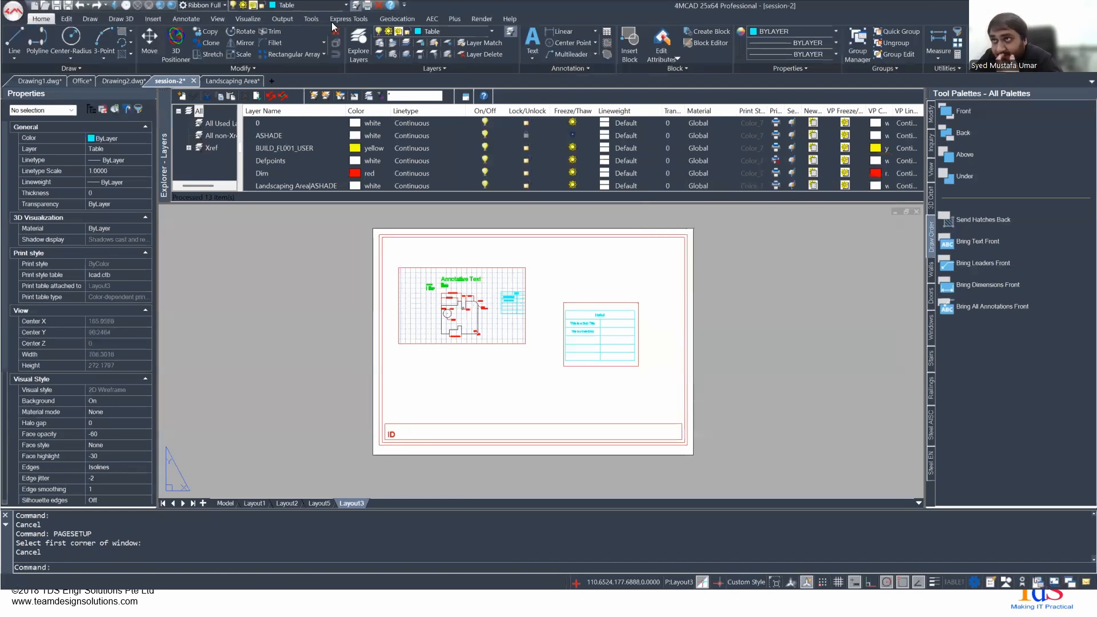
- Save the session-2 drawing, and open its PDF export without exporting a file
{"action": "left_click", "coordinate": [281, 19]}
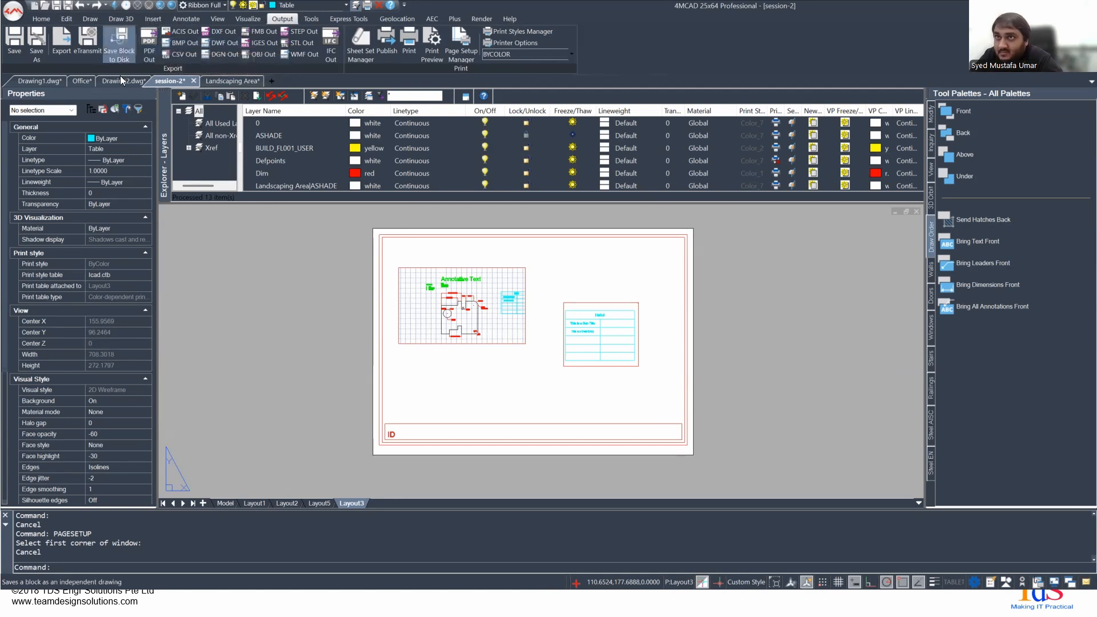
{"action": "left_click", "coordinate": [16, 41]}
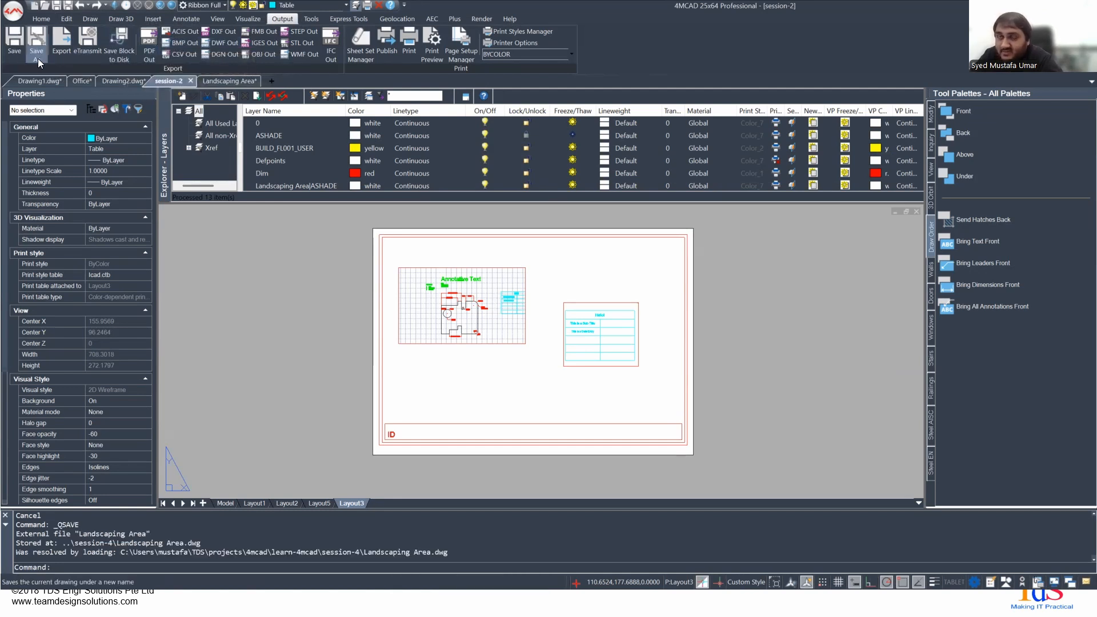
{"action": "left_click", "coordinate": [138, 50]}
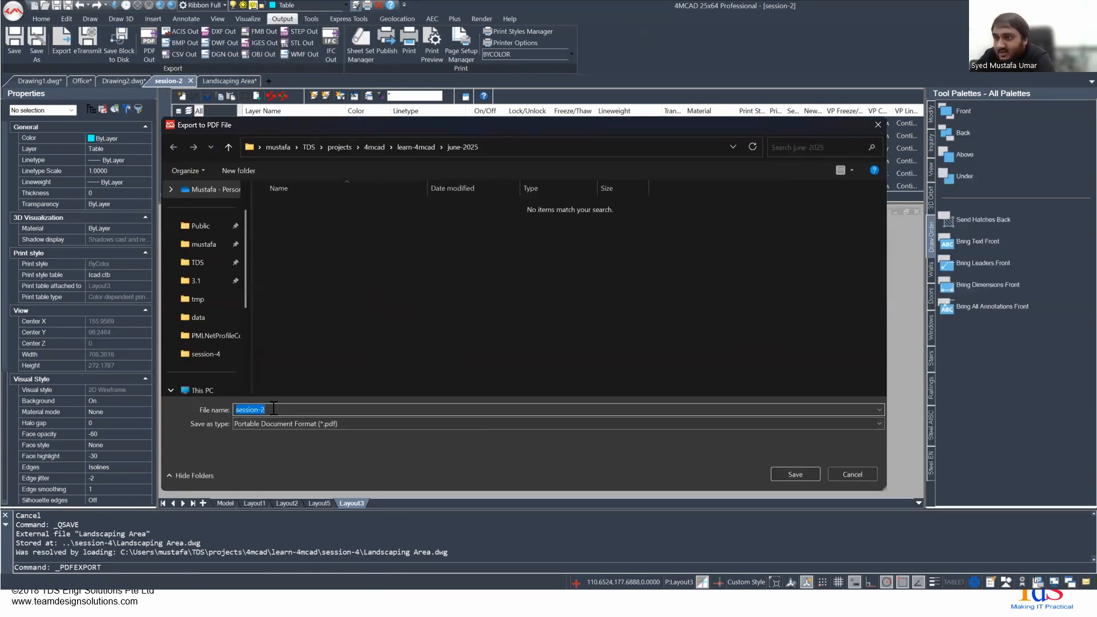
{"action": "left_click", "coordinate": [851, 473]}
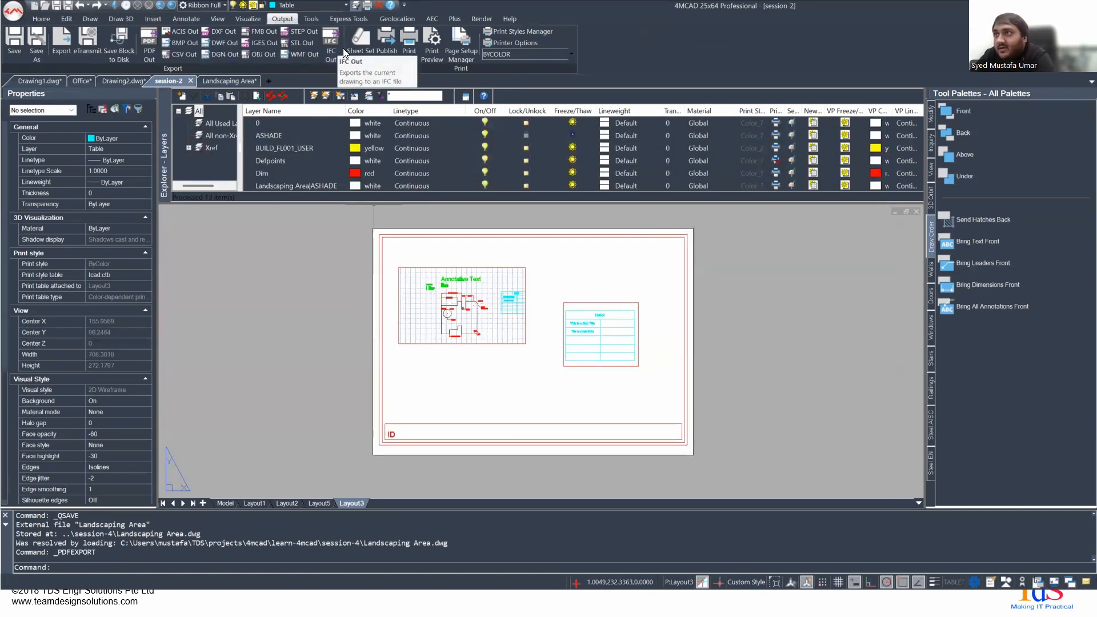
- Examine the Page Setup Manager for Layout3 and close it
{"action": "left_click", "coordinate": [460, 55]}
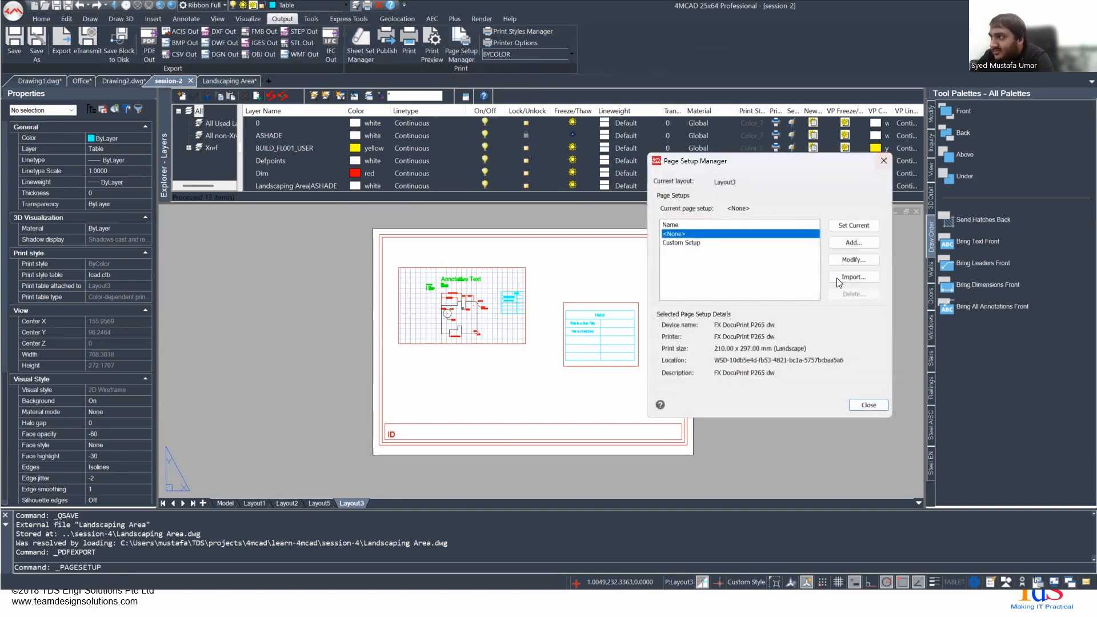
{"action": "left_click", "coordinate": [883, 160]}
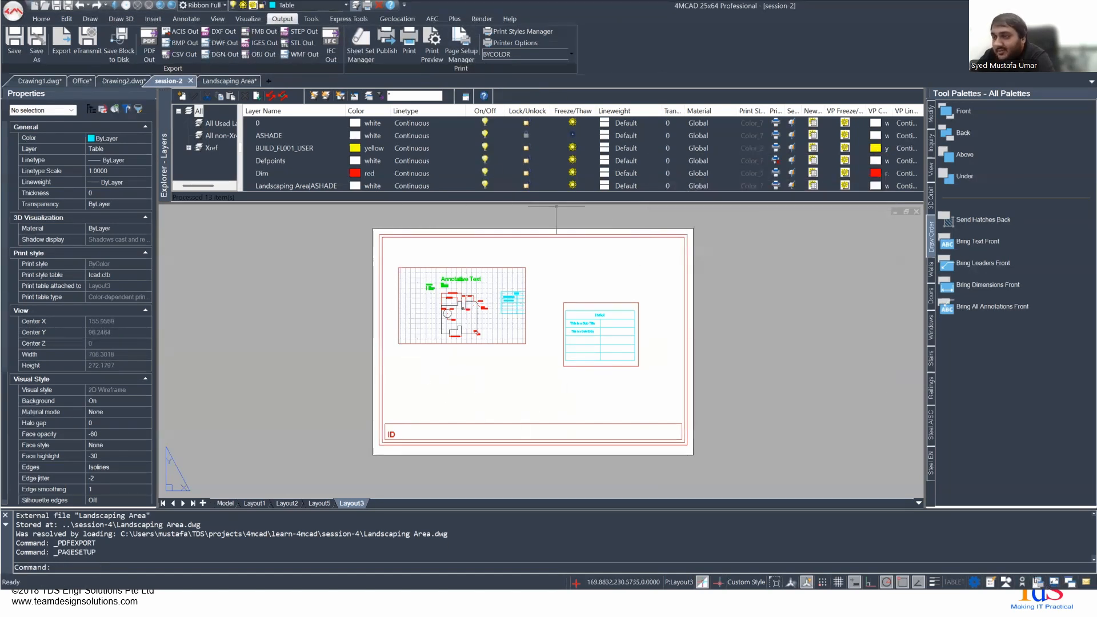
{"action": "left_click", "coordinate": [466, 52]}
{"action": "left_click", "coordinate": [886, 161]}
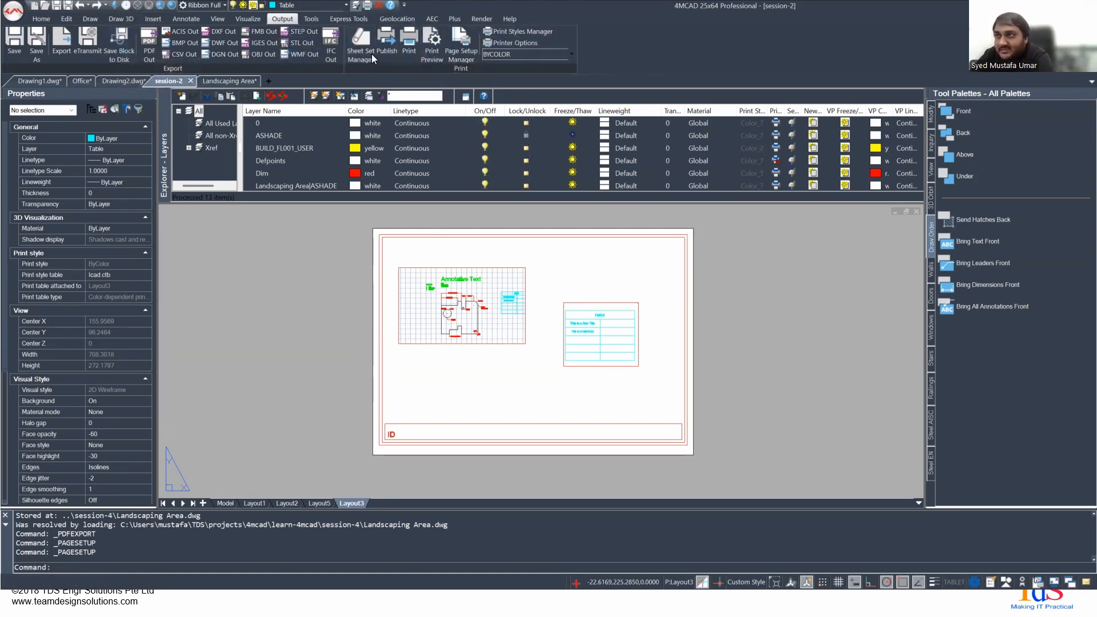
- Look through the application's publish, print, drawing settings and export options
{"action": "left_click", "coordinate": [13, 10]}
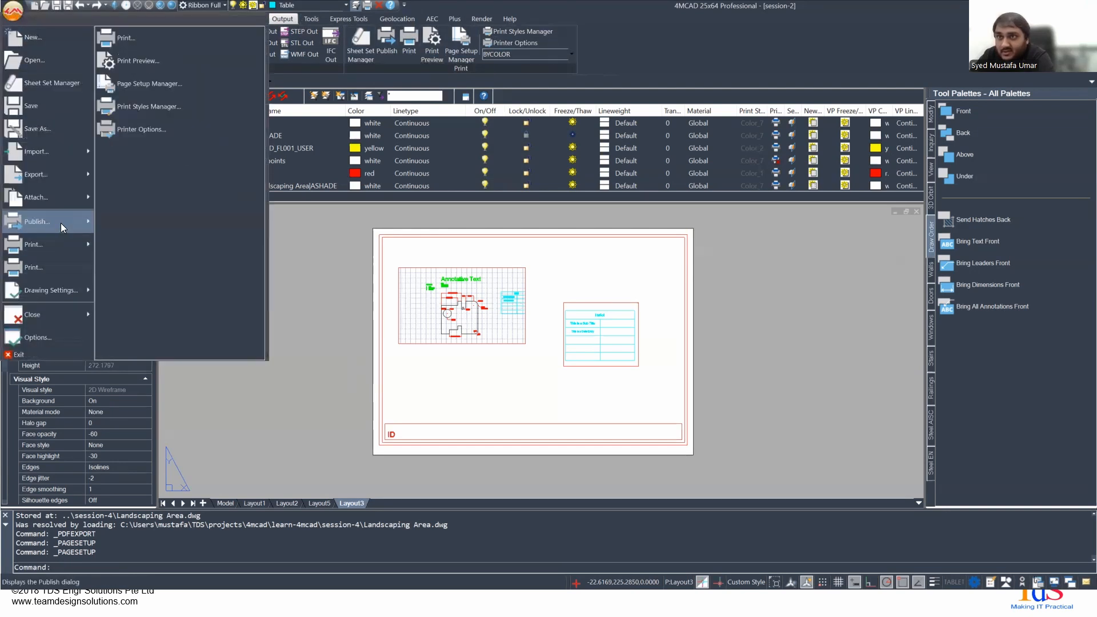
{"action": "mouse_move", "coordinate": [62, 226]}
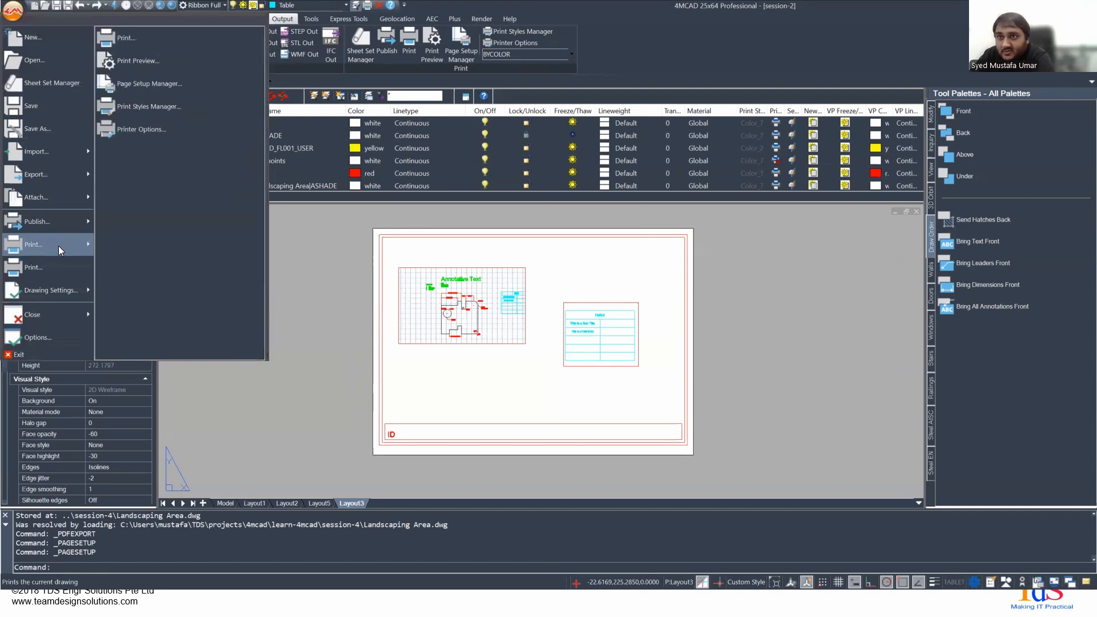
{"action": "mouse_move", "coordinate": [58, 291]}
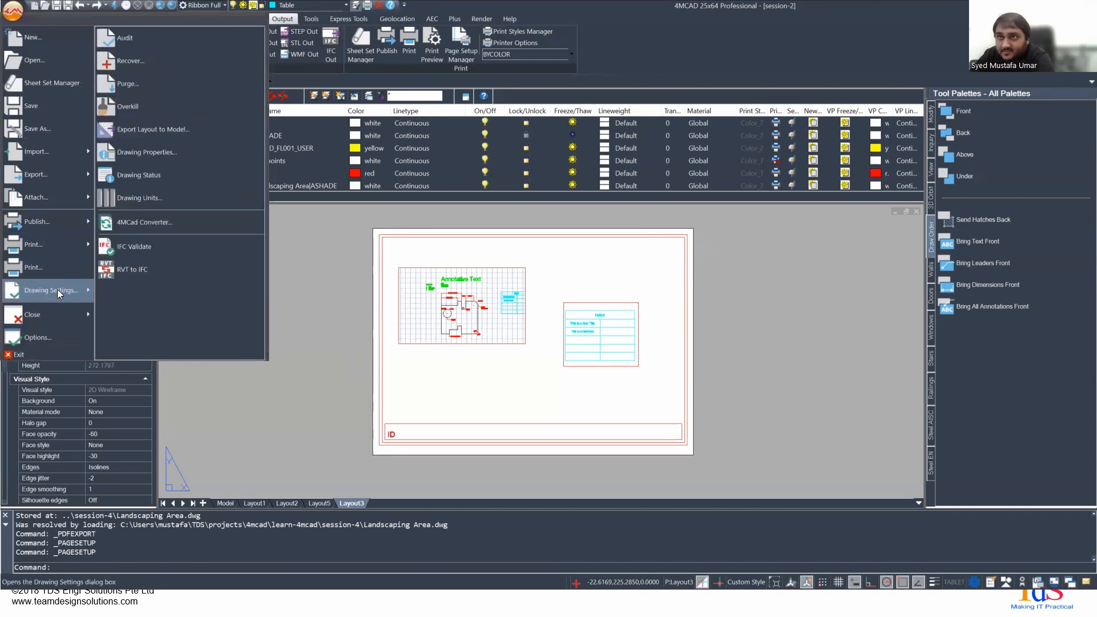
{"action": "mouse_move", "coordinate": [64, 175]}
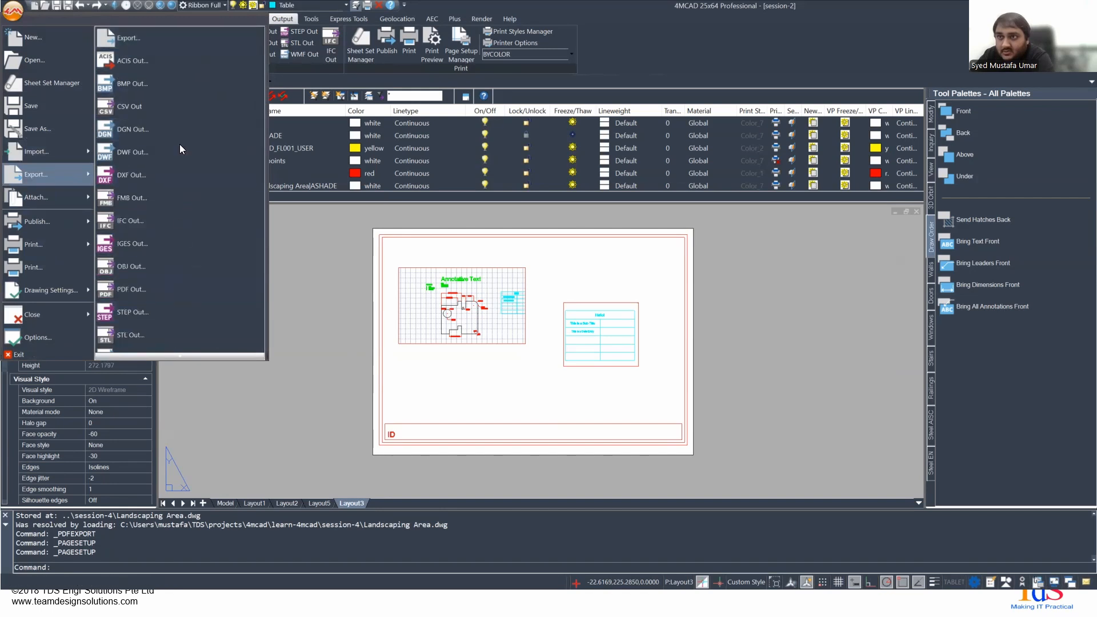
{"action": "left_click", "coordinate": [322, 233]}
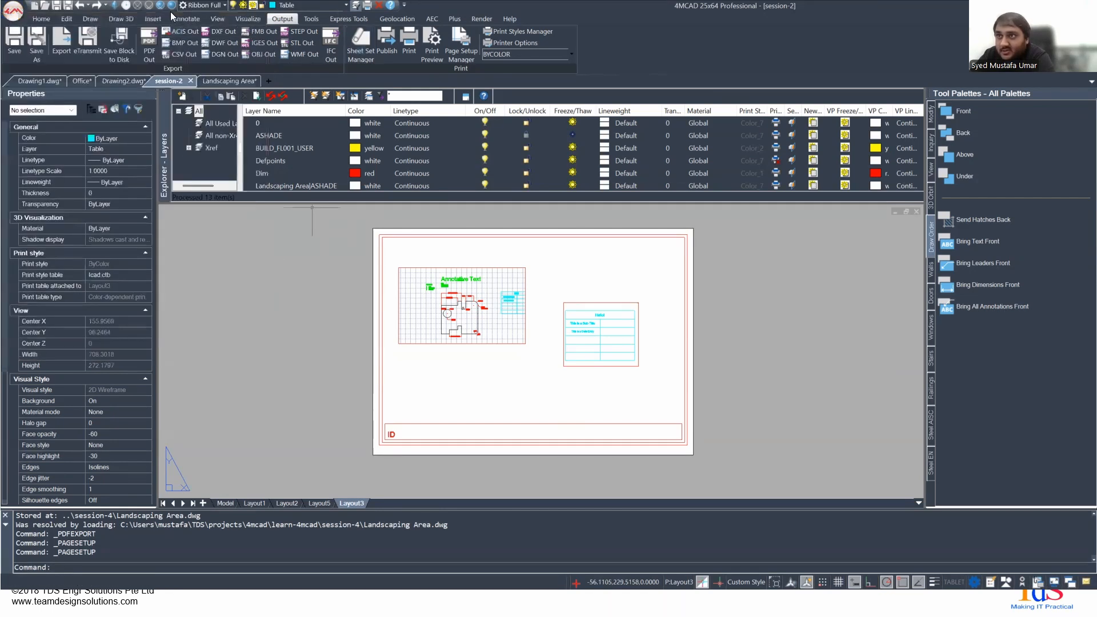
- Switch to the presentation and advance to the Exporting Drawings to External Formats slide
{"action": "key", "text": "alt+Tab"}
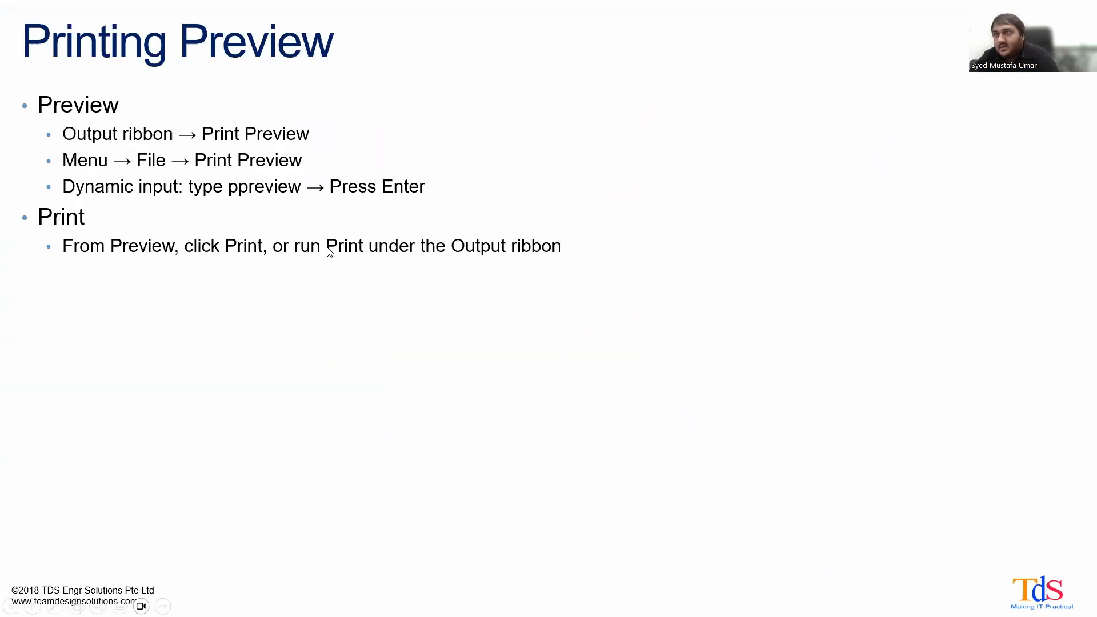
{"action": "key", "text": "Right"}
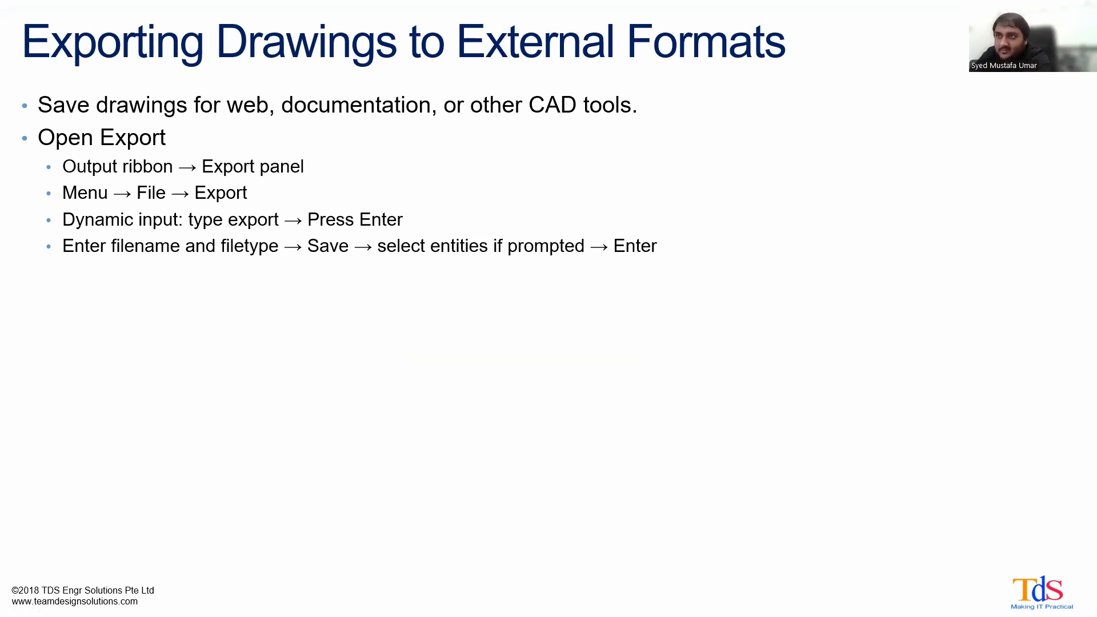
- Switch to 4MCAD and look over the 3D drawing tools and the output tools
{"action": "key", "text": "alt+Tab"}
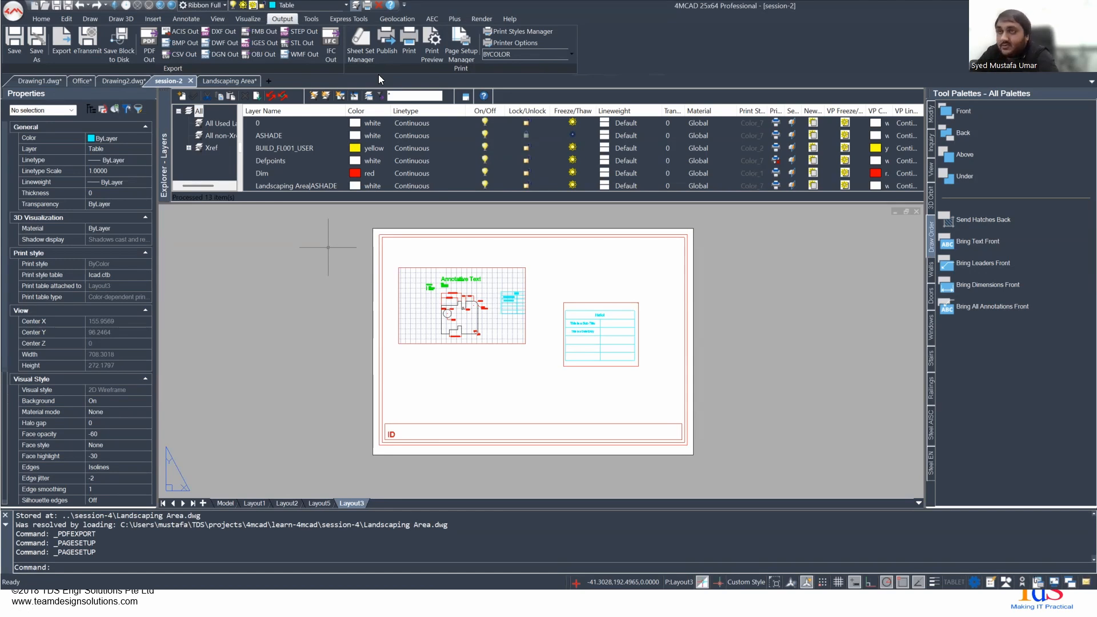
{"action": "left_click", "coordinate": [120, 20]}
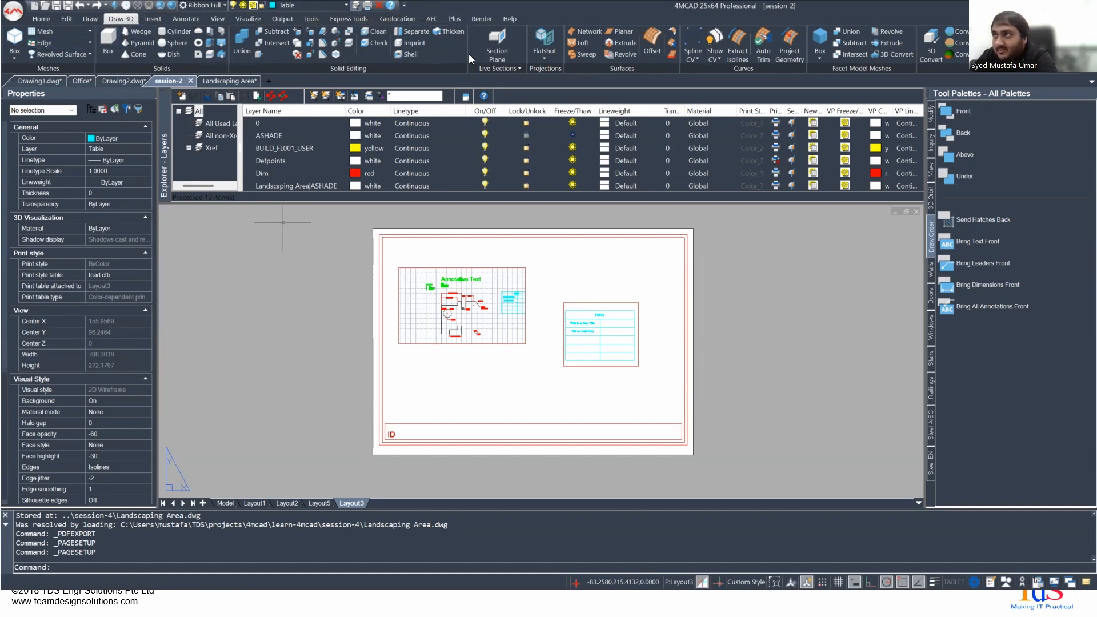
{"action": "left_click", "coordinate": [281, 17]}
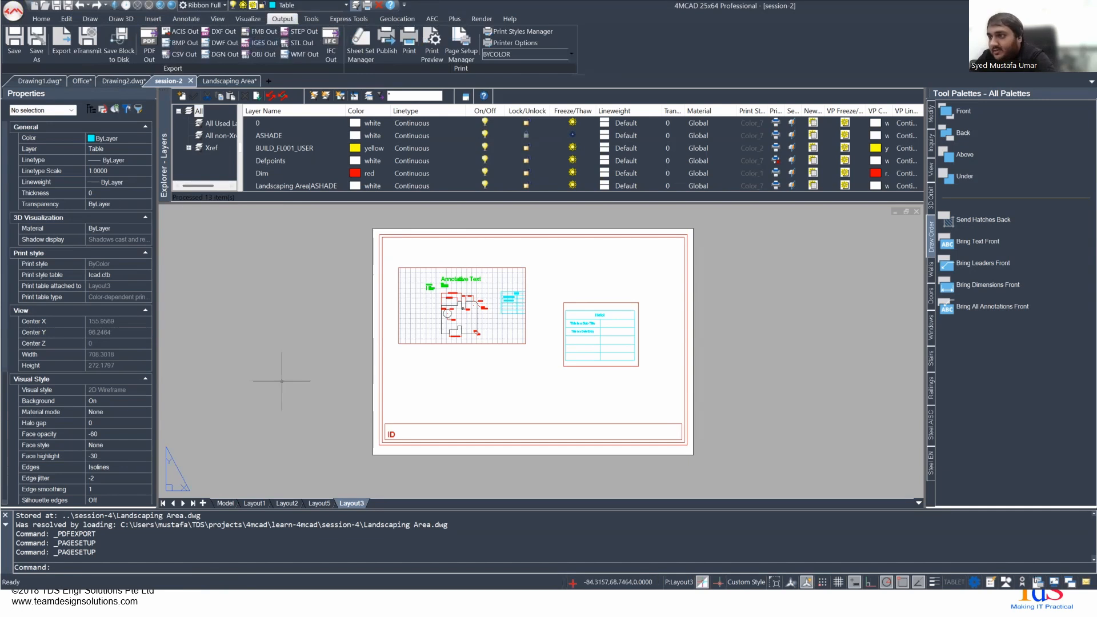
- Switch back to the presentation and advance to the closing Thank You slide
{"action": "key", "text": "alt+Tab"}
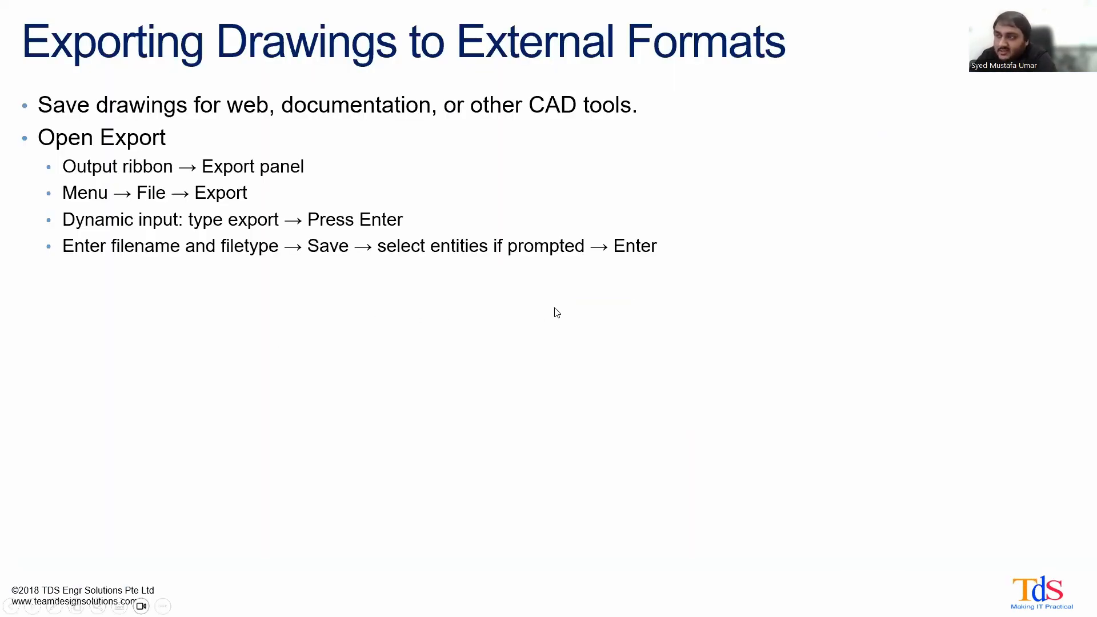
{"action": "key", "text": "Right"}
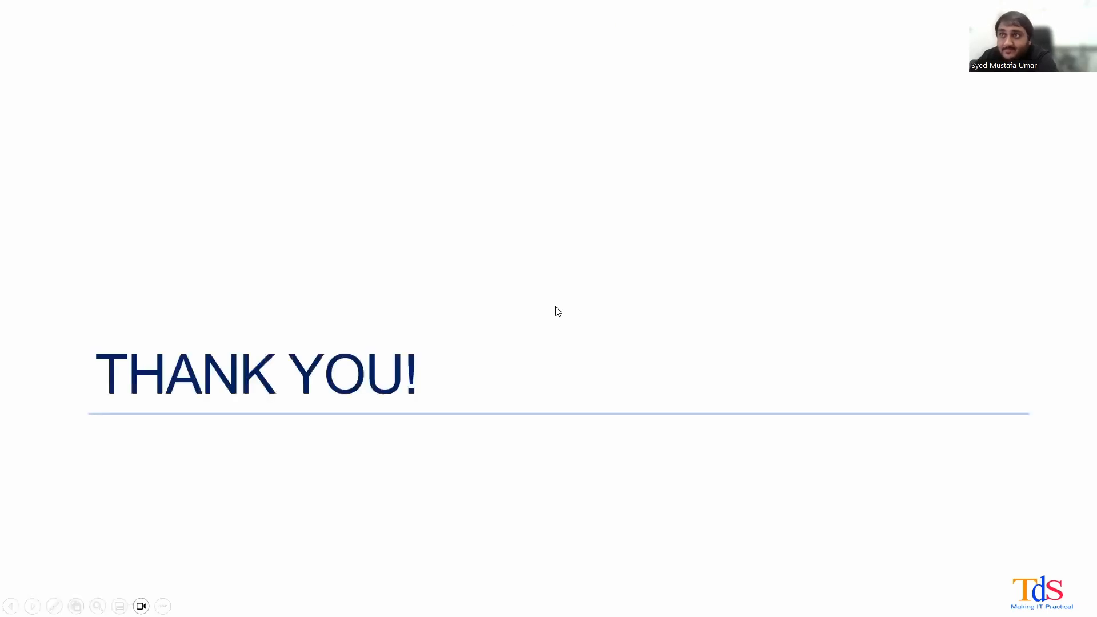